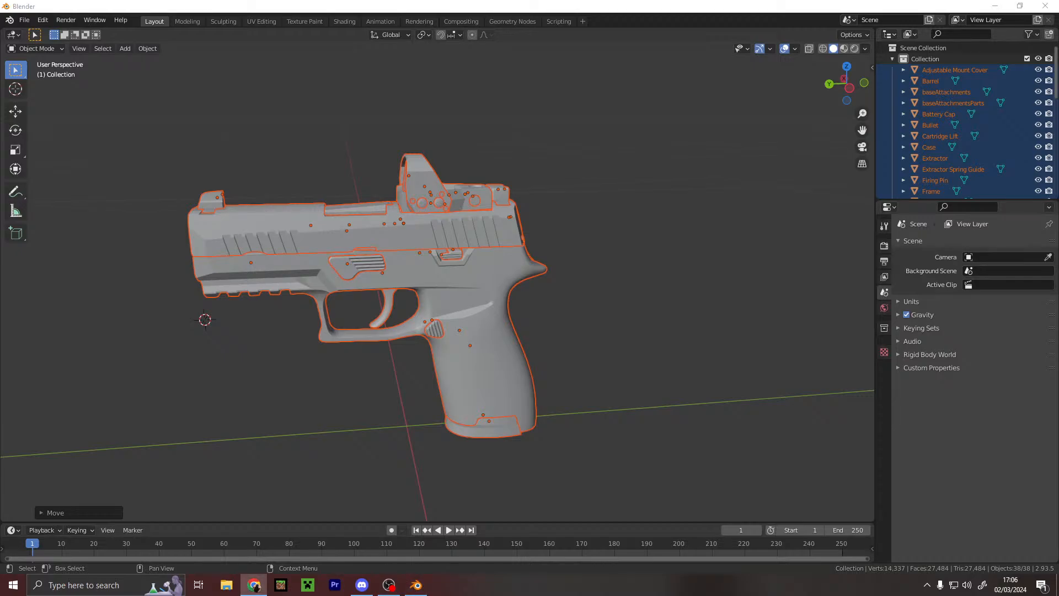
right_click(637, 191)
middle_click_drag(736, 110, 709, 85)
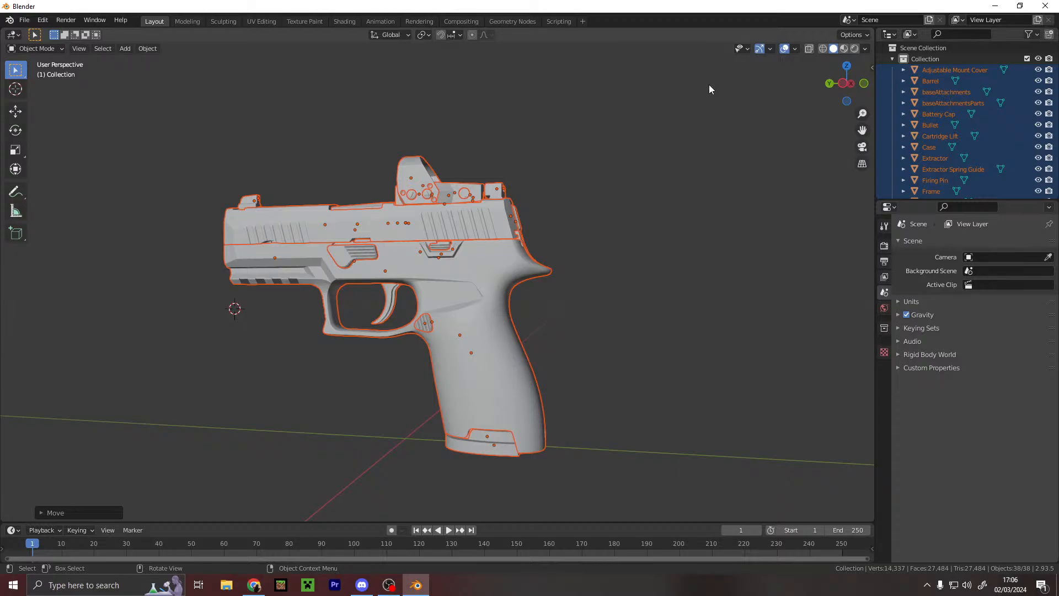
middle_click_drag(531, 202, 553, 228)
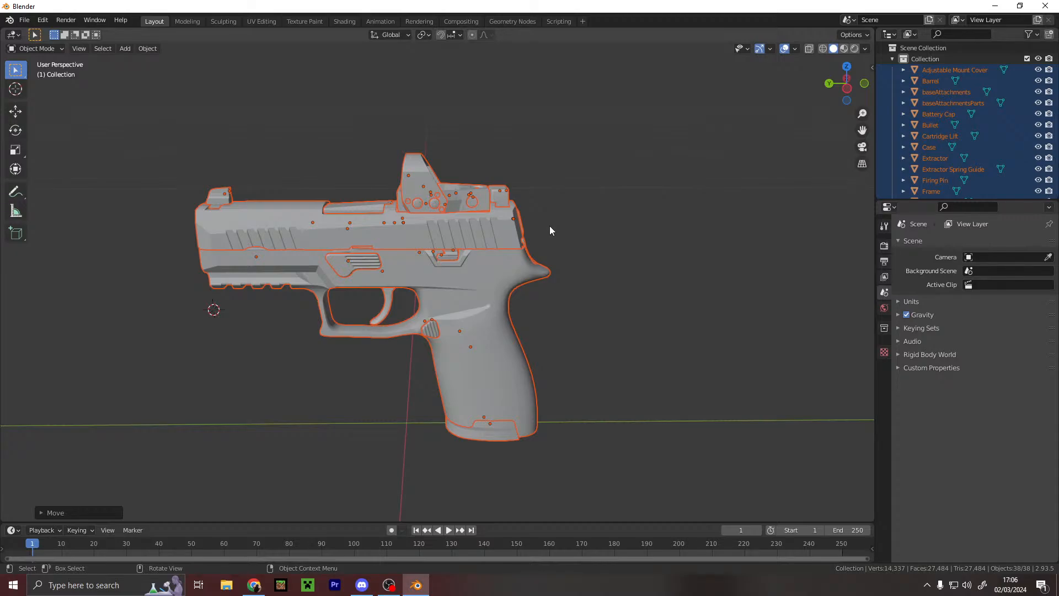
middle_click_drag(594, 224, 718, 190, "shift")
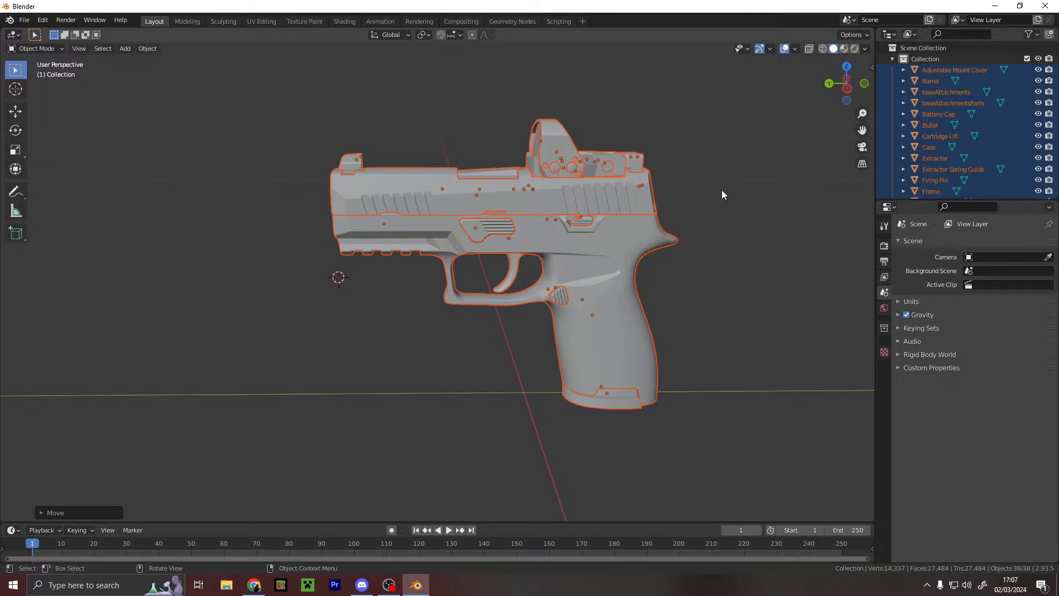
mouse_move(455, 347)
middle_mouse_down()
mouse_move(522, 334)
mouse_move(503, 338)
mouse_move(584, 353)
mouse_move(487, 324)
mouse_move(530, 348)
mouse_move(565, 342)
mouse_move(450, 339)
middle_mouse_up()
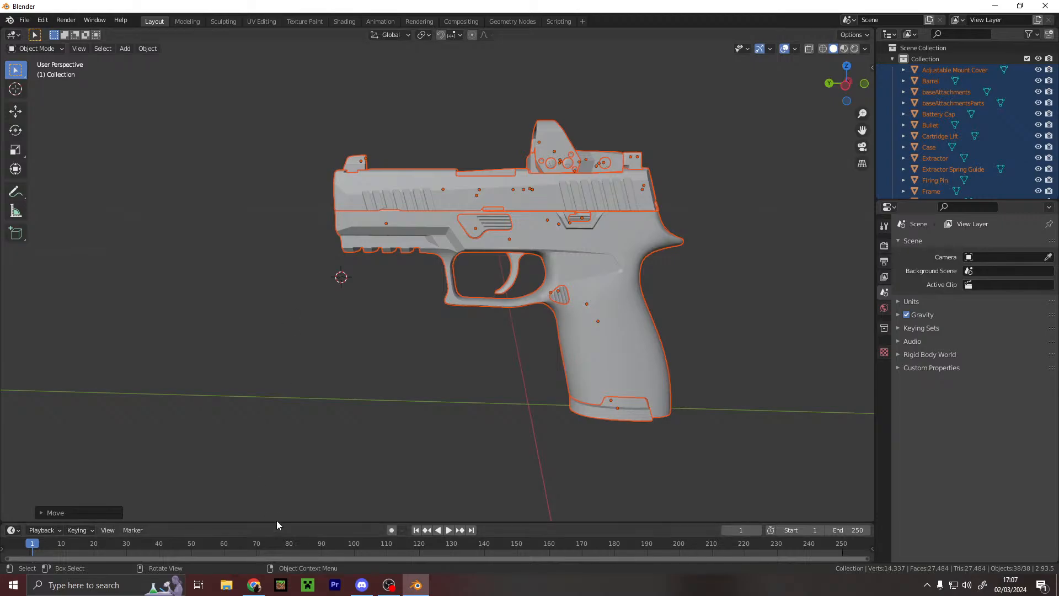
- Set the current frame to 0 on the timeline and leave the timeline area slightly taller
left_click_drag(312, 522, 353, 368)
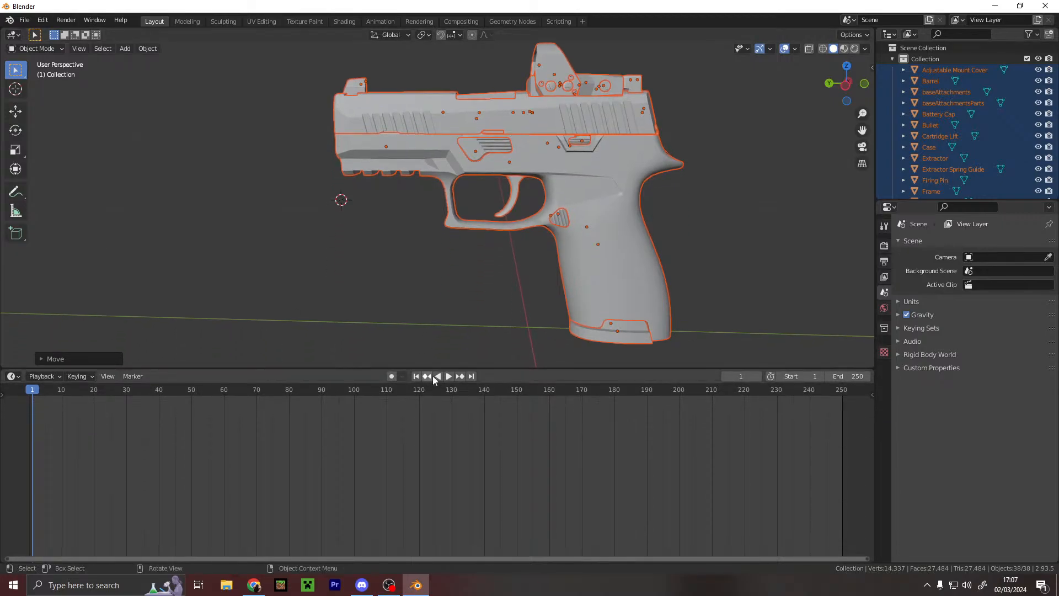
left_click(450, 380)
left_click_drag(64, 391, 7, 388)
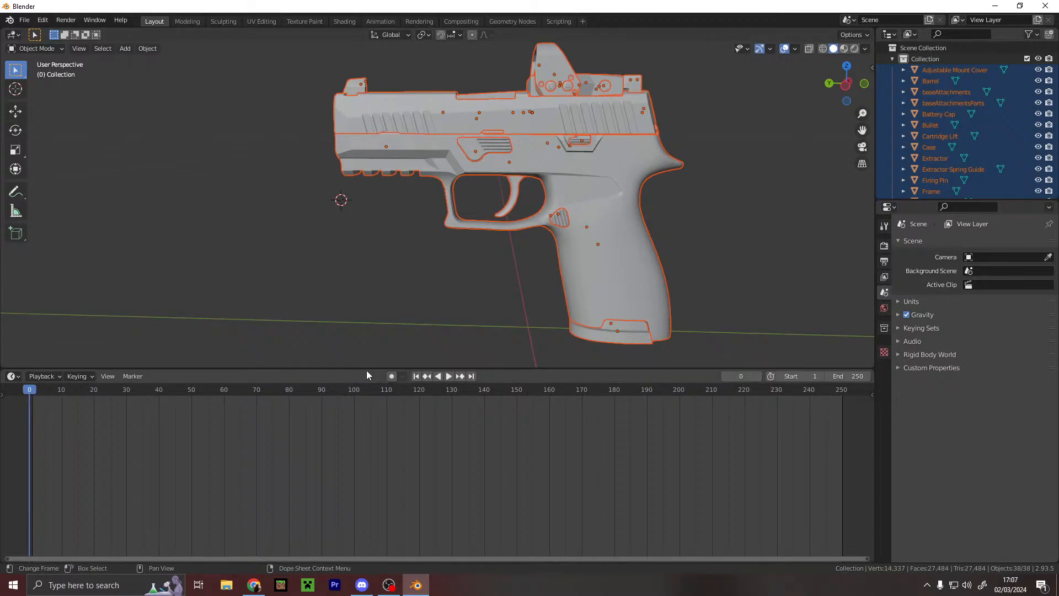
left_click_drag(367, 371, 364, 504)
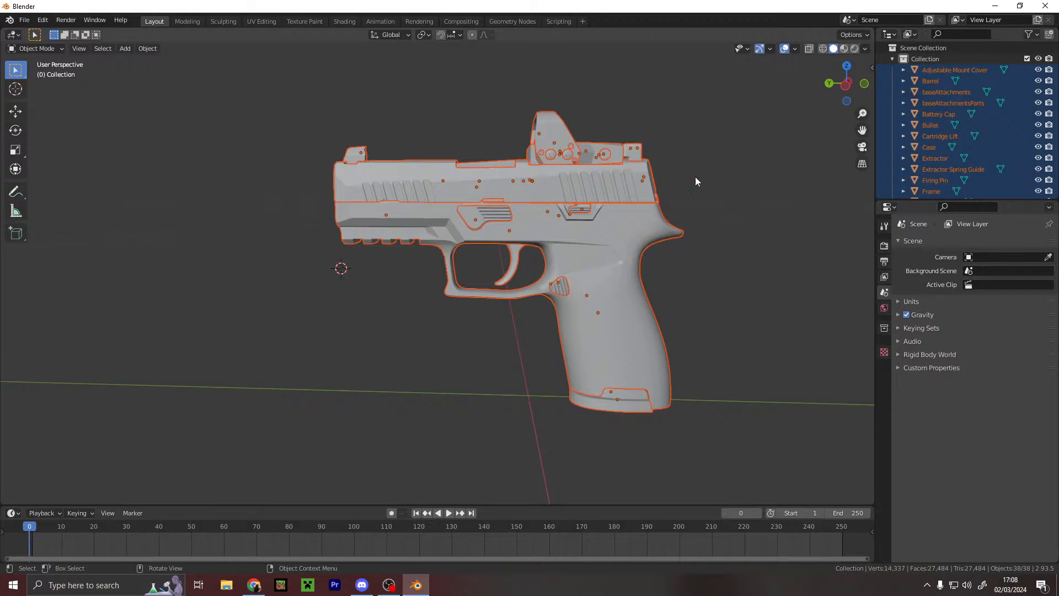
- Select the Battery Cap and the Adjustable Mount Cover in turn and examine where each sits on the pistol
left_click(937, 113)
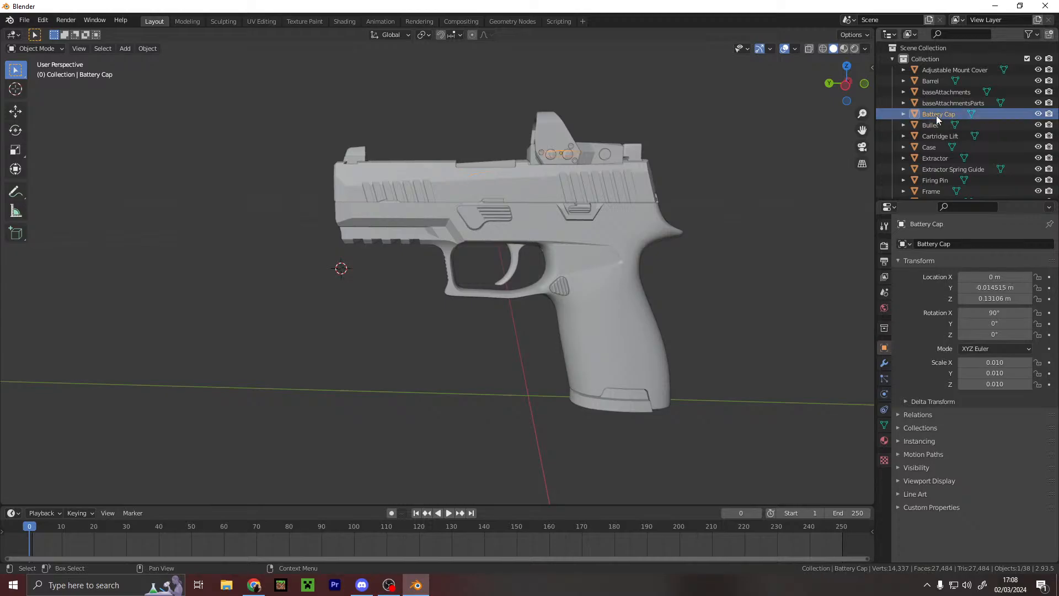
left_click(951, 71)
middle_click_drag(682, 283, 588, 364, "shift")
scroll(469, 285, "up", 4)
middle_click_drag(721, 213, 726, 245, "shift")
right_click(652, 246)
left_click(651, 246)
scroll(588, 292, "down", 5)
scroll(465, 318, "up", 4)
middle_click_drag(465, 318, 497, 207, "shift")
scroll(499, 208, "down", 4)
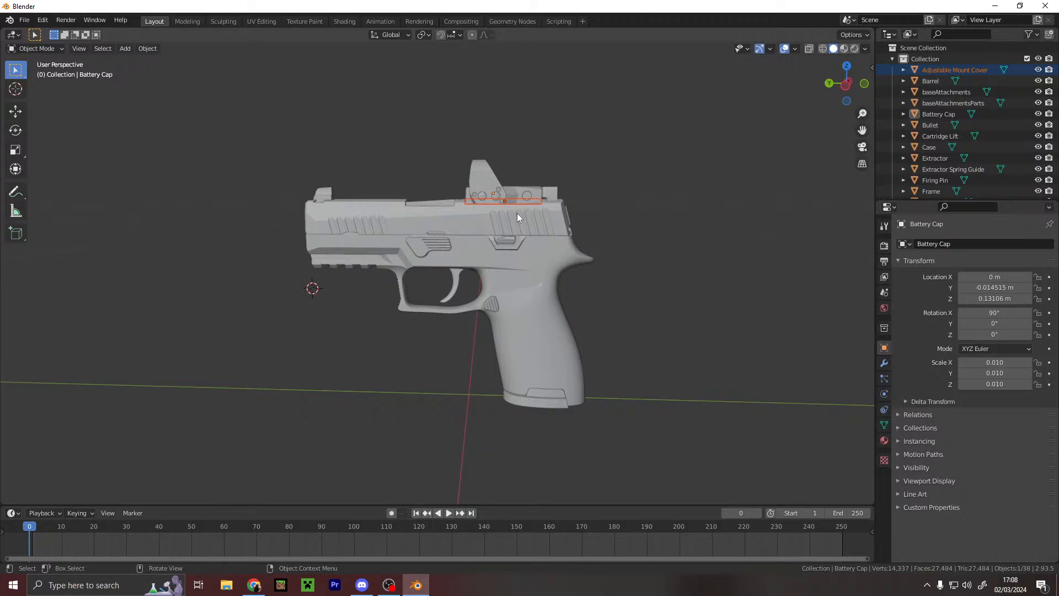
- Select the Slide from the pistol's opposite side and activate the Move tool
middle_click_drag(535, 192, 544, 267, "shift")
scroll(544, 267, "up", 4)
right_click(694, 219)
left_click(695, 220)
middle_click_drag(689, 157, 544, 231)
left_click(556, 290)
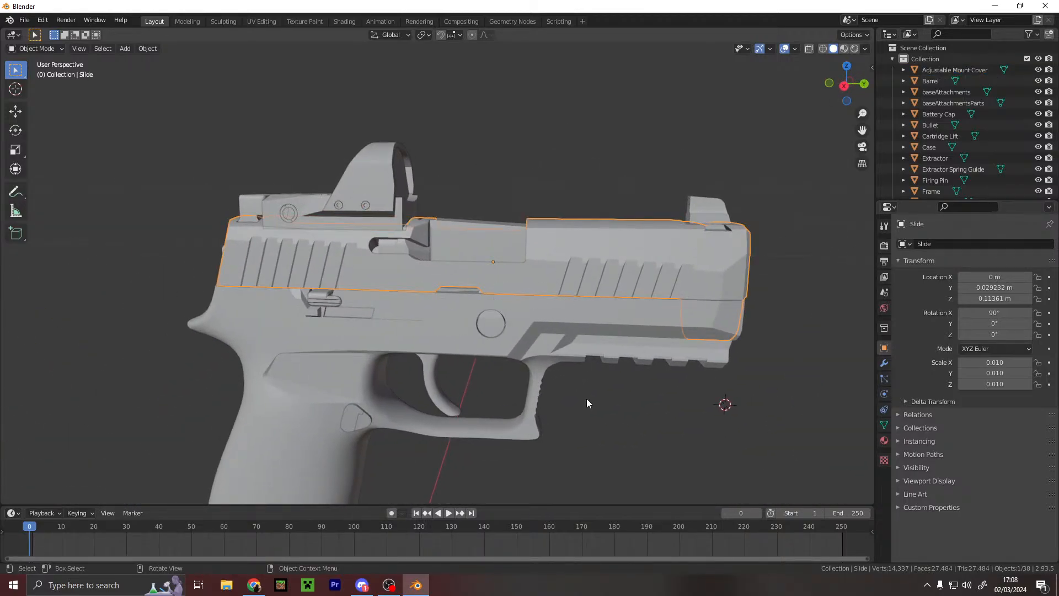
key("w")
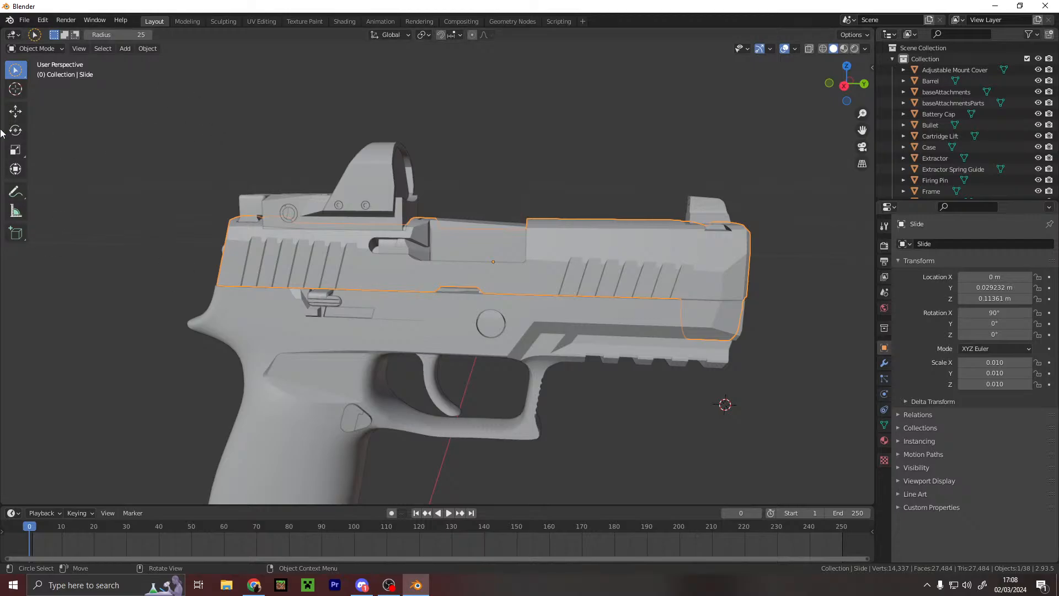
left_click(16, 111)
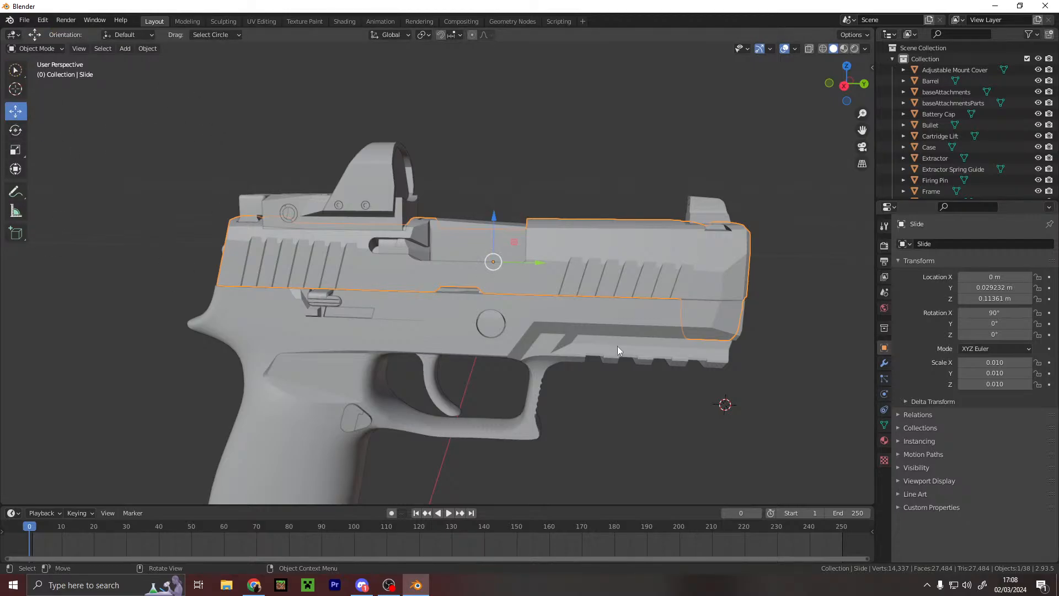
- Try moving the Slide backward along the global Y axis off the pistol, undo the move and deselect everything
key("g")
right_click(366, 253)
scroll(365, 258, "down", 4)
key("g")
key("y")
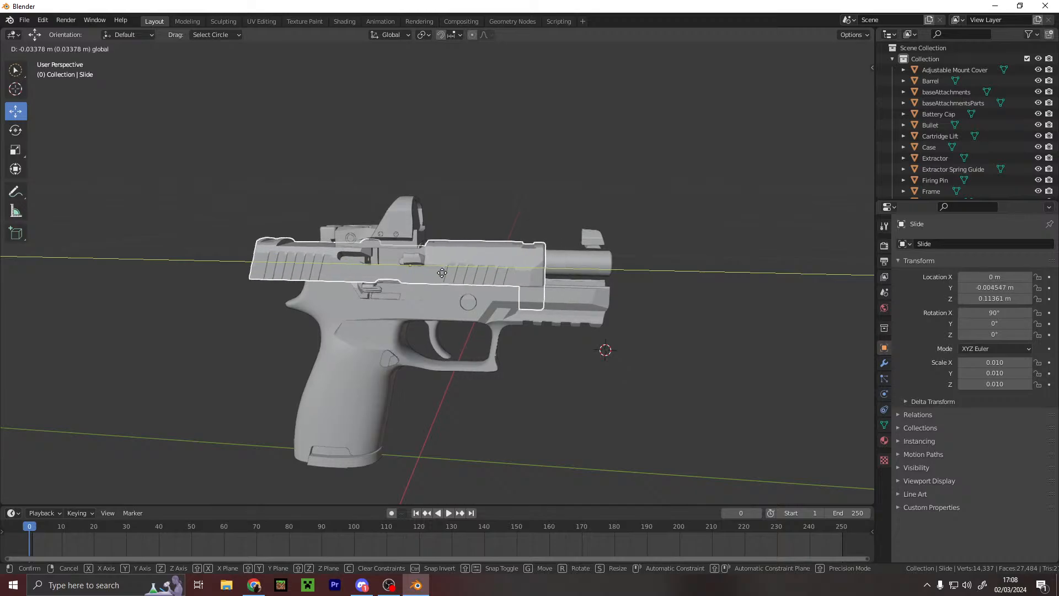
left_click(209, 253)
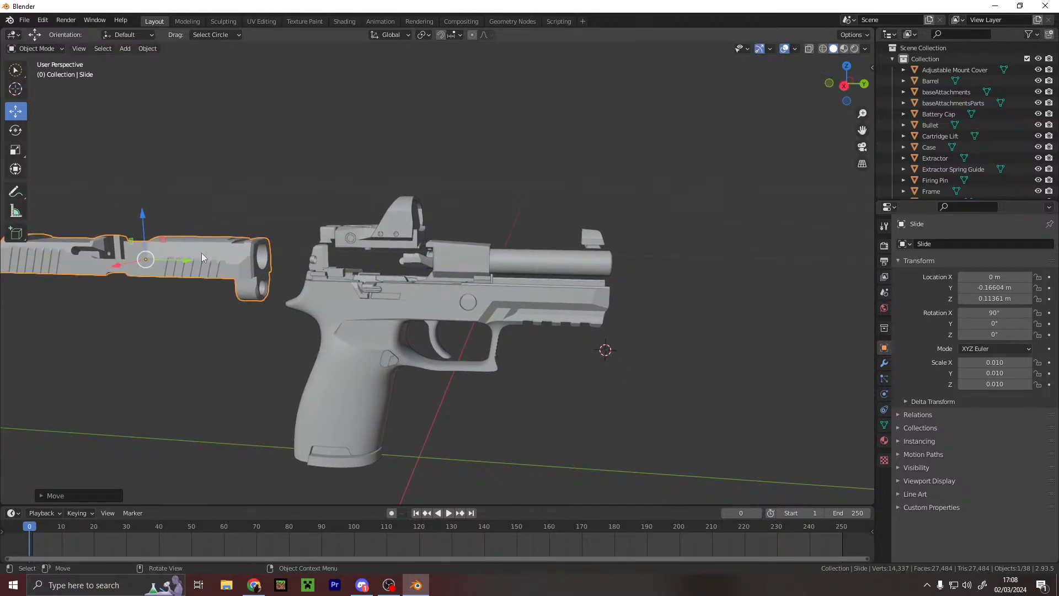
key("ctrl+z")
scroll(490, 243, "up", 6)
scroll(491, 243, "down", 5)
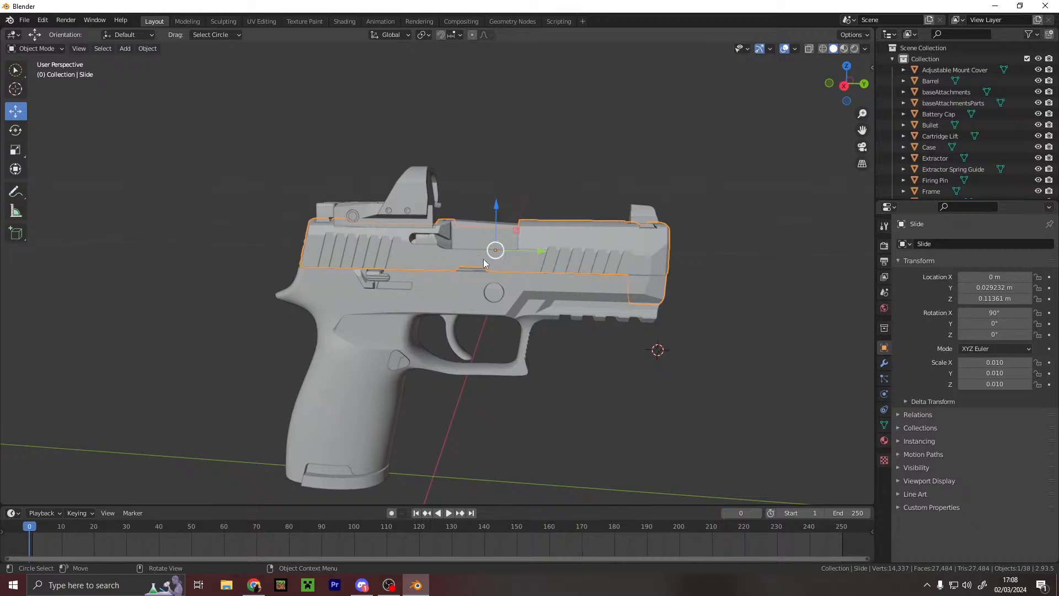
key("alt+a")
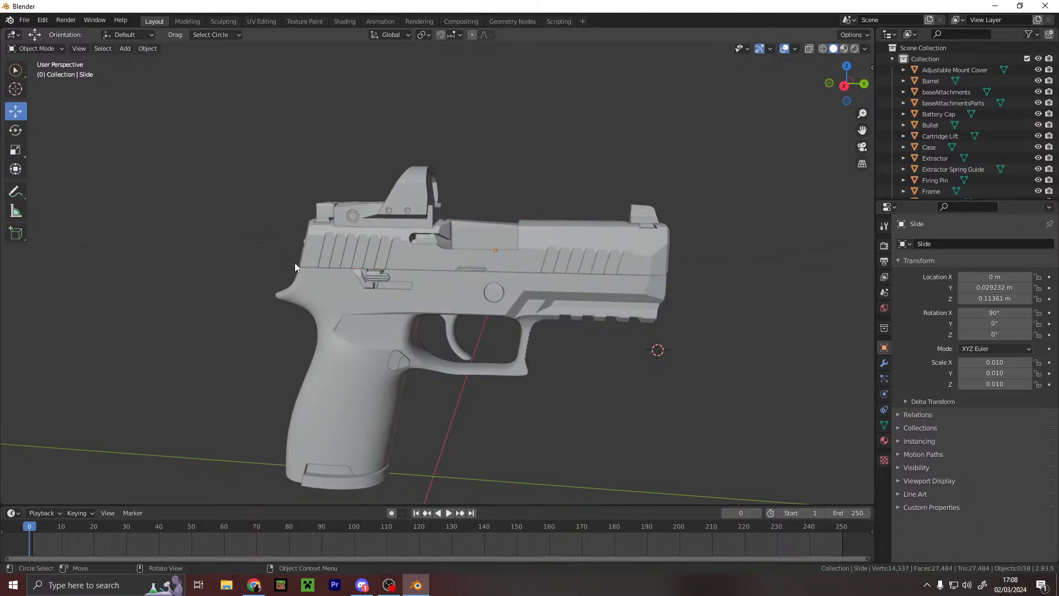
right_click(550, 304)
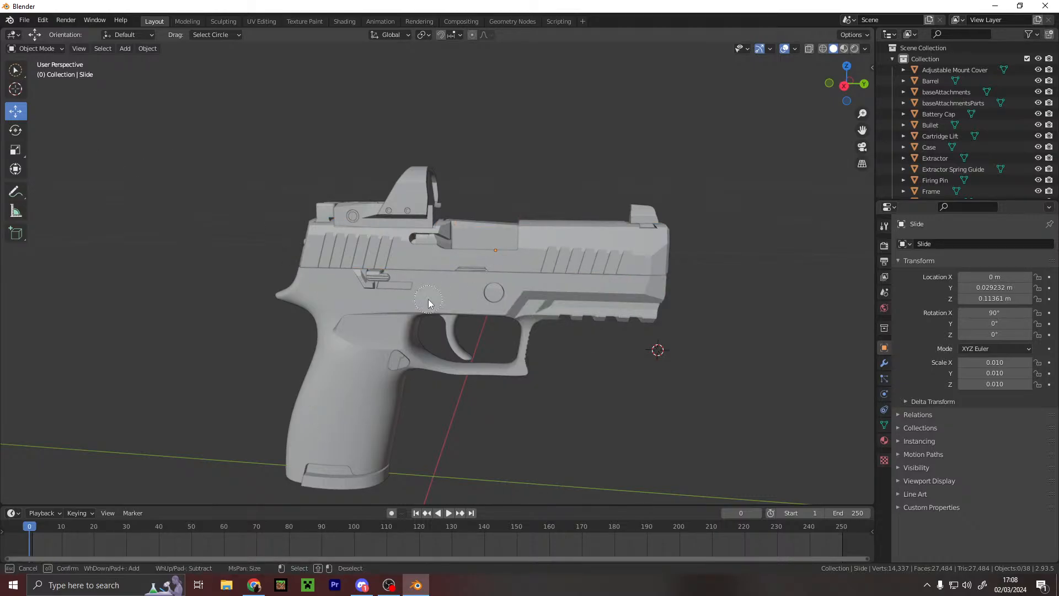
- Select individual parts one after another from Barrel to Lens Cap to identify each piece on the pistol
left_click(940, 70)
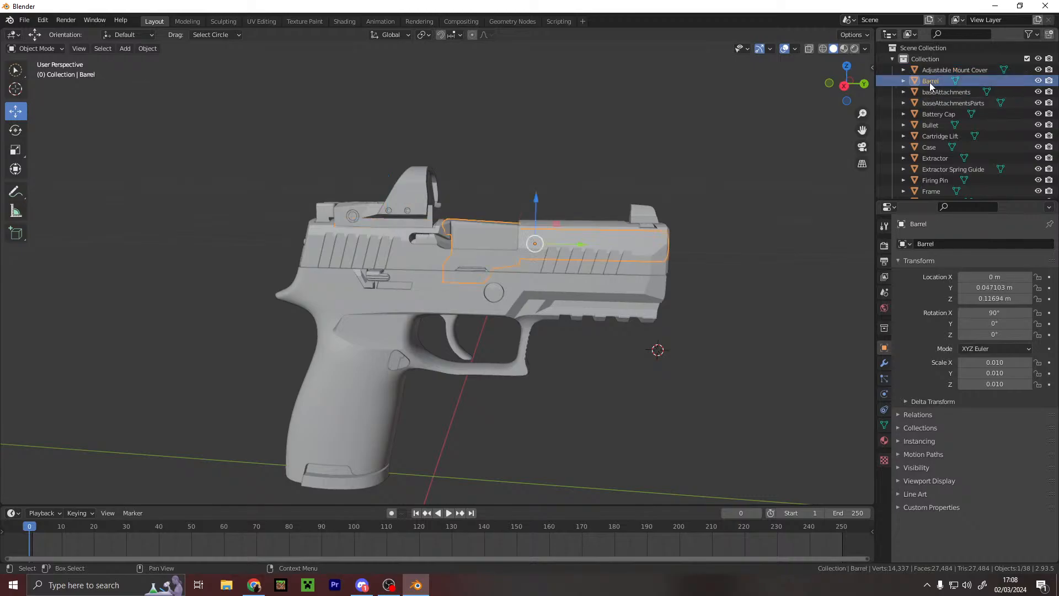
left_click(932, 91)
left_click(933, 124)
left_click(934, 145)
scroll(946, 139, "down", 4)
left_click(946, 136)
left_click(938, 157)
left_click(932, 167)
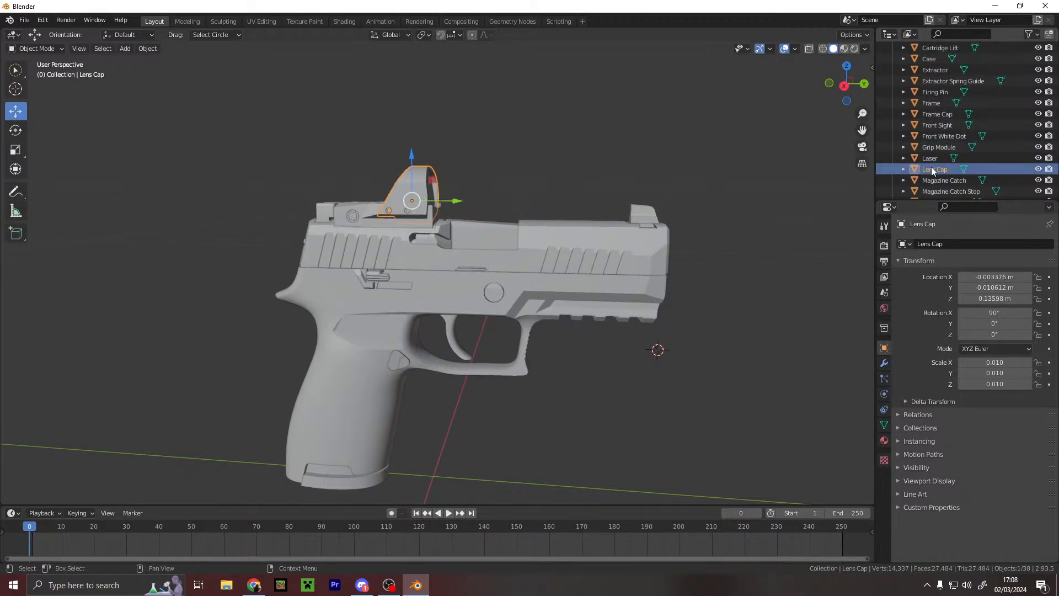
key("alt+Tab")
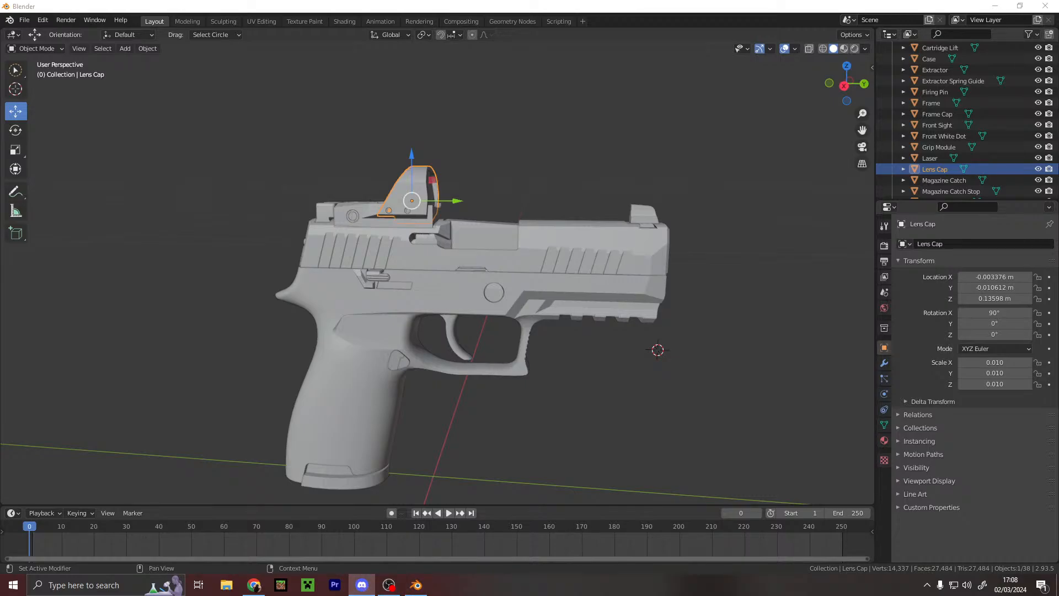
key("alt+Tab")
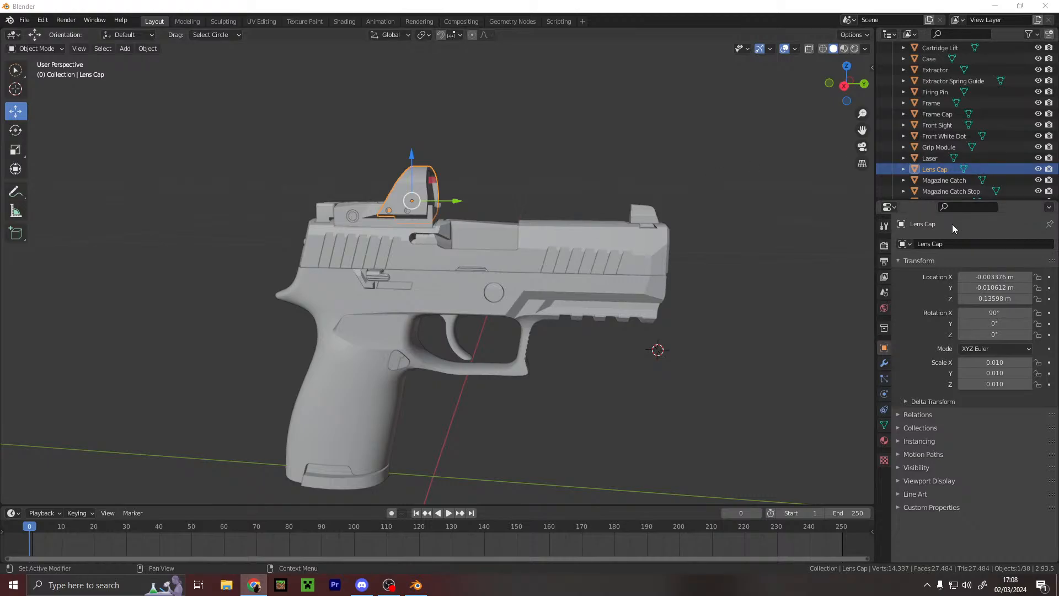
- Select the Magazine Catch, examine it on the pistol from both sides and up close, and clear the selection
left_click(938, 173)
left_click(945, 179)
middle_click_drag(452, 370, 544, 297, "shift")
scroll(544, 297, "up", 5)
middle_click_drag(656, 234, 604, 247, "shift")
scroll(565, 213, "down", 8)
scroll(603, 221, "up", 5)
right_click(644, 191)
middle_click_drag(722, 154, 648, 247)
scroll(556, 158, "down", 5)
middle_click_drag(696, 209, 683, 199)
right_click(684, 200)
middle_click_drag(607, 160, 558, 153)
middle_click_drag(532, 345, 534, 212, "shift")
scroll(552, 302, "up", 6)
left_click(551, 302)
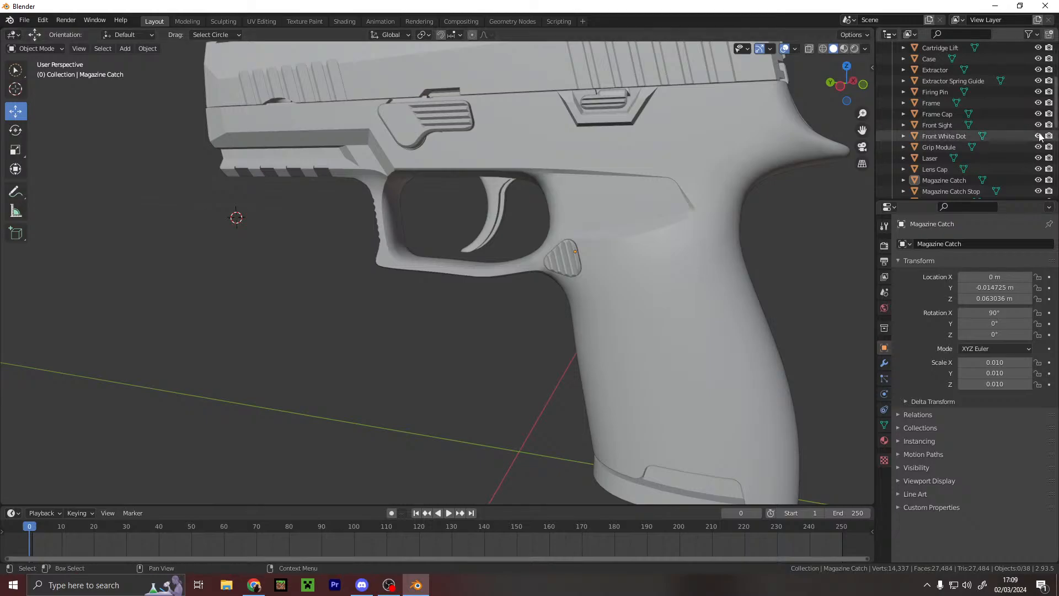
- Look through the whole list of parts and select sightButtons to locate it on the optic
scroll(948, 183, "up", 6)
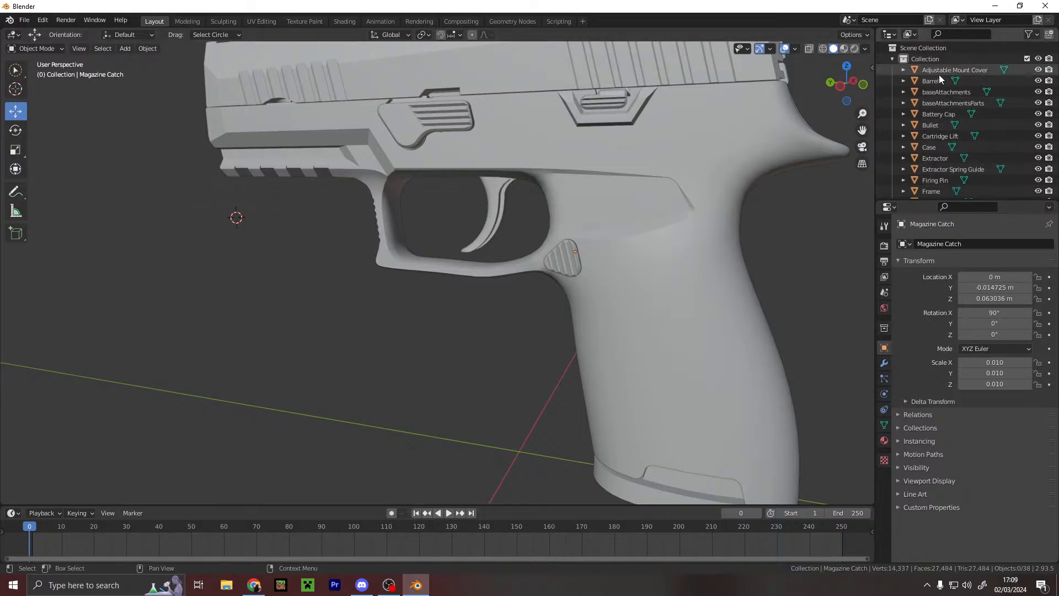
scroll(933, 87, "down", 10)
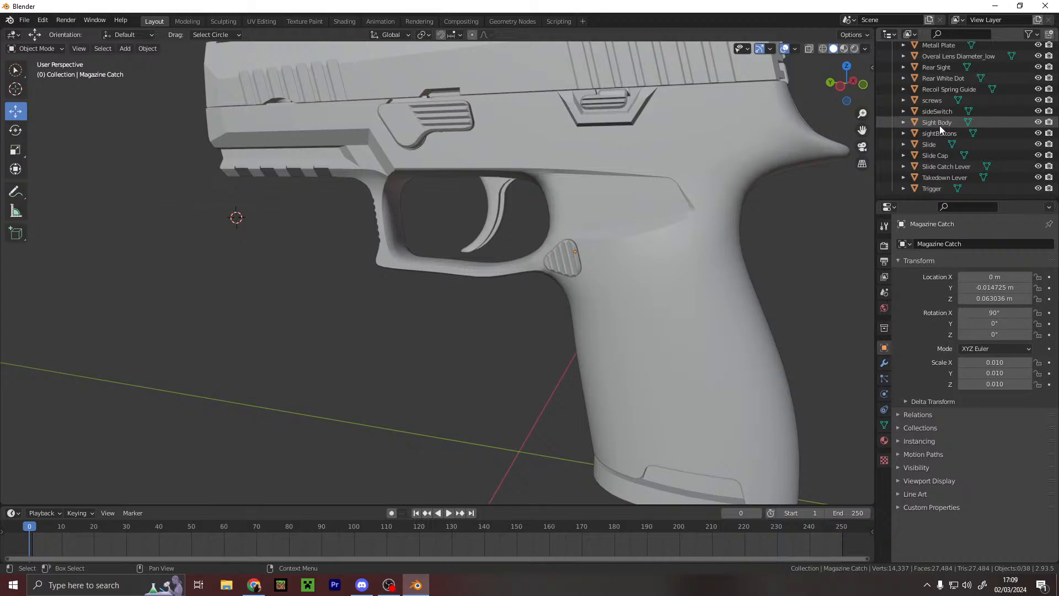
scroll(738, 184, "down", 3)
left_click(939, 134)
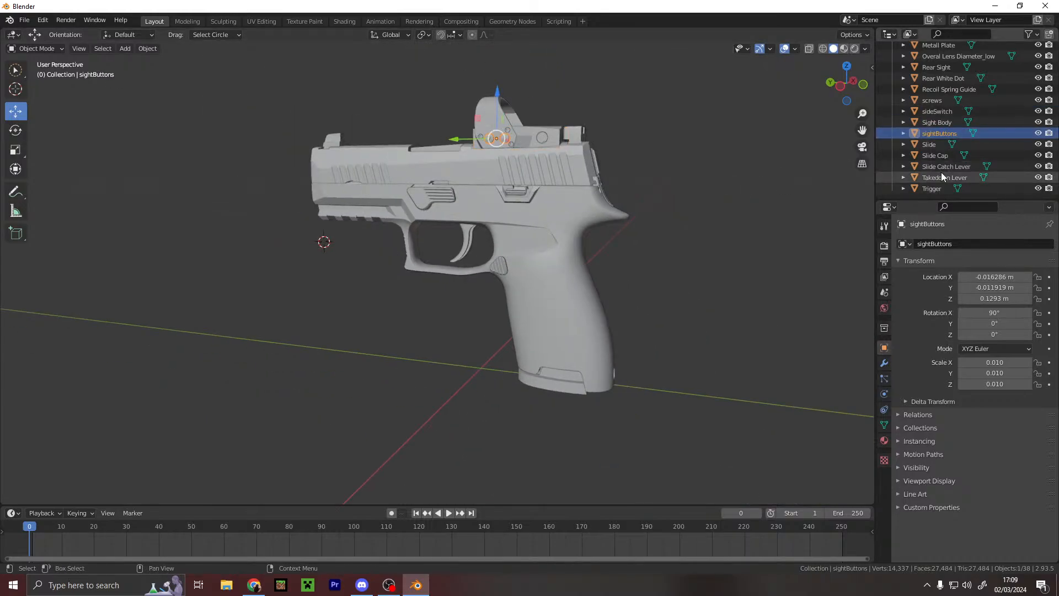
scroll(941, 118, "up", 4)
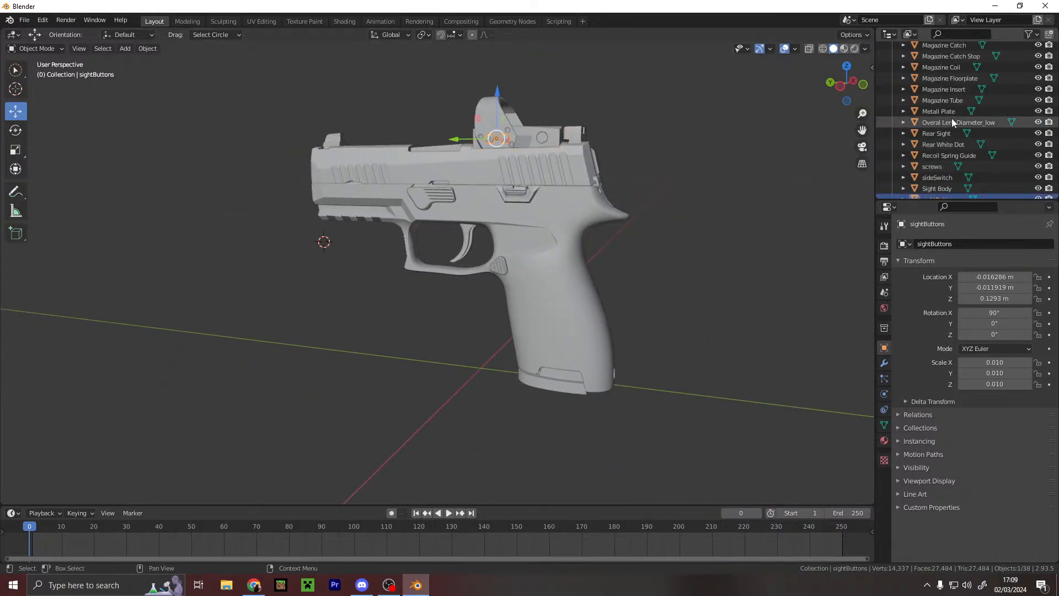
scroll(953, 110, "up", 5)
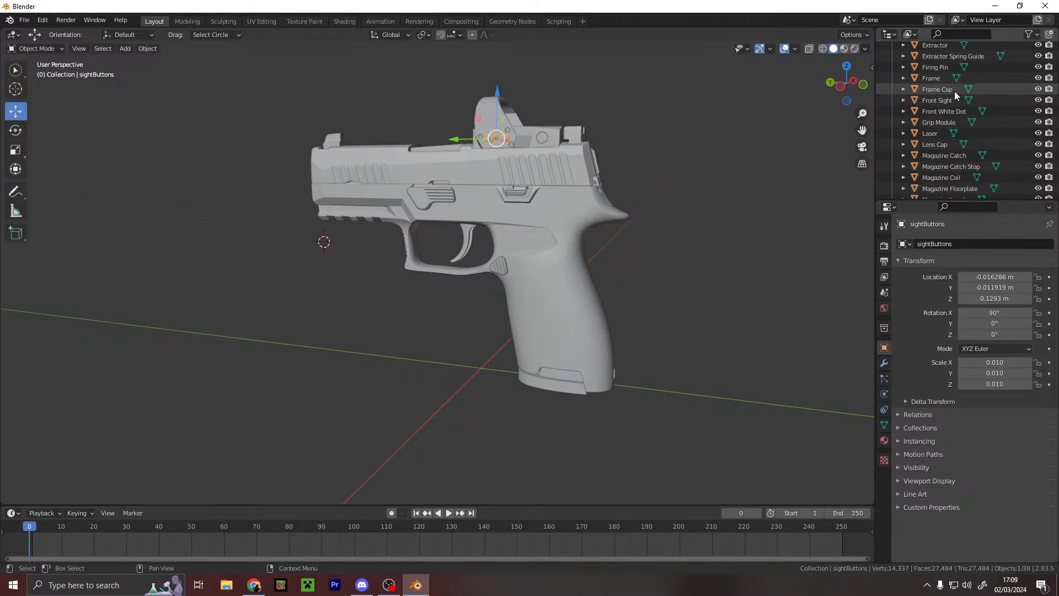
- Try pulling the Grip Module back along the Y axis away from the pistol and restore its original position
left_click(941, 122)
left_click_drag(448, 164, 624, 283)
right_click(624, 284)
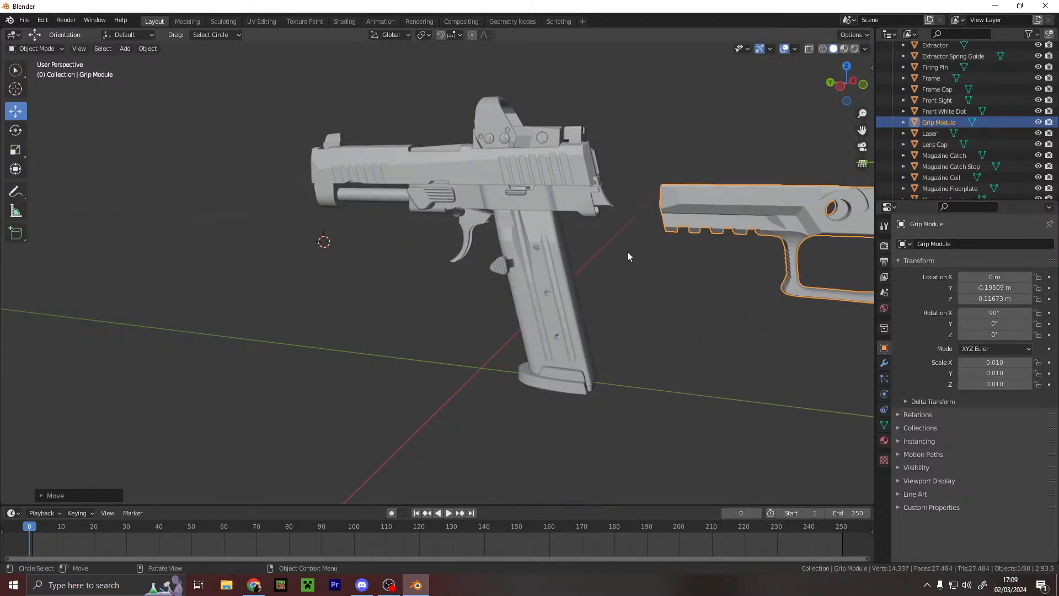
middle_click_drag(611, 166, 661, 198)
scroll(702, 154, "up", 4)
scroll(562, 182, "down", 4)
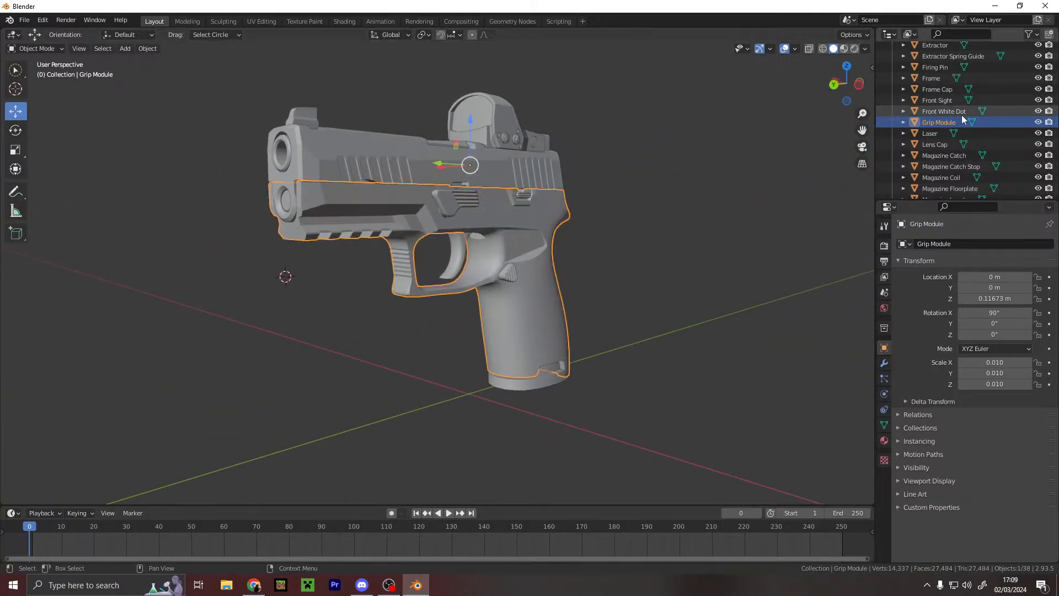
- Try adding the Magazine Catch to the Grip Module selection directly on the model, and deselect everything
left_click(507, 274, "shift")
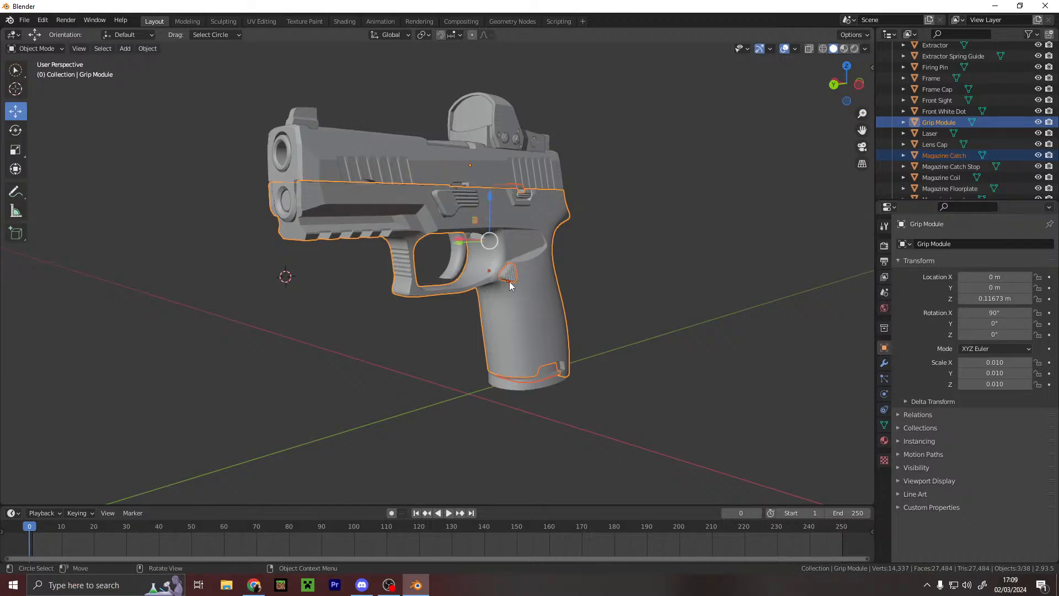
scroll(512, 280, "up", 1)
left_click(669, 253)
key("c")
key("Escape")
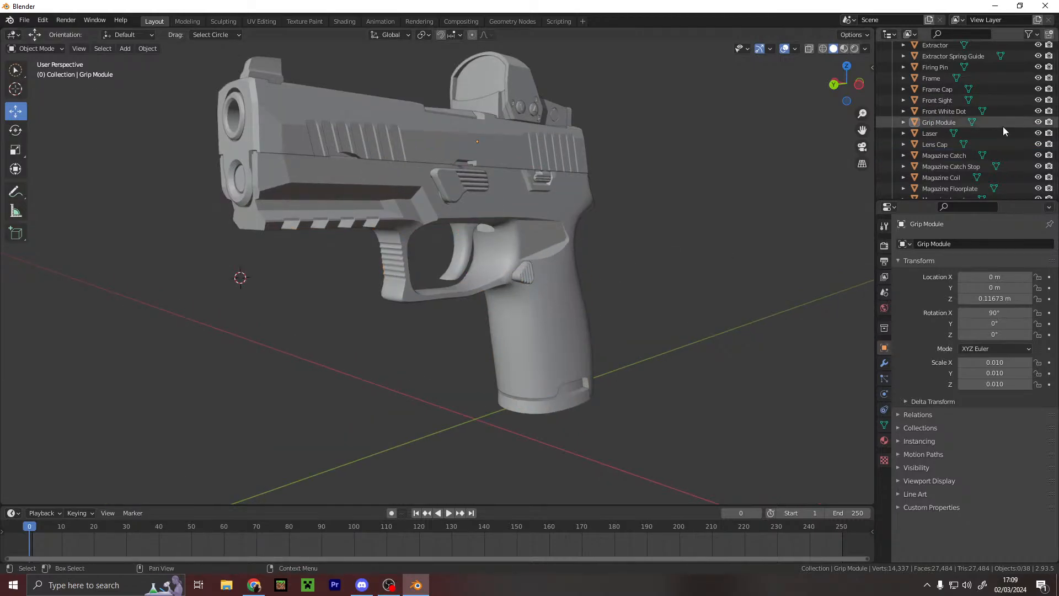
- Select the Front Sight and the Grip Module together, with the Grip Module as the active object
left_click(940, 122)
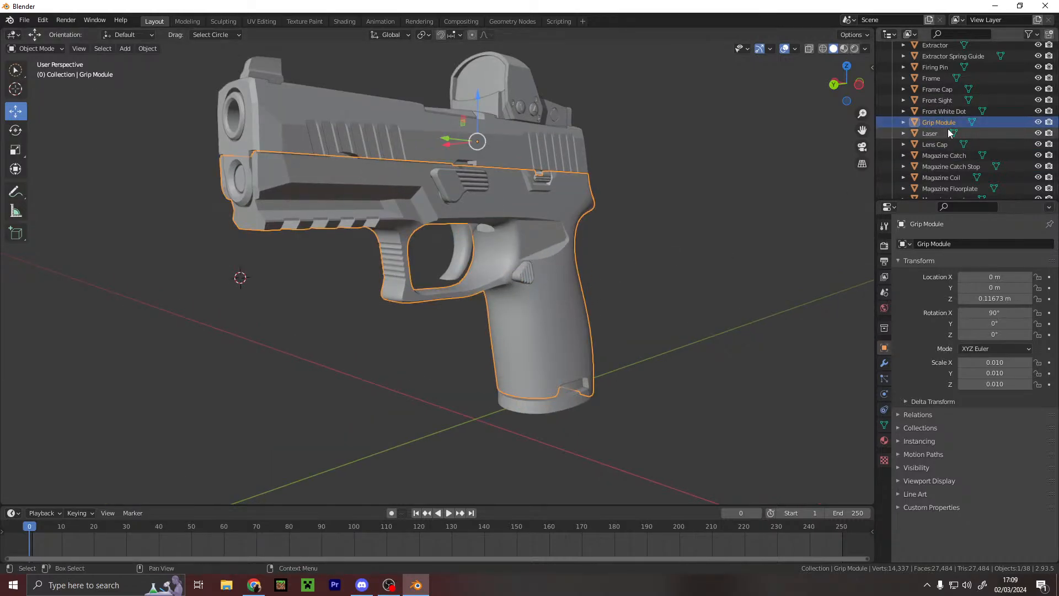
scroll(945, 127, "up", 3)
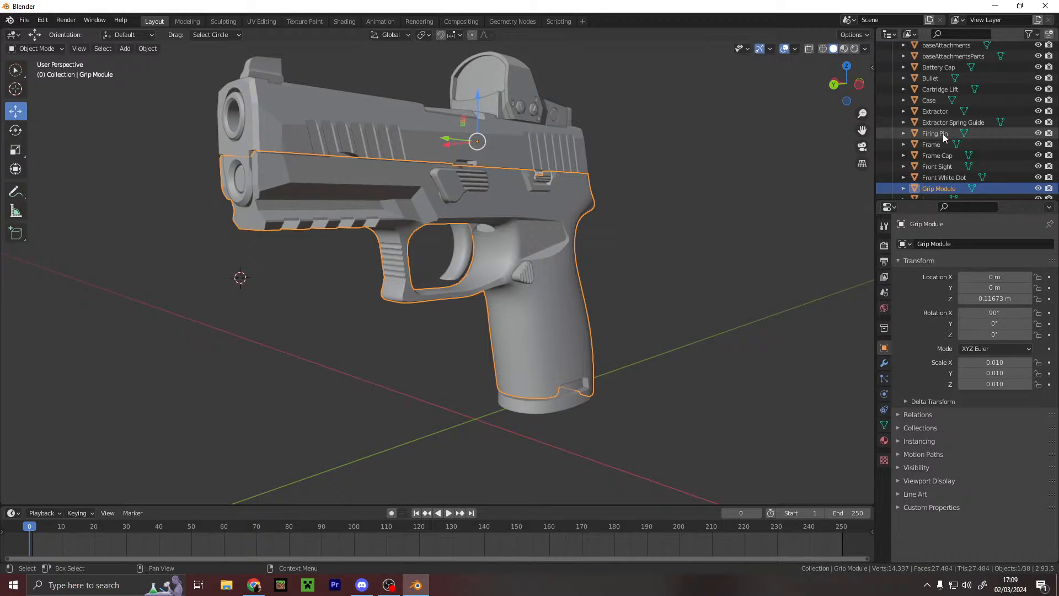
left_click(942, 133, "shift")
left_click(941, 167)
scroll(945, 167, "down", 1)
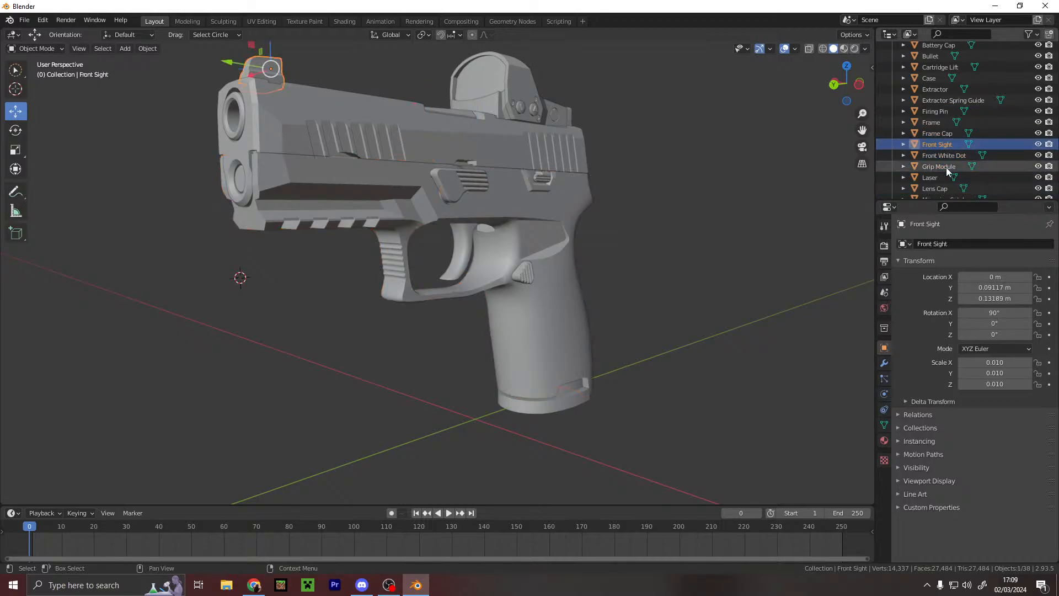
left_click(946, 167, "ctrl")
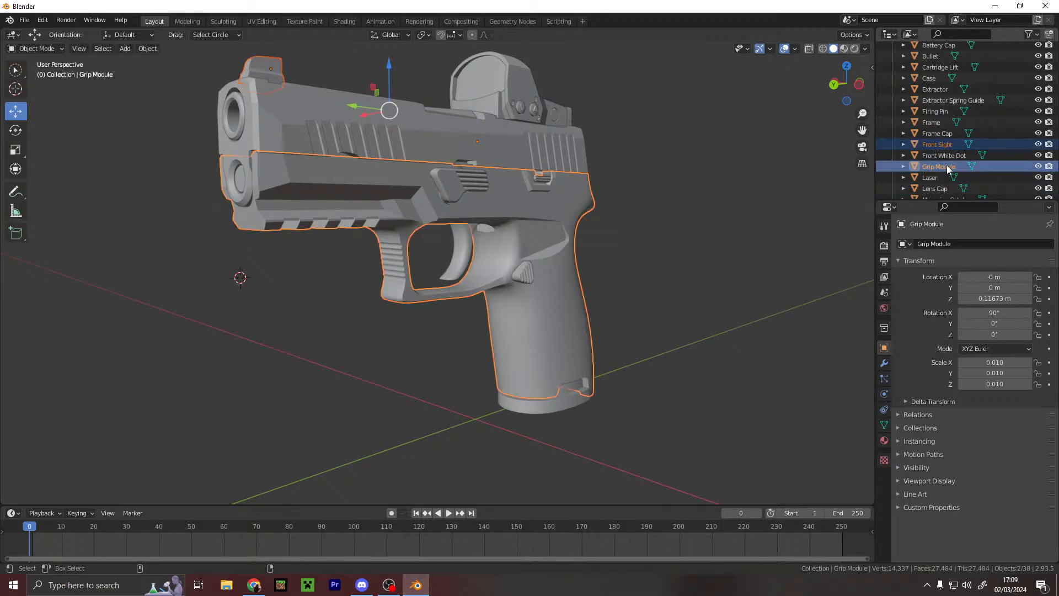
- Select only the Grip Module and move it about 0.077 m along the negative X axis, away from the pistol
left_click(941, 167)
scroll(942, 166, "up", 1)
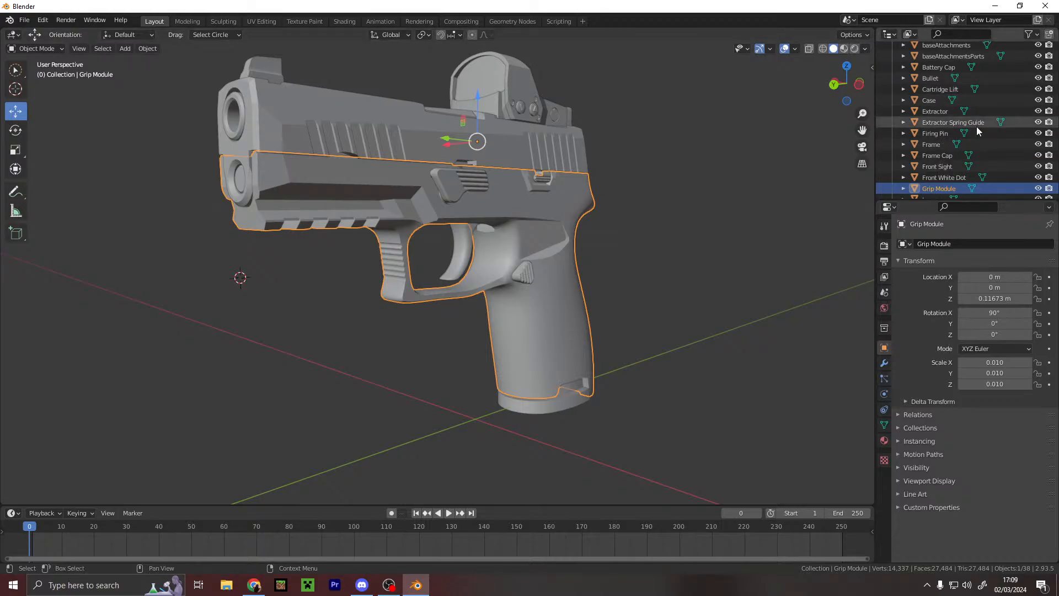
scroll(976, 127, "up", 2)
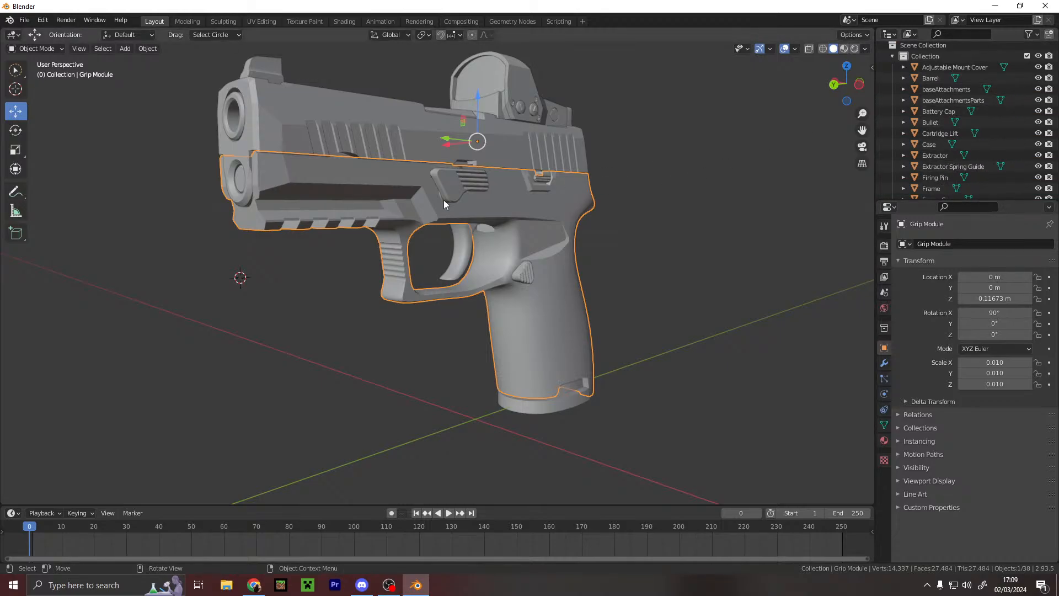
left_click_drag(448, 147, 620, 134)
right_click(430, 238)
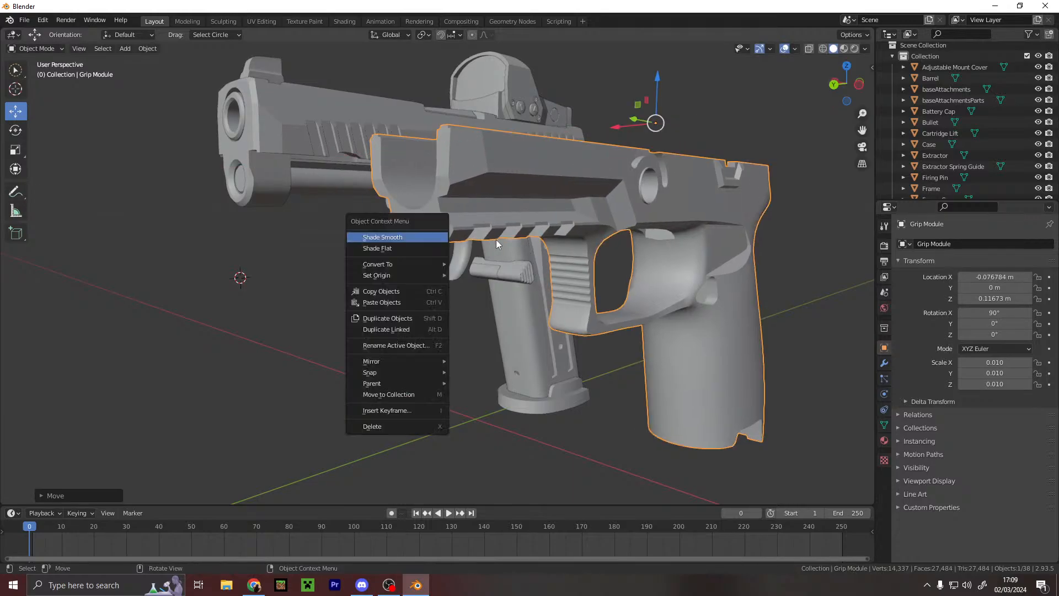
- Select the Magazine Catch and the Magazine Catch Stop together, with the Magazine Catch as the active object
middle_click_drag(336, 331, 448, 288)
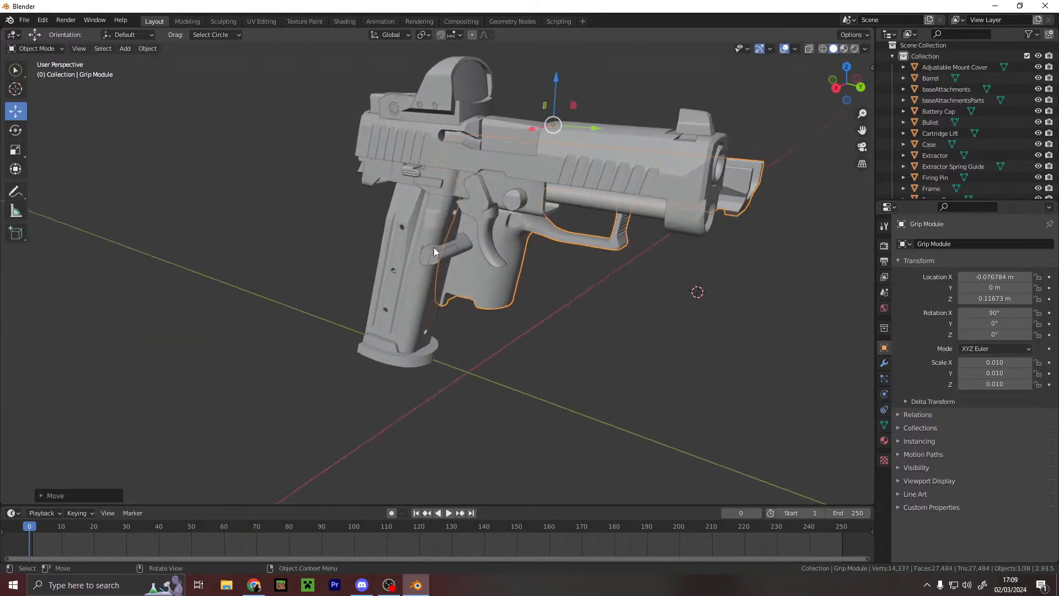
left_click(438, 248)
scroll(448, 252, "up", 4)
scroll(940, 141, "down", 5)
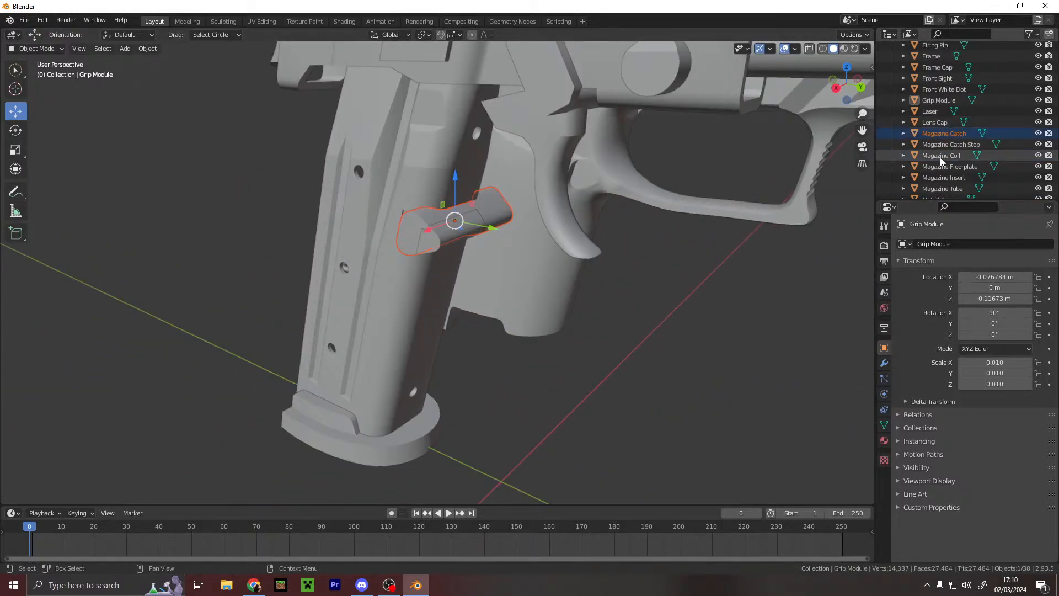
left_click(951, 147)
left_click(958, 132)
left_click(957, 144, "ctrl")
left_click(960, 134, "ctrl")
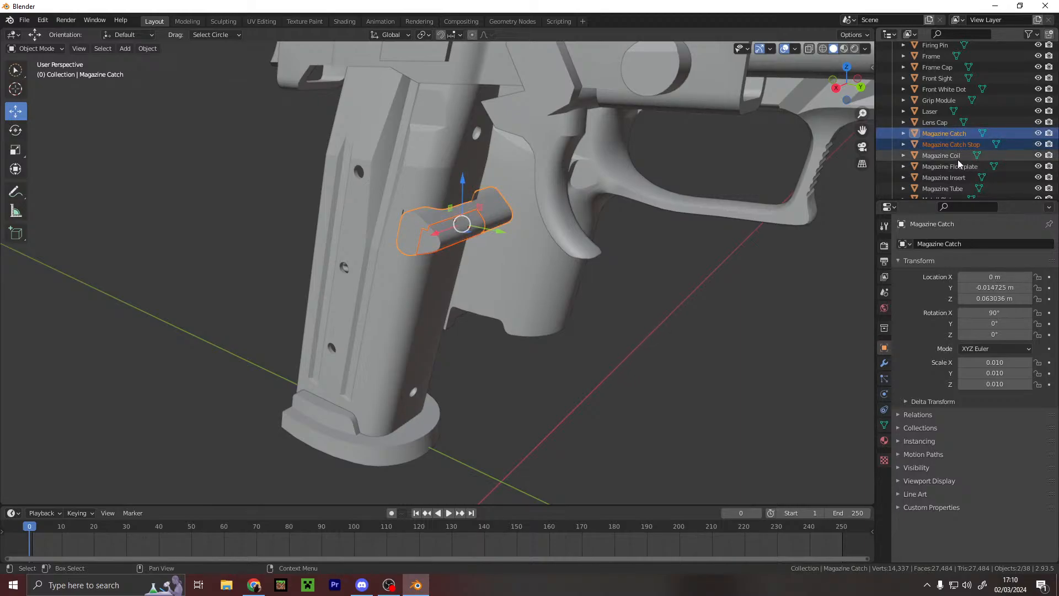
right_click(956, 138)
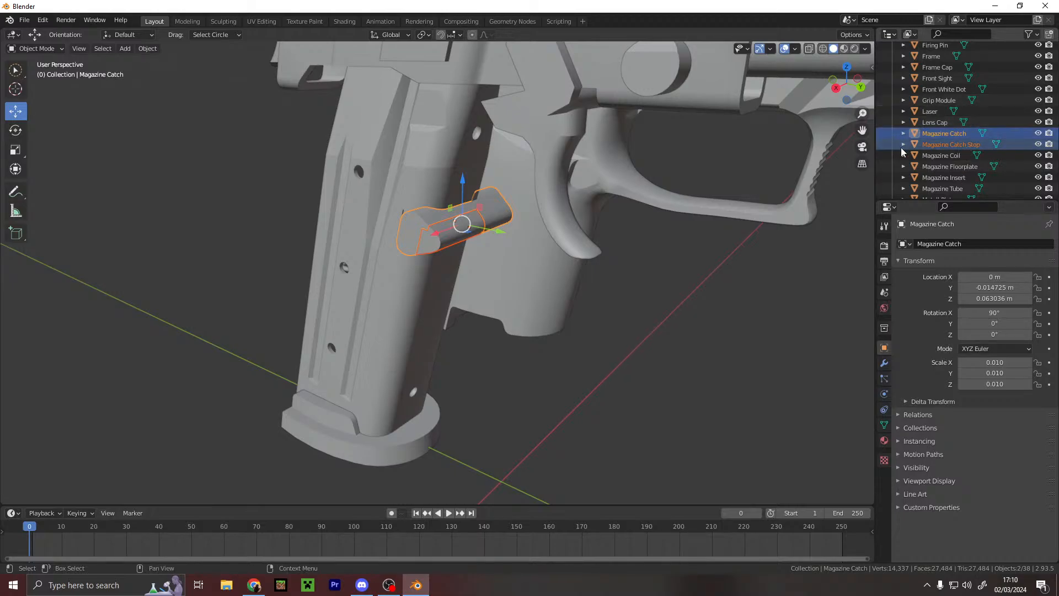
- Look through the Magazine Catch's property categories and expand the Relations settings among its object properties
left_click(884, 363)
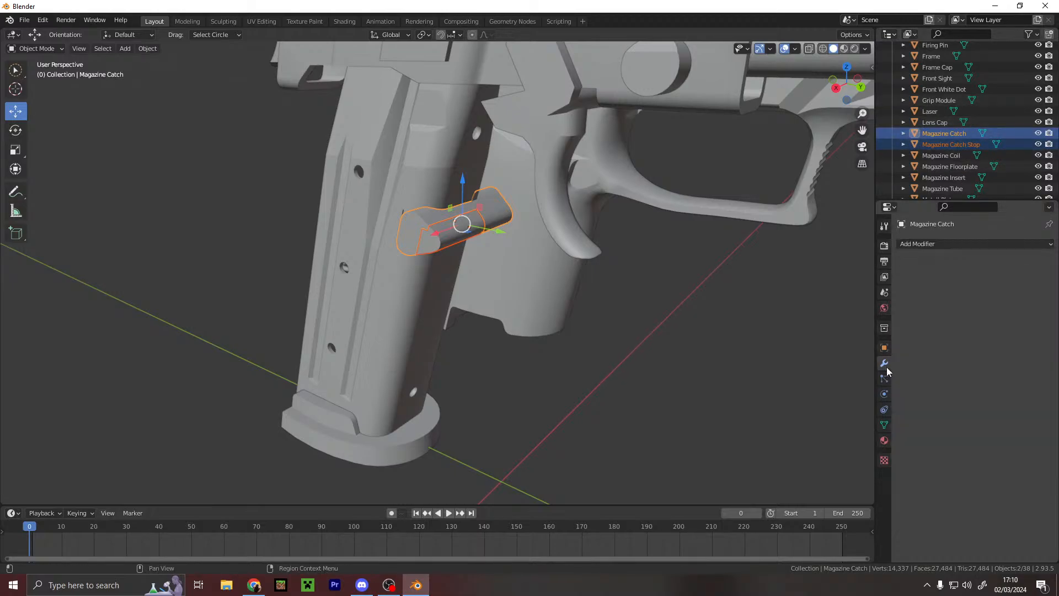
left_click(884, 394)
left_click(883, 410)
left_click(884, 425)
left_click(884, 440)
left_click(881, 425)
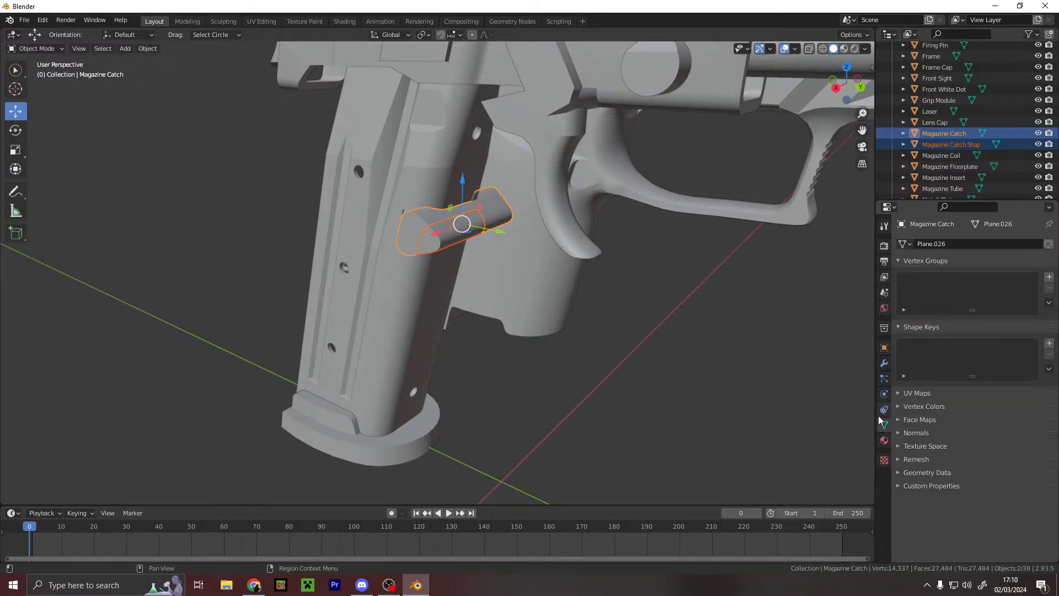
left_click(884, 349)
left_click(883, 226)
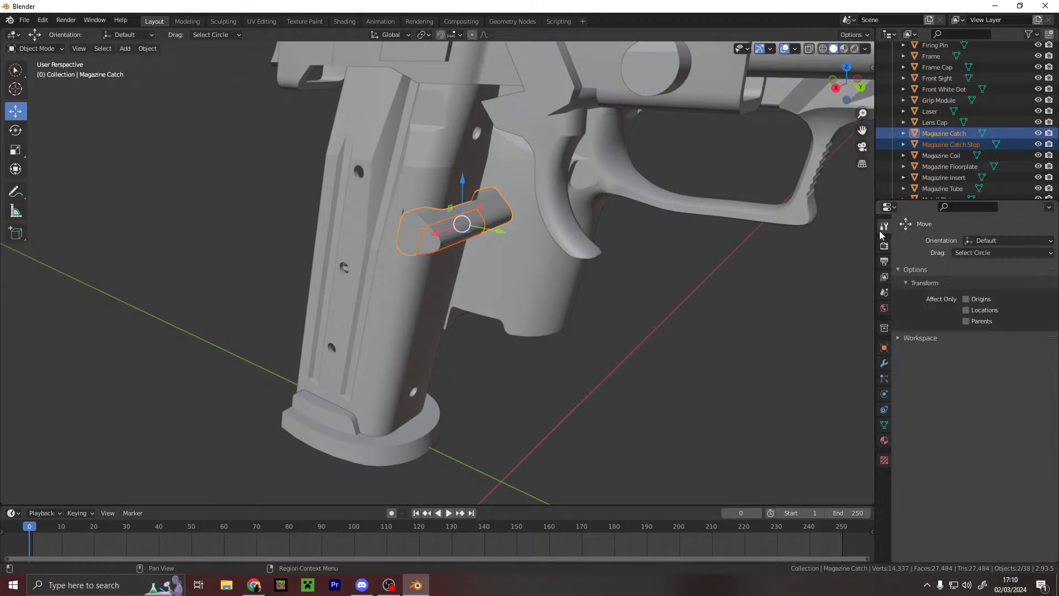
left_click(883, 246)
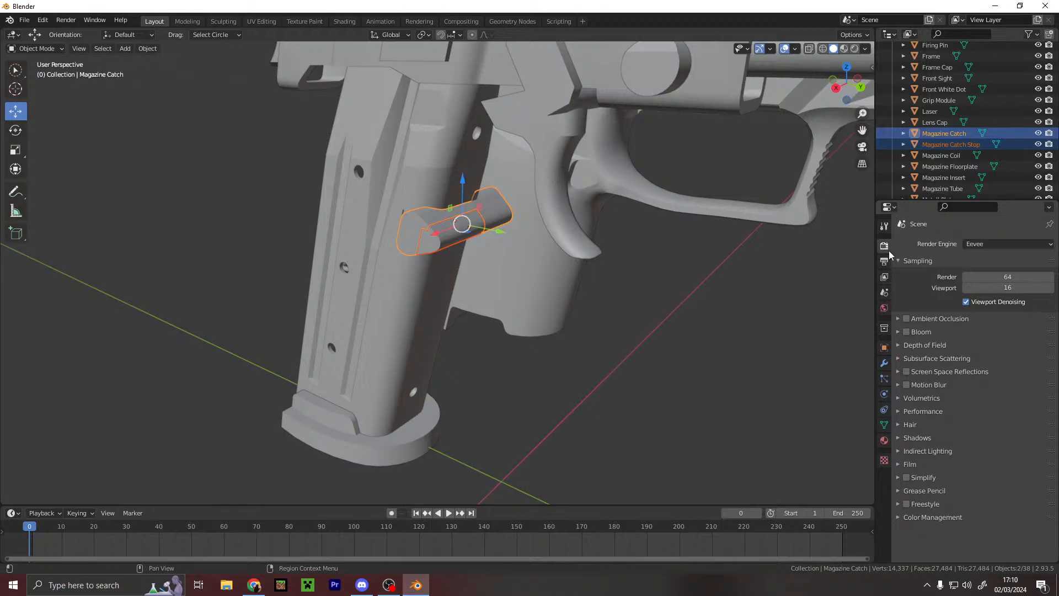
left_click(884, 328)
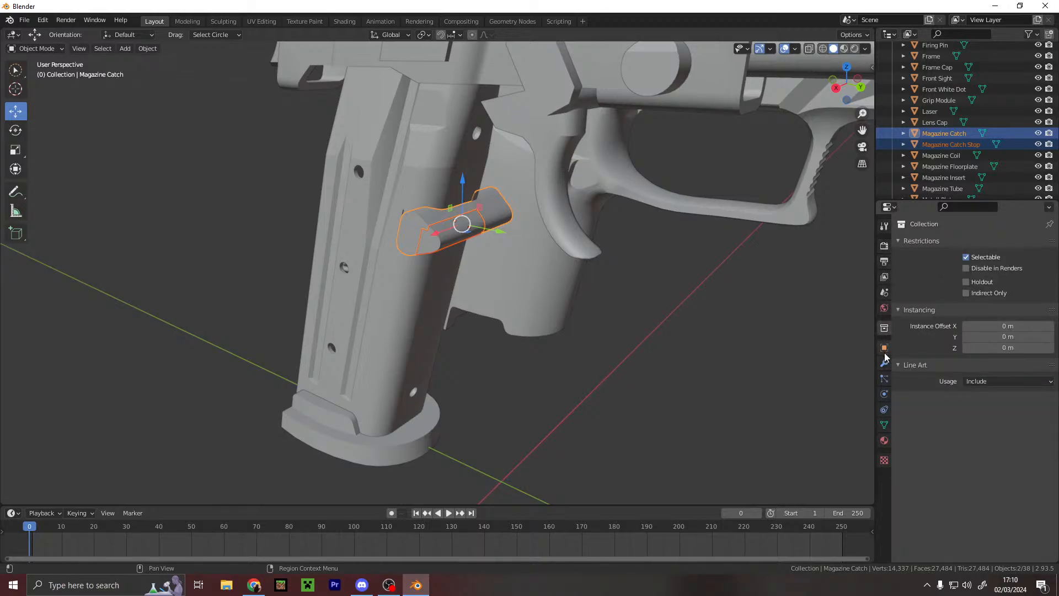
left_click(884, 348)
left_click(905, 414)
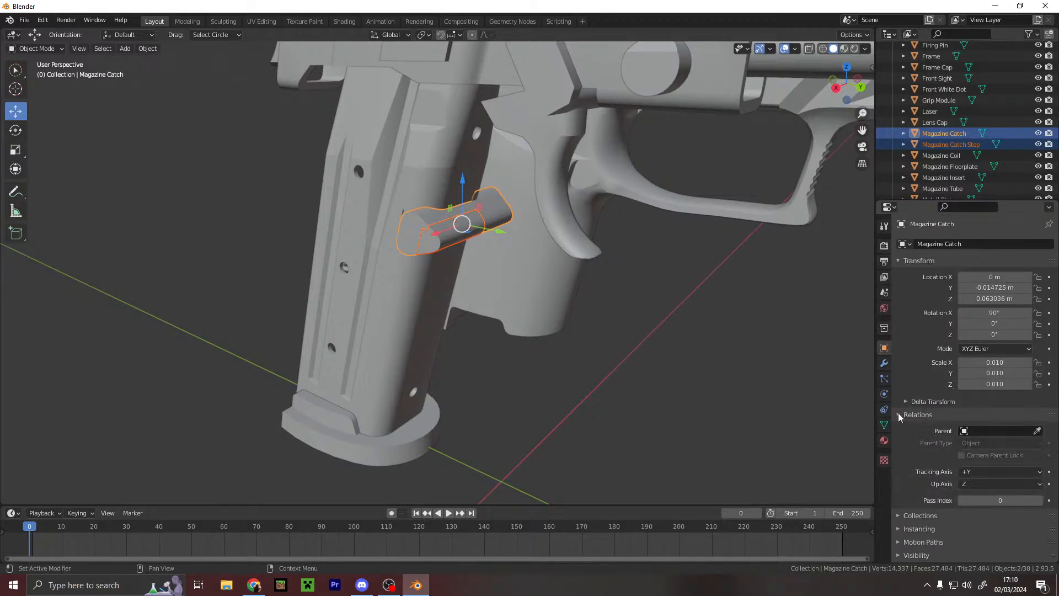
- Select only the Magazine Catch Stop and assign Magazine Catch as its parent
left_click(952, 145)
left_click(993, 431)
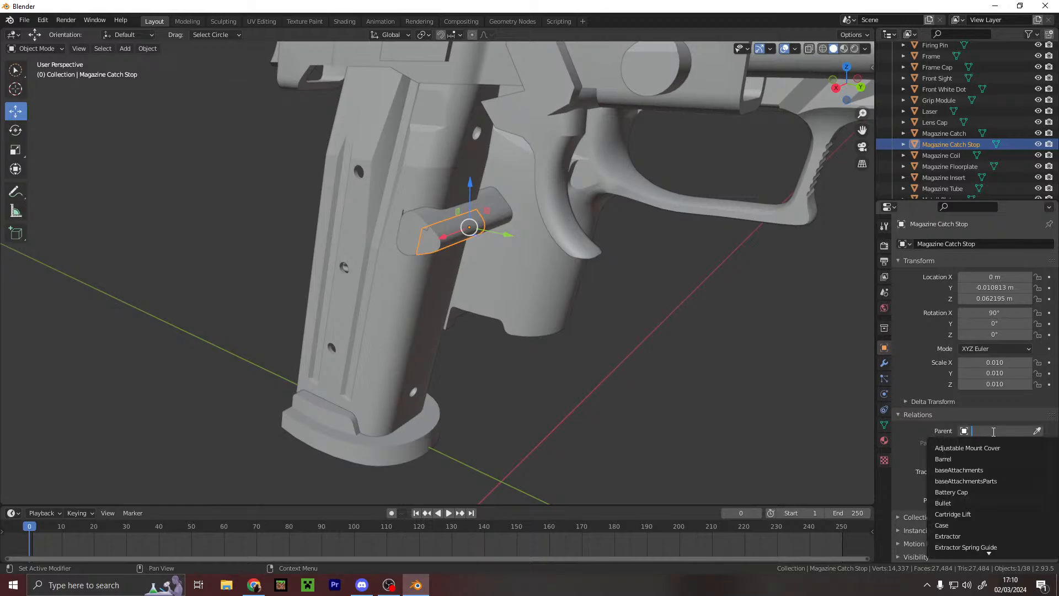
type("maga")
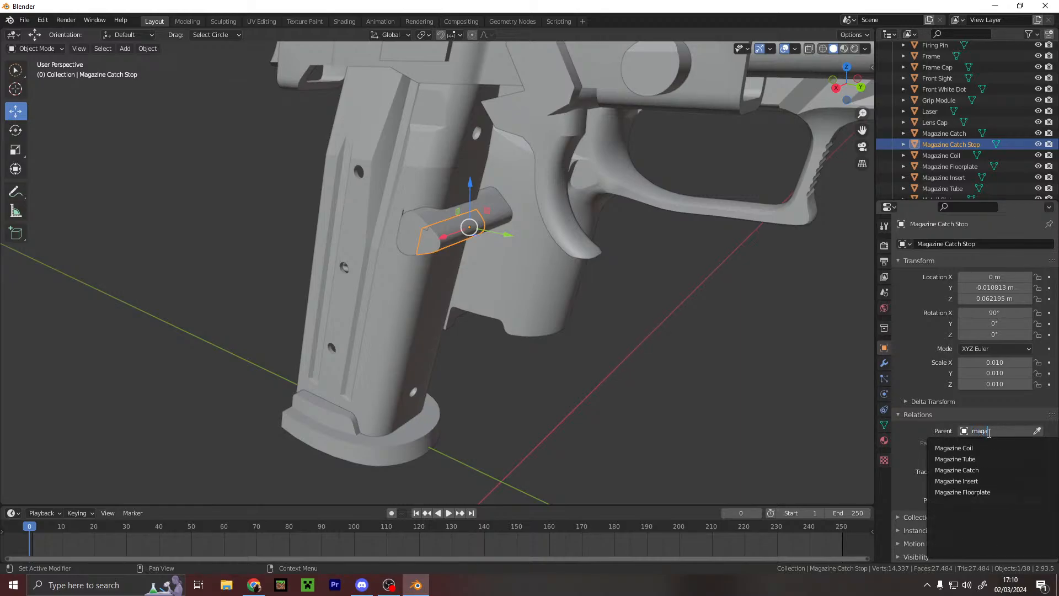
left_click(995, 469)
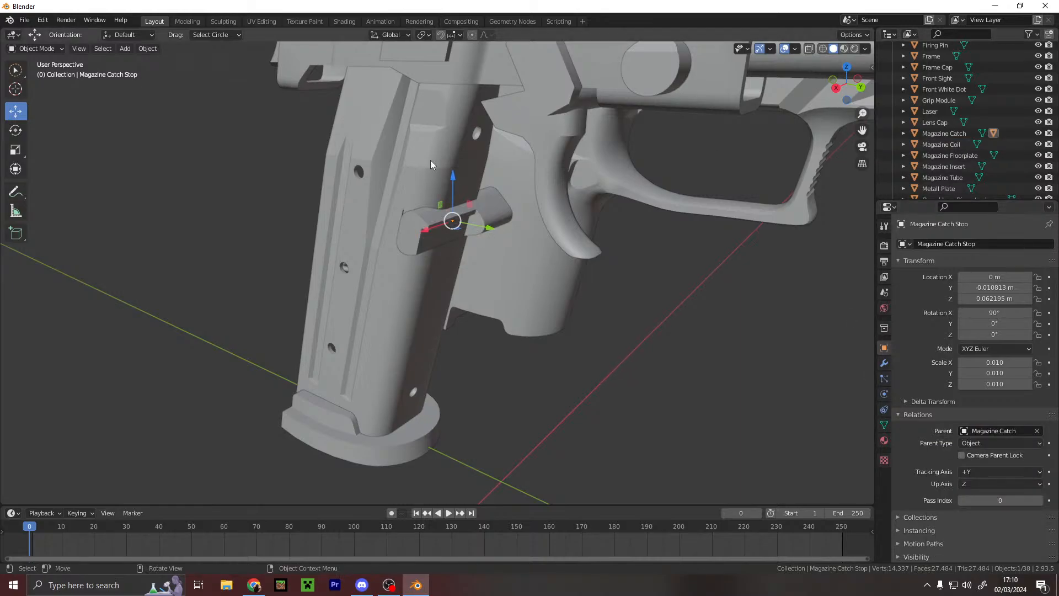
- Try moving the parented Magazine Catch Stop along the Y axis, undoing the moves, and expand Magazine Catch to check its child
left_click_drag(497, 229, 517, 242)
key("ctrl+z")
scroll(949, 129, "up", 3)
left_click(902, 156)
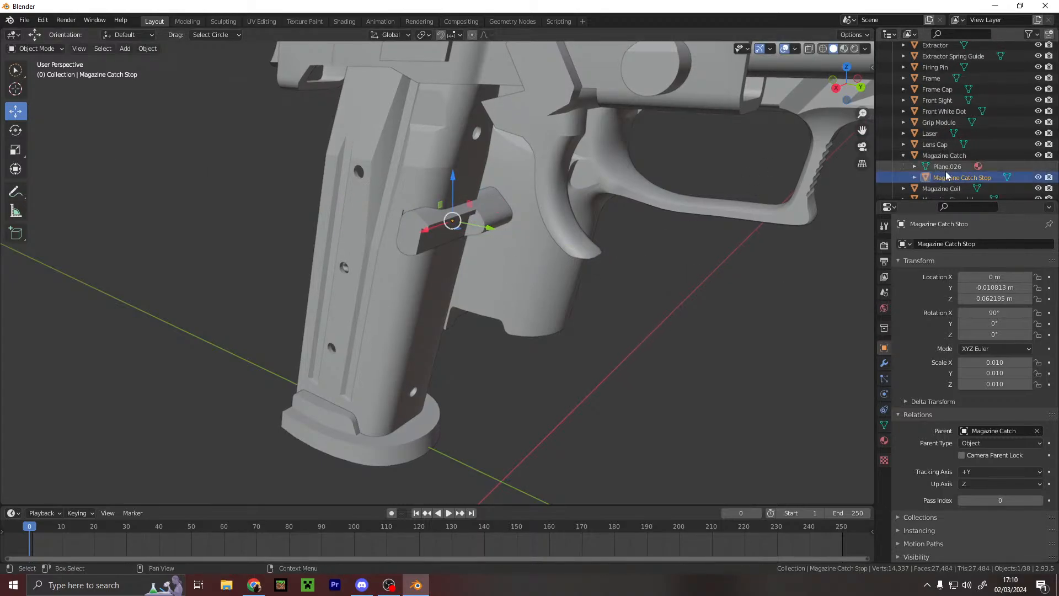
left_click_drag(490, 228, 494, 227)
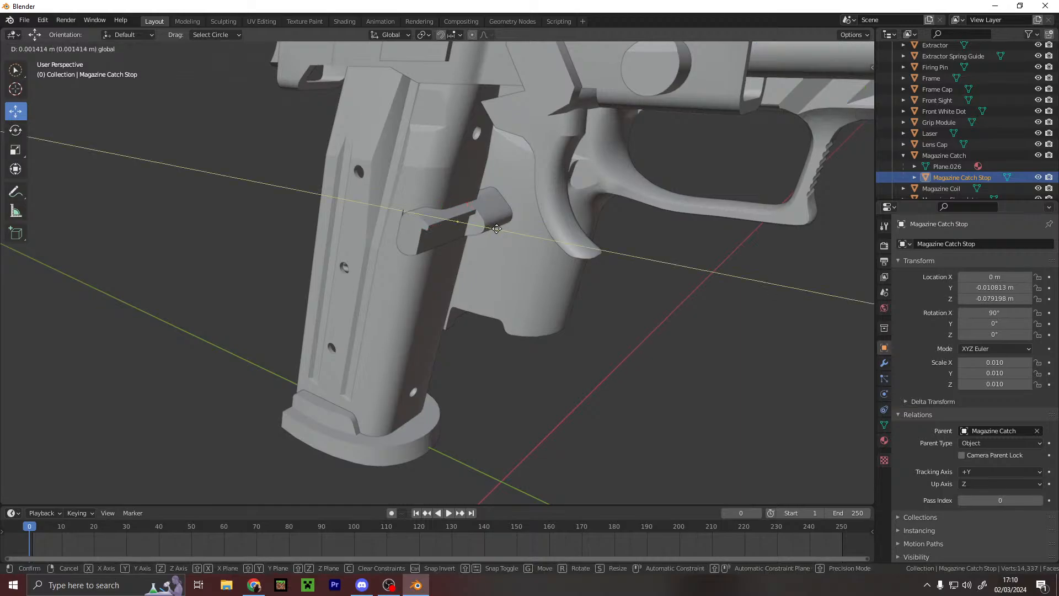
left_click_drag(633, 268, 651, 271)
middle_click_drag(368, 197, 342, 180)
key("ctrl+z")
middle_click_drag(567, 297, 522, 264)
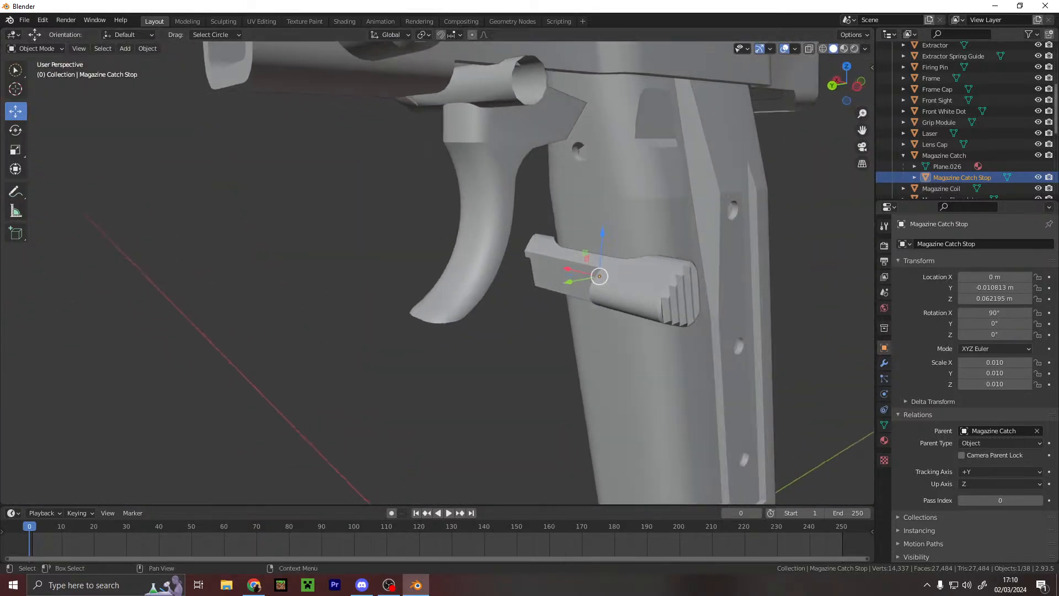
left_click(522, 262)
left_click_drag(565, 268, 512, 250)
key("ctrl+z")
- Undo the parenting of the Magazine Catch Stop to the Magazine Catch
right_click(688, 333)
middle_click_drag(794, 205, 157, 212)
key("ctrl+z")
key("ctrl+z")
key("ctrl+z")
key("ctrl+z")
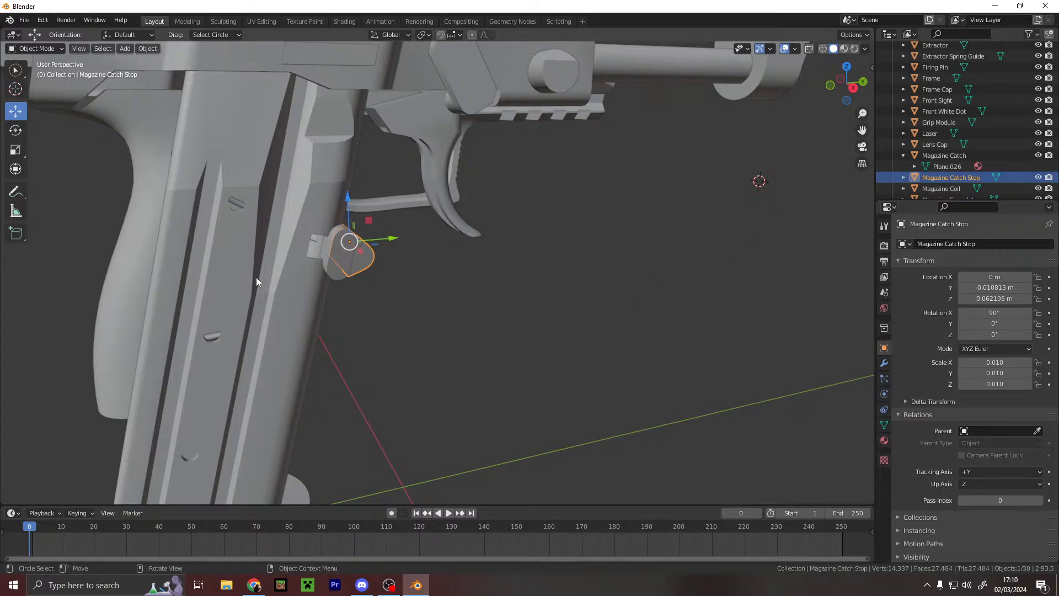
- Set Magazine Catch as the parent of the Magazine Catch Stop again
scroll(395, 265, "up", 3)
middle_click_drag(412, 264, 496, 304, "shift")
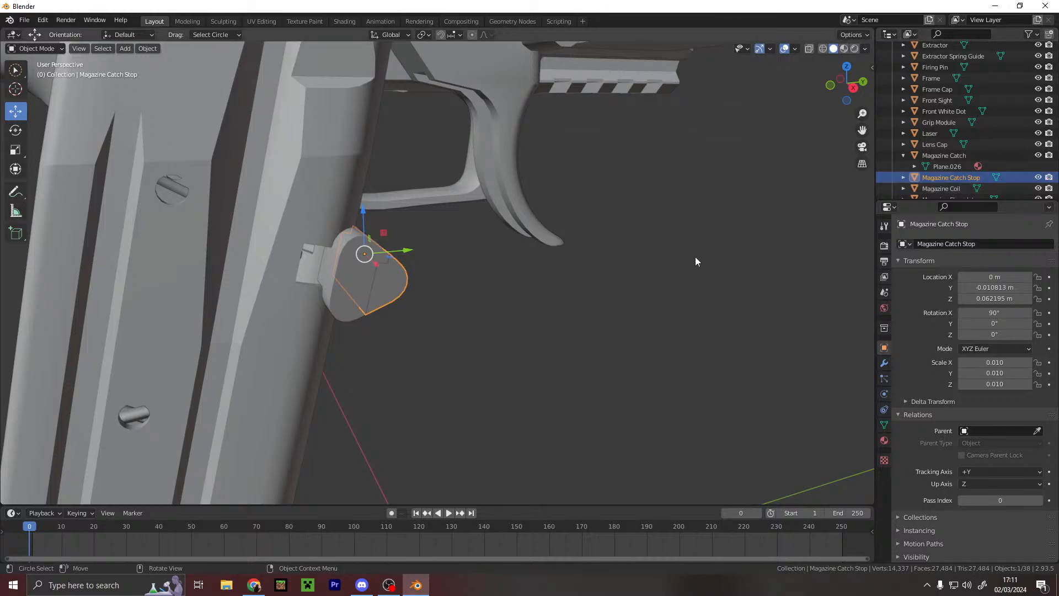
mouse_move(961, 180)
left_mouse_down()
mouse_move(961, 125)
mouse_move(951, 188)
mouse_move(951, 174)
left_mouse_up()
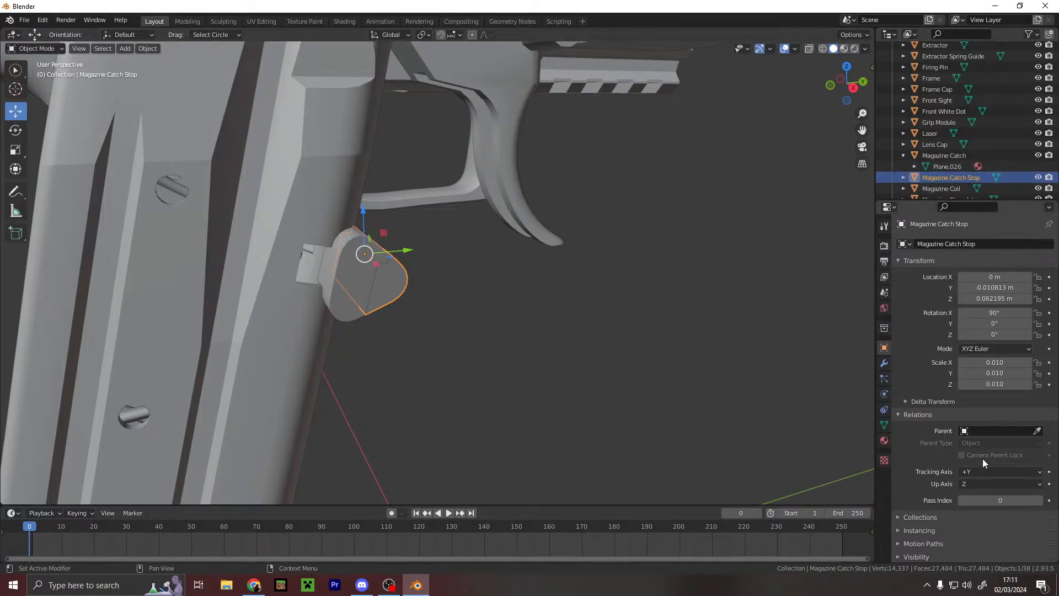
left_click(979, 432)
type("mag")
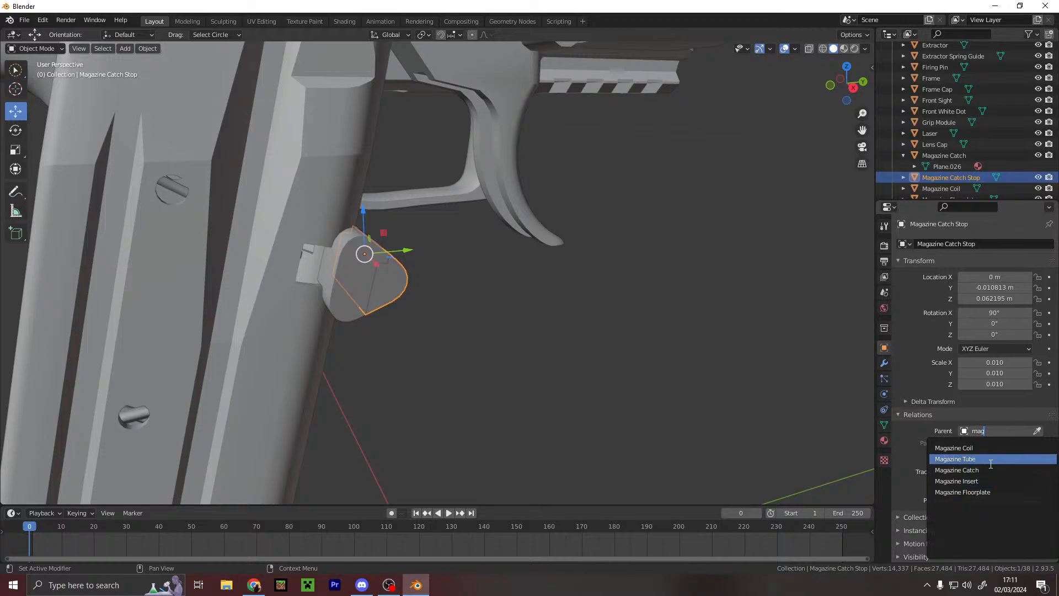
left_click(991, 470)
right_click(542, 267)
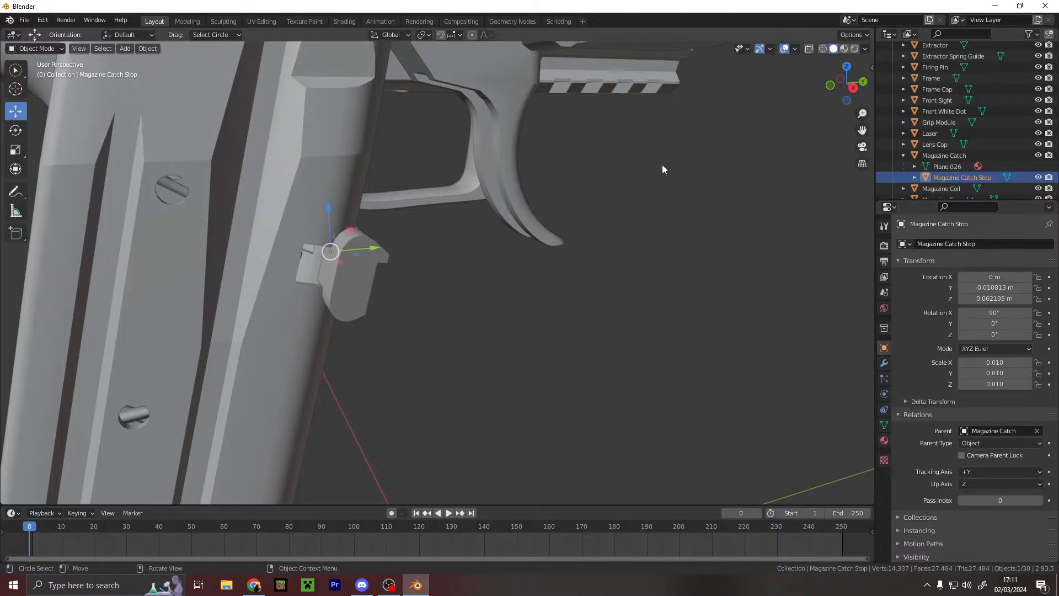
- Set the Magazine Catch Stop's scale to 1 on the X, Y and Z axes
middle_click_drag(759, 144, 666, 135)
left_click(1029, 362)
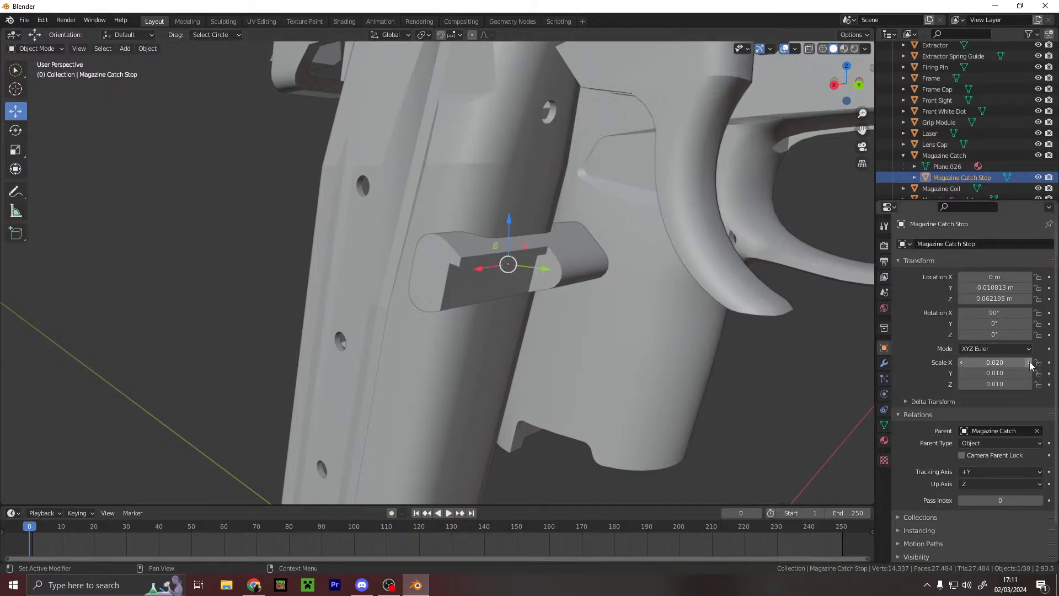
key("Return")
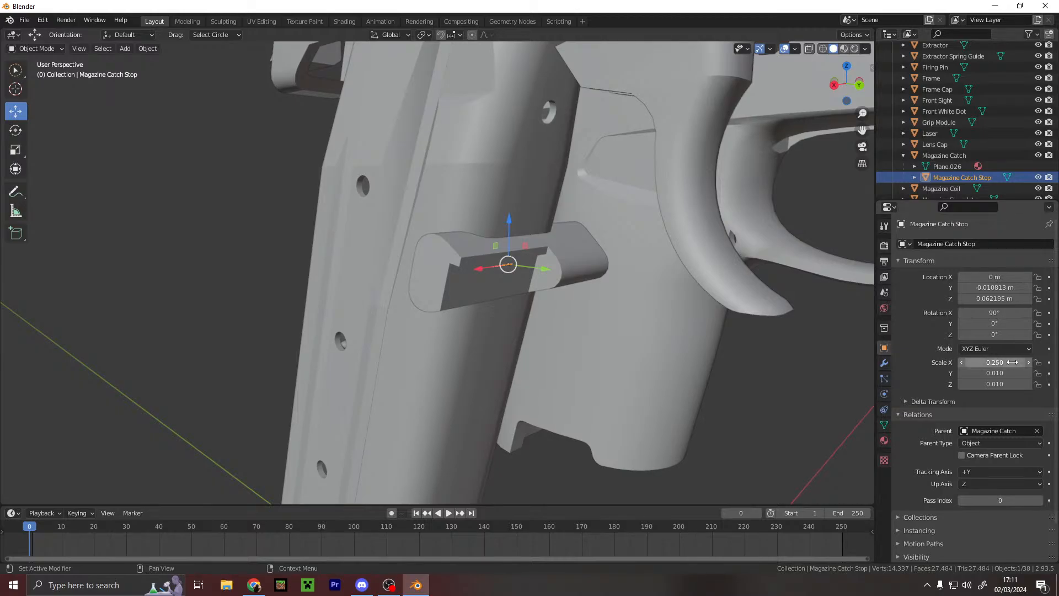
type("1")
key("Return")
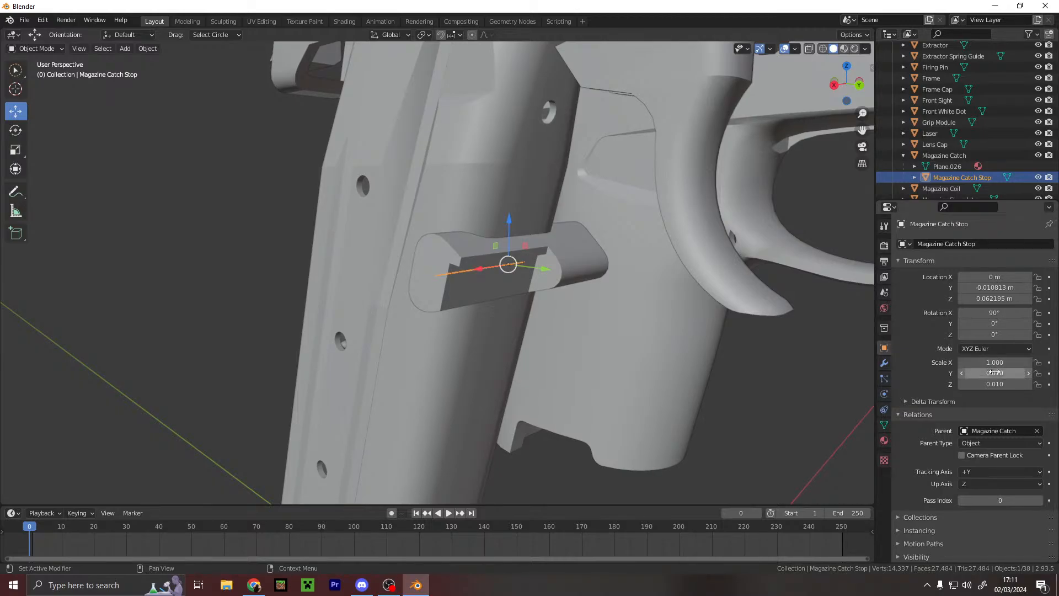
type("1")
key("Return")
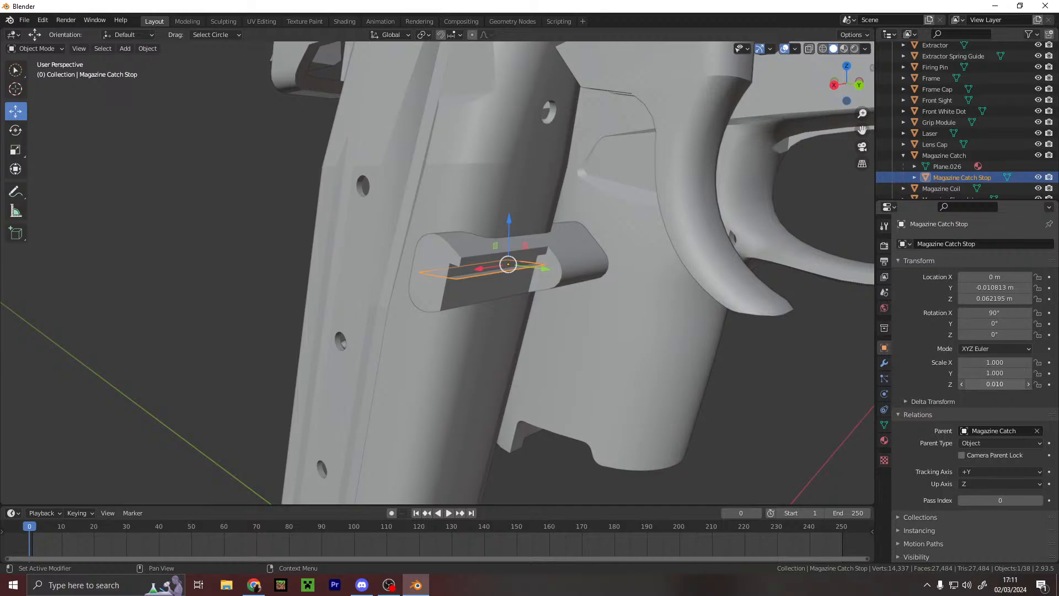
type("1")
key("Return")
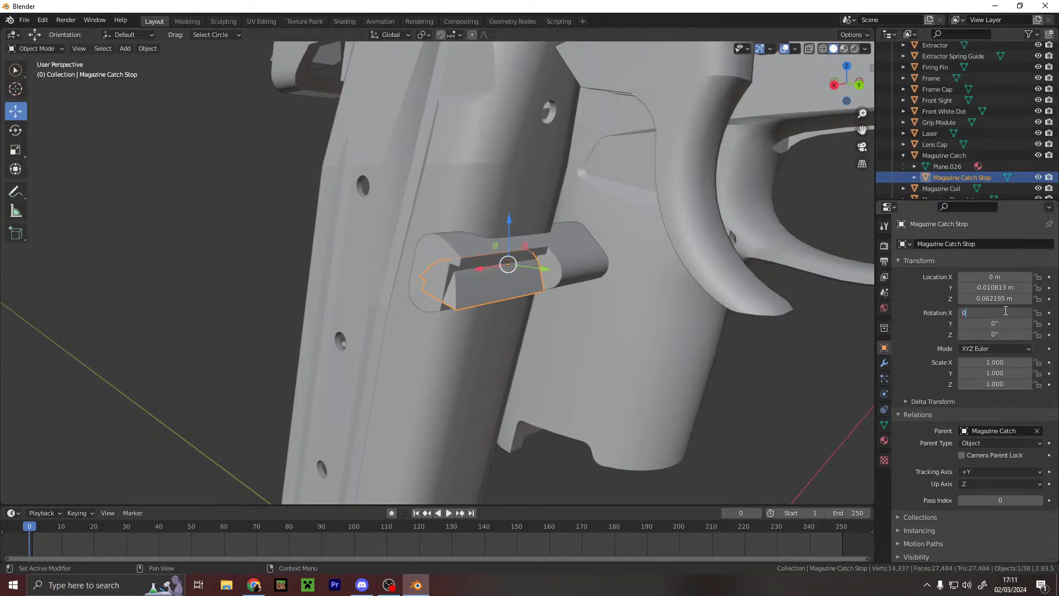
- Try other X rotations on the Magazine Catch Stop, including 0° and -90°, to find its proper orientation
left_click(1005, 310)
type("0")
key("Return")
left_click(972, 302)
key("Return")
left_click(1010, 308)
type("0d")
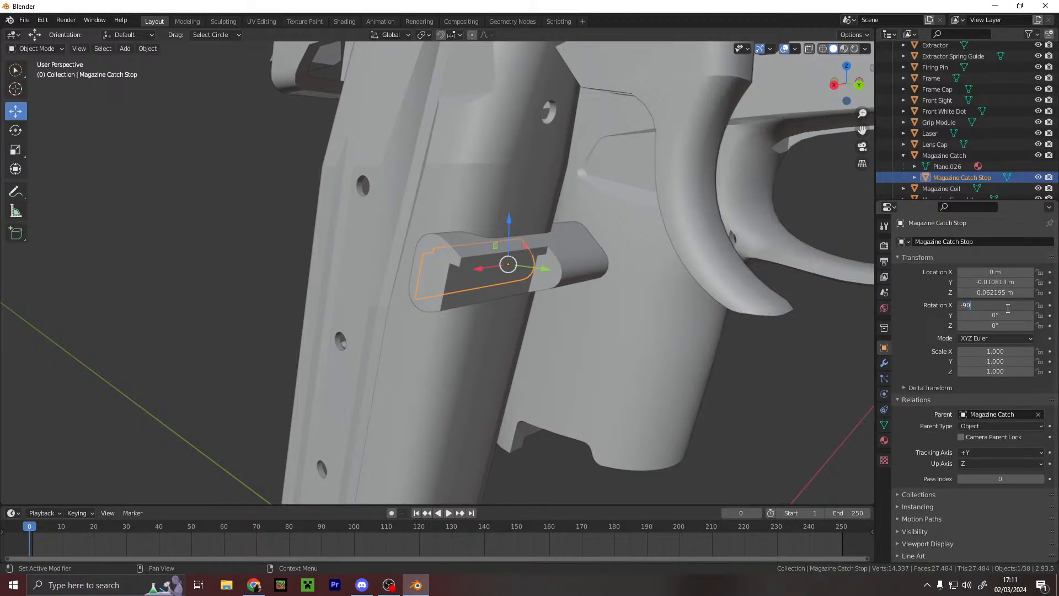
key("Return")
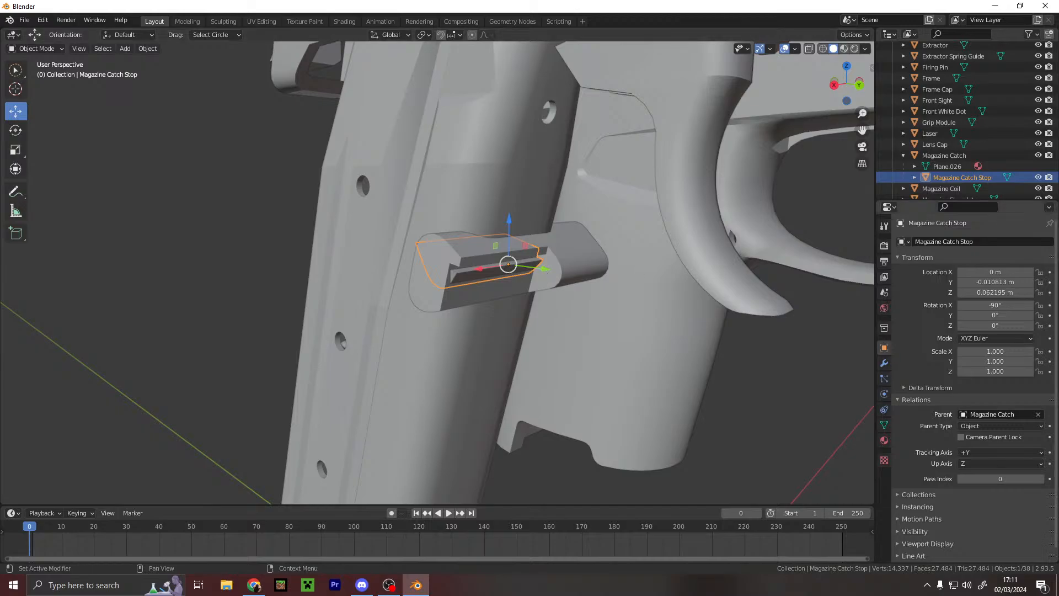
left_click_drag(996, 304, 772, 305)
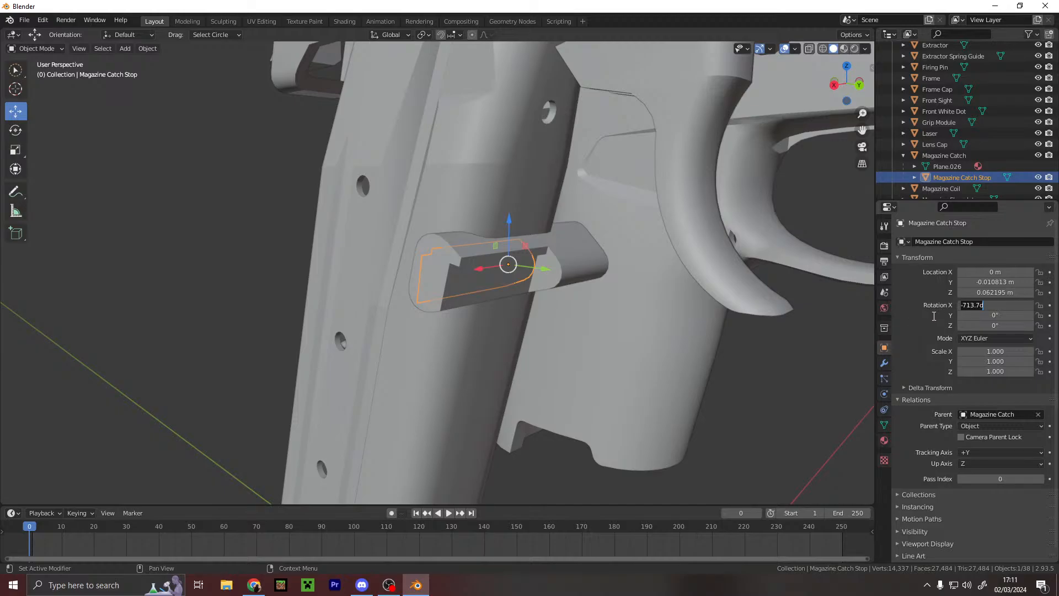
key("Return")
- Set the Magazine Catch Stop's X rotation to 0° and shift it along the global Y axis to a Z location of about -0.419 m
left_click_drag(543, 272, 580, 277)
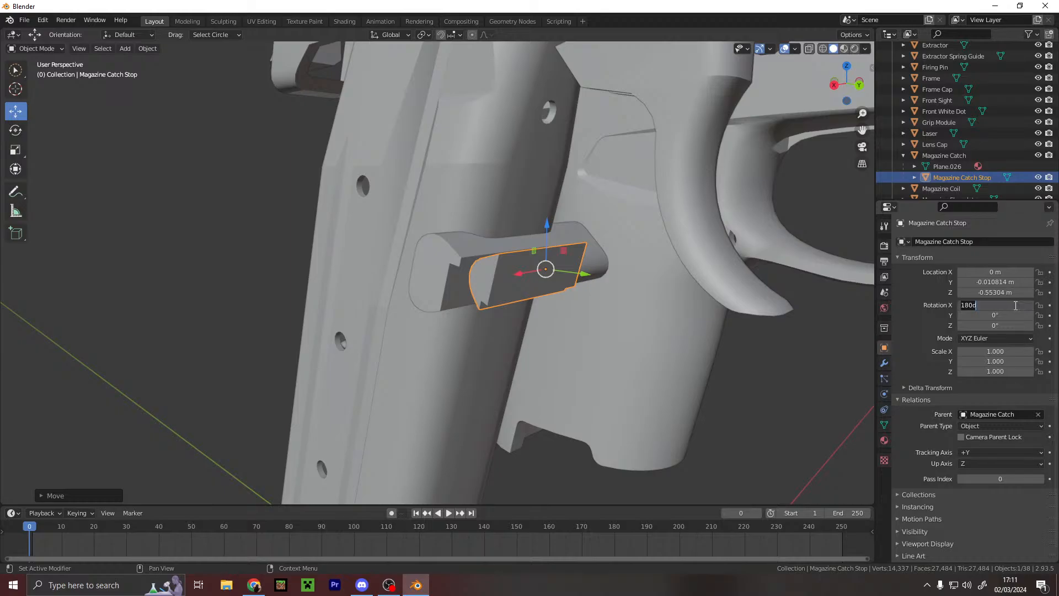
type("0")
key("Return")
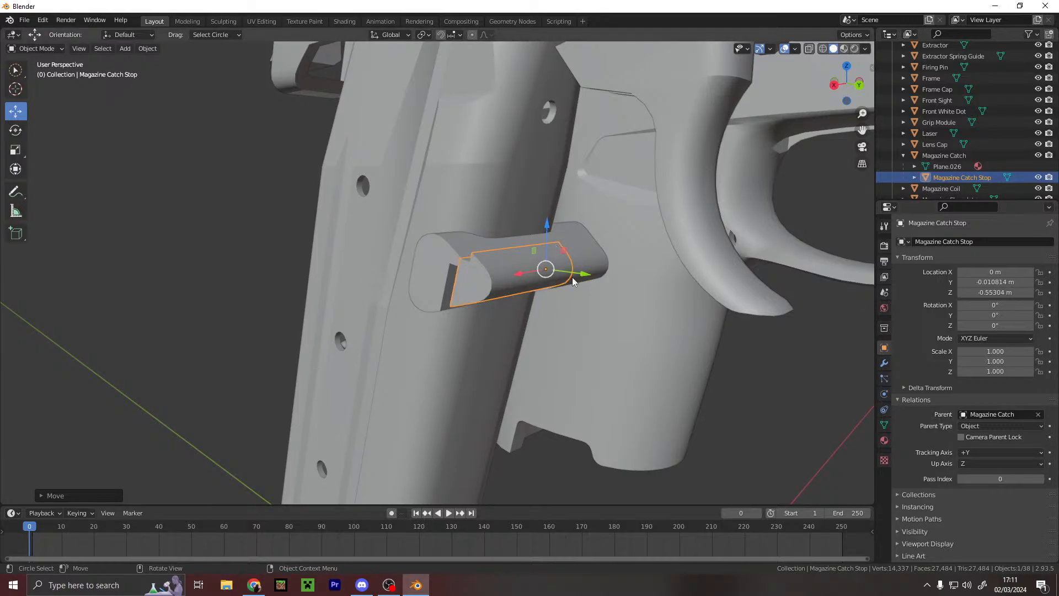
left_click_drag(579, 281, 570, 279)
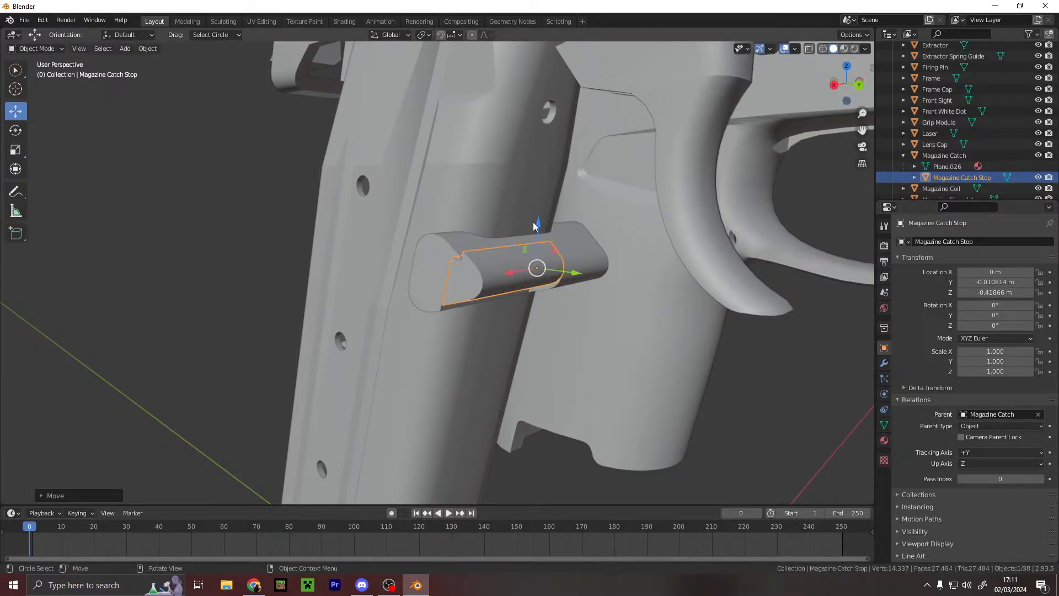
- Move the Magazine Catch Stop to about -0.091 m on Y and -0.389 m on Z to align it with the Magazine Catch
left_click_drag(538, 226, 573, 274)
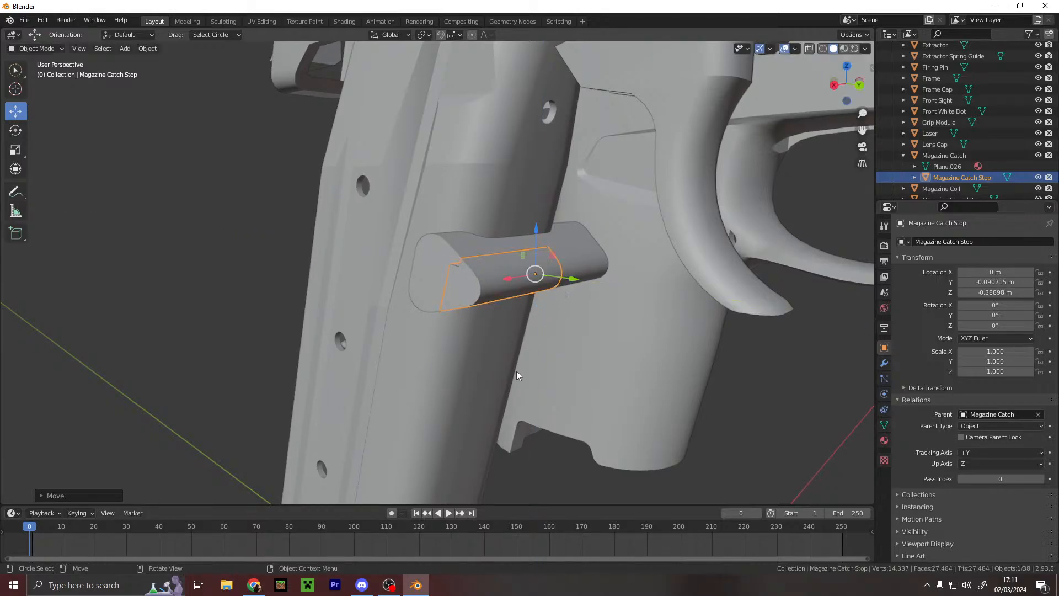
middle_click_drag(584, 340, 585, 306)
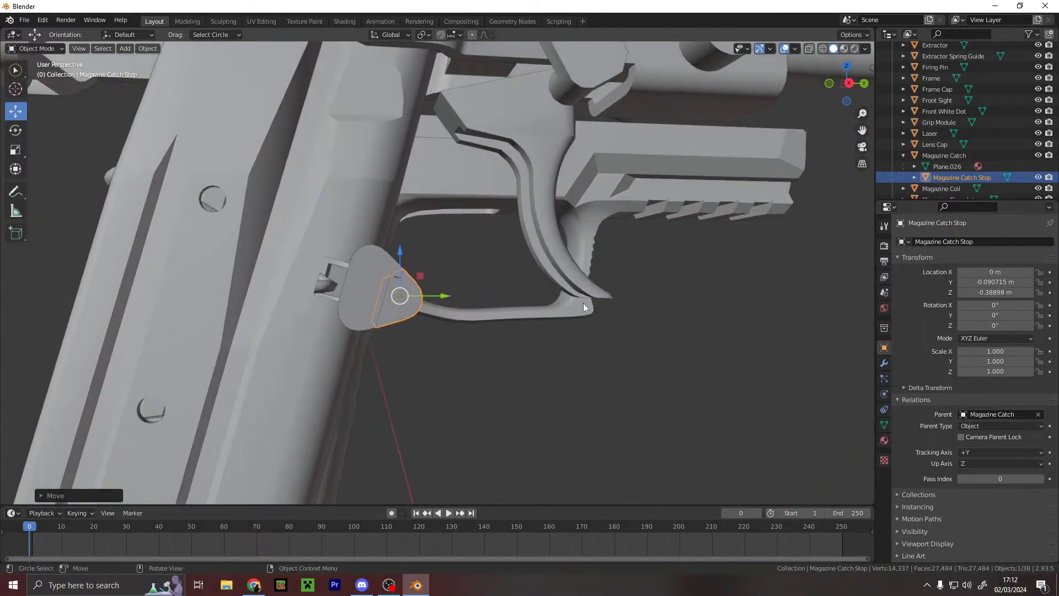
left_click(440, 303)
left_click_drag(402, 313, 401, 295)
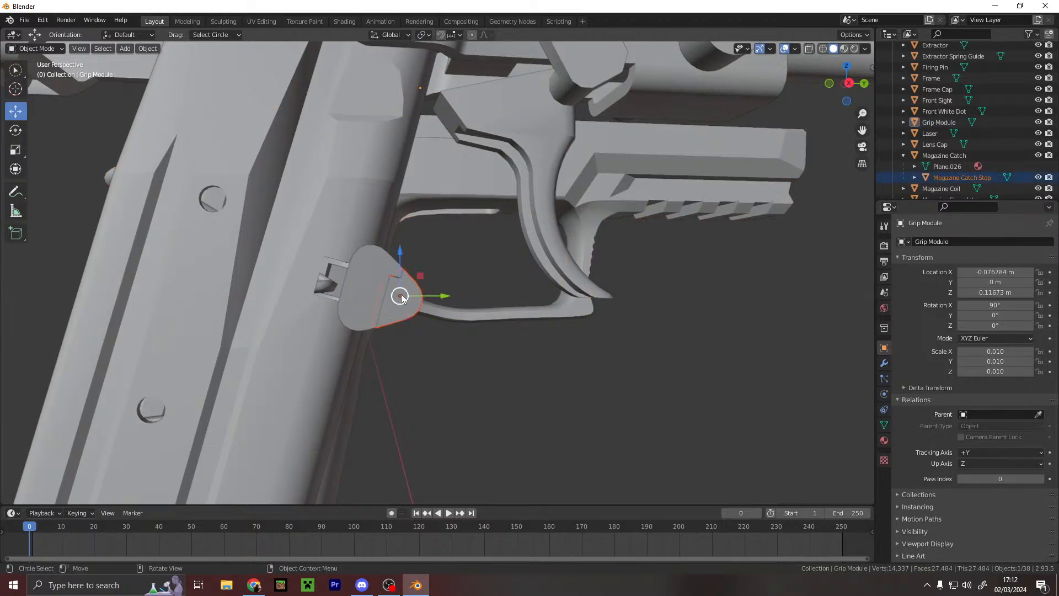
left_click_drag(400, 255, 400, 252)
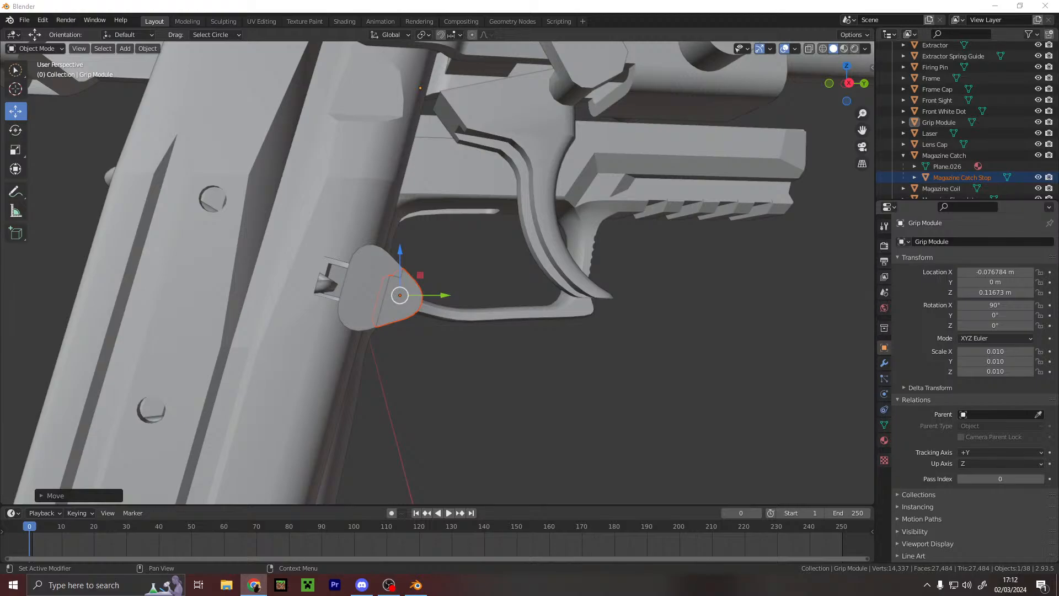
right_click(651, 269)
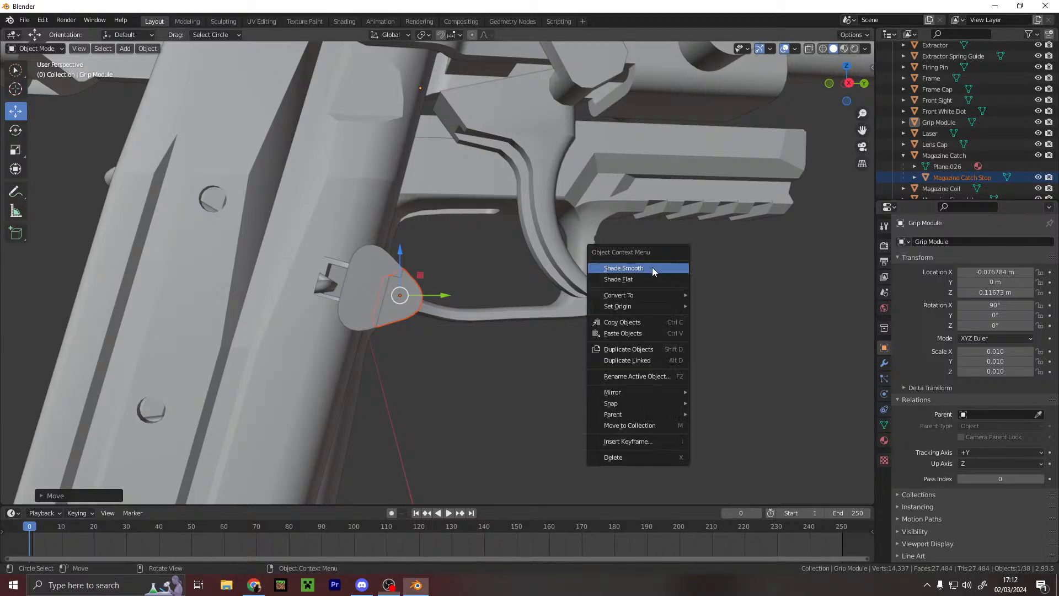
key("Escape")
- Examine parts from the Adjustable Mount Cover through the Frame by selecting them in turn and locating each on the pistol
middle_click_drag(632, 352, 560, 152)
key("alt+a")
right_click(436, 115)
scroll(478, 105, "down", 4)
middle_click_drag(487, 104, 387, 157)
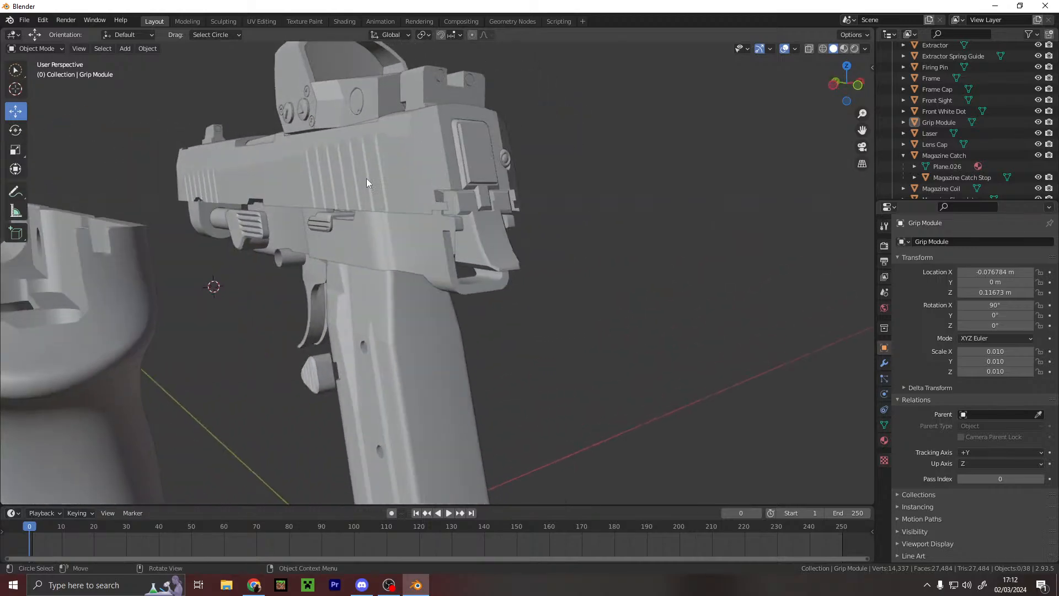
scroll(375, 190, "up", 4)
middle_click_drag(362, 221, 496, 248, "shift")
scroll(950, 83, "up", 5)
left_click(954, 70)
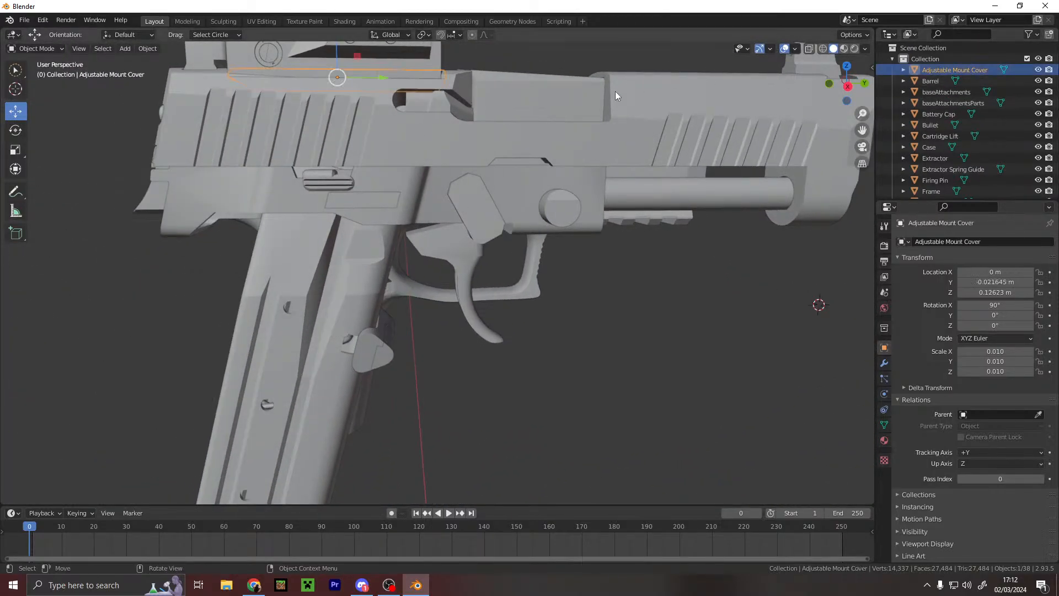
left_click(930, 81)
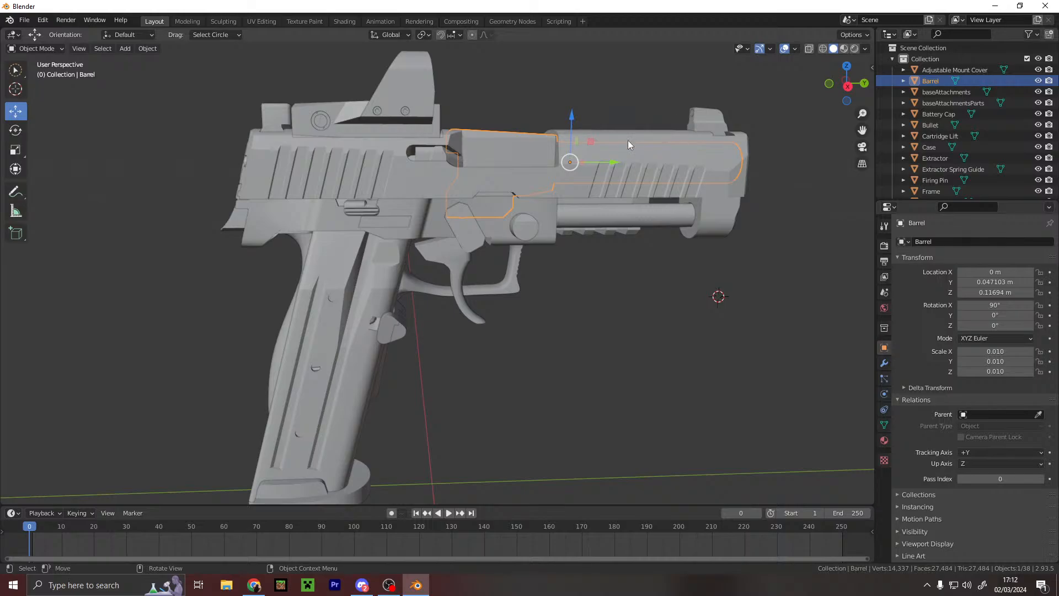
scroll(610, 137, "up", 3)
mouse_move(667, 140)
middle_mouse_down()
mouse_move(592, 113)
mouse_move(519, 118)
mouse_move(670, 131)
middle_mouse_up()
left_click(964, 92)
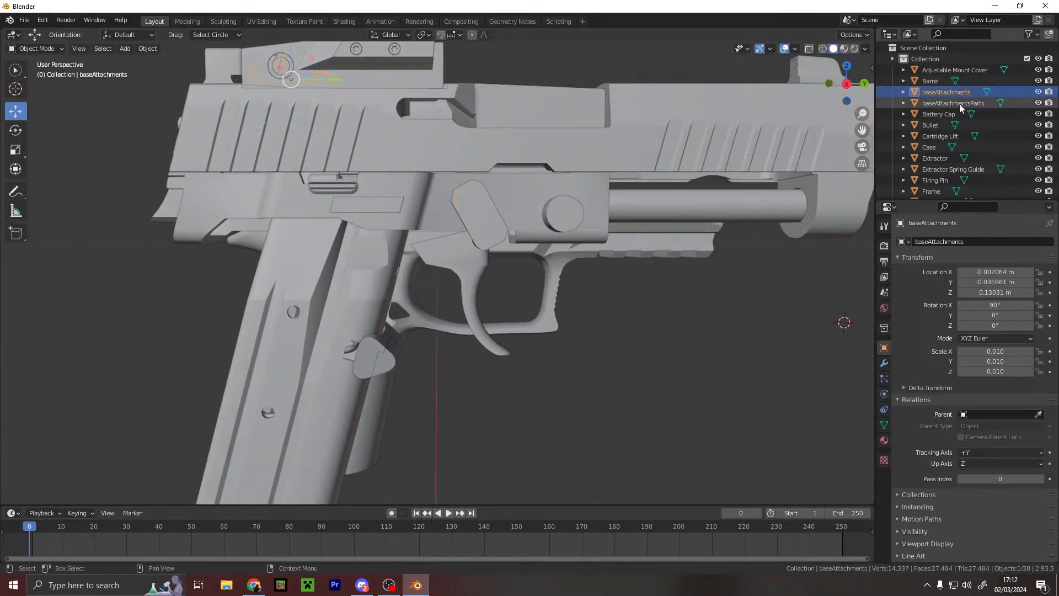
left_click(930, 146)
left_click(934, 170)
left_click(940, 158)
left_click(935, 148)
left_click(938, 170)
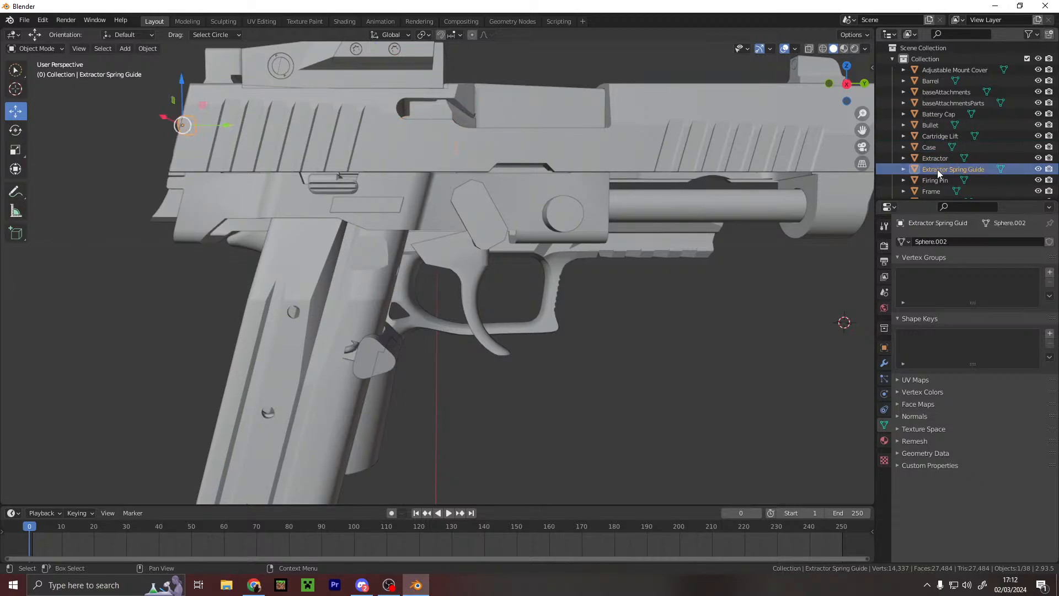
middle_click_drag(586, 204, 557, 221)
left_click(939, 180)
scroll(939, 180, "down", 1)
left_click(945, 169)
middle_click_drag(531, 251, 689, 214)
scroll(946, 171, "up", 2)
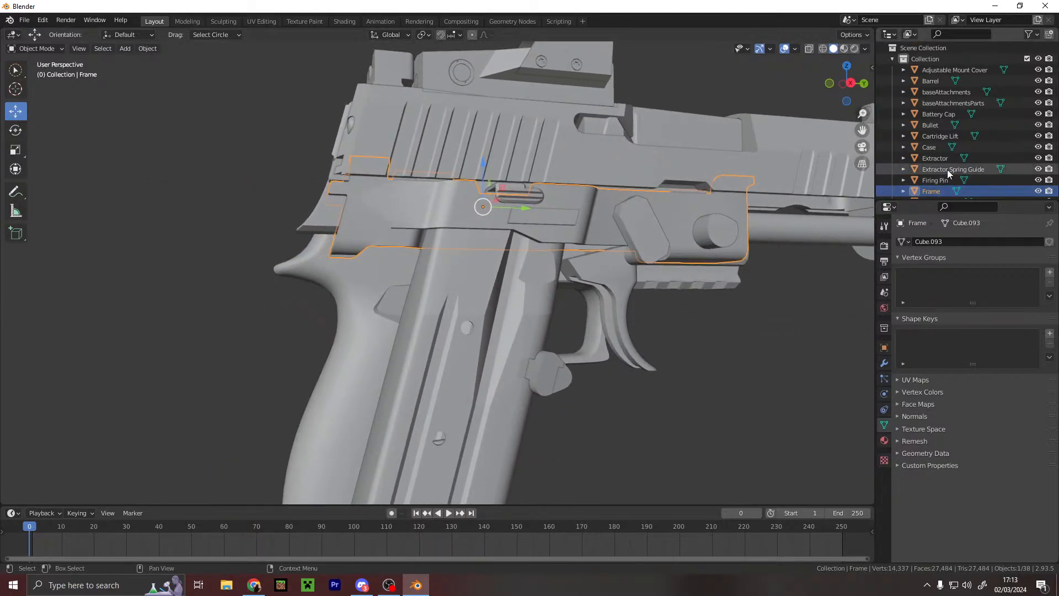
- Set Frame as the parent of the Barrel
left_click(939, 82)
middle_click_drag(813, 318, 772, 319)
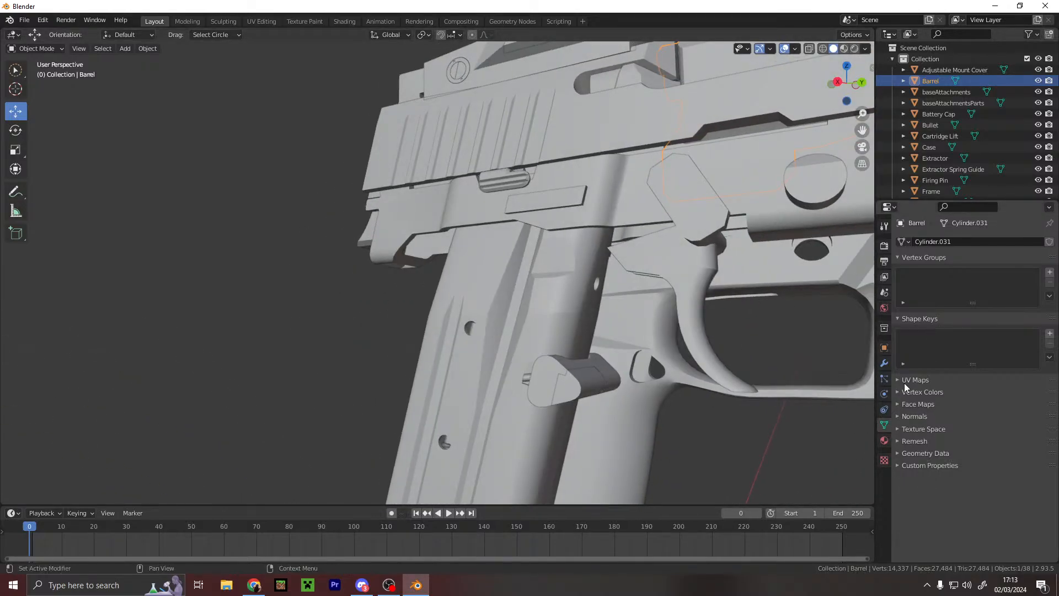
left_click(884, 347)
left_click(979, 415)
type("fr")
left_click(960, 431)
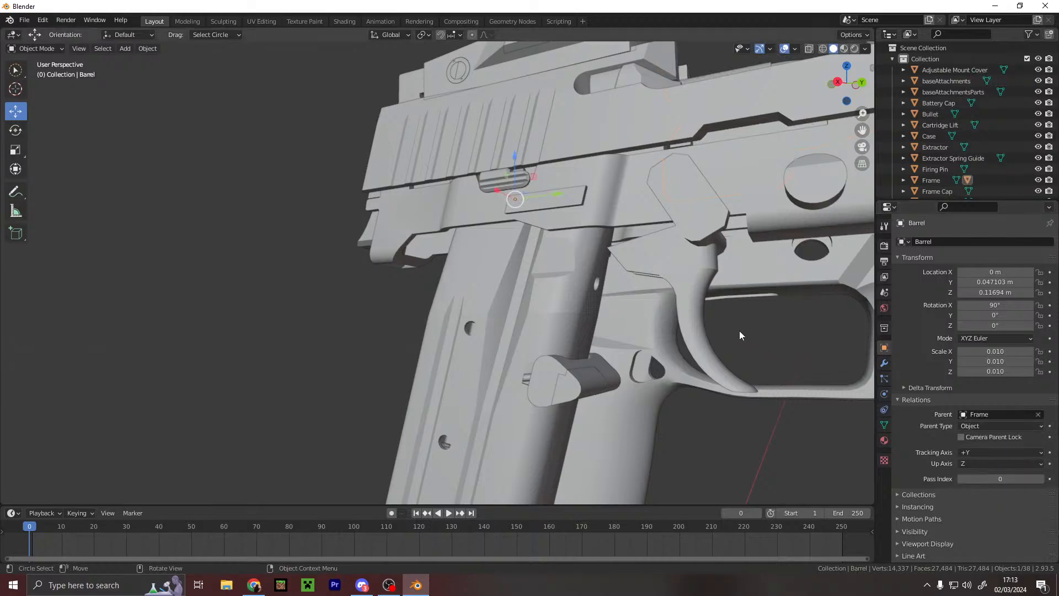
- Set the Barrel's scale to 1 on all axes, its X rotation to 0° and its Y and Z locations to 0 m
scroll(745, 335, "down", 2)
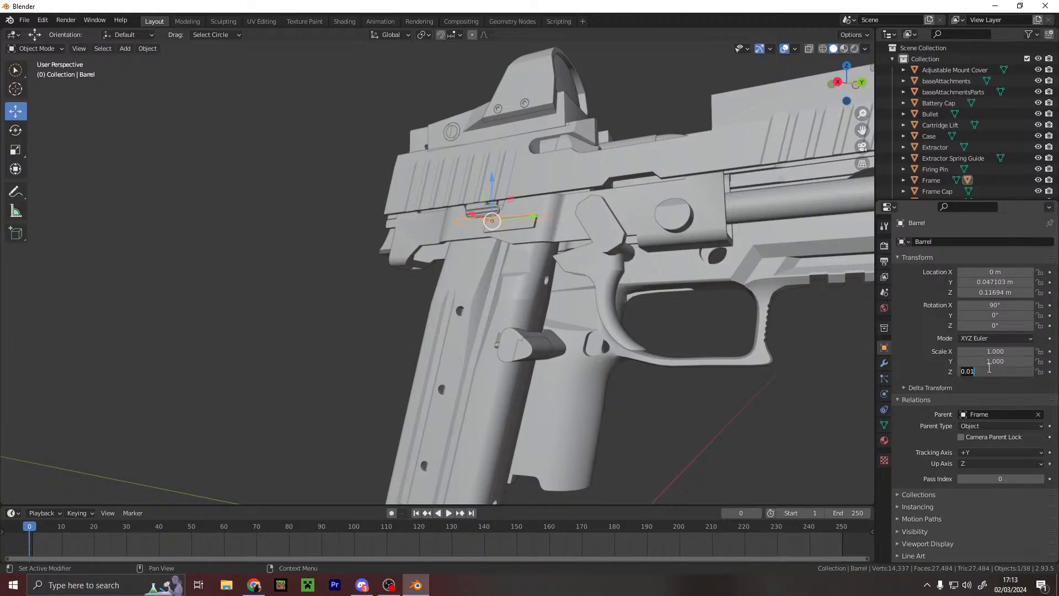
key("Return")
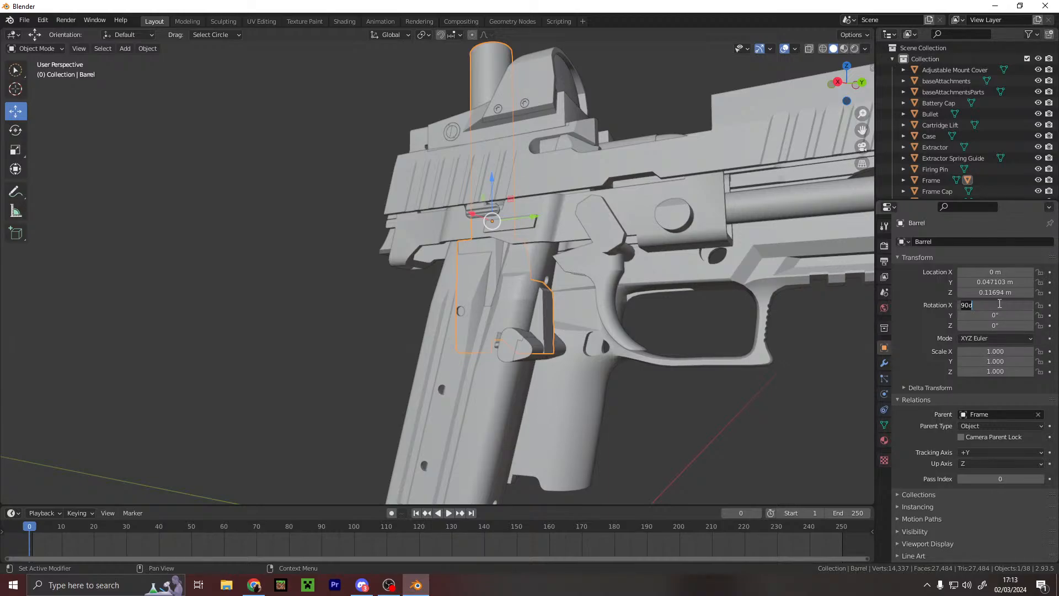
left_click(999, 303)
type("0")
key("Return")
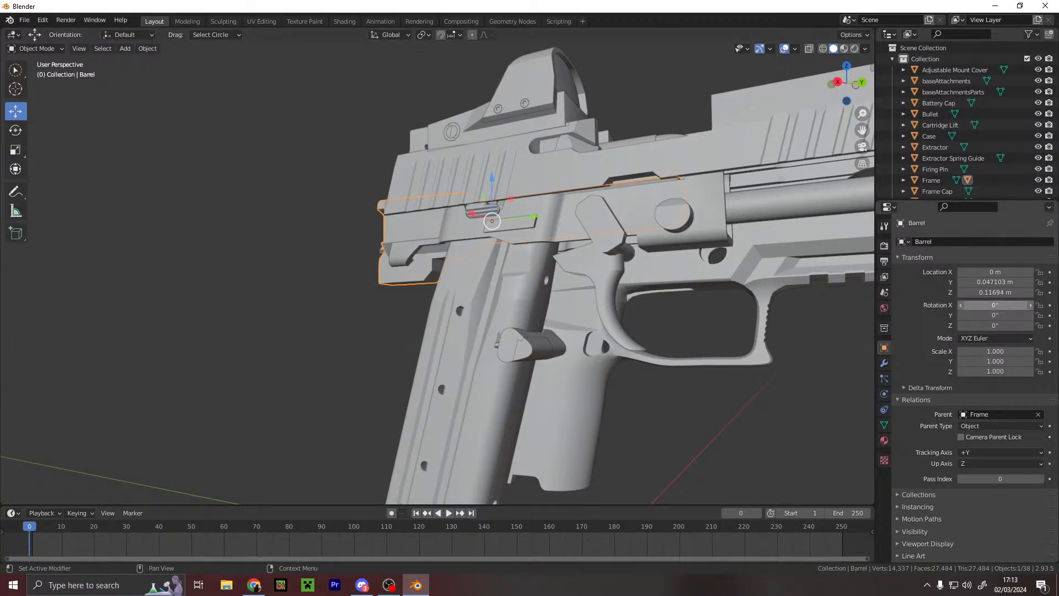
type("0")
key("Return")
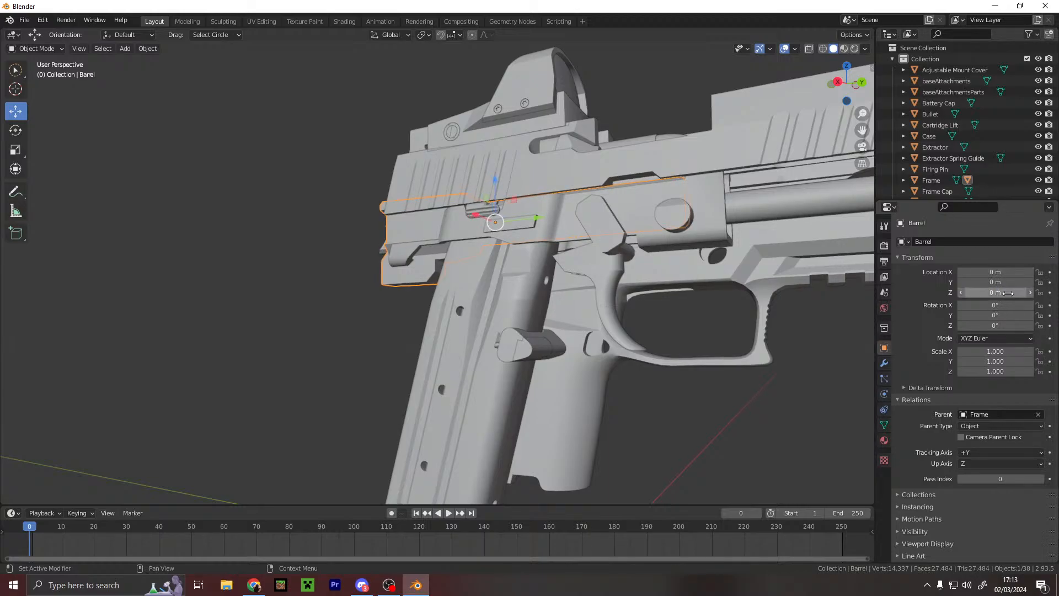
- Move the Barrel back into the slide, to a location of about 1.489 m on Y and -7.307 m on Z
left_click_drag(538, 222, 766, 194)
left_click_drag(726, 160, 725, 98)
right_click(697, 99)
middle_click_drag(719, 93, 713, 117)
left_click_drag(789, 293, 812, 295)
right_click(713, 368)
middle_click_drag(739, 315, 602, 342)
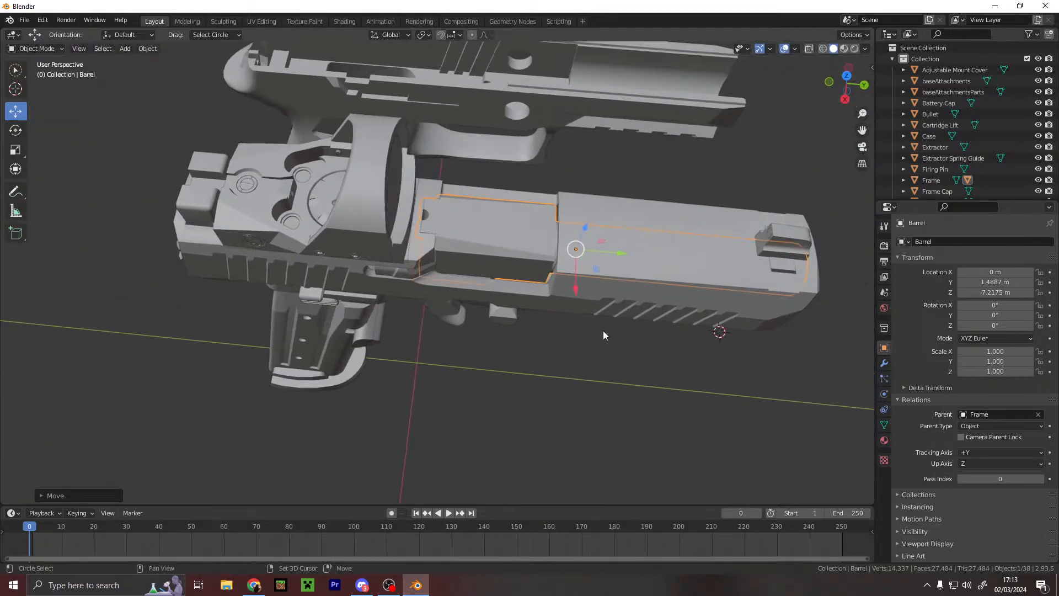
scroll(863, 256, "up", 4)
left_click_drag(749, 229, 763, 228)
middle_click_drag(642, 392, 472, 268)
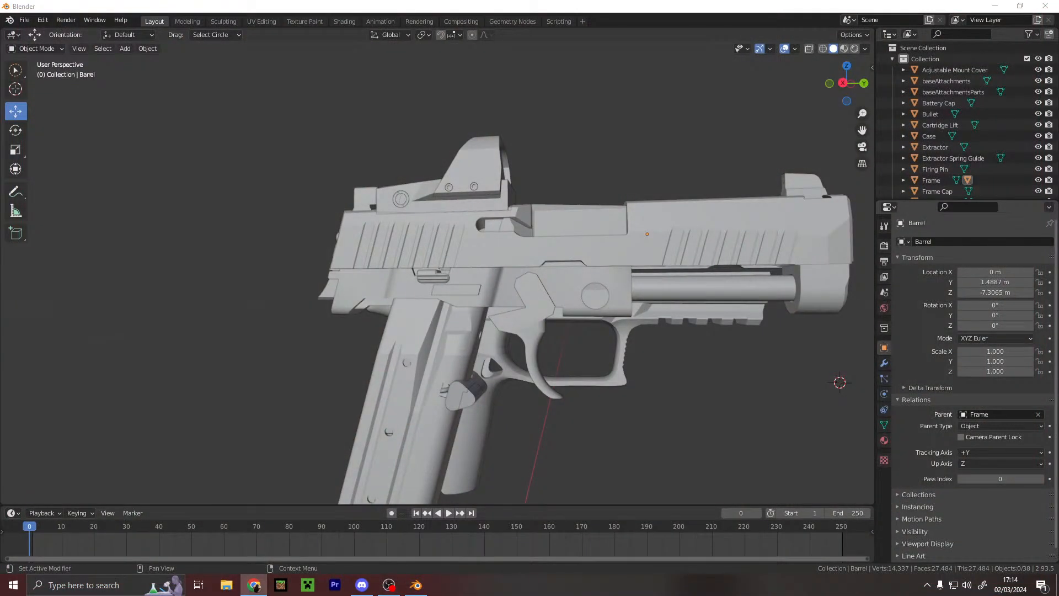
- Examine where the parts from the Frame through the Magazine Catch sit on the pistol by selecting them in turn
middle_click_drag(550, 402, 562, 292)
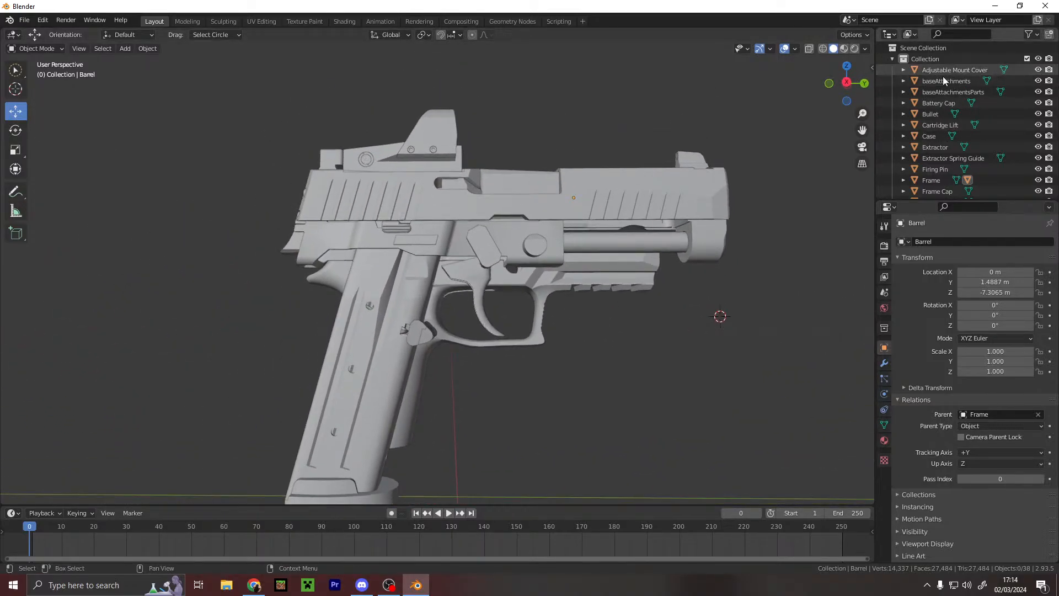
left_click(939, 179)
left_click(937, 190)
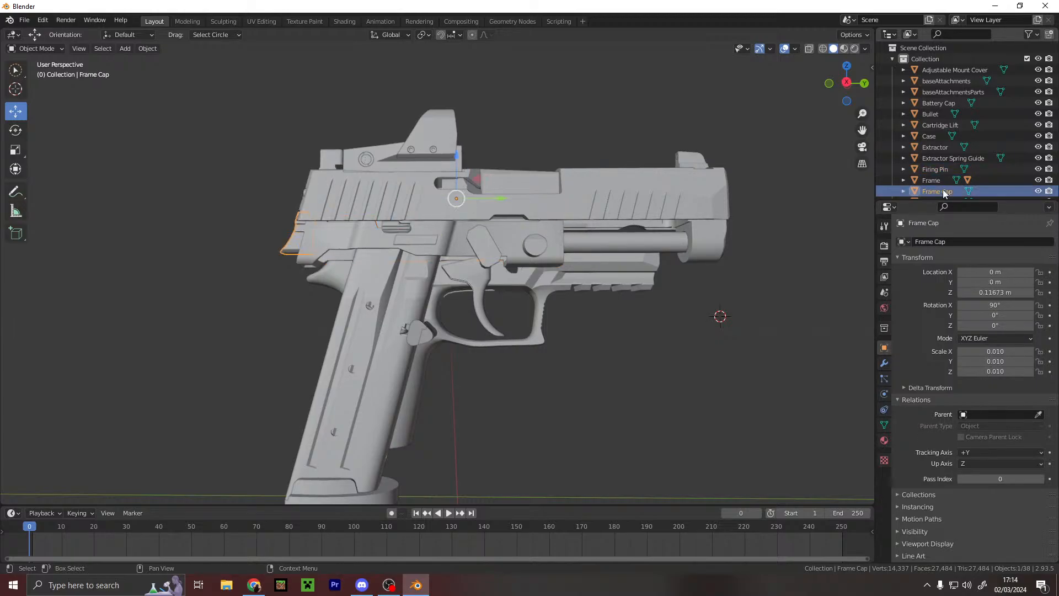
scroll(521, 262, "up", 3)
scroll(926, 160, "down", 4)
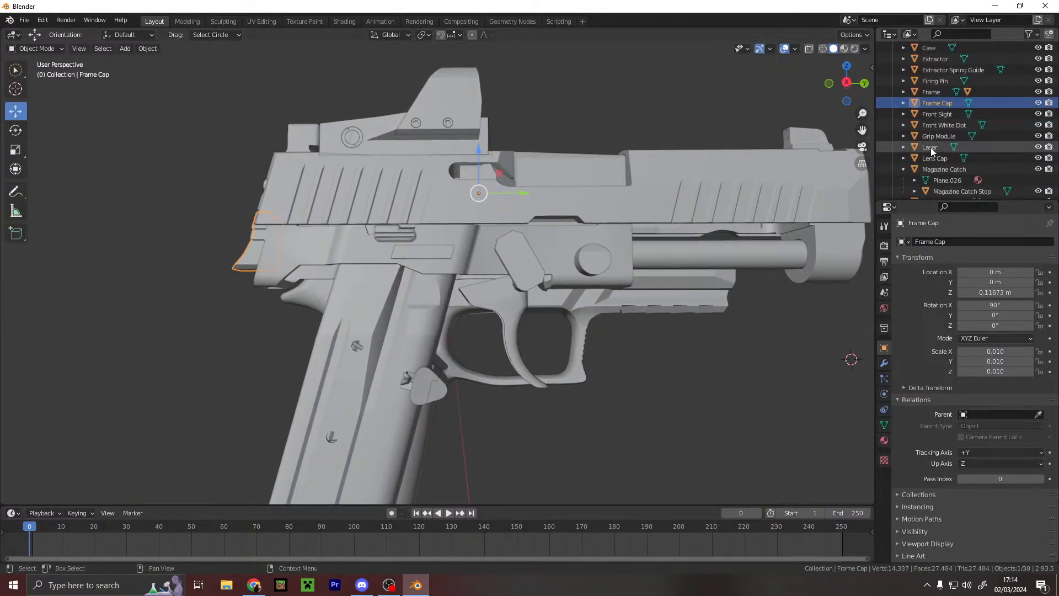
left_click(944, 115)
left_click(940, 126)
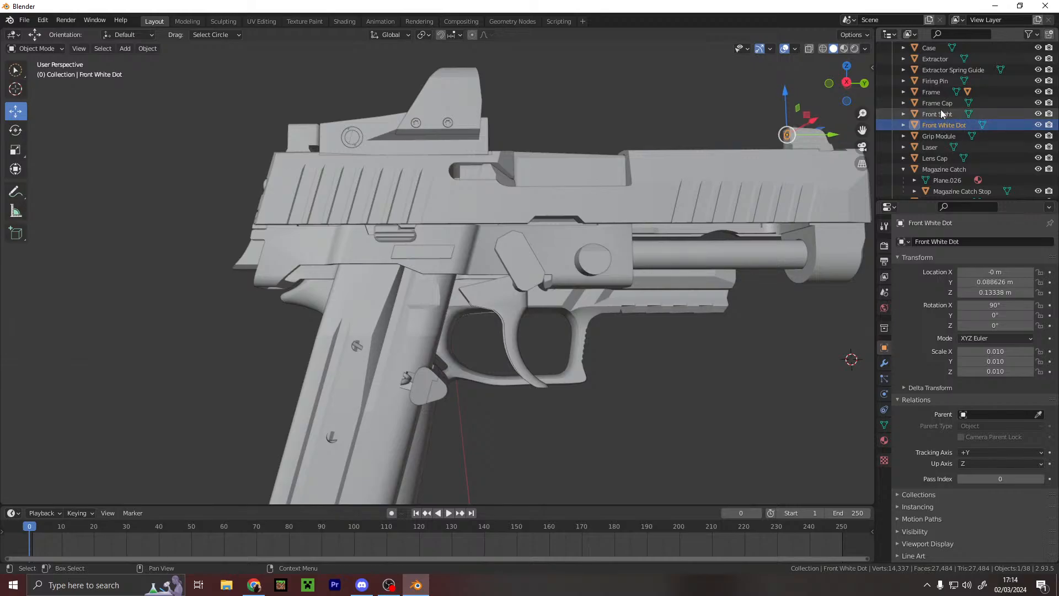
left_click(944, 136)
left_click(944, 146)
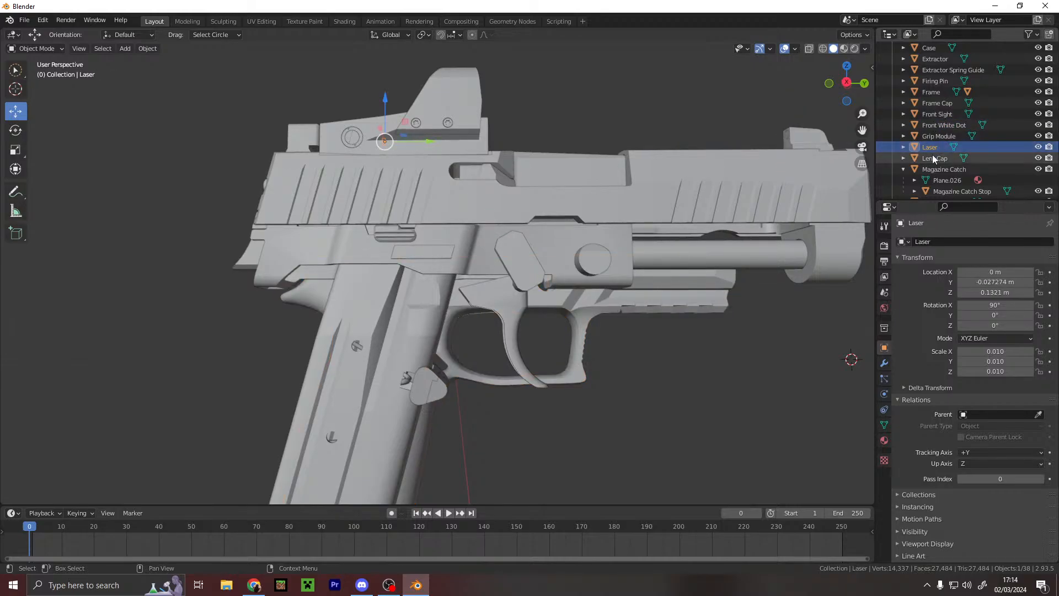
left_click(933, 158)
left_click(935, 169)
scroll(910, 127, "down", 2)
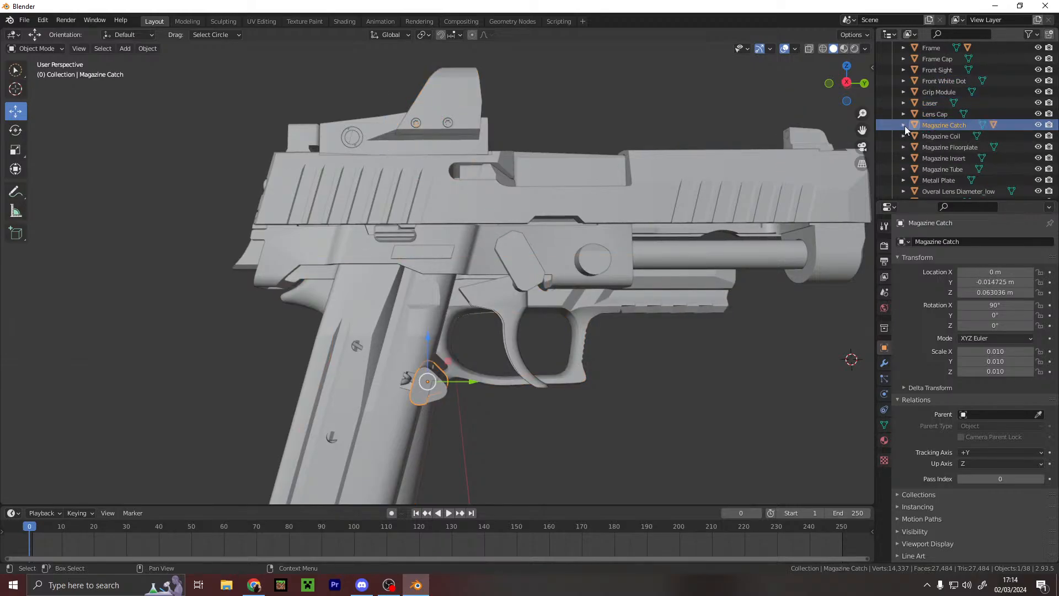
- Collapse the Magazine Catch hierarchy and examine parts from the Magazine Floorplate through the Recoil Spring Guide by selecting them in turn
left_click(903, 125)
left_click(954, 147)
left_click(954, 158)
left_click(951, 169)
left_click(948, 181)
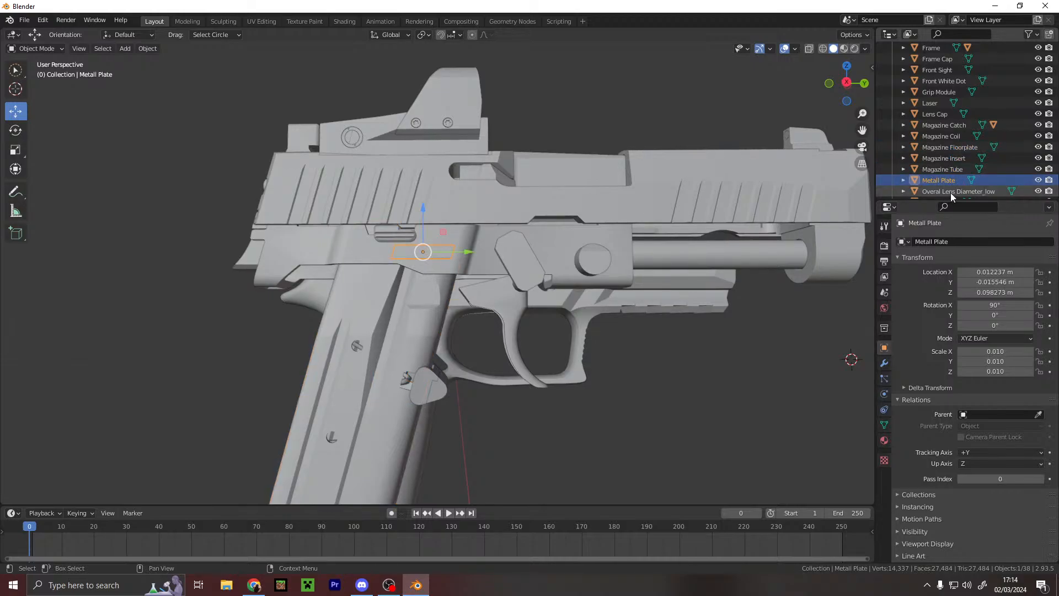
left_click(951, 192)
scroll(960, 154, "down", 4)
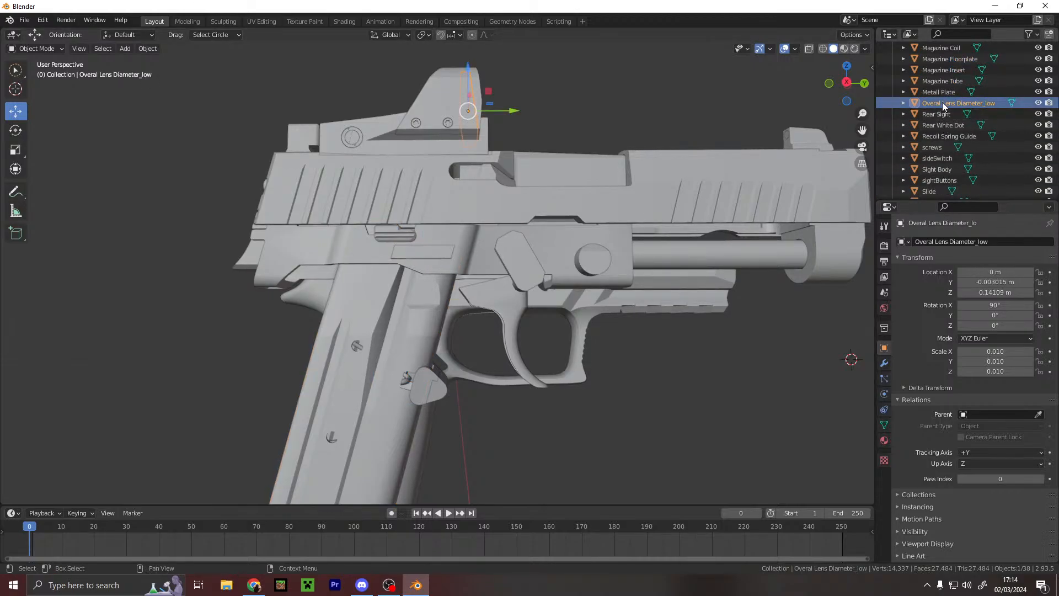
left_click(942, 114)
left_click(945, 134)
middle_click_drag(832, 283, 763, 309)
scroll(717, 289, "down", 4)
middle_click_drag(703, 283, 644, 326, "shift")
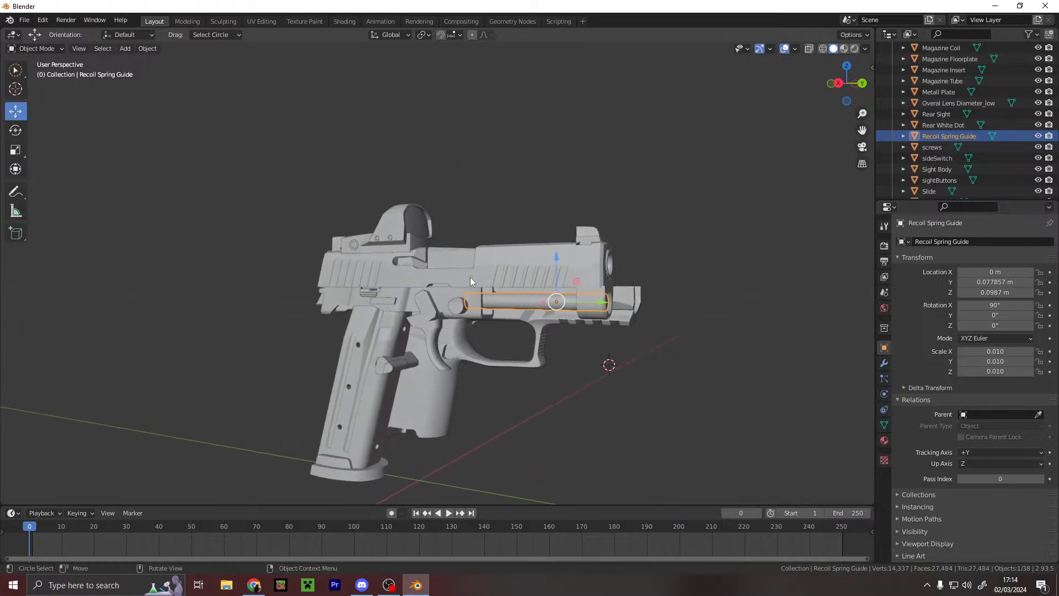
scroll(473, 269, "up", 5)
- Switch the drag action to Select Box and try box-selecting the parts around the rear end of the Recoil Spring Guide
left_click(472, 331)
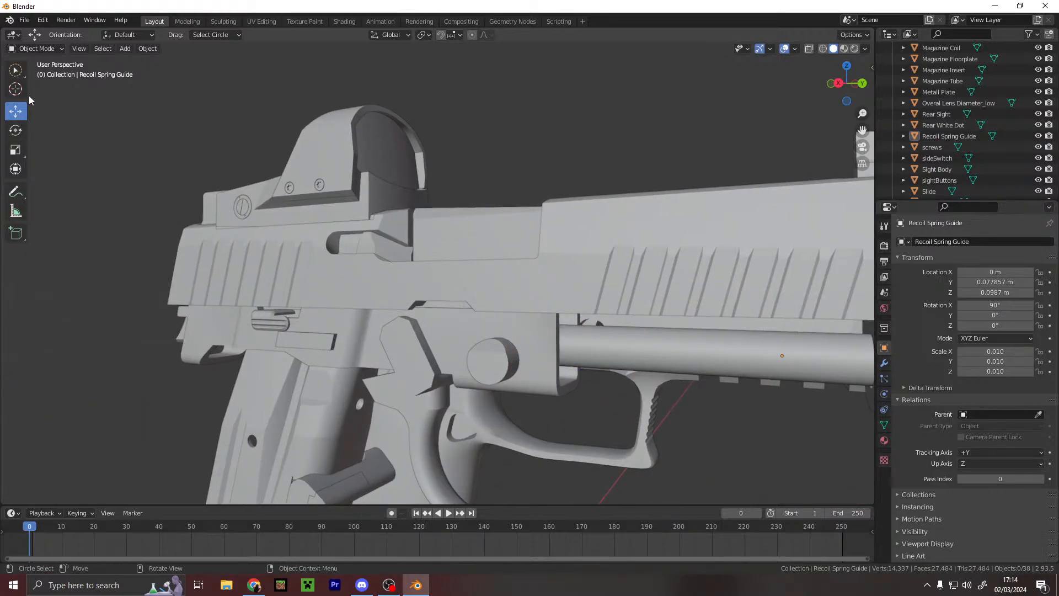
left_click(49, 48)
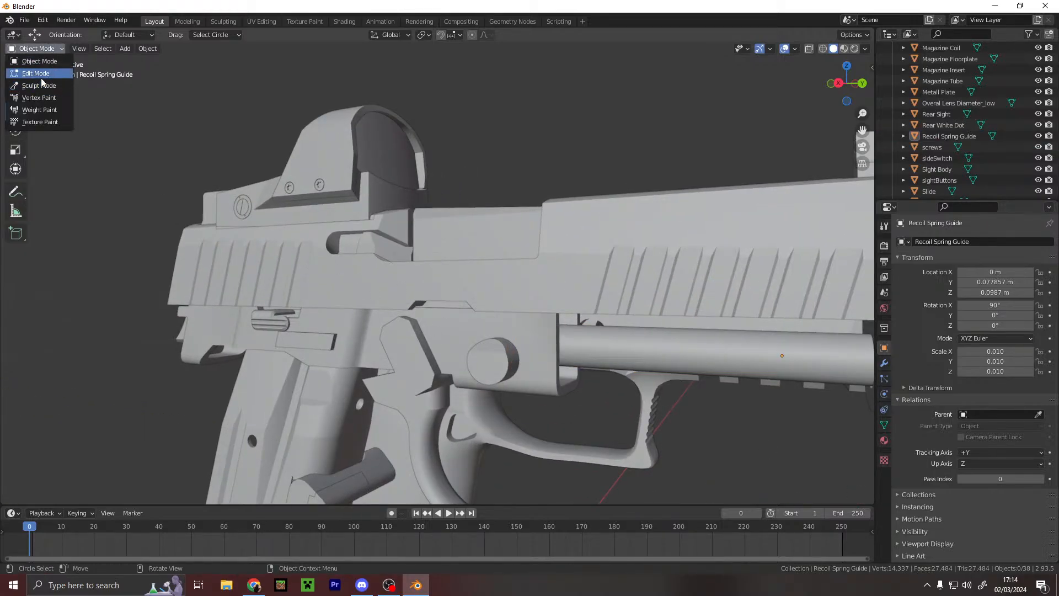
middle_click_drag(539, 172, 291, 76)
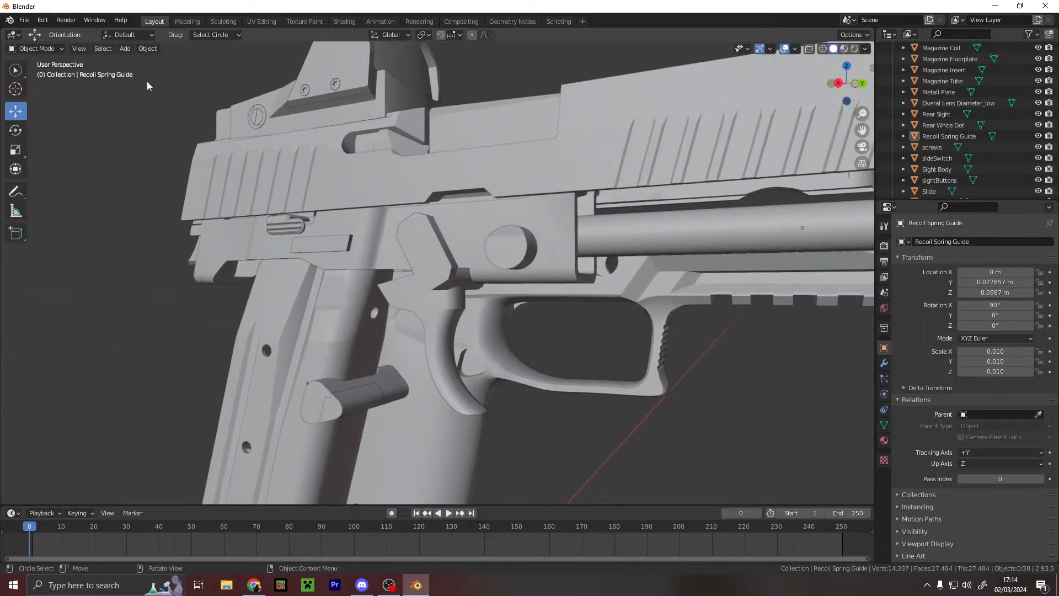
left_click(216, 35)
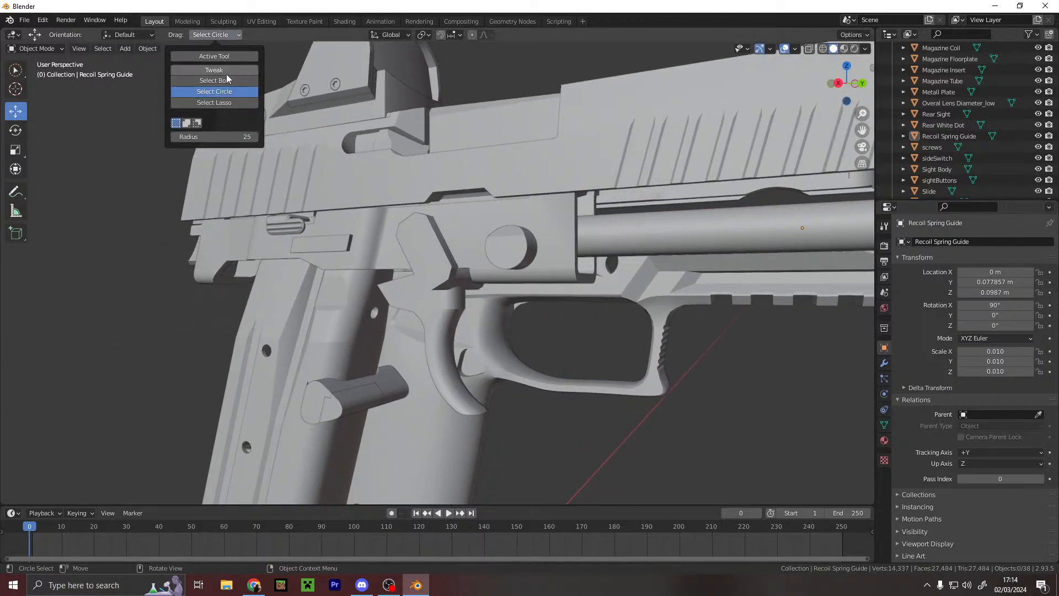
left_click(228, 80)
left_click_drag(568, 235, 605, 267)
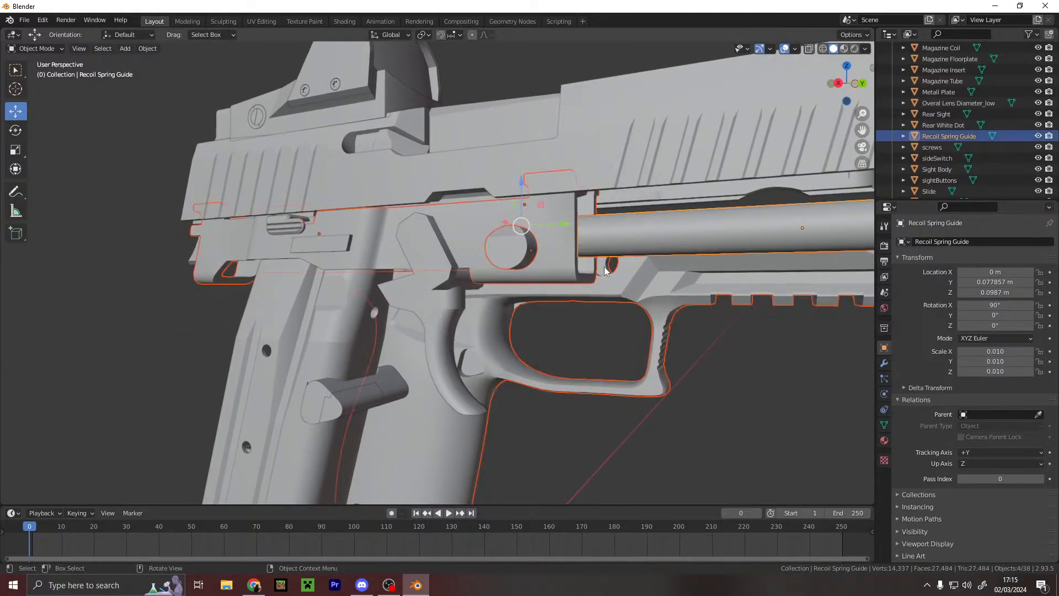
left_click(621, 379)
left_click(678, 244, "shift")
right_click(637, 327)
- Set the drag action to Tweak and try selecting parts of the pistol individually
left_click(206, 34)
left_click(230, 67)
left_click(561, 238)
left_click(476, 205)
- Parent the Recoil Spring Guide to Frame and reset its rotation to 0° and its scale to 1 on all axes
middle_click_drag(477, 206, 521, 232)
scroll(511, 230, "down", 4)
middle_click_drag(523, 305, 504, 316, "shift")
scroll(499, 300, "up", 4)
left_click(512, 219)
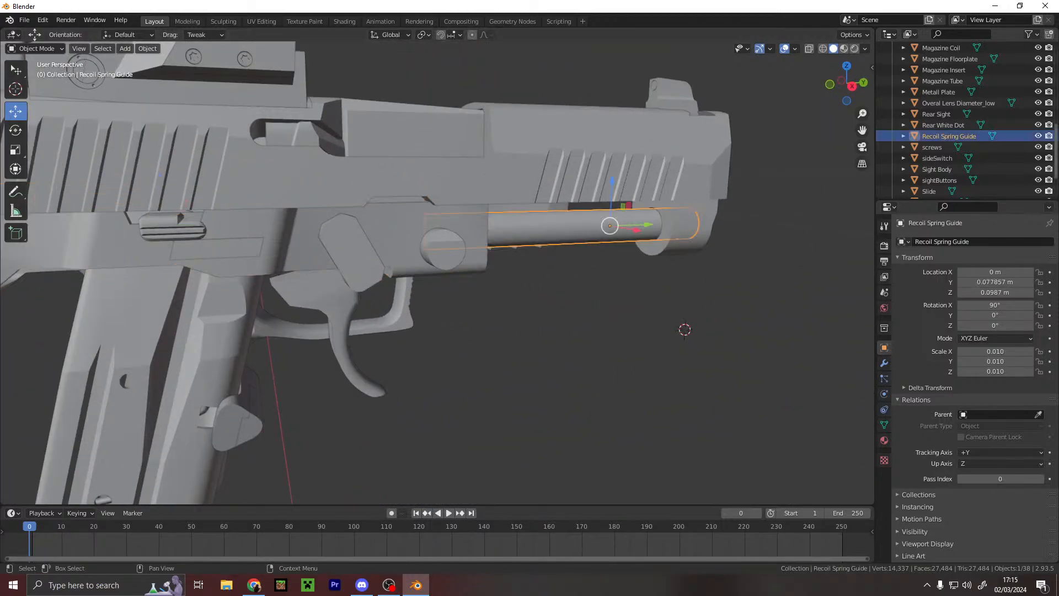
left_click(987, 414)
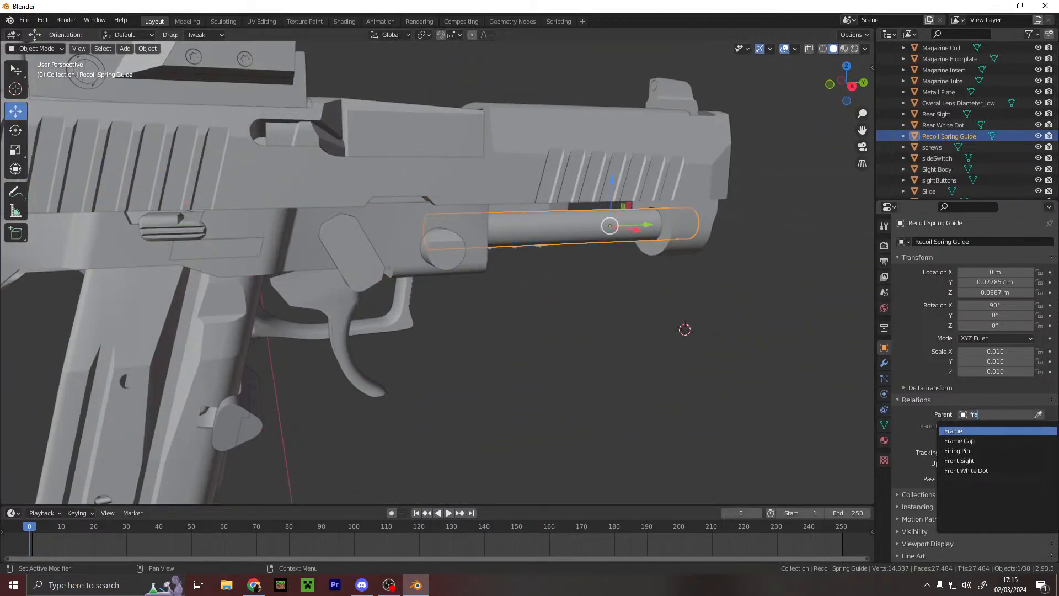
key("Return")
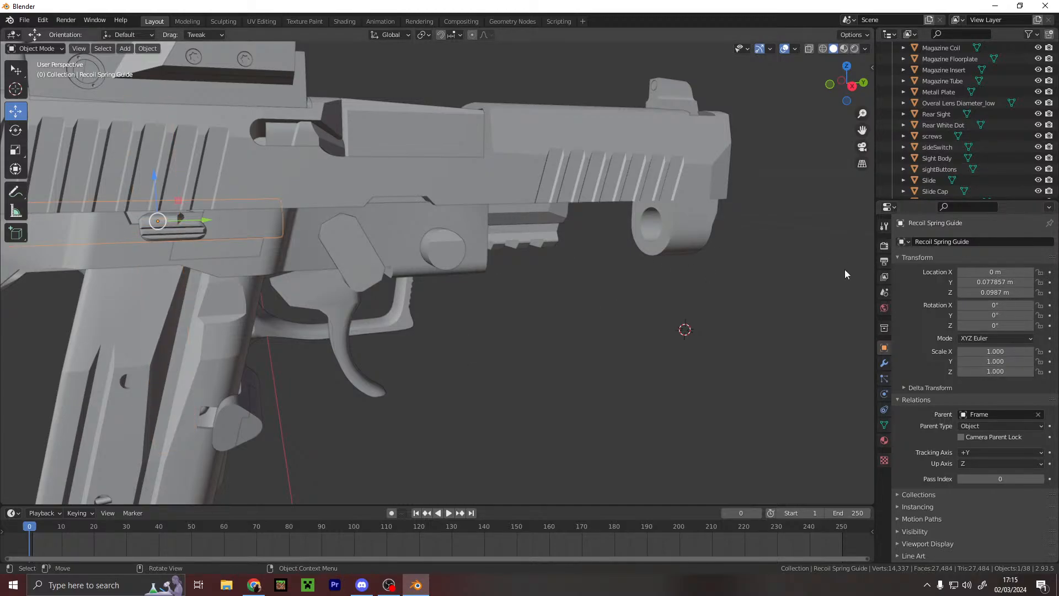
- Move the Recoil Spring Guide forward beneath the slide and set its location to Y 0 m and Z -10 m
left_click_drag(204, 226, 602, 204)
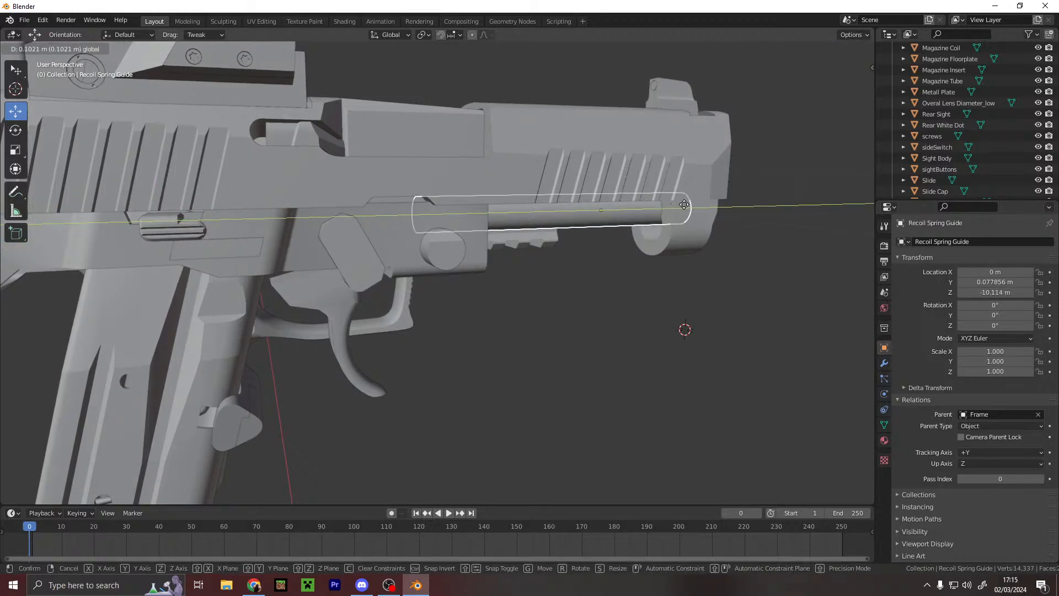
left_click_drag(684, 205, 684, 204)
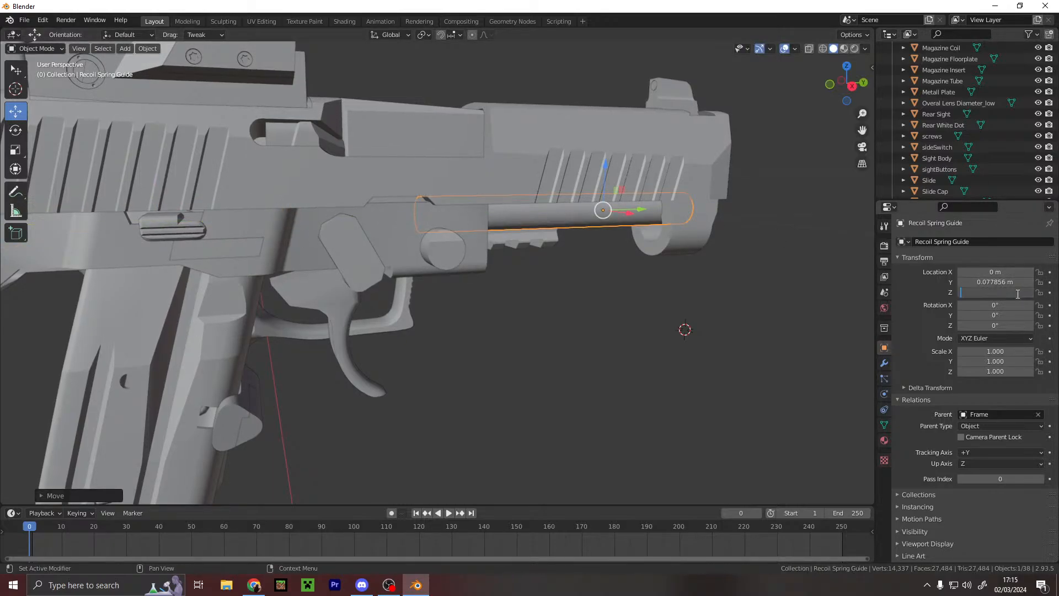
left_click(994, 282)
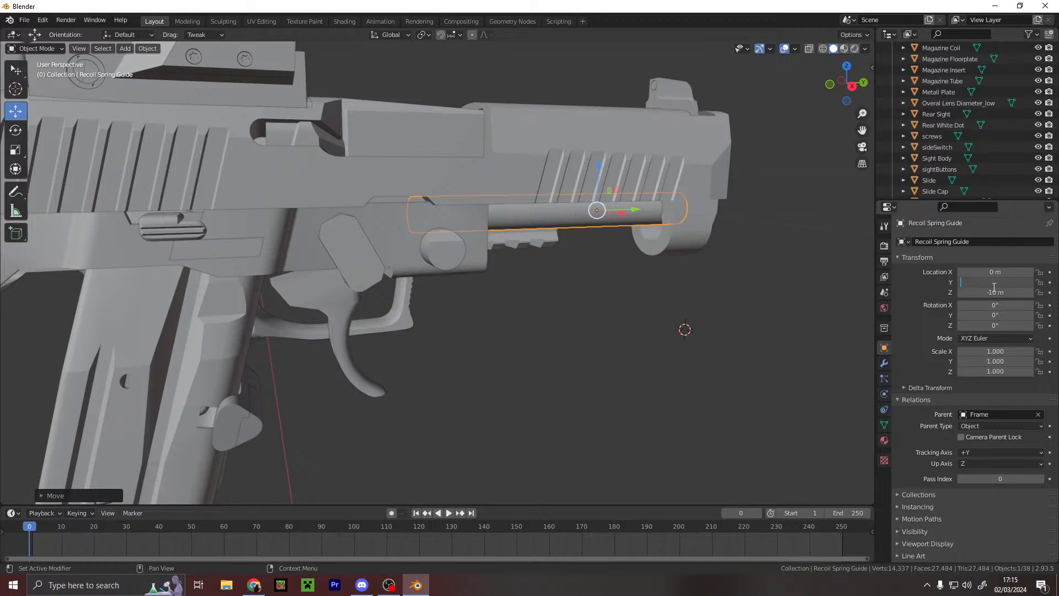
type("0")
key("Return")
- Fine-tune the Recoil Spring Guide's position beneath the slide to about Y -0.337 m and Z -10.42 m
left_click_drag(599, 171, 599, 188)
middle_click_drag(665, 268, 465, 259)
left_click_drag(259, 244, 243, 243)
middle_click_drag(236, 331, 439, 254)
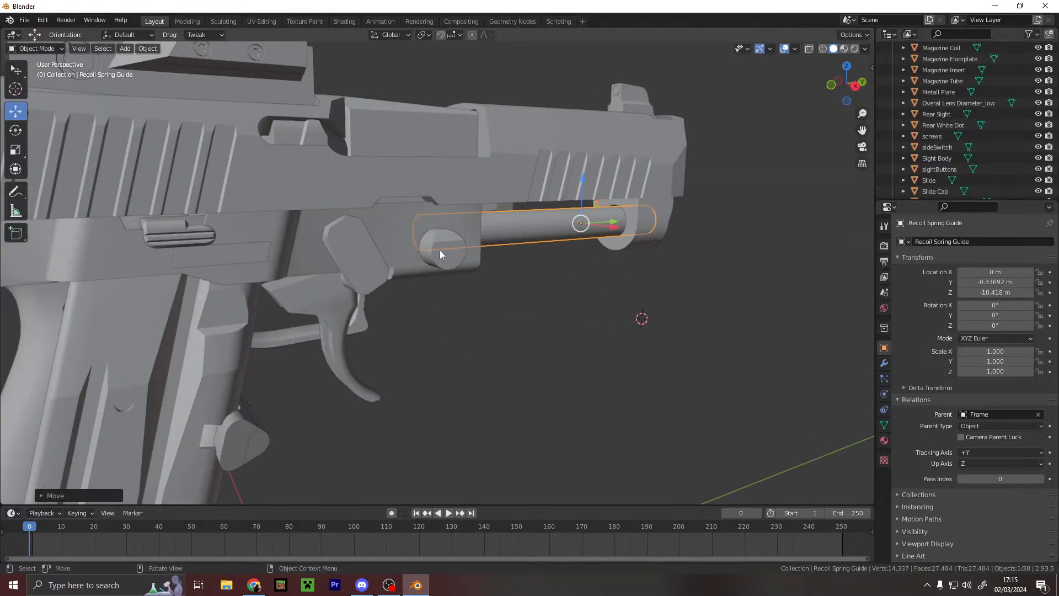
- Parent the Takedown Lever to Frame, with its X rotation set to 0° and its scale to 1 on all axes
left_click(439, 254)
scroll(964, 181, "down", 2)
middle_click_drag(716, 315, 34, 312)
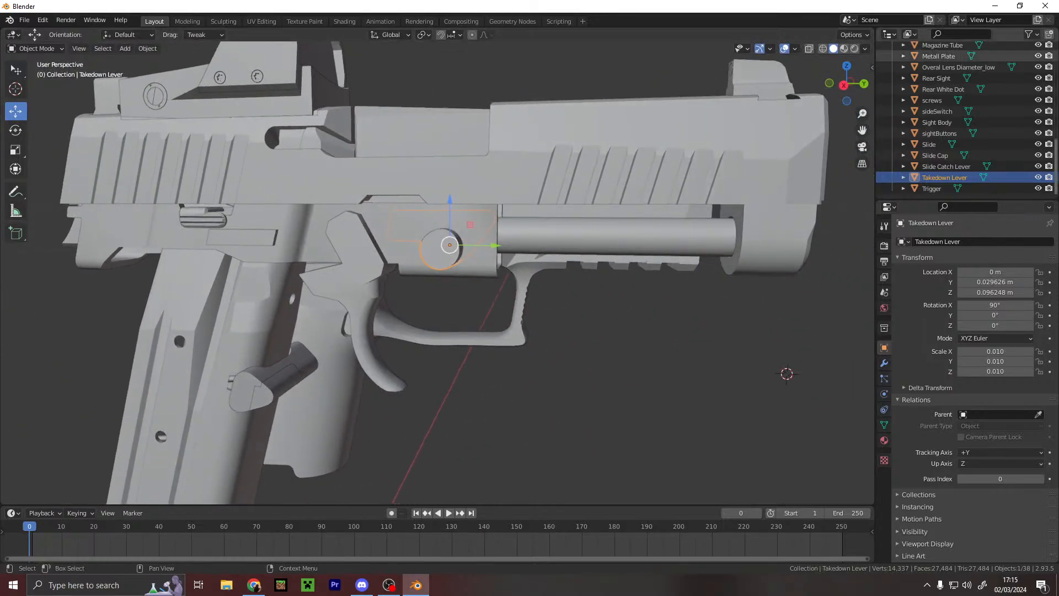
left_click(982, 415)
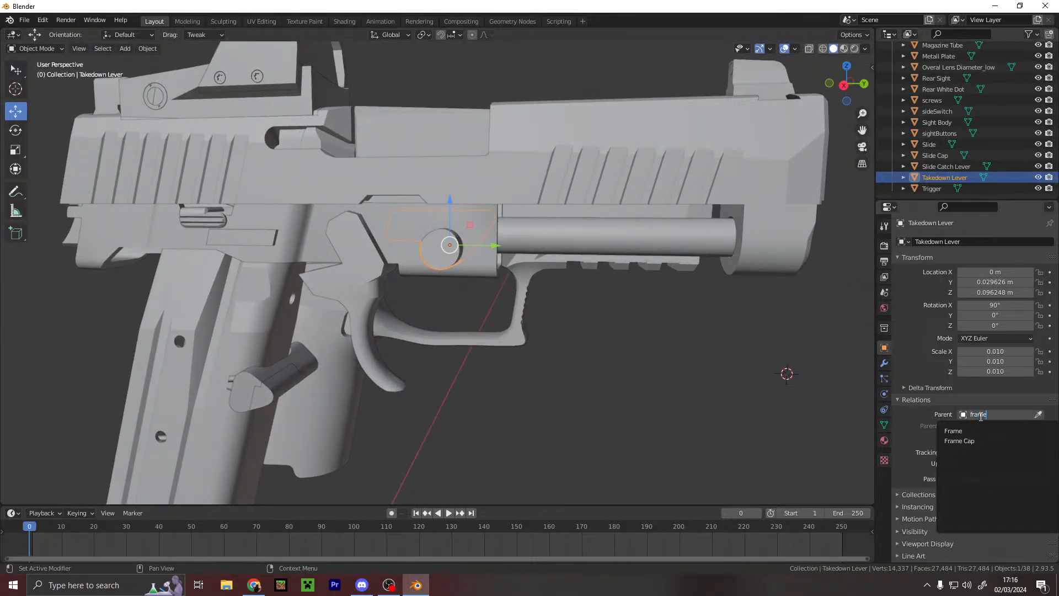
left_click(954, 430)
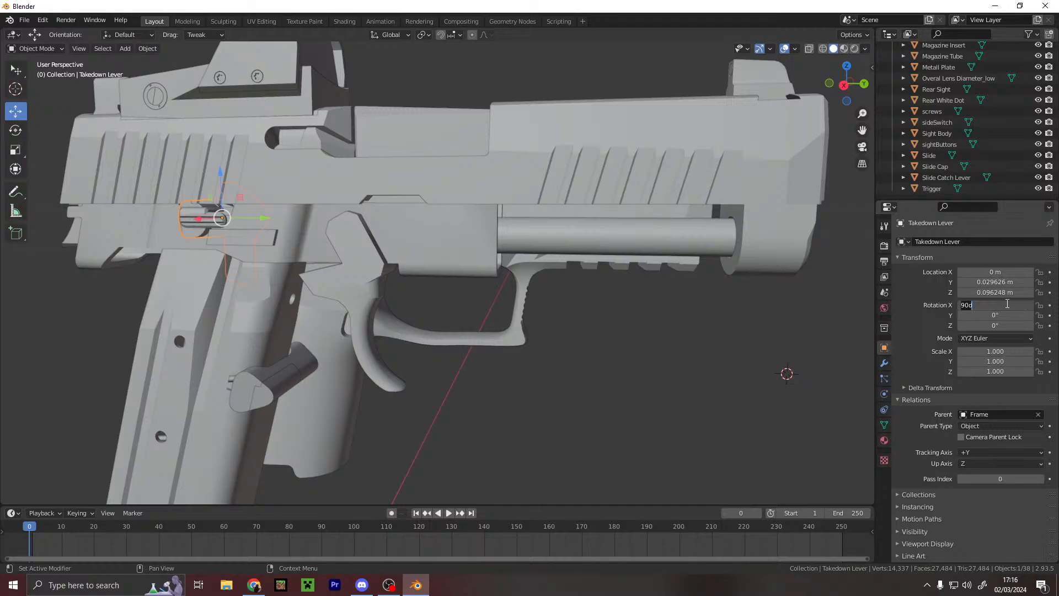
- Move the Takedown Lever back into its hole at the front of the frame, to about Y 0.30 m and Z -4.57 m
left_click_drag(266, 222, 455, 250)
middle_click_drag(580, 275, 339, 279)
scroll(353, 259, "down", 5)
middle_click_drag(361, 292, 467, 191)
left_click_drag(473, 200, 483, 209)
middle_click_drag(496, 210, 564, 281)
left_click(463, 213)
scroll(562, 298, "up", 6)
left_click(598, 257)
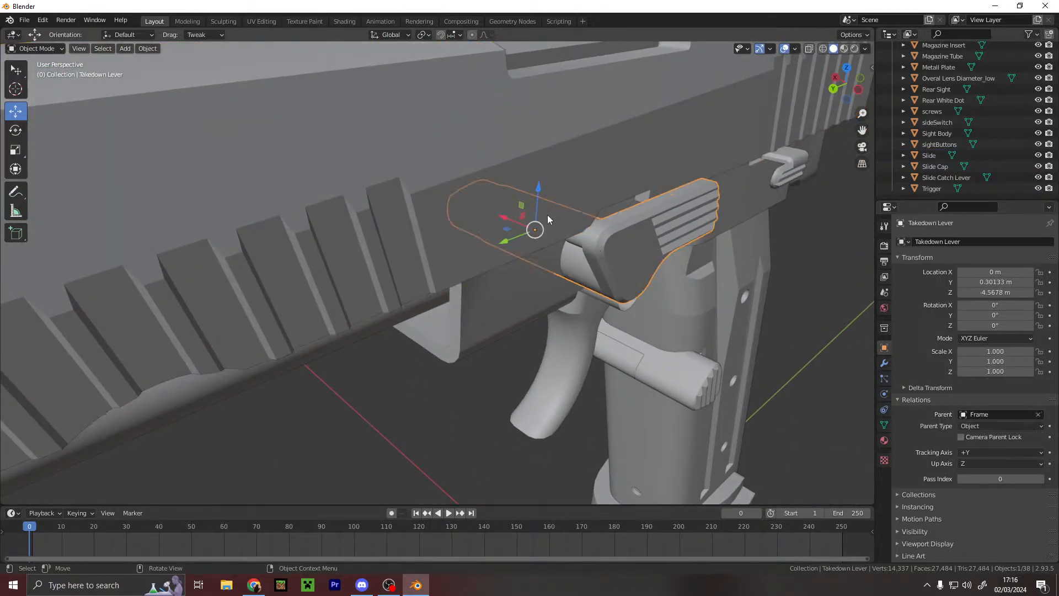
left_click_drag(539, 198, 505, 374)
left_click(505, 374)
middle_click_drag(496, 358, 577, 263)
scroll(518, 311, "down", 5)
scroll(349, 263, "up", 4)
left_click(554, 231)
scroll(413, 242, "down", 2)
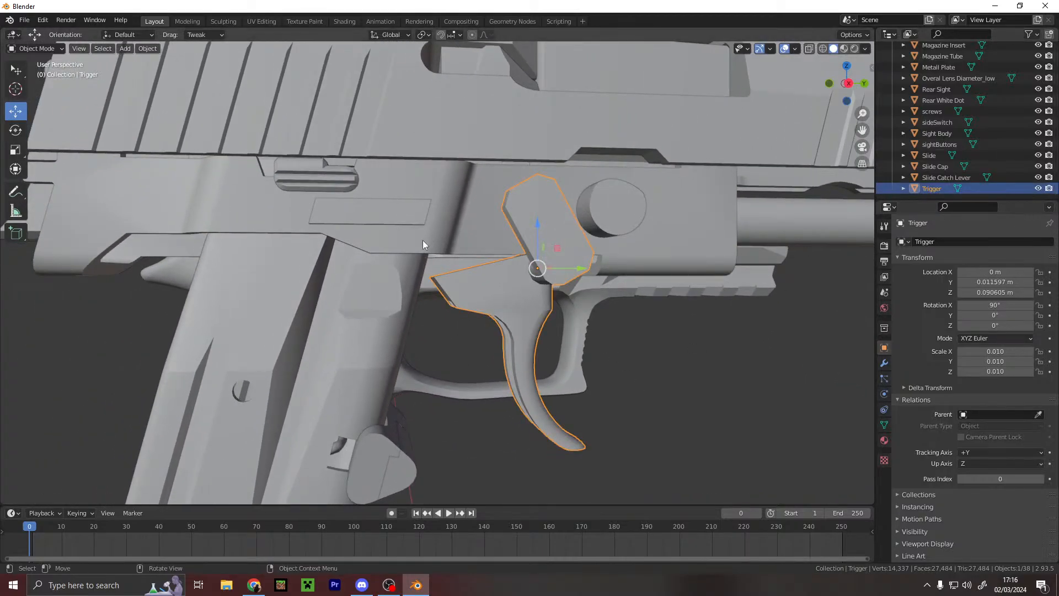
- Parent the Metall Plate on the side of the frame to Frame
left_click(400, 226)
scroll(422, 231, "down", 3)
left_click(406, 244)
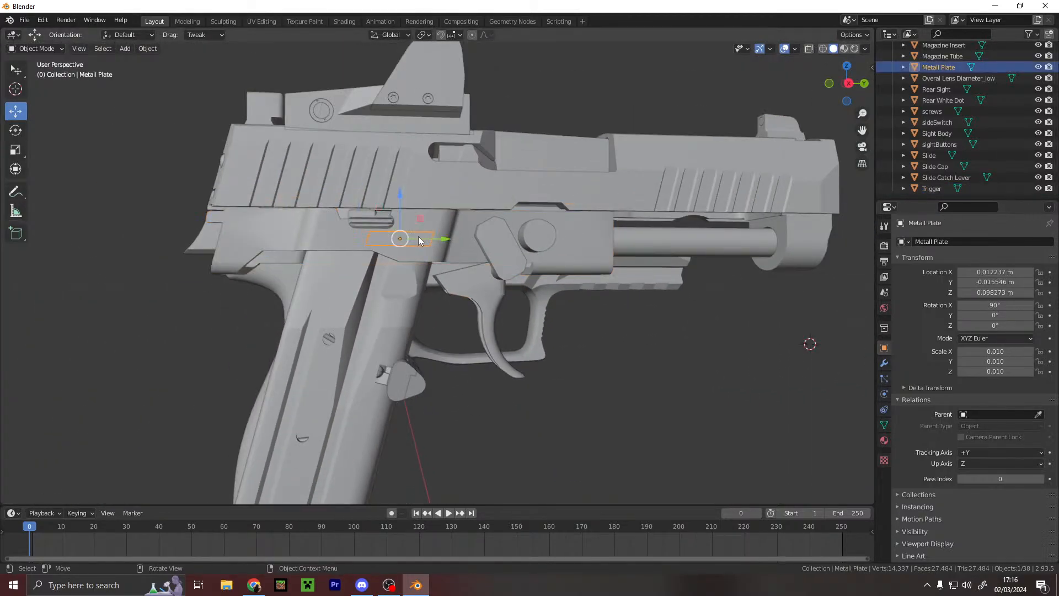
left_click(989, 414)
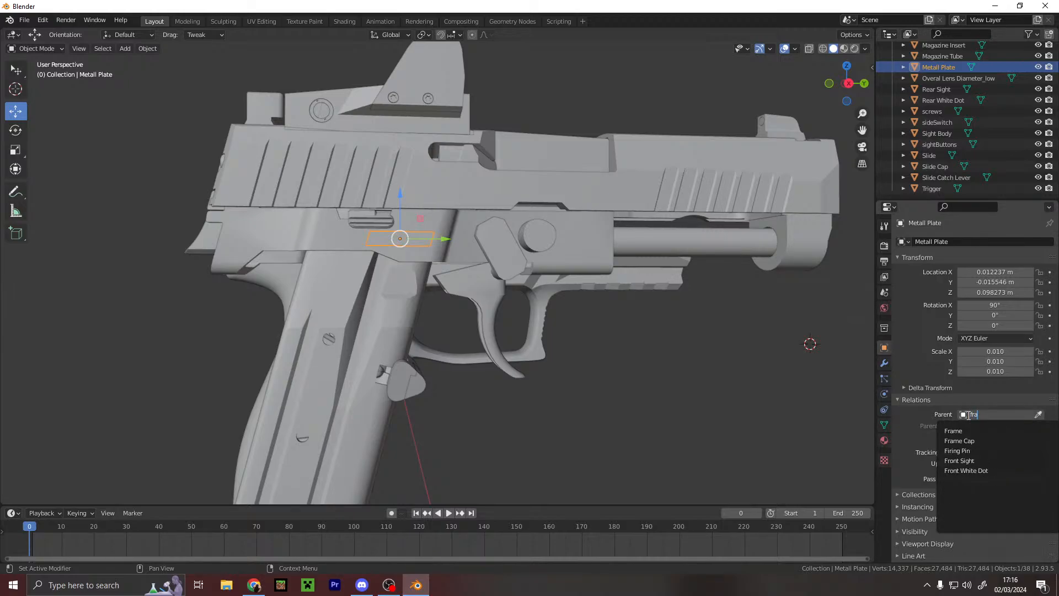
key("Escape")
middle_click_drag(284, 136, 576, 310)
middle_click_drag(705, 208, 521, 171)
scroll(463, 295, "up", 3)
middle_click_drag(463, 294, 571, 284)
left_click(1013, 414)
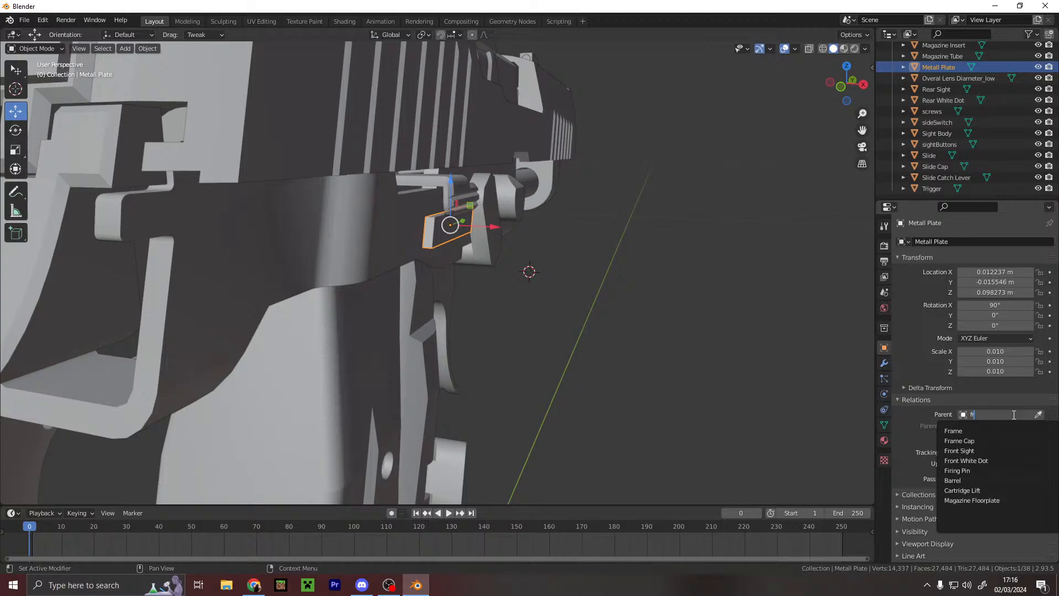
left_click(1002, 430)
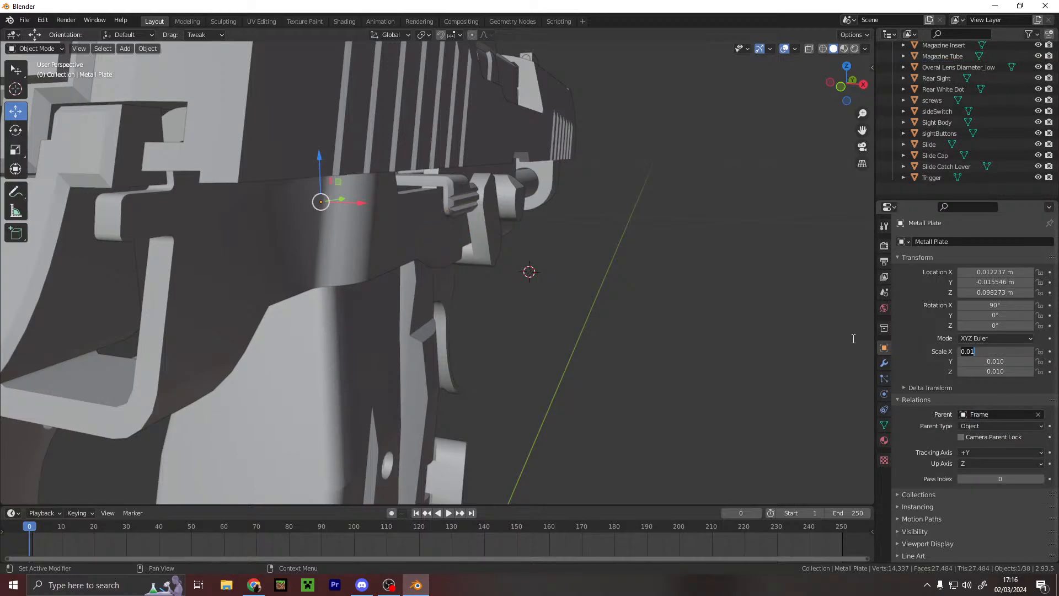
- Set the Metall Plate's scale to 1 on all axes and its X rotation to 0°
type("1")
key("Return")
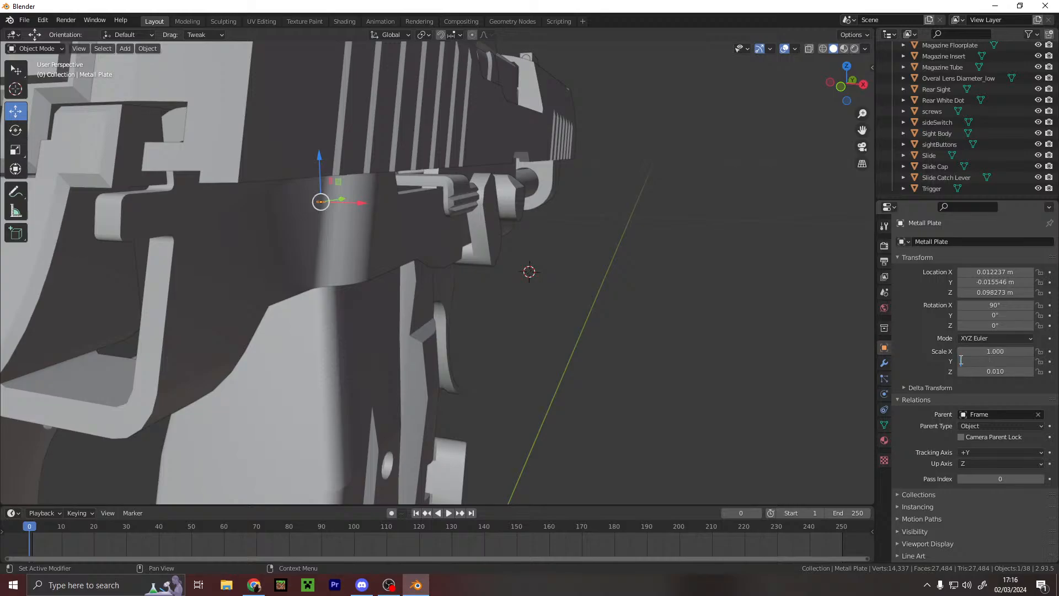
left_click(1002, 301)
type("90d")
key("Return")
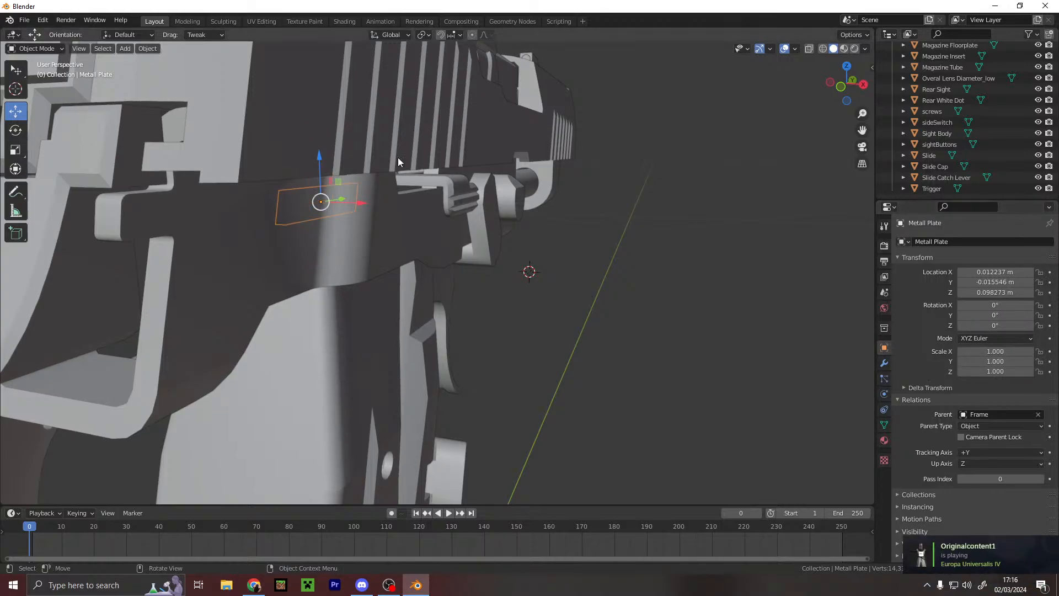
- Move the Metall Plate outward along X to the frame's side and lower it into its original place
left_click_drag(361, 204, 449, 207)
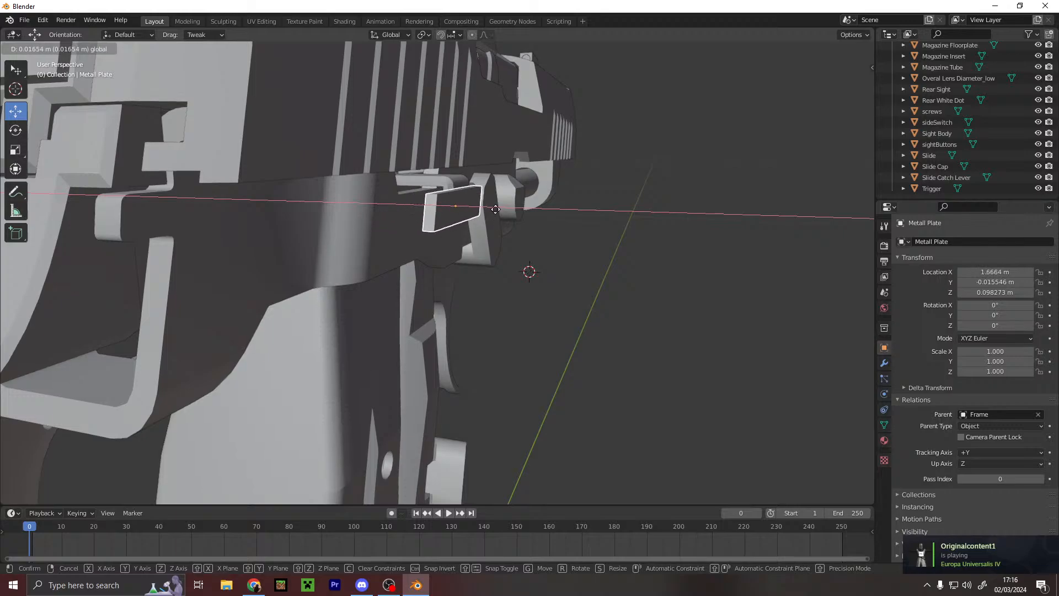
left_click_drag(482, 201, 485, 206)
left_click_drag(441, 158, 440, 183)
middle_click_drag(440, 182, 282, 184)
middle_click_drag(433, 320, 421, 234)
left_click(425, 179)
scroll(603, 276, "down", 2)
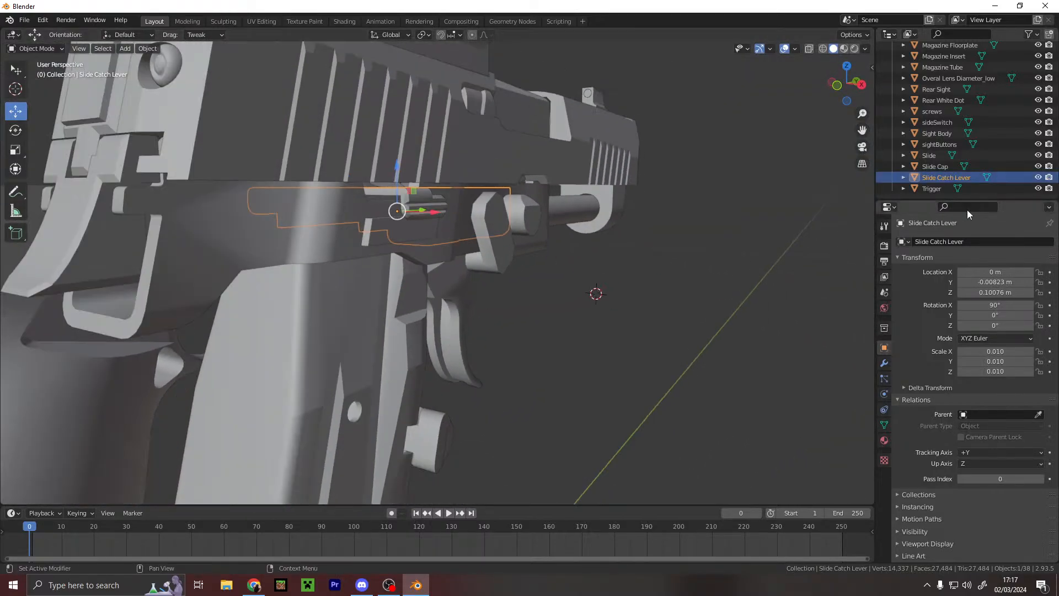
left_click(990, 413)
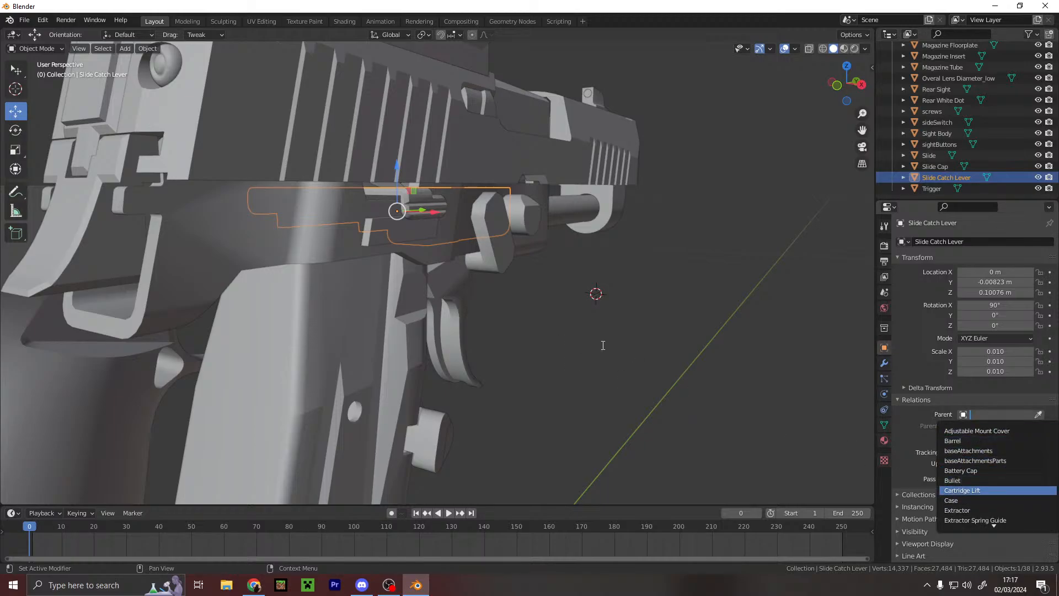
middle_click_drag(569, 346, 657, 293)
left_click_drag(453, 193, 446, 190)
key("ctrl+z")
key("ctrl+z")
- Move the Frame with its parented parts sideways out of the pistol to an X location of about 0.041 m
middle_click_drag(776, 194, 186, 212)
left_click(318, 213)
middle_click_drag(317, 212, 605, 296)
left_click_drag(422, 225, 555, 227)
middle_click_drag(554, 228, 745, 253)
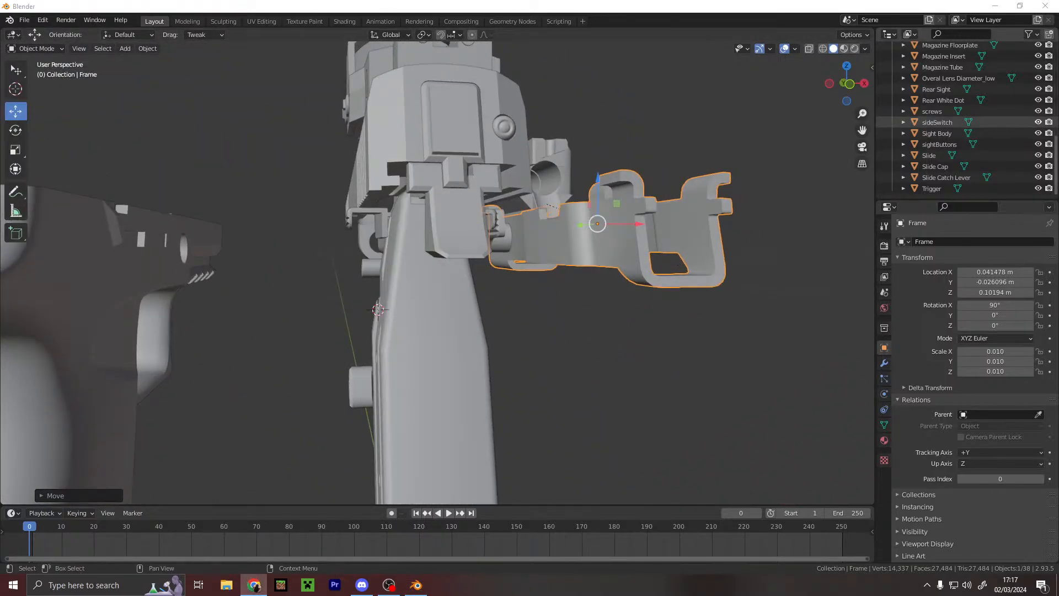
- Switch to the YouTube browser window, skip the advert on the lofi video and move the window back out of the way
left_click_drag(0, 5, 665, 24)
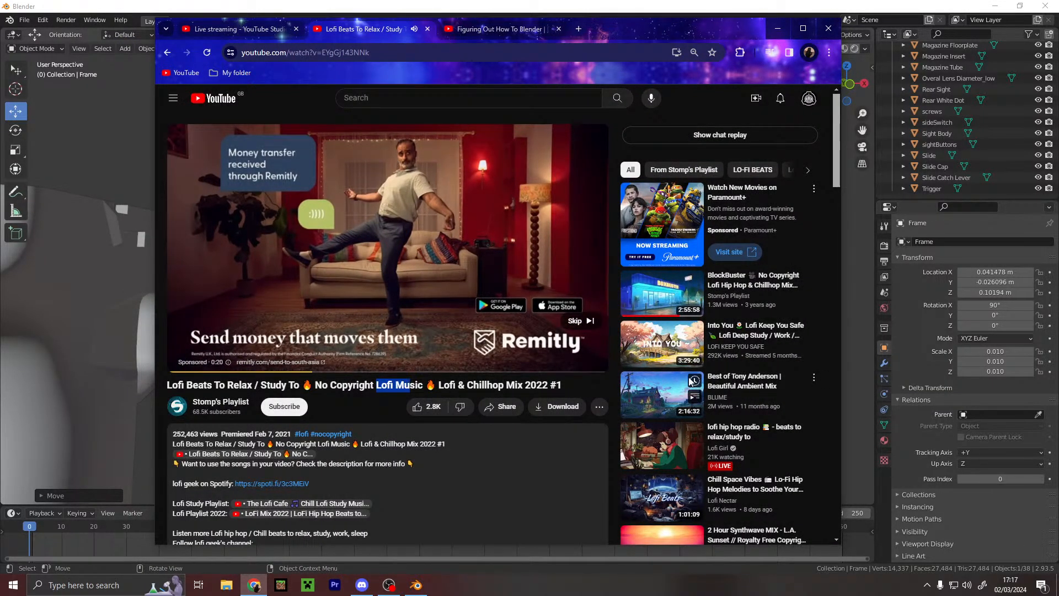
left_click(579, 321)
left_click_drag(663, 25, 1058, 21)
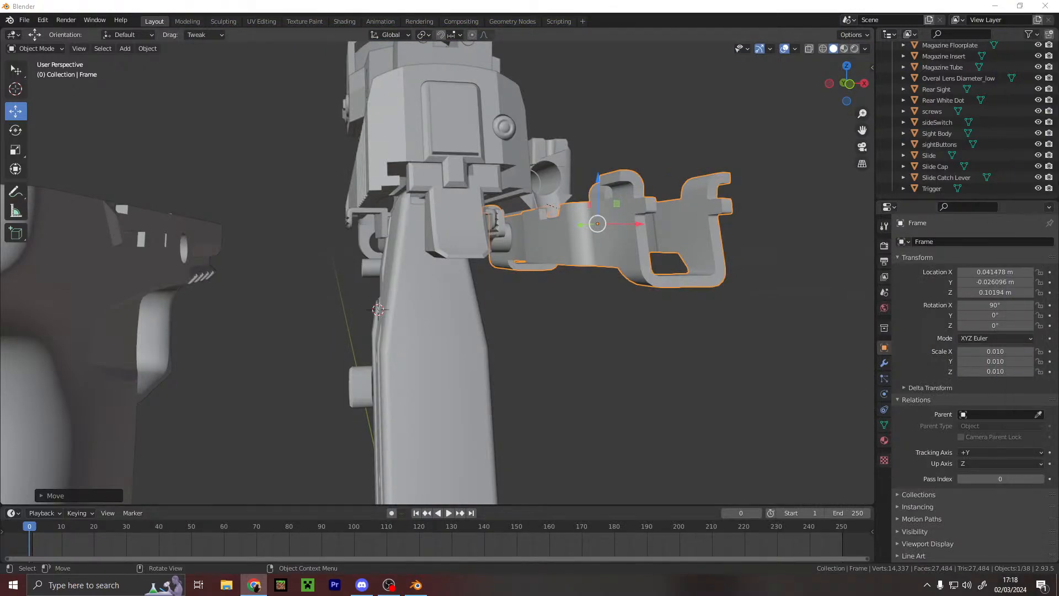
- Parent the Slide Catch Lever to Frame
middle_click_drag(544, 281, 436, 236)
left_click(435, 236)
middle_click_drag(534, 223, 688, 343)
left_click(989, 414)
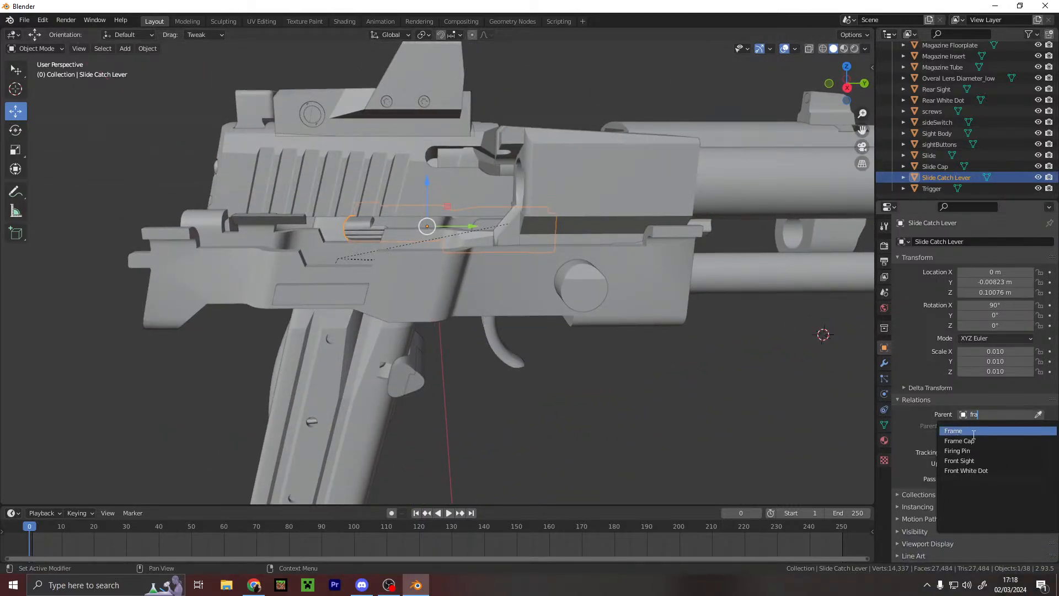
left_click(974, 430)
middle_click_drag(210, 247, 530, 331)
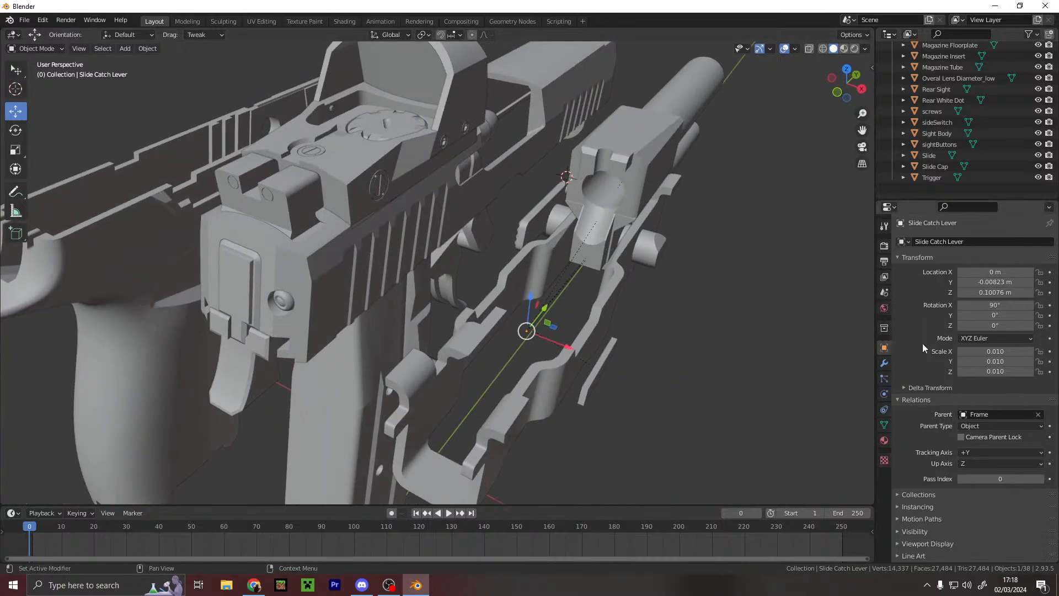
- Set the Slide Catch Lever's scale to 1 on all axes and its X rotation to 0°
left_click(996, 352)
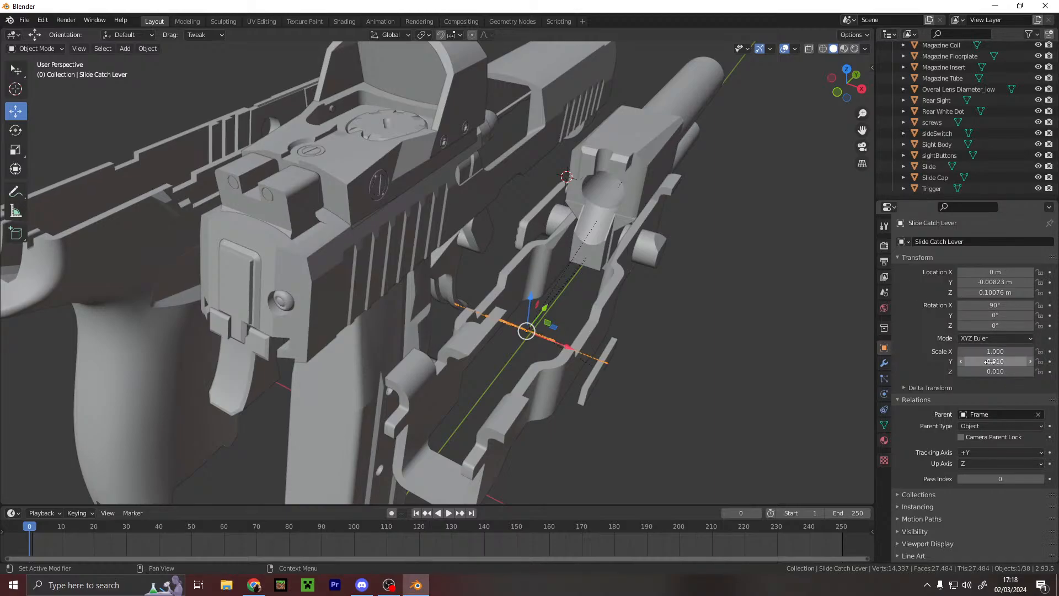
key("Return")
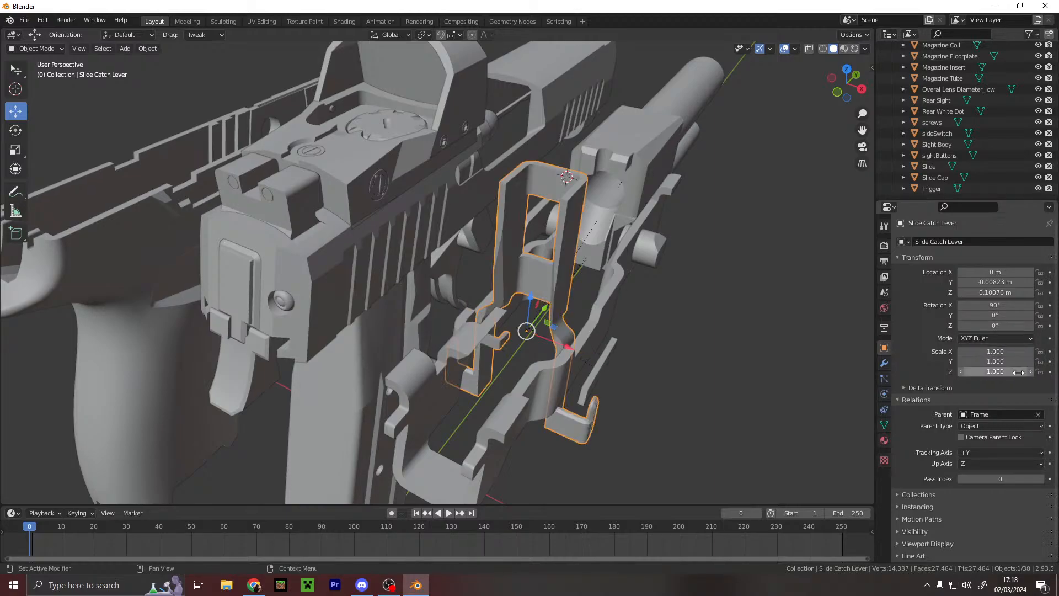
middle_click_drag(629, 303, 571, 272)
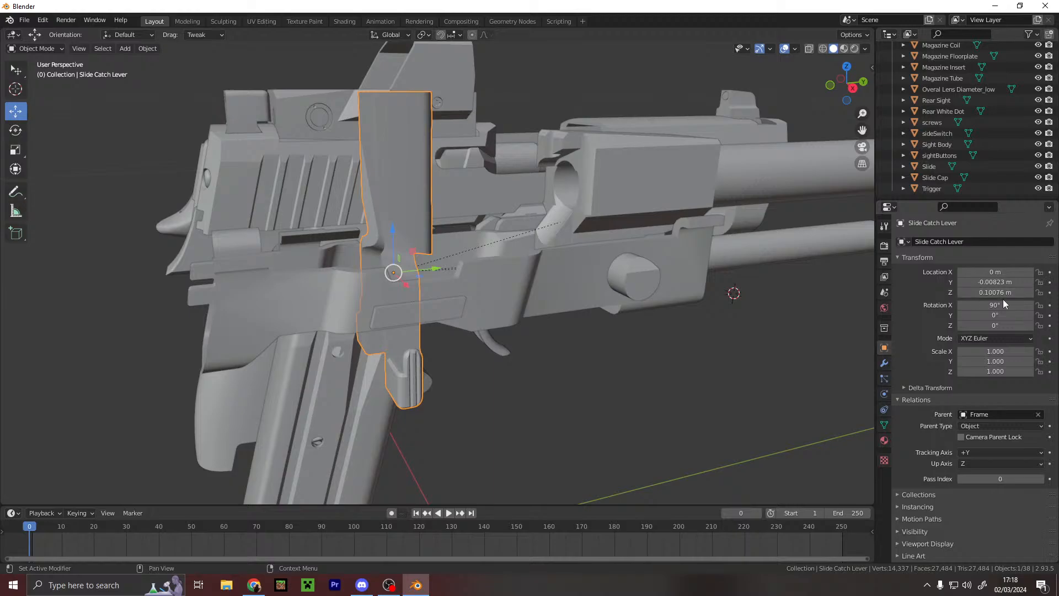
type("0")
key("Return")
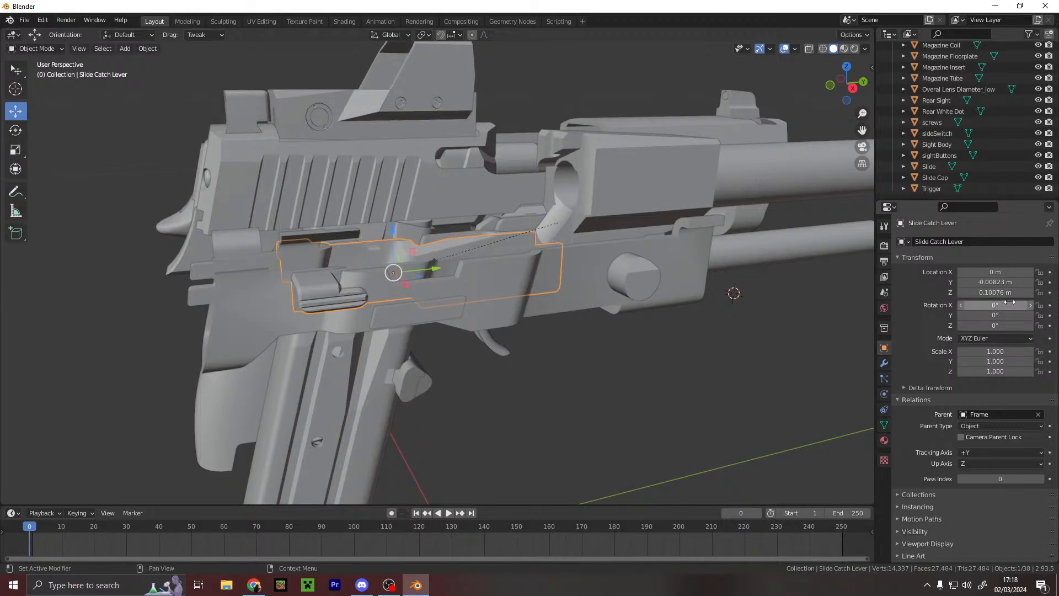
- Move the Slide Catch Lever forward along the displaced frame to a Z location of about -1.57 m
middle_click_drag(526, 336, 504, 340)
left_click_drag(373, 274, 471, 271)
middle_click_drag(518, 292, 1, 255)
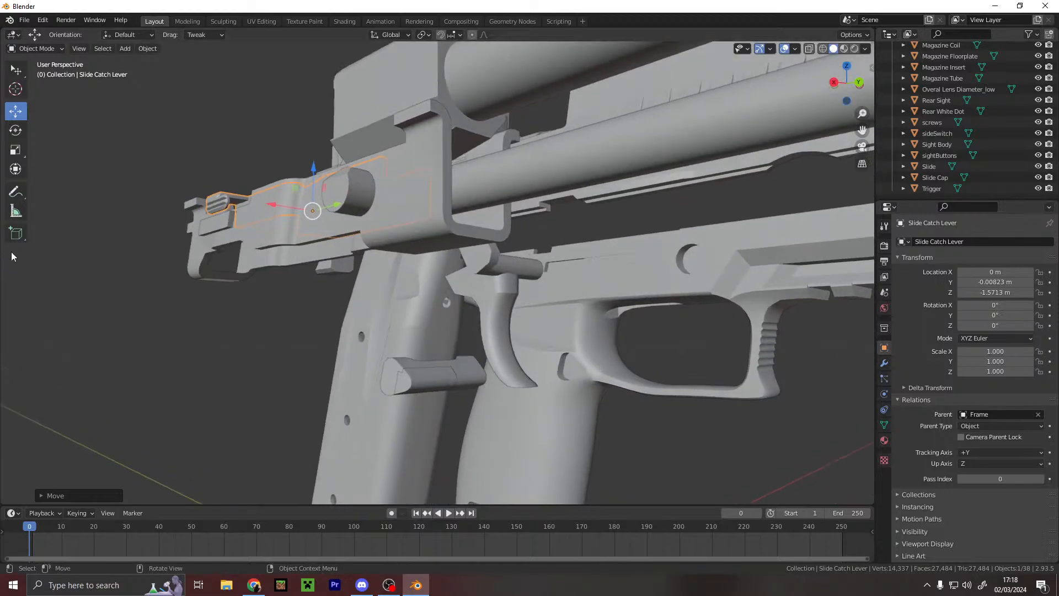
- Parent the Trigger to Frame and set its X rotation to 0° and its scale to 1 on all axes
left_click(486, 300)
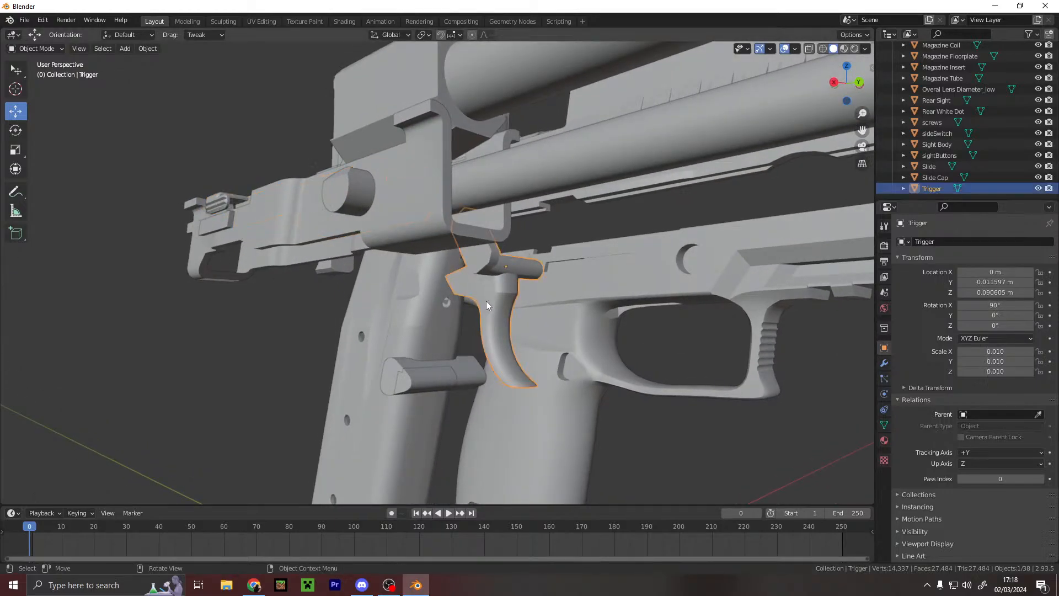
left_click(991, 415)
left_click(987, 430)
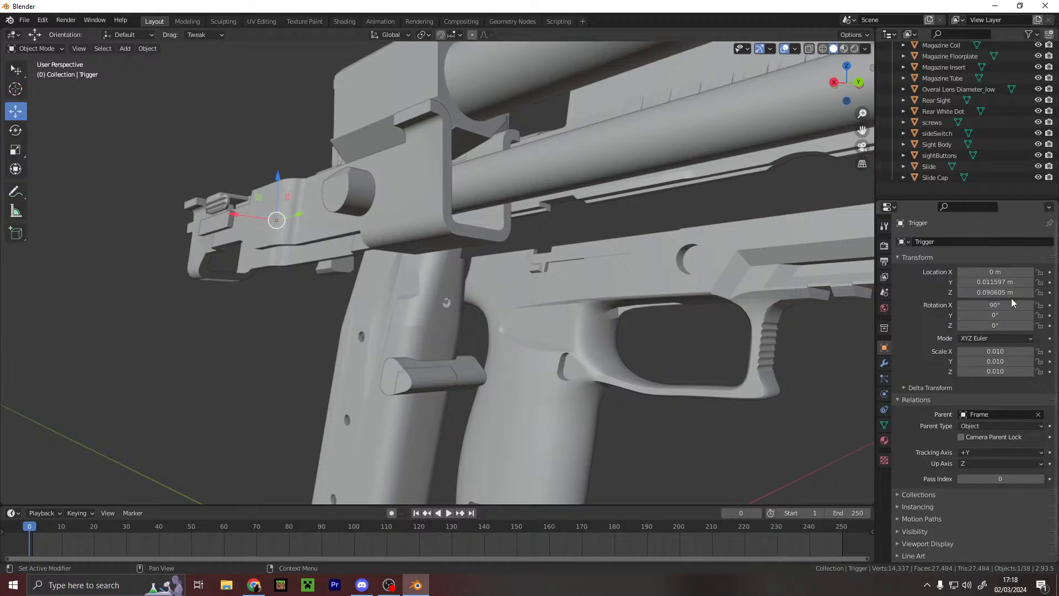
key("Return")
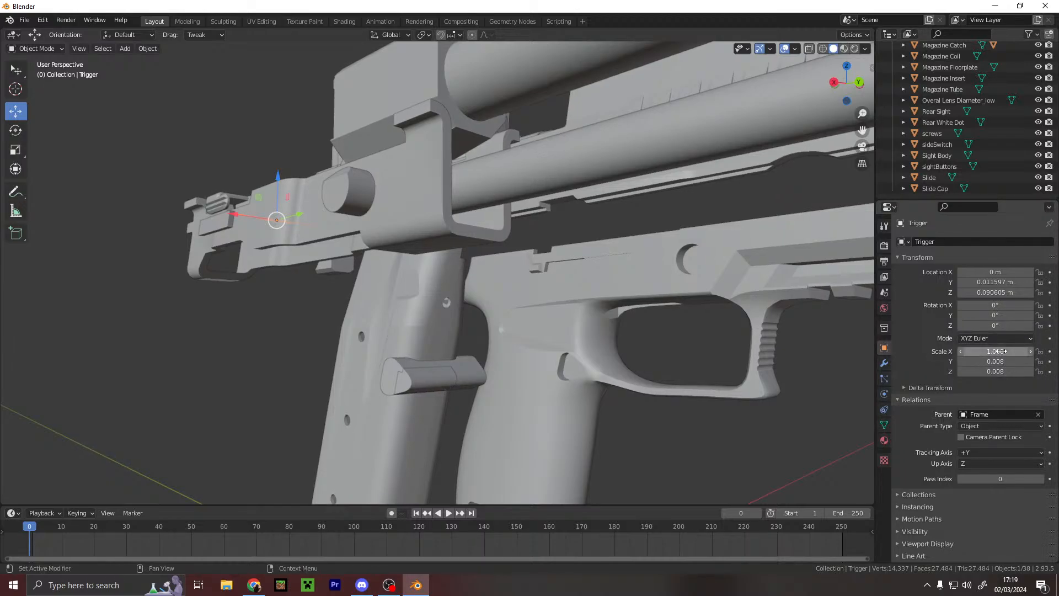
type("1")
key("Return")
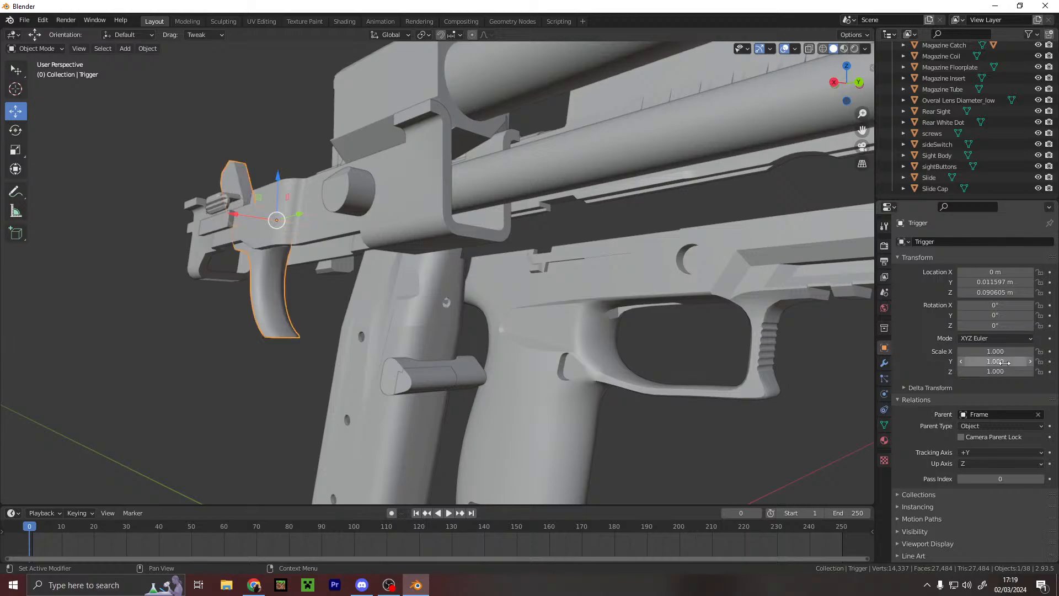
- Move the Trigger forward and down along the displaced frame to a Y location of about -1.25 m and Z of about -3.87 m
middle_click_drag(305, 339, 353, 344)
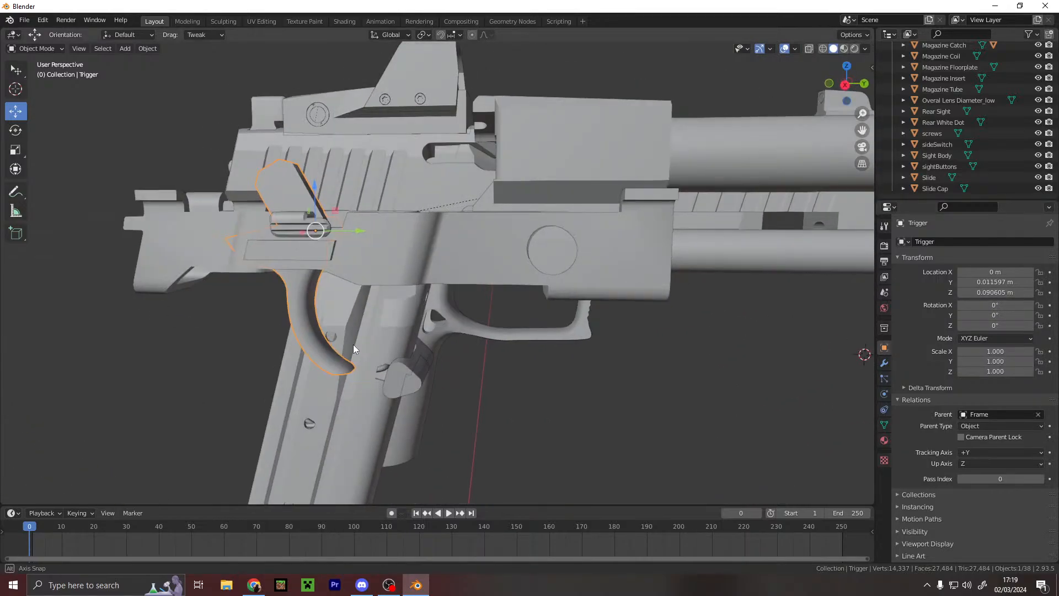
left_click_drag(373, 231, 541, 263)
middle_click_drag(568, 259, 583, 276)
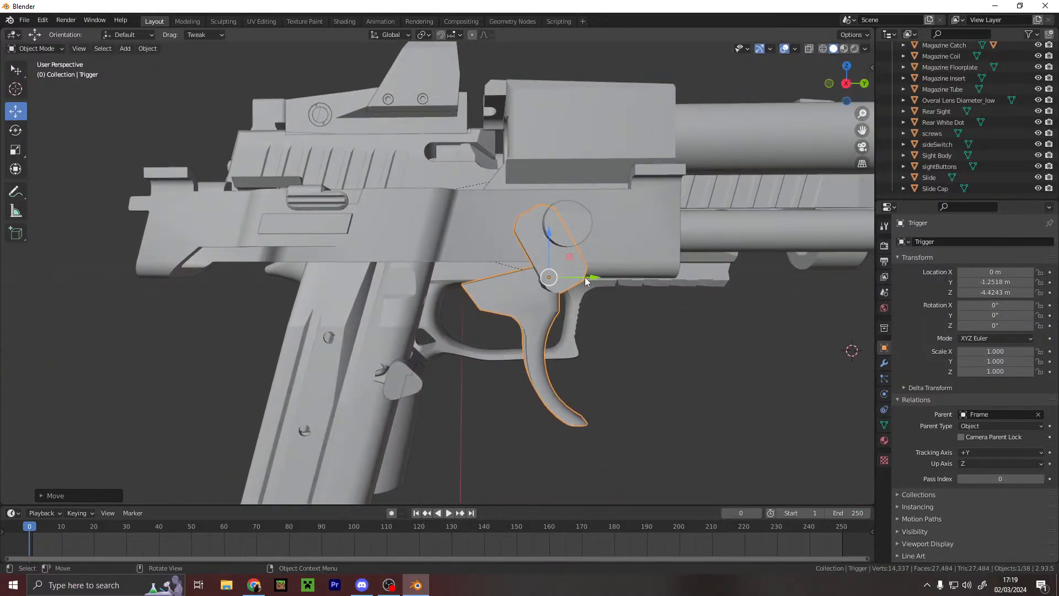
left_click_drag(586, 277, 551, 278)
middle_click_drag(603, 299, 779, 321)
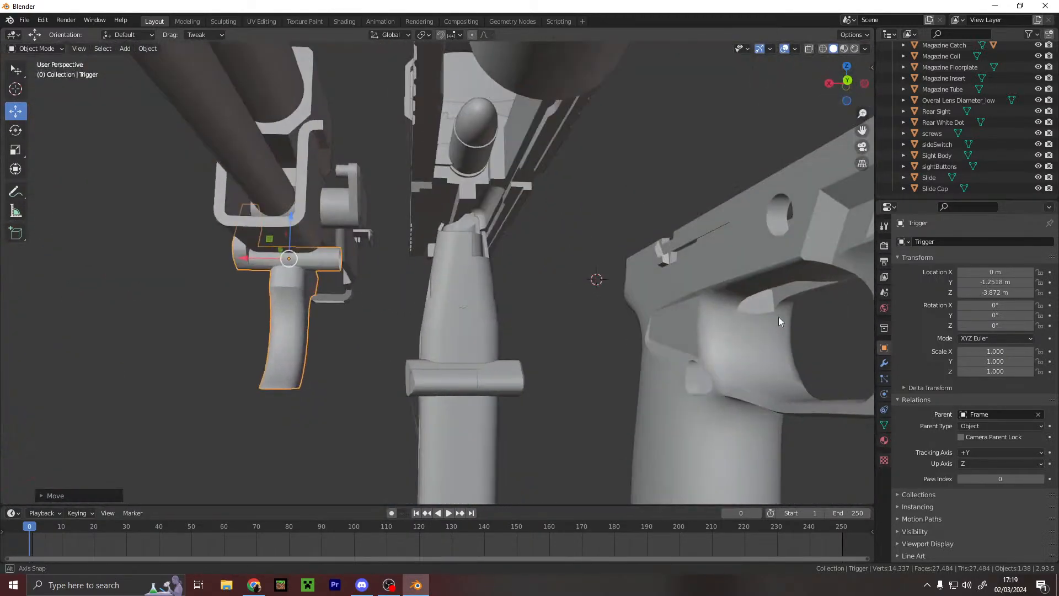
- Parent the Magazine Catch to Frame
left_click(448, 384)
left_click(1000, 413)
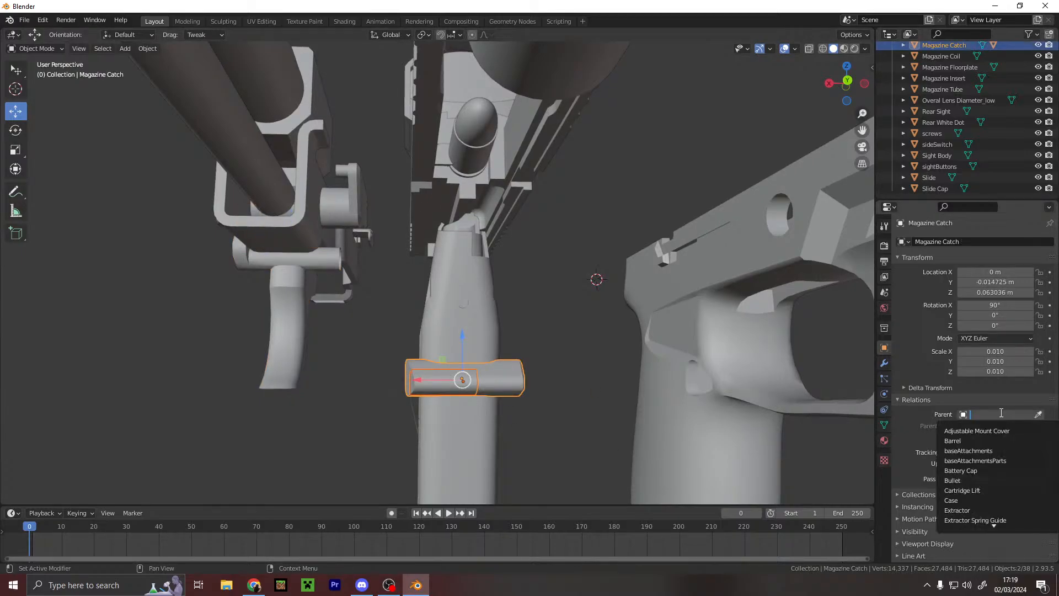
left_click(987, 430)
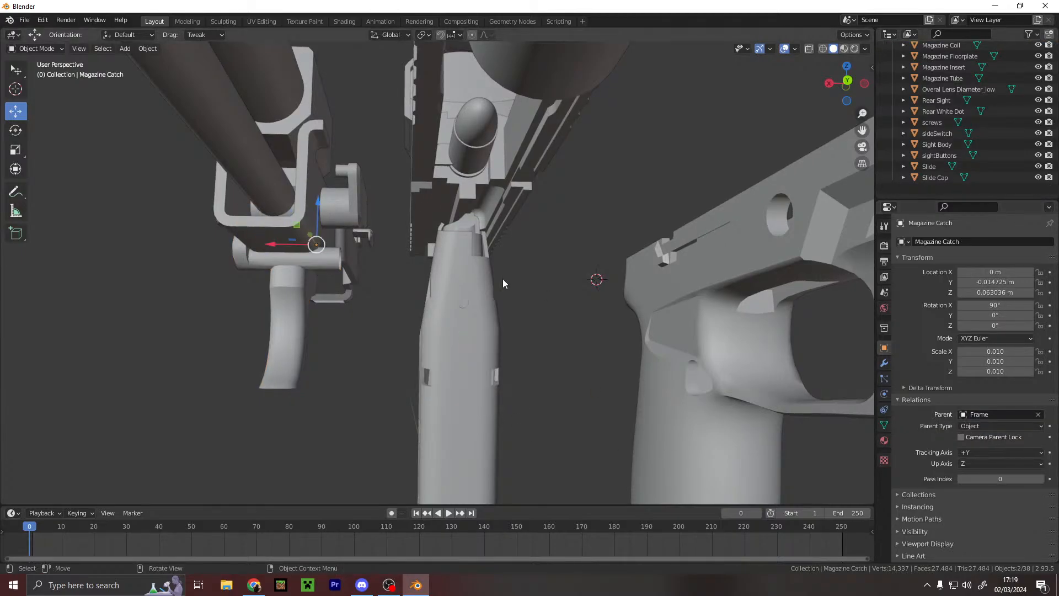
- Nudge the cartridge Case sideways to an X location of about 0.0002 m
scroll(544, 290, "down", 6)
middle_click_drag(422, 267, 305, 283)
scroll(306, 282, "up", 4)
middle_click_drag(453, 293, 699, 286)
middle_click_drag(461, 242, 535, 183)
left_click(440, 161)
middle_click_drag(440, 162, 498, 131)
left_click(491, 141)
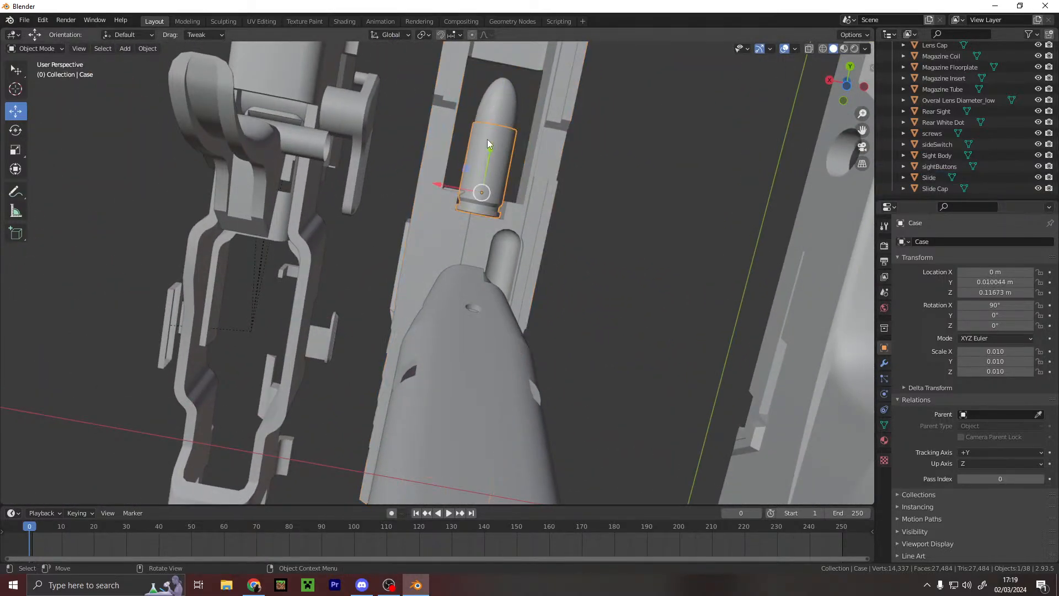
mouse_move(442, 184)
left_mouse_down()
mouse_move(515, 187)
mouse_move(440, 182)
left_mouse_up()
middle_click_drag(631, 252, 755, 446)
middle_click_drag(674, 362, 543, 360)
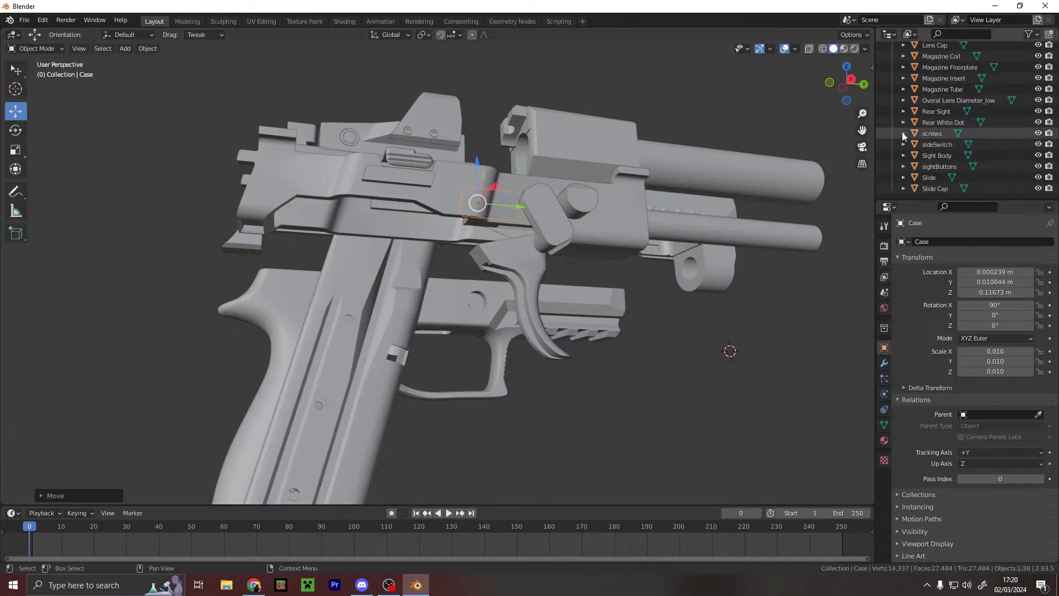
- Select the Magazine Catch among Frame's children and set its scale to 1 on all axes and its X rotation to 0°
scroll(956, 144, "up", 5)
scroll(941, 104, "up", 2)
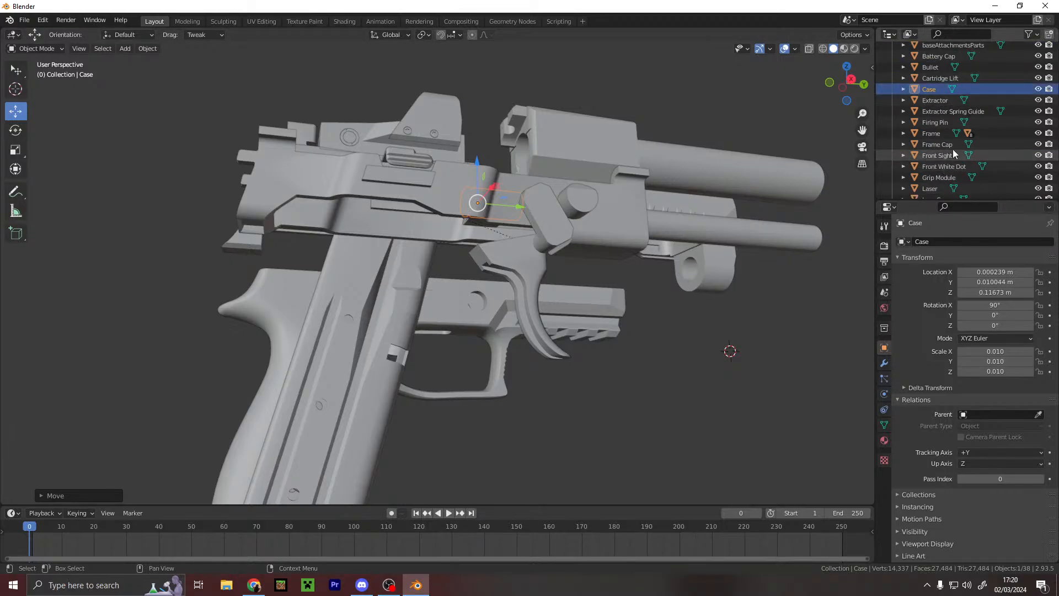
scroll(944, 145, "up", 2)
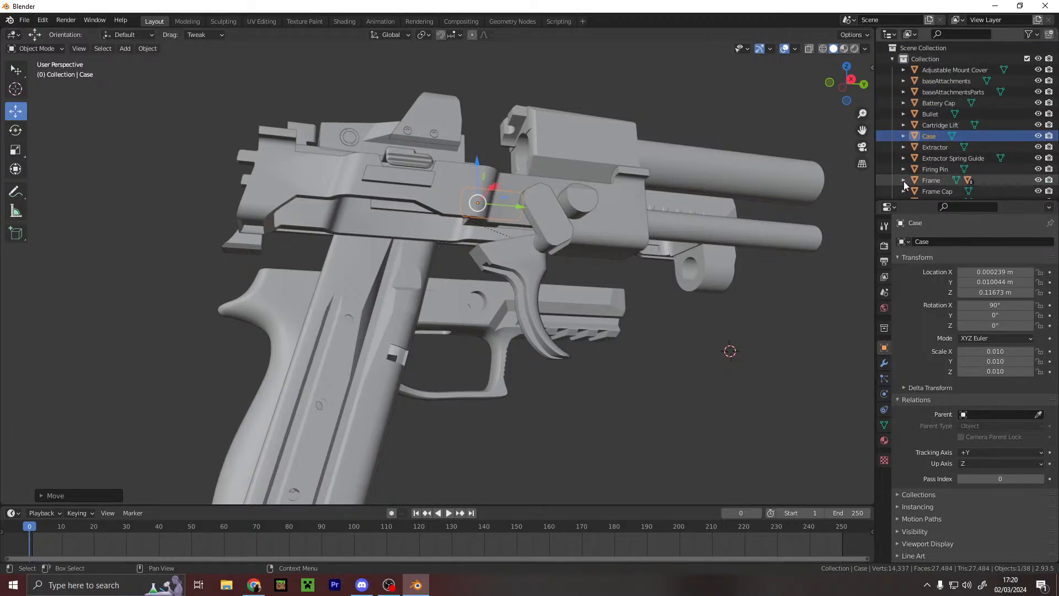
left_click(902, 180)
scroll(955, 171, "down", 4)
left_click(956, 127)
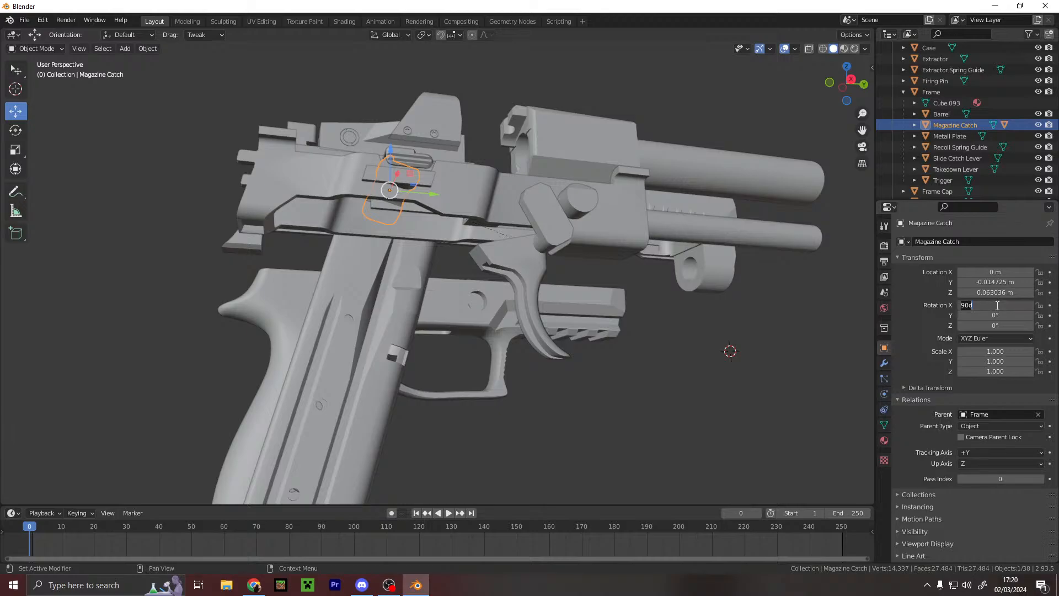
- Move the Magazine Catch down to the magazine's catch height, at a Y location of about -3.88 m and Z of about -1.02 m
middle_click_drag(441, 215, 395, 251)
left_click_drag(407, 241, 472, 260)
left_click_drag(433, 201, 431, 252)
left_click_drag(426, 351, 429, 348)
middle_click_drag(429, 349, 337, 344)
left_click_drag(296, 378, 424, 382)
middle_click_drag(425, 382, 385, 342)
left_click_drag(424, 334, 425, 325)
left_click_drag(458, 360, 438, 355)
scroll(427, 381, "up", 4)
middle_click_drag(417, 401, 463, 379)
left_click_drag(349, 425, 356, 407)
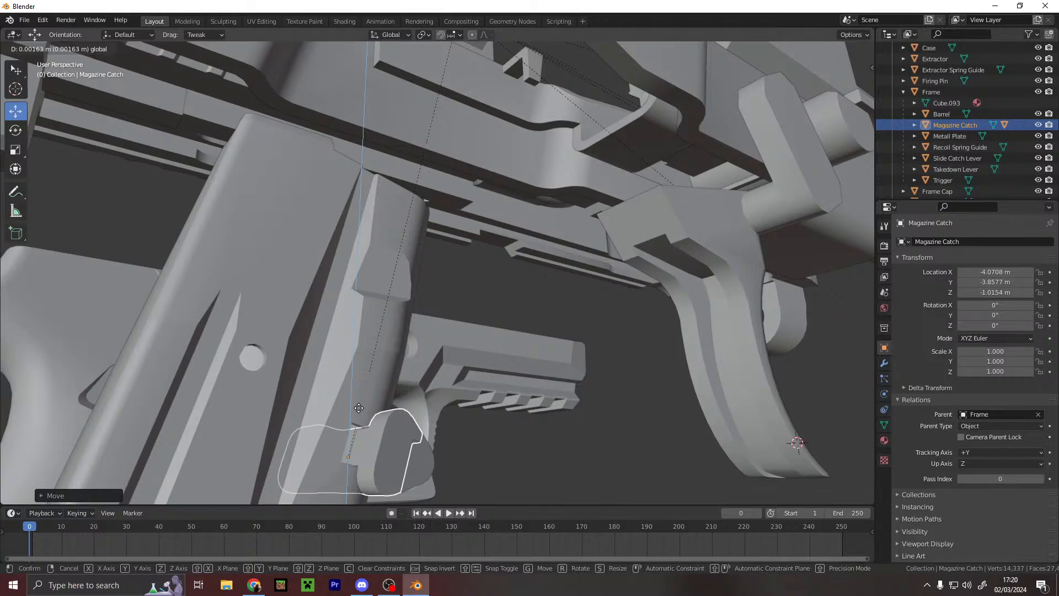
left_click_drag(357, 409, 357, 410)
- Shift the Magazine Catch sideways along X into line with the displaced frame
middle_click_drag(402, 409, 408, 369)
left_click_drag(414, 360, 290, 346)
middle_click_drag(291, 346, 584, 392)
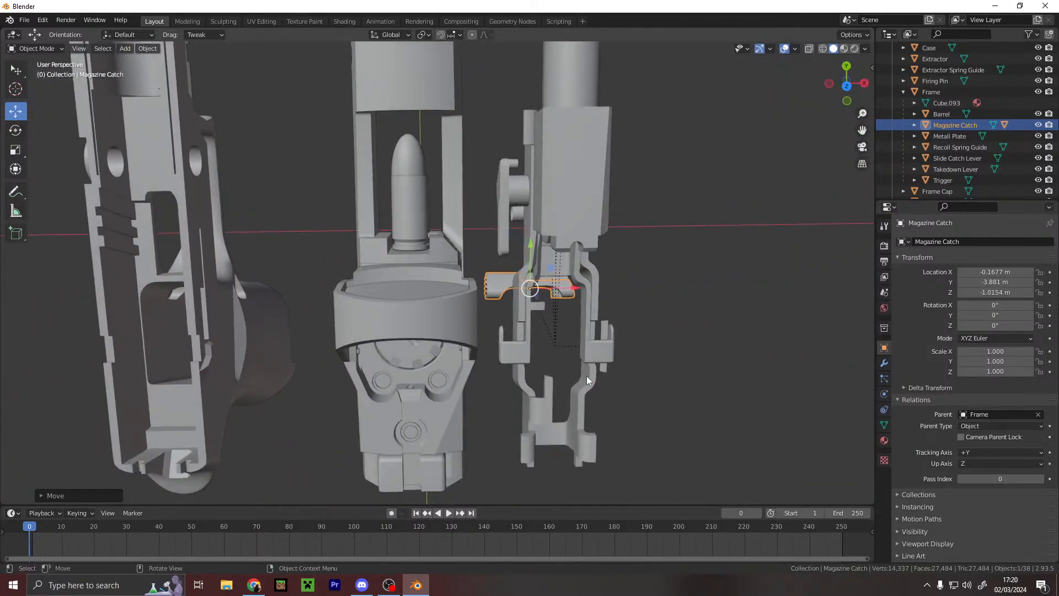
left_click_drag(573, 285, 583, 288)
middle_click_drag(583, 289, 730, 102)
- Try to move the Frame Cap and Slide Cap together sideways to the displaced frame
left_click(558, 308)
middle_click_drag(557, 309, 729, 375)
left_click(494, 263)
left_click(483, 193, "shift")
middle_click_drag(504, 215, 469, 221)
left_click_drag(441, 192, 546, 197)
middle_click_drag(546, 197, 392, 141)
- Try to move the Extractor Spring Guide sideways to an X location of about 0.029 m
left_click(447, 180)
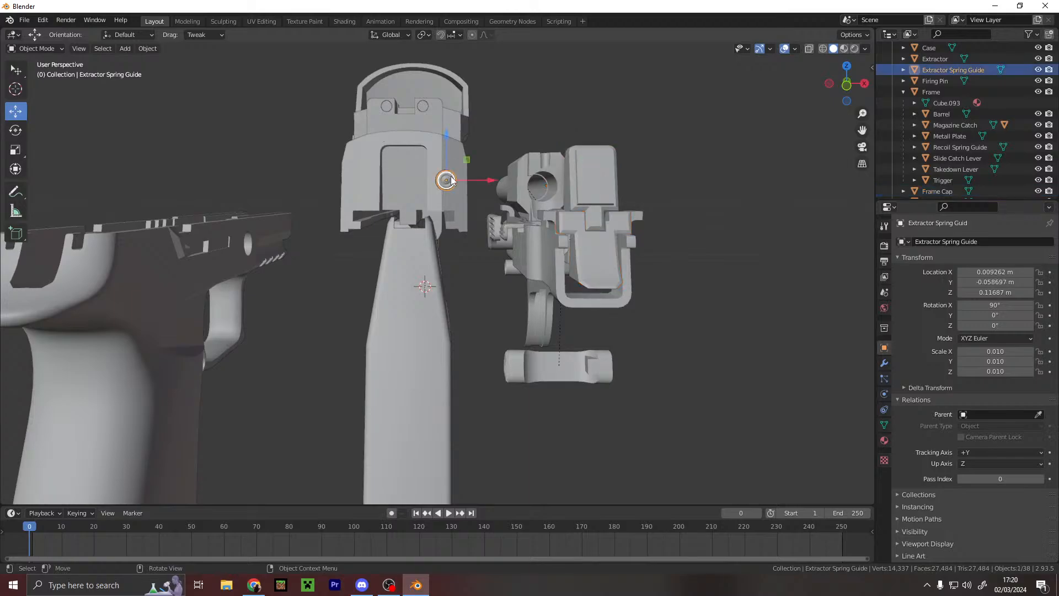
left_click_drag(489, 186, 579, 186)
mouse_move(579, 187)
middle_mouse_down()
mouse_move(486, 192)
mouse_move(607, 191)
mouse_move(551, 189)
mouse_move(573, 181)
middle_mouse_up()
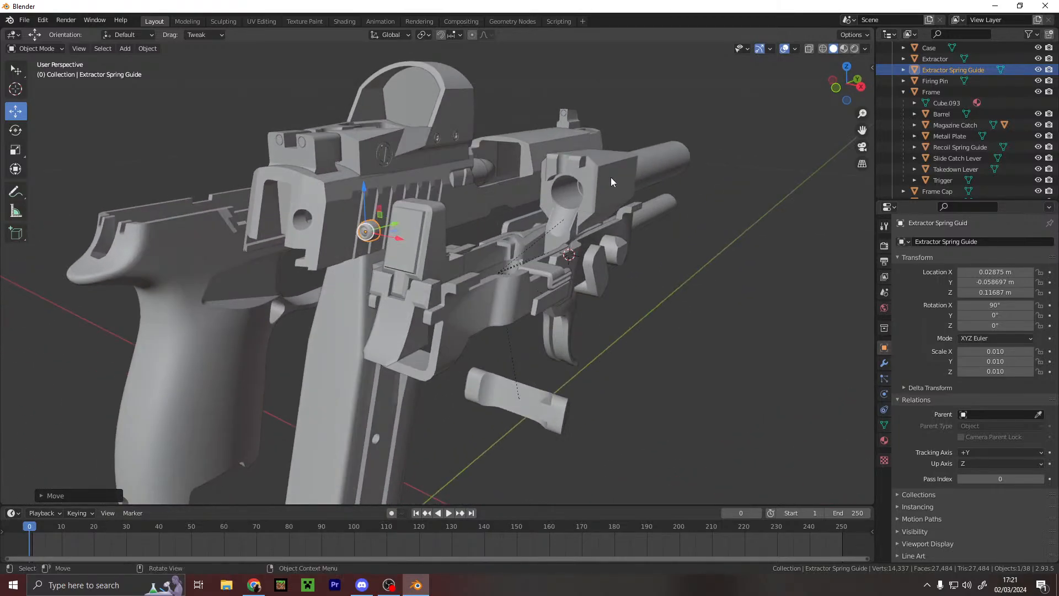
scroll(538, 270, "up", 4)
middle_click_drag(534, 275, 574, 255)
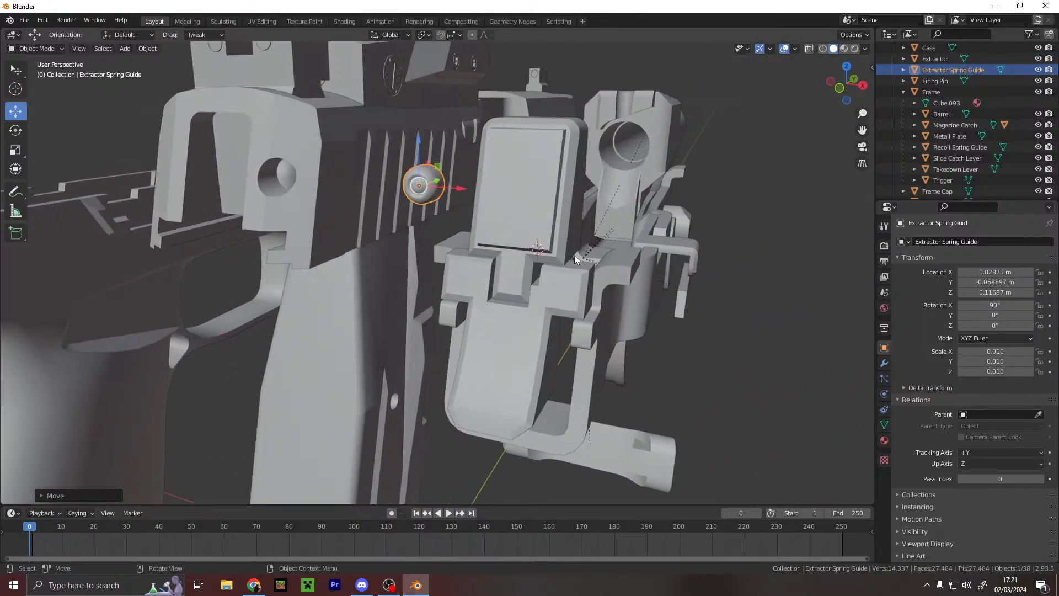
- Undo the sideways move of the Extractor Spring Guide and of the two caps
key("ctrl+z")
key("ctrl+z")
key("ctrl+z")
- Add the Extractor Spring Guide to the selected caps as the active object and parent it to Frame
scroll(523, 243, "down", 3)
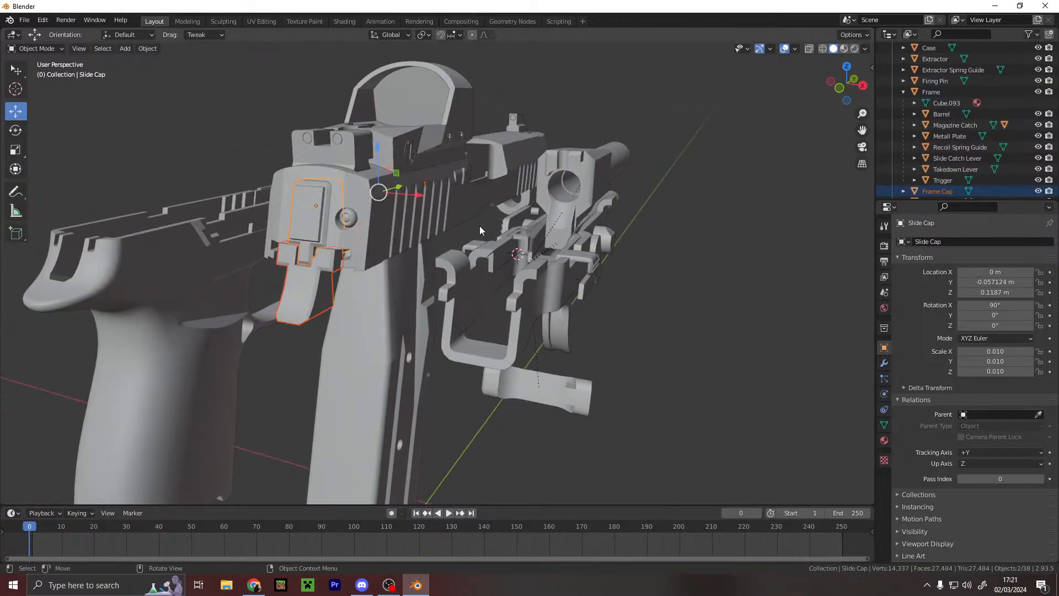
left_click(349, 217, "shift")
left_click(994, 414)
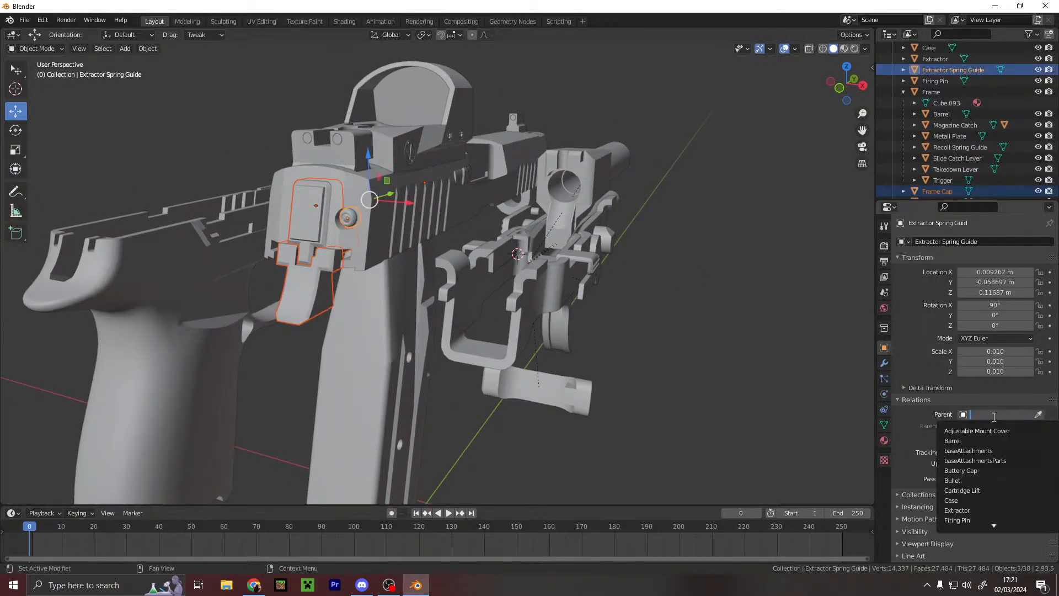
type("fra")
left_click(996, 430)
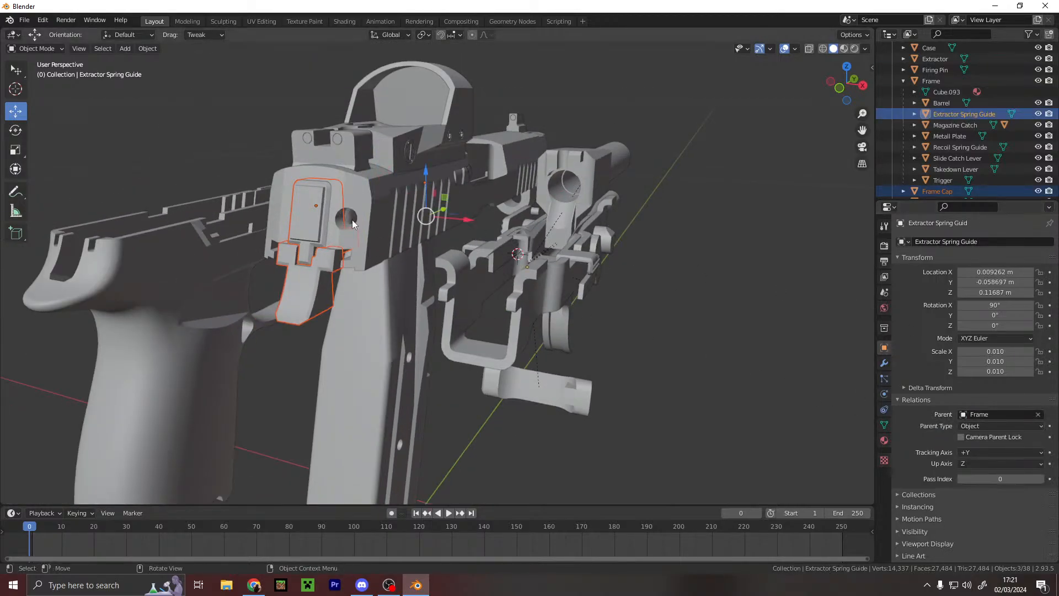
- Select only the Frame Cap and rotate it slightly to an X rotation of 90.4°
scroll(392, 246, "up", 3)
middle_click_drag(392, 247, 446, 242)
left_click(557, 286)
middle_click_drag(603, 276, 544, 275)
scroll(544, 275, "down", 2)
scroll(502, 266, "up", 3)
key("w")
scroll(423, 252, "down", 3)
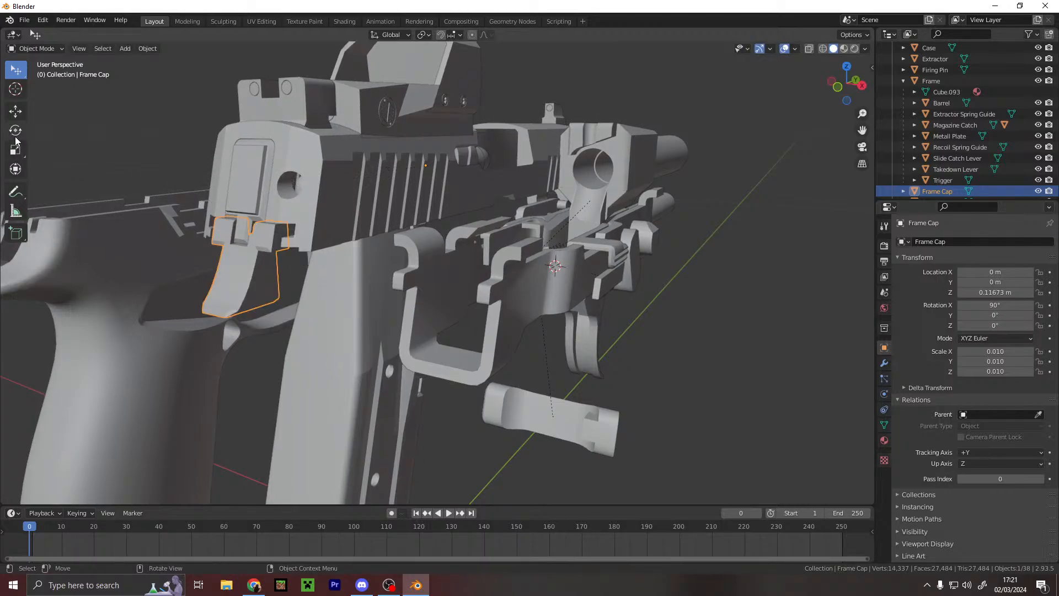
mouse_move(408, 147)
left_mouse_down()
mouse_move(405, 130)
mouse_move(412, 154)
left_mouse_up()
- Try rotating the Frame Cap with the Rotate tool's orientation set to Local, and undo the rotation
middle_click_drag(373, 260, 998, 76)
left_click(122, 35)
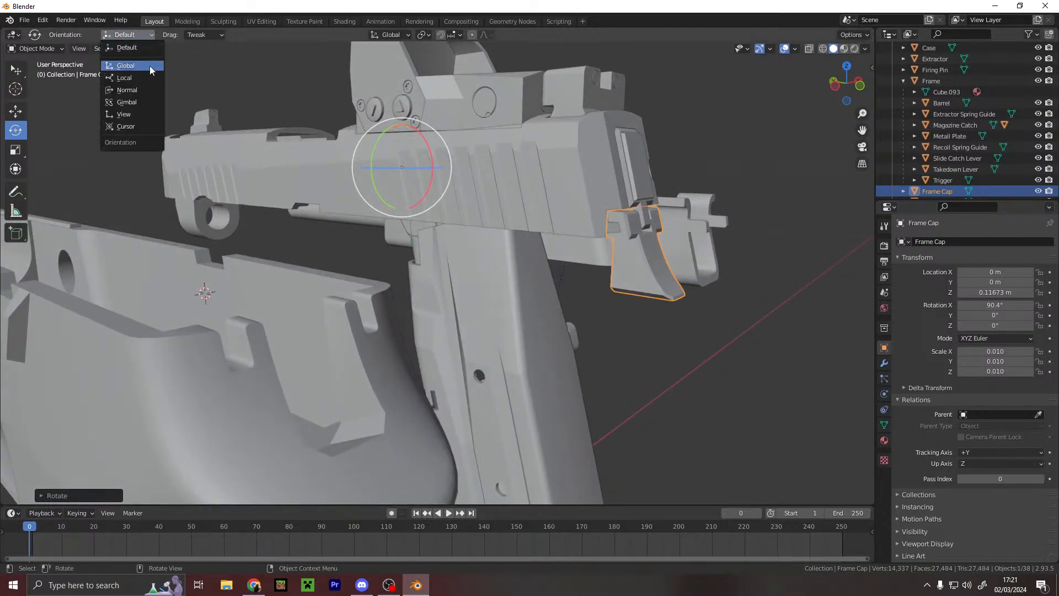
left_click(137, 78)
left_click_drag(425, 144, 424, 130)
key("ctrl+z")
- Try the Gimbal, Normal and Global orientations for the Rotate tool on the Frame Cap
left_click(132, 34)
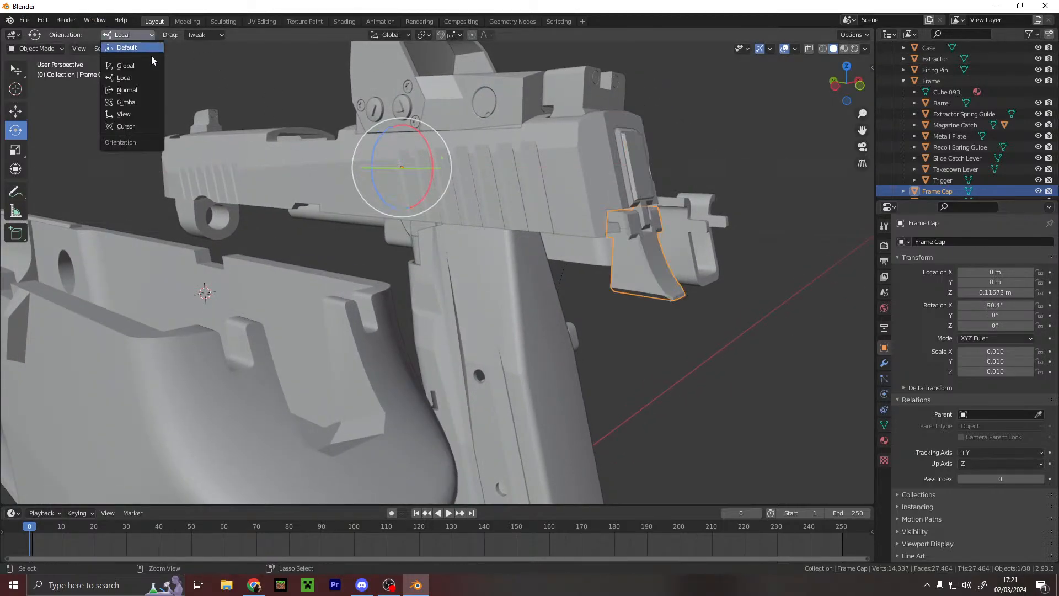
left_click(144, 100)
left_click(128, 37)
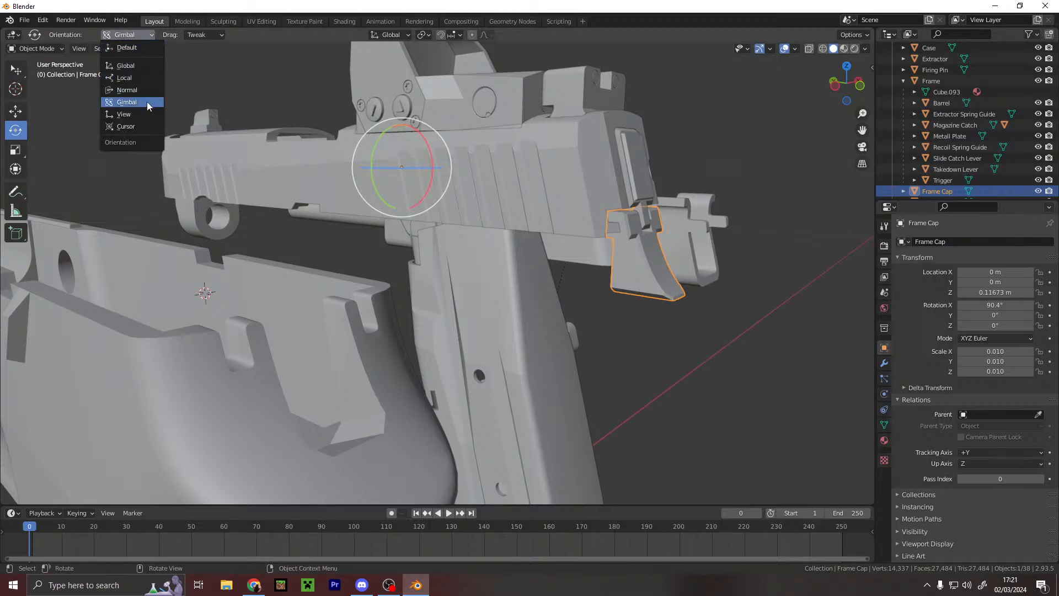
left_click(131, 91)
left_click(132, 35)
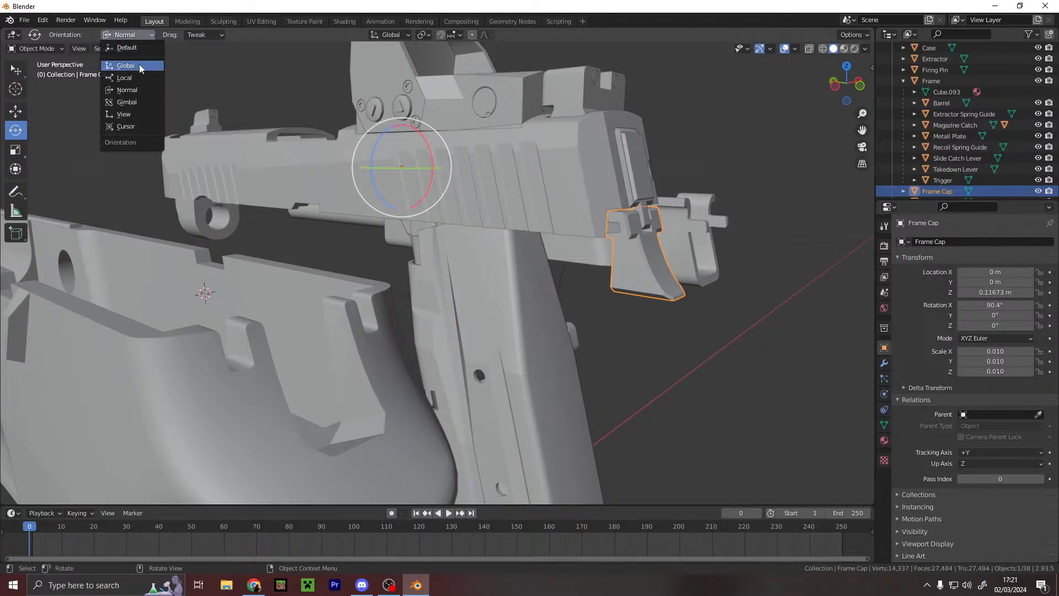
left_click(139, 65)
left_click(130, 35)
left_click(131, 36)
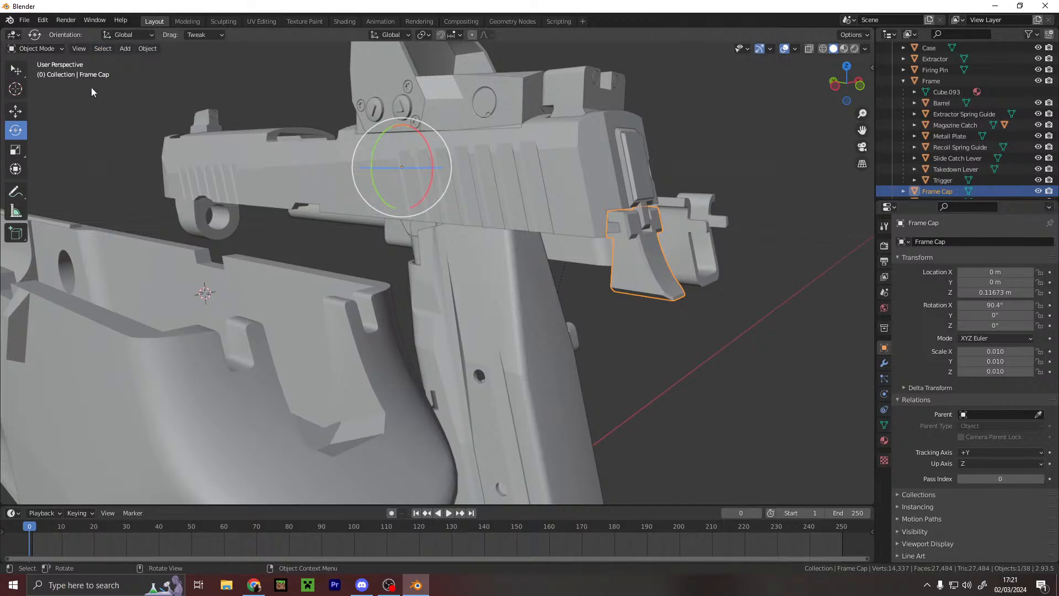
left_click(128, 35)
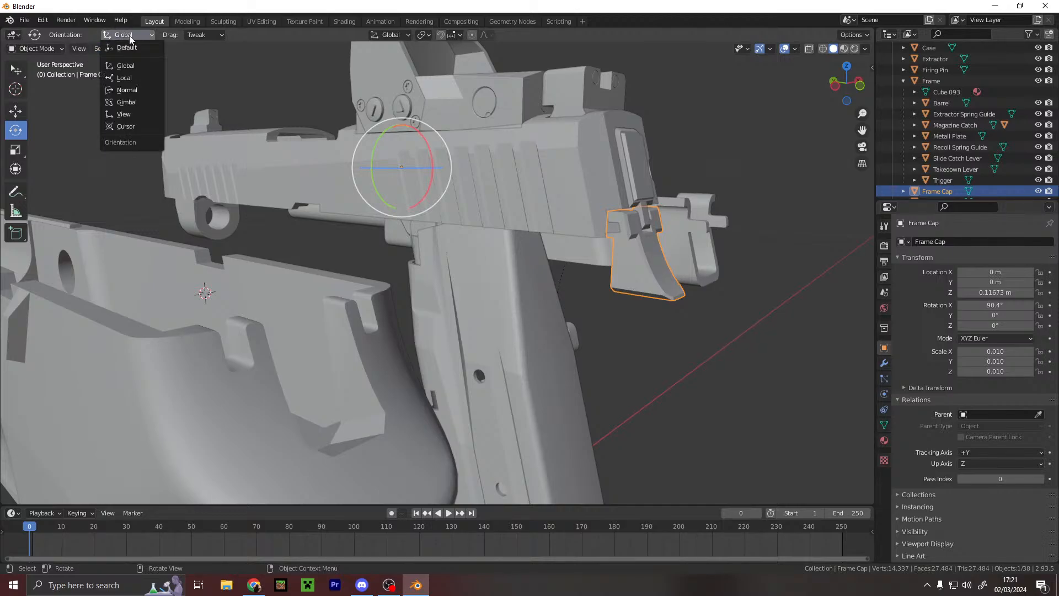
- Try the View, Cursor and Local orientations for the Rotate tool on the Frame Cap
left_click(134, 113)
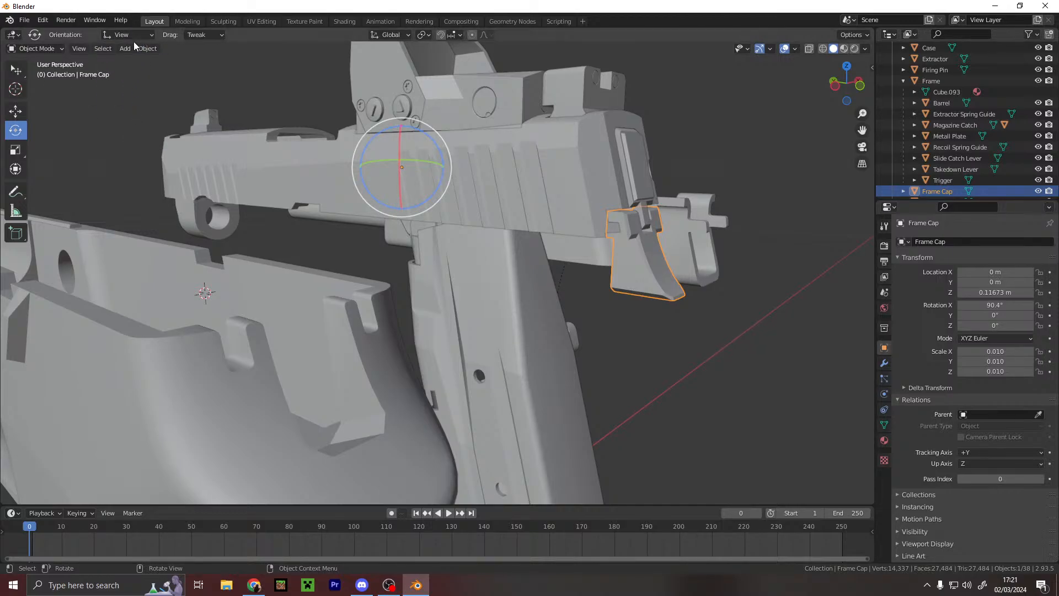
key("alt+a")
left_click(133, 35)
left_click(136, 127)
scroll(908, 141, "down", 1)
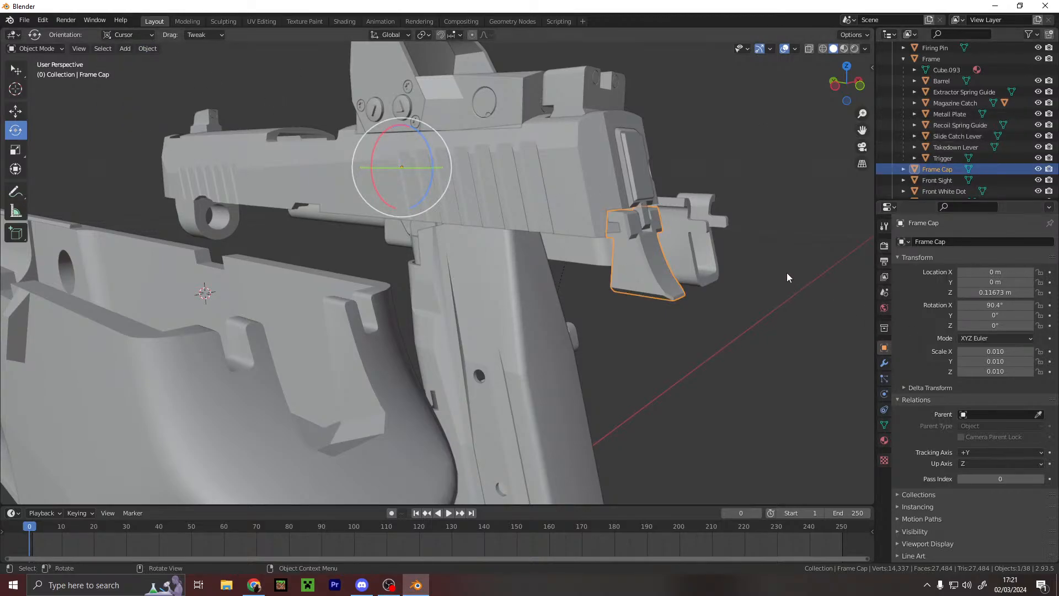
scroll(786, 273, "up", 1)
left_click(128, 35)
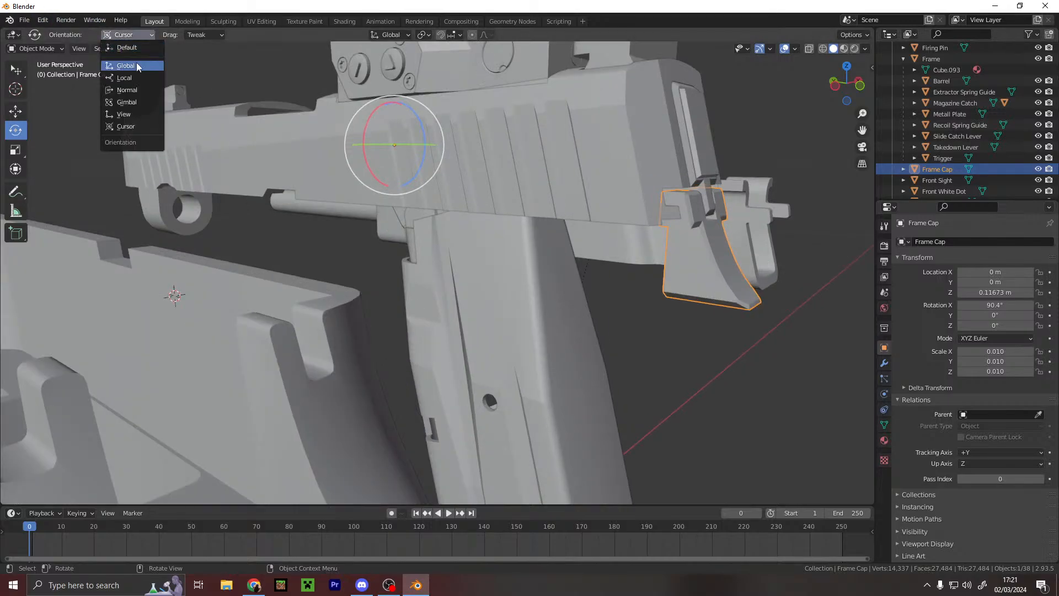
left_click(134, 78)
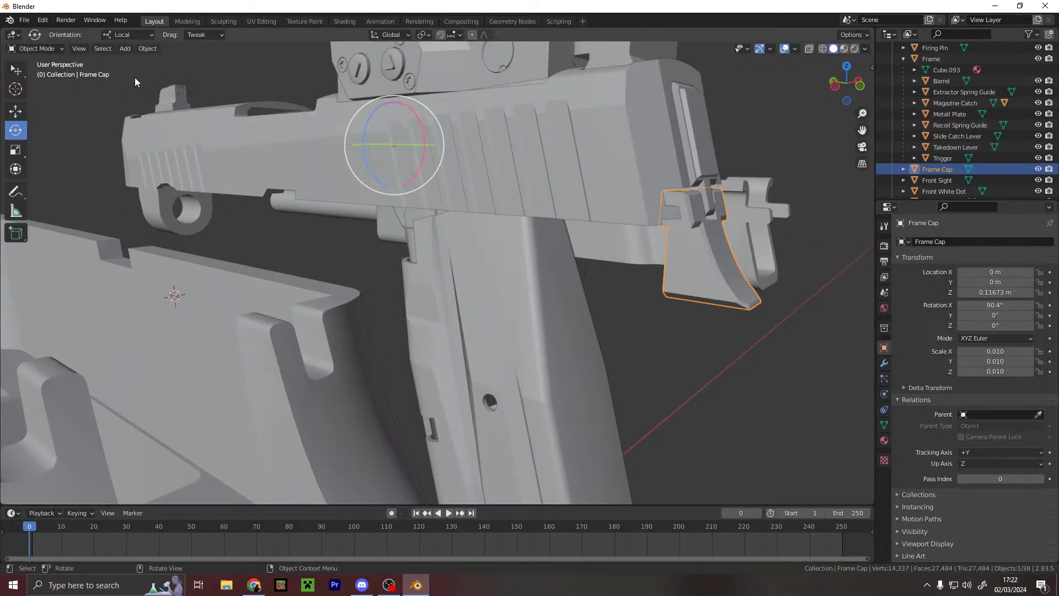
- Try rotating the Frame Cap in Cursor orientation to an X rotation of 87.4°, and undo it
middle_click_drag(454, 137, 513, 186)
left_click(135, 35)
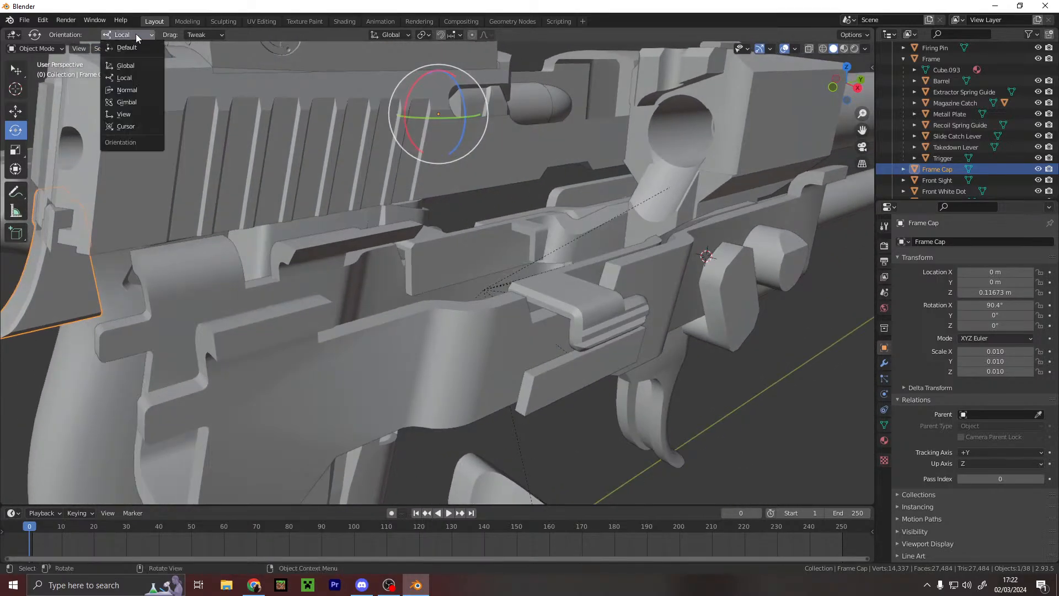
left_click(125, 126)
scroll(204, 118, "down", 4)
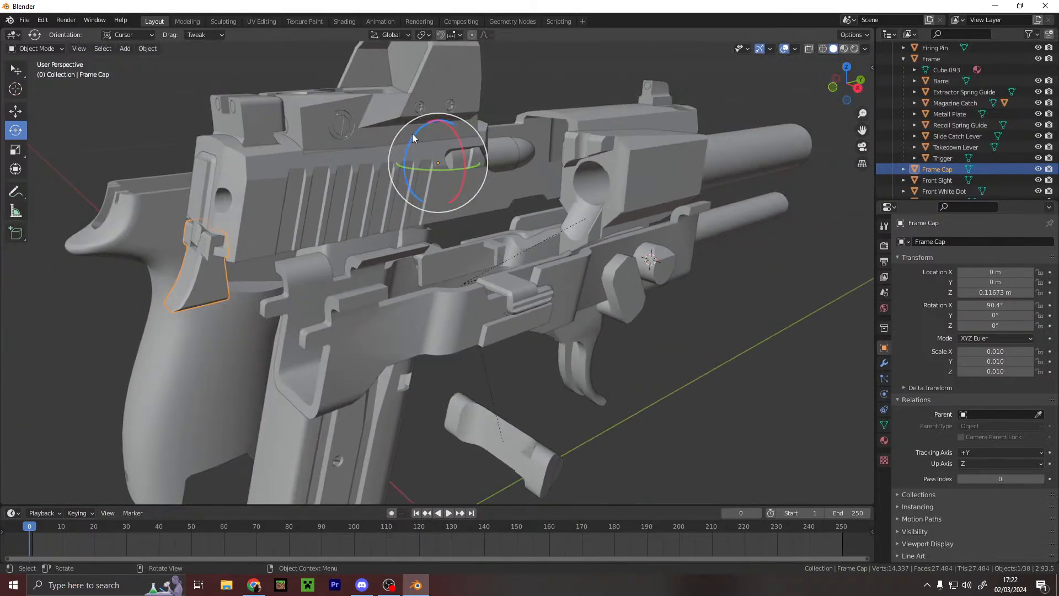
left_click_drag(413, 138, 386, 134)
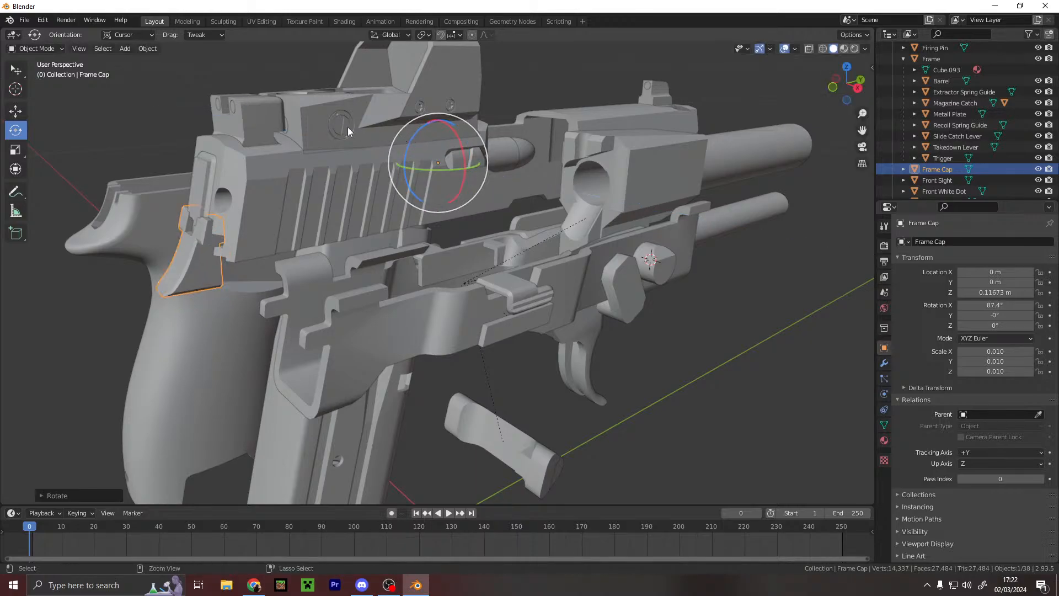
key("ctrl+z")
- Try rotating the Frame Cap in View orientation to an X rotation of 86.3°, and undo it
left_click(119, 35)
left_click(126, 115)
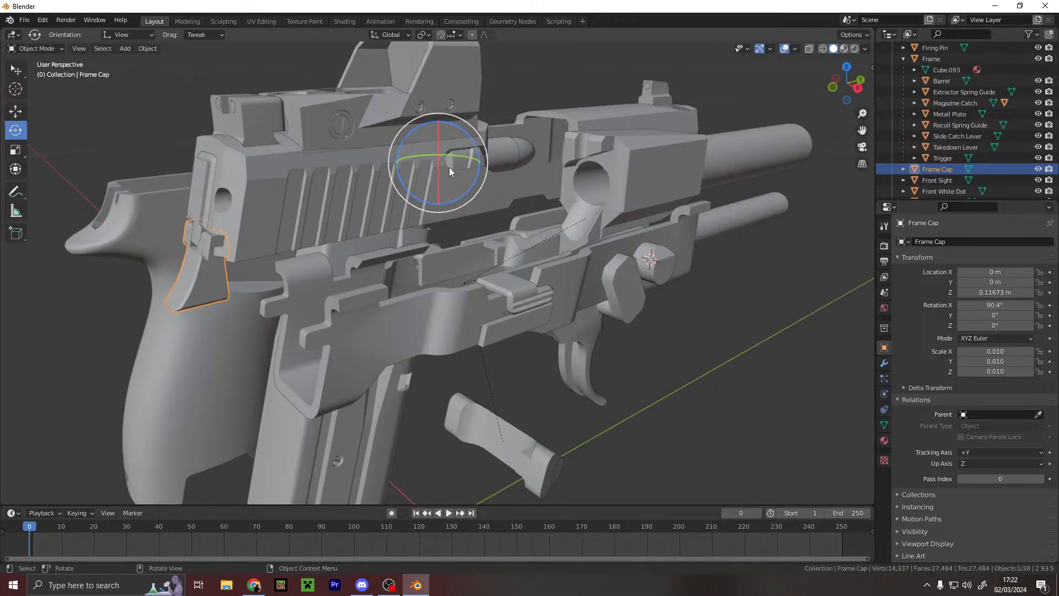
left_click_drag(411, 134, 394, 133)
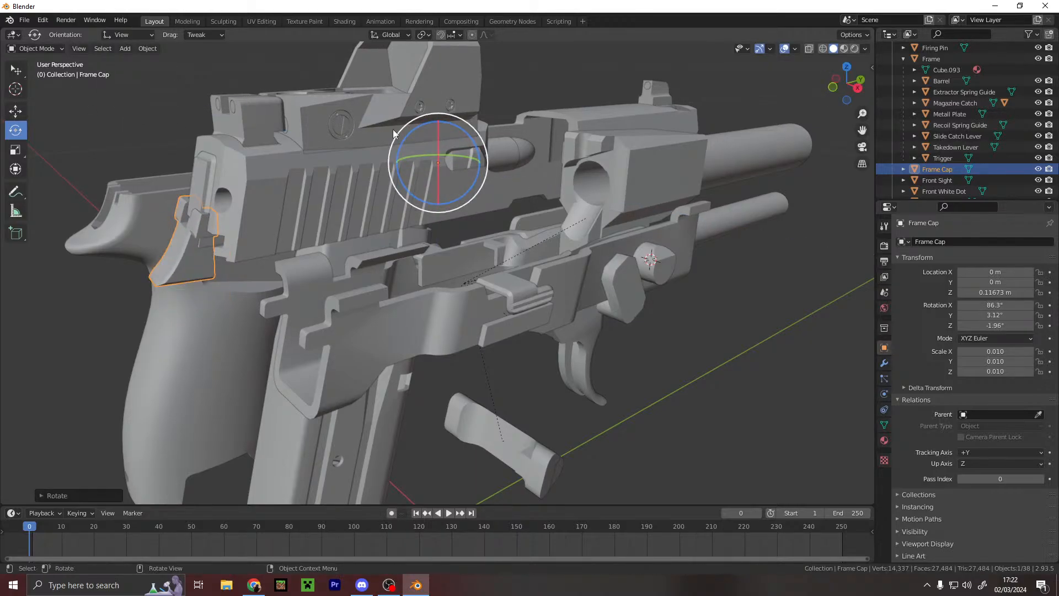
key("ctrl+z")
- Try rotating the Frame Cap in Gimbal orientation, and undo the attempts
left_click(138, 35)
left_click(134, 113)
left_click_drag(411, 145, 415, 150)
key("ctrl+z")
left_click(133, 35)
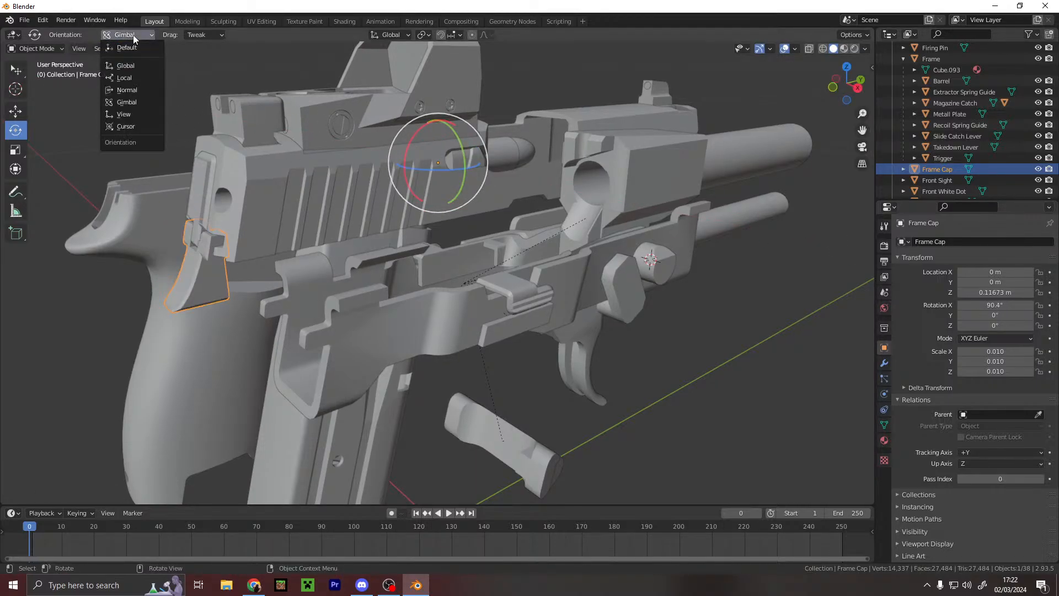
left_click_drag(407, 142, 429, 126)
key("ctrl+z")
key("ctrl+z")
- Set the Rotate tool's transform orientation to Local
left_click(135, 37)
left_click(144, 77)
key("ctrl+z")
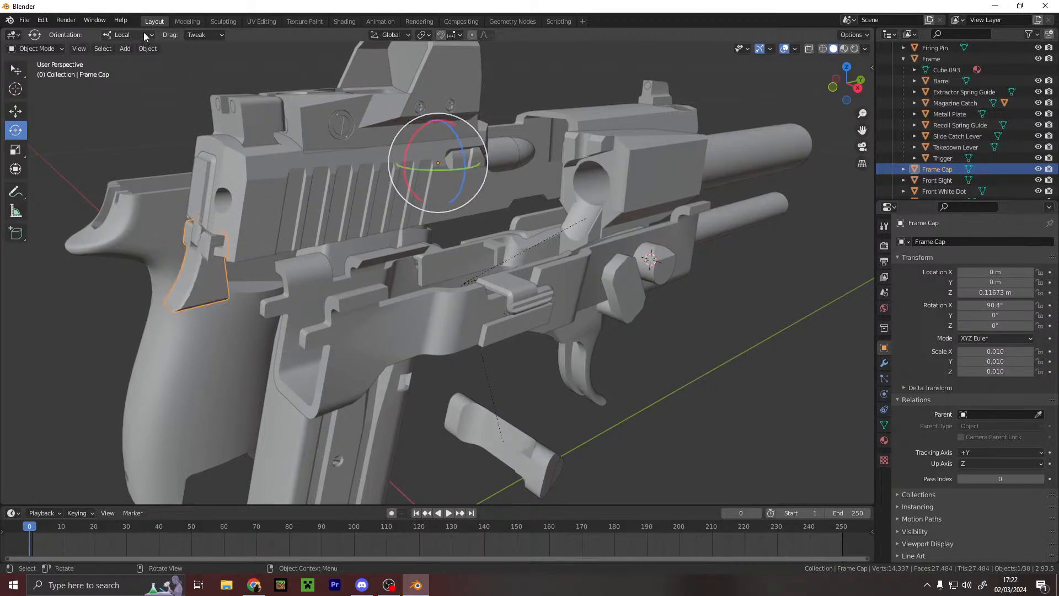
- Try a small rotation of the Frame Cap in Local orientation, and undo it
scroll(193, 292, "up", 1)
left_click(153, 301)
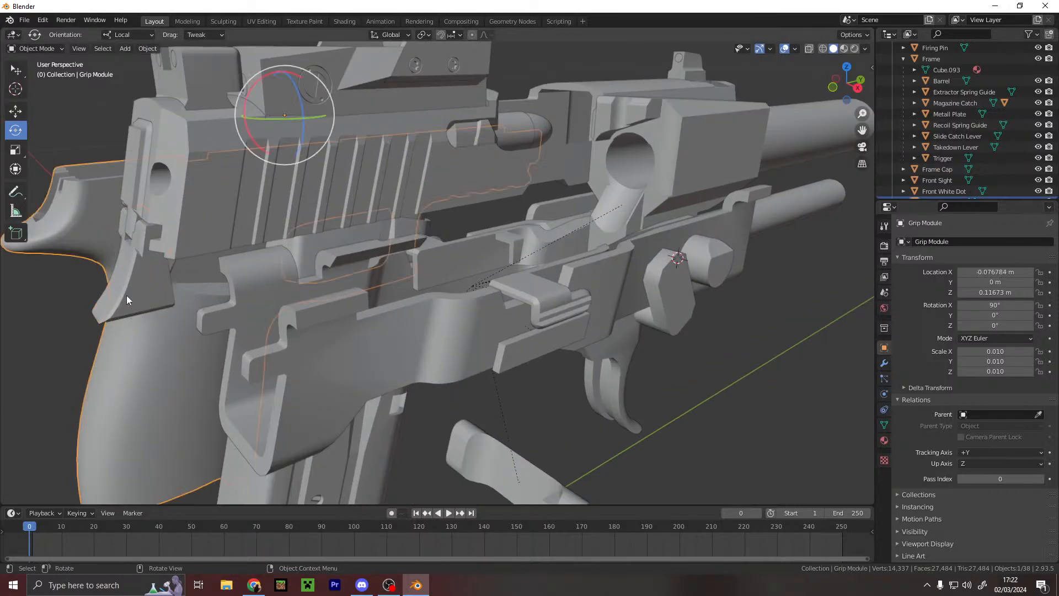
left_click(127, 296)
scroll(113, 313, "down", 2)
middle_click_drag(301, 305, 206, 241, "shift")
scroll(918, 121, "up", 5)
middle_click_drag(614, 149, 674, 322)
left_click_drag(743, 261, 738, 258)
key("ctrl+z")
- Try rotating the whole Frame in Local orientation, and undo the rotation
middle_click_drag(462, 215, 624, 230)
scroll(477, 215, "down", 5)
left_click(577, 276)
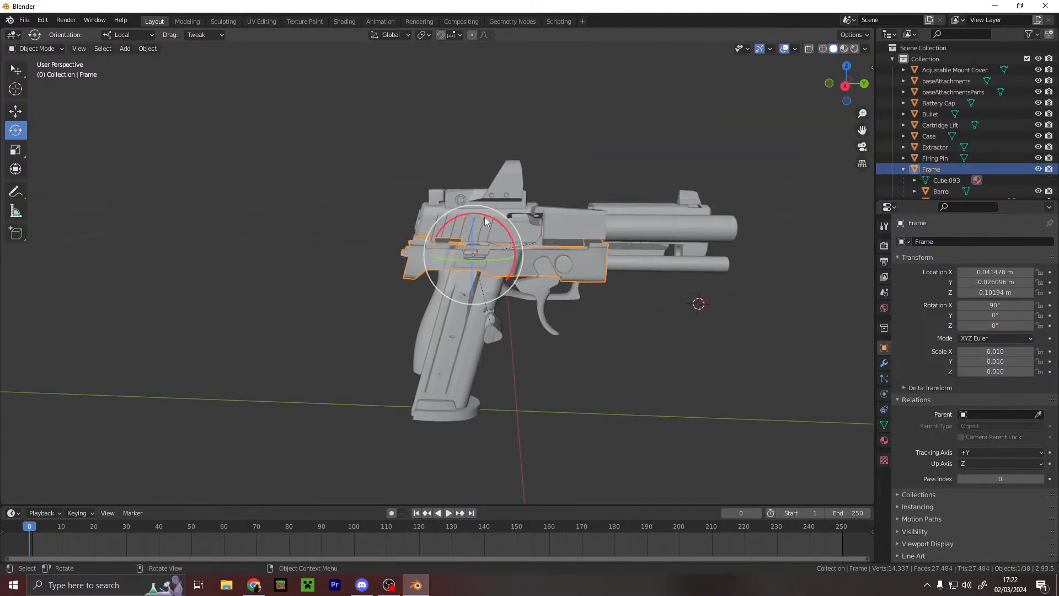
left_click_drag(495, 224, 607, 300)
key("ctrl+z")
- Try parenting to the Frame with the Frame Cap and Slide Cap selected together, and undo it
middle_click_drag(412, 232, 523, 223)
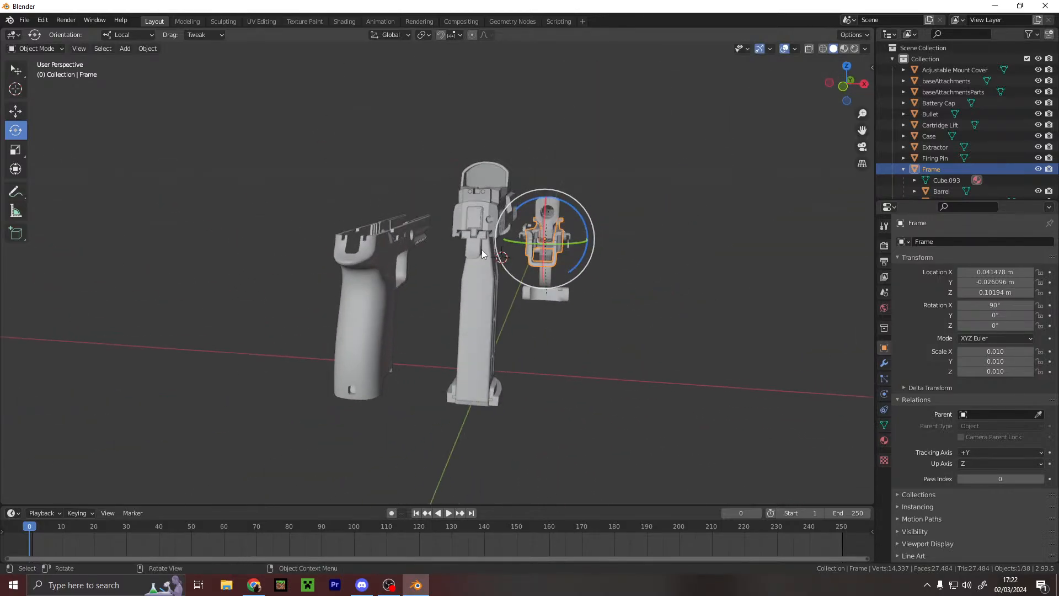
scroll(522, 220, "up", 4)
left_click(522, 219)
middle_click_drag(580, 242, 542, 242)
left_click(490, 168, "shift")
scroll(960, 168, "down", 4)
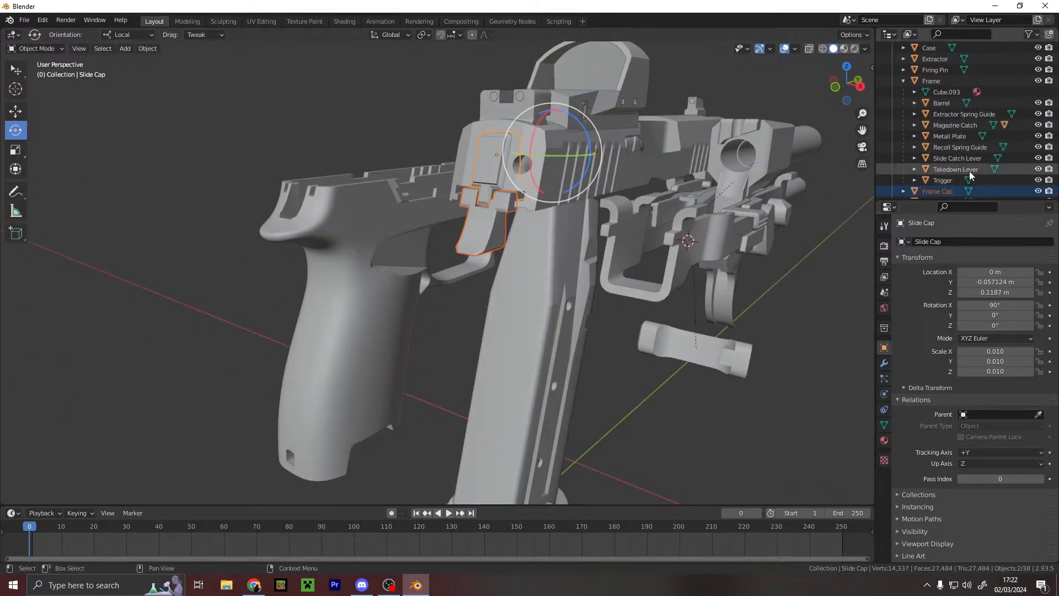
scroll(969, 172, "down", 3)
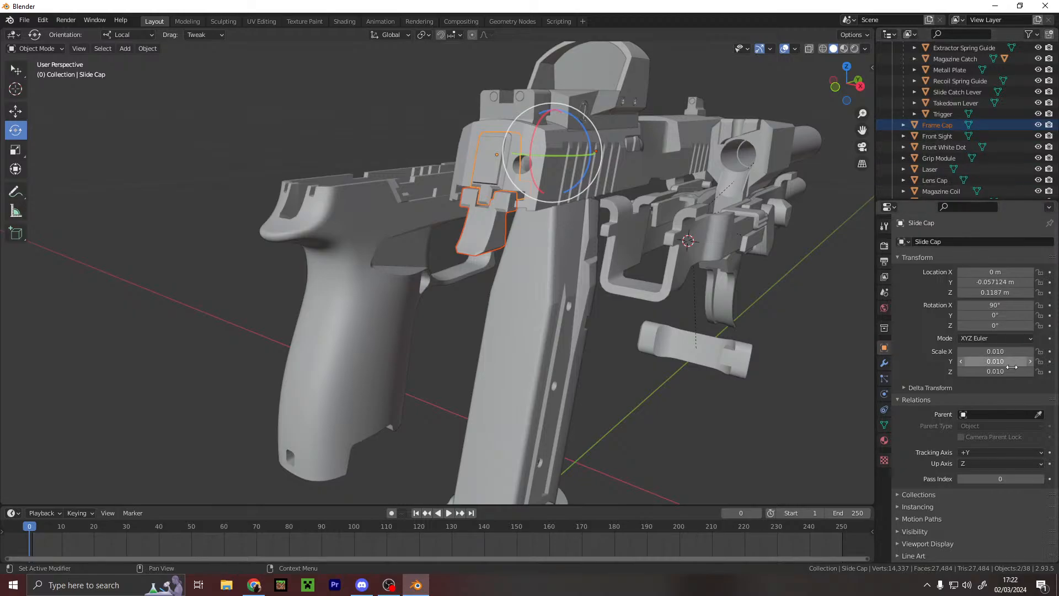
left_click(989, 414)
type("fra")
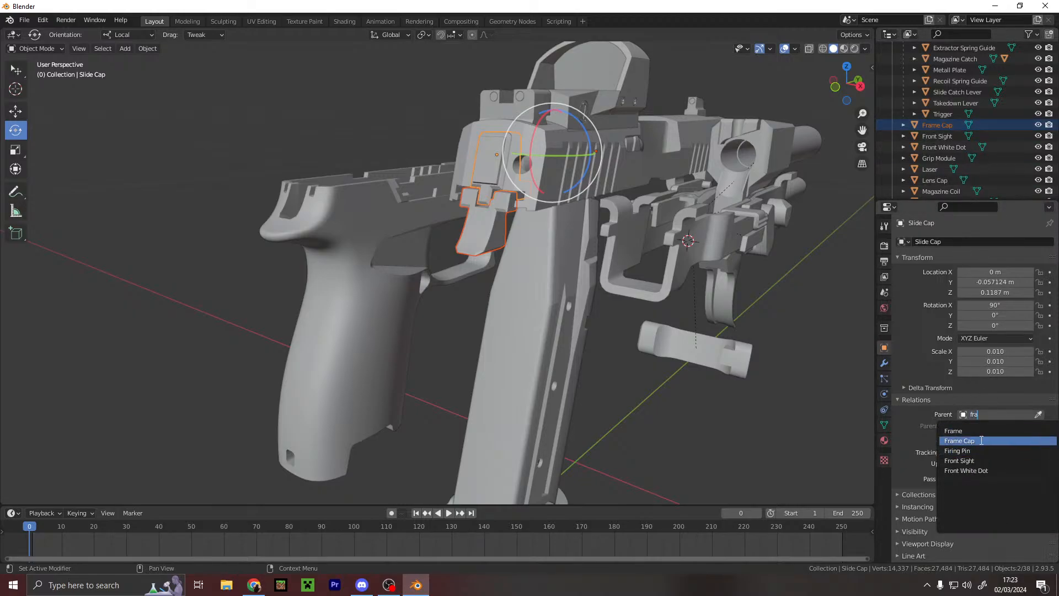
left_click(960, 431)
middle_click_drag(833, 283, 663, 287)
key("ctrl+z")
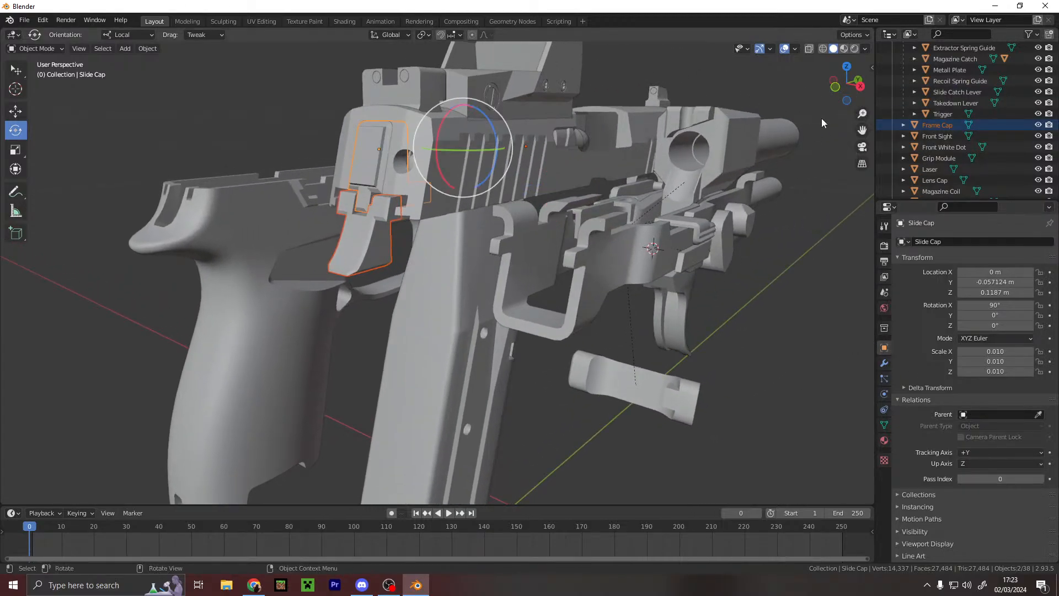
- Set the Extractor Spring Guide's location to 0 m on X, Y and Z
scroll(971, 116, "up", 3)
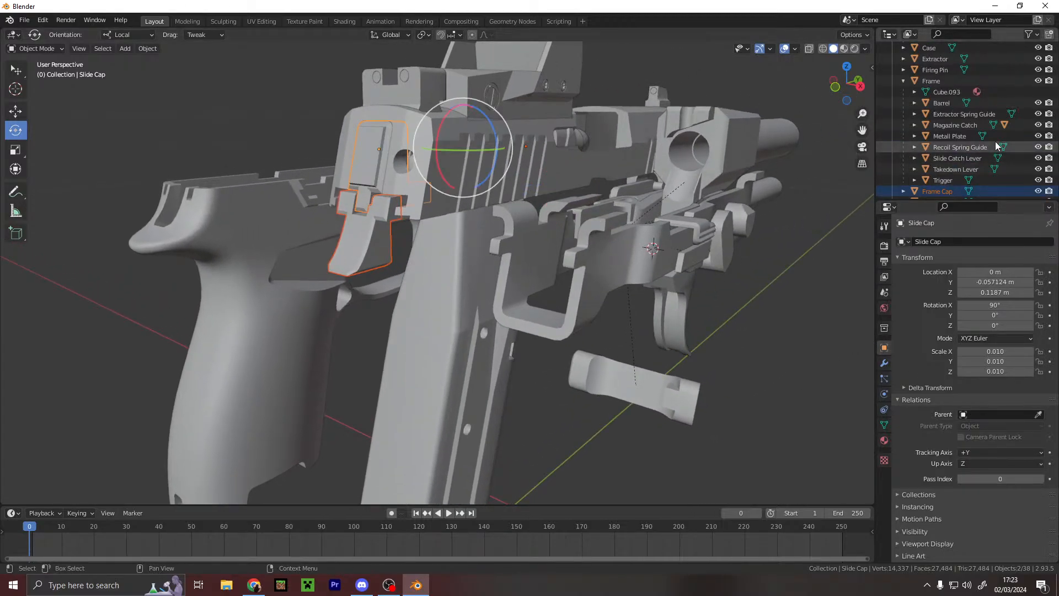
left_click(979, 115)
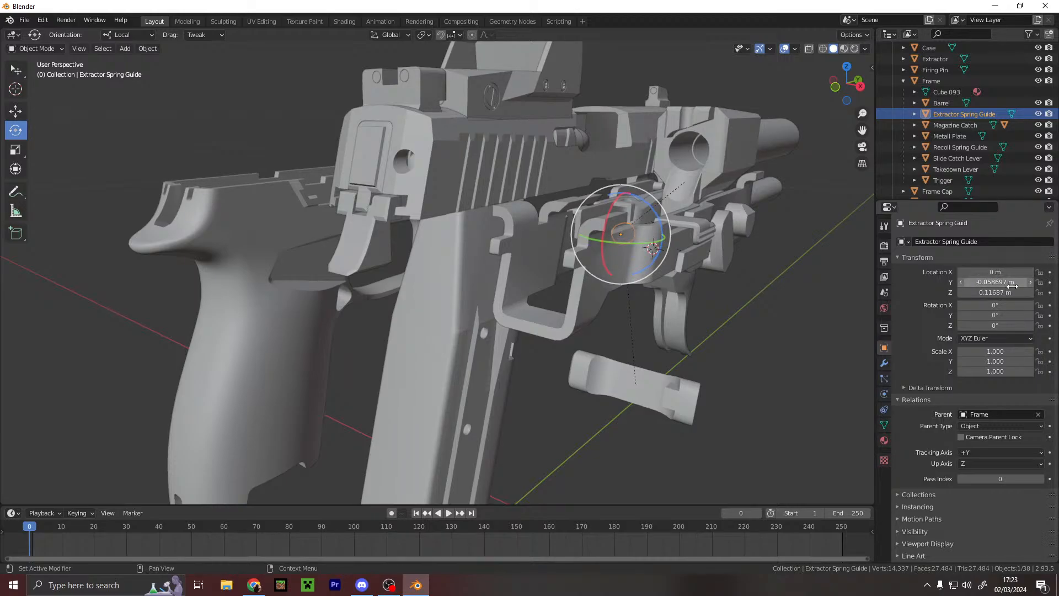
key("Return")
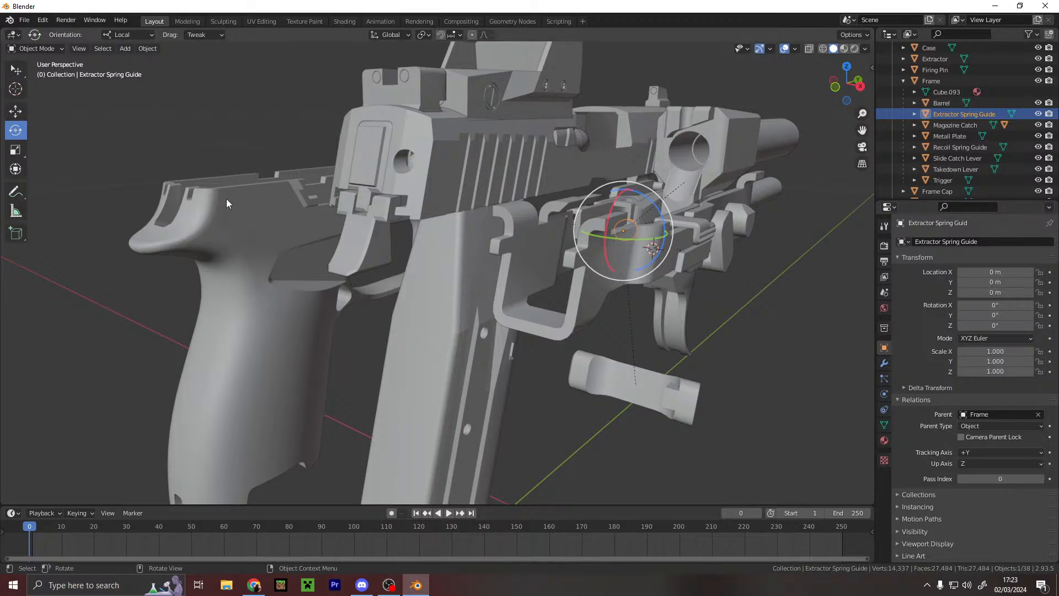
key("g")
right_click(297, 198)
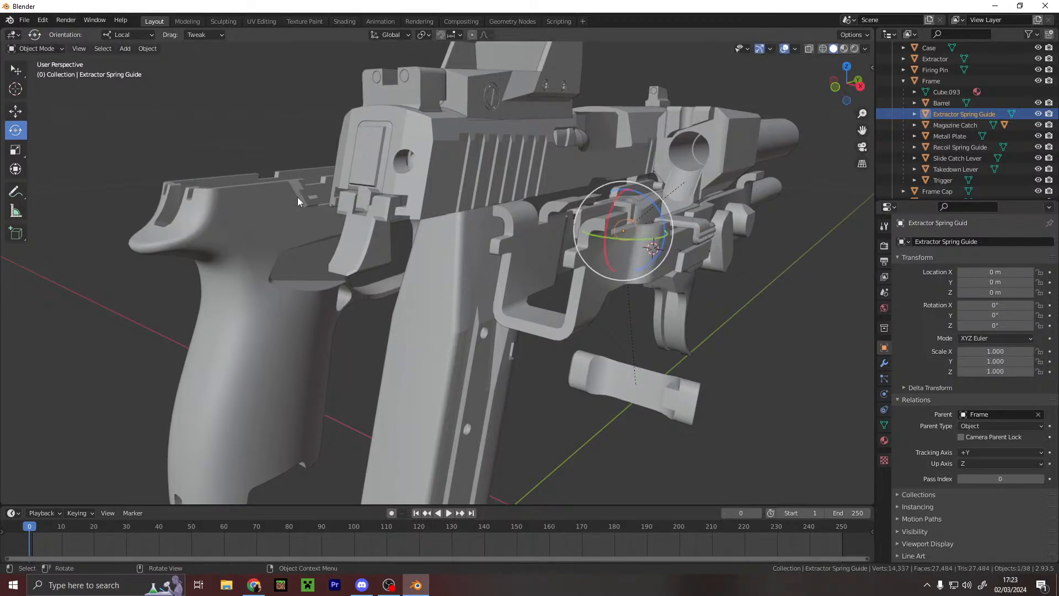
- Move the Extractor Spring Guide out of the Frame to the round hole at the rear of the Slide
left_click(16, 112)
left_click_drag(648, 223, 517, 135)
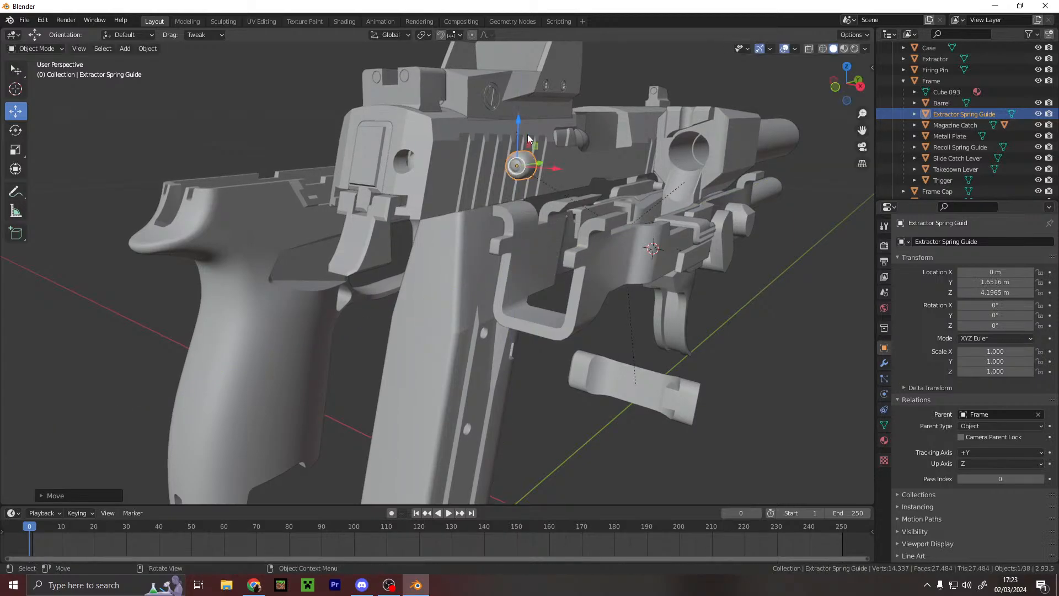
left_click_drag(555, 170, 420, 168)
middle_click_drag(424, 169, 521, 190)
left_click_drag(550, 161, 512, 161)
middle_click_drag(511, 161, 402, 177)
left_click_drag(337, 184, 378, 183)
- Fine-tune the Extractor Spring Guide's height and depth in the Slide's round rear hole
middle_click_drag(402, 207, 406, 124)
left_click_drag(412, 117, 411, 125)
middle_click_drag(461, 204, 528, 241)
scroll(601, 207, "up", 5)
middle_click_drag(663, 174, 577, 180)
scroll(324, 160, "down", 3)
left_click_drag(325, 148, 333, 144)
middle_click_drag(341, 160, 462, 210)
- Shift the Extractor Spring Guide along X away from the Slide until it lines up with the Frame
left_click(518, 219)
scroll(557, 222, "down", 5)
left_click(557, 221)
left_click(472, 210)
left_click_drag(512, 209, 643, 219)
scroll(643, 220, "up", 3)
middle_click_drag(645, 220, 629, 243)
- Select the Slide Cap and set its parent to Frame
left_click(339, 260)
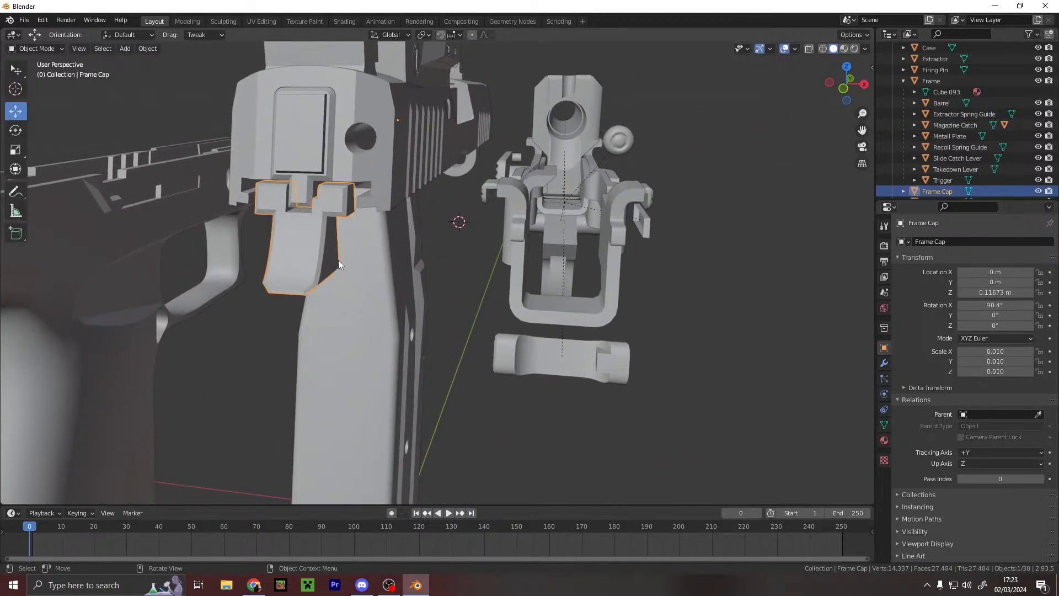
left_click(324, 168)
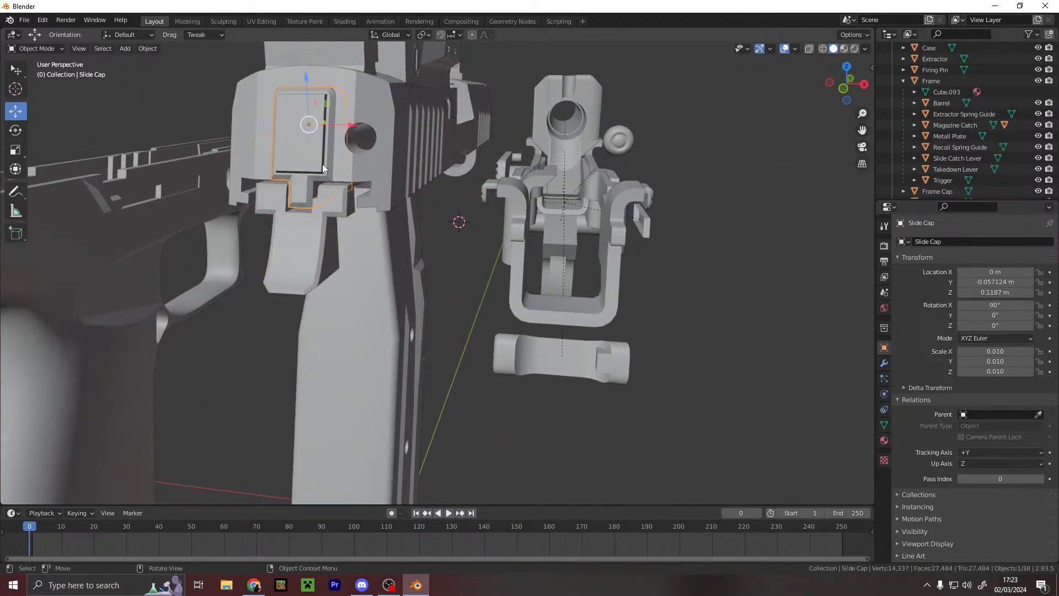
left_click(1005, 414)
type("fra")
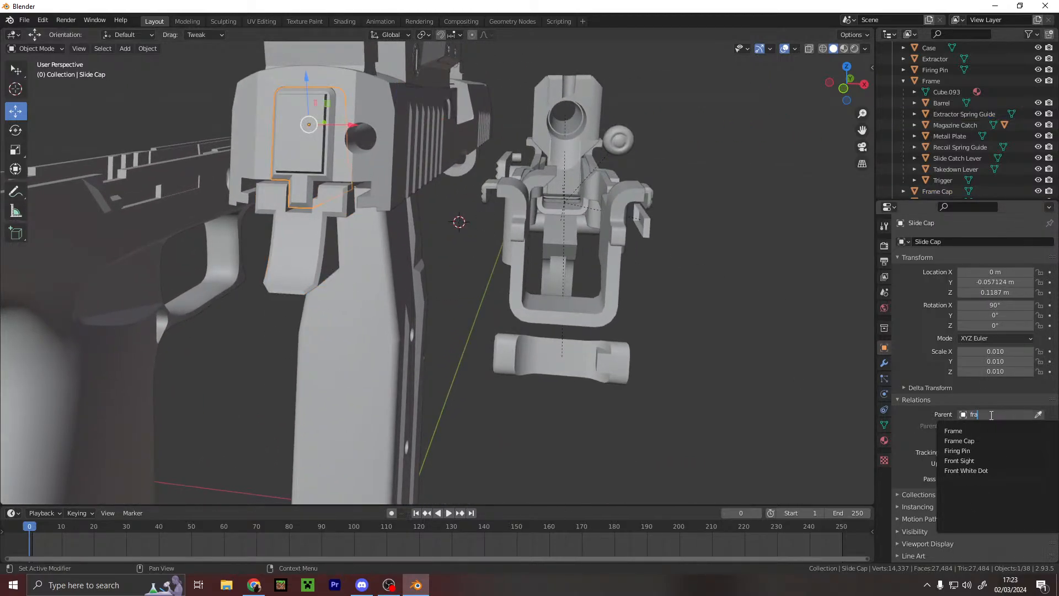
left_click(965, 433)
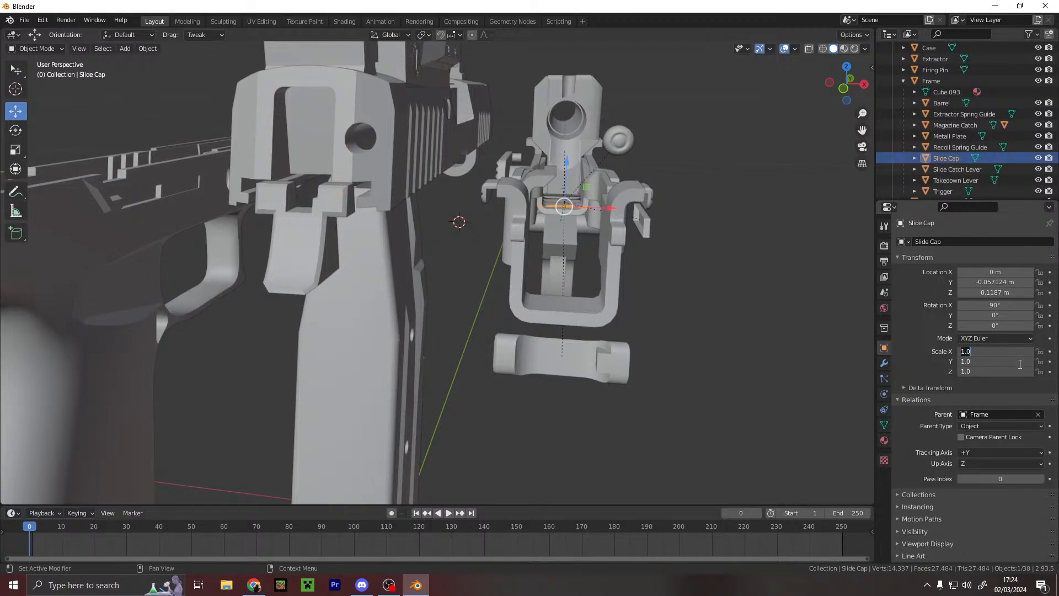
- Set the Slide Cap's scale to 1 on all axes and its X rotation to 0°
key("Return")
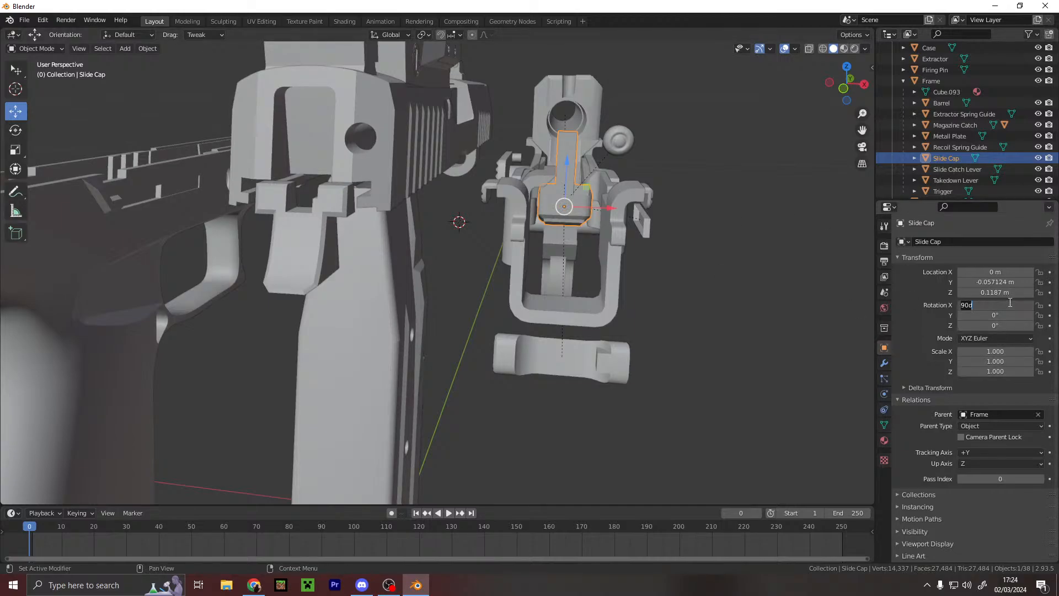
type("0")
key("Return")
- Move the Slide Cap to the upper rear end of the Frame, at about Y 1.29 m and Z 3.44 m
middle_click_drag(634, 256, 566, 251)
left_click_drag(553, 224, 375, 229)
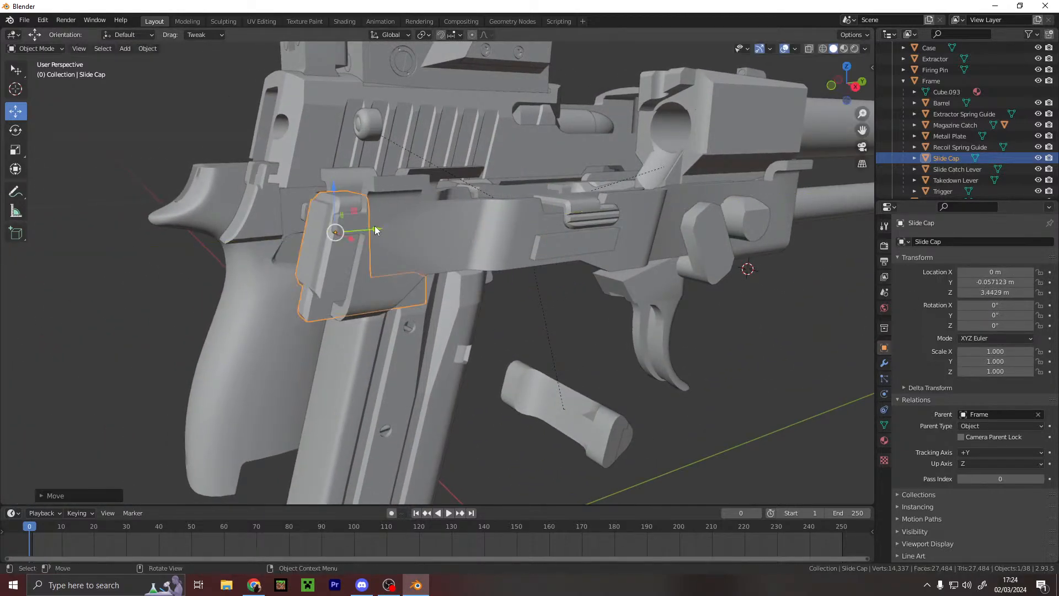
left_click_drag(334, 184, 339, 90)
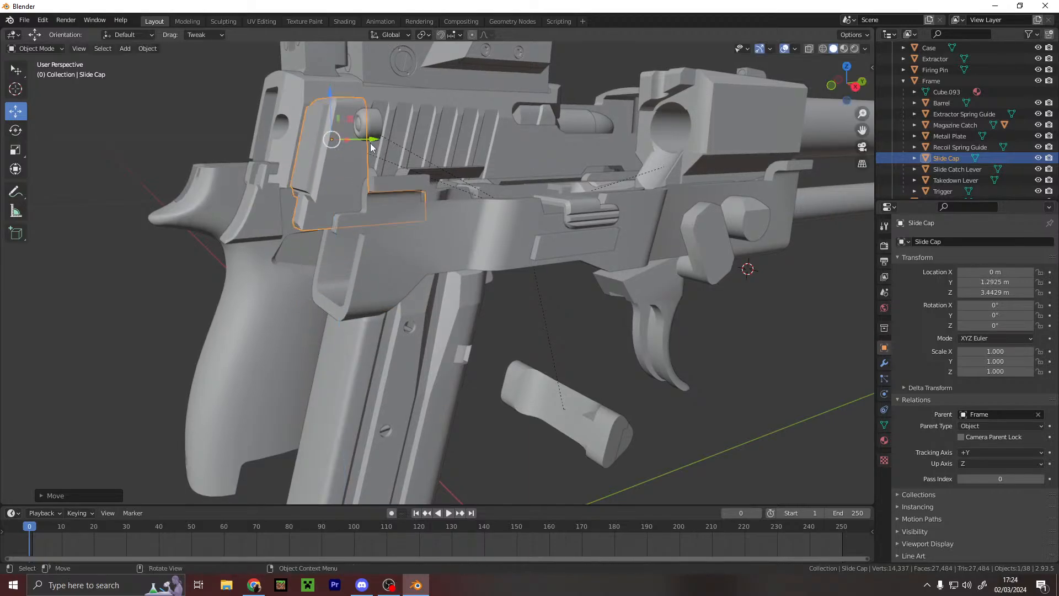
left_click(366, 125)
left_click(350, 148)
- Move the Slide along Y and X and adjust it until it sits on top of the Frame
left_click(496, 160)
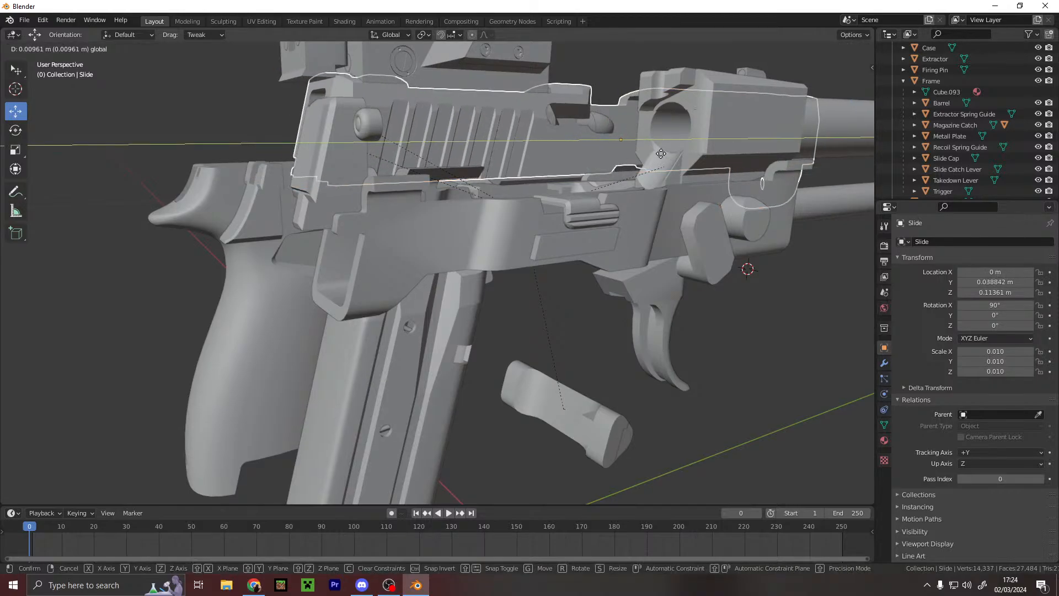
middle_click_drag(646, 161, 581, 150)
left_click_drag(454, 111, 596, 117)
middle_click_drag(597, 117, 344, 326)
mouse_move(314, 324)
left_mouse_down()
mouse_move(353, 322)
mouse_move(312, 317)
left_mouse_up()
middle_click_drag(312, 316, 472, 233)
- Fine-tune the Extractor Spring Guide's position so it fits the hole at the rear of the moved Slide
scroll(577, 220, "up", 2)
left_click(584, 148)
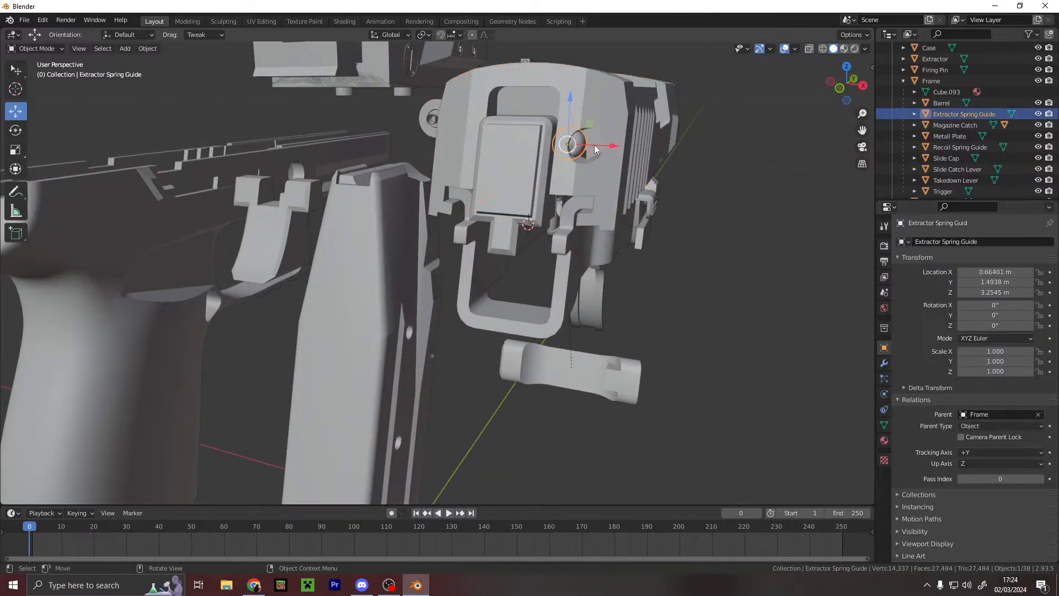
left_click_drag(618, 145, 621, 145)
left_click(629, 145)
middle_click_drag(629, 145, 463, 160)
left_click_drag(384, 133, 380, 132)
middle_click_drag(381, 134, 530, 168)
- Move the Slide Cap up and forward into the opening at the rear of the Slide
left_click(582, 148)
scroll(584, 147, "up", 1)
middle_click_drag(584, 146, 393, 188)
left_click_drag(387, 183, 376, 145)
left_click_drag(422, 170, 452, 171)
- Select the Frame Cap and set its parent to Frame
middle_click_drag(452, 171, 298, 241)
left_click(298, 240)
scroll(526, 134, "up", 3)
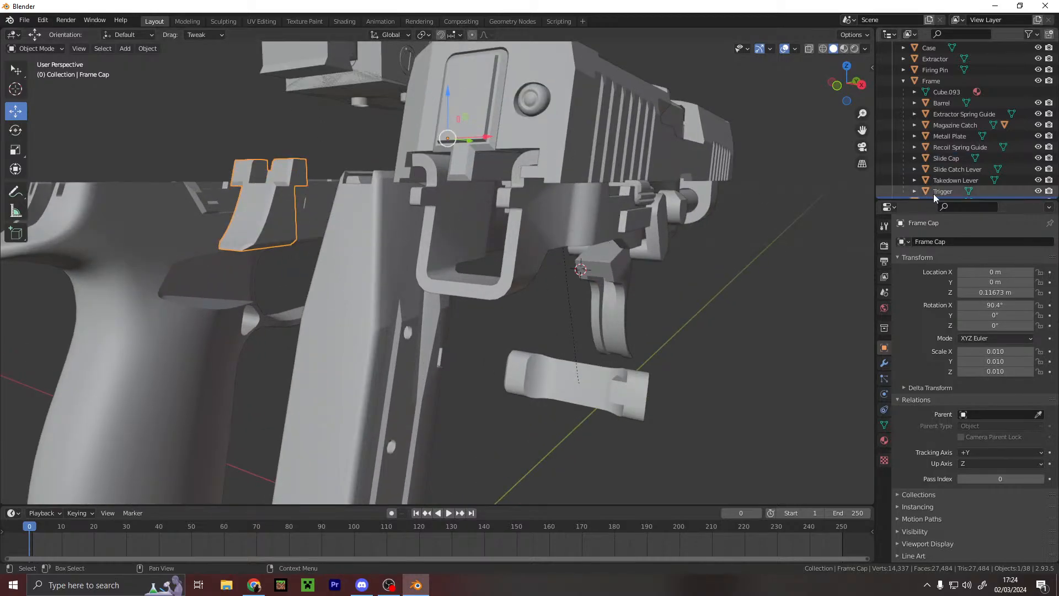
left_click(990, 415)
type("fra")
left_click(961, 431)
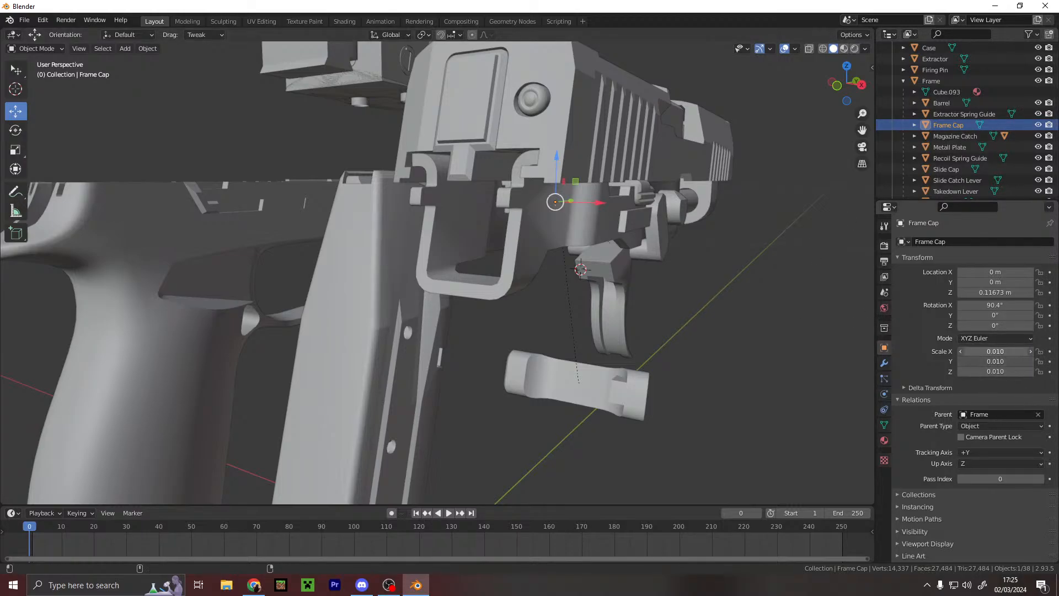
- Set the Frame Cap's scale to 1 on all axes and its X rotation to 0°
type("1")
key("Return")
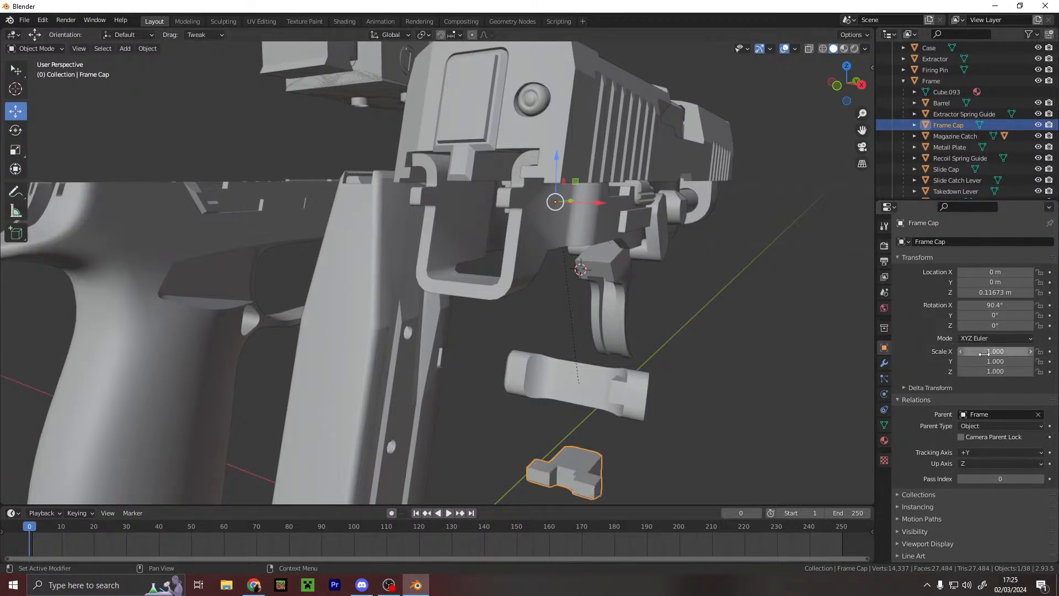
type("0")
key("Return")
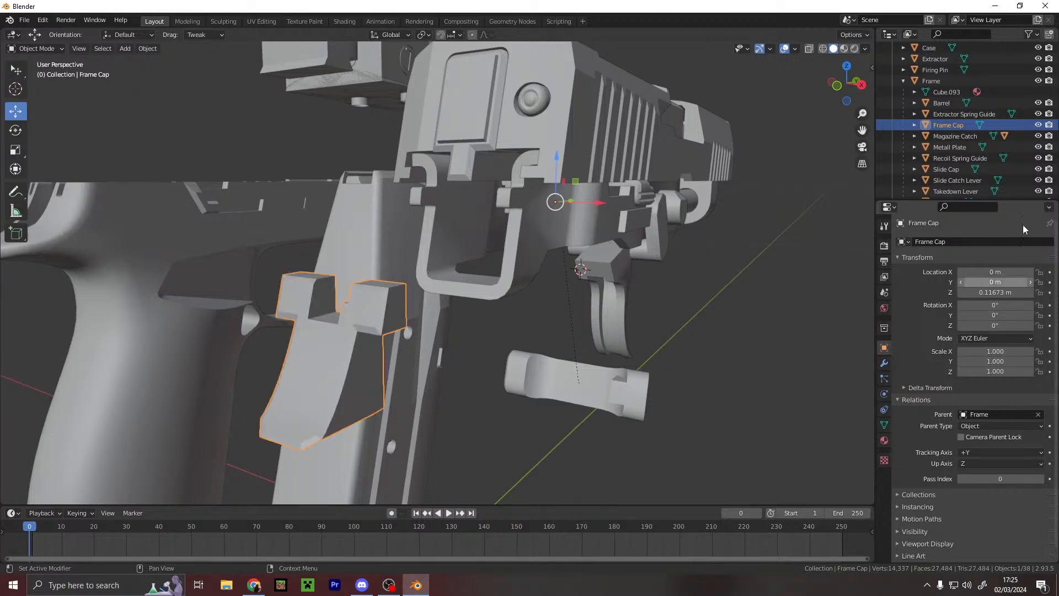
- Move the Frame Cap to the Frame's rear end, at about X 0.017 m, Y 1.56 m, Z -2.63 m, and switch to the Rotate tool
middle_click_drag(585, 201, 939, 405)
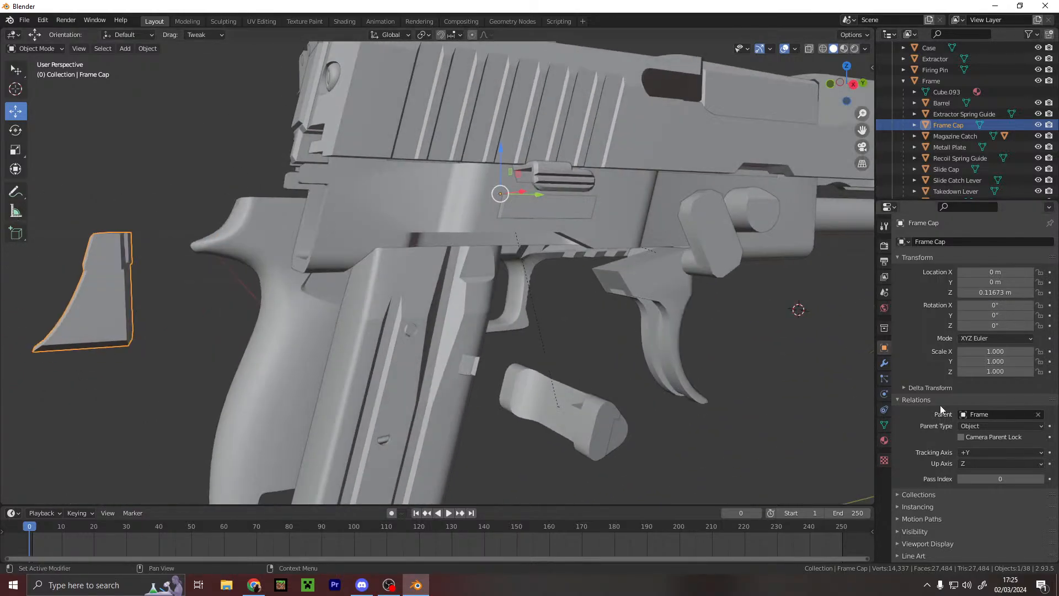
scroll(937, 407, "down", 1)
scroll(1013, 339, "up", 1)
left_click_drag(539, 195, 666, 198)
left_click_drag(627, 155, 620, 70)
middle_click_drag(434, 156, 623, 138)
left_click_drag(617, 105, 615, 109)
left_click_drag(573, 72, 571, 76)
middle_click_drag(612, 89, 370, 186)
left_click(15, 130)
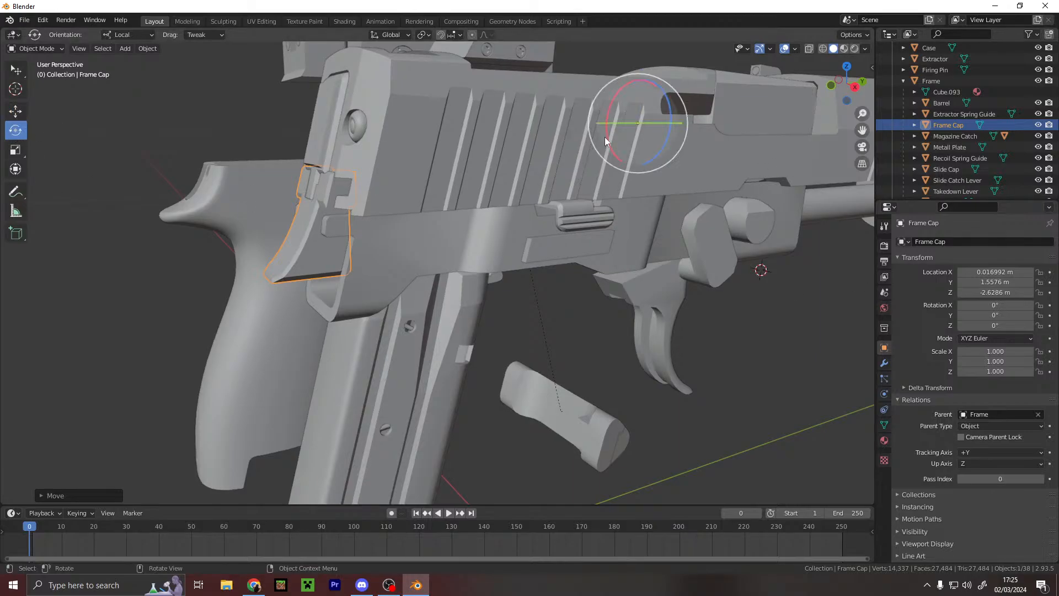
- Select the Laser, Grip Module and the Frame's child parts one by one to examine where each sits in the model
middle_click_drag(672, 141, 697, 256)
scroll(958, 128, "down", 4)
left_click(958, 158)
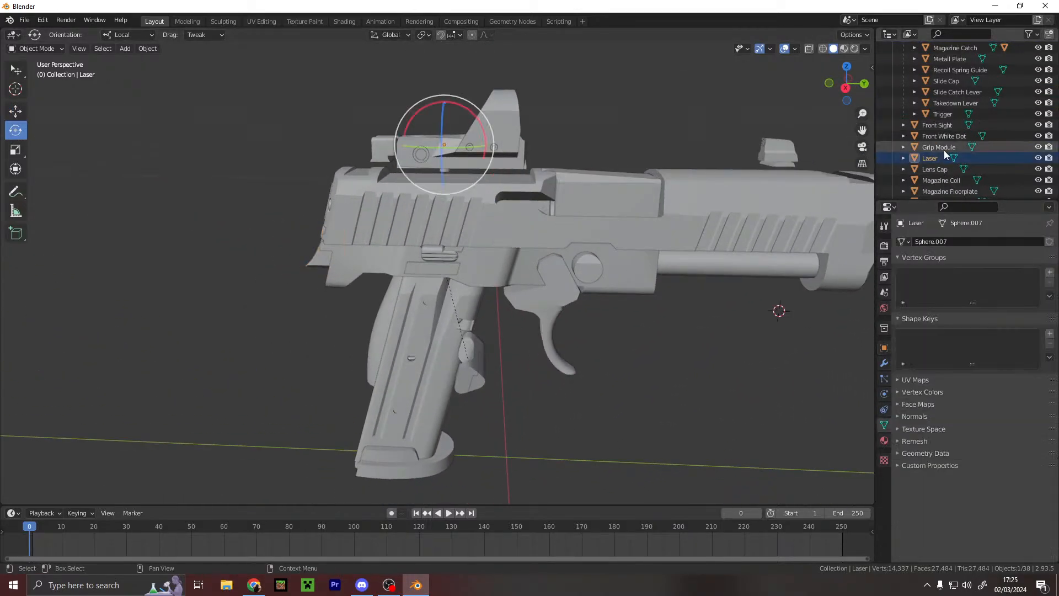
left_click(941, 148)
scroll(945, 146, "up", 3)
left_click(955, 113)
left_click(948, 125)
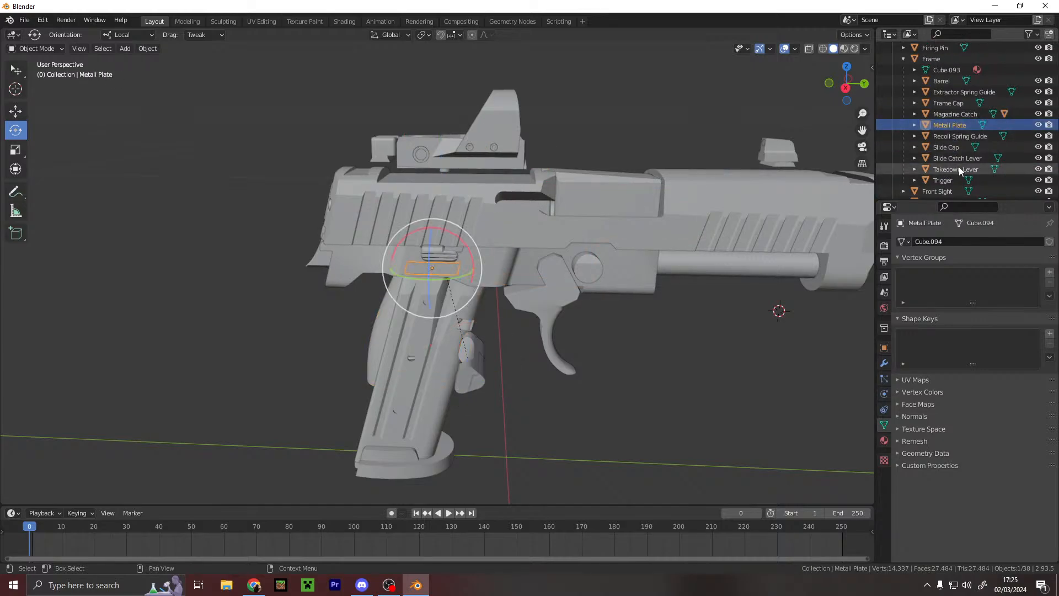
left_click(953, 179)
scroll(959, 141, "up", 2)
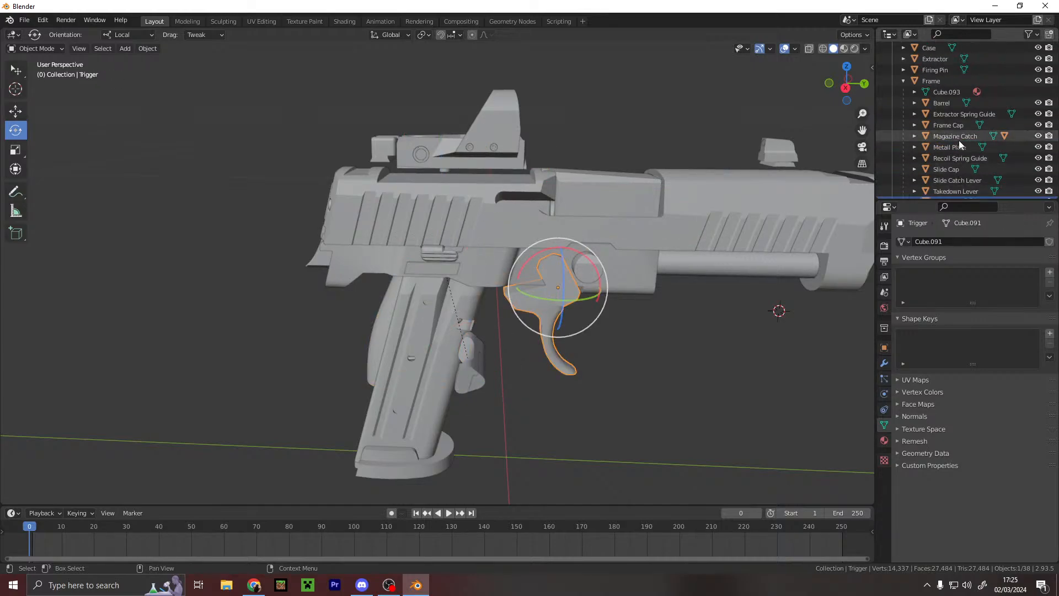
left_click(953, 107)
left_click(952, 114)
left_click(955, 125)
left_click(957, 136)
left_click(955, 146)
left_click(955, 136)
left_click(948, 125)
- Rotate the Slide Cap slightly about its local X axis, and select the Slide
middle_click_drag(519, 247, 548, 231)
scroll(577, 246, "up", 5)
scroll(561, 237, "down", 3)
left_click(411, 130)
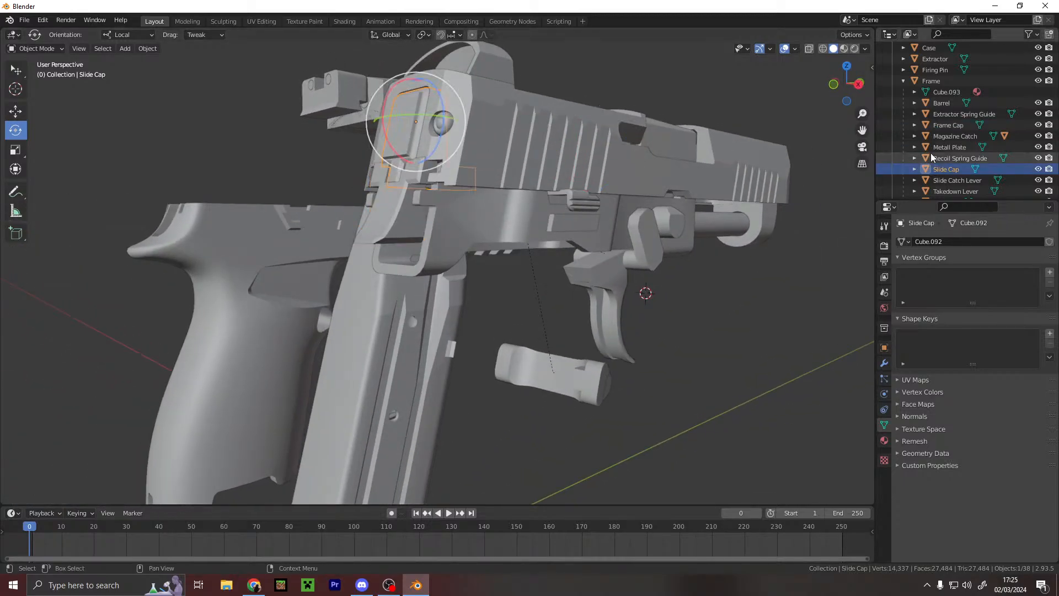
mouse_move(378, 114)
left_mouse_down()
mouse_move(391, 134)
mouse_move(394, 102)
left_mouse_up()
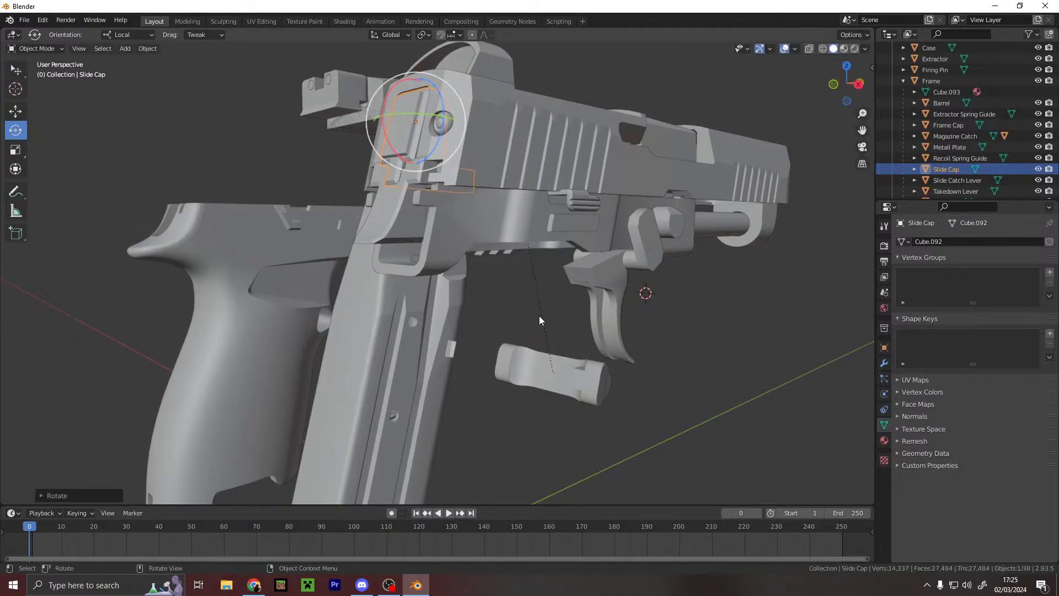
left_click(536, 318)
left_click(487, 141)
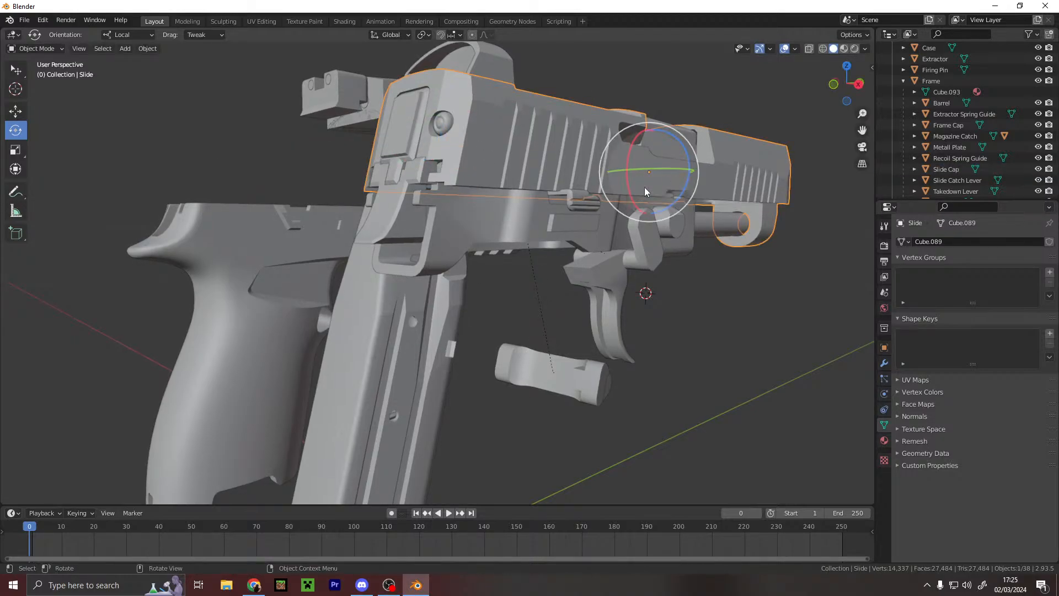
- Switch to the Move tool and try shifting the Slide rearward along the Y axis
key("w")
left_click(15, 111)
left_click_drag(673, 181, 539, 188)
middle_click_drag(636, 260, 685, 270)
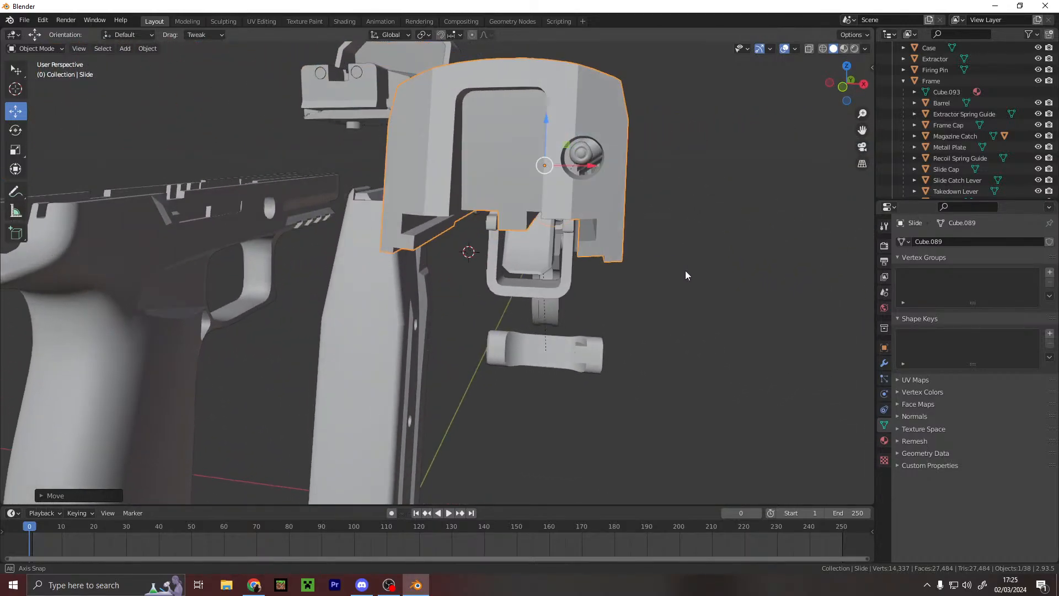
- Try to reposition the Extractor Spring Guide inside the round hole at the Slide's rear end
left_click(583, 153)
middle_click_drag(665, 176, 544, 214)
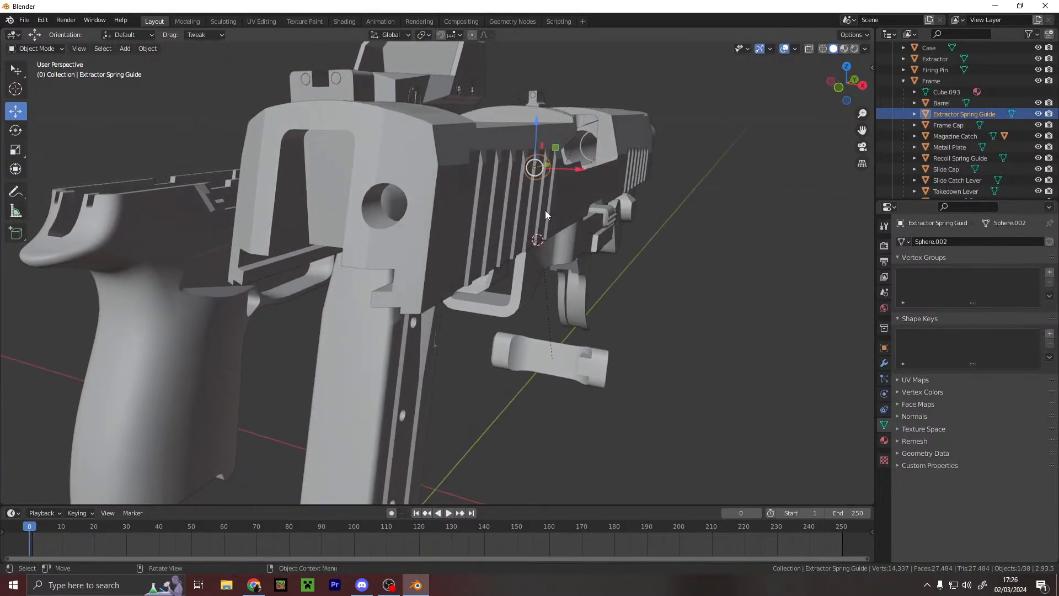
left_click_drag(554, 169, 547, 163)
mouse_move(421, 216)
left_mouse_down()
mouse_move(434, 233)
mouse_move(422, 234)
left_mouse_up()
middle_click_drag(501, 284, 515, 271)
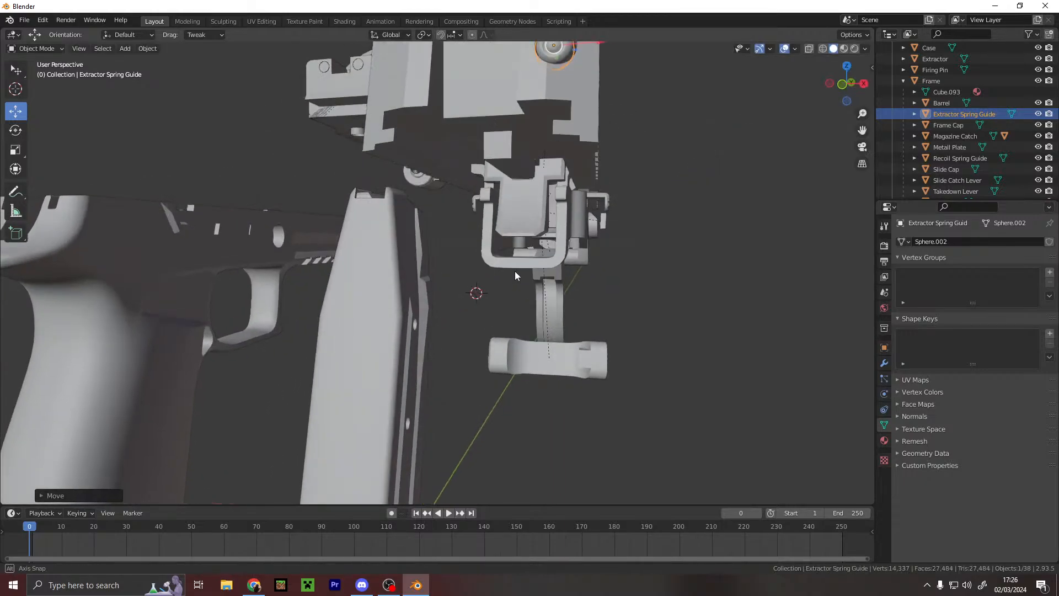
middle_click_drag(524, 157, 441, 249)
scroll(423, 248, "down", 2)
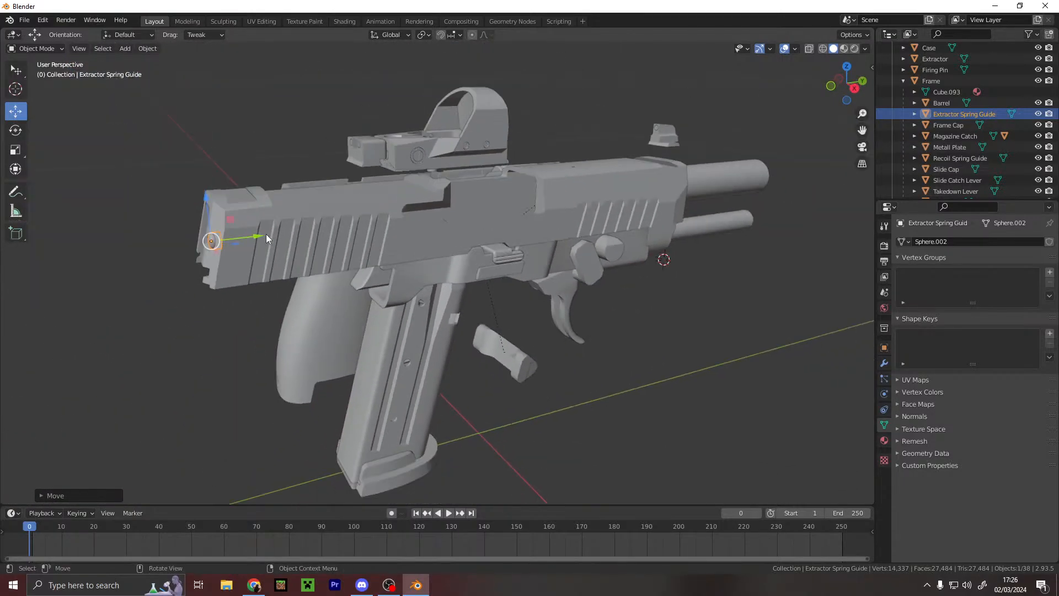
- Try moving the Slide forward along the Y axis and raising it above the Frame to expose the Slide Cap
left_click(420, 236)
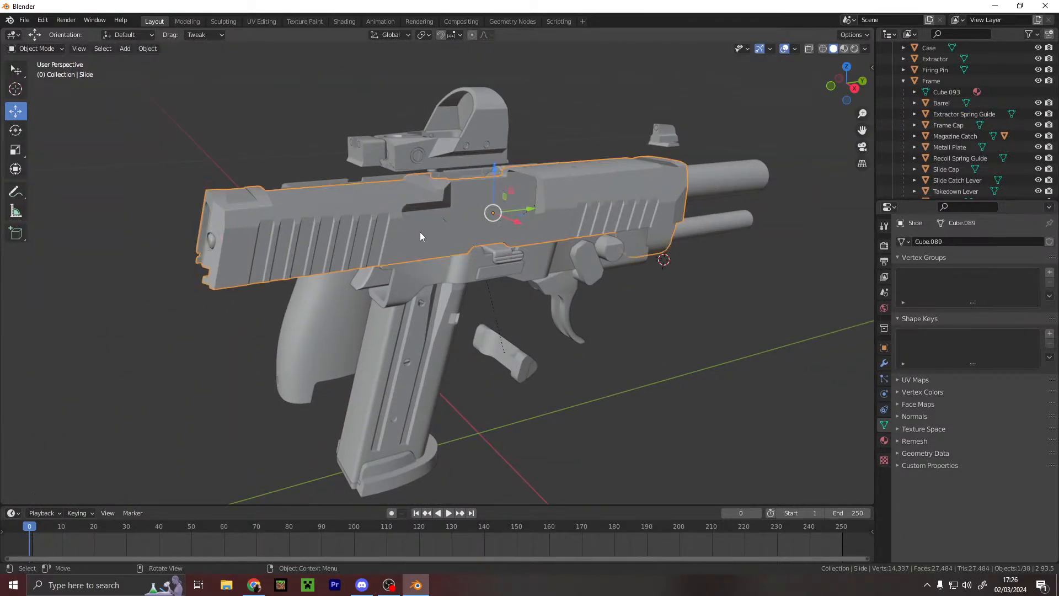
key("g")
key("y")
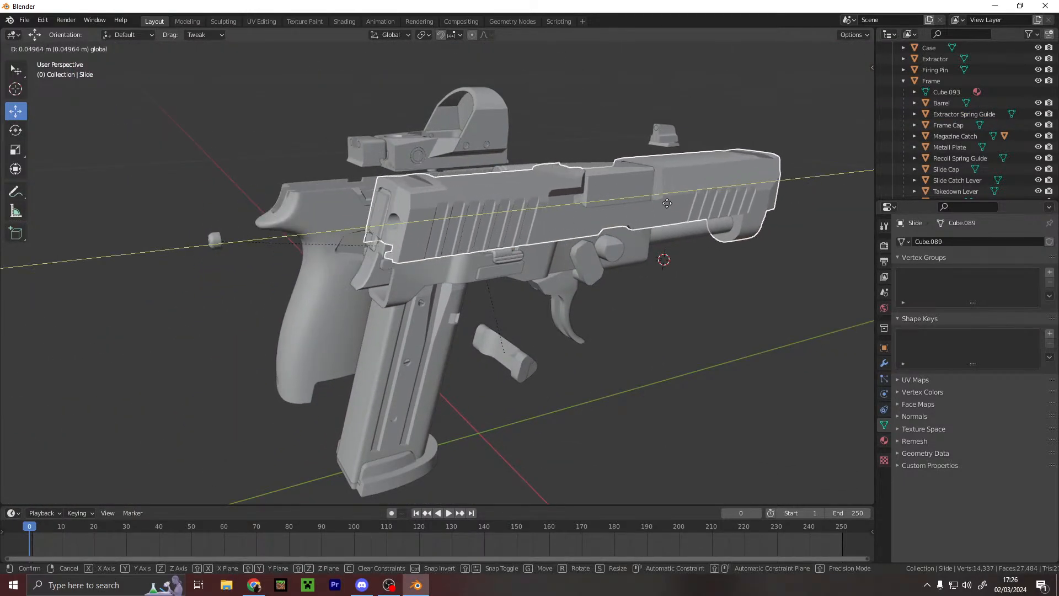
middle_click_drag(577, 157, 431, 141)
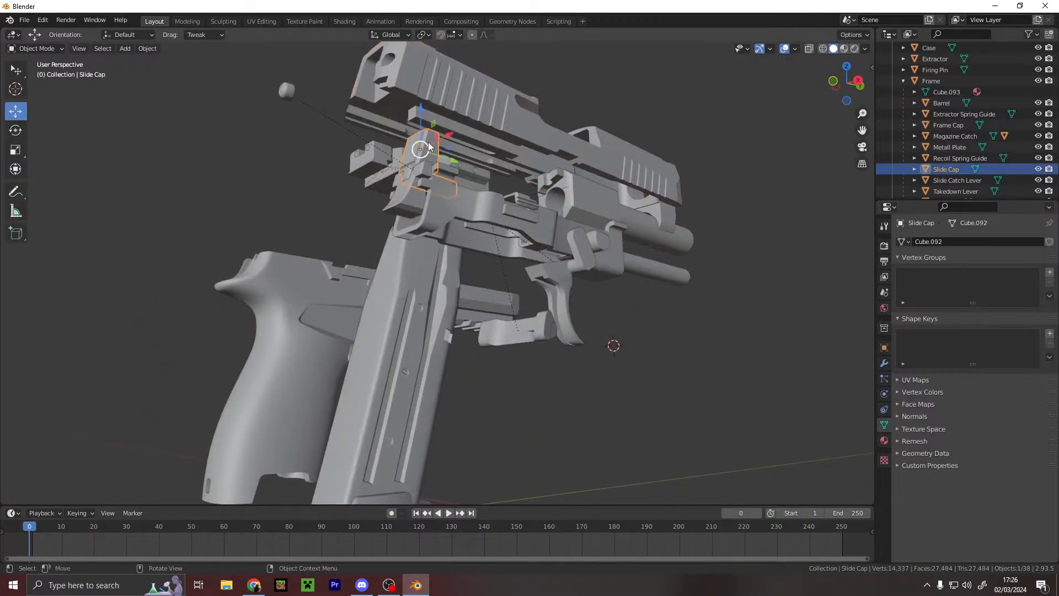
middle_click_drag(421, 202, 473, 166)
scroll(487, 261, "up", 2)
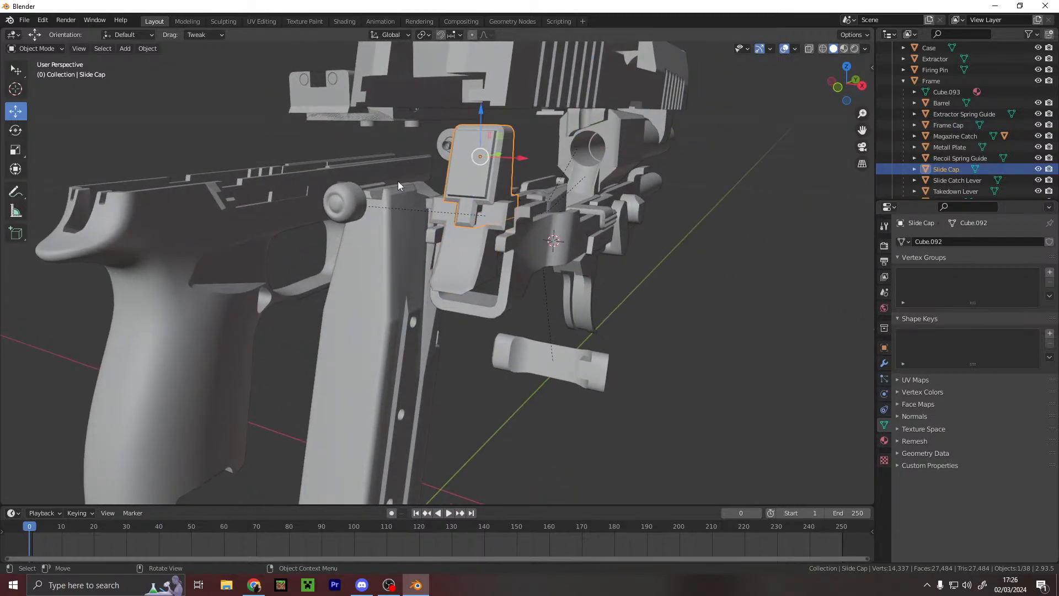
- Undo the recent moves of the Slide and the Extractor Spring Guide
left_click(686, 278)
key("ctrl+z")
key("ctrl+z")
key("ctrl+shift+z")
key("ctrl+z")
key("ctrl+z")
key("ctrl+z")
key("ctrl+z")
key("ctrl+z")
key("ctrl+z")
key("ctrl+z")
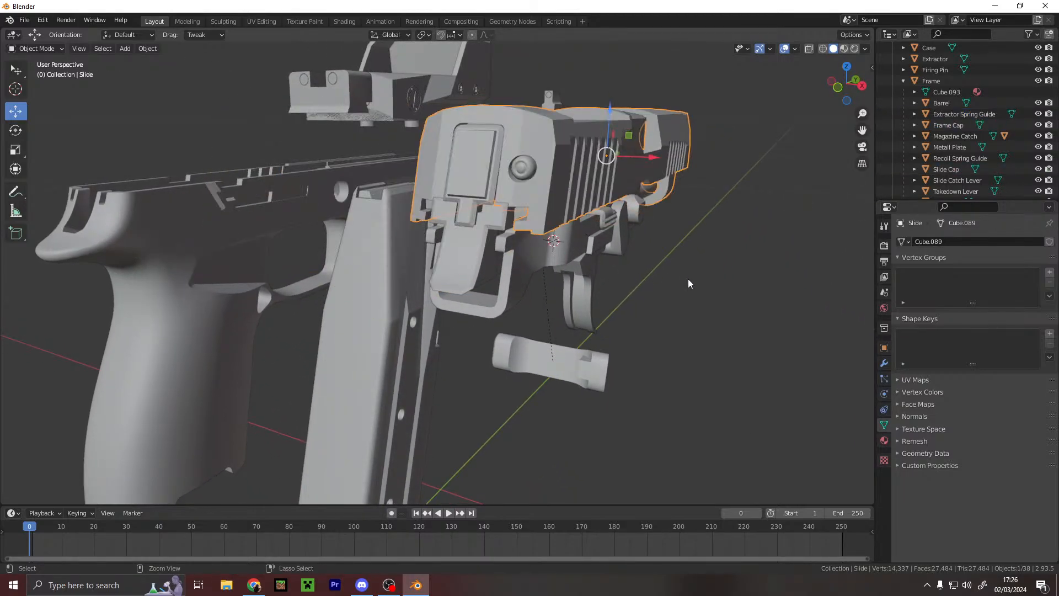
- Move the Slide about 0.041 m along the negative X axis, off the Frame and towards the sights
left_click(749, 298)
middle_click_drag(750, 297, 303, 270)
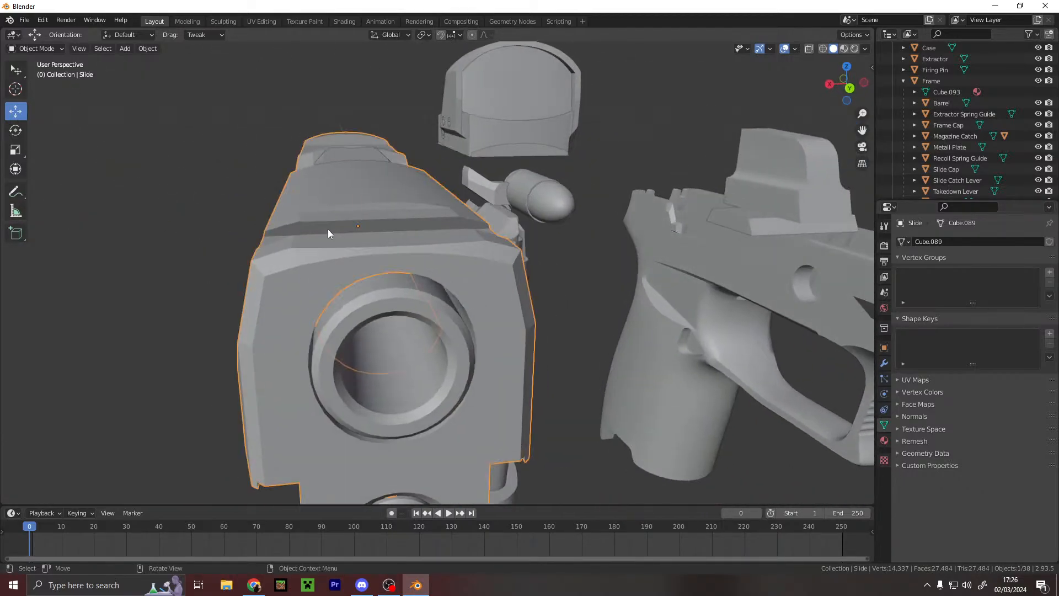
left_click(568, 261)
key("ctrl+z")
left_click_drag(319, 228, 522, 239)
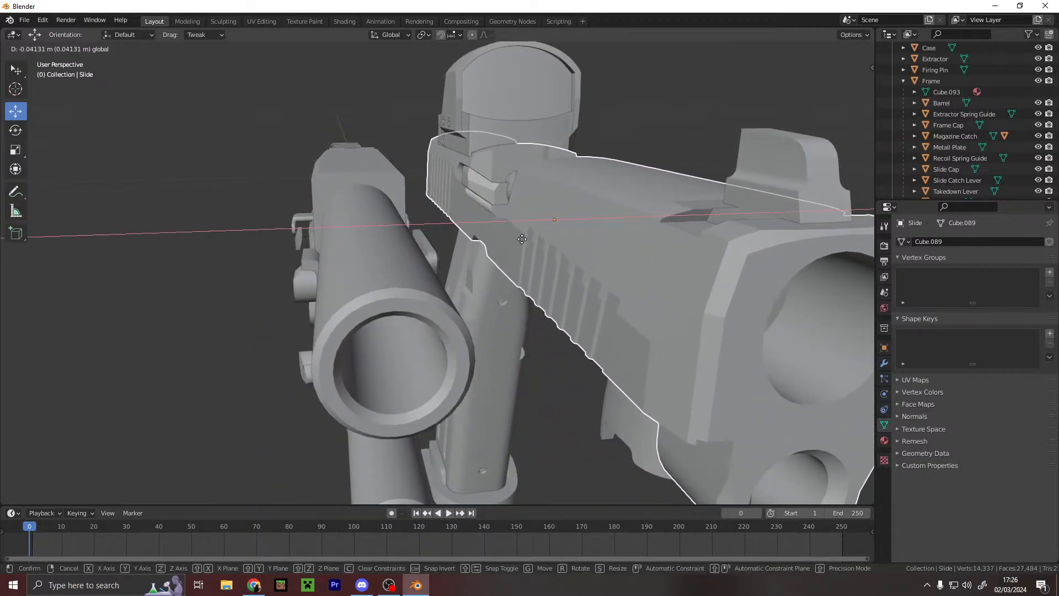
middle_click_drag(527, 249, 655, 289)
- Fine-tune the Slide's position so that it sits directly under the reflex sight and the front sight
left_click_drag(624, 176, 621, 171)
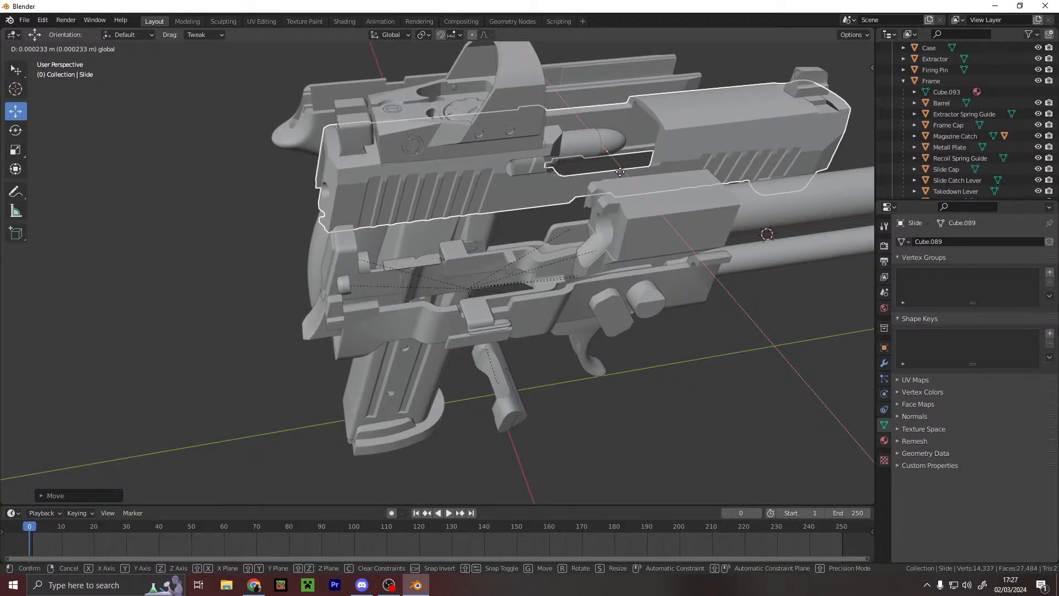
left_click_drag(621, 172, 621, 172)
middle_click_drag(621, 173, 481, 146)
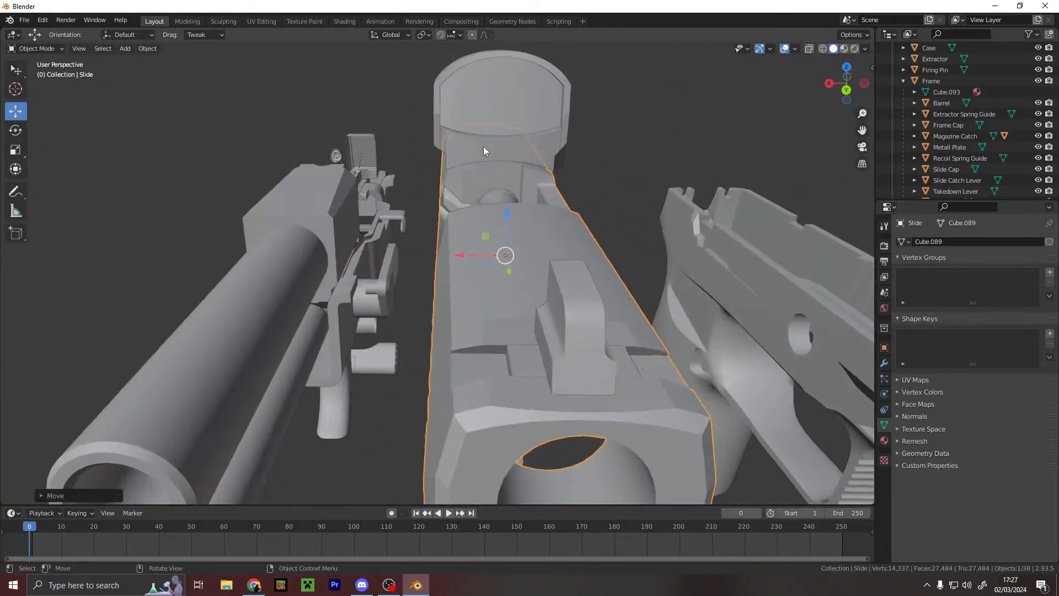
mouse_move(508, 271)
left_mouse_down()
mouse_move(513, 280)
mouse_move(510, 271)
left_mouse_up()
middle_click_drag(509, 271, 732, 360)
scroll(340, 314, "up", 5)
middle_click_drag(340, 315, 601, 230)
middle_click_drag(516, 129, 331, 221)
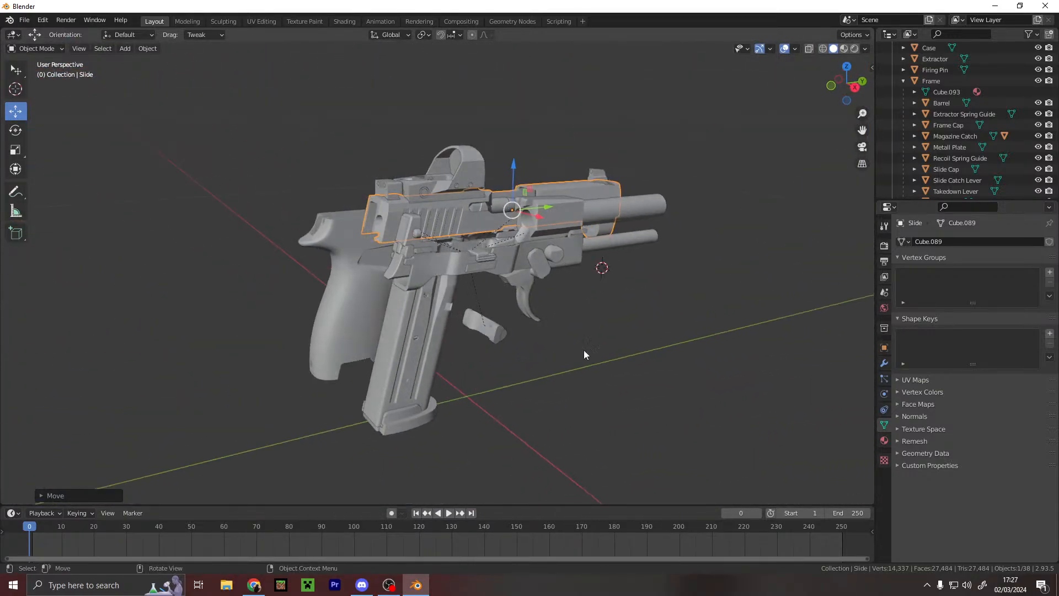
- Select the Frame and set its parent object to the Grip Module
left_click(931, 81)
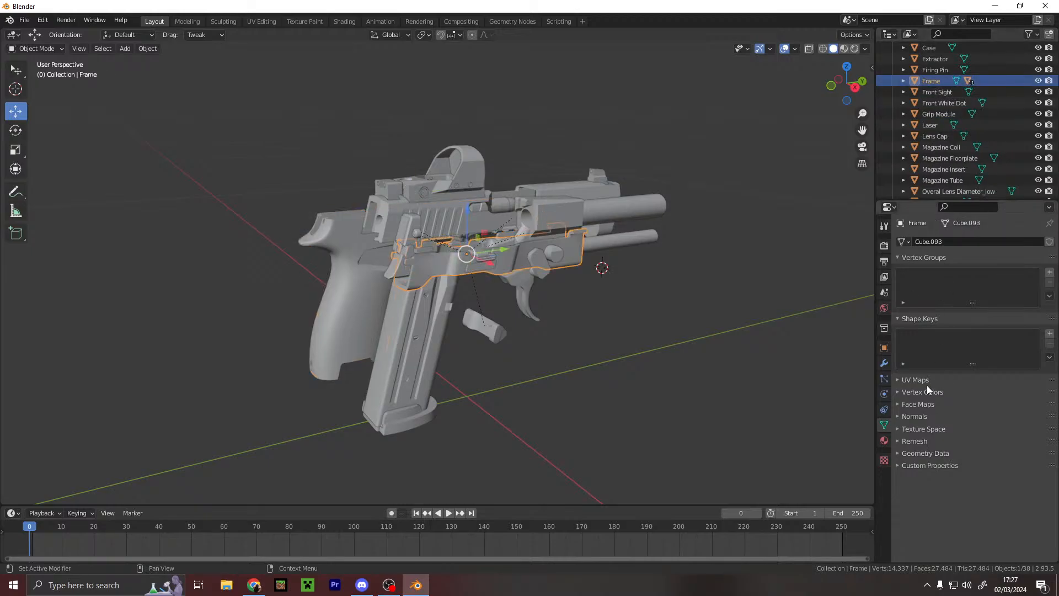
left_click(885, 347)
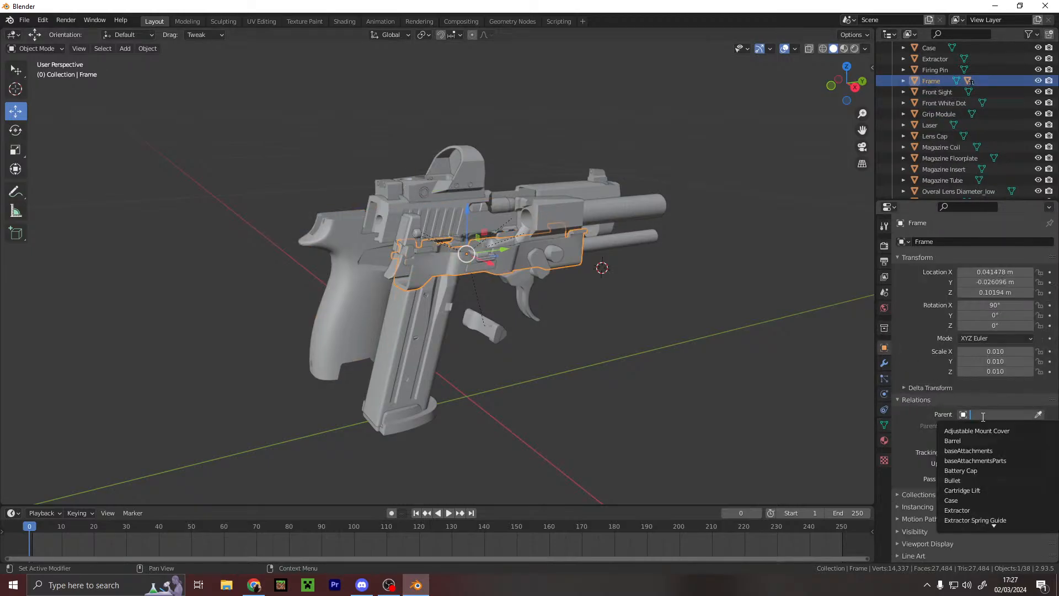
left_click(969, 429)
- Set the Frame's scale to 1 on all axes and its X rotation to 0°
middle_click_drag(599, 251, 389, 280)
scroll(395, 279, "up", 5)
middle_click_drag(535, 264, 788, 275)
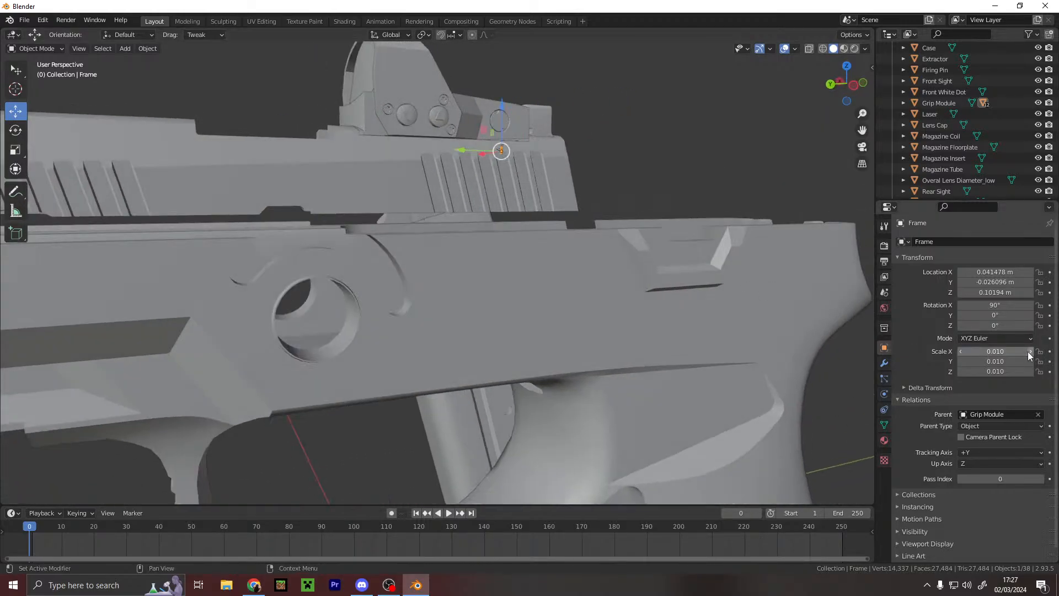
key("Return")
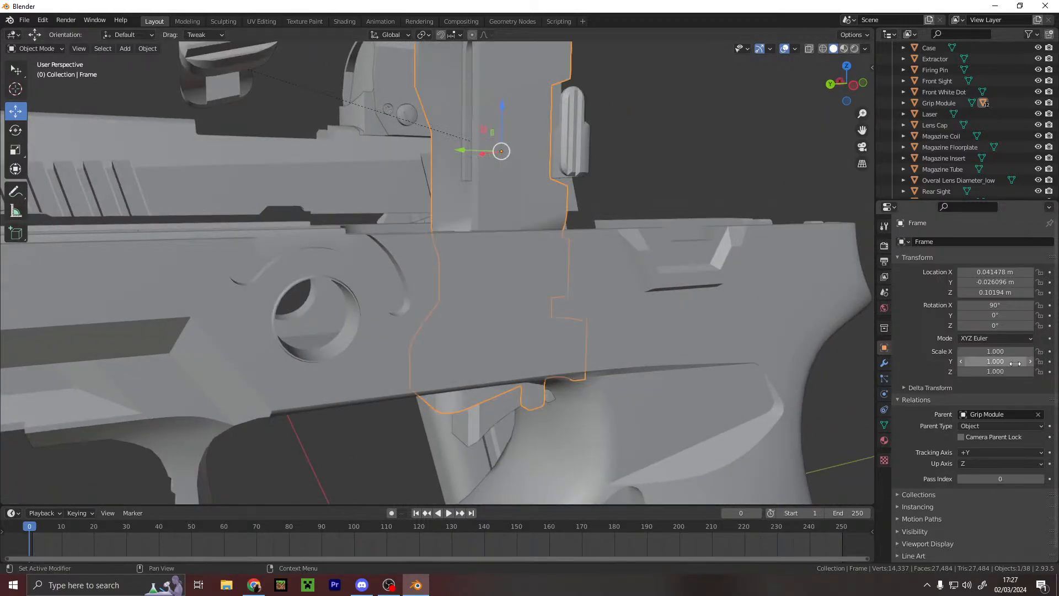
key("Return")
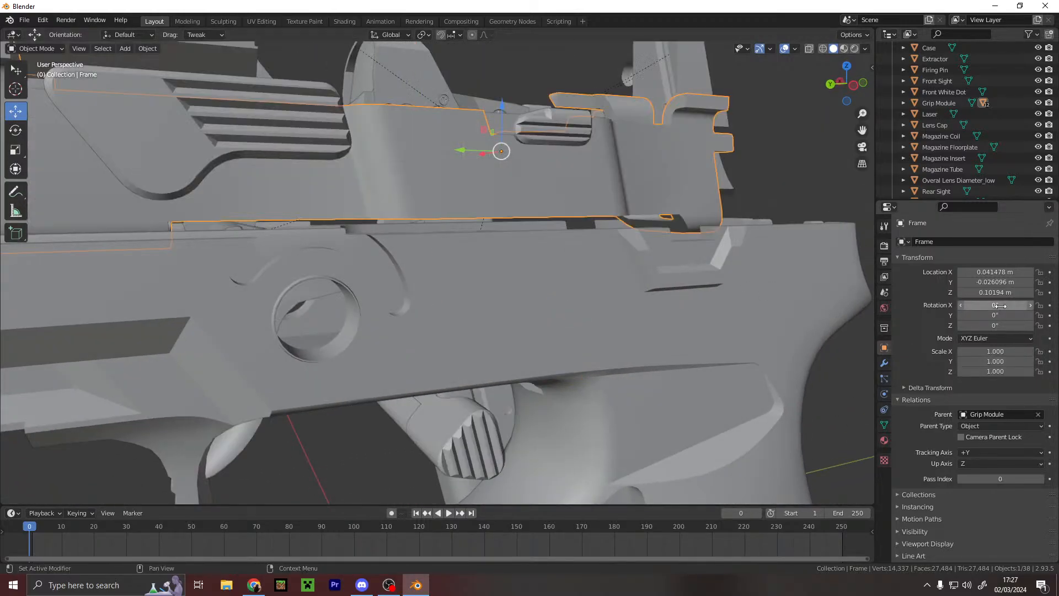
- Move the Frame down and back into the Grip Module, to about Y -1.59 m and Z 2.62 m
scroll(562, 282, "down", 4)
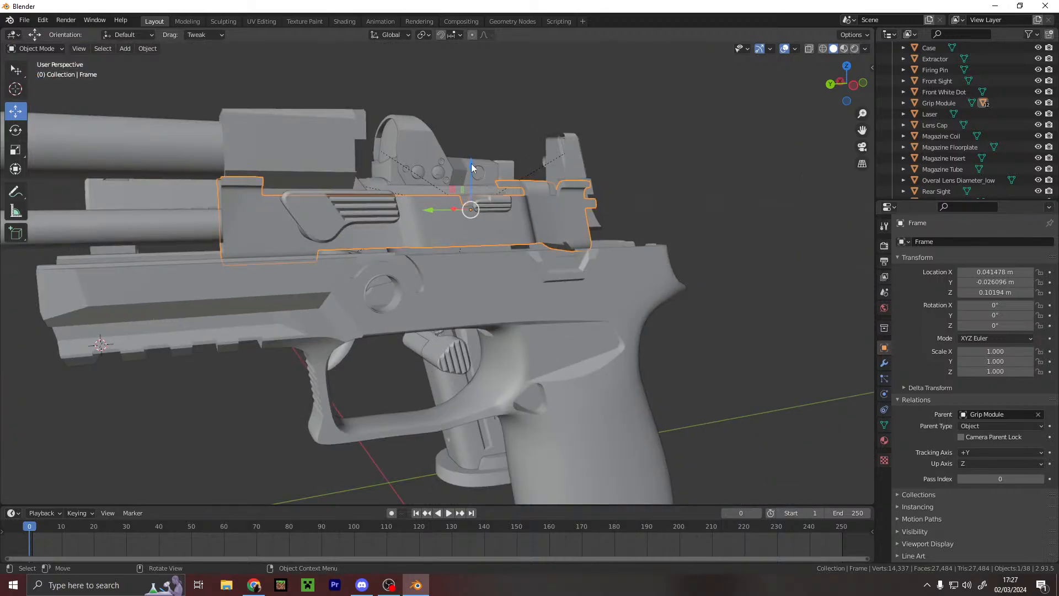
left_click_drag(470, 168, 472, 241)
left_click_drag(433, 289, 504, 281)
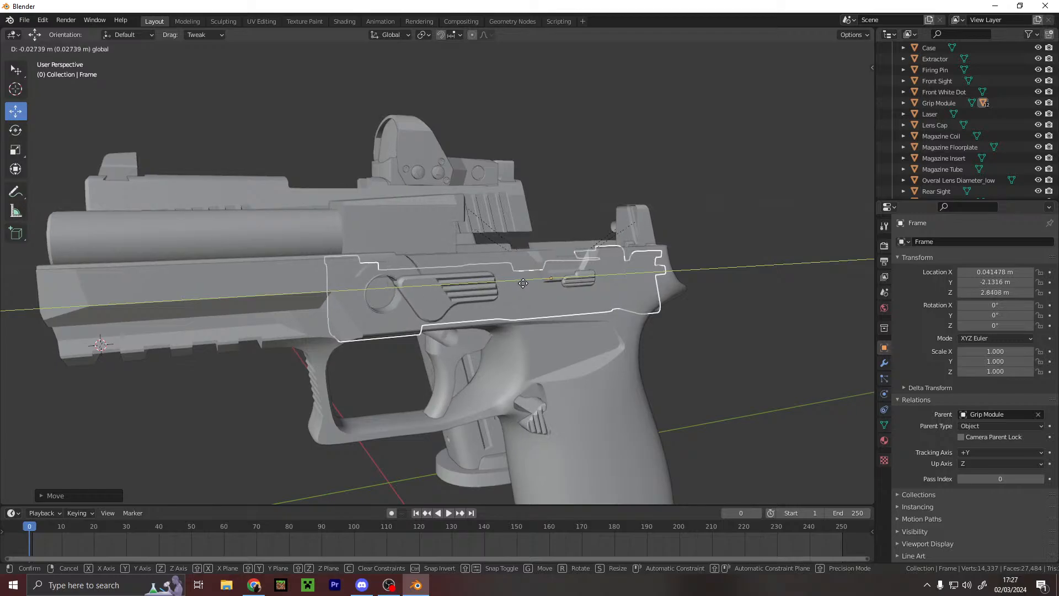
middle_click_drag(518, 283, 477, 269)
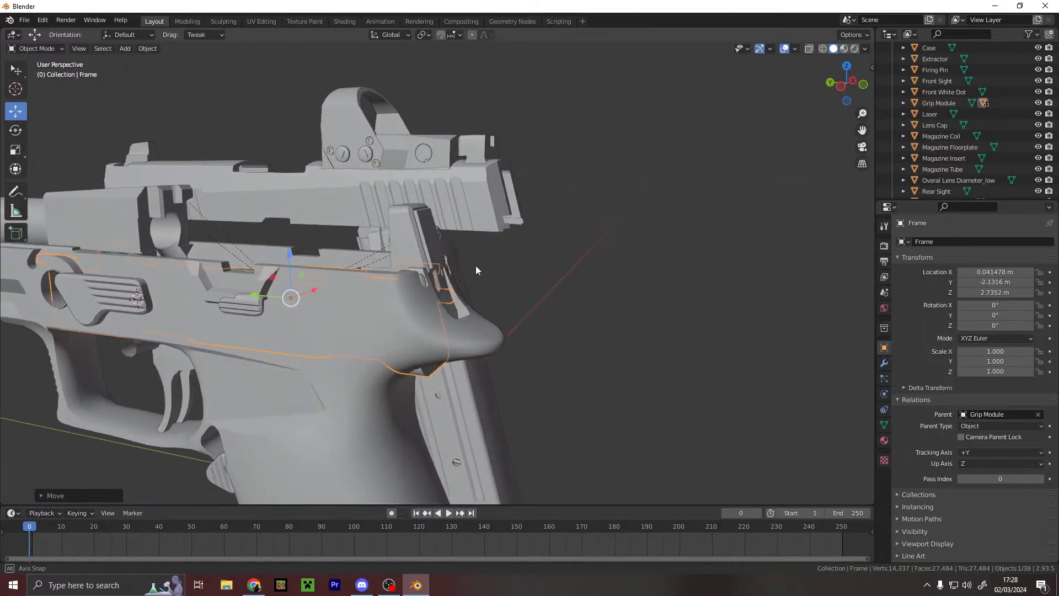
left_click_drag(253, 297, 265, 298)
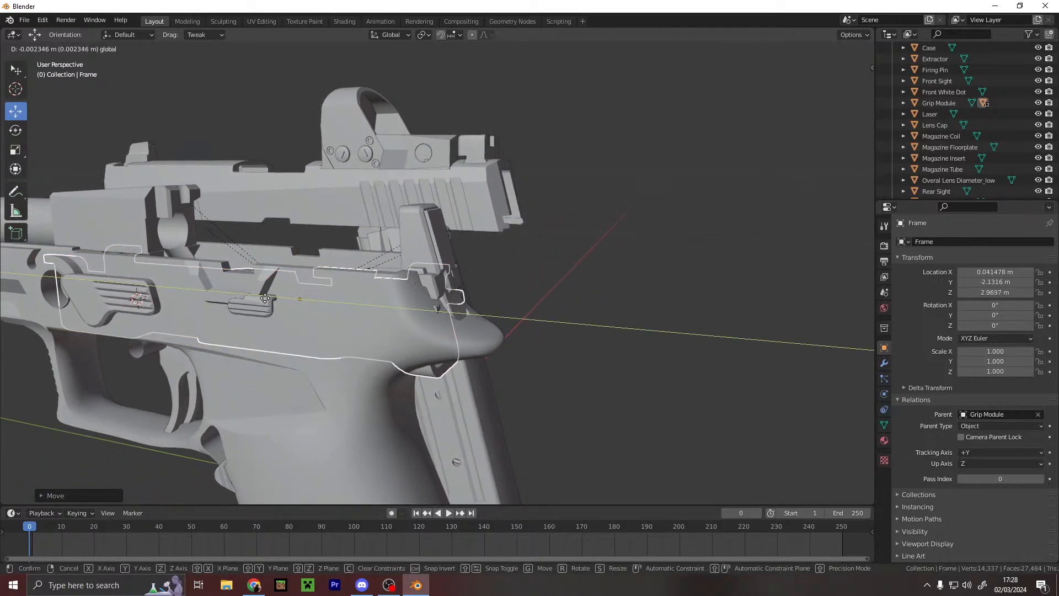
left_click_drag(295, 254, 282, 225)
left_click_drag(259, 275, 243, 268)
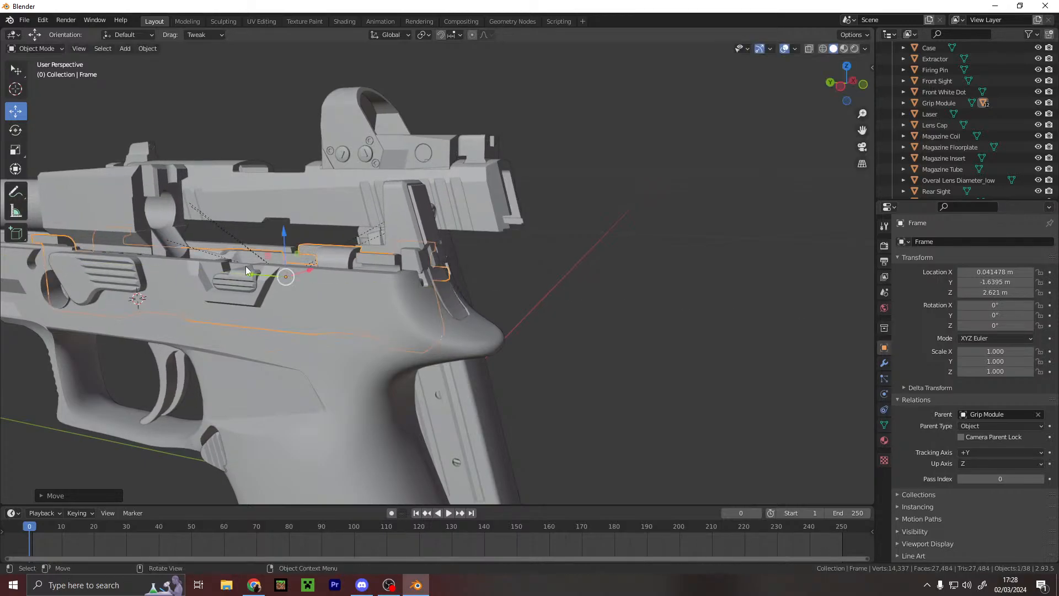
left_click_drag(280, 236, 281, 230)
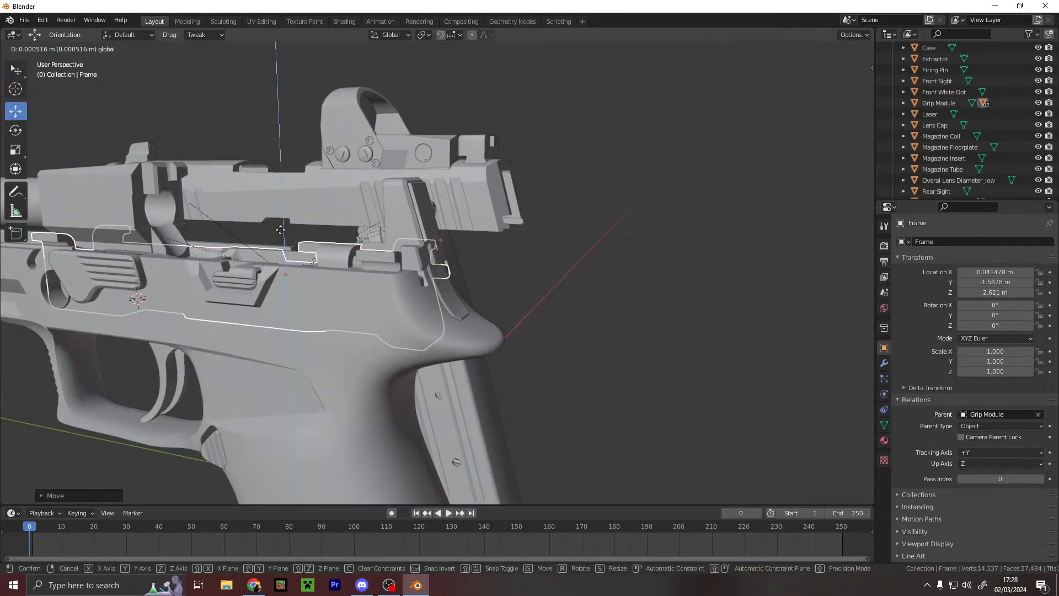
- Move the Magazine Catch into its opening in the grip, at about X -0.019 m, Y -3.75 m, Z -1.10 m
middle_click_drag(232, 255, 287, 235)
left_click(507, 304)
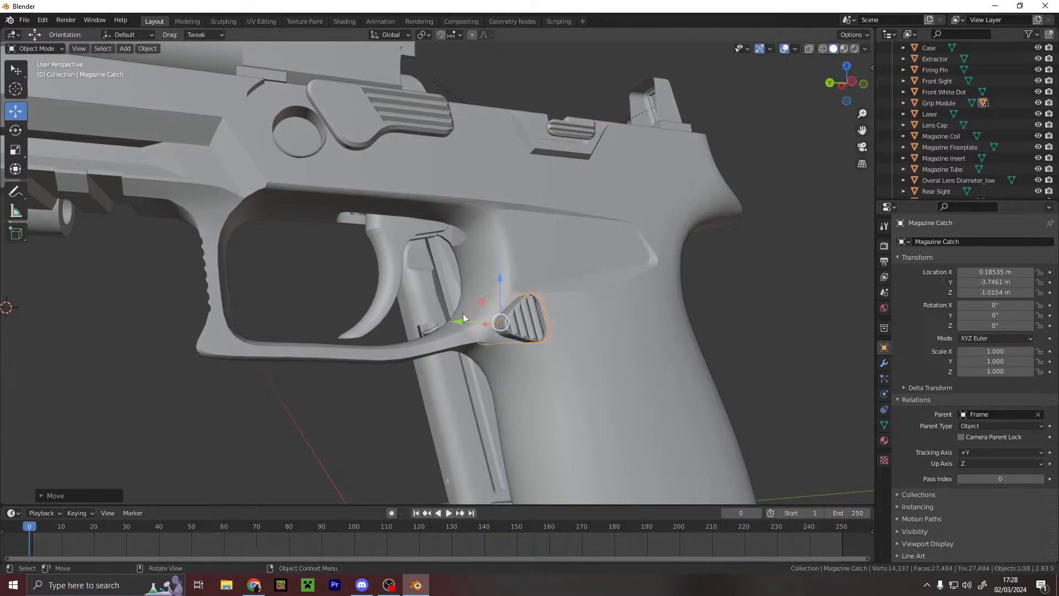
left_click_drag(453, 317, 448, 317)
middle_click_drag(501, 304, 499, 358)
scroll(673, 357, "up", 5)
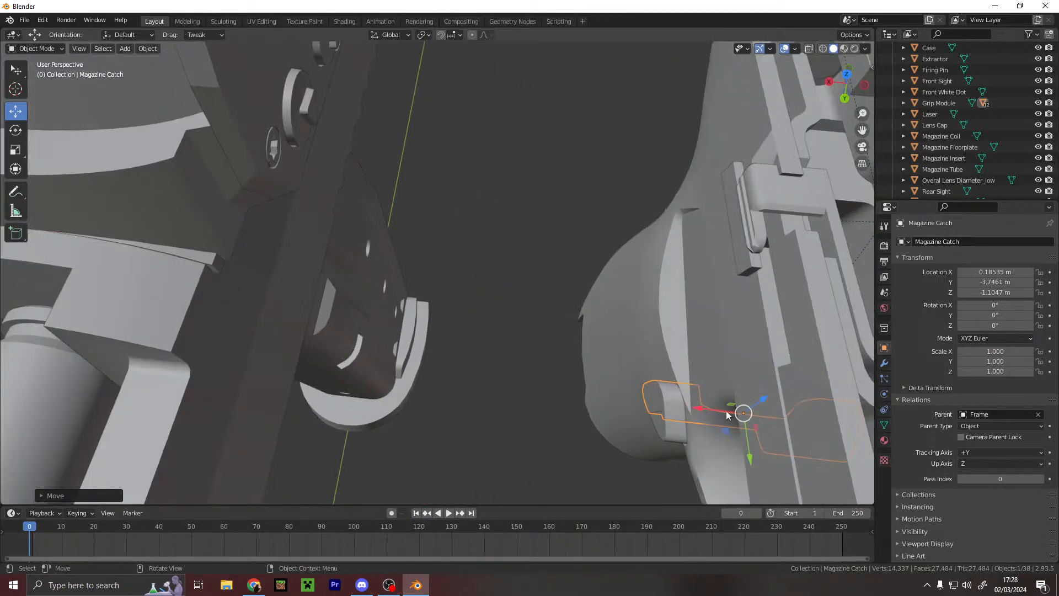
left_click_drag(702, 408, 711, 410)
middle_click_drag(707, 409, 654, 302)
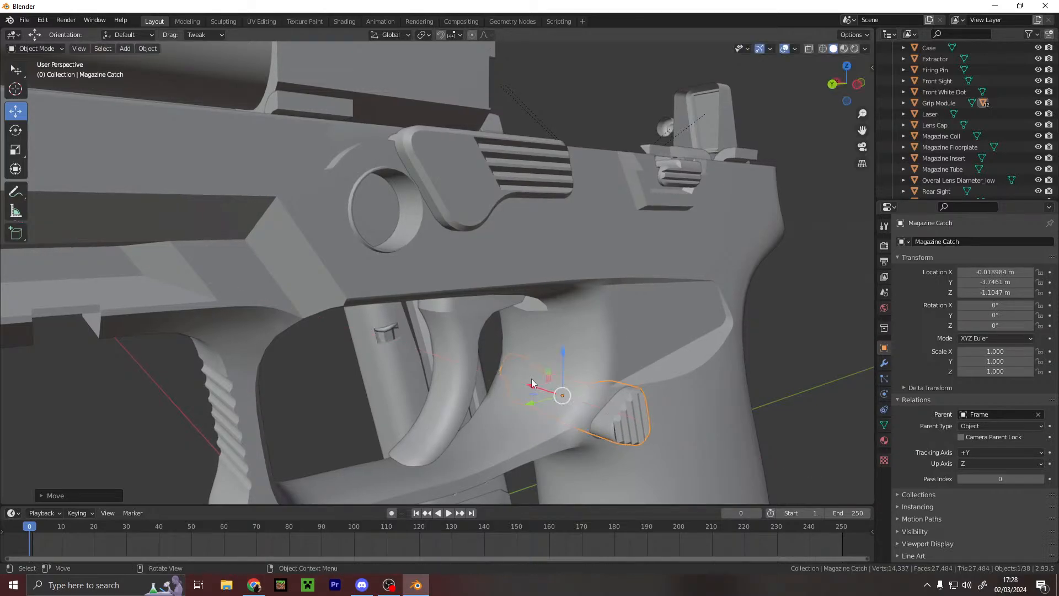
scroll(532, 378, "down", 1)
- Reposition the Trigger lengthwise to fit its opening above the Grip Module's trigger guard
middle_click_drag(557, 306, 531, 302)
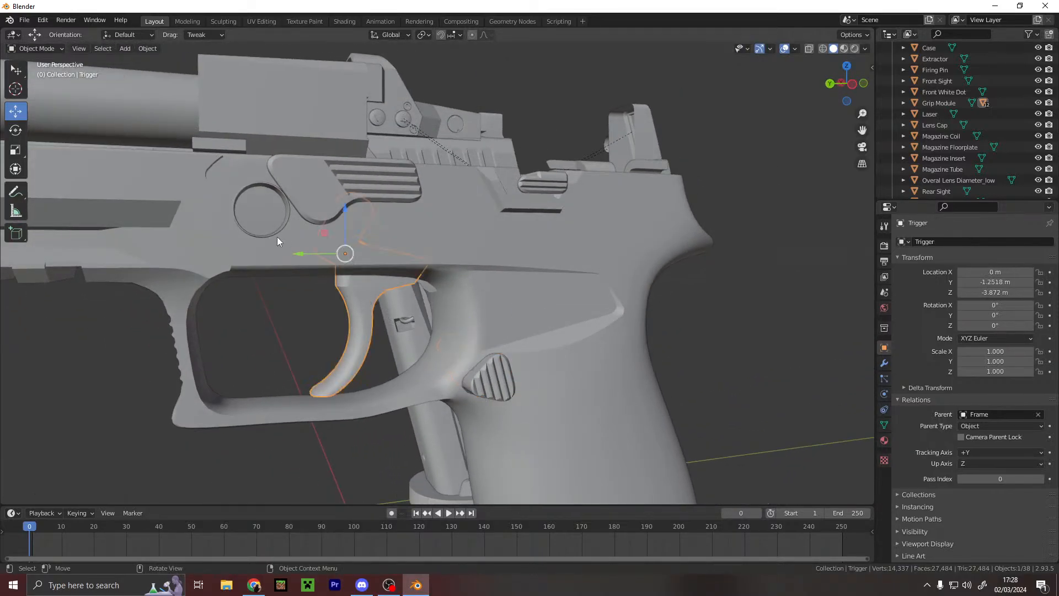
left_click_drag(299, 257, 331, 253)
middle_click_drag(331, 253, 377, 210)
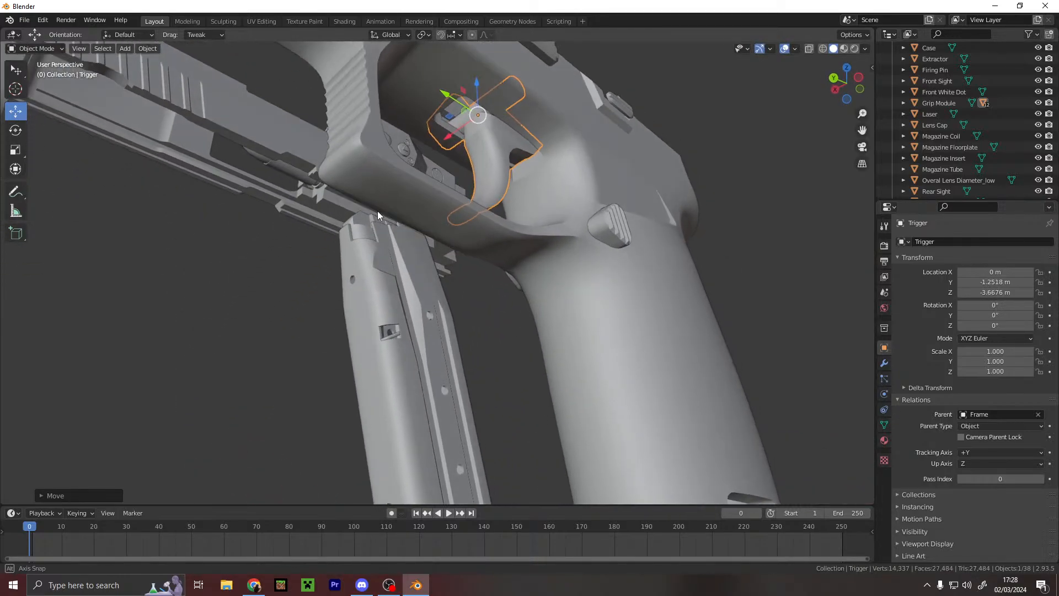
left_click_drag(456, 100, 420, 95)
middle_click_drag(459, 101, 436, 170)
- Move the Takedown Lever to fit the round hole in the Grip Module, at about Y -0.58 m and Z -5.55 m
left_click(427, 253)
scroll(419, 259, "up", 6)
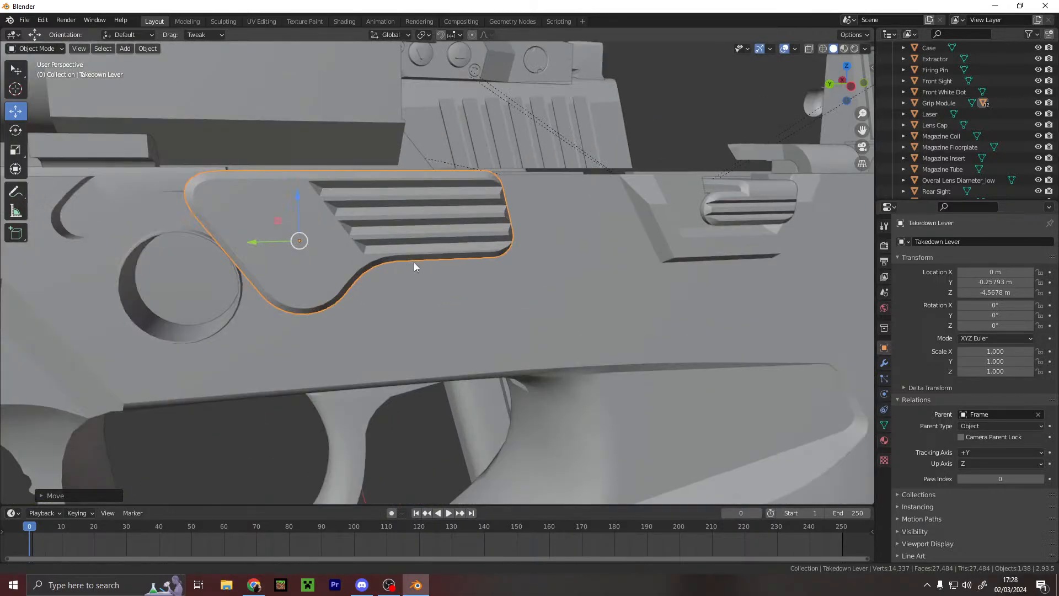
left_click_drag(424, 179, 346, 177)
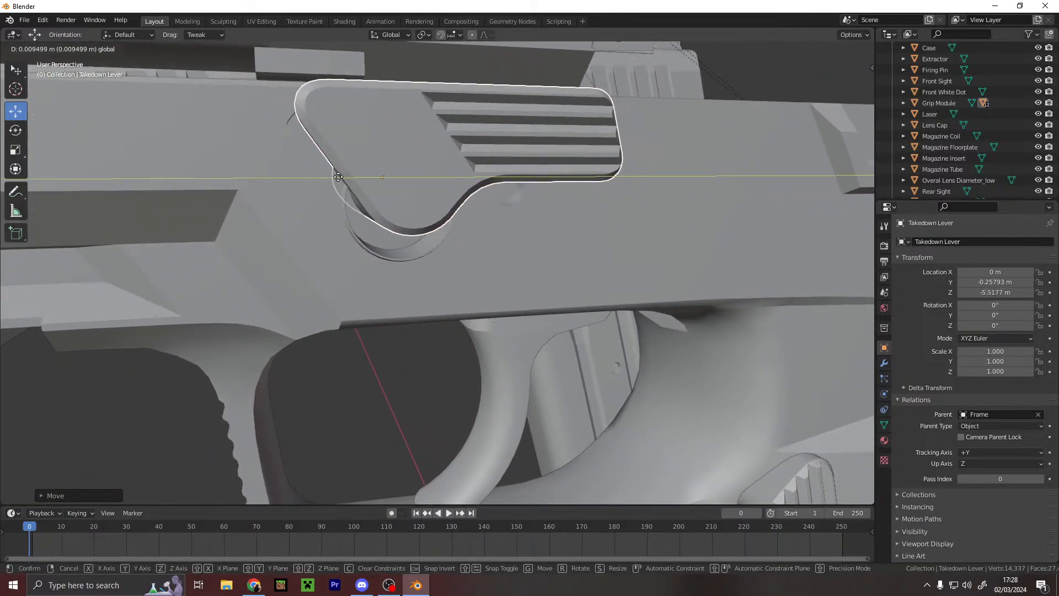
left_click_drag(381, 134, 379, 164)
middle_click_drag(378, 163, 492, 131)
left_click_drag(554, 143, 534, 138)
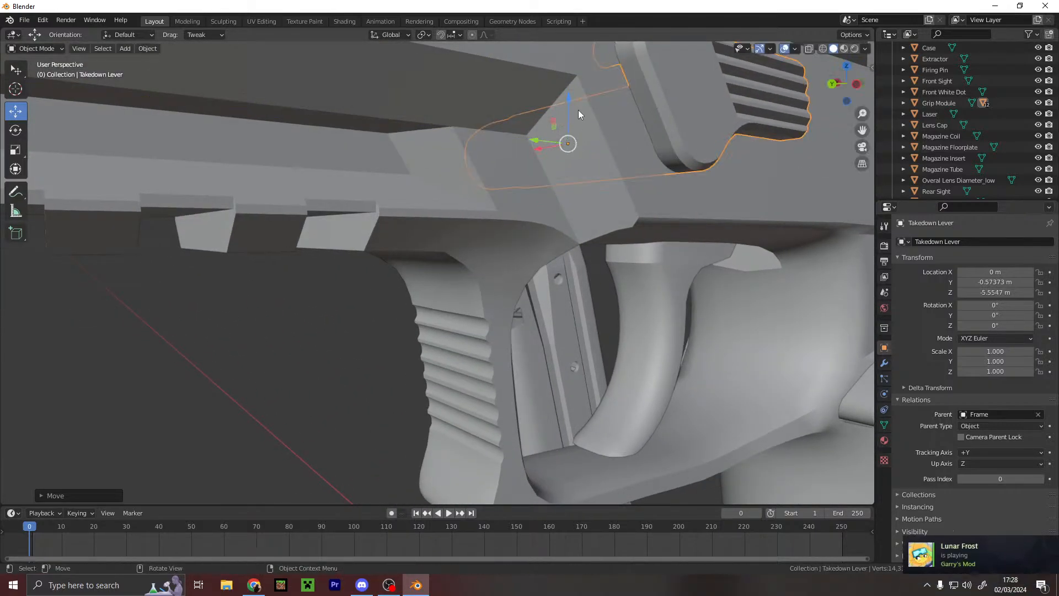
left_click_drag(567, 105, 552, 103)
- Move the Metall Plate into its slanted recess in the side of the Grip Module, at about X 1.25 m, Y -0.24 m, Z -1.06 m
scroll(611, 115, "down", 4)
middle_click_drag(613, 115, 337, 160)
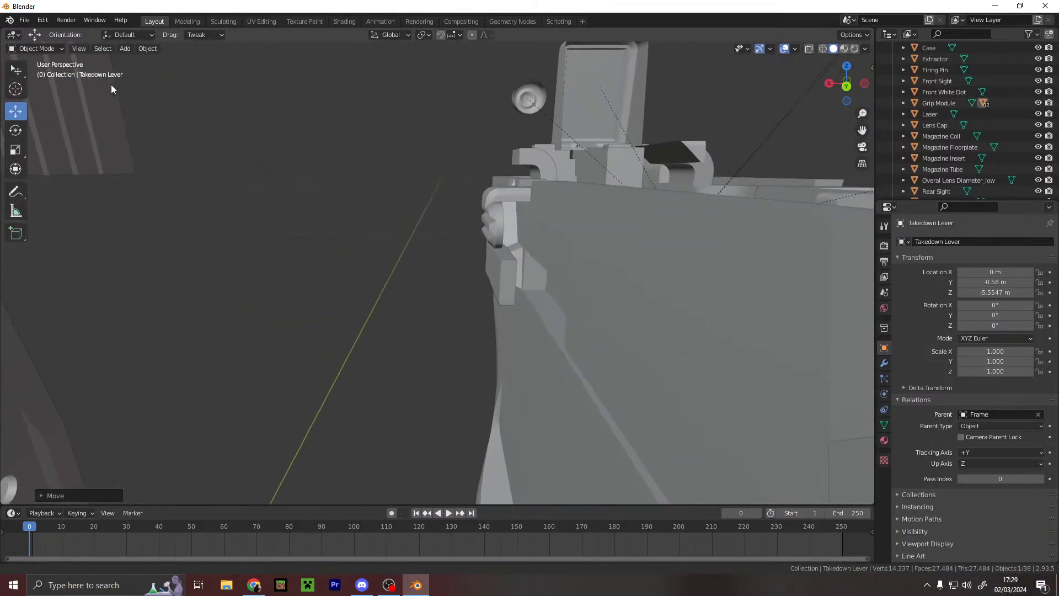
middle_click_drag(466, 275, 598, 307)
left_click_drag(100, 307, 237, 285)
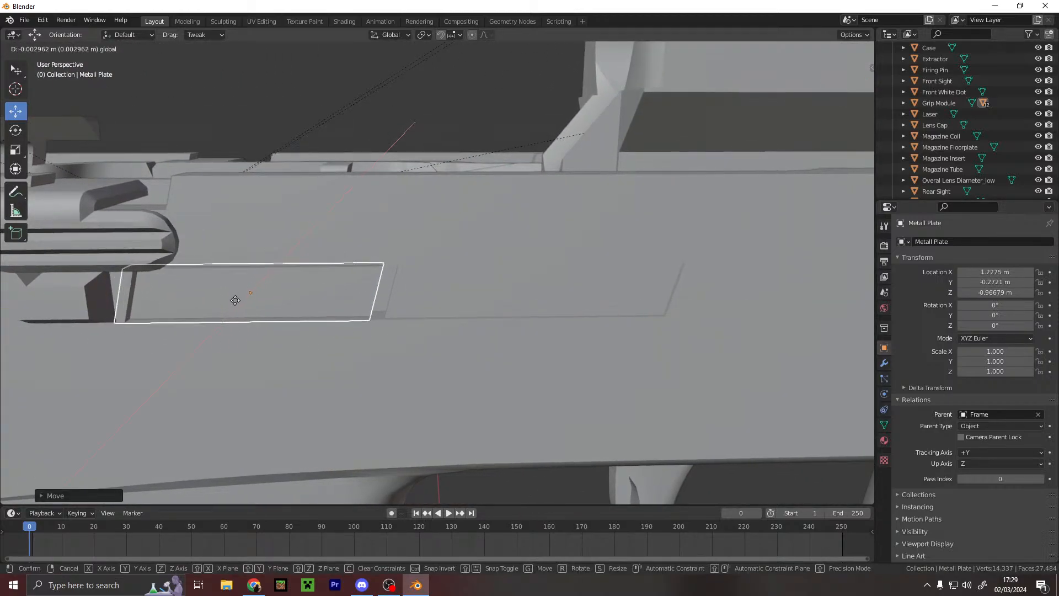
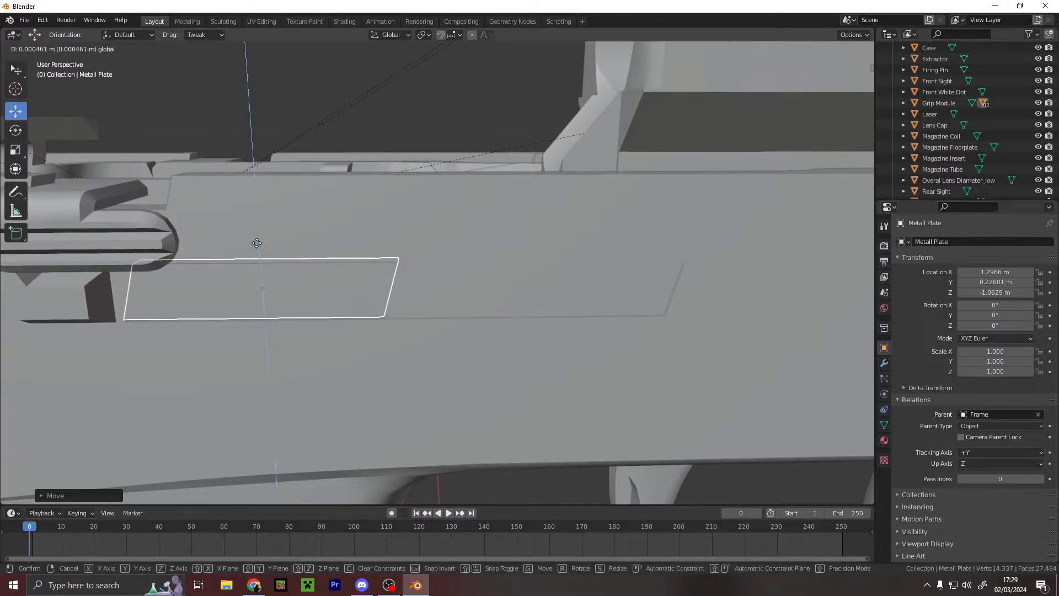
middle_click_drag(307, 265, 346, 306)
left_click(346, 306)
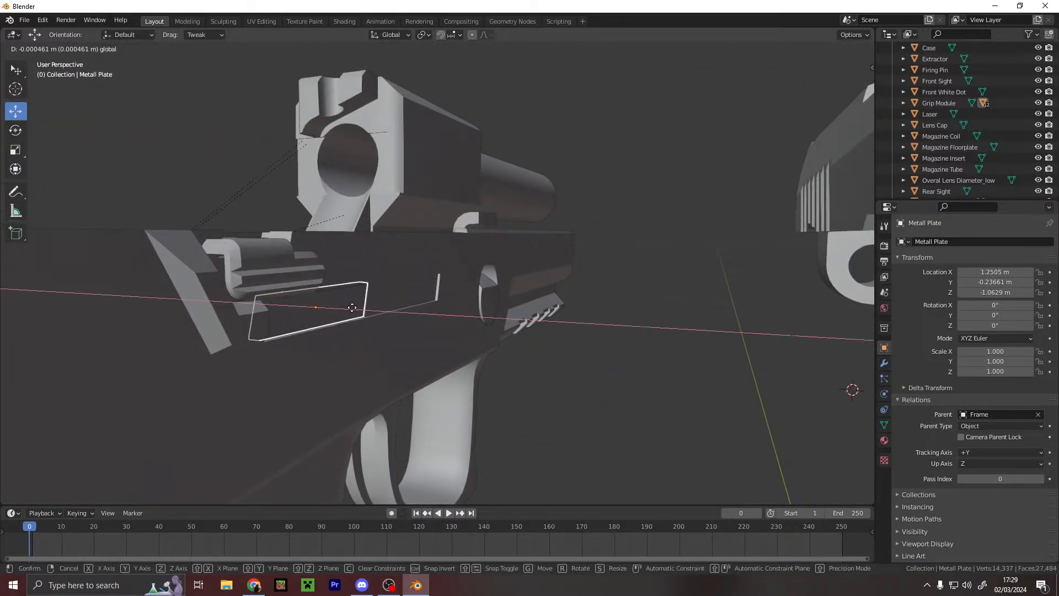
- Move the Slide back over the Frame and centre it sideways, at about X -0.0769 m and Y 0.0292 m
middle_click_drag(445, 338, 719, 296)
scroll(597, 315, "down", 5)
left_click_drag(215, 263, 411, 265)
middle_click_drag(407, 265, 167, 286)
scroll(270, 325, "up", 3)
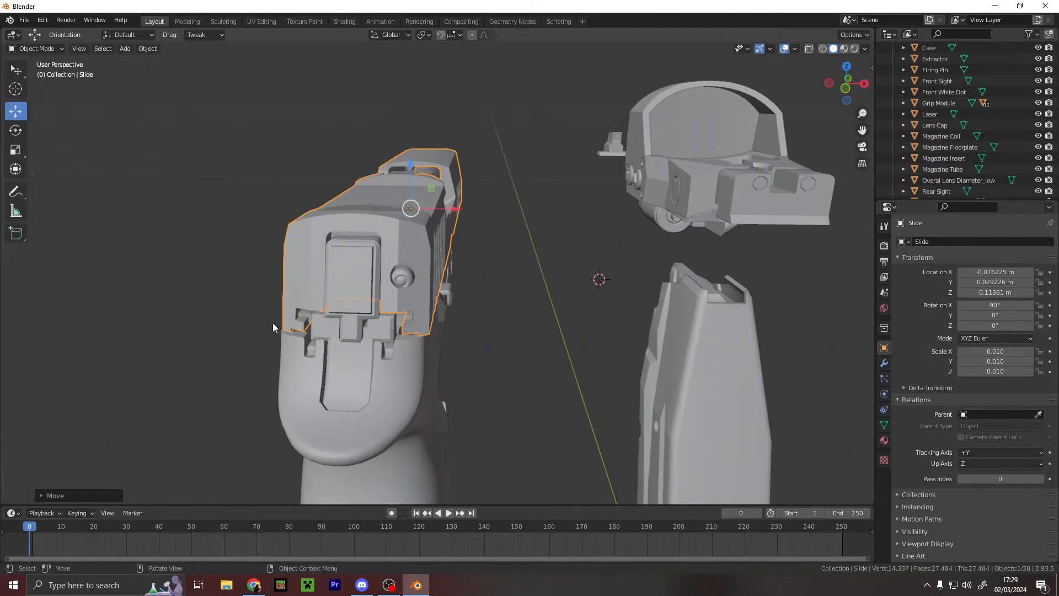
middle_click_drag(272, 323, 379, 294)
left_click_drag(425, 234, 420, 231)
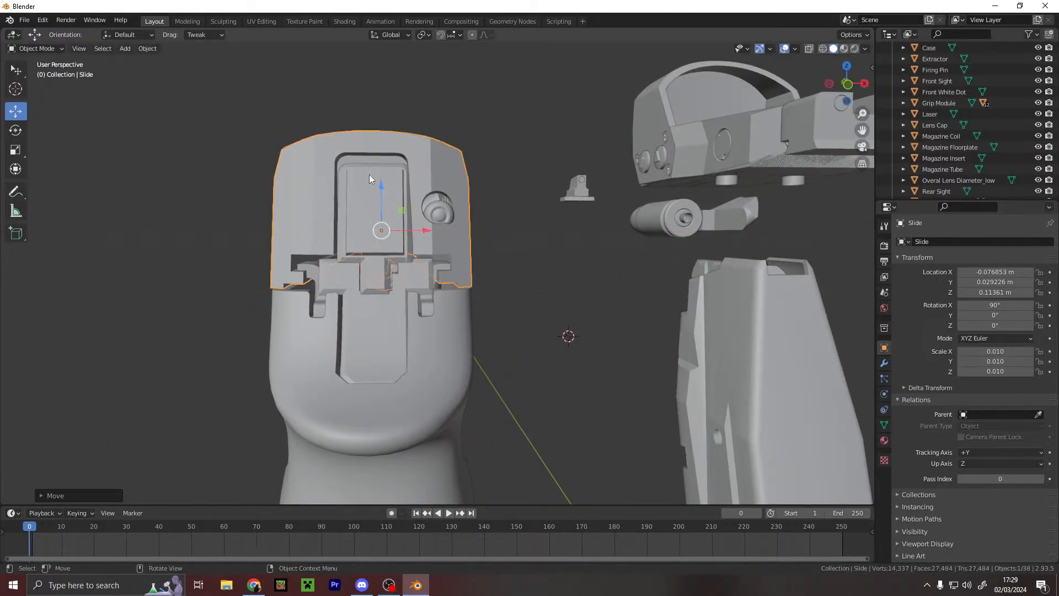
- Fine-tune the Slide's height so it sits on the Grip Module, at about Z 0.1137 m
middle_click_drag(365, 380, 386, 366)
scroll(386, 366, "down", 4)
left_click_drag(338, 193, 339, 196)
middle_click_drag(339, 196, 369, 191)
scroll(461, 198, "down", 3)
middle_click_drag(461, 198, 610, 227)
scroll(559, 257, "up", 4)
middle_click_drag(559, 256, 455, 224)
scroll(543, 241, "up", 1)
left_click_drag(305, 190, 306, 178)
middle_click_drag(303, 182, 388, 209)
- Centre the Recoil Spring Guide in the round opening below the barrel, at about Y -0.20 m
left_click(461, 295)
left_click_drag(430, 300, 436, 298)
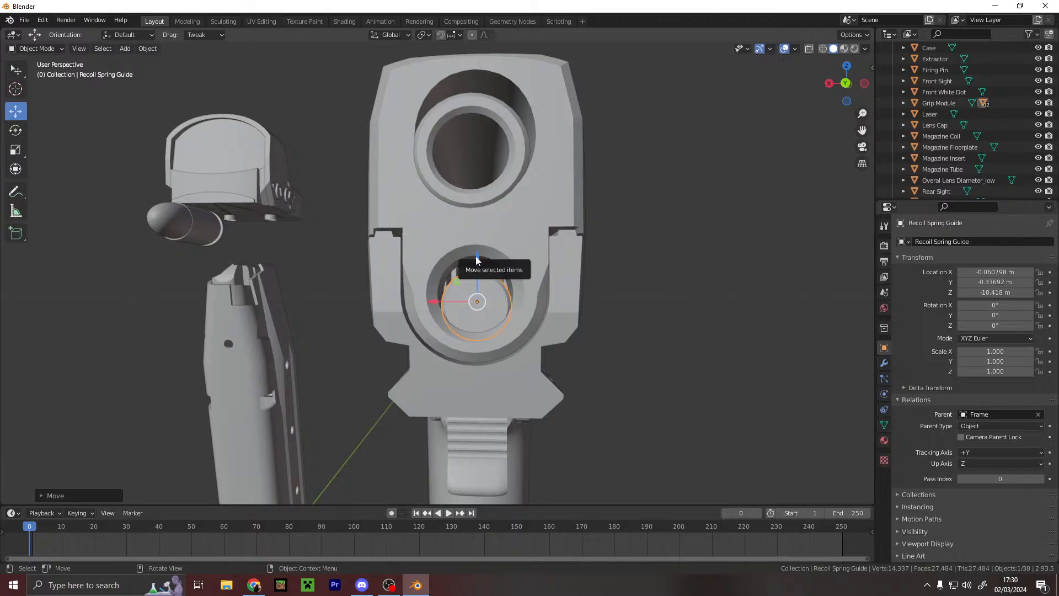
left_click_drag(477, 257, 474, 245)
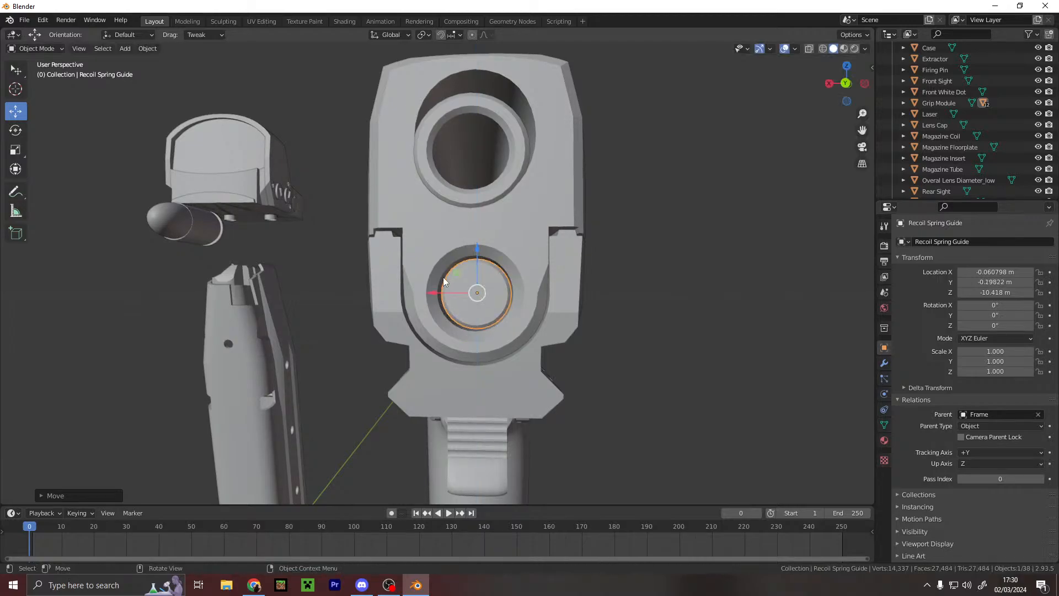
left_click_drag(432, 296, 436, 293)
- Move the Extractor Spring Guide up and sideways to align with the round hole in the rear of the Slide
middle_click_drag(570, 249, 698, 263)
scroll(640, 292, "up", 3)
middle_click_drag(611, 309, 399, 148)
scroll(568, 280, "down", 4)
middle_click_drag(508, 174, 345, 219)
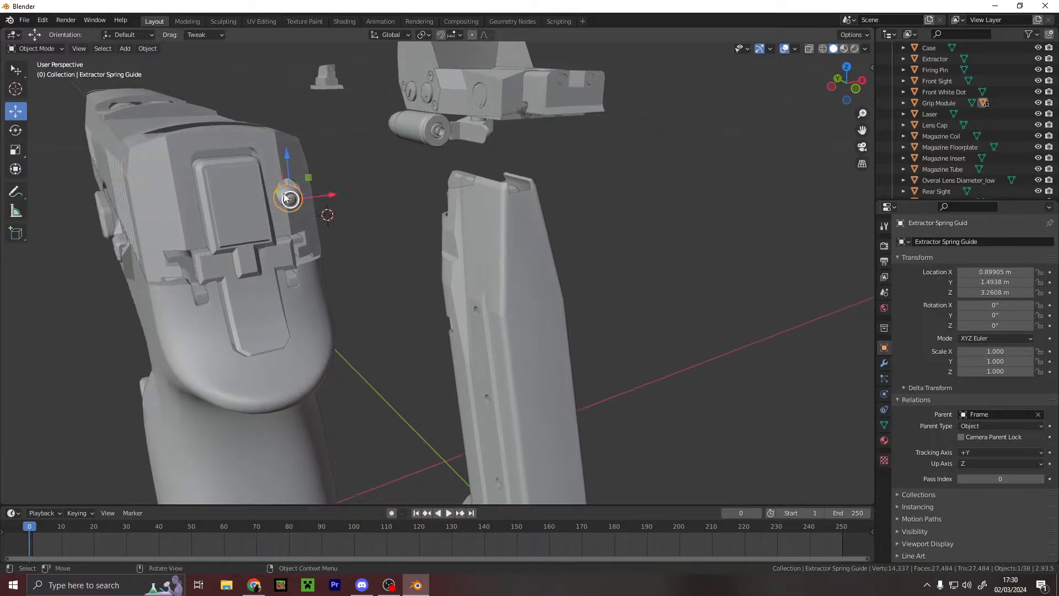
left_click_drag(285, 155, 285, 144)
left_click_drag(331, 186, 334, 186)
middle_click_drag(329, 197, 382, 200)
mouse_move(382, 200)
middle_mouse_down("shift")
mouse_move(501, 212)
mouse_move(400, 206)
mouse_move(383, 218)
middle_mouse_up("shift")
scroll(501, 221, "up", 4)
scroll(499, 244, "down", 4)
- Raise the Slide Cap to fit the opening in the rear of the Slide, at about Y 1.78 m
left_click(339, 212)
left_click_drag(381, 149, 375, 142)
left_click(336, 175)
left_click(379, 137)
left_click(354, 162)
left_click_drag(338, 99, 337, 84)
- Examine the side of the assembled pistol and the separate Extractor beside it
middle_click_drag(422, 189, 634, 241)
scroll(635, 242, "up", 5)
middle_click_drag(743, 232, 756, 239)
middle_click_drag(756, 239, 411, 366, "shift")
scroll(554, 243, "down", 8)
scroll(552, 244, "up", 3)
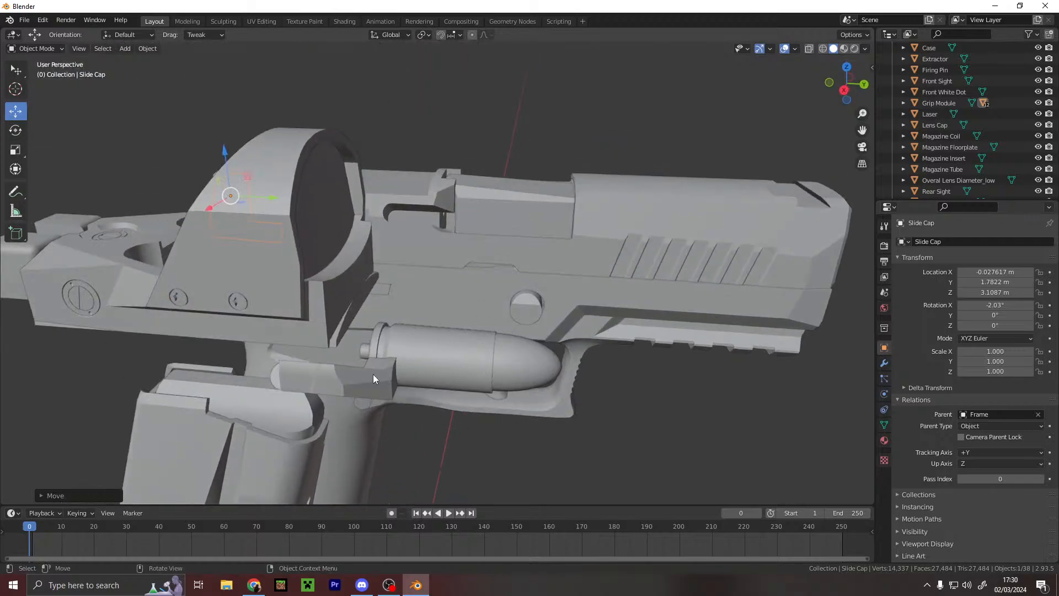
left_click(338, 396)
mouse_move(434, 250)
middle_mouse_down()
mouse_move(491, 334)
mouse_move(461, 333)
mouse_move(417, 241)
middle_mouse_up()
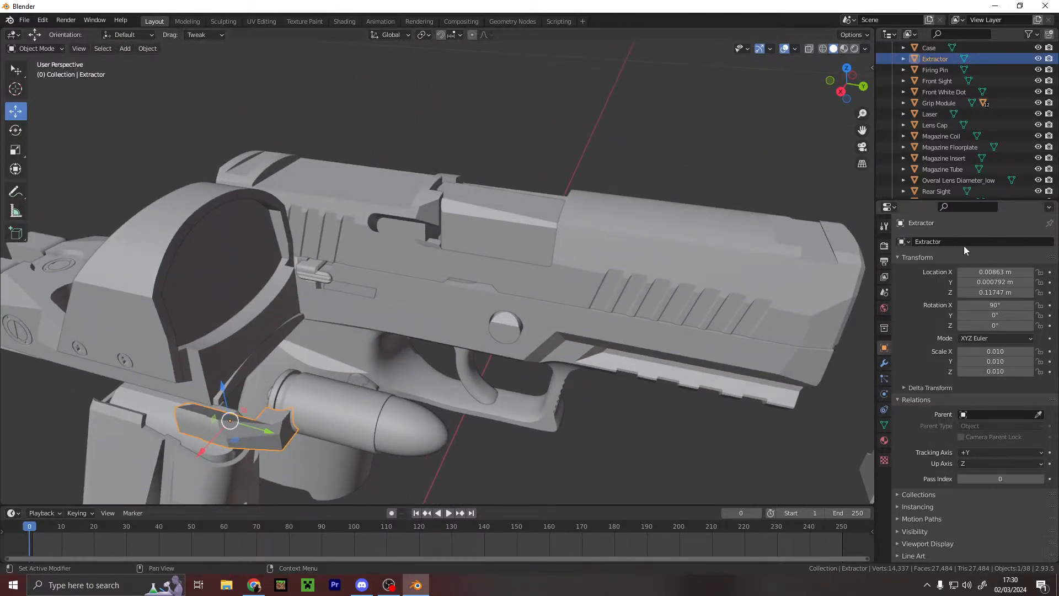
scroll(441, 311, "down", 3)
scroll(324, 319, "up", 5)
scroll(385, 276, "down", 6)
scroll(385, 276, "up", 9)
middle_click_drag(449, 224, 451, 191)
- Try lifting the Slide off the pistol, and undo the move
left_click(451, 191)
scroll(451, 191, "down", 6)
left_click_drag(549, 154, 547, 44)
middle_click_drag(559, 279, 262, 287)
key("ctrl+z")
key("ctrl+z")
middle_click_drag(592, 122, 505, 316)
scroll(989, 98, "up", 5)
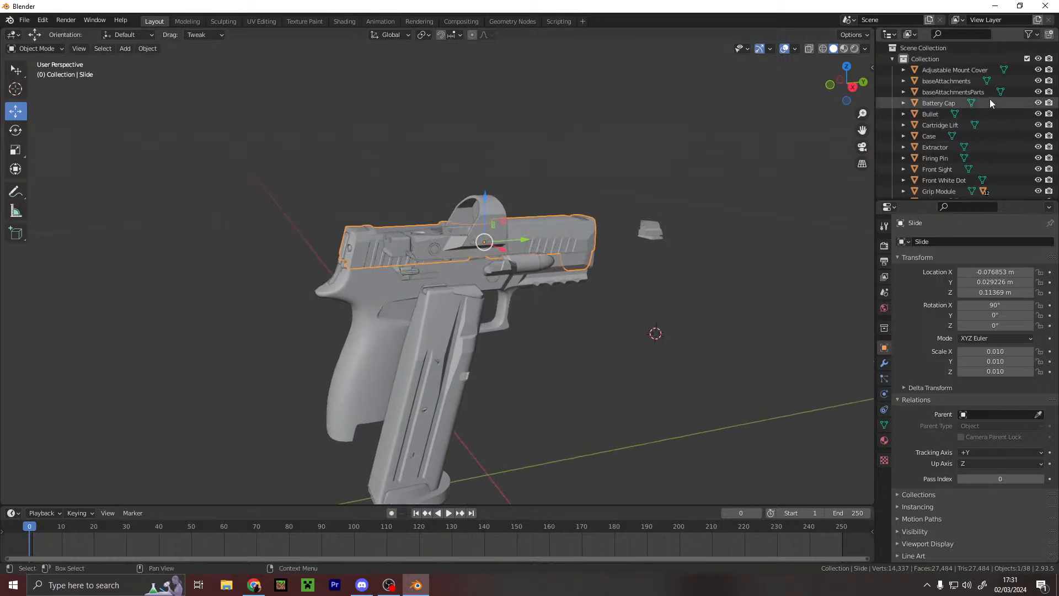
- Try moving the Grip Module away from the Slide to check which parts follow it
scroll(941, 157, "down", 5)
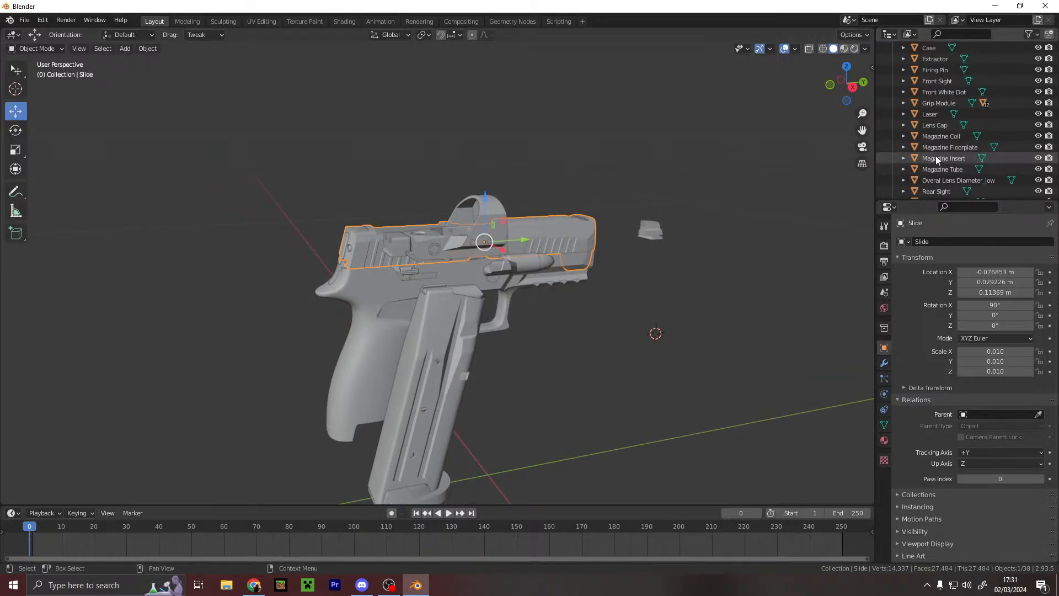
scroll(940, 186, "down", 3)
scroll(921, 173, "up", 7)
scroll(949, 123, "down", 2)
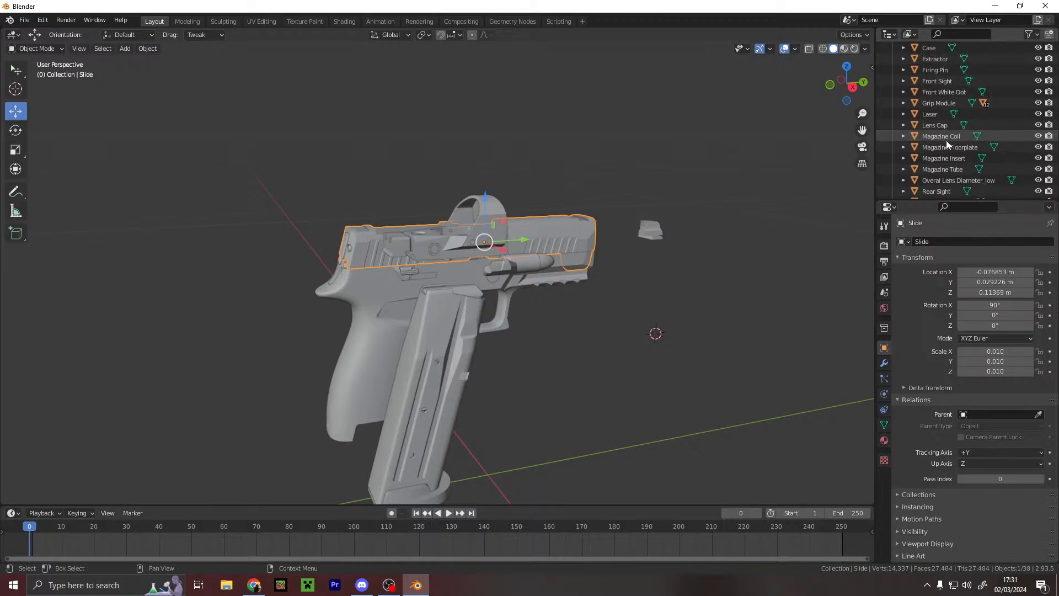
left_click(937, 104)
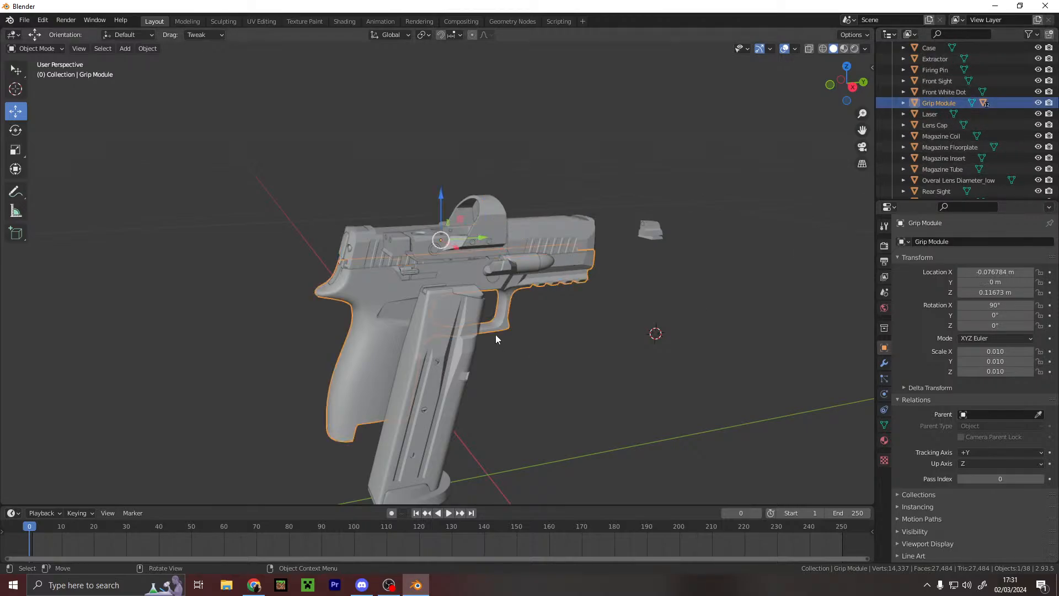
key("g")
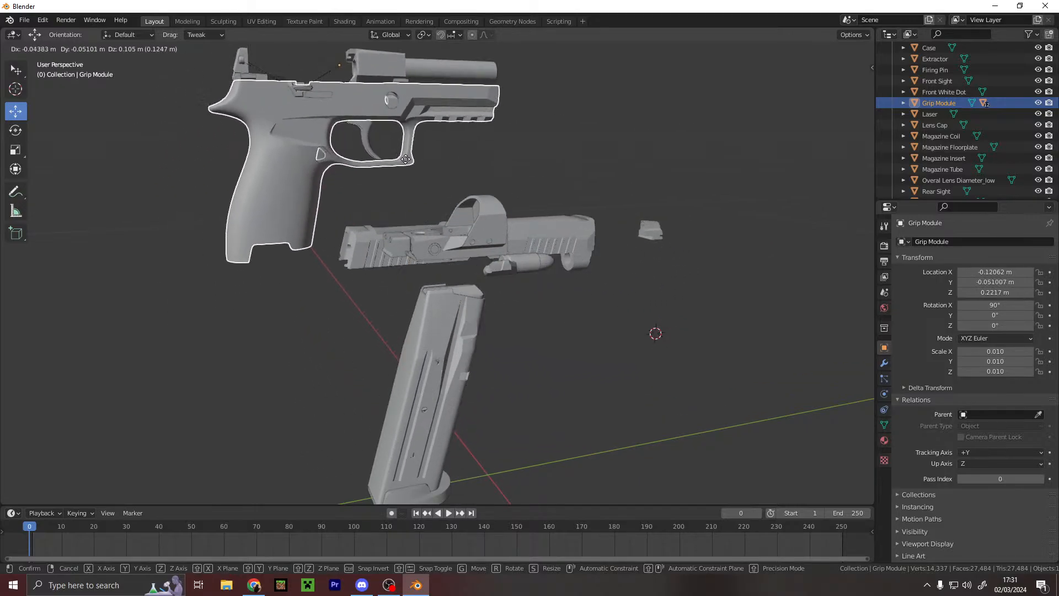
left_click(354, 241)
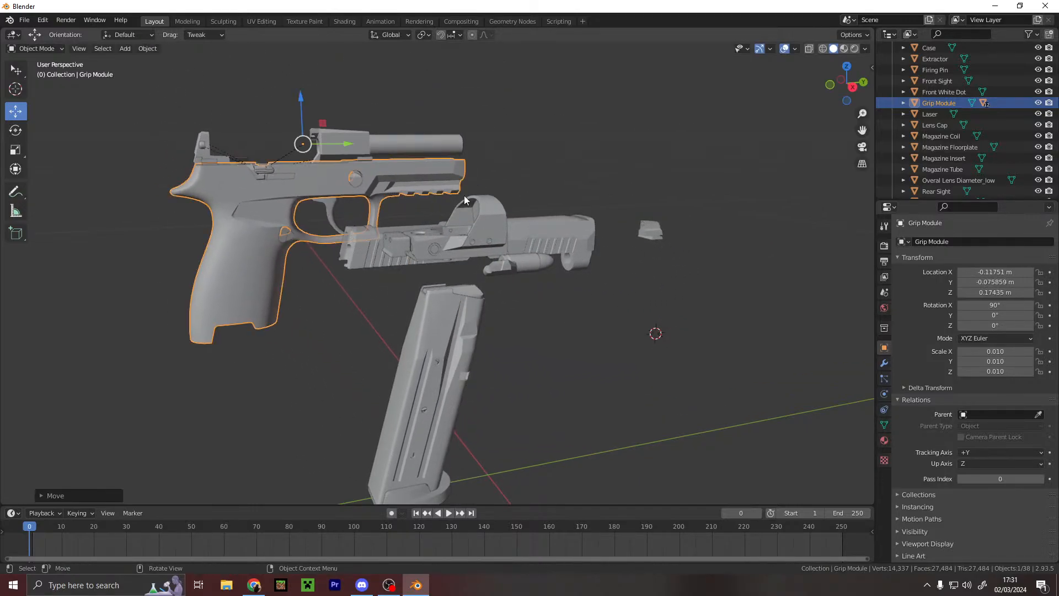
- Try moving the Slide on its own, and undo the test moves of the Slide and the Grip Module
scroll(435, 236, "up", 4)
middle_click_drag(436, 236, 492, 250)
scroll(492, 249, "down", 3)
left_click(486, 258)
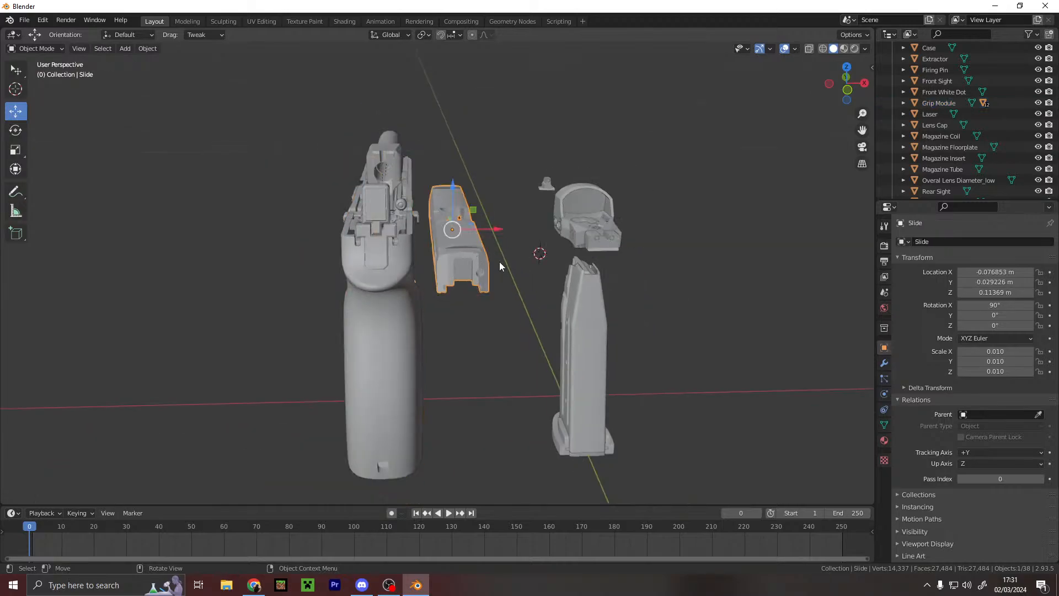
key("Escape")
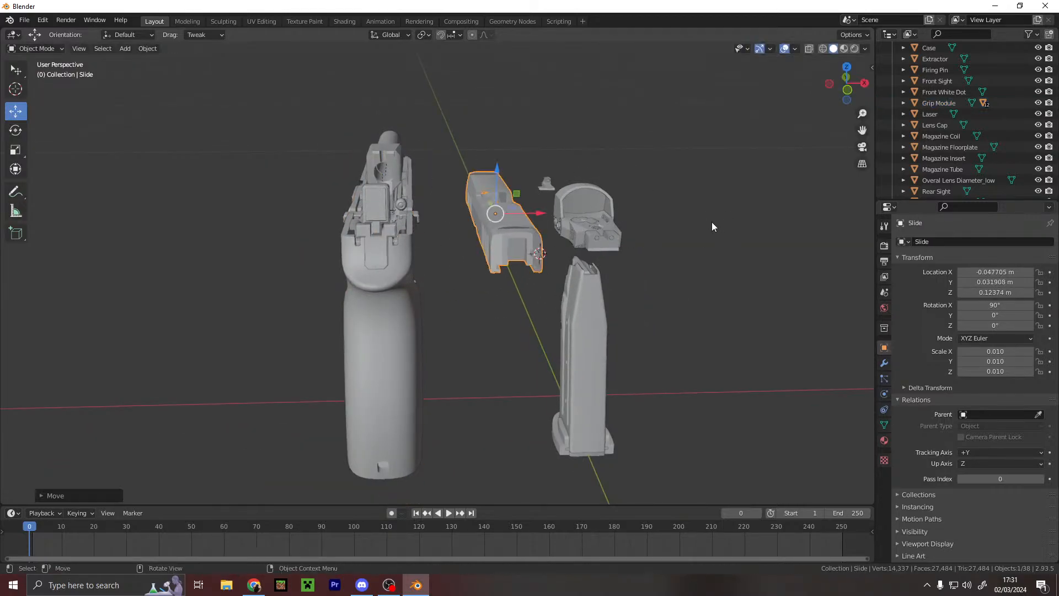
key("ctrl+z")
key("ctrl+z")
- Select the Magazine Floorplate and the Magazine Tube together
scroll(618, 237, "up", 4)
middle_click_drag(667, 292, 652, 343)
left_click(652, 342)
scroll(753, 294, "down", 5)
scroll(753, 295, "up", 5)
middle_click_drag(667, 308, 507, 260)
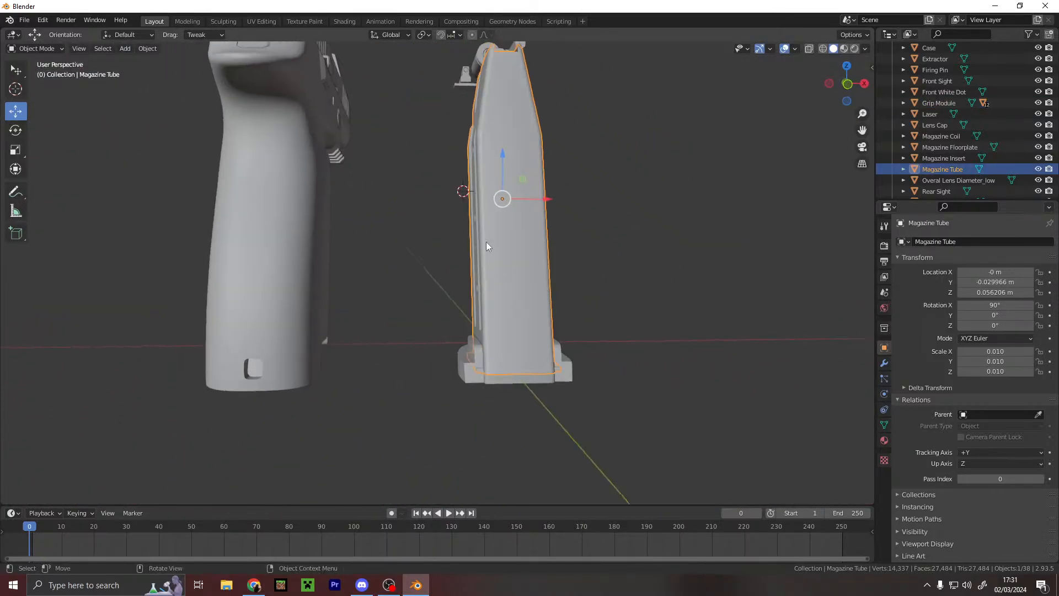
left_click(525, 381)
middle_click_drag(648, 282, 501, 355)
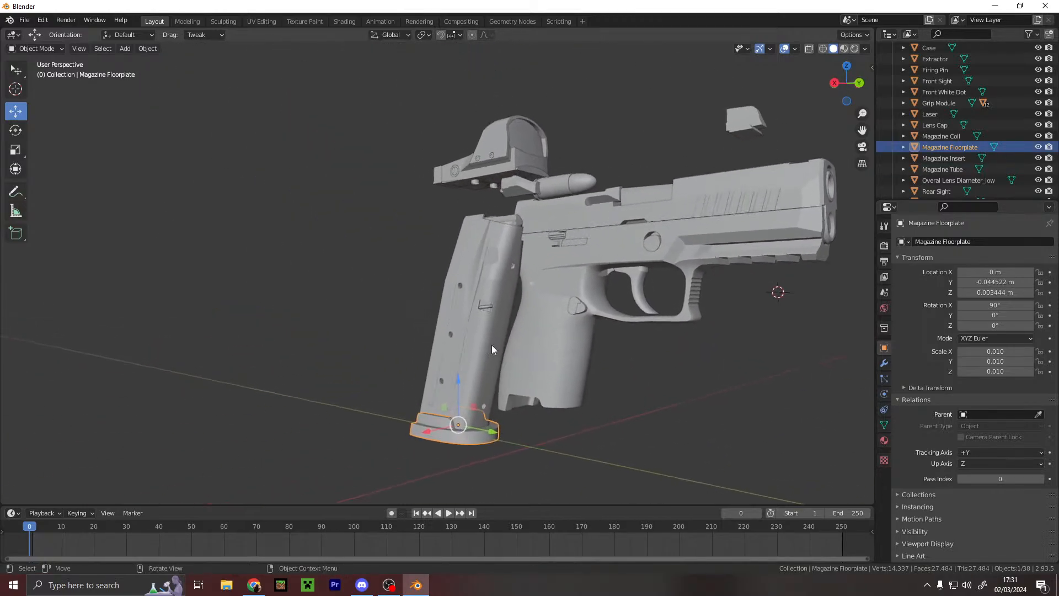
scroll(521, 269, "up", 4)
scroll(484, 270, "down", 2)
middle_click_drag(491, 261, 472, 295)
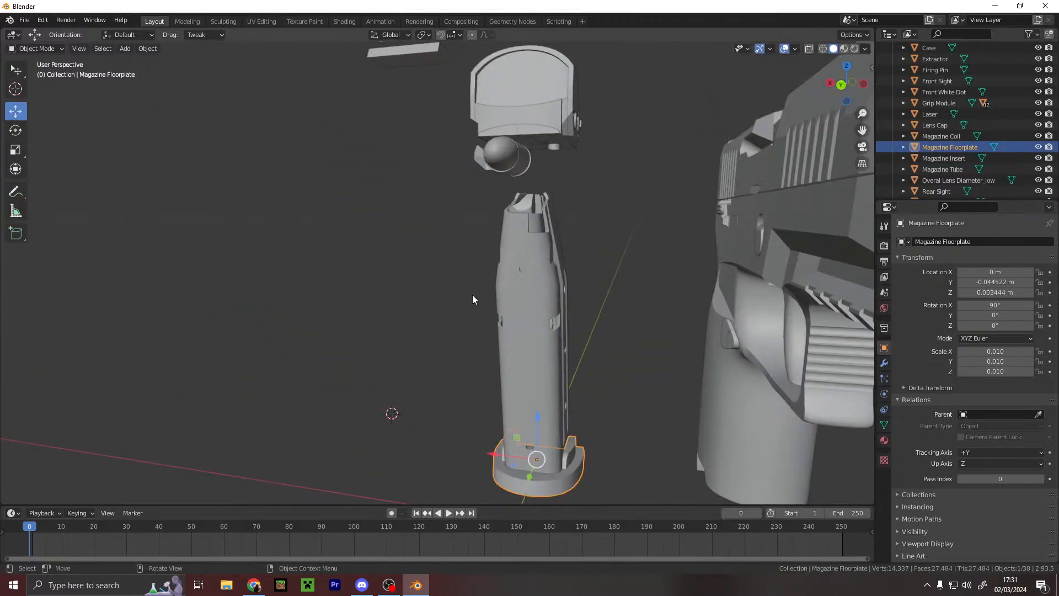
left_click(541, 355, "shift")
- Add the Magazine Coil, Cartridge Lift and Magazine Insert to the selection of magazine parts
scroll(649, 305, "up", 4)
middle_click_drag(650, 305, 555, 336)
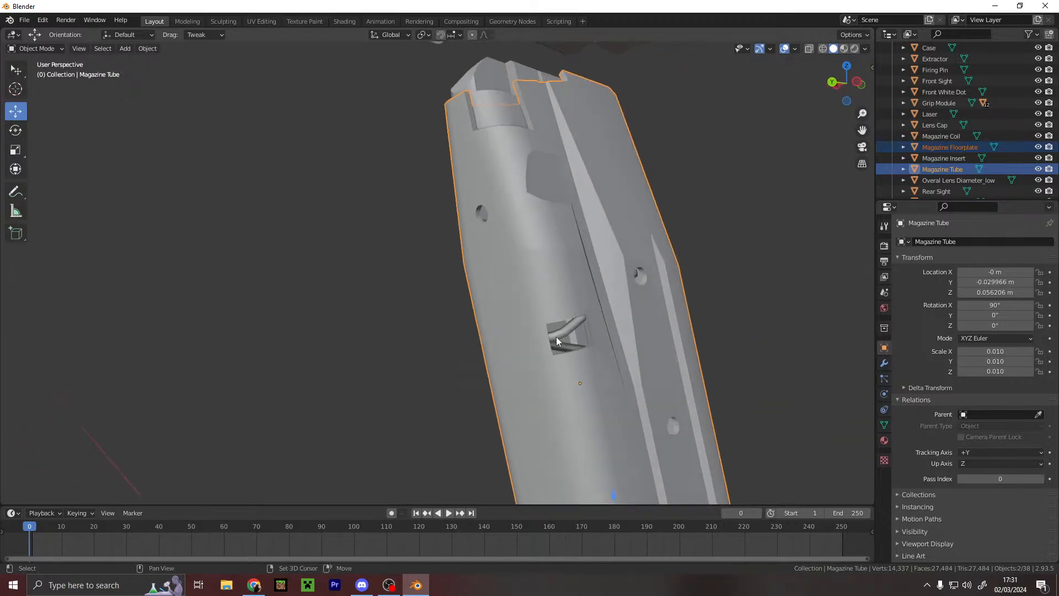
left_click(556, 336, "shift")
middle_click_drag(540, 233, 516, 292)
left_click(517, 311, "shift")
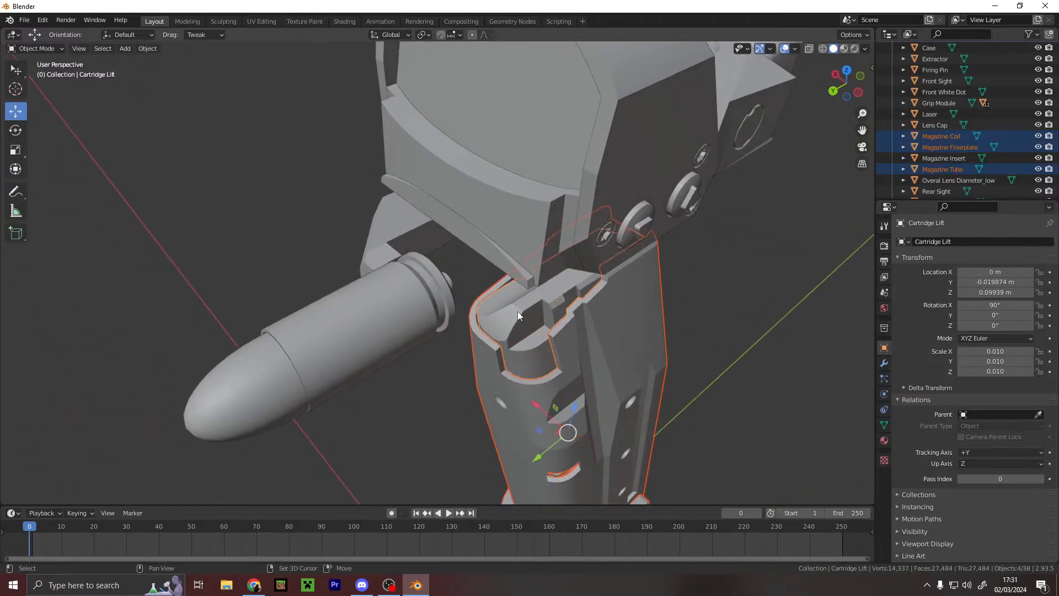
scroll(546, 316, "up", 3)
left_click(948, 161, "shift")
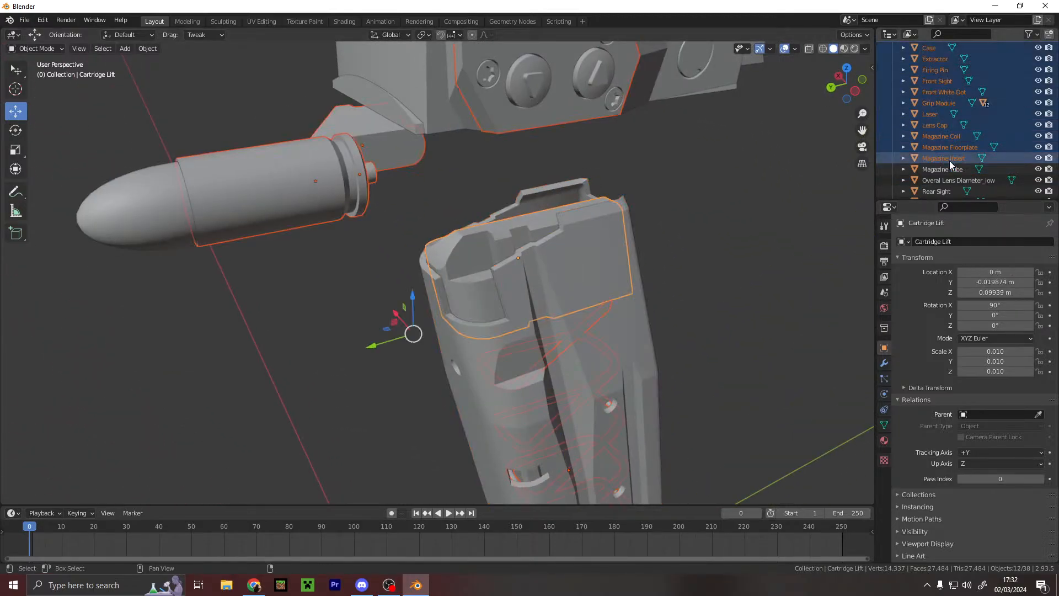
- Restart the selection with only the Magazine Insert, Magazine Coil, Magazine Floorplate and Magazine Tube
left_click(945, 160)
scroll(627, 295, "down", 2)
scroll(626, 296, "down", 6)
middle_click_drag(534, 306, 717, 276)
scroll(611, 299, "up", 3)
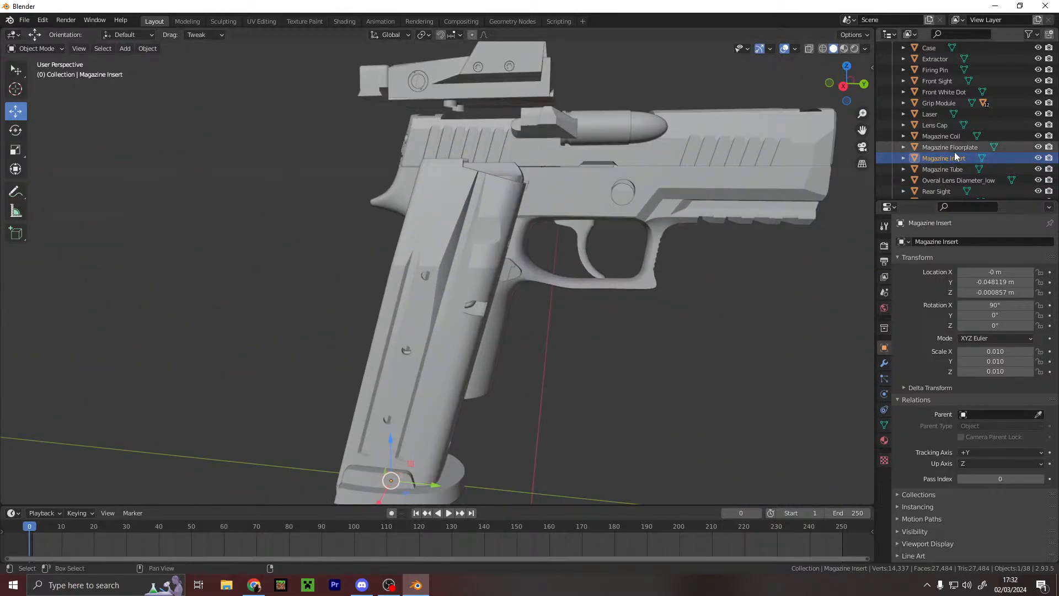
left_click(955, 135, "ctrl")
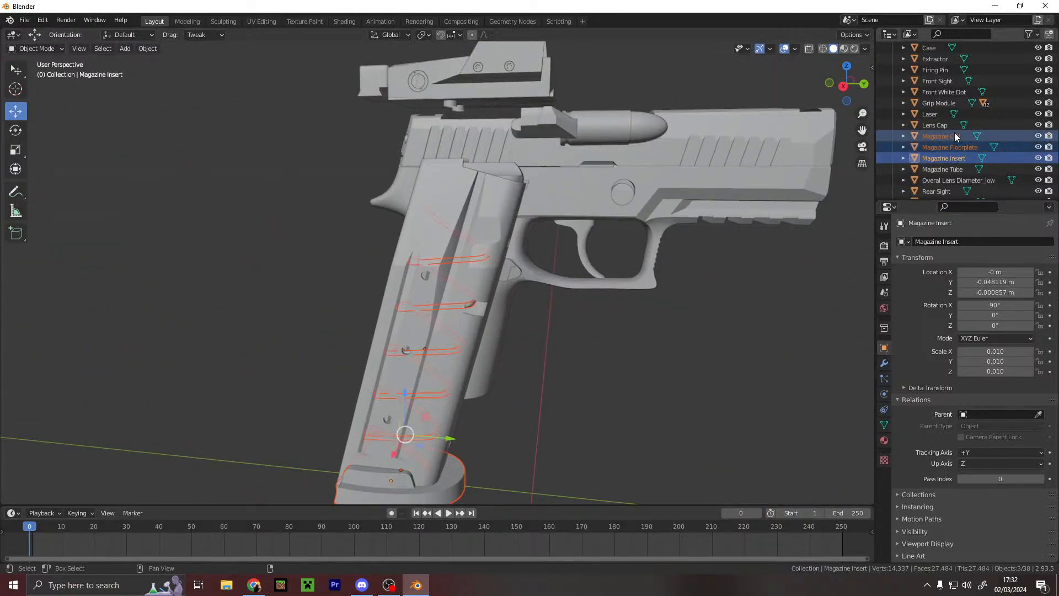
left_click(947, 164, "ctrl")
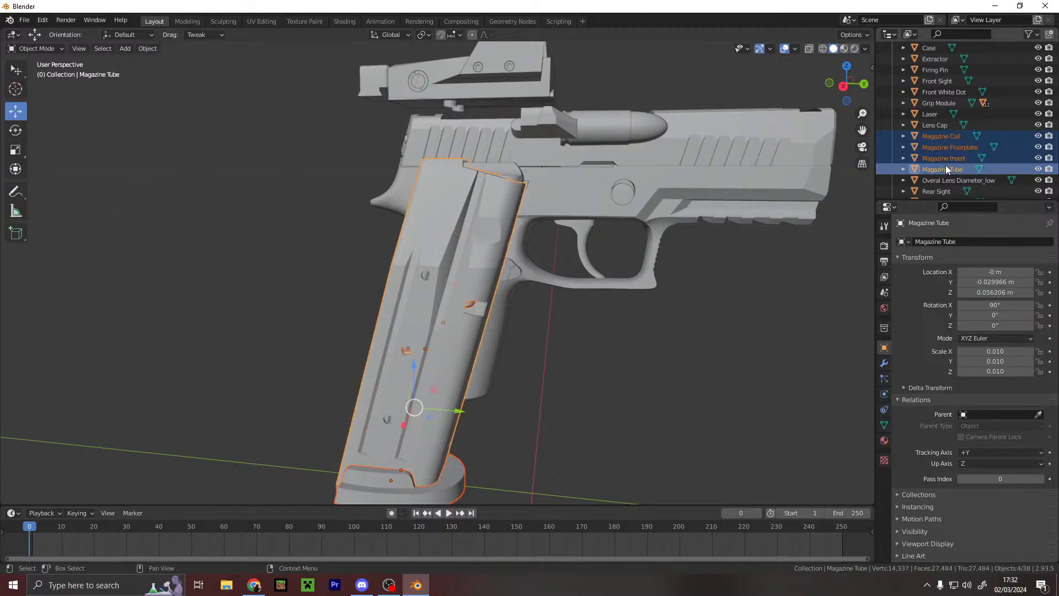
- Add the Cartridge Lift inside the top of the magazine to the selected magazine parts
scroll(938, 177, "down", 3)
middle_click_drag(671, 265, 430, 307)
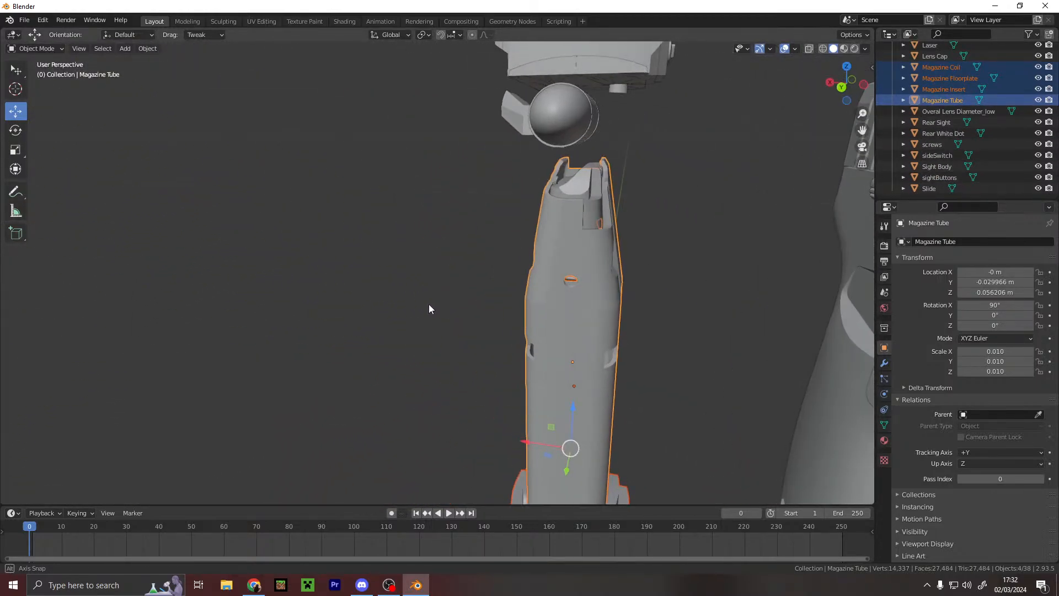
scroll(971, 132, "up", 3)
scroll(969, 130, "up", 5)
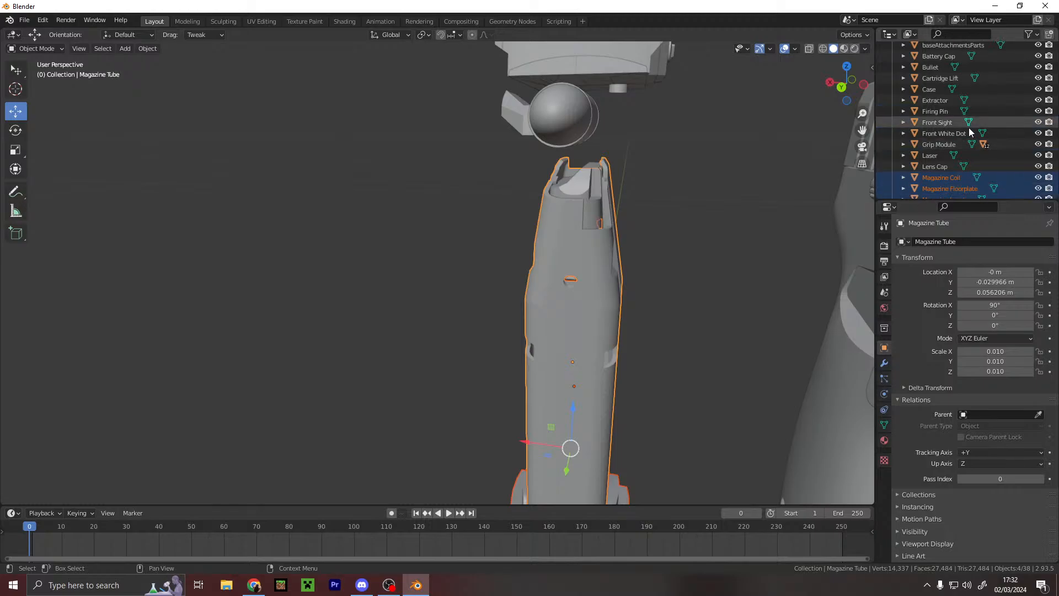
scroll(965, 130, "down", 7)
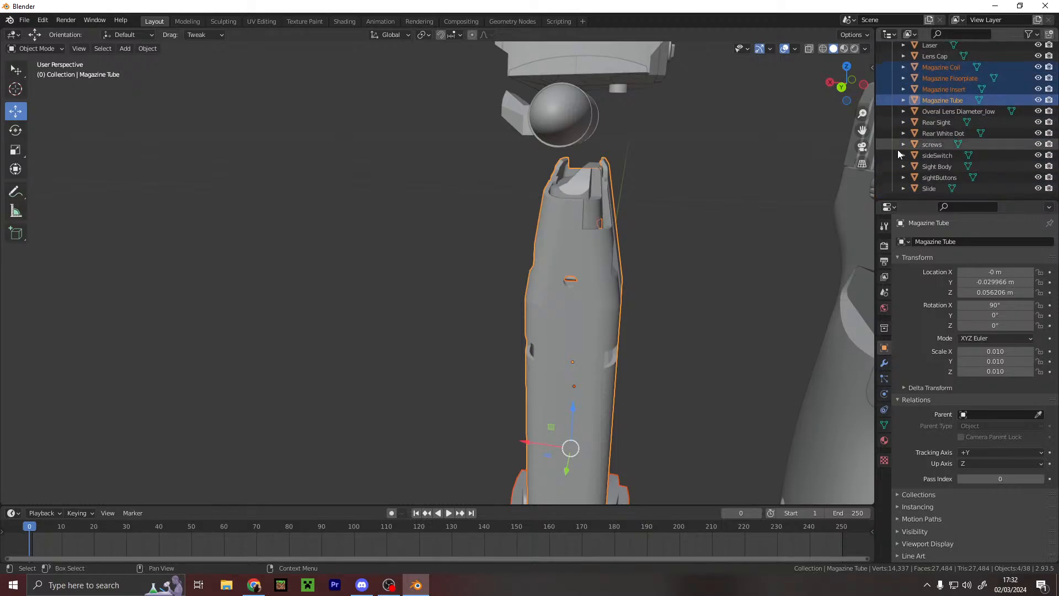
left_click(580, 195, "shift")
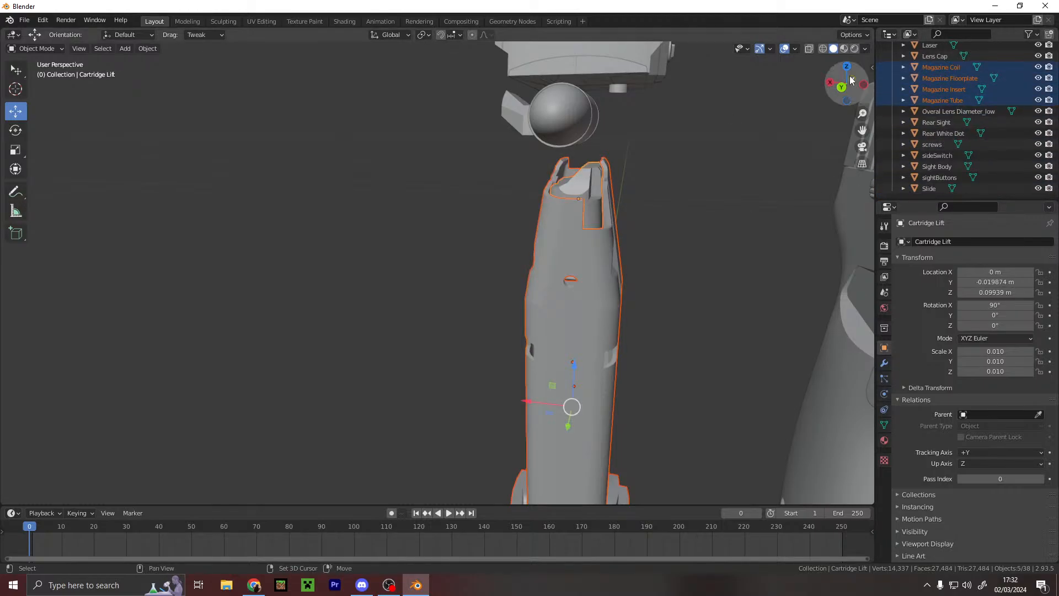
- Select the Magazine Coil, Magazine Floorplate and Magazine Insert, with the Insert active, and set its parent to the Magazine Tube
left_click(944, 91)
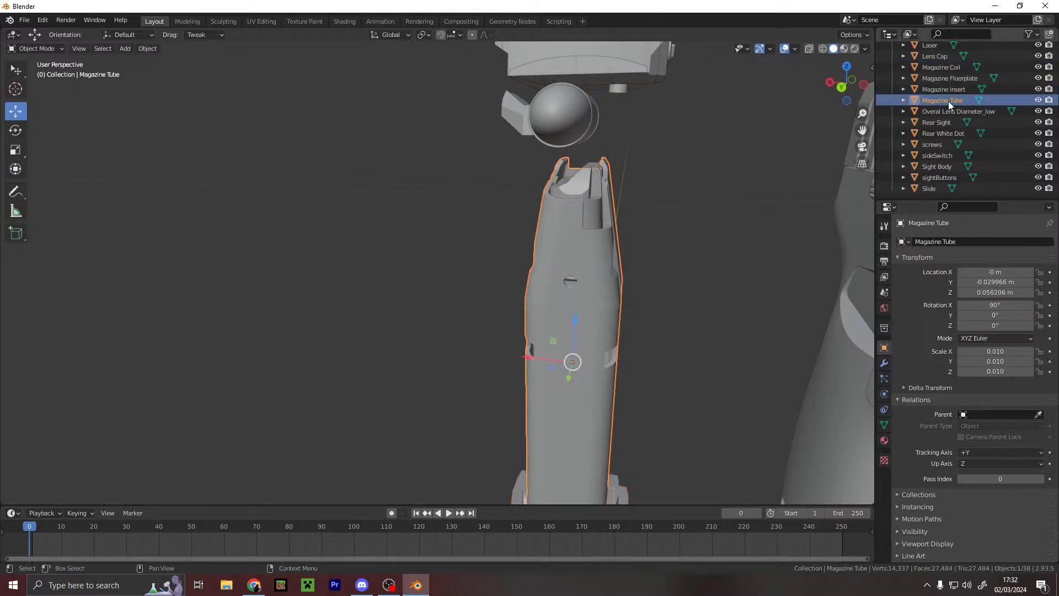
left_click(948, 68, "shift")
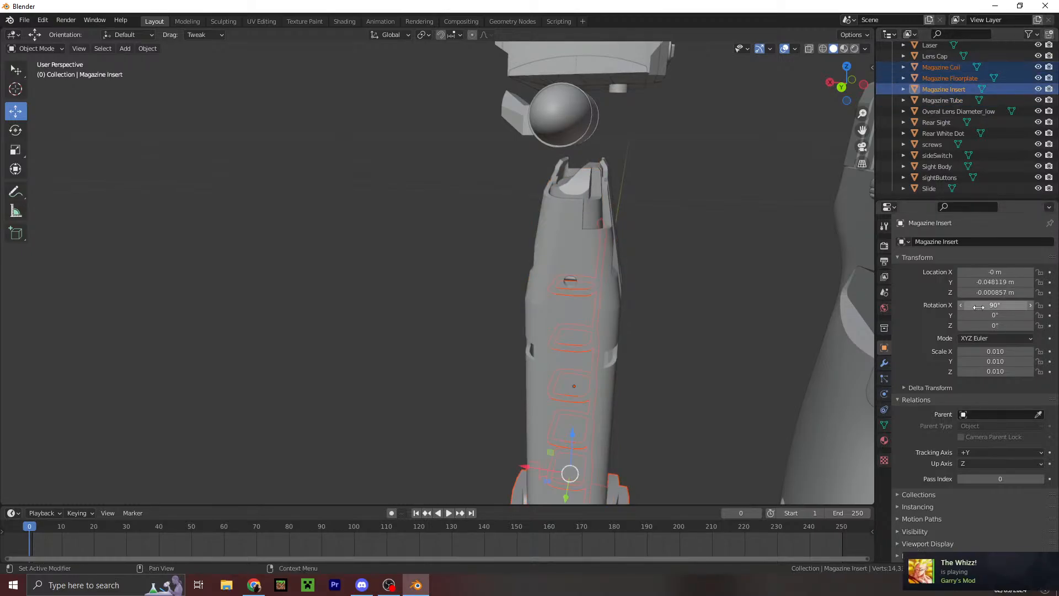
left_click(987, 415)
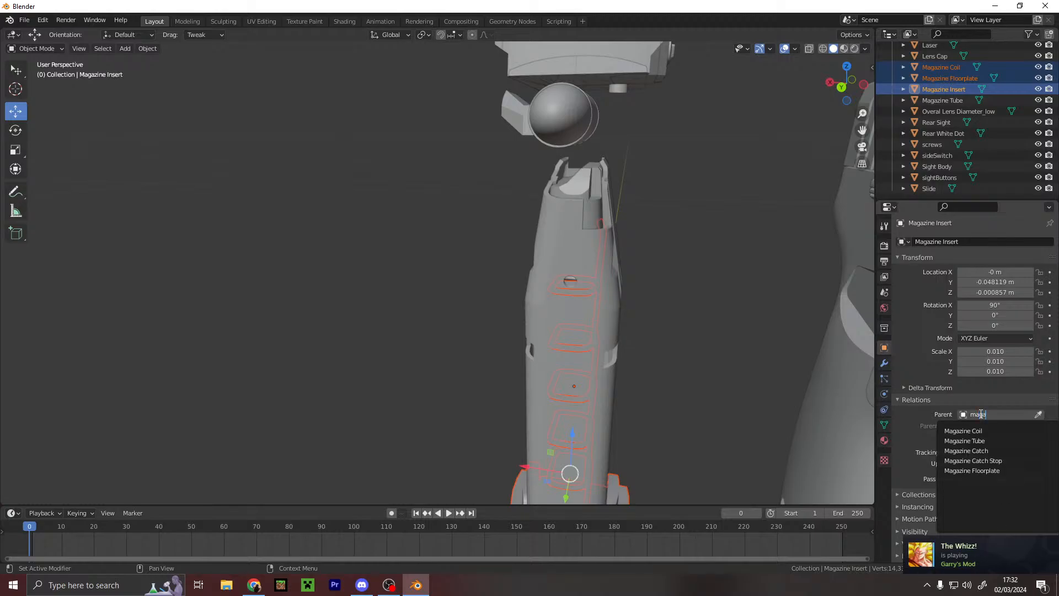
left_click(985, 440)
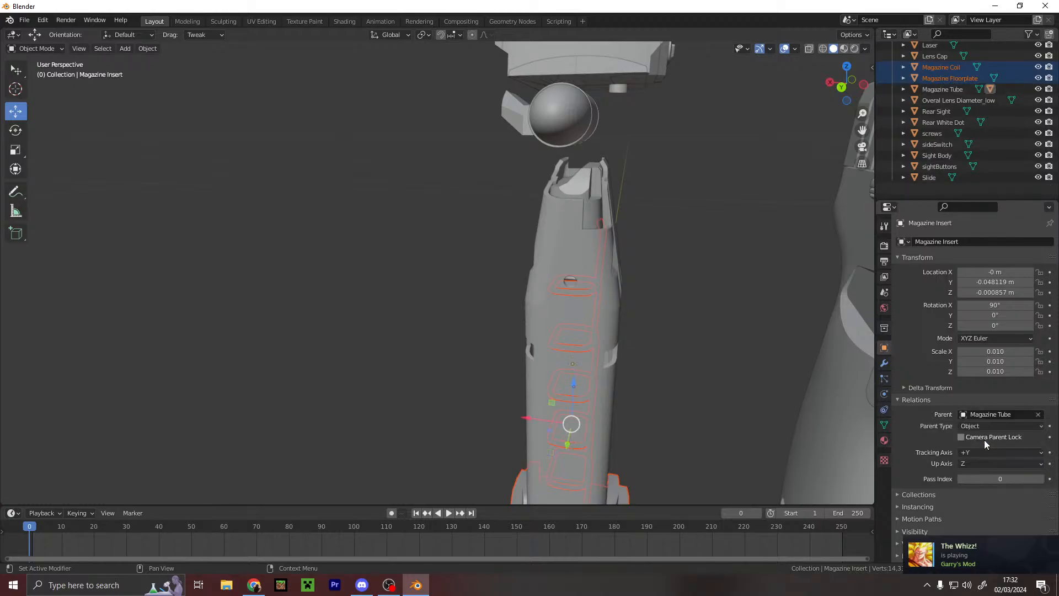
- Set the Magazine Floorplate's parent to the Magazine Tube
left_click(952, 102)
left_click(963, 90)
left_click(990, 402)
left_click(965, 402)
left_click(985, 414)
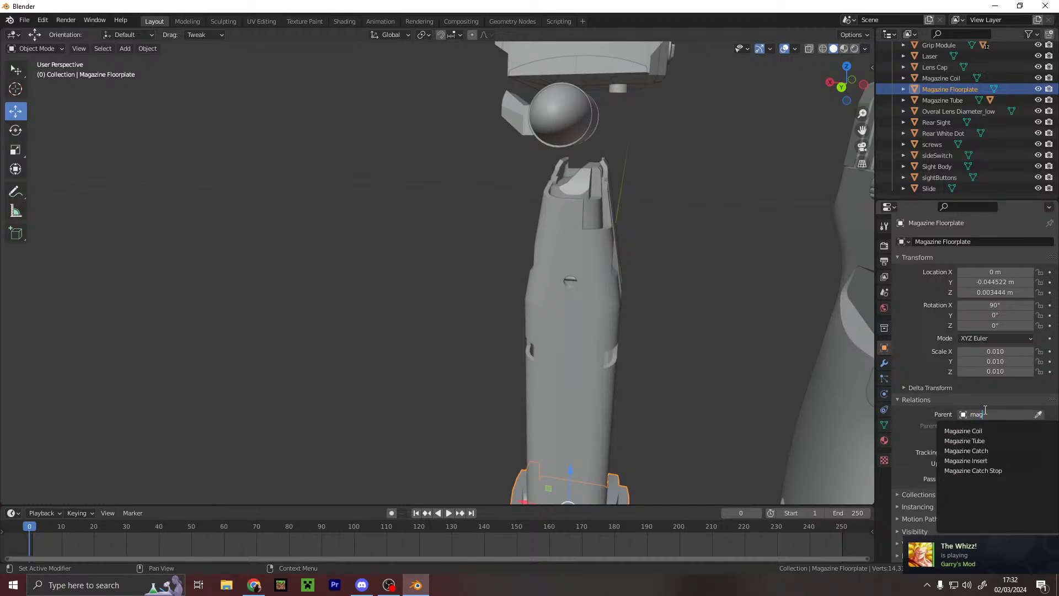
left_click(985, 440)
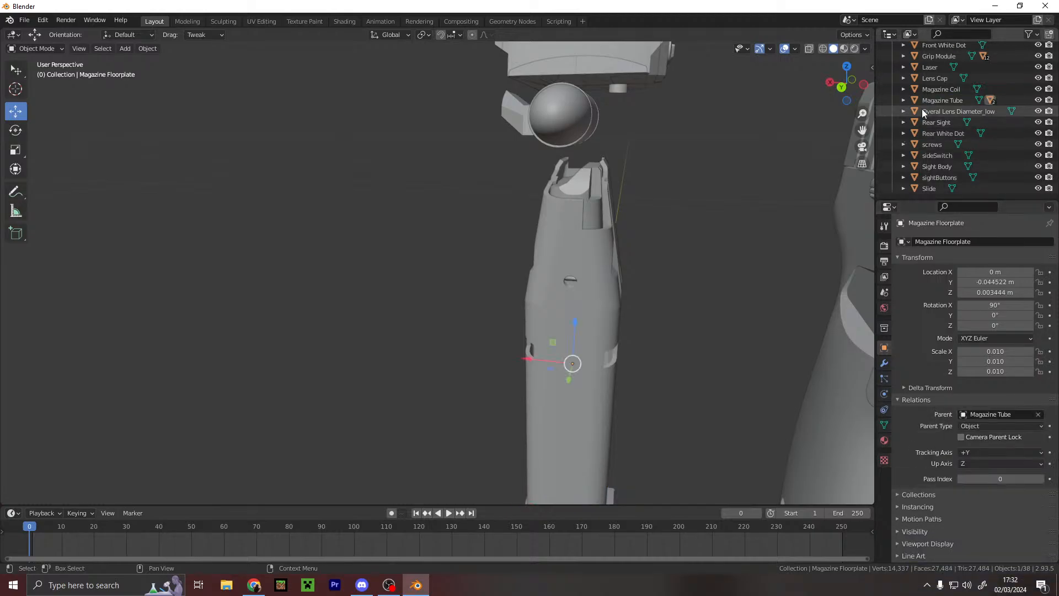
- Set the Magazine Coil's parent to the Magazine Tube
left_click(944, 90)
left_click(982, 414)
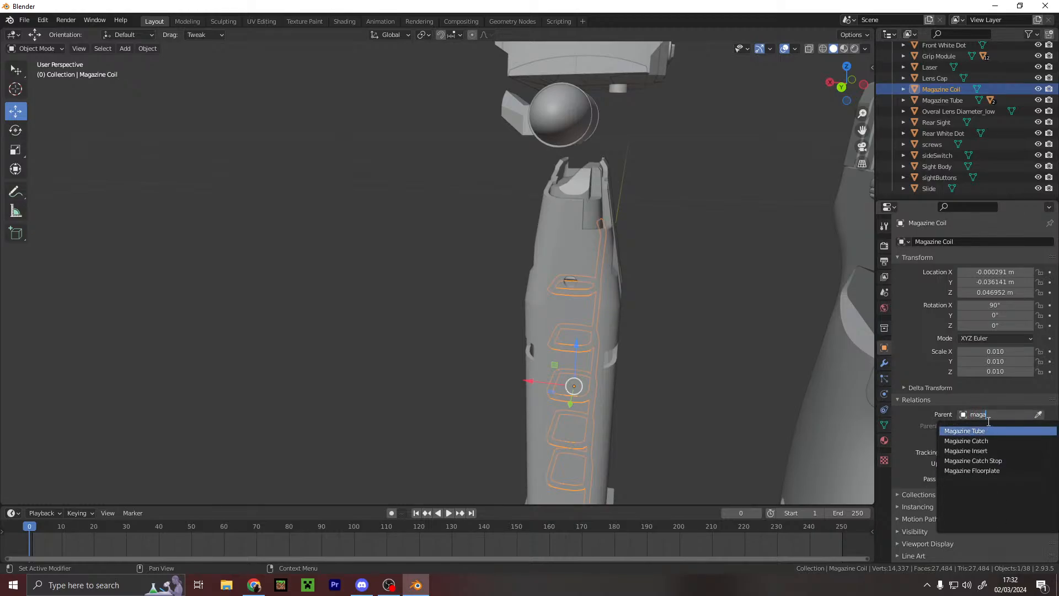
left_click(984, 429)
- Set the Magazine Coil's scale to 1 and X rotation to 0° on all fitting axes, and move it back inside the tube
middle_click_drag(689, 324, 712, 330)
left_click(942, 99)
middle_click_drag(589, 309, 397, 286)
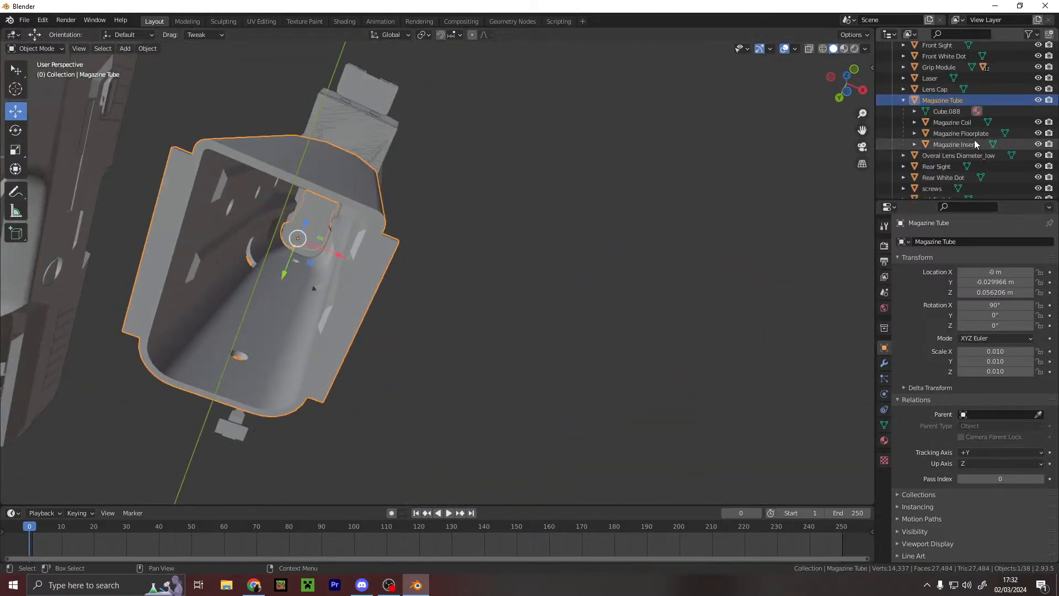
left_click(963, 122)
left_click(970, 144, "shift")
left_click(959, 124)
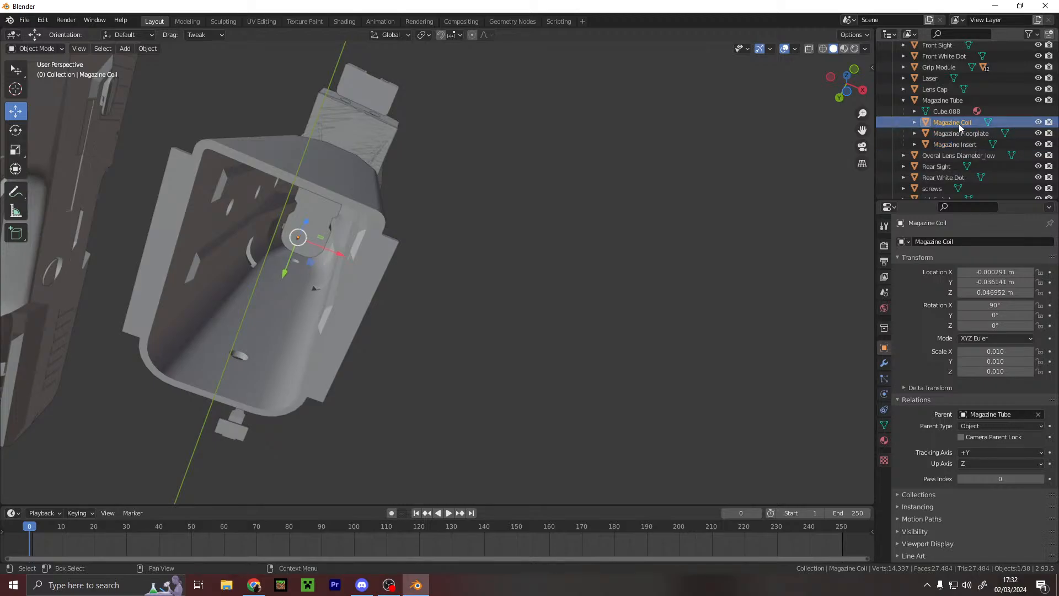
left_click(991, 351)
type("1")
key("Return")
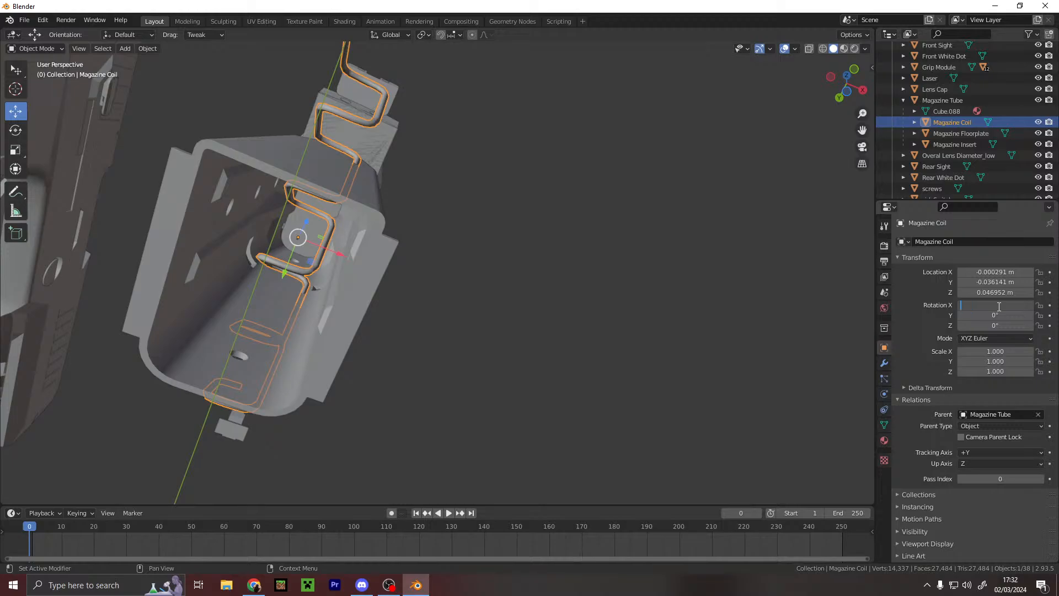
key("Return")
middle_click_drag(237, 287, 317, 227)
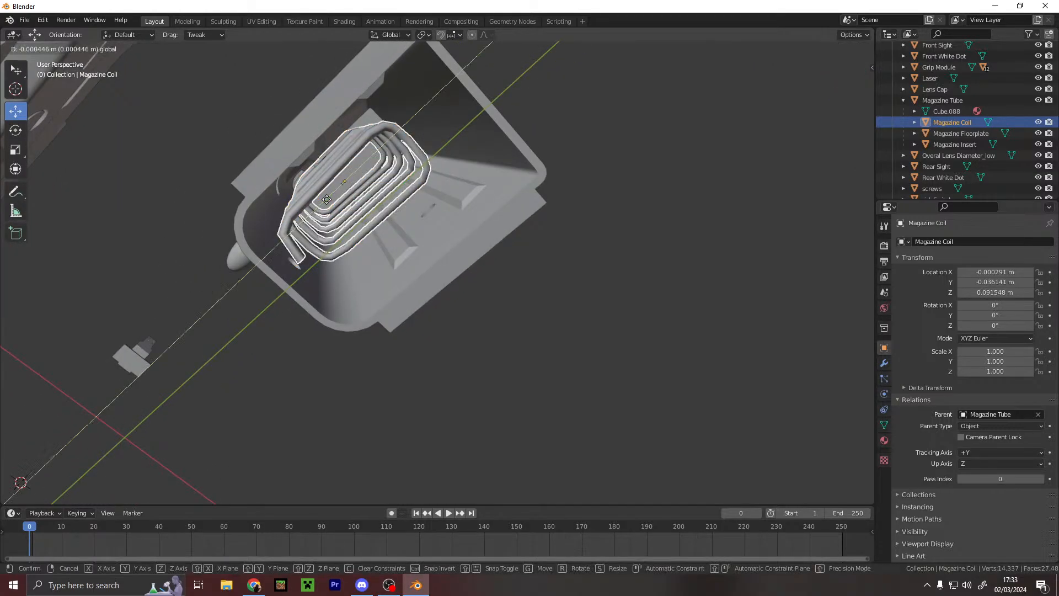
- Set the Magazine Floorplate's scale to 1 on all axes and its X rotation to 0°
left_click(957, 136)
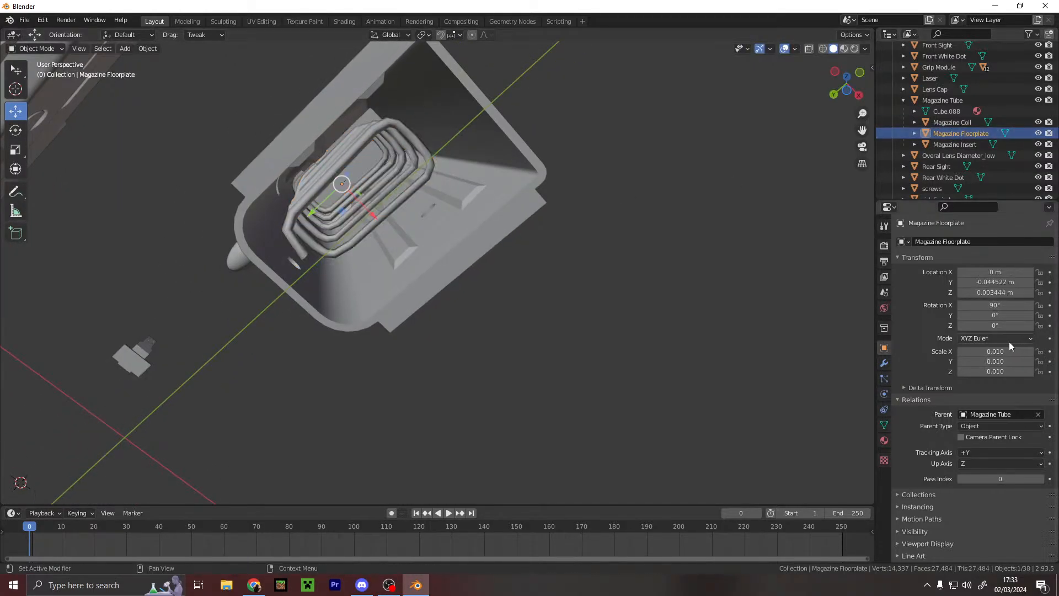
type("1")
key("Return")
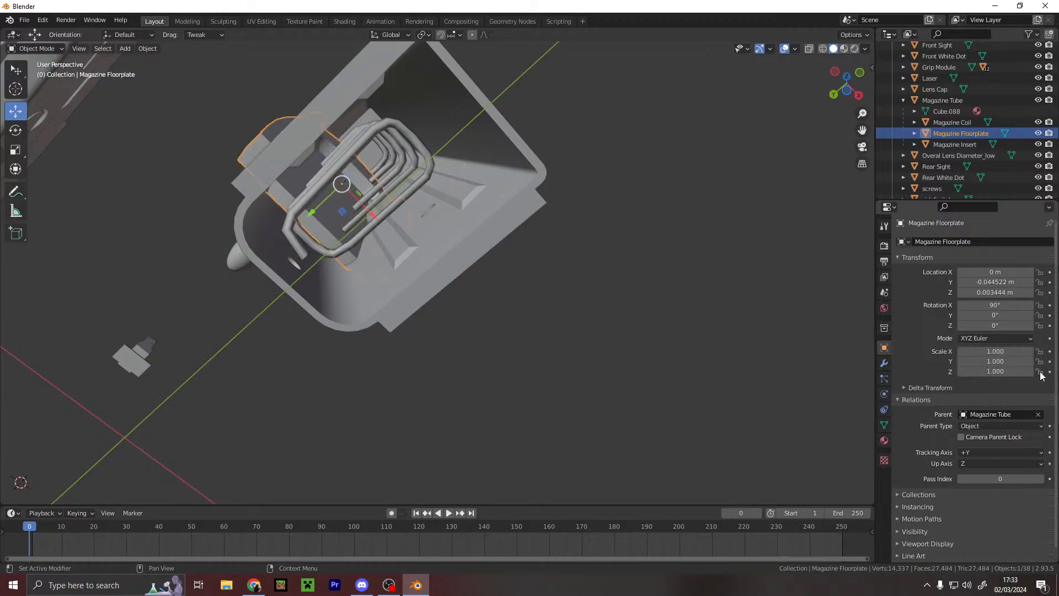
type("90d")
key("Return")
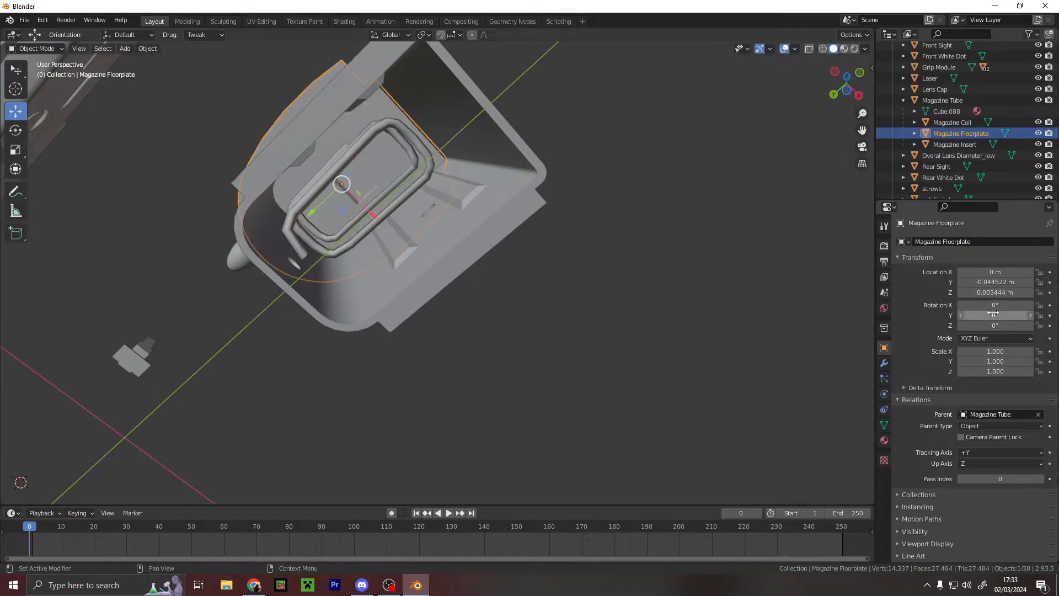
- Move the Magazine Floorplate down to the bottom end of the Magazine Tube
middle_click_drag(745, 182, 652, 170)
left_click_drag(525, 230, 523, 422)
middle_click_drag(563, 352, 434, 410)
middle_click_drag(605, 430, 574, 275, "shift")
scroll(630, 303, "up", 3)
middle_click_drag(687, 312, 570, 309)
scroll(651, 322, "up", 2)
left_click_drag(568, 315, 564, 307)
middle_click_drag(564, 307, 554, 272)
left_click_drag(554, 272, 556, 271)
- Shift the Magazine Floorplate along the global Y axis to line it up with the tube, at about 1.57 m location Z
middle_click_drag(555, 270, 530, 377)
key("g")
key("y")
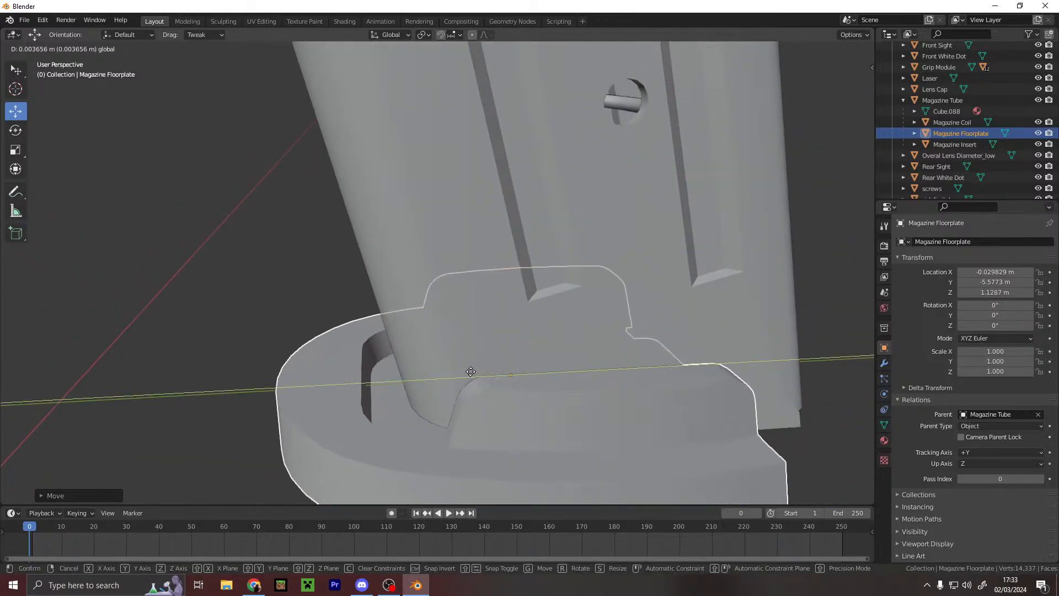
left_click_drag(514, 348, 518, 349)
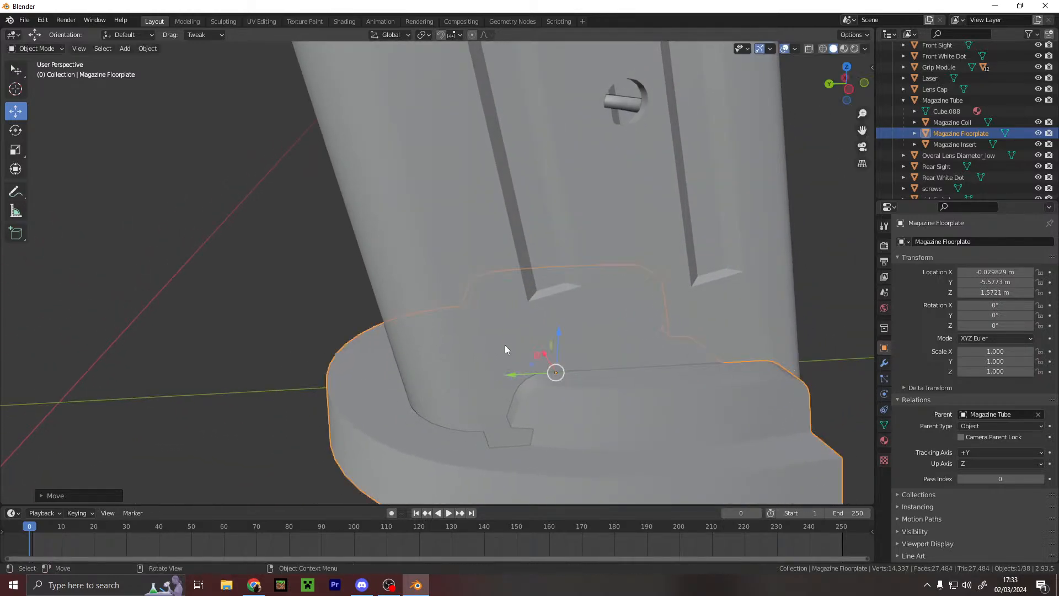
- Set the Magazine Insert's scale to 1 on all axes and its X rotation to 0°
scroll(509, 345, "down", 9)
middle_click_drag(502, 335, 416, 287)
scroll(427, 272, "up", 6)
scroll(428, 275, "up", 7)
scroll(447, 285, "down", 9)
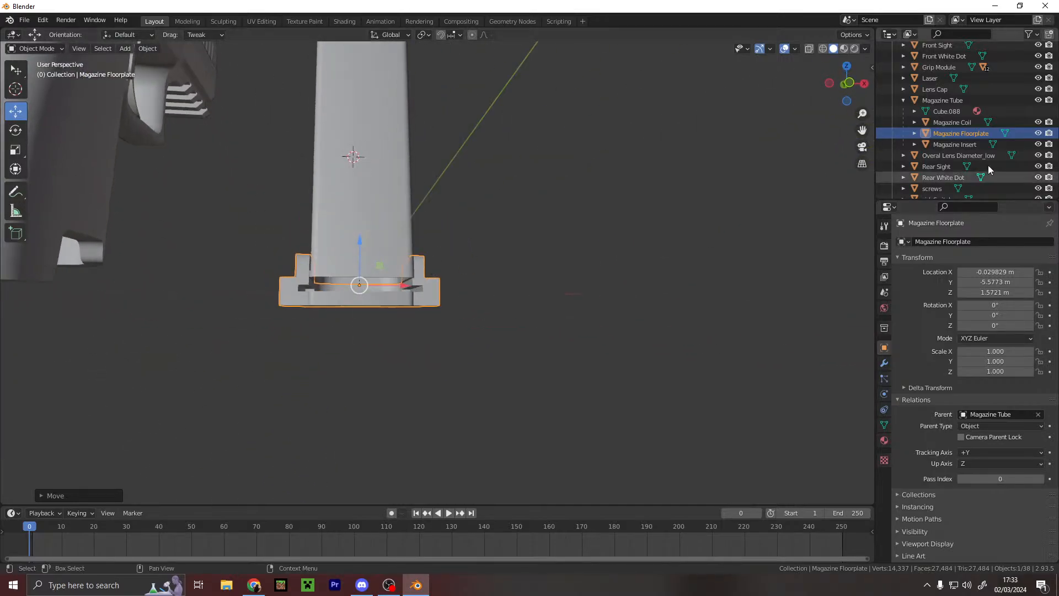
left_click(964, 143)
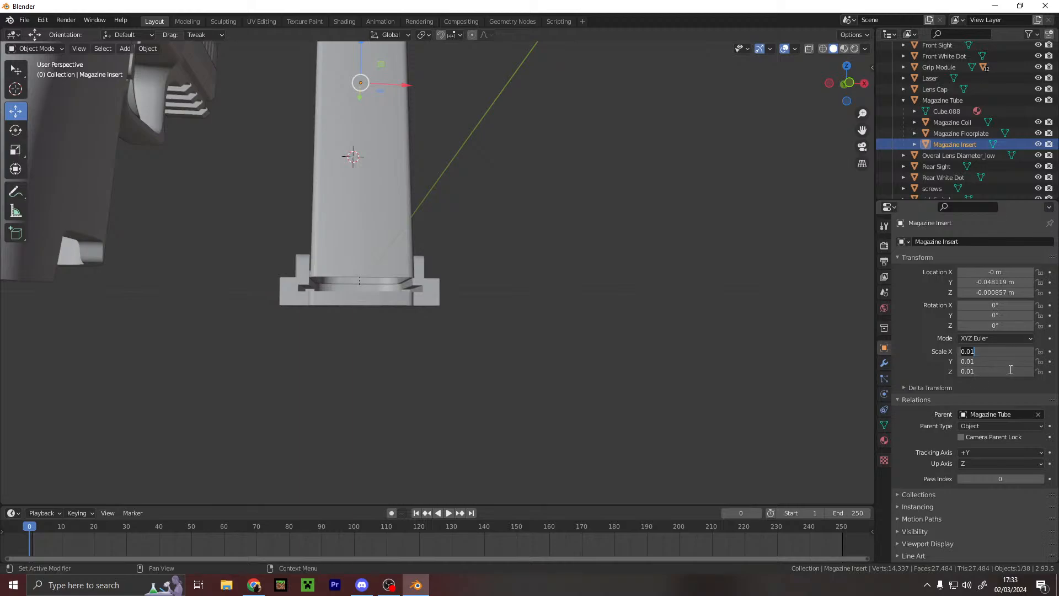
key("Return")
- Move the Magazine Insert down and across into the opening in the floorplate's underside, at about Y -5.98 m and Z 1.94 m
scroll(401, 104, "down", 4)
left_click_drag(403, 156, 397, 244)
scroll(382, 264, "up", 11)
middle_click_drag(381, 268, 474, 150, "shift")
middle_click_drag(474, 150, 396, 134)
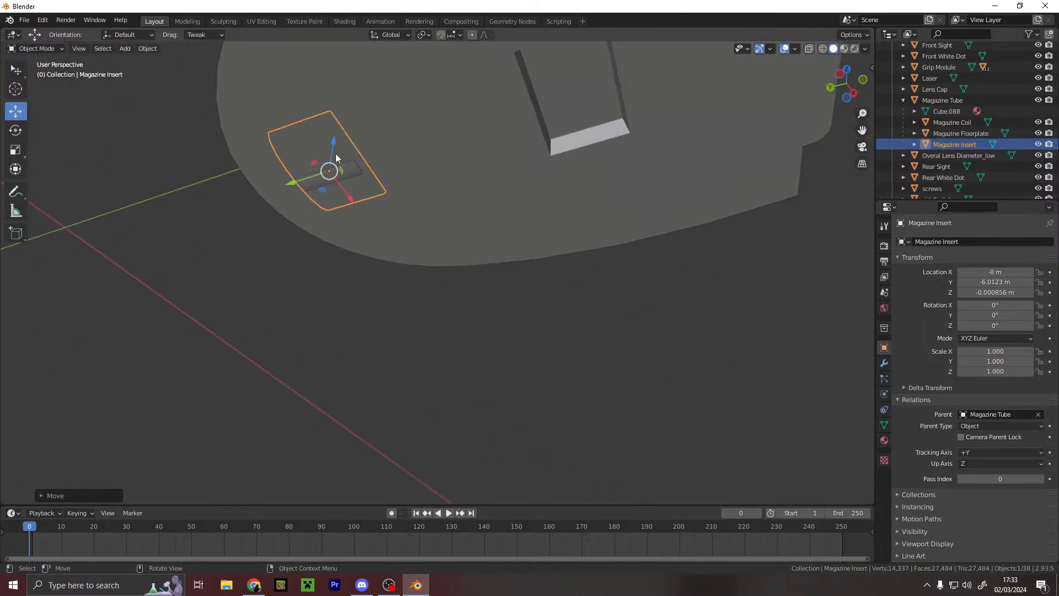
left_click_drag(290, 187, 530, 143)
scroll(583, 157, "down", 5)
middle_click_drag(583, 157, 550, 177)
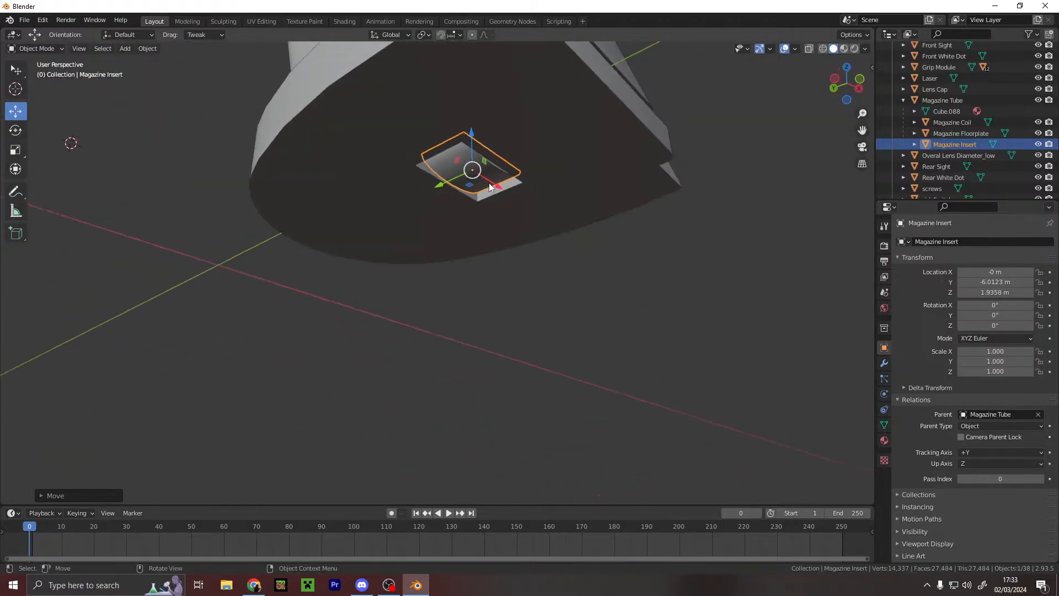
left_click_drag(471, 132, 473, 130)
scroll(504, 132, "down", 4)
middle_click_drag(504, 132, 492, 173)
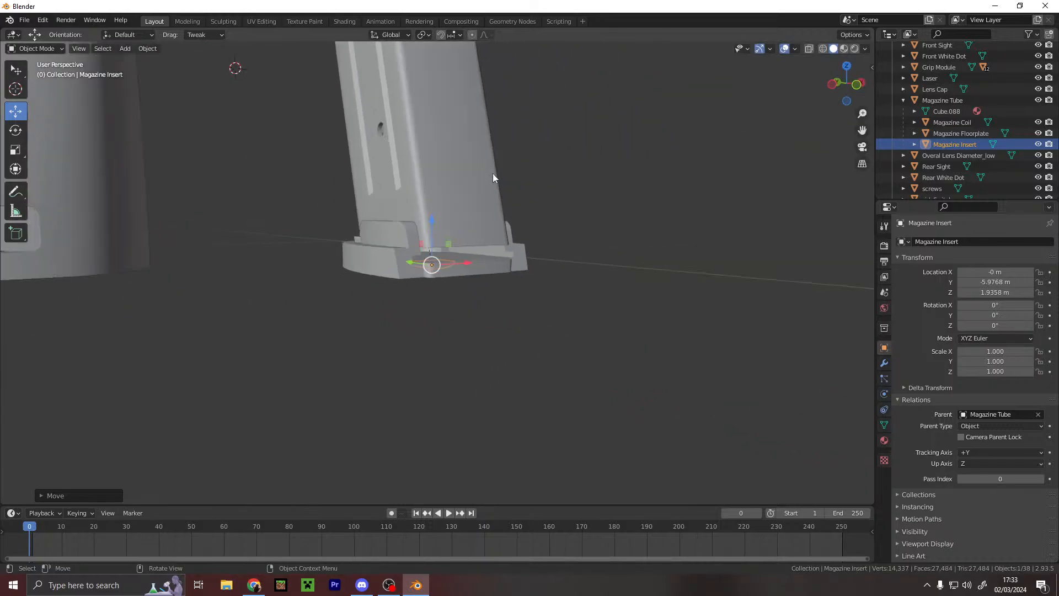
- Raise the Magazine Floorplate slightly onto the tube's bottom end and raise the Magazine Insert to match, to about Y -5.70 m
left_click(434, 213)
left_click_drag(451, 246, 446, 247)
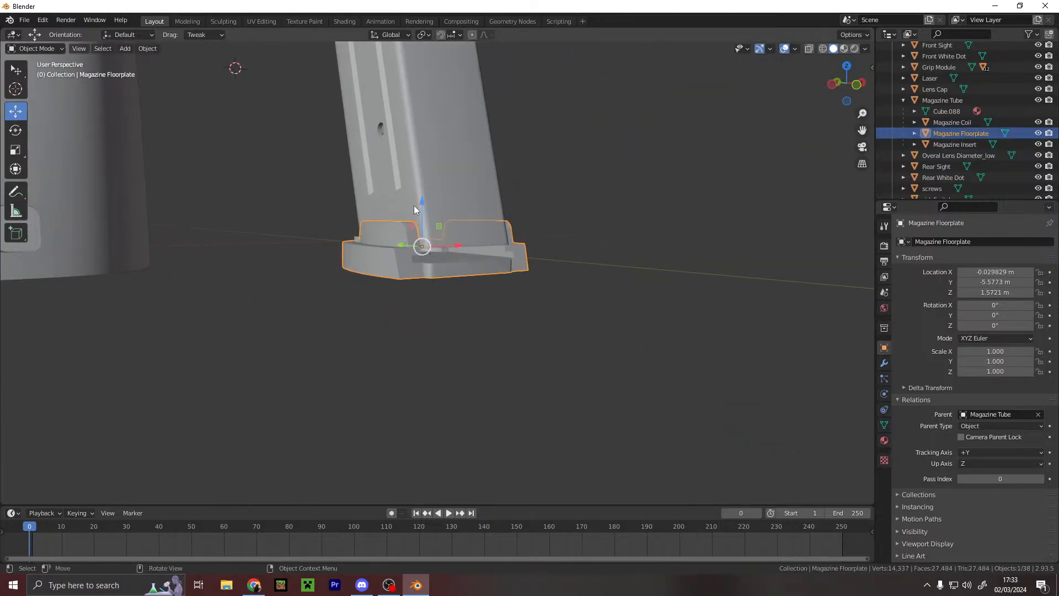
left_click_drag(423, 194, 419, 180)
scroll(444, 272, "up", 5)
middle_click_drag(444, 272, 453, 225)
left_click(454, 148)
left_click(455, 150)
left_click_drag(449, 131, 451, 100)
scroll(453, 157, "down", 6)
- Set the Cartridge Lift's parent to the Magazine Tube, with its X rotation at 0° and scale at 1
middle_click_drag(453, 161, 565, 263)
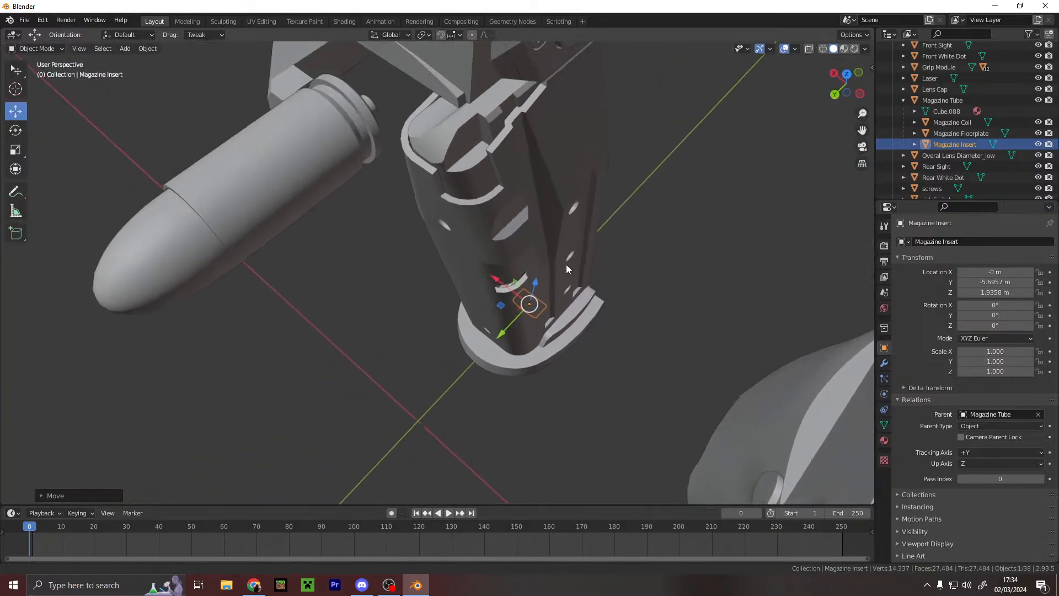
left_click(499, 105)
scroll(978, 165, "up", 6)
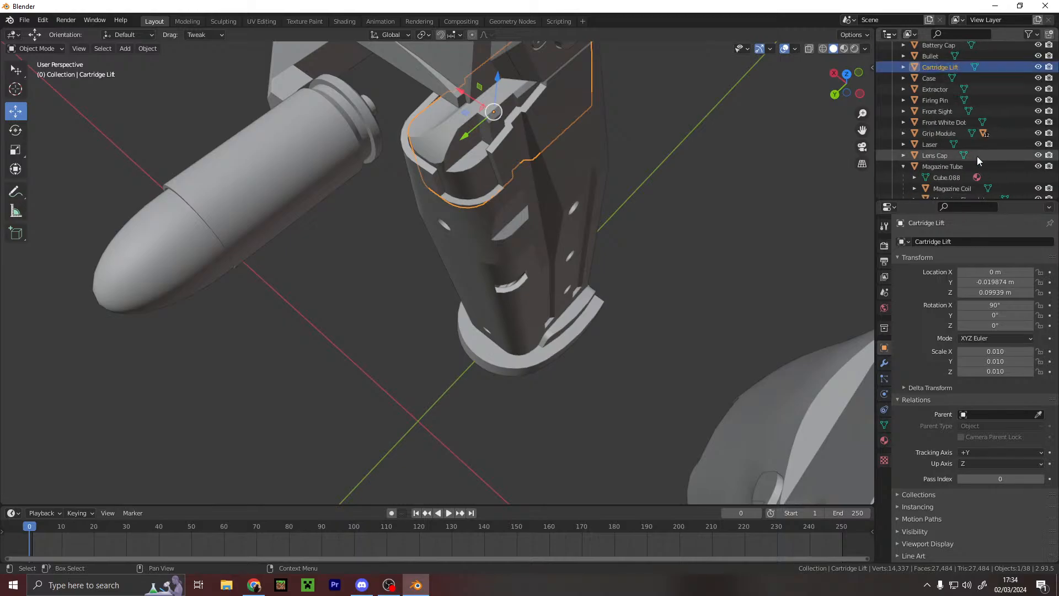
middle_click_drag(632, 194, 649, 178)
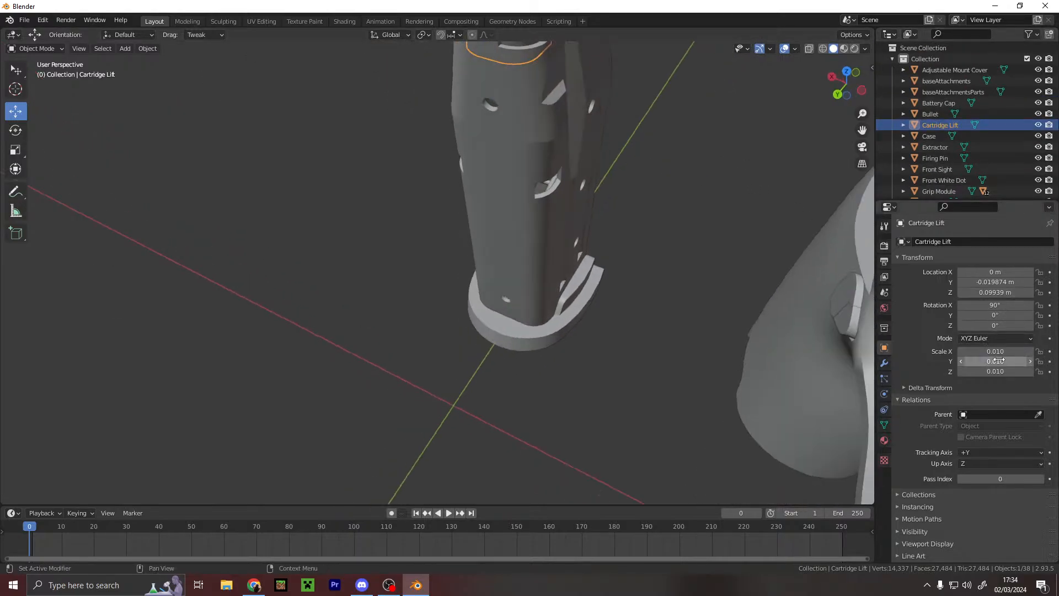
middle_click_drag(756, 206, 717, 405, "shift")
left_click(985, 414)
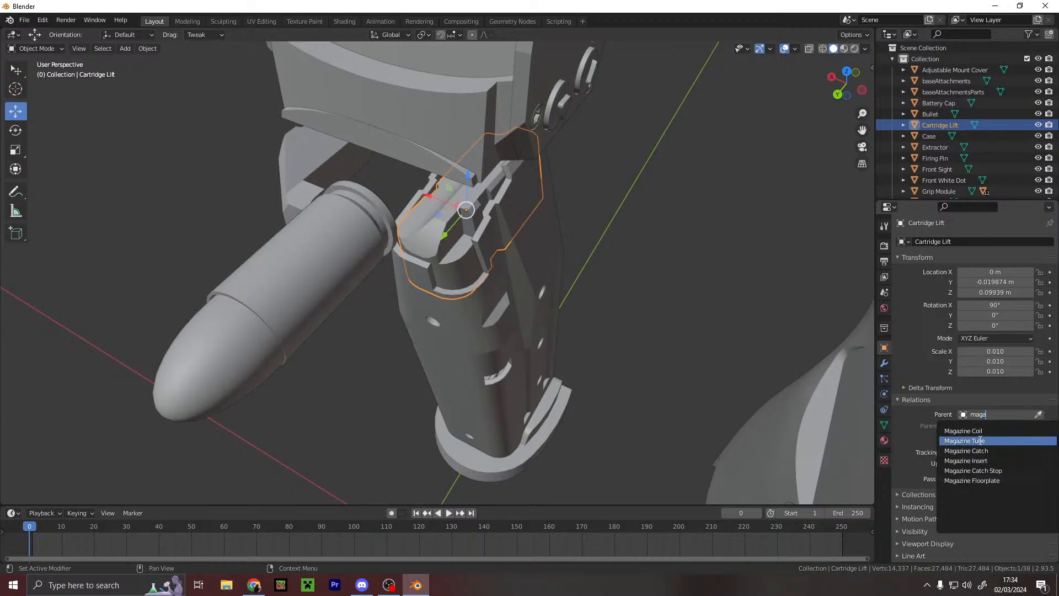
left_click(980, 440)
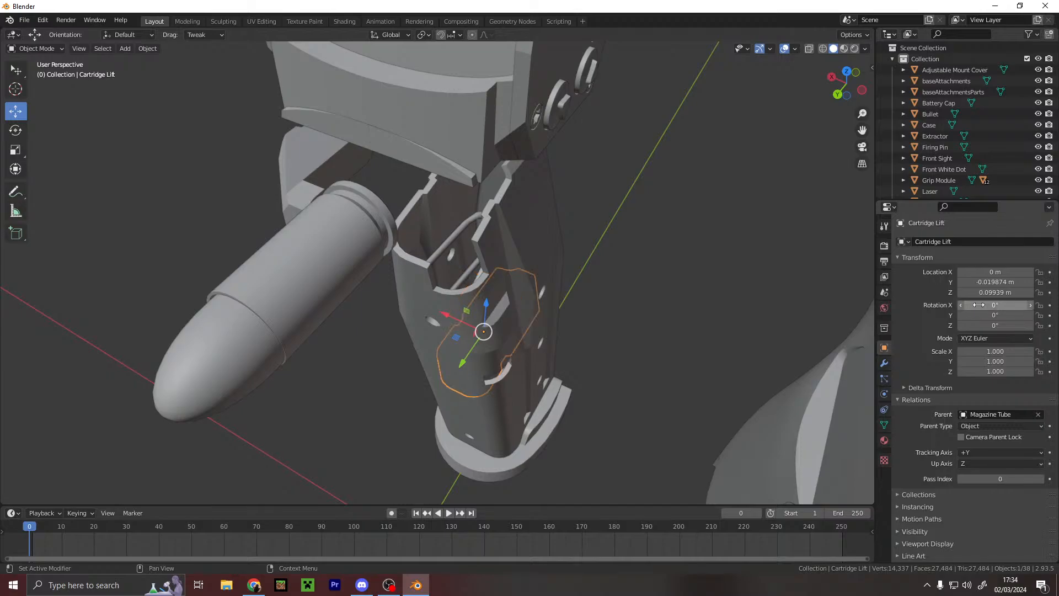
- Move the Cartridge Lift up and back into the top opening of the Magazine Tube
left_click_drag(496, 320, 423, 175)
middle_click_drag(423, 176, 402, 108)
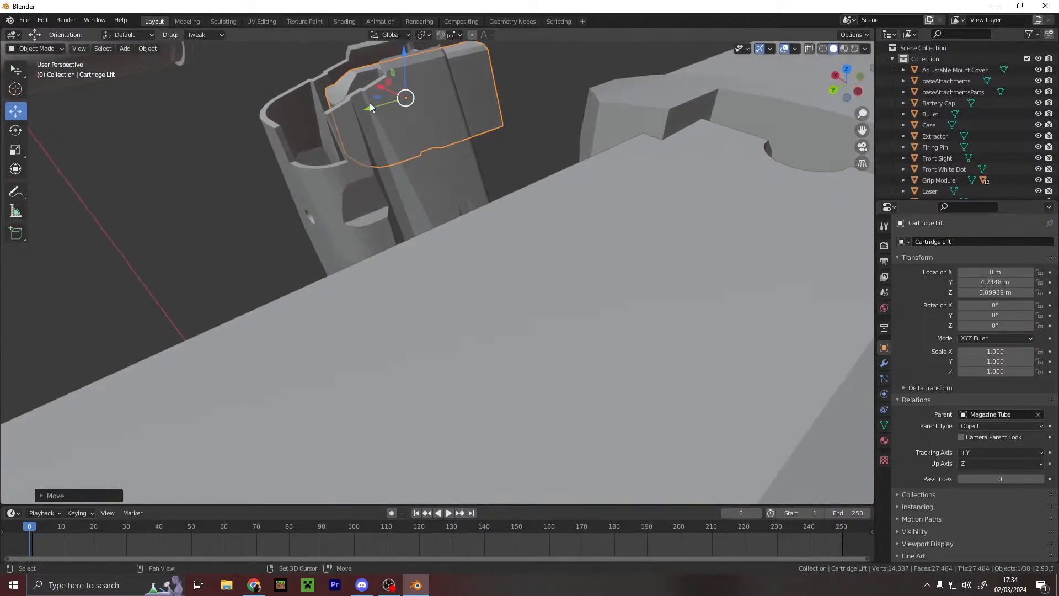
left_click_drag(364, 109, 311, 119)
left_click_drag(345, 64, 342, 49)
- Centre the Cartridge Lift sideways in the tube's top by moving it along the X axis, and clear the selection
middle_click_drag(343, 49, 556, 125)
key("g")
key("x")
left_click(535, 162)
key("g")
key("x")
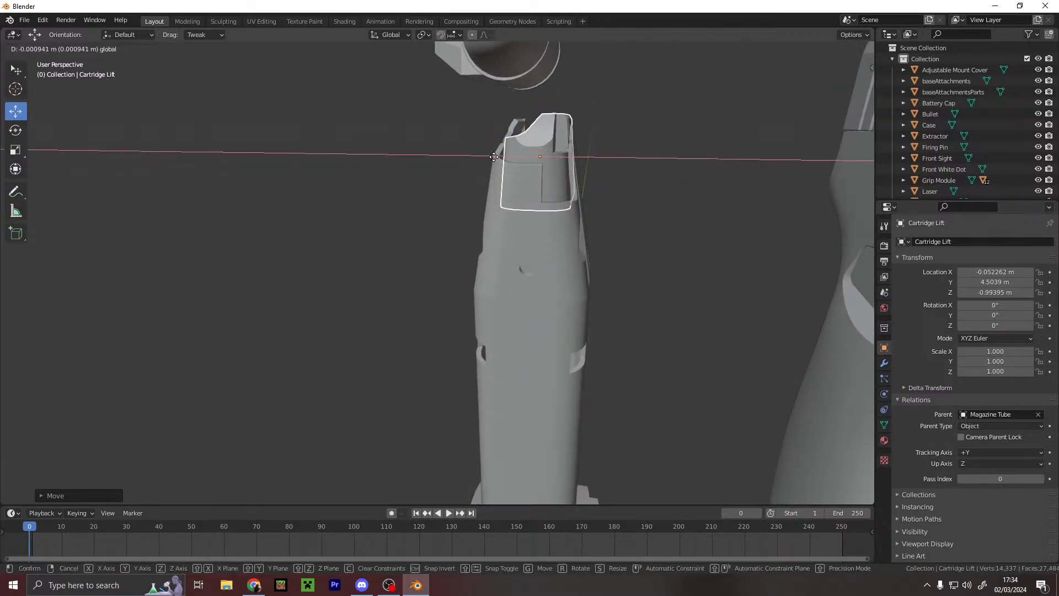
left_click(489, 156)
left_click(574, 177)
middle_click_drag(574, 178, 651, 182)
left_click(557, 165)
- Inspect the assembled magazine from several angles and collapse the Magazine Tube's list of child objects
scroll(557, 173, "down", 4)
middle_click_drag(557, 173, 525, 173)
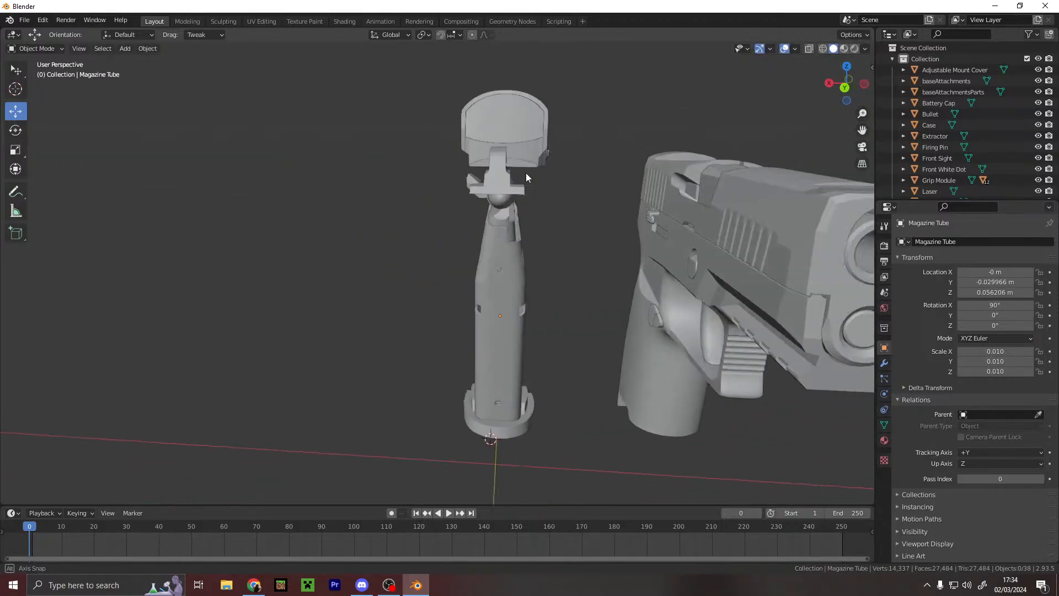
scroll(558, 190, "up", 6)
middle_click_drag(588, 207, 455, 271)
scroll(454, 268, "down", 5)
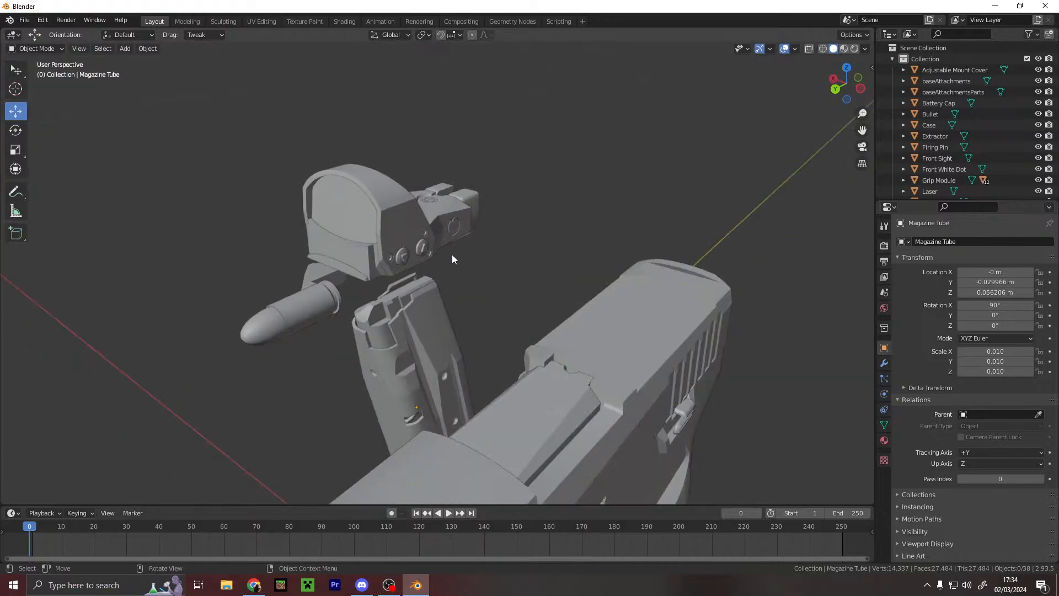
middle_click_drag(555, 233, 761, 197)
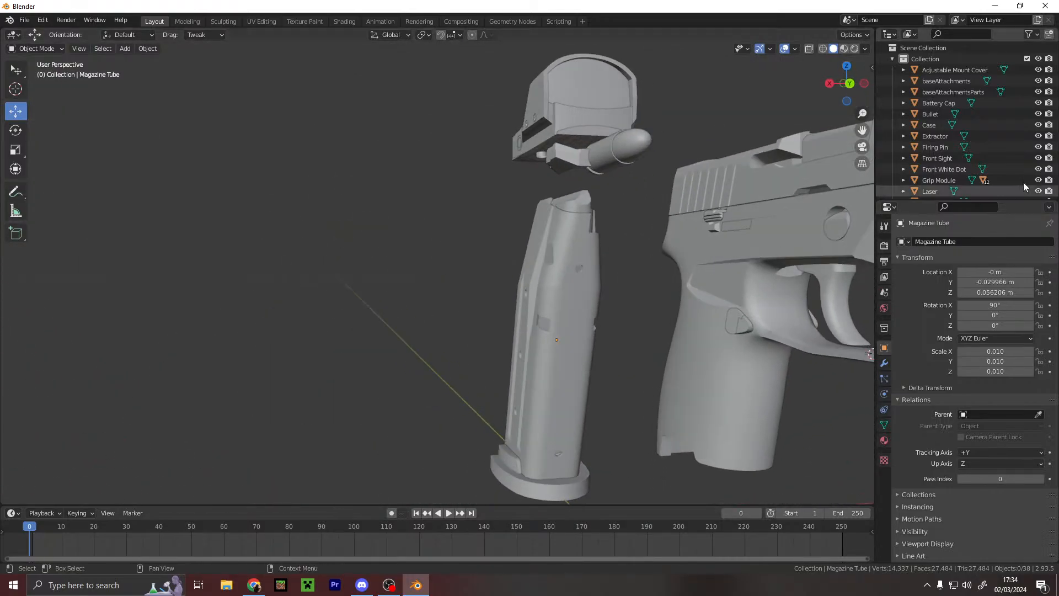
scroll(962, 144, "down", 5)
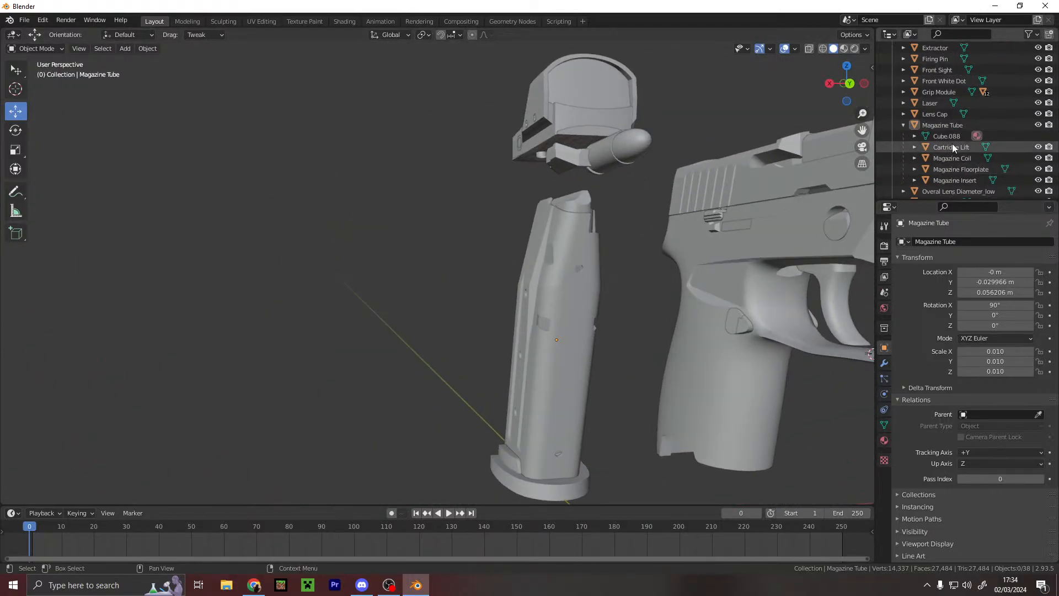
scroll(952, 145, "down", 3)
left_click(904, 58)
scroll(838, 104, "down", 2)
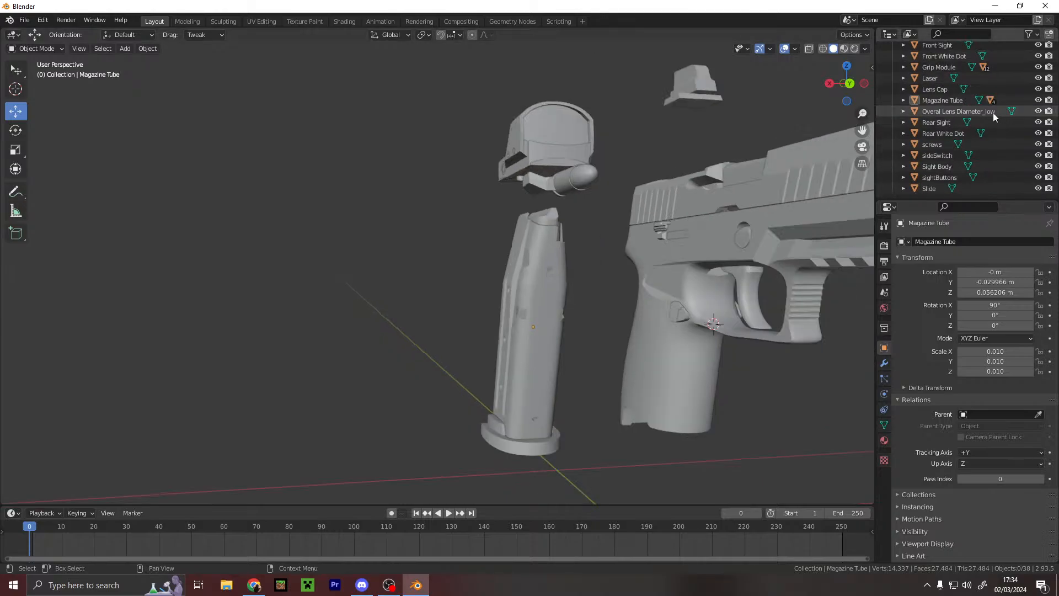
- Test-move the Magazine Tube with its parented parts and undo the move
middle_click_drag(690, 222, 594, 216)
scroll(627, 218, "down", 5)
scroll(623, 267, "up", 6)
left_click(948, 123)
left_click(951, 97)
left_click_drag(412, 295, 392, 312)
key("ctrl+z")
middle_click_drag(584, 255, 538, 210)
left_click(538, 211)
left_click(590, 222)
left_click(589, 286)
scroll(458, 299, "down", 3)
middle_click_drag(460, 302, 683, 305)
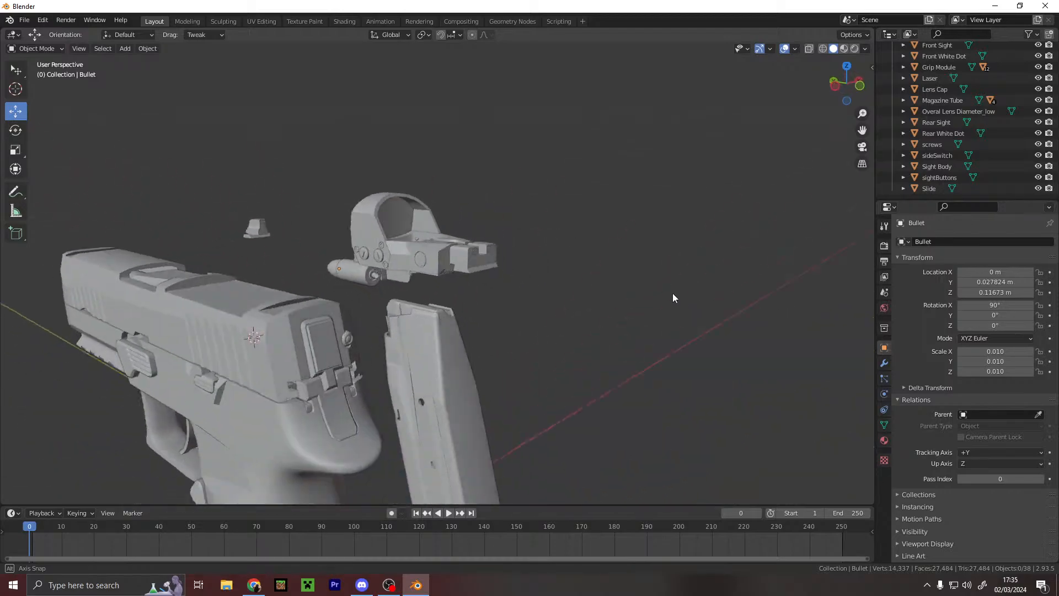
- Move the Firing Pin behind the cartridge's base along the Y axis, and delete it
scroll(379, 333, "up", 3)
left_click(292, 276)
left_click(292, 274)
key("KP_Decimal")
middle_click_drag(378, 249, 300, 391)
left_click_drag(242, 363, 256, 363)
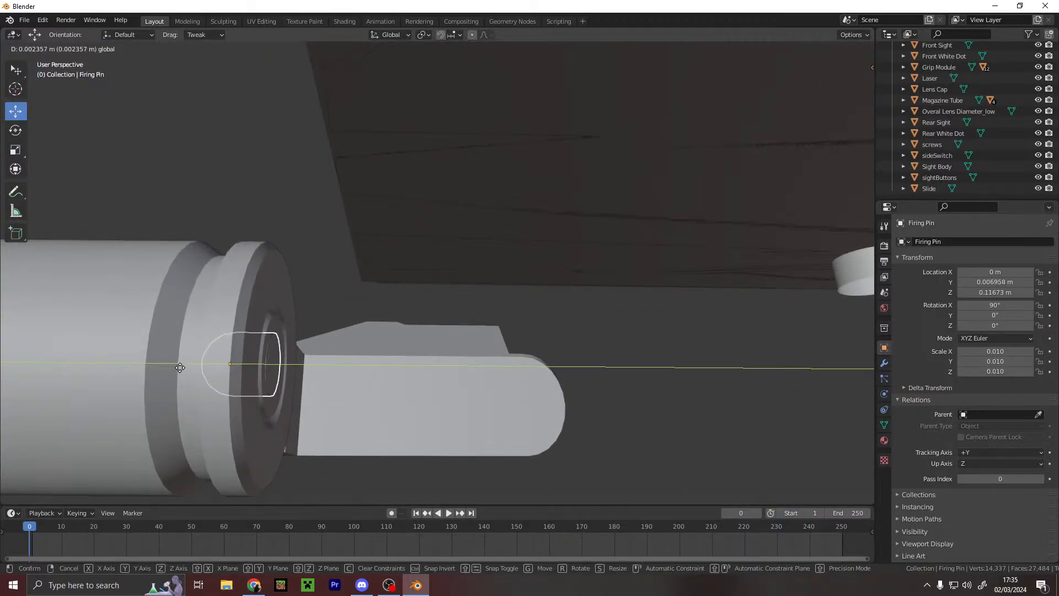
left_click_drag(179, 367, 259, 369)
middle_click_drag(388, 299, 320, 279)
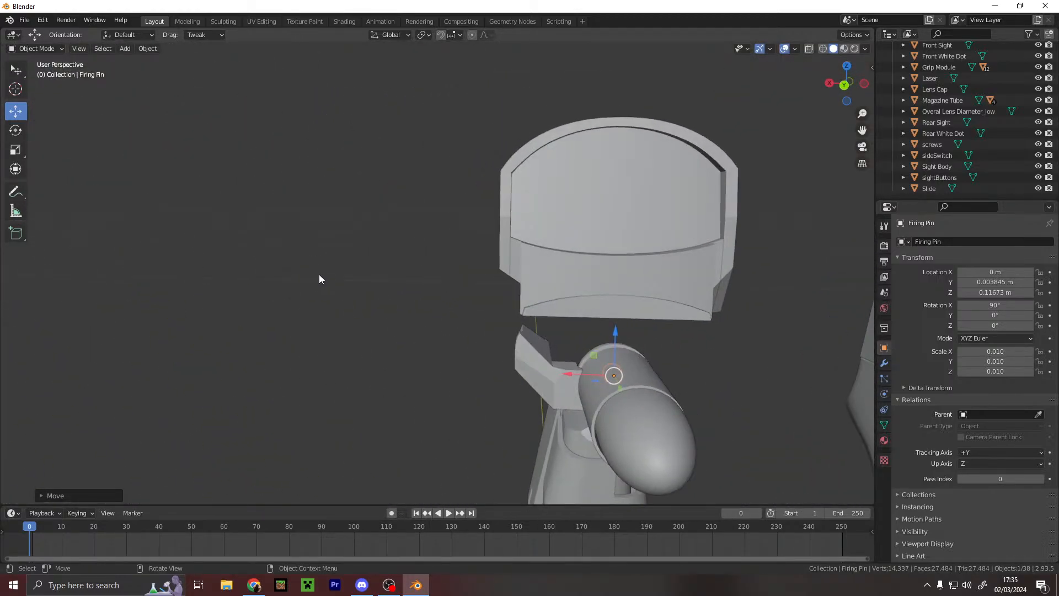
key("Delete")
- Move the Barrel up and sideways so it fits the round opening at the front of the slide
key("Home")
middle_click_drag(629, 142, 546, 155)
scroll(524, 176, "up", 3)
middle_click_drag(510, 192, 534, 194)
left_click(583, 224)
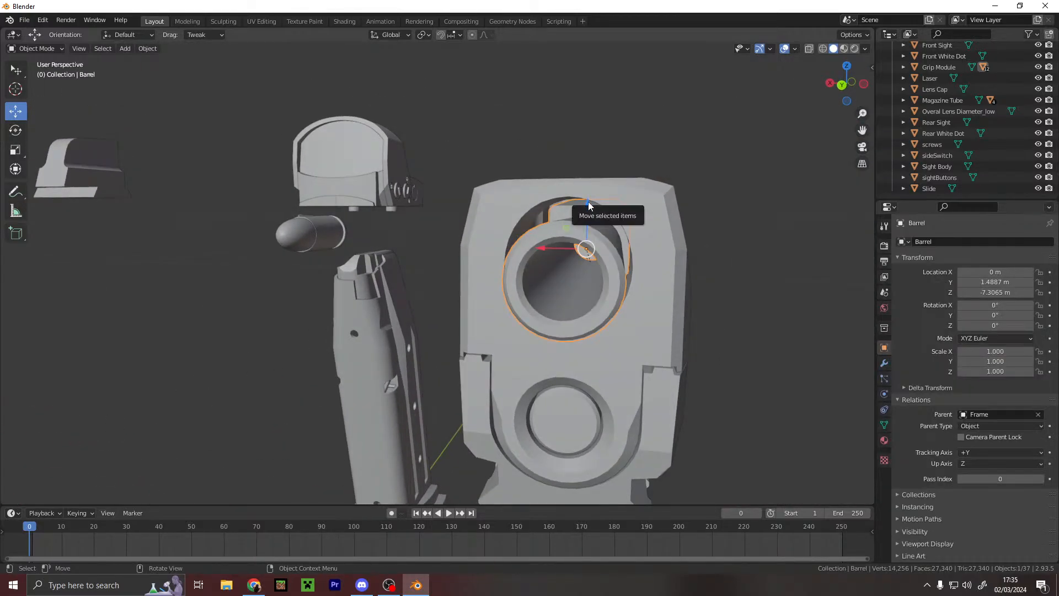
left_click_drag(588, 206, 590, 194)
middle_click_drag(590, 194, 616, 186)
scroll(612, 190, "up", 4)
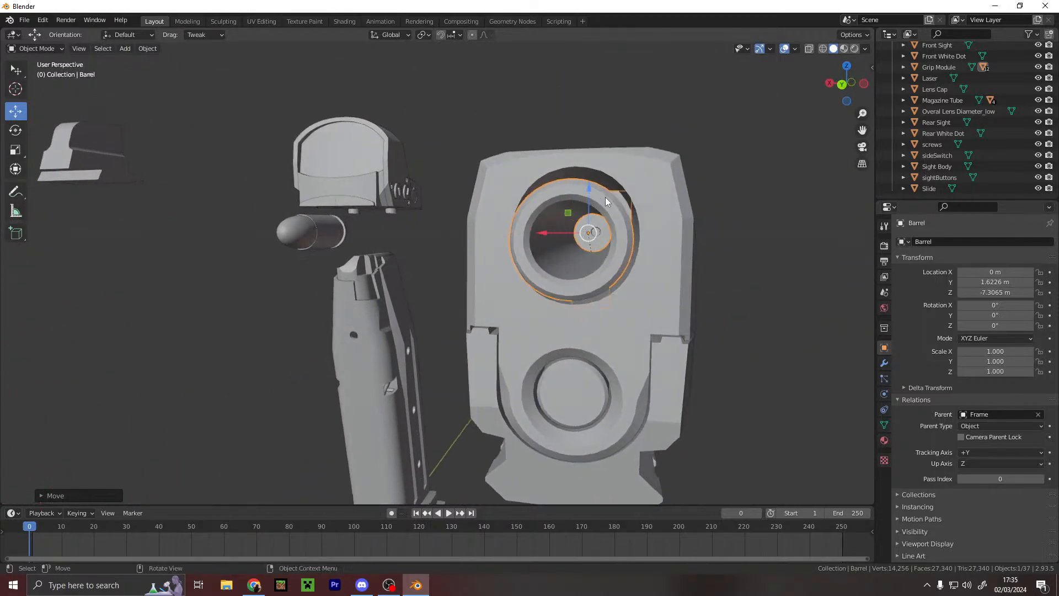
left_click_drag(593, 197, 592, 189)
left_click_drag(553, 230, 555, 225)
- Check the Barrel's fit in the slide opening from the front and fine-tune its position along the X axis
middle_click_drag(567, 278, 589, 294)
left_click(522, 314)
middle_click_drag(531, 317, 567, 284)
middle_click_drag(676, 281, 597, 265, "shift")
left_click(567, 226)
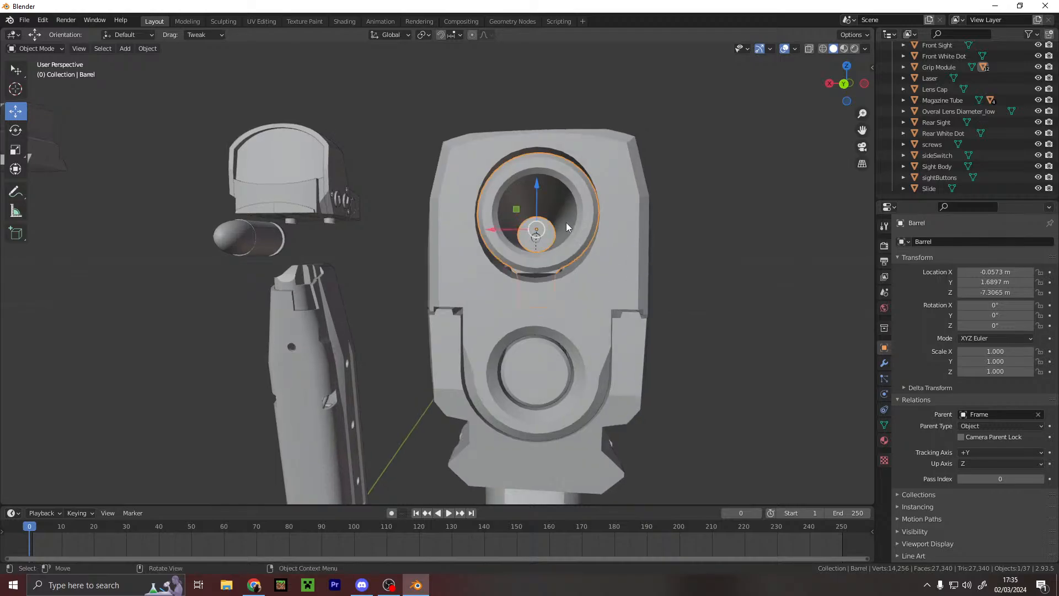
left_click_drag(534, 184, 533, 246)
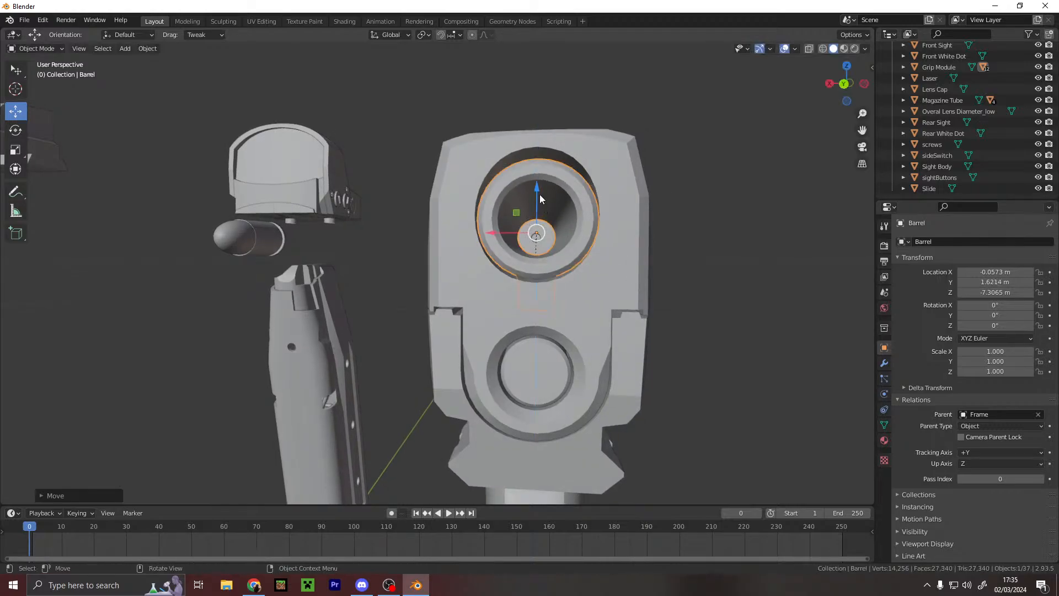
key("ctrl+z")
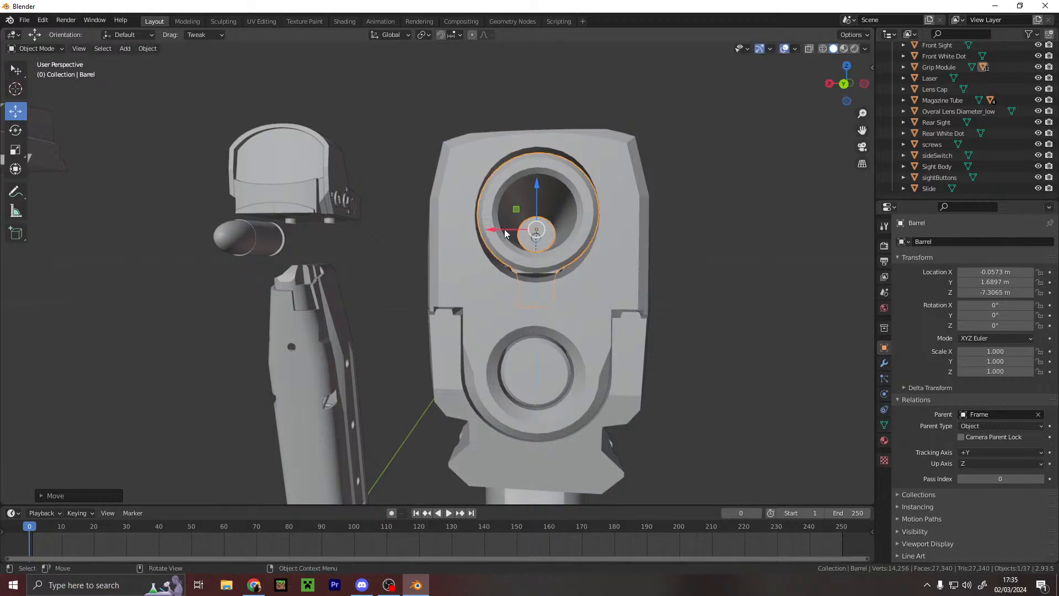
left_click_drag(504, 233, 534, 197)
middle_click_drag(697, 213, 318, 245)
- Parent the sightButtons to the Sight Body, with their scale set to 1 and X rotation to 0°
left_click(319, 246)
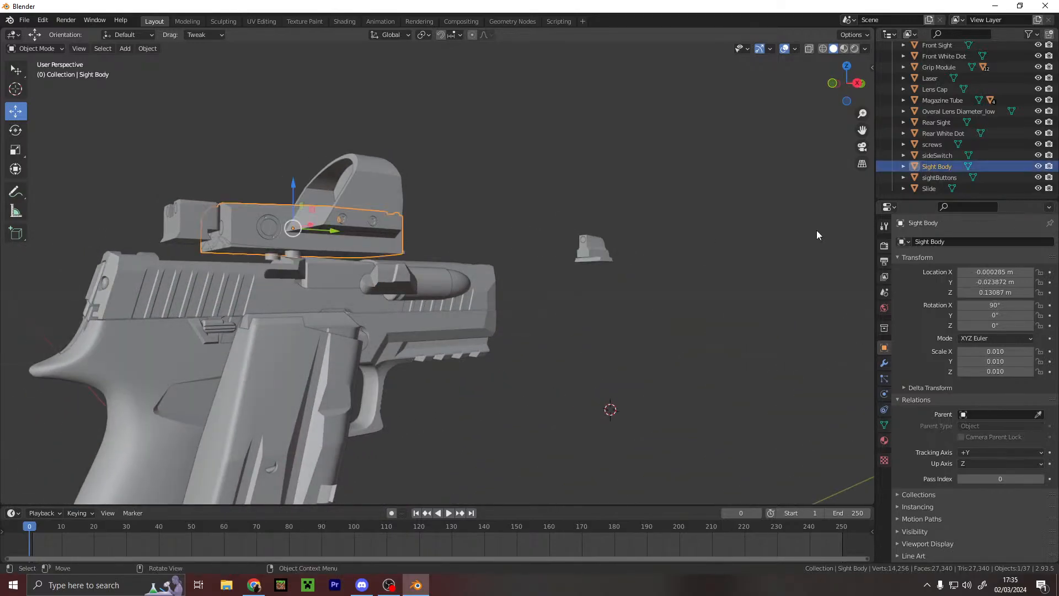
middle_click_drag(516, 243, 636, 297, "shift")
scroll(557, 282, "up", 5)
middle_click_drag(555, 282, 690, 236)
left_click(314, 259)
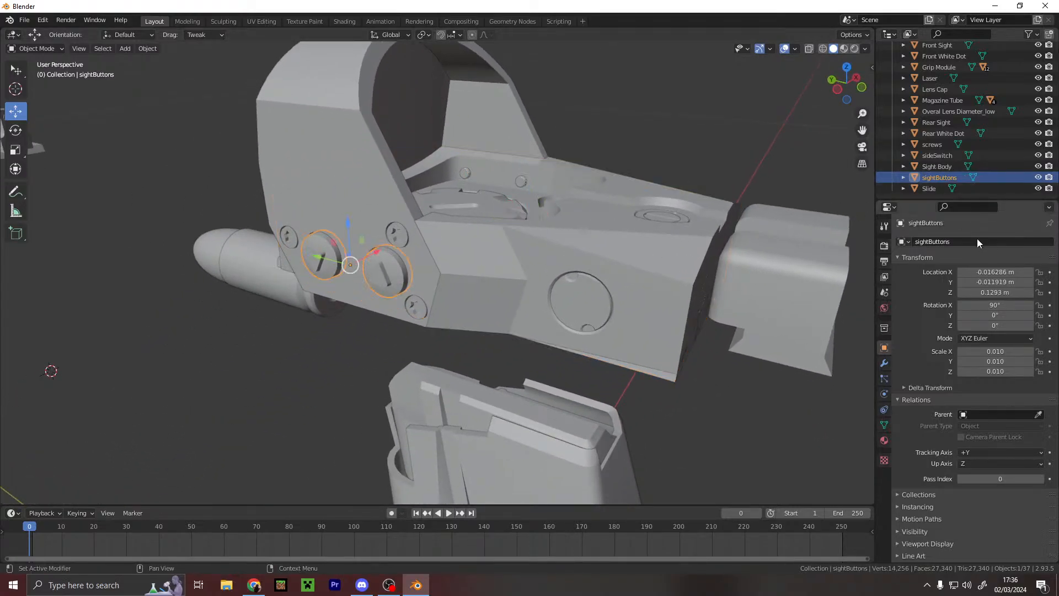
left_click(981, 413)
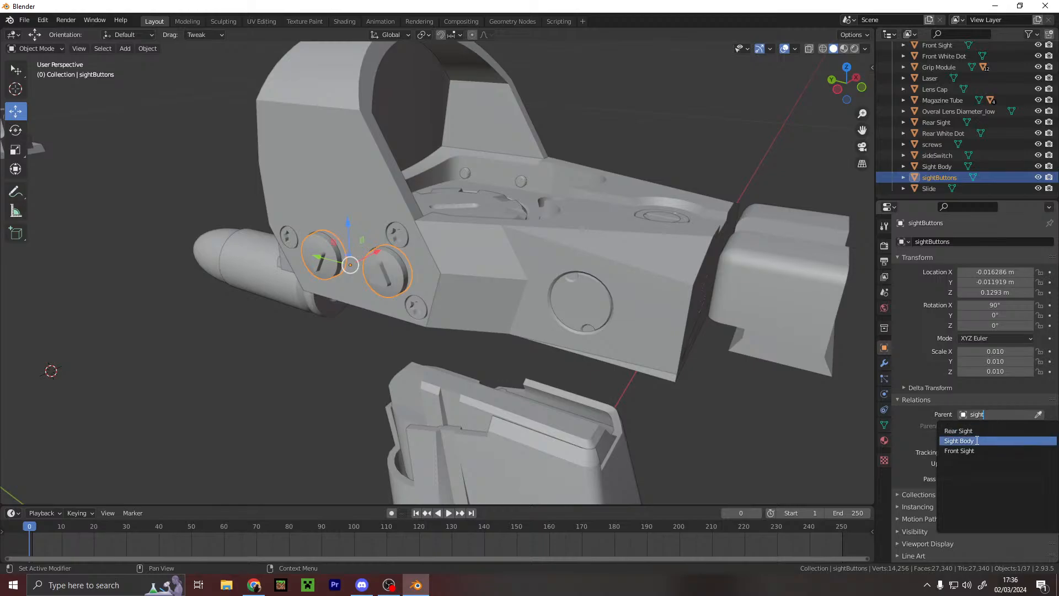
left_click(970, 441)
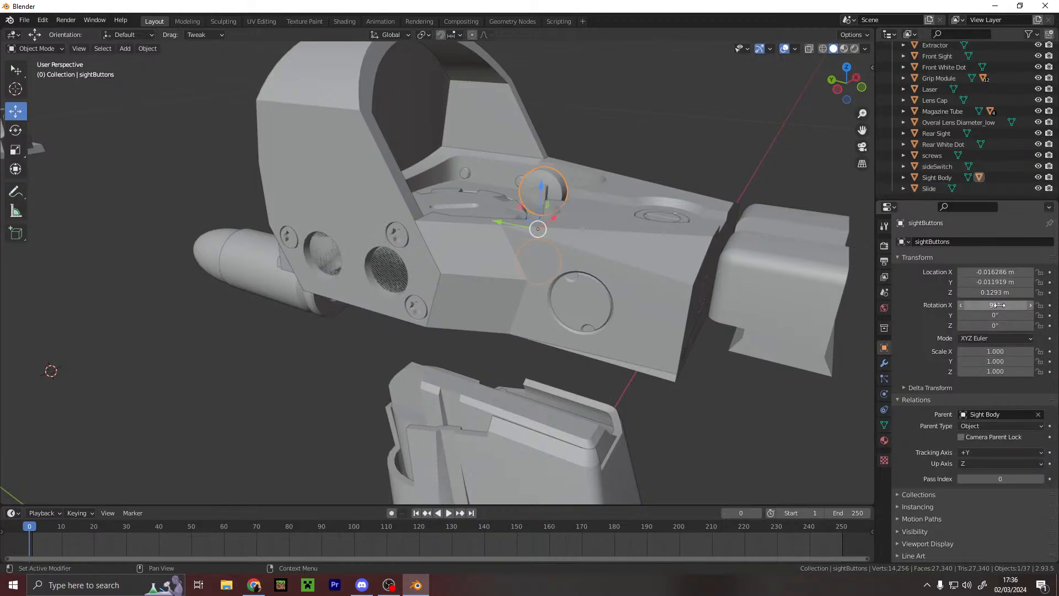
- Move the sightButtons back into the two round recesses on the side of the sight
left_click_drag(500, 221, 372, 198)
left_click_drag(433, 197, 377, 264)
left_click_drag(285, 237, 315, 260)
left_click_drag(347, 219, 339, 219)
middle_click_drag(413, 200, 472, 175)
left_click_drag(326, 273, 335, 267)
left_click_drag(373, 221, 367, 212)
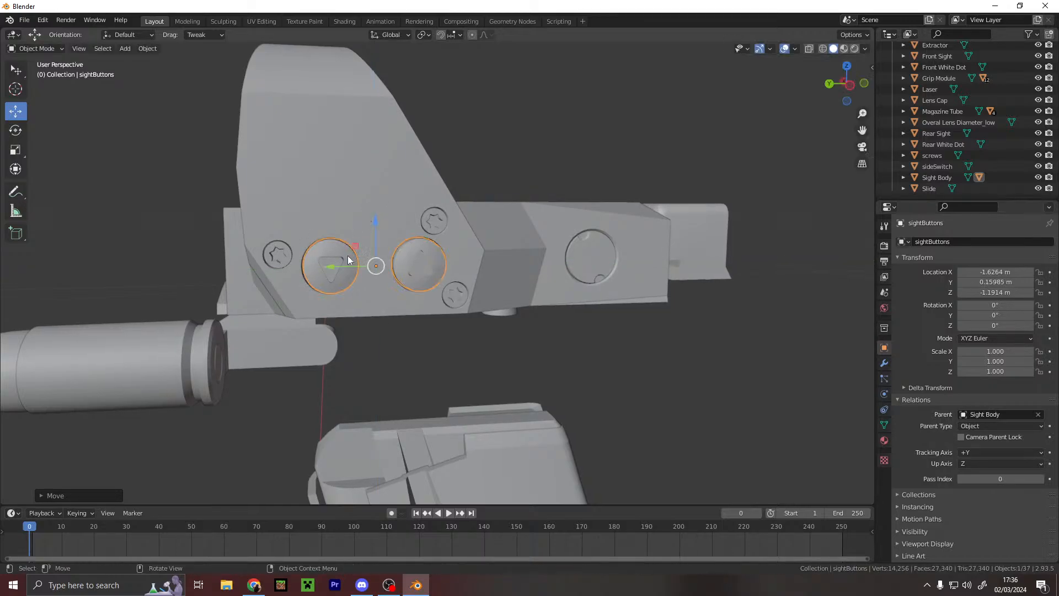
left_click_drag(335, 269, 332, 265)
middle_click_drag(435, 326, 421, 227)
- Parent the screws to the Sight Body and set their scale to 1 and X rotation to 0°
left_click(418, 226)
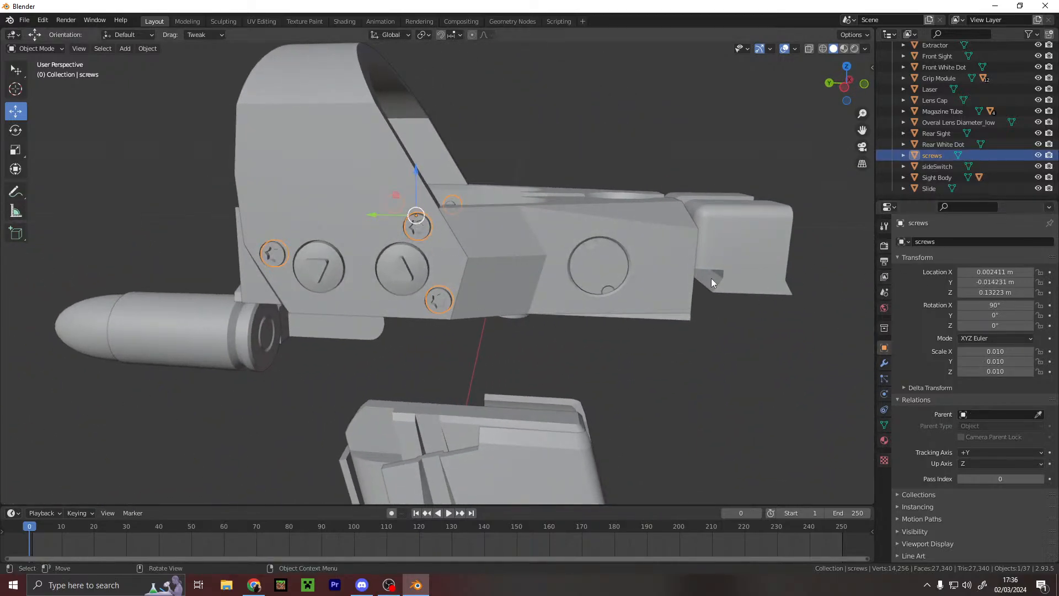
middle_click_drag(713, 307, 576, 293)
left_click(995, 414)
type("sight")
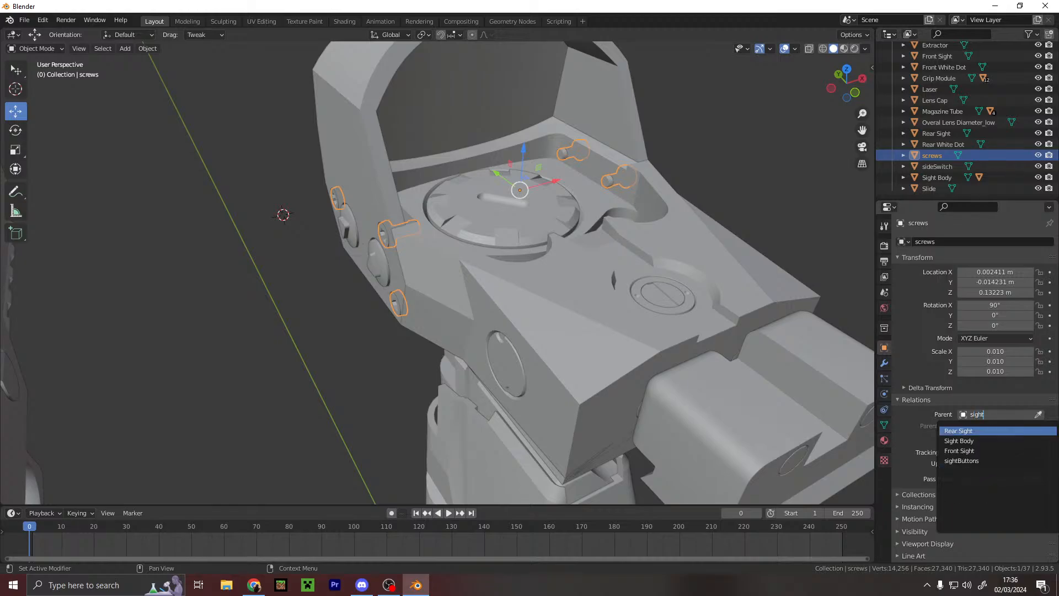
left_click(998, 440)
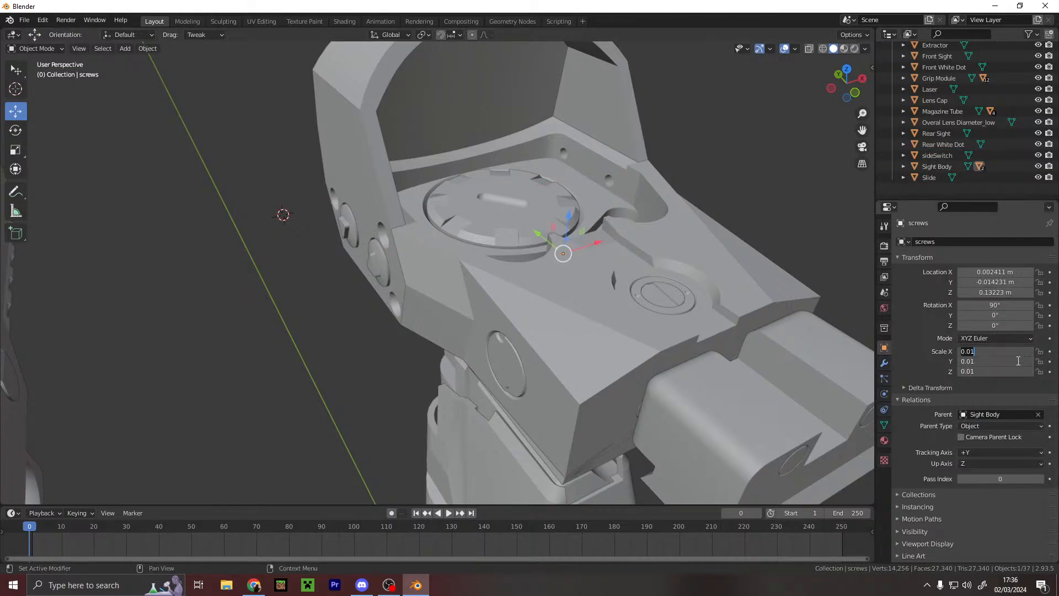
type("1")
key("Return")
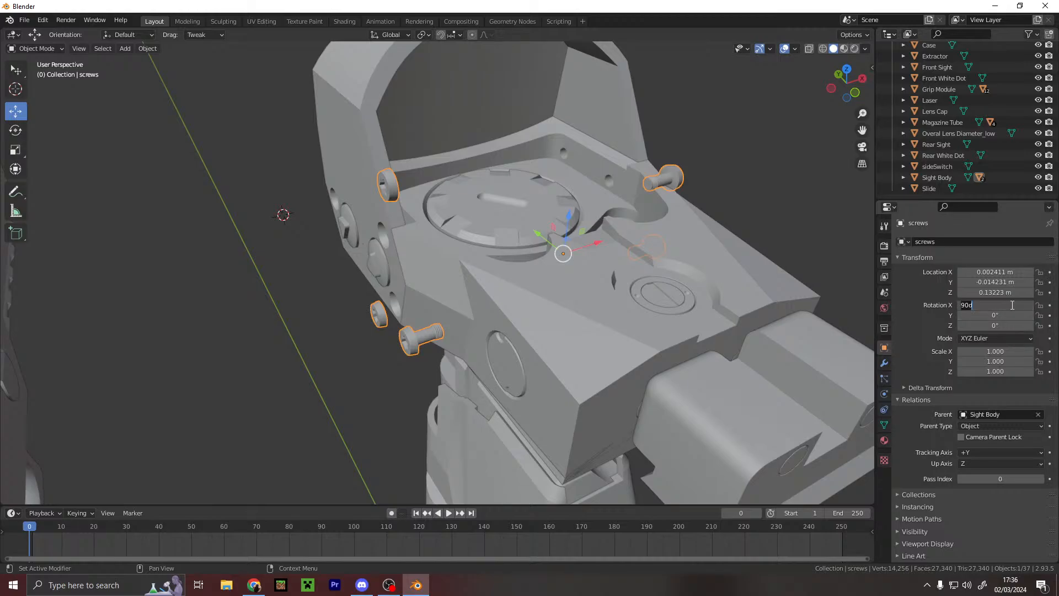
key("Return")
- Move the screws forward, up and sideways to line up with the screw holes of the sight
middle_click_drag(816, 342, 459, 193)
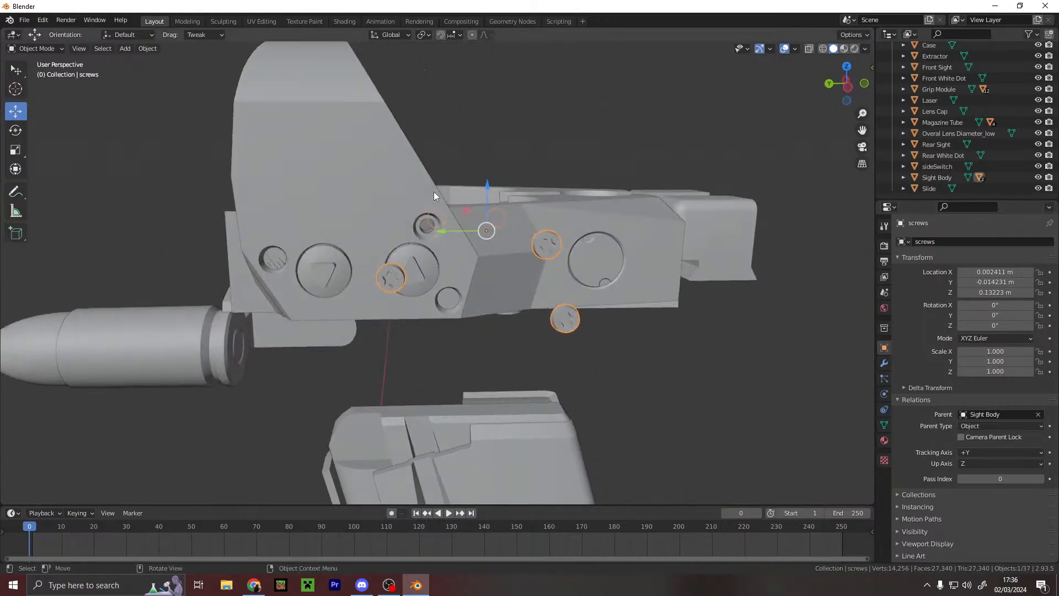
left_click_drag(448, 231, 395, 165)
middle_click_drag(479, 163, 385, 178)
left_click_drag(506, 168, 511, 173)
left_click_drag(551, 204, 565, 204)
middle_click_drag(538, 215, 623, 197)
left_click_drag(377, 224, 366, 227)
- Fine-tune the screws along the X axis so they are seated evenly on both sides of the sight
middle_click_drag(488, 186, 563, 214)
left_click_drag(573, 207, 574, 209)
left_click(572, 209)
middle_click_drag(573, 208, 612, 220)
mouse_move(612, 220)
left_mouse_down()
mouse_move(622, 216)
mouse_move(608, 217)
left_mouse_up()
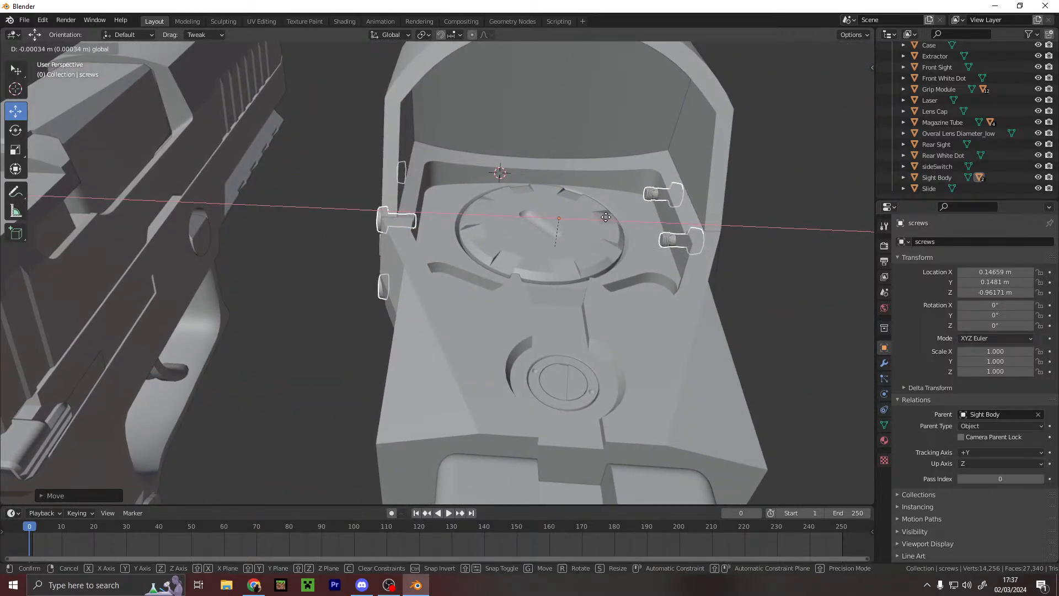
left_click(609, 217)
- Nudge the screws vertically to centre them in their holes, and clear the selection
middle_click_drag(614, 217, 451, 313)
middle_click_drag(497, 283, 366, 214)
left_click_drag(349, 212, 370, 175)
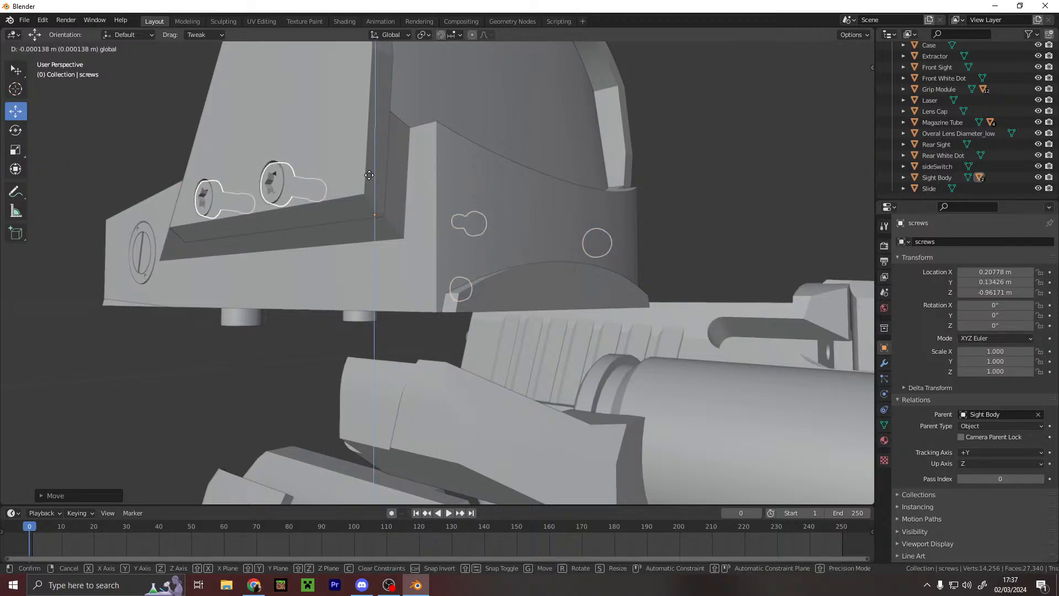
left_click_drag(369, 175, 369, 175)
middle_click_drag(326, 179, 224, 102)
left_click(648, 72)
- Parent the Lens Cap to the Sight Body and set its scale to 1 and X rotation to 0°
left_click(326, 151)
middle_click_drag(327, 151, 513, 165)
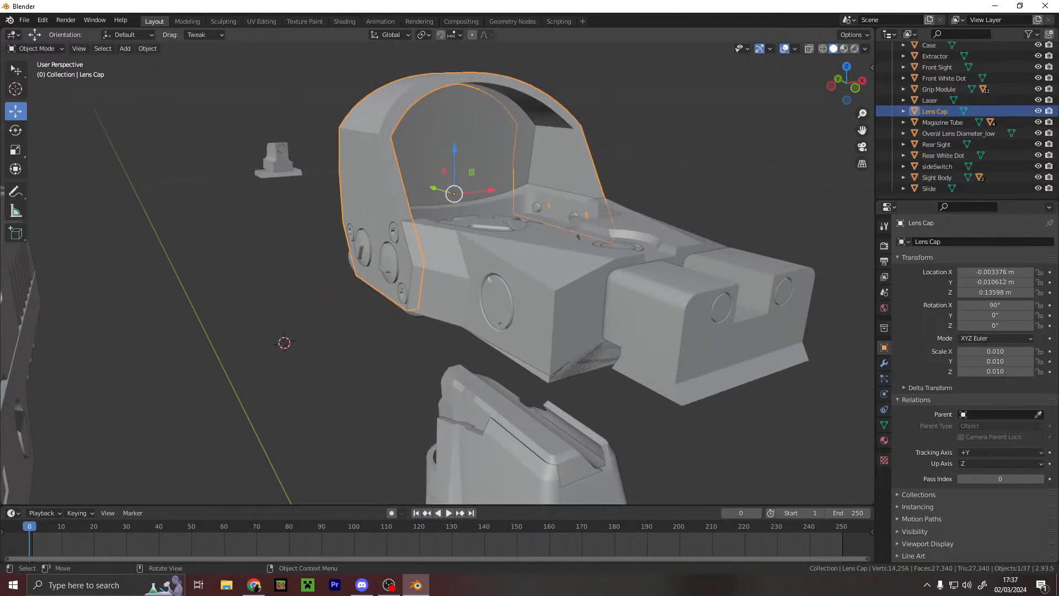
left_click(995, 414)
type("sight")
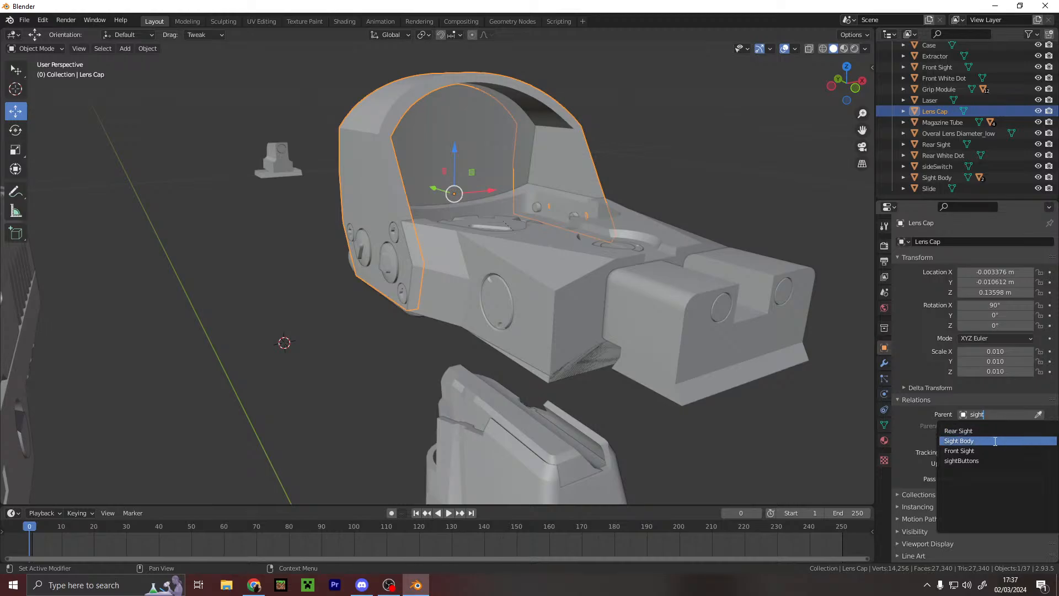
left_click(977, 440)
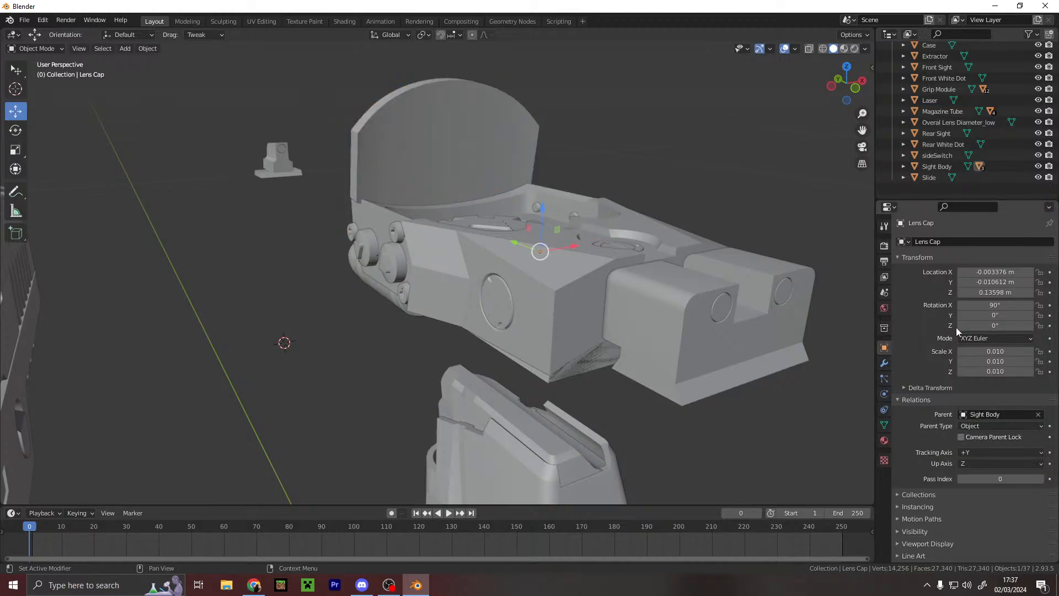
type("1")
key("Return")
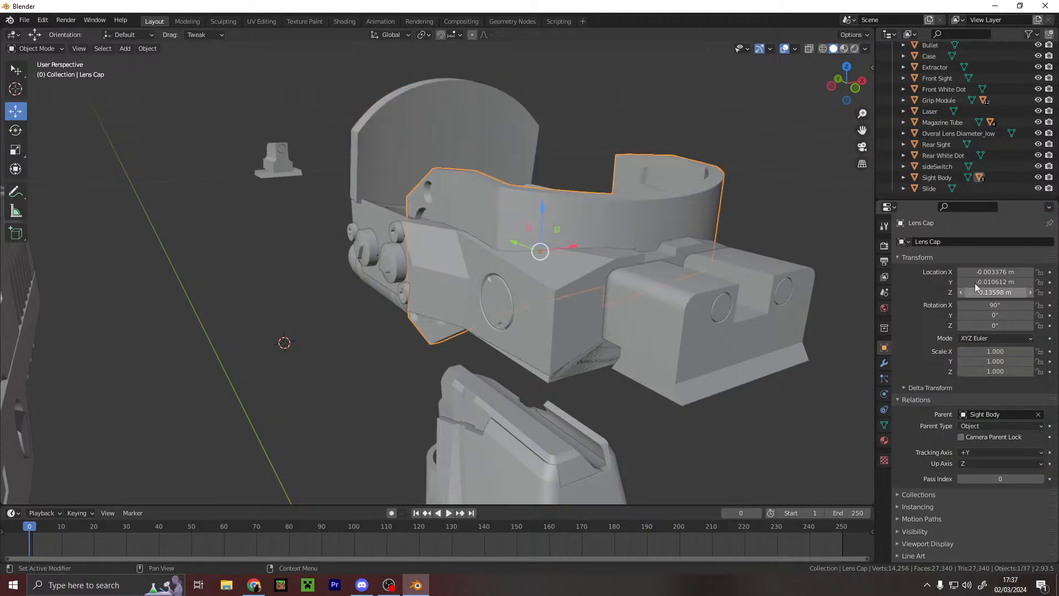
type("0")
key("Return")
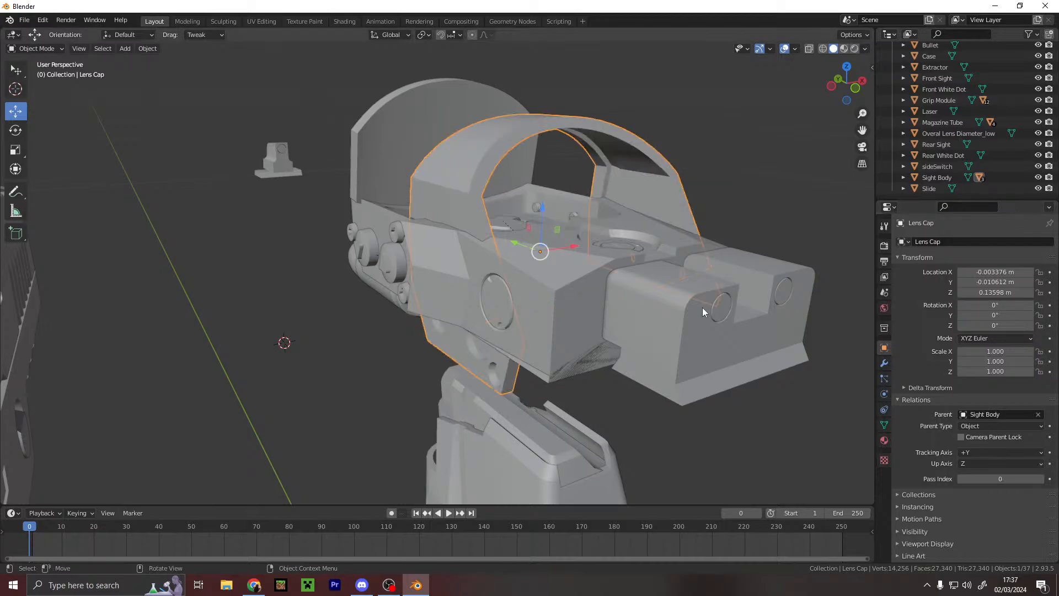
- Move the Lens Cap forward, up and sideways until it fits around the lens and over the sight body
middle_click_drag(661, 307, 715, 298)
left_click_drag(470, 236, 348, 228)
left_click_drag(390, 183, 392, 146)
left_click_drag(363, 191, 380, 190)
middle_click_drag(379, 191, 270, 198)
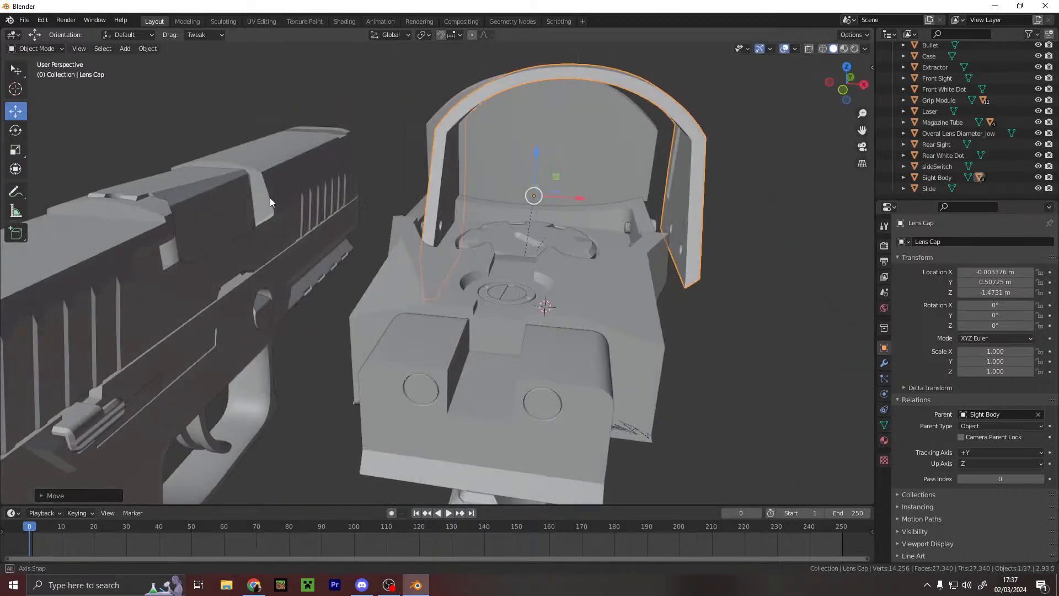
left_click_drag(572, 197, 547, 196)
middle_click_drag(548, 196, 491, 193)
scroll(491, 193, "up", 3)
left_click_drag(256, 162, 278, 162)
middle_click_drag(279, 162, 352, 150)
- Test-move the Sight Body with its parented parts, and cancel the move
left_click(518, 222)
key("g")
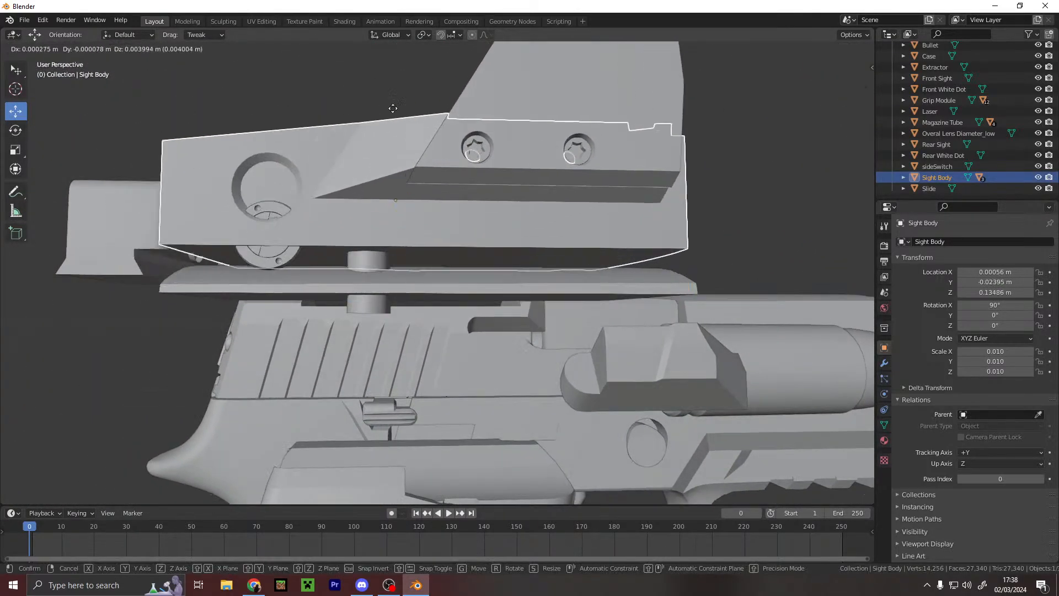
right_click(505, 477)
middle_click_drag(505, 477, 462, 332)
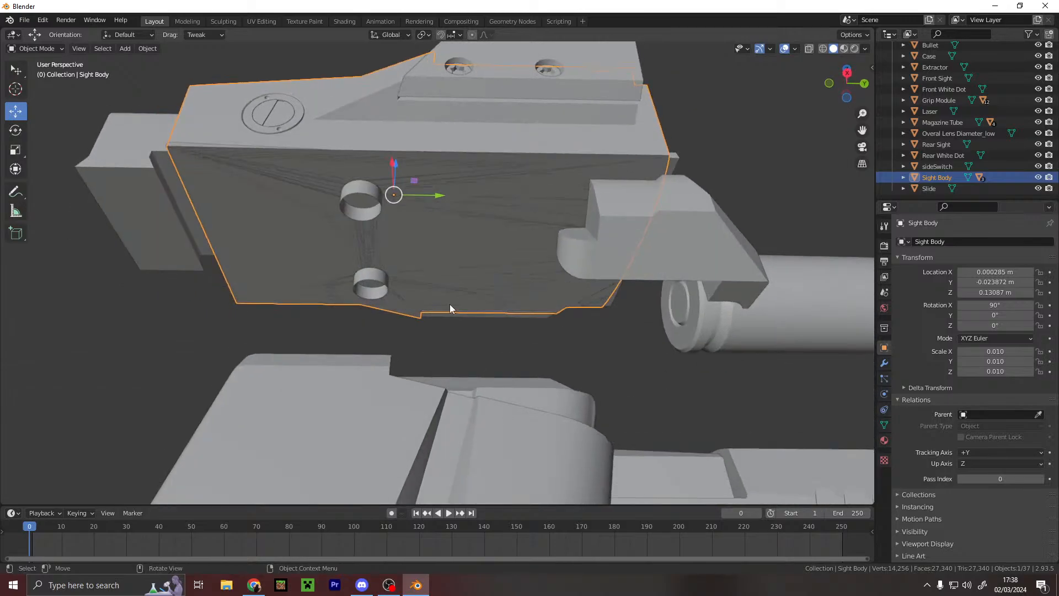
- Select the Adjustable Mount Cover beneath the sight and open its list of possible parent objects
left_click(442, 249)
middle_click_drag(442, 249, 634, 319)
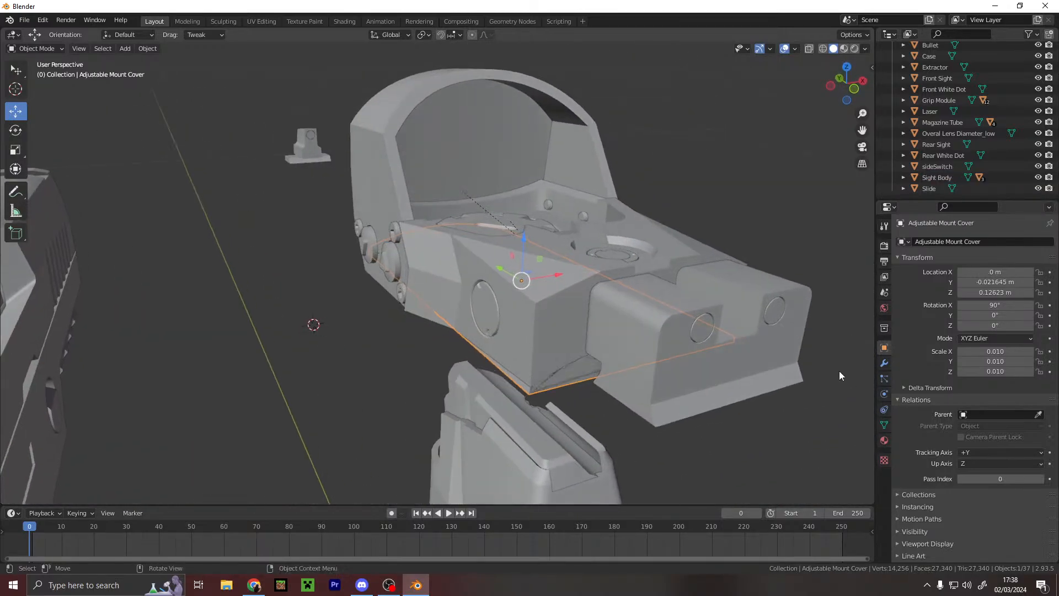
left_click(999, 415)
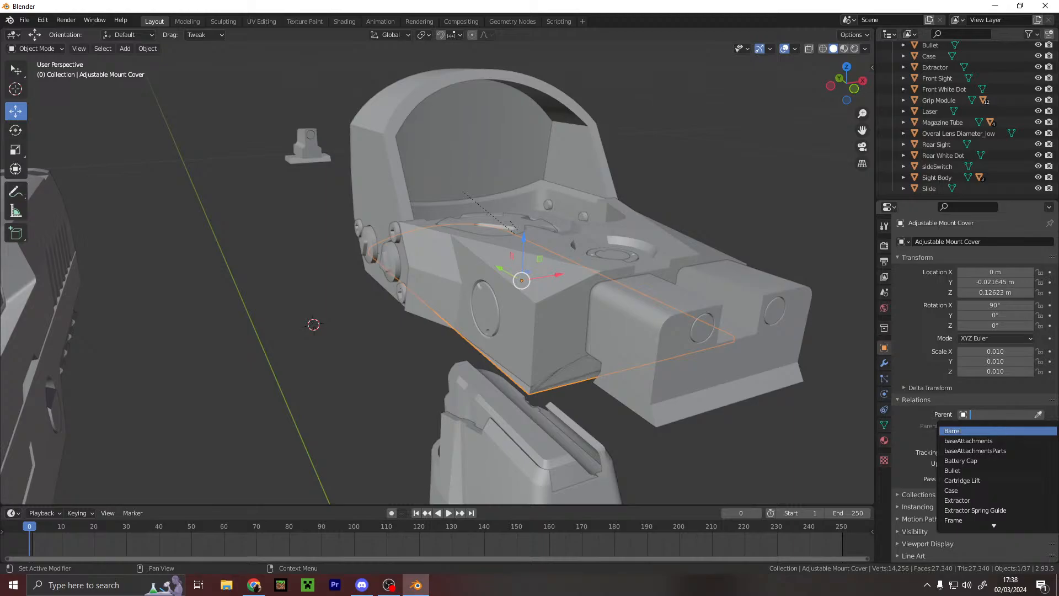
middle_click_drag(427, 389, 575, 380)
- Parent the Battery Cap to the Sight Body and set its scale to 1 and X rotation to 0°
left_click(650, 247)
middle_click_drag(649, 247, 512, 226)
left_click(506, 220)
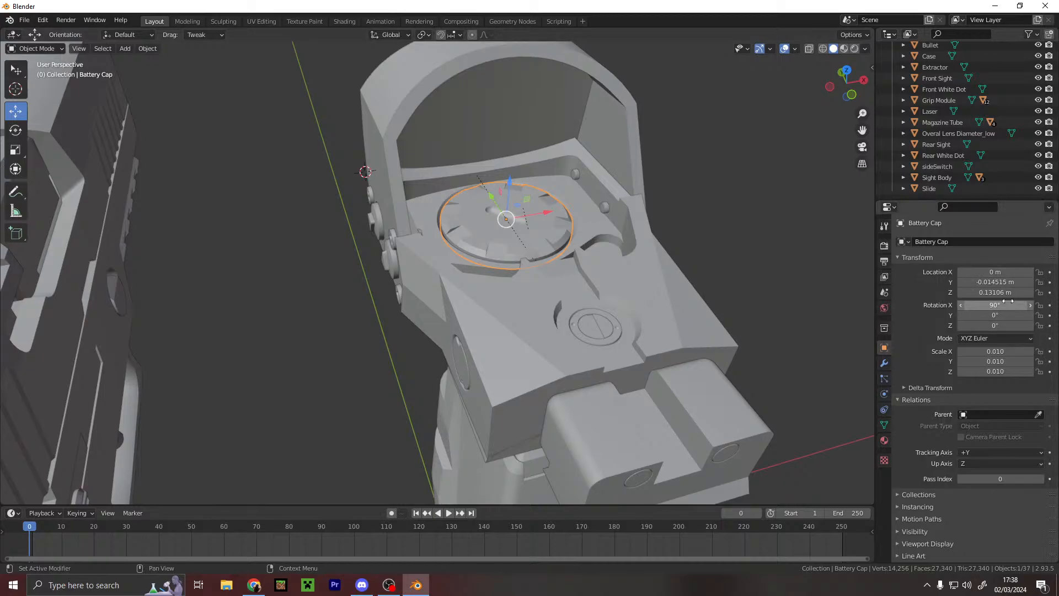
left_click(997, 414)
type("sight")
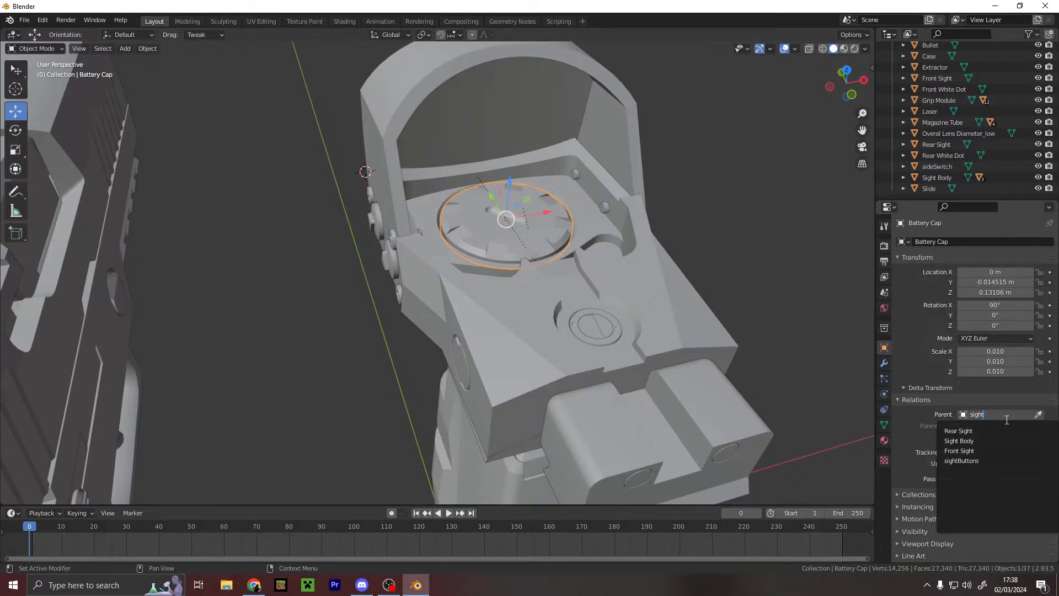
left_click(1006, 439)
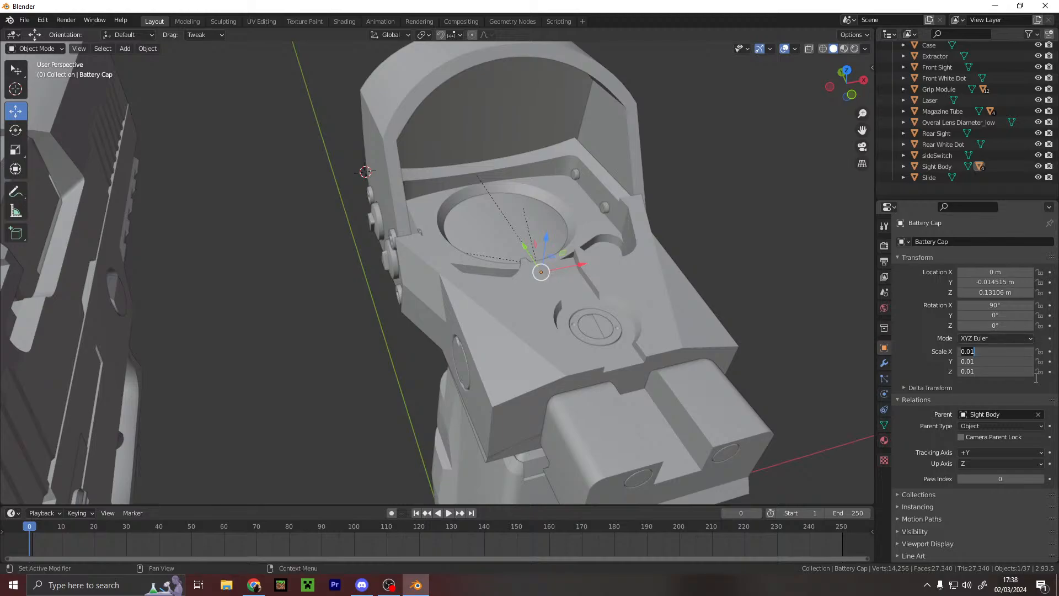
type("1")
key("Return")
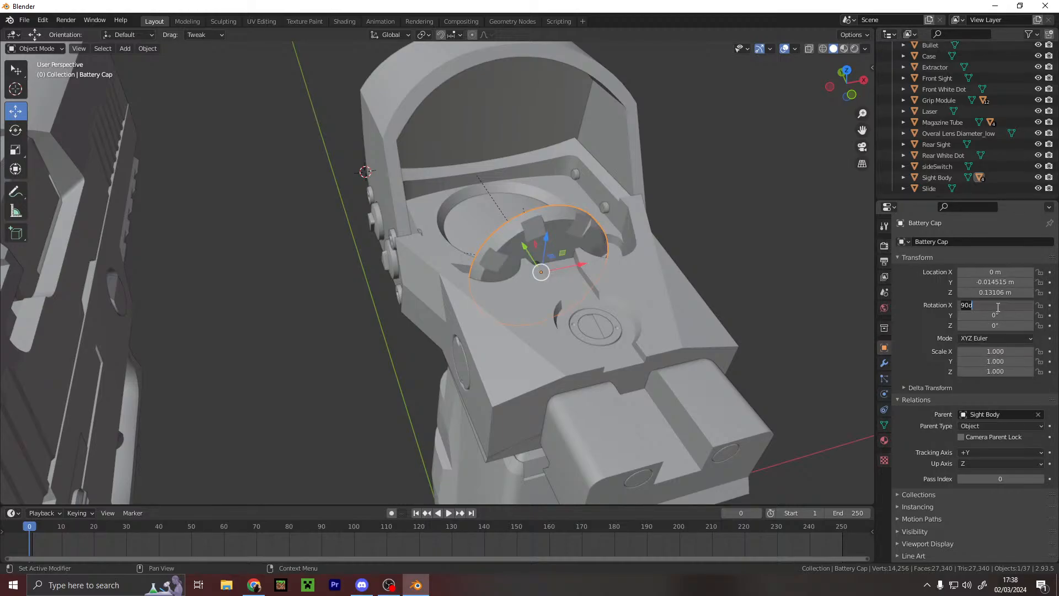
type("0")
key("Return")
- Move the Battery Cap back into the large round recess on top of the sight body
left_click_drag(525, 253, 522, 188)
middle_click_drag(521, 188, 563, 233)
left_click_drag(571, 246, 543, 245)
middle_click_drag(587, 224, 525, 347)
left_click_drag(536, 342, 528, 338)
middle_click_drag(527, 338, 541, 232)
left_click_drag(514, 222, 509, 230)
middle_click_drag(510, 231, 686, 302)
- Parent the baseAttachments to the Sight Body and set their scale to 1 and X rotation to 0°
left_click(686, 303)
middle_click_drag(601, 274, 514, 234)
left_click(997, 417)
type("sight")
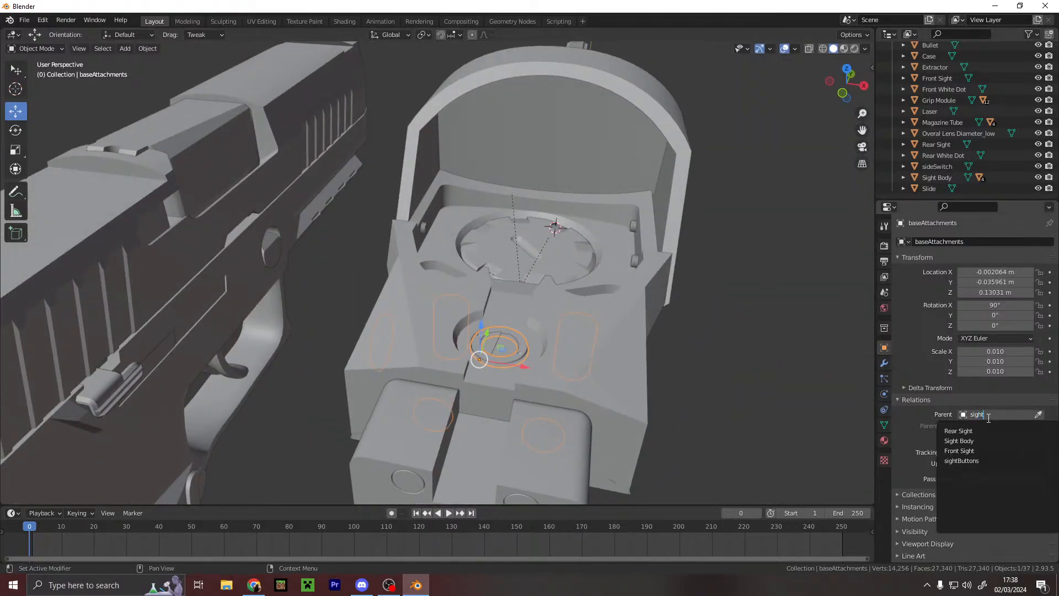
left_click(1005, 441)
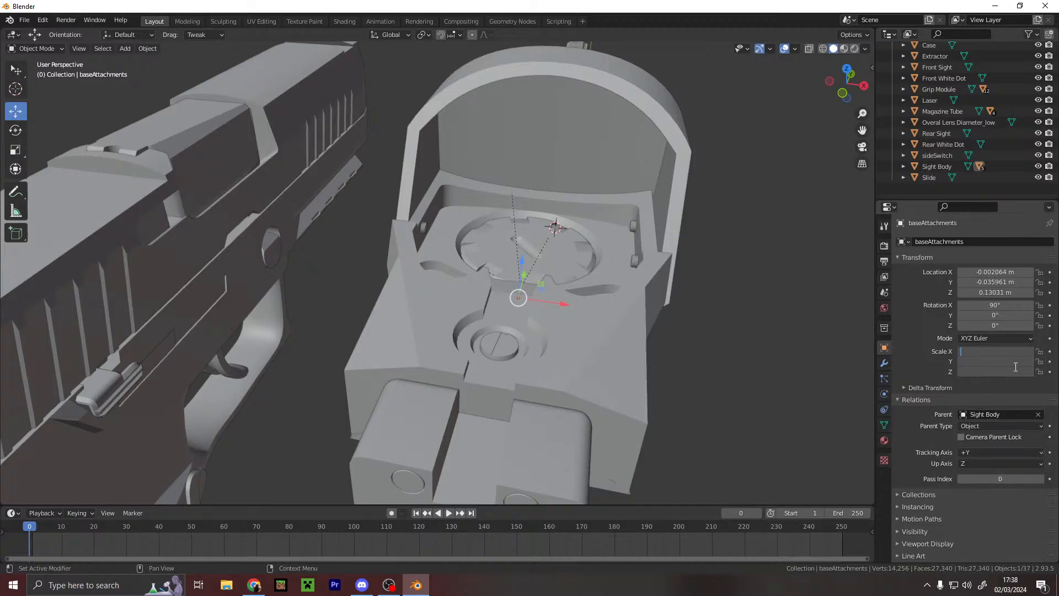
type("1")
key("Return")
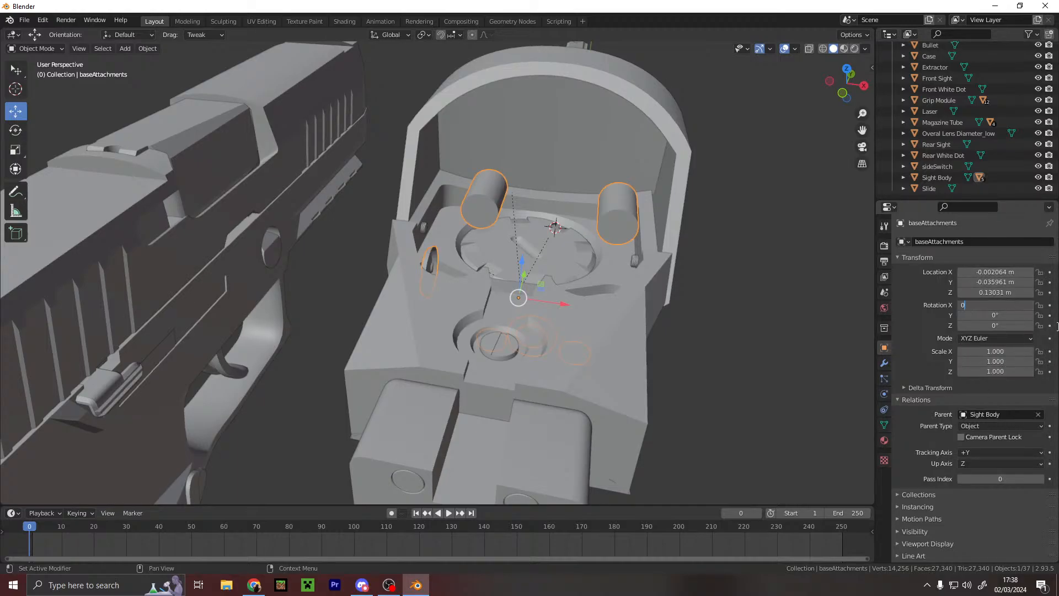
type("0")
key("Return")
- Move the baseAttachments back, sideways and vertically to line up with the small round recess behind the Battery Cap
middle_click_drag(513, 341, 456, 329)
left_click_drag(490, 302, 359, 324)
middle_click_drag(418, 346, 554, 376)
left_click_drag(553, 371, 521, 370)
middle_click_drag(521, 371, 470, 346)
left_click_drag(355, 274, 360, 286)
middle_click_drag(377, 286, 471, 326)
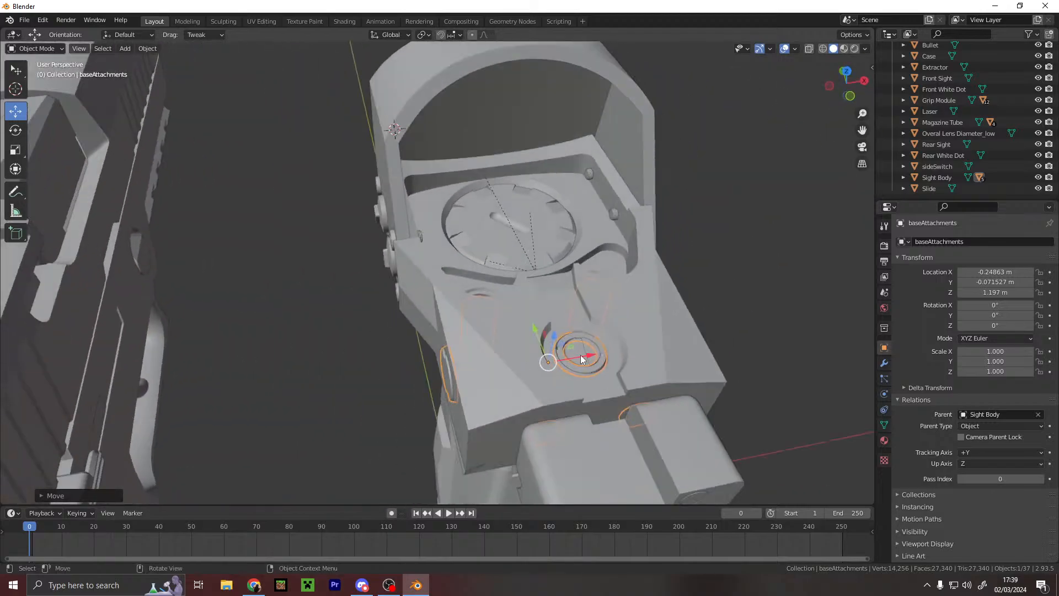
- Parent the baseAttachmentsParts, the inner adjuster discs on the sight, to the Sight Body
left_click(583, 339)
middle_click_drag(703, 343, 626, 320)
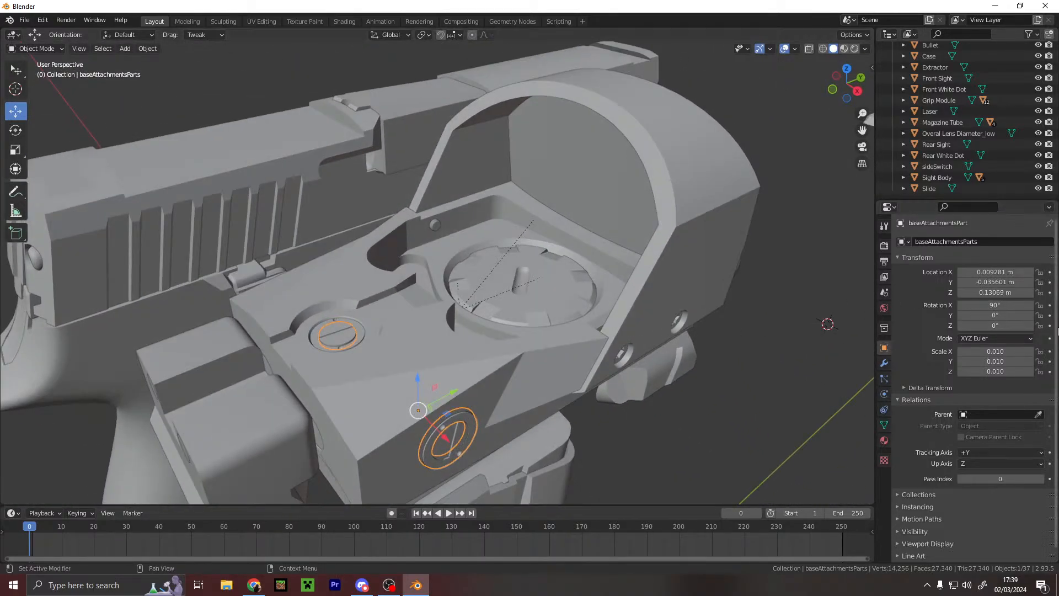
left_click(980, 414)
type("sig")
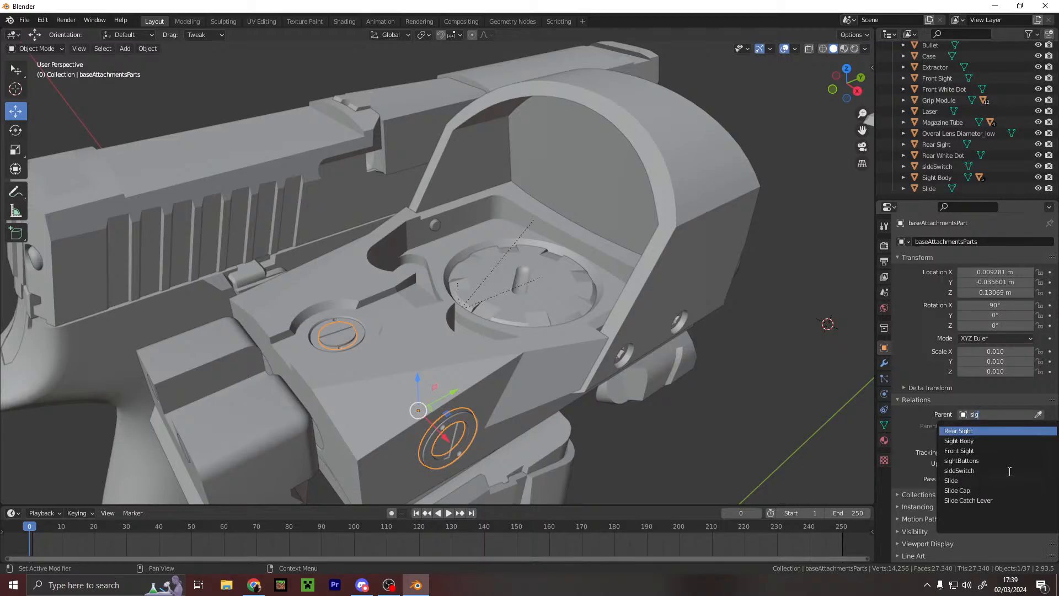
left_click(1007, 440)
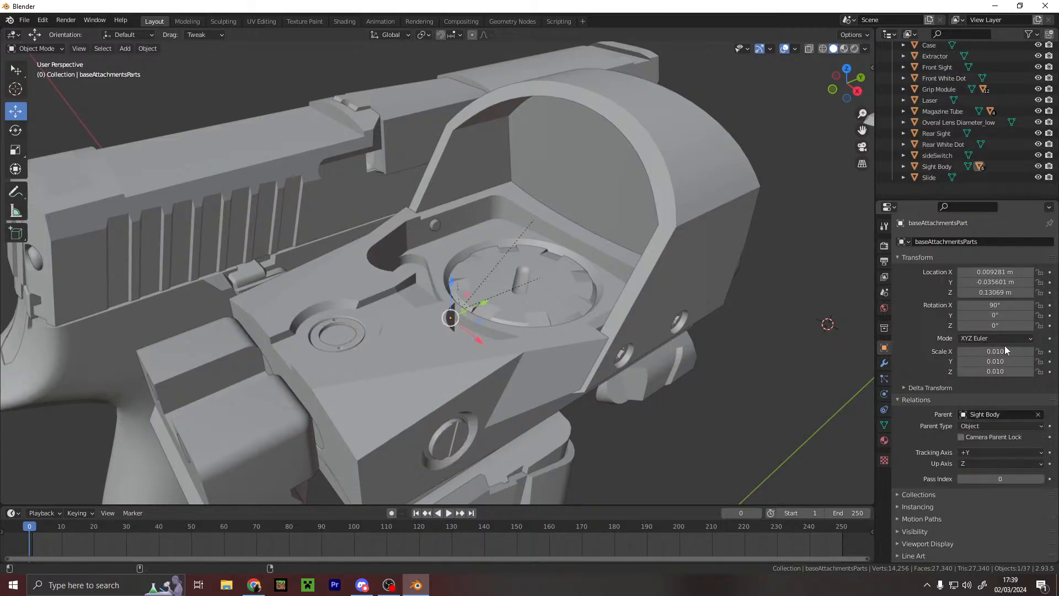
- Set the baseAttachmentsParts object's scale to 1 on all axes and its X rotation to 0°
type("1")
key("Return")
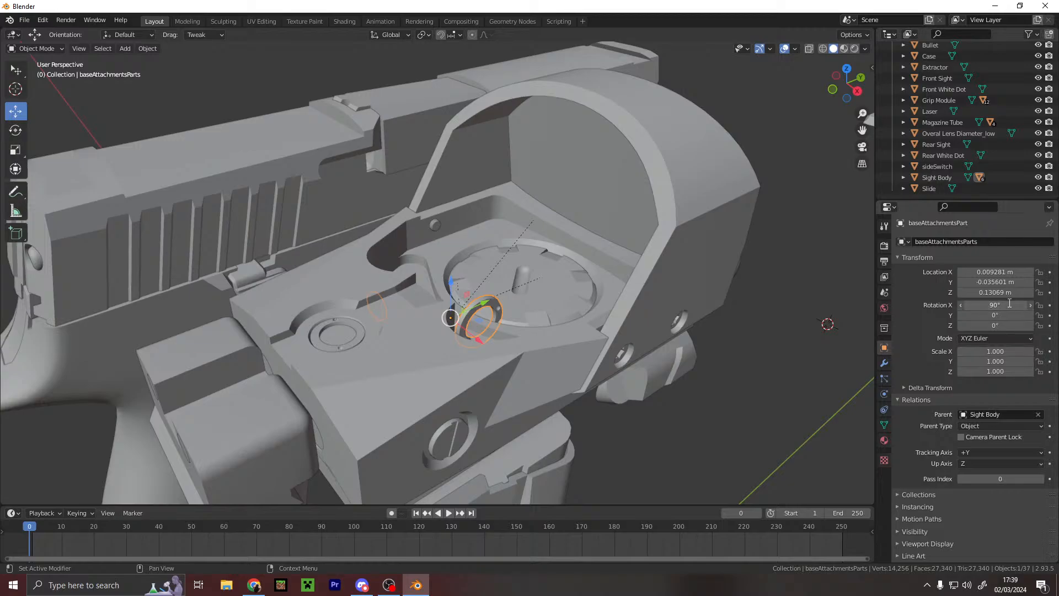
key("Return")
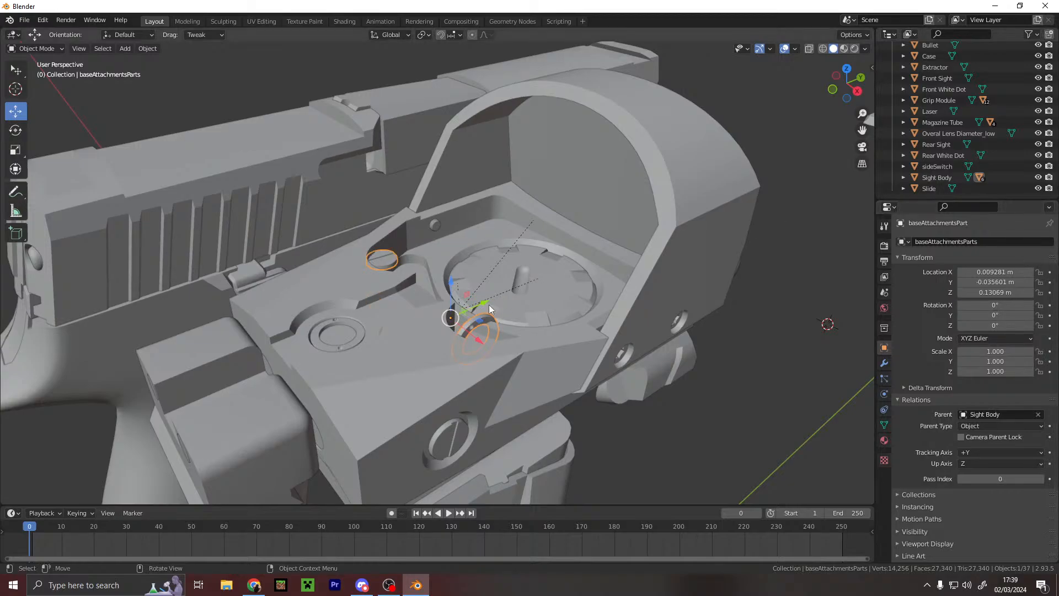
- Move baseAttachmentsParts roughly over the round recess on the side of the sight body
key("g")
left_click(393, 390)
key("g")
left_click_drag(428, 433, 431, 439)
left_click_drag(454, 384, 446, 397)
middle_click_drag(465, 387, 485, 316)
left_click_drag(488, 231, 493, 220)
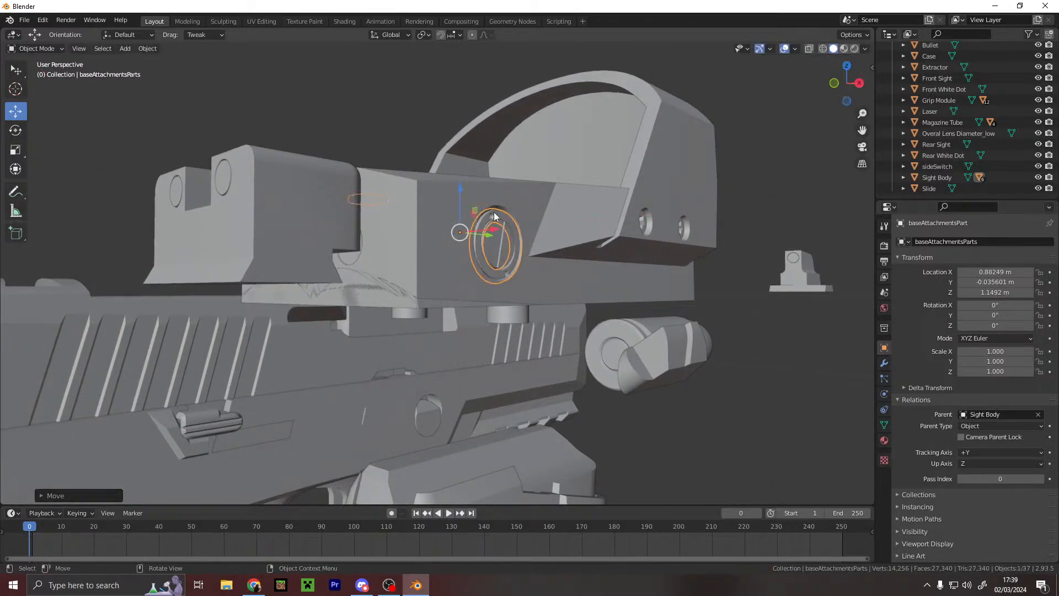
left_click_drag(462, 183, 461, 180)
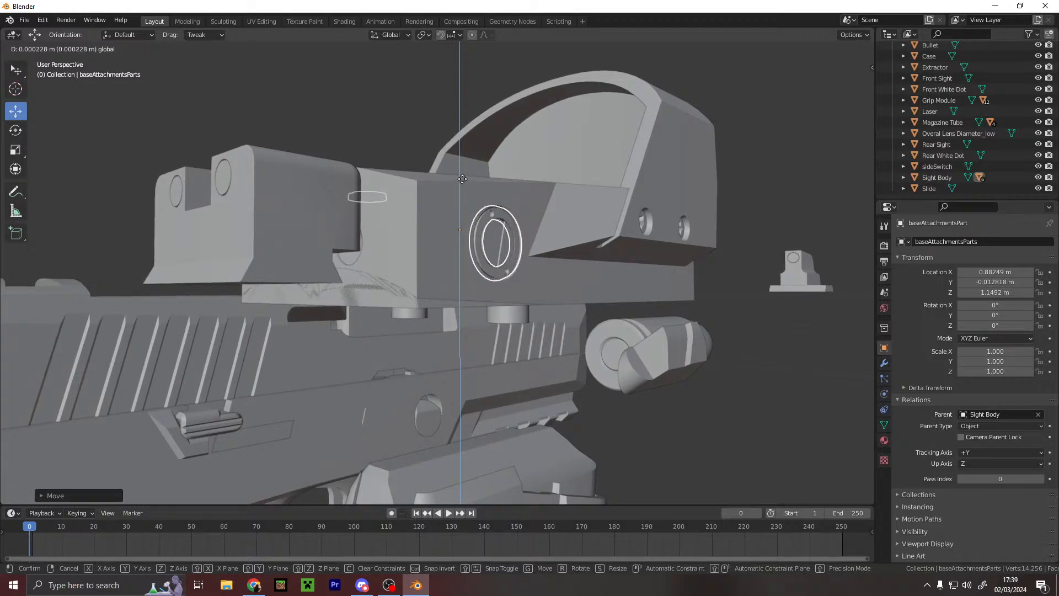
left_click_drag(462, 179, 494, 179)
- Fine-tune baseAttachmentsParts to sit in its recess, at about X 0.888, Y -0.020, Z 1.176 m
middle_click_drag(464, 182, 551, 236)
scroll(552, 236, "up", 3)
middle_click_drag(683, 367, 439, 165, "shift")
left_click_drag(447, 174, 435, 162)
left_click_drag(404, 116, 399, 119)
middle_click_drag(399, 119, 370, 108)
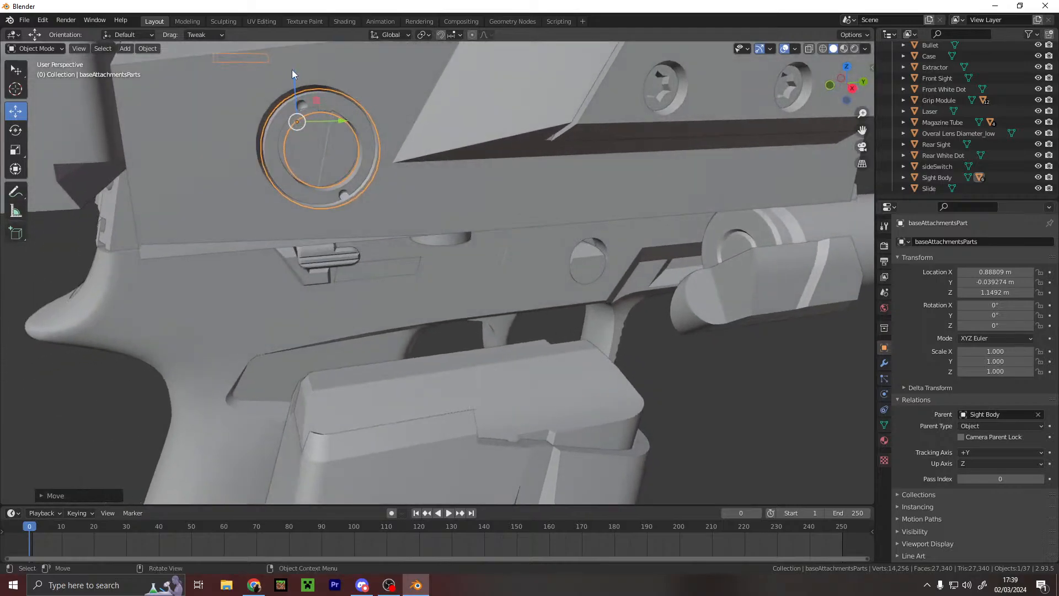
left_click_drag(293, 68, 292, 64)
left_click_drag(341, 115, 335, 115)
- Test-move the Sight Body to check which parts follow it, and cancel the move
middle_click_drag(668, 386, 629, 269)
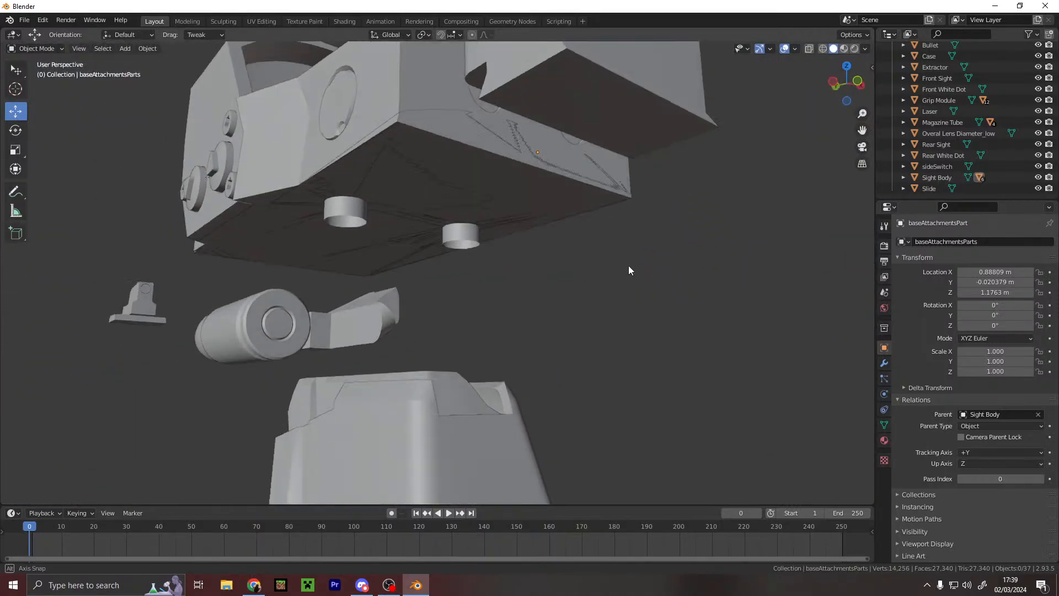
left_click(480, 96)
left_click(481, 102)
middle_click_drag(481, 103, 809, 183)
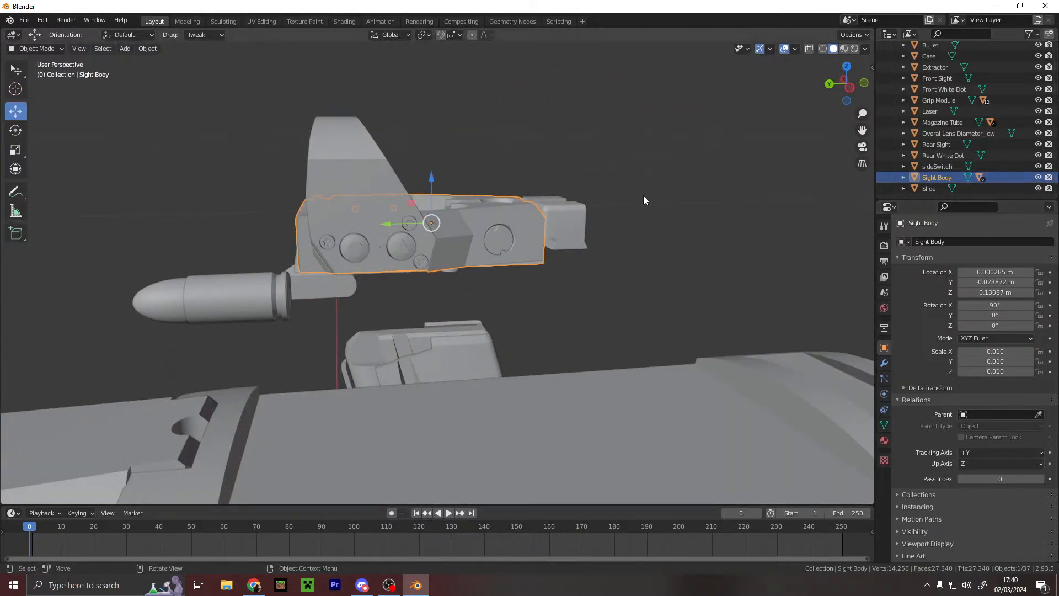
left_click(872, 172)
left_click(939, 188)
left_click(939, 178)
key("g")
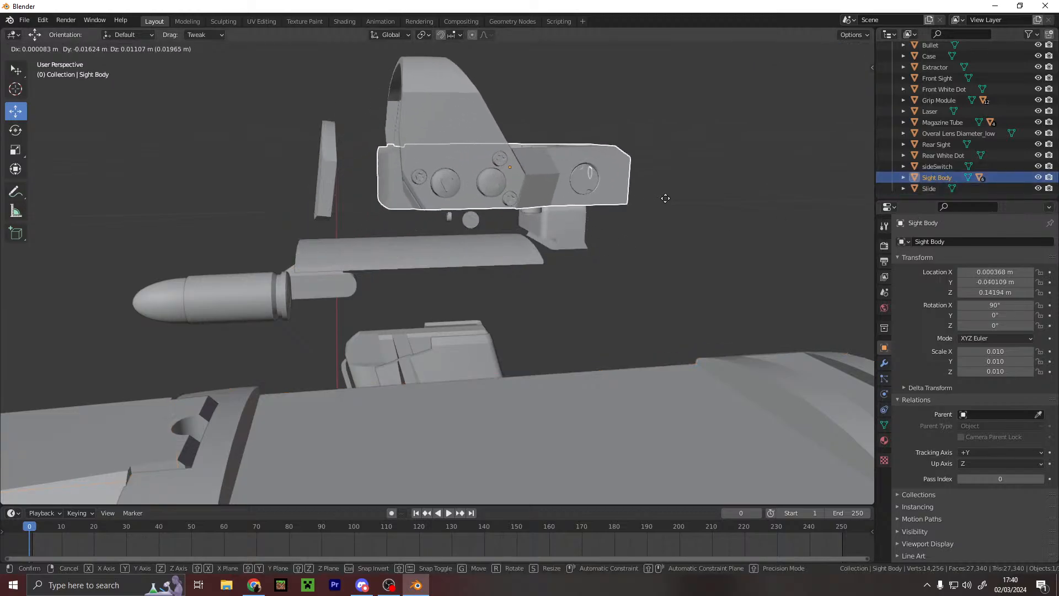
right_click(760, 108)
- Parent the sight's lens object, Overal Lens Diameter_low, to Sight Body
middle_click_drag(760, 108, 564, 168)
left_click(563, 167)
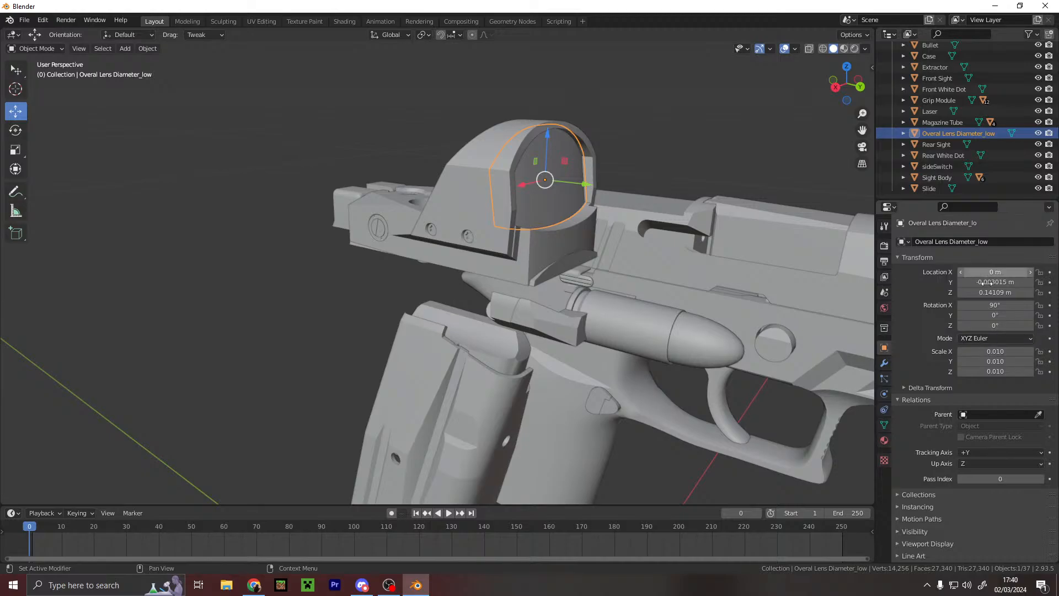
left_click(983, 409)
type("si")
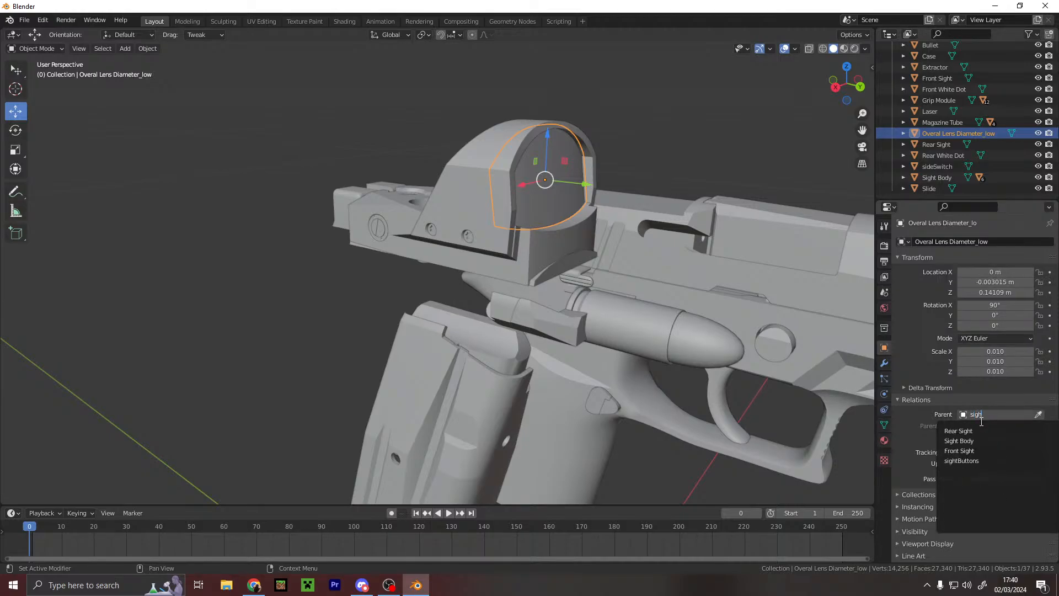
type("gh")
left_click(997, 441)
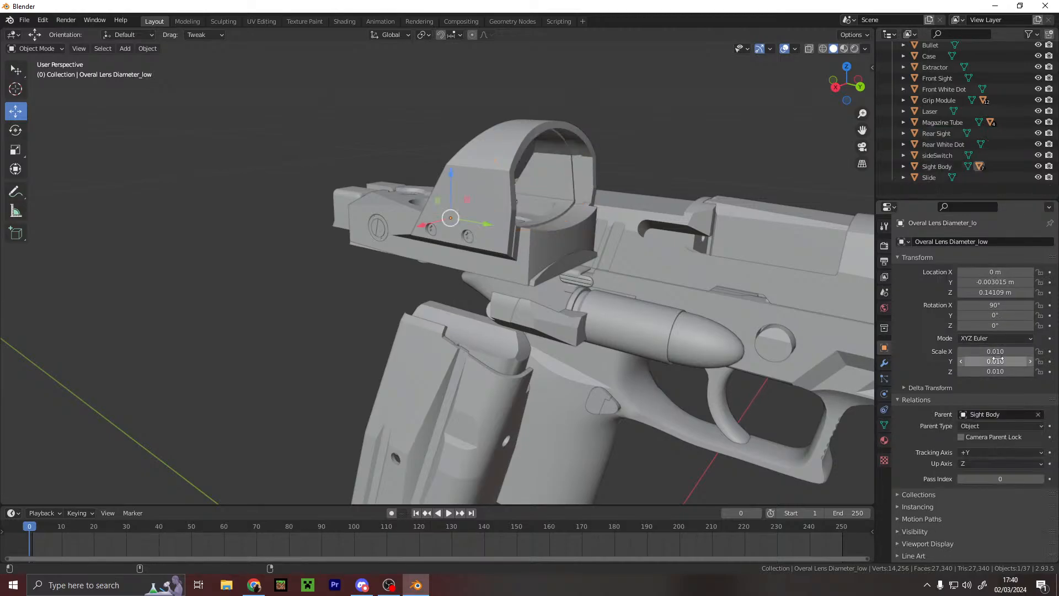
- Set the lens object's scale to 1 on all axes and its X rotation to 0°
key("Return")
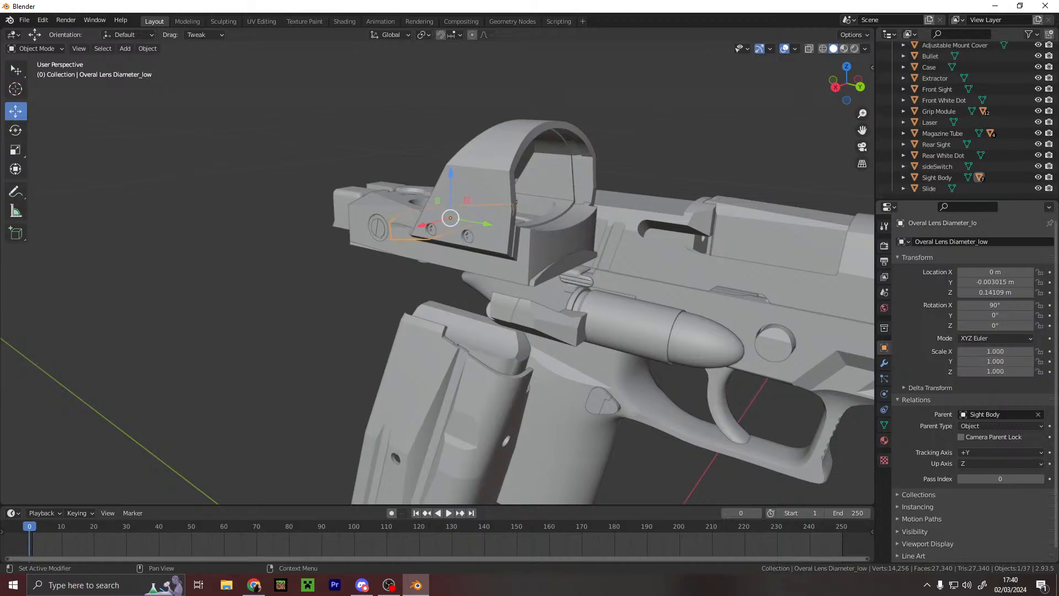
type("0")
key("Return")
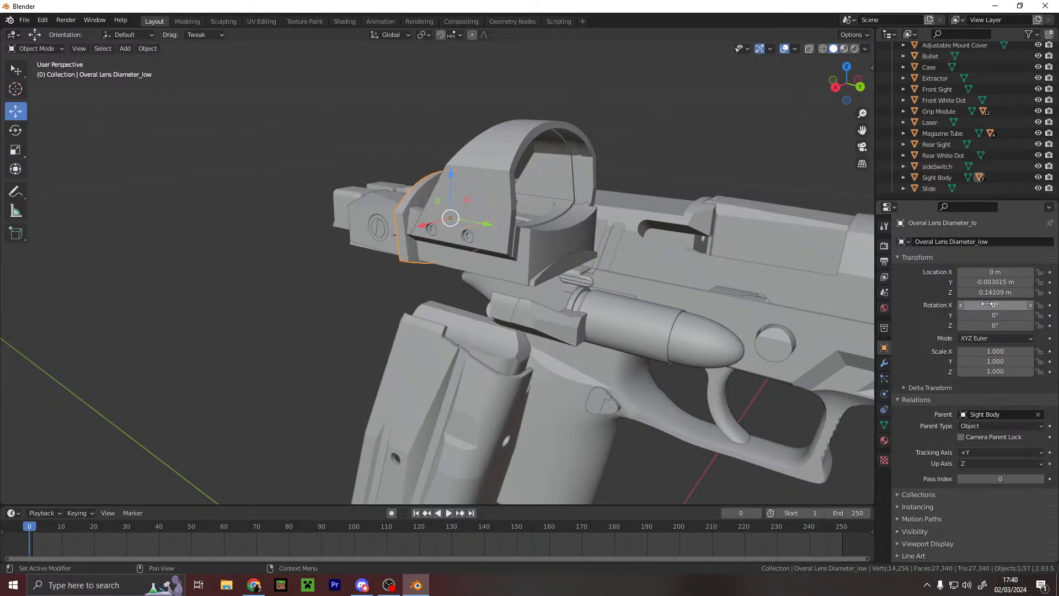
- Move the lens up and forward into the sight hood's opening, to about Y 0.985, Z -2.148 m
key("g")
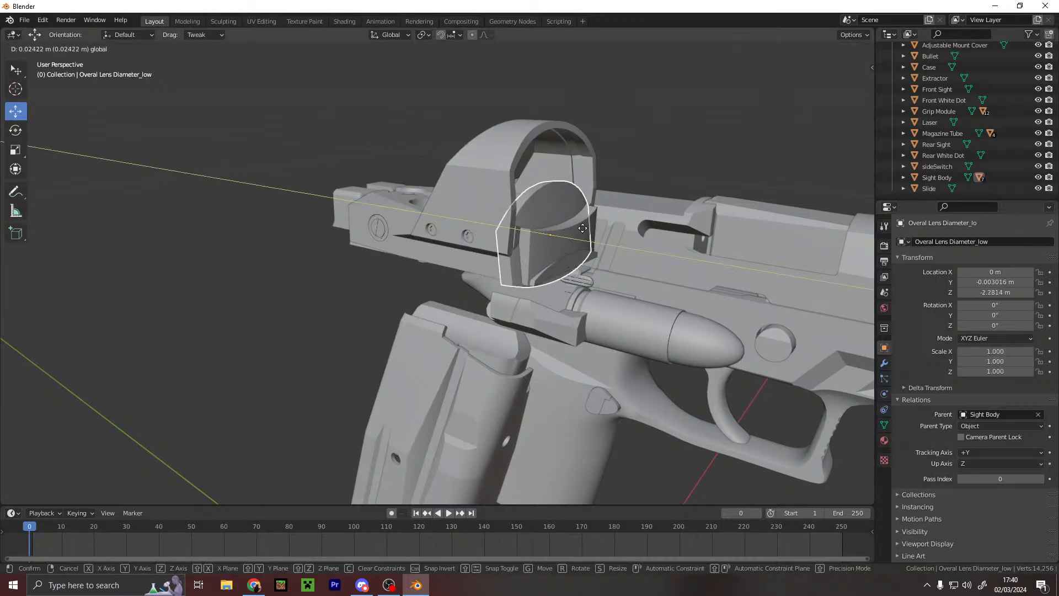
left_click(568, 216)
left_click_drag(558, 199, 558, 144)
left_click_drag(593, 193, 580, 186)
- Centre the lens sideways within the sight hood at about X -0.025 m
middle_click_drag(580, 185, 527, 201)
scroll(497, 188, "up", 4)
scroll(528, 201, "down", 3)
scroll(528, 204, "up", 3)
left_click_drag(444, 115, 454, 112)
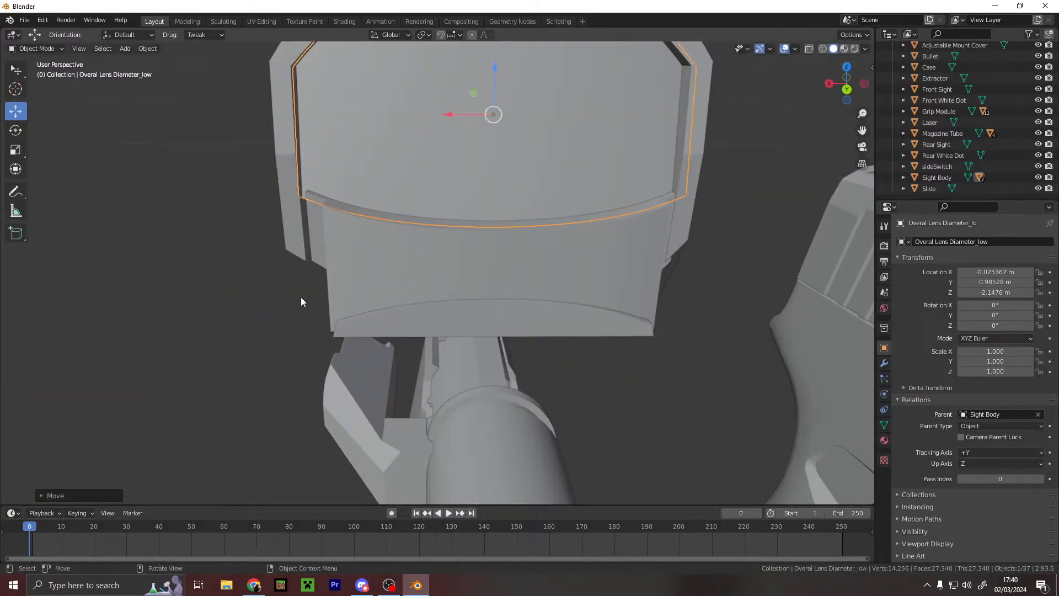
scroll(302, 293, "down", 5)
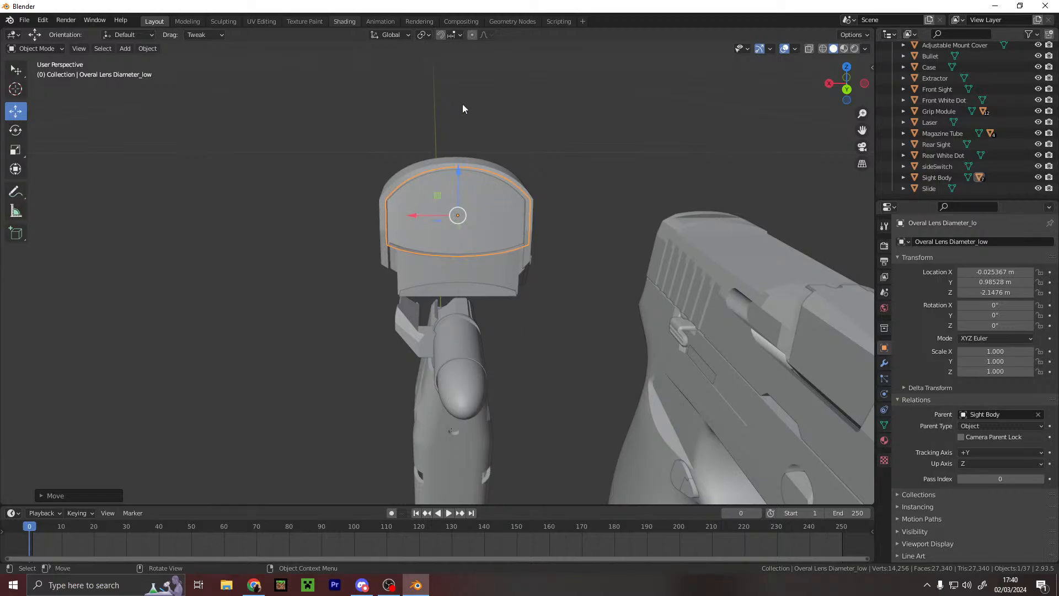
- Switch to the Shading workspace and examine the lens and pistol in the material preview
left_click(344, 20)
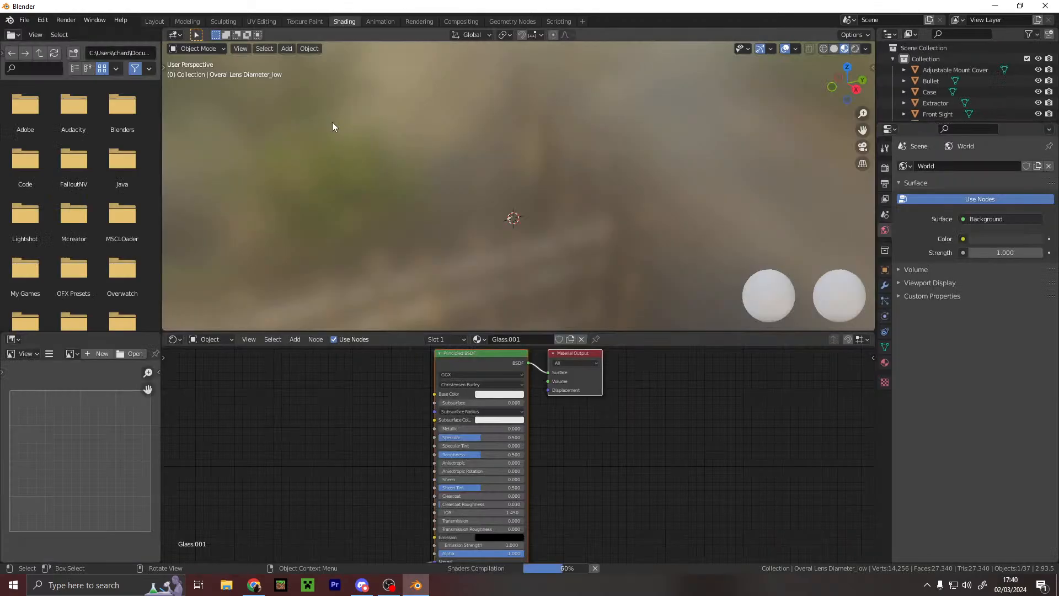
scroll(511, 229, "up", 10)
scroll(545, 233, "down", 6)
scroll(546, 231, "up", 4)
mouse_move(536, 242)
middle_mouse_down()
mouse_move(549, 251)
mouse_move(517, 246)
middle_mouse_up()
scroll(510, 276, "up", 7)
middle_click_drag(508, 282, 641, 267, "shift")
scroll(551, 228, "up", 4)
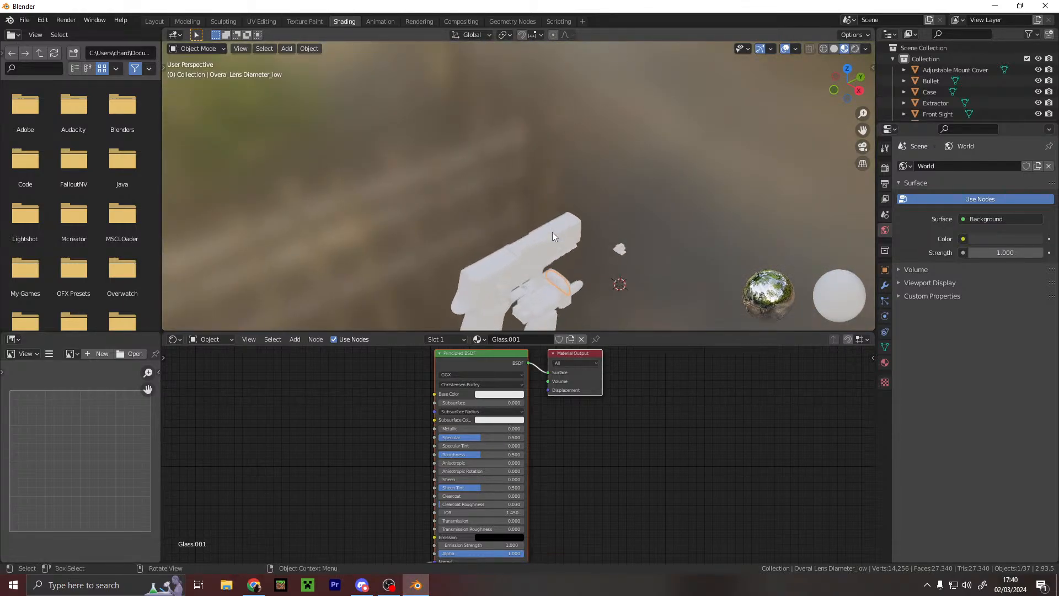
middle_click_drag(628, 212, 644, 226)
middle_click_drag(667, 313, 674, 276, "shift")
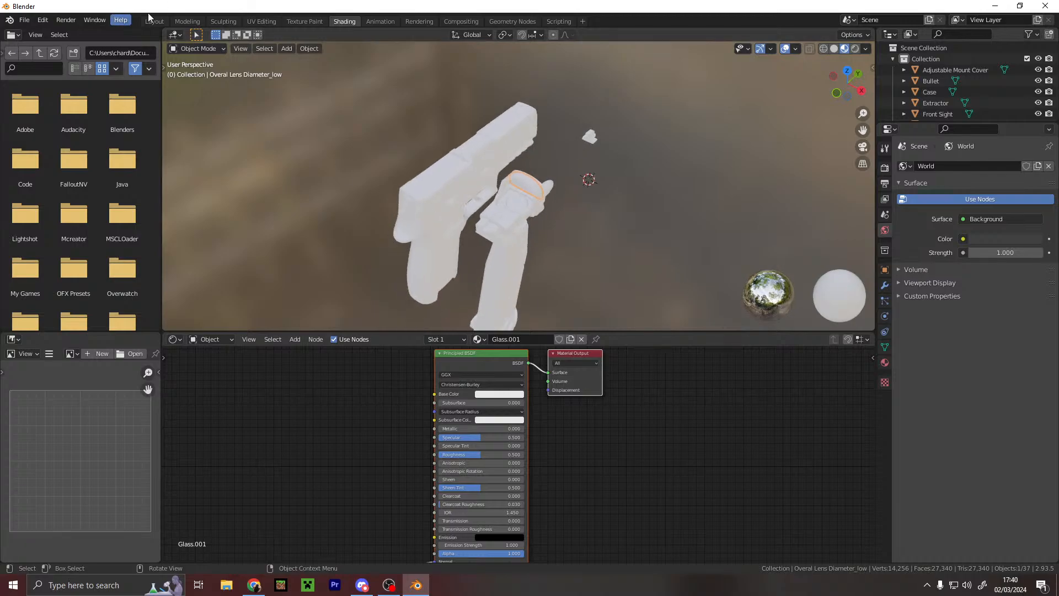
left_click(190, 21)
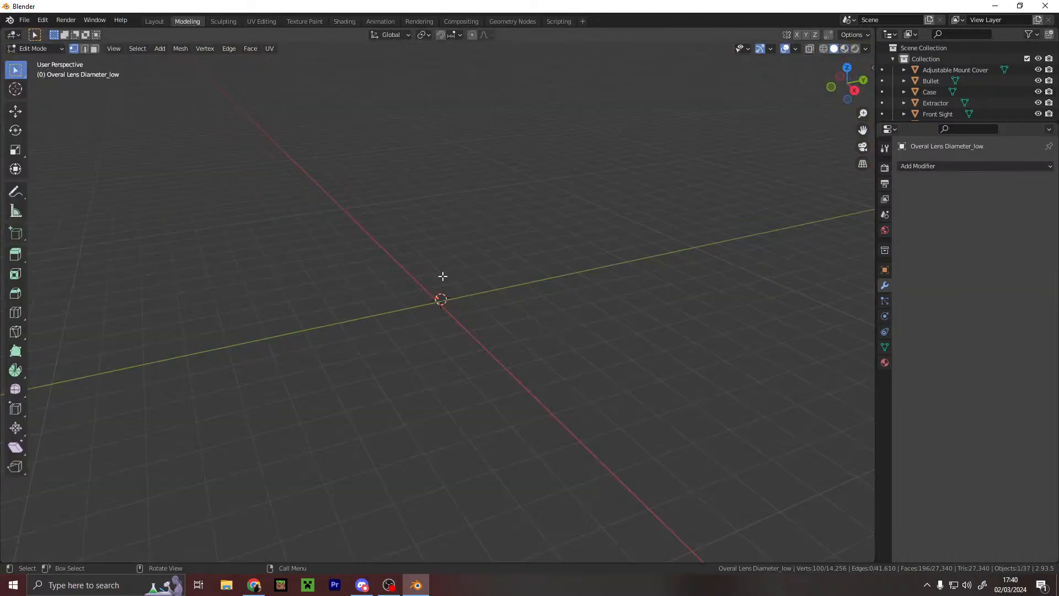
scroll(442, 274, "up", 4)
key("g")
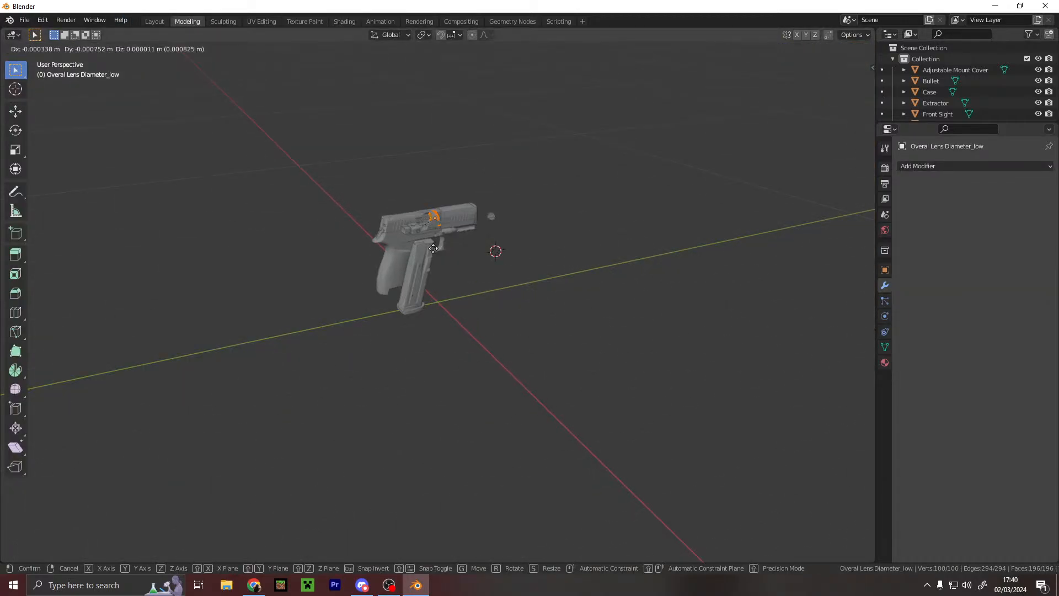
right_click(433, 248)
key("f")
left_click(505, 199)
scroll(433, 203, "up", 10)
middle_click_drag(433, 204, 52, 176, "shift")
left_click(29, 50)
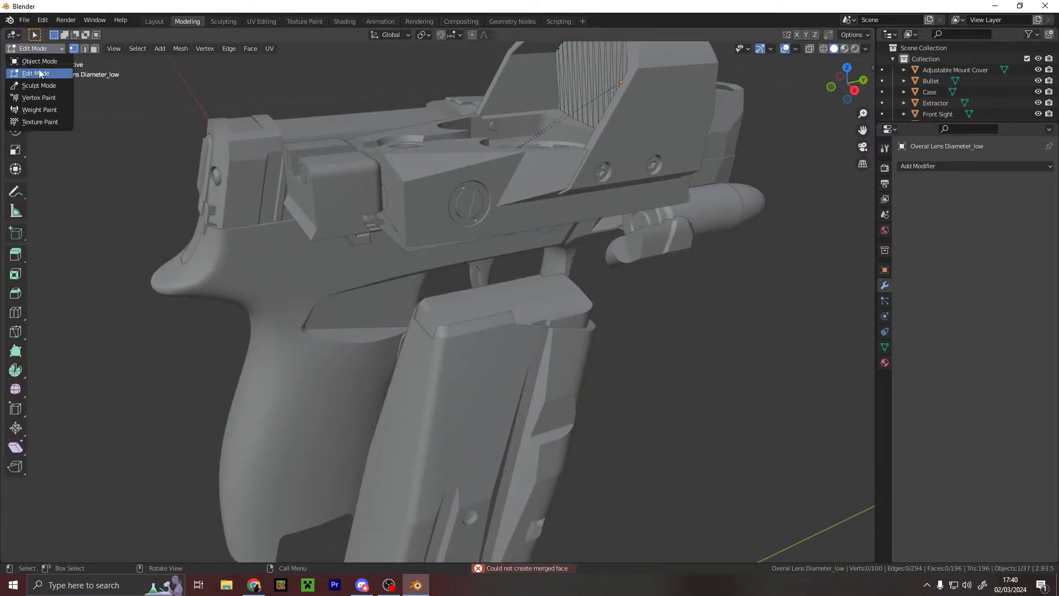
left_click(68, 73)
left_click(154, 21)
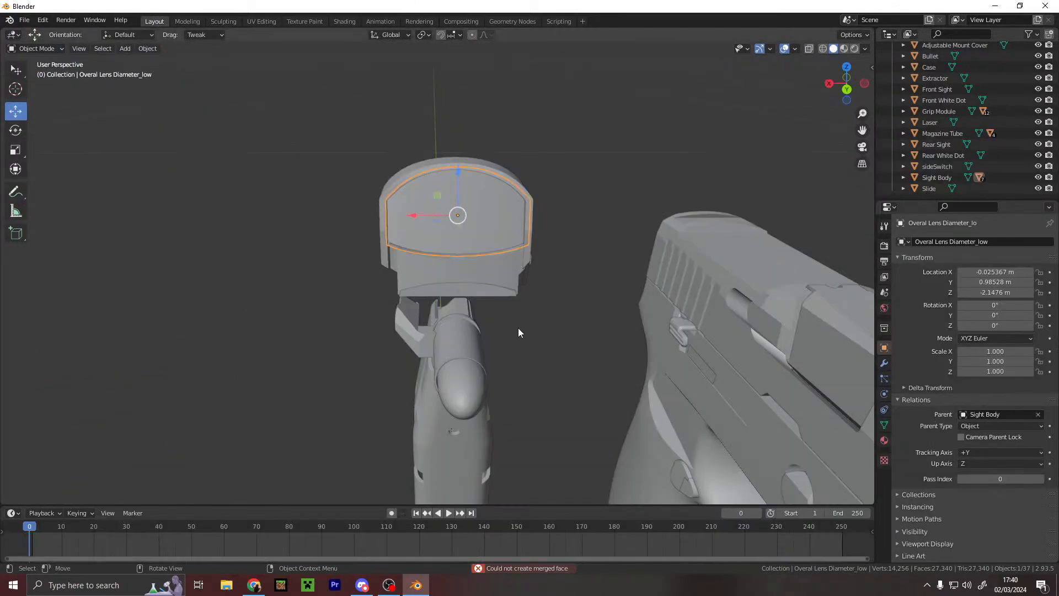
- Inspect the sight from the side and temporarily displace Sight Body to find parts still unattached
middle_click_drag(537, 260, 429, 263)
scroll(474, 267, "down", 6)
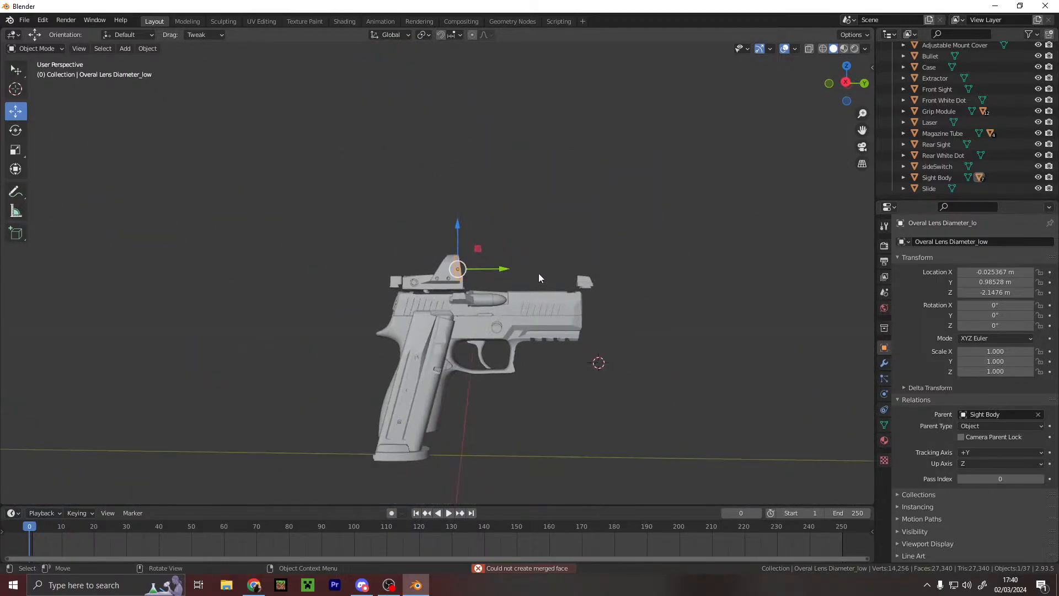
scroll(550, 280, "up", 3)
scroll(550, 280, "up", 2)
middle_click_drag(535, 280, 429, 277)
left_click(376, 251)
left_click(453, 231)
key("g")
right_click(695, 157)
- Parent the sideSwitch object on the side of the sight to Sight Body
scroll(651, 160, "up", 4)
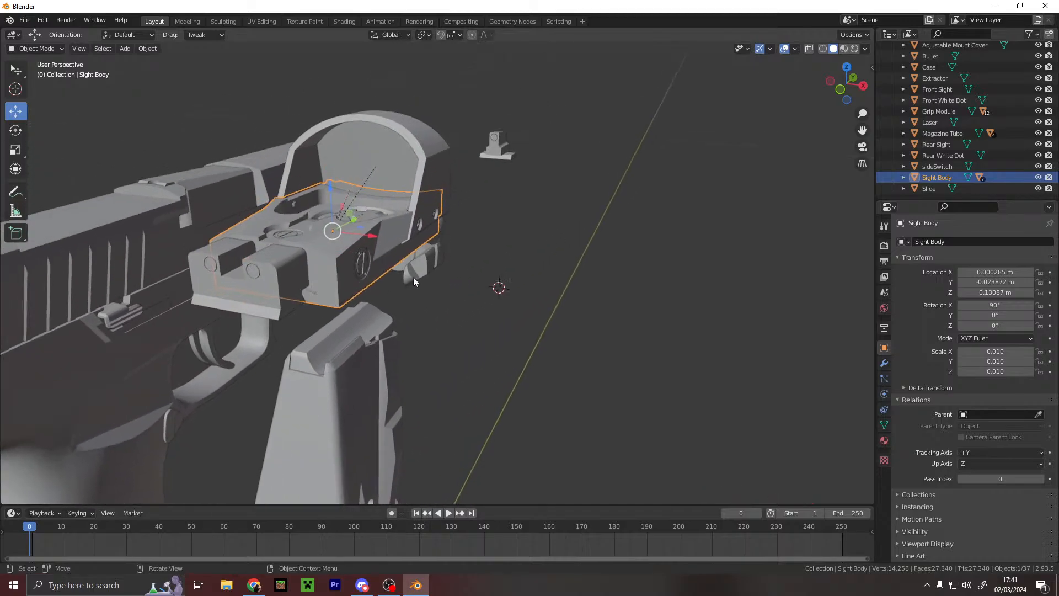
left_click(368, 269)
scroll(337, 281, "up", 5)
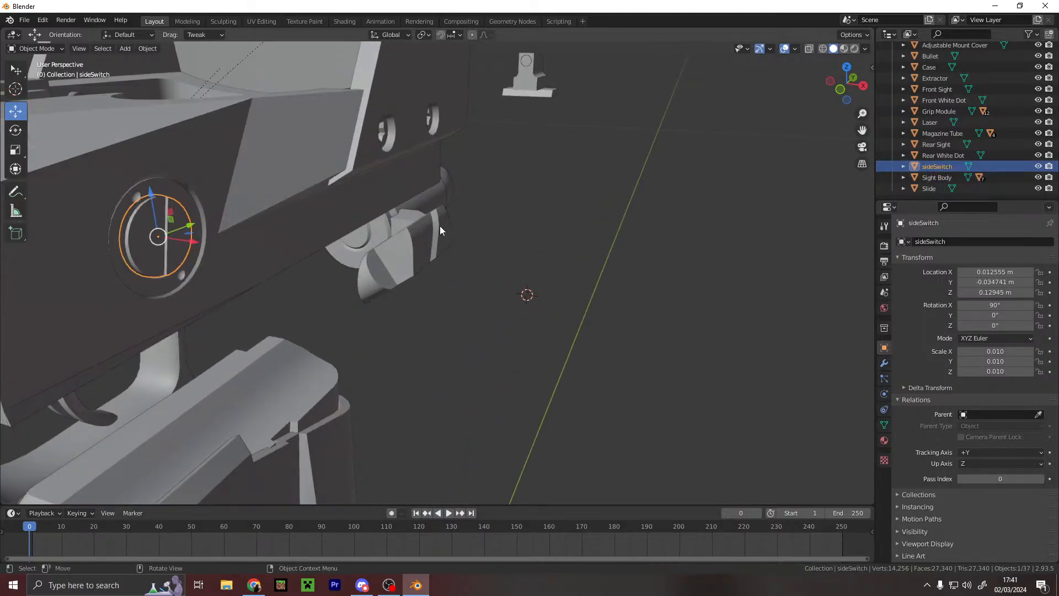
scroll(440, 231, "down", 4)
left_click(998, 415)
type("sig")
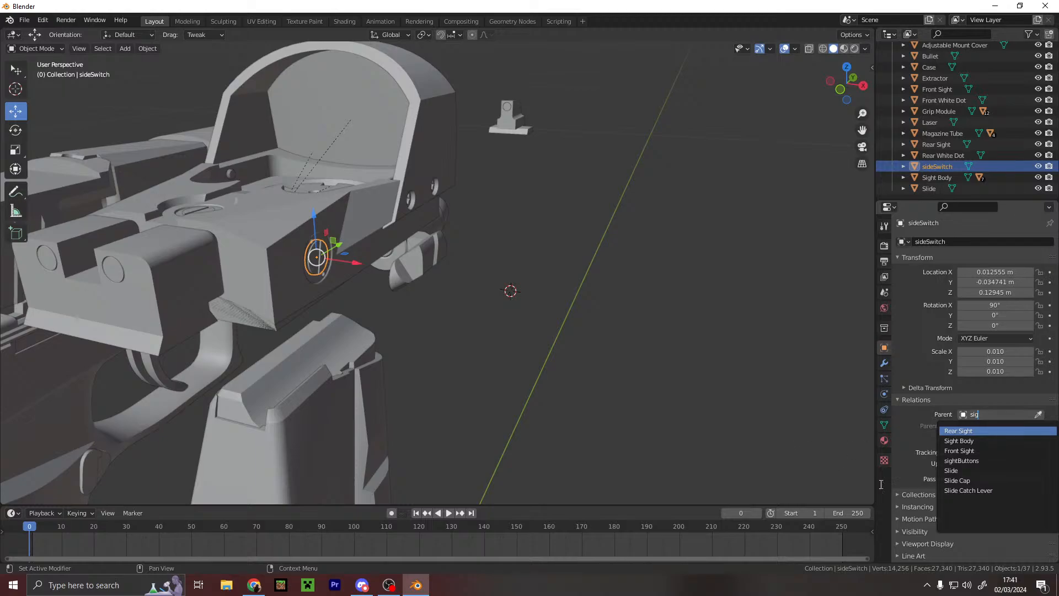
left_click(968, 441)
- Set the sideSwitch object's scale to 1 on all axes
left_click_drag(1000, 352, 1001, 371)
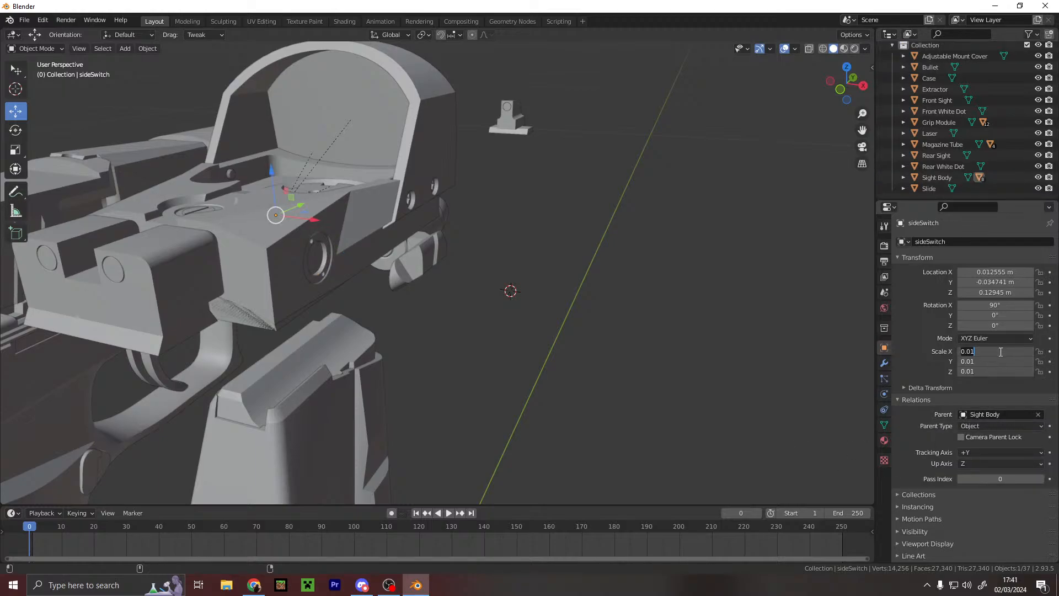
type("1")
key("Return")
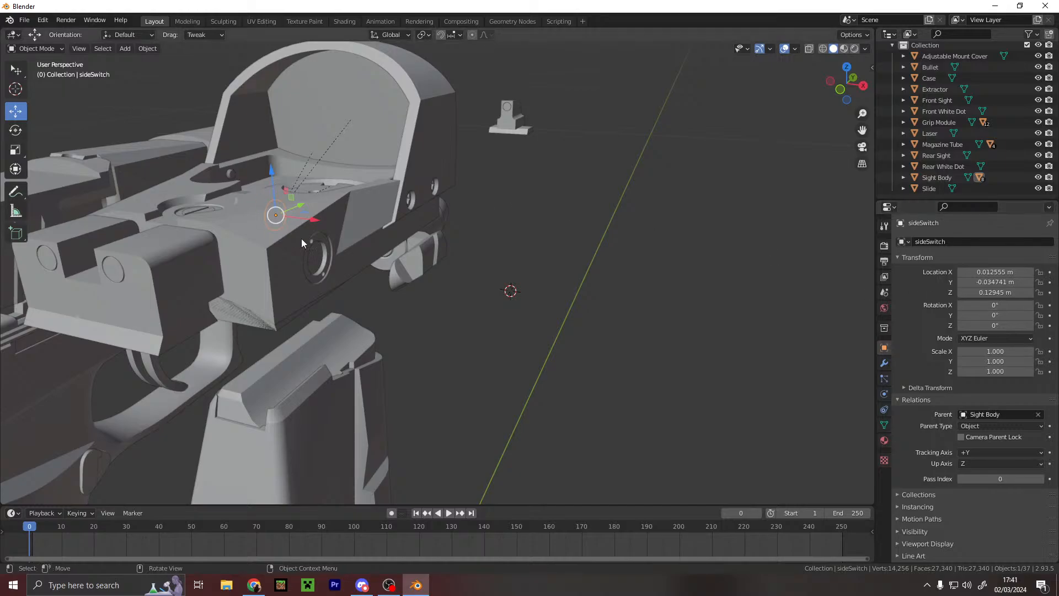
- Set sideSwitch's X rotation to 0° and seat it in the side recess, at about X 1.22, Y -0.15 m
left_click_drag(312, 222, 345, 259)
middle_click_drag(348, 257, 448, 306)
scroll(264, 191, "up", 4)
left_click_drag(252, 245, 290, 241)
middle_click_drag(290, 241, 396, 214)
left_click_drag(434, 200, 436, 223)
left_click_drag(472, 264, 437, 267)
middle_click_drag(437, 267, 245, 215)
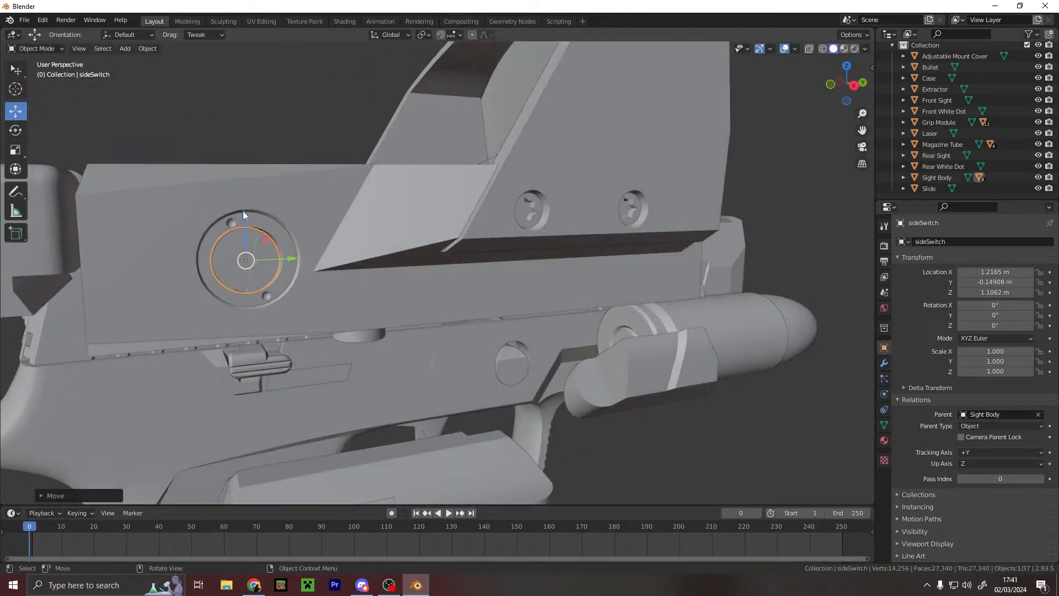
mouse_move(275, 263)
left_mouse_down()
mouse_move(301, 264)
mouse_move(281, 262)
left_mouse_up()
- Test-move Sight Body again to check that sideSwitch follows and spot remaining loose parts, cancelling the move
middle_click_drag(280, 262, 523, 349)
left_click(523, 349)
scroll(523, 349, "down", 3)
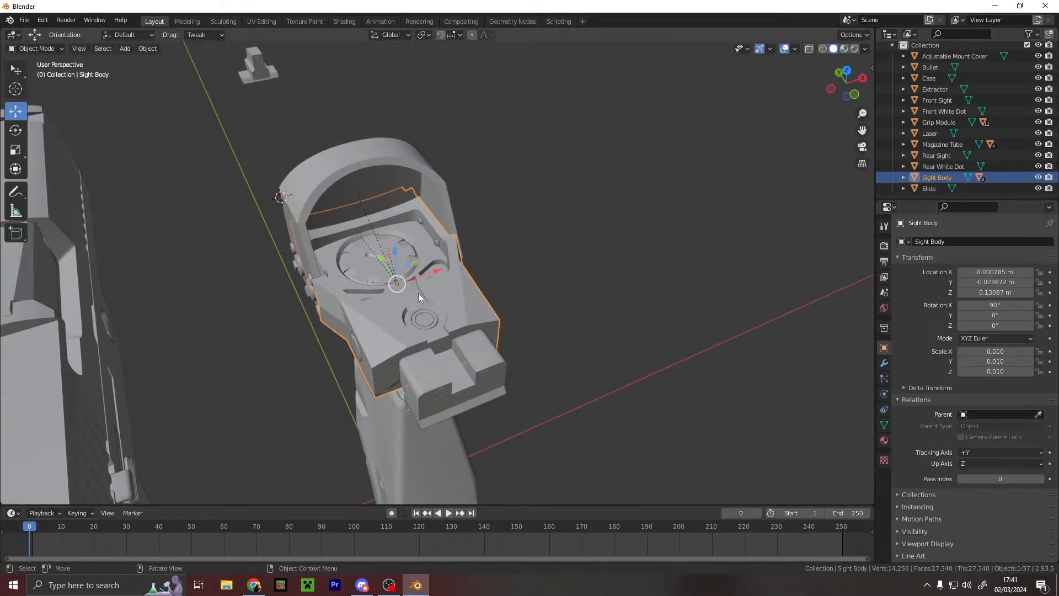
left_click(417, 293)
left_click(936, 177)
key("g")
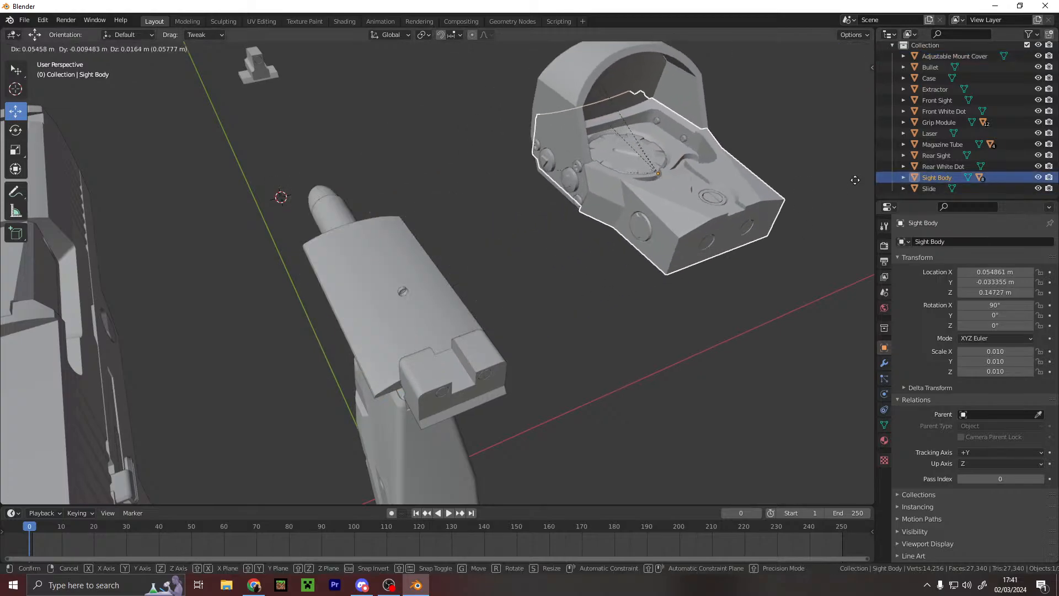
right_click(855, 180)
- Parent the Laser object in the middle of the sight to Sight Body
scroll(376, 300, "up", 4)
middle_click_drag(376, 300, 396, 190)
left_click(561, 269)
scroll(568, 284, "up", 5)
scroll(577, 279, "down", 1)
scroll(396, 191, "down", 4)
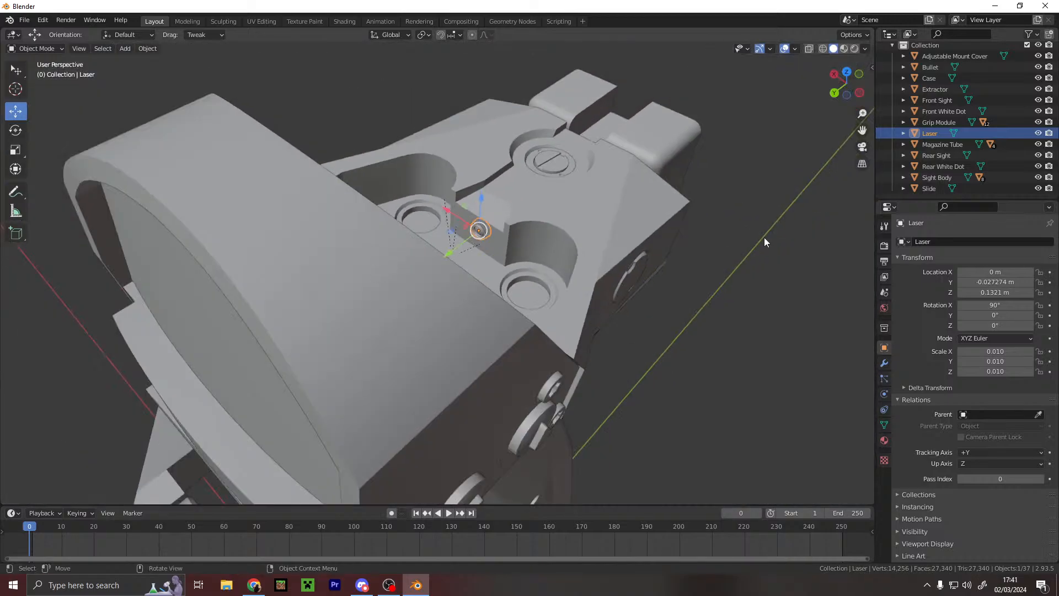
left_click(992, 414)
type("sigh")
left_click(971, 440)
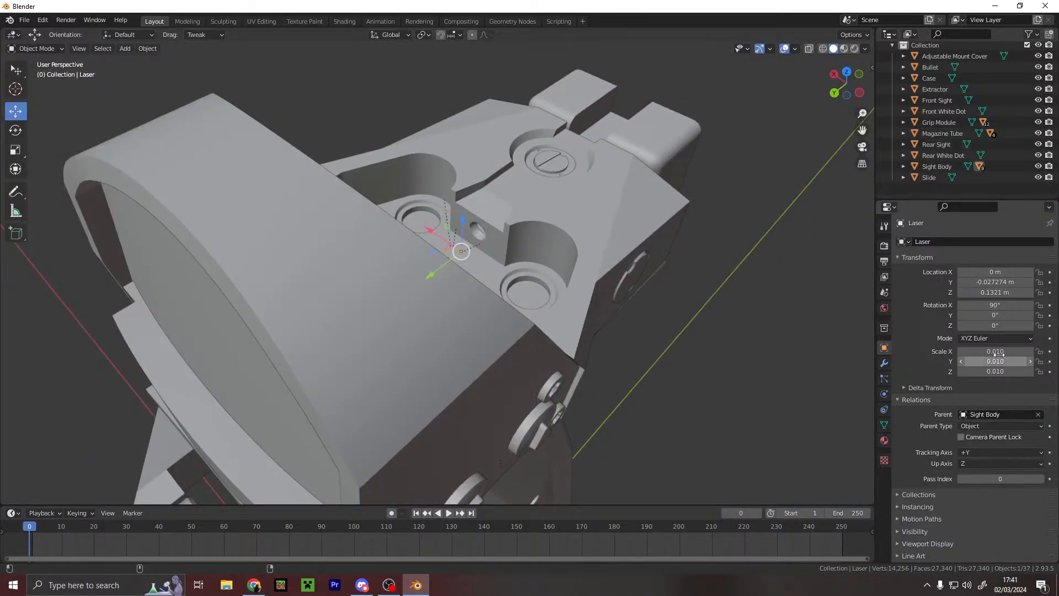
- Set the Laser object's scale to 1 on all axes
left_click_drag(1000, 350, 1001, 371)
type("1")
key("Return")
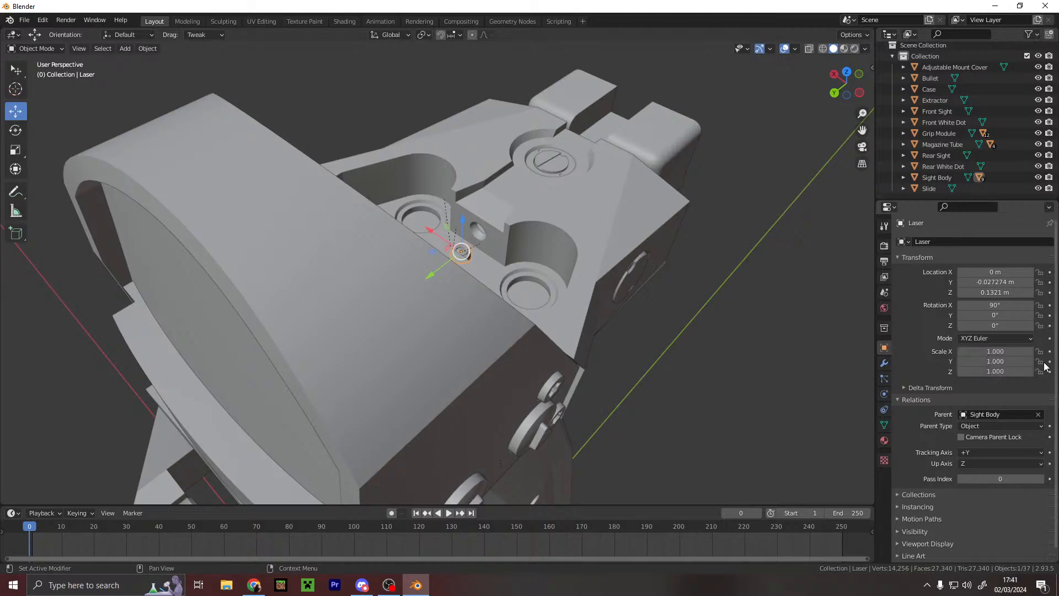
- Set the Laser object's X rotation to 0° and seat it in the sight's small hole, at about X -0.03, Y 0.12, Z 0.35 m
key("BackSpace")
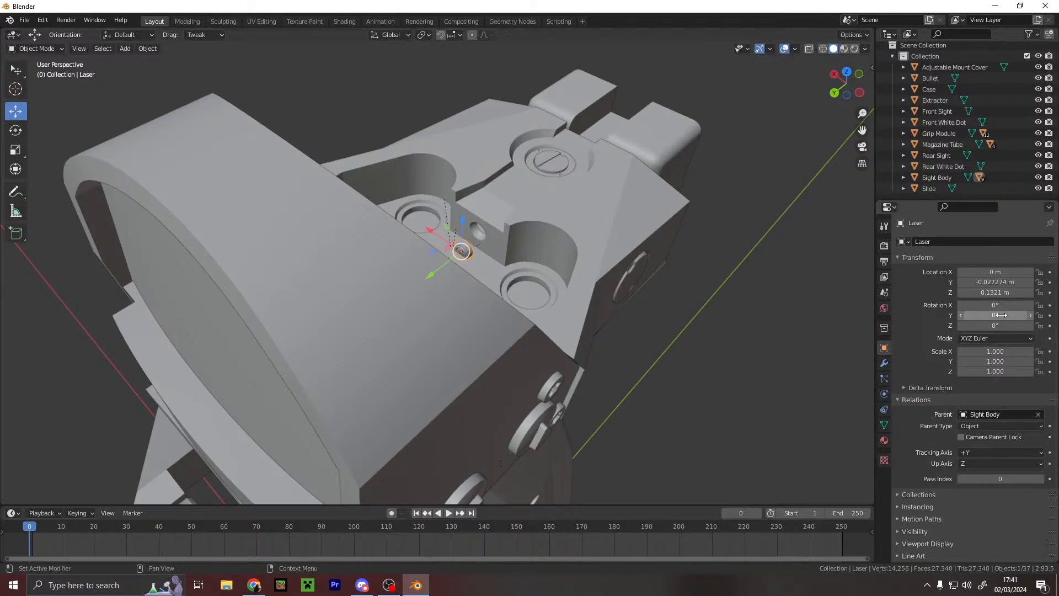
scroll(424, 293, "up", 5)
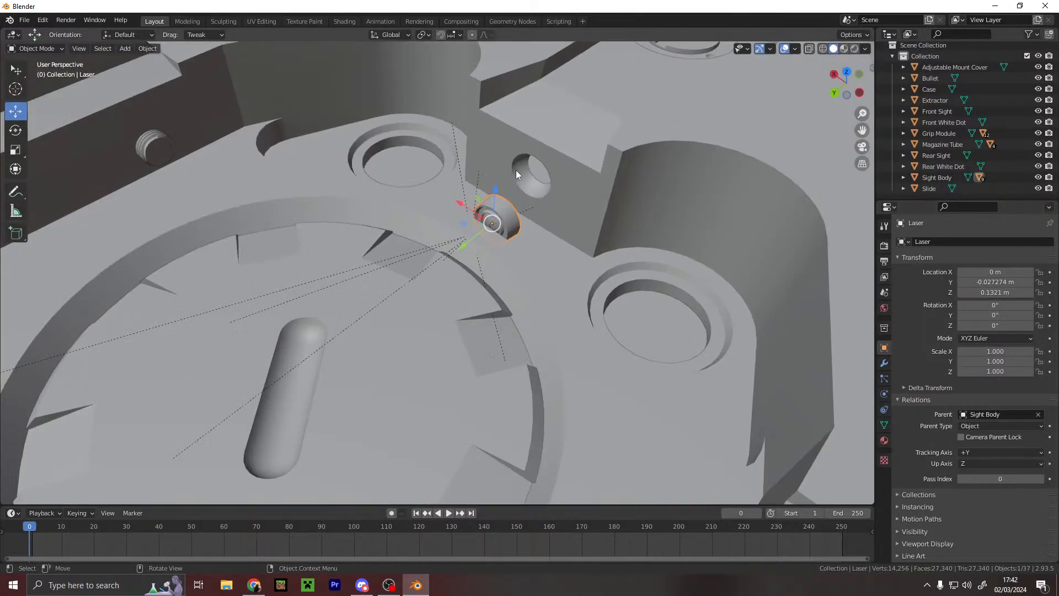
left_click_drag(496, 199, 521, 201)
left_click_drag(502, 157, 507, 156)
left_click_drag(506, 197, 501, 202)
scroll(623, 281, "down", 10)
scroll(554, 333, "up", 5)
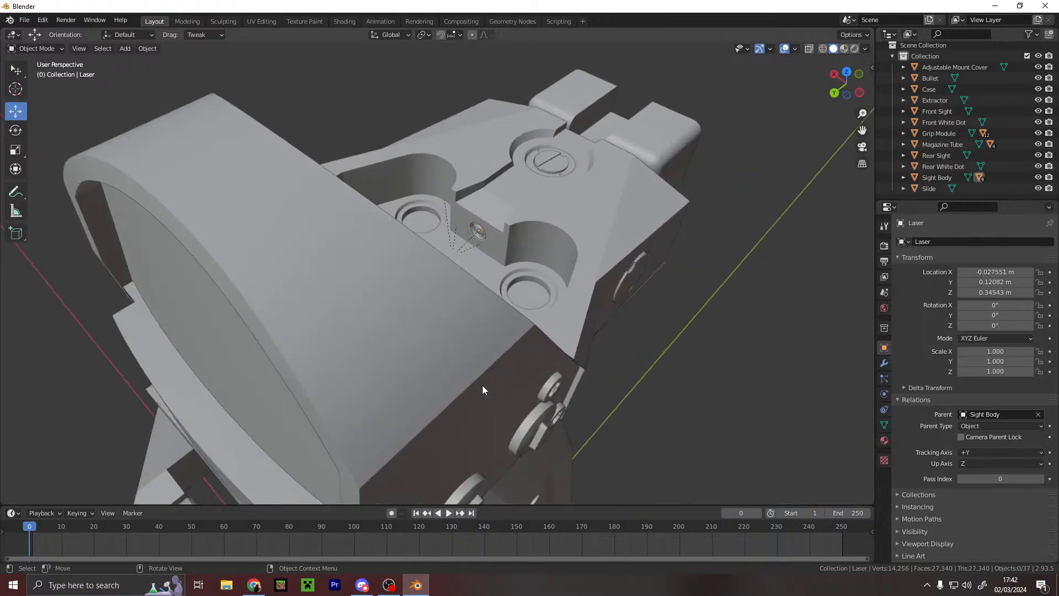
- Test-move Sight Body to check that the Laser object follows it, cancelling the move
middle_click_drag(482, 385, 652, 275)
scroll(653, 275, "down", 4)
middle_click_drag(601, 307, 629, 356)
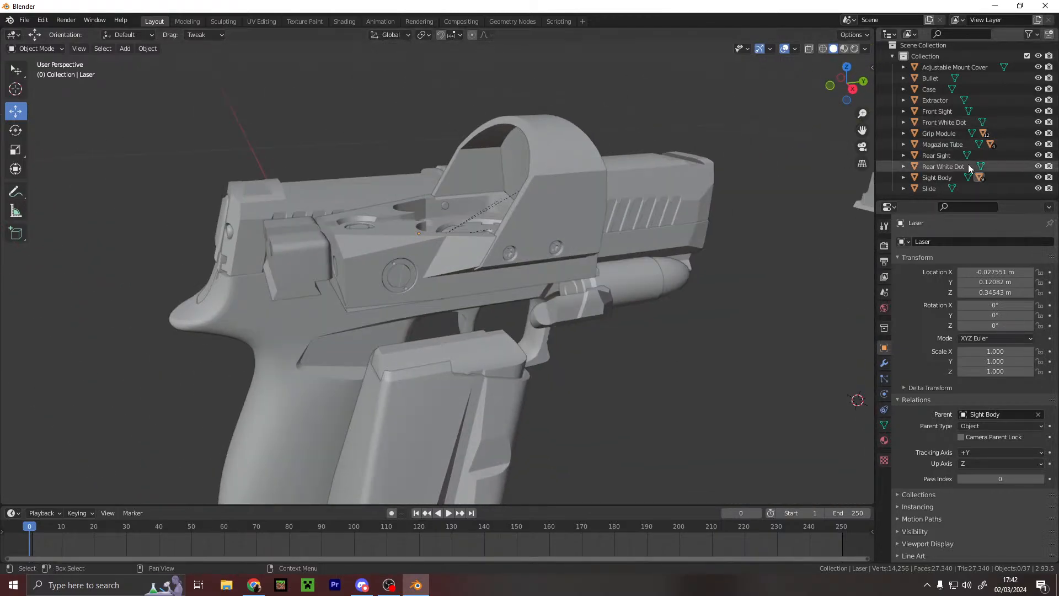
left_click(941, 176)
key("g")
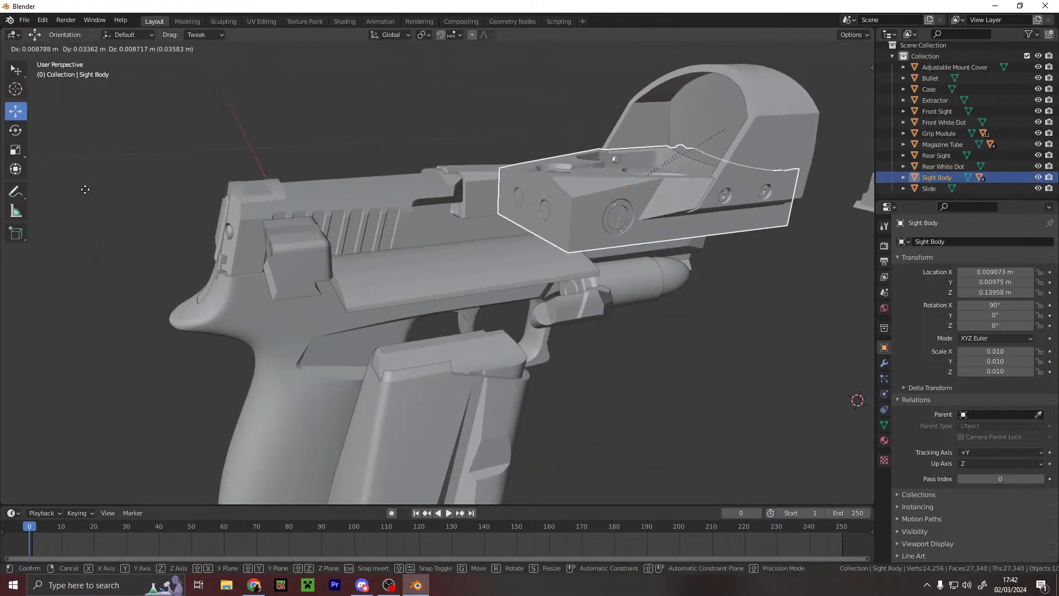
key("Escape")
- Parent Adjustable Mount Cover to Slide
middle_click_drag(538, 254, 934, 145)
left_click(952, 67)
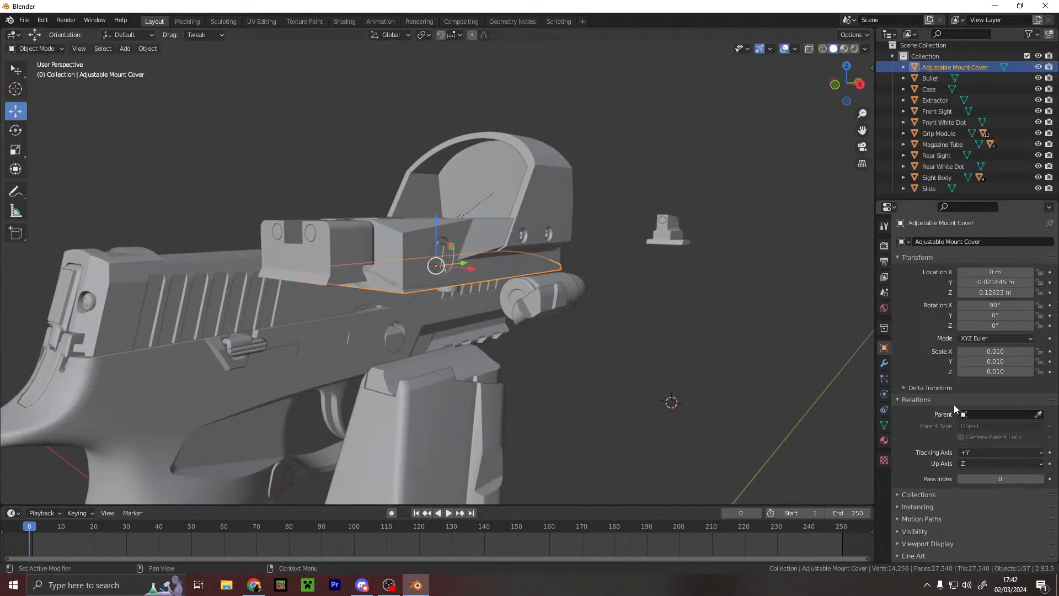
left_click(1004, 413)
type("sl")
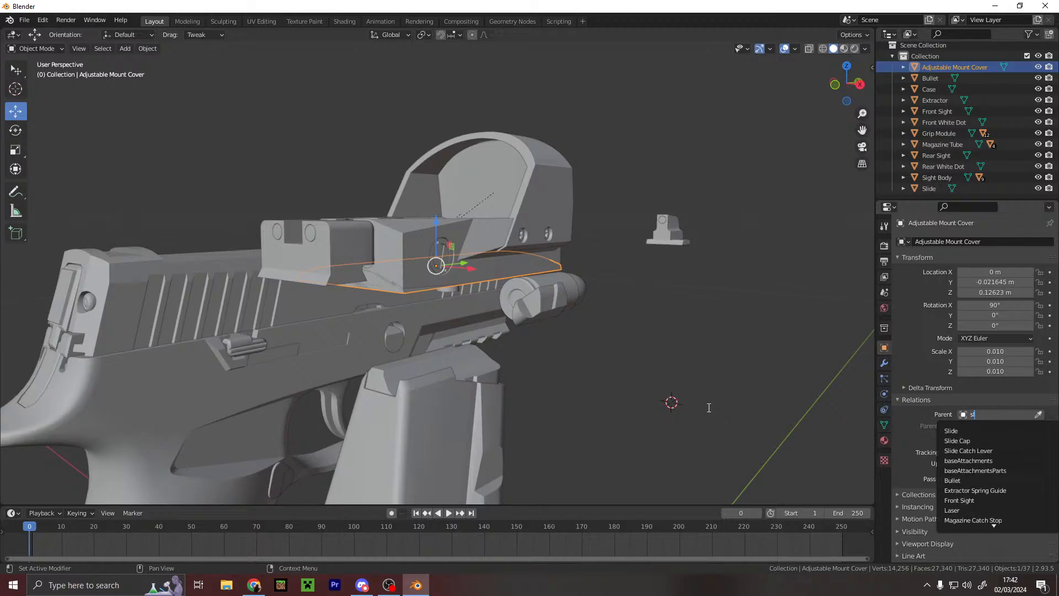
left_click(954, 430)
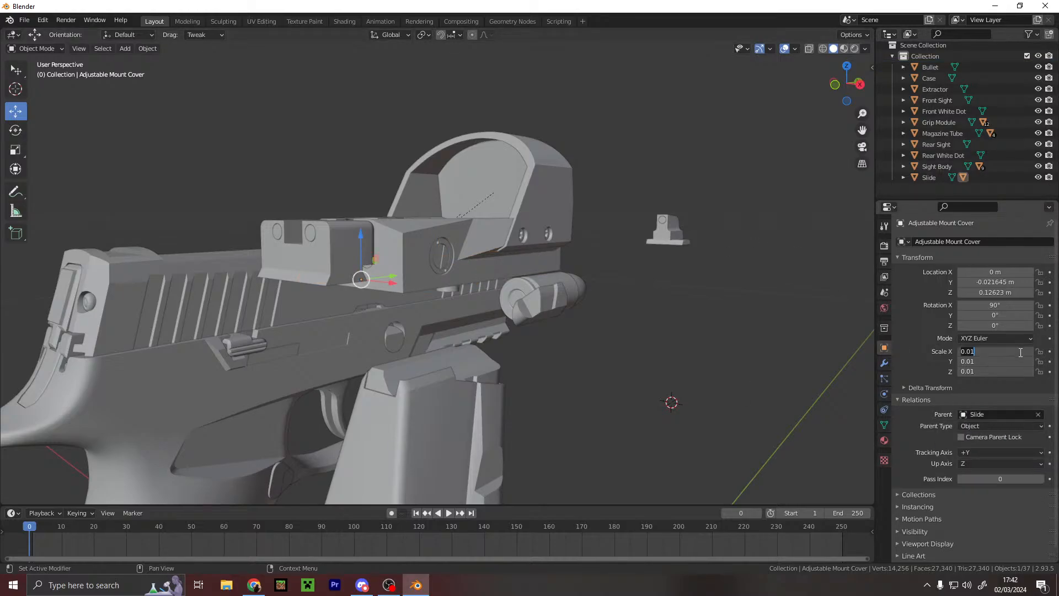
- Set Adjustable Mount Cover's scale to 1 on all axes and its X rotation to 0°
type("1")
key("Return")
left_click(1010, 305)
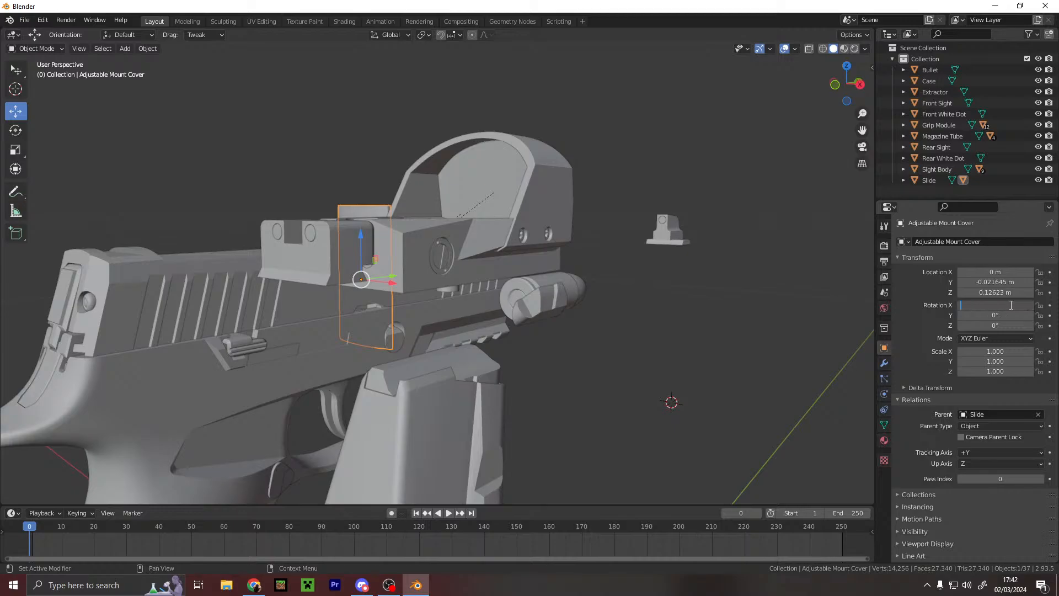
- Move Adjustable Mount Cover into its place on top of the slide's rear, at about Y 1.27, Z 5.10 m
middle_click_drag(575, 227, 639, 287)
middle_click_drag(209, 196, 330, 115)
key("g")
key("y")
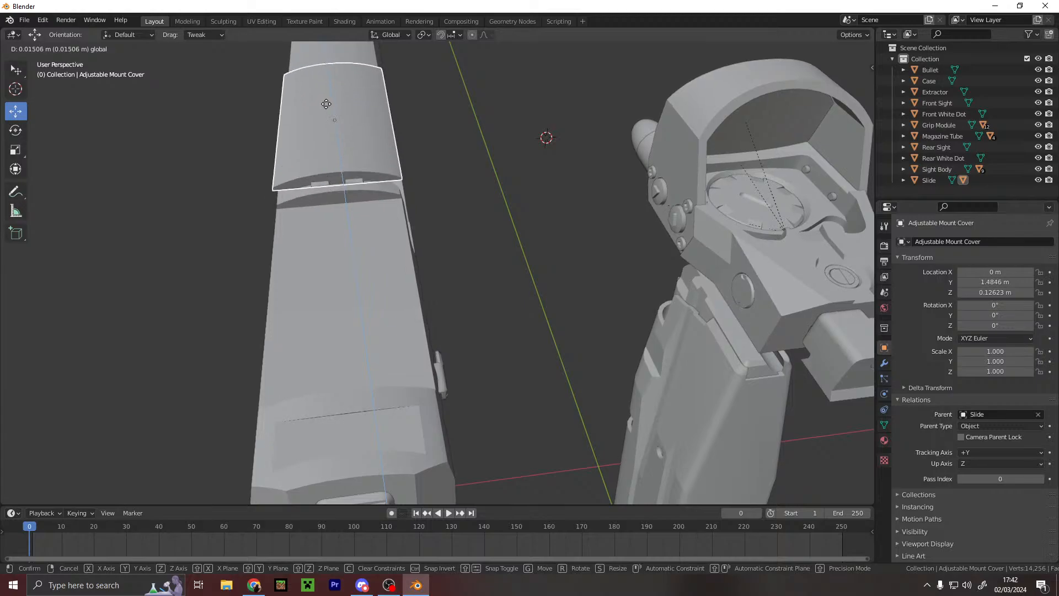
left_click(396, 122)
middle_click_drag(395, 122, 635, 166)
key("g")
key("y")
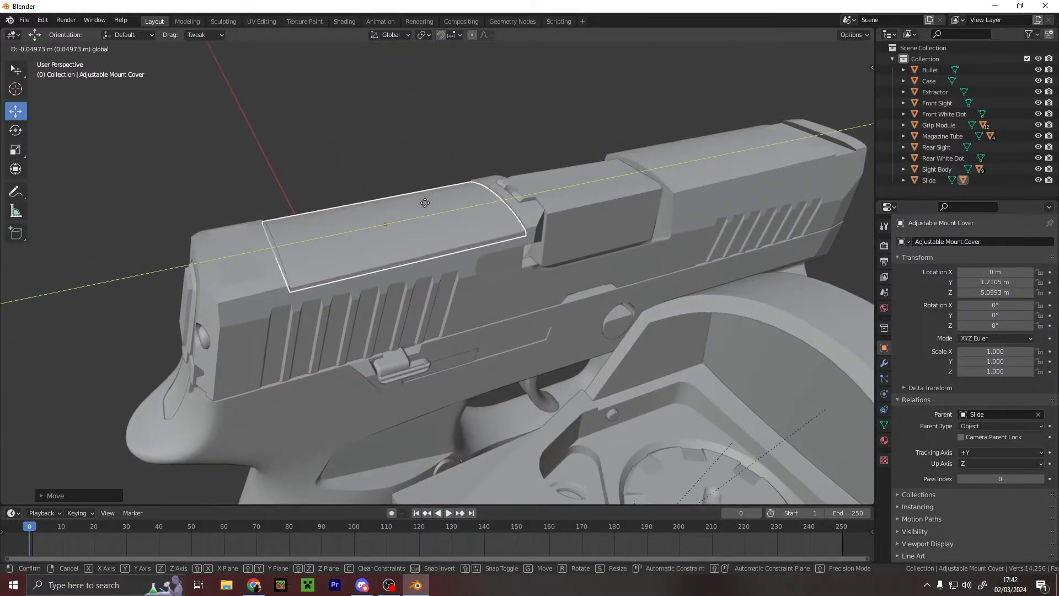
left_click(450, 205)
mouse_move(452, 208)
middle_mouse_down()
mouse_move(409, 172)
mouse_move(338, 172)
mouse_move(472, 210)
middle_mouse_up()
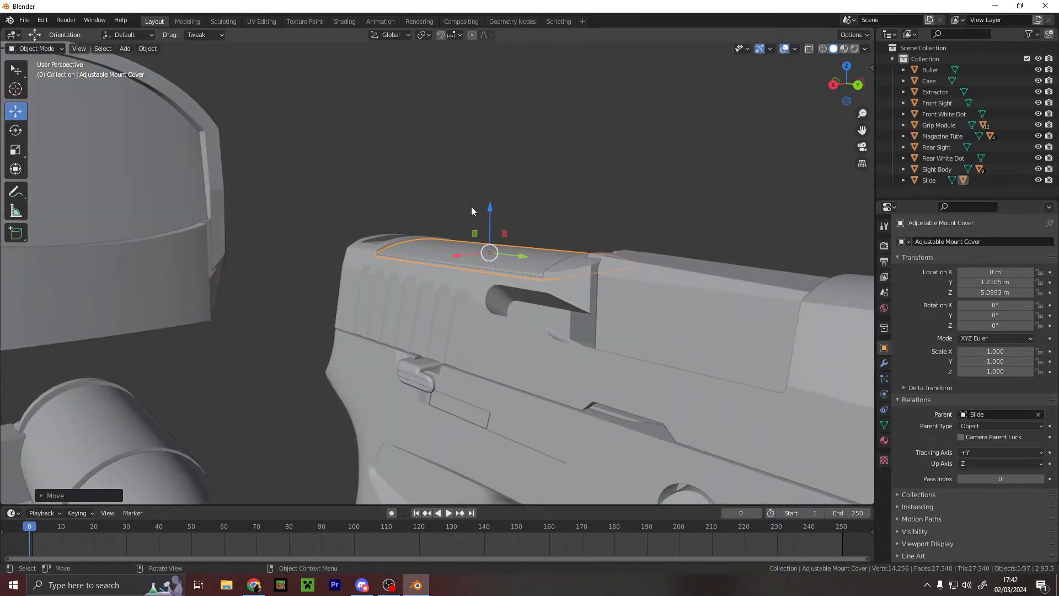
left_click_drag(489, 207, 490, 202)
middle_click_drag(491, 201, 590, 230)
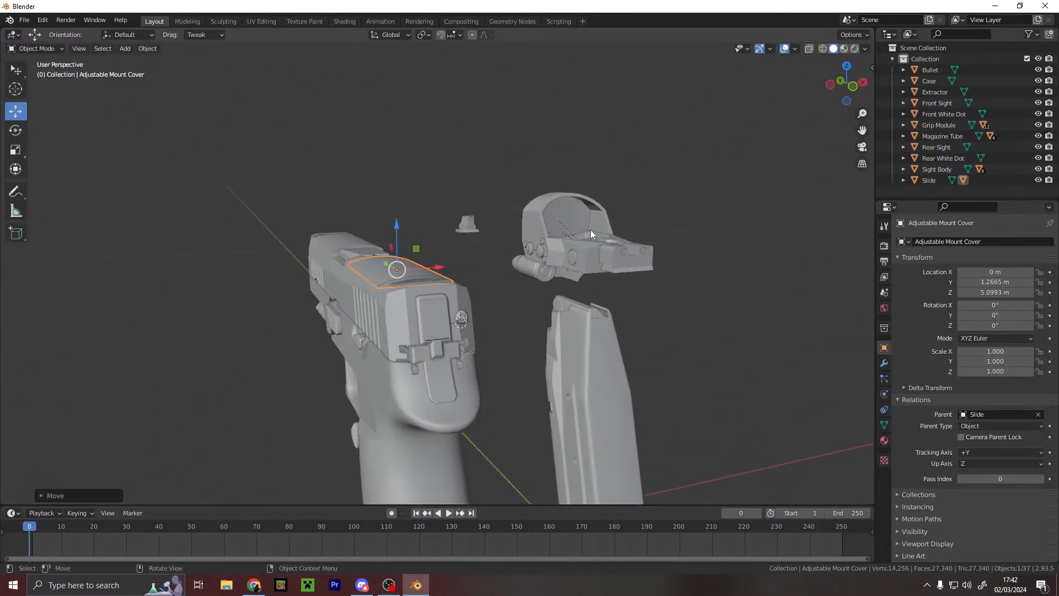
- Parent Sight Body to Adjustable Mount Cover
left_click(935, 170)
left_click(998, 415)
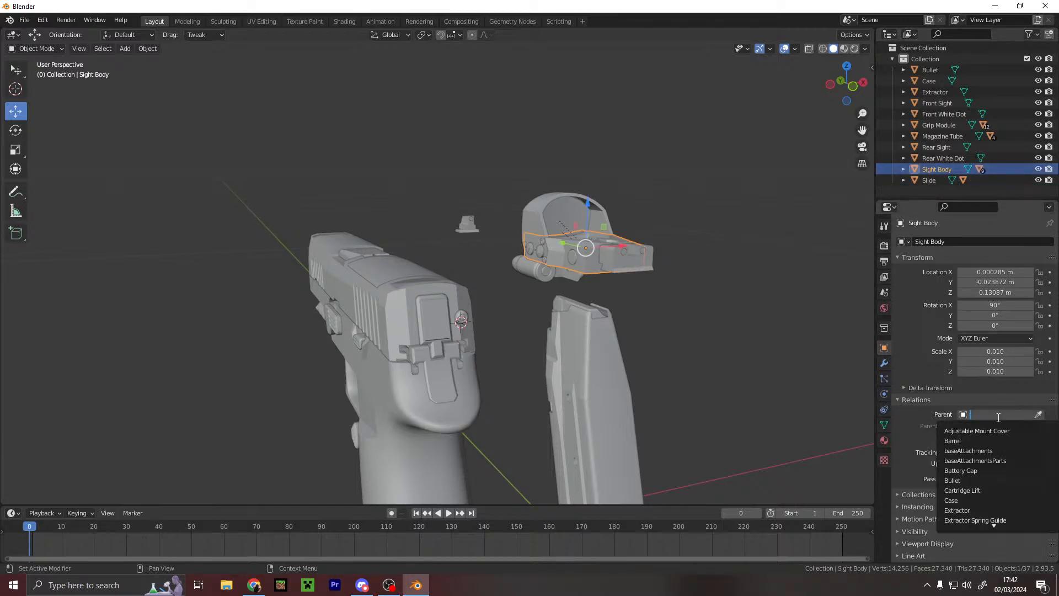
left_click(1001, 430)
- Set Sight Body's scale to 1 on all axes and its X rotation to 0°
scroll(471, 298, "up", 3)
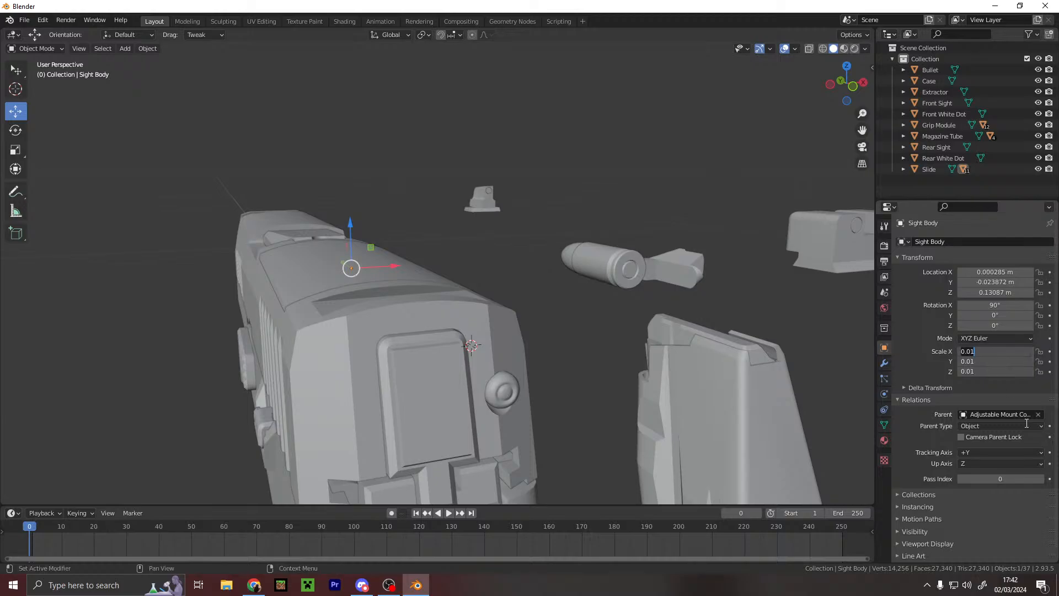
type("1")
key("Return")
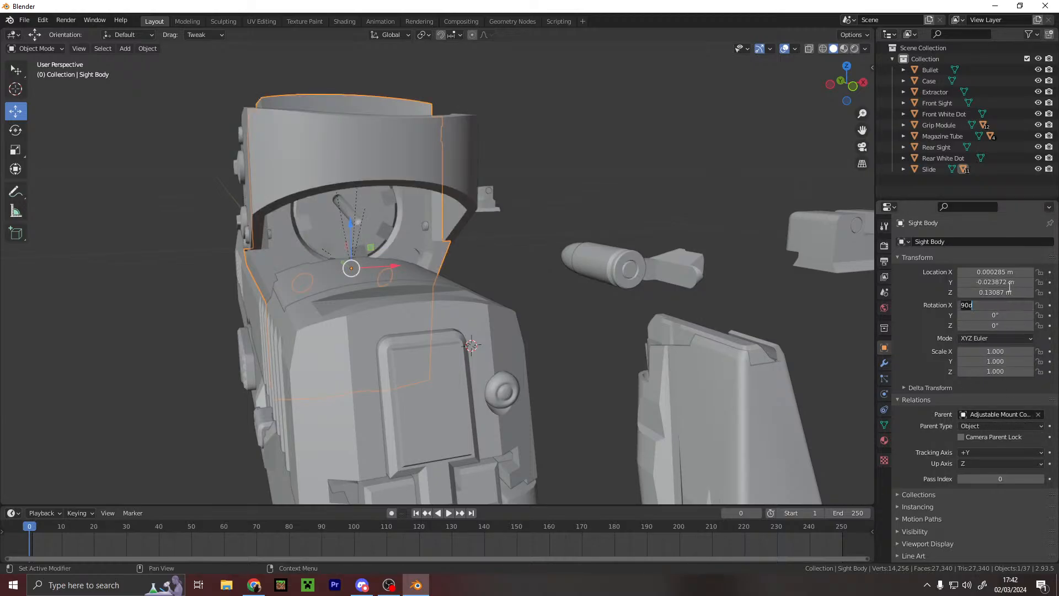
type("0")
key("Return")
- Seat Sight Body on top of the mount cover, at about Y 0.48, Z 0.21 m
middle_click_drag(558, 288, 664, 264)
left_click_drag(468, 201, 468, 173)
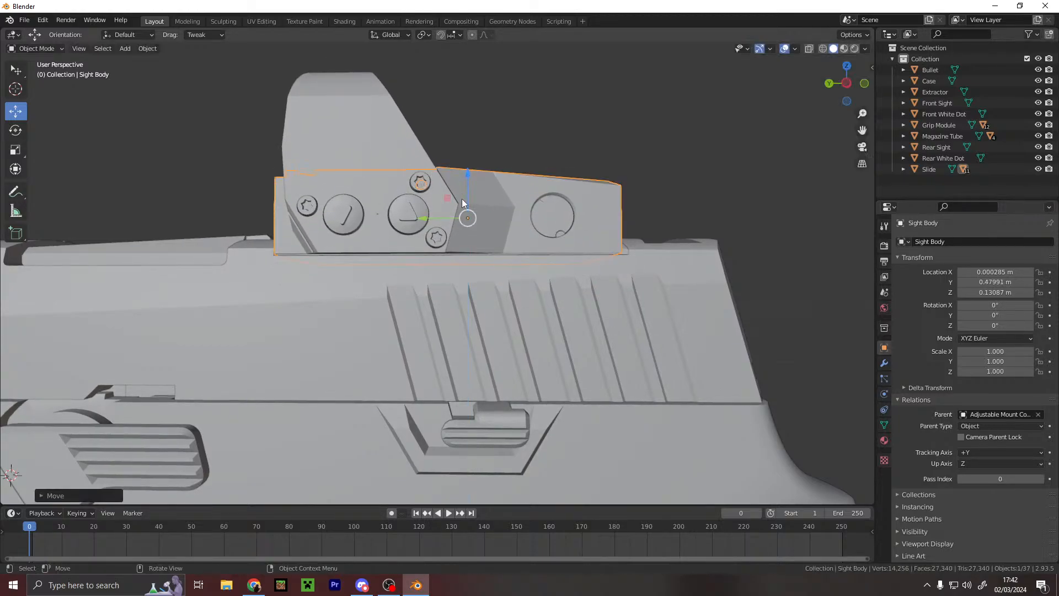
middle_click_drag(426, 220, 290, 250)
left_click(722, 229)
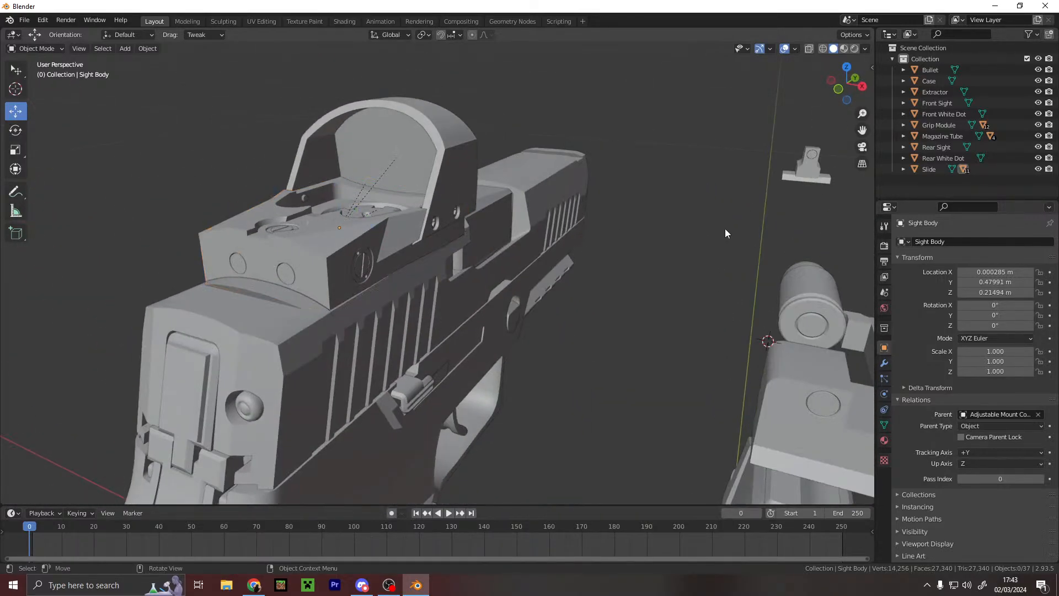
- Parent Rear White Dot to Rear Sight, with its scale at 1 on all axes and its X rotation at 0°
middle_click_drag(722, 229, 388, 432)
left_click(565, 340)
scroll(580, 333, "up", 3)
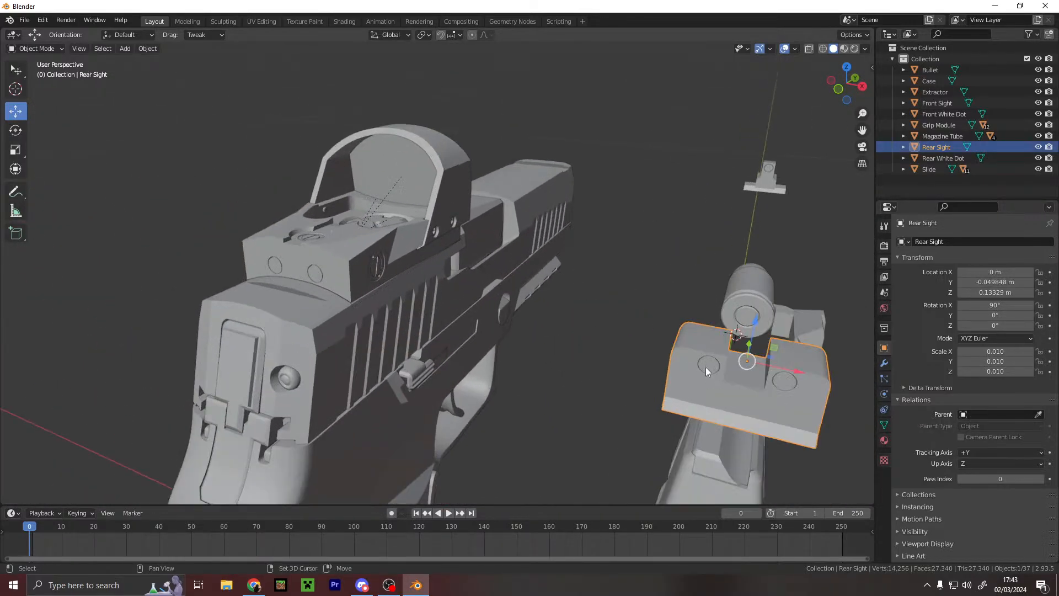
left_click(719, 370, "shift")
left_click(943, 158)
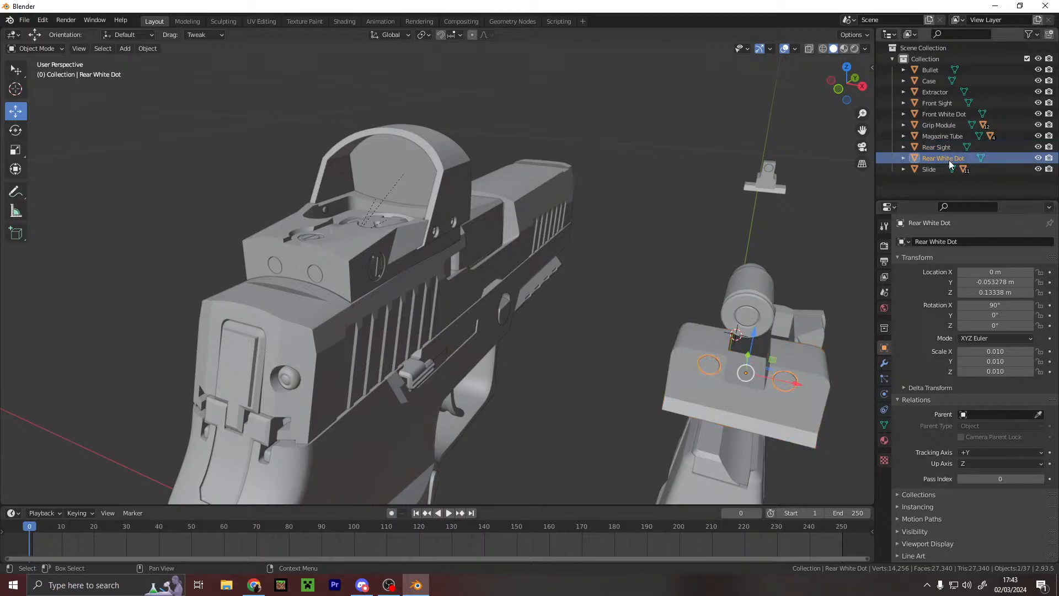
left_click(986, 415)
type("rea")
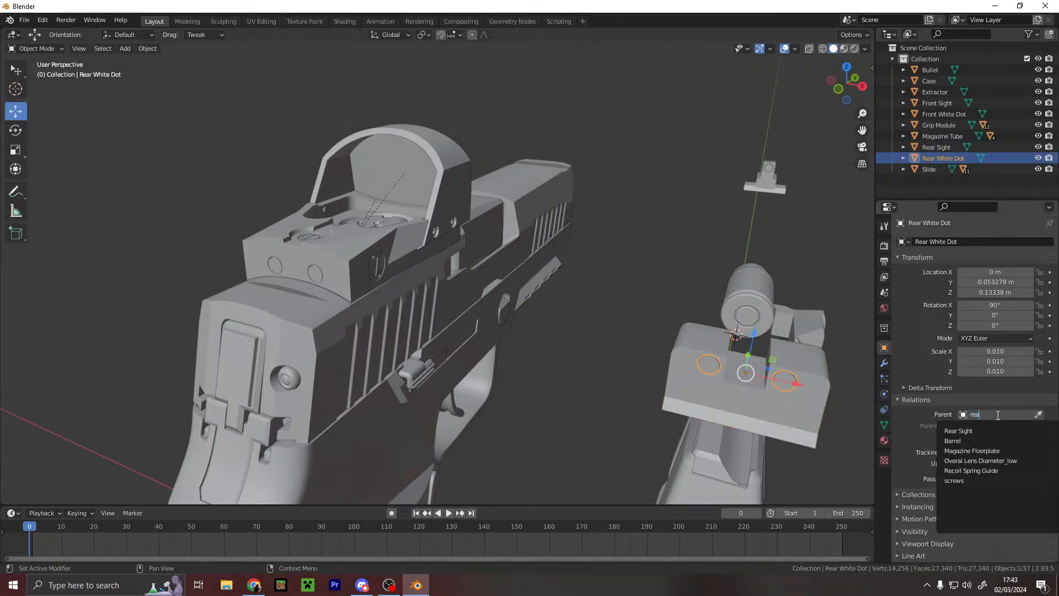
type("r")
left_click(978, 432)
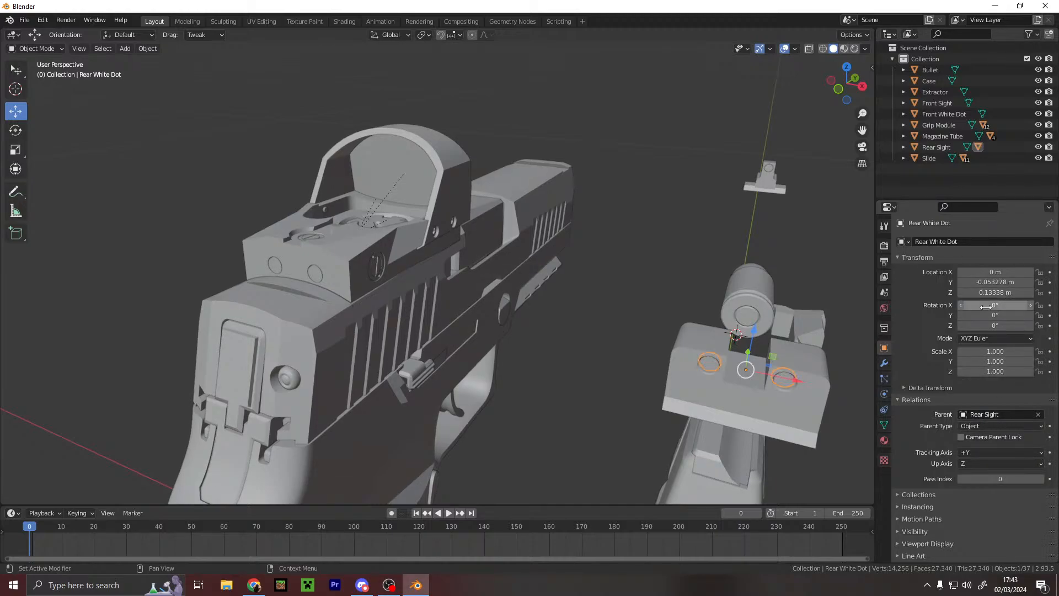
- Fit Rear White Dot against the rear sight's back face, at about Y 0.01, Z 0.33 m
middle_click_drag(243, 365, 245, 339)
left_click_drag(555, 329, 521, 292)
middle_click_drag(521, 292, 613, 276)
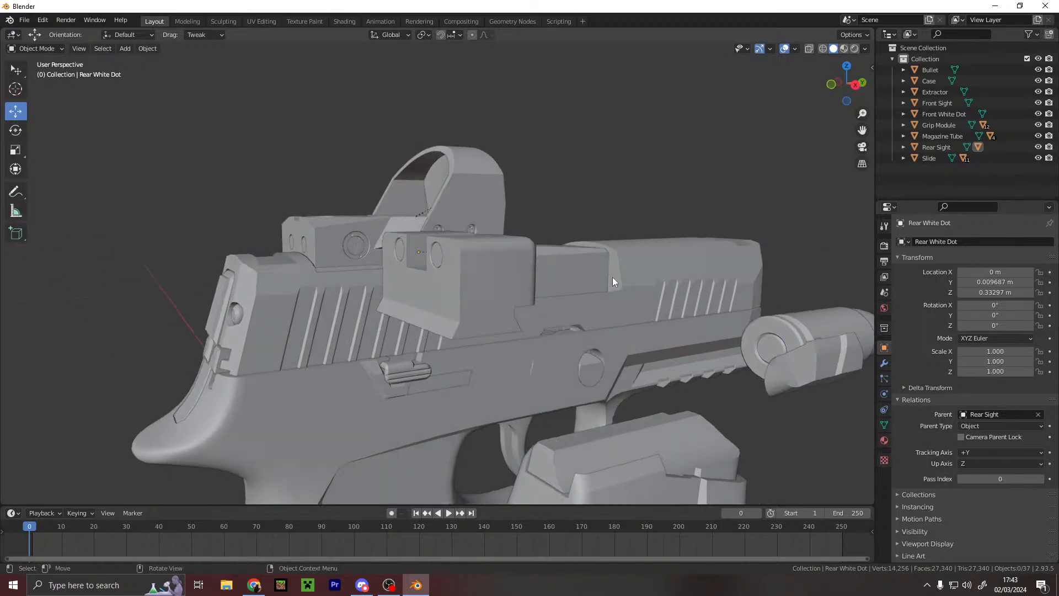
- Parent Rear Sight to Slide, with its scale at 1 on all axes and its X rotation at 0°
left_click(448, 300)
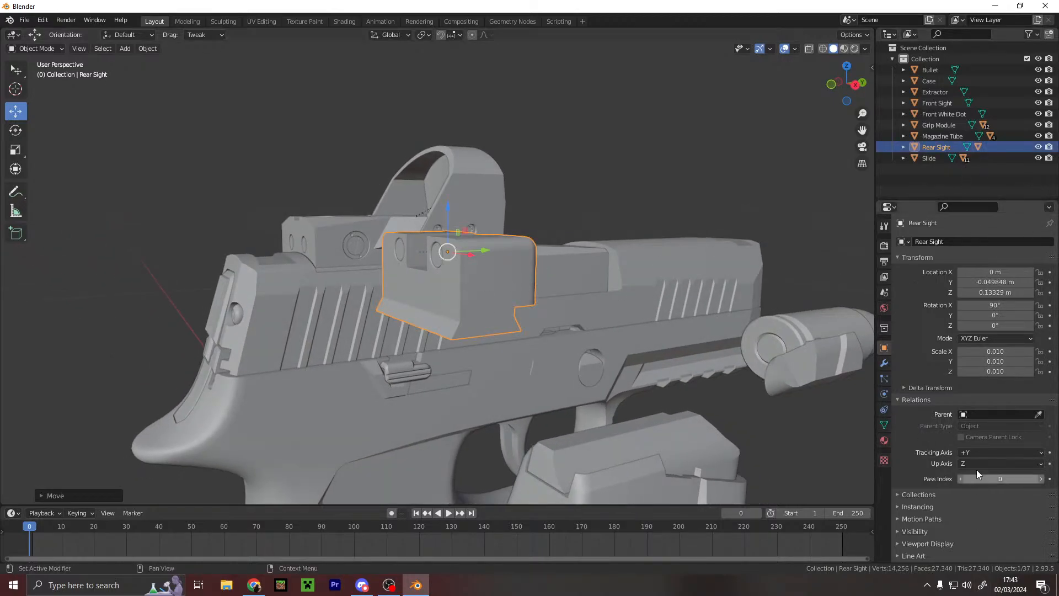
left_click(996, 414)
type("slide")
left_click(951, 431)
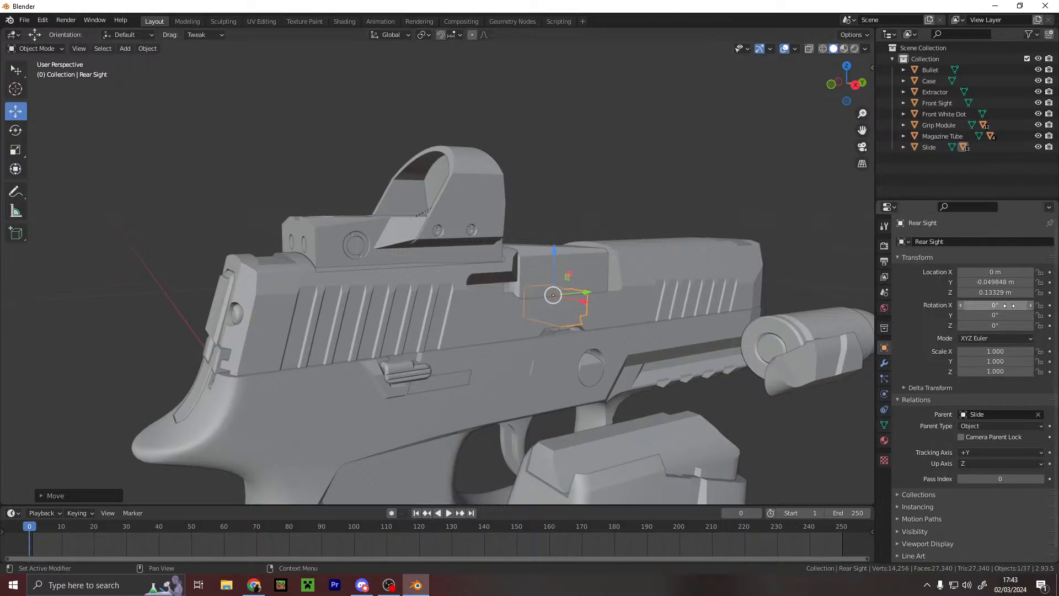
- Move Rear Sight onto the rear end of the slide, at about X -0.16, Y 1.68, Z 8.04 m
left_click_drag(588, 291, 260, 194)
key("z")
middle_click_drag(290, 197, 452, 224)
scroll(408, 215, "up", 5)
left_click_drag(707, 230, 673, 234)
scroll(671, 237, "down", 5)
middle_click_drag(672, 237, 597, 289)
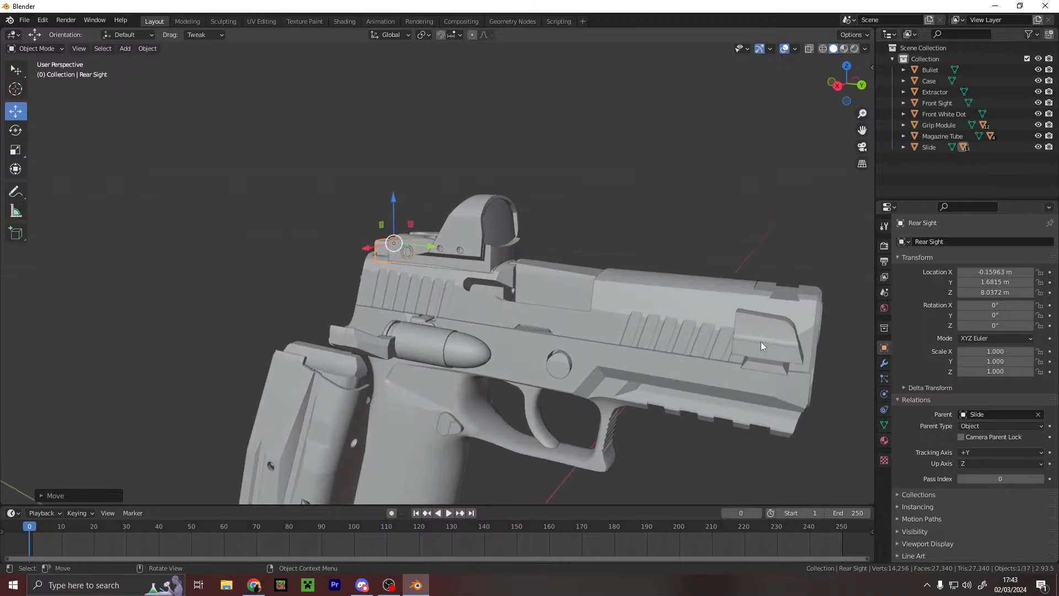
- Parent Front White Dot to Front Sight, with its scale at 1 on all axes and its X rotation at 0°
left_click(760, 342)
left_click(947, 115)
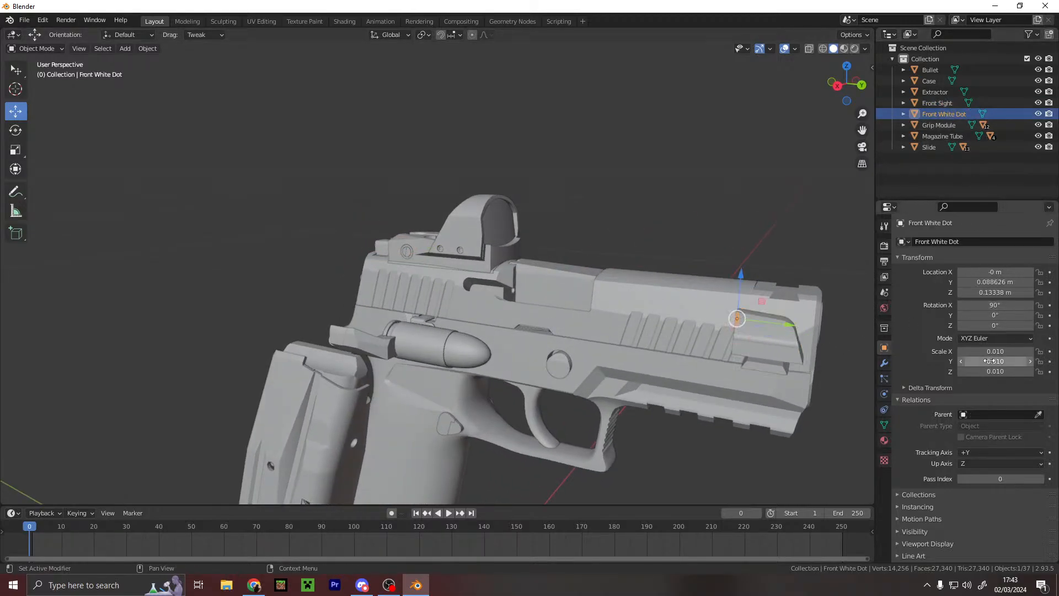
left_click(986, 414)
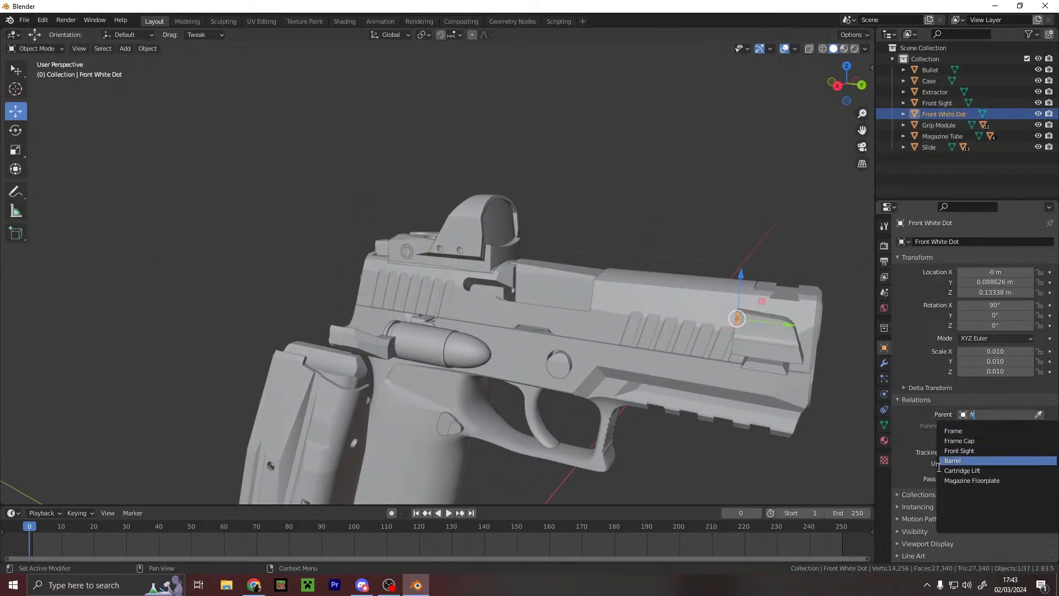
left_click(971, 450)
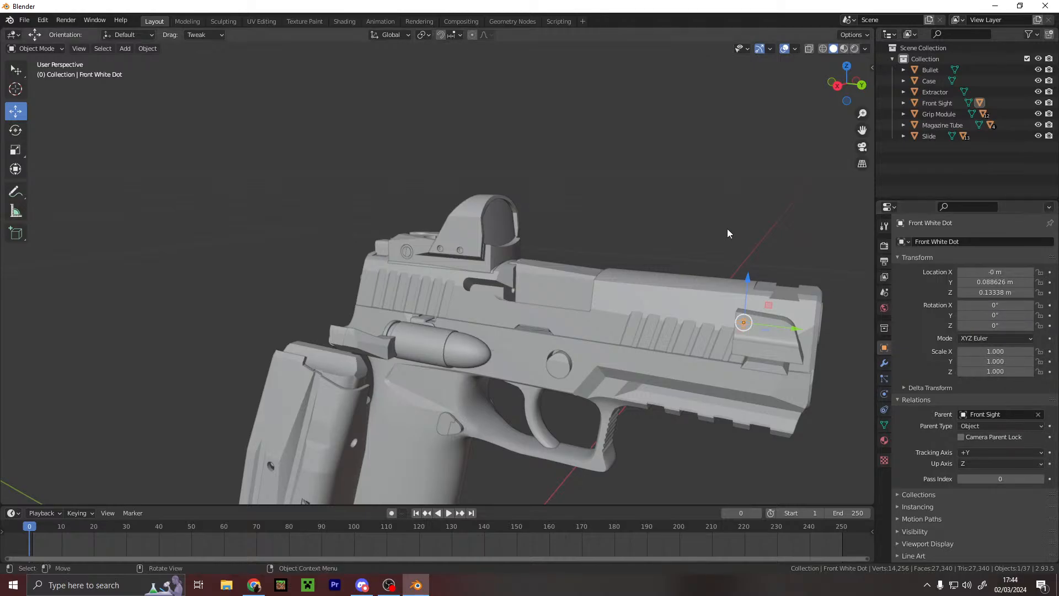
- Move Front White Dot lengthwise to the front sight's rear face, at about Z 0.29 m
scroll(773, 381, "up", 5)
middle_click_drag(773, 382, 538, 253, "shift")
scroll(586, 235, "down", 4)
left_click_drag(666, 207, 656, 206)
middle_click_drag(590, 227, 505, 269)
scroll(468, 262, "up", 4)
middle_click_drag(783, 297, 721, 279)
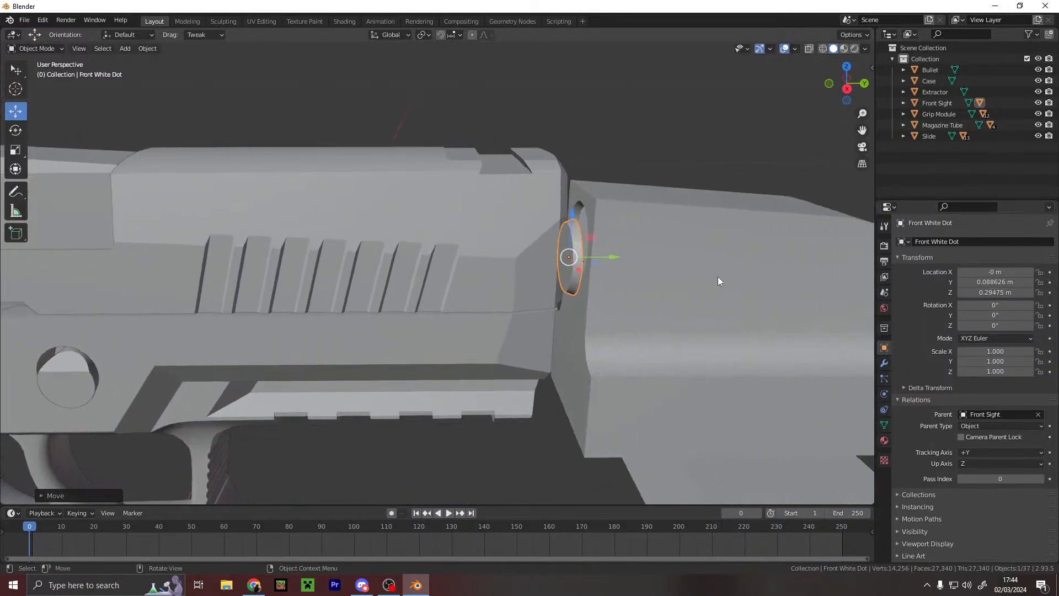
- Raise Front White Dot into the front sight's dot recess, at about Y 0.15, Z 0.28 m
left_click_drag(609, 259, 579, 197)
key("z")
left_click_drag(618, 237, 625, 235)
scroll(585, 276, "down", 6)
middle_click_drag(572, 285, 768, 226)
scroll(768, 226, "down", 2)
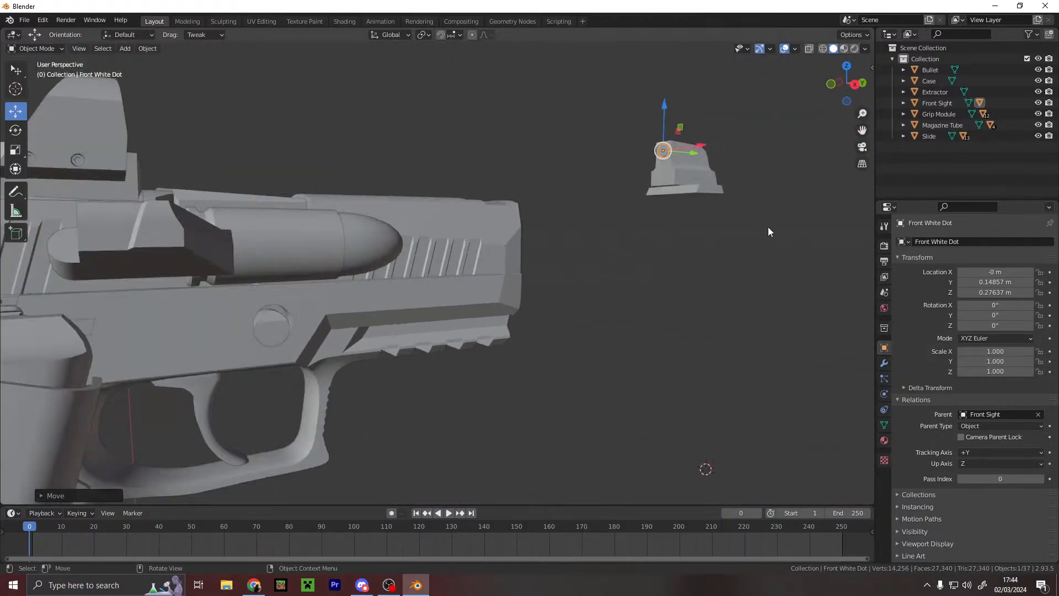
- Try setting Front Sight's scale to 1 on all axes, and undo the change
left_click(936, 103)
middle_click_drag(634, 224, 503, 332, "shift")
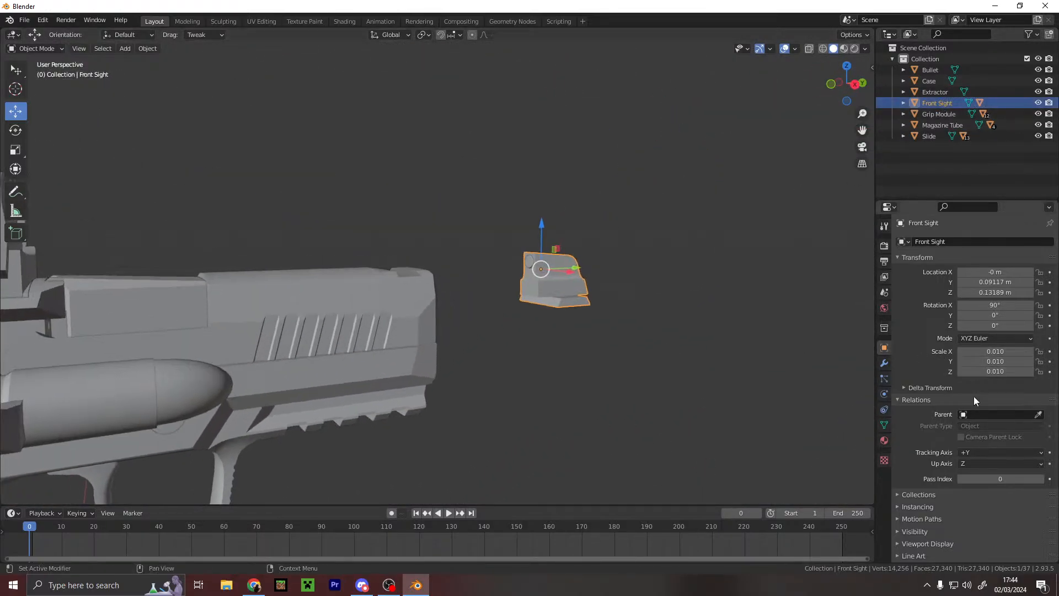
type("1")
key("Return")
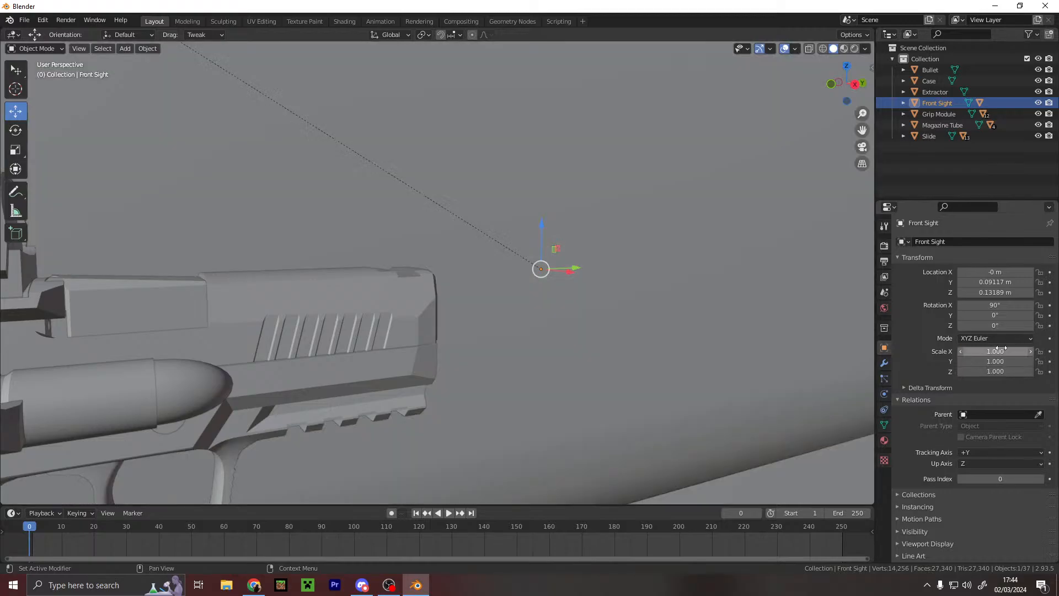
scroll(612, 323, "down", 14)
key("ctrl+z")
scroll(545, 300, "up", 14)
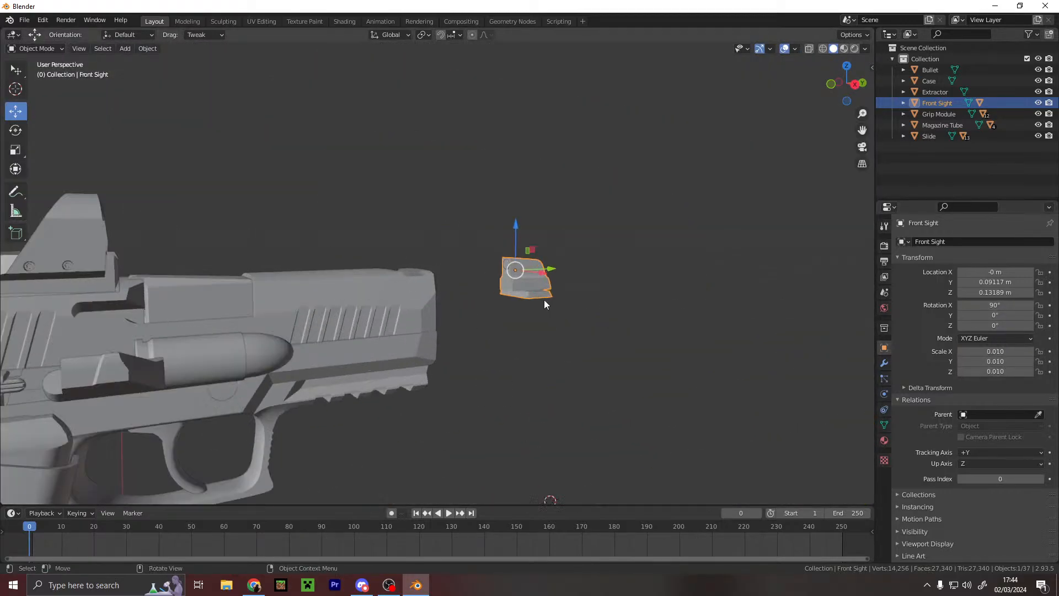
- Parent Front Sight to Slide
left_click(984, 414)
type("slide")
left_click(968, 431)
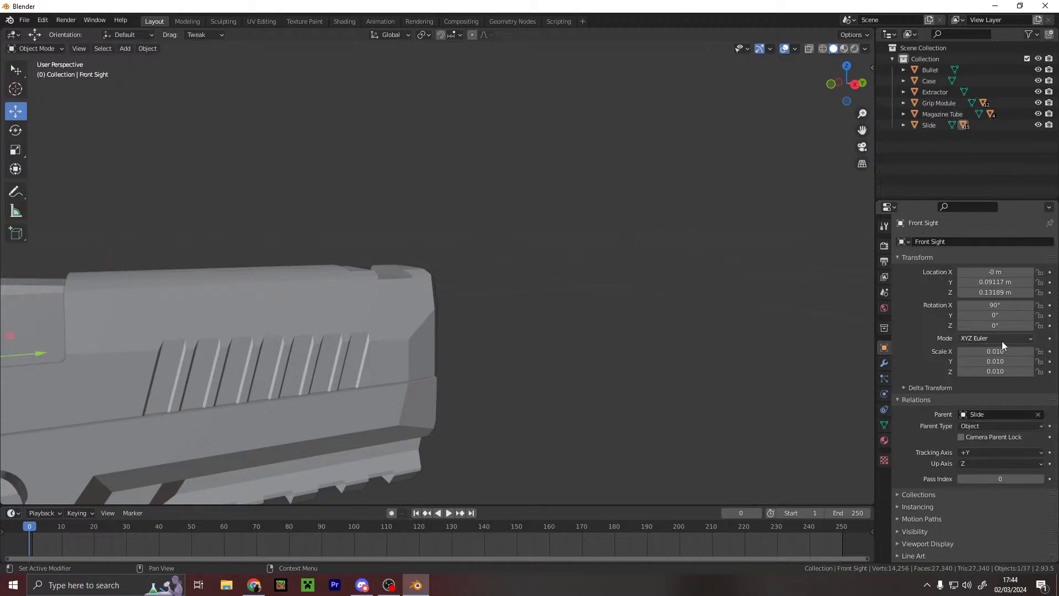
- Set Front Sight's scale to 1 on all axes and its X rotation to 0°
scroll(293, 320, "down", 7)
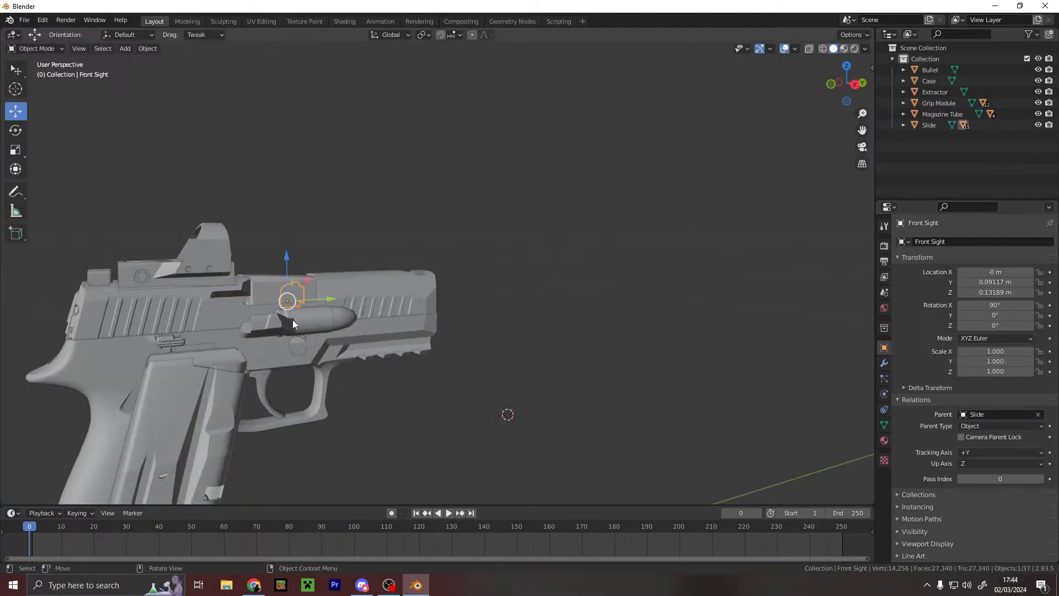
middle_click_drag(375, 318, 466, 316, "shift")
scroll(485, 278, "up", 6)
middle_click_drag(486, 278, 462, 279)
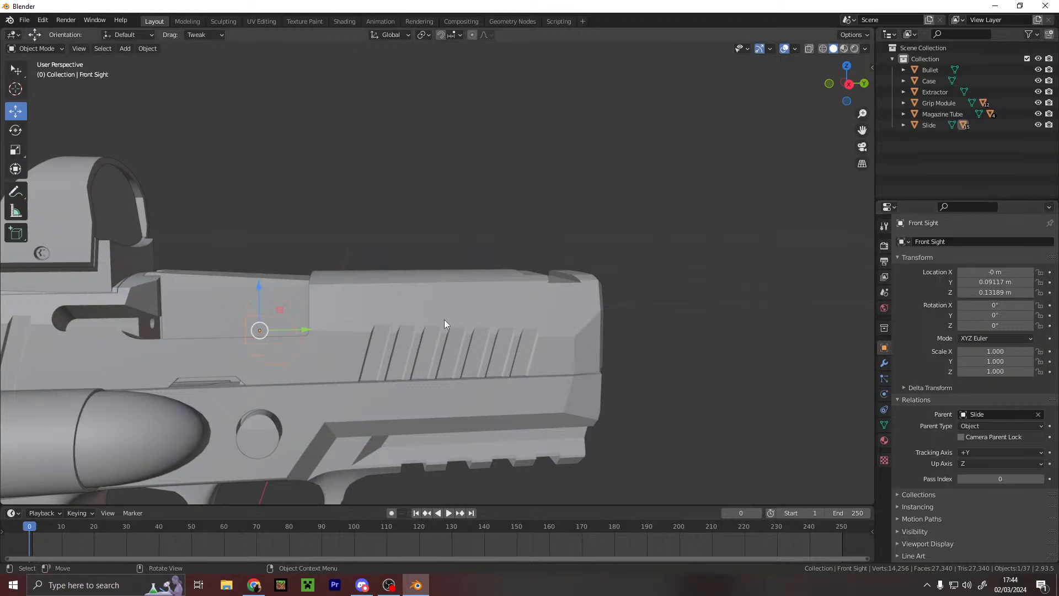
- Move Front Sight to the slide's front end and raise it onto the top surface, at about Y 1.84, Z -6.28 m
left_click_drag(305, 329, 538, 210)
middle_click_drag(527, 265, 353, 425)
scroll(651, 279, "up", 3)
scroll(353, 408, "up", 2)
left_click_drag(358, 310, 360, 288)
middle_click_drag(422, 324, 359, 326)
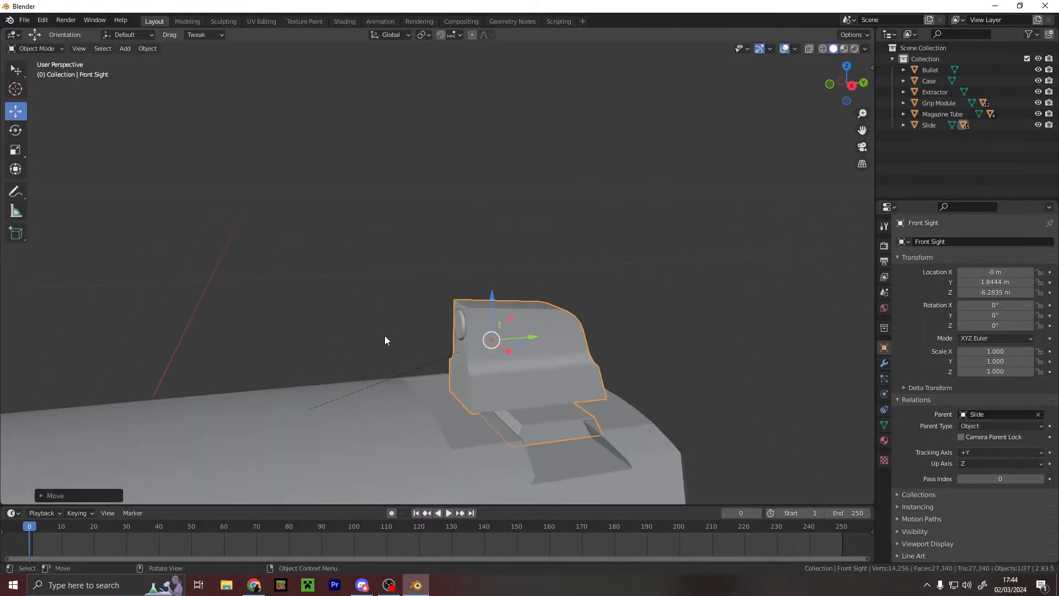
- Nudge Front Sight rearward to about Z -6.19 m and lower it slightly into the slide's sight cut
left_click_drag(536, 339, 523, 341)
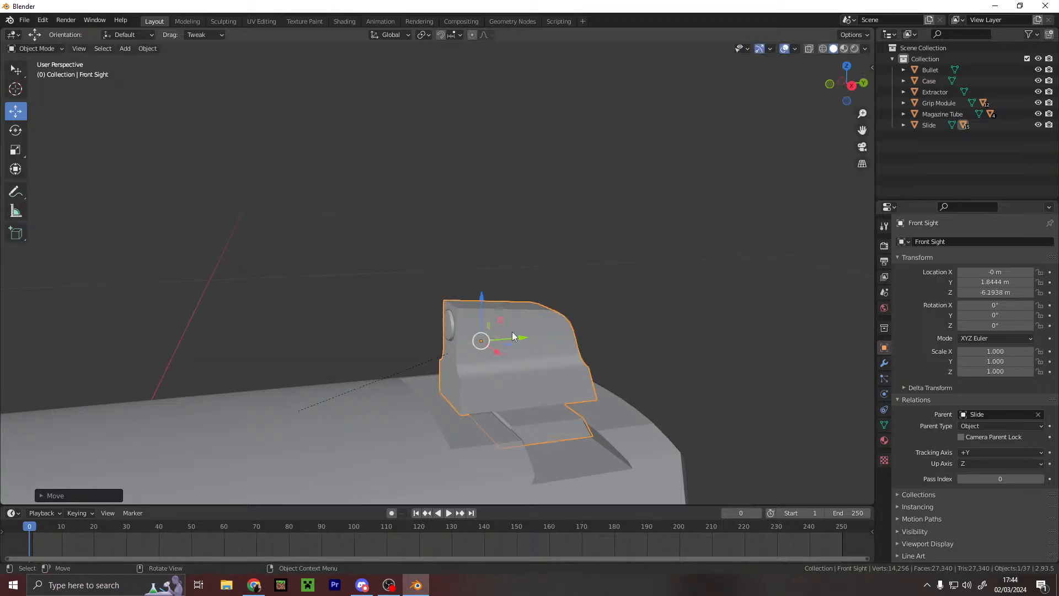
left_click_drag(481, 300, 487, 302)
middle_click_drag(487, 302, 530, 336)
- Parent Extractor to Slide
left_click(429, 230)
middle_click_drag(518, 219, 554, 279)
left_click(981, 414)
type("slide")
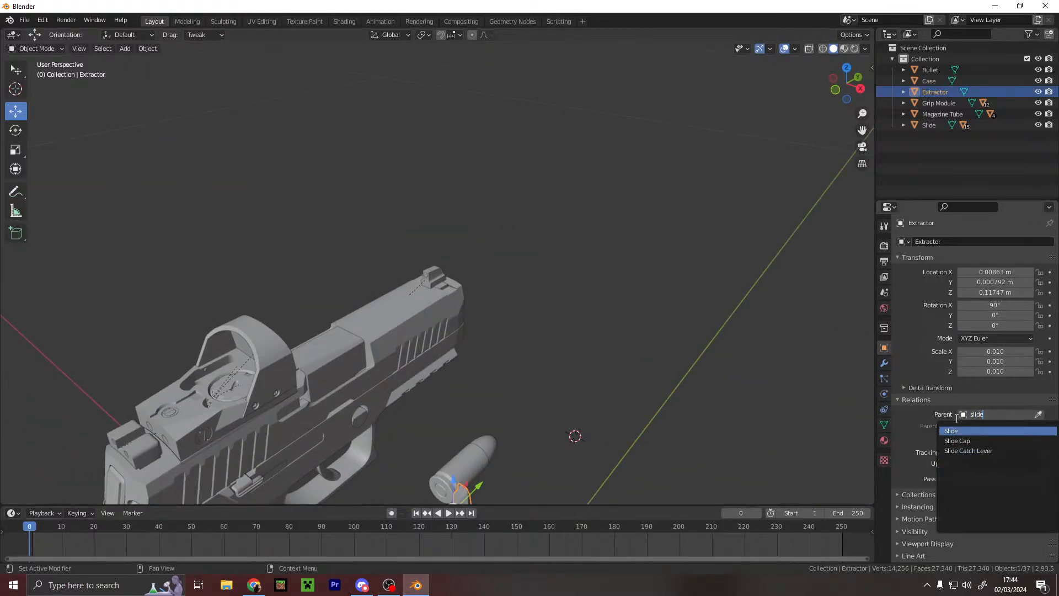
key("Return")
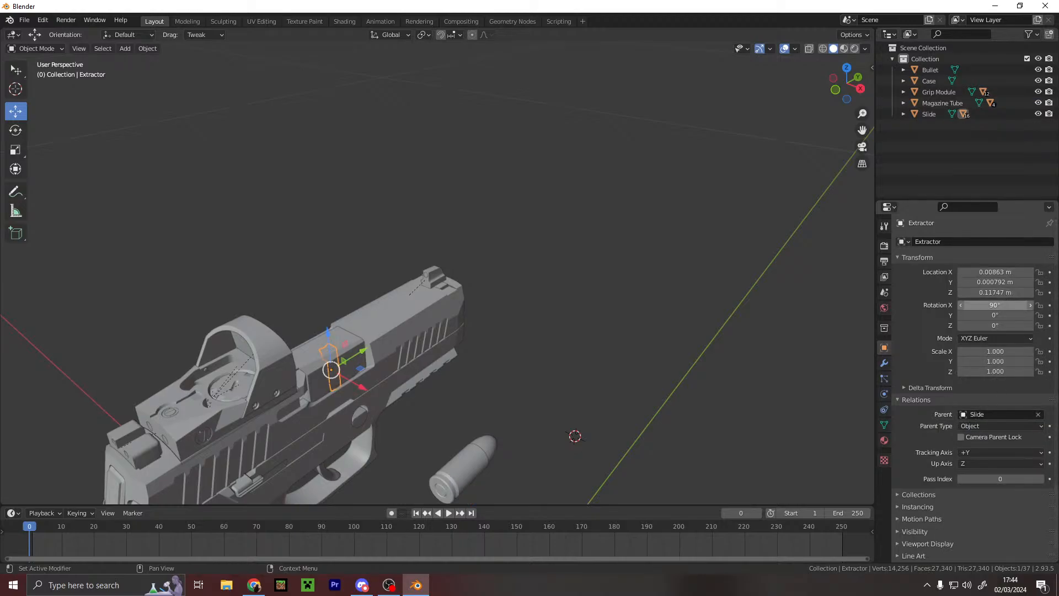
- Set Extractor's scale to 1 and rotation to 0°, and move it to the slide's extractor recess at about X 0.60, Z 2.71 m
scroll(386, 280, "up", 5)
middle_click_drag(449, 281, 642, 94, "shift")
scroll(468, 318, "down", 3)
scroll(468, 318, "down", 1)
left_click_drag(422, 327, 357, 331)
scroll(358, 345, "up", 4)
middle_click_drag(357, 346, 440, 300, "shift")
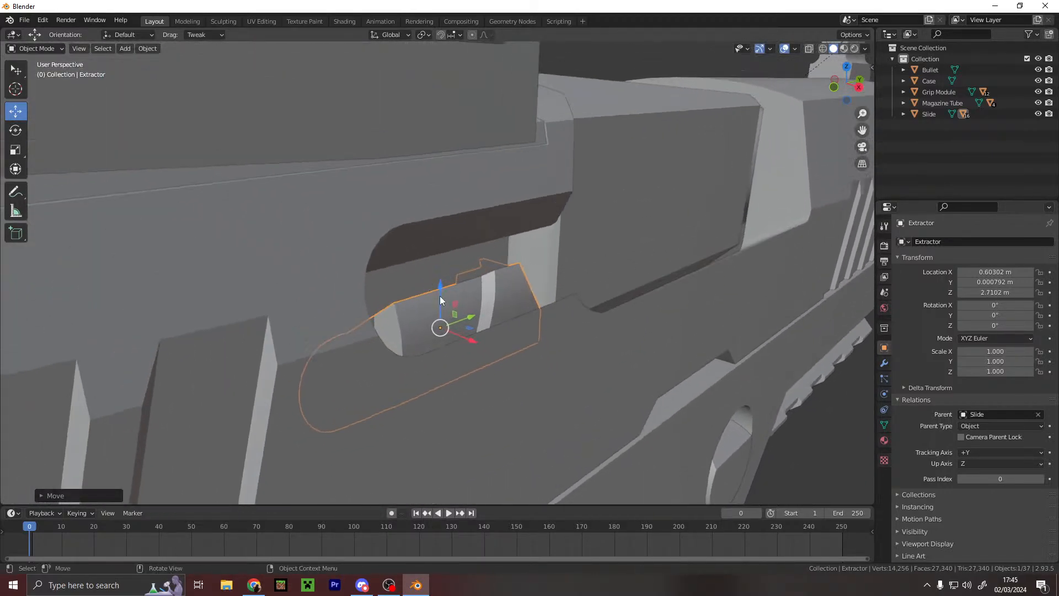
- Raise Extractor to about Y 0.44 m and shift it outward to about X 0.93 m
left_click_drag(437, 276, 429, 240)
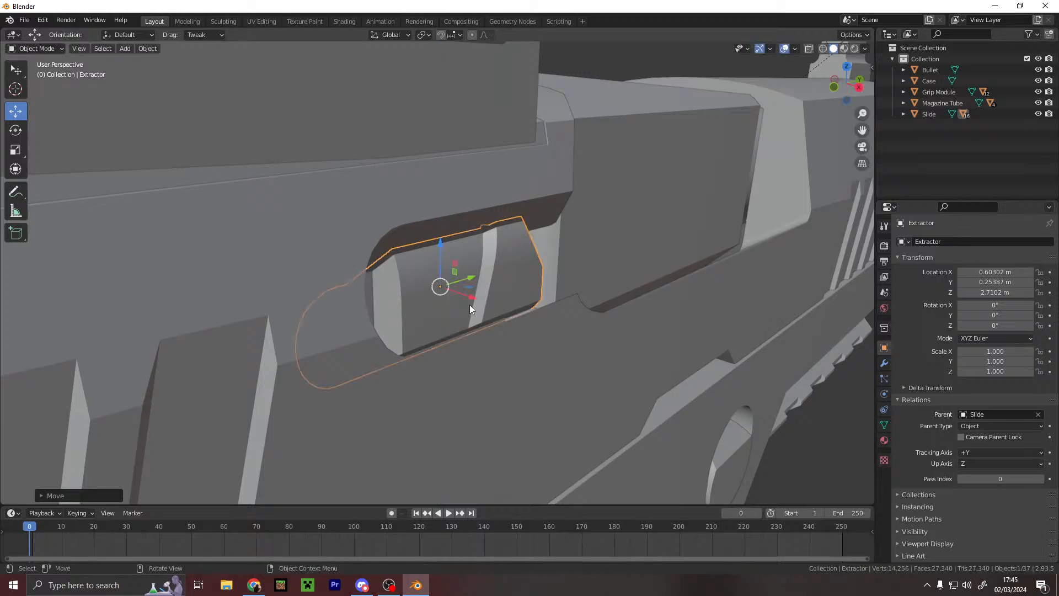
left_click_drag(473, 295, 516, 309)
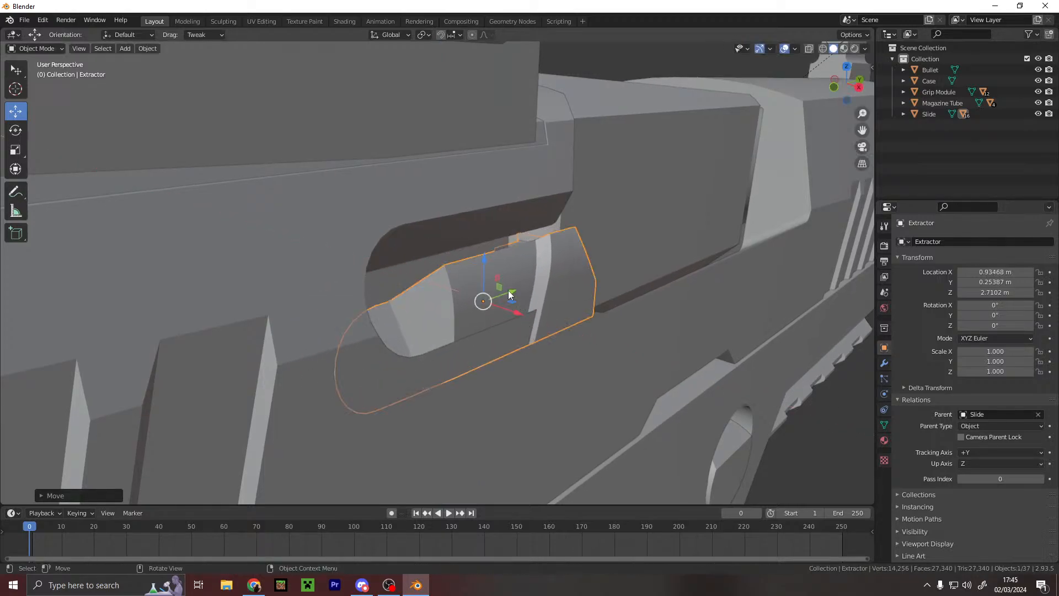
left_click_drag(482, 268, 481, 229)
- Move Extractor rearward into its recess and fine-tune its fit from several angles to about X 0.91, Y 0.42, Z 3.13 m
middle_click_drag(513, 223, 392, 253)
key("g")
key("y")
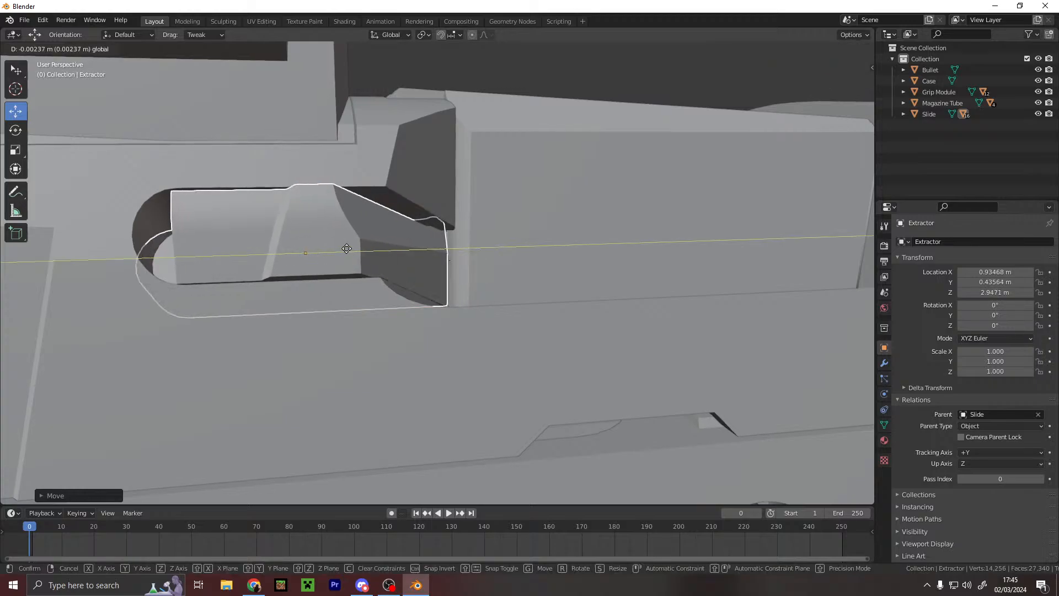
left_click(366, 249)
mouse_move(366, 249)
middle_mouse_down()
mouse_move(405, 230)
mouse_move(323, 245)
mouse_move(383, 247)
middle_mouse_up()
left_click_drag(504, 317, 505, 315)
middle_click_drag(515, 293, 294, 299)
left_click_drag(232, 294, 237, 293)
left_click_drag(264, 246, 259, 244)
middle_click_drag(549, 194, 597, 194)
scroll(487, 256, "up", 8)
left_click_drag(414, 343, 419, 342)
left_click(486, 157)
middle_click_drag(493, 148, 400, 144)
scroll(399, 146, "down", 6)
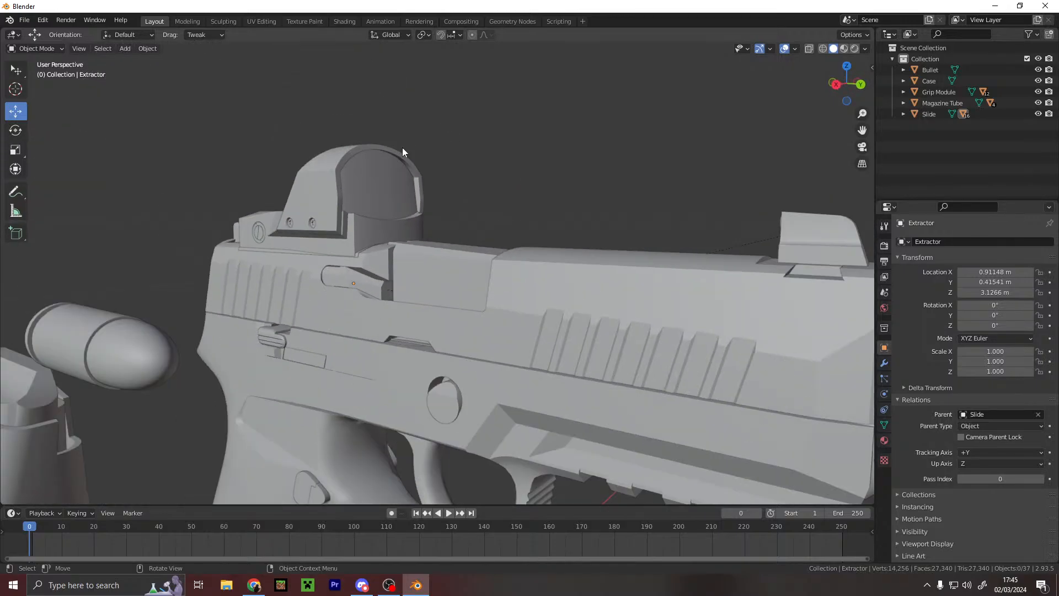
scroll(400, 149, "down", 5)
- Import the FBX file P320Full.fbx from the Downloads folder as a reference model
left_click(24, 20)
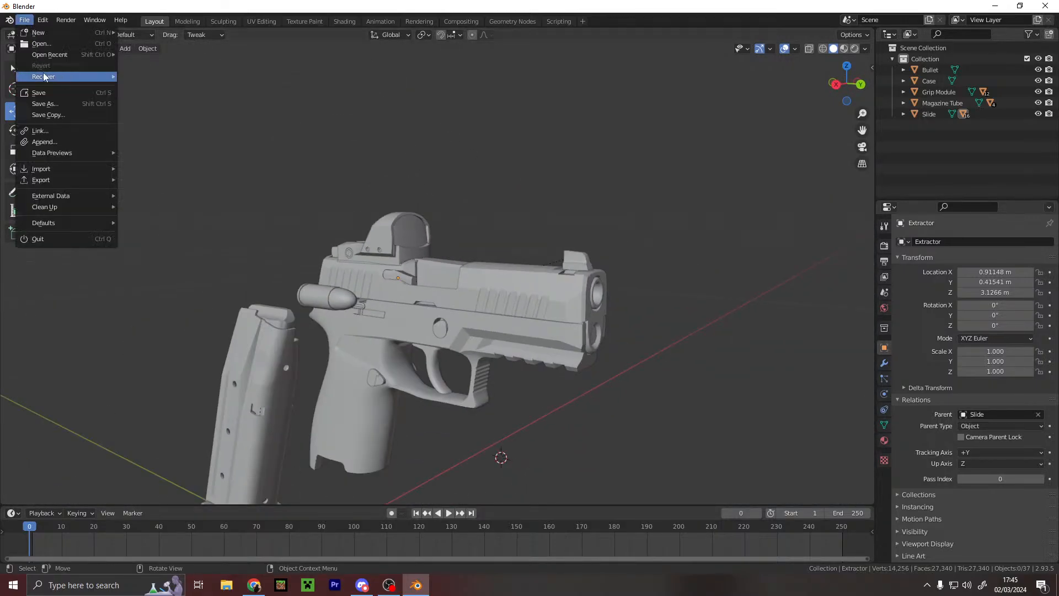
mouse_move(49, 169)
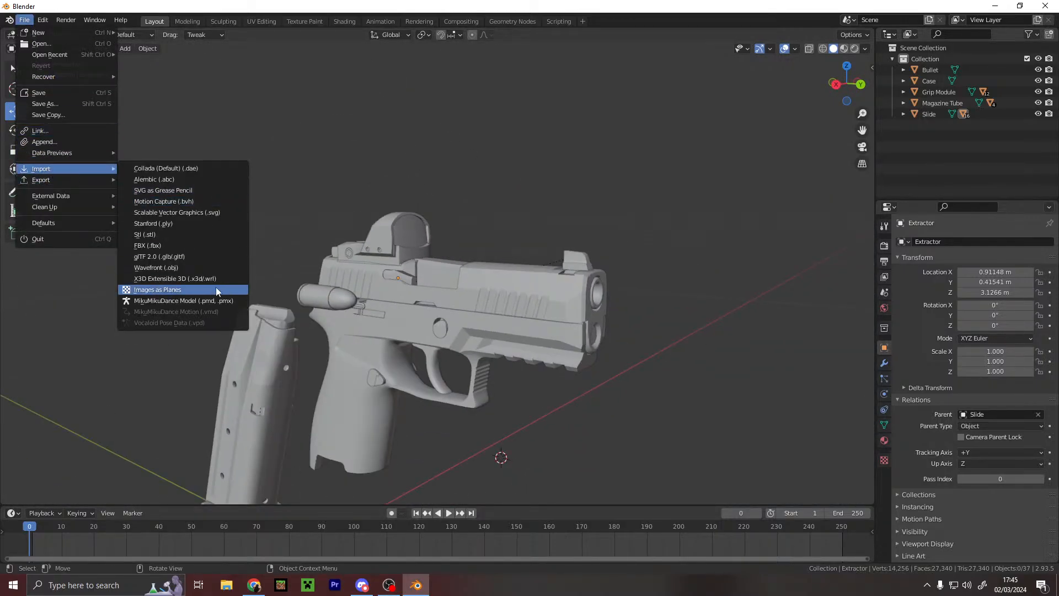
left_click(169, 245)
left_click(685, 134)
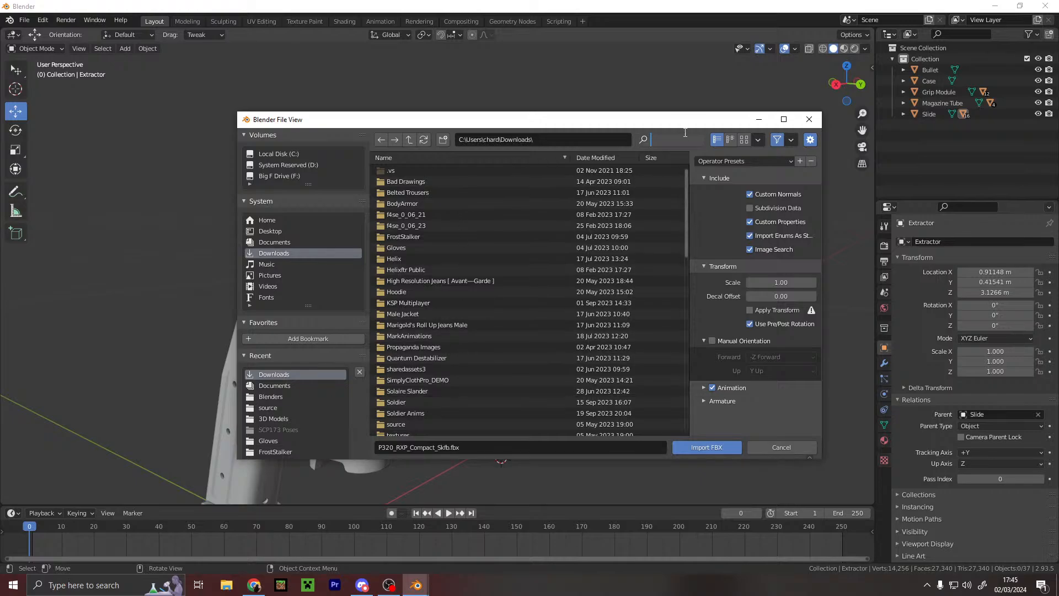
type("p320")
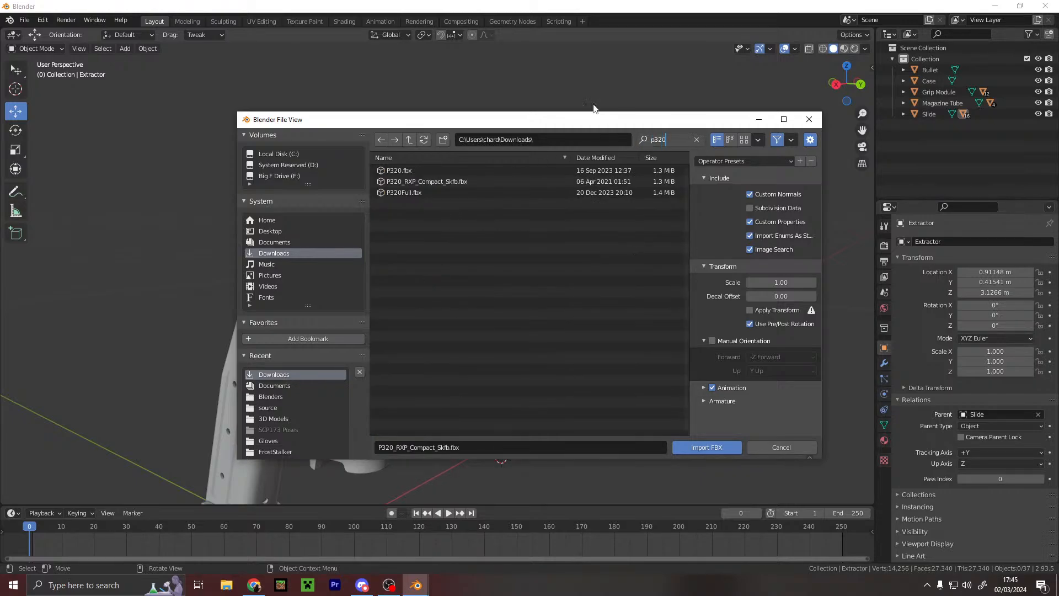
key("Return")
left_click(430, 171)
left_click(469, 192)
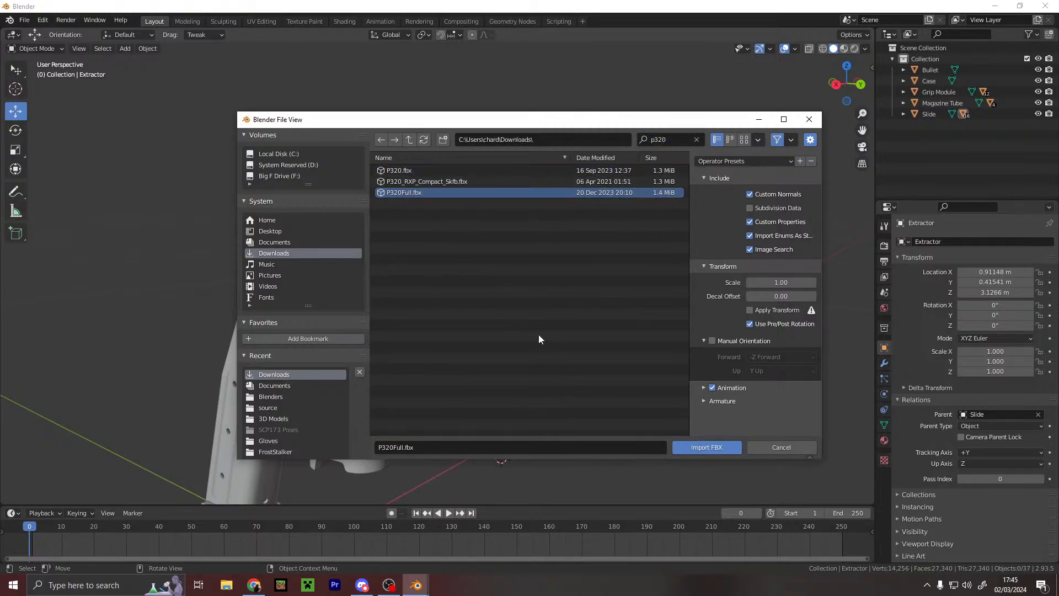
left_click(719, 451)
- Move the imported reference pistol sideways to about X -0.12 m, clear of the working pistol
scroll(577, 327, "down", 5)
scroll(413, 276, "up", 5)
middle_click_drag(412, 276, 330, 255)
scroll(571, 265, "up", 5)
scroll(441, 243, "down", 4)
left_click_drag(283, 241, 478, 244)
middle_click_drag(478, 244, 243, 236)
scroll(333, 265, "up", 6)
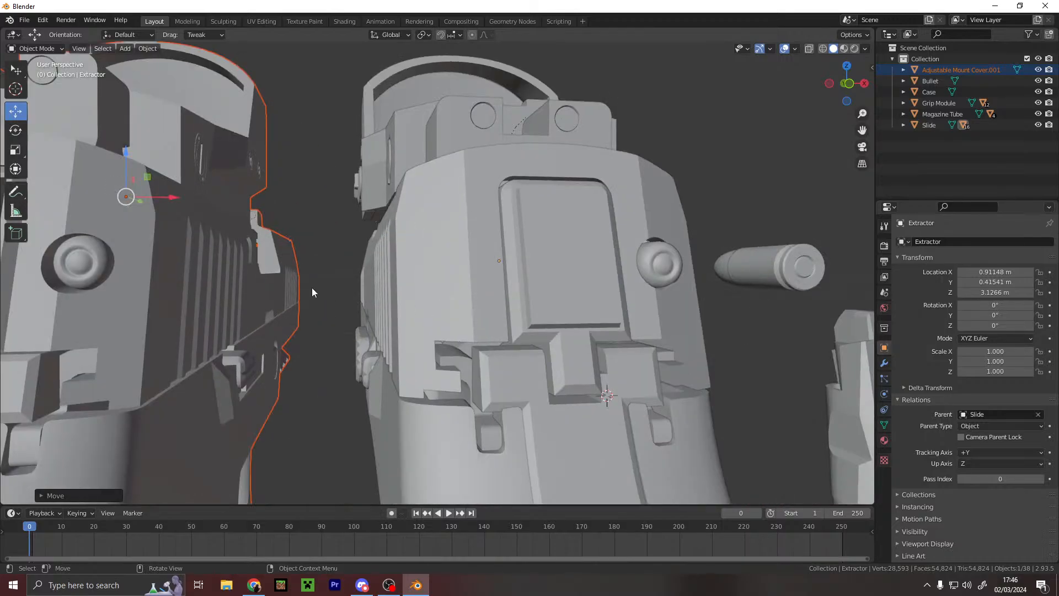
- Move Trigger rearward in left orthographic view to line up with the reference pistol's trigger
scroll(320, 288, "down", 5)
middle_click_drag(330, 288, 526, 353)
scroll(433, 292, "down", 4)
scroll(378, 301, "up", 5)
scroll(397, 283, "down", 4)
scroll(530, 373, "up", 5)
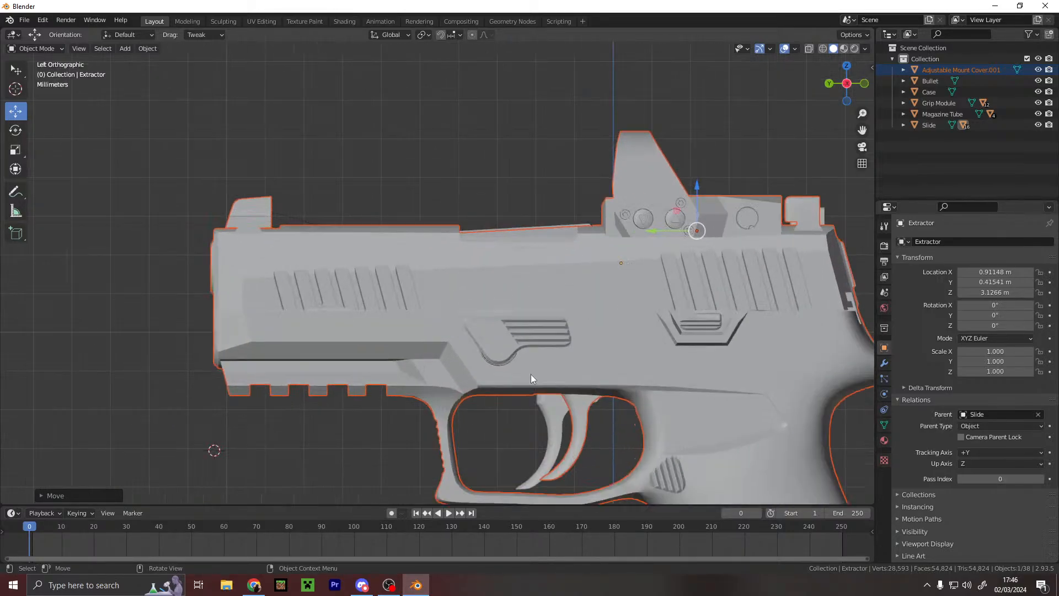
scroll(530, 373, "down", 4)
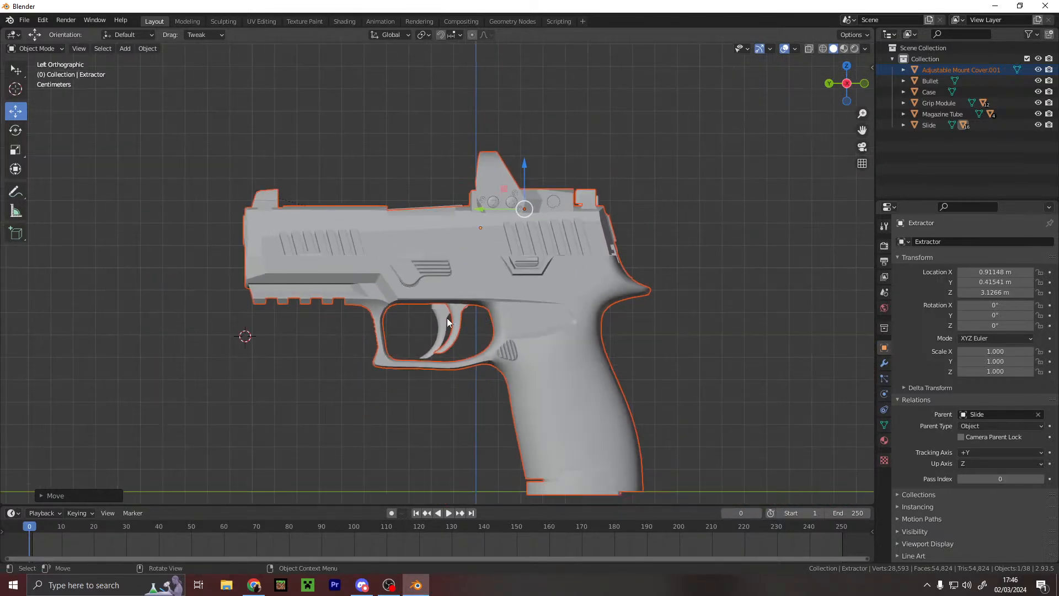
left_click(448, 318)
scroll(469, 317, "up", 8)
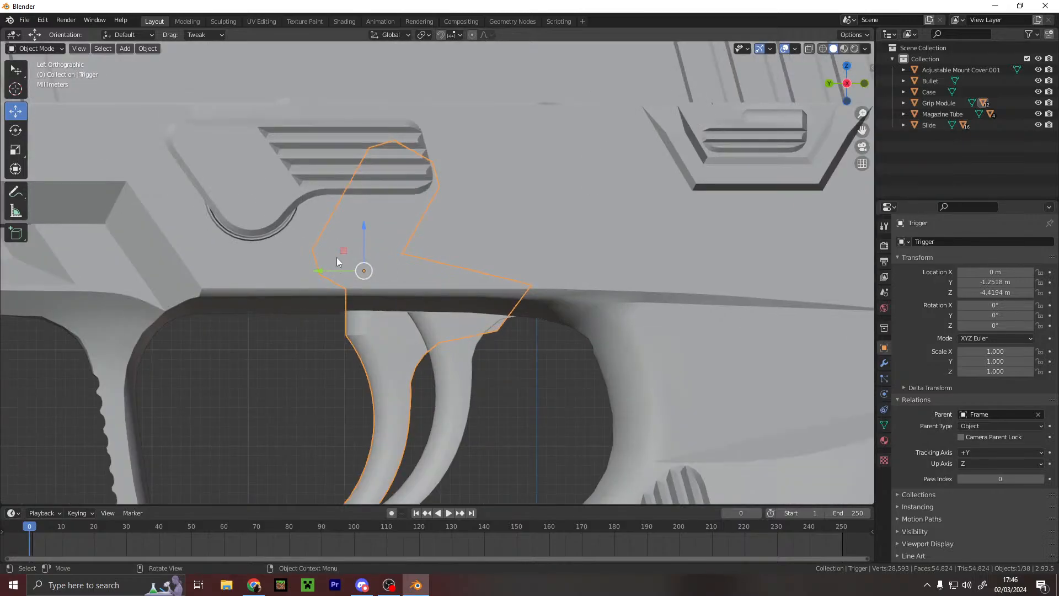
left_click_drag(323, 270, 359, 270)
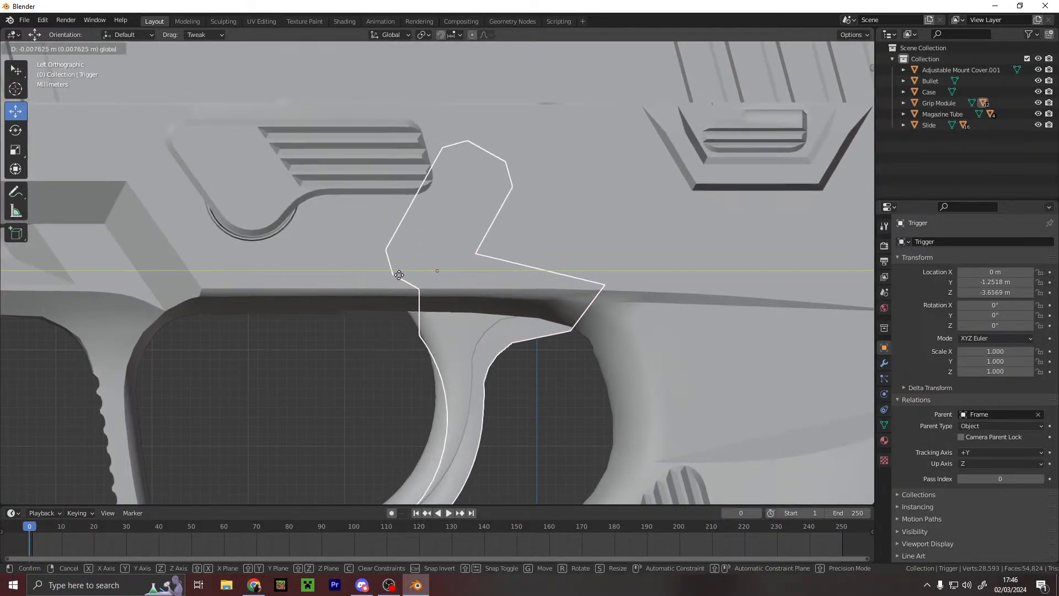
left_click_drag(386, 271, 398, 268)
- Raise Trigger to about Y -0.94 m and adjust its lengthwise position to about Z -3.77 m
left_click_drag(436, 215, 433, 188)
left_click_drag(395, 239, 382, 238)
scroll(428, 285, "down", 3)
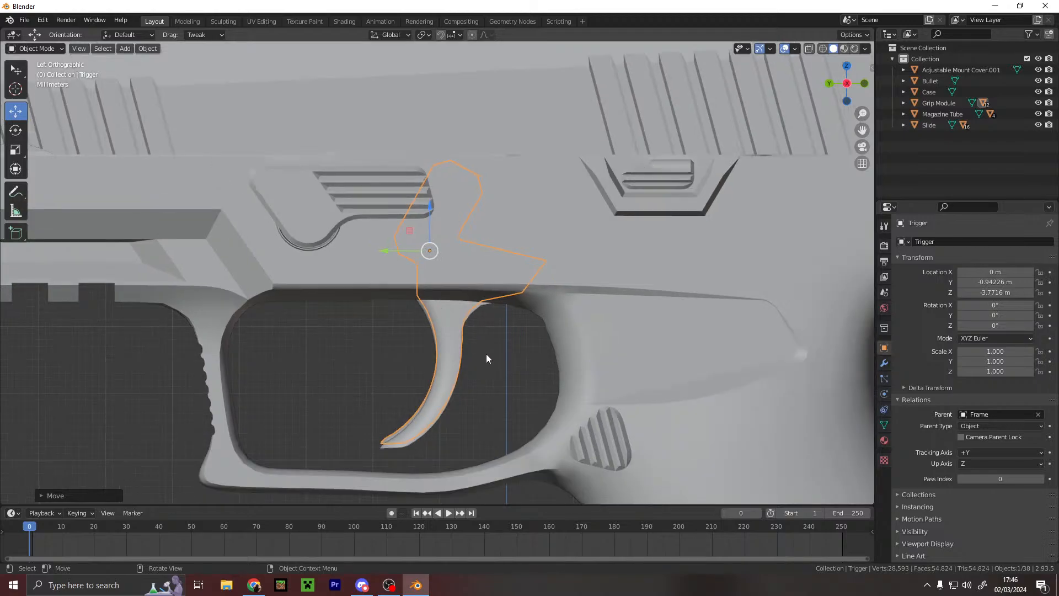
- Lower Trigger to about Y -1.02 m with its lengthwise position at about Z -3.78 m, matching the reference trigger
left_click(399, 426)
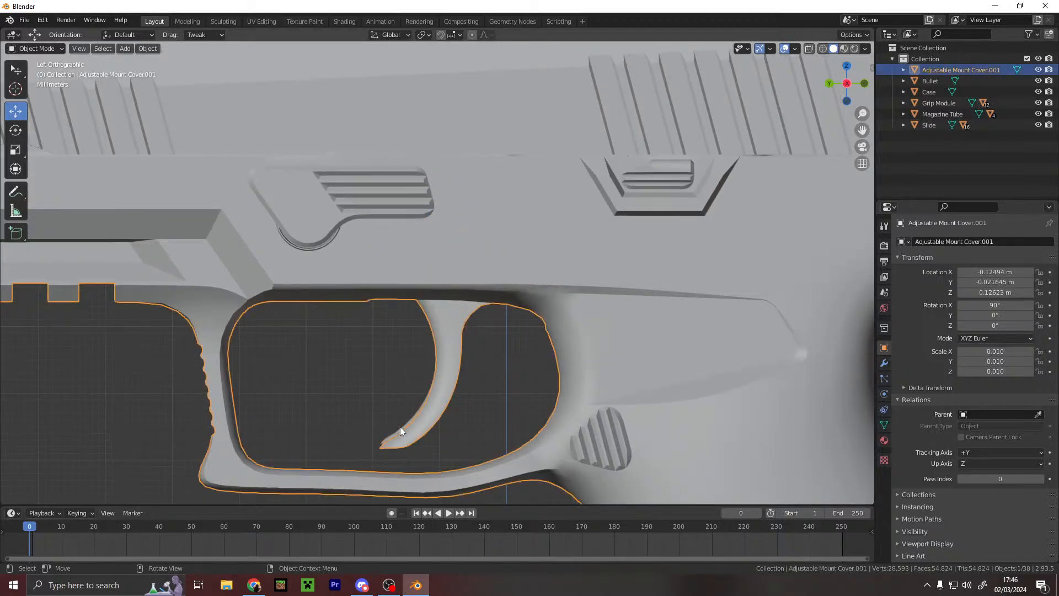
left_click(392, 432)
left_click_drag(394, 246, 392, 254)
left_click_drag(428, 205, 427, 210)
key("alt+a")
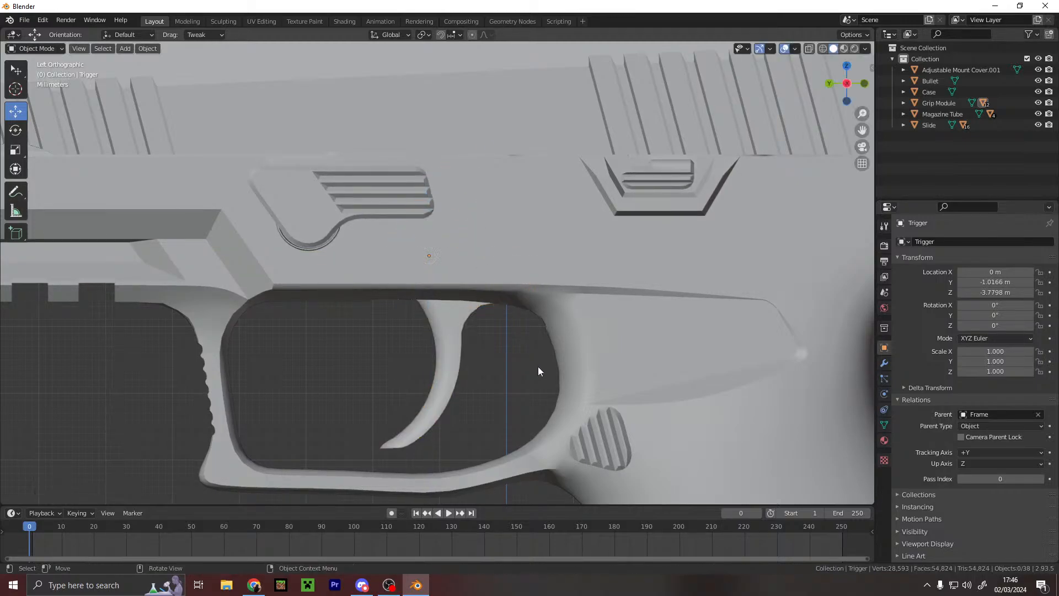
- Move Rear Sight forward and raise it in left orthographic view to line up with the reference pistol's rear sight
scroll(538, 366, "down", 3)
middle_click_drag(580, 328, 852, 104)
left_click(843, 92)
scroll(501, 294, "down", 2)
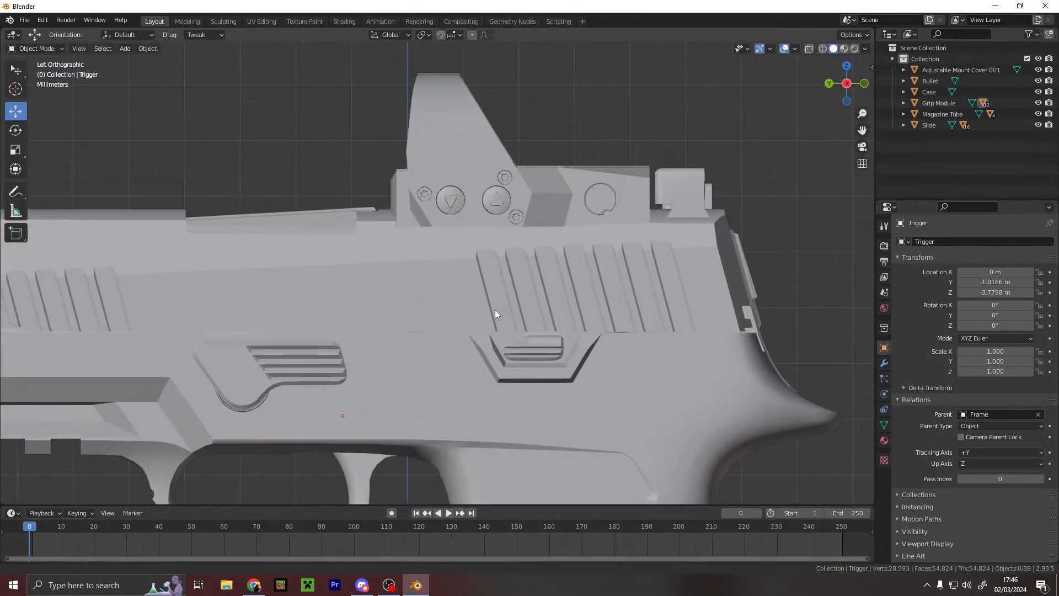
scroll(580, 309, "up", 4)
middle_click_drag(580, 309, 324, 295, "shift")
scroll(590, 247, "up", 3)
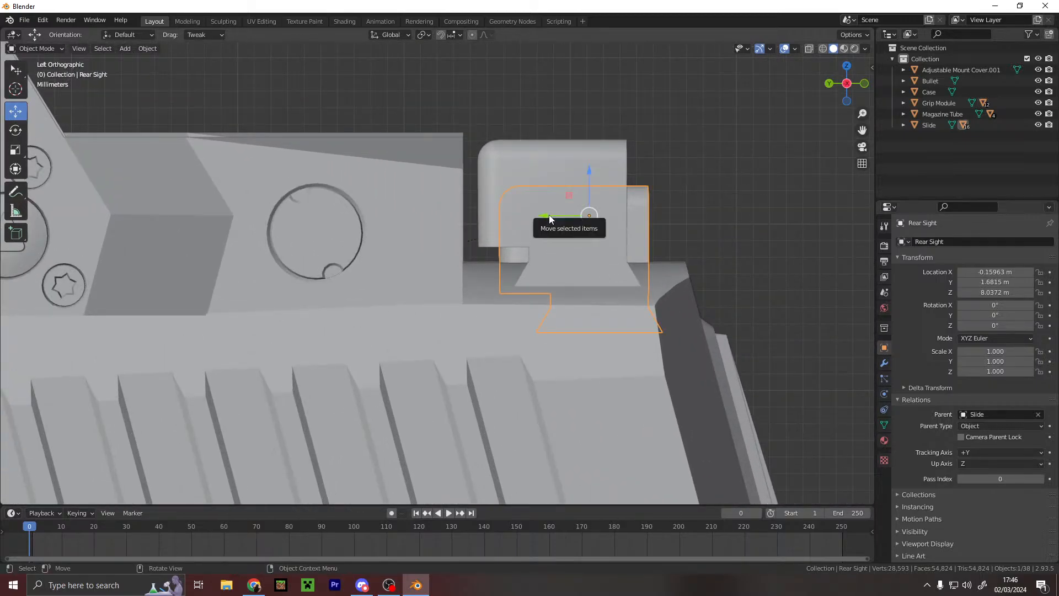
scroll(570, 246, "down", 5)
middle_click_drag(598, 272, 564, 100, "shift")
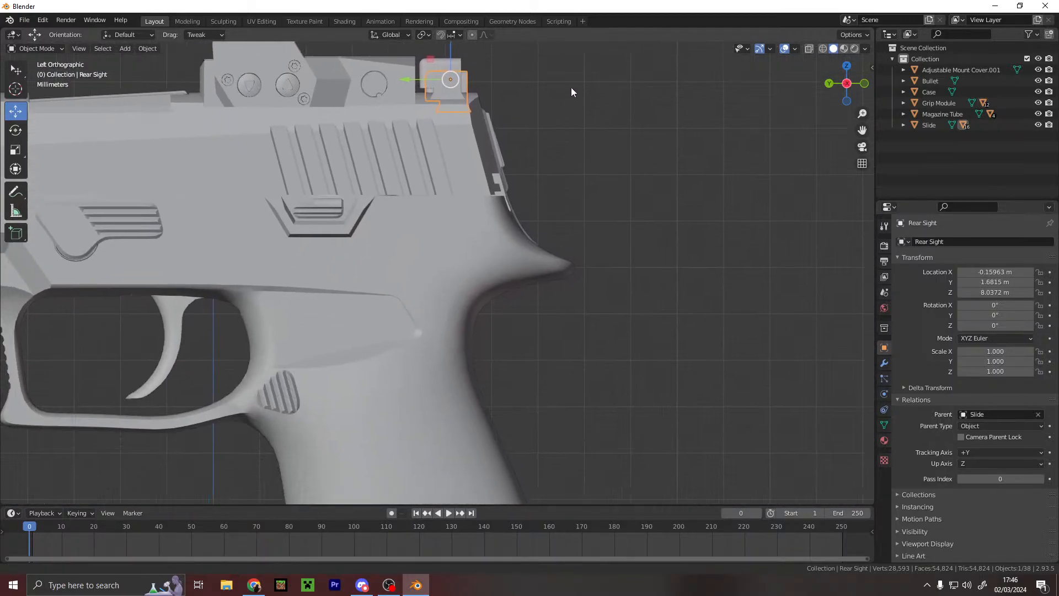
scroll(762, 372, "up", 3)
middle_click_drag(762, 368, 663, 347, "shift")
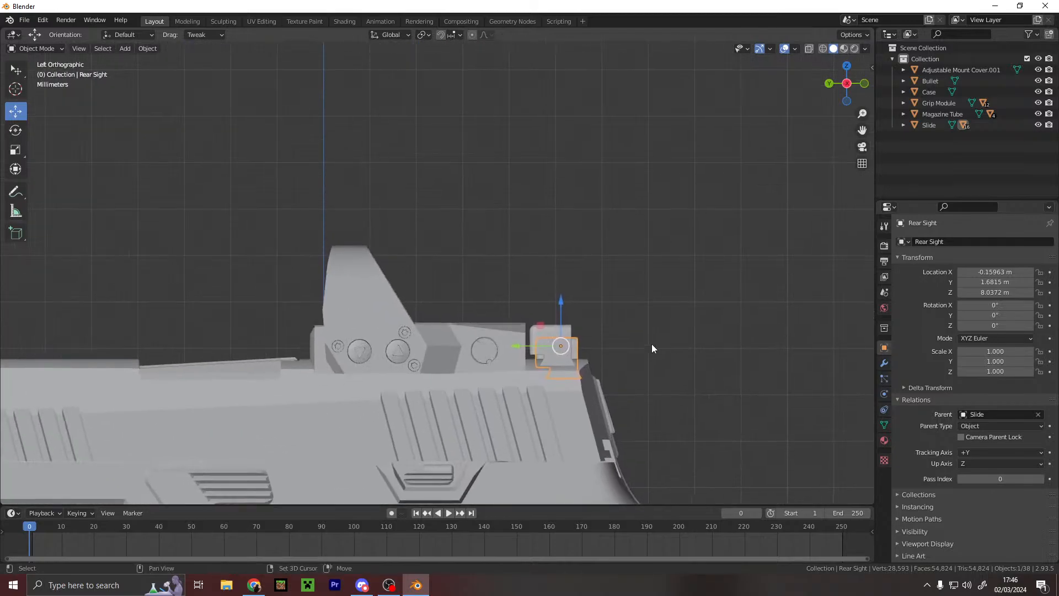
scroll(664, 349, "up", 4)
middle_click_drag(685, 381, 508, 206, "shift")
scroll(613, 251, "up", 3)
key("g")
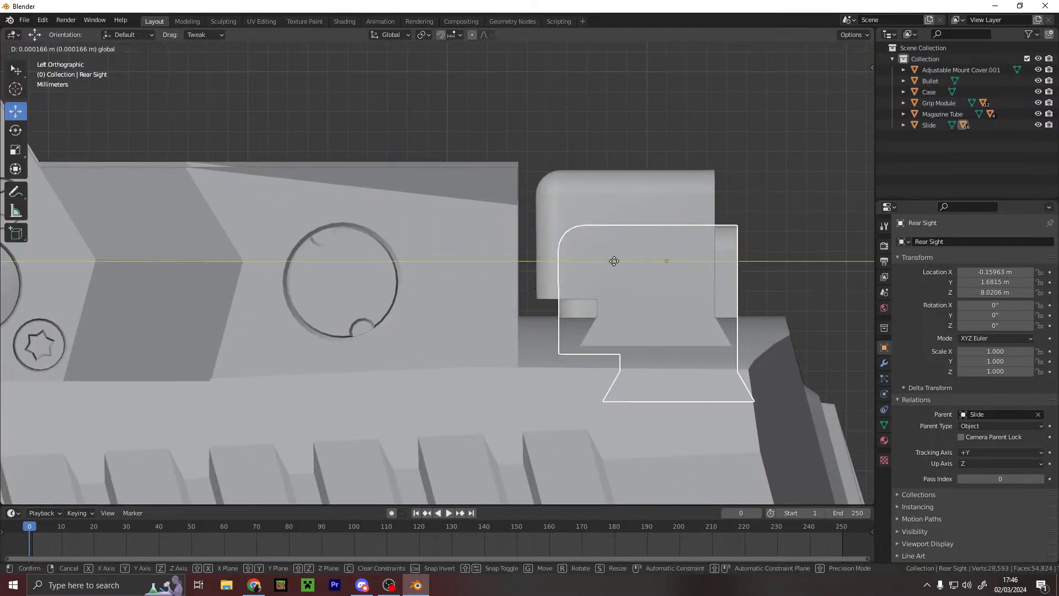
left_click(593, 261)
left_click_drag(644, 216, 643, 156)
- Examine Sight Body and each top-level object in the scene to identify which parts belong to which pistol
scroll(421, 213, "down", 4)
middle_click_drag(421, 213, 549, 270, "shift")
left_click(560, 221)
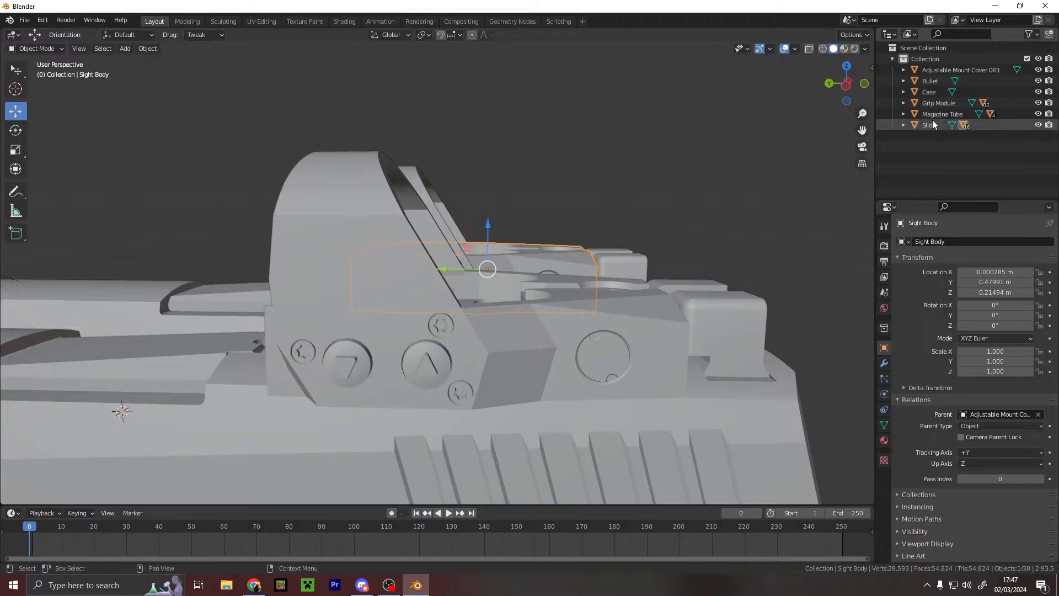
left_click(926, 72)
left_click(923, 83)
left_click(924, 91)
left_click(941, 71)
scroll(430, 206, "down", 7)
scroll(422, 208, "up", 5)
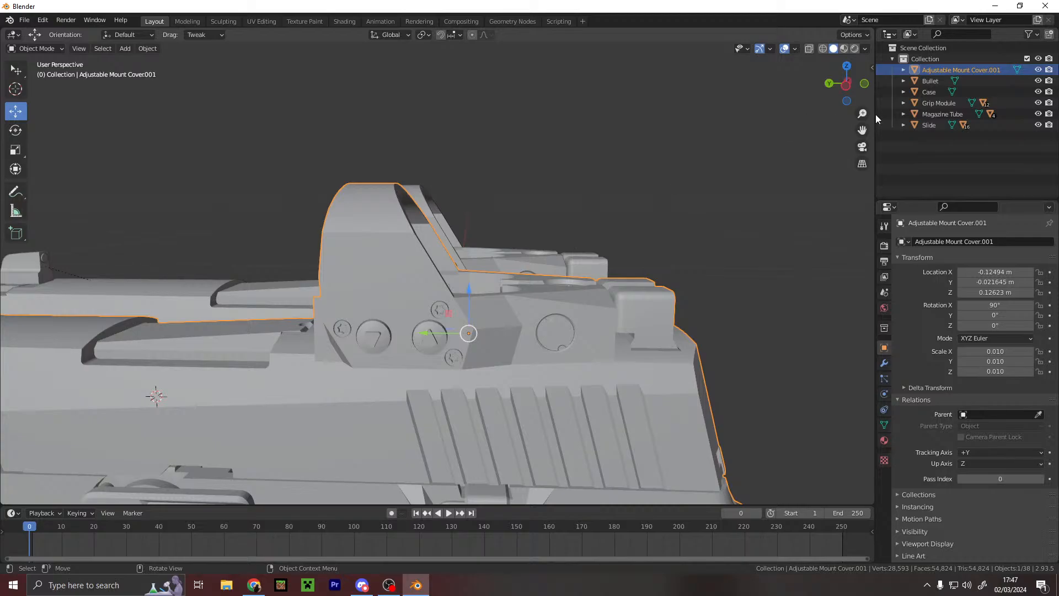
left_click(936, 103)
left_click(931, 114)
left_click(928, 126)
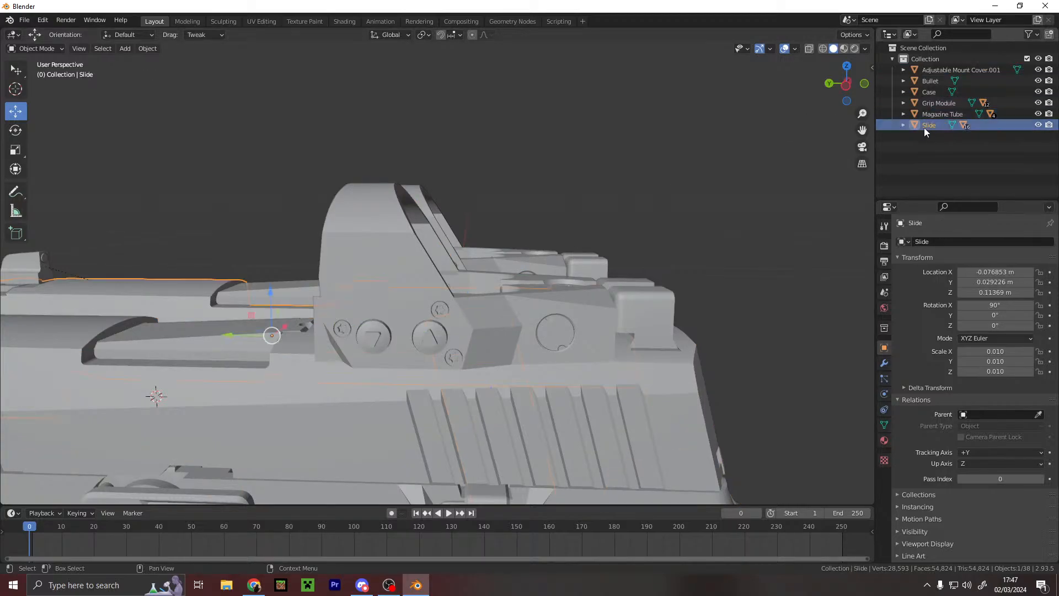
- Inspect Slide's alignment with the reference pistol from the left side and its fit on the frame from the rear
left_click(857, 89)
scroll(588, 287, "down", 3)
scroll(707, 216, "up", 6)
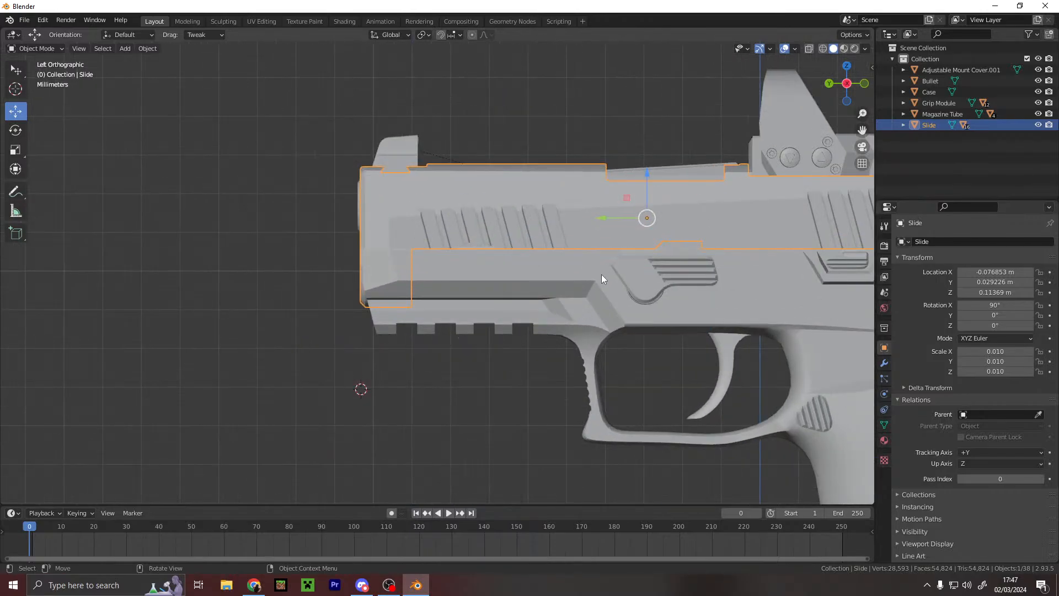
scroll(603, 278, "up", 3)
middle_click_drag(594, 279, 243, 256, "shift")
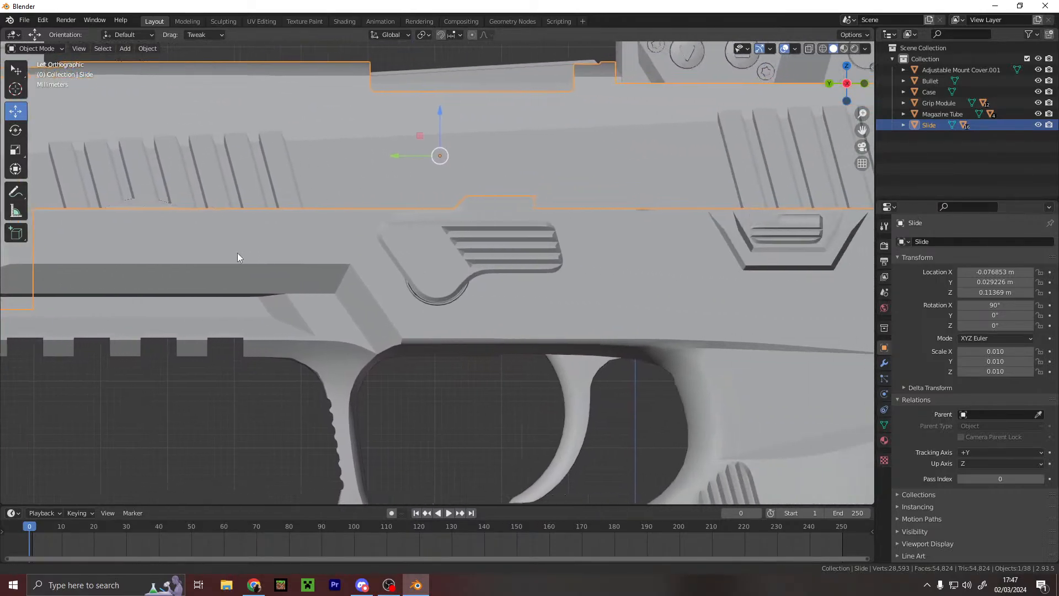
scroll(381, 223, "down", 6)
middle_click_drag(481, 211, 372, 216)
scroll(372, 216, "up", 6)
middle_click_drag(319, 265, 432, 177)
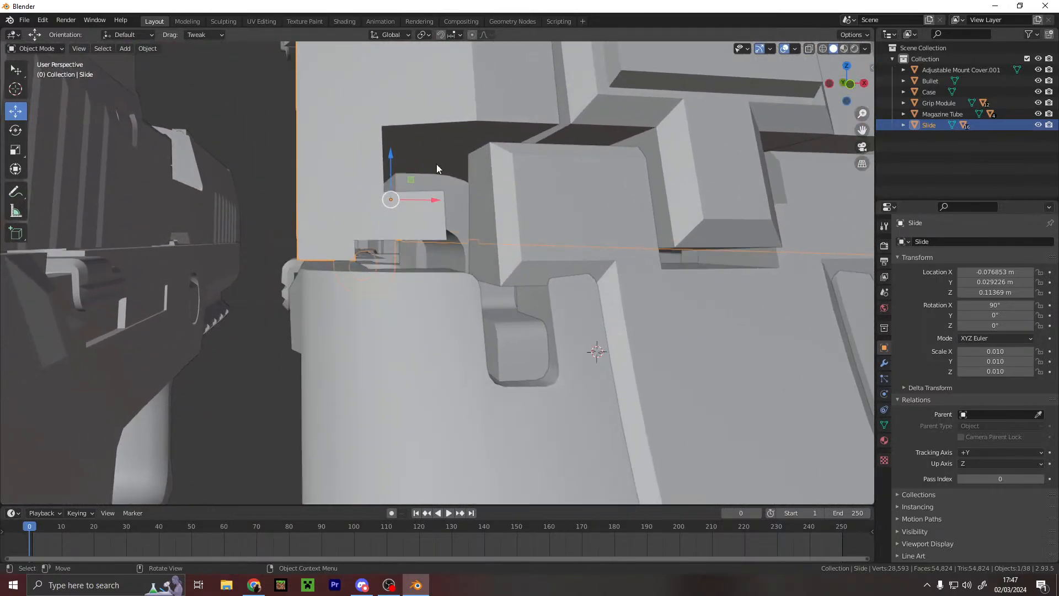
- Lower Slide slightly to about Z 0.1135 m so it seats on the frame, checking the fit from the rear
left_click_drag(390, 160, 401, 158)
scroll(402, 159, "down", 8)
middle_click_drag(367, 222, 720, 240)
scroll(69, 228, "up", 3)
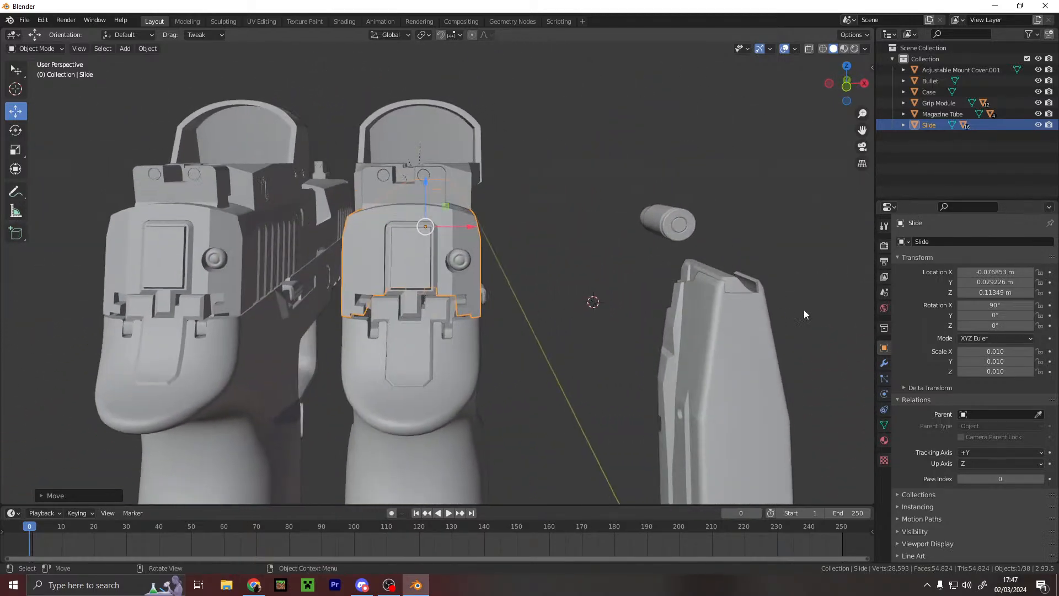
- Move Extractor Spring Guide to about X 0.859 m and raise it slightly to center it in the slide's rear hole
scroll(557, 254, "up", 6)
left_click(615, 203)
scroll(568, 216, "down", 4)
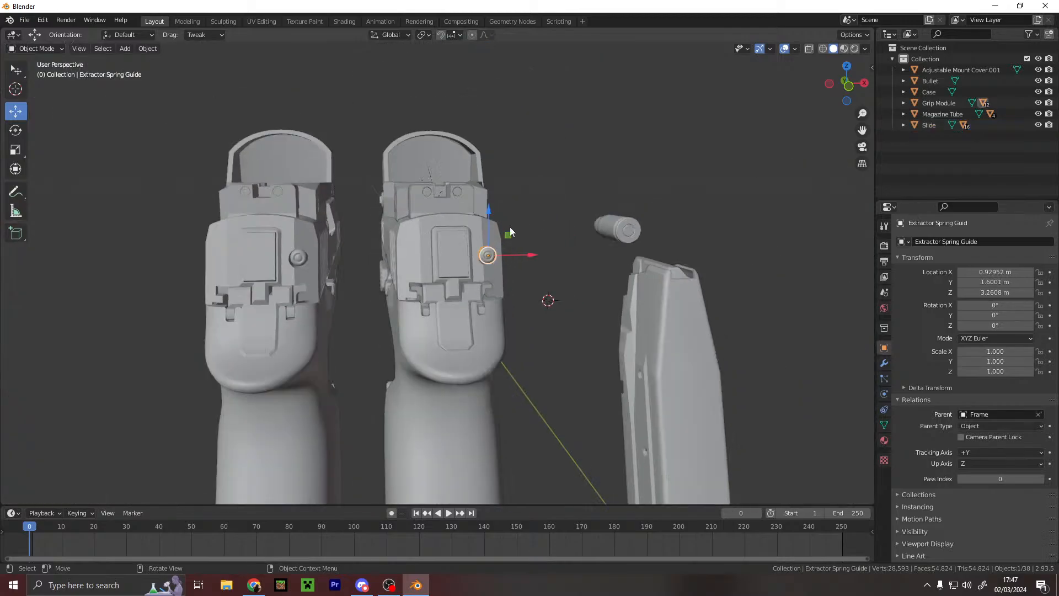
scroll(309, 251, "up", 3)
middle_click_drag(151, 270, 385, 253, "shift")
scroll(385, 257, "down", 4)
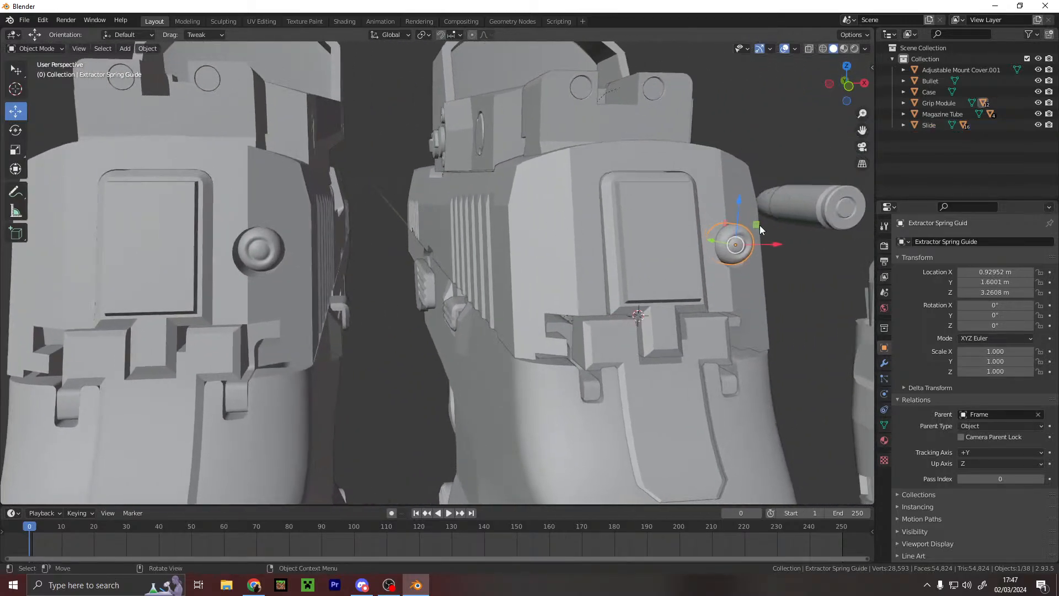
key("g")
key("x")
left_click_drag(769, 242, 768, 242)
middle_click_drag(769, 242, 719, 243)
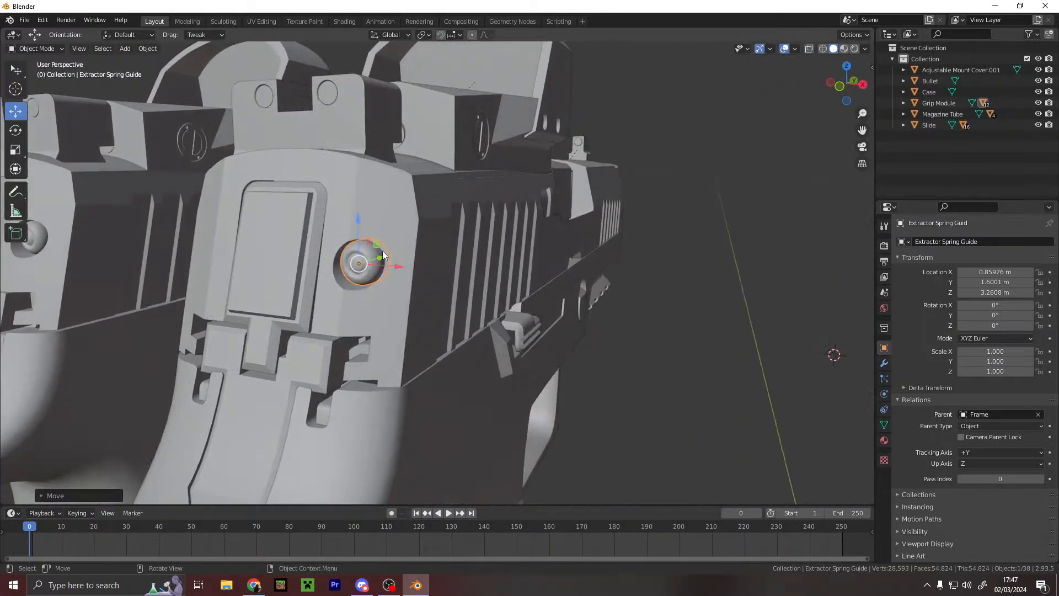
left_click_drag(358, 229, 356, 227)
middle_click_drag(356, 228, 501, 278)
left_click(399, 246)
key("g")
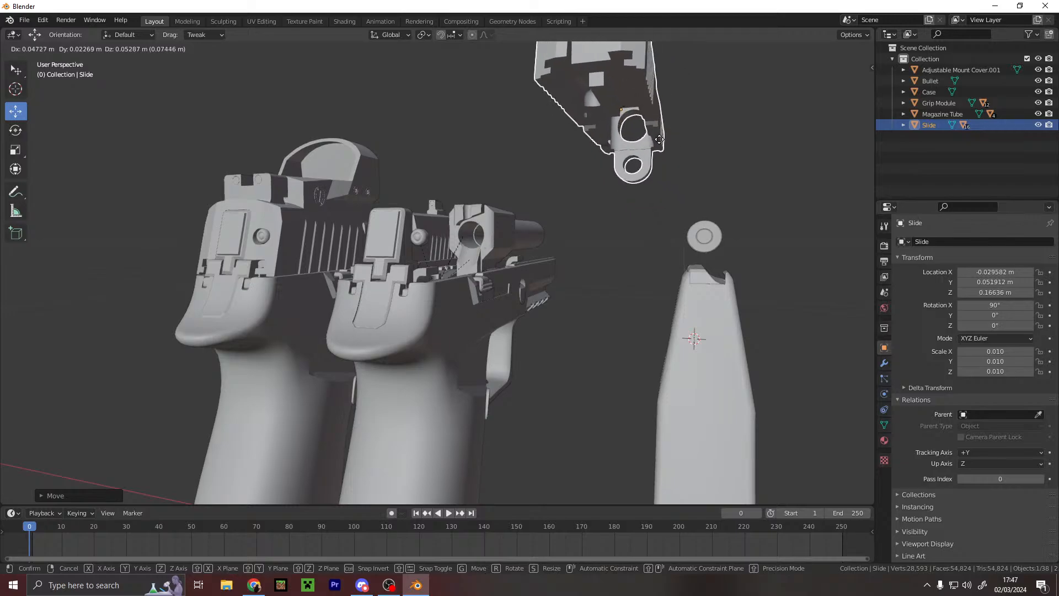
right_click(660, 139)
- Clear Slide Cap's current parent and set its parent to Slide
middle_click_drag(659, 139, 548, 331)
left_click(548, 329)
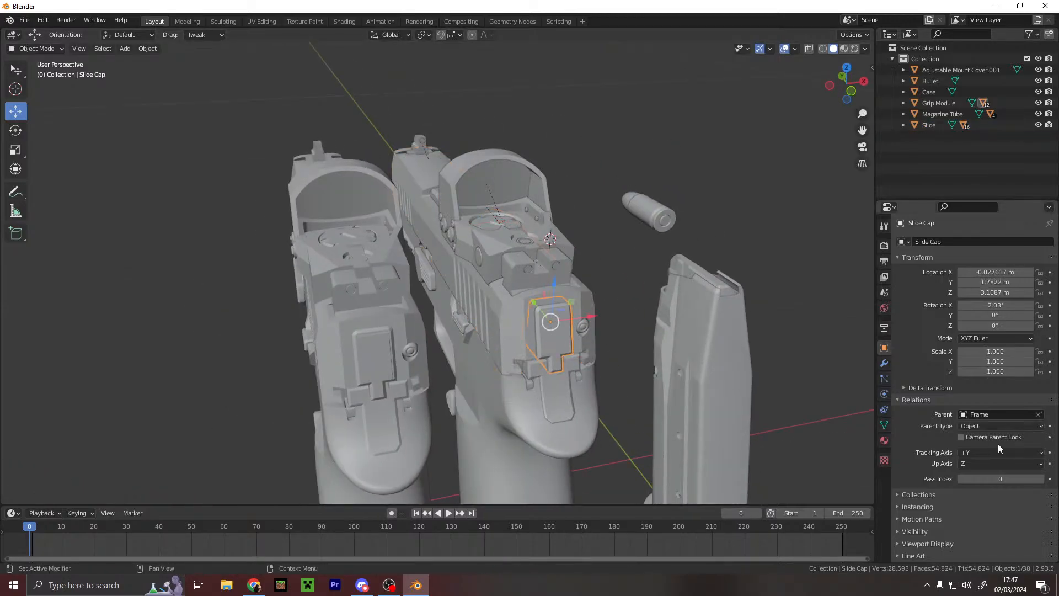
left_click(1000, 414)
left_click(1038, 415)
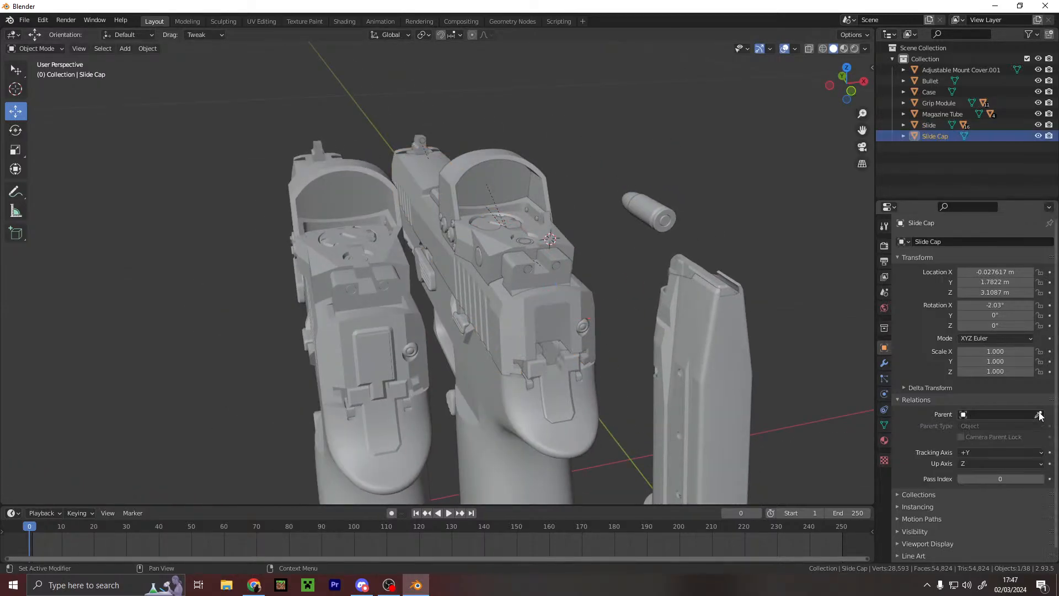
left_click(1001, 415)
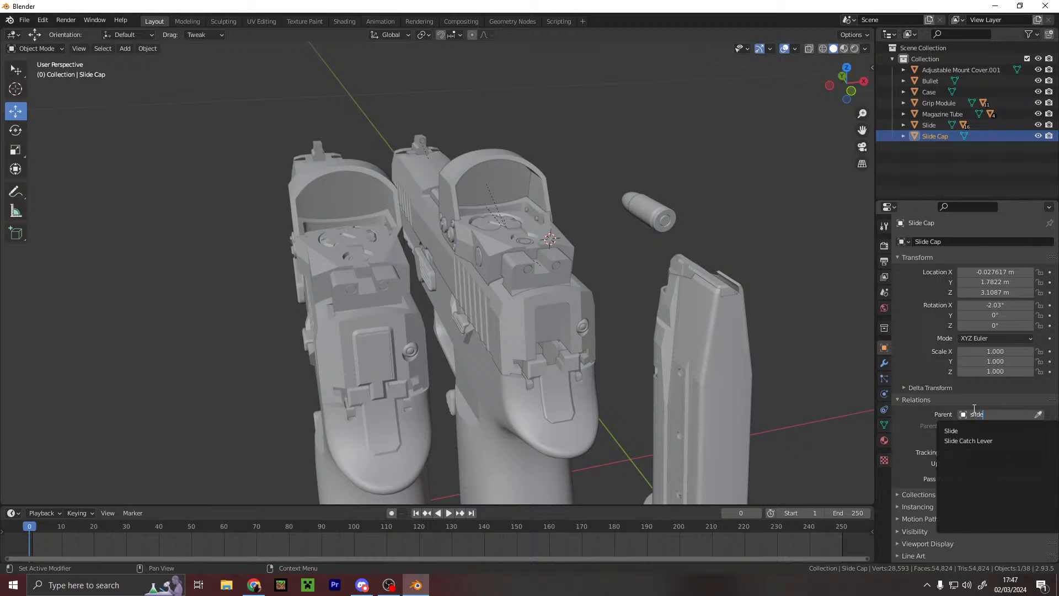
left_click(960, 431)
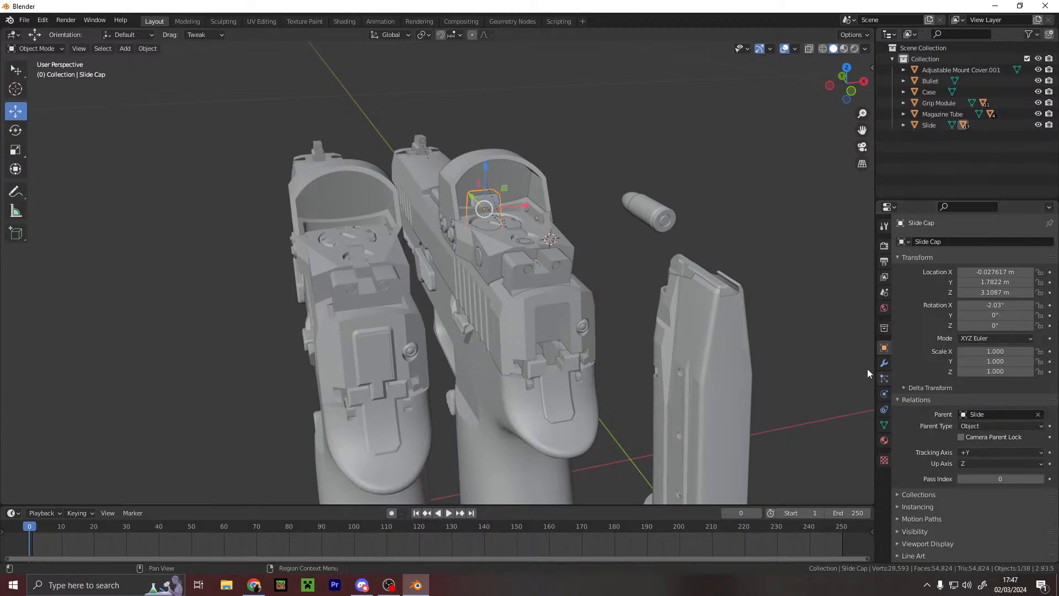
- Move Slide Cap back into the slide's rear recess, at about Y 0.494 m and Z 8.534 m
left_click_drag(470, 197, 457, 292)
middle_click_drag(523, 300, 487, 264)
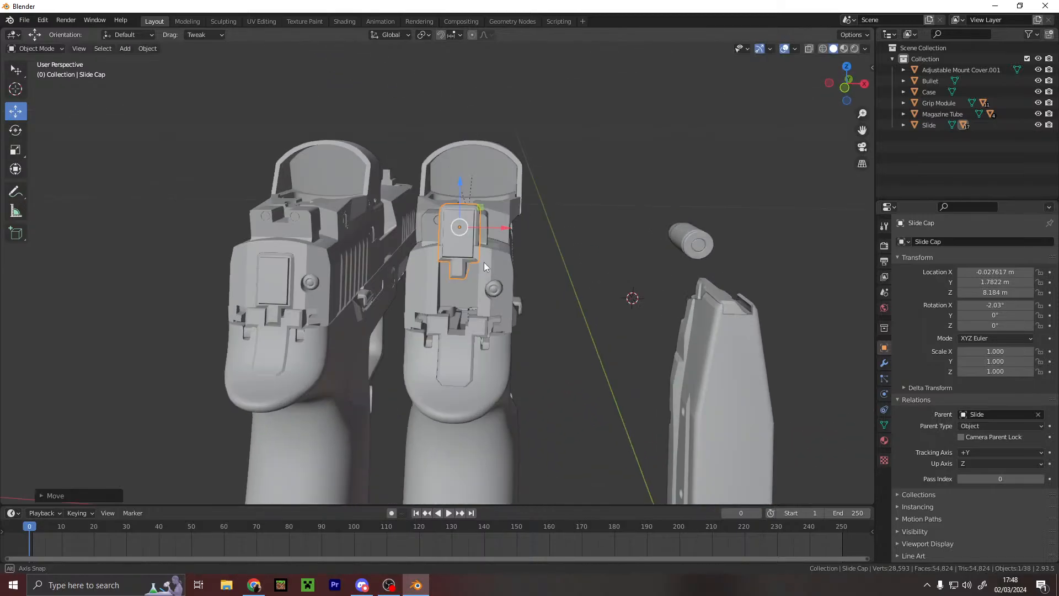
scroll(483, 256, "up", 5)
left_click_drag(461, 101, 419, 221)
middle_click_drag(419, 221, 390, 216)
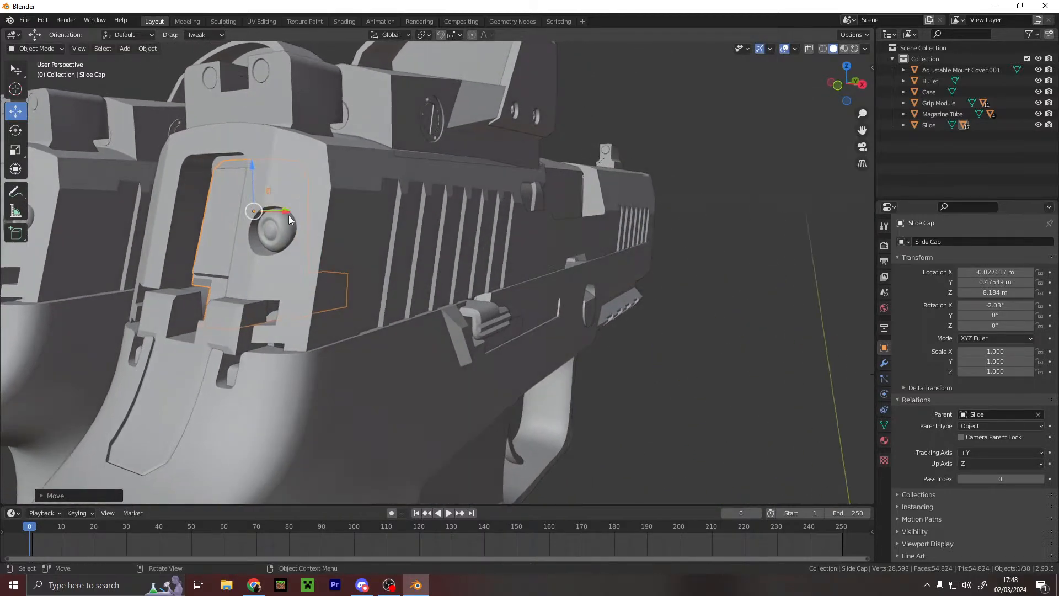
left_click_drag(288, 211, 268, 210)
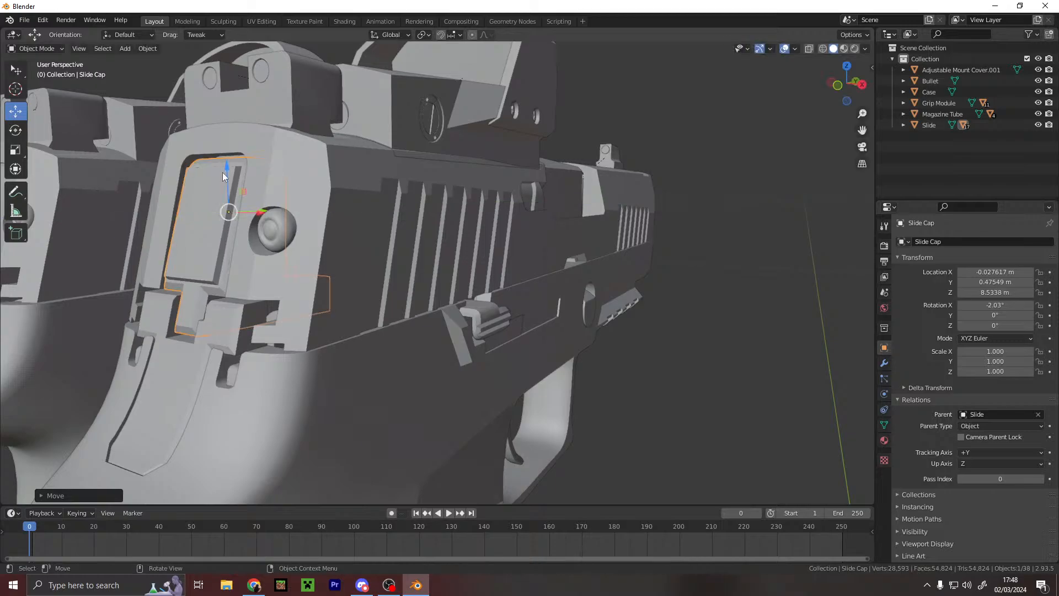
left_click_drag(226, 166, 227, 163)
middle_click_drag(226, 164, 280, 172)
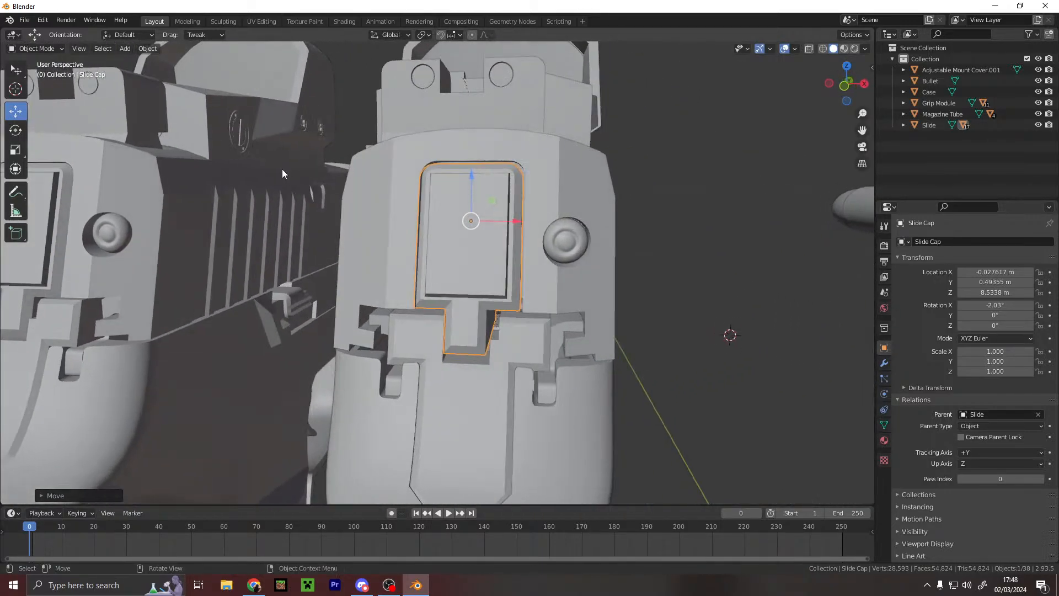
- Fine-tune Slide Cap in its recess to about X -0.010 m, Y 0.523 m and Z 8.652 m
left_click_drag(513, 219, 516, 220)
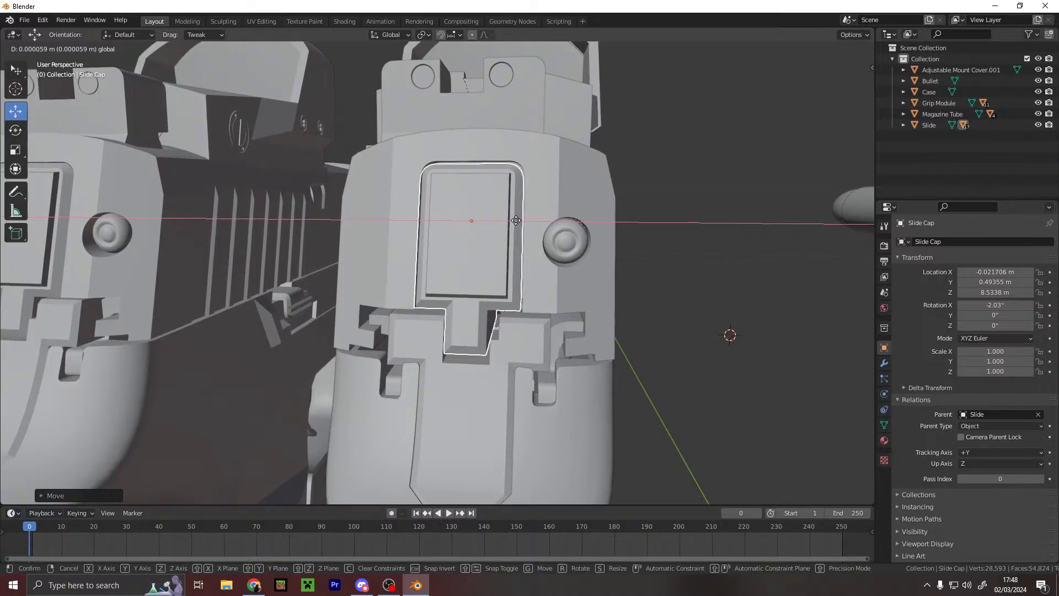
left_click_drag(517, 222, 513, 221)
middle_click_drag(515, 193, 402, 276)
scroll(438, 226, "up", 5)
left_click_drag(438, 226, 428, 226)
middle_click_drag(428, 226, 465, 235)
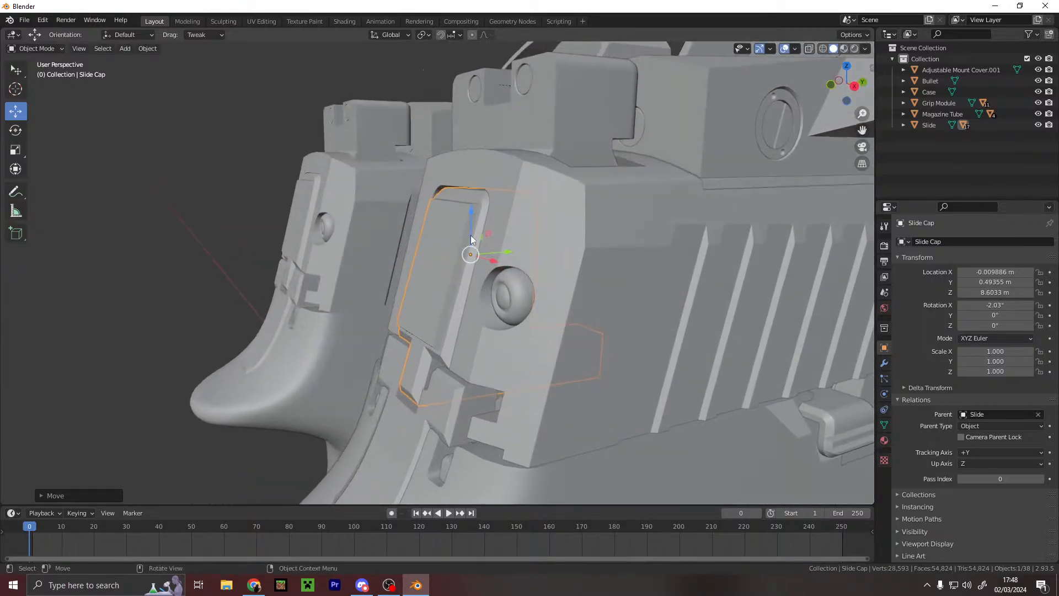
left_click_drag(504, 251, 498, 251)
middle_click_drag(498, 250, 620, 195)
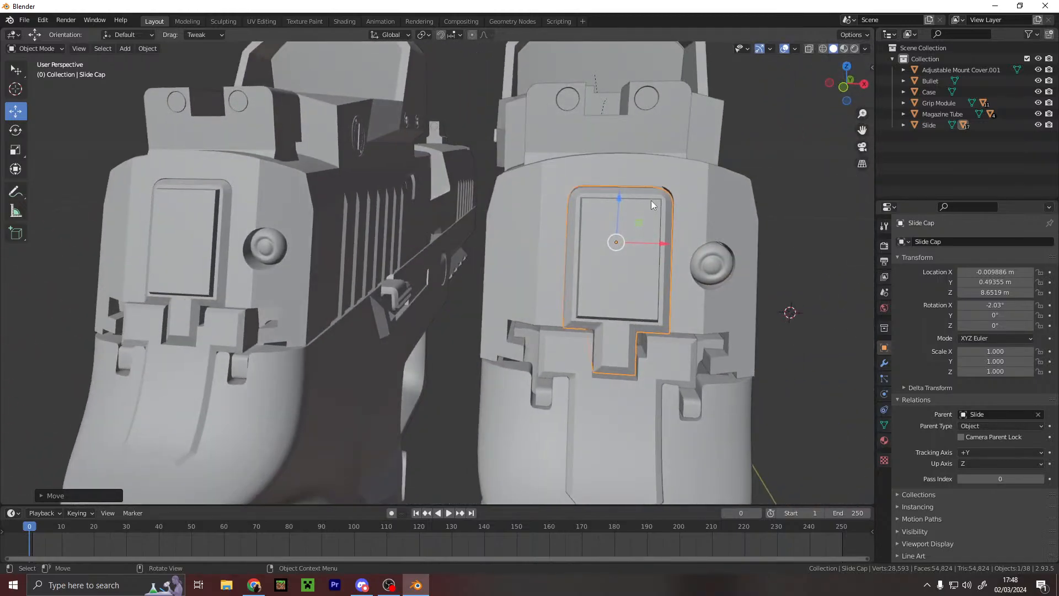
left_click_drag(620, 195, 622, 190)
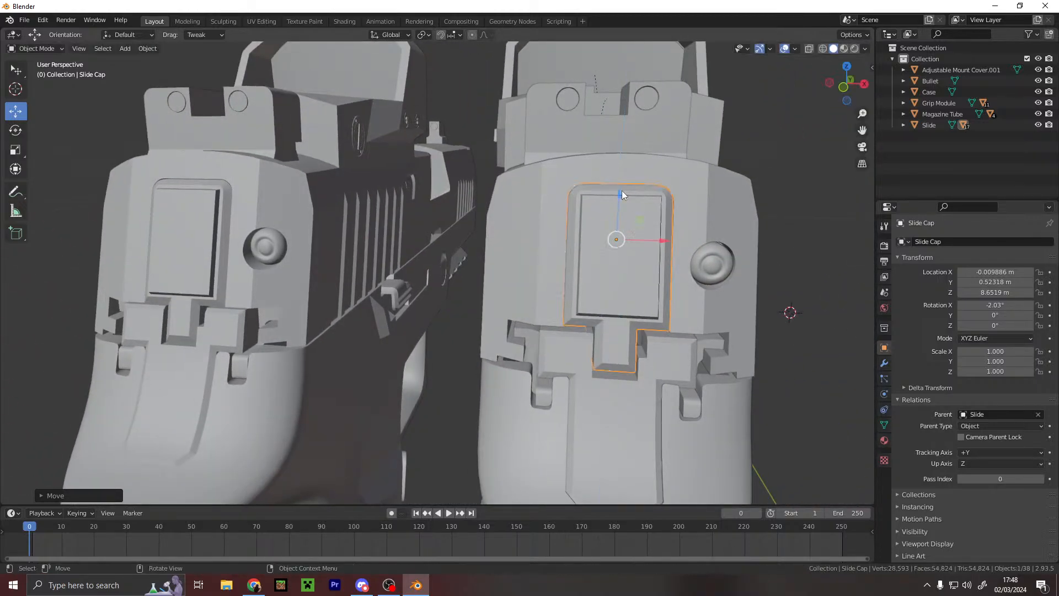
- Compare the rear of both pistols and examine how Frame Cap sits on the frame
left_click(745, 182)
middle_click_drag(826, 158, 692, 234)
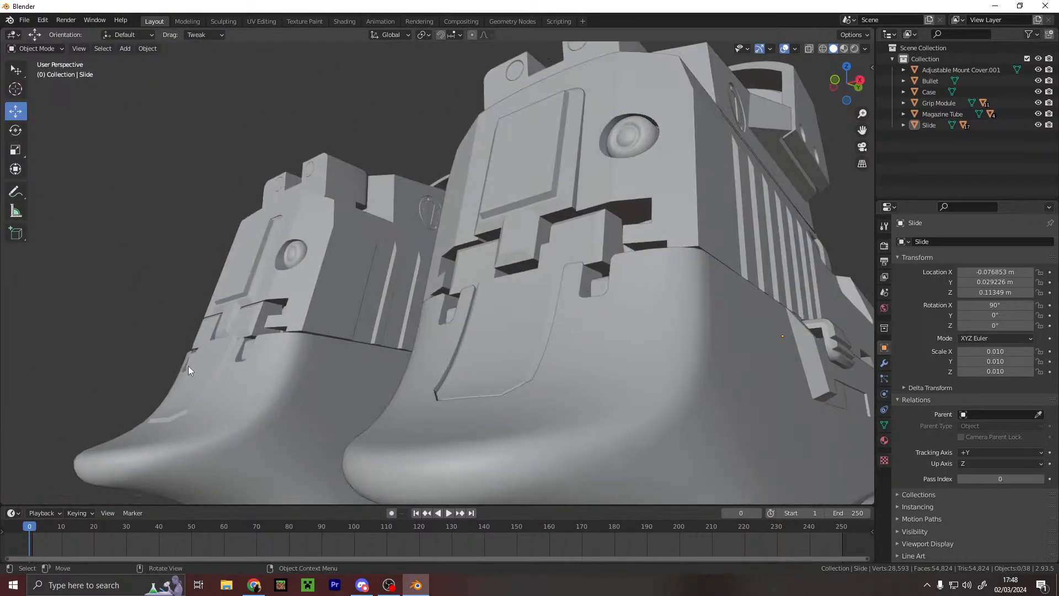
middle_click_drag(310, 333, 389, 334)
left_click(644, 329)
scroll(644, 329, "down", 4)
middle_click_drag(620, 304, 429, 306)
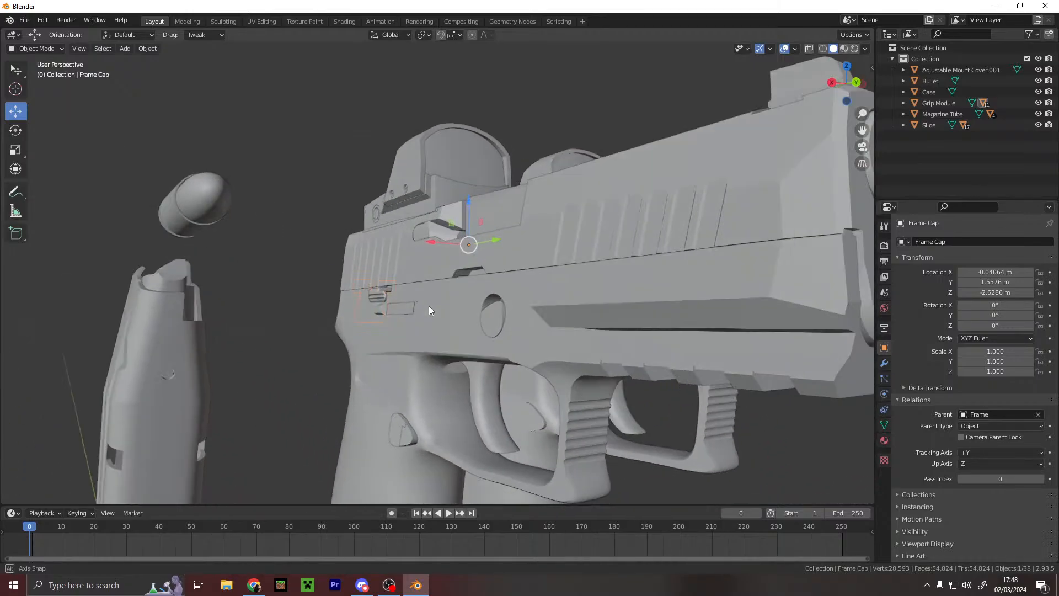
- Raise Adjustable Mount Cover.001 to about Z 0.190 m, placing the reference pistol above the assembled one in side view
middle_click_drag(567, 326, 621, 351)
scroll(622, 351, "up", 5)
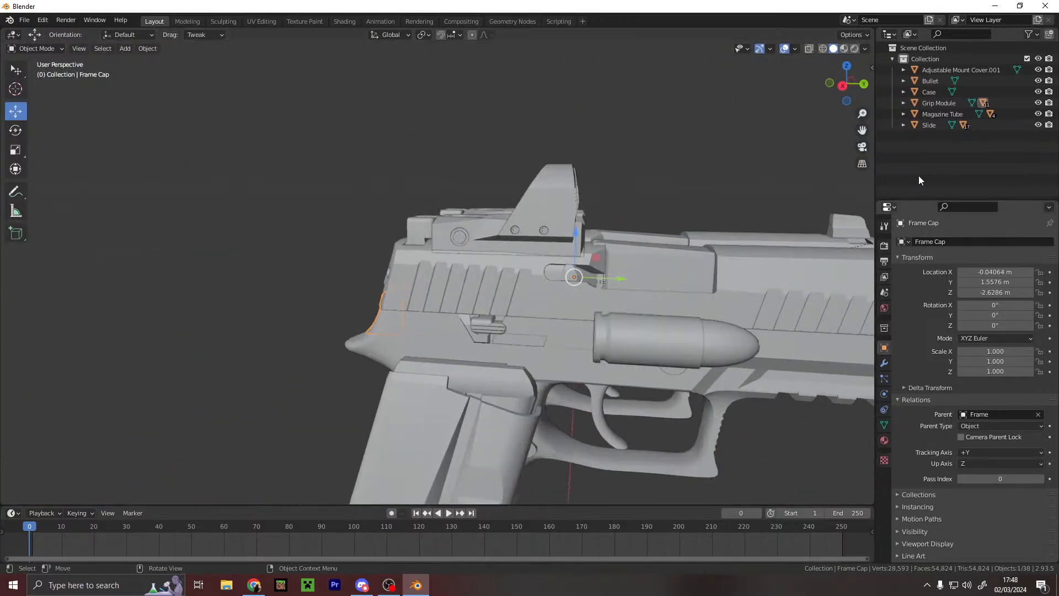
left_click(946, 70)
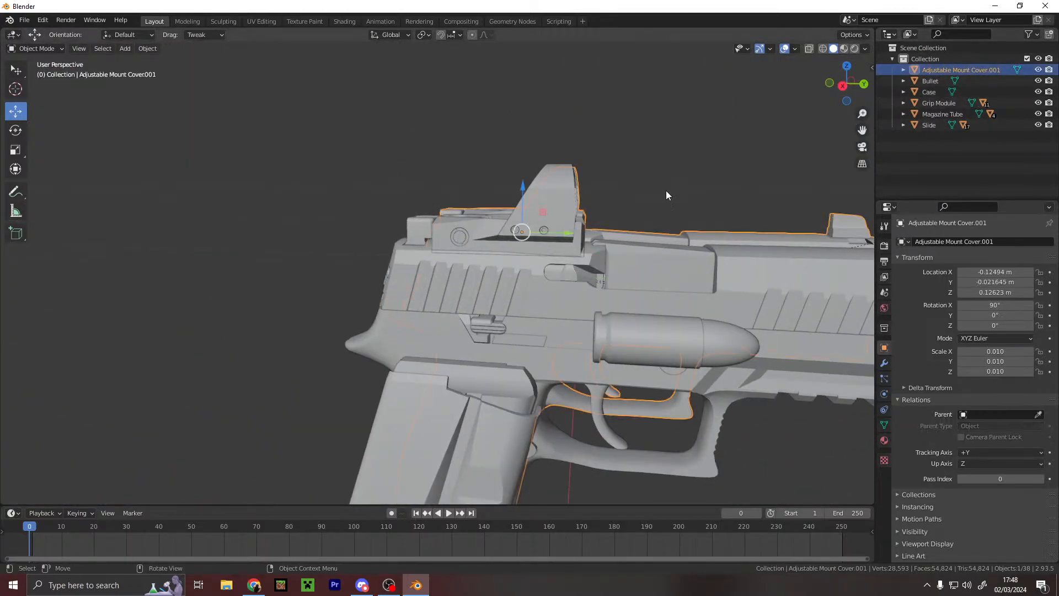
left_click_drag(526, 183, 527, 20)
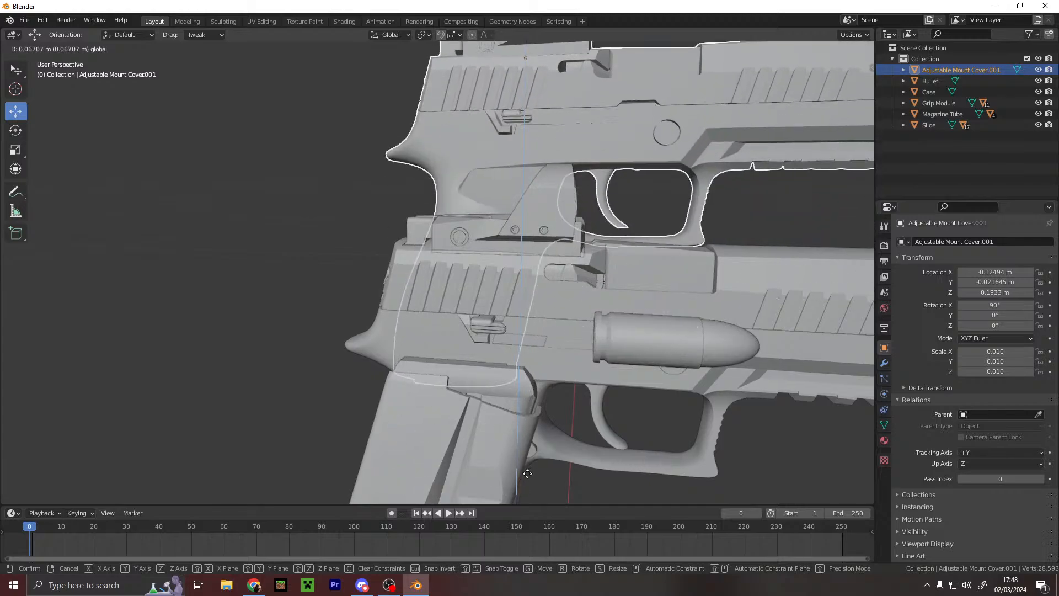
- Align Takedown Lever with its hole in the frame at about Y -0.433 m and Z -5.581 m
scroll(806, 352, "up", 2)
middle_click_drag(806, 353, 597, 333, "shift")
left_click(587, 341)
scroll(573, 323, "up", 5)
left_click_drag(531, 328, 537, 303)
left_click_drag(580, 345, 581, 350)
- Examine the pistol's takedown lever, trigger area and magazine catch from the front and side
scroll(581, 349, "down", 6)
scroll(580, 247, "down", 3)
middle_click_drag(565, 331, 438, 158)
scroll(438, 159, "up", 2)
middle_click_drag(386, 215, 481, 272)
scroll(481, 272, "down", 4)
middle_click_drag(491, 136, 491, 353, "shift")
scroll(488, 244, "up", 2)
middle_click_drag(489, 244, 289, 389)
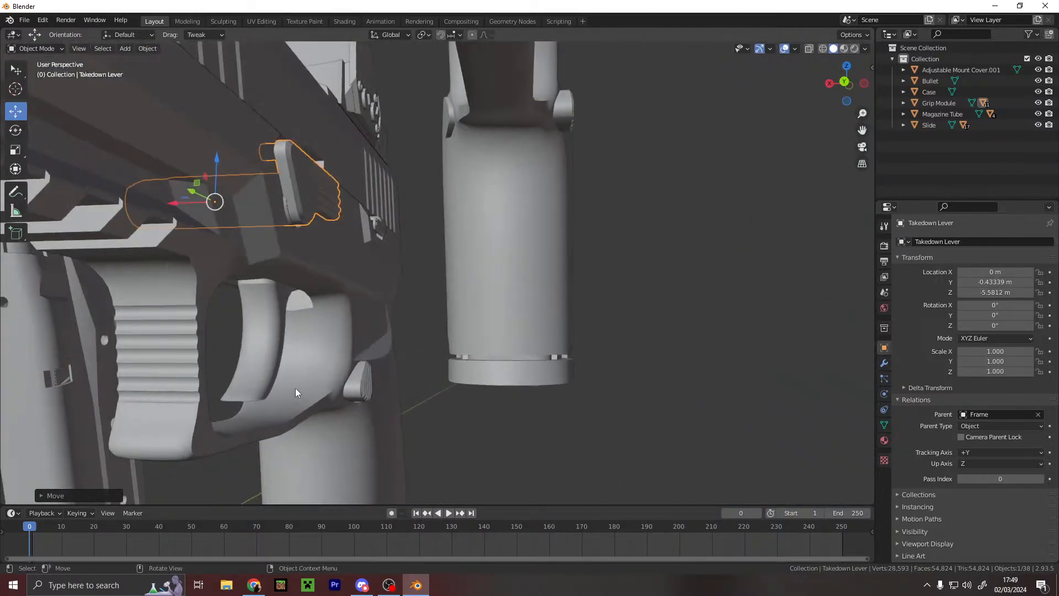
- Move Magazine Catch sideways to about X -0.084 m and nudge it lengthwise to fit the opening in the grip
left_click(359, 391)
middle_click_drag(359, 391, 279, 366)
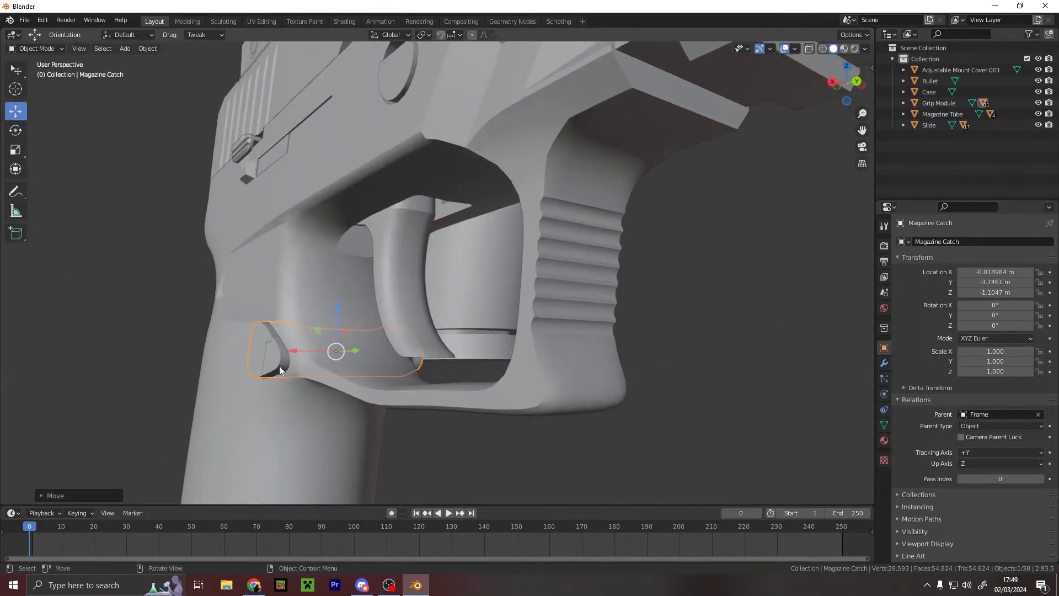
key("g")
key("x")
left_click(305, 349)
middle_click_drag(305, 349, 589, 320)
scroll(405, 304, "up", 7)
middle_click_drag(405, 304, 488, 303)
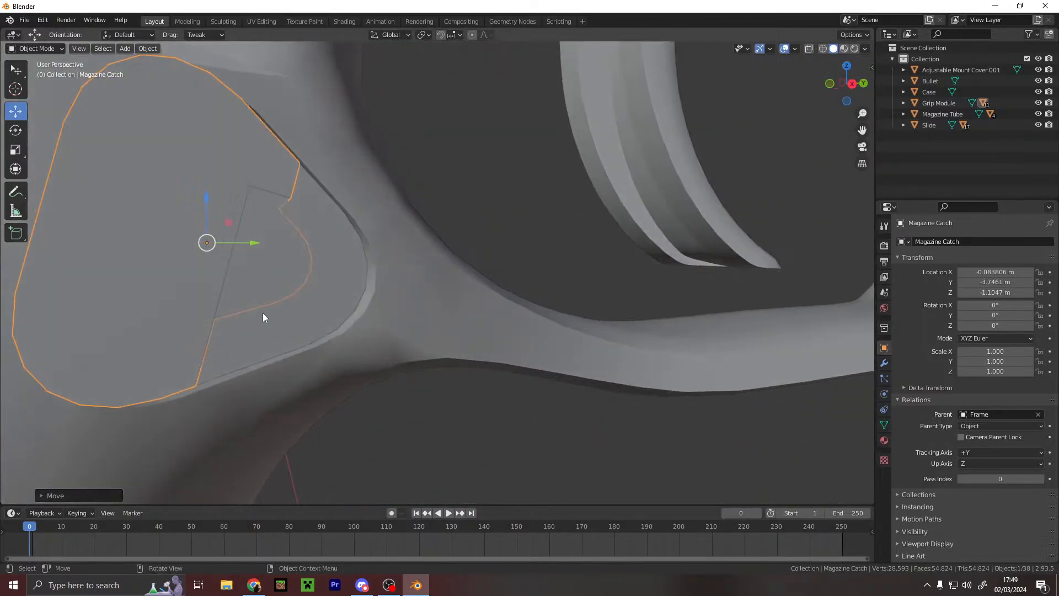
left_click_drag(340, 261, 333, 261)
middle_click_drag(362, 253, 283, 252)
- Fit Magazine Catch Stop against Magazine Catch at about X 0.005 m and Z -0.386 m
left_click_drag(485, 263, 424, 267)
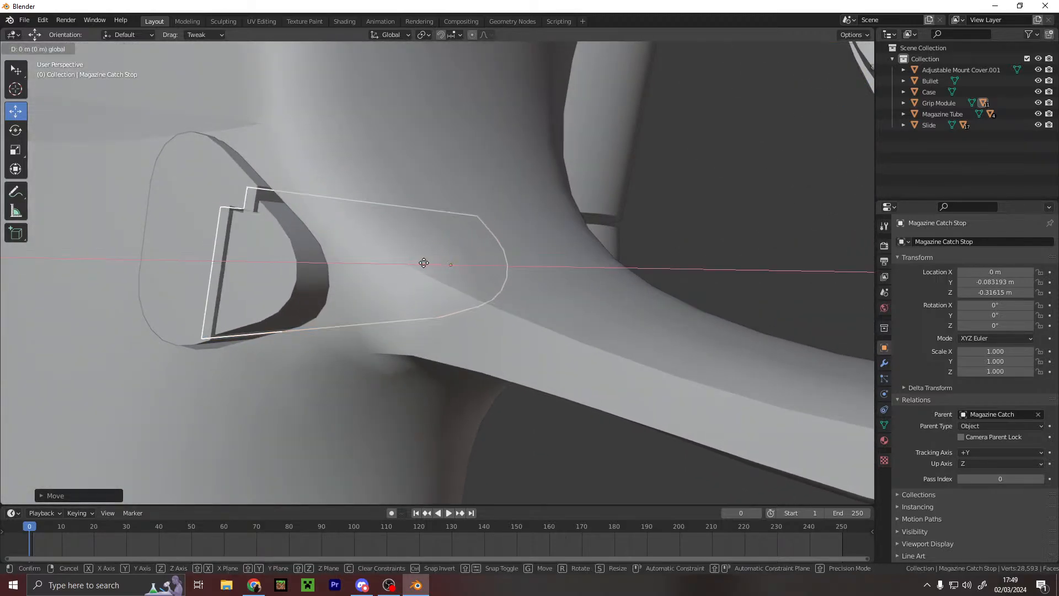
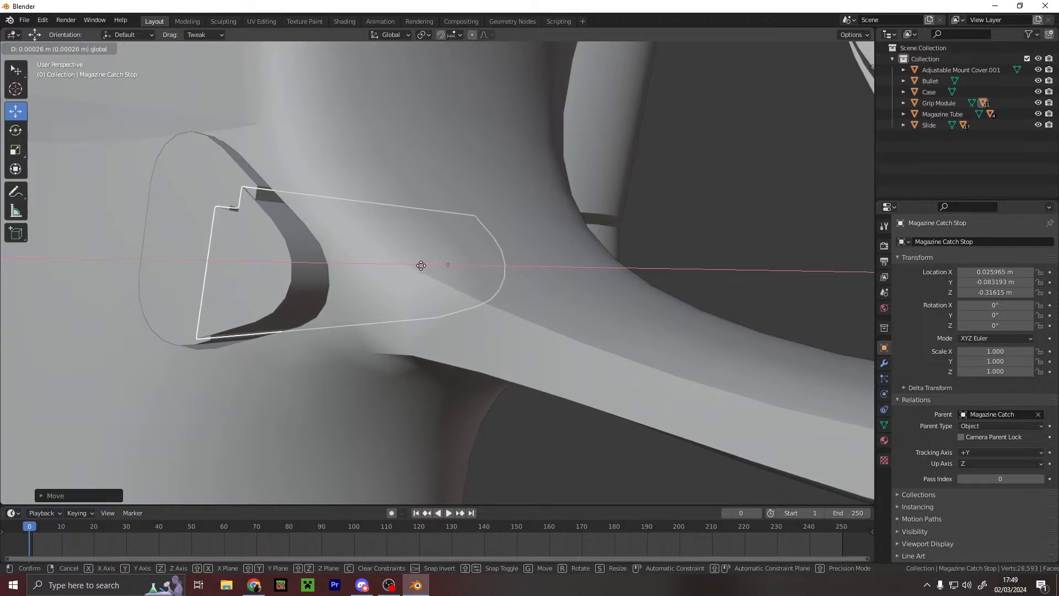
left_click(327, 281)
middle_click_drag(327, 278, 498, 301, "shift")
scroll(449, 300, "up", 4)
mouse_move(439, 264)
left_mouse_down()
mouse_move(466, 268)
mouse_move(442, 269)
mouse_move(451, 272)
left_mouse_up()
right_click(462, 269)
middle_click_drag(427, 210, 613, 181, "shift")
left_click(702, 144)
scroll(700, 144, "down", 2)
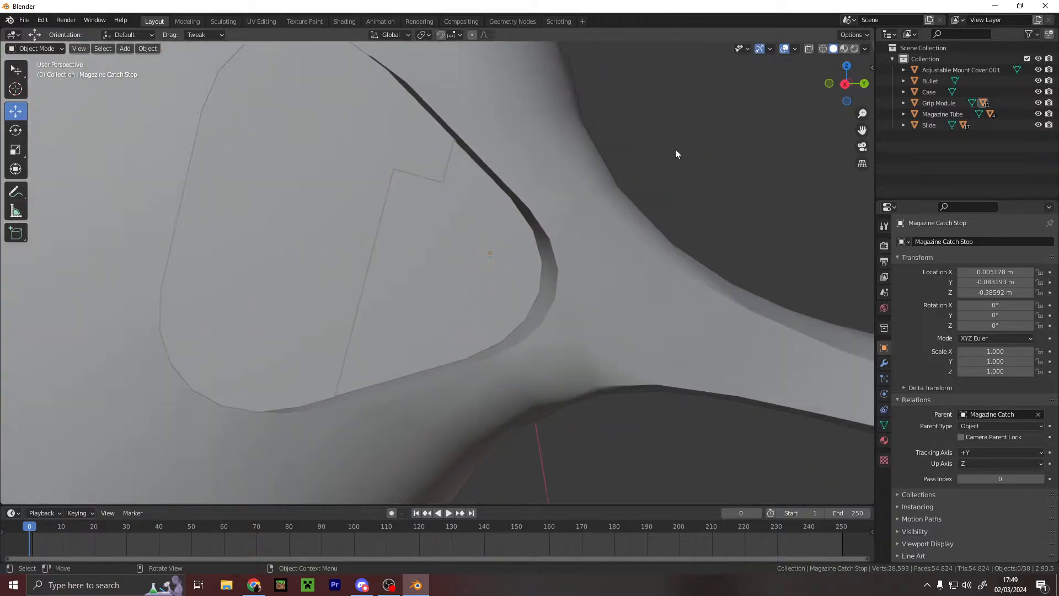
- Refine Magazine Catch Stop's position to about X 0.001 m and Y -0.087 m
middle_click_drag(515, 234, 450, 254)
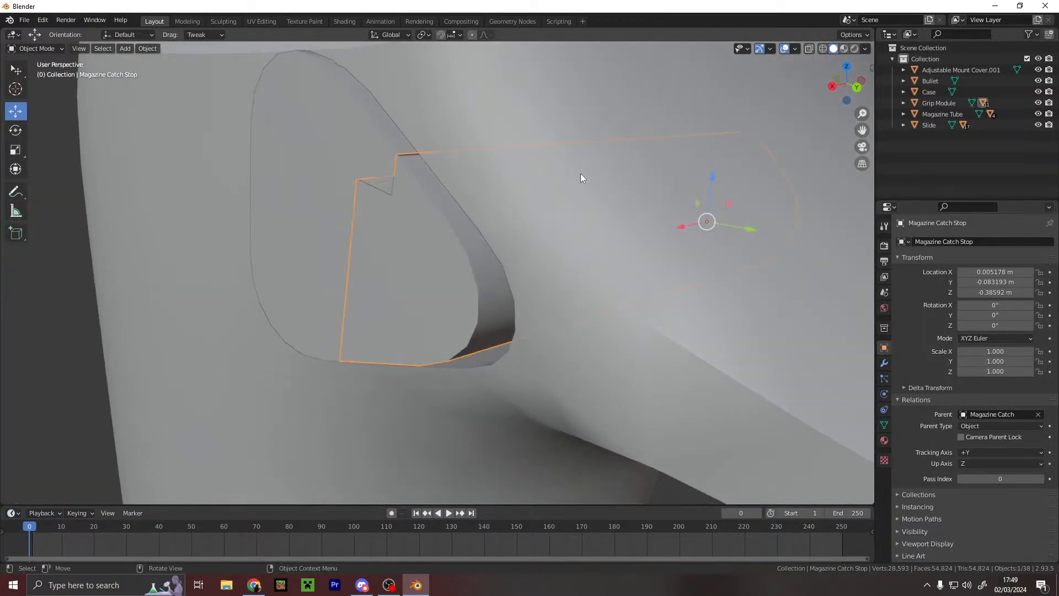
mouse_move(713, 187)
left_mouse_down()
mouse_move(690, 192)
mouse_move(708, 181)
left_mouse_up()
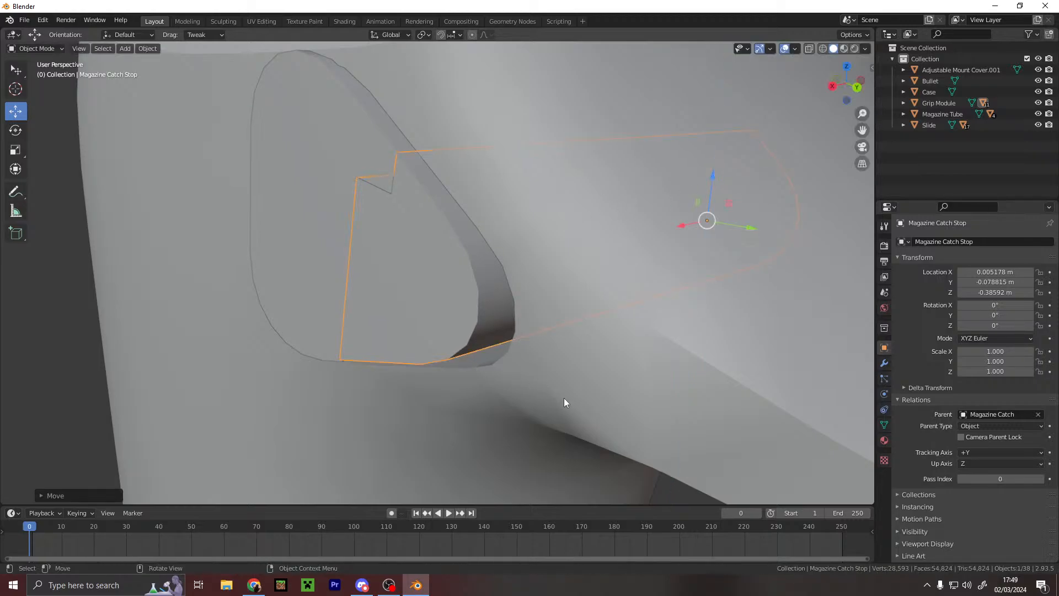
left_click(683, 498)
middle_click_drag(479, 350, 444, 321)
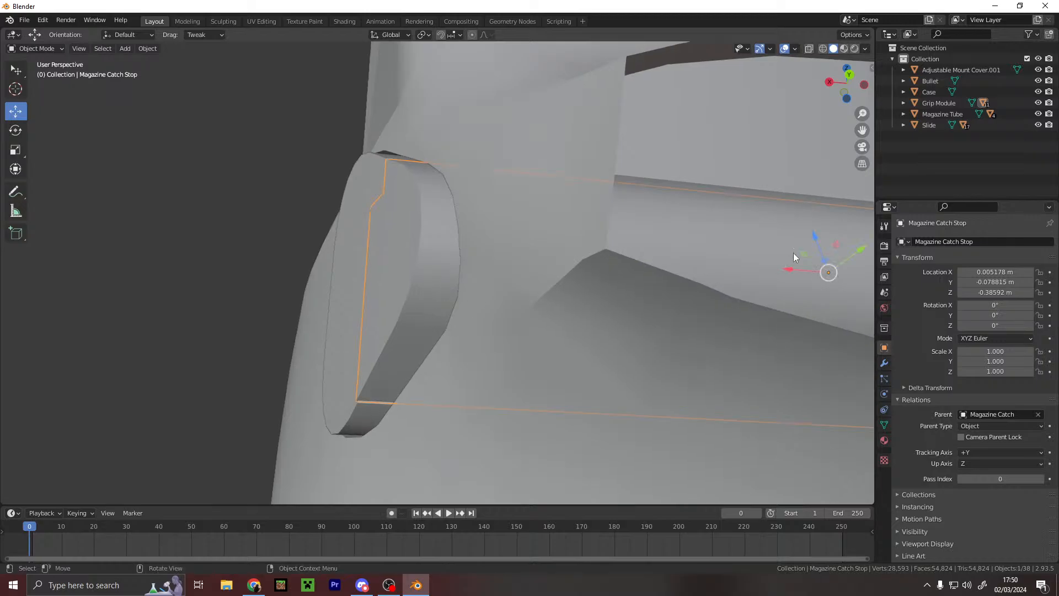
left_click_drag(814, 233, 813, 237)
middle_click_drag(550, 304, 641, 338)
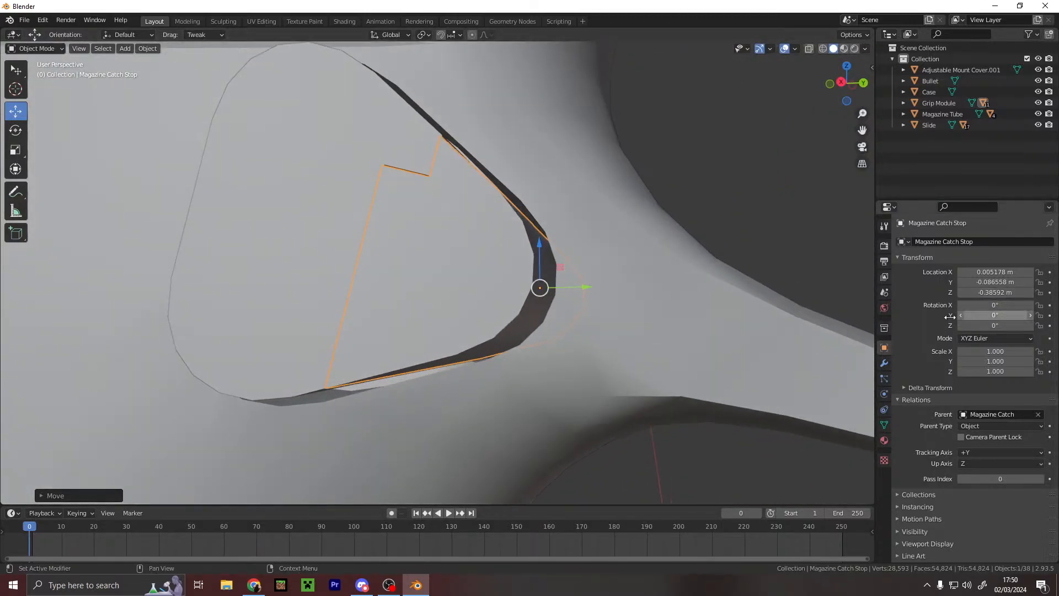
middle_click_drag(558, 274, 459, 296)
left_click_drag(711, 274, 707, 272)
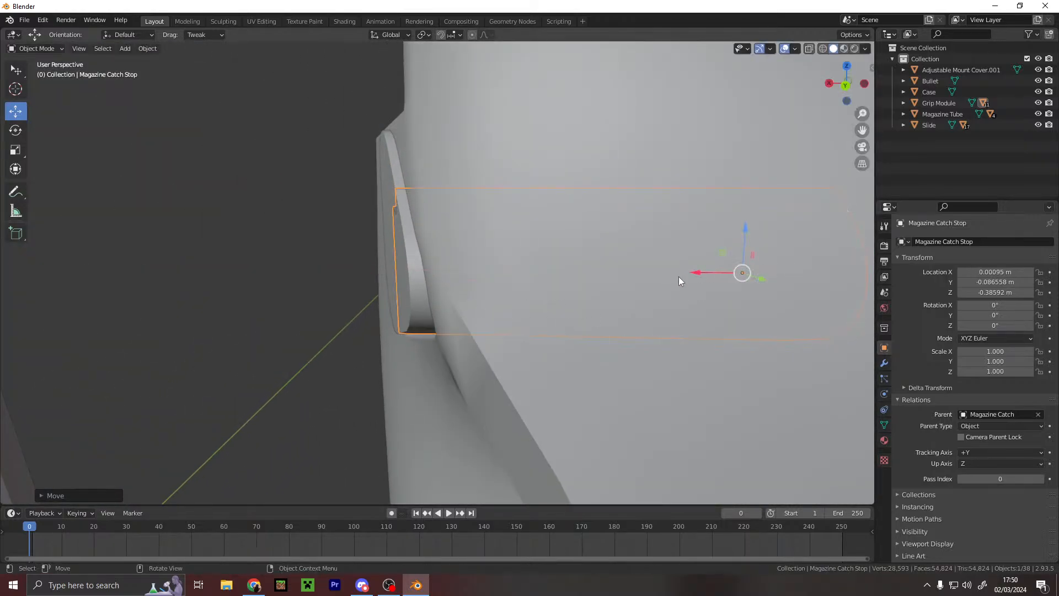
left_click(332, 303)
- Inspect the fit of the pistol's small parts up close from several angles
middle_click_drag(332, 303, 366, 295)
scroll(368, 297, "down", 12)
middle_click_drag(598, 174, 582, 237)
scroll(615, 256, "up", 8)
left_click(495, 311)
scroll(571, 321, "up", 2)
left_click_drag(484, 264, 529, 267)
middle_click_drag(568, 179, 575, 345)
scroll(593, 343, "up", 2)
left_click(623, 219)
scroll(623, 218, "down", 3)
left_click(584, 206)
scroll(496, 279, "up", 3)
scroll(499, 282, "down", 4)
- Examine the grip and magazine from the side and compare the two complete pistols
middle_click_drag(499, 283, 497, 124, "shift")
left_click_drag(497, 124, 495, 159, "shift")
middle_click_drag(566, 165, 445, 204)
scroll(448, 201, "down", 6)
scroll(513, 209, "up", 4)
middle_click_drag(598, 195, 458, 197)
middle_click_drag(372, 279, 521, 180)
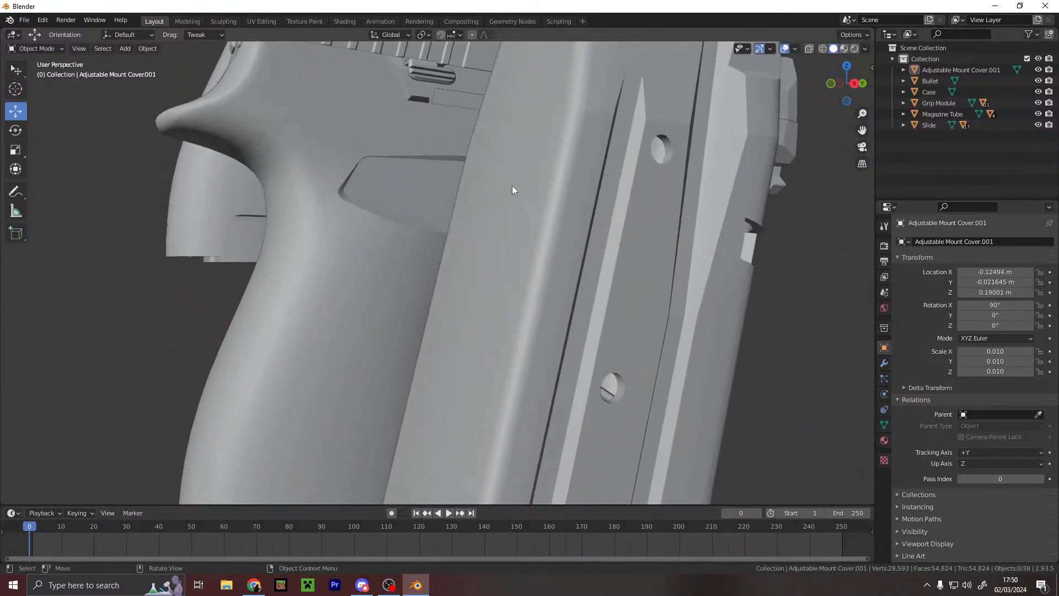
scroll(521, 183, "down", 5)
middle_click_drag(524, 226, 643, 201)
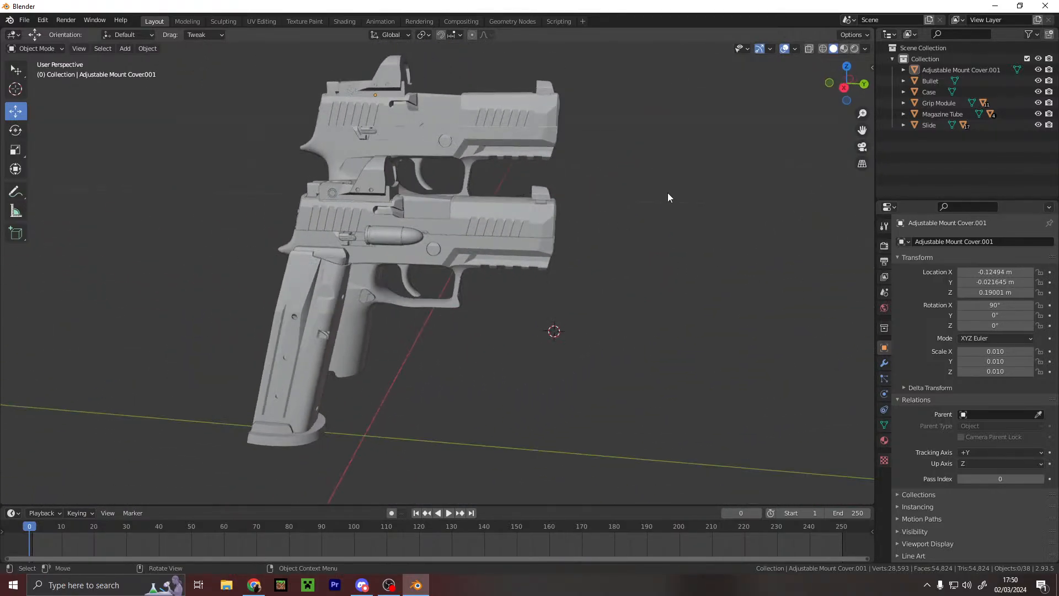
- Parent Magazine Tube to Grip Module, then set its scale to 1 on all axes and its X rotation to 0°
left_click(931, 115)
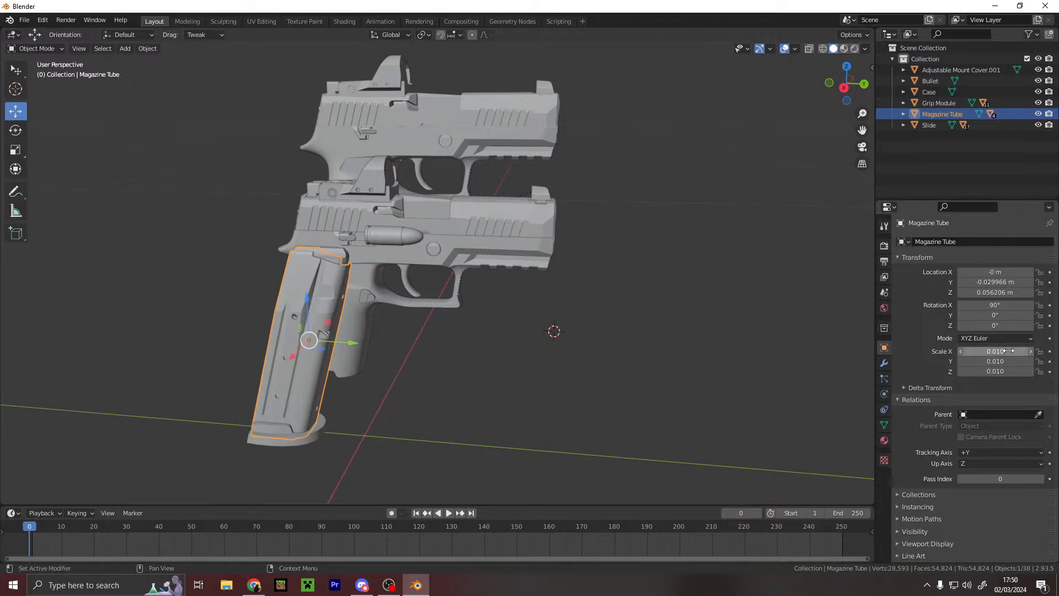
left_click(993, 414)
type("grip")
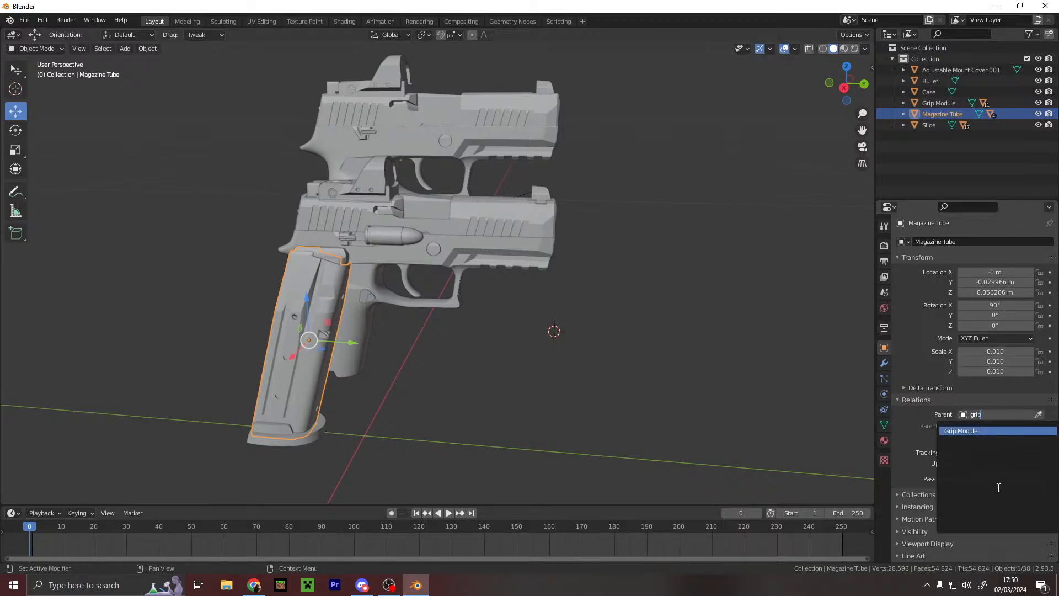
left_click(975, 431)
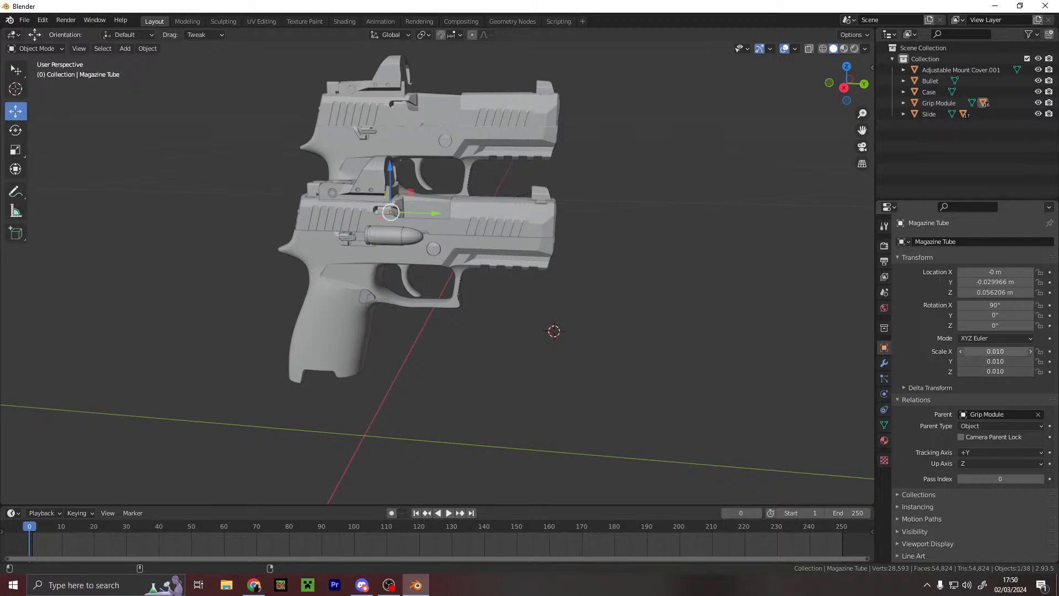
type("1")
key("Return")
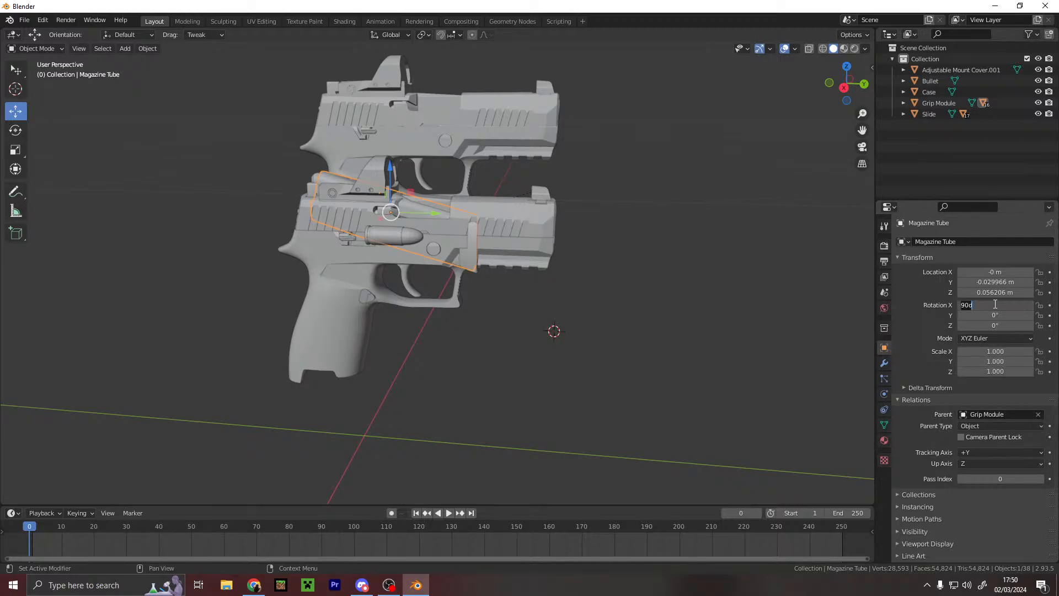
type("0")
key("Return")
- Move Magazine Tube down and back in line with the grip, to about Y -8.80 m and Z 4.15 m
scroll(461, 242, "up", 5)
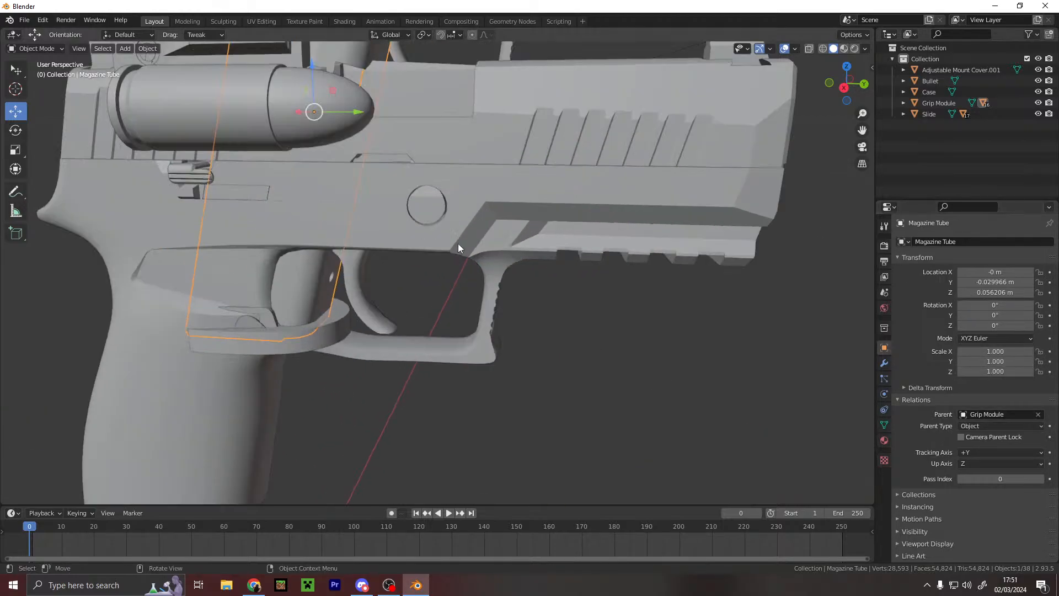
middle_click_drag(459, 243, 611, 203, "shift")
scroll(549, 174, "down", 4)
key("g")
key("y")
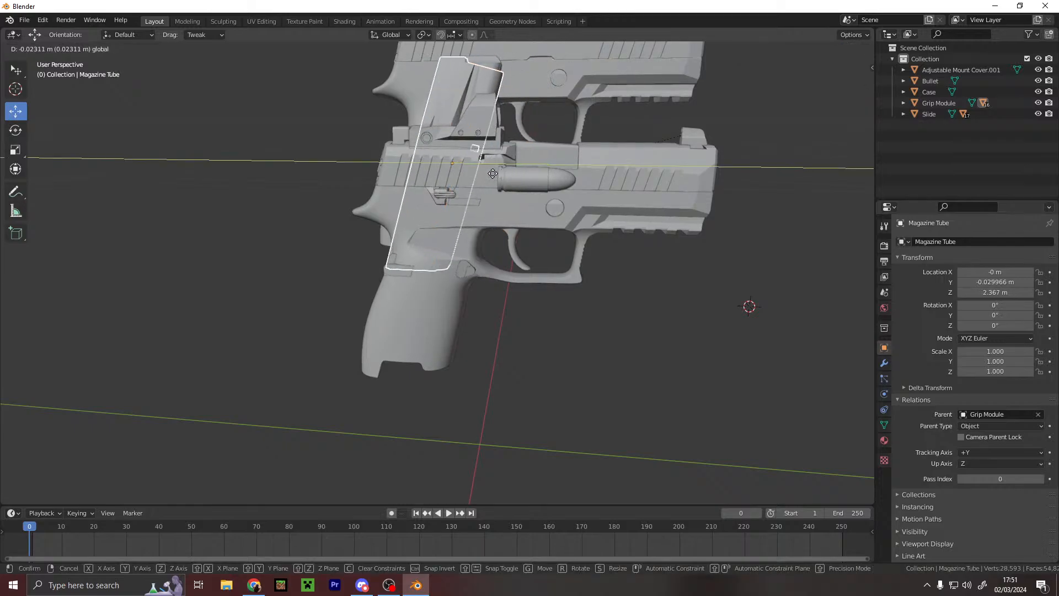
left_click(499, 173)
key("g")
key("z")
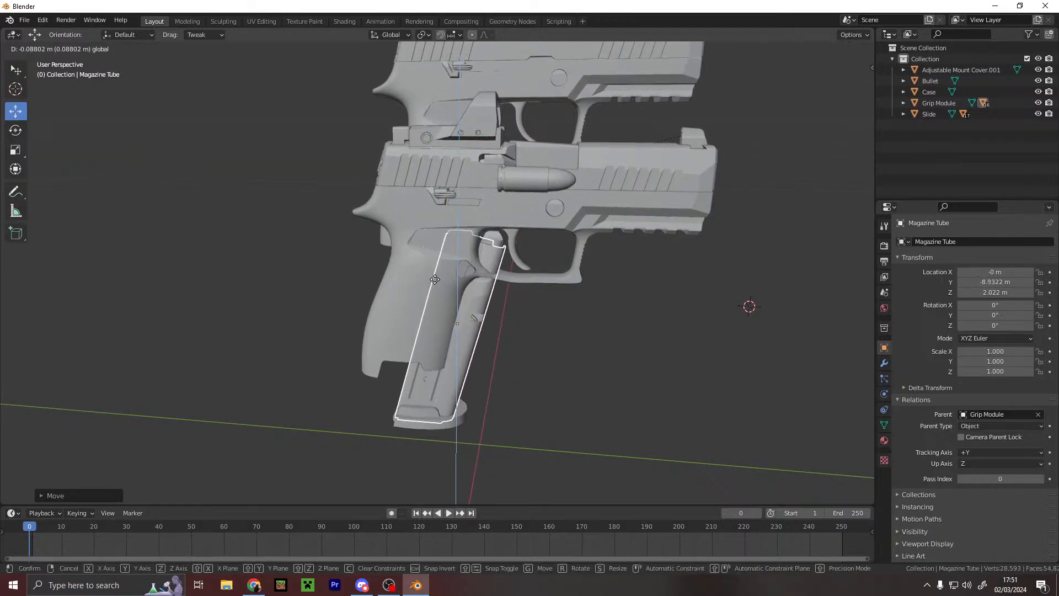
left_click(488, 305)
key("g")
key("z")
left_click(444, 299)
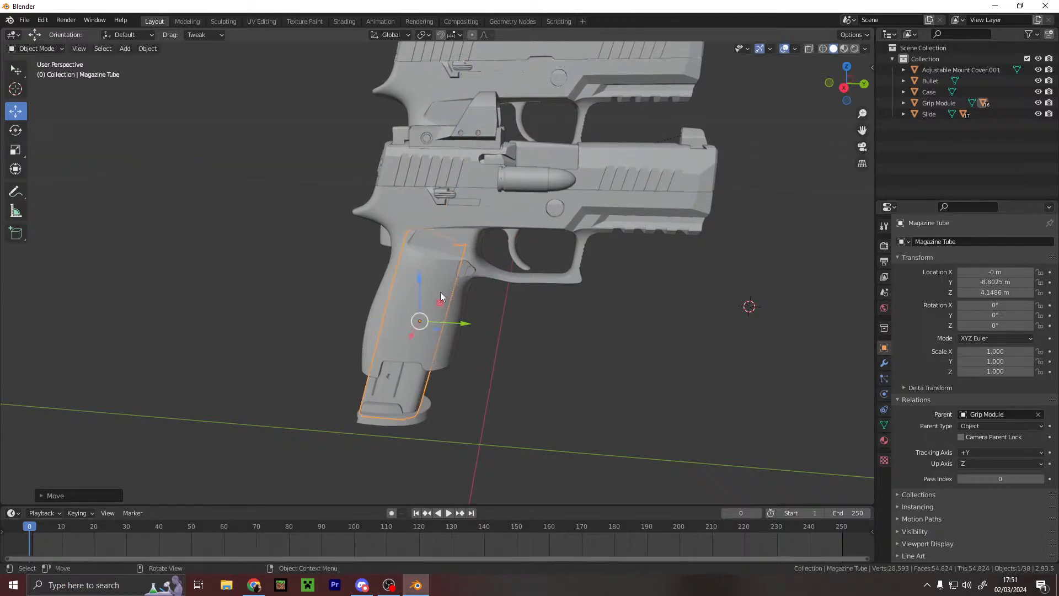
- Raise Magazine Tube into the grip to about Y -5.89 m and adjust its fit inside the magazine well
left_click_drag(422, 279, 421, 231)
scroll(423, 271, "up", 6)
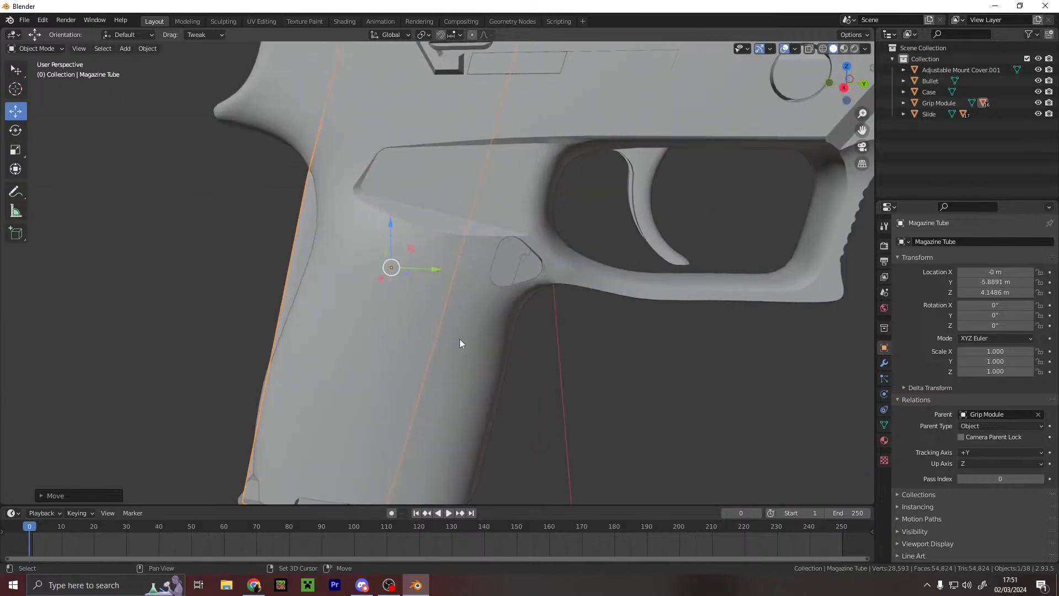
middle_click_drag(452, 354, 520, 133, "shift")
scroll(519, 133, "down", 4)
left_click_drag(498, 131, 528, 130)
left_click(575, 214)
mouse_move(575, 214)
middle_mouse_down()
mouse_move(453, 165)
mouse_move(411, 177)
mouse_move(203, 133)
mouse_move(197, 163)
mouse_move(317, 149)
mouse_move(446, 300)
mouse_move(597, 259)
mouse_move(558, 250)
mouse_move(520, 272)
mouse_move(531, 505)
mouse_move(463, 477)
mouse_move(522, 441)
mouse_move(577, 215)
middle_mouse_up()
- Reselect Magazine Tube under Grip Module and nudge it to seat the magazine floorplate against the grip's lower edge
left_click(577, 130)
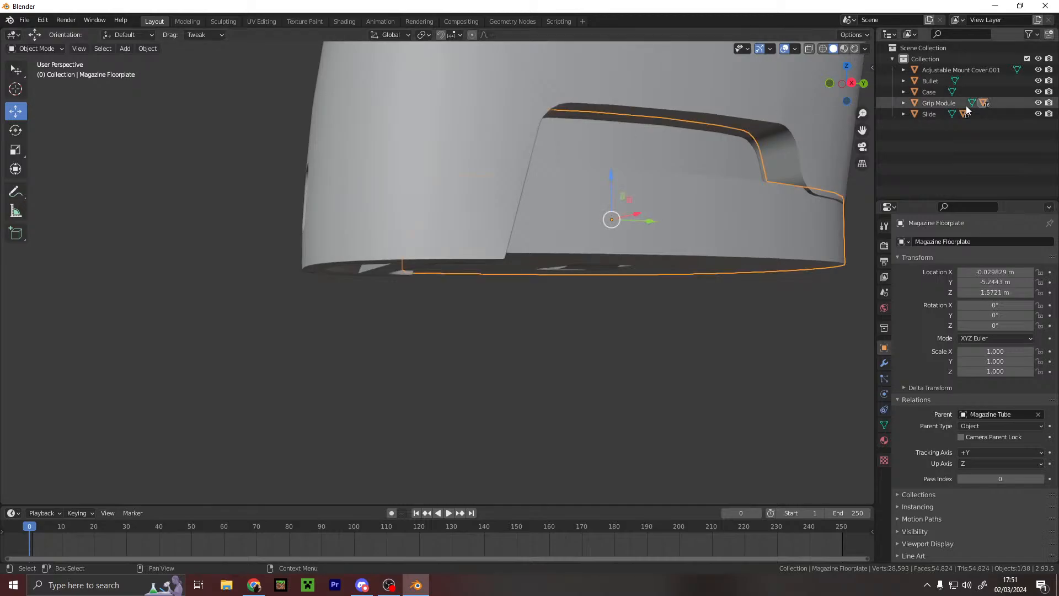
left_click(904, 103)
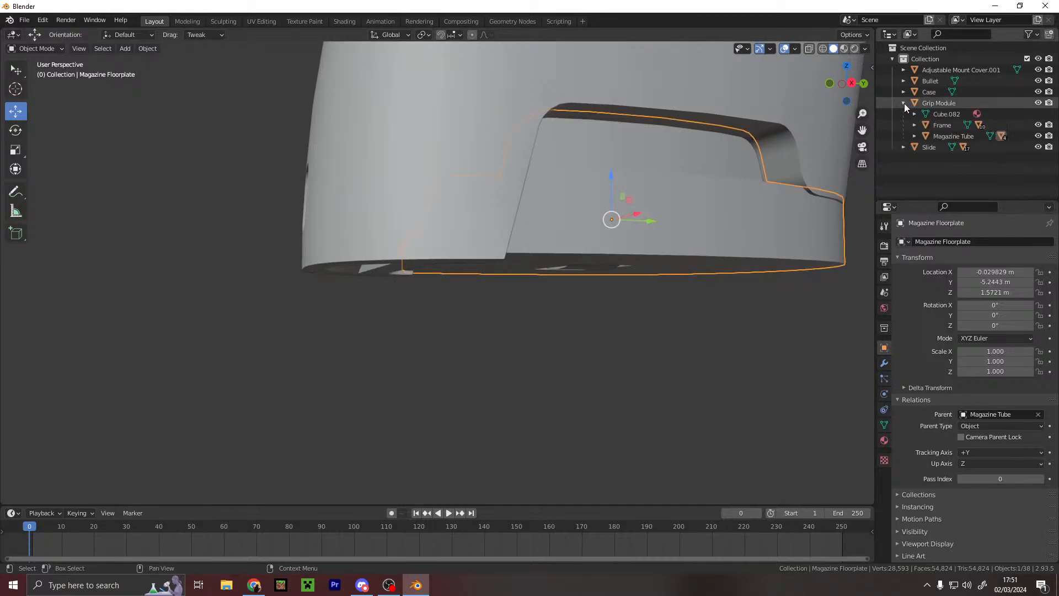
left_click(953, 135)
middle_click_drag(627, 233, 571, 119)
left_click_drag(533, 64, 535, 69)
left_click(649, 265)
- Try to parent Bullet and Case together to Grip Module
middle_click_drag(649, 264, 314, 254)
left_click(326, 258)
left_click(361, 291, "shift")
scroll(714, 152, "up", 5)
scroll(714, 251, "down", 5)
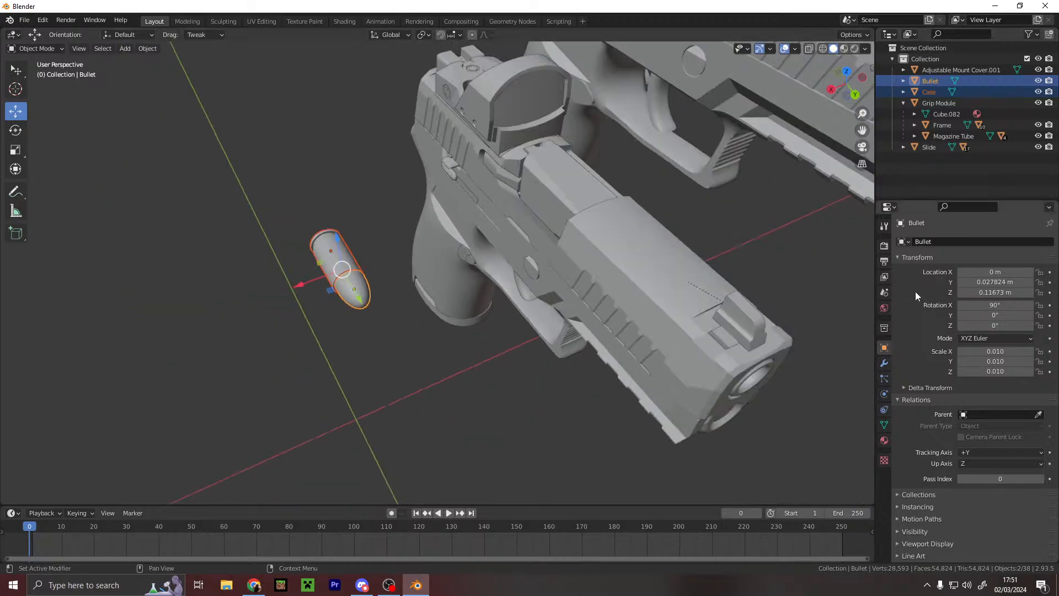
left_click(988, 416)
type("grip")
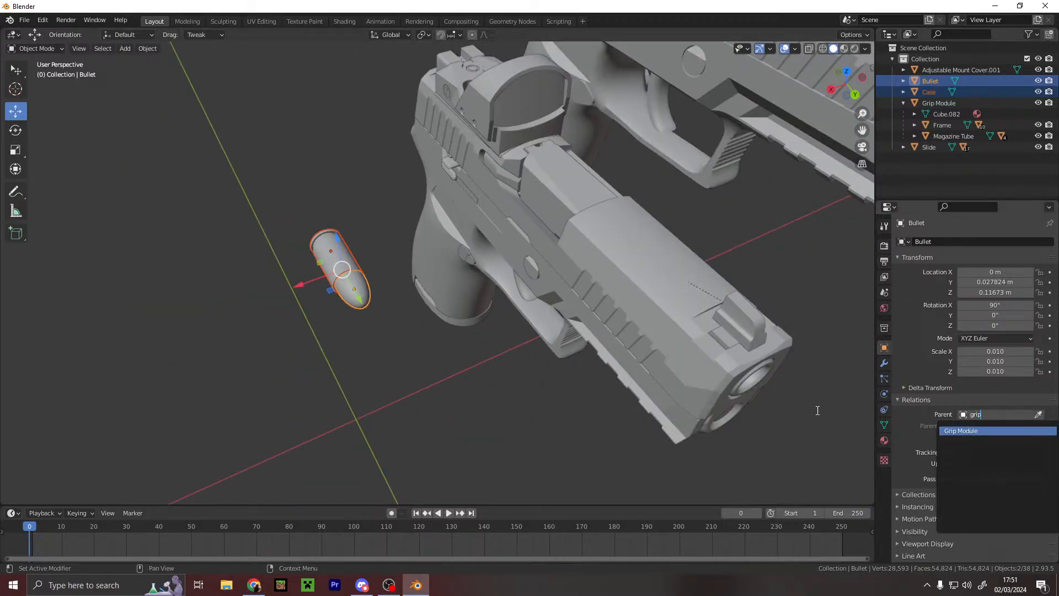
left_click(980, 431)
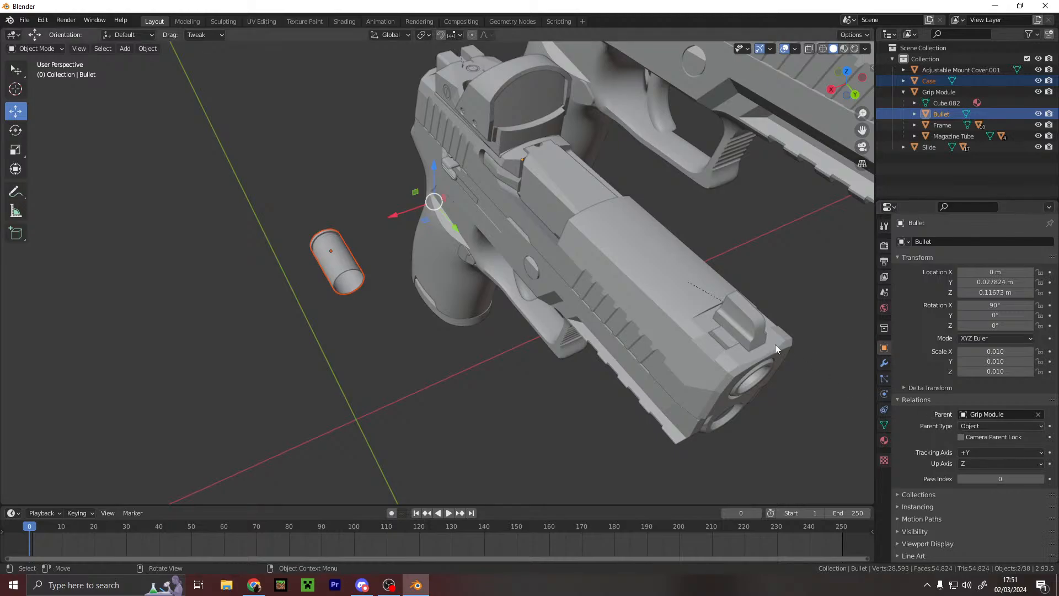
- Parent Bullet to Case, with its X rotation at 0° and its scale at 1 on all axes
left_click(331, 267)
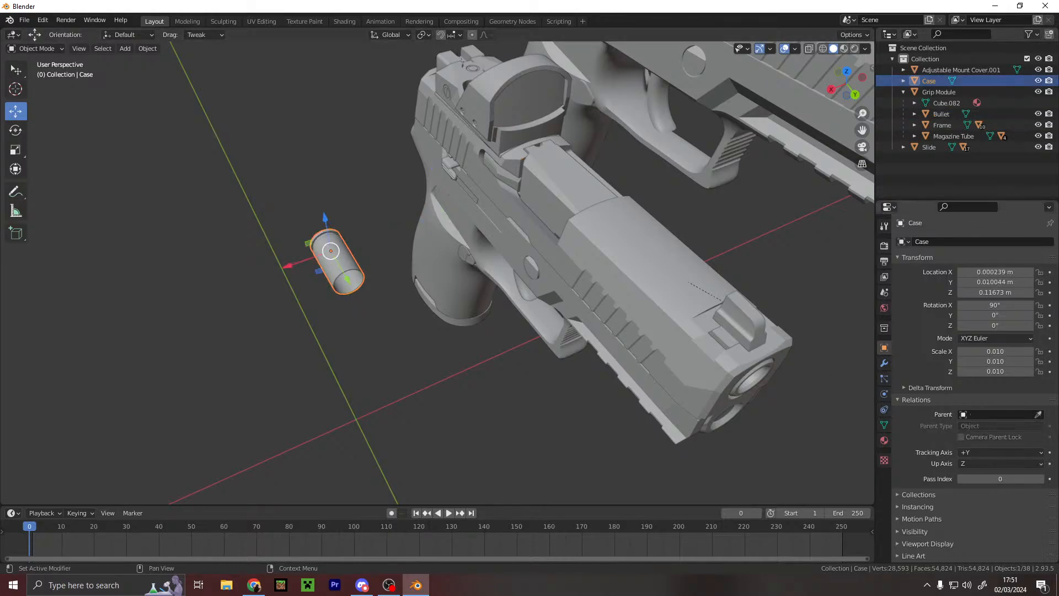
left_click(978, 415)
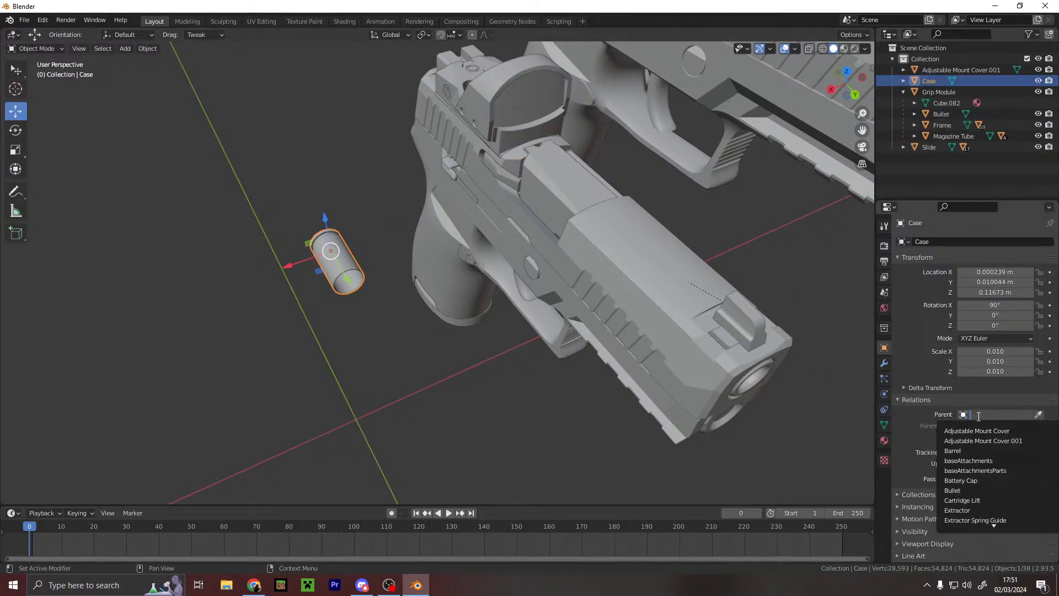
double_click(947, 114)
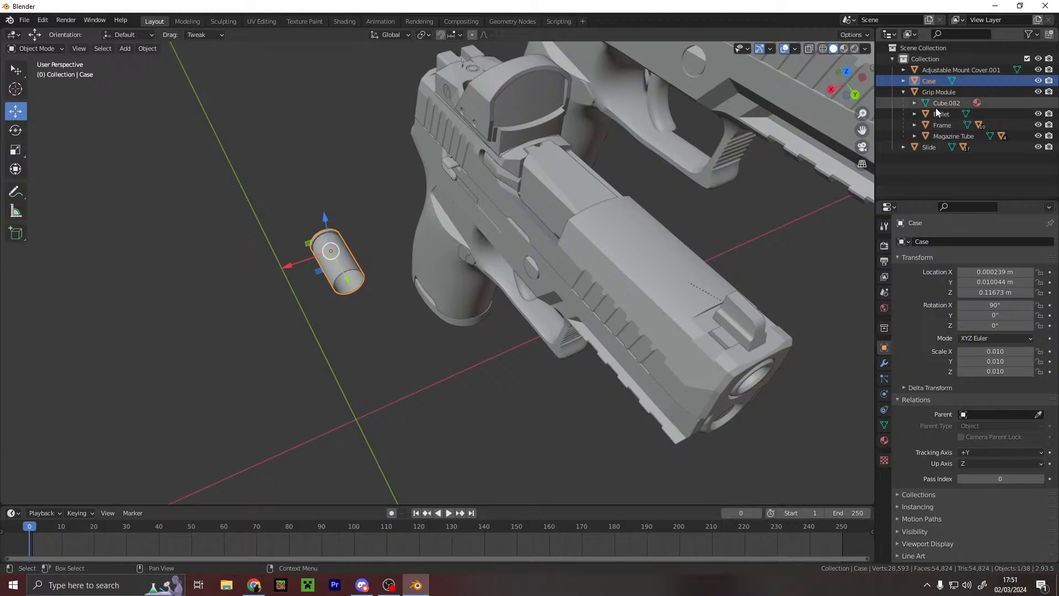
left_click(937, 113)
left_click(1015, 414)
type("c")
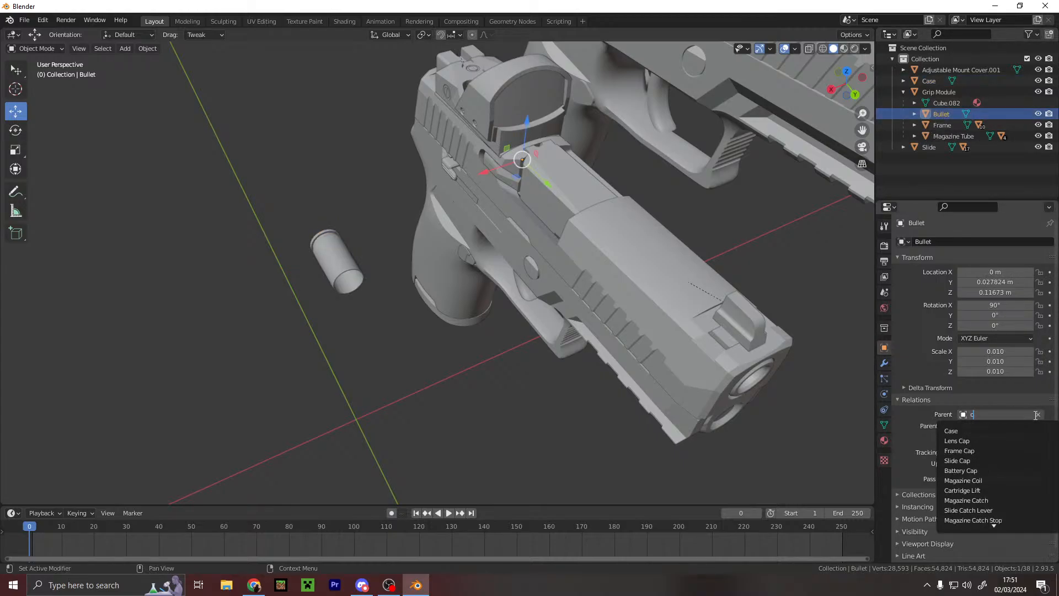
type("as")
left_click(969, 431)
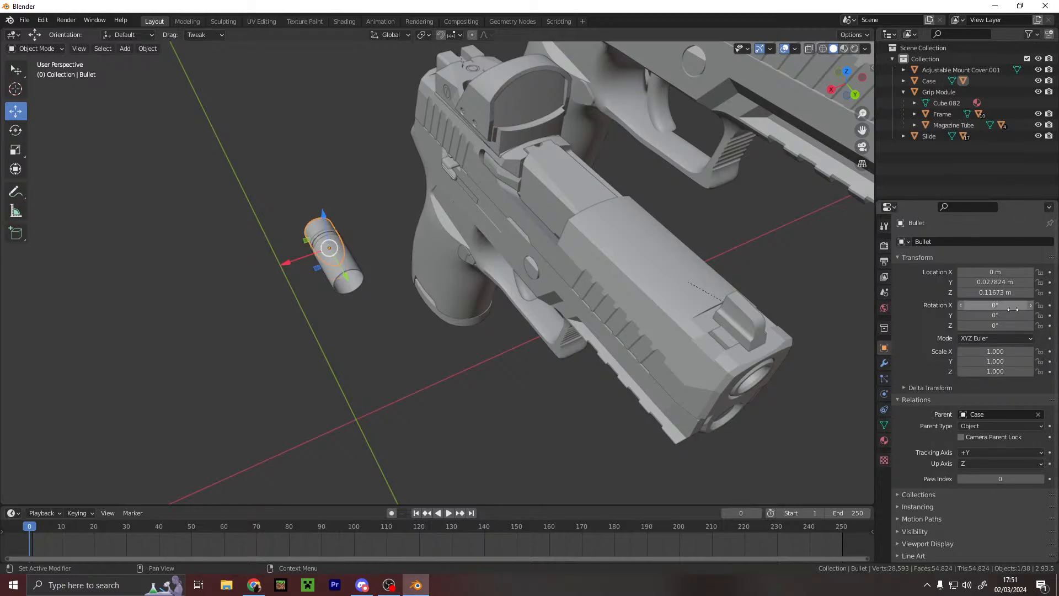
- Move Bullet forward along global Y to the open end of Case, at about local Z -1.87 m
scroll(428, 383, "up", 5)
middle_click_drag(494, 338, 353, 293)
scroll(755, 303, "down", 4)
scroll(292, 263, "up", 3)
middle_click_drag(293, 267, 463, 240)
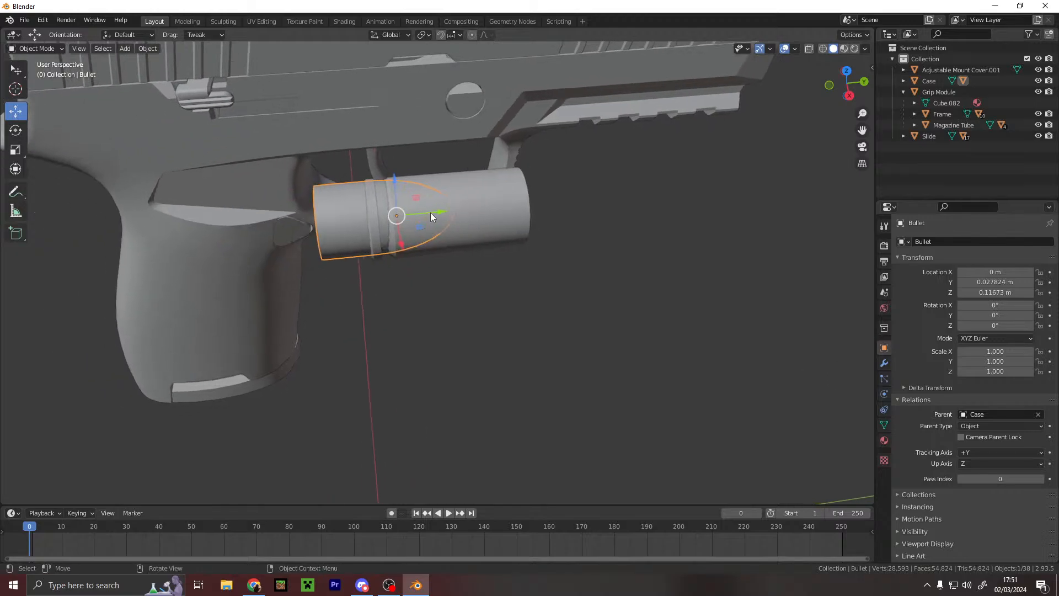
key("g")
key("y")
left_click(597, 226)
middle_click_drag(597, 227, 412, 125)
left_click_drag(429, 119, 433, 121)
- Adjust Bullet's height and sideways position to center it in the mouth of Case
middle_click_drag(434, 120, 400, 128)
scroll(437, 225, "up", 5)
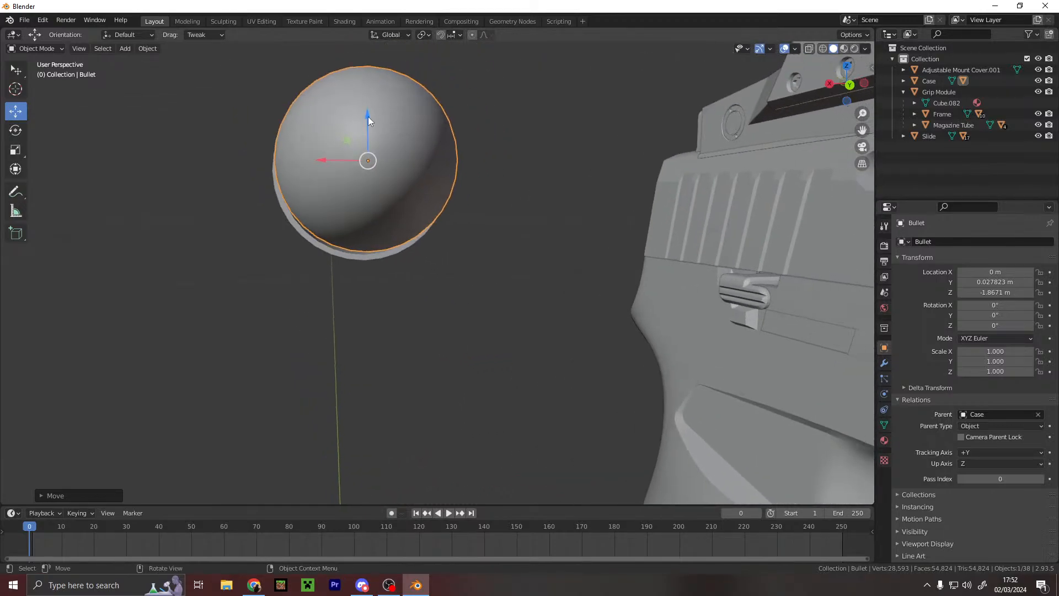
left_click_drag(368, 121, 366, 130)
middle_click_drag(367, 131, 471, 167)
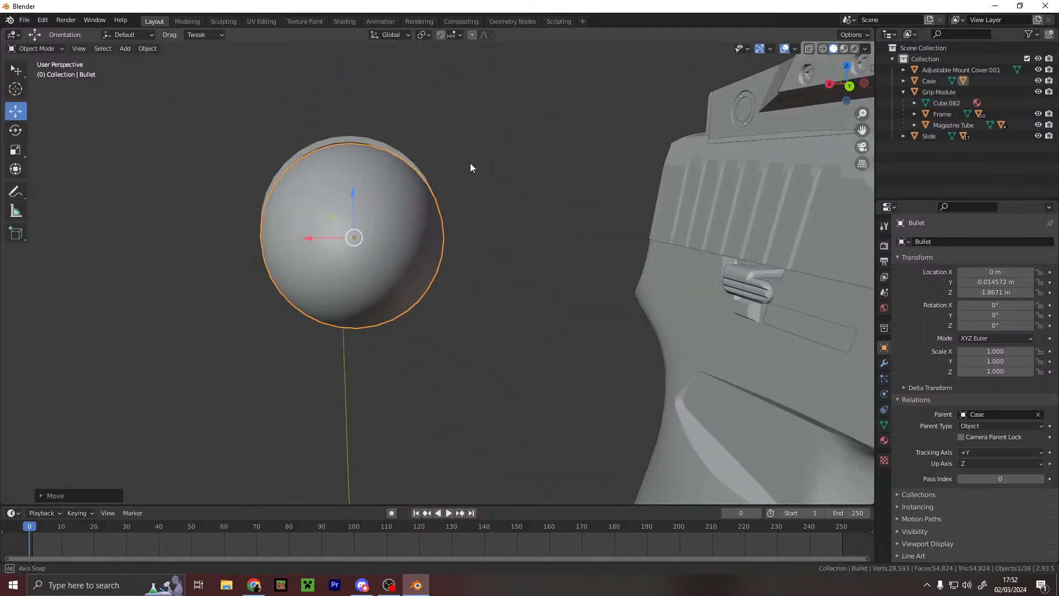
left_click_drag(346, 203, 394, 206)
middle_click_drag(394, 206, 280, 282)
left_click(418, 219)
scroll(424, 237, "down", 5)
- Parent Case to Grip Module, then set its scale to 1 on all axes and its X rotation to 0°
left_click(383, 320)
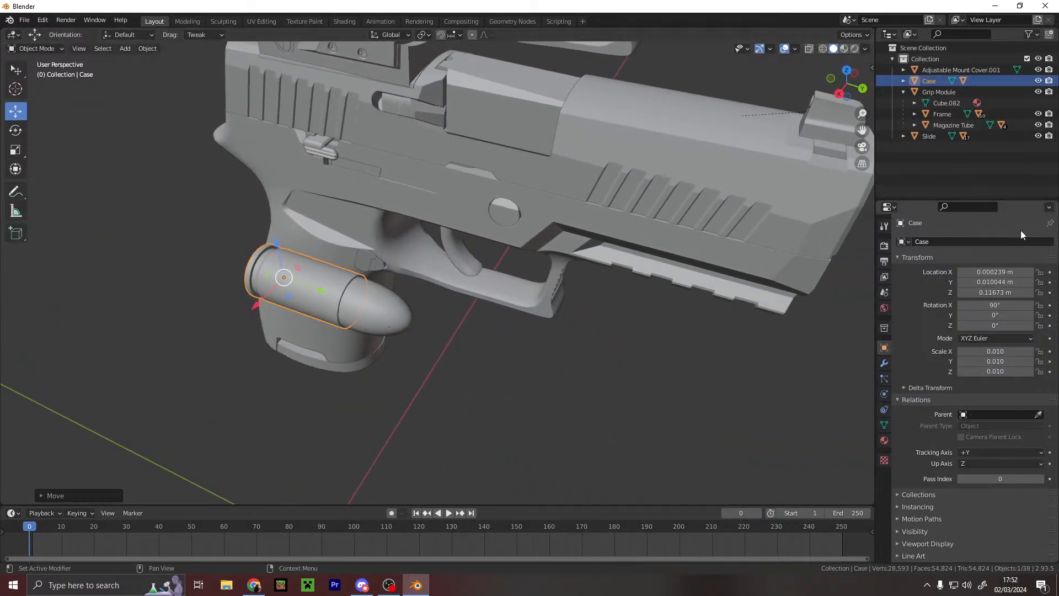
left_click(1004, 414)
type("g")
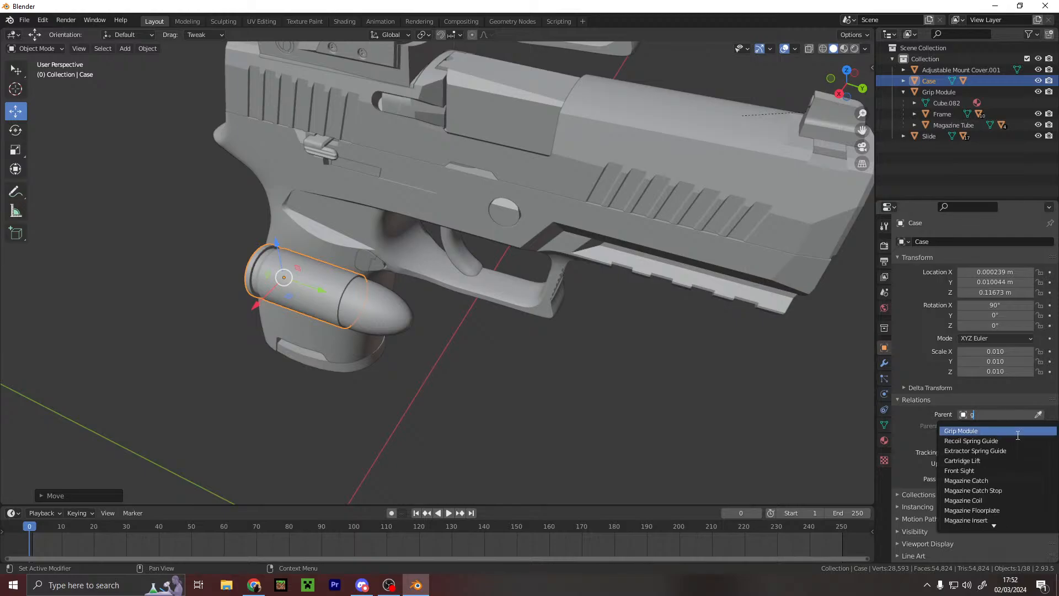
type("r")
left_click(980, 431)
middle_click_drag(606, 149, 540, 286)
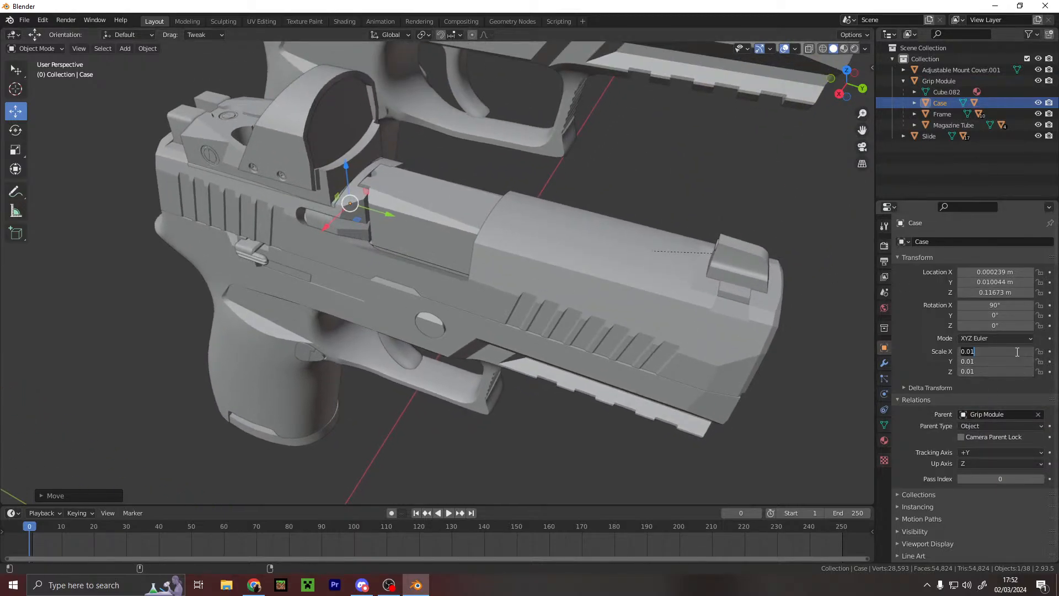
type("1")
key("Return")
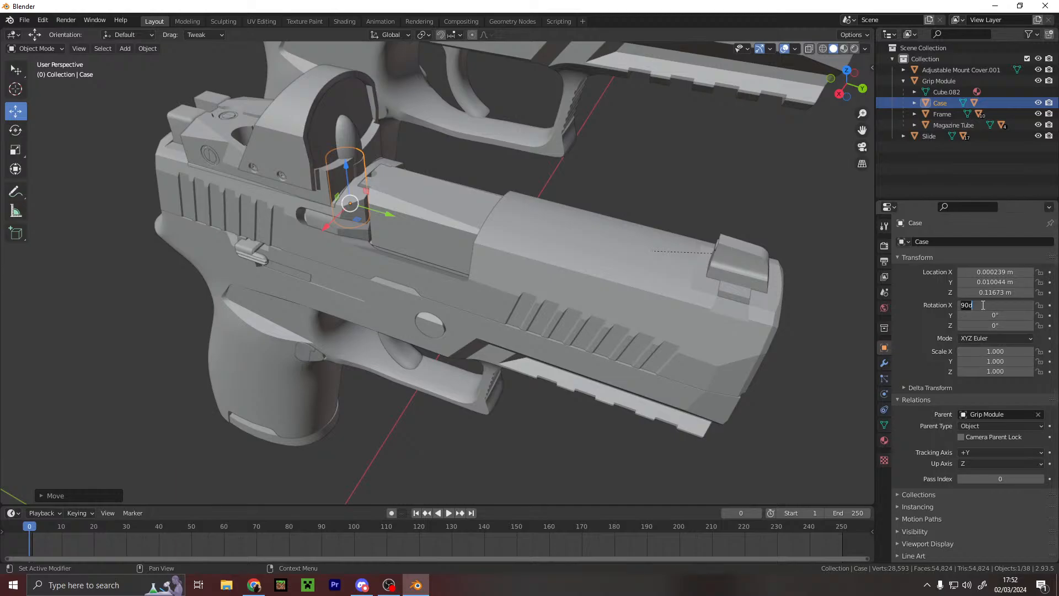
type("0")
key("Return")
- Move Case forward along global Y into the chamber area, to about local Z -1.57 m
key("g")
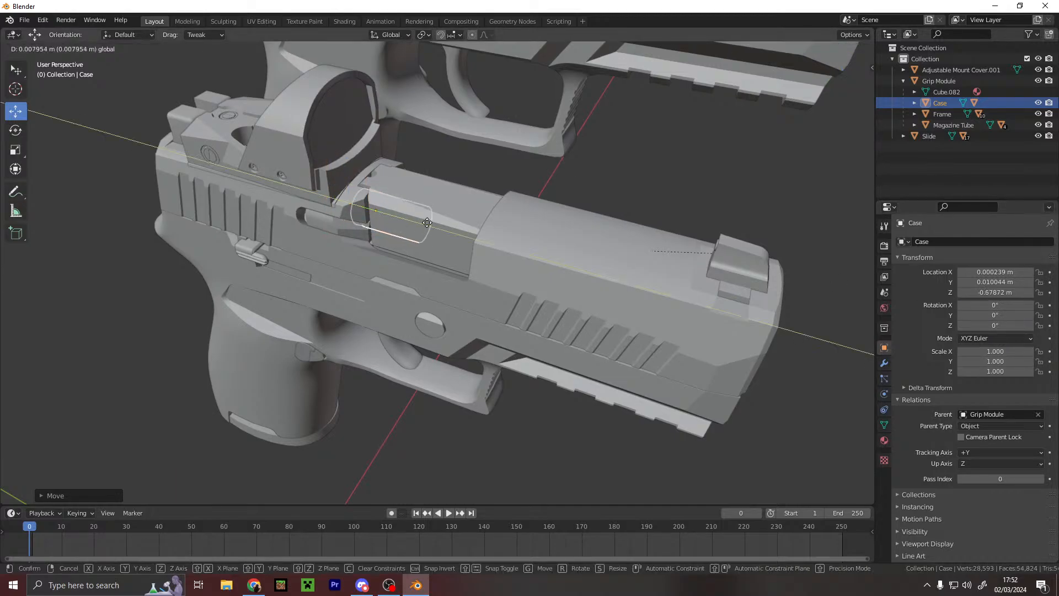
left_click_drag(452, 229, 452, 229)
middle_click_drag(452, 255, 484, 242)
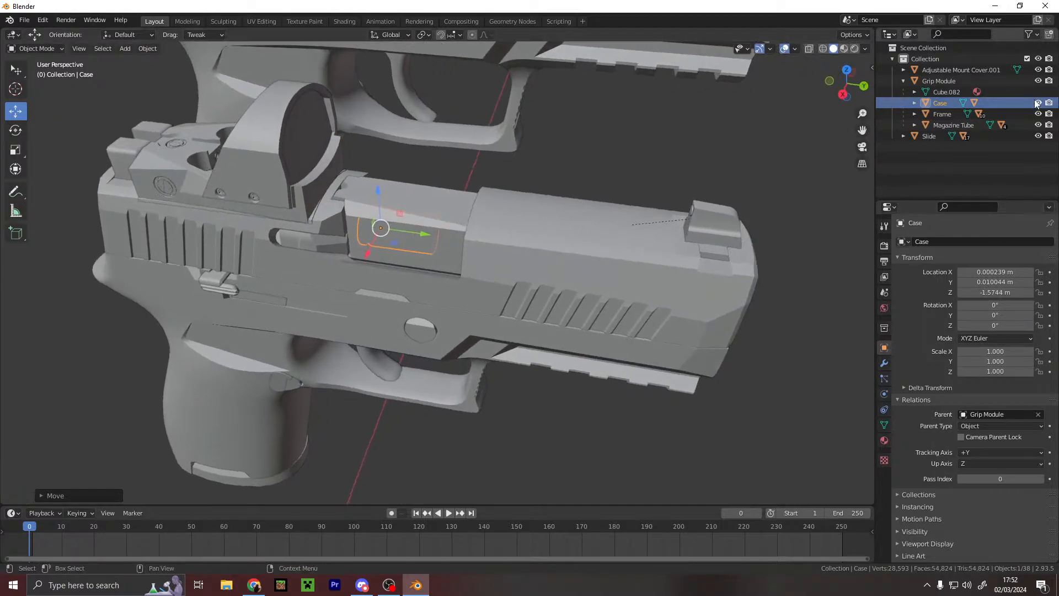
- Collapse the Grip Module hierarchy and parent Slide to Grip Module
left_click(942, 137)
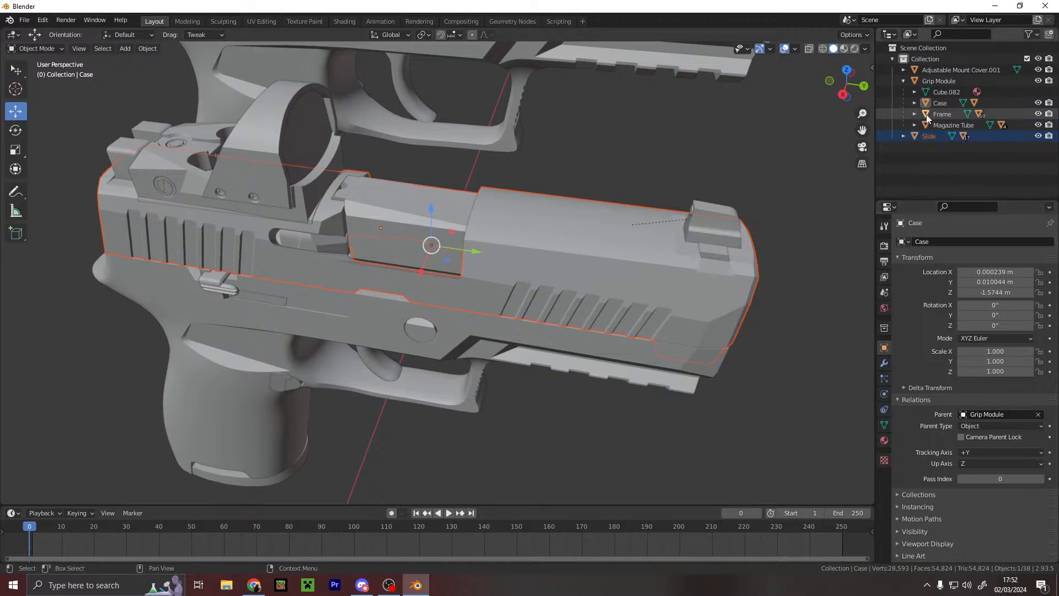
left_click(902, 78)
left_click(901, 79)
left_click(932, 163)
left_click(904, 81)
left_click(929, 93)
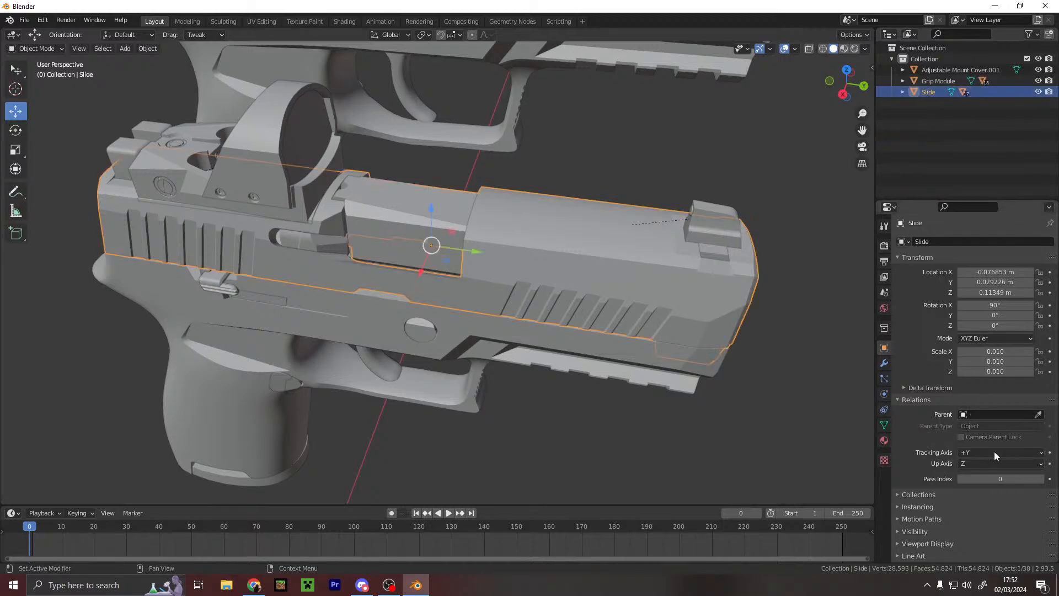
left_click(984, 418)
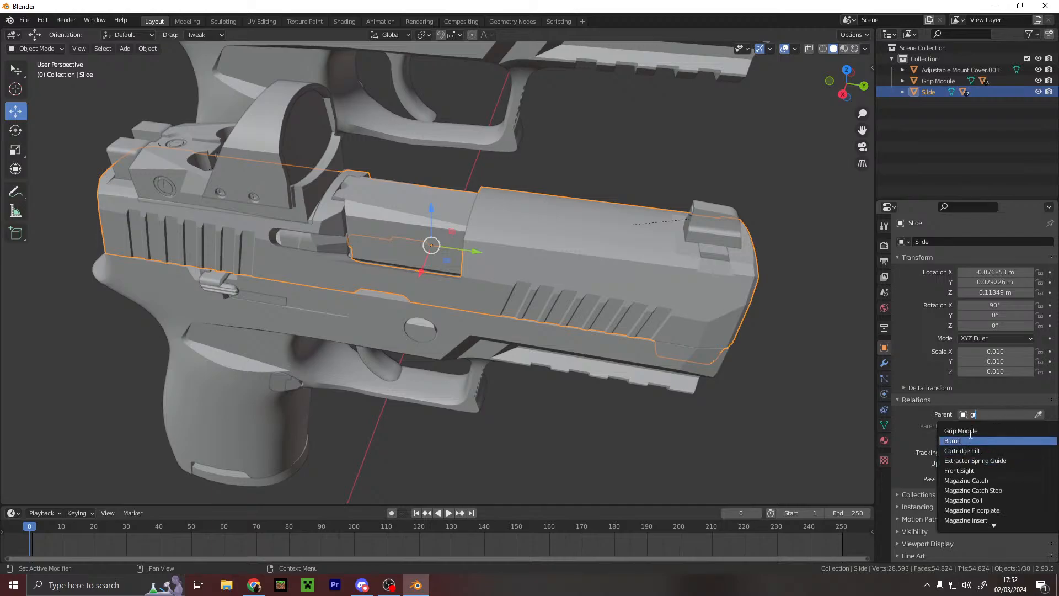
left_click(975, 429)
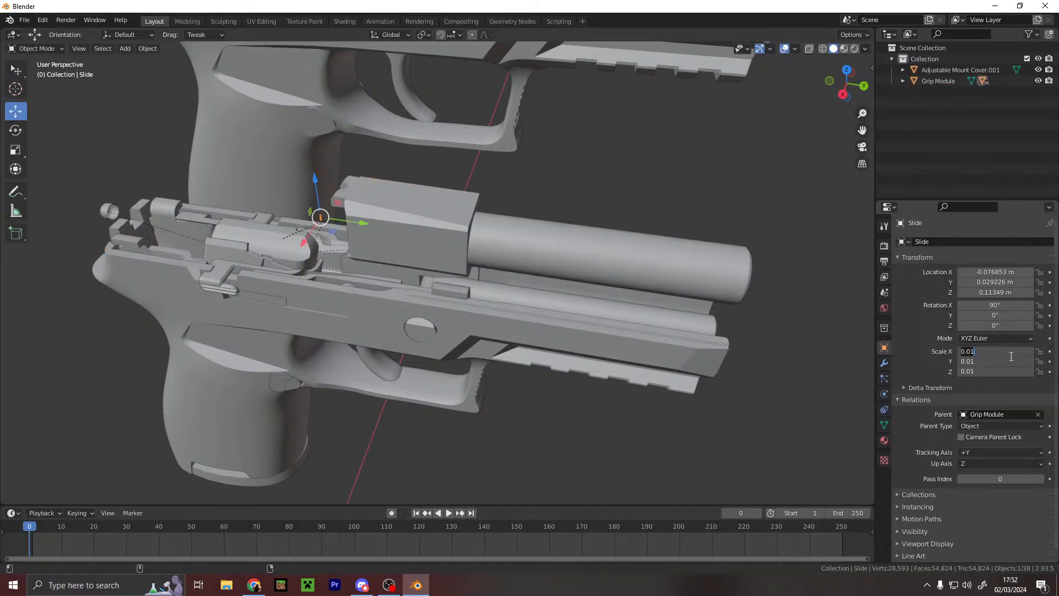
- Set Slide's scale to 1 on all axes and its X rotation to 0°
type("1")
key("Return")
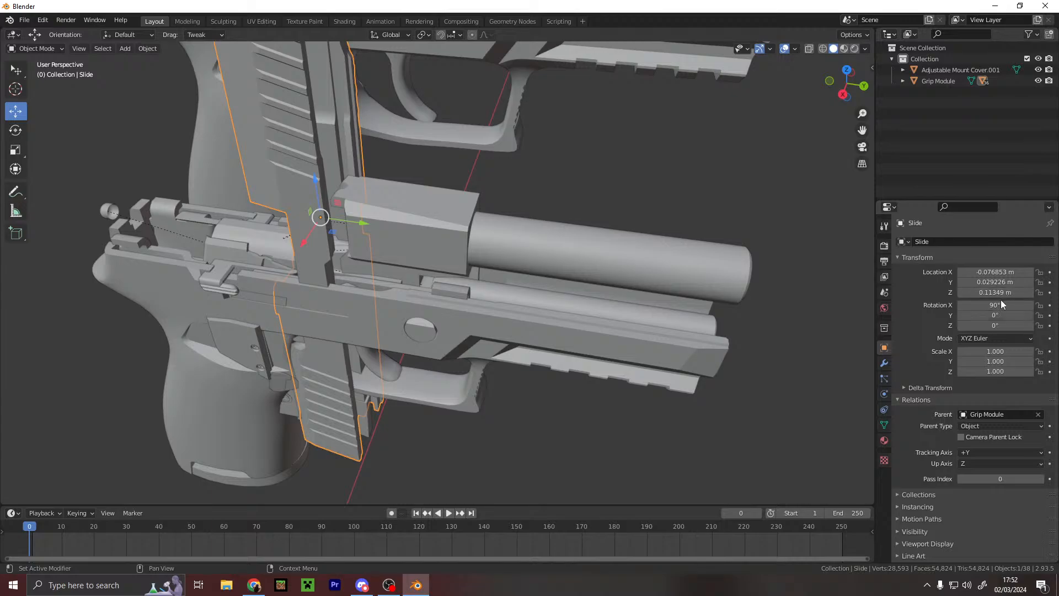
double_click(1001, 299)
type("0")
key("Return")
- Move Slide forward along global Y and lower it onto the frame, to about local Y -0.343 m and Z -2.985 m
middle_click_drag(482, 162, 402, 394)
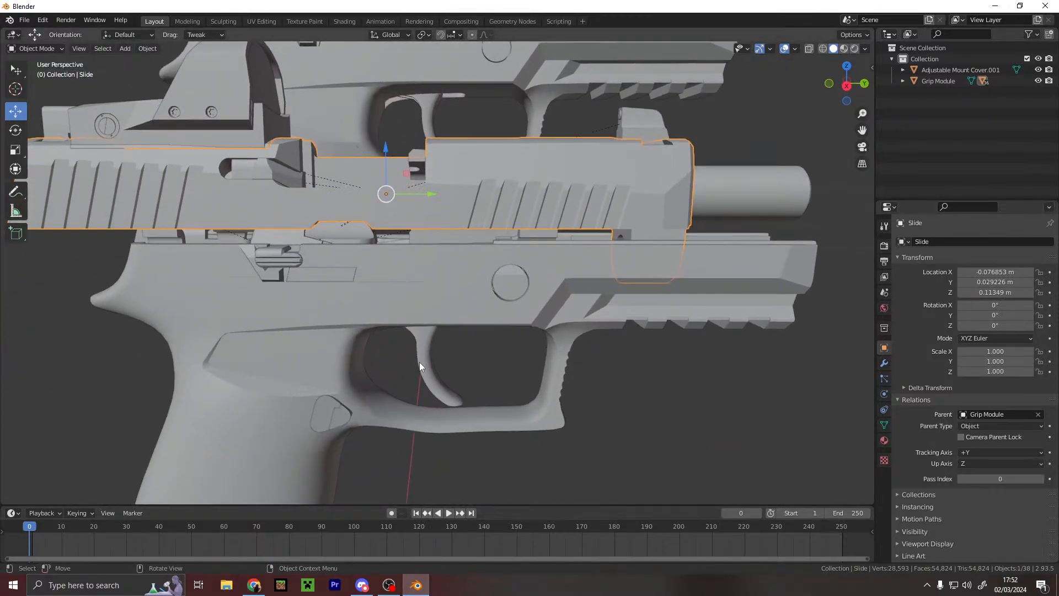
left_click_drag(436, 199, 556, 204)
key("ctrl+z")
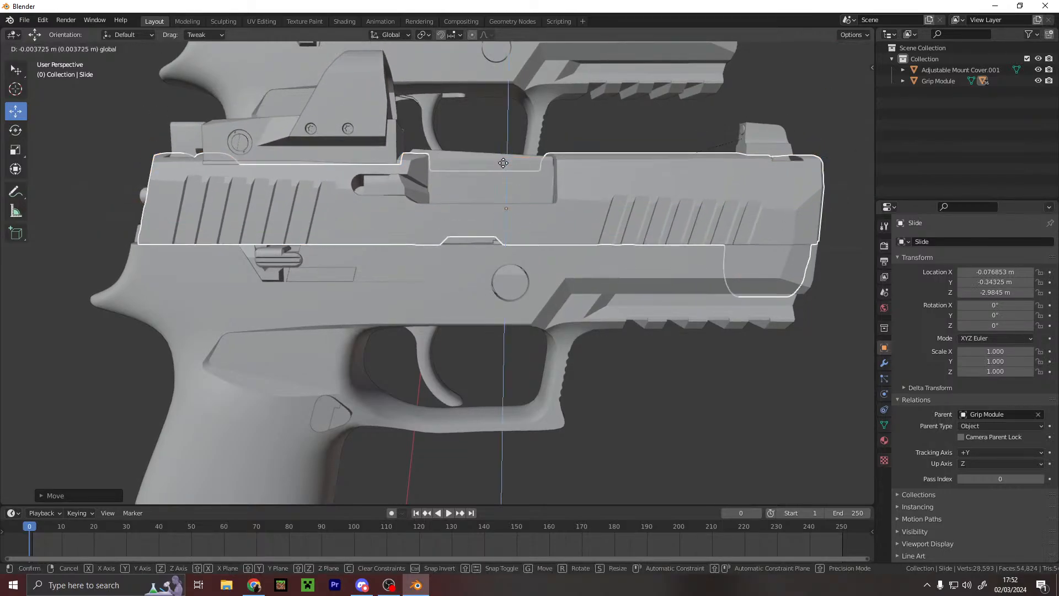
middle_click_drag(477, 180, 306, 173)
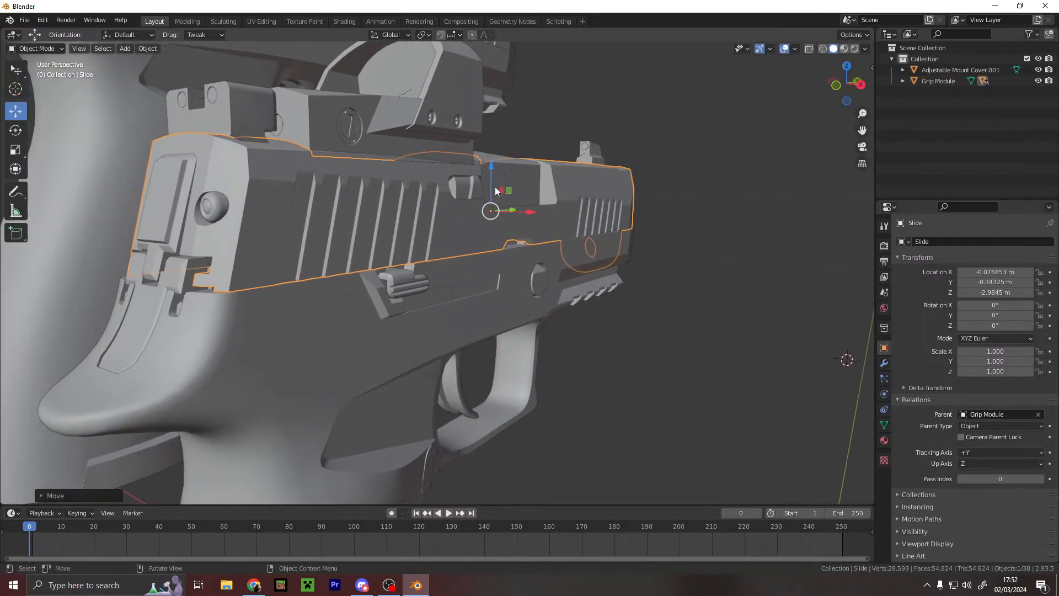
- Centre Slide sideways on the frame and fine-tune its height and depth, to about local X 0.012 m, Y -0.315 m and Z -2.817 m
left_click_drag(516, 211, 508, 210)
middle_click_drag(508, 210, 411, 224)
left_click_drag(422, 227, 429, 228)
middle_click_drag(429, 229, 440, 229)
scroll(385, 269, "up", 5)
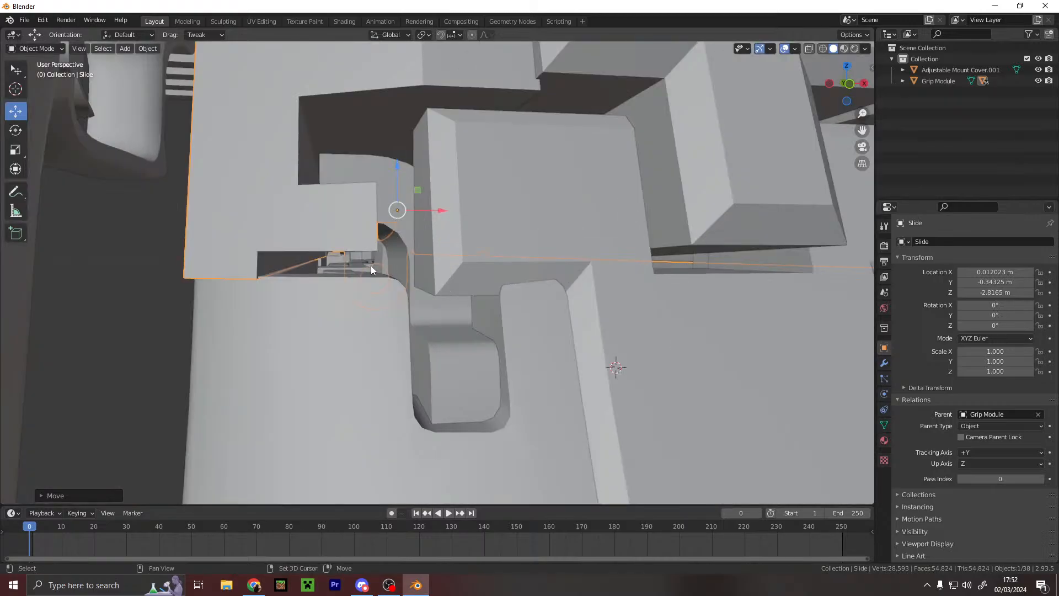
left_click_drag(470, 209, 464, 213)
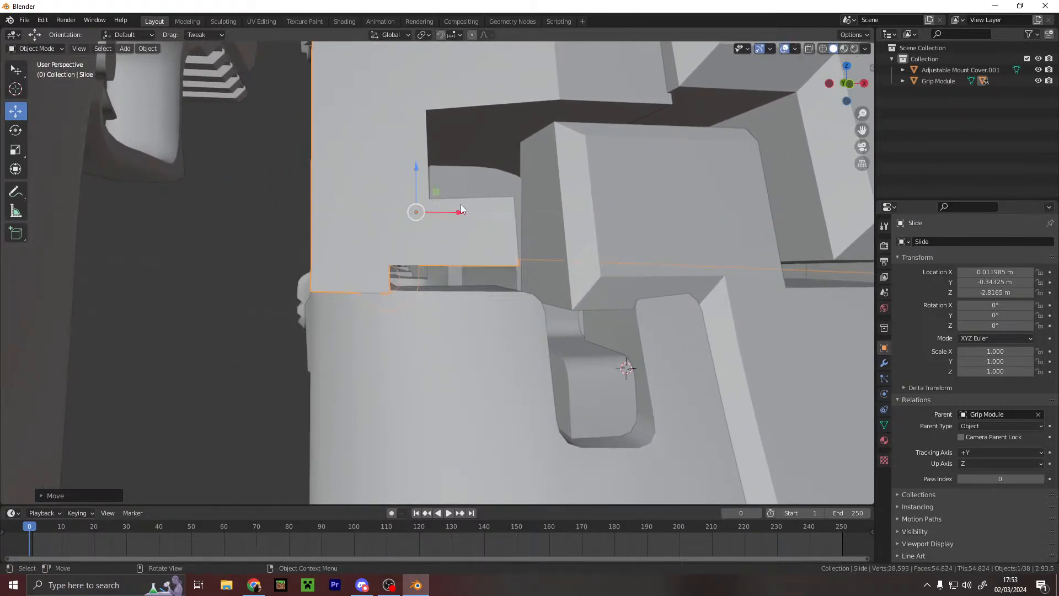
left_click_drag(417, 179, 418, 176)
middle_click_drag(403, 209, 457, 207)
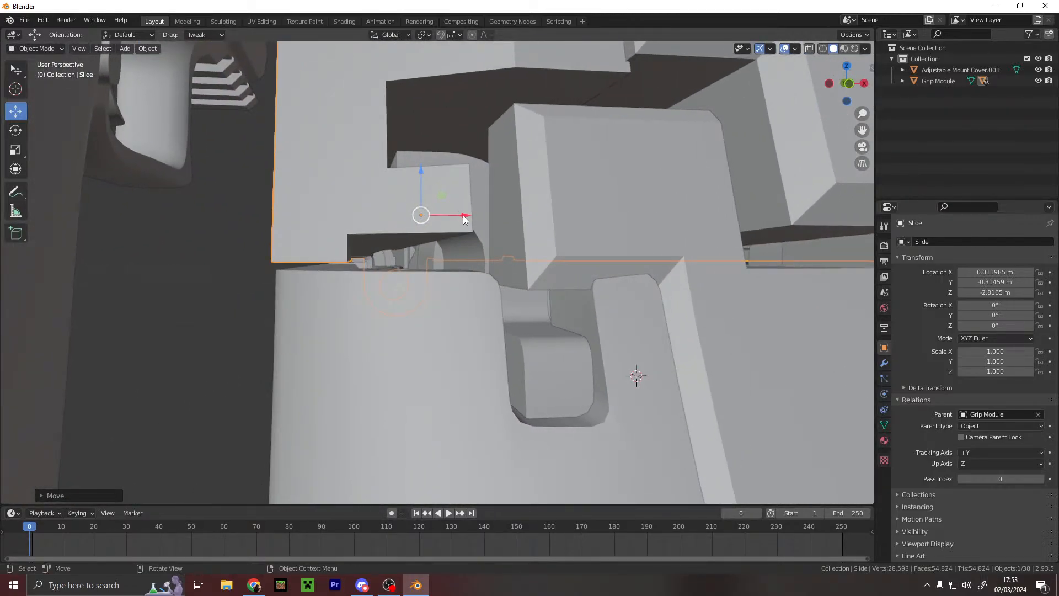
- Try small sideways shifts of Slide along global X against the rear of the frame
key("g")
key("x")
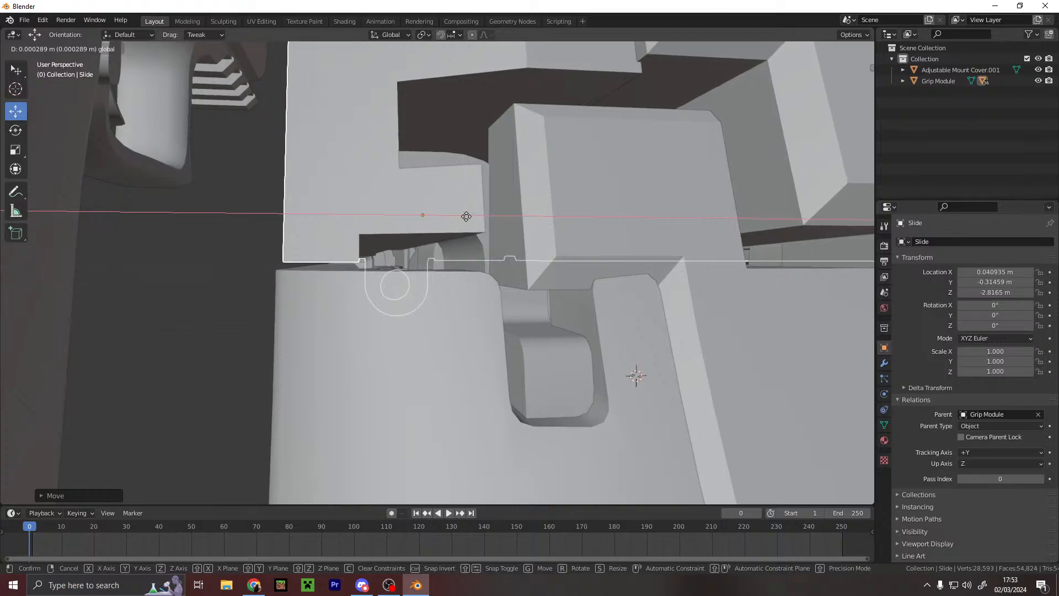
left_click(465, 216)
mouse_move(465, 216)
middle_mouse_down()
mouse_move(554, 238)
mouse_move(501, 230)
mouse_move(521, 243)
mouse_move(545, 240)
mouse_move(477, 208)
middle_mouse_up()
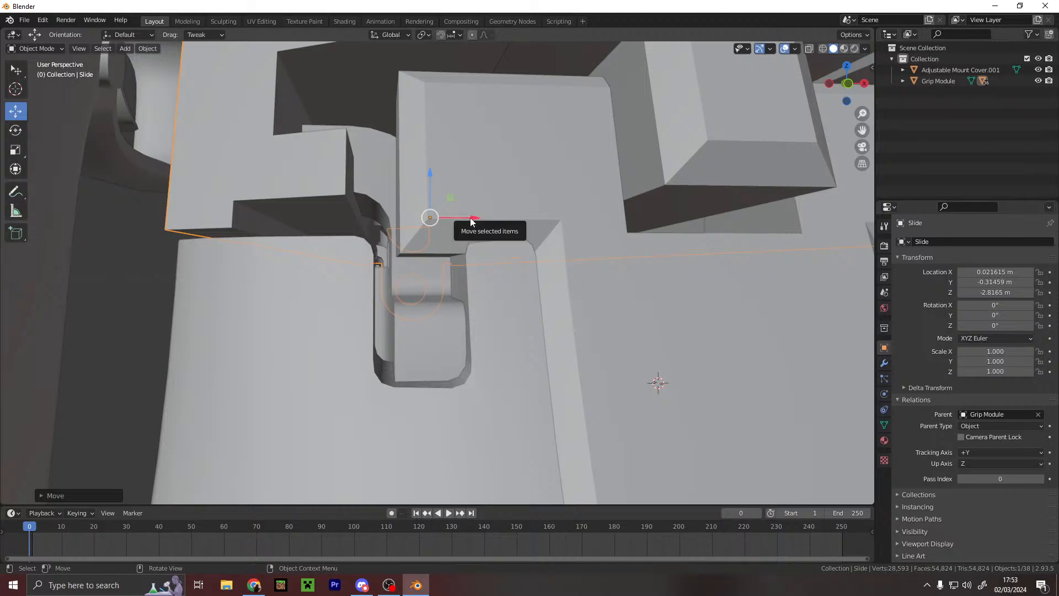
left_click_drag(468, 217, 468, 217)
middle_click_drag(468, 217, 532, 240)
scroll(532, 241, "down", 10)
middle_click_drag(673, 246, 545, 234)
middle_click_drag(567, 306, 580, 147, "shift")
scroll(577, 244, "up", 2)
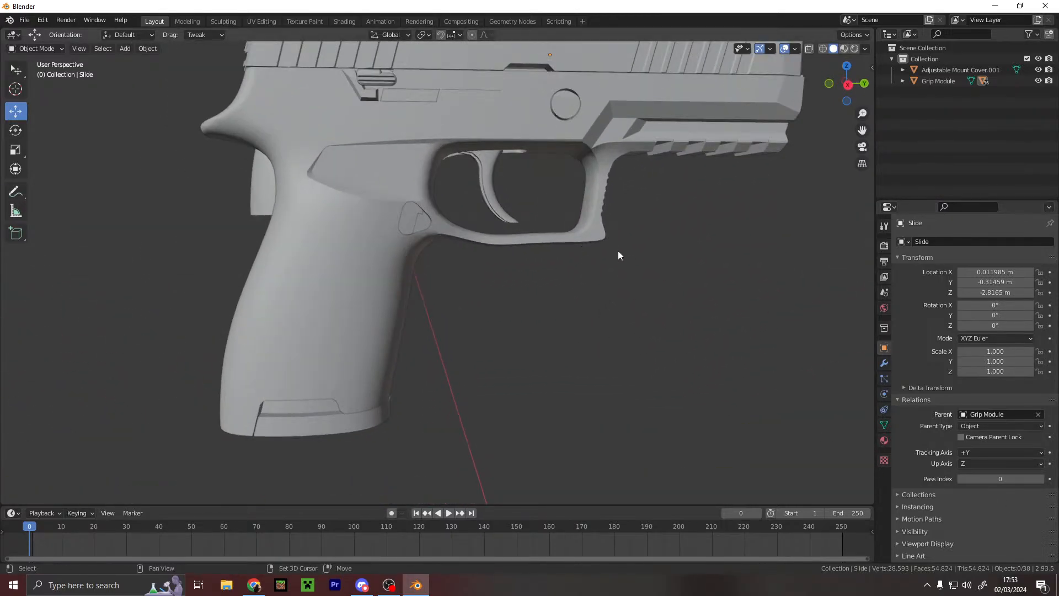
- Toggle the visibility of Adjustable Mount Cover.001 to compare it with the assembled pistol
scroll(621, 253, "down", 4)
left_click(949, 71)
left_click(1036, 68)
left_click(1035, 69)
left_click(1035, 69)
left_click(1035, 69)
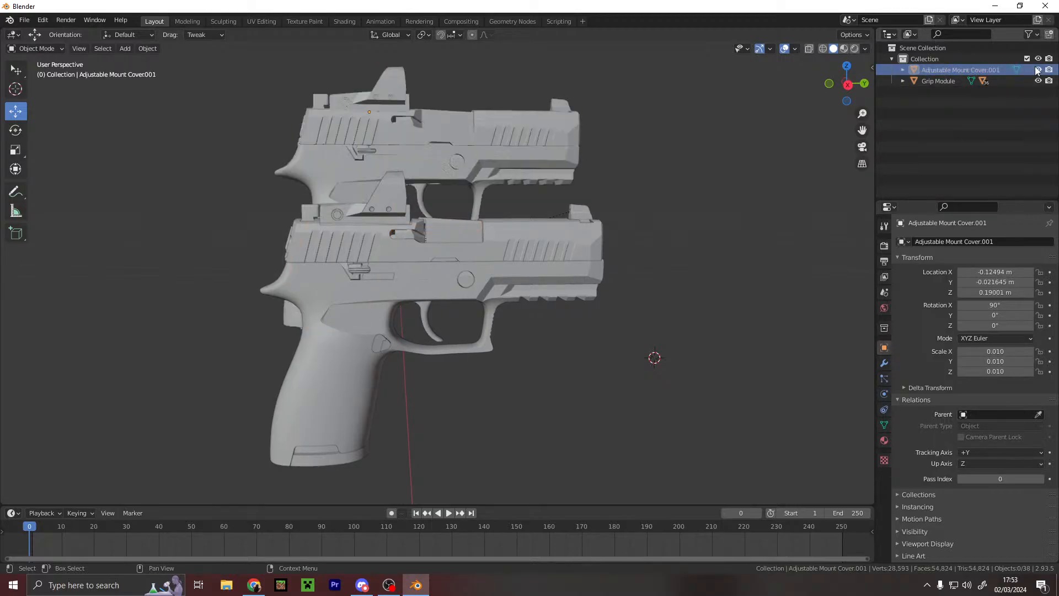
- Set the location of Adjustable Mount Cover.001 to 0 m on all axes
left_click(990, 274)
type("0")
key("Return")
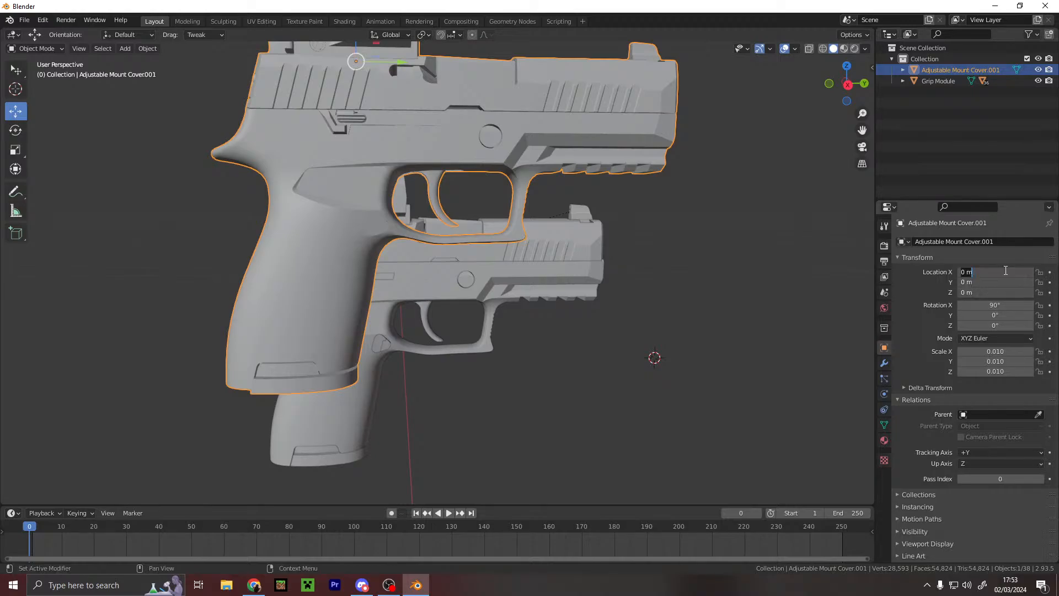
key("Return")
scroll(391, 261, "down", 5)
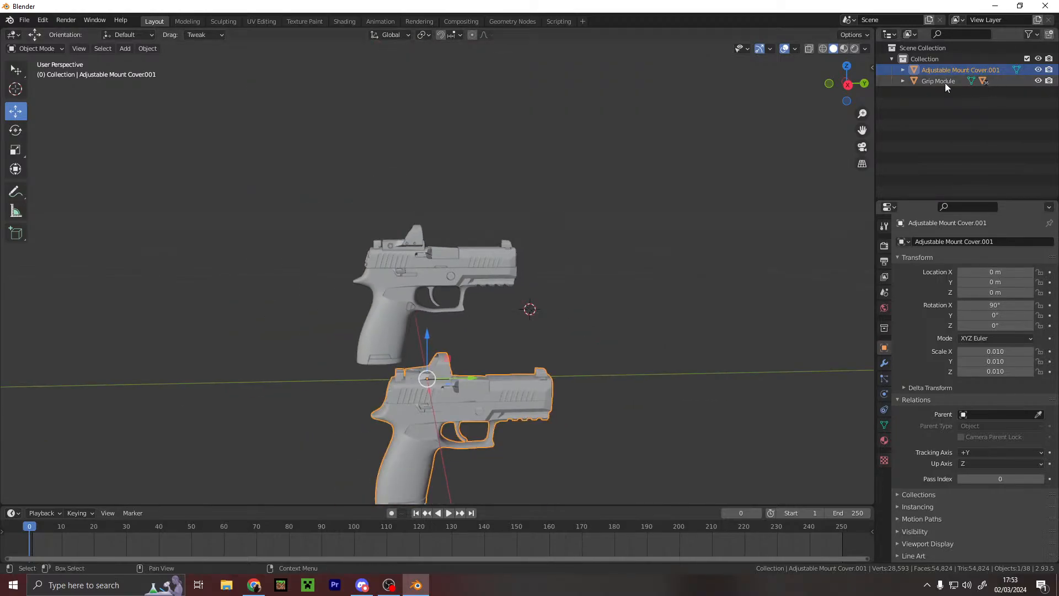
- Set Grip Module's location to 0 m on all axes
left_click(938, 81)
left_click_drag(1002, 272, 1001, 292)
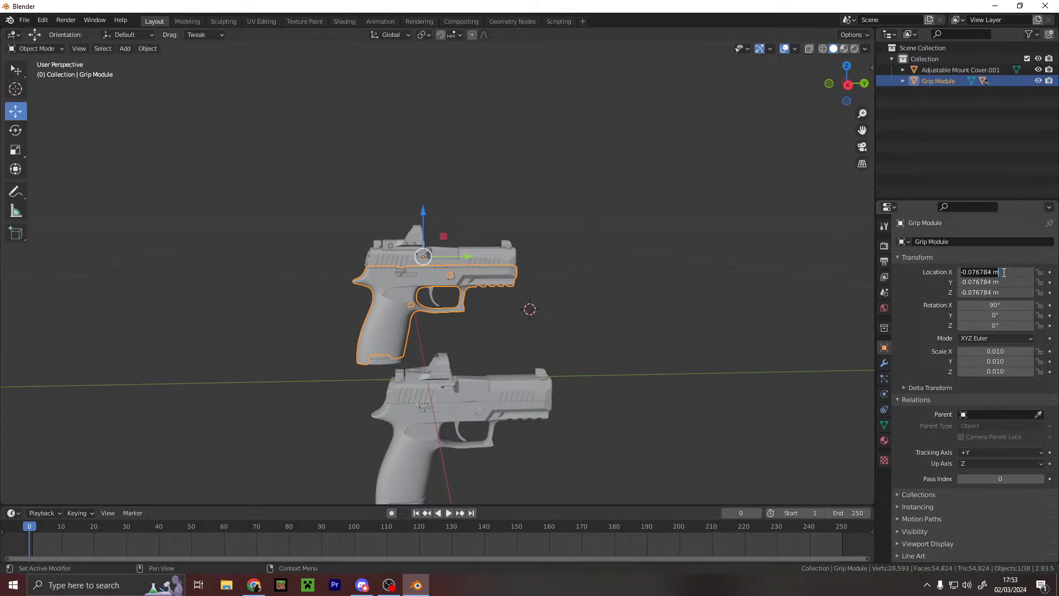
type("0")
key("Return")
scroll(530, 265, "up", 5)
middle_click_drag(551, 359, 593, 117, "shift")
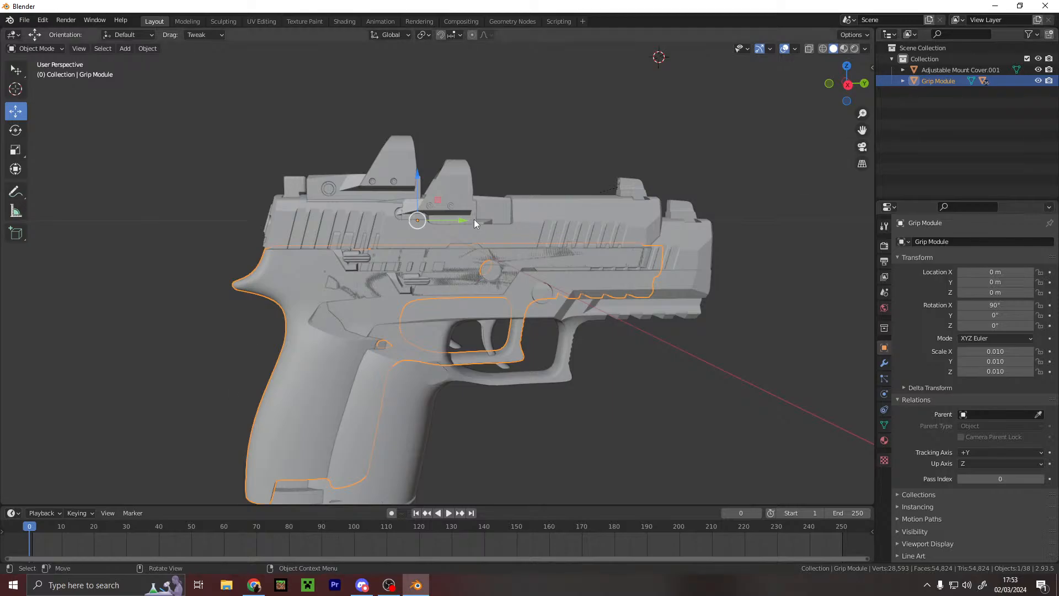
- Move Grip Module beside the reference pistol, to about X -0.034 m, Y 0.022 m and Z -0.011 m
left_click_drag(468, 219, 524, 223)
left_click_drag(467, 176, 461, 202)
middle_click_drag(461, 201, 617, 223)
left_click_drag(585, 236, 529, 236)
middle_click_drag(570, 235, 545, 233)
- Align Lens Cap with the reference sight in front orthographic view, to about local X -0.320 m and Y 0.590 m
scroll(544, 234, "up", 5)
middle_click_drag(677, 203, 515, 350)
scroll(439, 215, "up", 2)
middle_click_drag(440, 219, 693, 224)
scroll(479, 331, "up", 2)
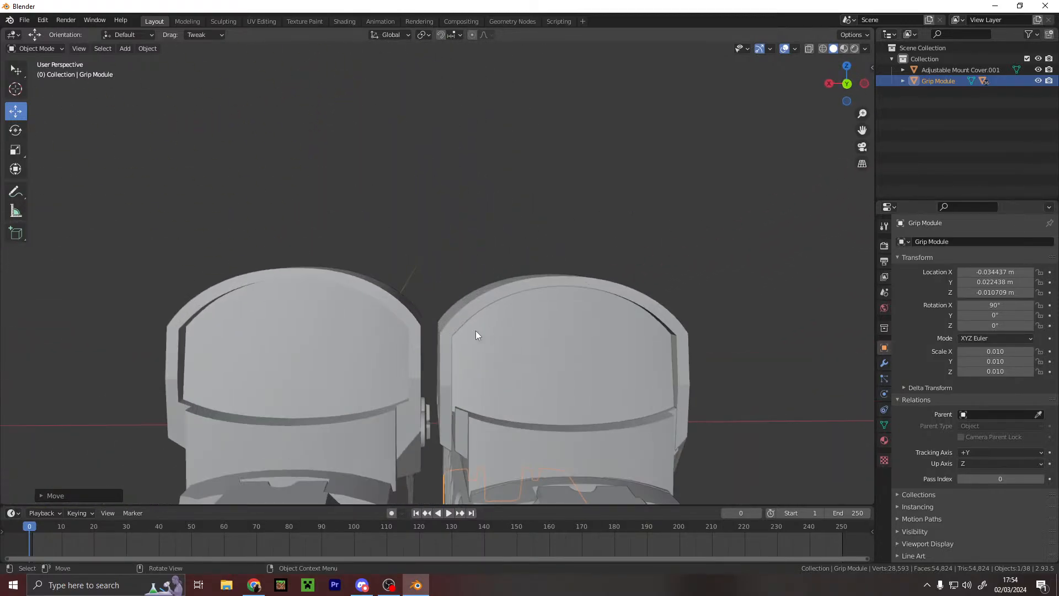
left_click(459, 330)
left_click(850, 85)
middle_click_drag(606, 292, 691, 240, "shift")
mouse_move(365, 307)
left_mouse_down()
mouse_move(366, 297)
mouse_move(357, 302)
left_mouse_up()
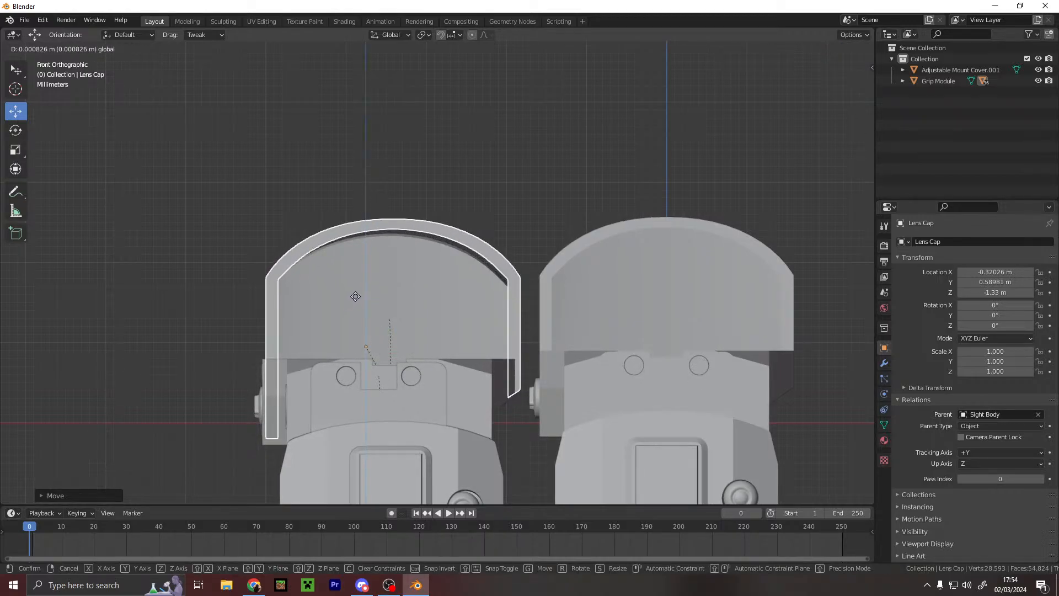
left_click_drag(355, 296, 357, 299)
scroll(579, 356, "up", 3)
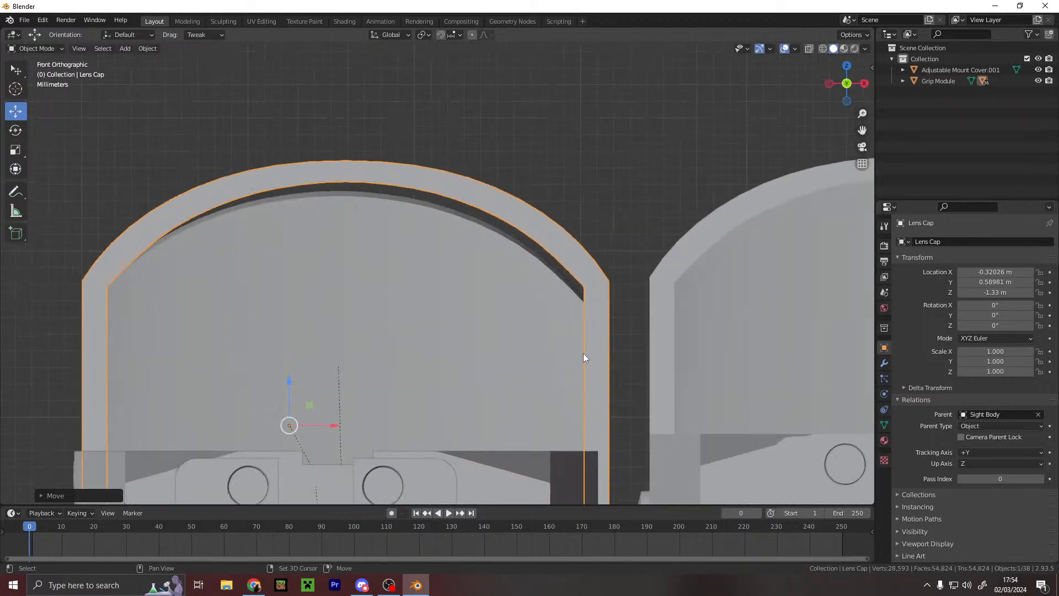
scroll(488, 302, "down", 3)
left_click_drag(317, 249, 323, 237)
- Lower Lens Cap slightly along global Z and shift it sideways along global X to fit the sight body
middle_click_drag(448, 105, 60, 90)
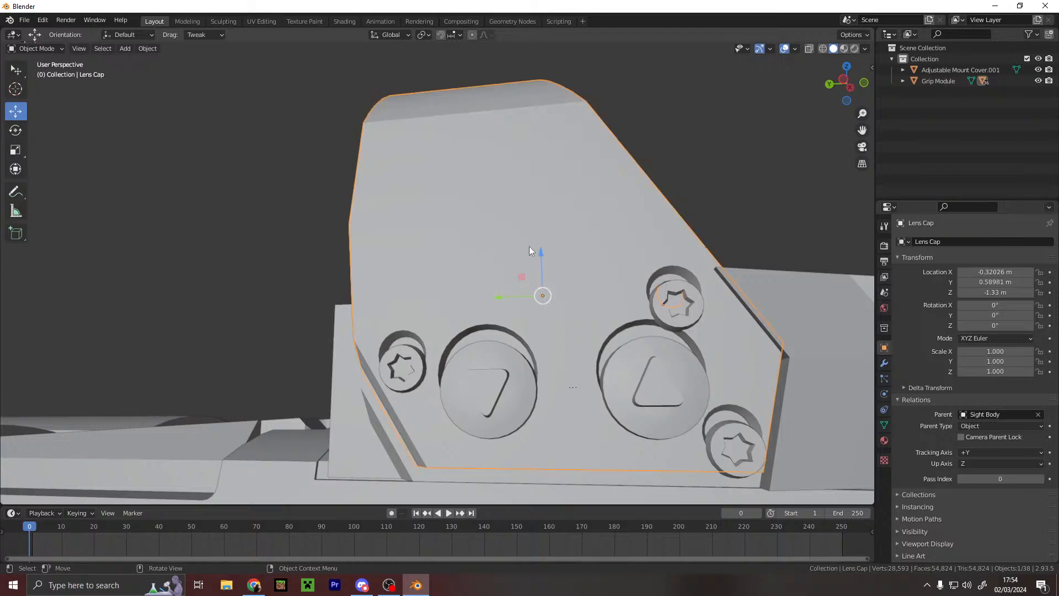
left_click_drag(540, 253, 531, 267)
middle_click_drag(532, 267, 691, 284)
scroll(502, 353, "up", 3)
middle_click_drag(497, 353, 475, 349)
left_click_drag(582, 373, 547, 372)
middle_click_drag(547, 372, 597, 364)
- Lower Overal Lens Diameter_low slightly along global Z within the lens cap, then deselect it
left_click(597, 361)
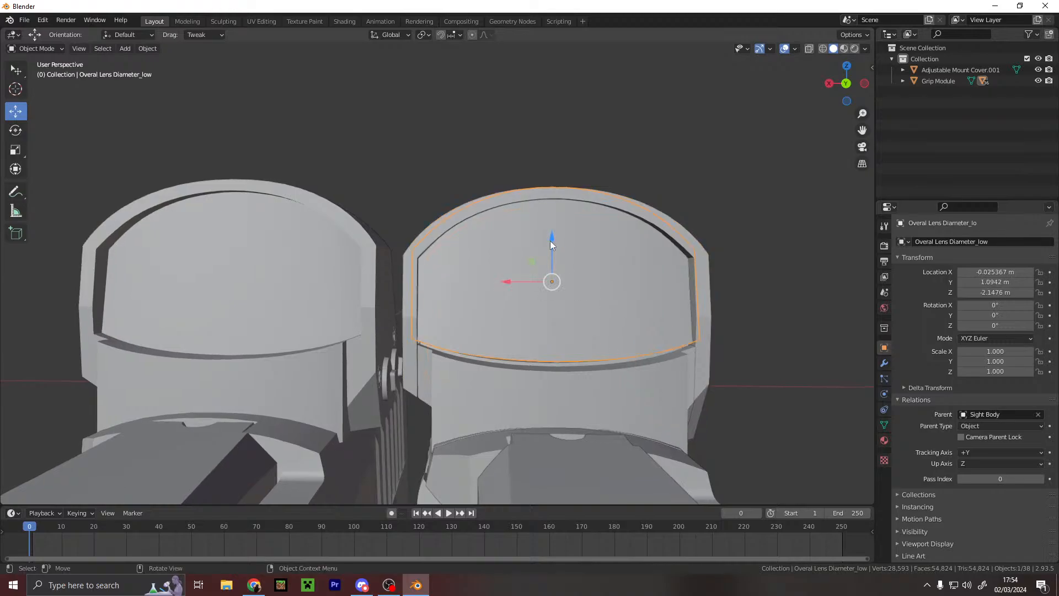
mouse_move(550, 242)
left_mouse_down()
mouse_move(550, 207)
mouse_move(553, 249)
left_mouse_up()
left_click(658, 153)
- Shift baseAttachments slightly along global X in the sight body, to about local X -0.241 m
middle_click_drag(658, 150, 543, 235)
scroll(538, 280, "up", 3)
middle_click_drag(538, 281, 460, 293)
left_click(392, 279)
key("g")
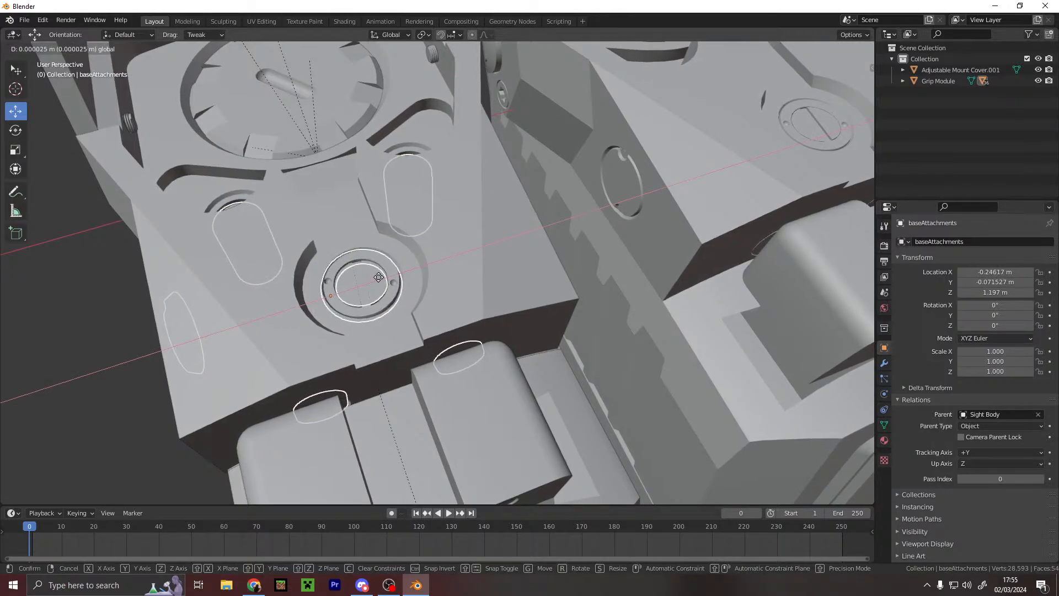
left_click(379, 276)
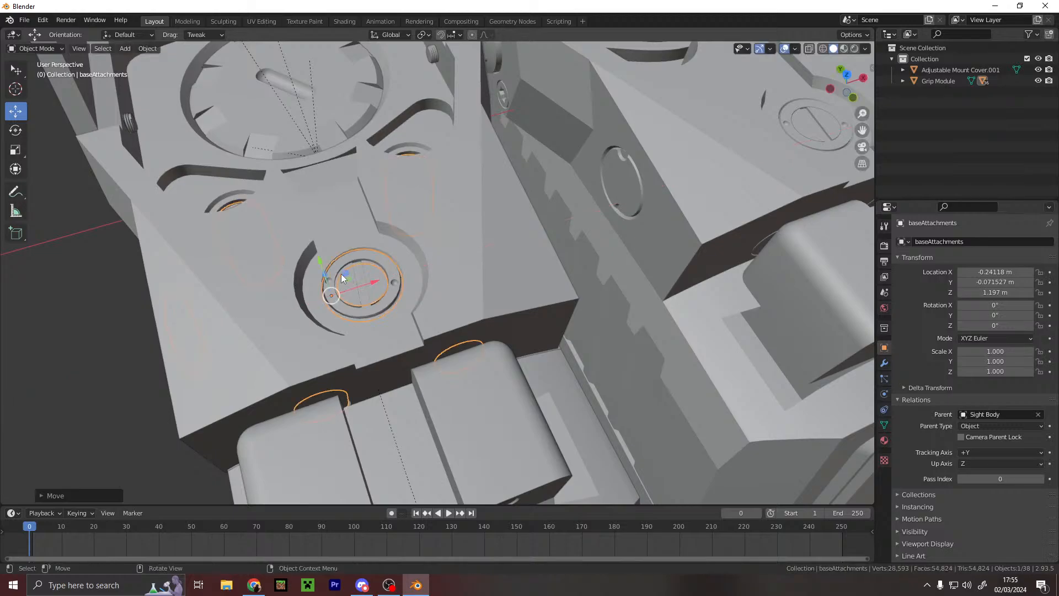
- Nudge the slotted round insert into place inside its ring on the sight body
left_click(326, 273)
scroll(348, 291, "up", 8)
scroll(433, 259, "down", 6)
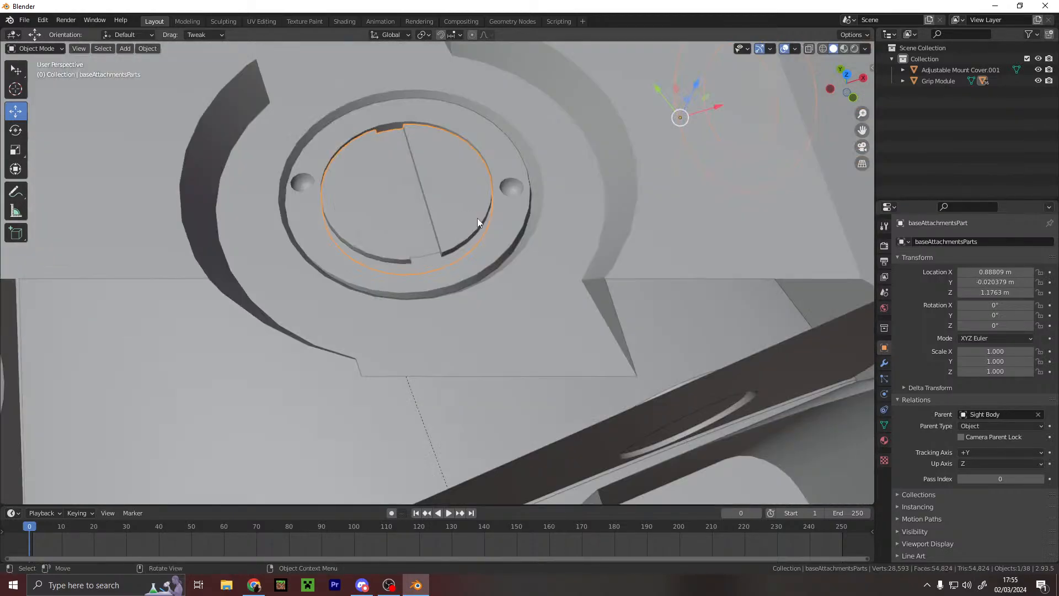
left_click(401, 219)
left_click_drag(306, 219, 320, 232)
key("ctrl+z")
middle_click_drag(409, 313, 434, 312)
left_click_drag(388, 236, 395, 238)
- Raise Extractor Spring Guide along global Z and shift it backward along global Y in side view
scroll(395, 238, "down", 10)
left_click(277, 331)
middle_click_drag(510, 313, 392, 253)
scroll(418, 239, "up", 3)
scroll(392, 254, "up", 2)
left_click(843, 84)
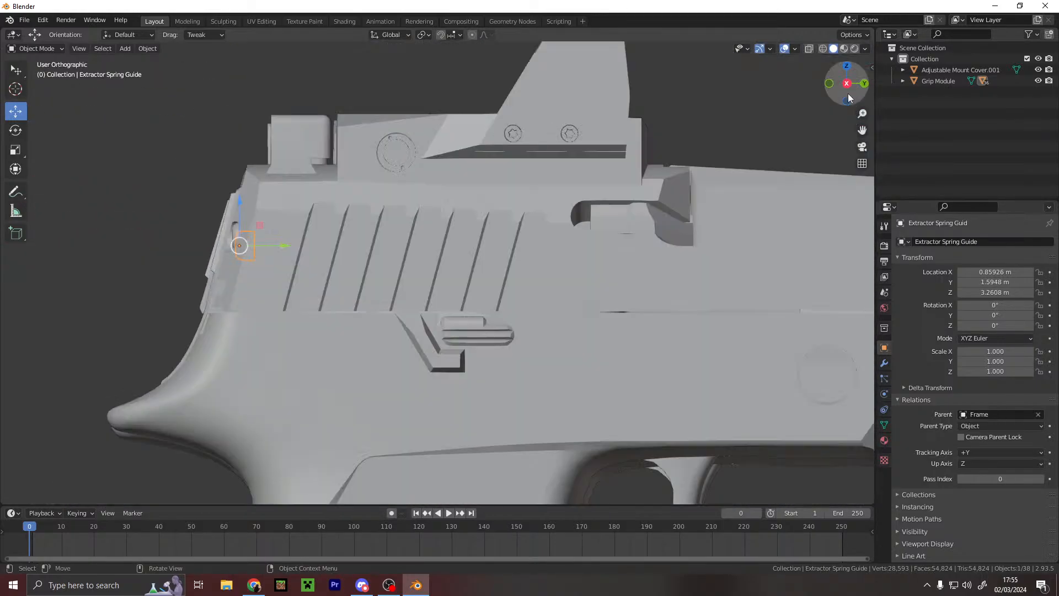
scroll(252, 286, "up", 5)
left_click_drag(423, 170, 414, 127)
left_click_drag(473, 178, 455, 178)
- Fine-tune Extractor Spring Guide at the rear of the slide, to about local X 0.879 m, Y 1.606 m and Z 3.325 m
middle_click_drag(455, 178, 509, 169)
scroll(572, 191, "down", 4)
left_click_drag(320, 161, 321, 172)
left_click_drag(367, 214, 324, 172)
key("z")
scroll(757, 230, "down", 4)
- Delete the reference model Adjustable Mount Cover.001
middle_click_drag(756, 230, 504, 243)
scroll(455, 219, "down", 6)
scroll(512, 242, "up", 6)
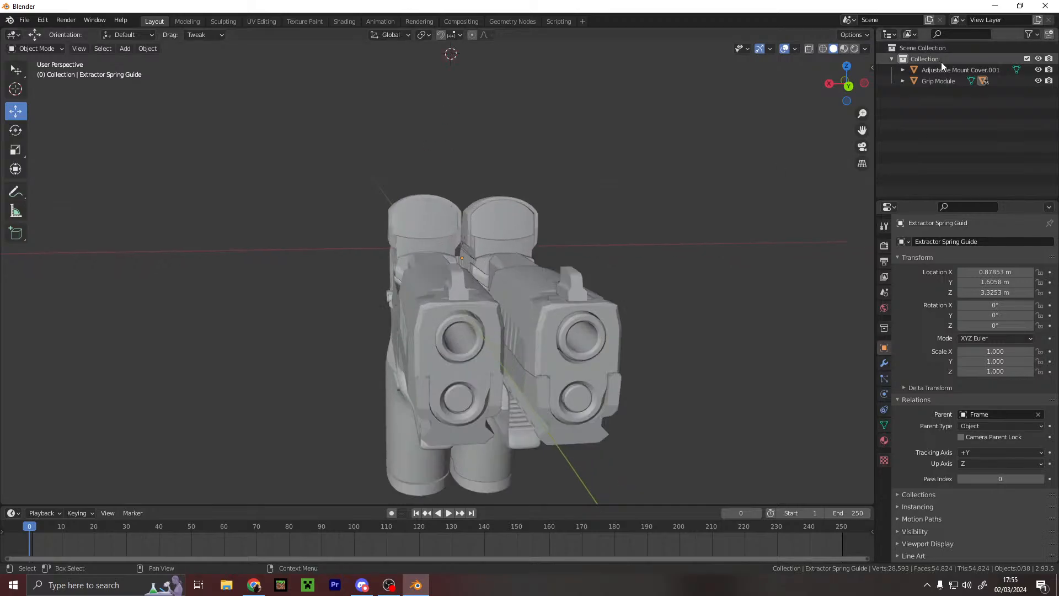
left_click(954, 69)
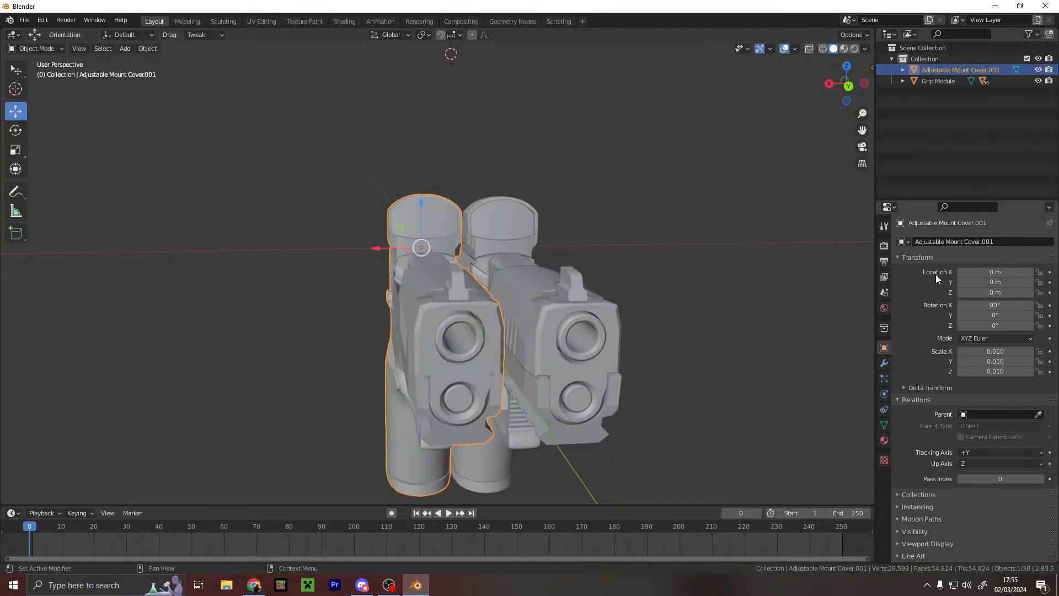
key("x")
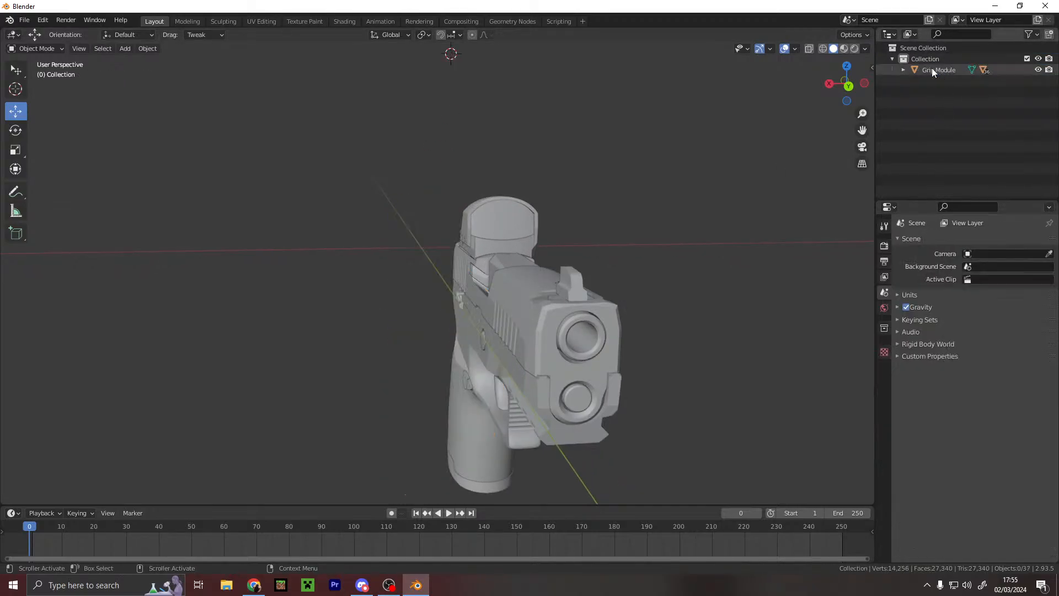
middle_click_drag(365, 304, 452, 257)
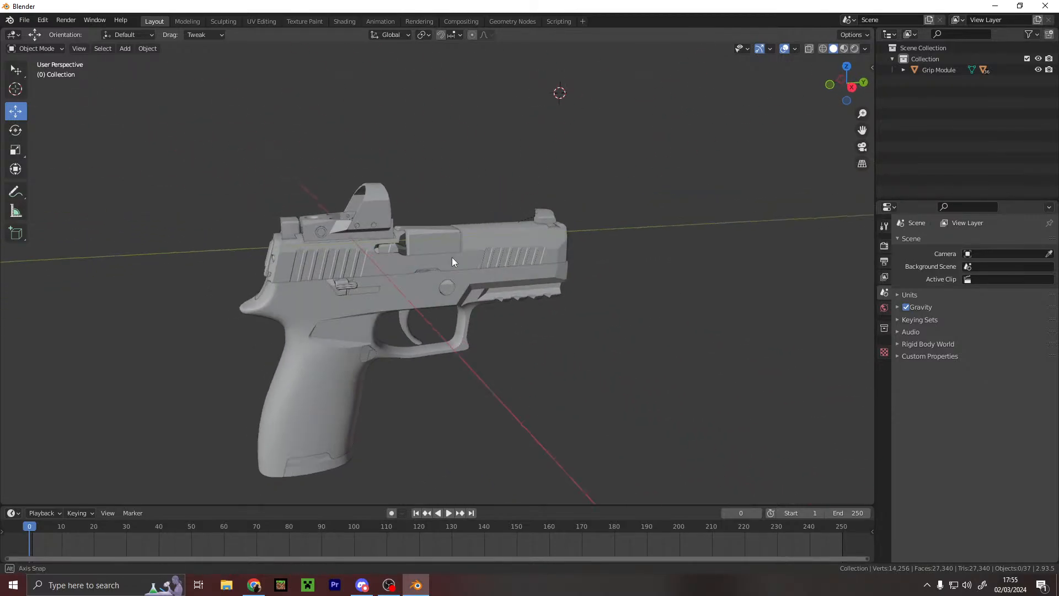
- Switch to the right orthographic view and add a single-bone armature
left_click(851, 88)
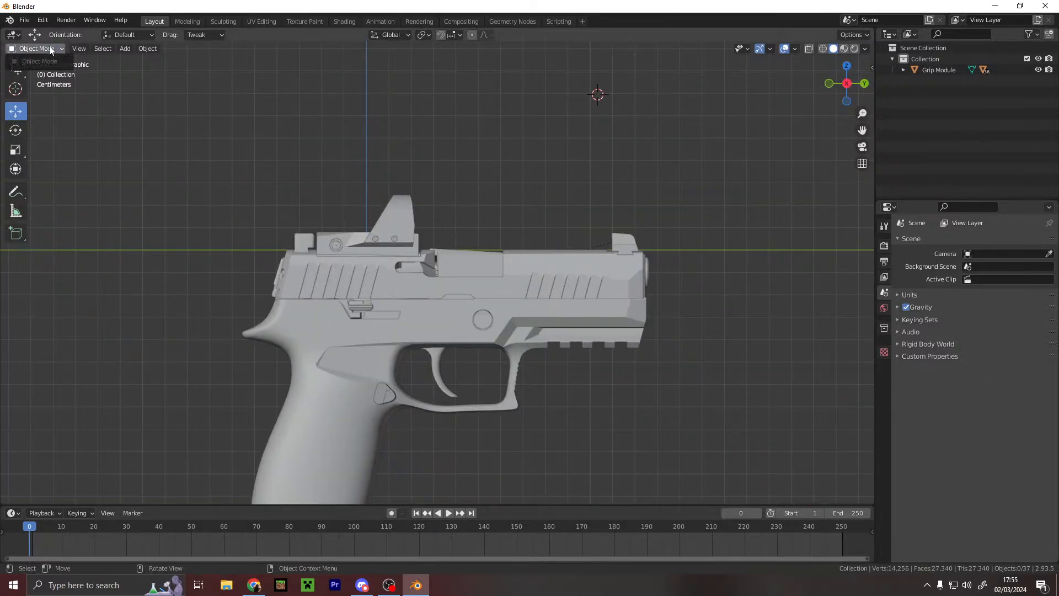
middle_click_drag(213, 142, 350, 458, "shift")
right_click(316, 376)
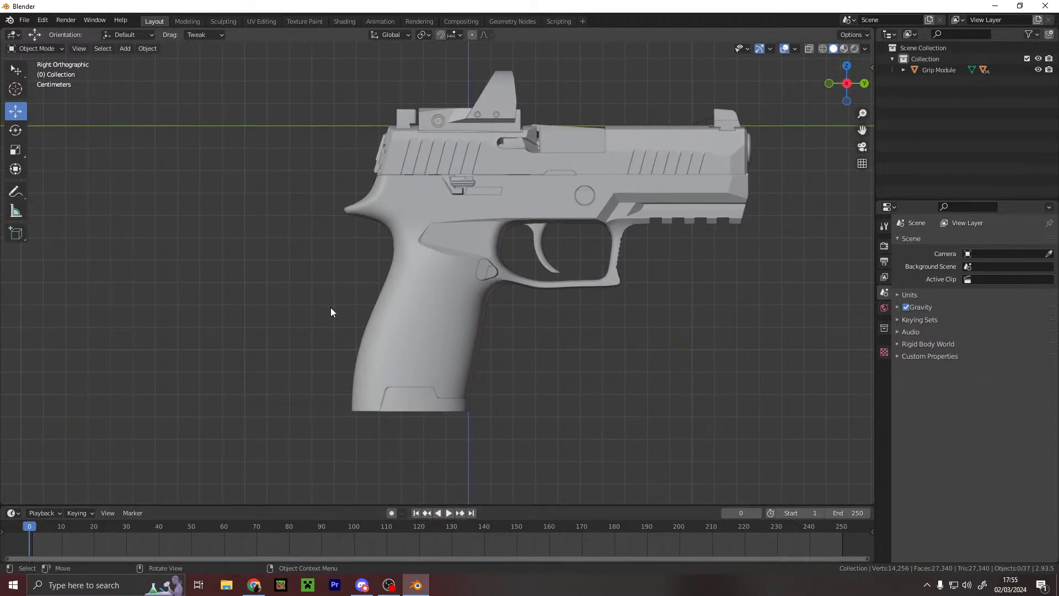
key("ctrl+a")
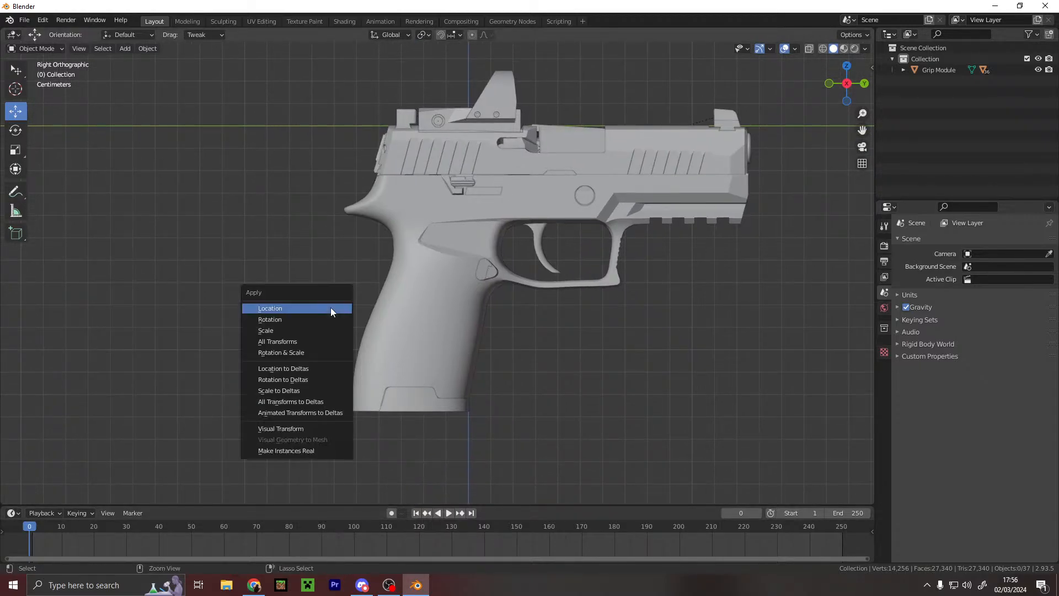
key("shift+a")
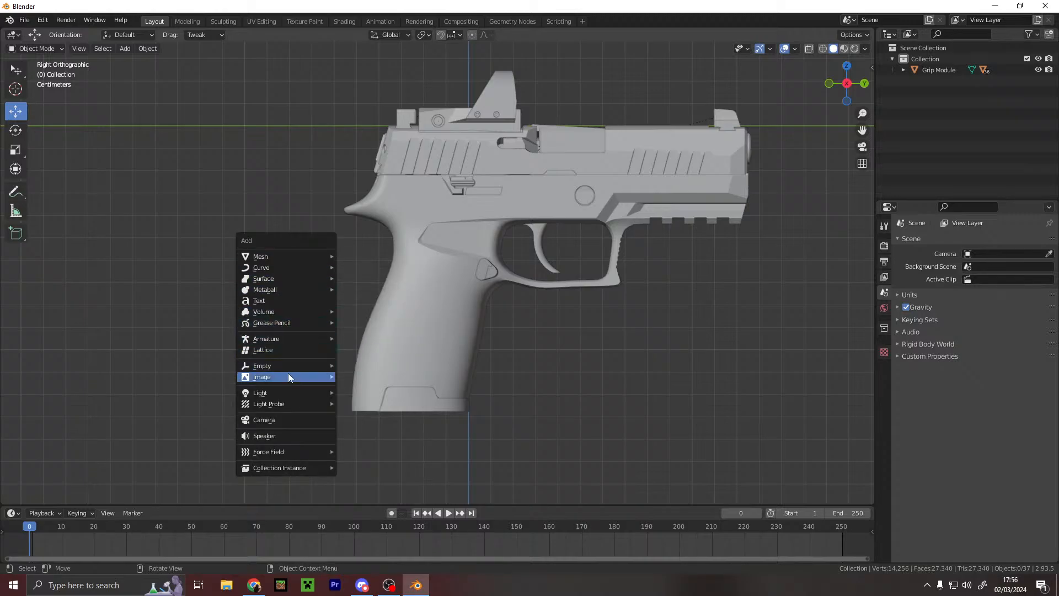
mouse_move(286, 334)
left_click(382, 335)
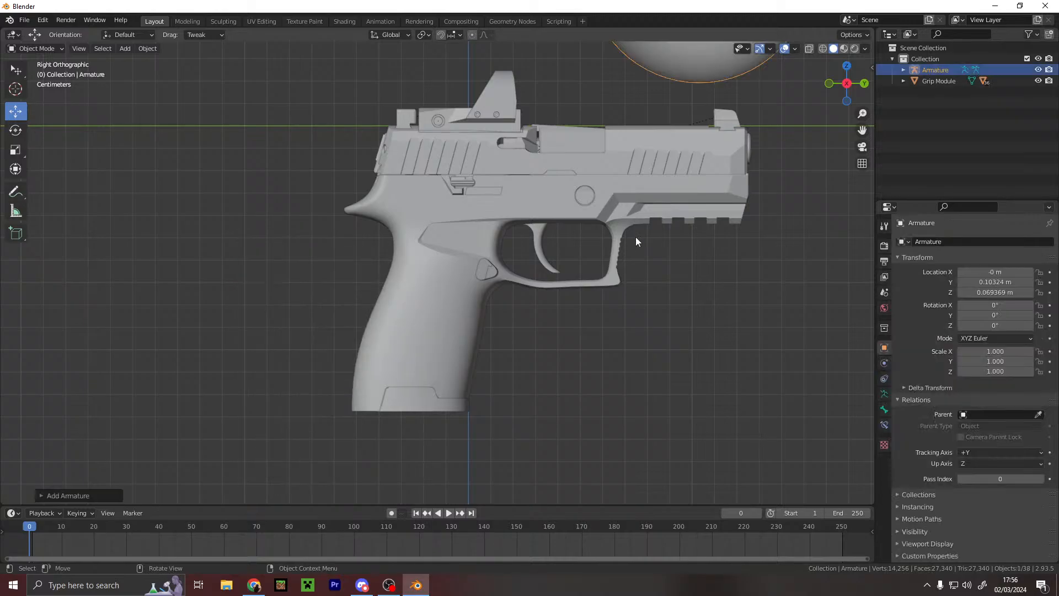
- Move the armature down to the pistol's grip, to about Y -0.031 m and Z -0.094 m
scroll(629, 245, "down", 10)
scroll(607, 186, "up", 10)
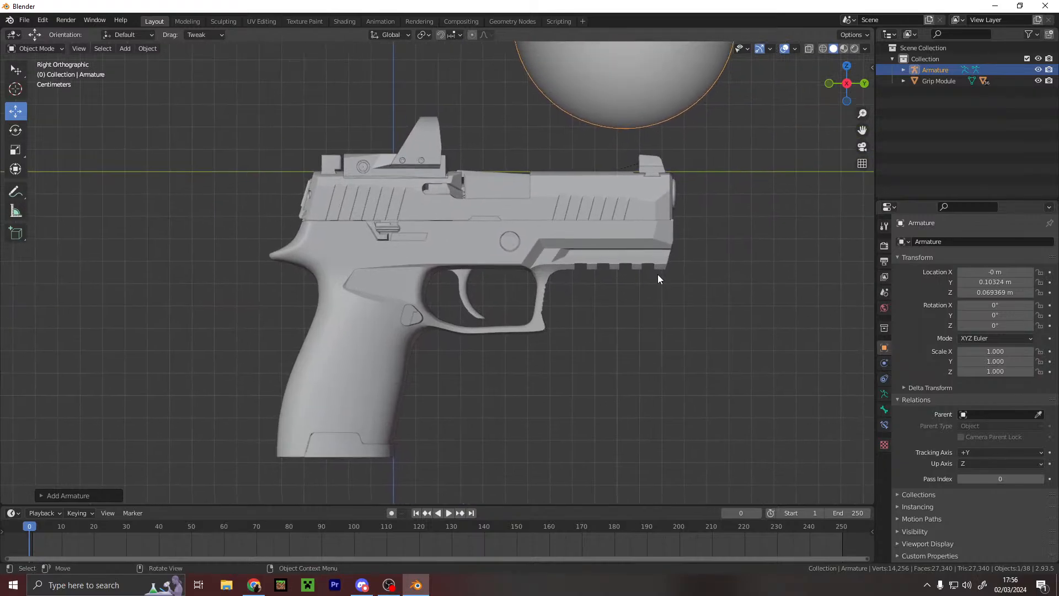
scroll(524, 230, "down", 8)
scroll(496, 234, "up", 3)
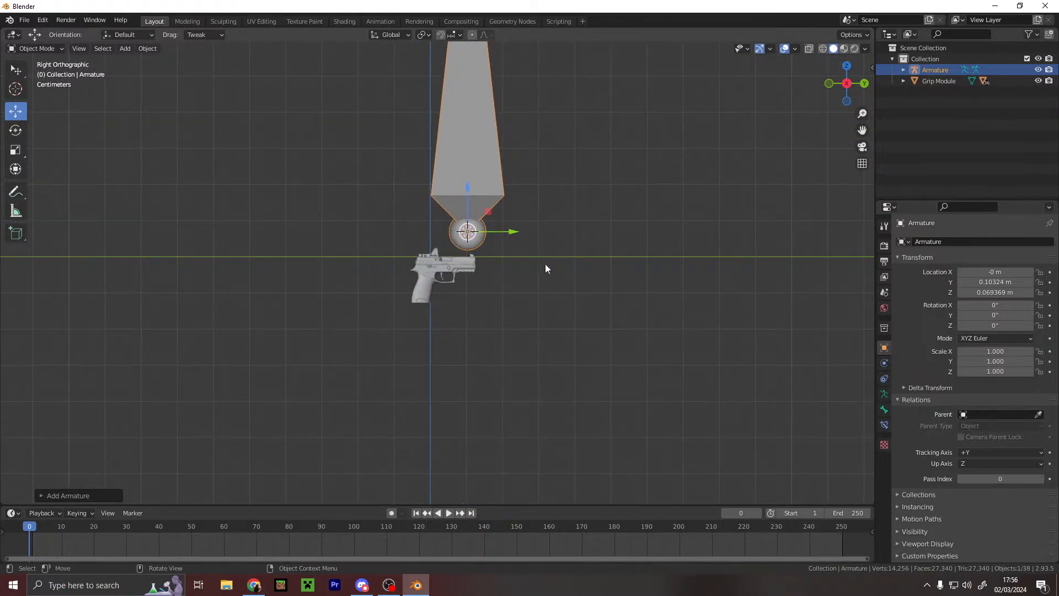
key("g")
left_click(496, 322)
scroll(495, 322, "up", 4)
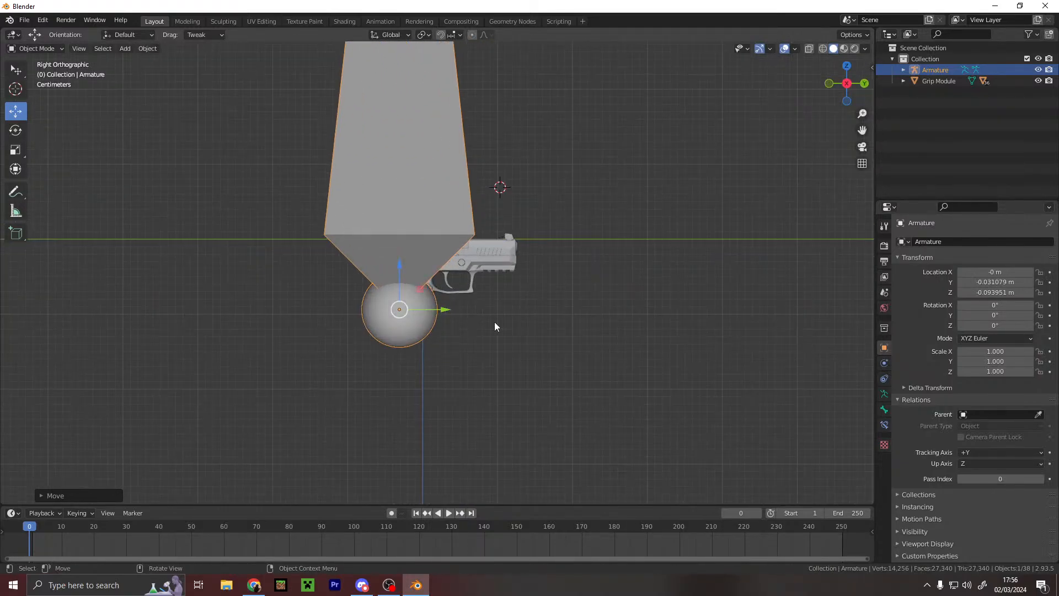
- Scale the armature down to about 0.088 and move it to the grip's base, at about Y -0.024 m and Z -0.119 m
key("s")
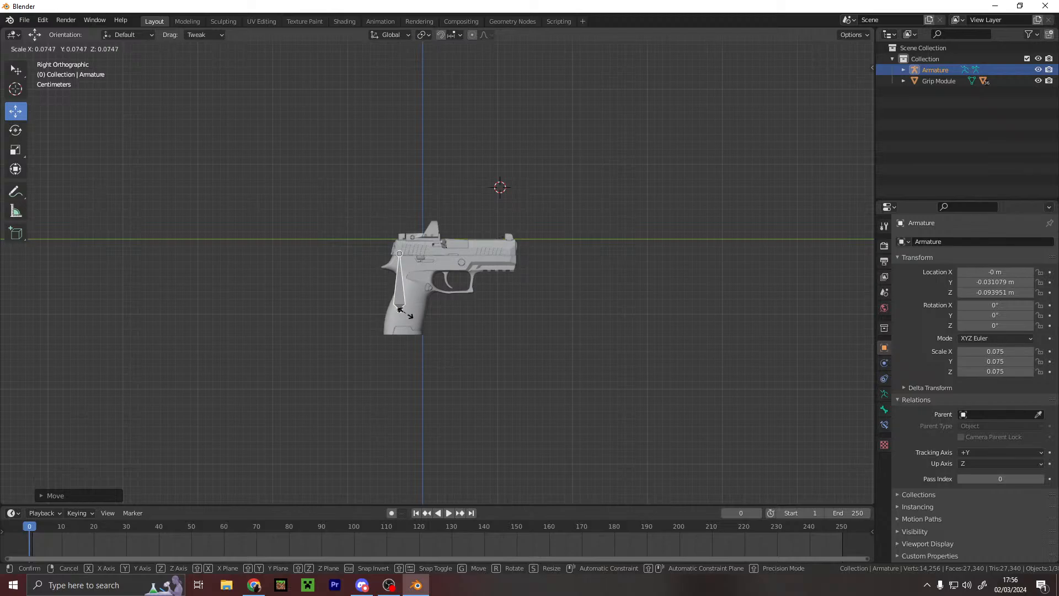
left_click(405, 312)
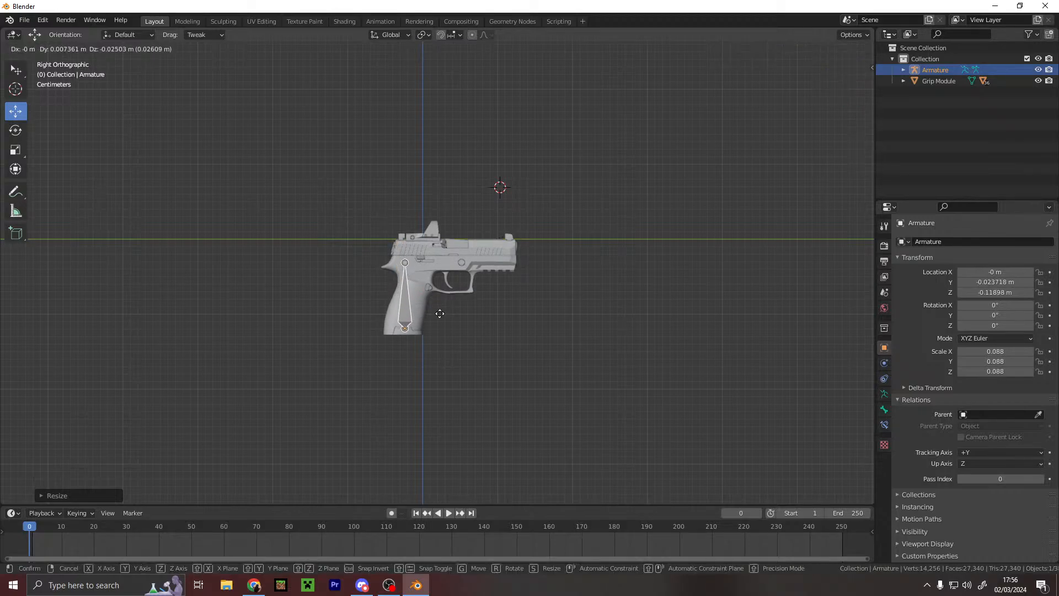
left_click(439, 313)
- Rotate the armature to about -11.1° around X to follow the slant of the grip
scroll(442, 310, "up", 4)
key("r")
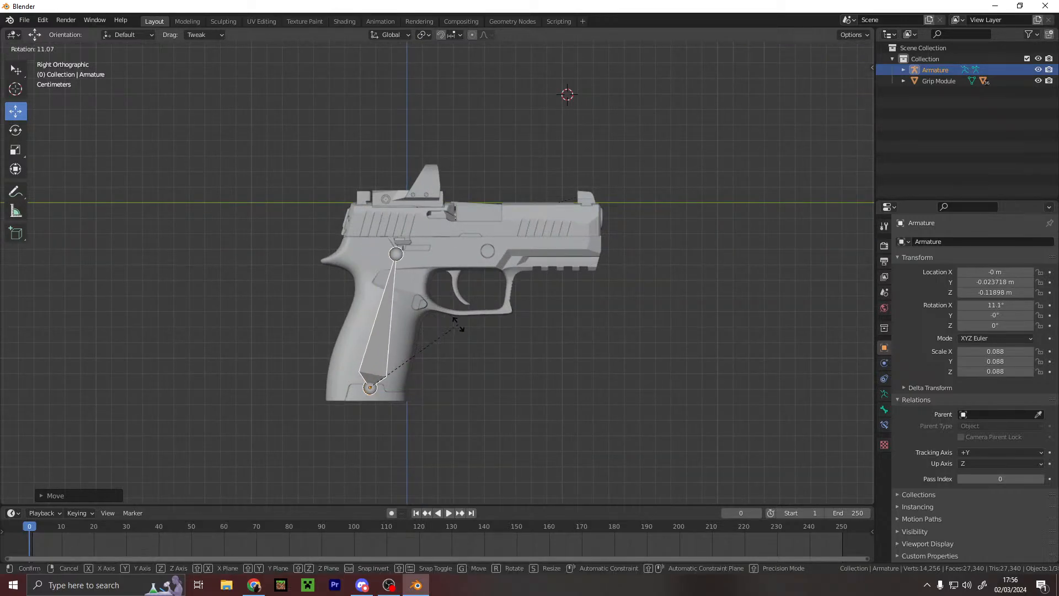
left_click(458, 324)
scroll(436, 314, "up", 3)
middle_click_drag(451, 297, 492, 244, "shift")
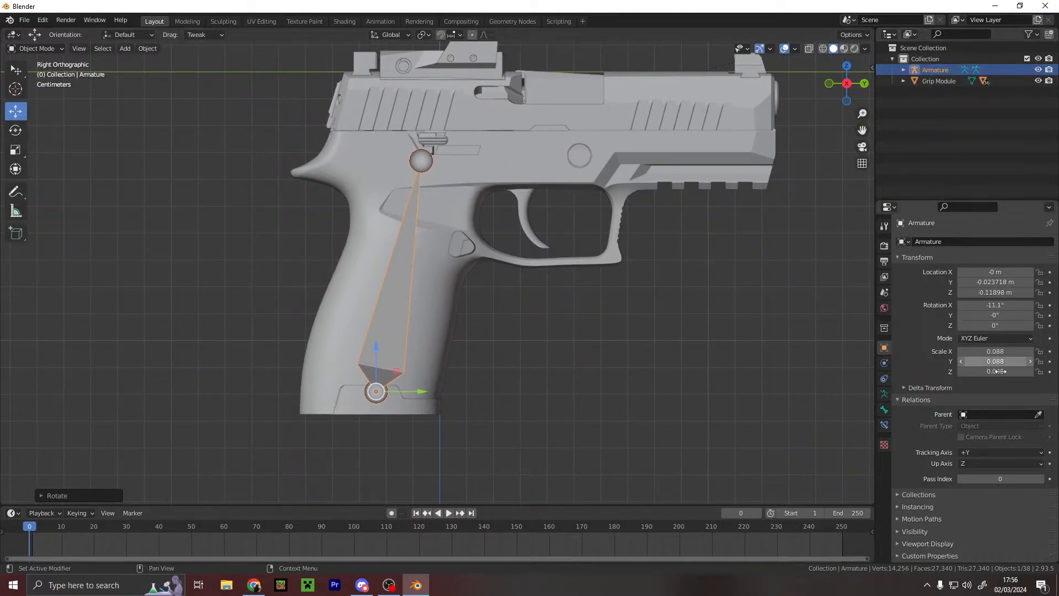
left_click(933, 82)
left_click(1001, 413)
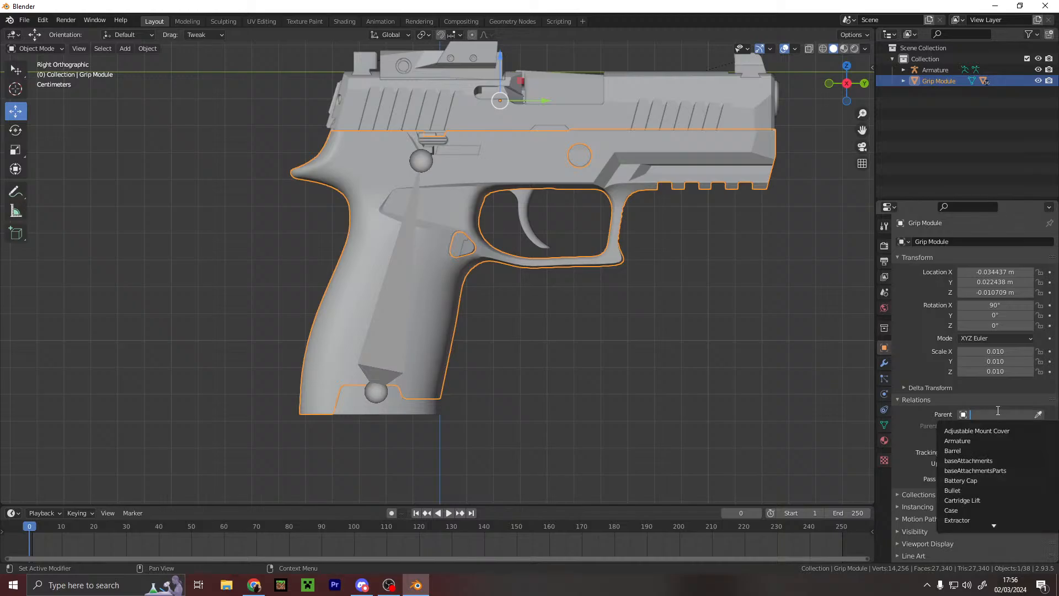
type("ar")
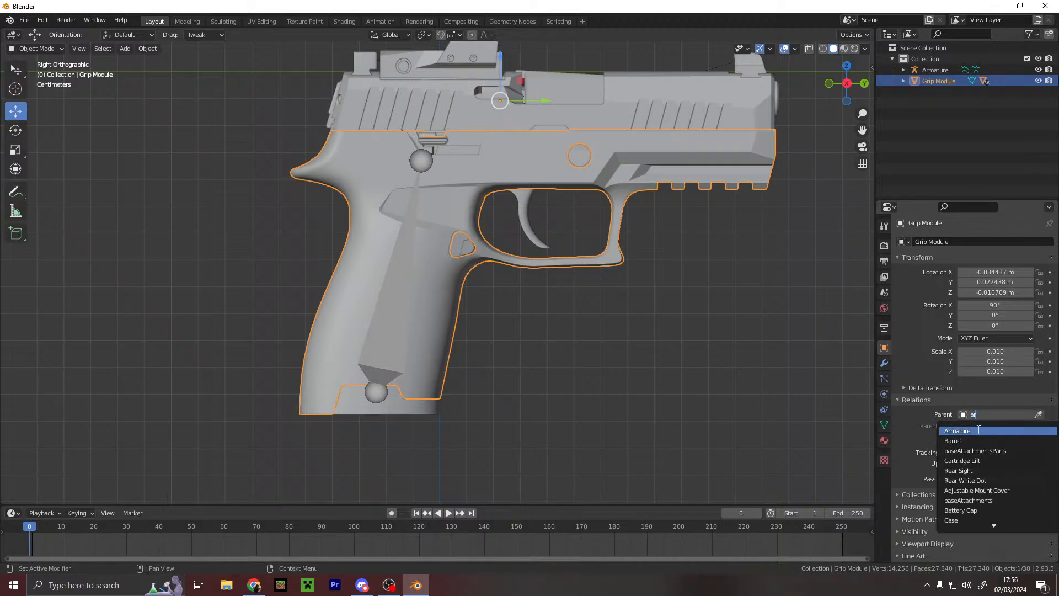
left_click(902, 69)
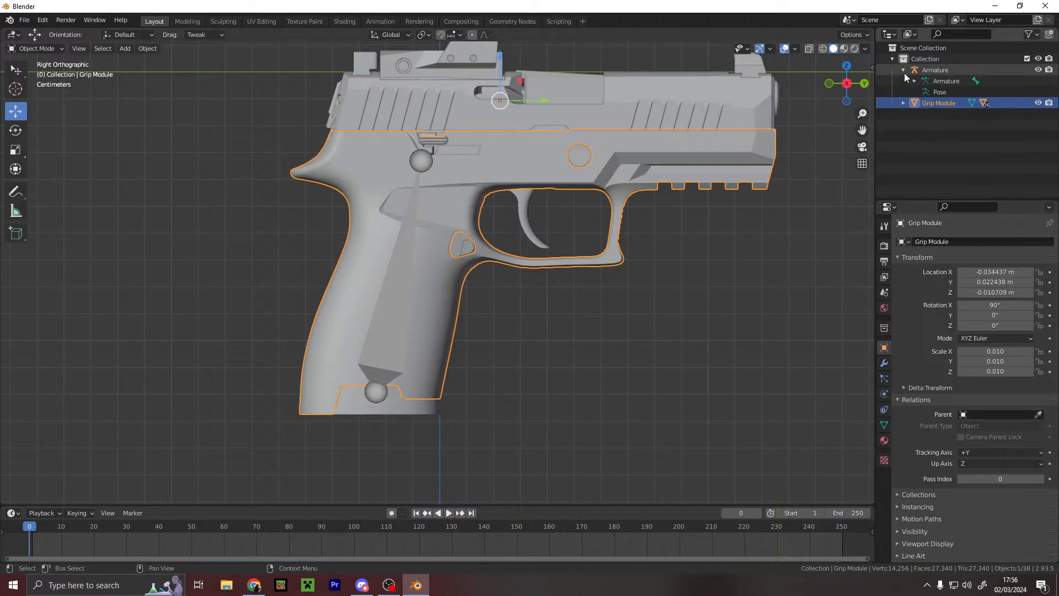
left_click(913, 80)
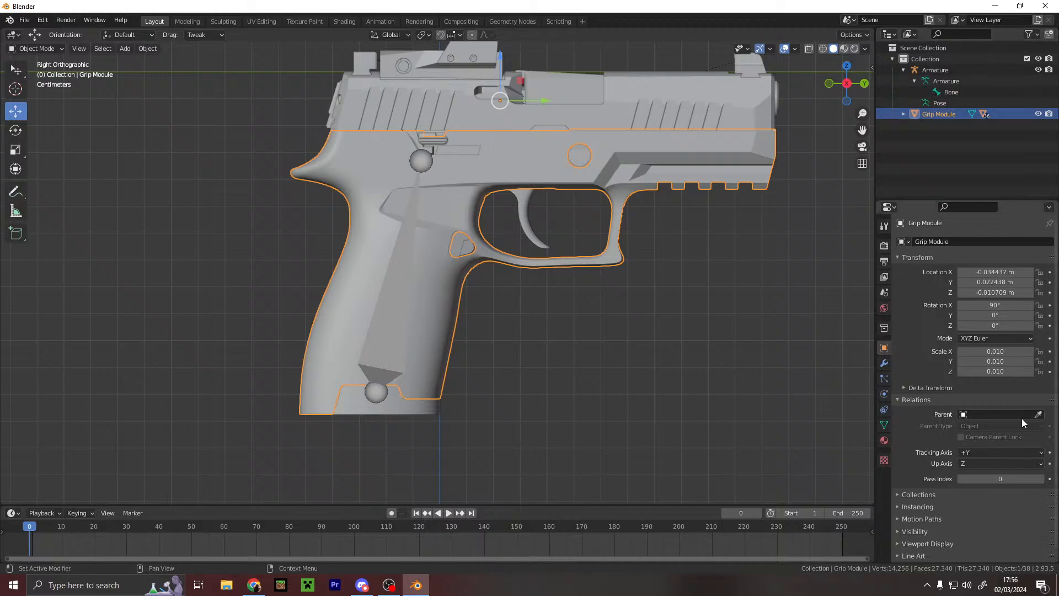
left_click(978, 415)
type("bone")
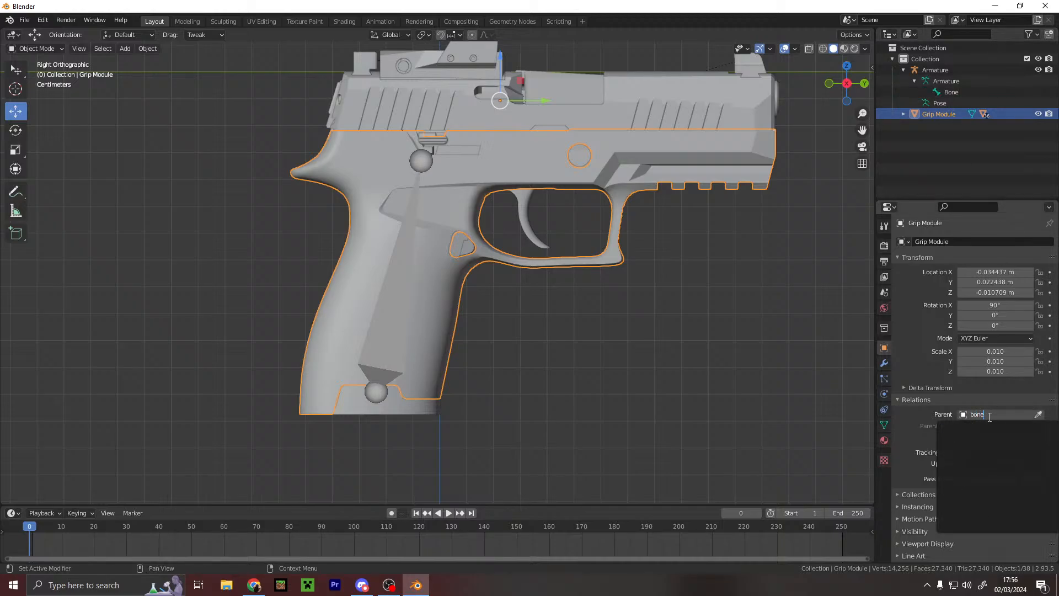
key("Escape")
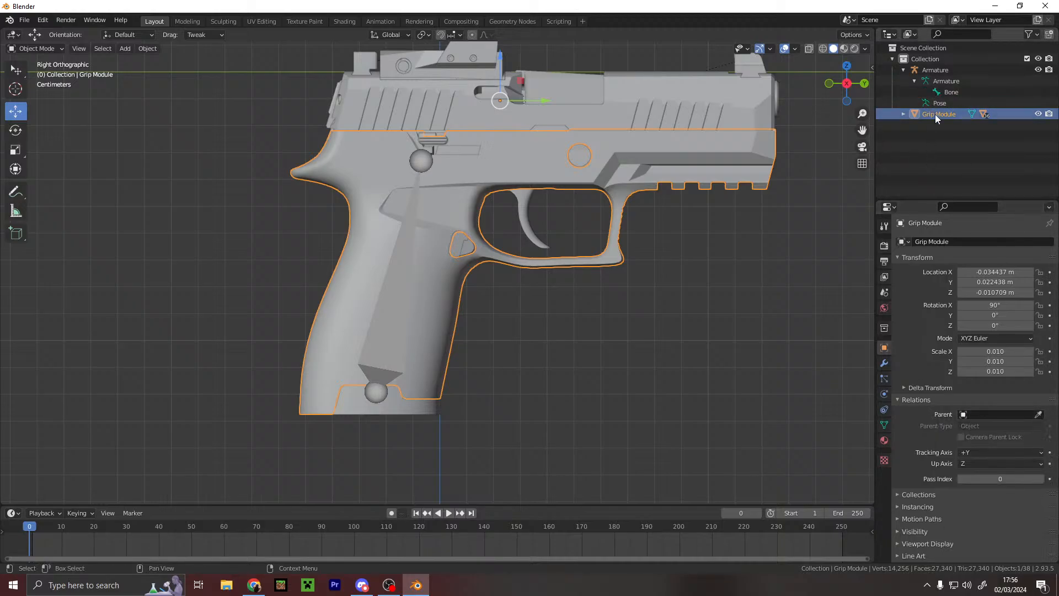
- Try to assign Armature as Grip Module's parent object in its relations, and undo it
left_click(989, 414)
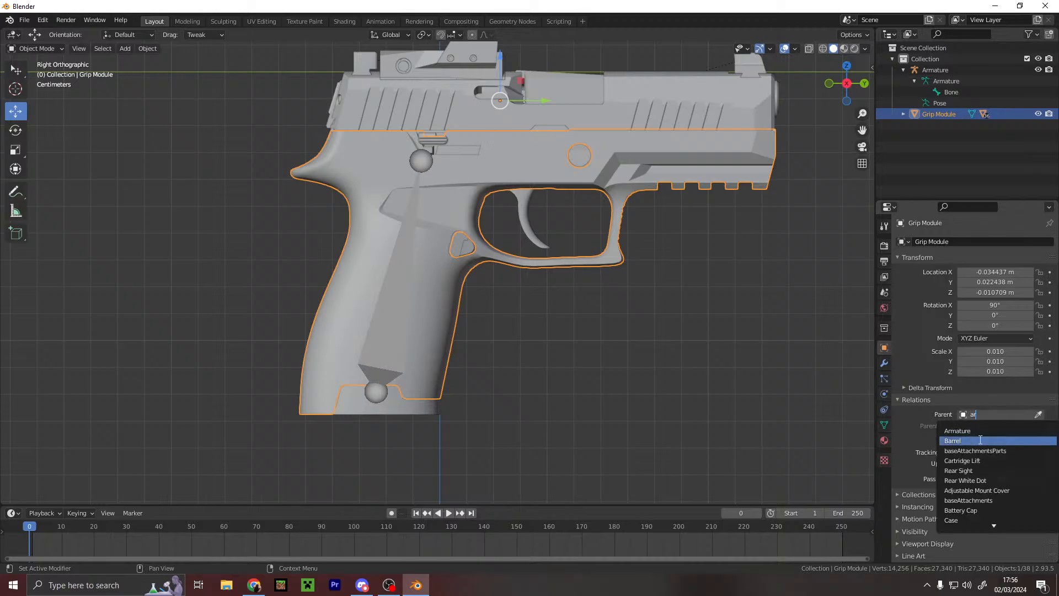
left_click(987, 431)
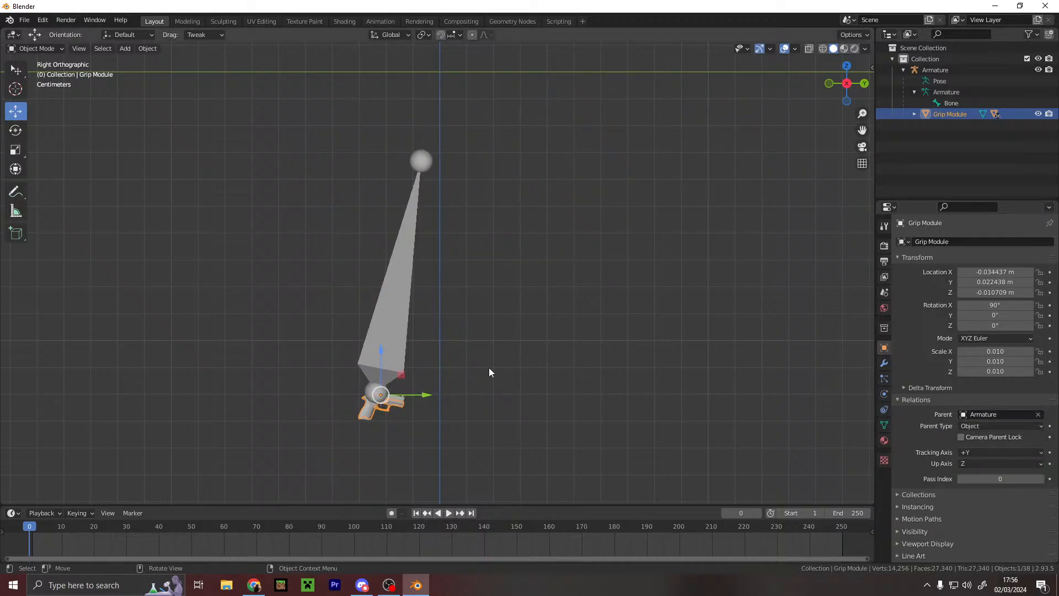
key("ctrl+z")
- Try to parent the armature to Grip Module with the Object option
left_click(398, 363)
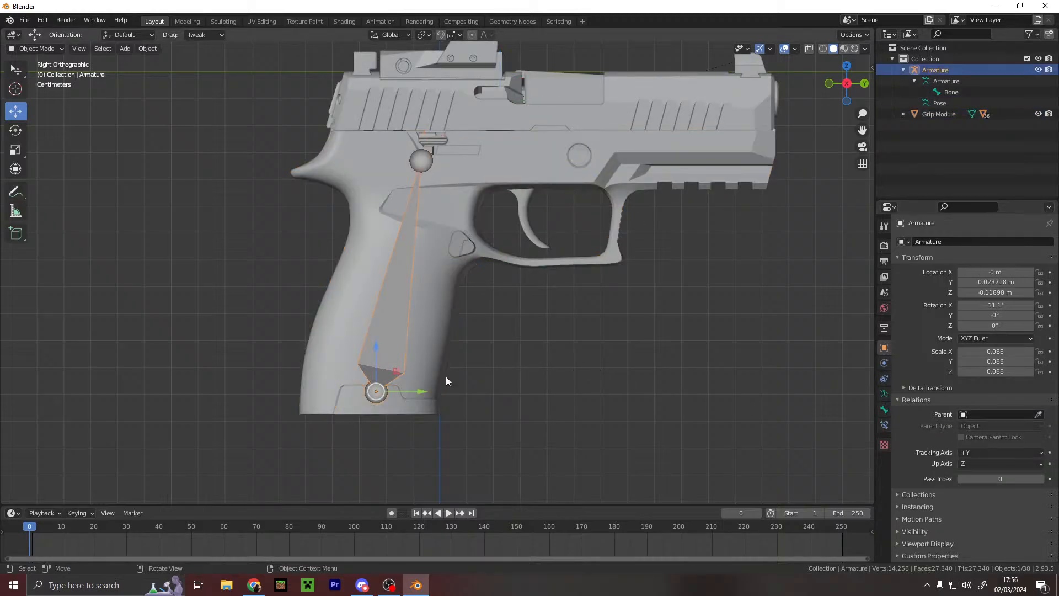
left_click(429, 332, "shift")
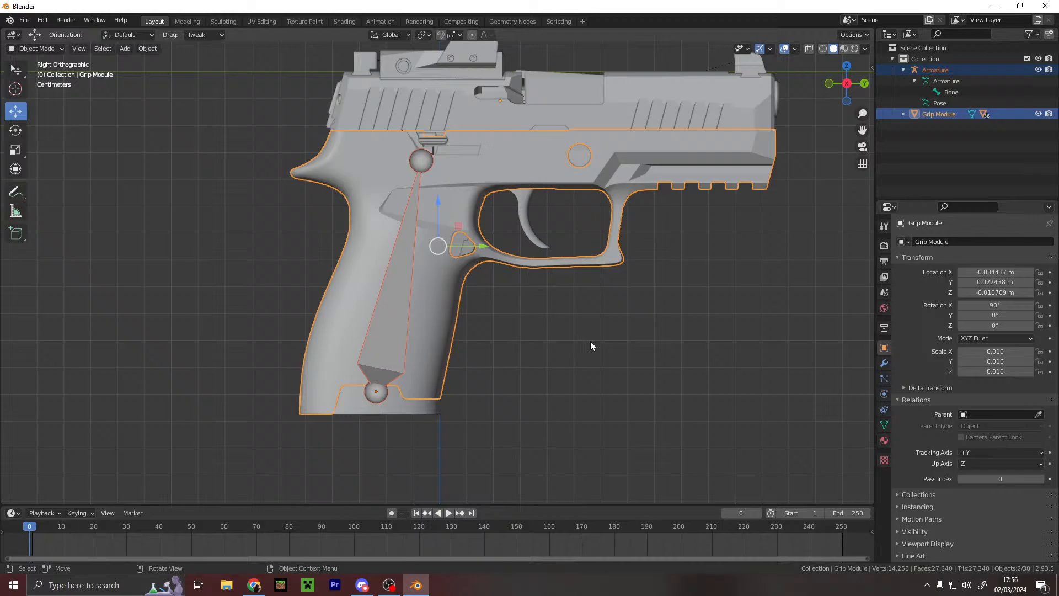
key("ctrl+p")
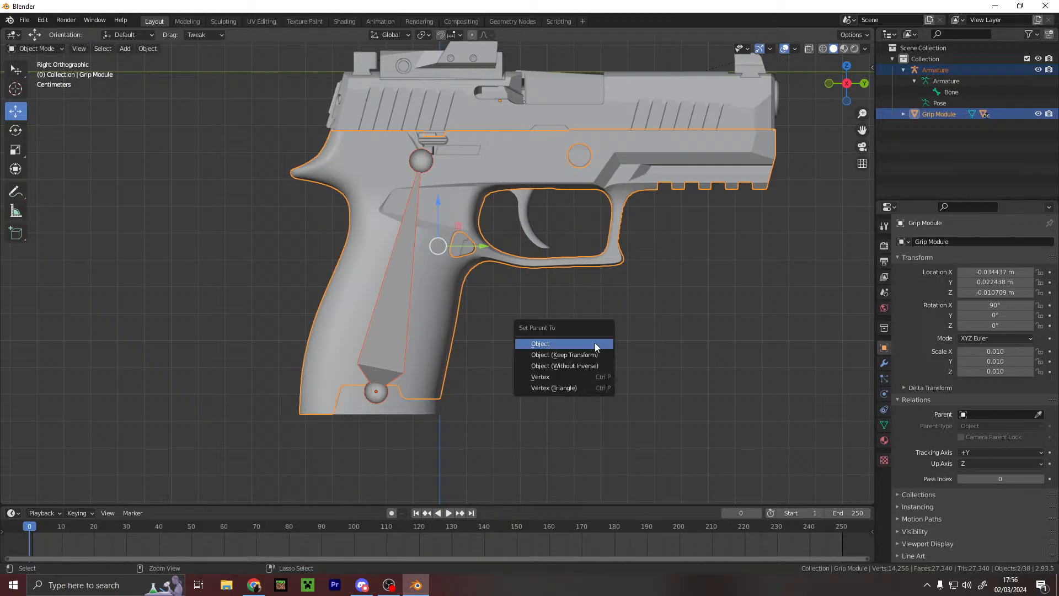
left_click(570, 343)
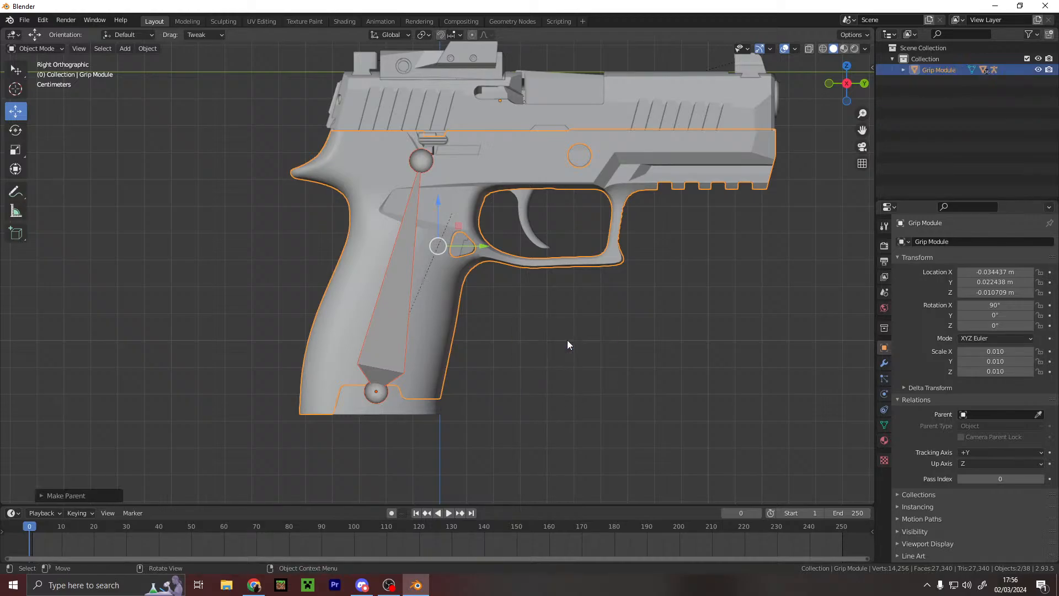
left_click(567, 344)
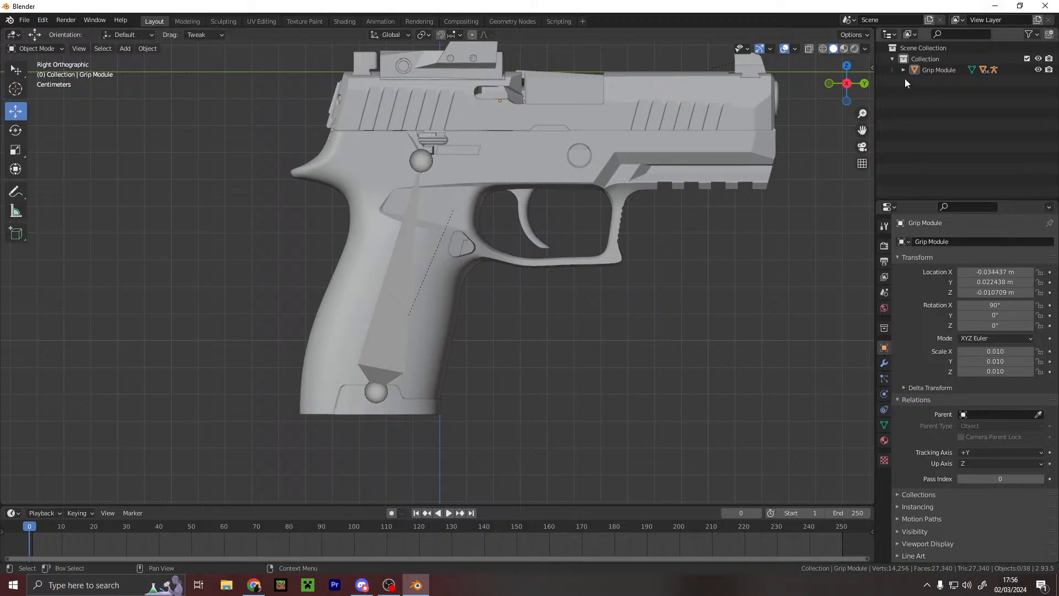
- Test the armature under Grip Module with a trial move, and undo back to before the parenting
left_click(903, 70)
left_click(945, 93)
key("g")
left_click(694, 215)
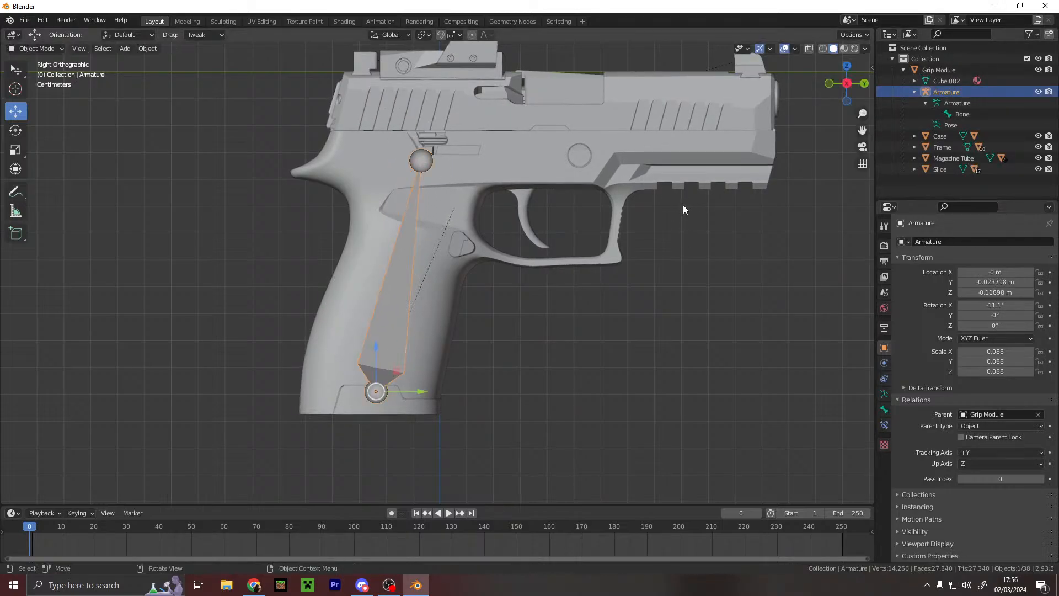
left_click(639, 259)
key("ctrl+z")
key("ctrl+z")
key("ctrl+z")
key("ctrl+z")
key("ctrl+z")
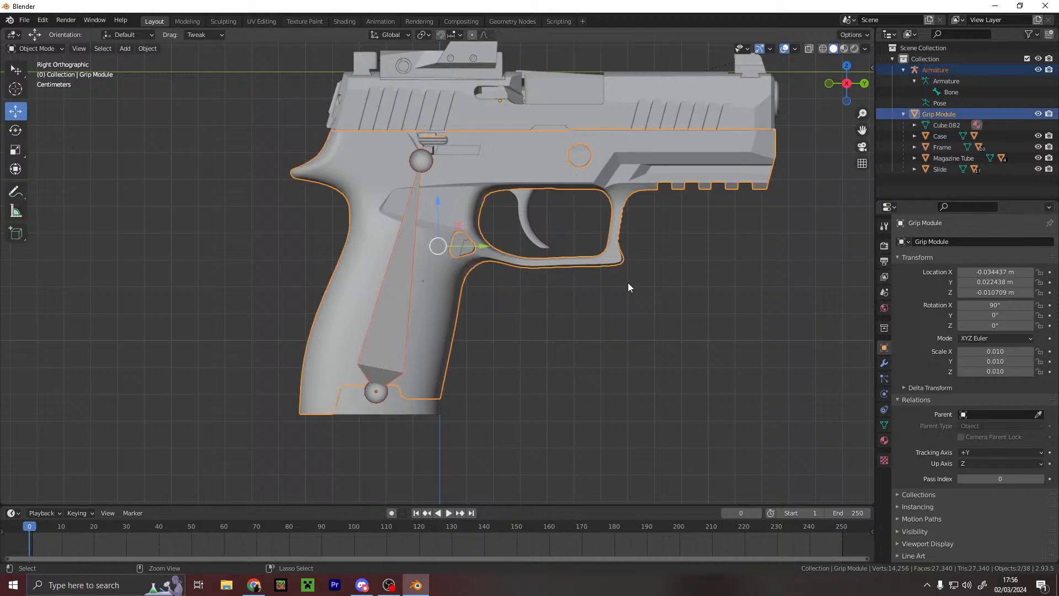
- Parent Grip Module to the armature using Armature Deform with automatic weights
left_click(903, 70)
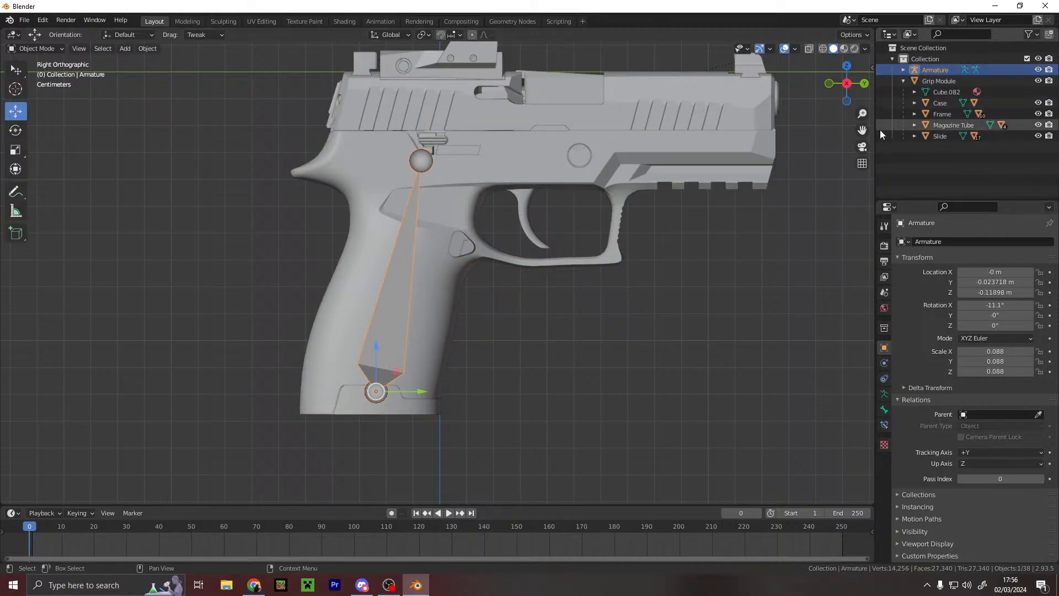
left_click(903, 83)
left_click(693, 236)
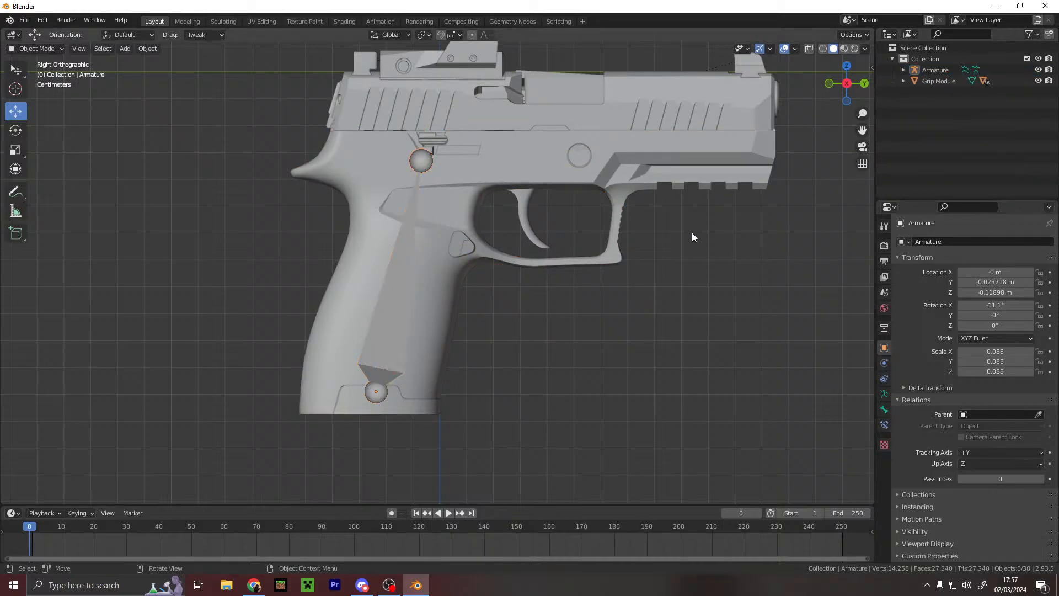
left_click(512, 168)
left_click(394, 312, "shift")
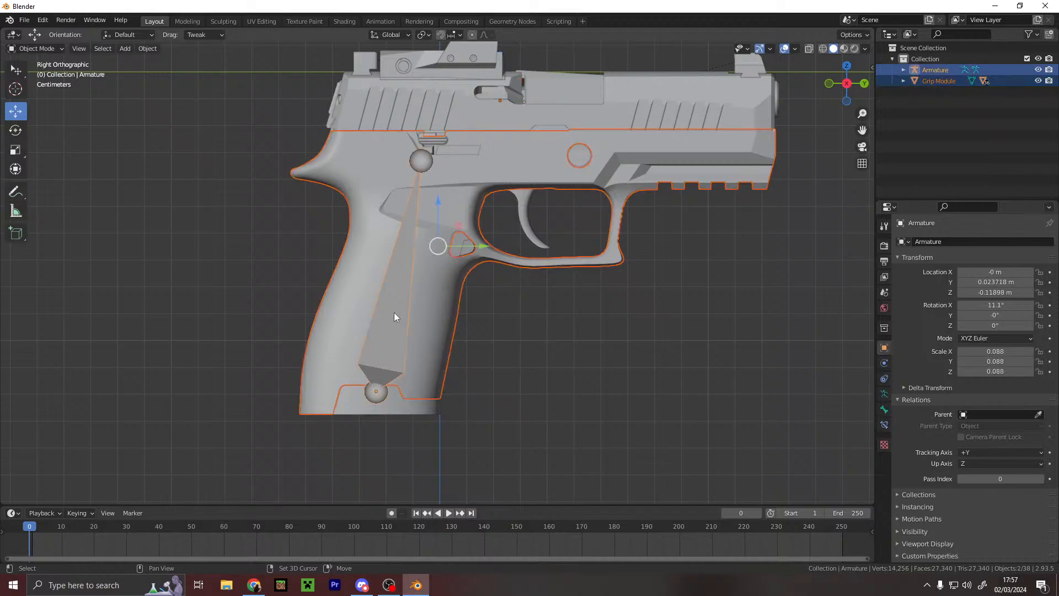
key("ctrl+p")
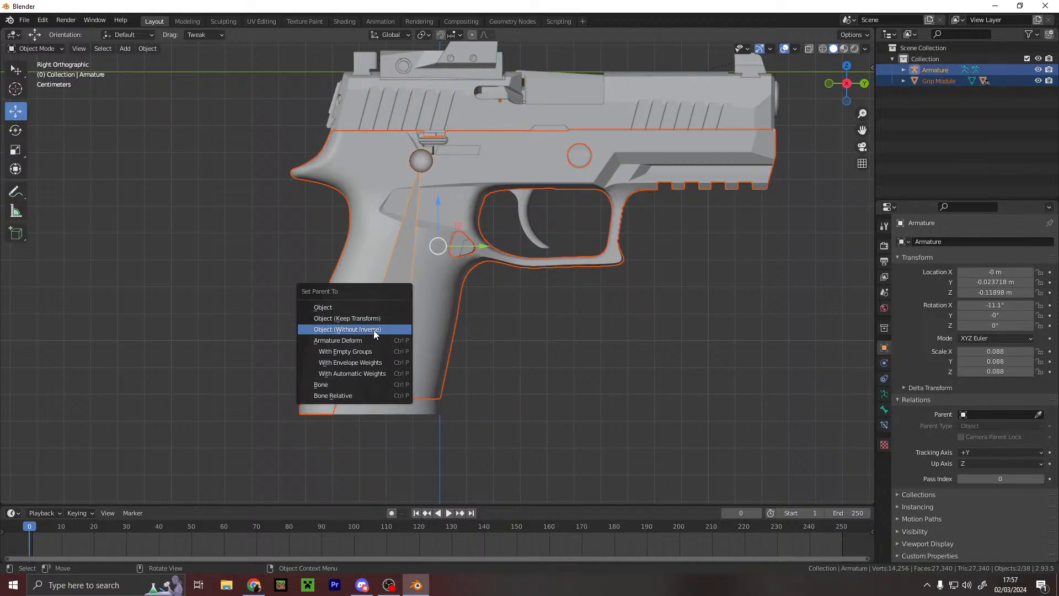
left_click(368, 375)
left_click(475, 358)
- Test the rig by trial-rotating the armature in the grip, keeping its original angle
left_click(375, 367)
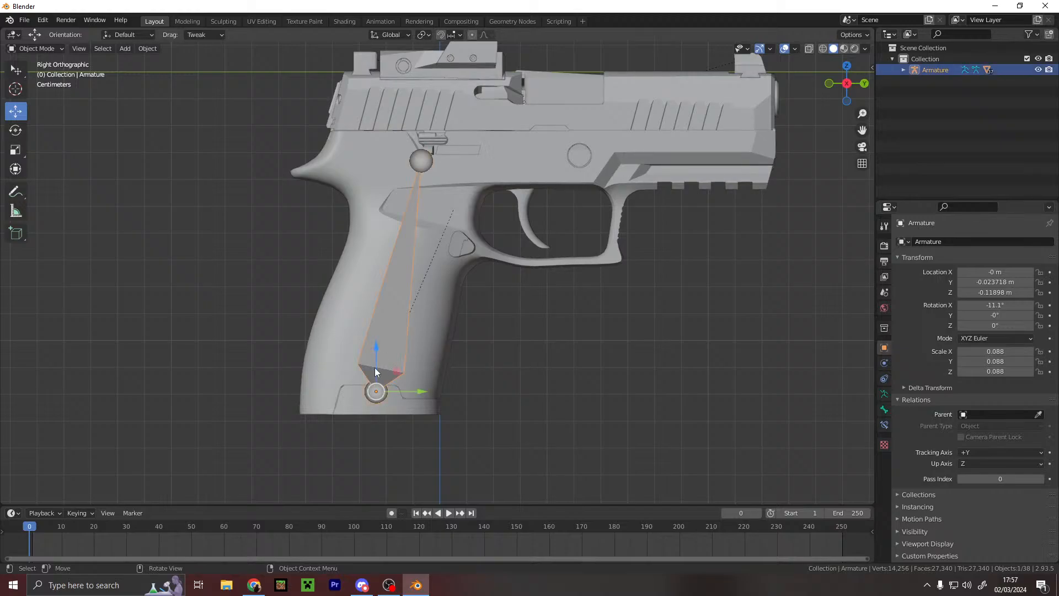
key("r")
left_click(606, 327)
left_click(606, 327)
scroll(595, 335, "up", 3, "shift")
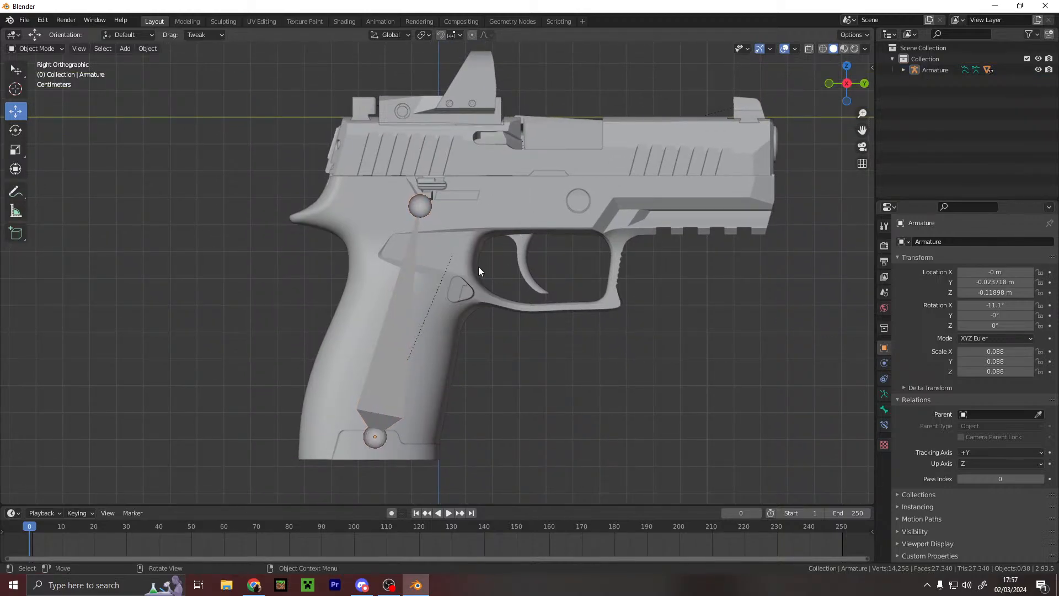
- Add a second single-bone armature and scale it down to about 0.102
left_click(406, 341)
left_click(903, 70)
left_click(957, 93)
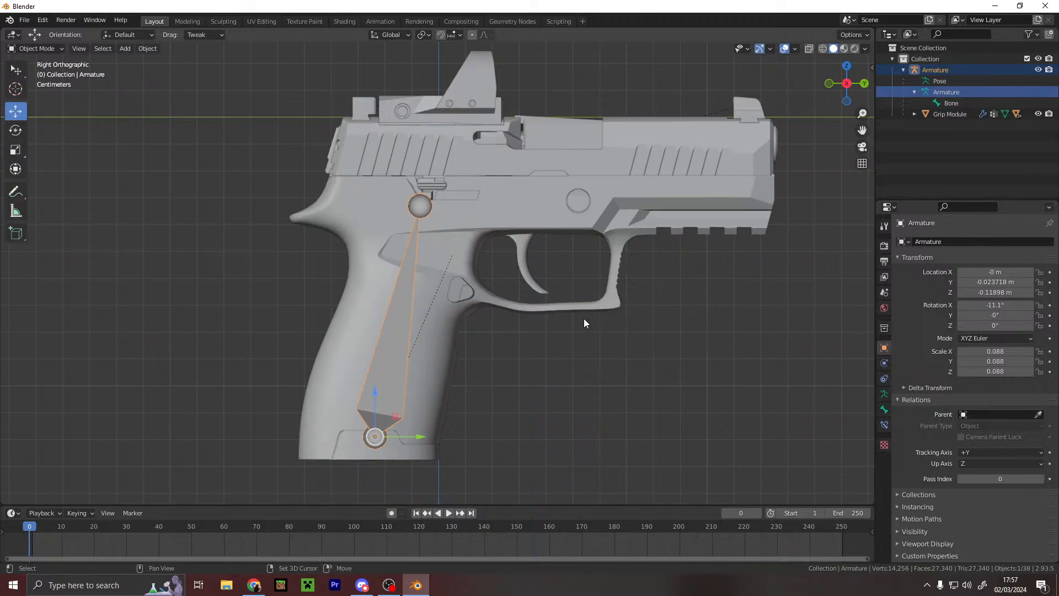
key("shift+a")
mouse_move(567, 330)
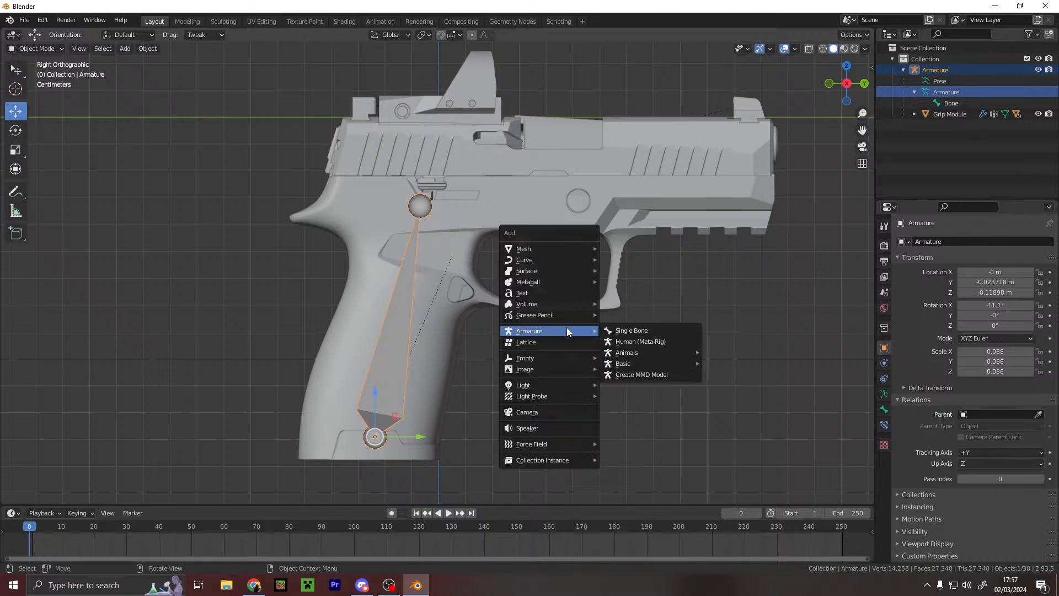
left_click(647, 329)
scroll(552, 281, "down", 3)
key("s")
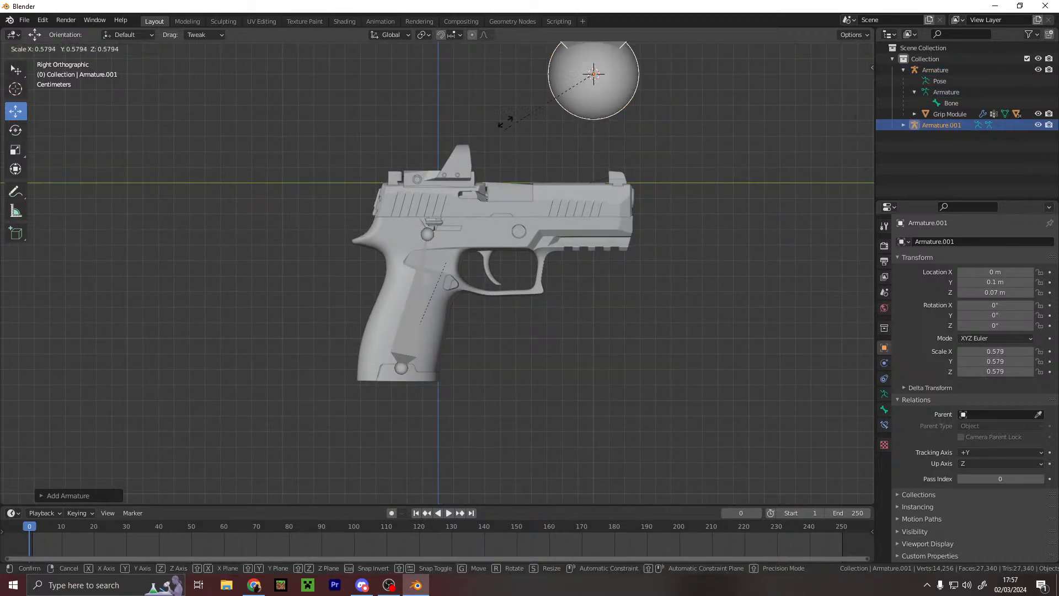
left_click(590, 94)
- Rotate the second armature to about -89° around X and place it along the slide, at about Y -0.021 m and Z -0.012 m
key("g")
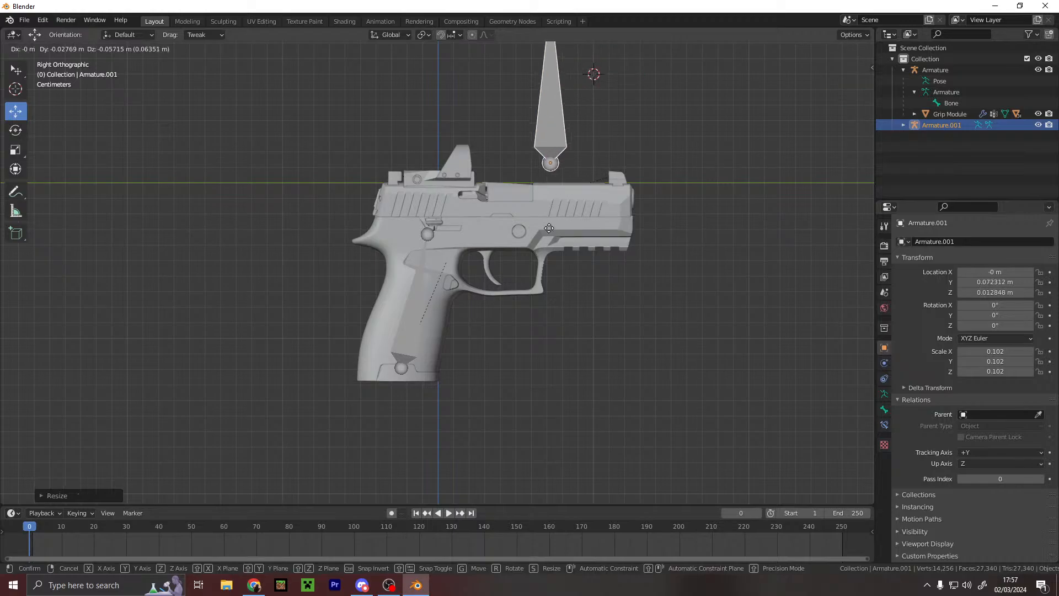
left_click(560, 315)
key("r")
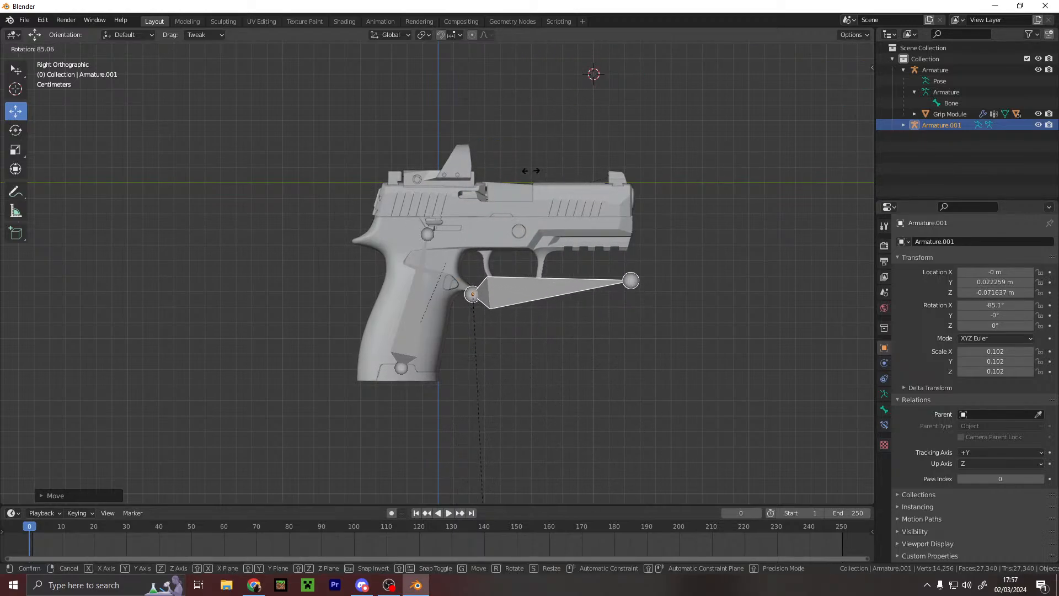
left_click(518, 426)
key("g")
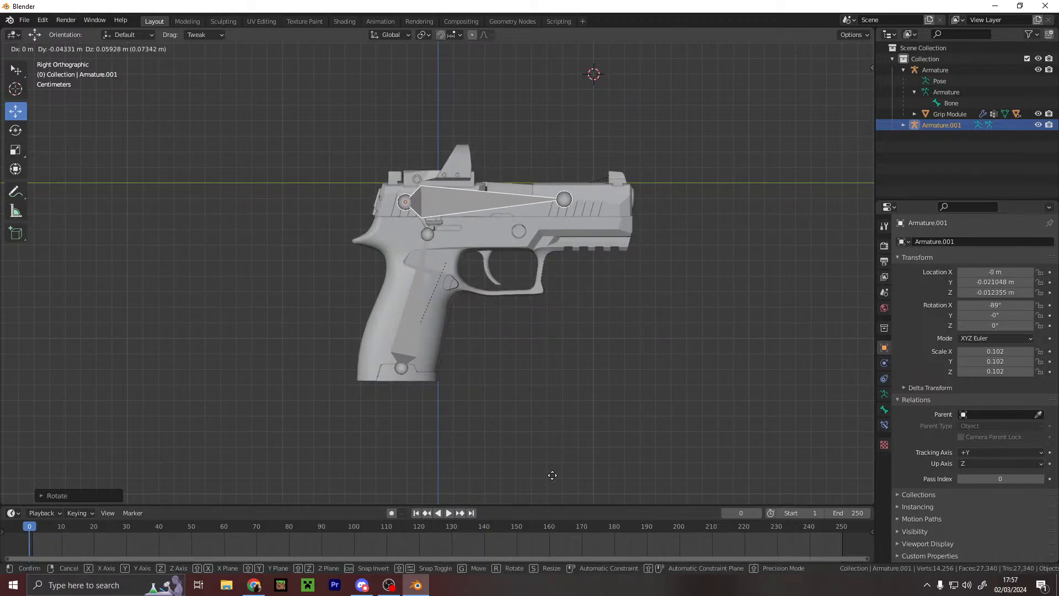
left_click(553, 480)
- Parent Slide to the second armature using Armature Deform with automatic weights
scroll(488, 269, "up", 3)
scroll(489, 269, "up", 2)
scroll(544, 237, "down", 3)
left_click(738, 159)
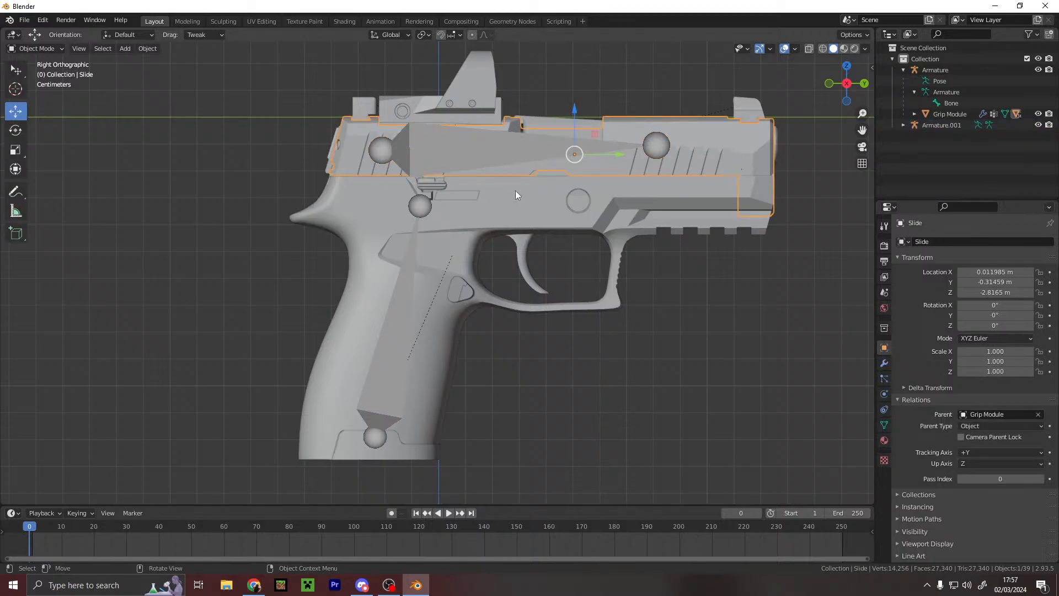
left_click(431, 155, "shift")
key("ctrl+p")
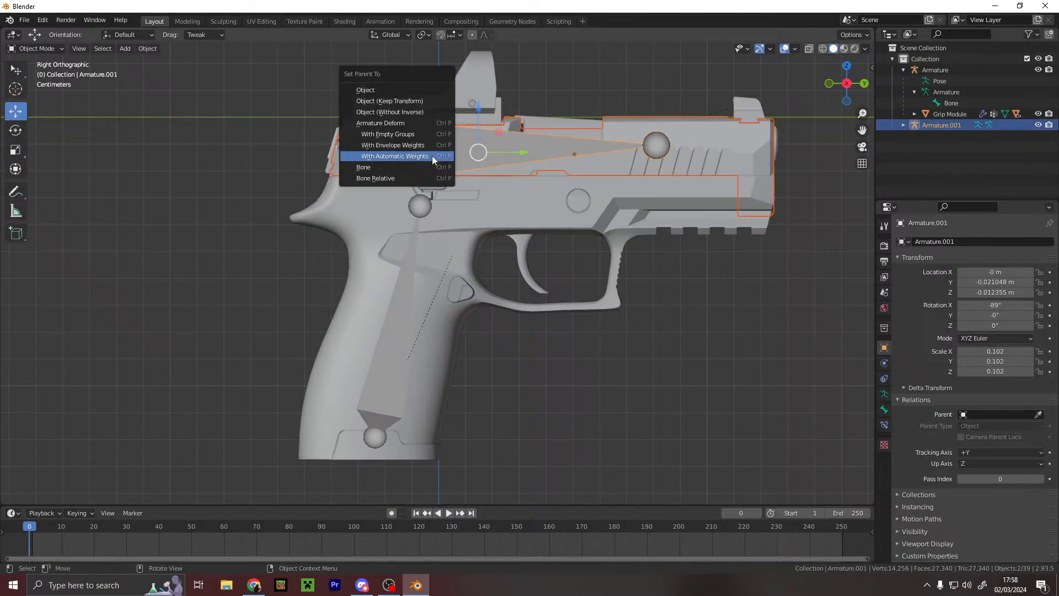
left_click(431, 155)
scroll(431, 240, "down", 8)
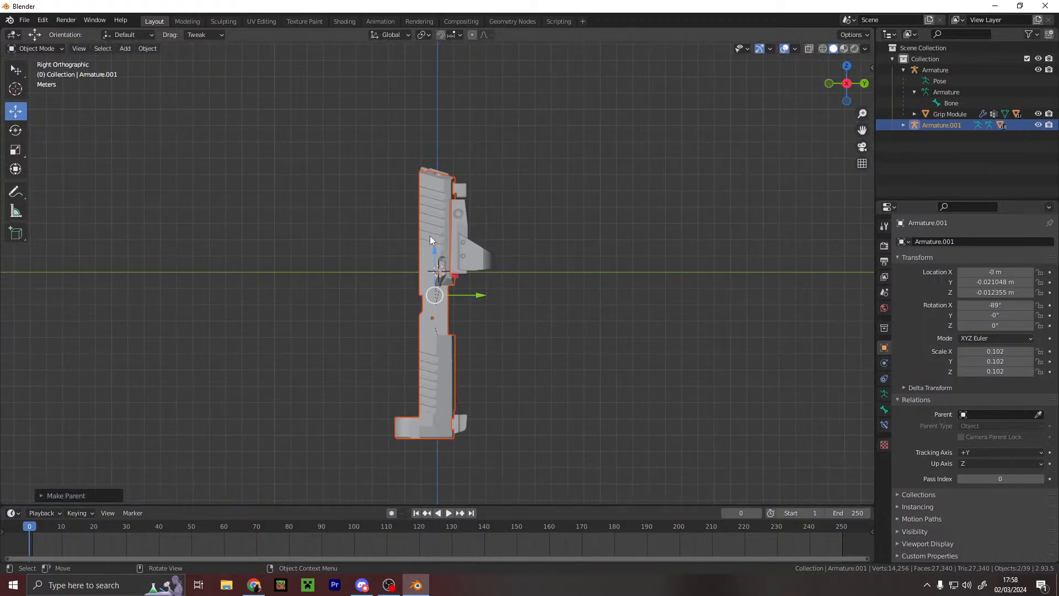
scroll(451, 255, "up", 2)
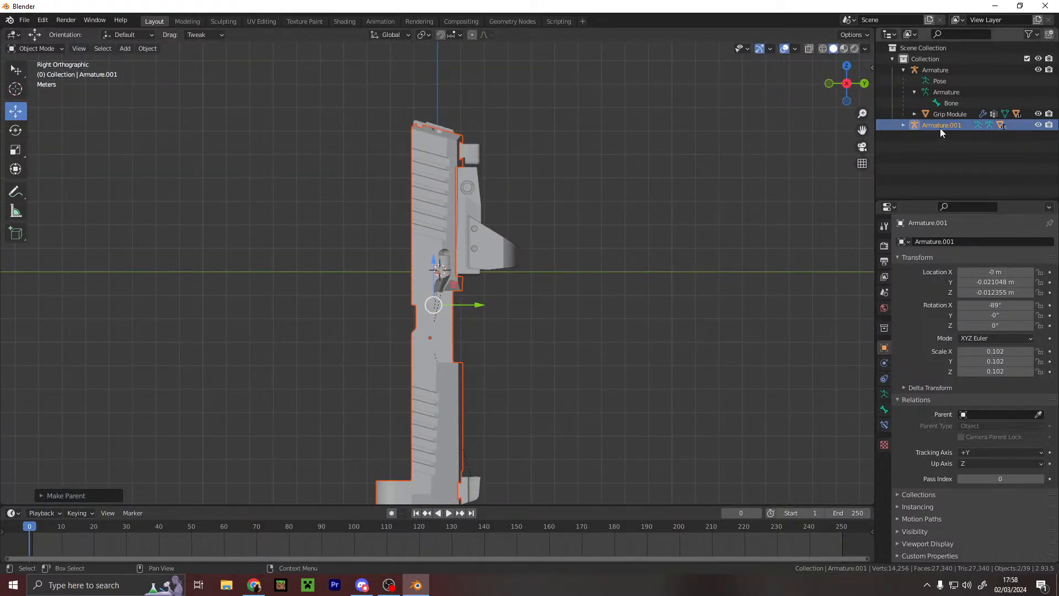
- Undo the parenting of Slide to the second armature and delete that armature
key("ctrl+z")
scroll(436, 253, "up", 10)
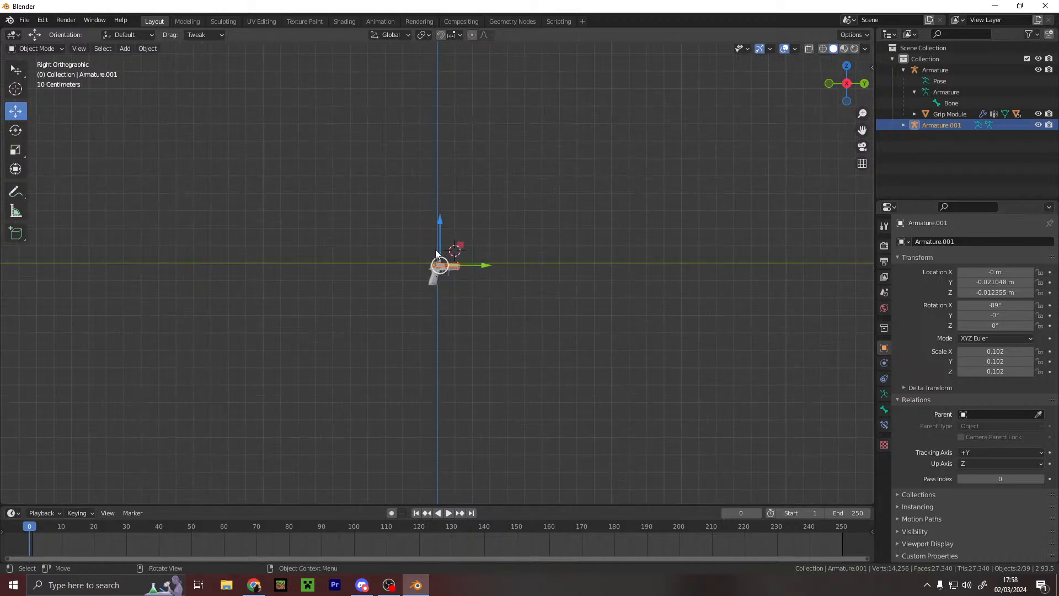
scroll(435, 253, "up", 10)
left_click(426, 158)
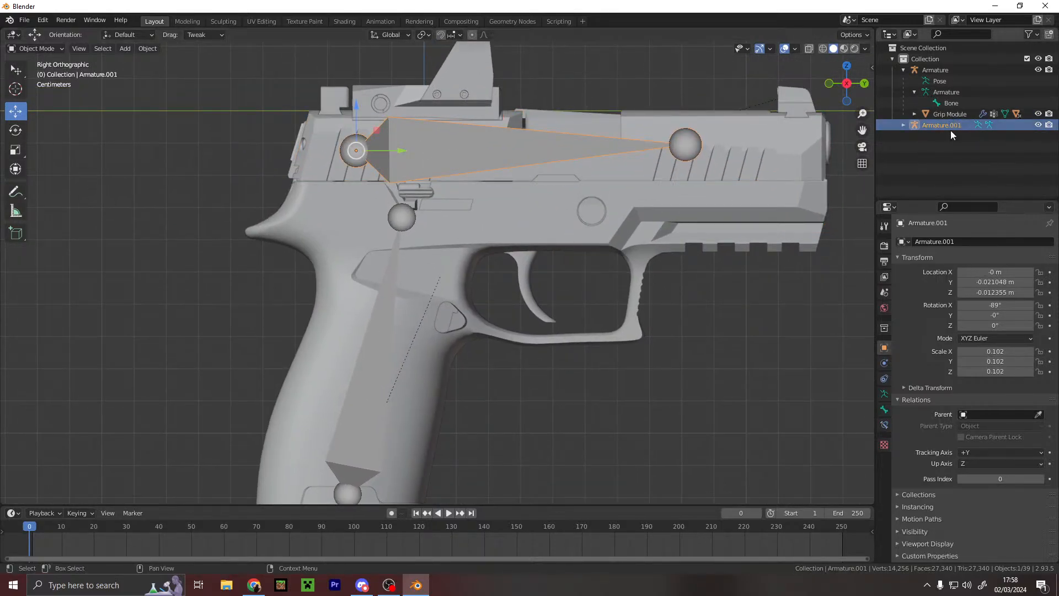
key("x")
- Enter Edit Mode on the grip's armature and add a second bone to it
left_click(949, 104)
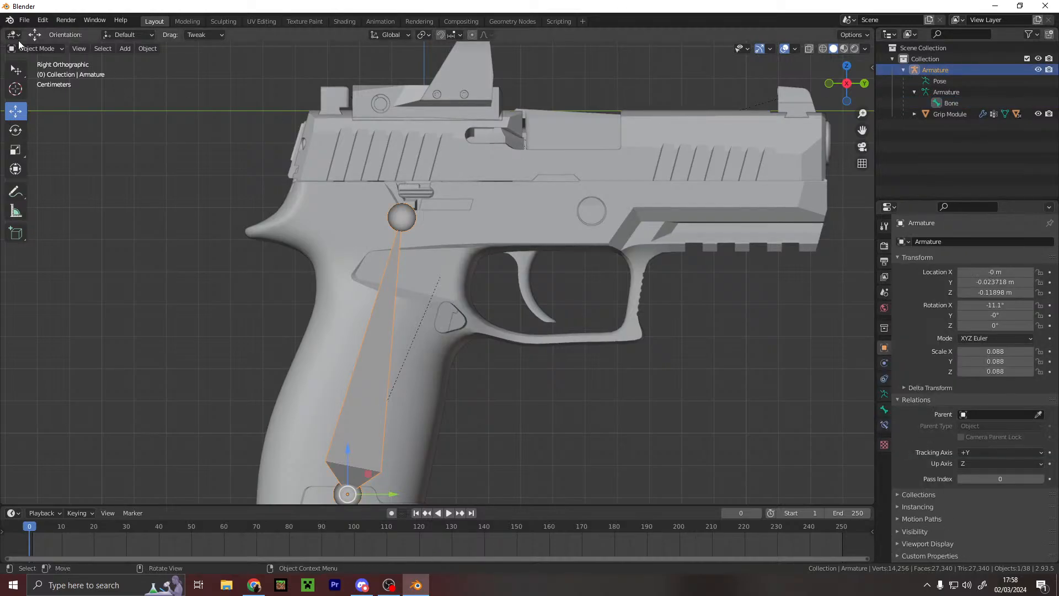
left_click(36, 49)
left_click(35, 73)
scroll(562, 116, "down", 4)
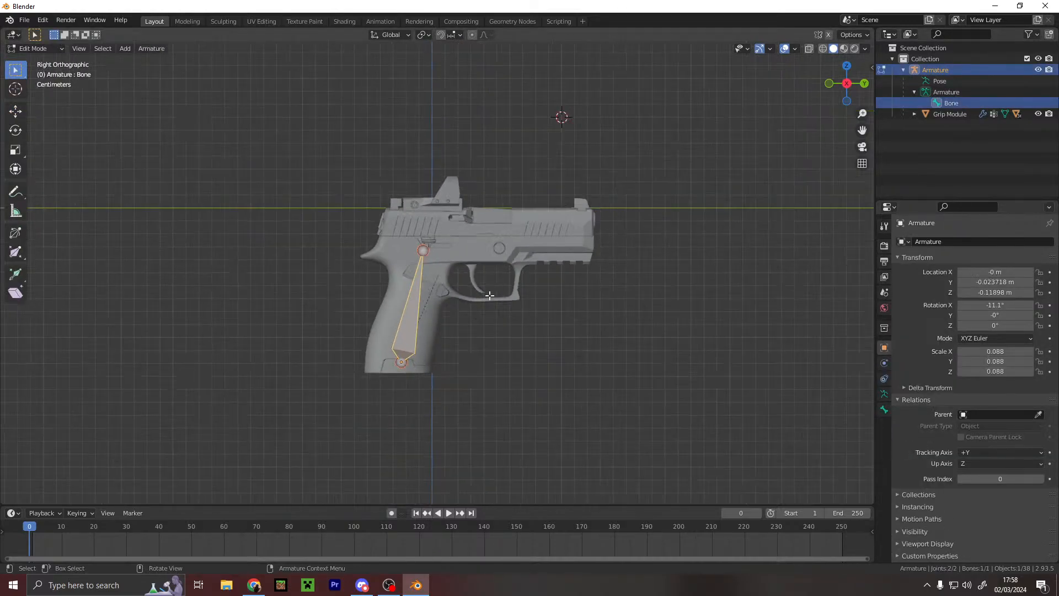
scroll(456, 301, "up", 1)
left_click(421, 249)
left_click(389, 213)
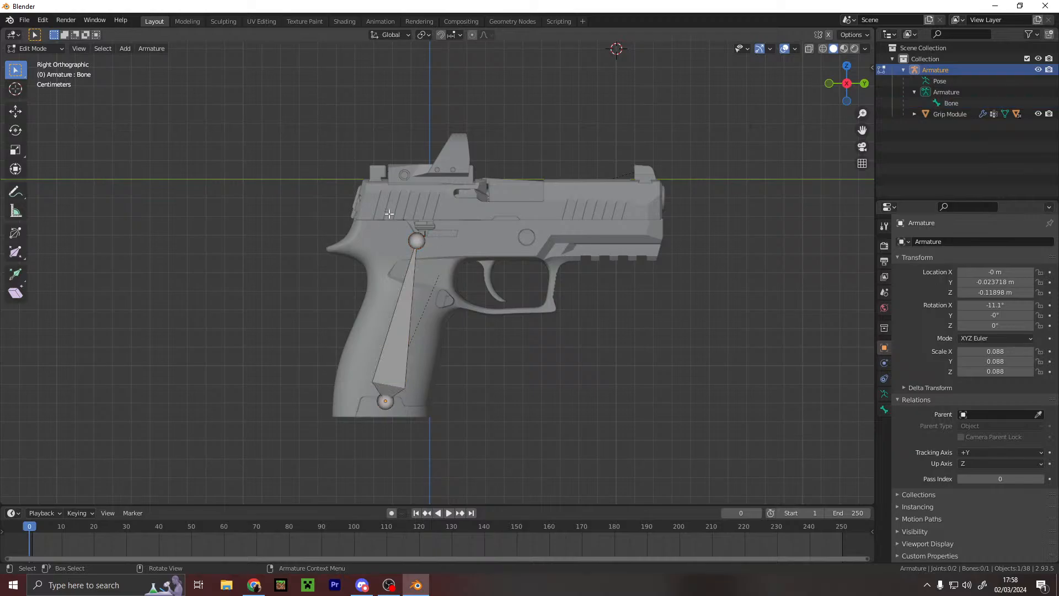
scroll(101, 207, "up", 3)
right_click(399, 118)
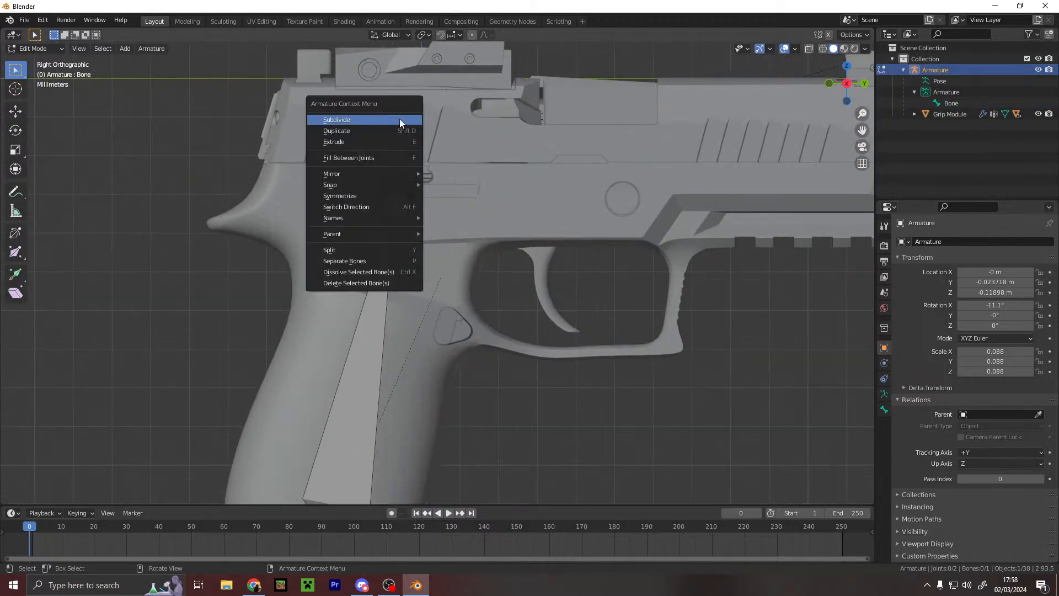
right_click(379, 111)
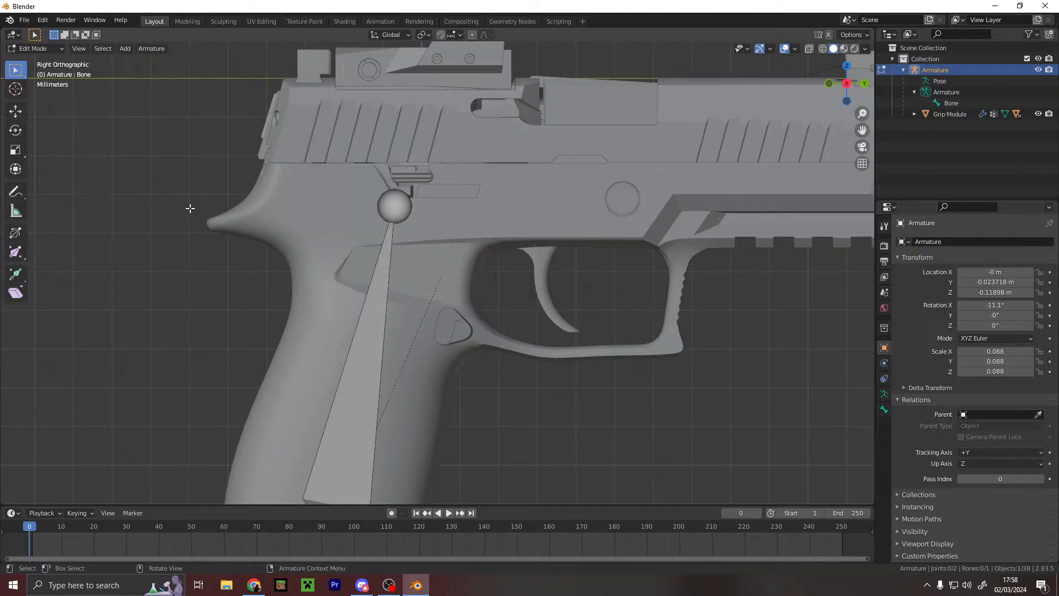
key("shift+a")
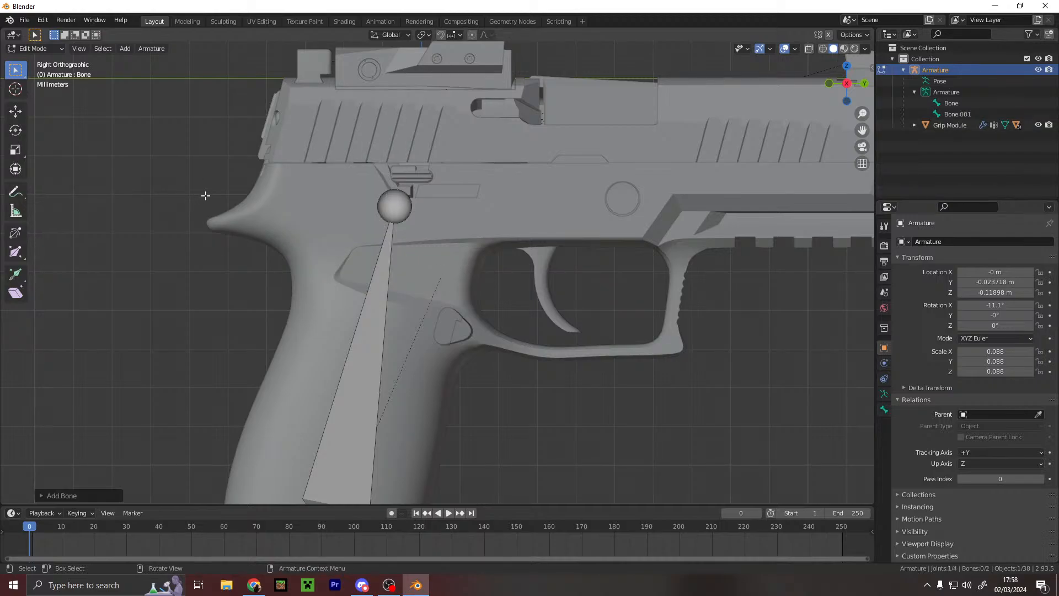
- Move the new bone above the pistol and scale it down, flipped, to less than a fifth of its size
scroll(205, 196, "down", 8)
scroll(386, 204, "down", 4)
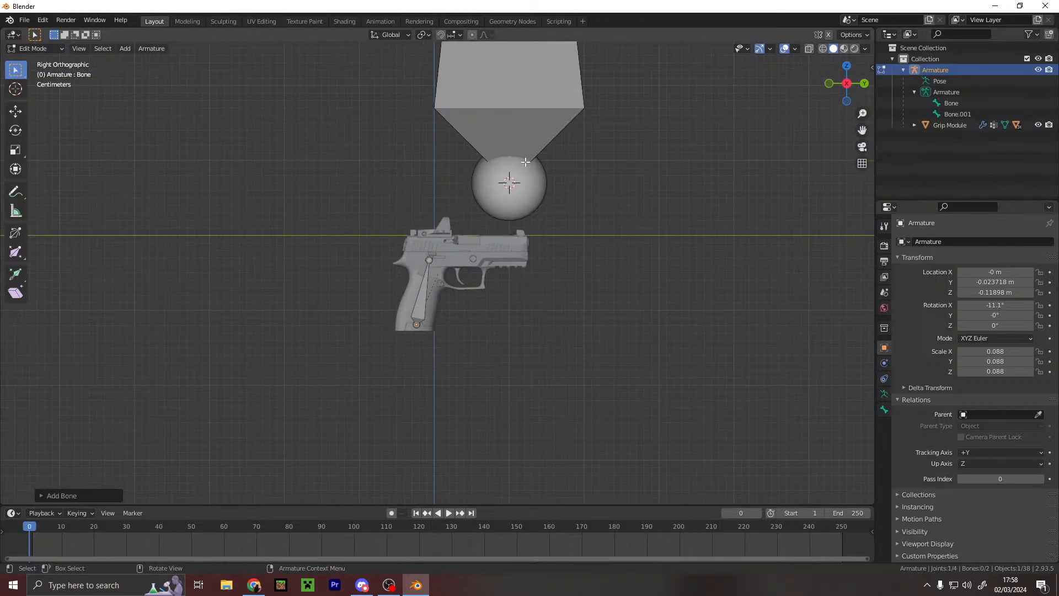
left_click(536, 106)
key("g")
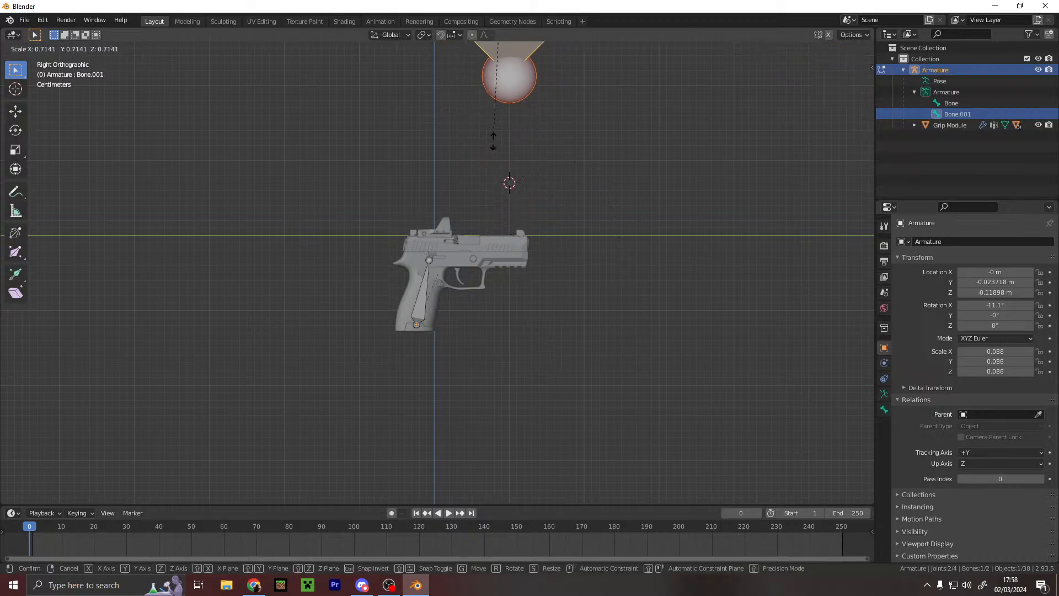
left_click(503, 177)
key("s")
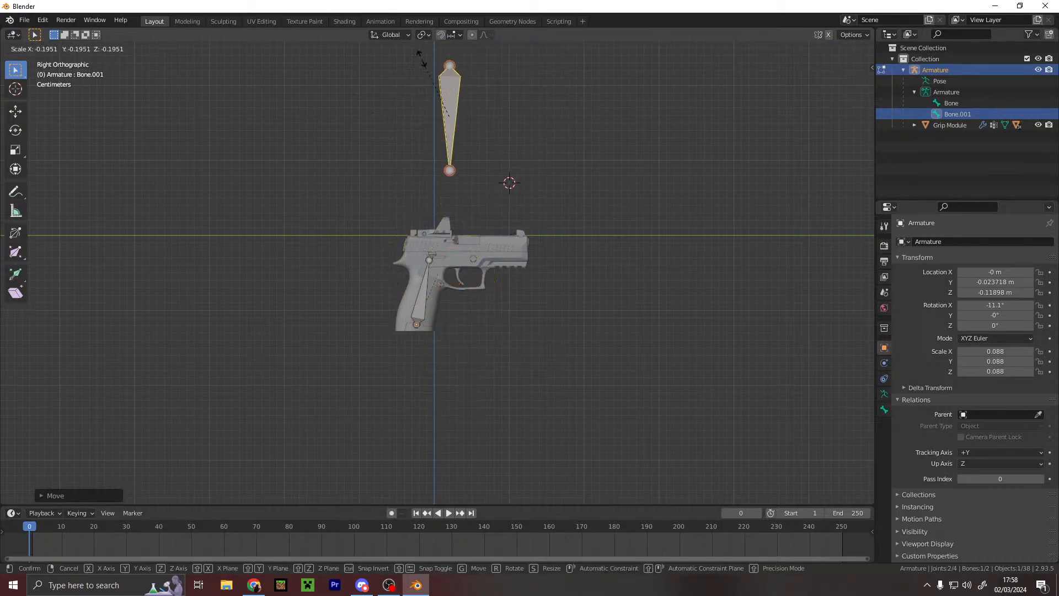
left_click(486, 73)
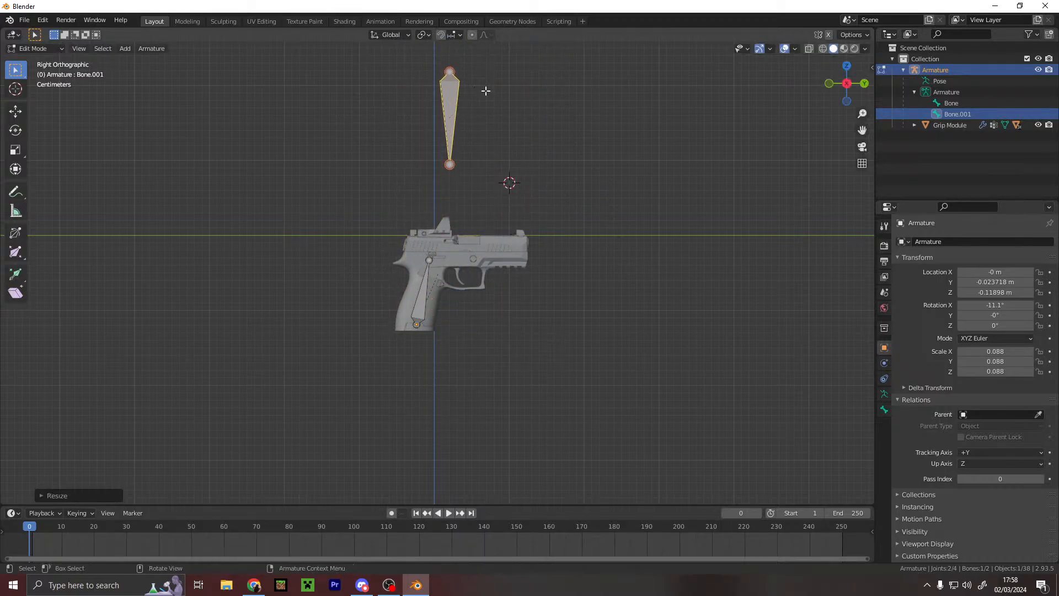
- Rotate the new bone to lie roughly horizontally, shrink it further and place it inside the rear half of the slide
key("g")
left_click(475, 278)
key("r")
left_click(418, 276)
key("s")
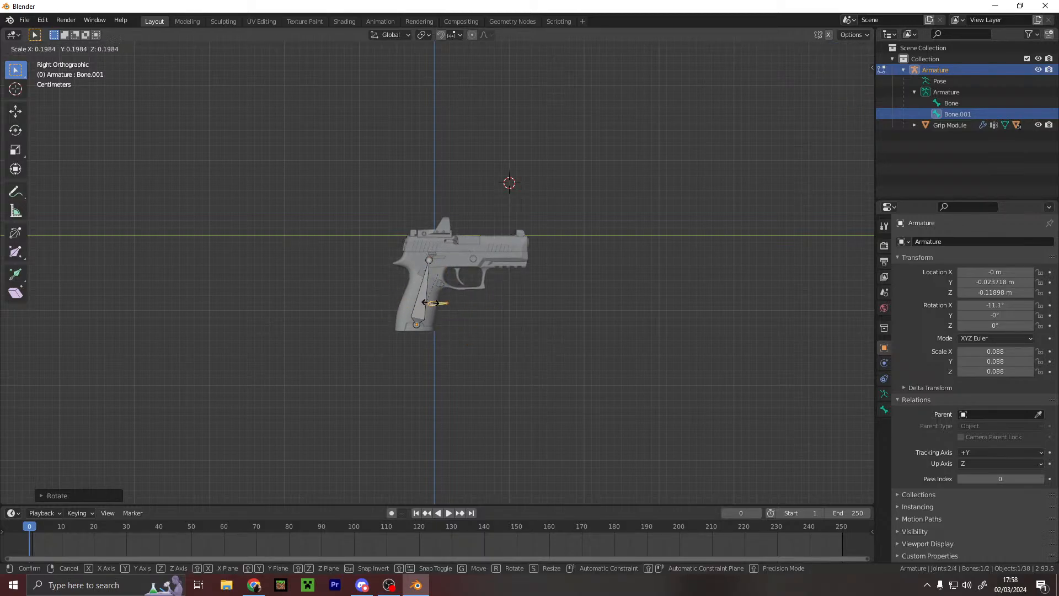
left_click(438, 303)
key("g")
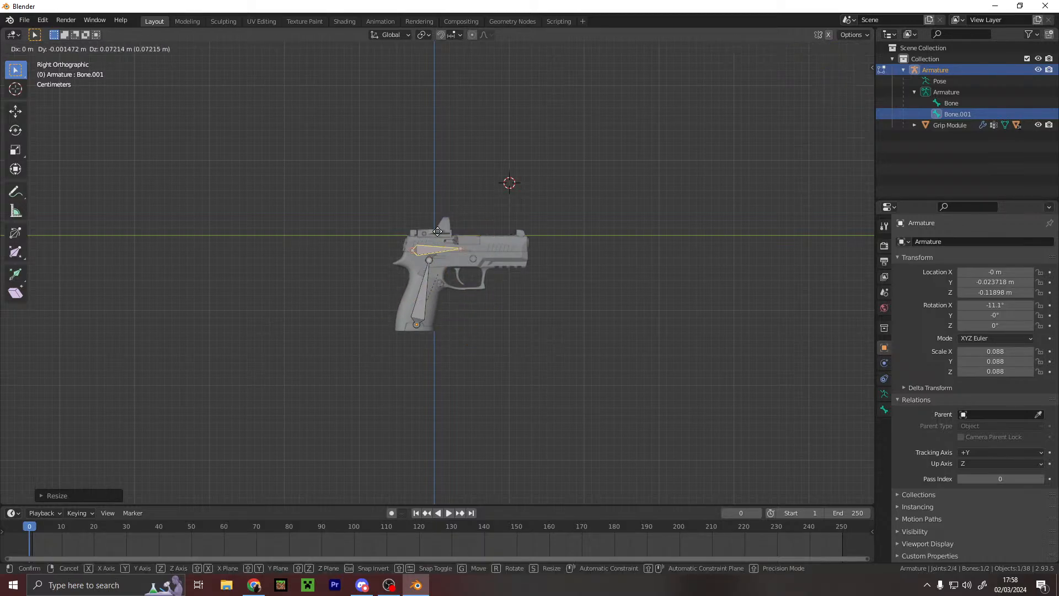
left_click(444, 229)
- Stretch the slide bone along the Y axis and reposition it so it spans most of the slide's length
scroll(446, 227, "up", 3)
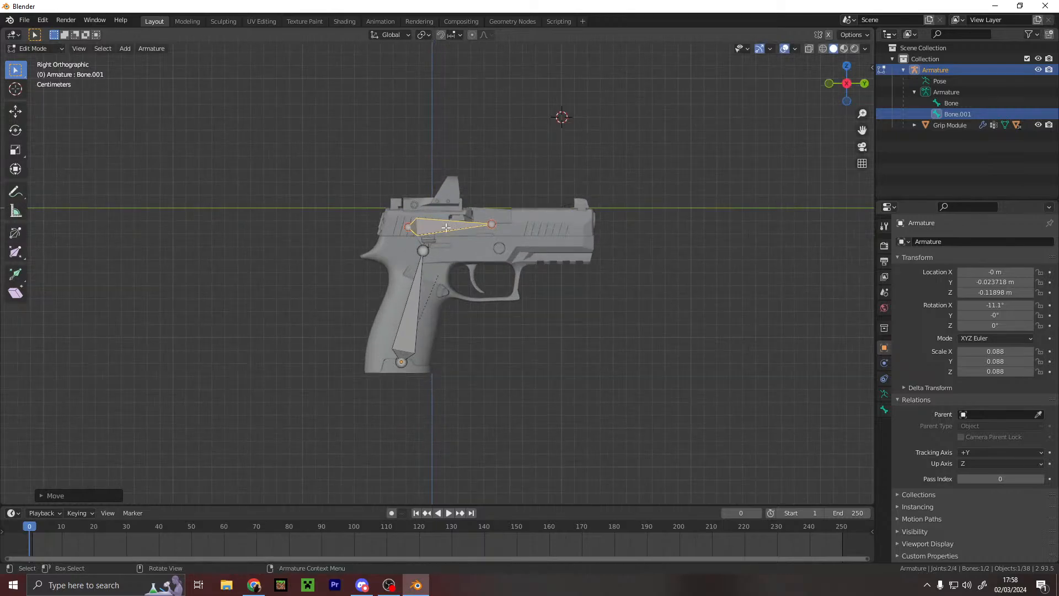
scroll(445, 227, "up", 2)
key("s")
key("y")
left_click(486, 238)
key("g")
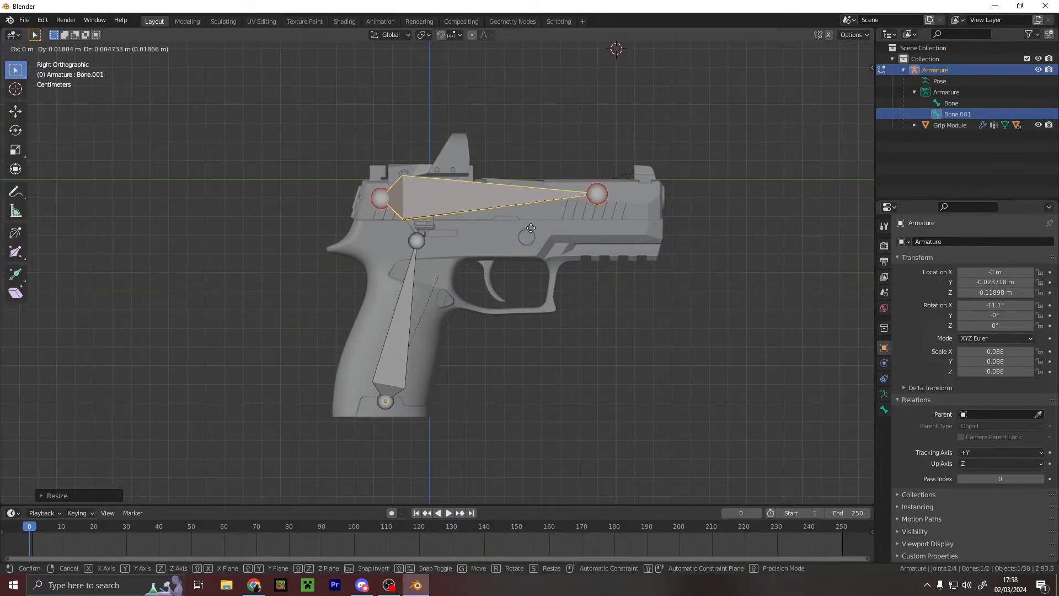
left_click(534, 230)
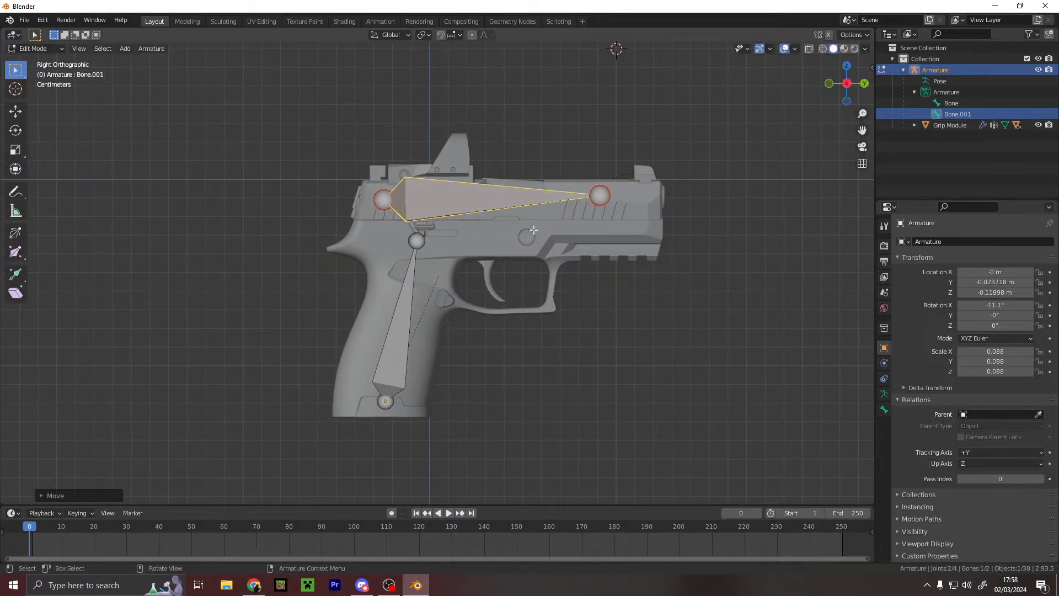
left_click(577, 219)
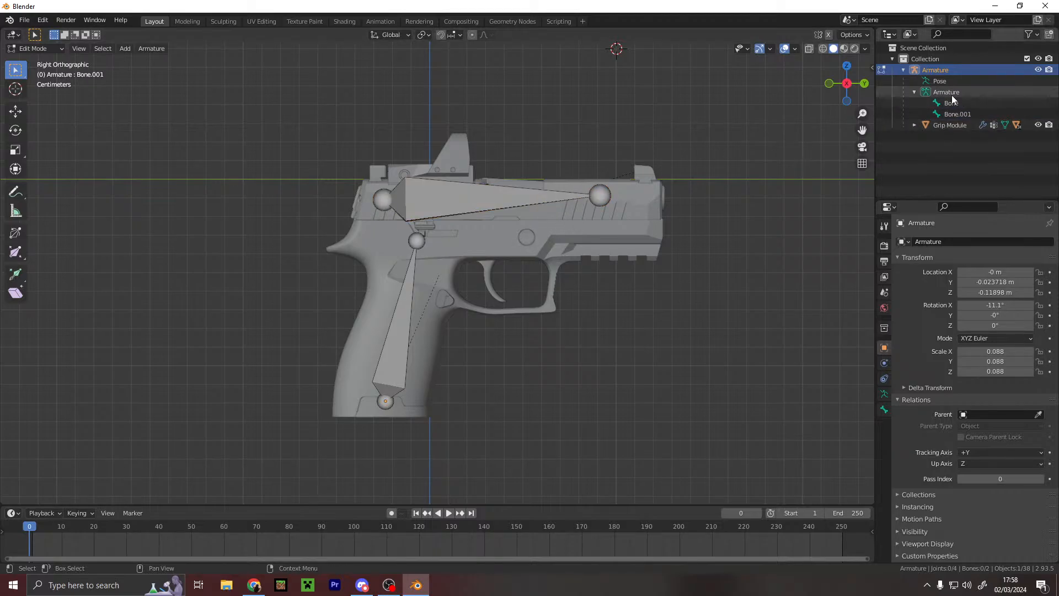
left_click(954, 114)
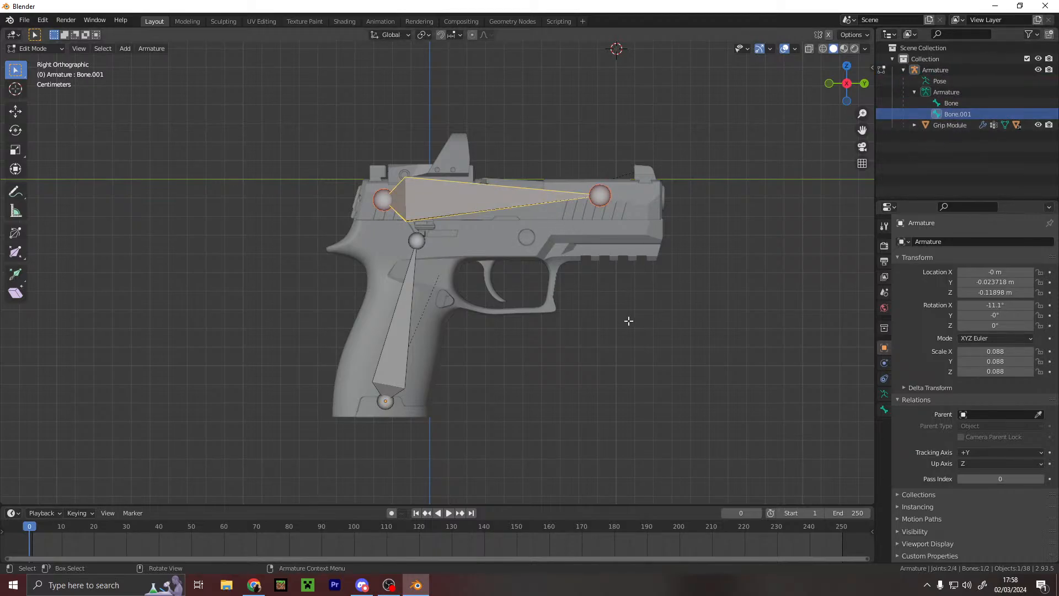
key("g")
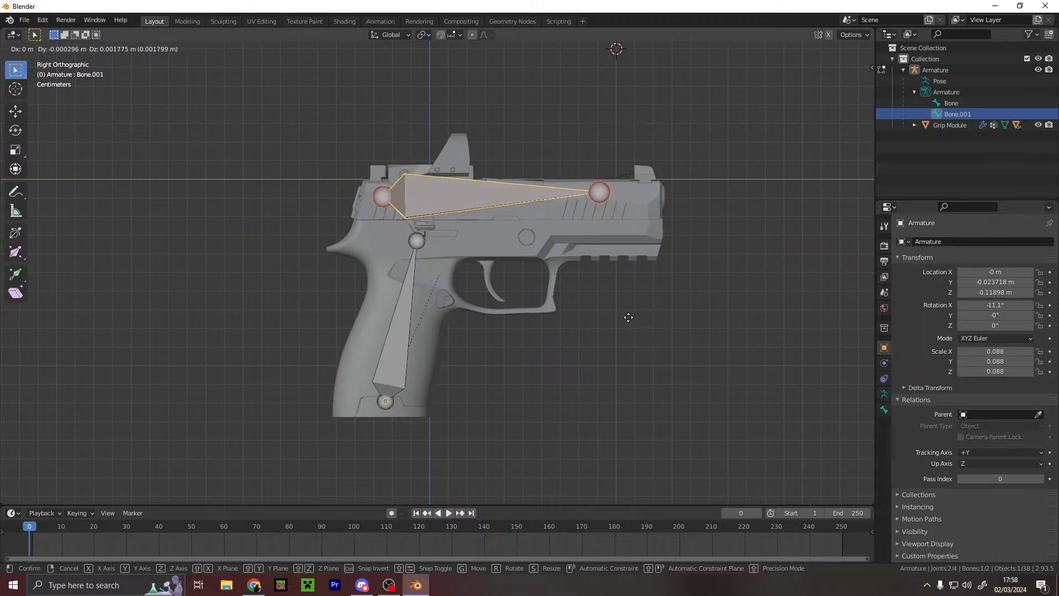
left_click(636, 322)
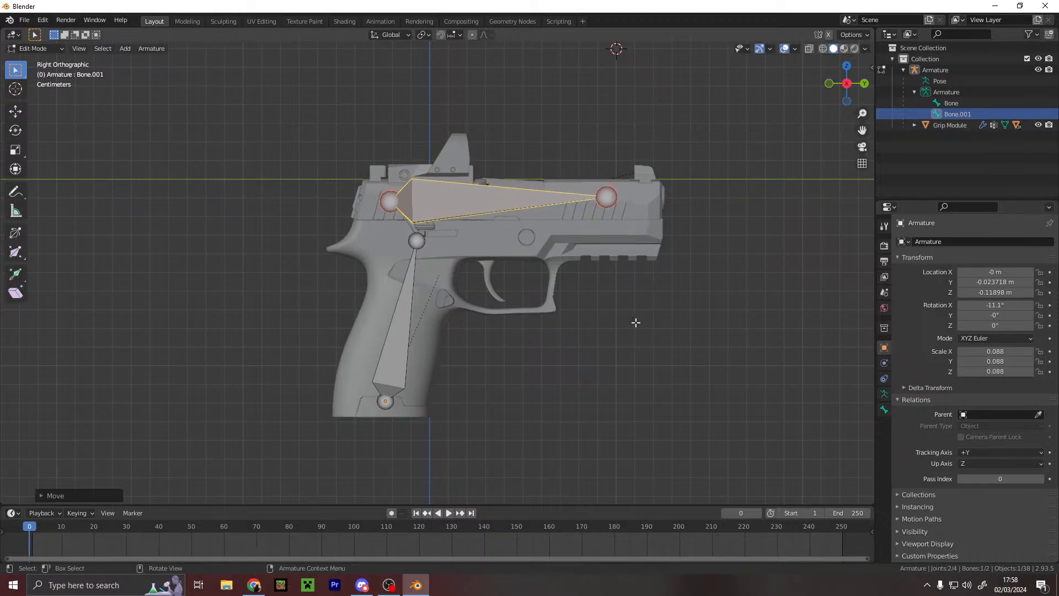
- Return to Object Mode and try to parent Slide to the two-bone armature
left_click(50, 49)
left_click(58, 86)
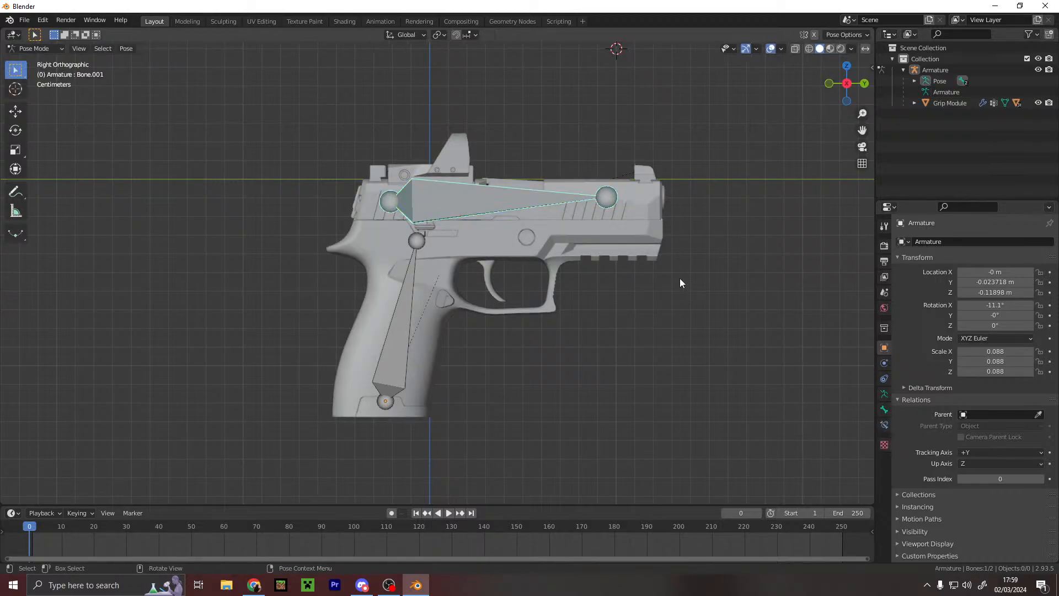
left_click(638, 209)
left_click(39, 49)
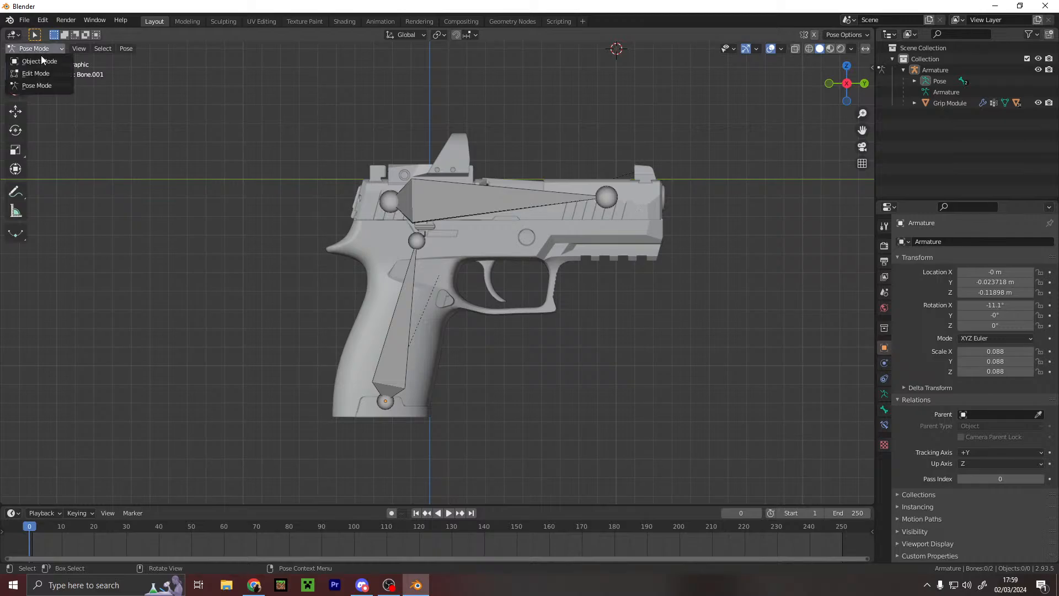
left_click(42, 61)
left_click(621, 211)
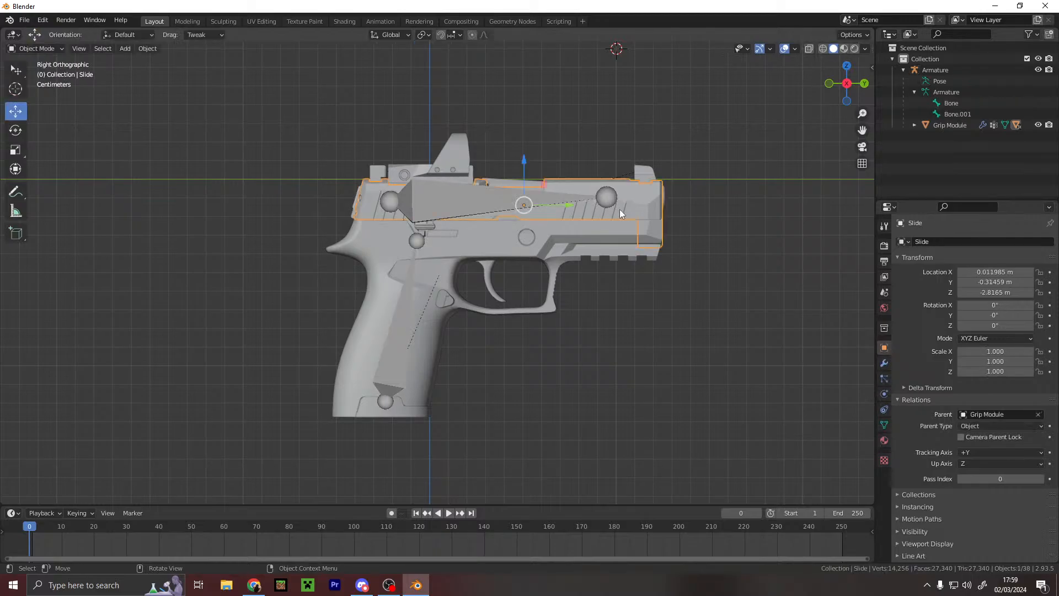
key("ctrl+p")
left_click(448, 207)
scroll(458, 216, "down", 15)
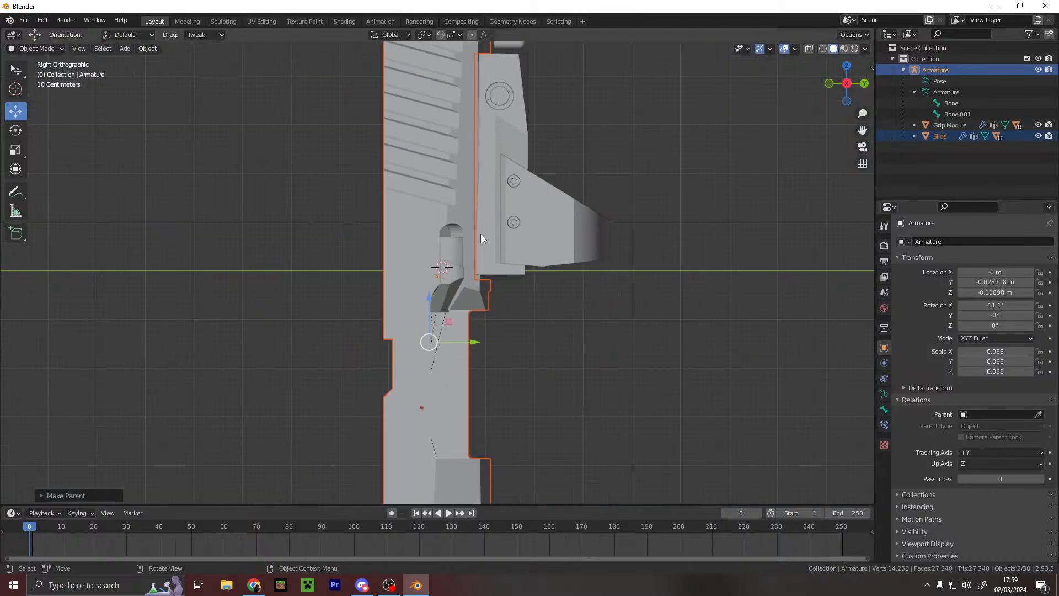
scroll(453, 260, "up", 12)
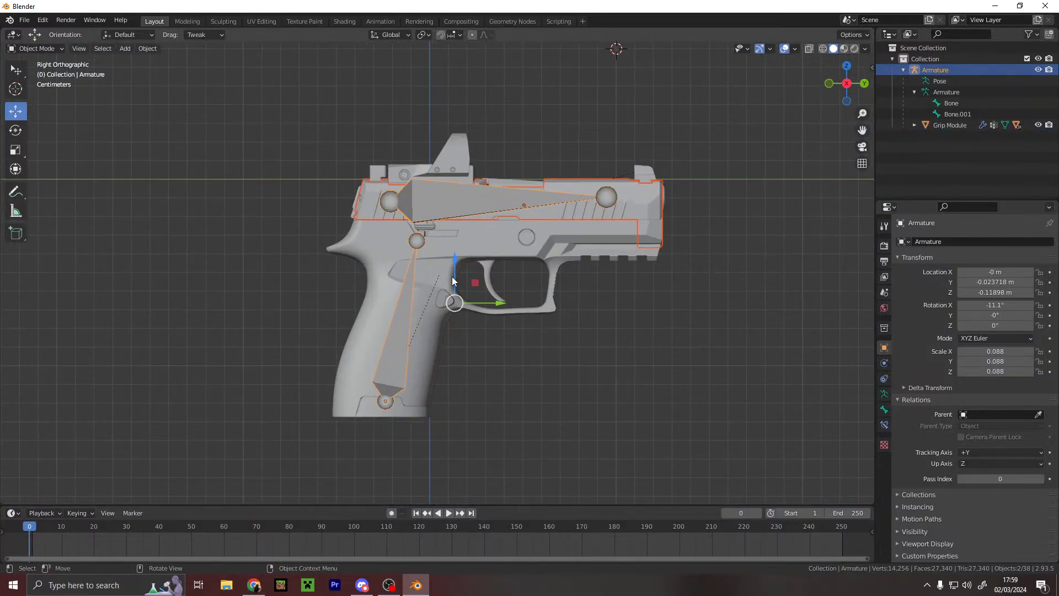
- Test the rig by trial-moving and trial-rotating the armature, keeping its original position and angle
left_click(581, 408)
scroll(524, 286, "up", 4)
left_click(459, 164)
scroll(583, 195, "down", 6)
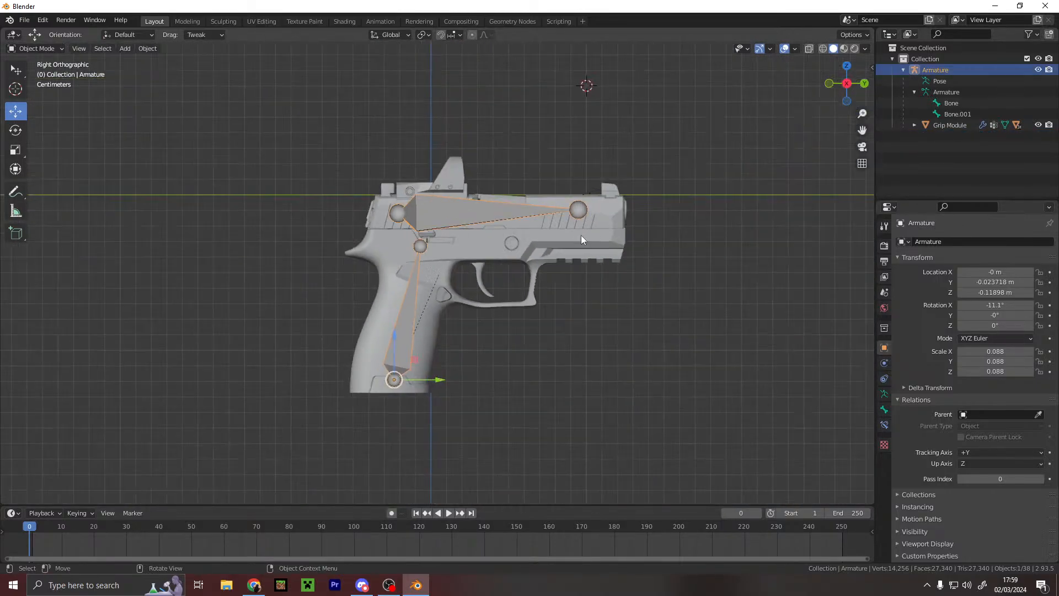
key("g")
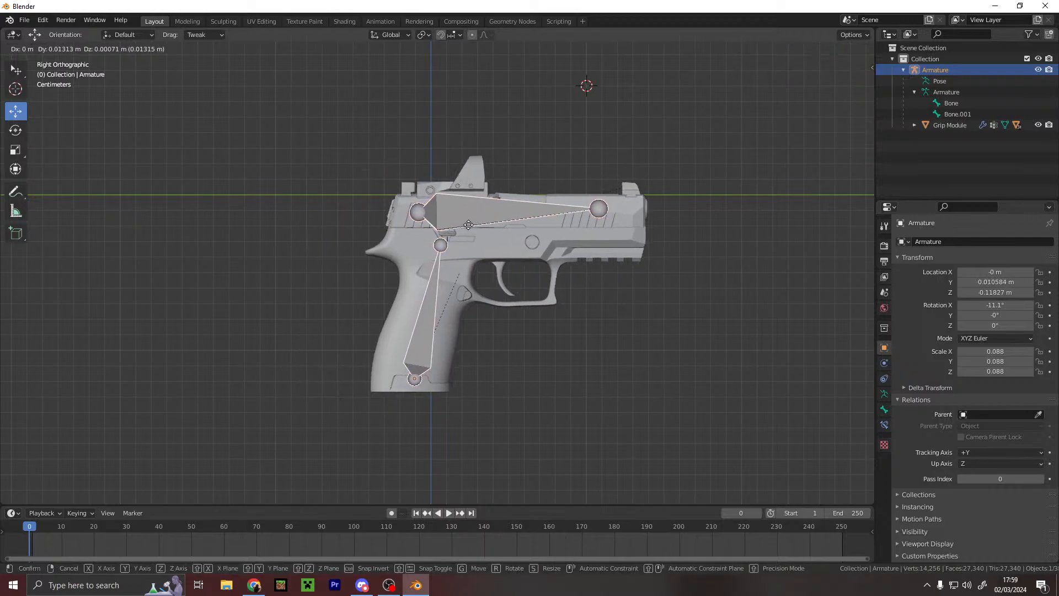
right_click(482, 222)
key("r")
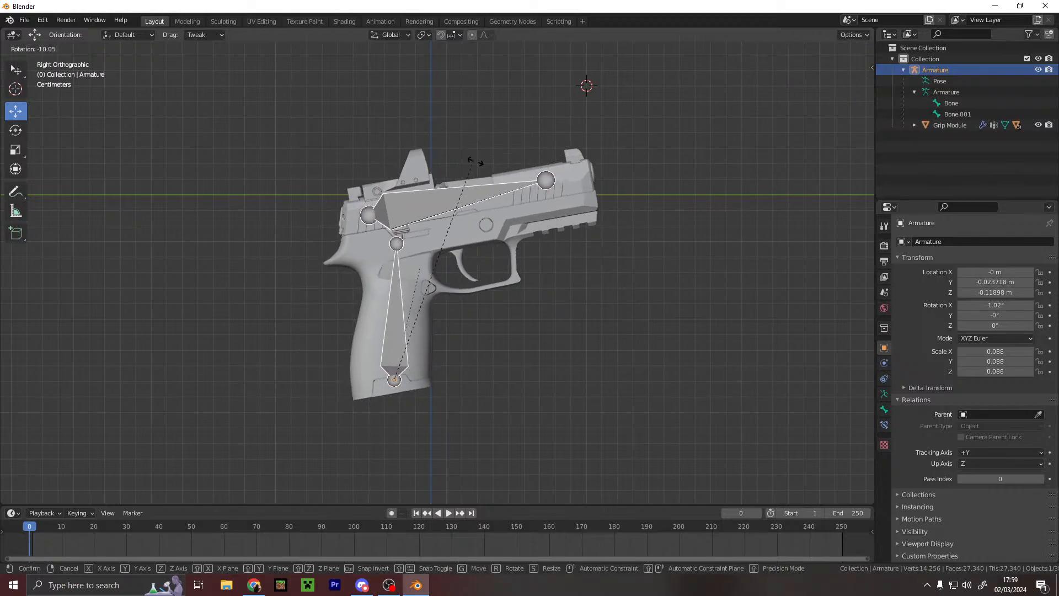
left_click(606, 249)
key("ctrl+z")
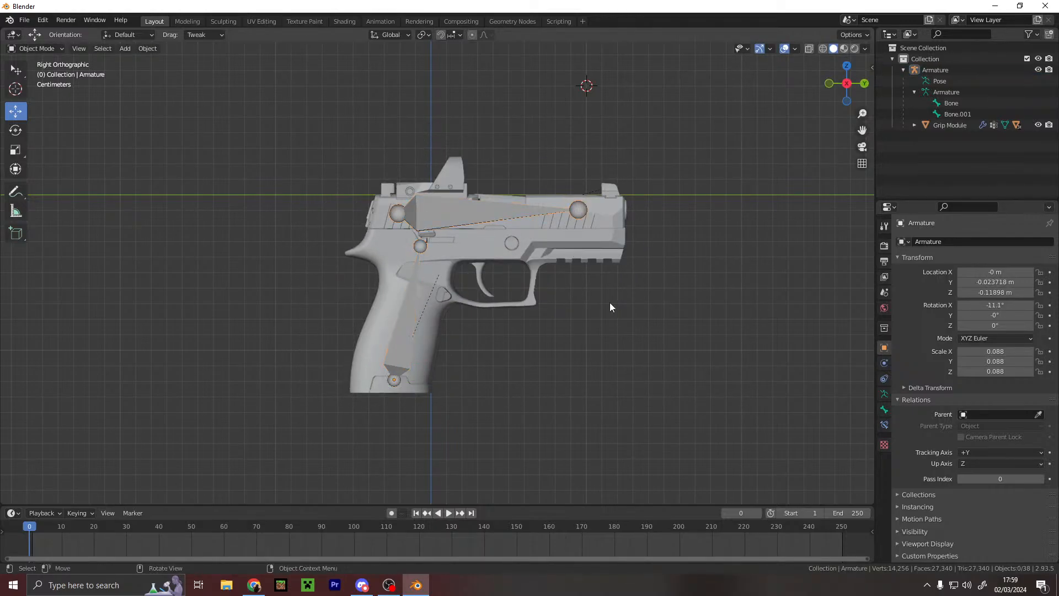
- Try to delete the slide bone, Bone.001
left_click(972, 114)
key("Delete")
key("ctrl+z")
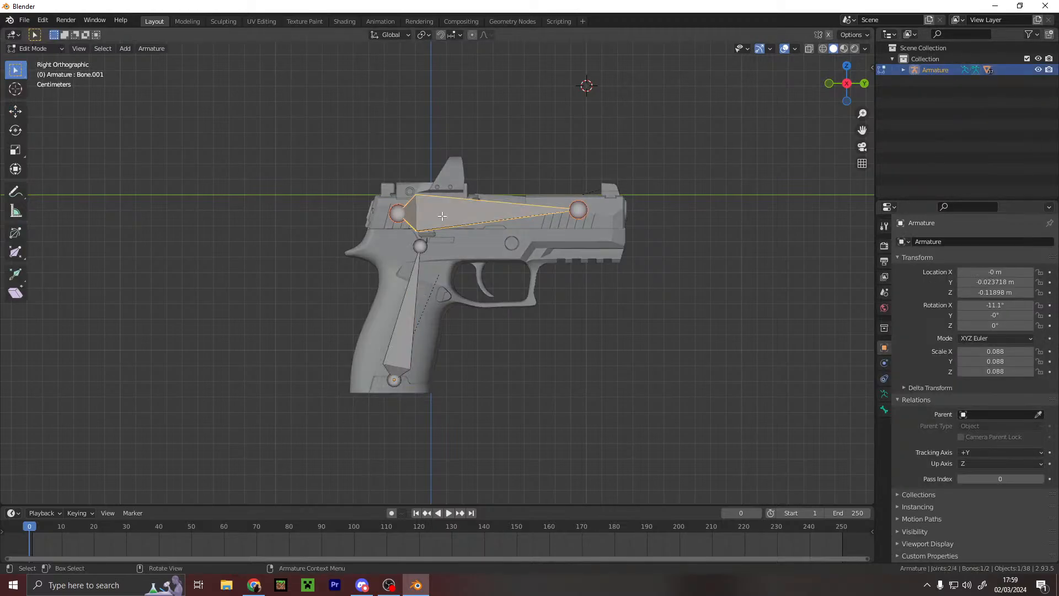
- In Edit Mode, nudge the slide bone by about -0.001 m in Y and -0.0007 m in Z
key("g")
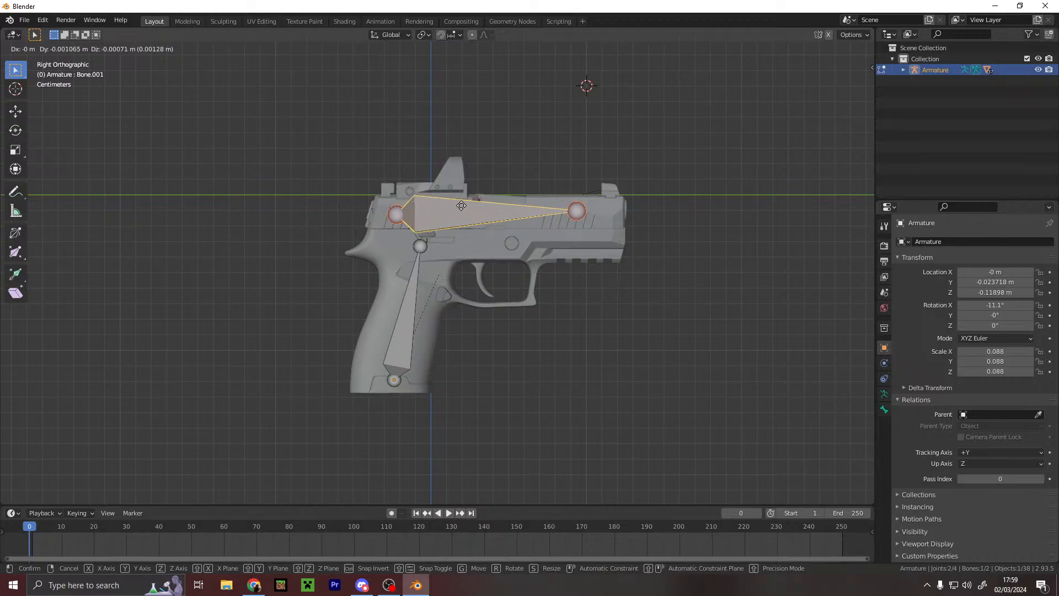
left_click(461, 206)
left_click(565, 191)
left_click(484, 220)
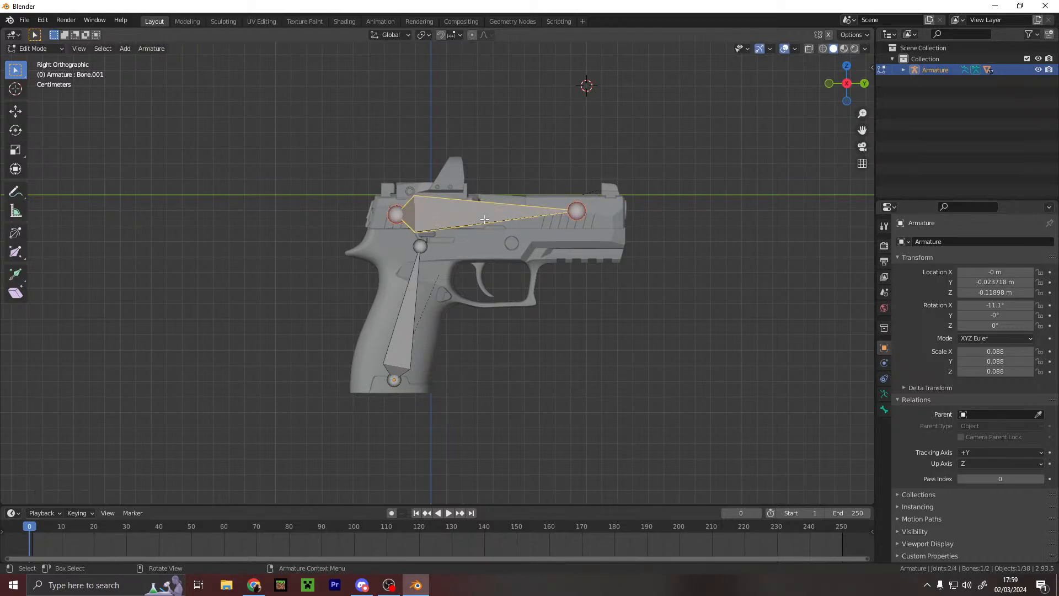
- Try to delete the slide bone, Bone.001, after undoing a trial hide of it
key("h")
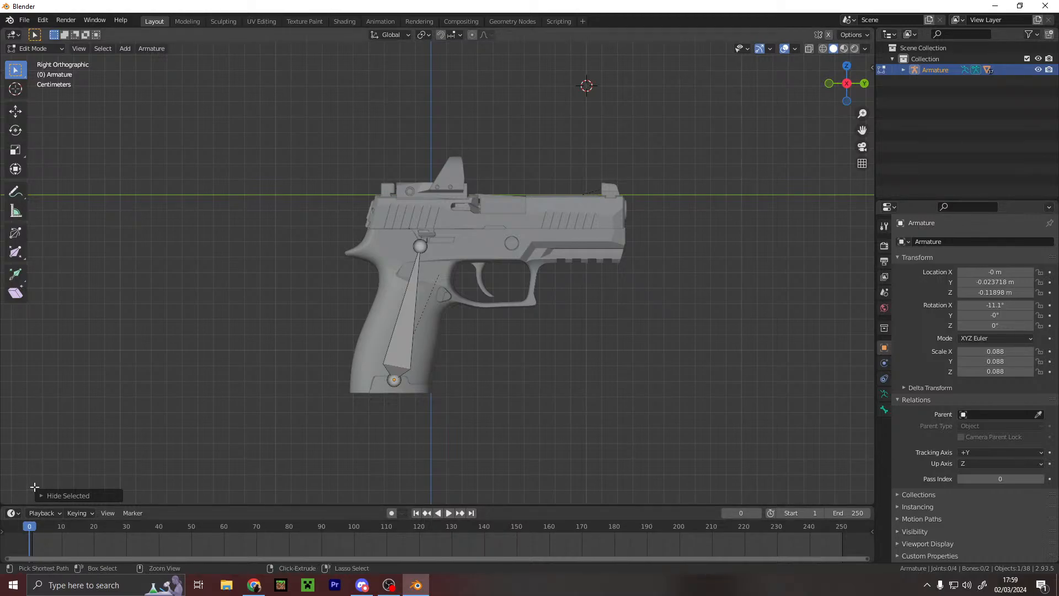
key("ctrl+z")
key("x")
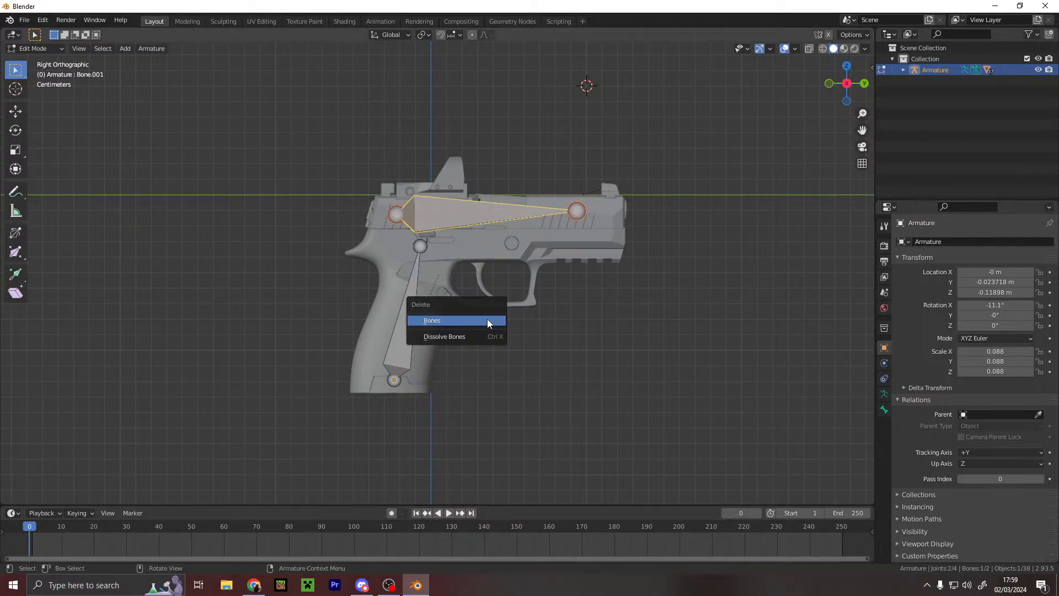
left_click(488, 319)
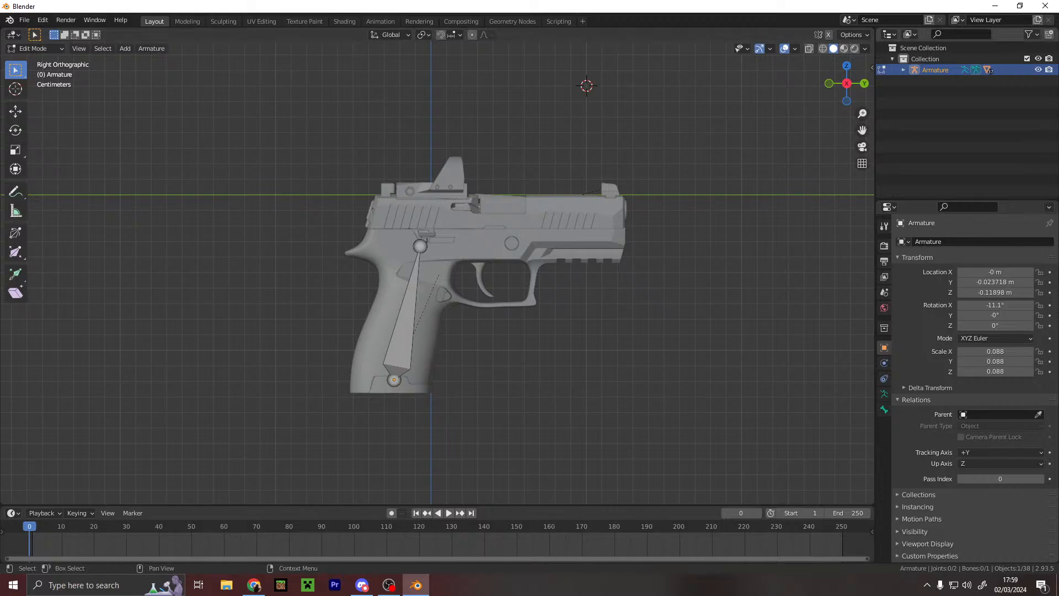
- Switch to the browser, dismiss the pinned chat notice on the Dev Stream #2 page and look through the page
left_click_drag(1058, 102, 680, 88)
left_click(840, 95)
left_click(207, 11)
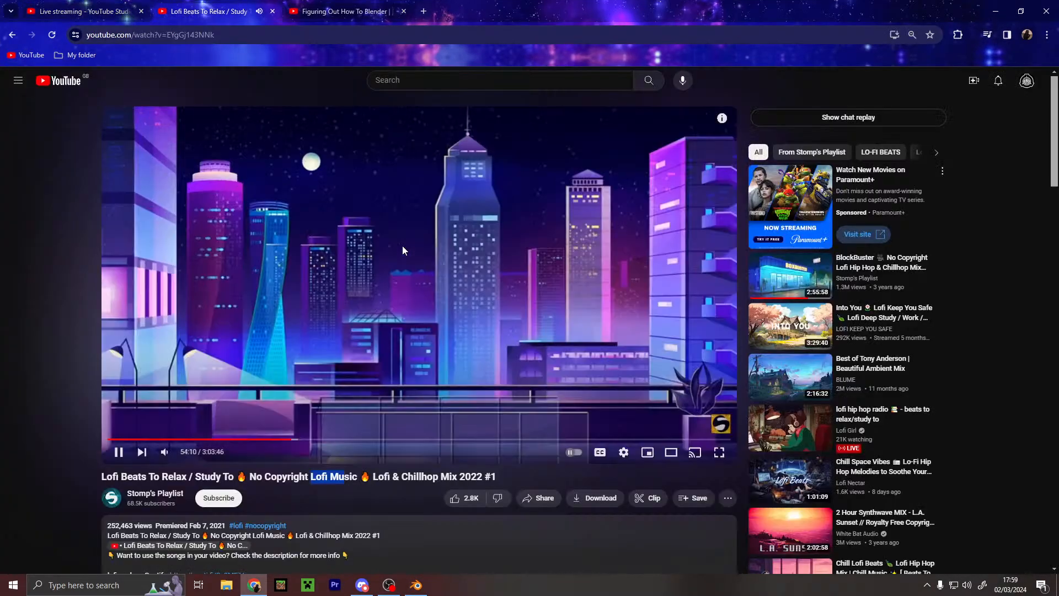
left_click(332, 10)
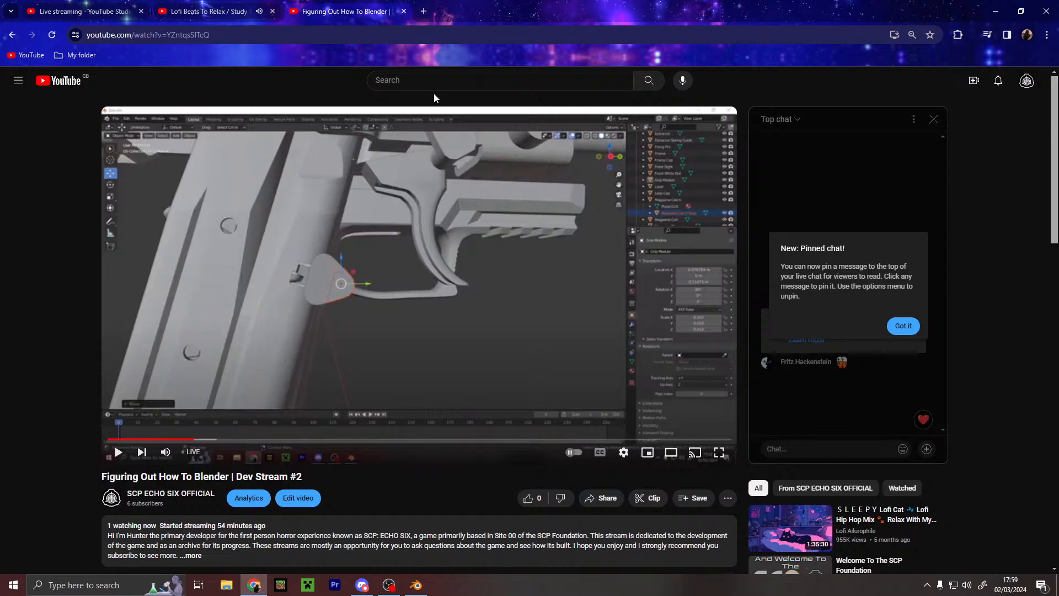
left_click(915, 324)
scroll(438, 510, "down", 5)
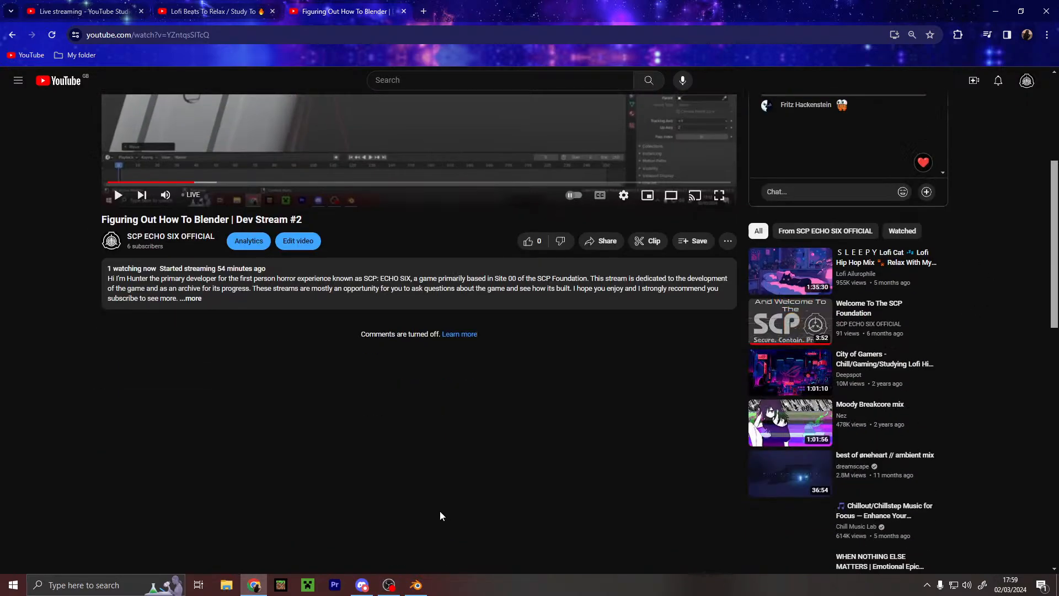
scroll(92, 292, "up", 5)
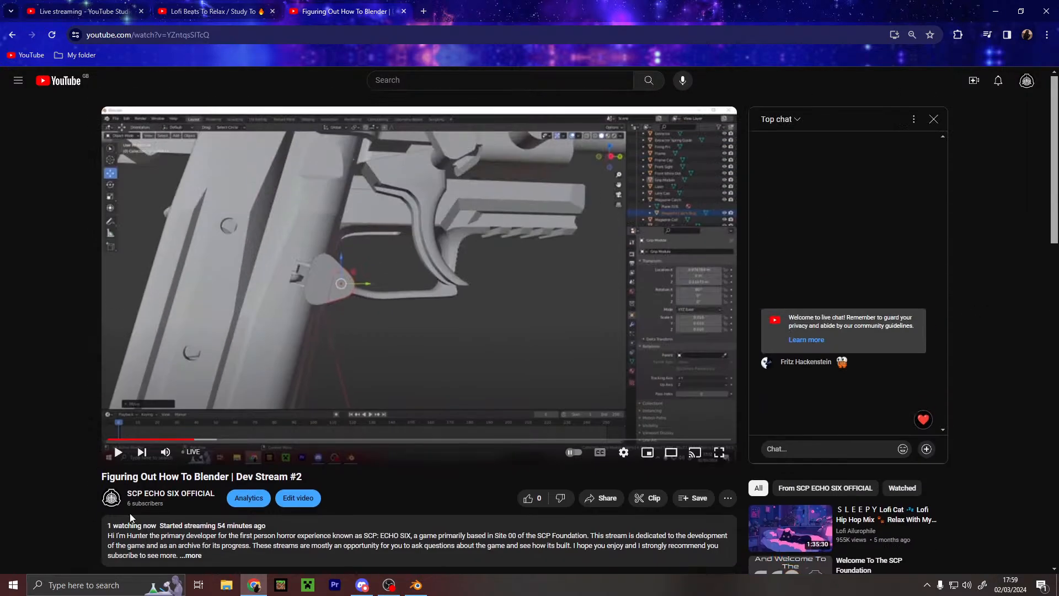
- Search YouTube for "ue5 how to rig gun" and open the video "Modeling, Rigging And Animating A Gun In Blender And Unity"
left_click(75, 92)
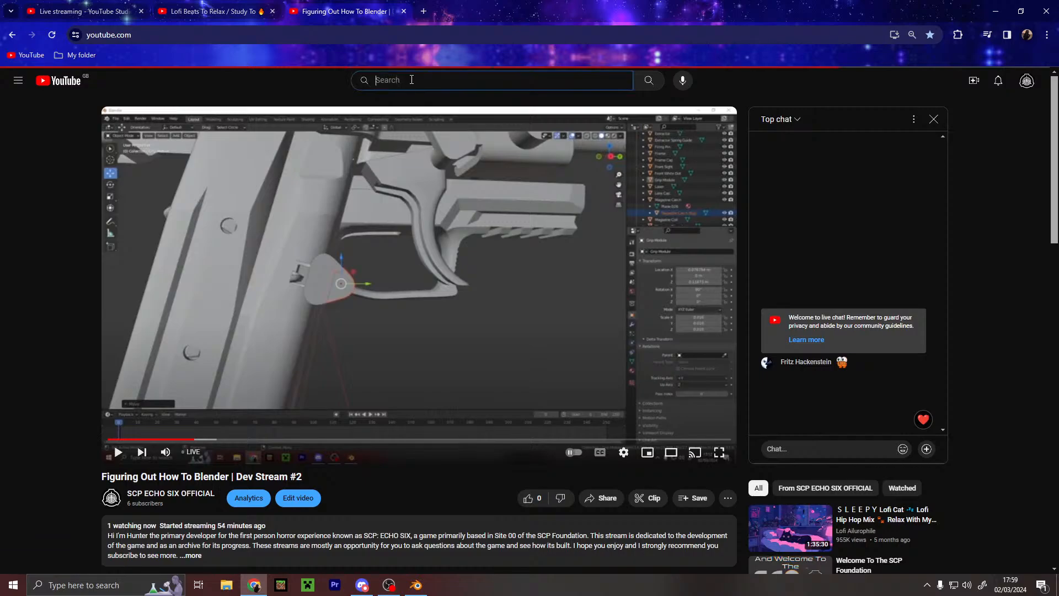
type("ue5 how to r")
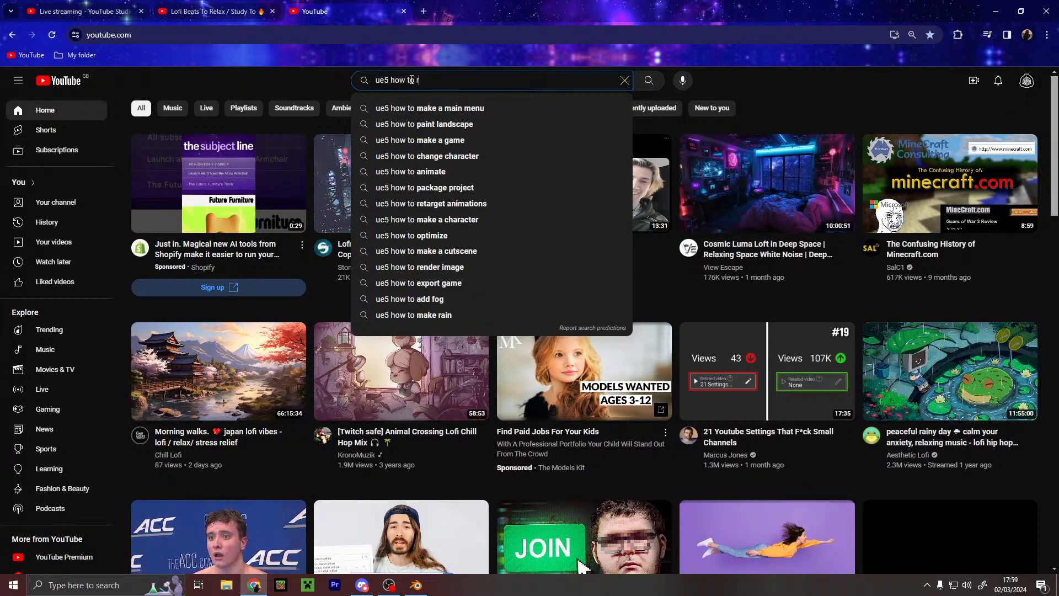
type("ig gun")
key("Return")
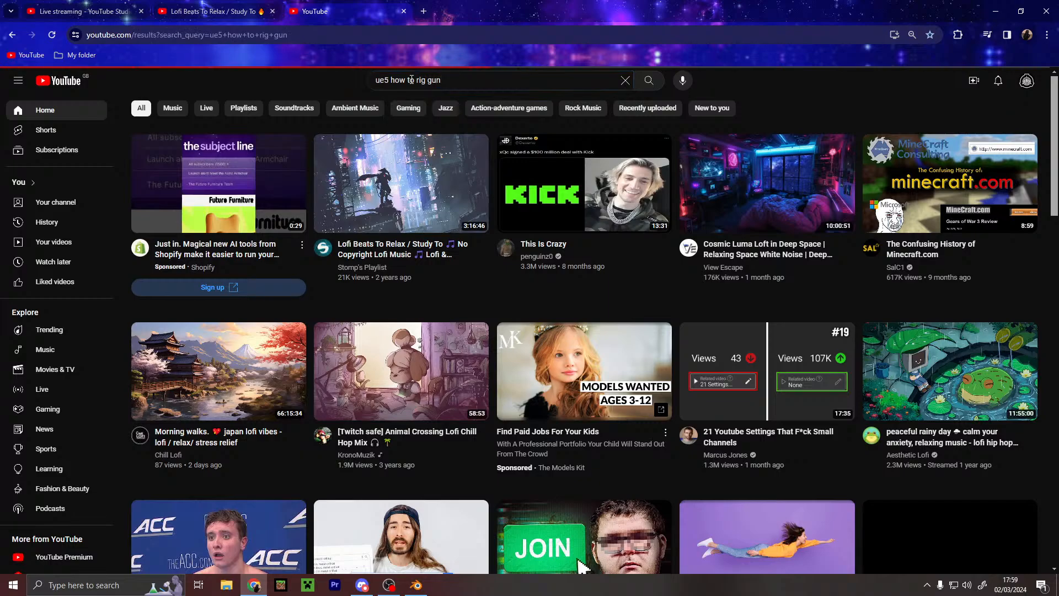
scroll(204, 207, "down", 10)
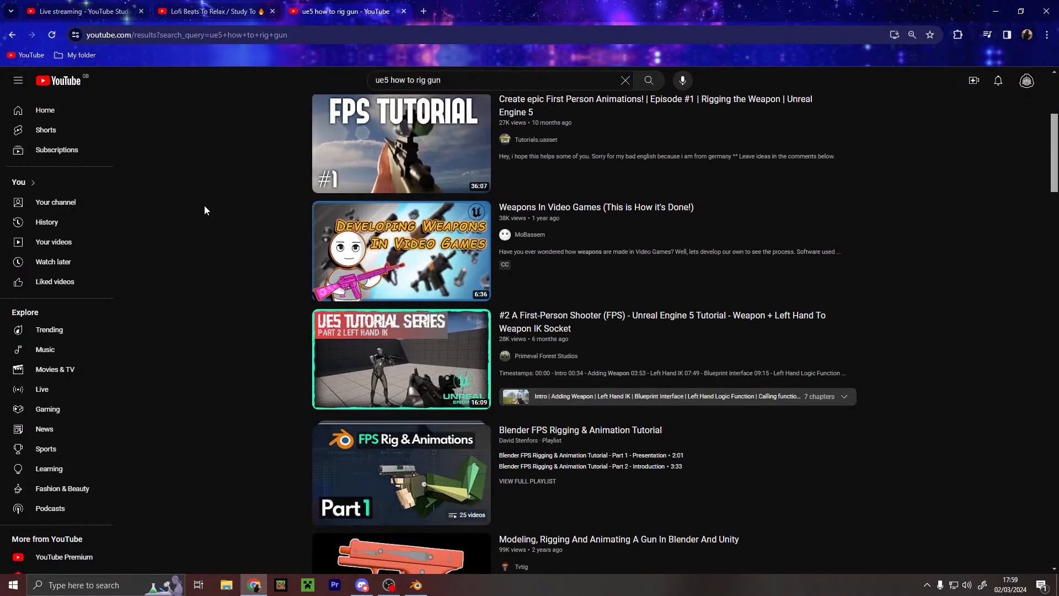
left_click(597, 307)
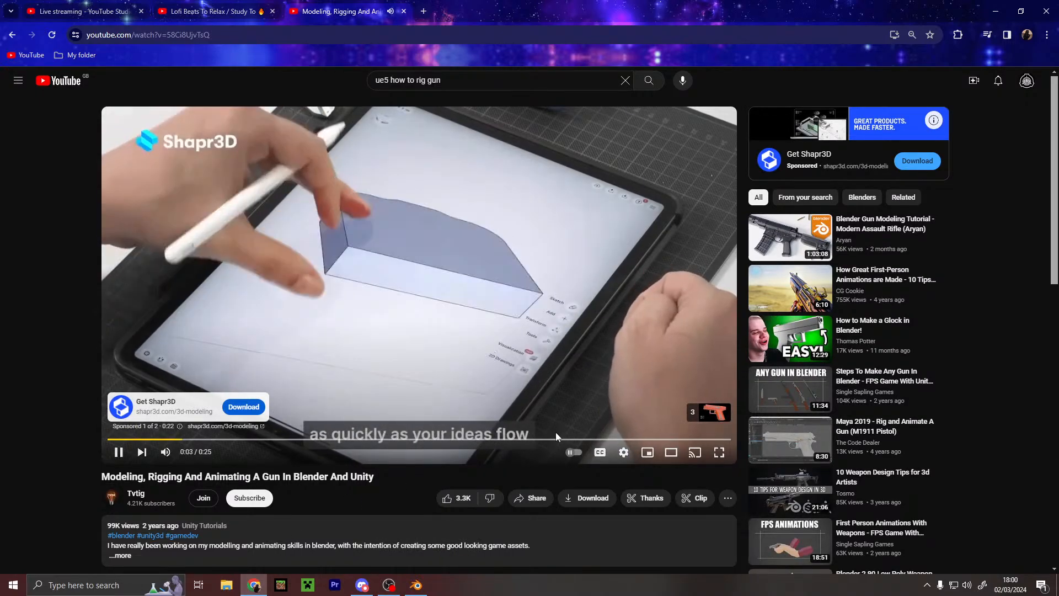
- Skip the advert and advance the video to the rigging section to study how the pistol's bones are laid out
left_click(703, 411)
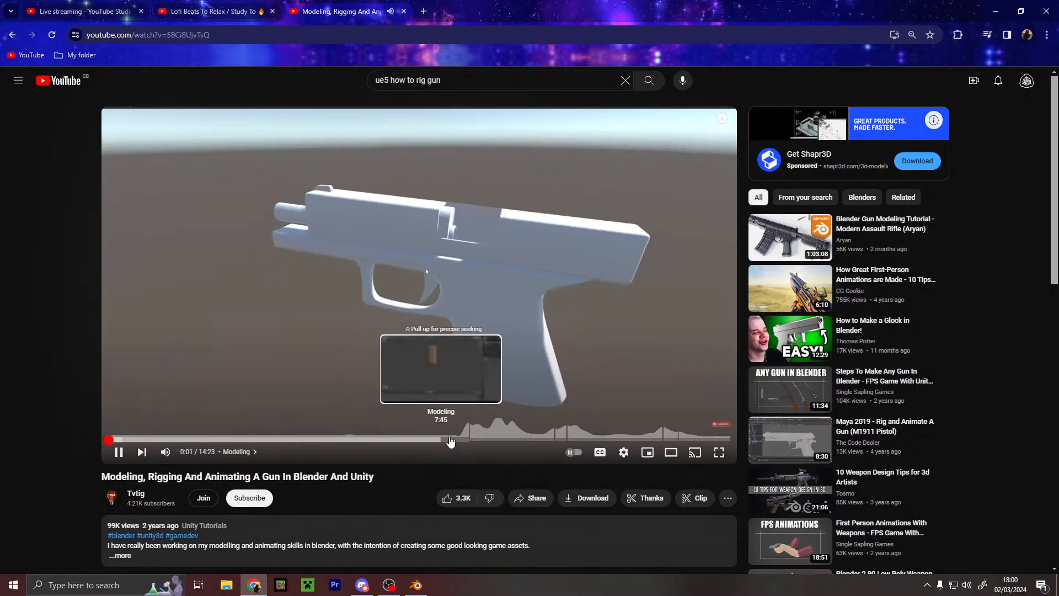
left_click(466, 440)
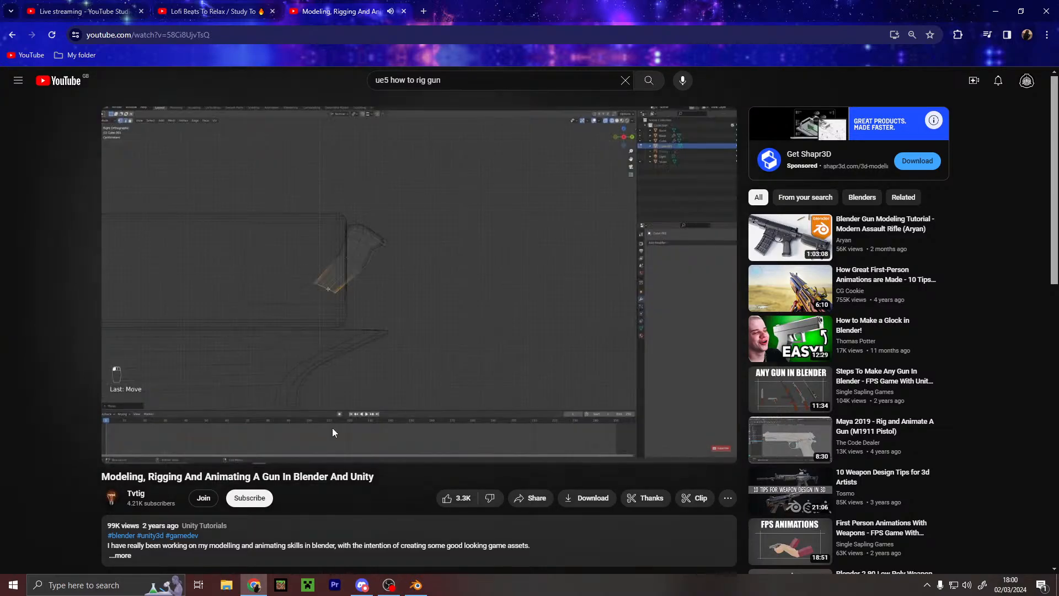
left_click(387, 351)
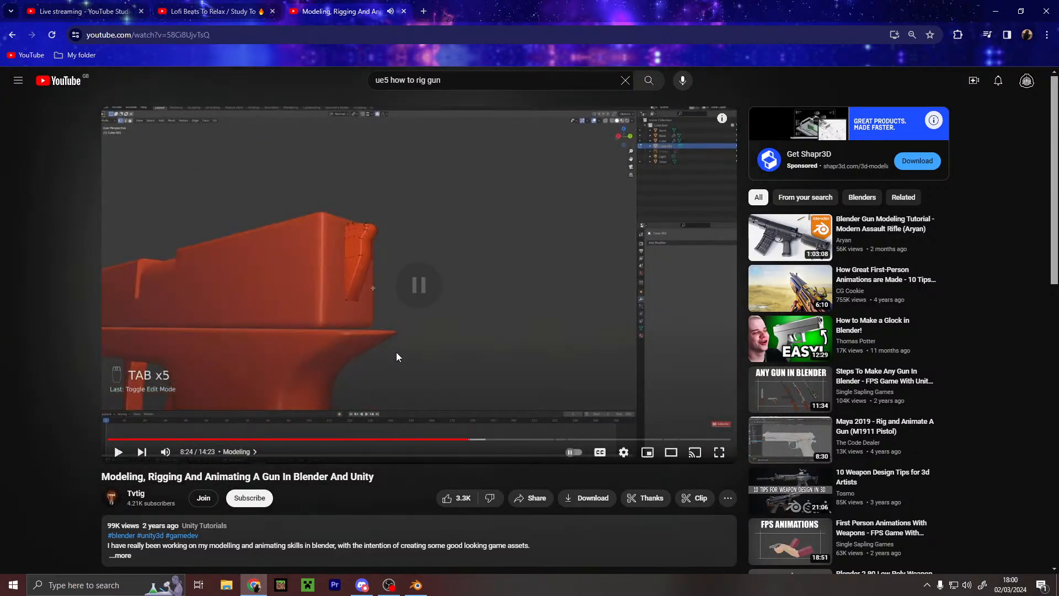
left_click(439, 352)
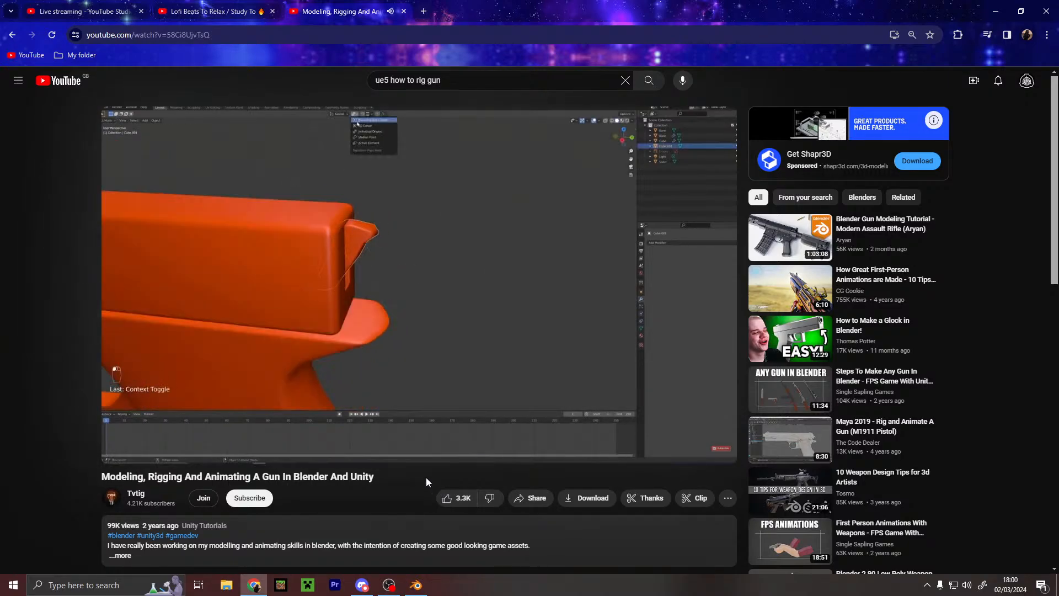
left_click_drag(472, 439, 475, 443)
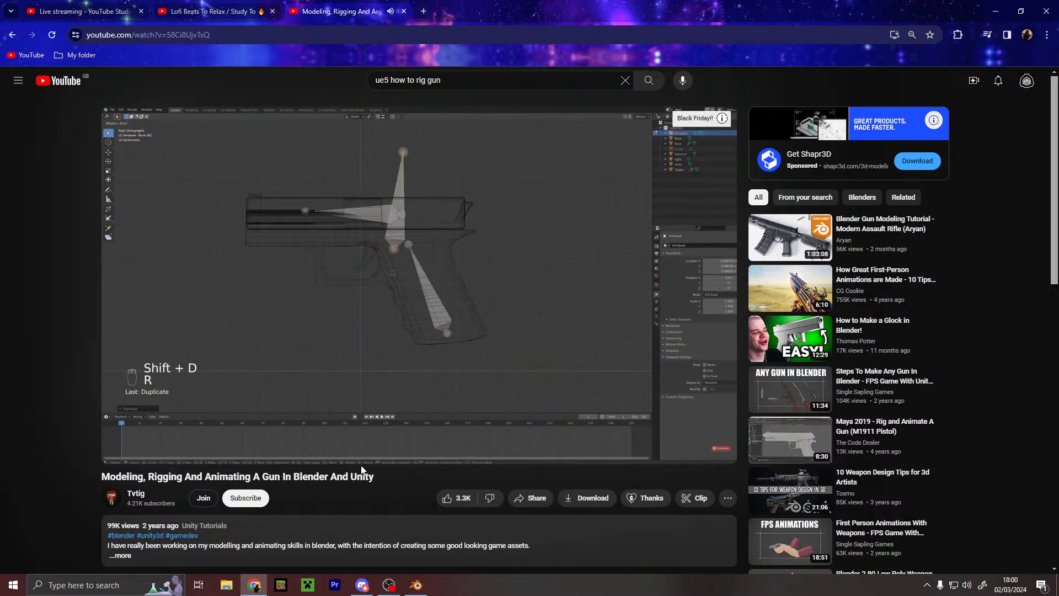
mouse_move(365, 463)
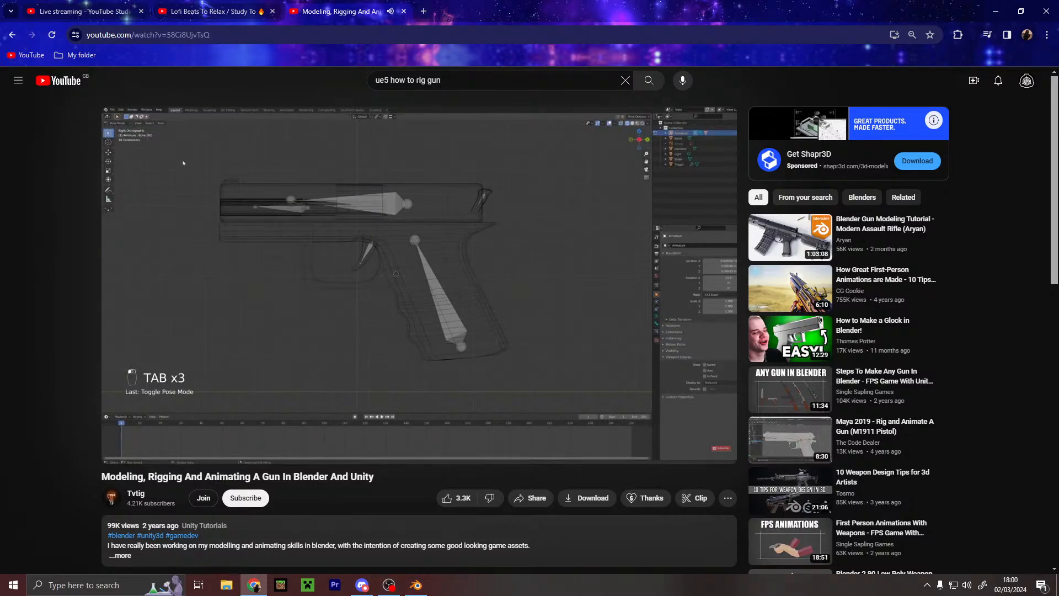
mouse_move(457, 434)
- Switch back to Blender, undo the slide bone deletion and return to Object Mode
left_click_drag(881, 2, 1058, 11)
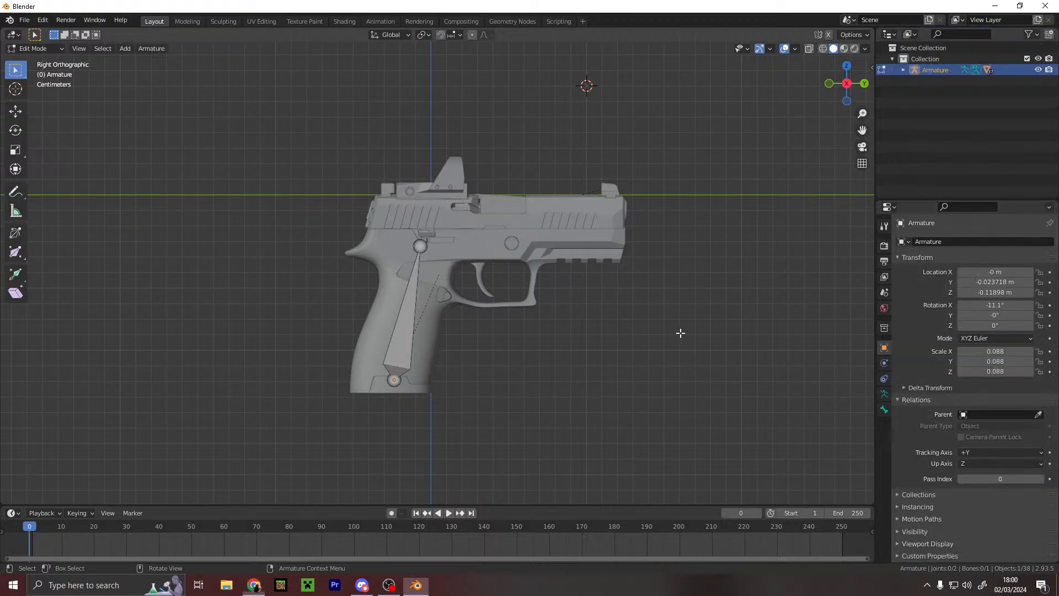
key("ctrl+z")
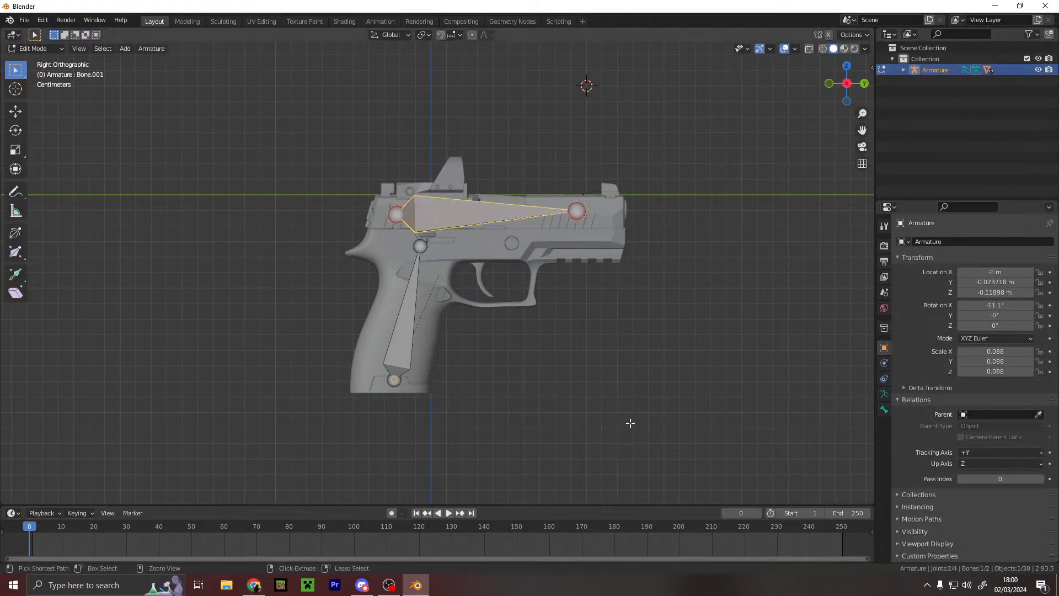
key("Tab")
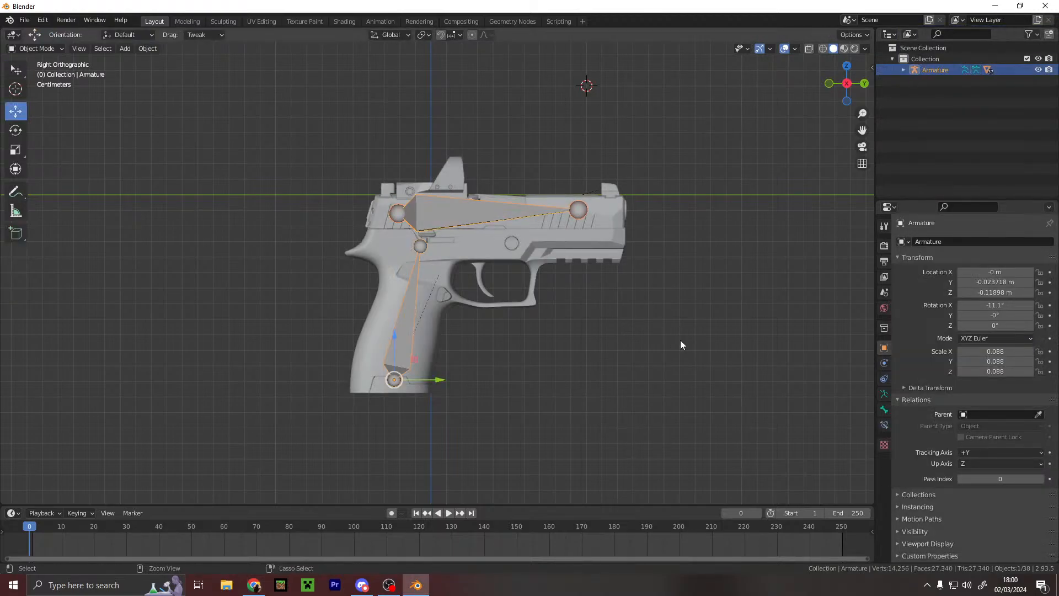
- Clear the Armature parent from Grip Module and delete the two-bone armature
left_click(950, 125)
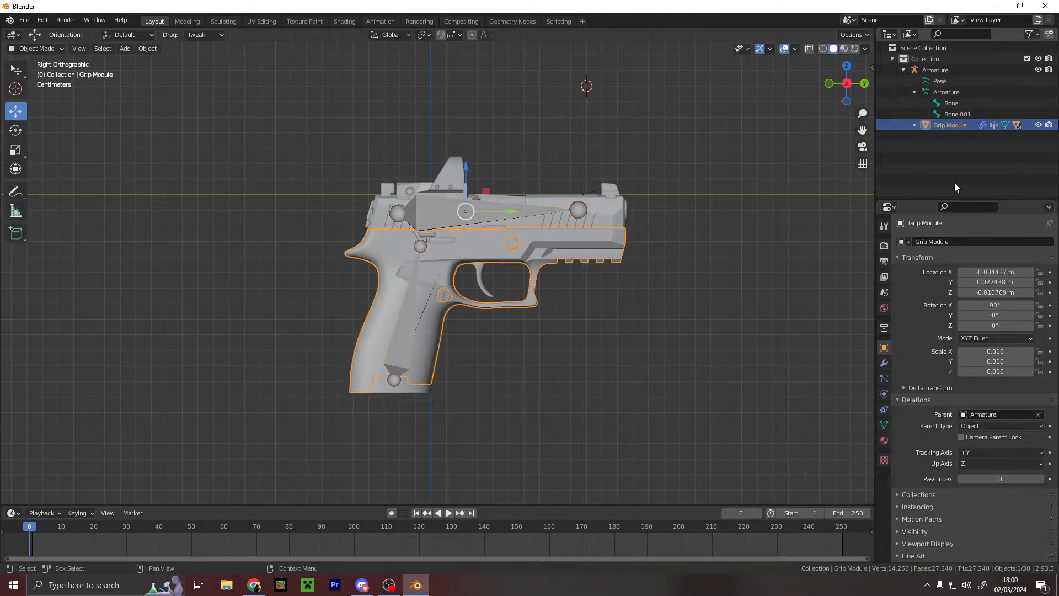
left_click(1038, 414)
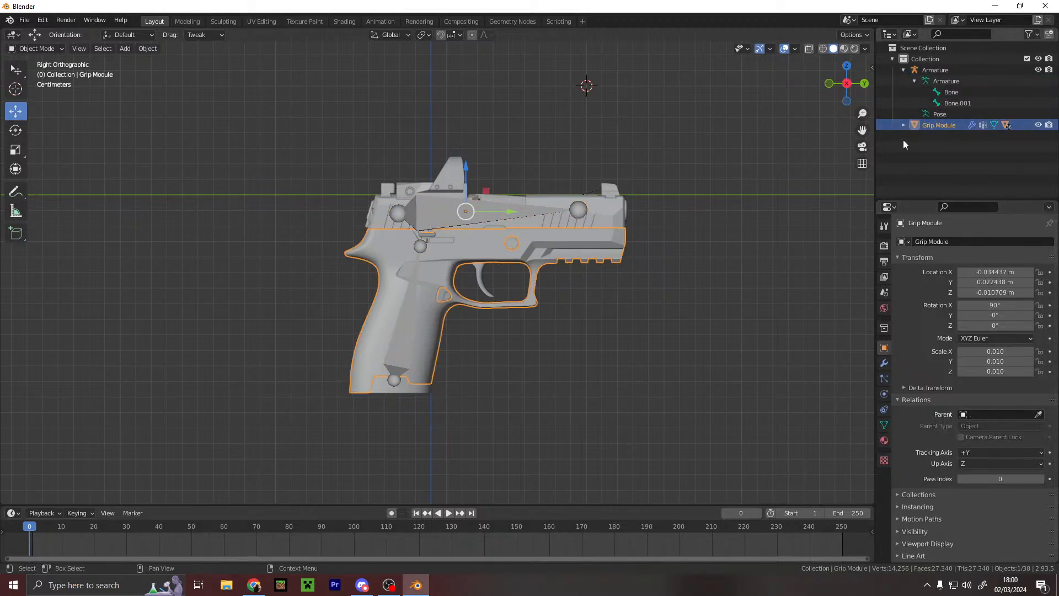
left_click(938, 71)
key("x")
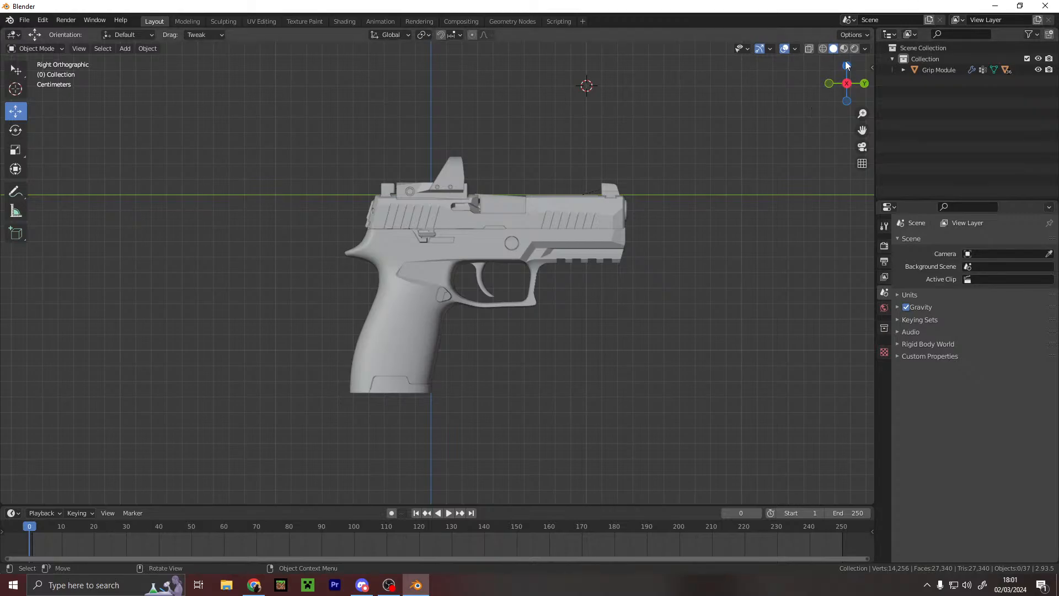
- Display the pistol in wireframe and add a new single-bone armature
left_click(822, 49)
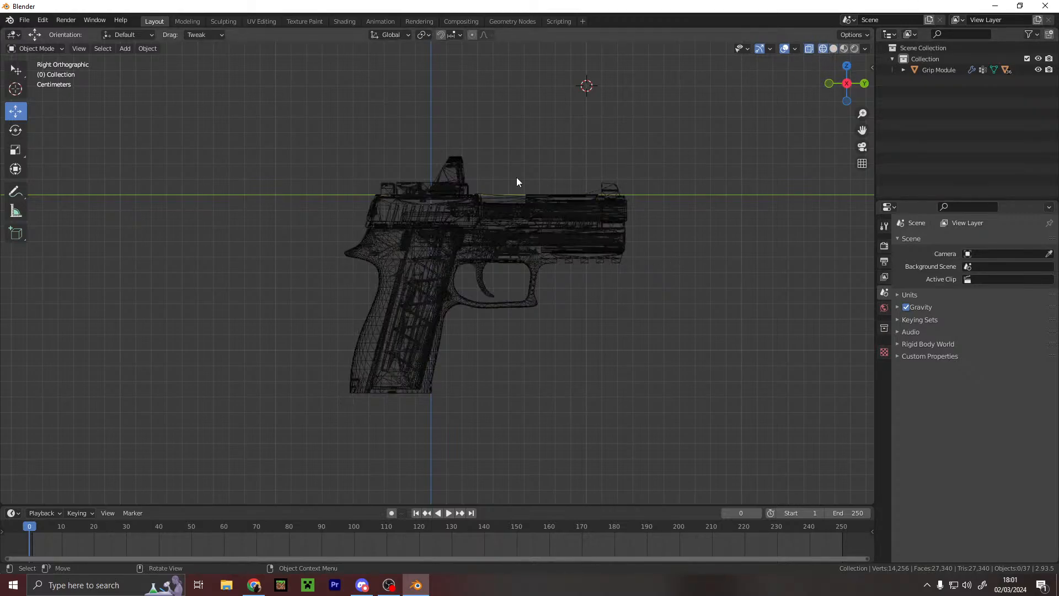
scroll(454, 213, "up", 6)
scroll(454, 213, "down", 5)
scroll(481, 214, "up", 4)
scroll(487, 217, "down", 4)
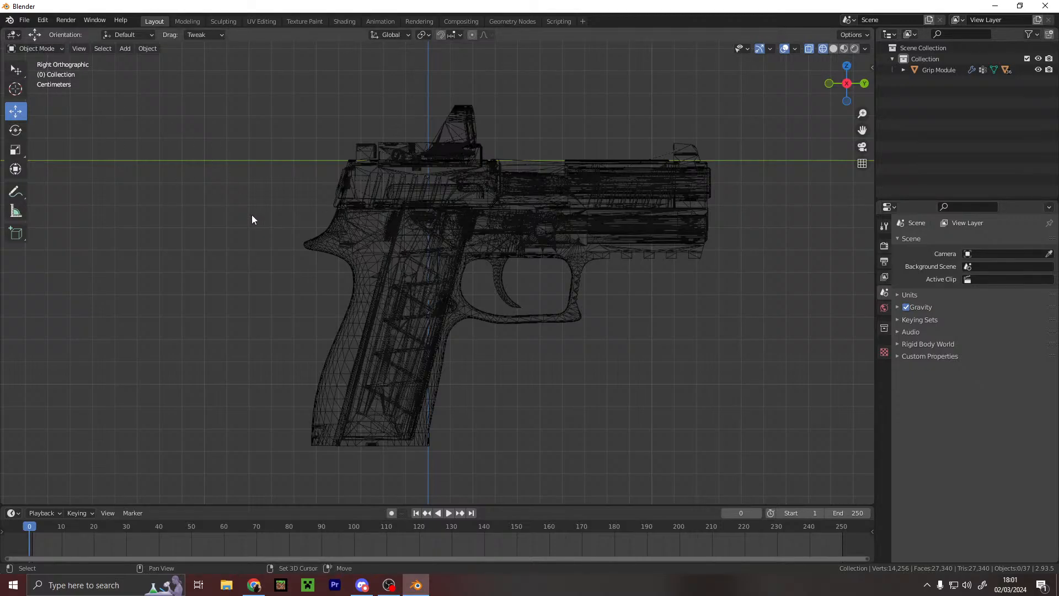
key("shift+a")
mouse_move(254, 215)
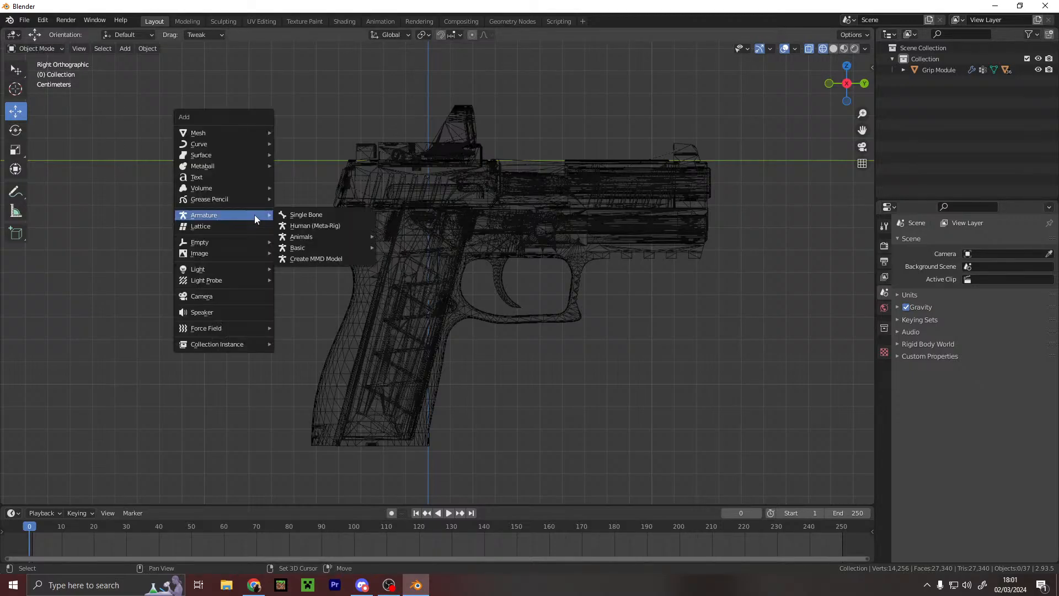
left_click(303, 219)
- Scale the new armature to about 0.061 and place it inside the lower grip at about Z -0.110 m
scroll(485, 247, "down", 5)
scroll(491, 247, "up", 4)
key("g")
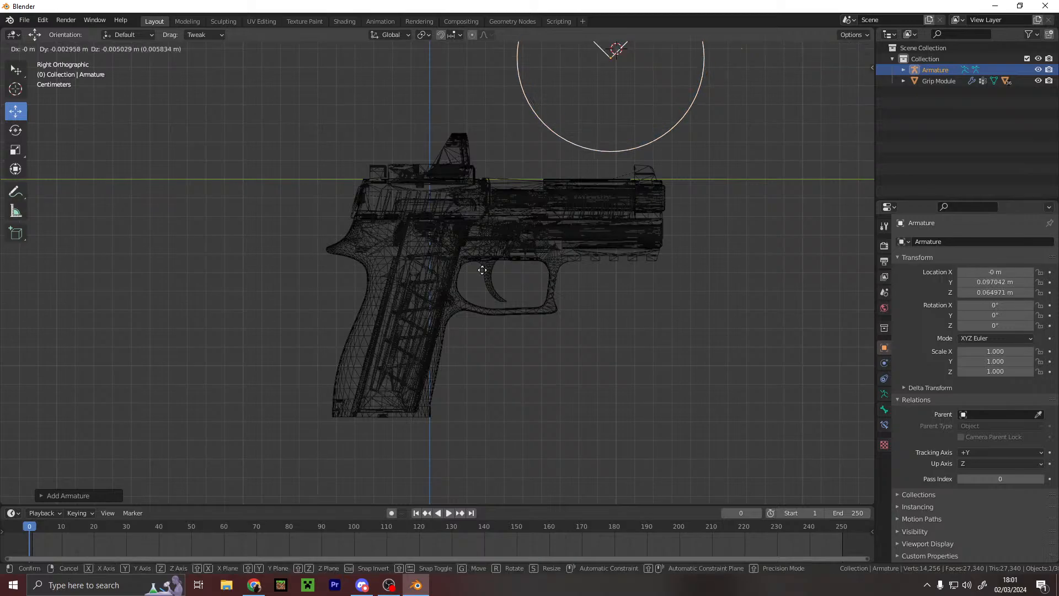
left_click(281, 51)
key("s")
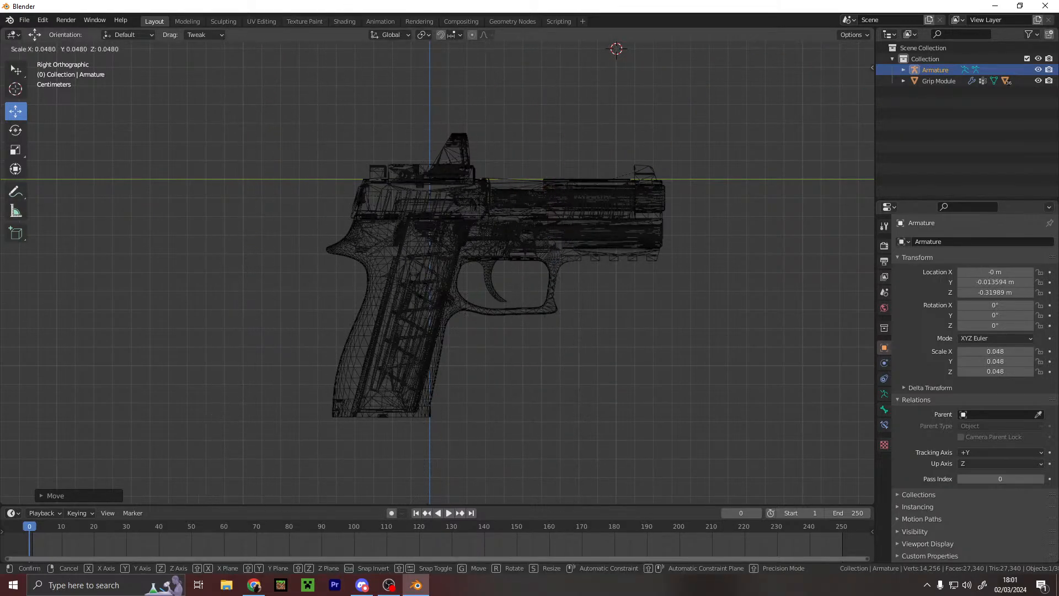
left_click(451, 124)
key("g")
left_click(442, 375)
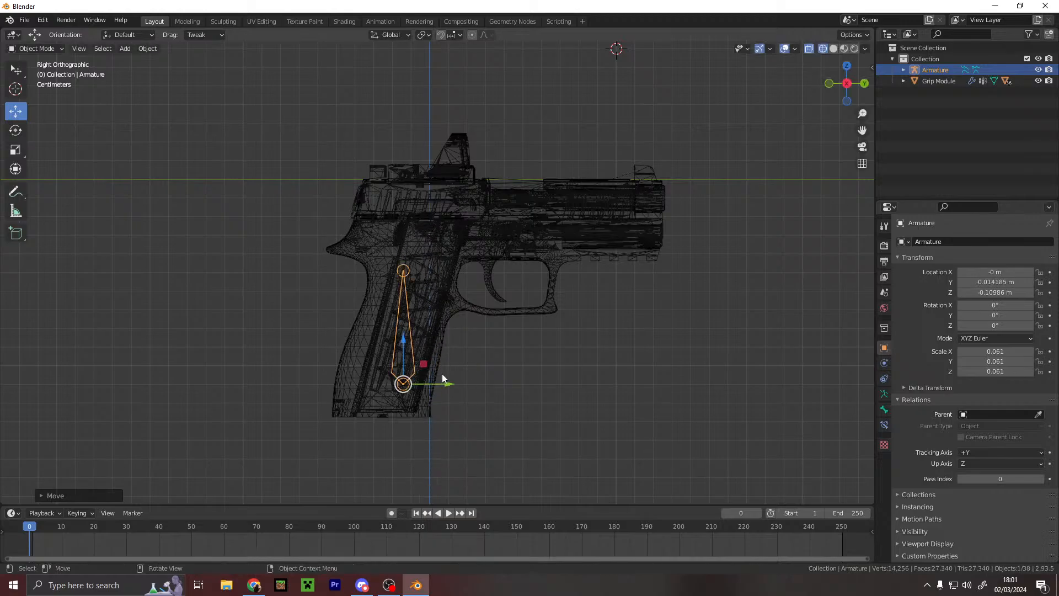
- Rotate the armature to about -17.9° in X, shift it to about Y -0.0237 m and scale it to about 0.091
key("r")
left_click(478, 387)
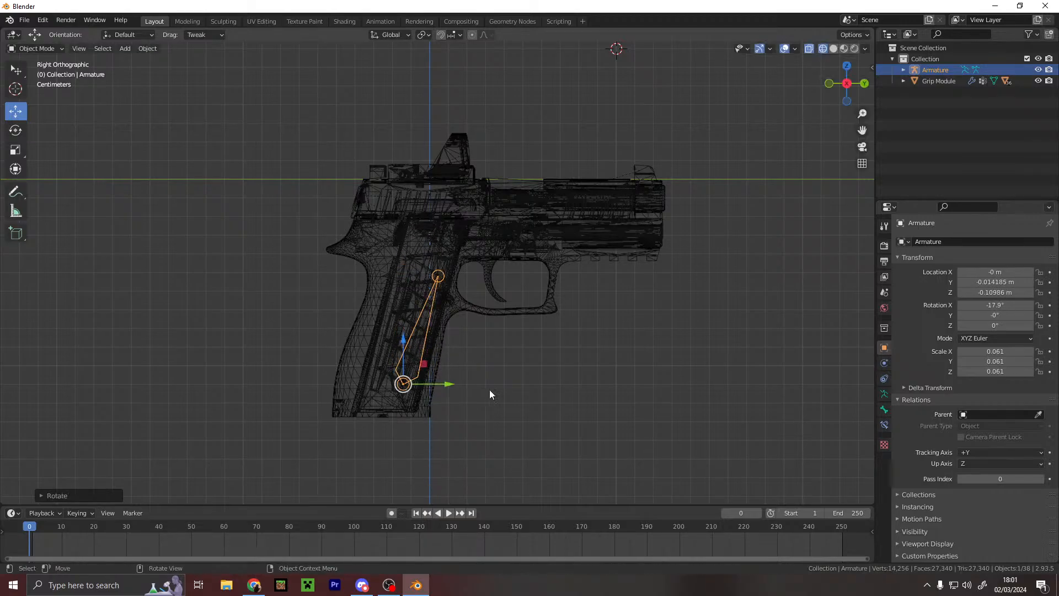
key("g")
left_click(466, 388)
key("s")
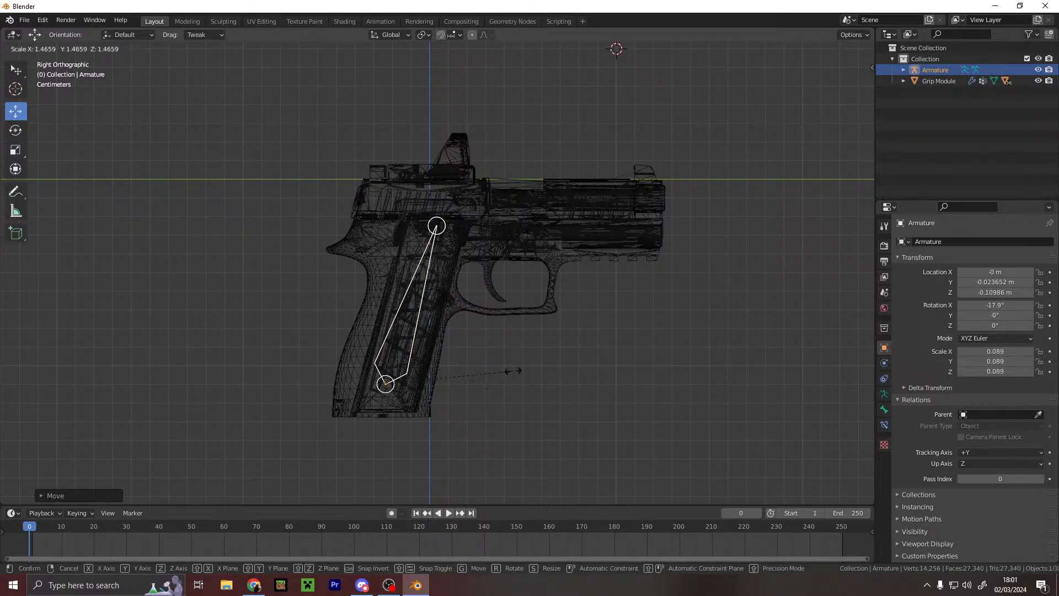
left_click(518, 378)
- Align the armature with the grip at about Y -0.0225 m, Z -0.120 m and -14.1° X rotation, then deselect it
key("g")
left_click(513, 396)
key("r")
left_click(510, 394)
key("g")
left_click(513, 389)
key("r")
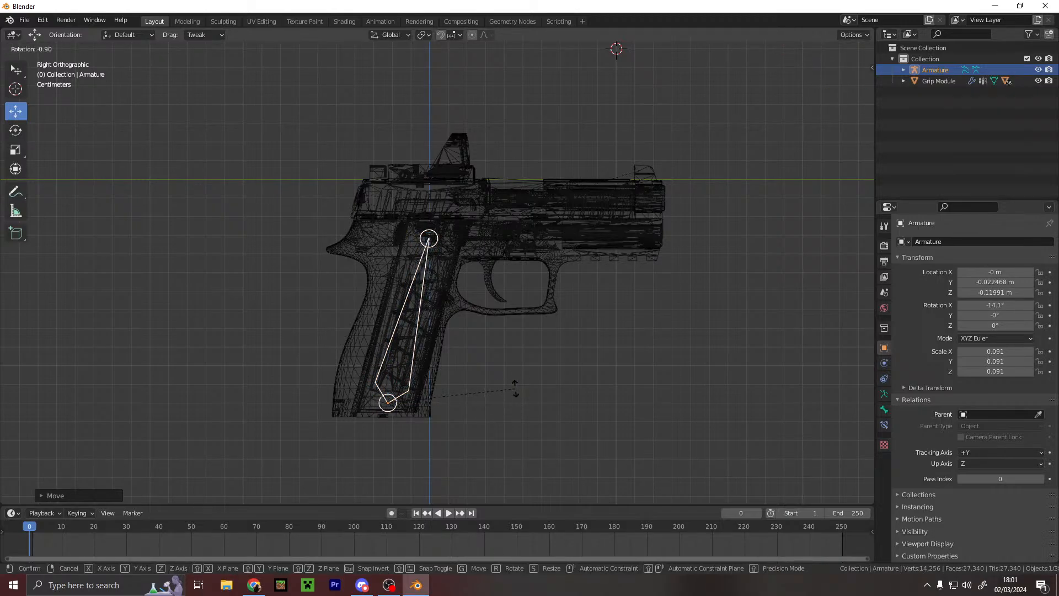
left_click(515, 389)
left_click(701, 216)
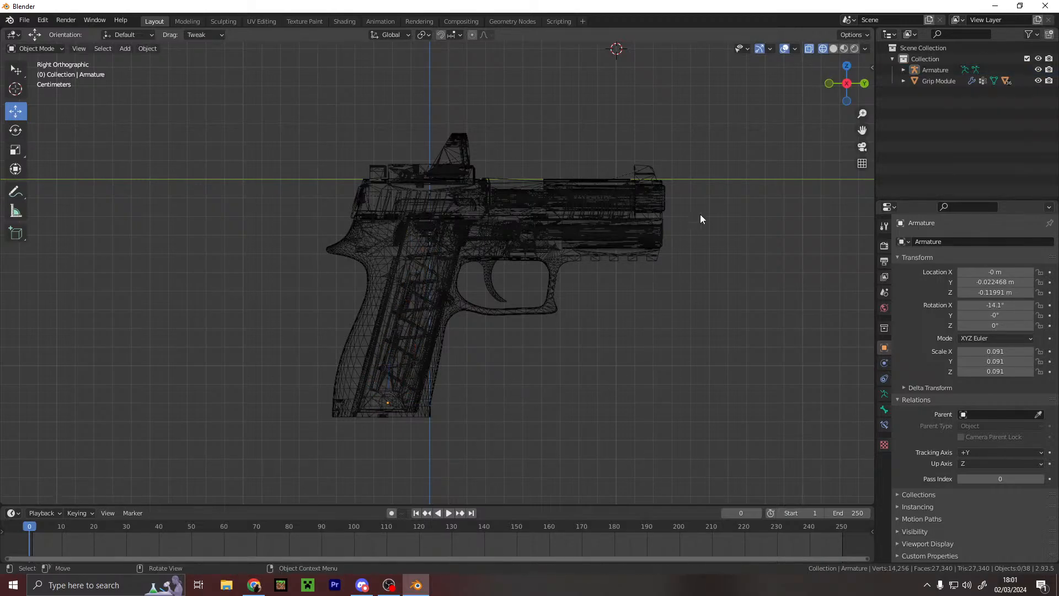
- Try to detach the Slide from its Grip Module parent
left_click(902, 81)
left_click(944, 125)
left_click(951, 140)
left_click(951, 147)
left_click(948, 159)
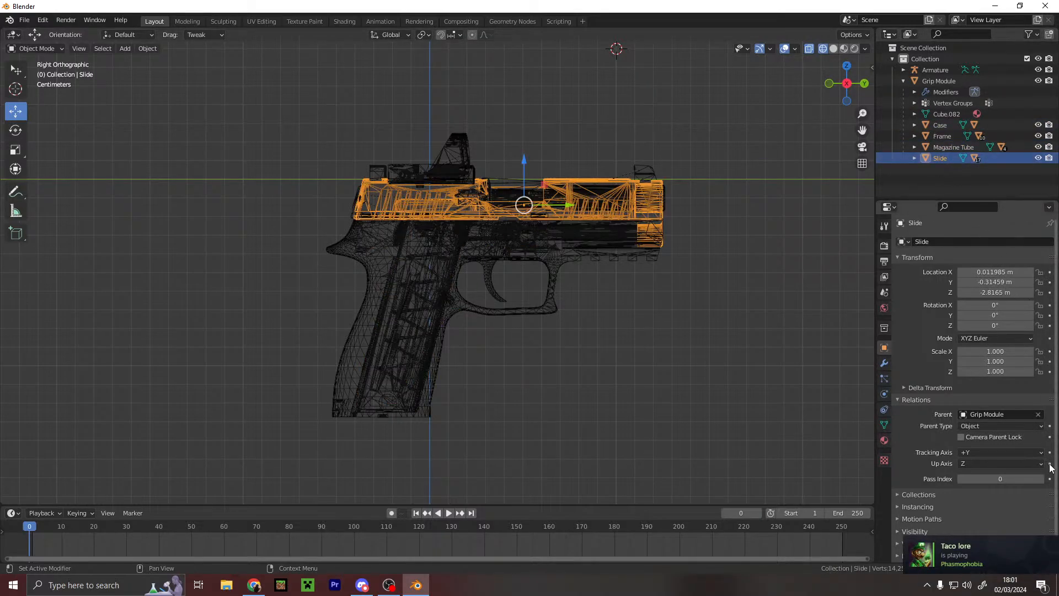
left_click(1038, 414)
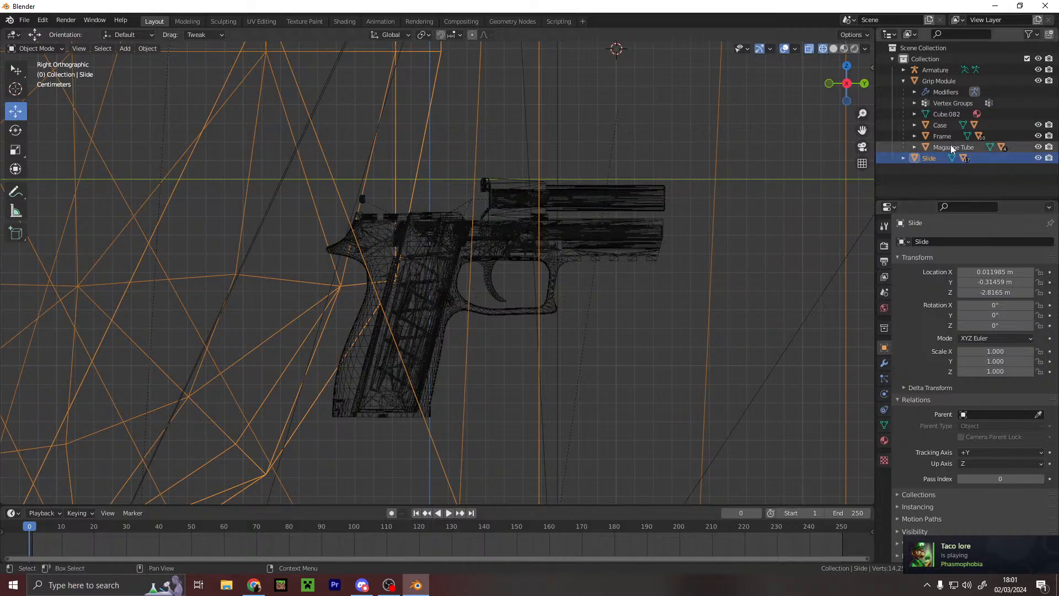
- Try to scale the detached Slide to 0.100 on all three axes
scroll(686, 304, "down", 5)
scroll(531, 319, "down", 4)
scroll(544, 324, "up", 8)
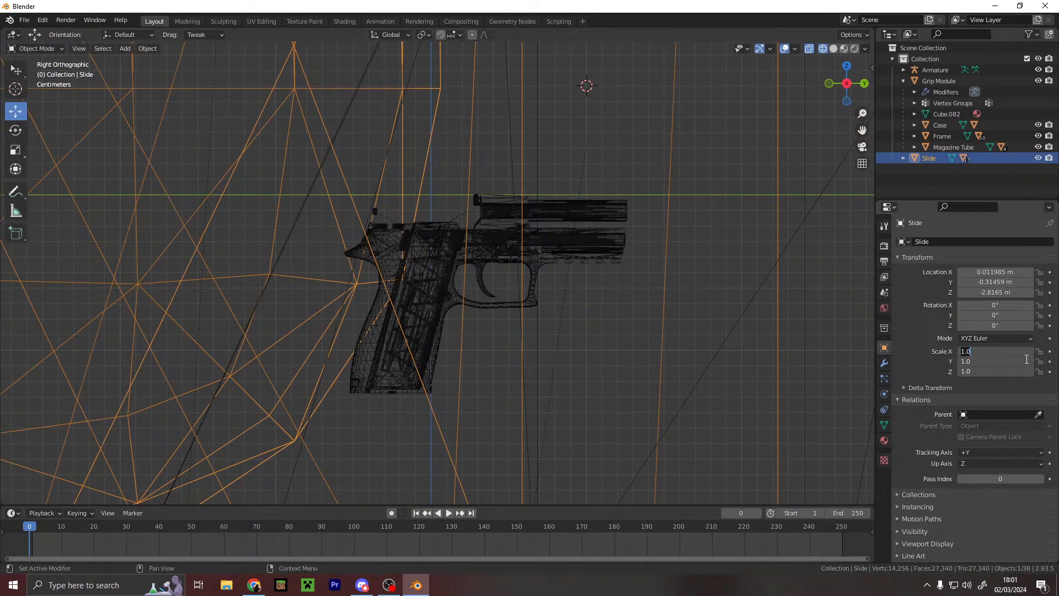
key("Return")
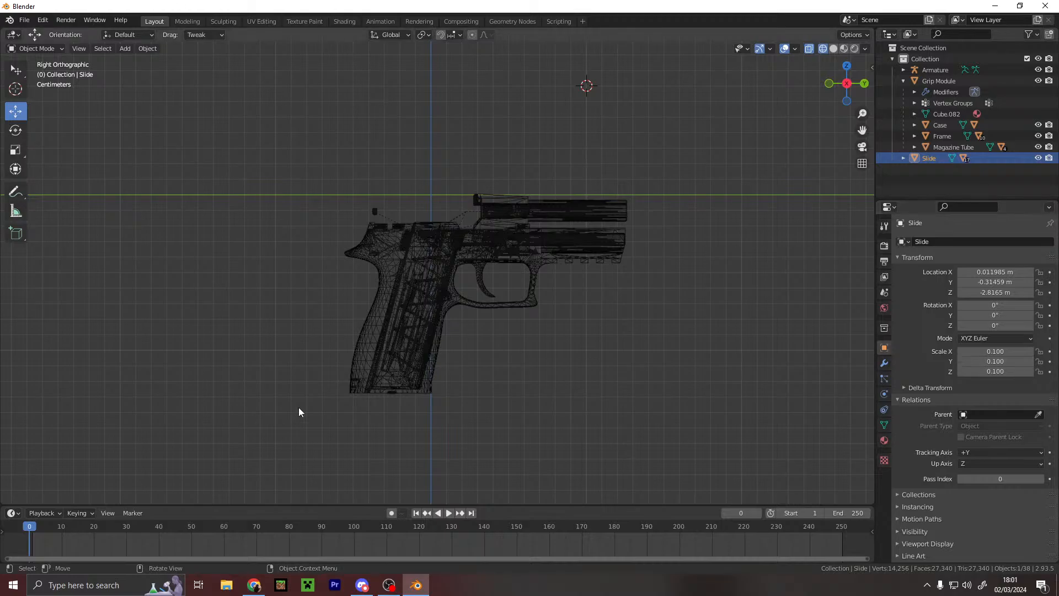
scroll(342, 372, "down", 5)
scroll(433, 325, "up", 3)
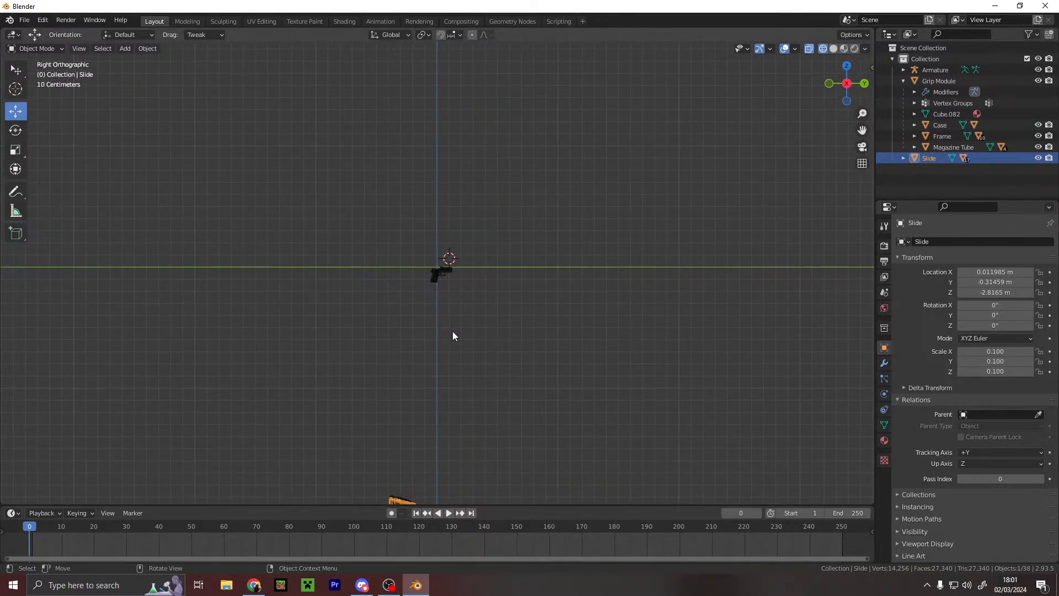
- Undo the Slide's scaling and parent removal, then deselect everything
key("ctrl+z")
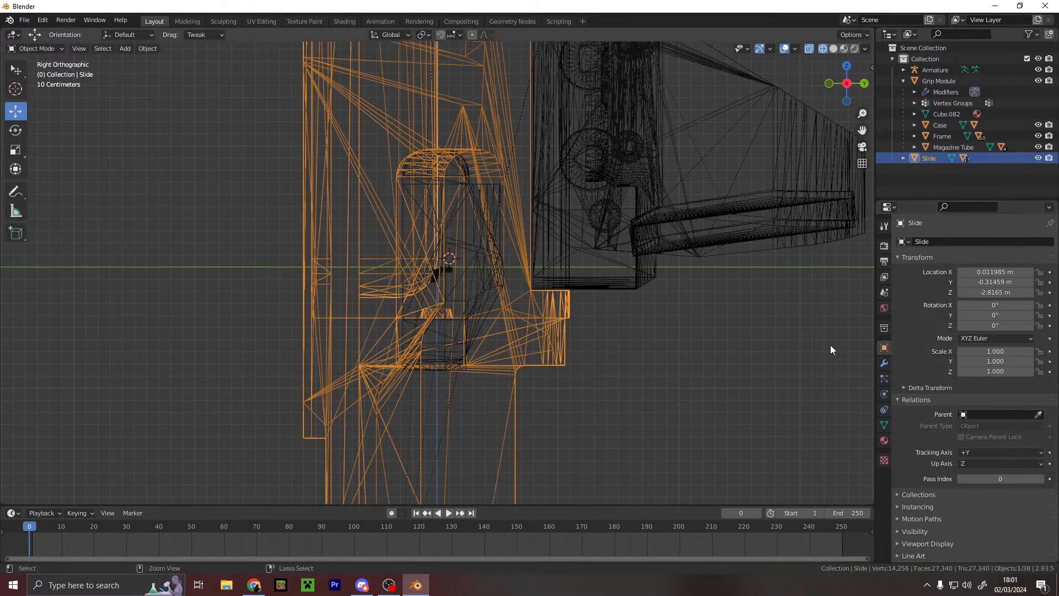
scroll(511, 267, "up", 5)
key("ctrl+z")
scroll(515, 266, "up", 7)
scroll(519, 269, "down", 4)
scroll(520, 269, "up", 5)
scroll(524, 270, "down", 7)
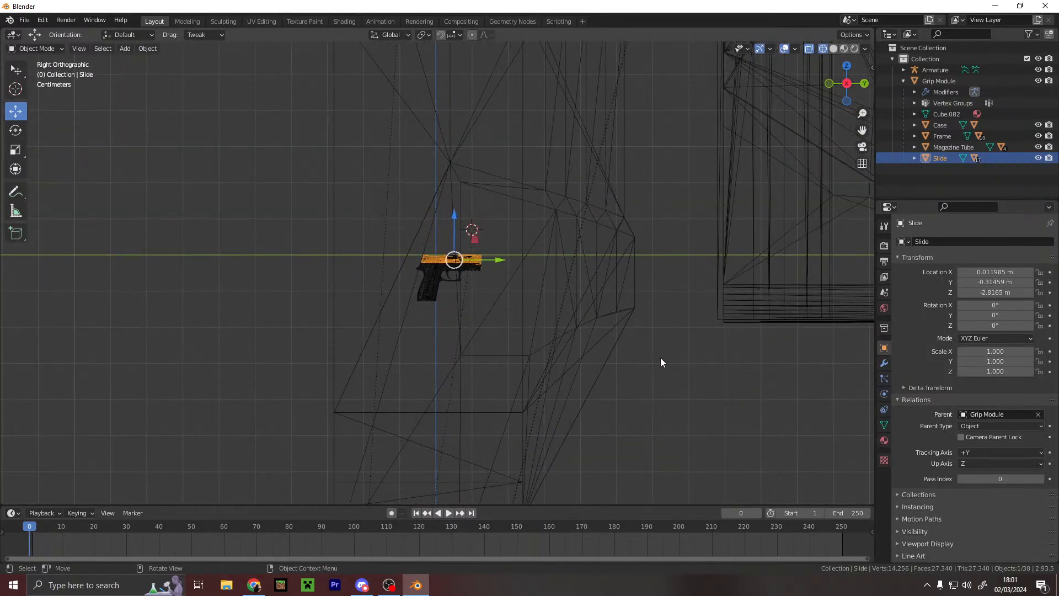
scroll(670, 359, "down", 8)
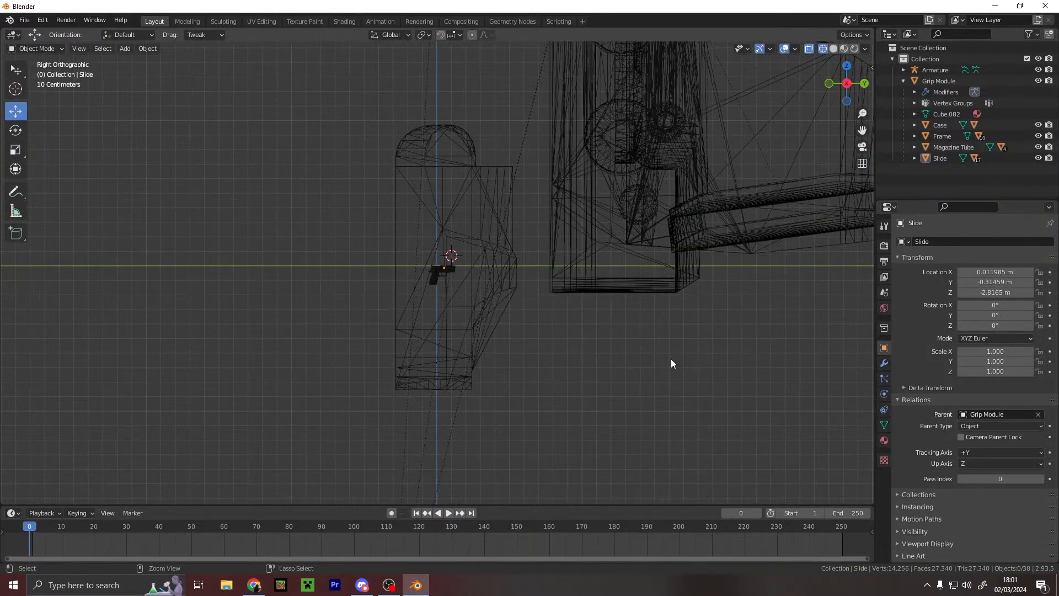
key("ctrl+z")
scroll(541, 276, "up", 20)
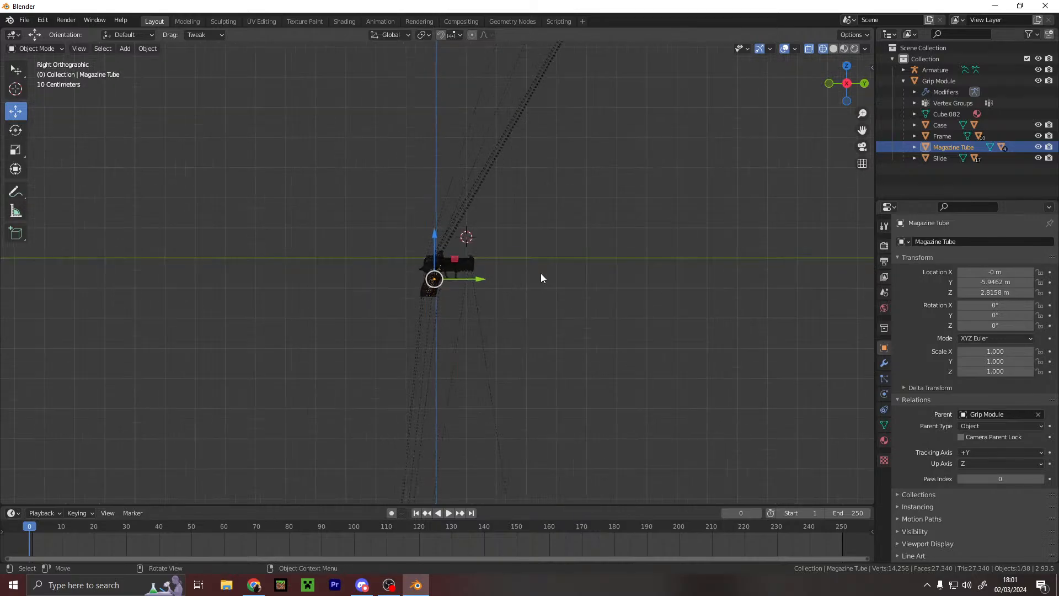
left_click(614, 371)
scroll(614, 371, "down", 4)
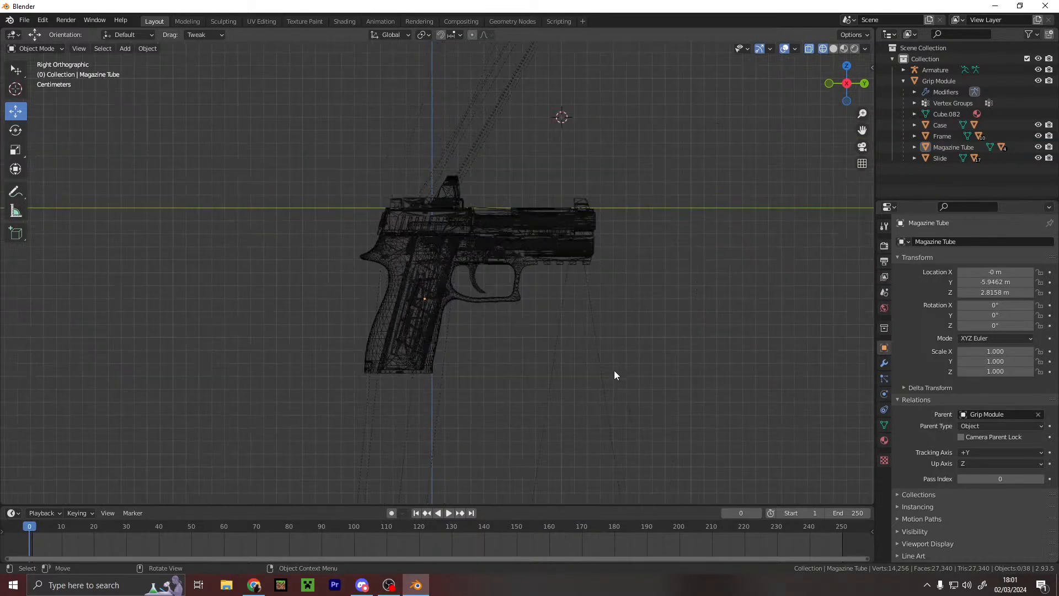
- Collapse the Grip Module hierarchy, select the armature and display the pistol in solid shading
left_click(905, 81)
left_click(935, 69)
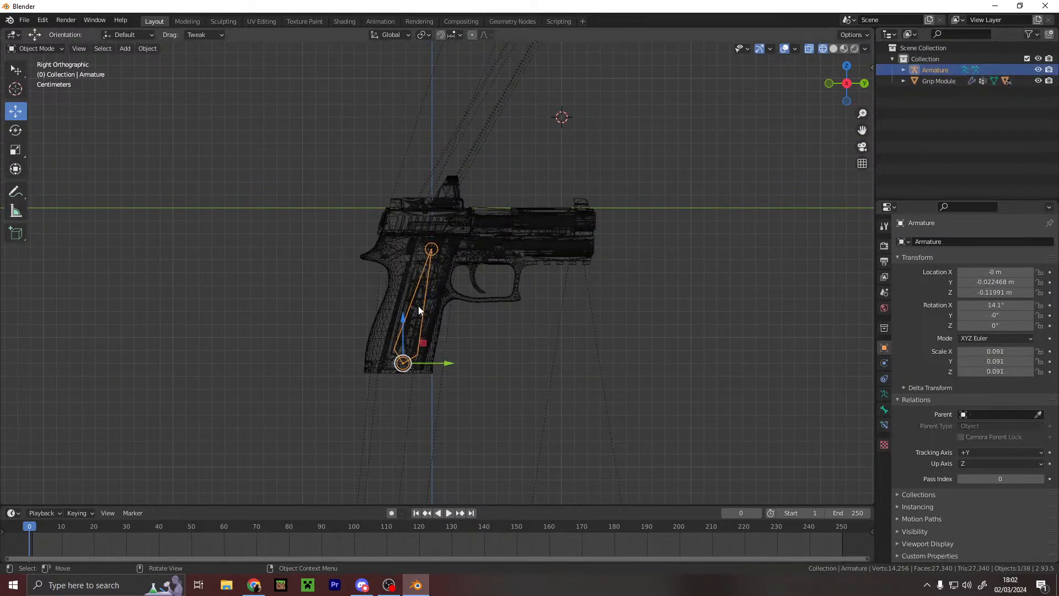
scroll(455, 308, "up", 4)
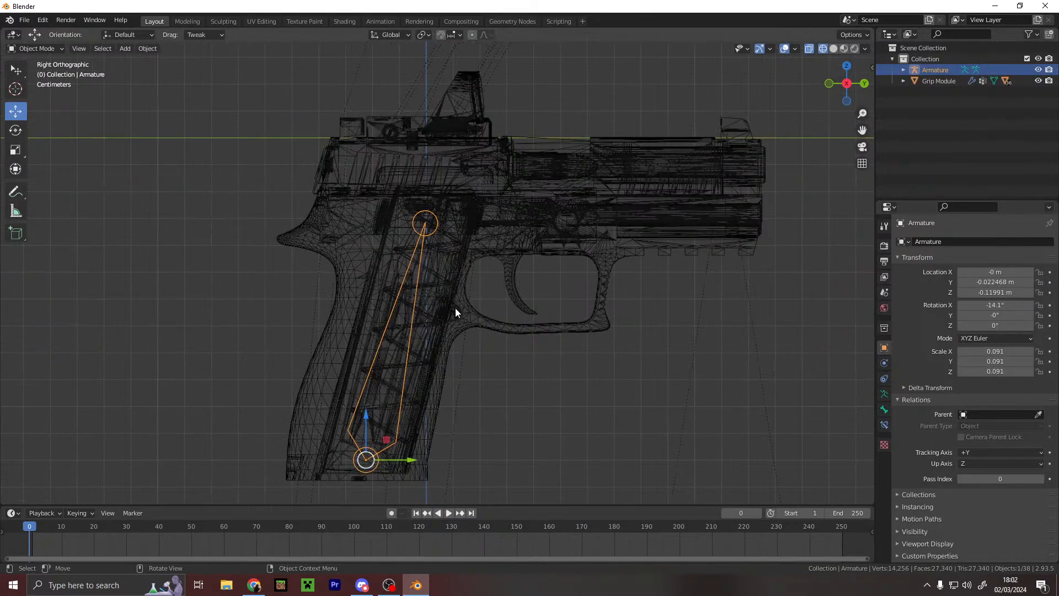
left_click(842, 50)
left_click(845, 51)
left_click(834, 50)
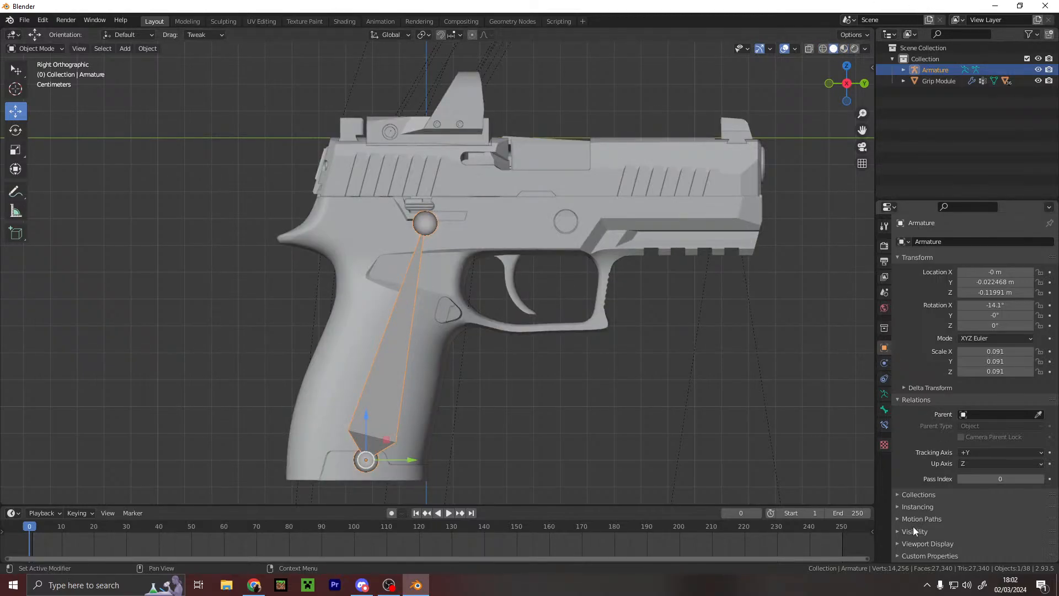
- Set the armature to display in front of the pistol mesh, then deselect it
left_click(884, 410)
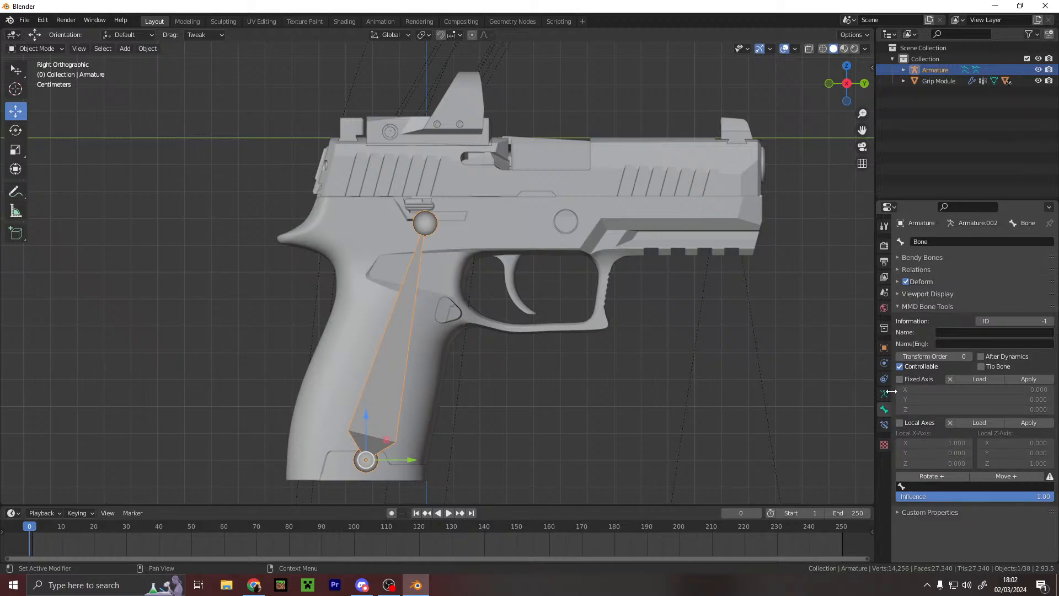
left_click(883, 394)
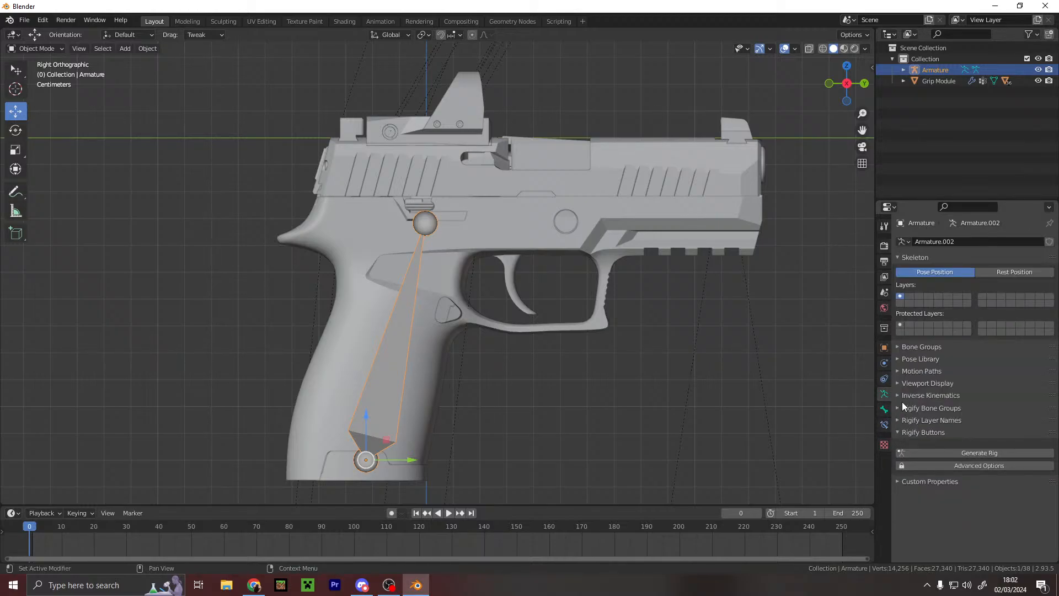
left_click(898, 385)
left_click(961, 444)
left_click(495, 371)
scroll(495, 371, "down", 4)
scroll(439, 343, "up", 4)
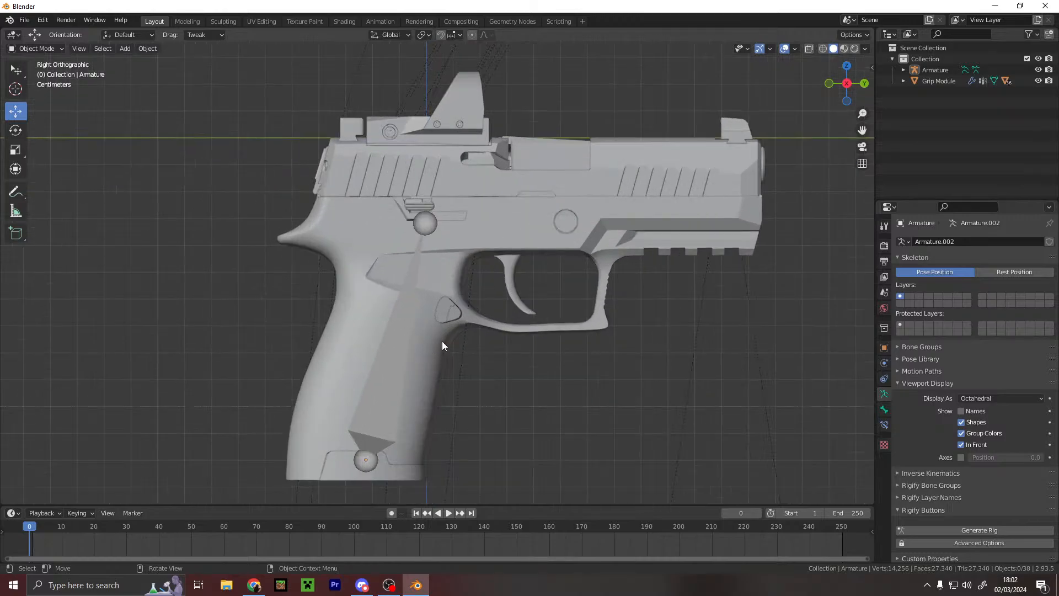
- Duplicate the grip armature, rotate the copy to nearly horizontal and place it along the slide
scroll(443, 331, "down", 12)
scroll(444, 300, "up", 6)
scroll(441, 296, "down", 10)
scroll(443, 294, "down", 3)
scroll(441, 280, "up", 12)
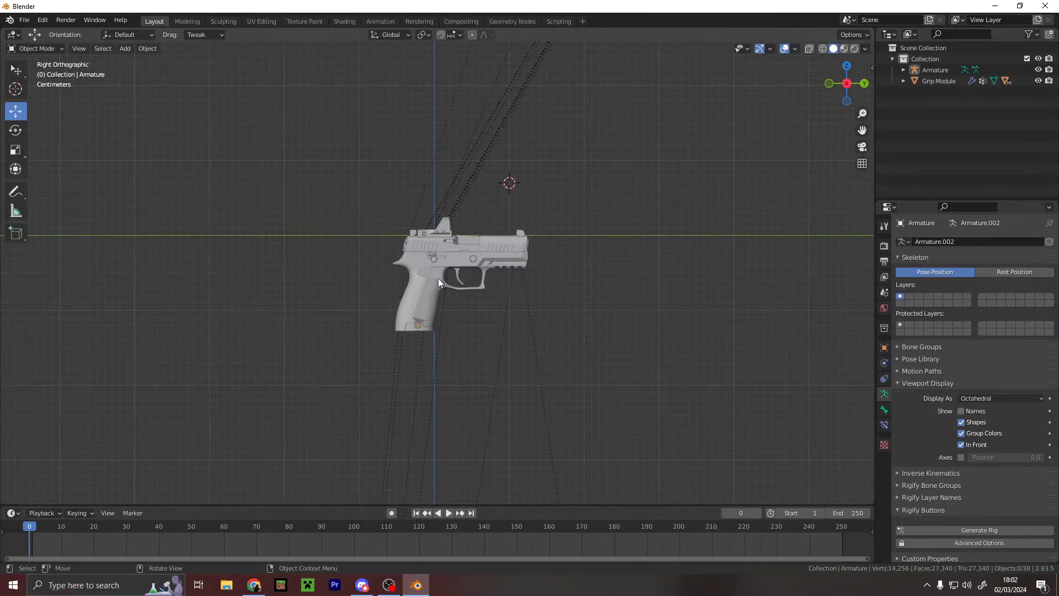
scroll(438, 275, "up", 8)
left_click(396, 321)
scroll(435, 319, "down", 6)
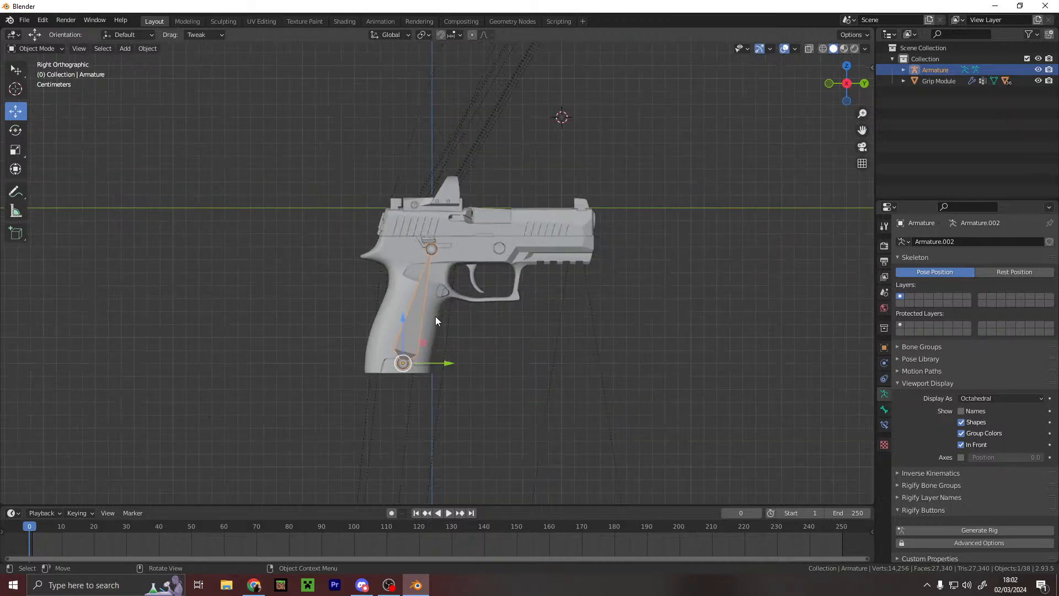
key("shift+d")
left_click(512, 229)
key("r")
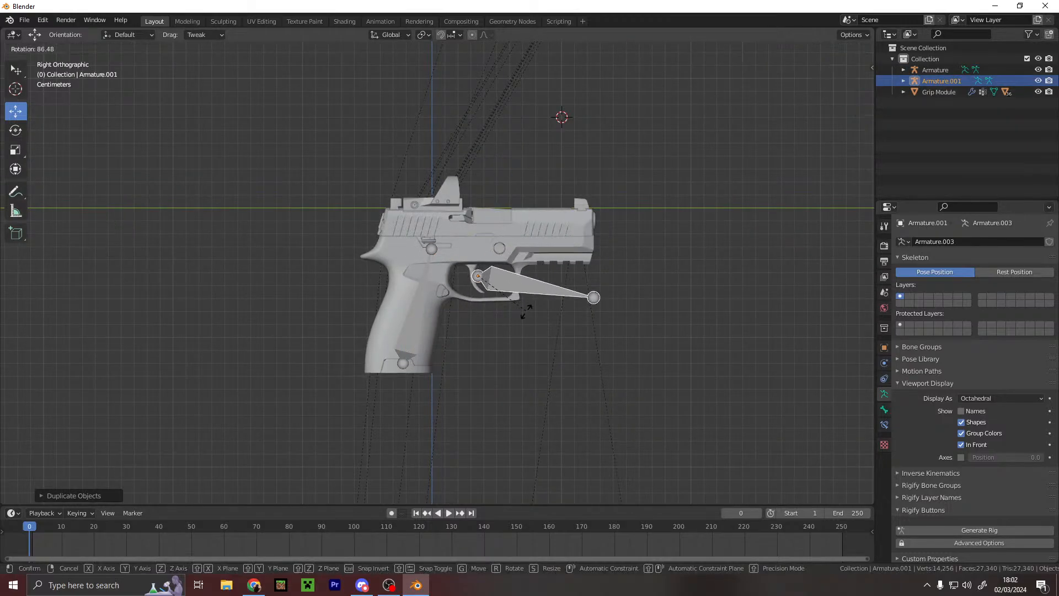
left_click(519, 295)
key("g")
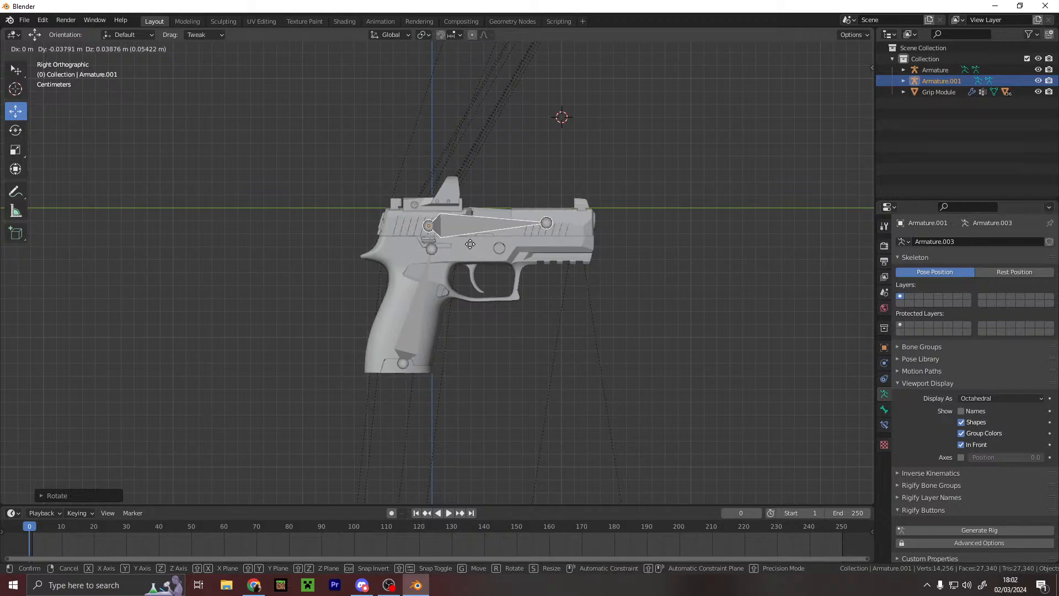
left_click(480, 249)
- Duplicate the slide armature, rotate the copy to point downward and shrink it to about a third of its size
scroll(499, 261, "up", 4)
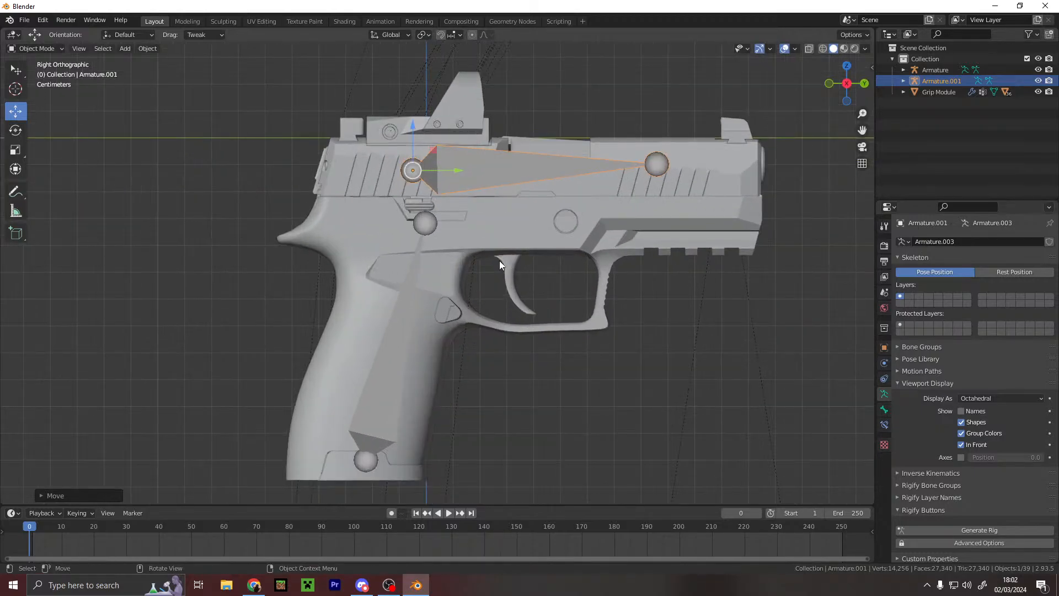
key("shift+d")
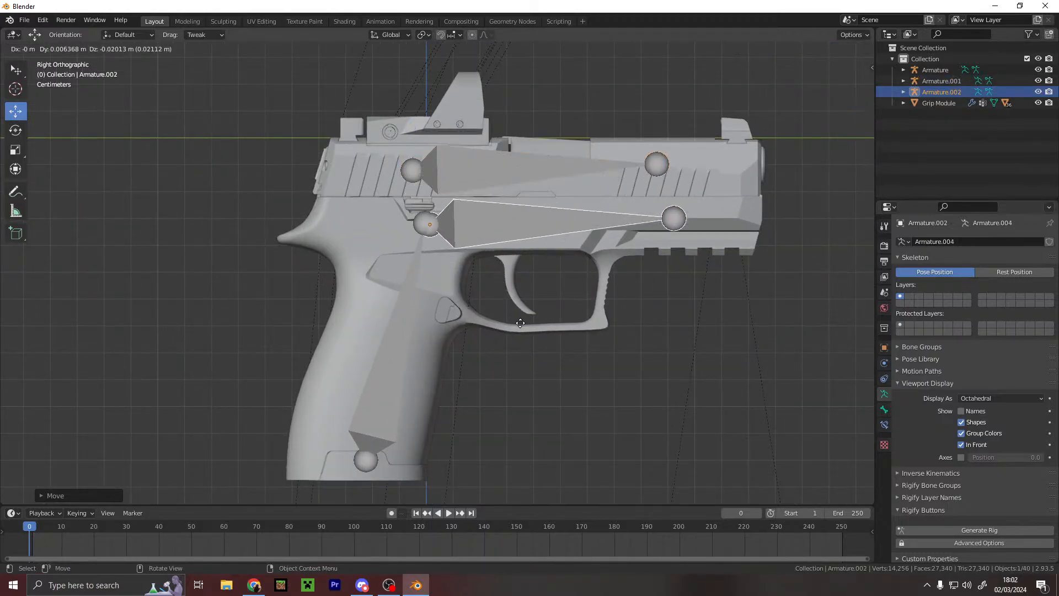
key("r")
left_click(439, 405)
key("s")
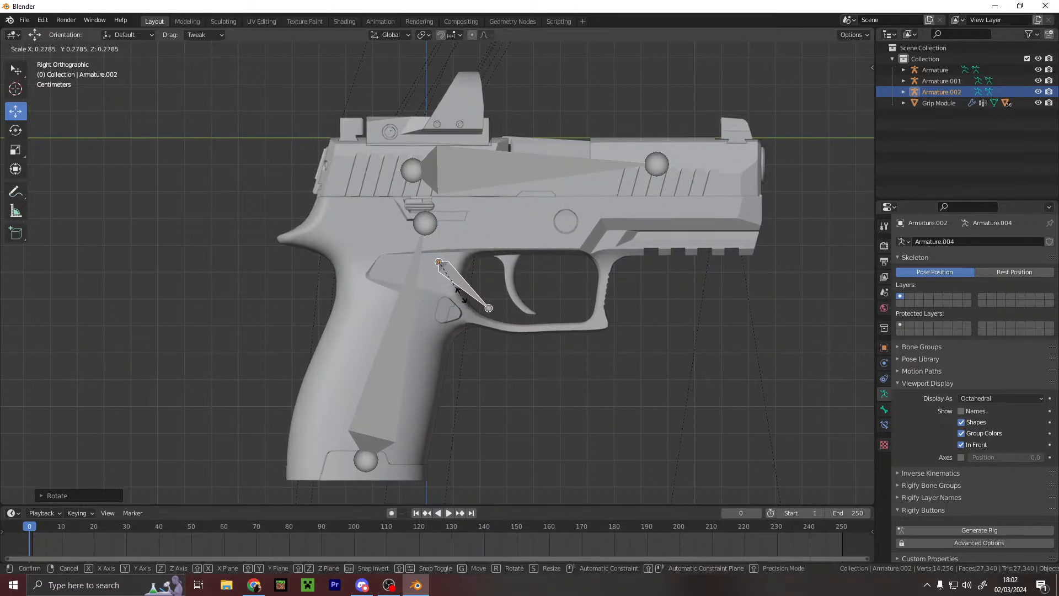
left_click(470, 299)
- Move and rotate the small armature so it runs along the trigger
key("g")
left_click(505, 296)
key("r")
left_click(516, 299)
key("g")
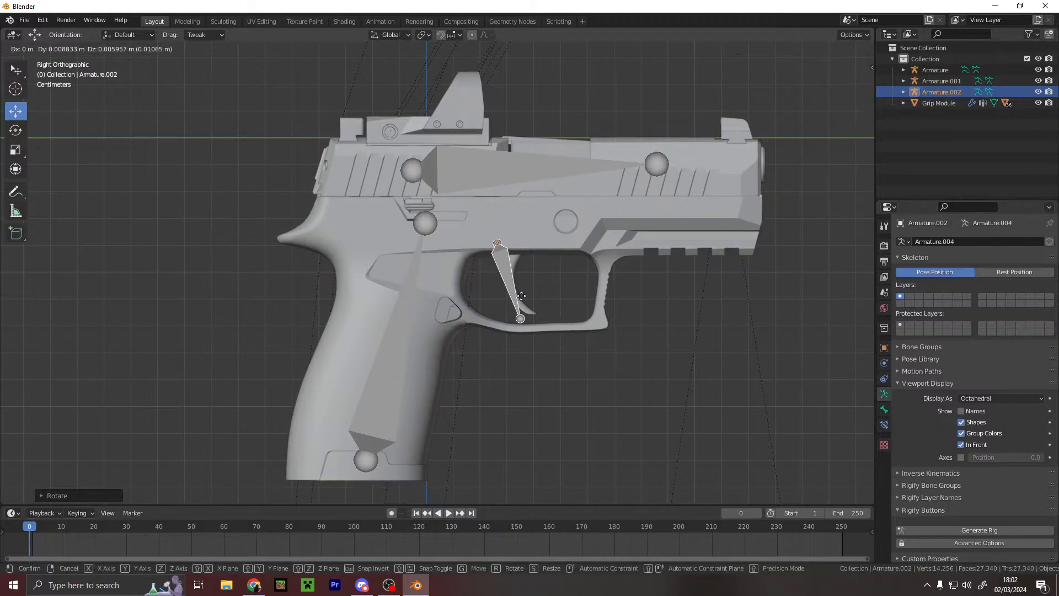
left_click(527, 293)
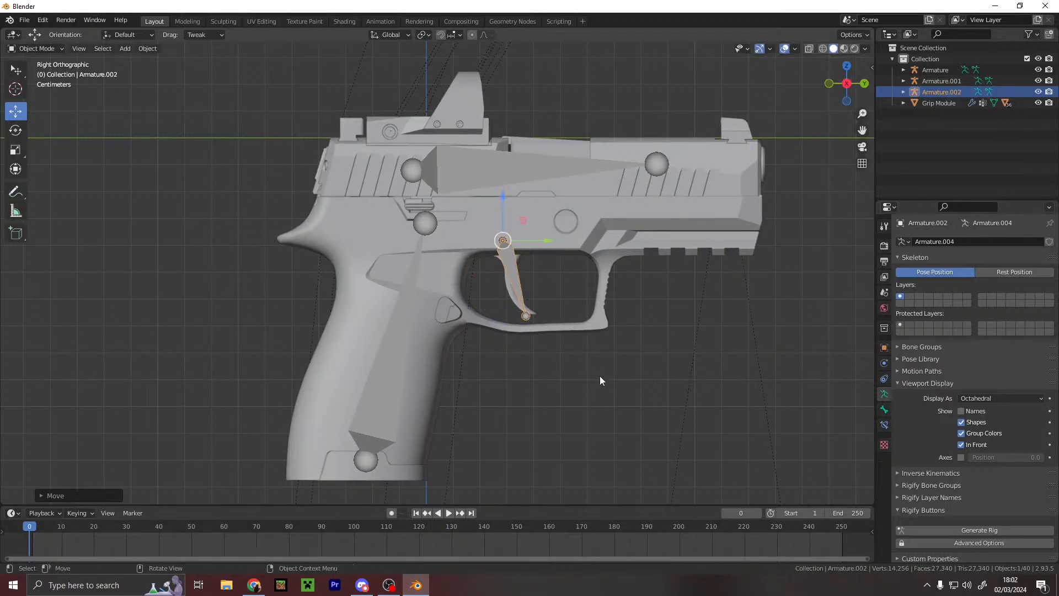
left_click(600, 376)
- Try placing a copy of the trigger armature inside the grip, then undo it
scroll(583, 376, "down", 2)
scroll(440, 372, "up", 3)
scroll(441, 375, "down", 3)
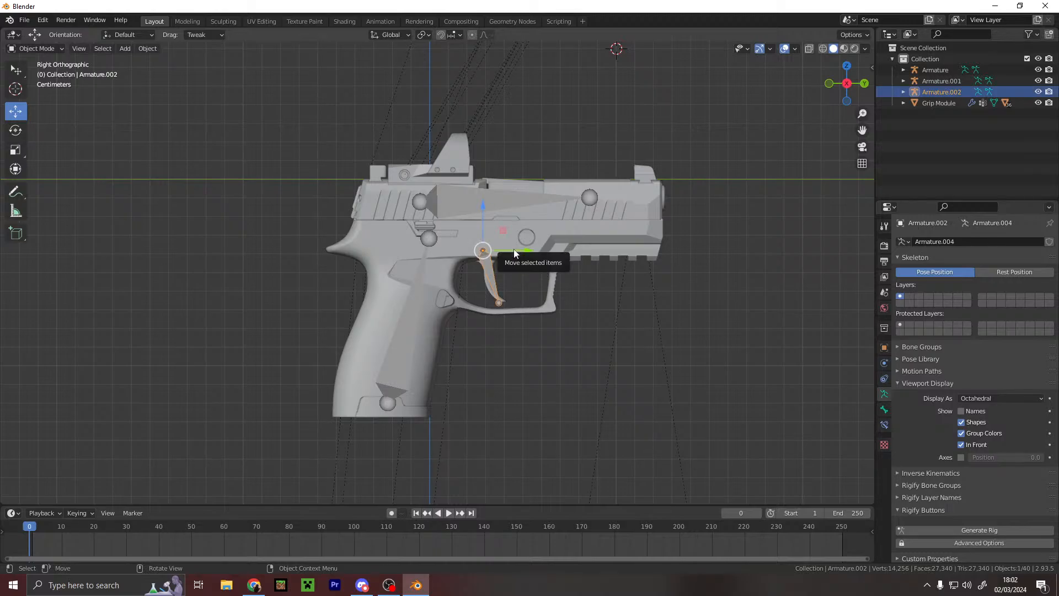
key("shift+d")
left_click(418, 341)
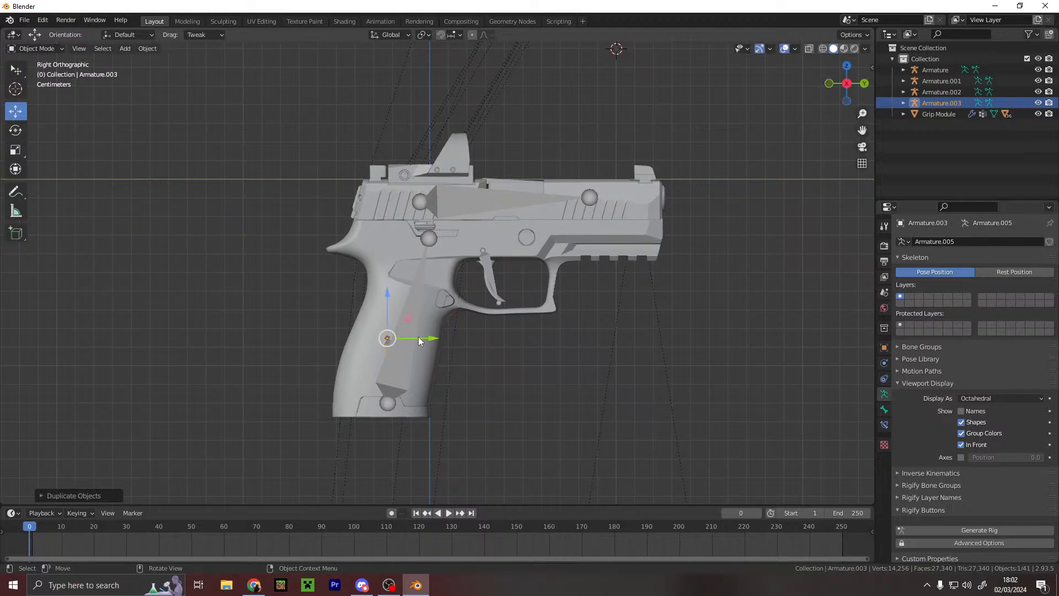
key("ctrl+z")
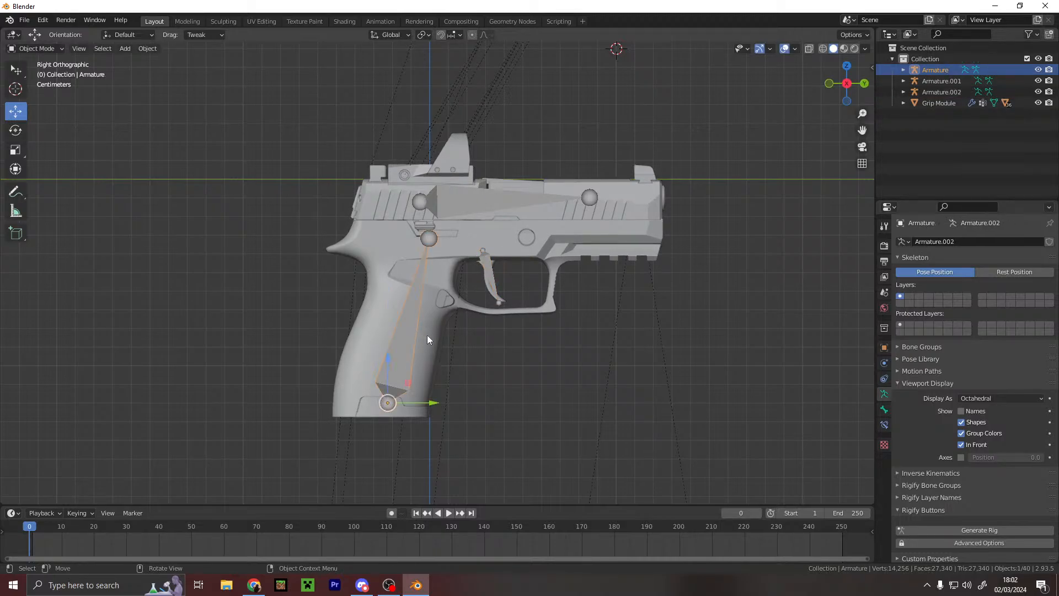
- Duplicate the grip armature, rotate the copy slightly and place it just behind the original inside the grip
key("shift+d")
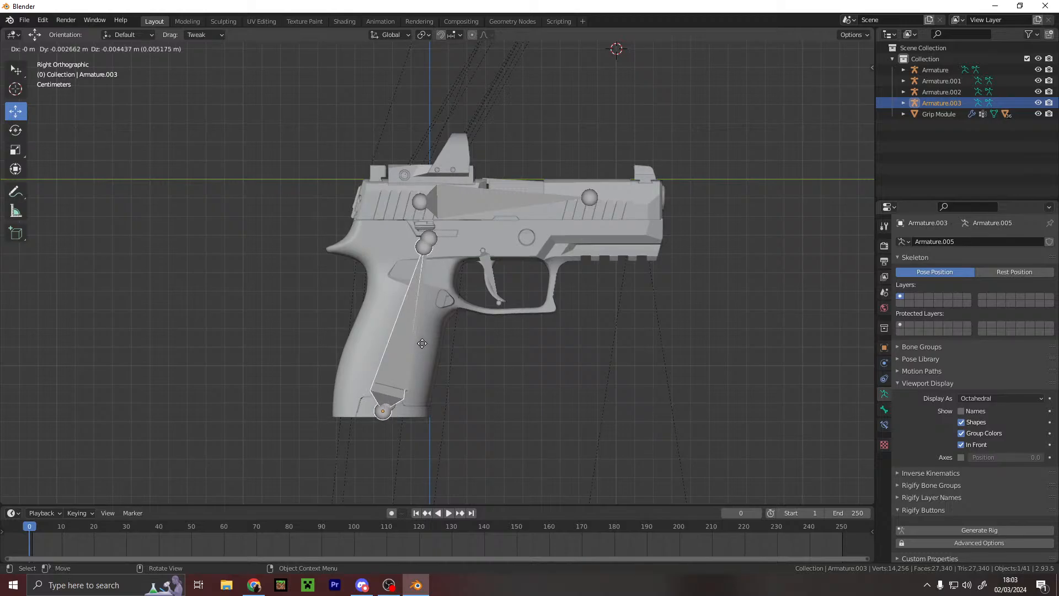
left_click(421, 342)
key("r")
left_click(418, 338)
key("g")
left_click(419, 334)
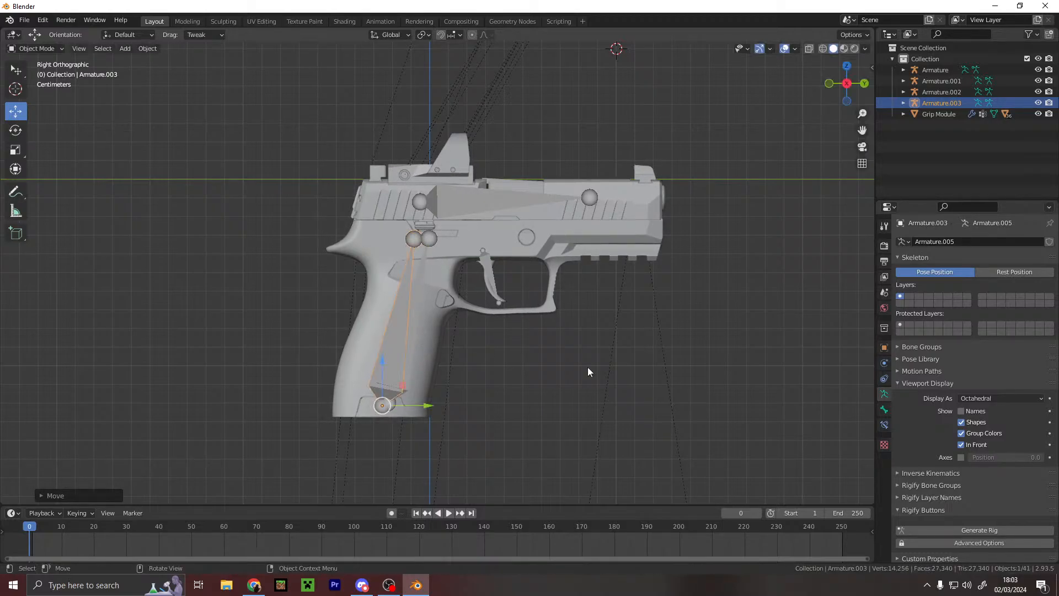
- Switch to the gun-rigging video in Chrome, check how the armatures are parented and move the browser window aside
key("alt+Tab")
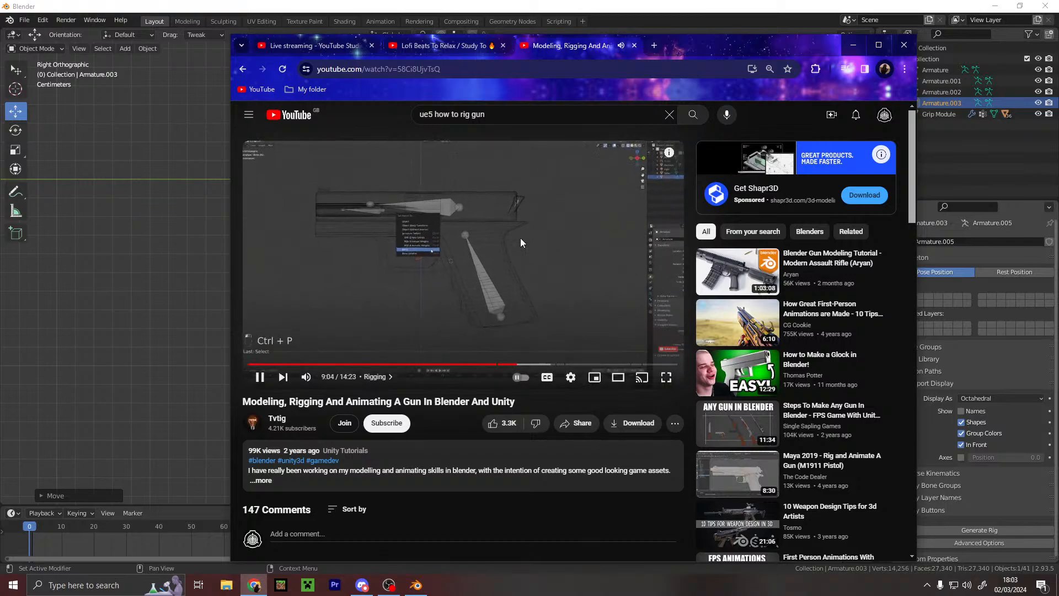
left_click(543, 233)
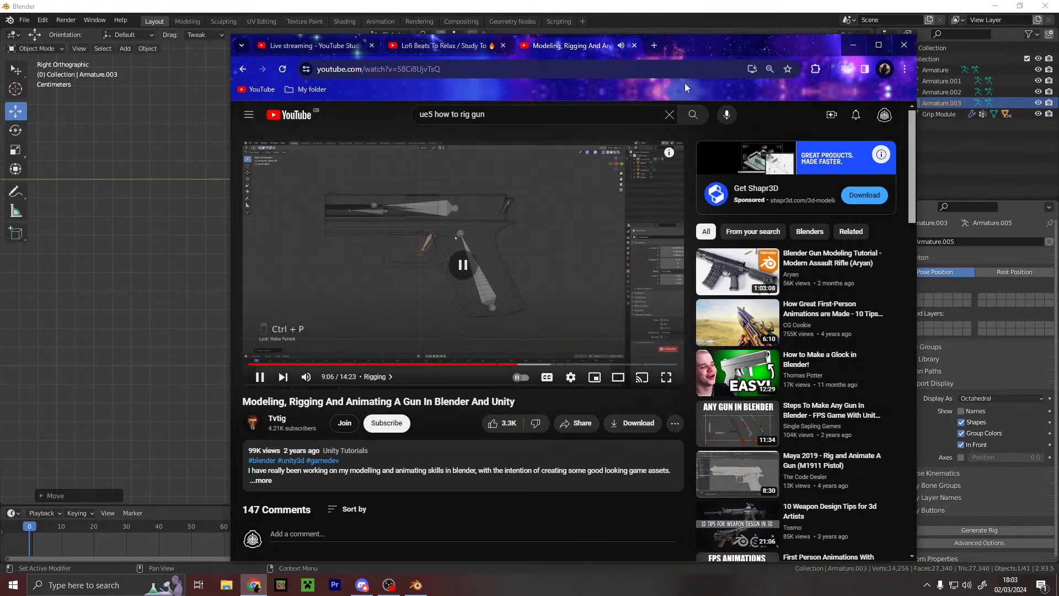
left_click_drag(704, 44, 1058, 27)
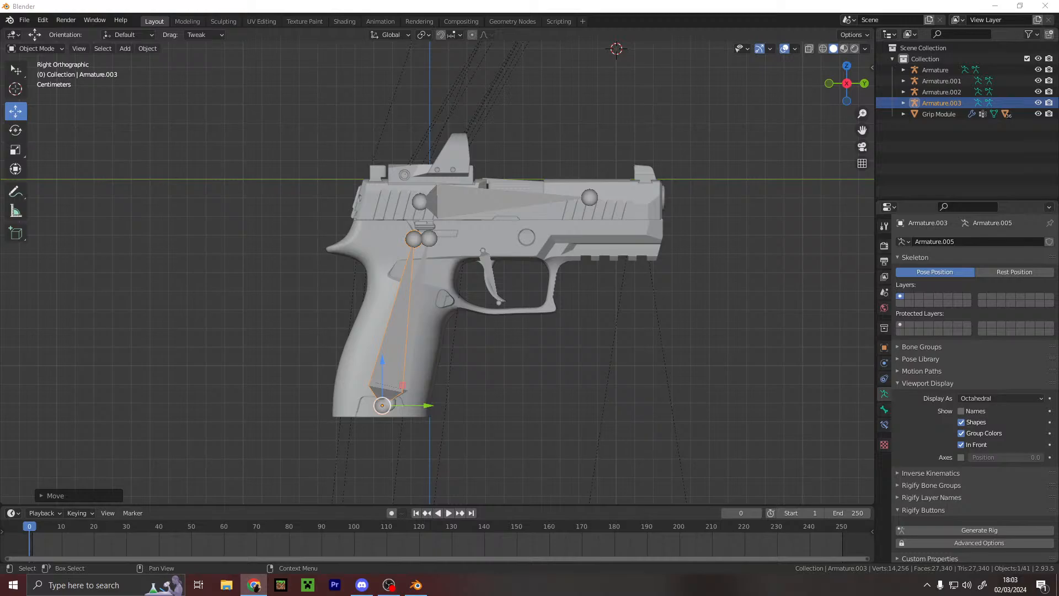
- Select the slide, trigger and second grip armatures together, leaving out the original grip armature
left_click(537, 364)
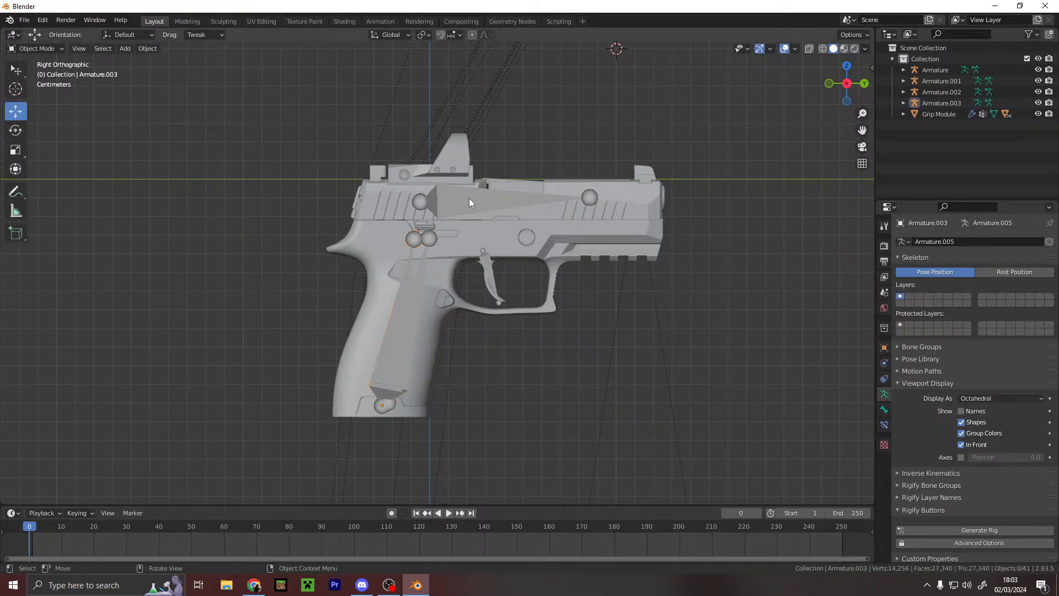
scroll(442, 294, "up", 2)
left_click(413, 299)
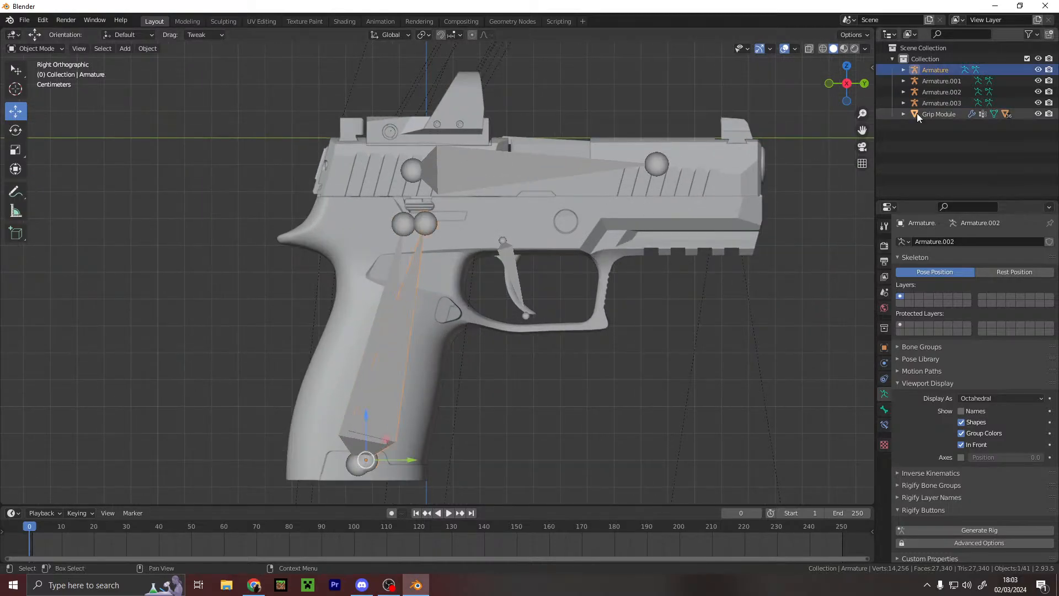
left_click(936, 80)
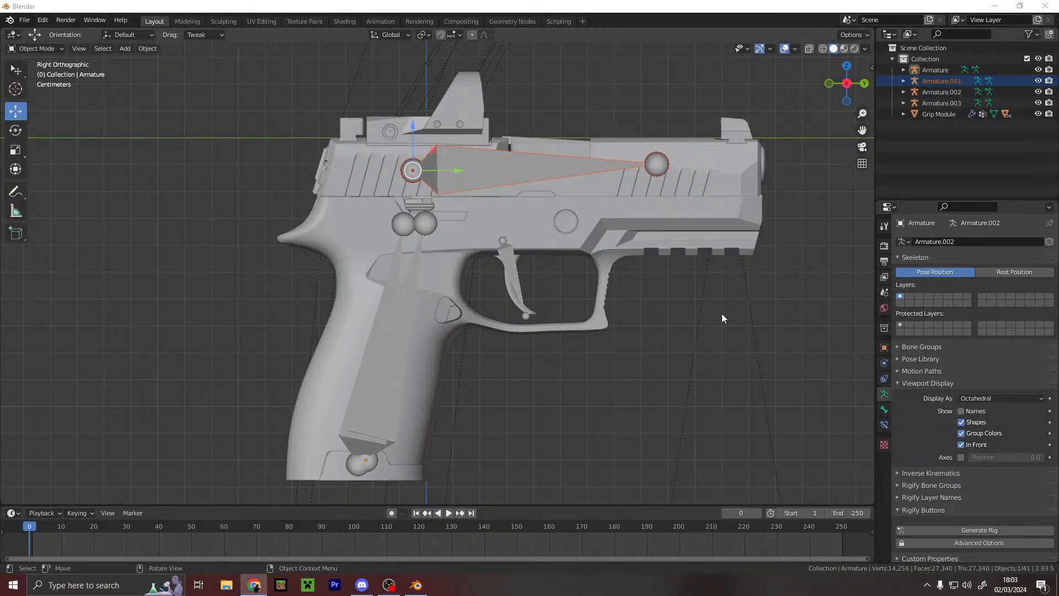
scroll(660, 321, "down", 3)
left_click(931, 81)
left_click(940, 100, "shift")
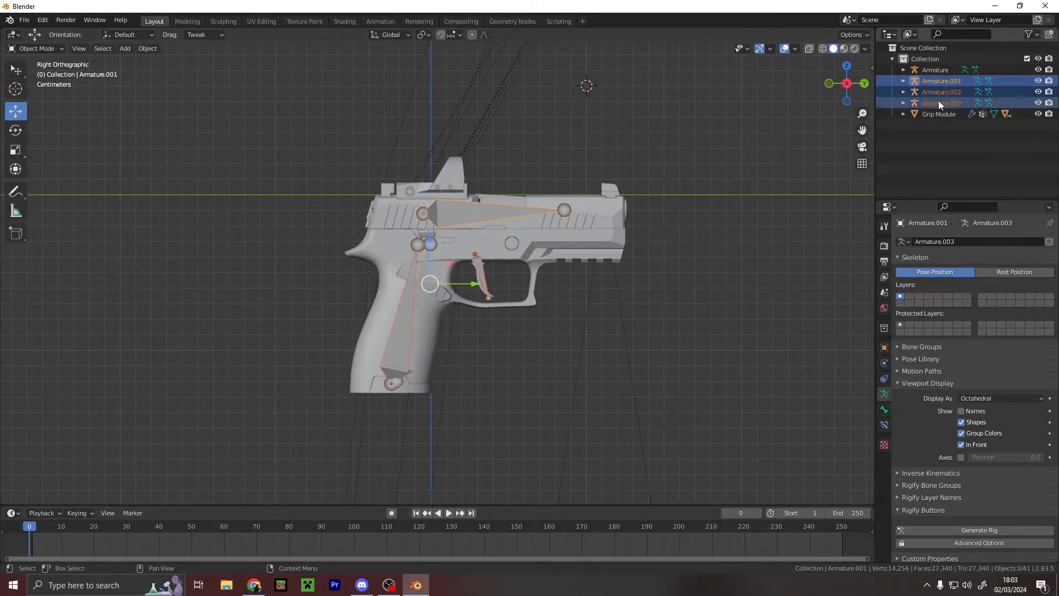
- Delete the armatures Armature.001, Armature.002 and Armature.003, and select the remaining armature in the grip
key("Delete")
scroll(488, 257, "up", 2)
left_click(409, 309)
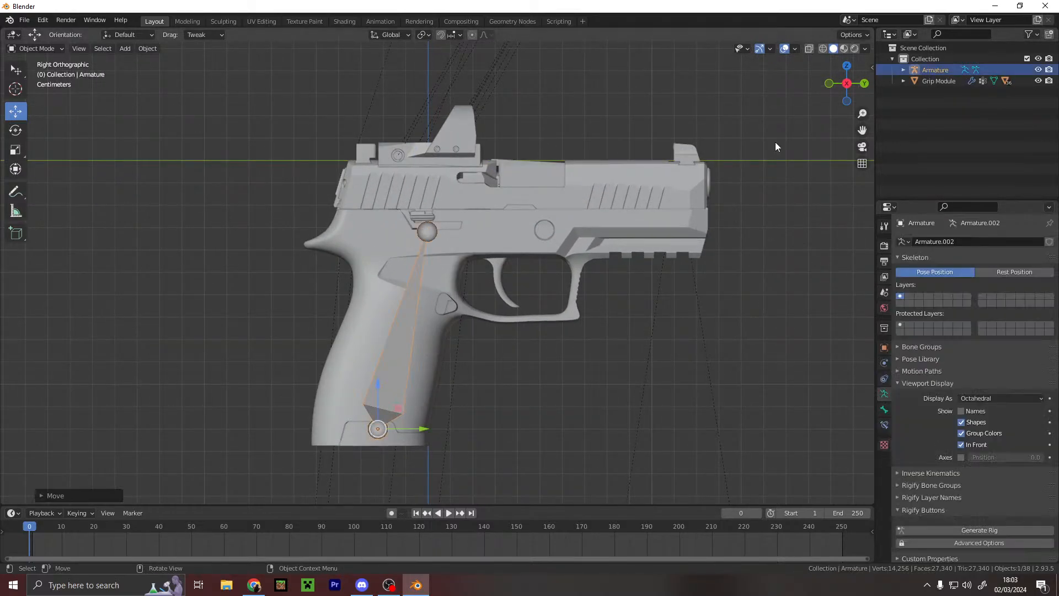
- Expand the remaining armature's hierarchy in the scene collection and select its bone
left_click(909, 61)
left_click(902, 71)
left_click(954, 93)
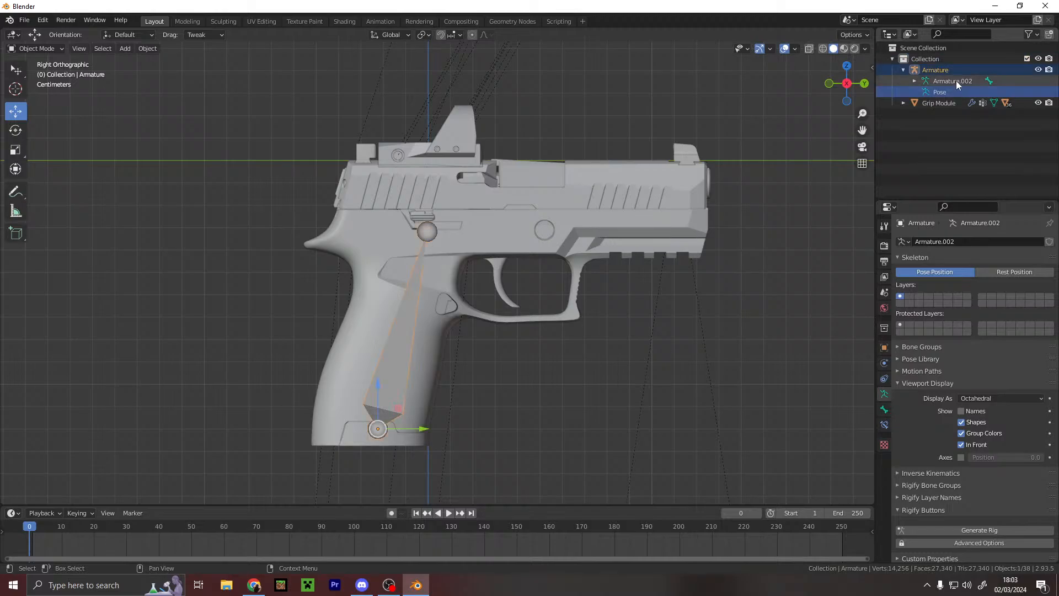
left_click(914, 81)
left_click(951, 92)
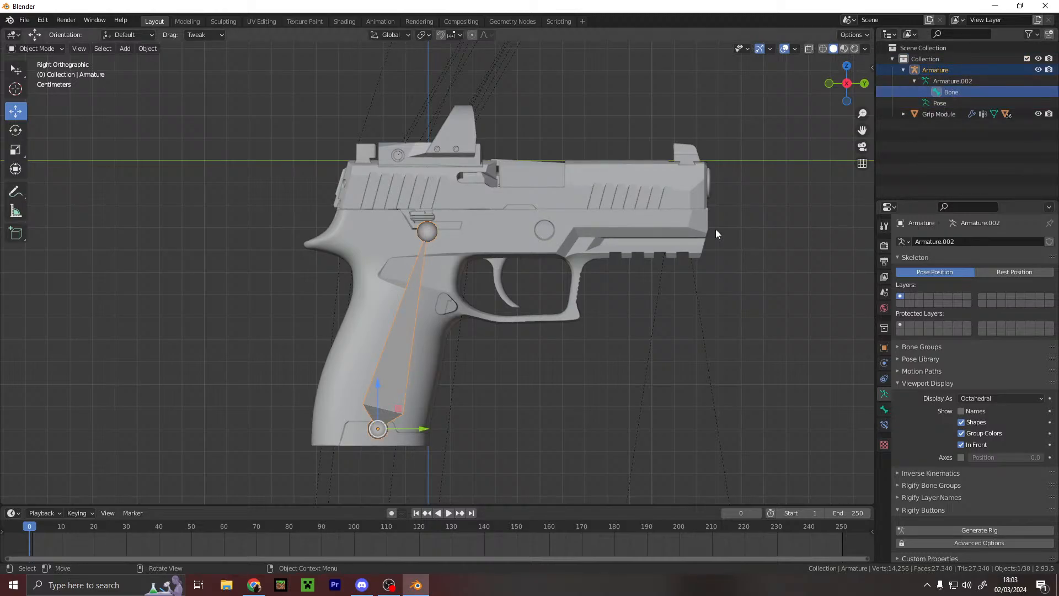
- Try to duplicate the whole armature object, and undo the duplicate
key("shift+d")
right_click(783, 203)
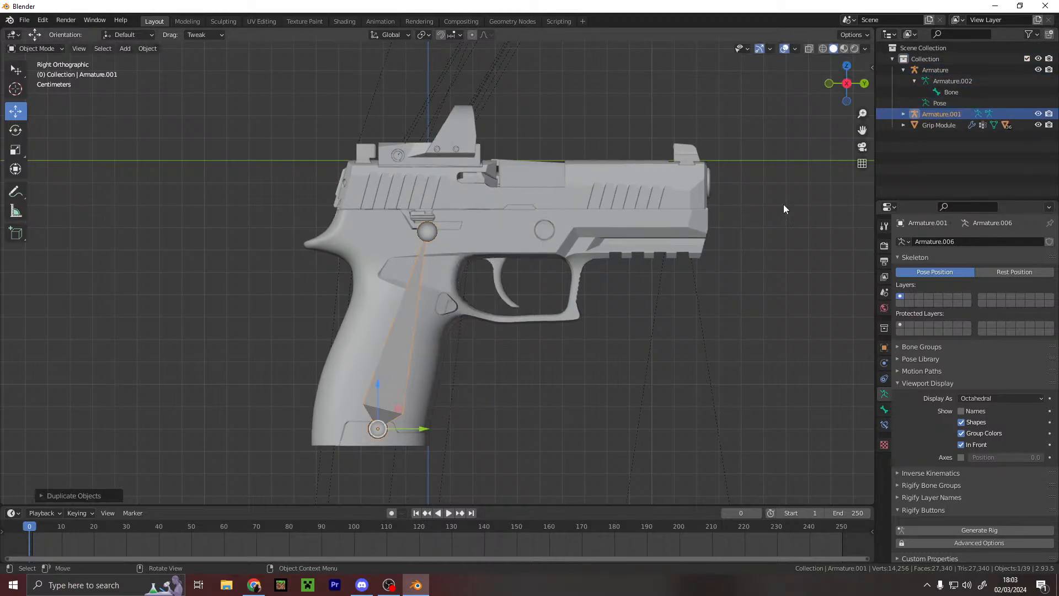
key("ctrl+z")
- Enter Edit Mode on the armature and duplicate the grip bone, placing the copy over the trigger guard
left_click(49, 49)
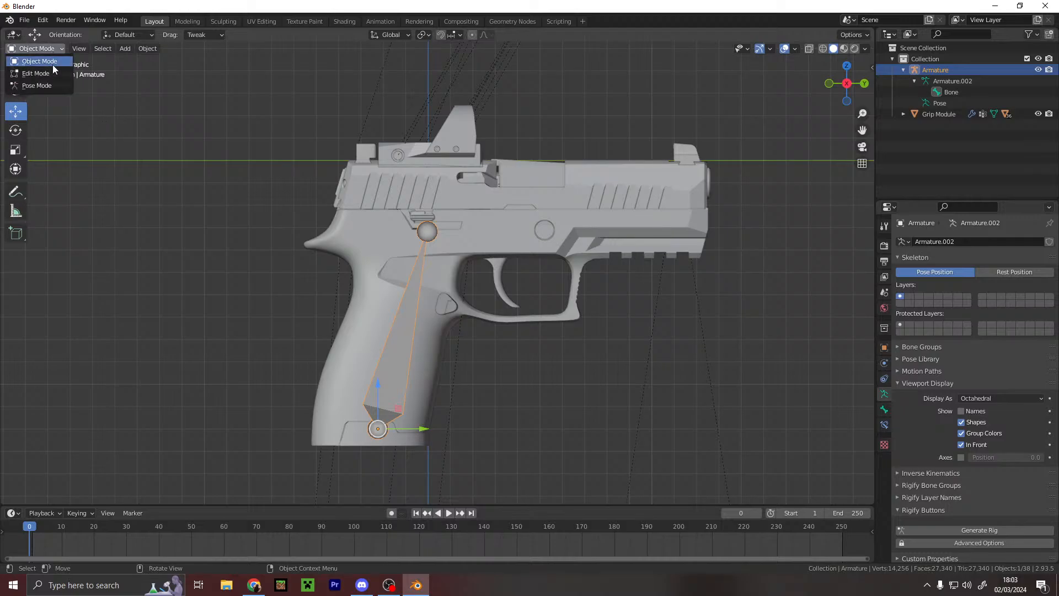
left_click(52, 73)
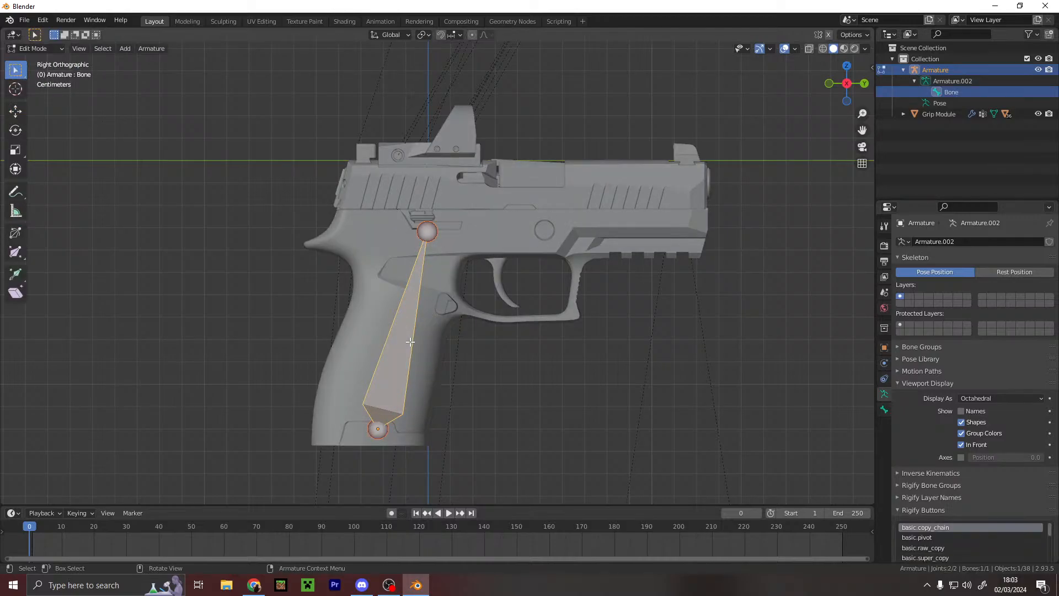
key("shift+d")
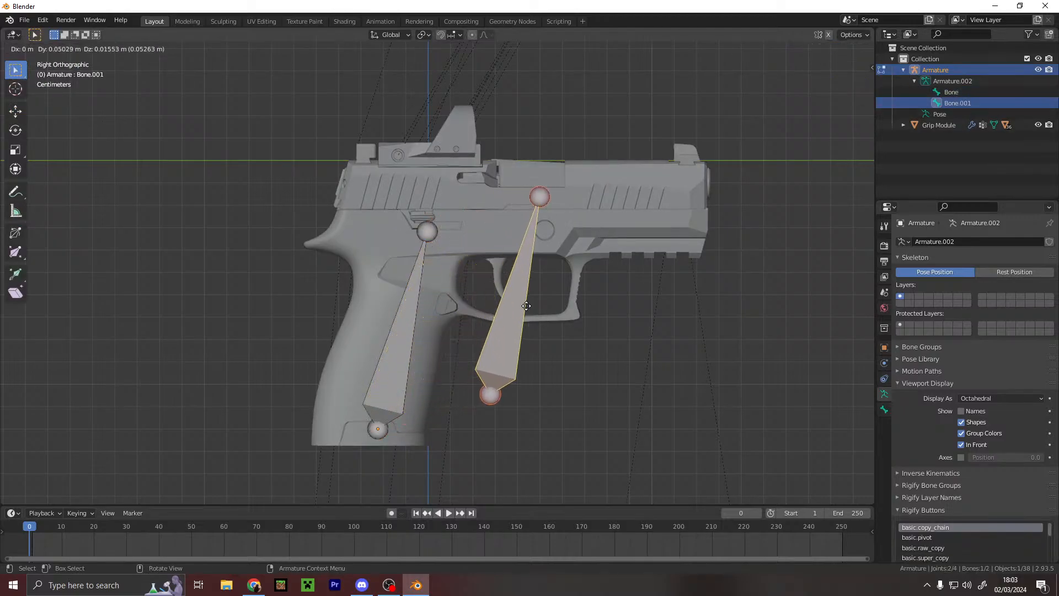
left_click(531, 305)
key("t")
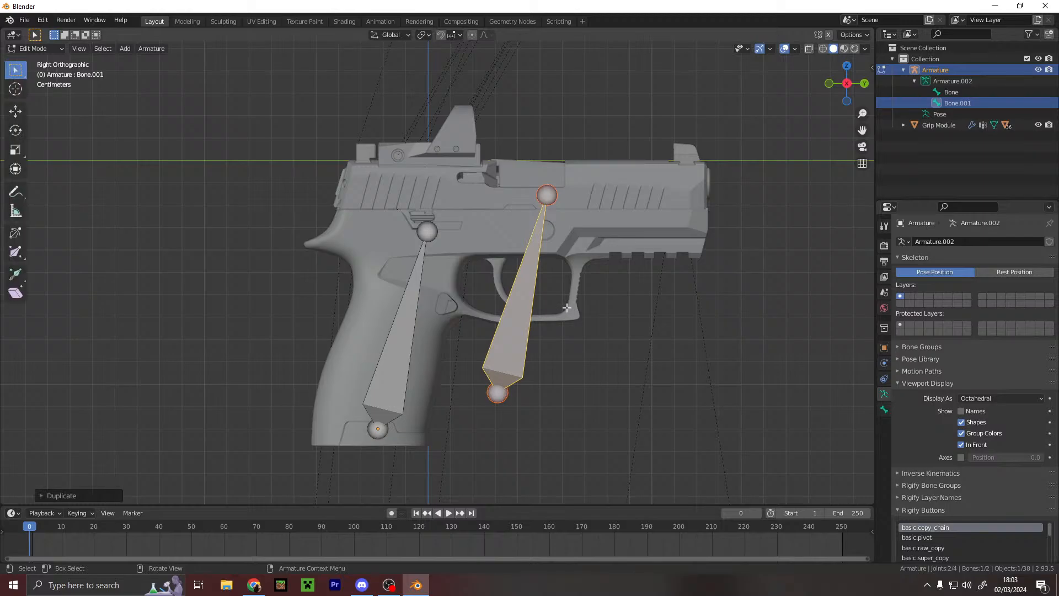
- Rotate the duplicated bone to horizontal and move it onto the pistol's slide
key("r")
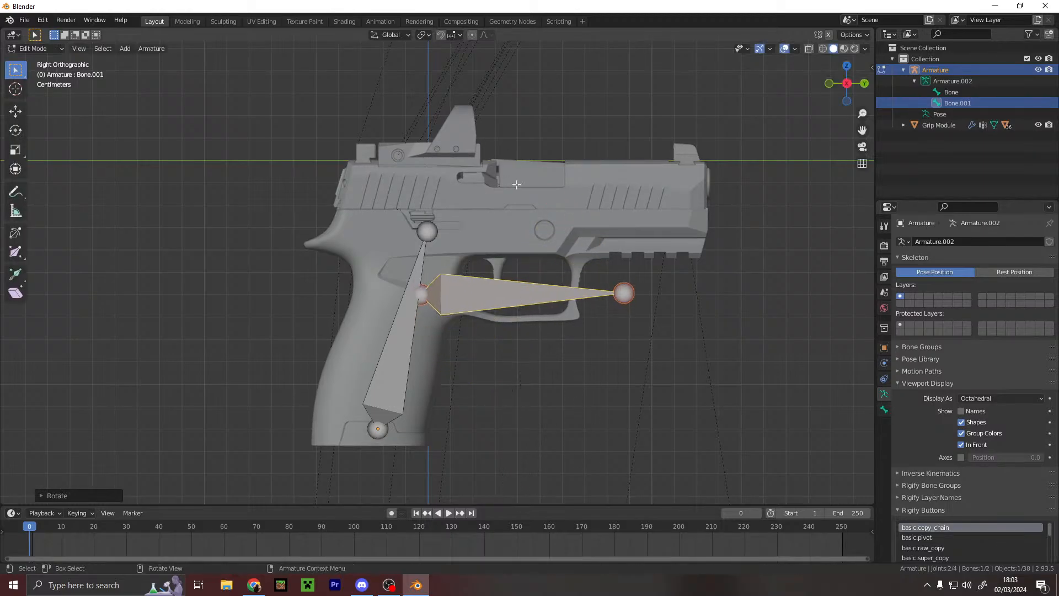
left_click(516, 185)
key("g")
left_click(534, 224)
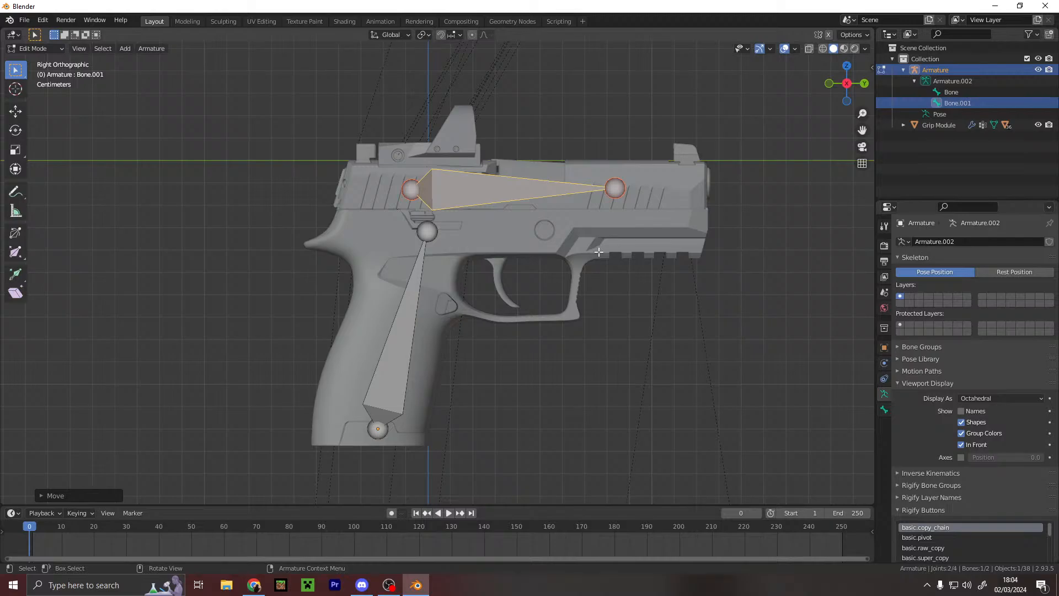
- Duplicate the slide bone, rotate the copy downward, scale it down to the trigger's size and place it over the trigger
key("shift+d")
left_click(593, 352)
key("r")
left_click(446, 494)
key("s")
left_click(525, 357)
key("g")
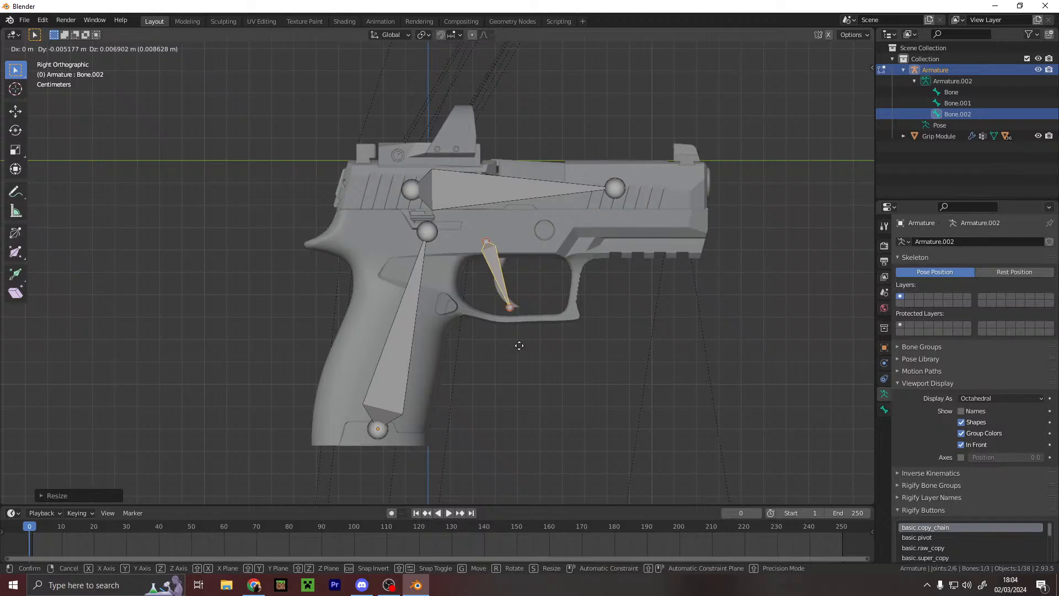
left_click(519, 345)
- Duplicate the grip bone, rotate the copy slightly towards vertical and place it beside the original in the grip
left_click(398, 350)
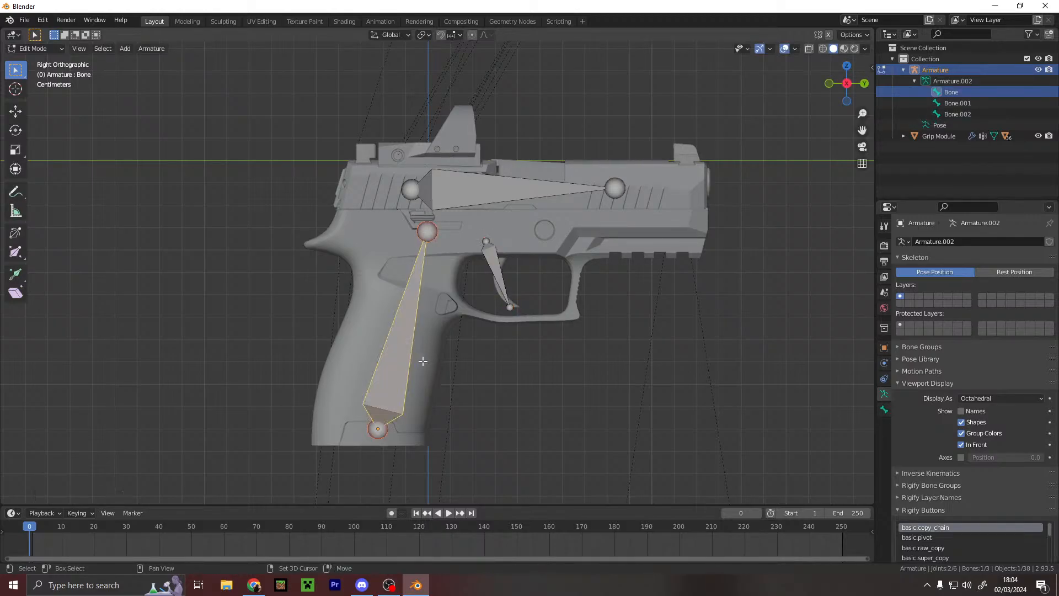
key("shift+s")
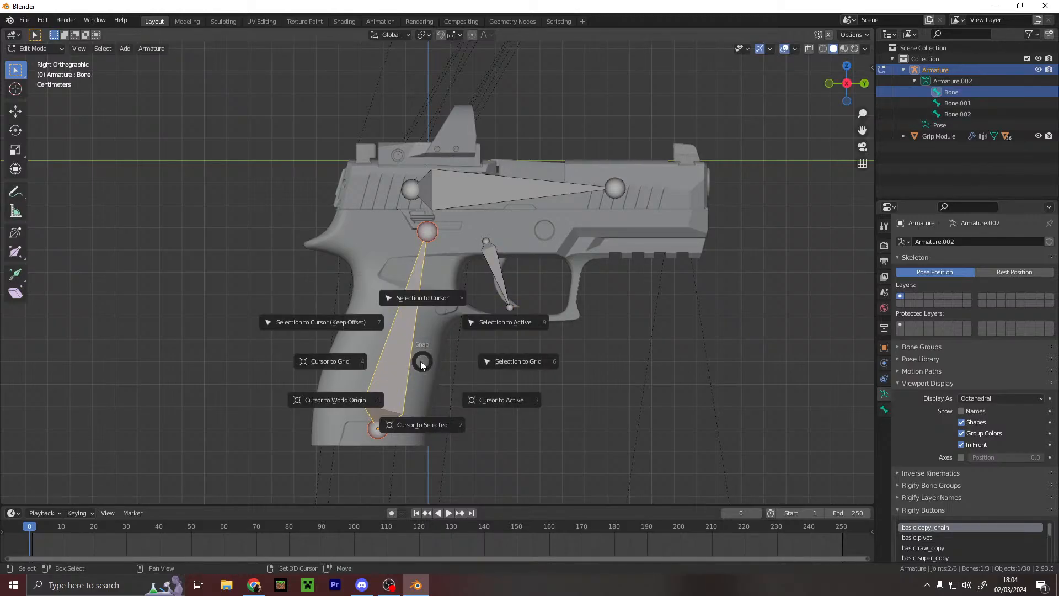
left_click(418, 346)
key("ctrl+z")
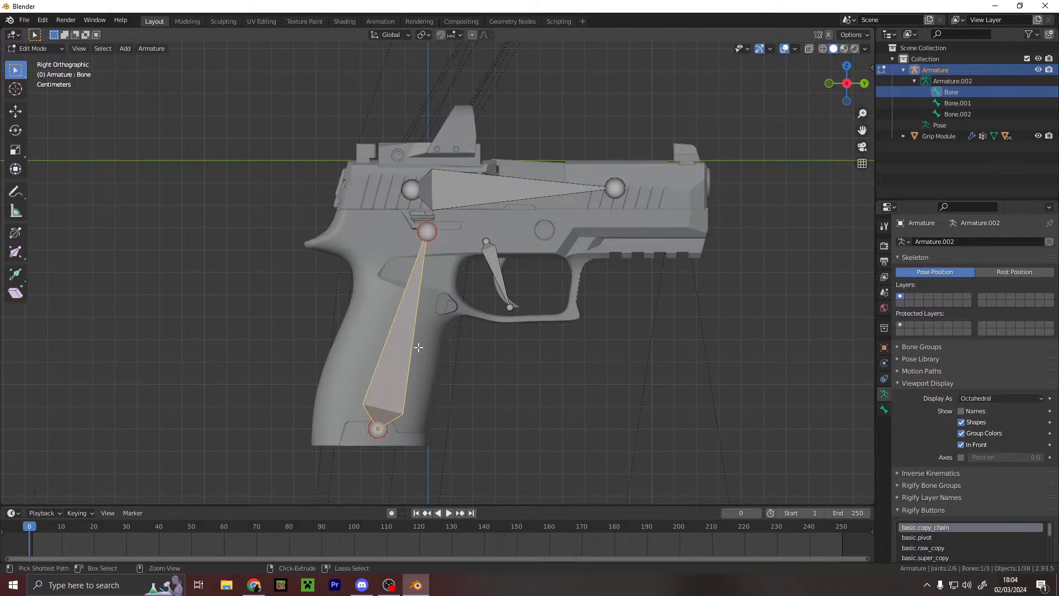
key("shift+d")
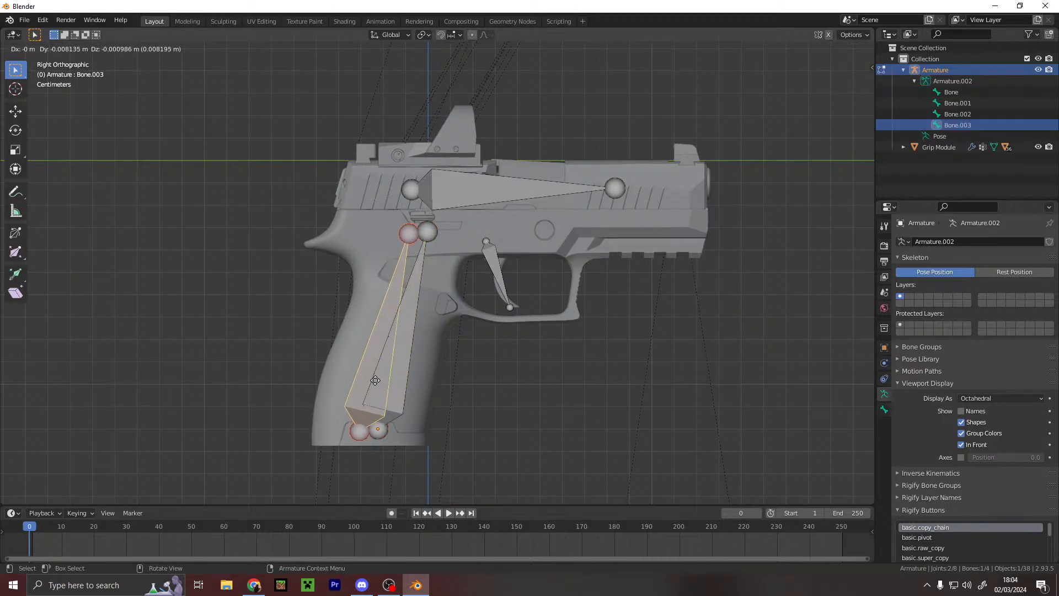
key("r")
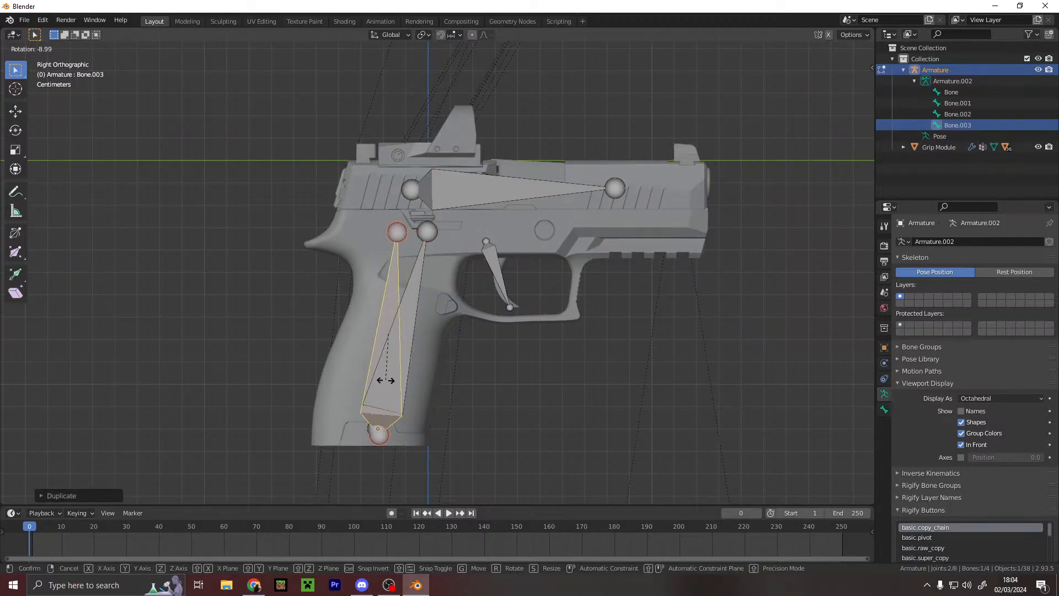
left_click(379, 379)
key("g")
left_click(378, 379)
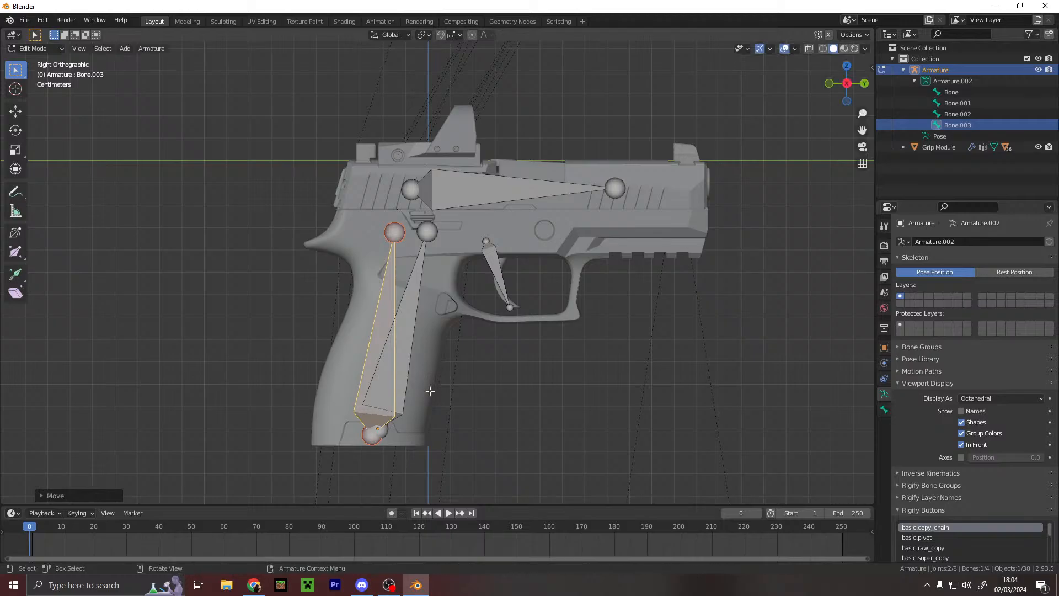
- Switch to Pose Mode with the original grip bone selected, and expand the Grip Module and Pose hierarchies
left_click(960, 95)
left_click(36, 49)
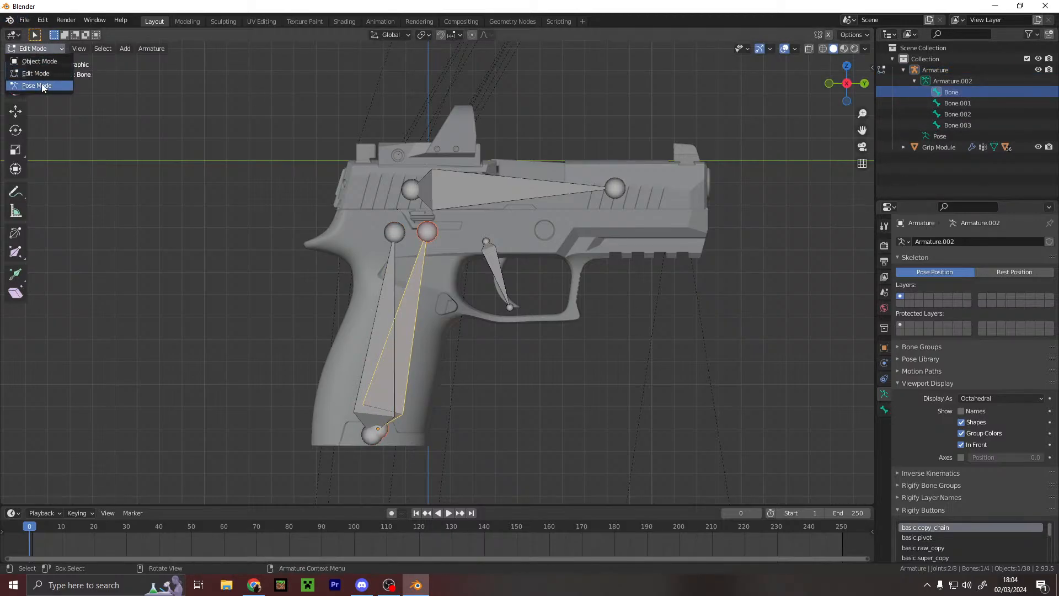
left_click(41, 86)
left_click(903, 103)
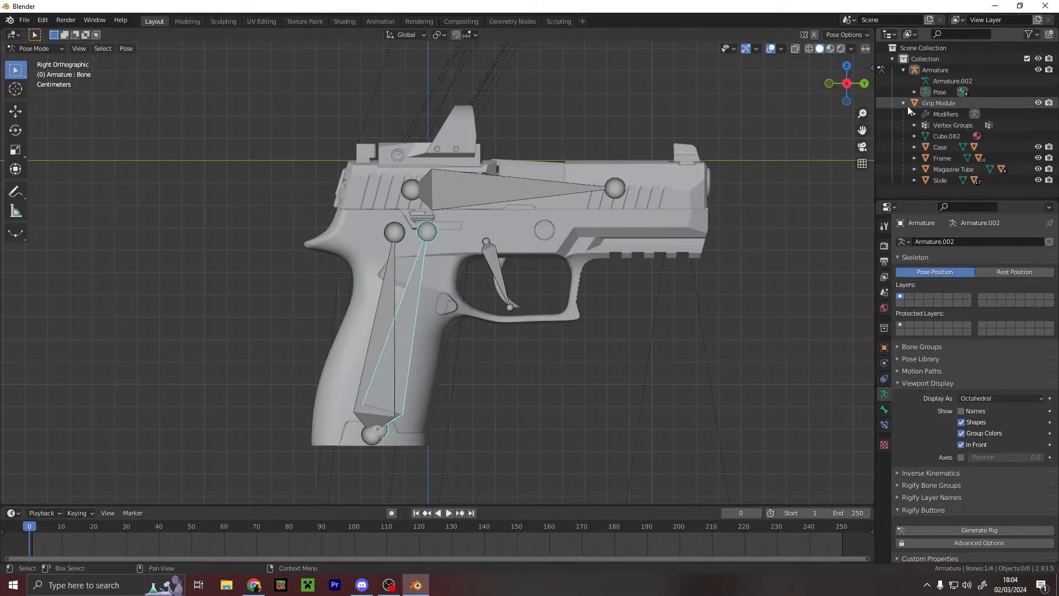
left_click(914, 92)
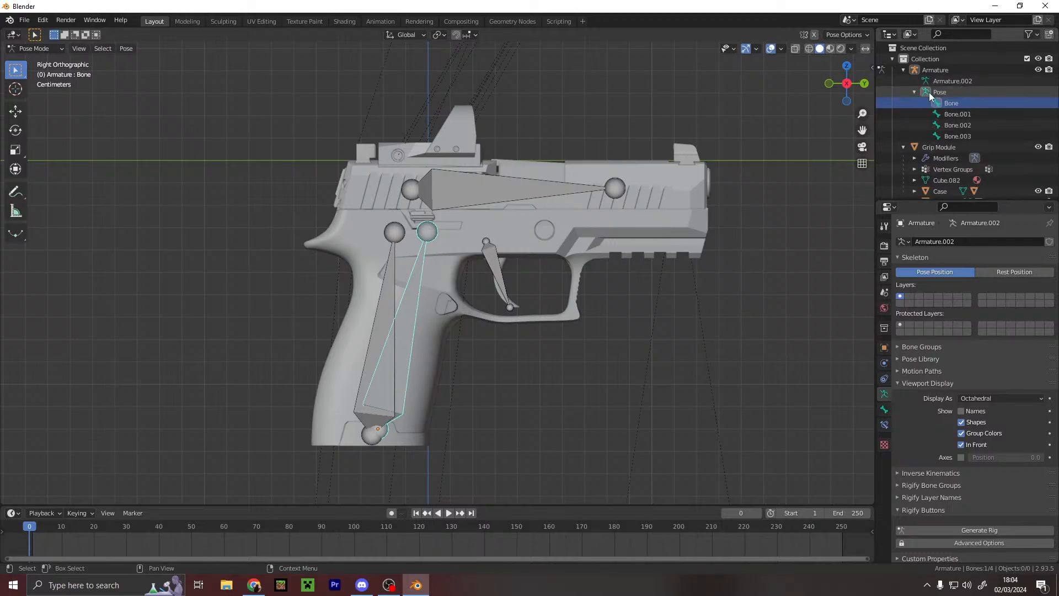
- Parent the Grip Module to the original grip bone, Bone, using the Bone parent option
left_click(961, 103)
scroll(947, 132, "down", 2)
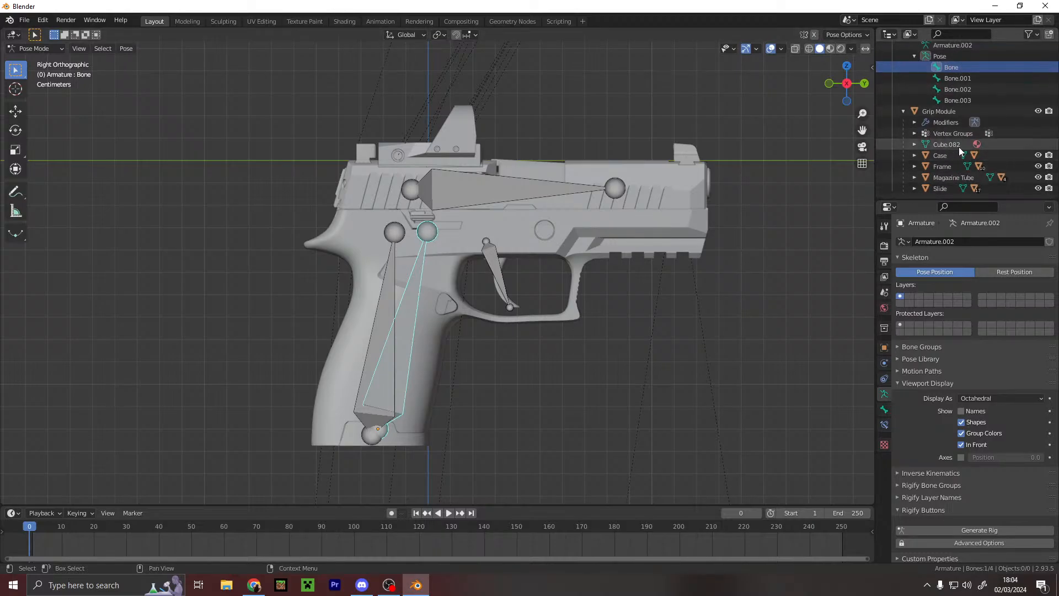
left_click(948, 113, "shift")
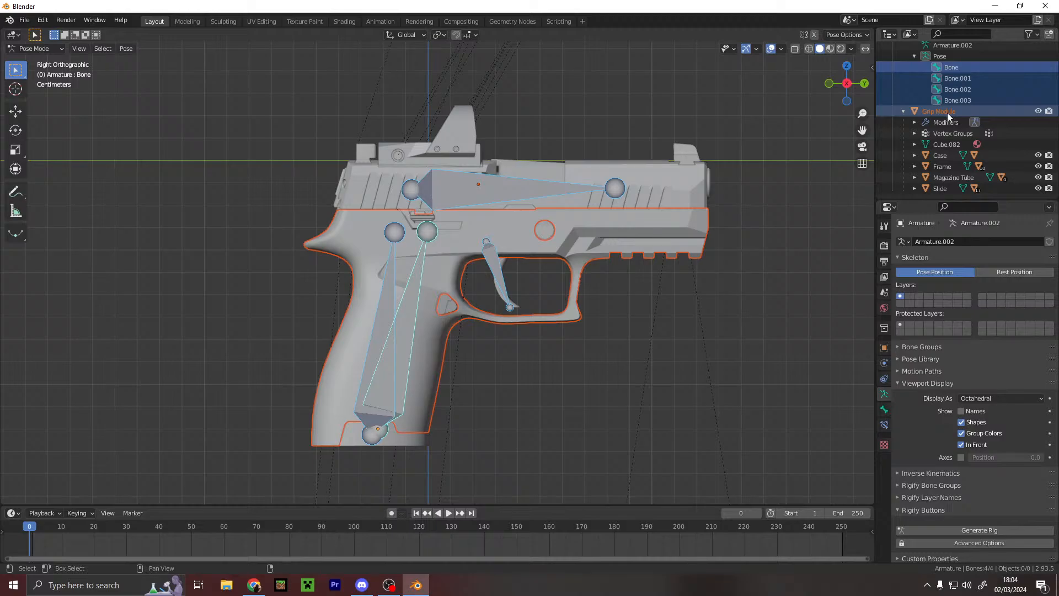
left_click(955, 69)
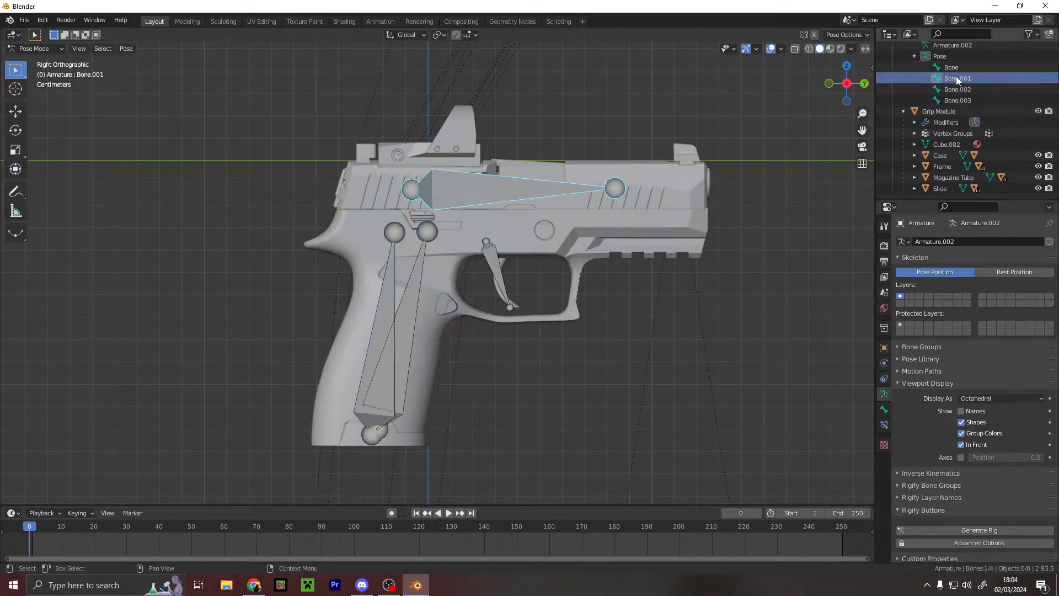
left_click(954, 112, "ctrl")
key("ctrl+p")
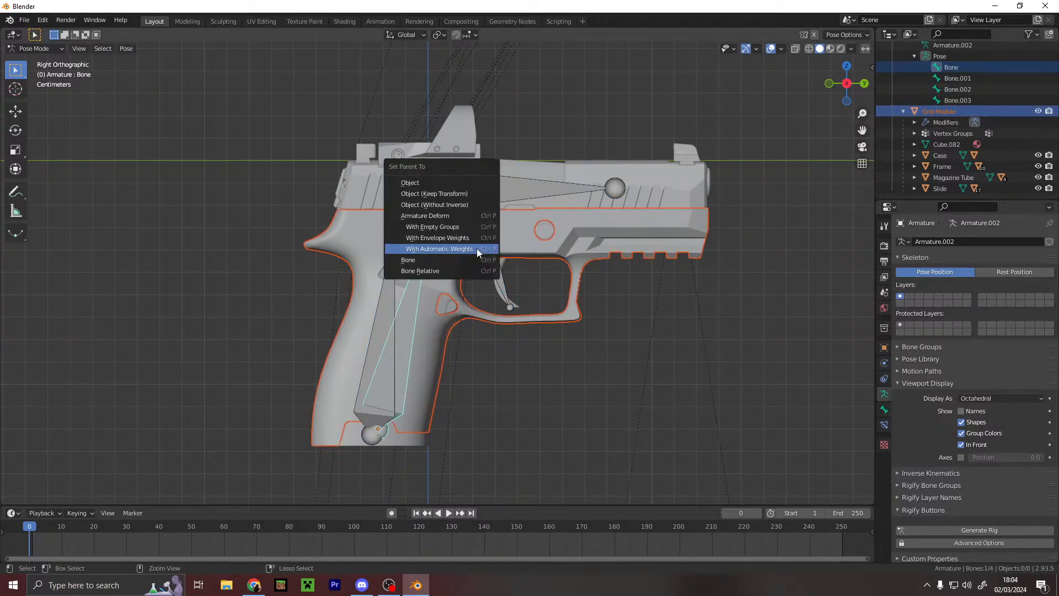
left_click(418, 257)
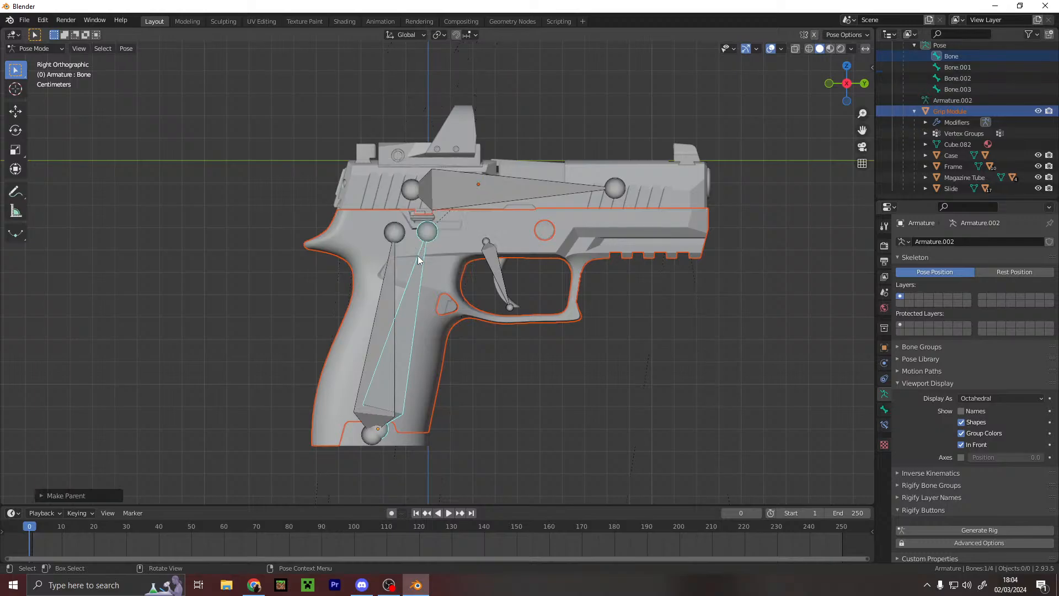
- Try to parent the Slide object to Bone.001 with the Bone option, and undo the parenting
left_click(963, 152)
left_click(967, 165)
left_click(964, 178)
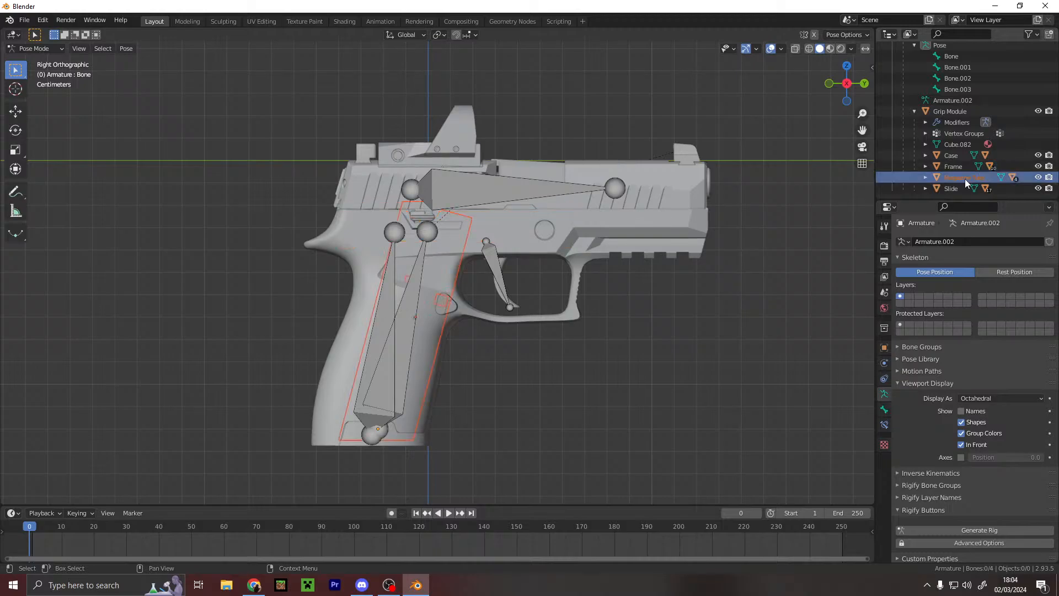
left_click(959, 186)
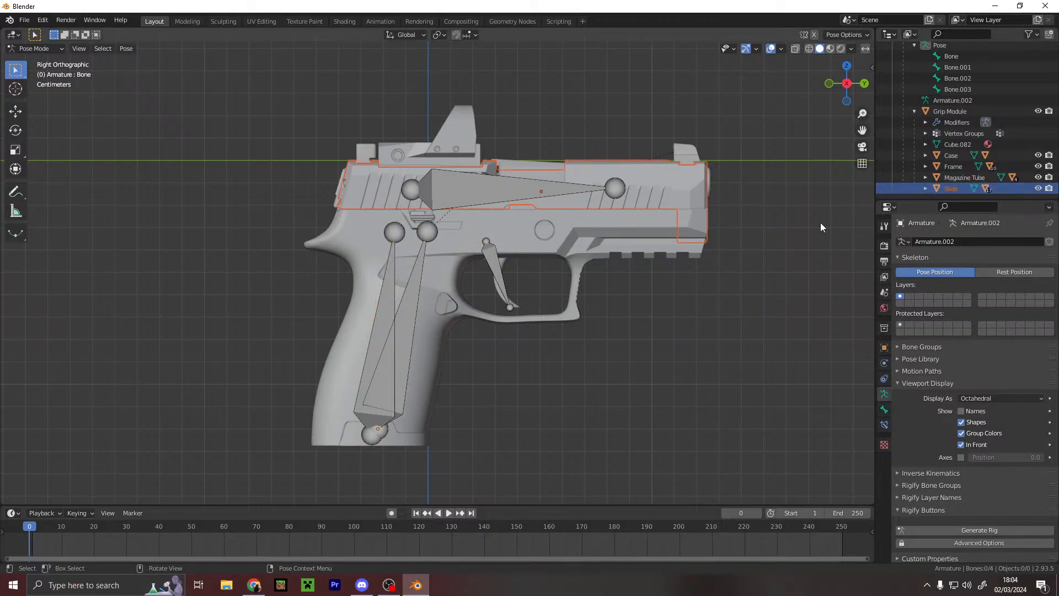
left_click(965, 67)
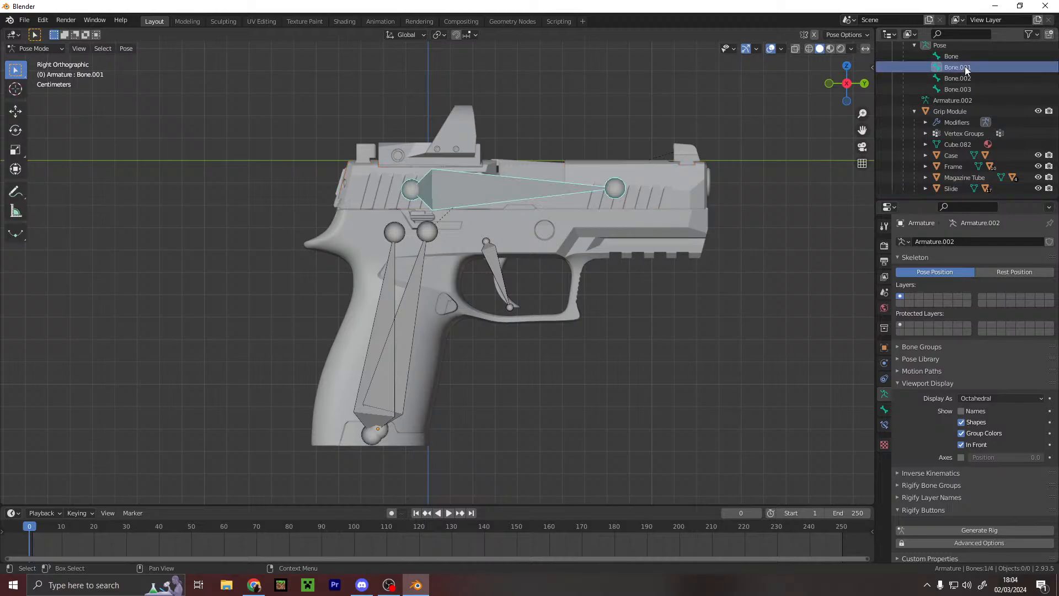
left_click(952, 189, "ctrl")
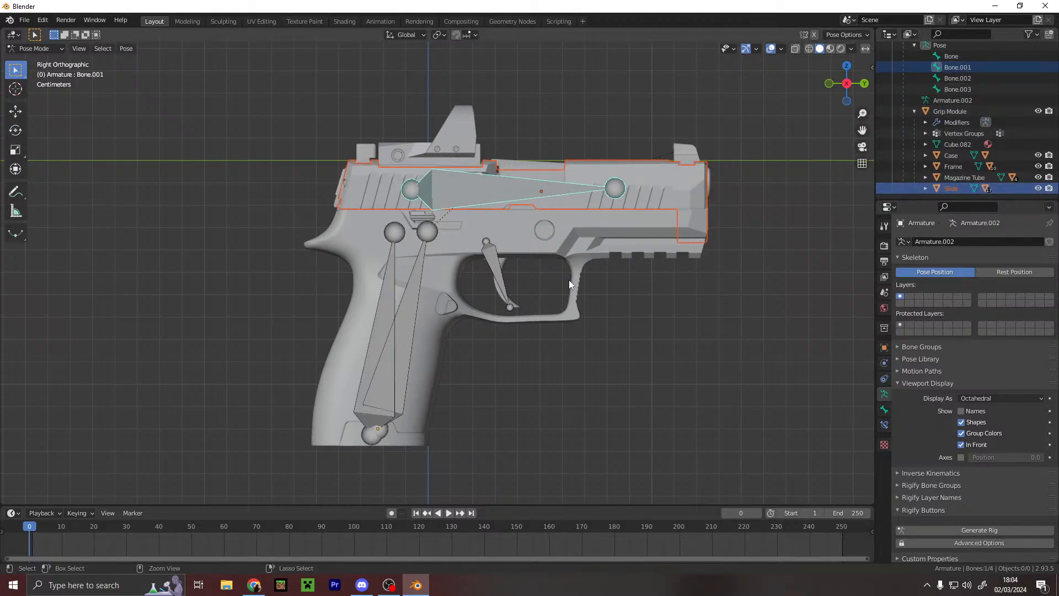
key("ctrl+p")
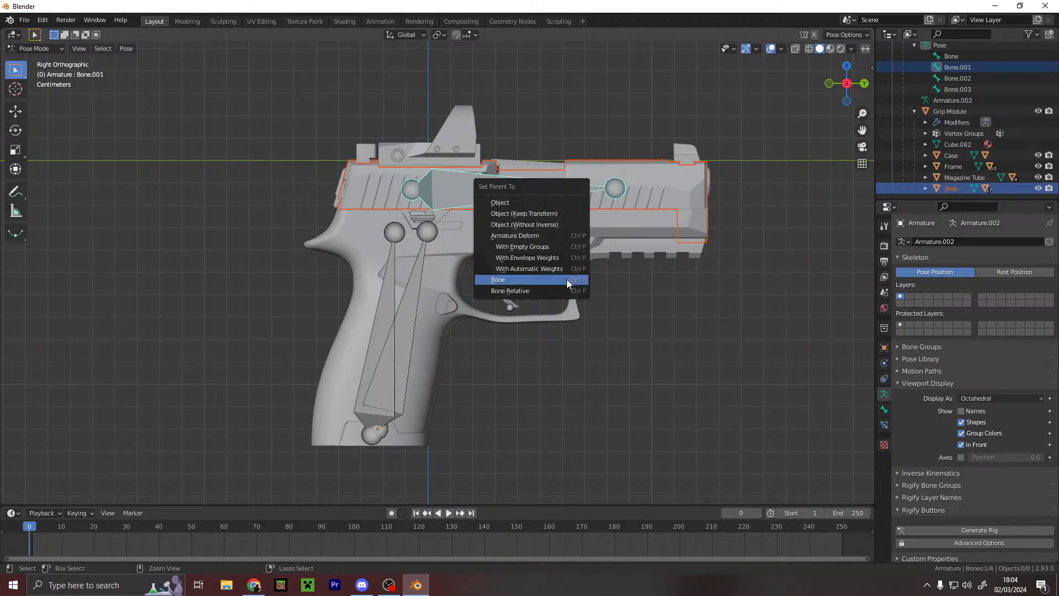
left_click(567, 279)
scroll(513, 277, "up", 5)
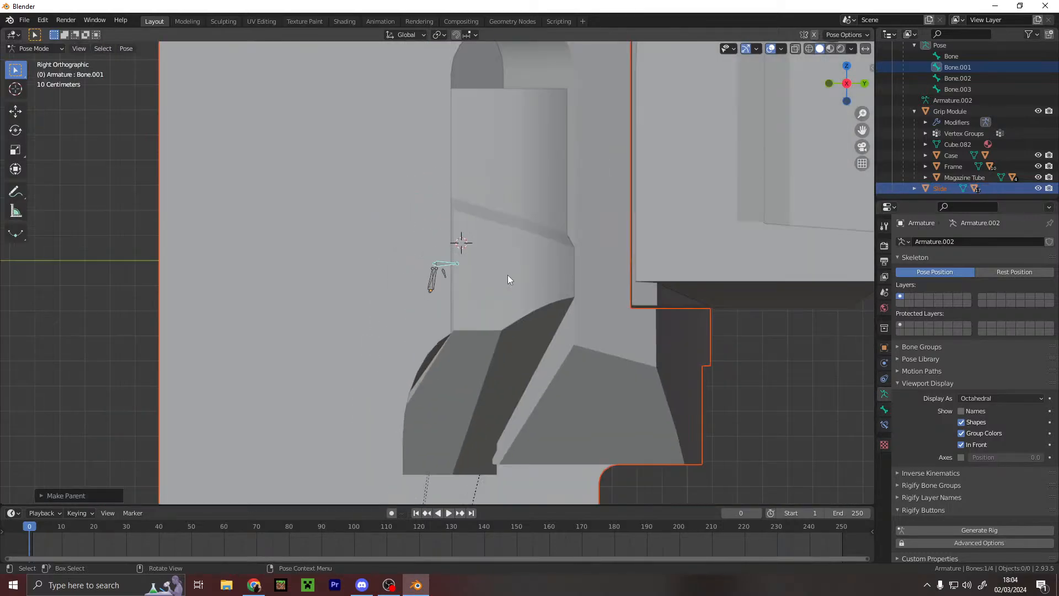
scroll(498, 277, "up", 8)
key("ctrl+z")
scroll(499, 277, "up", 11)
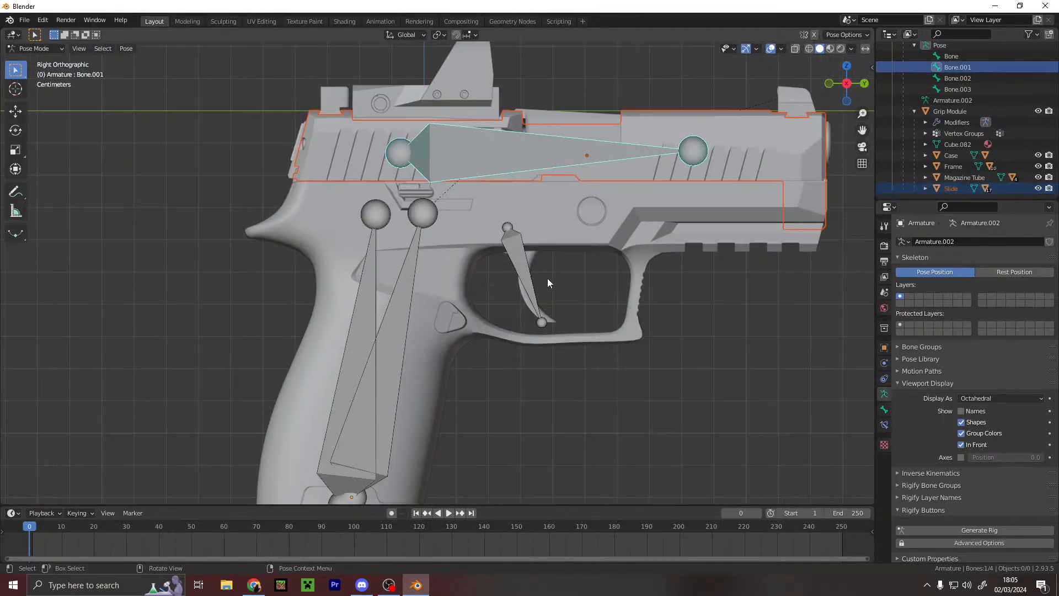
- Examine the Grip Module's extent and the bones around the trigger guard
left_click(949, 111)
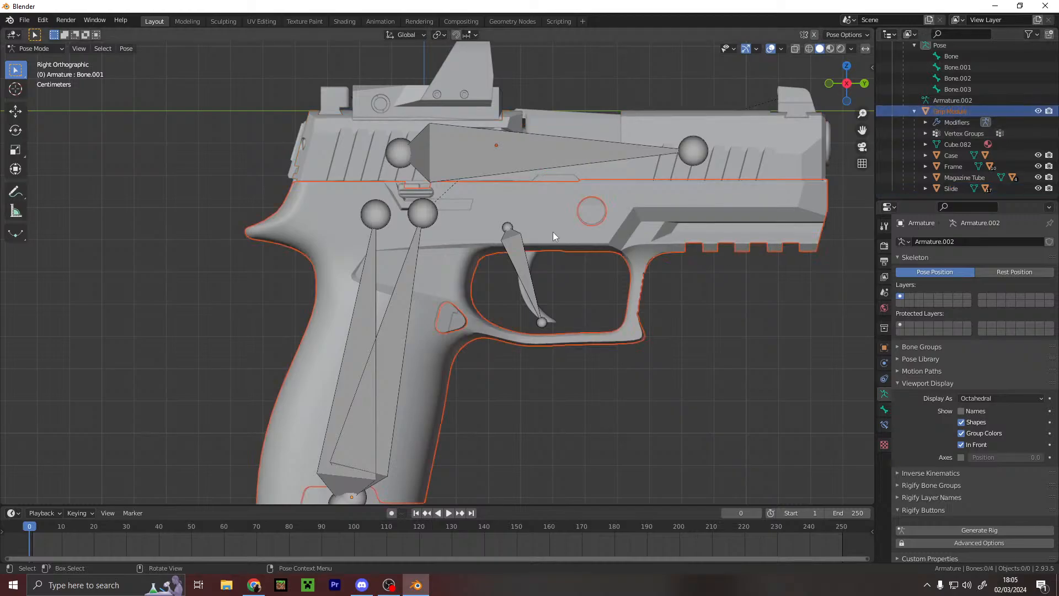
scroll(504, 313, "down", 6)
scroll(527, 307, "up", 8)
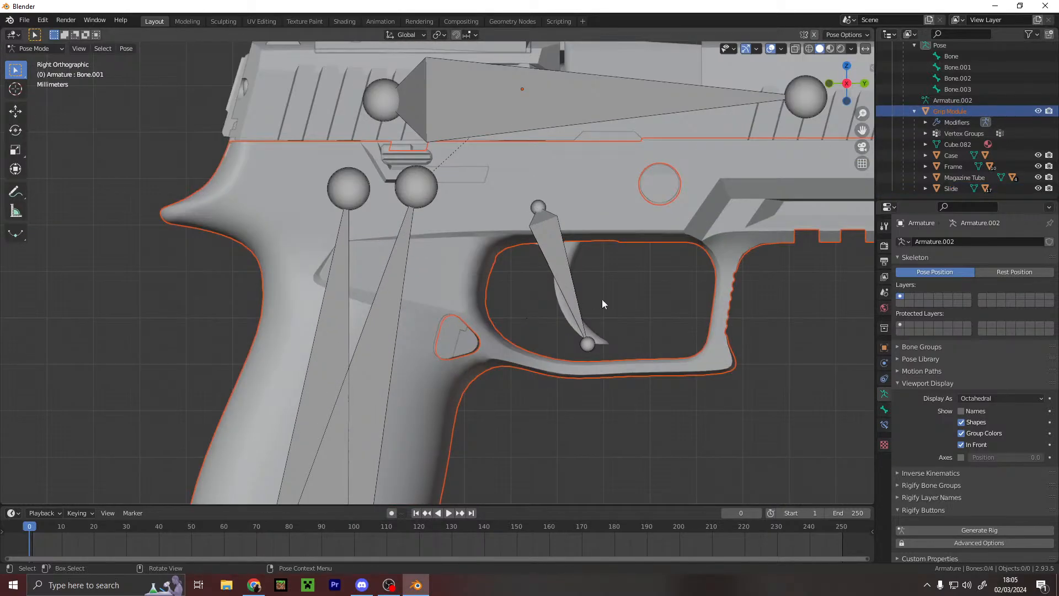
scroll(604, 297, "down", 8)
left_click(937, 155)
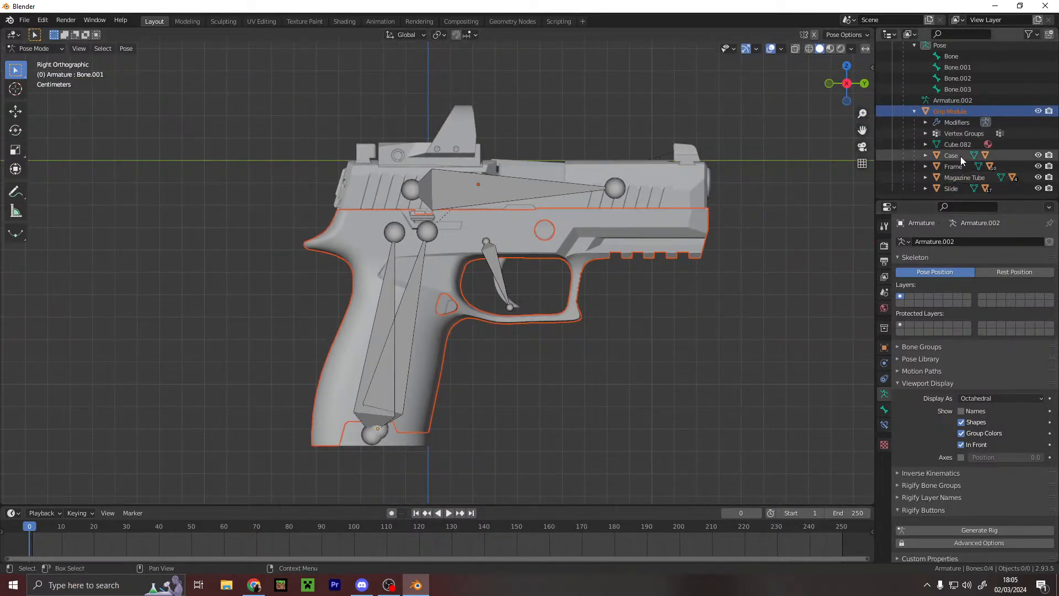
- Select the Grip Module and Frame to check their extents, and delete the Armature with its bones from the scene
left_click(914, 110)
left_click(951, 147)
left_click(914, 147)
scroll(971, 129, "down", 3)
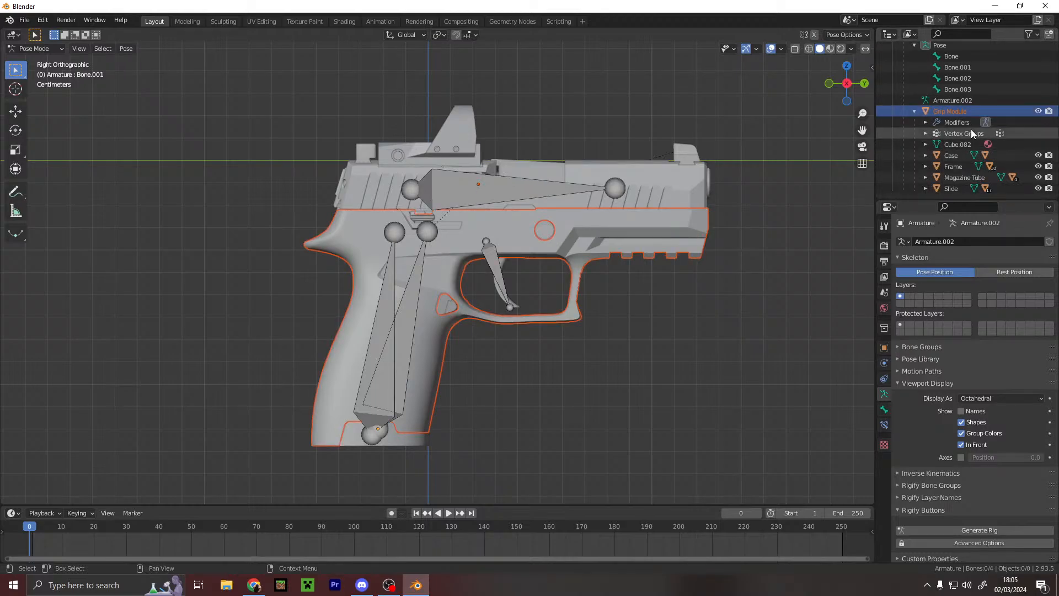
left_click(951, 155)
left_click(953, 165)
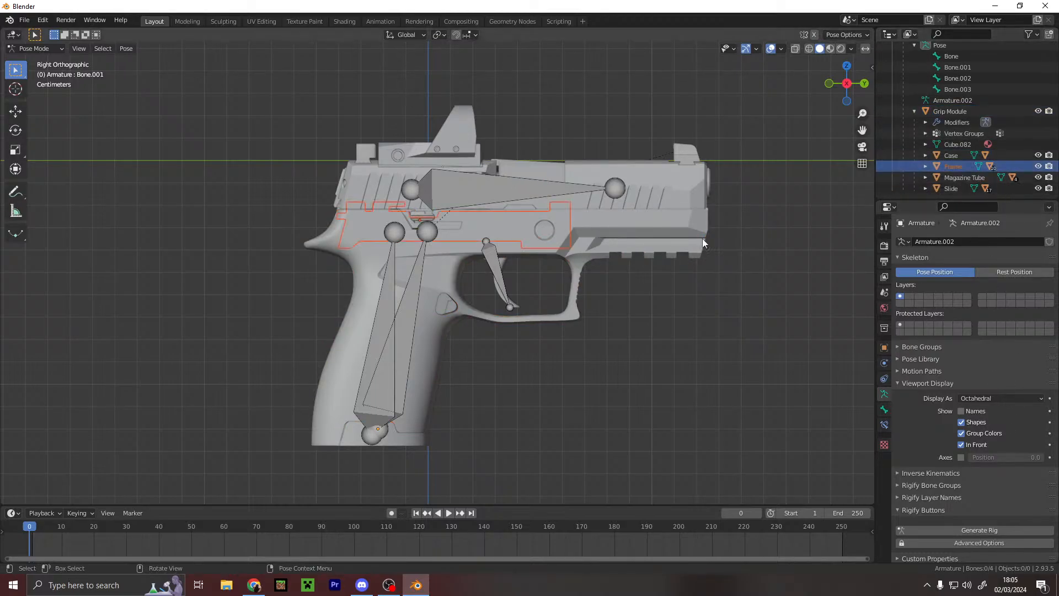
scroll(961, 91, "up", 3)
left_click(950, 71)
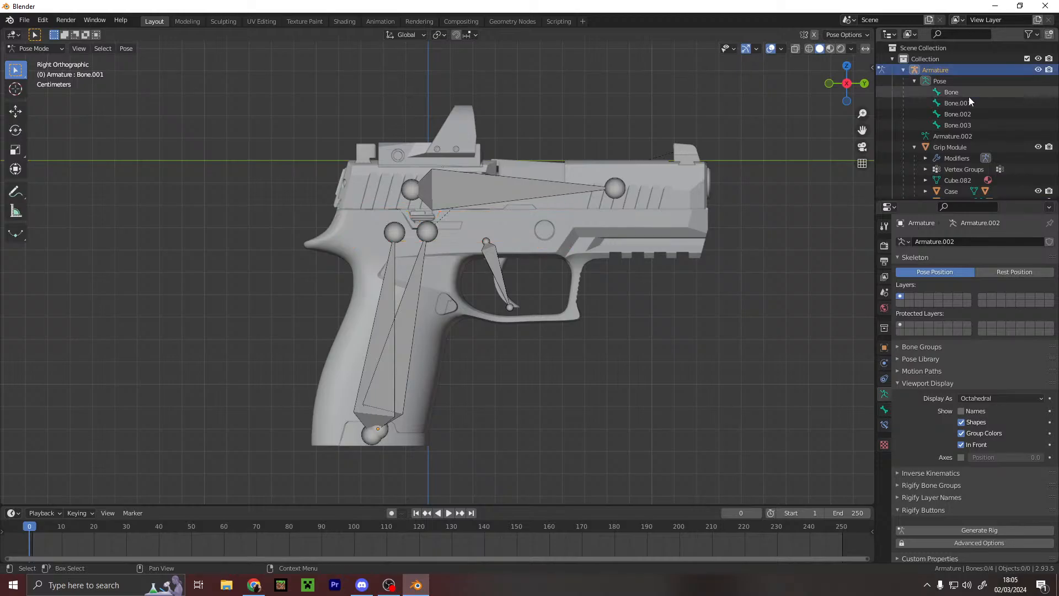
key("x")
- Examine which parts of the pistol the Case, Frame, Magazine Tube and Slide objects cover
left_click(946, 114)
left_click(942, 126)
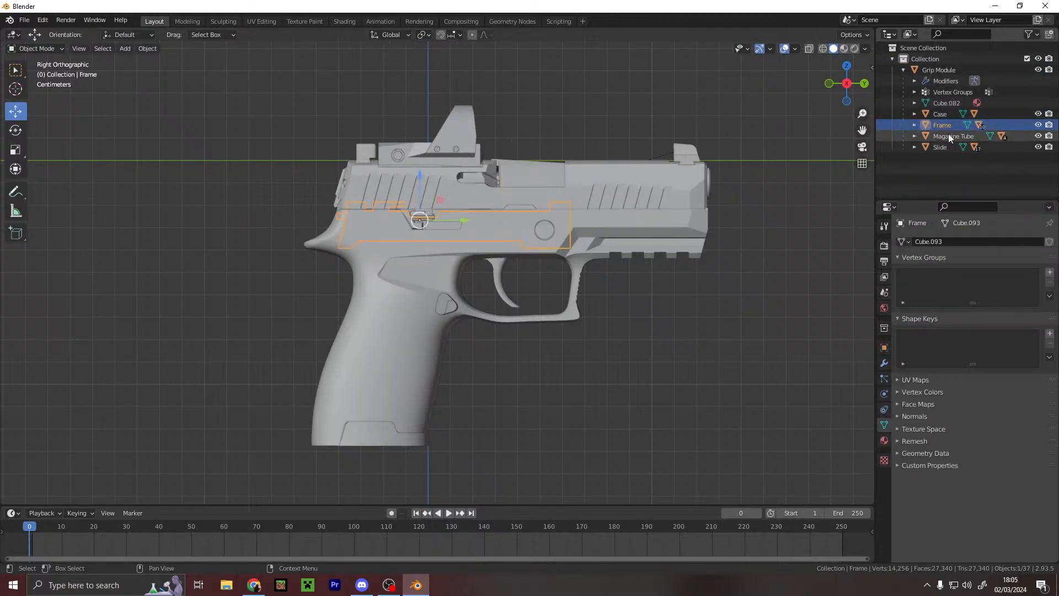
left_click(948, 134)
left_click(945, 148)
left_click(942, 134)
left_click(914, 146)
scroll(914, 144, "down", 1)
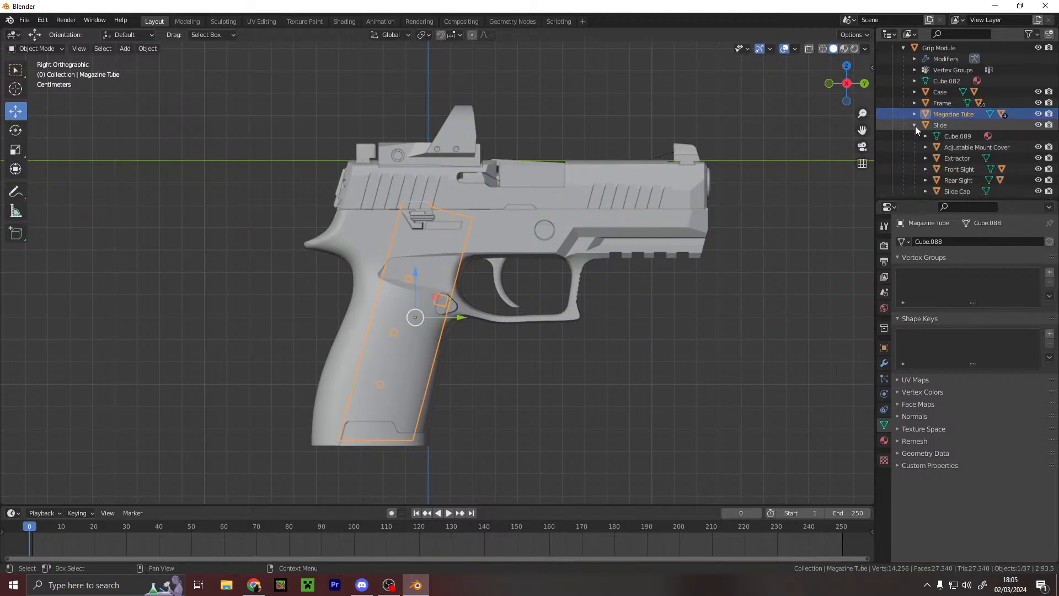
left_click(913, 127)
- Select the Trigger in the Frame hierarchy and clear its parent object
left_click(912, 123)
scroll(942, 133, "down", 2)
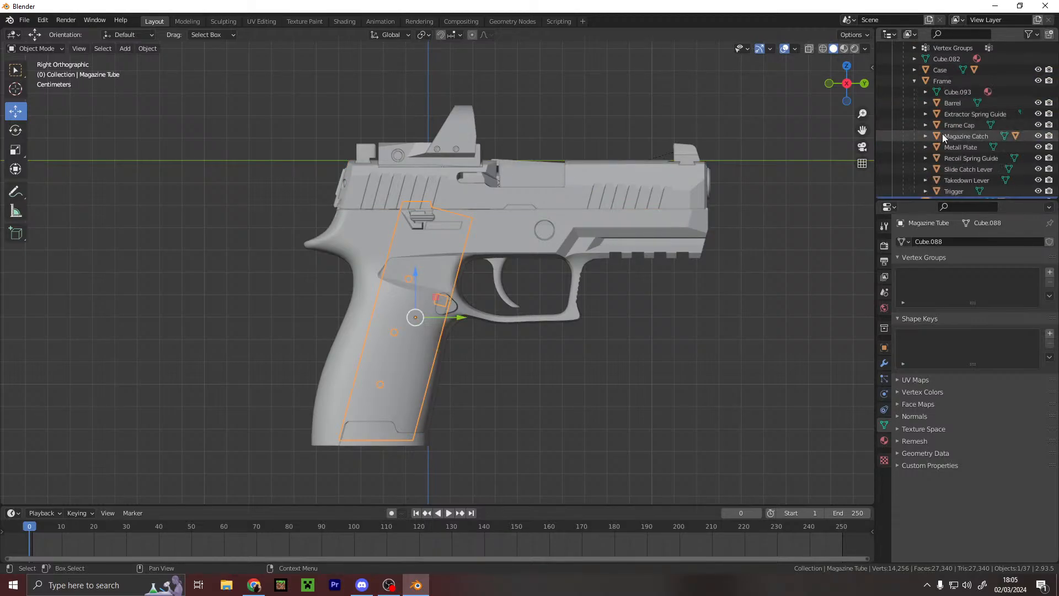
scroll(946, 144, "down", 1)
left_click(953, 169)
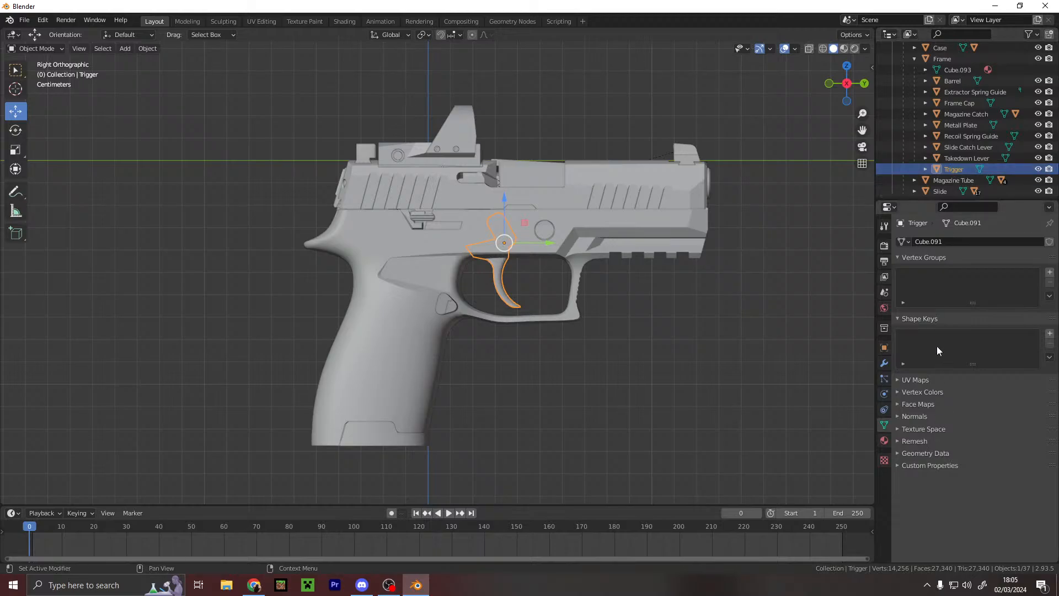
left_click(884, 348)
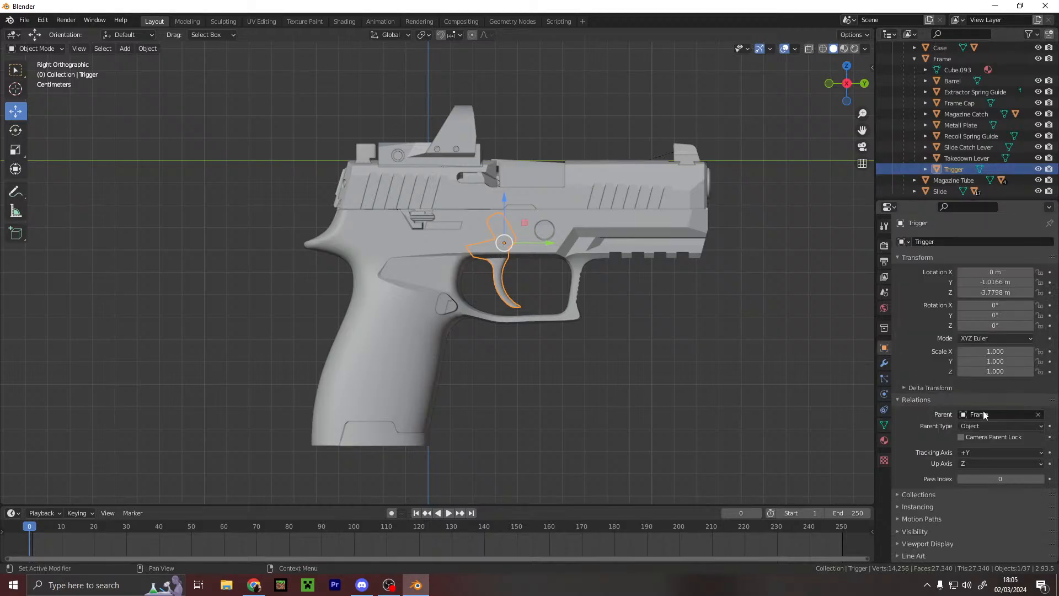
left_click(1037, 415)
- Set the Trigger's scale to 0.01 on all three axes, matching the Grip Module's scale
scroll(539, 287, "down", 6)
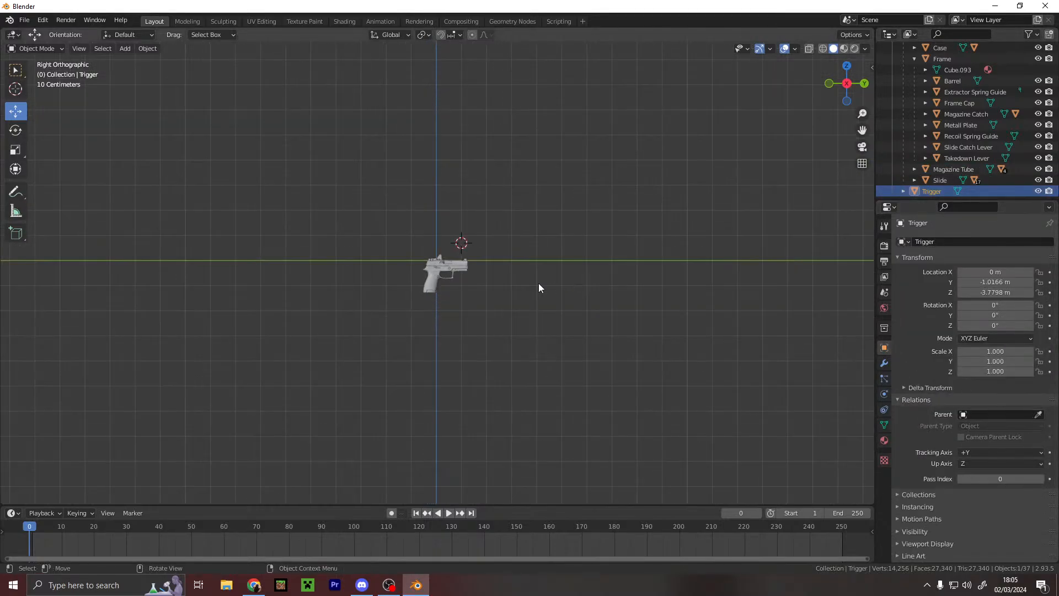
scroll(496, 301, "up", 3)
scroll(499, 301, "up", 15)
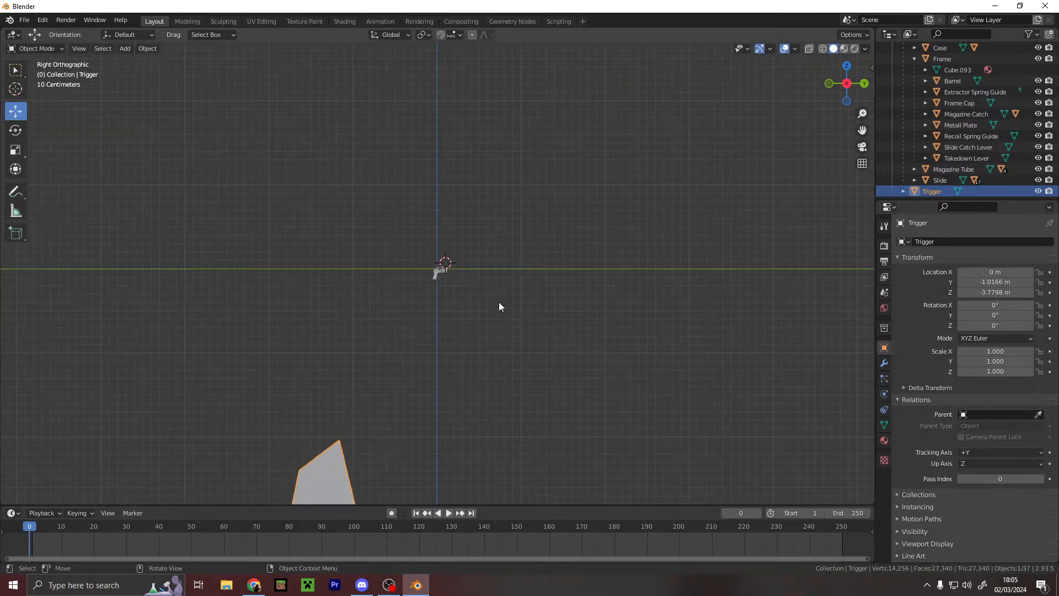
scroll(943, 78, "up", 4)
left_click(944, 69)
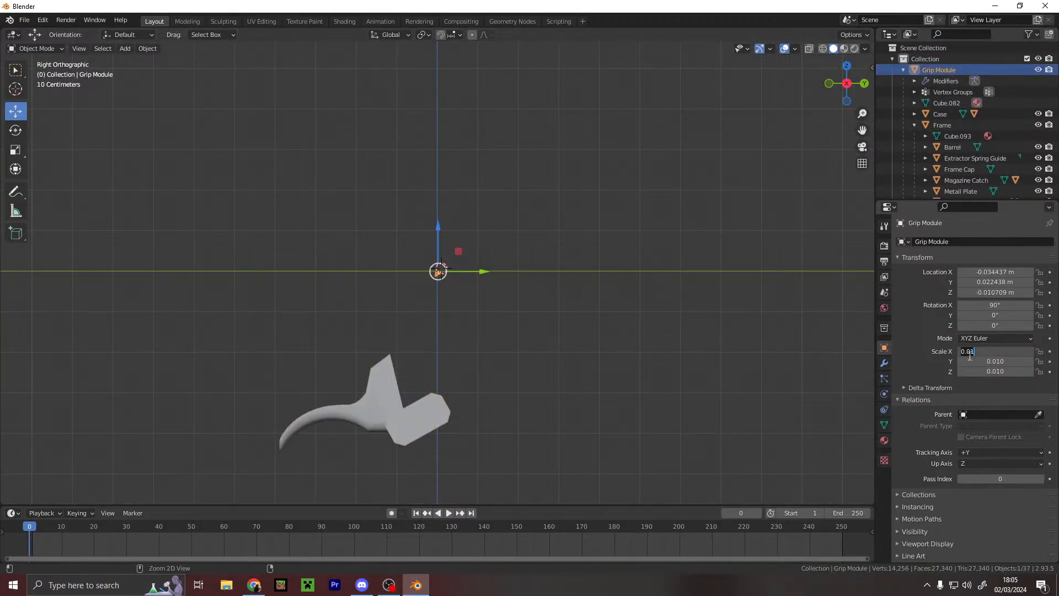
left_click(361, 448)
left_click(376, 424)
left_click(1009, 359)
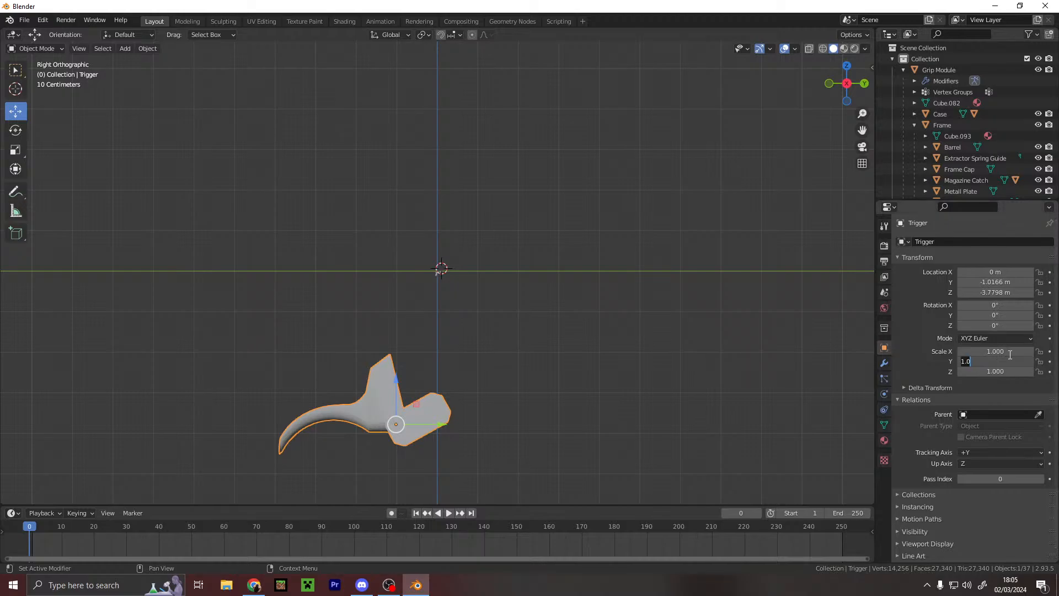
type("0.01")
key("Return")
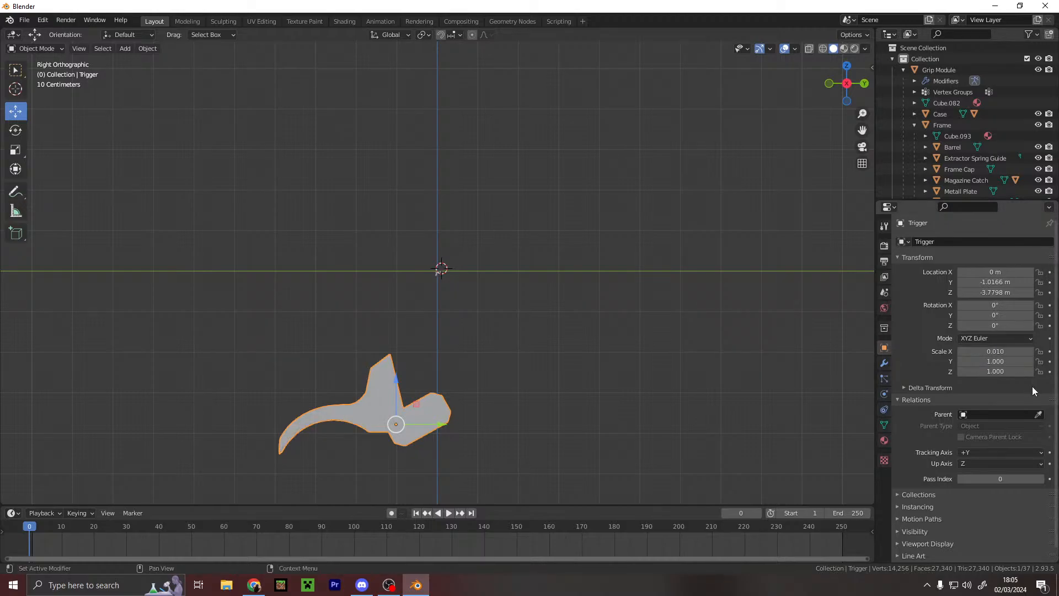
left_click_drag(1009, 351, 1019, 374)
type("0.01")
key("Return")
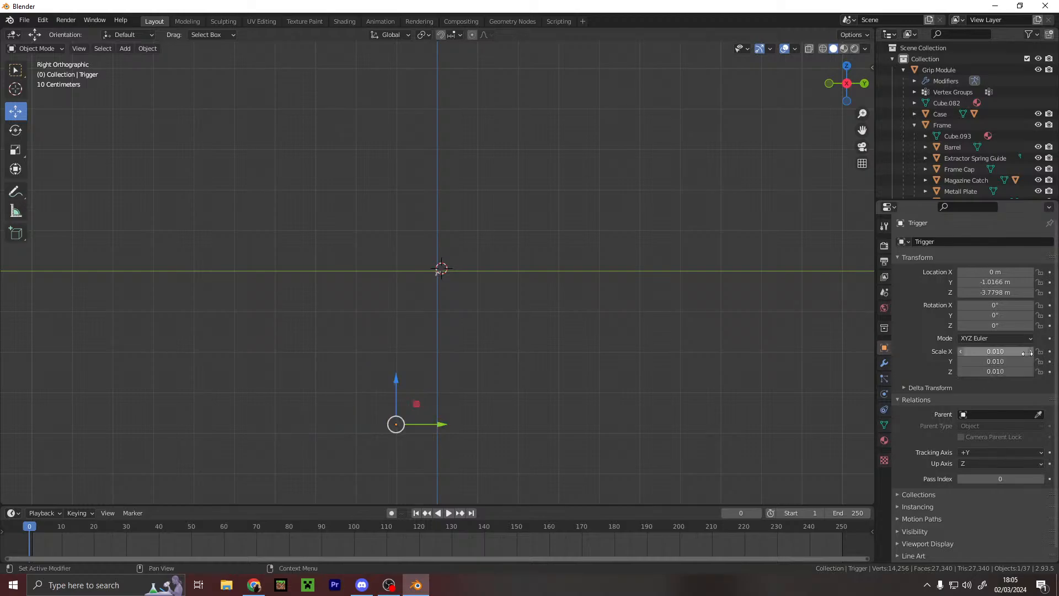
- Move the Trigger up into the trigger guard and rotate it to about 76° around X
left_click_drag(389, 418, 430, 232)
left_click_drag(428, 269, 481, 270)
scroll(426, 281, "up", 10)
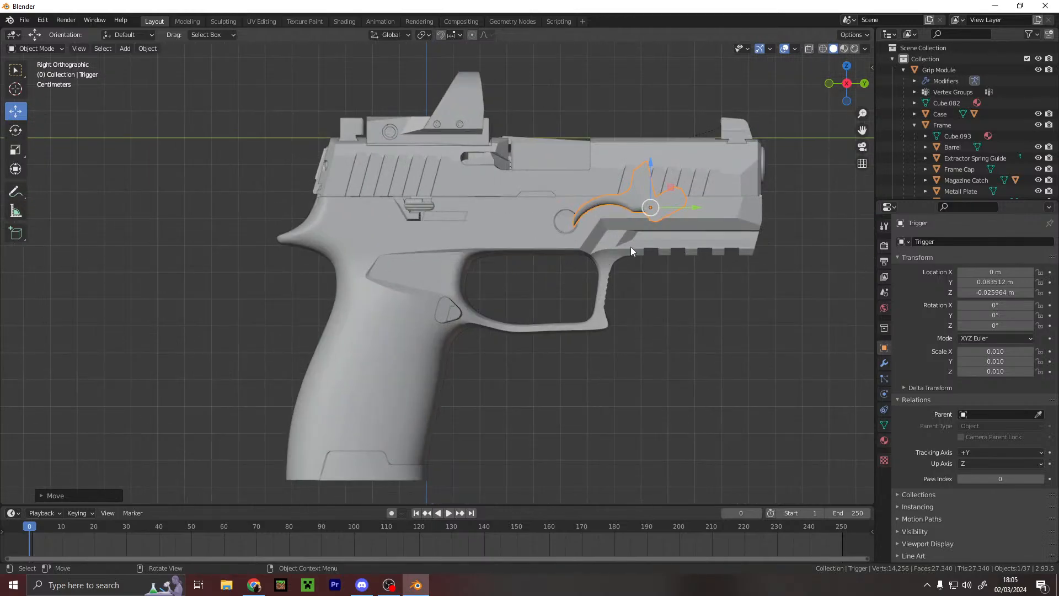
left_click_drag(692, 208, 527, 197)
key("r")
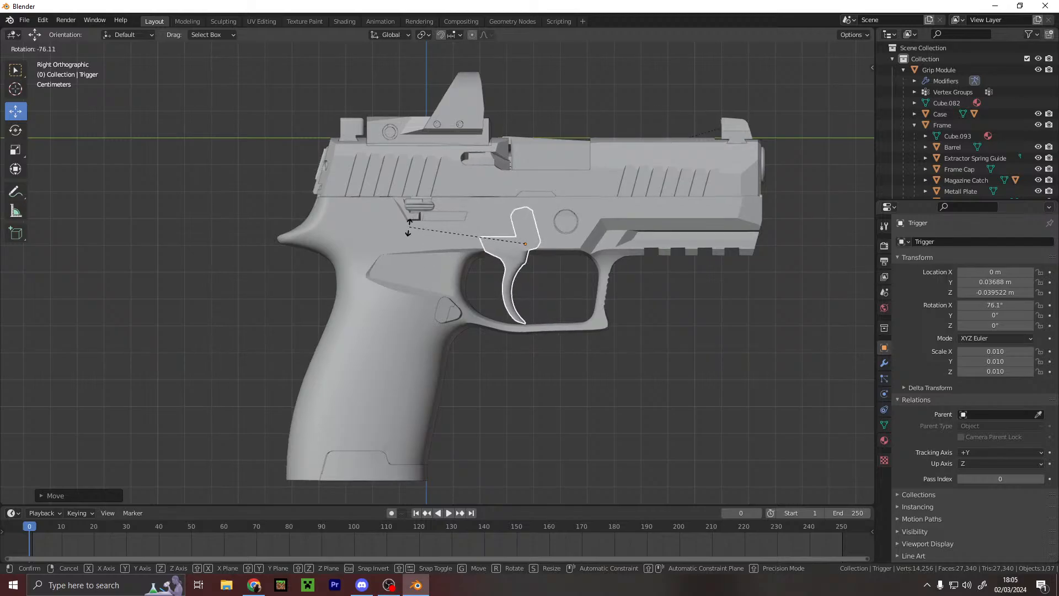
left_click(415, 226)
- Move the Trigger about -0.034 m along the X axis into line with the grip
scroll(617, 282, "up", 3)
middle_click_drag(617, 283, 537, 249)
key("g")
key("x")
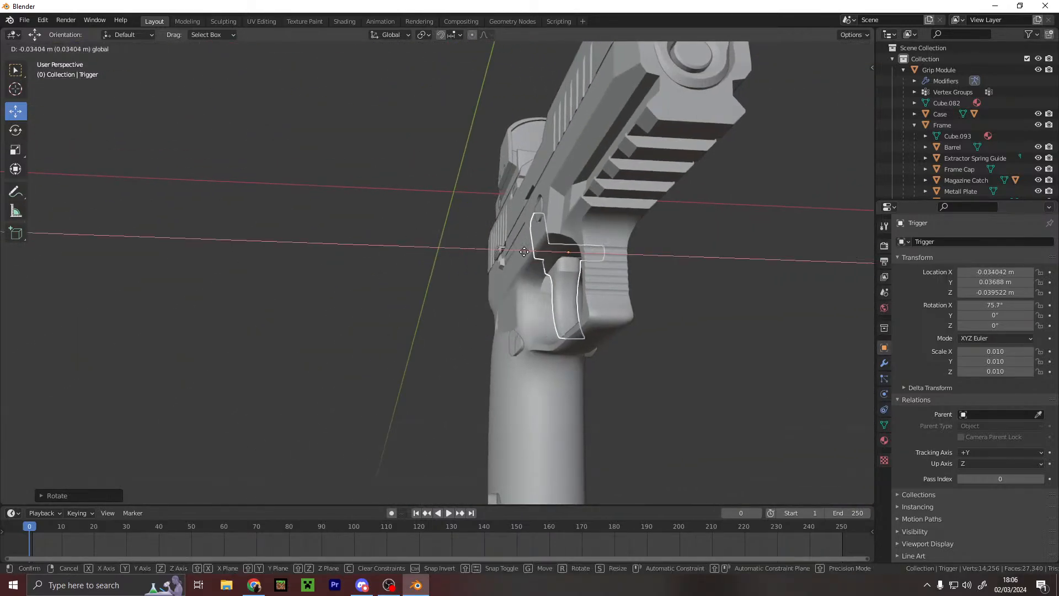
left_click(521, 253)
middle_click_drag(520, 253, 638, 293)
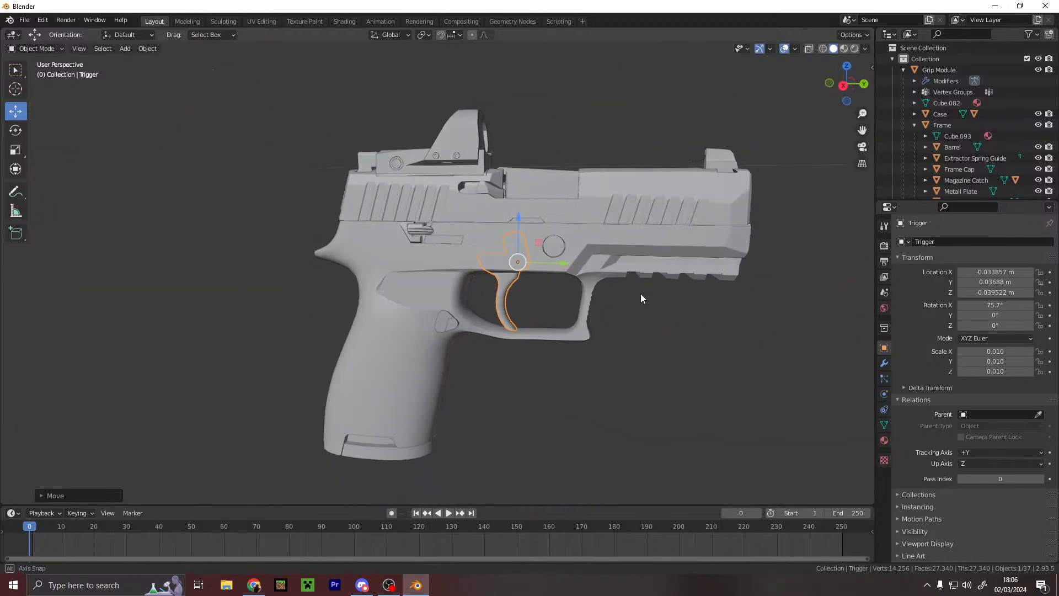
scroll(629, 296, "up", 4)
scroll(612, 254, "down", 2)
- Import P320Full.fbx from the Downloads folder as a reference copy of the pistol
left_click(161, 291)
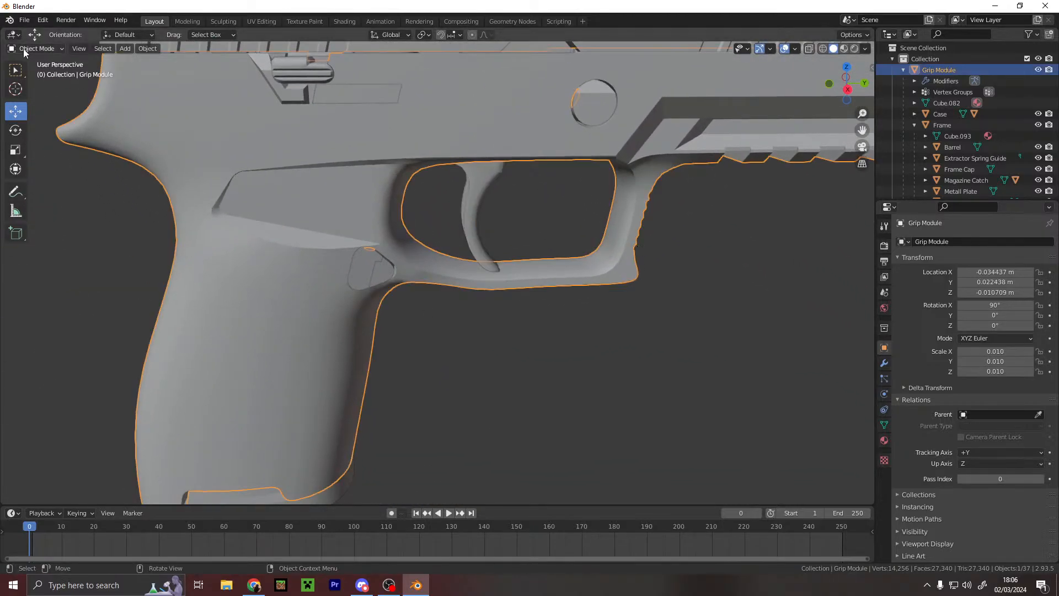
left_click(28, 50)
left_click(24, 20)
mouse_move(54, 180)
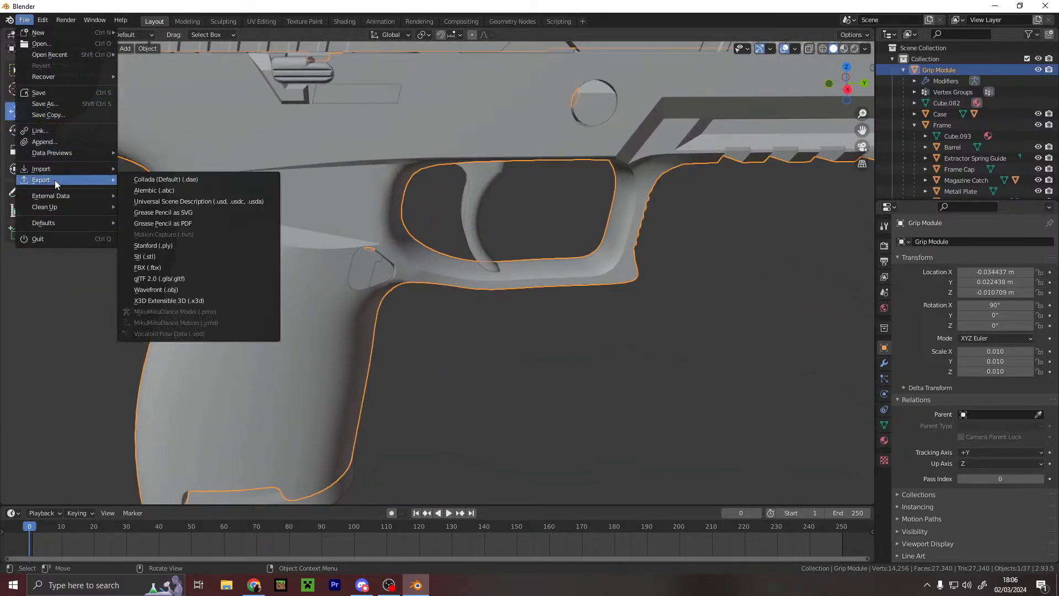
left_click(172, 246)
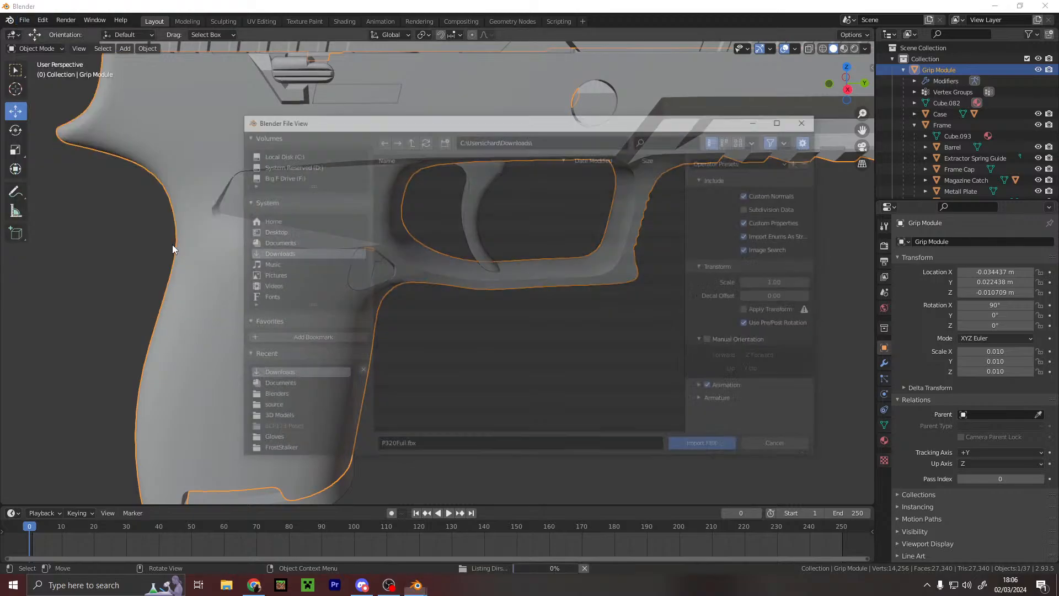
left_click(706, 447)
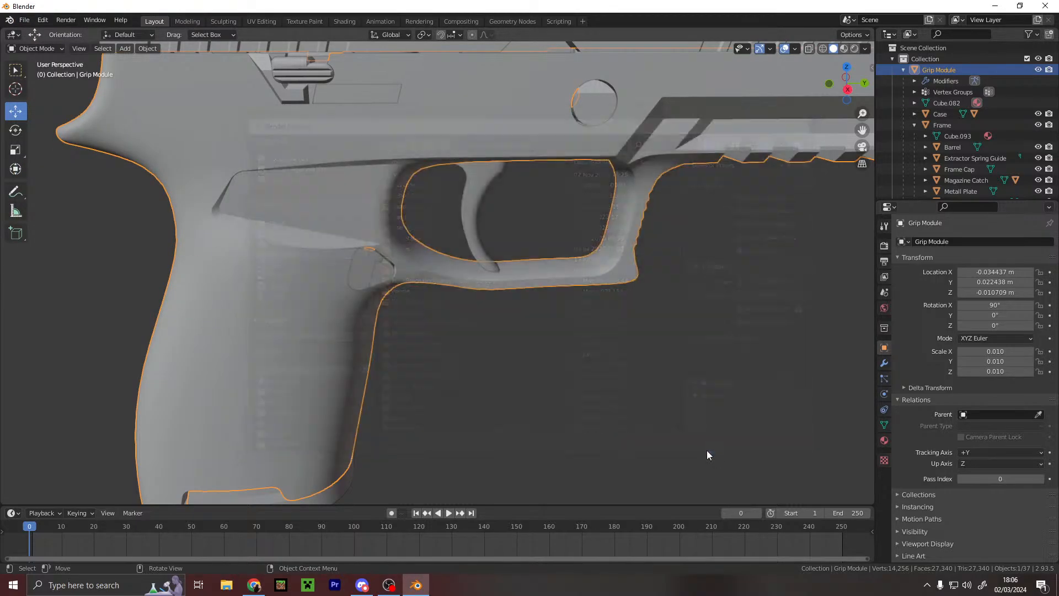
- Move the imported pistol down about 0.13 m so that it sits beside the original
scroll(552, 290, "down", 6)
middle_click_drag(587, 256, 414, 231)
left_click_drag(447, 91, 446, 185)
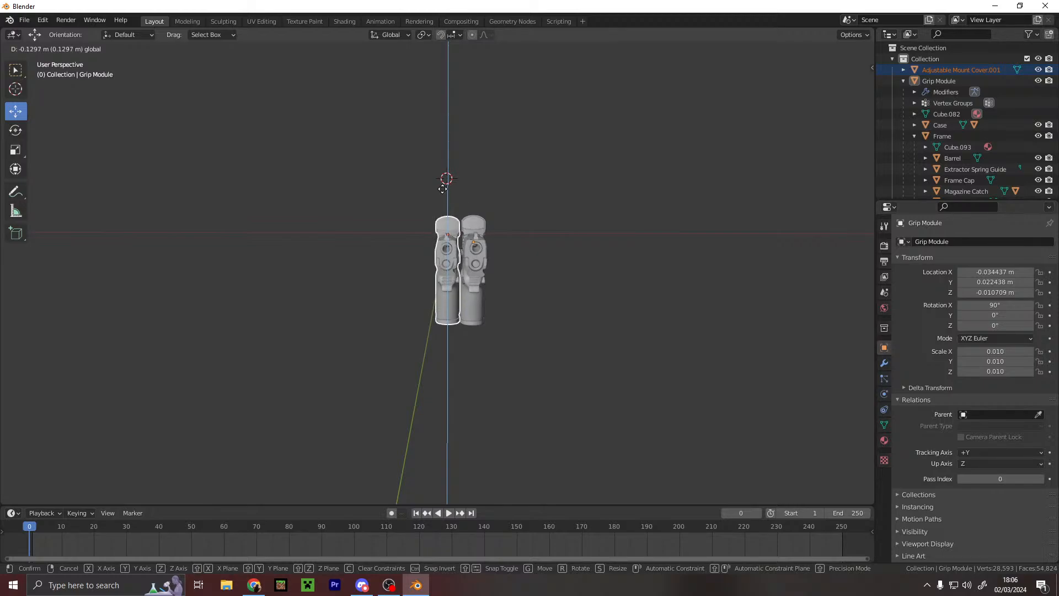
left_click(442, 188)
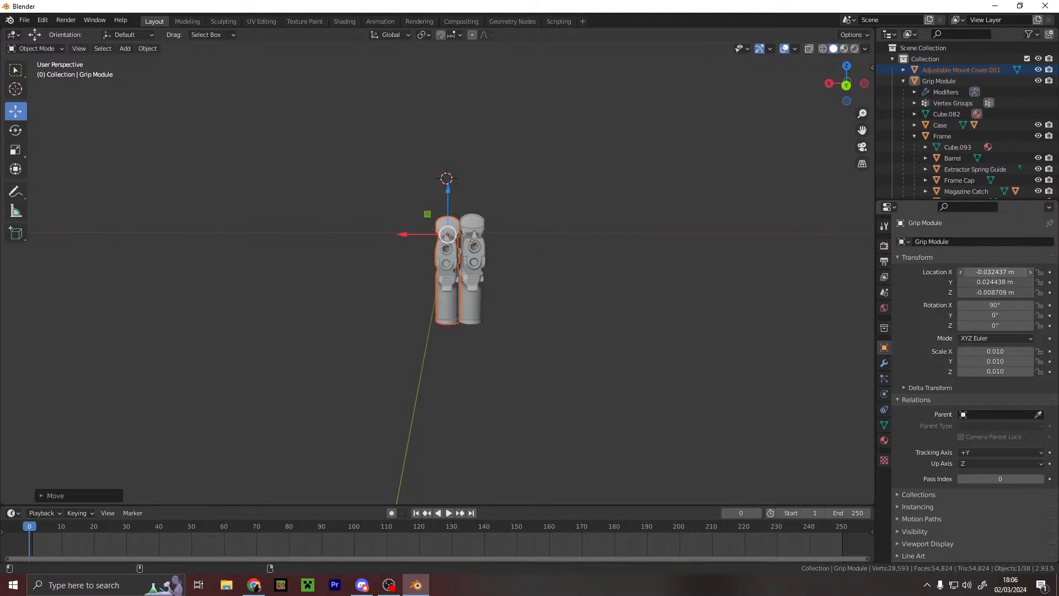
- Try setting the Grip Module's location to 0 on all axes, and undo the change
type("0")
key("Return")
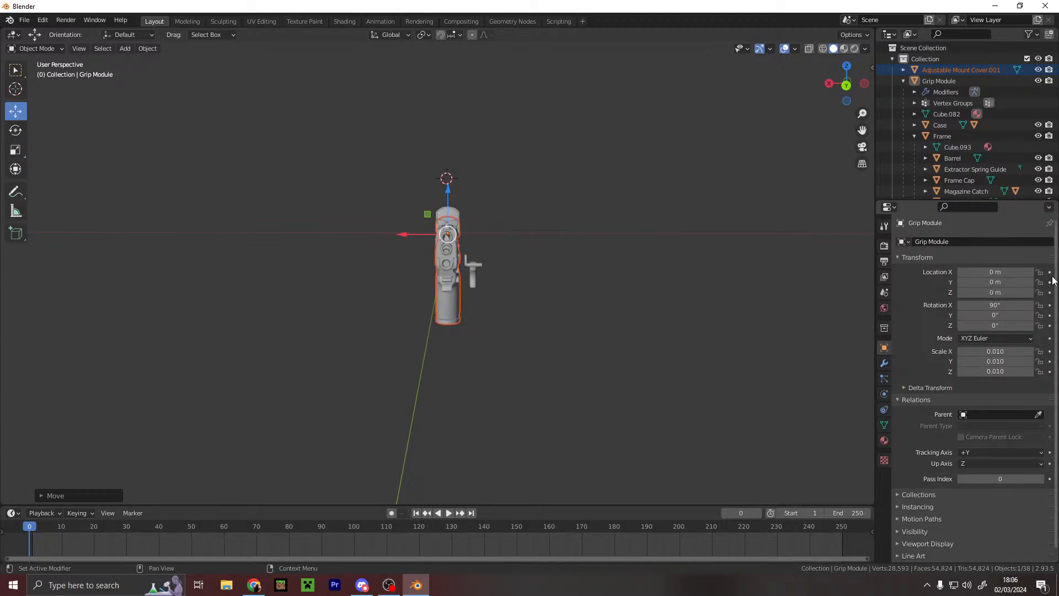
scroll(649, 256, "up", 4)
key("ctrl+z")
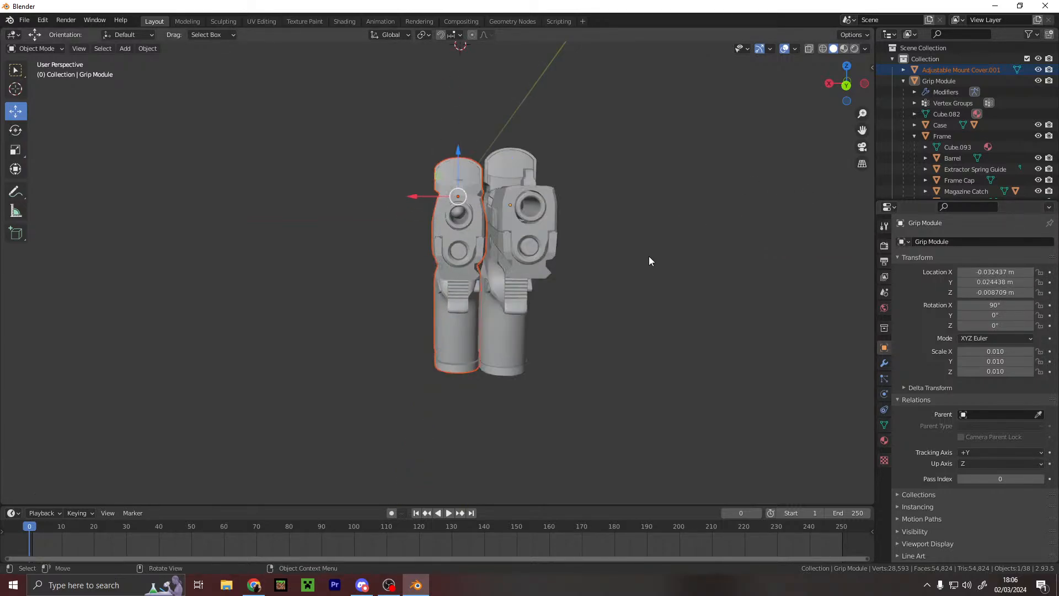
- Set the location of the imported Adjustable Mount Cover.001 to 0 on all axes
scroll(648, 256, "down", 3)
middle_click_drag(601, 260, 487, 238)
left_click(481, 244)
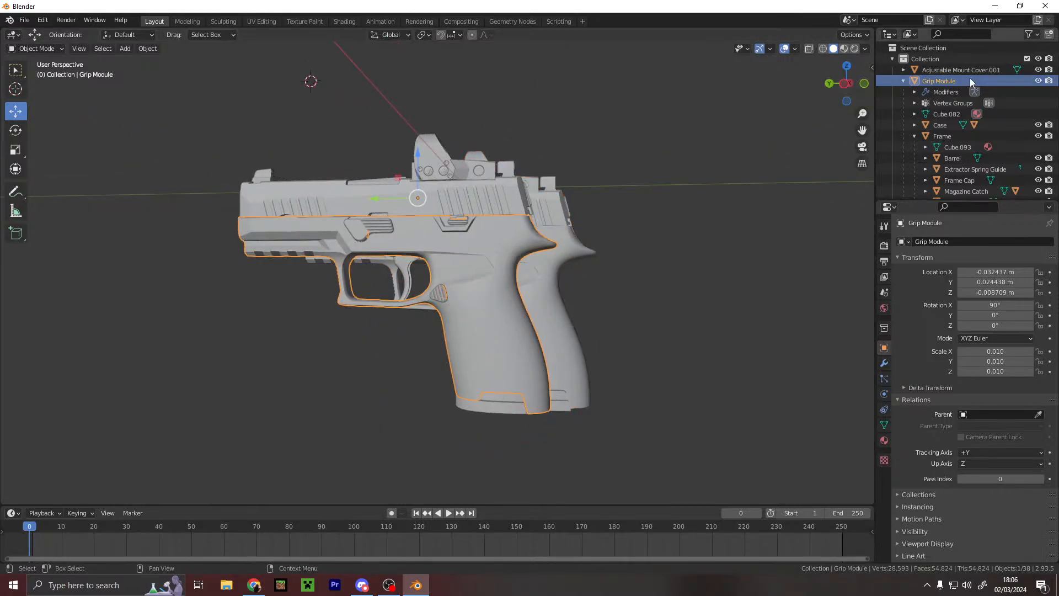
left_click(953, 69)
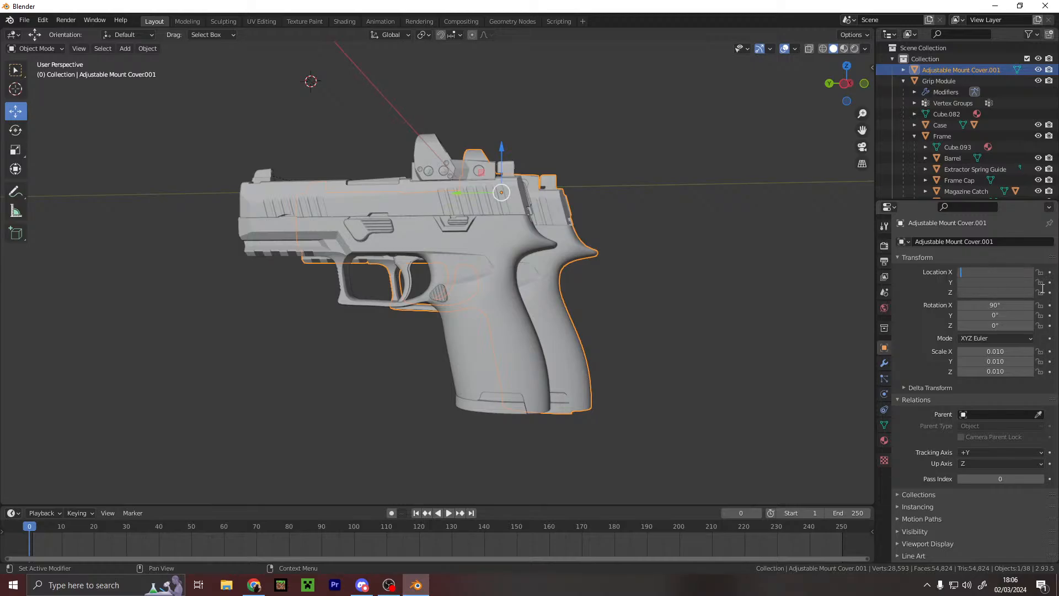
type("0")
key("Return")
middle_click_drag(765, 202, 405, 223)
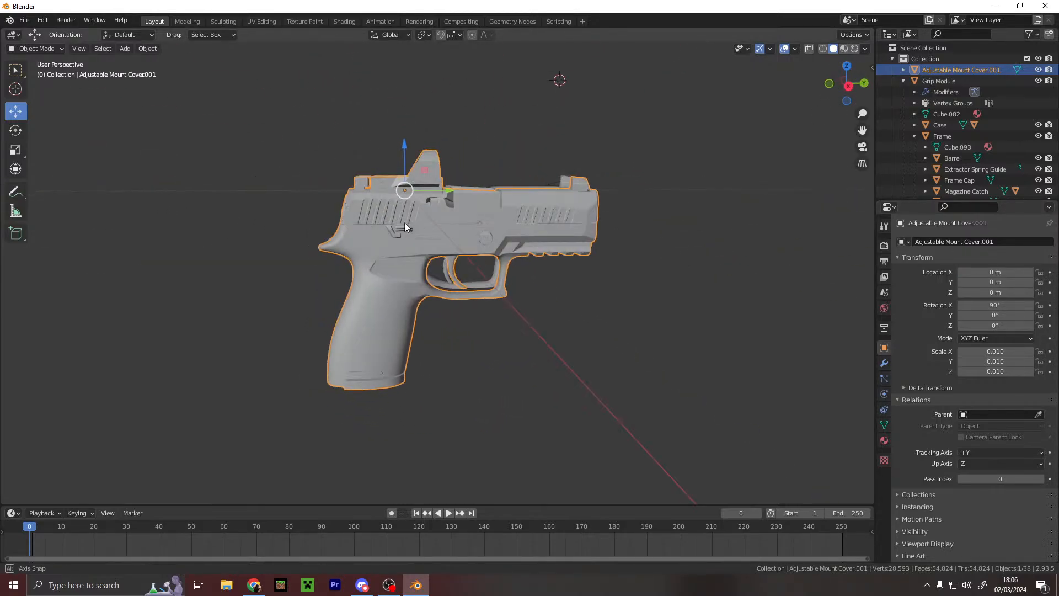
- In the right orthographic view, move the Trigger and rotate it to about 88.6° around X to match the imported pistol's trigger
left_click(846, 83)
scroll(962, 147, "down", 4)
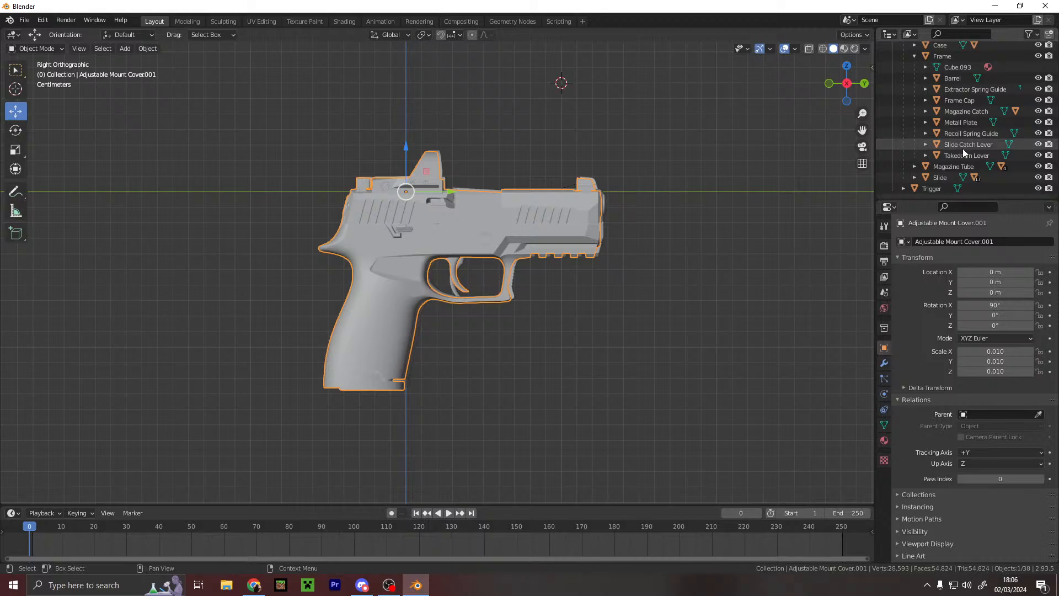
left_click(932, 188)
scroll(502, 274, "up", 6)
key("g")
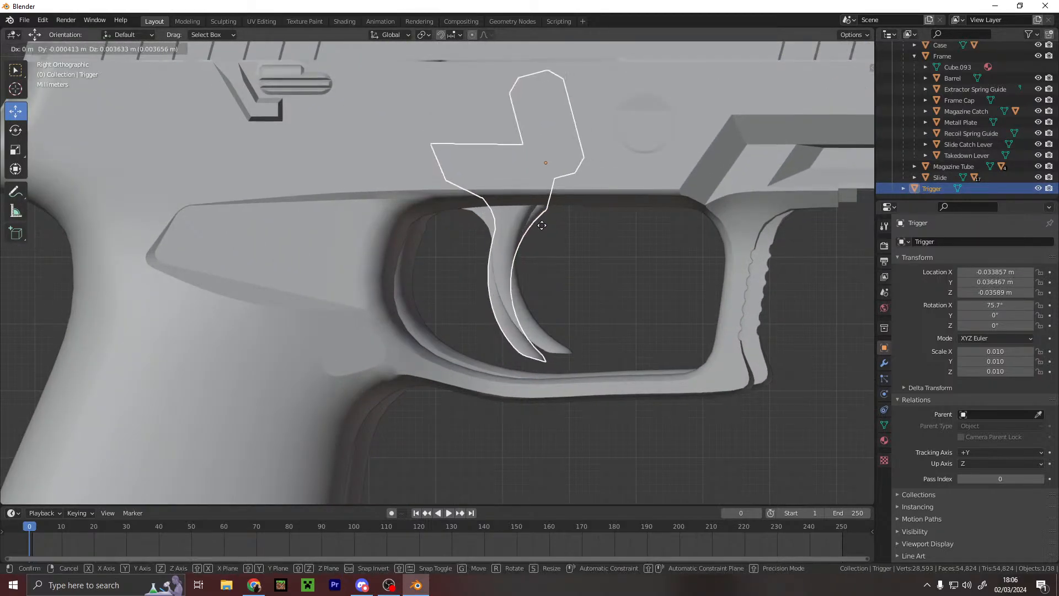
left_click(541, 225)
key("r")
left_click(553, 211)
key("g")
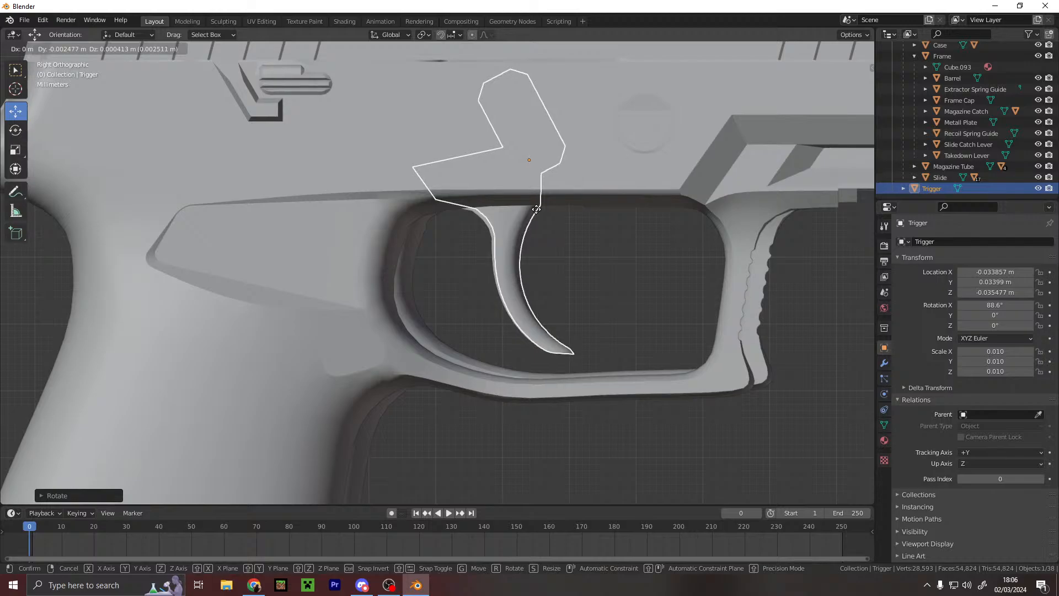
left_click(530, 209)
- Shift the Trigger to about X -0.033 m and Y 0.033 m within the trigger guard, and clear the selection
middle_click_drag(581, 233, 372, 299)
left_click(367, 305)
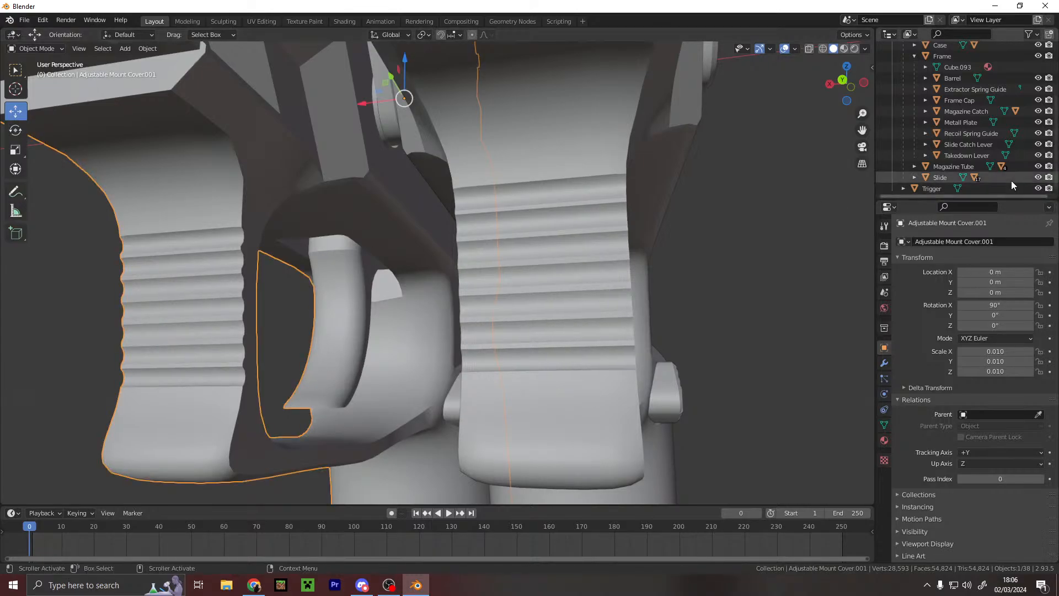
left_click(942, 189)
middle_click_drag(448, 315, 504, 365)
key("g")
left_click(471, 296)
scroll(399, 330, "down", 8)
scroll(502, 223, "up", 5)
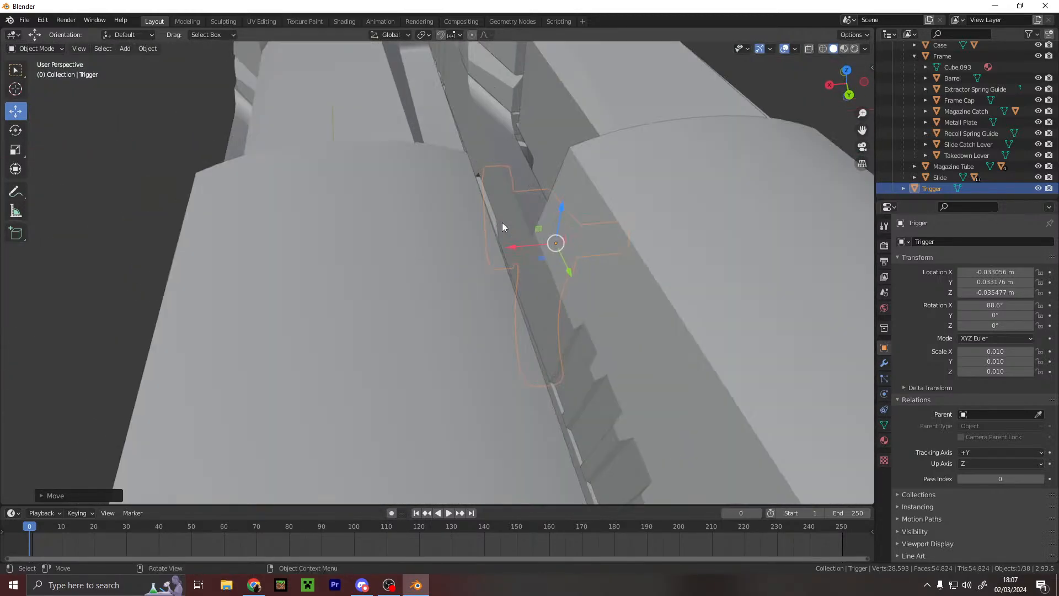
scroll(502, 226, "down", 6)
middle_click_drag(398, 279, 494, 234)
left_click(587, 390)
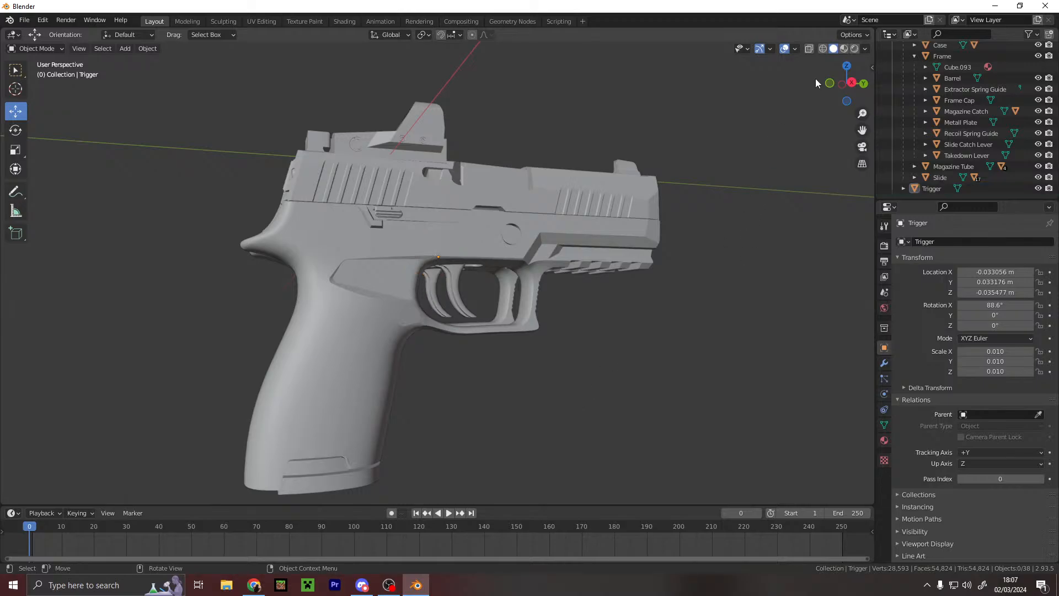
- In the right orthographic view, clear the Slide's parent and set its scale to 0.01 on all axes
left_click(849, 82)
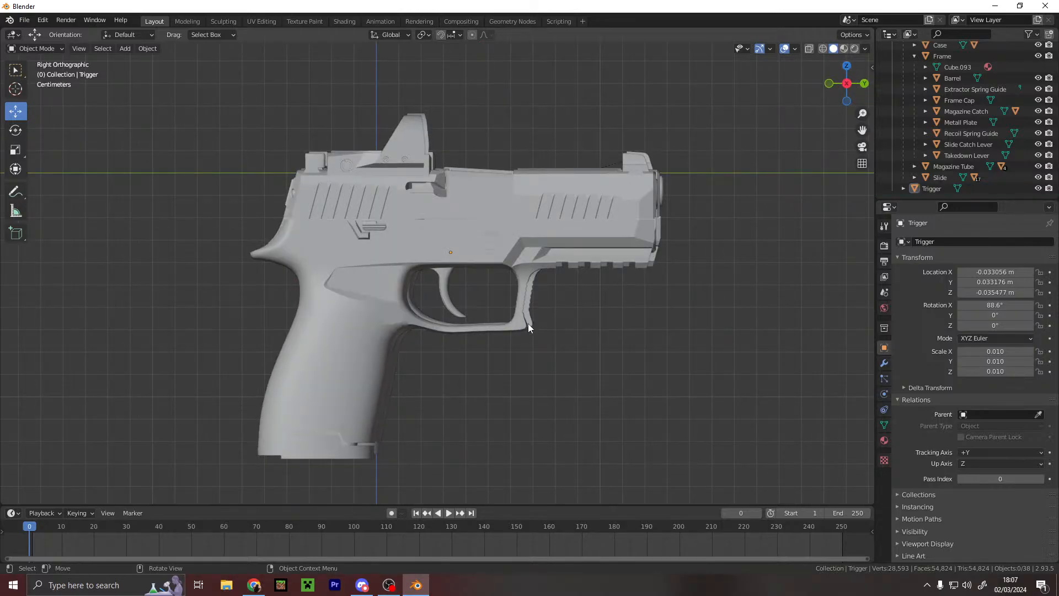
left_click(940, 177)
left_click(1038, 415)
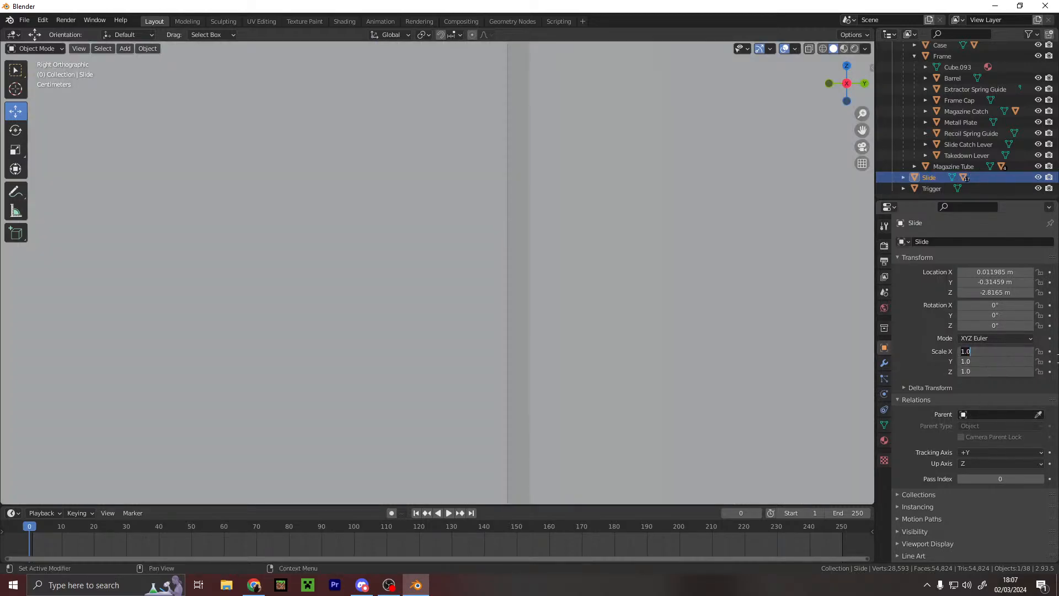
key("Return")
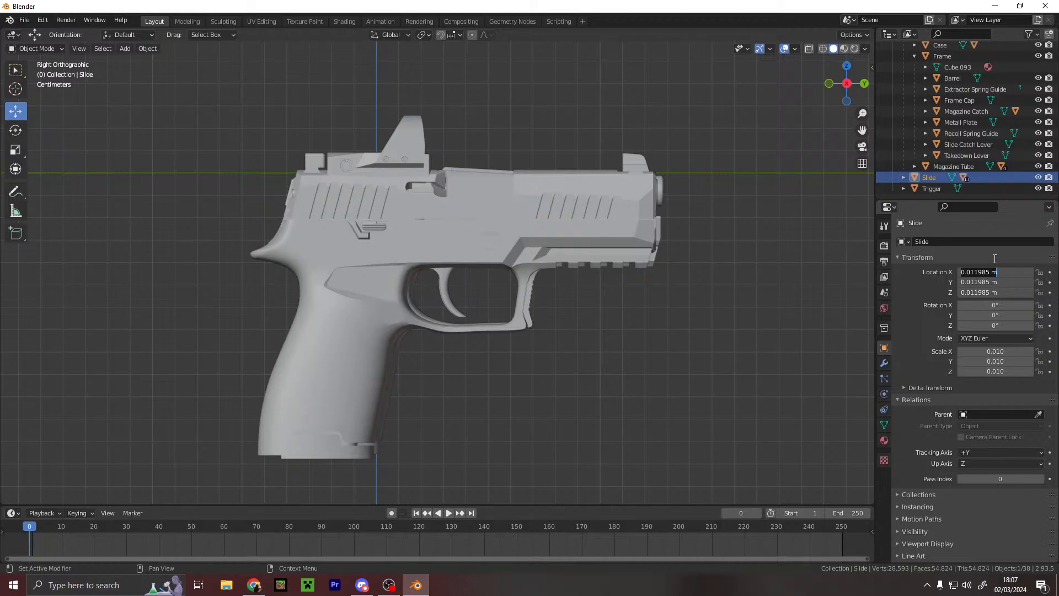
- Set the Slide's location to 0 m on all axes and its X rotation to 90°
key("Return")
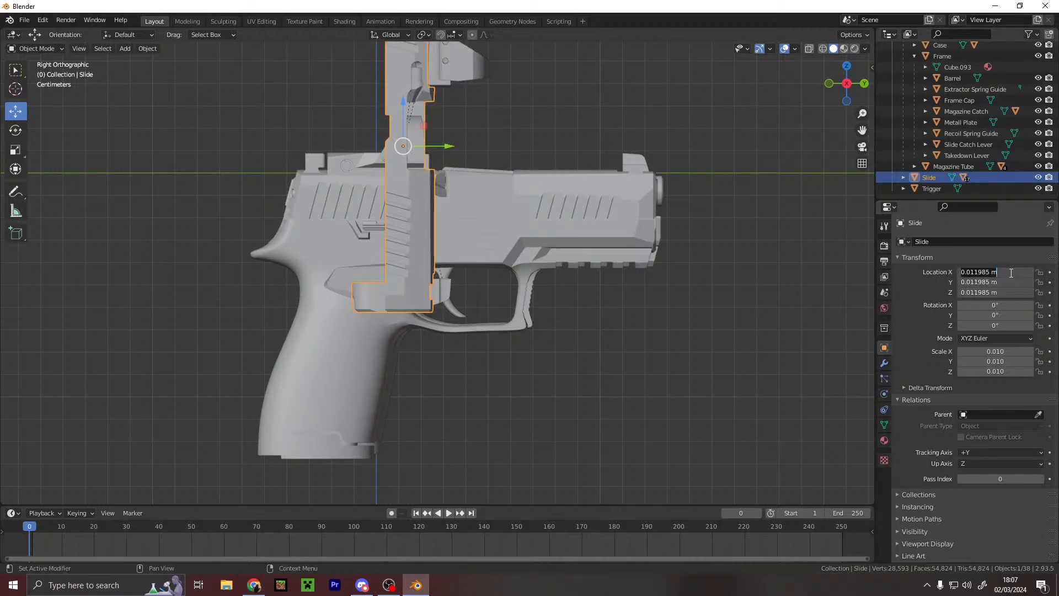
type("0")
key("Return")
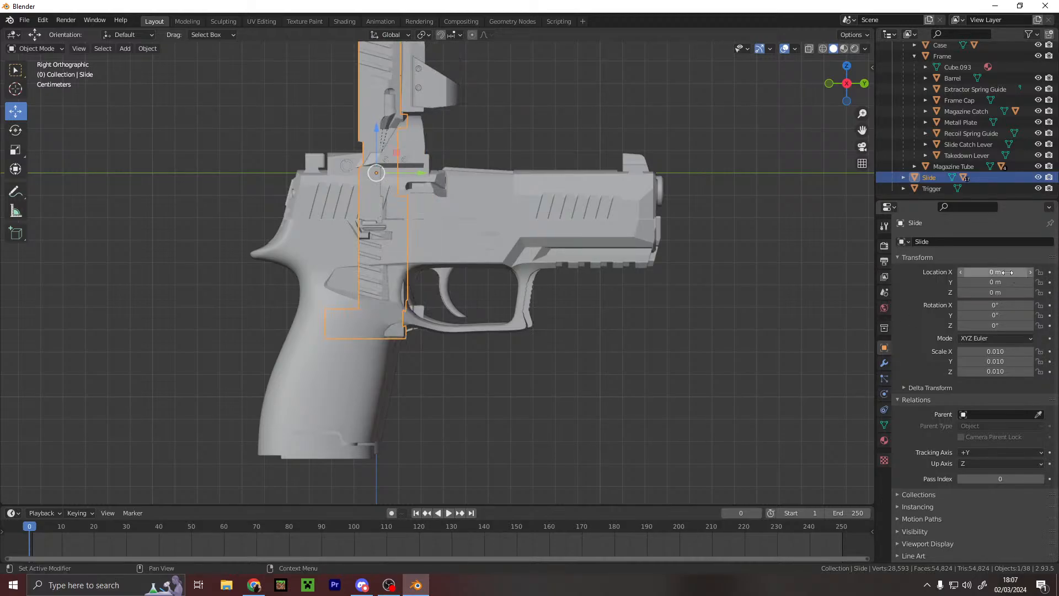
left_click(1000, 309)
type("90")
key("Return")
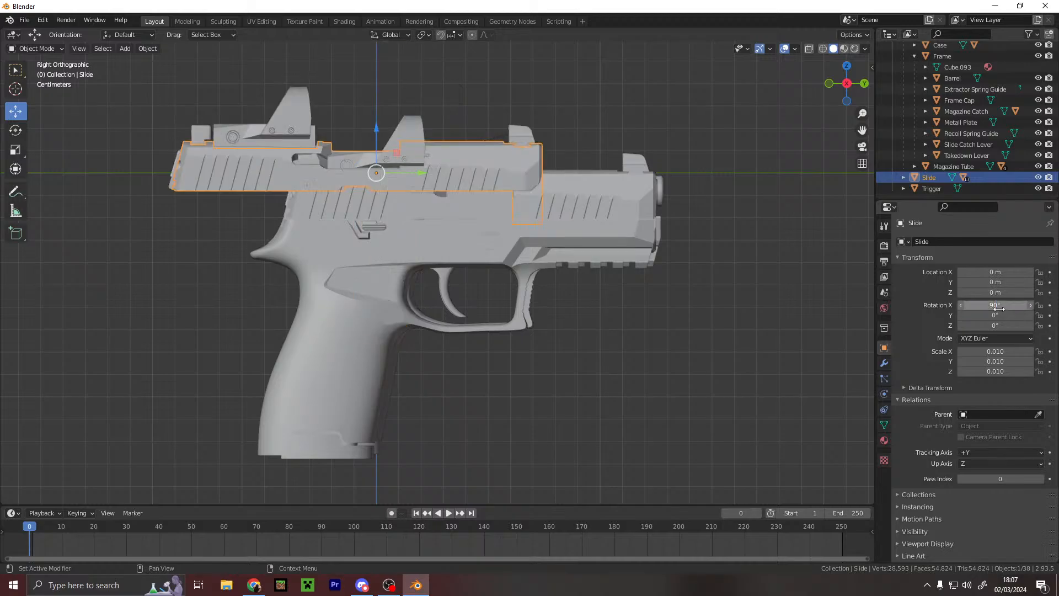
- Move the Slide to about X -0.033 m, Y 0.048 m and Z -0.012 m, using the right and back orthographic views
left_click_drag(422, 179, 529, 184)
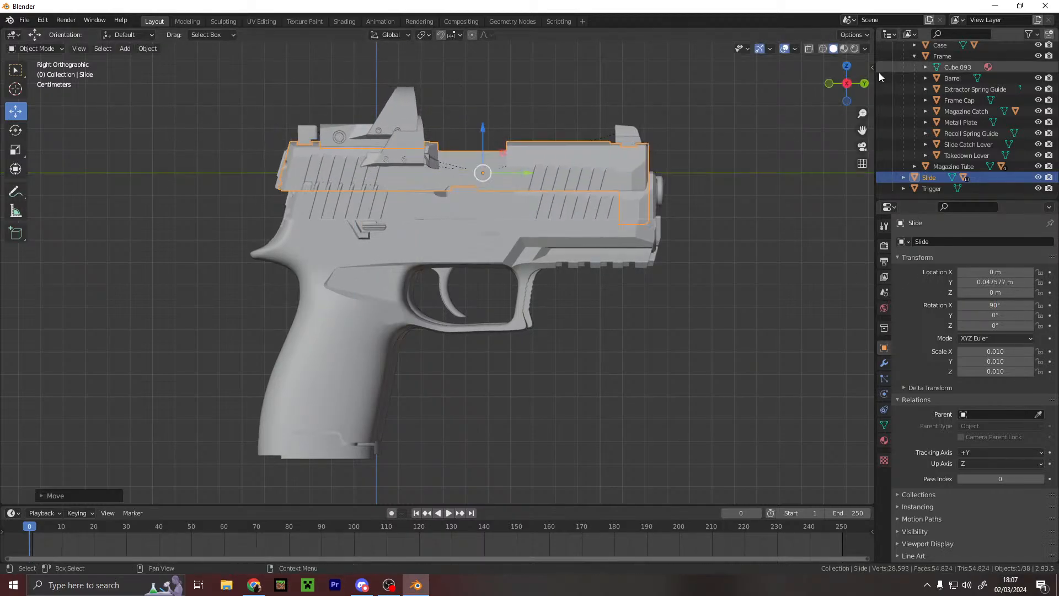
left_click(864, 84)
left_click_drag(368, 173, 476, 151)
scroll(496, 157, "up", 3)
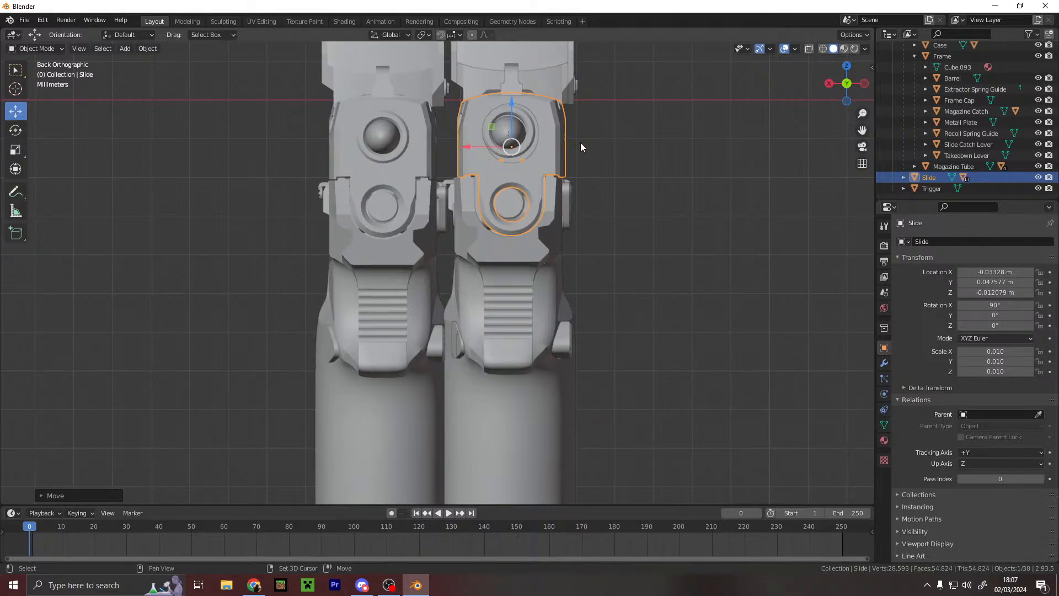
- Fine-tune the Slide against its frame in the back view to about X -0.0324 m and Z -0.0119 m, and clear the selection
scroll(468, 212, "up", 3)
left_click_drag(486, 188, 482, 190)
left_click_drag(531, 144, 524, 141)
left_click_drag(492, 186, 483, 191)
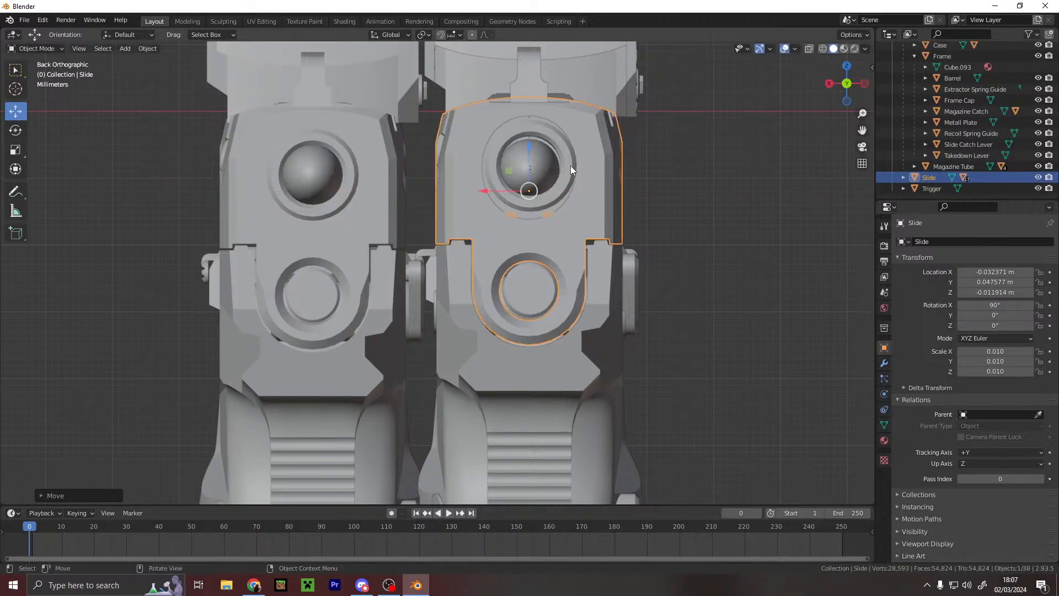
left_click(678, 158)
middle_click_drag(689, 159, 864, 105)
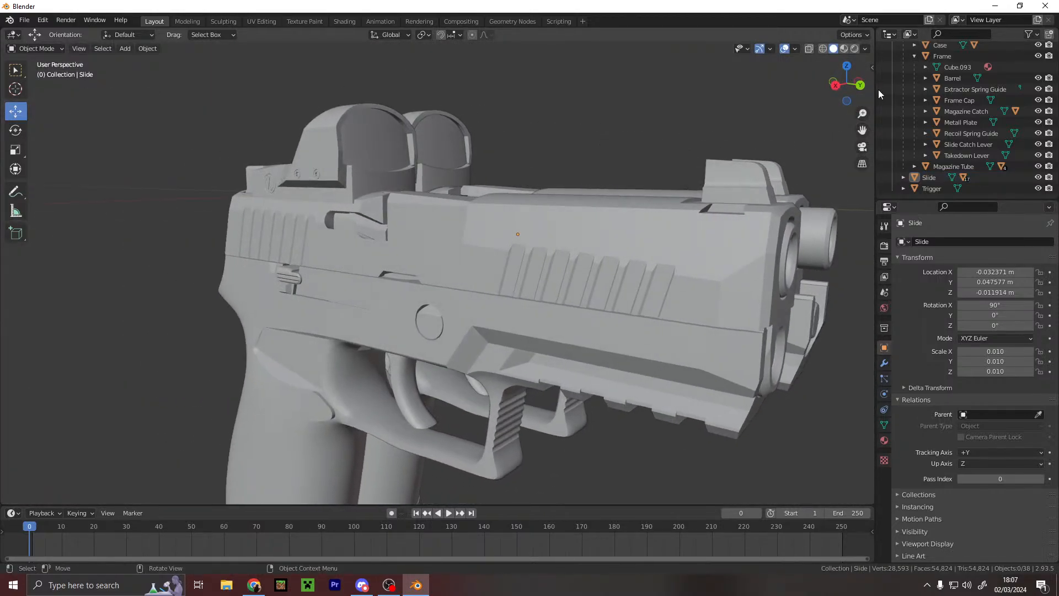
- In the right orthographic view, move the Slide along Y to about 0.0534 m so its front lines up with the reference
left_click(588, 193)
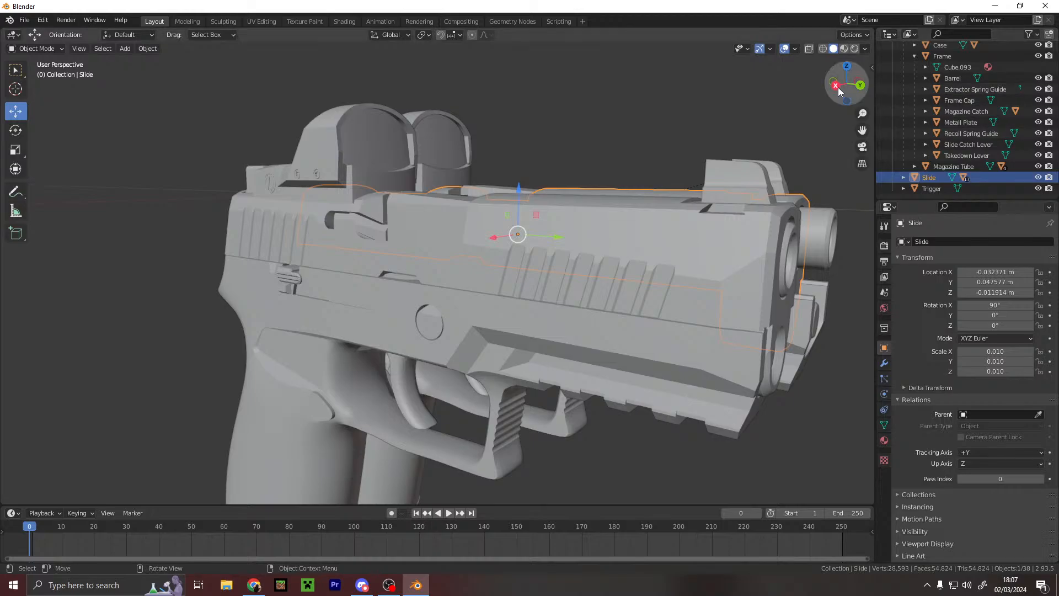
left_click(835, 85)
middle_click_drag(736, 232, 450, 246, "shift")
scroll(450, 246, "up", 4)
key("g")
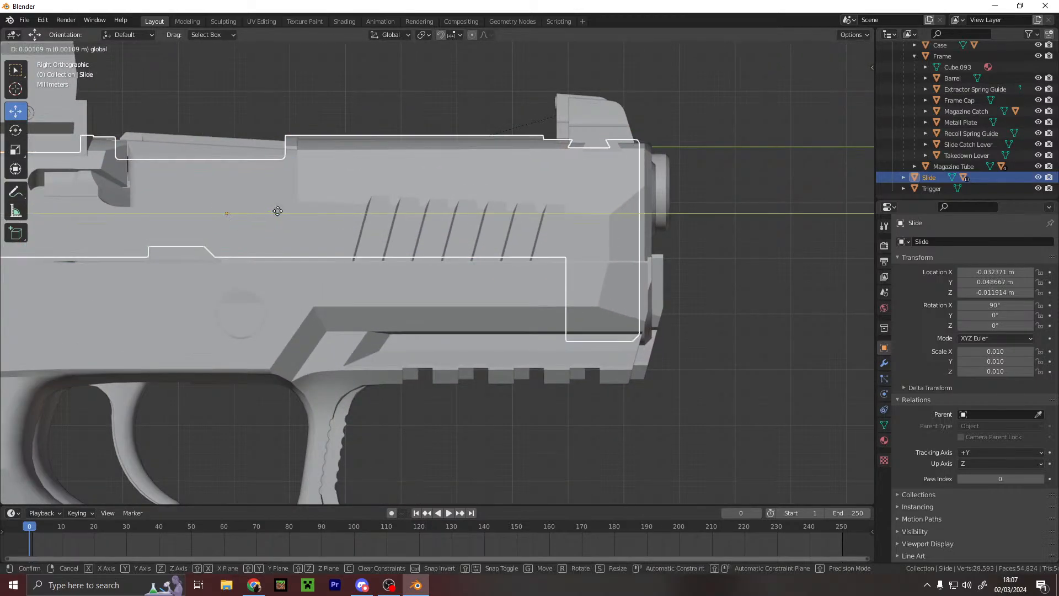
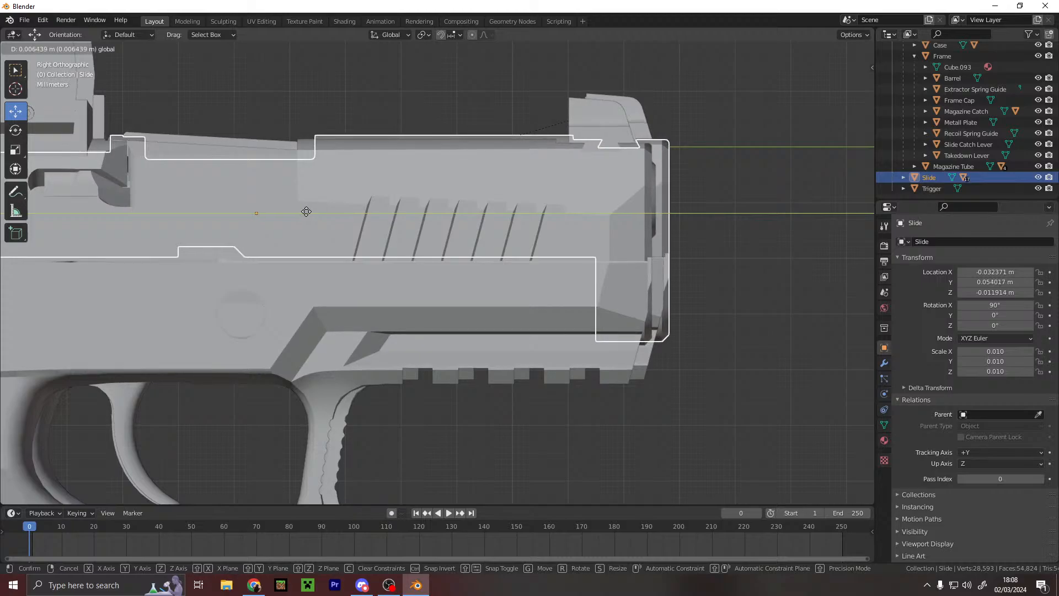
left_click(300, 212)
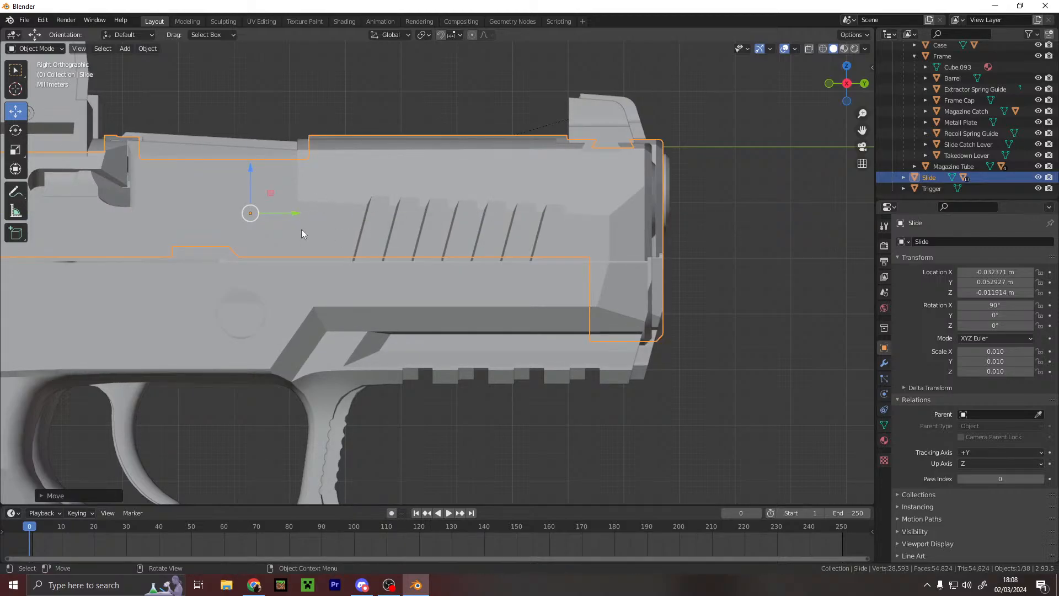
left_click_drag(296, 213, 300, 213)
- Nudge the Slide sideways and up to about X -0.0328 m and Z -0.0115 m to centre it over the frame
scroll(298, 210, "down", 2)
middle_click_drag(292, 203, 816, 160, "shift")
scroll(451, 177, "up", 4)
middle_click_drag(452, 176, 717, 196)
scroll(712, 197, "down", 5)
middle_click_drag(568, 191, 726, 167)
scroll(635, 161, "down", 10)
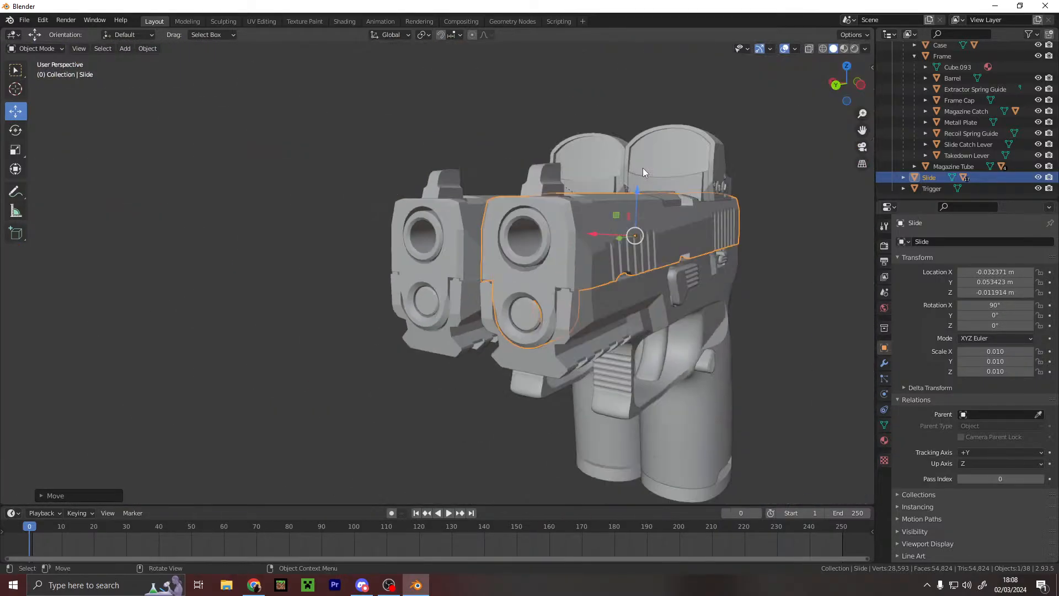
middle_click_drag(643, 168, 603, 170)
scroll(595, 152, "up", 2)
left_click_drag(564, 146, 578, 140)
left_click_drag(517, 185, 519, 183)
left_click_drag(561, 144, 560, 134)
- Lower the Slide onto the rear of the frame at about Z -0.0117 m
middle_click_drag(611, 138, 382, 141)
scroll(383, 141, "up", 6)
middle_click_drag(421, 189, 475, 197)
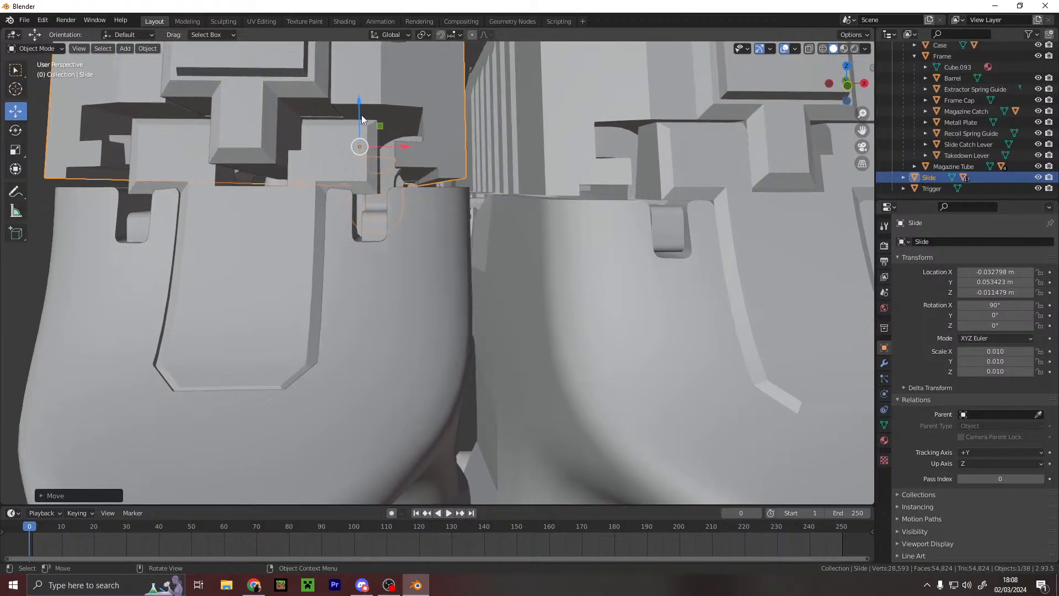
left_click_drag(360, 106, 365, 107)
scroll(330, 140, "down", 8)
middle_click_drag(321, 147, 566, 146)
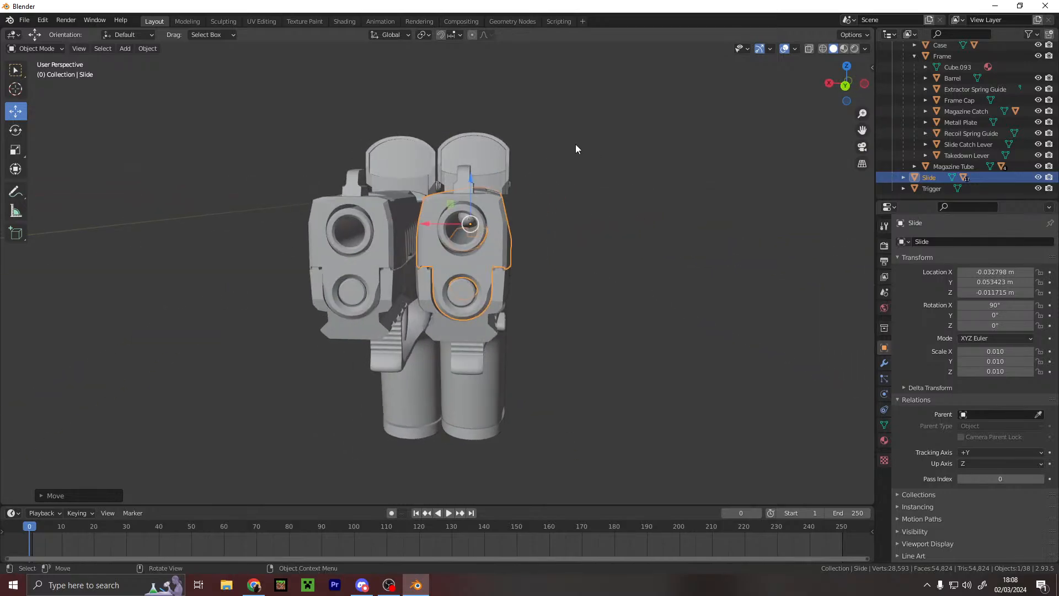
- Shift the Barrel to about X -0.073 m and Y 1.658 m to centre it in the slide opening, and clear the selection
scroll(577, 144, "up", 5)
left_click(524, 172)
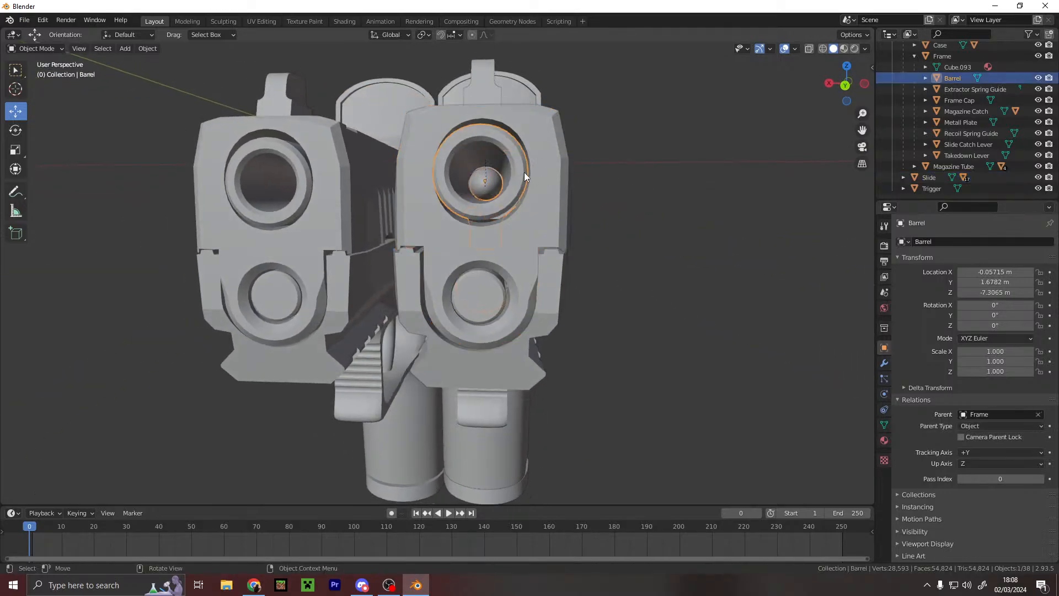
scroll(545, 170, "up", 5)
left_click_drag(445, 170, 480, 147)
scroll(465, 161, "down", 4)
middle_click_drag(480, 147, 520, 150)
left_click_drag(480, 144, 484, 145)
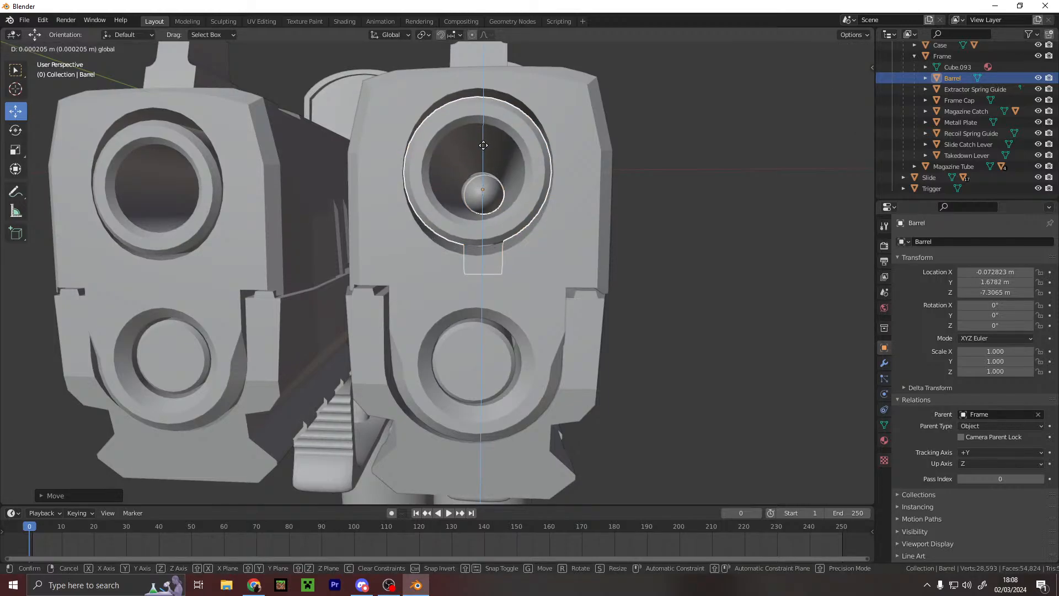
right_click(483, 145)
left_click(690, 174)
- Examine the realigned slide and barrel beside the reference pistol, from a distance and close up
middle_click_drag(690, 174, 642, 187)
scroll(601, 205, "down", 5)
middle_click_drag(587, 212, 524, 233)
scroll(619, 213, "up", 5)
scroll(508, 237, "down", 5)
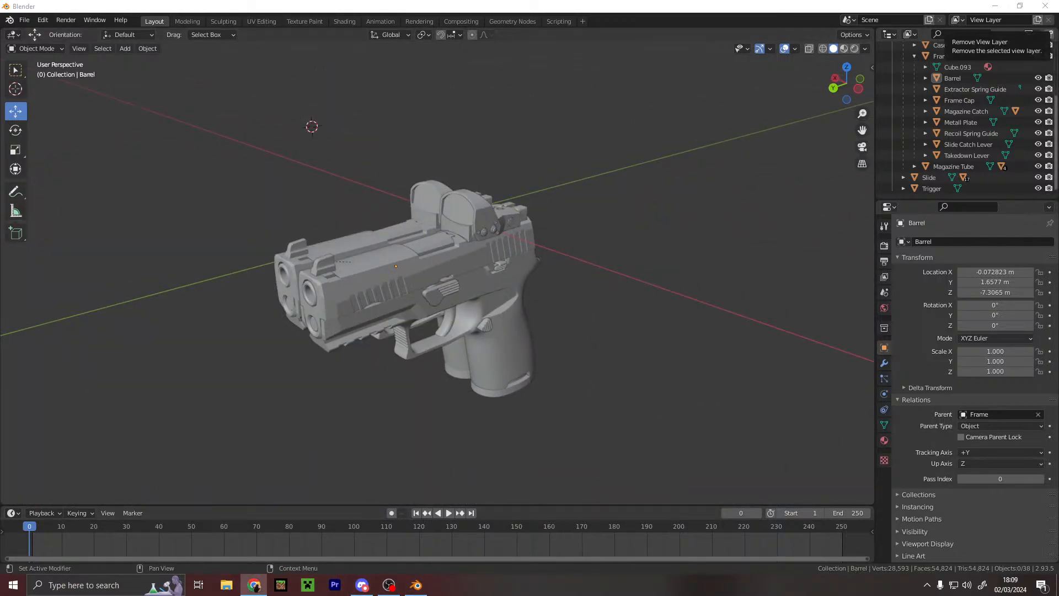
middle_click_drag(697, 261, 661, 221)
scroll(617, 233, "up", 3)
scroll(573, 232, "up", 4)
scroll(662, 221, "down", 4)
- Select the Slide, Trigger, Magazine Tube, Frame and Case in turn to identify which parts they cover and what they are parented to
left_click(929, 177)
left_click(935, 186)
scroll(932, 166, "up", 4)
left_click(914, 100)
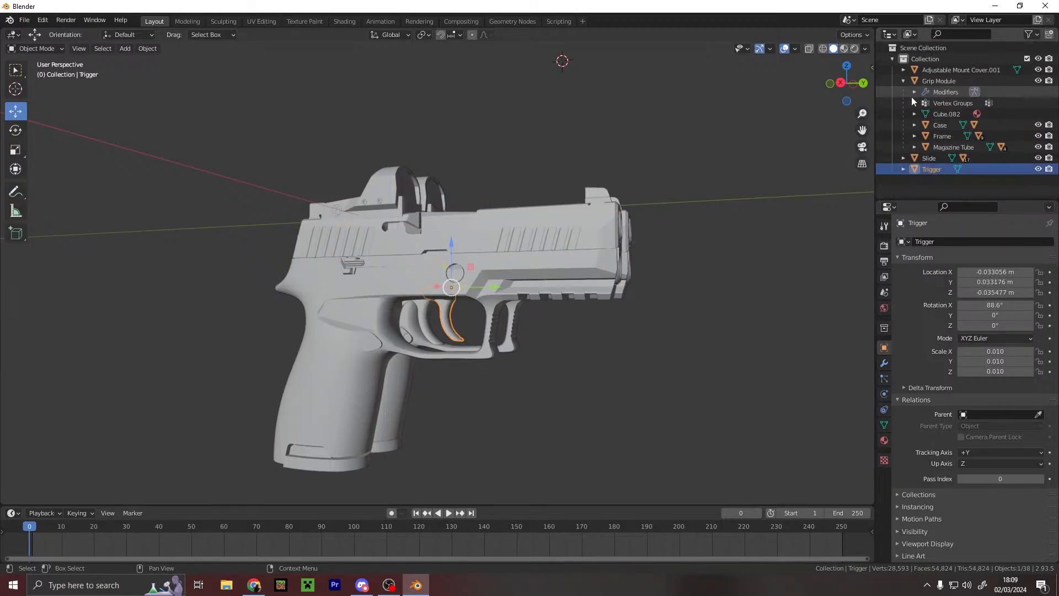
left_click(922, 148)
middle_click_drag(684, 251, 857, 199)
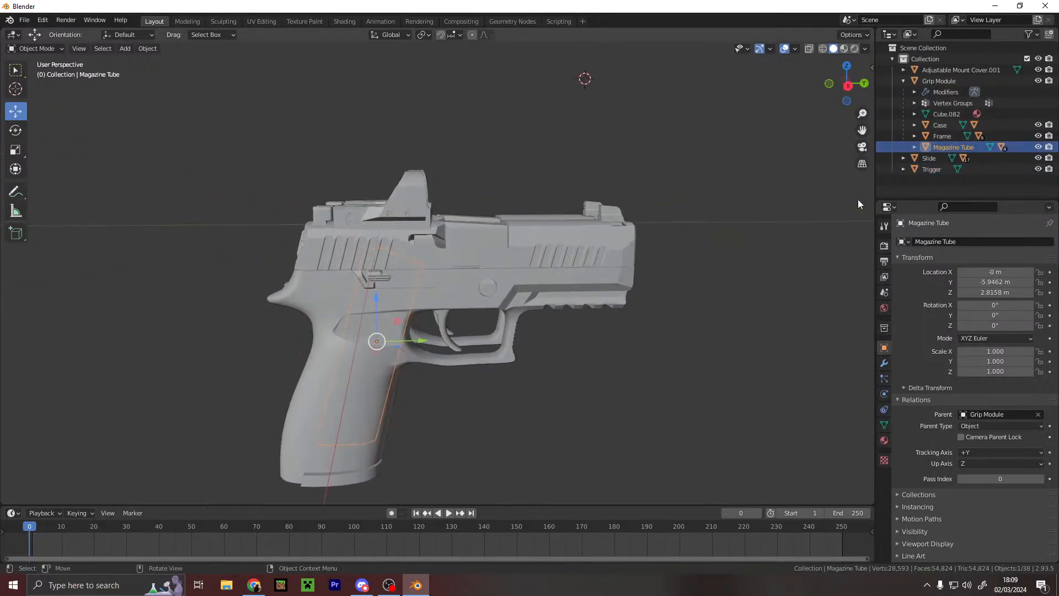
left_click(942, 135)
middle_click_drag(662, 309, 858, 114)
left_click(939, 126)
middle_click_drag(535, 199, 604, 247)
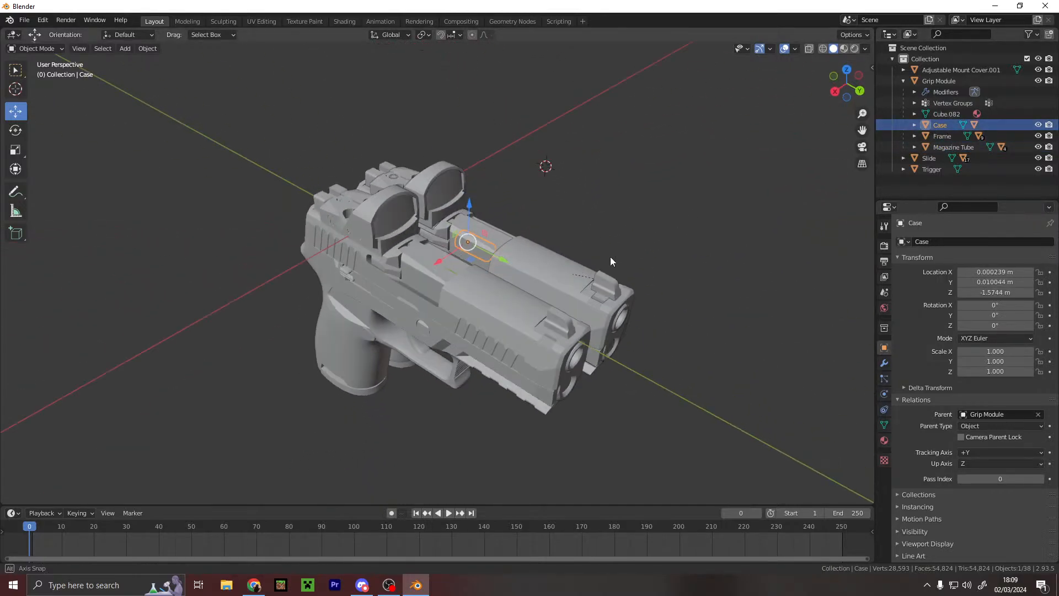
scroll(584, 287, "up", 5)
middle_click_drag(579, 306, 585, 210)
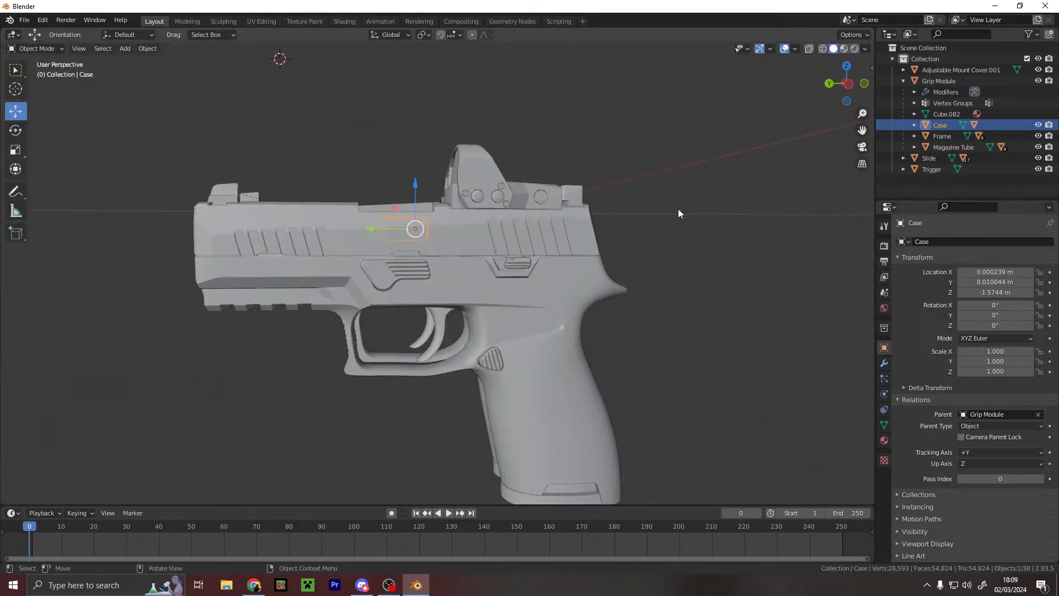
- Select the Magazine Tube and examine how it sits within both pistols, checking the side, rear and front
left_click(943, 147)
scroll(704, 253, "down", 3)
middle_click_drag(703, 253, 383, 256)
scroll(427, 331, "up", 8)
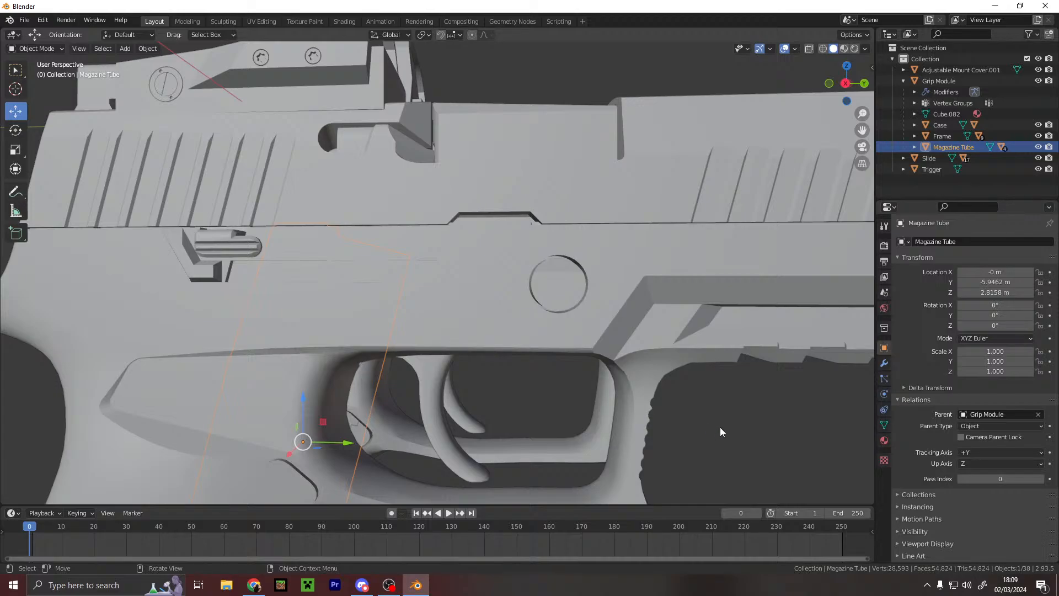
middle_click_drag(596, 151, 512, 87)
middle_click_drag(508, 177, 524, 199)
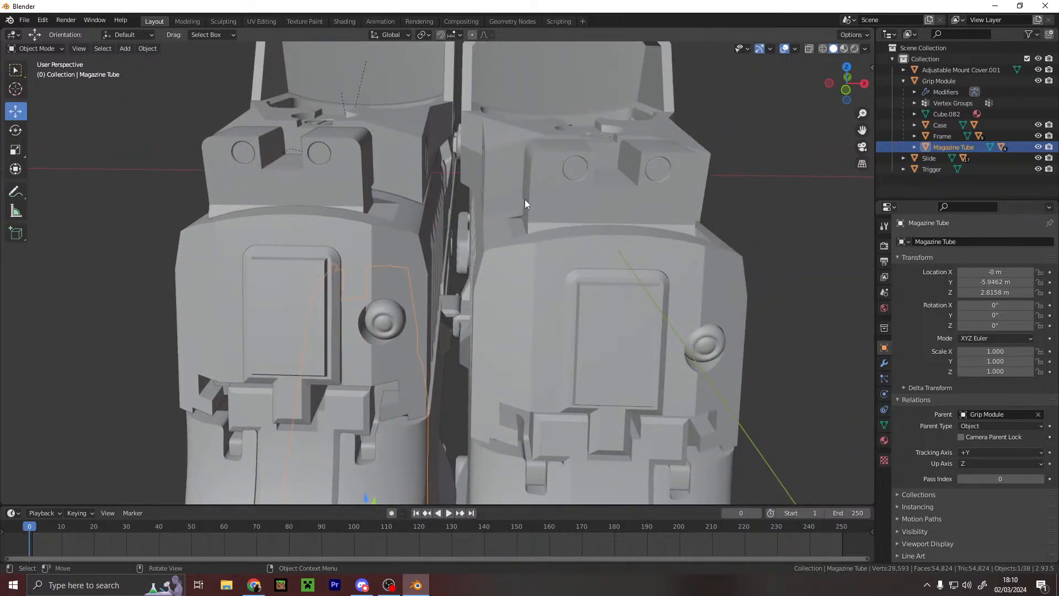
middle_click_drag(539, 350, 300, 385)
middle_click_drag(391, 313, 585, 178)
scroll(488, 246, "down", 5)
- In the right orthographic view, clear the Magazine Tube's parent and set its scale to 0.01 on all axes
left_click(849, 85)
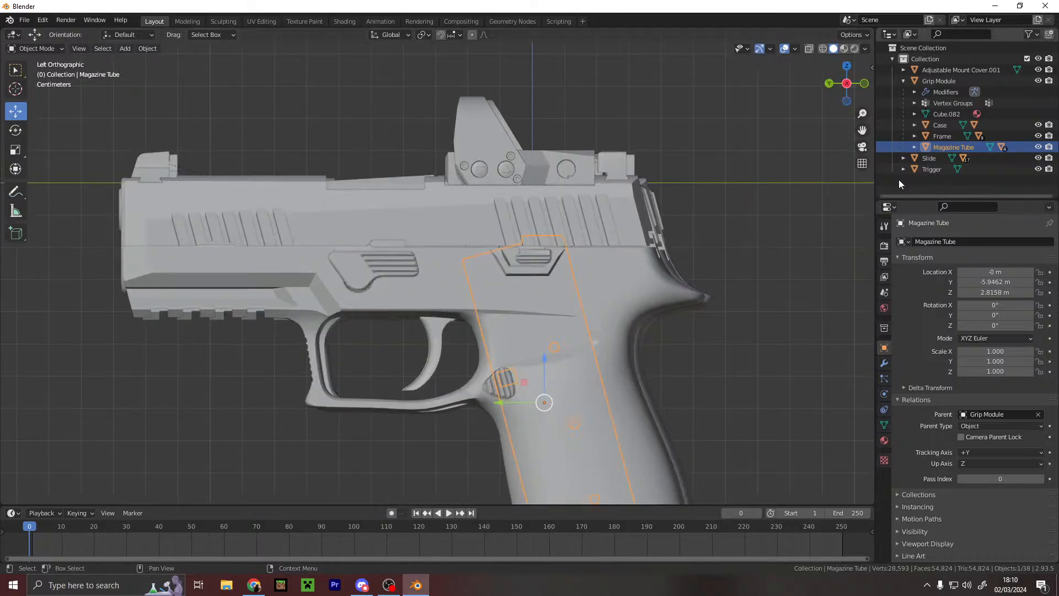
left_click(850, 88)
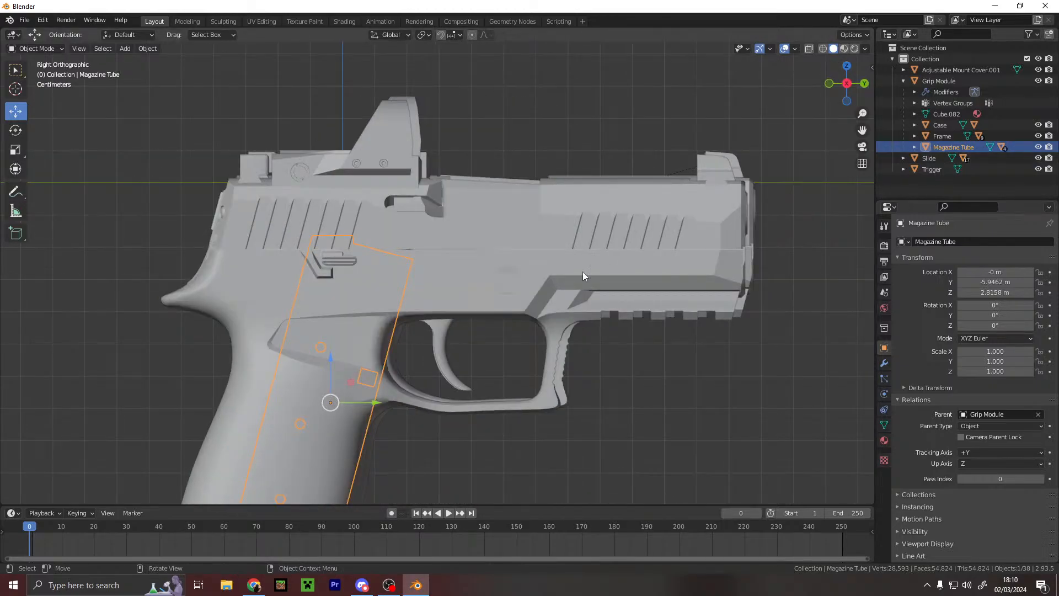
left_click(1037, 415)
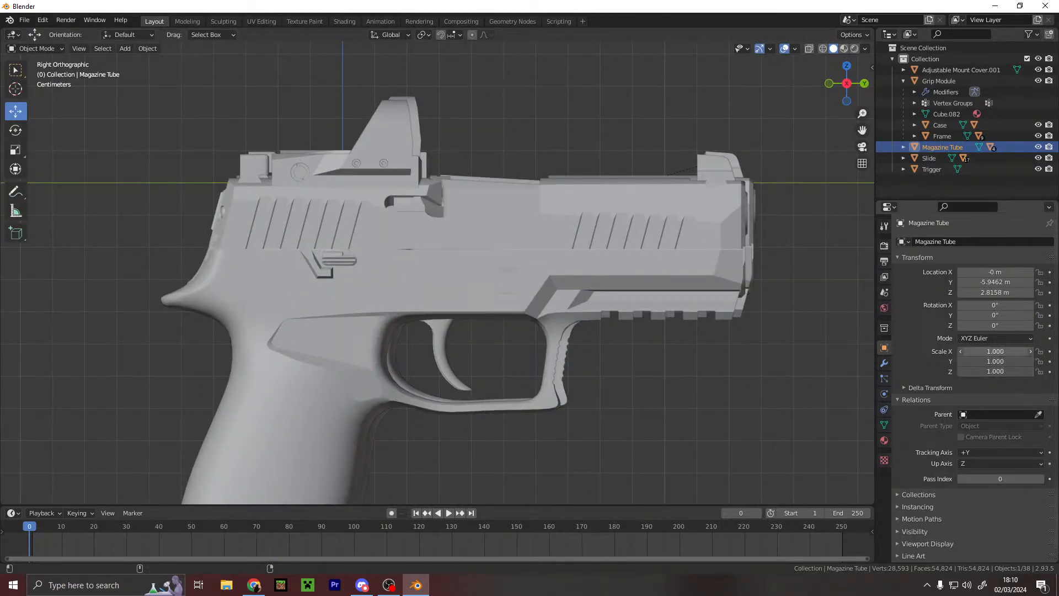
type("0.01")
key("Return")
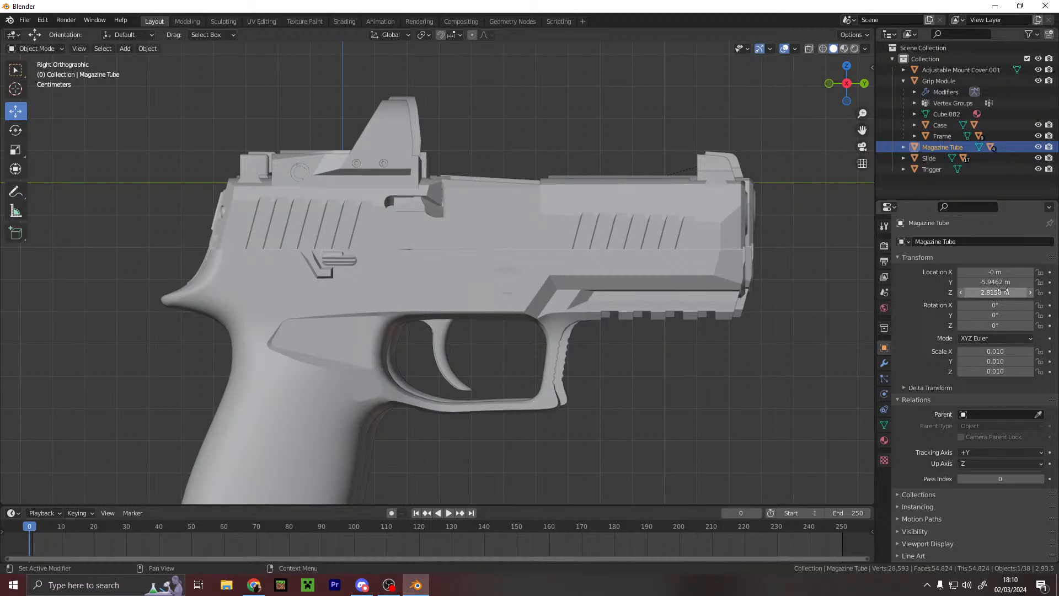
- Set the Magazine Tube's location to 0 m on all axes and its X rotation to 90°
key("Return")
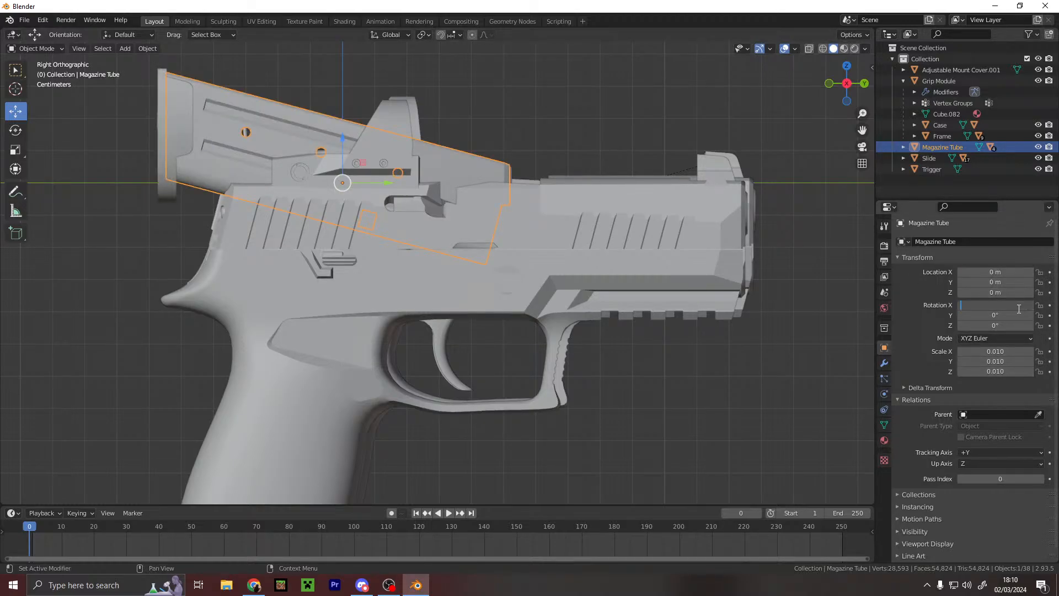
type("90")
key("Return")
- Lower the Magazine Tube to grip height at about Z -0.074 m
left_click_drag(341, 149, 342, 353)
middle_click_drag(342, 353, 609, 89)
scroll(693, 186, "up", 2)
scroll(692, 186, "down", 2)
left_click(477, 164)
key("g")
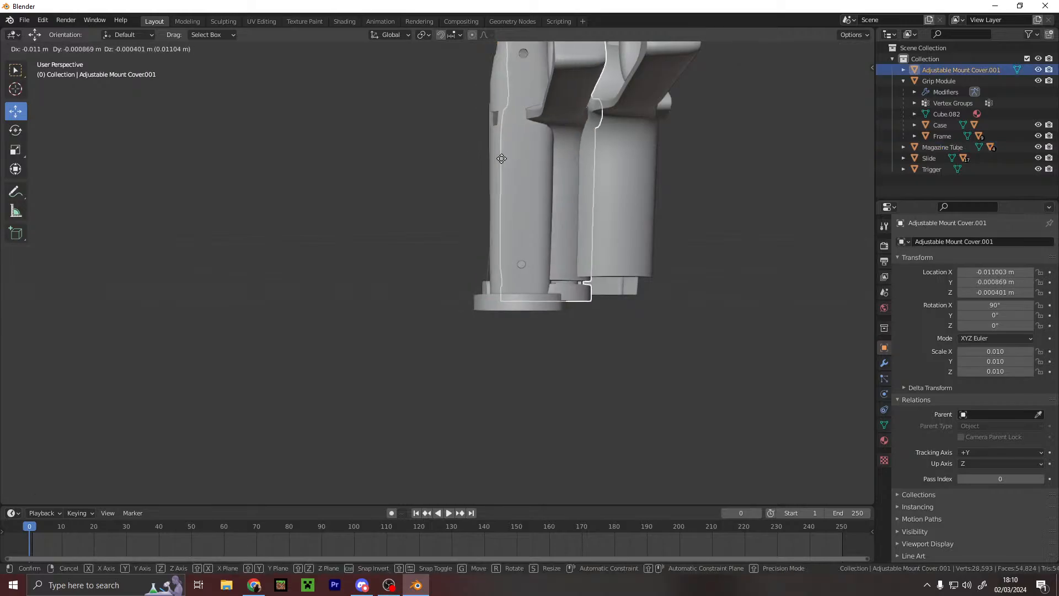
left_click(559, 151)
middle_click_drag(590, 161, 555, 273)
scroll(554, 273, "down", 4)
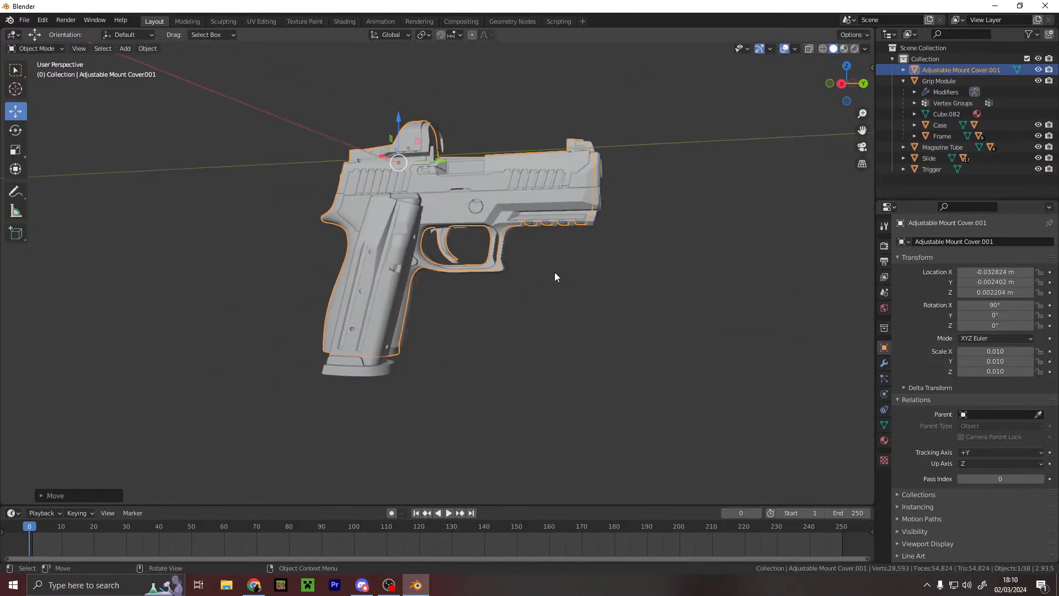
key("ctrl+z")
- Move the Magazine Tube along X to about -0.031 m and raise it to about Z -0.069 m, inside the separated pistol's grip
scroll(524, 270, "up", 5)
middle_click_drag(415, 322, 353, 359)
left_click(362, 385)
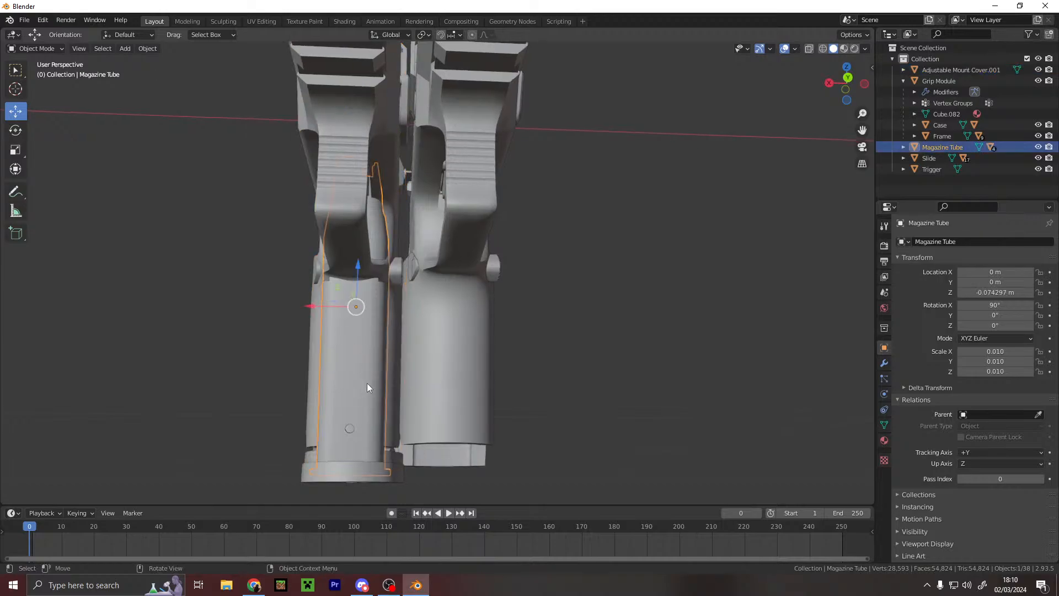
key("g")
key("x")
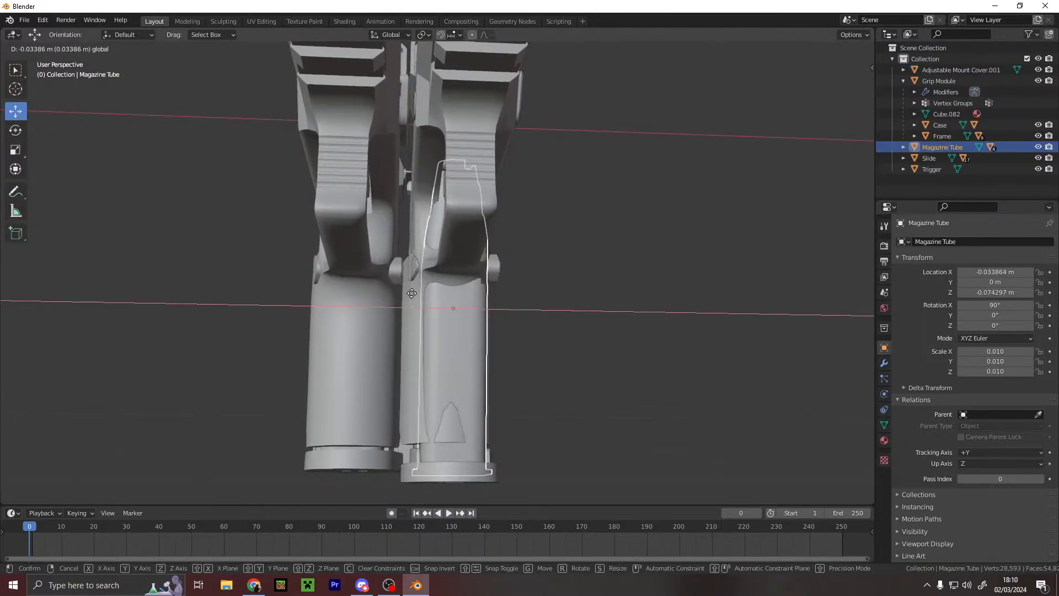
left_click(438, 301)
key("g")
key("z")
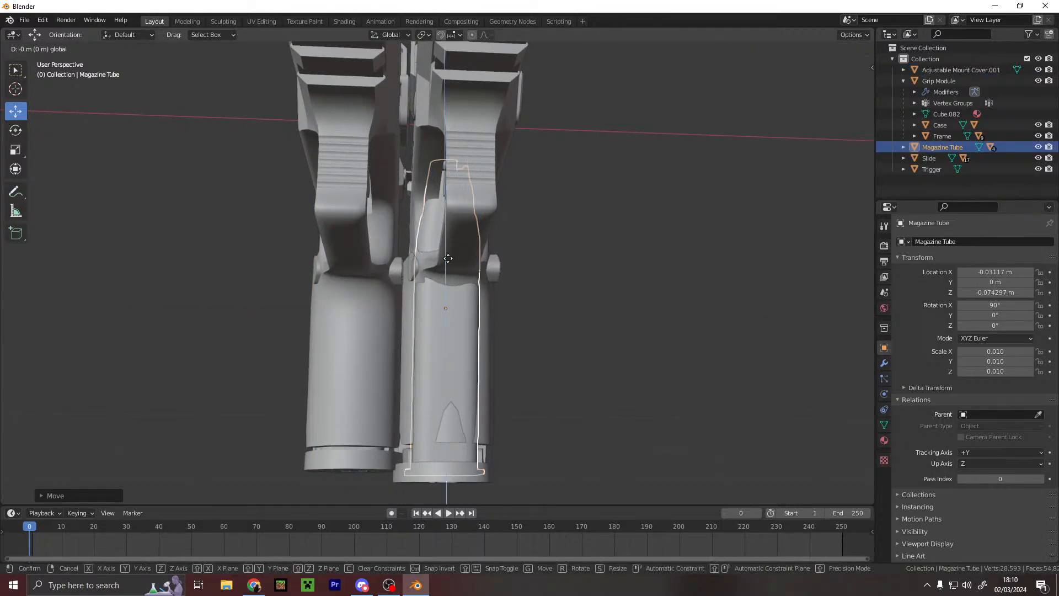
left_click(453, 246)
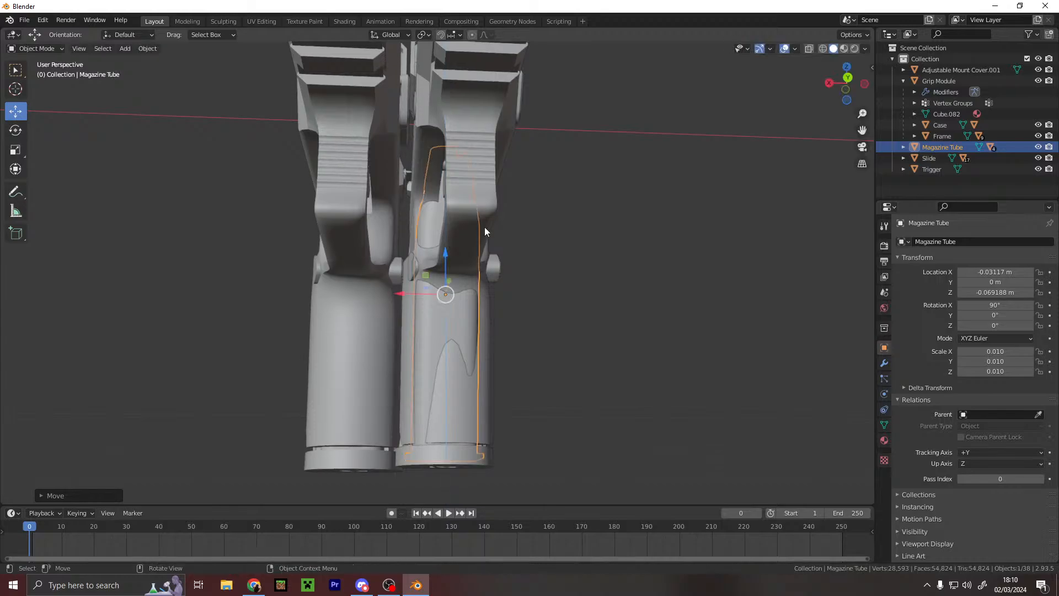
- Align the Magazine Tube with the grip at about Y -0.007 m and Z -0.071 m, checking it against the reference magazine
left_click(863, 84)
scroll(713, 402, "up", 4)
middle_click_drag(712, 402, 493, 219, "shift")
scroll(479, 430, "down", 2)
scroll(518, 377, "down", 3)
left_click_drag(369, 123, 396, 123)
left_click_drag(438, 78, 439, 84)
scroll(455, 220, "up", 3)
middle_click_drag(454, 225, 580, 220)
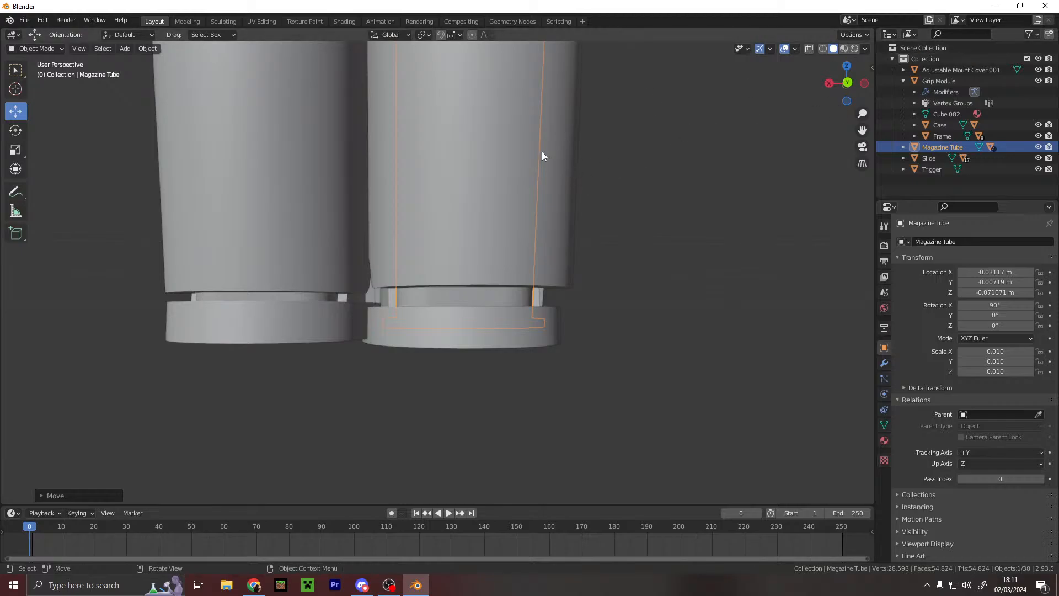
- Raise the Magazine Tube slightly to about Z -0.070 m to match the reference magazine's base height
scroll(448, 204, "down", 2)
scroll(465, 81, "down", 1)
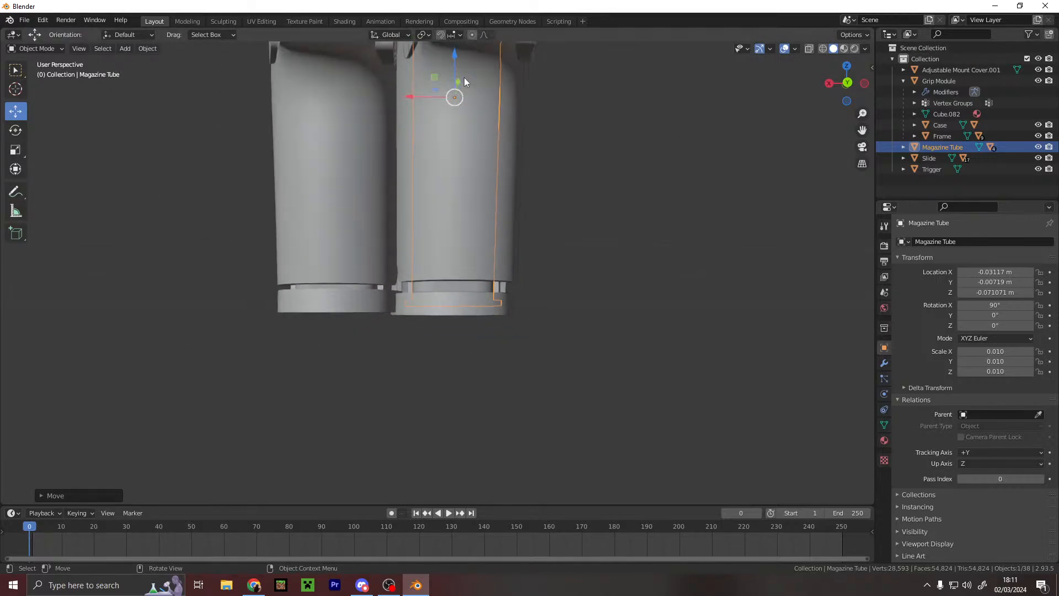
left_click_drag(456, 67, 460, 59)
left_click(628, 265)
middle_click_drag(627, 266, 583, 306)
- Clear the parent of the Frame's Magazine Catch and set its scale to 0.01, location to 0 m and X rotation to 90°
left_click(945, 137)
left_click(914, 136)
scroll(956, 157, "down", 3)
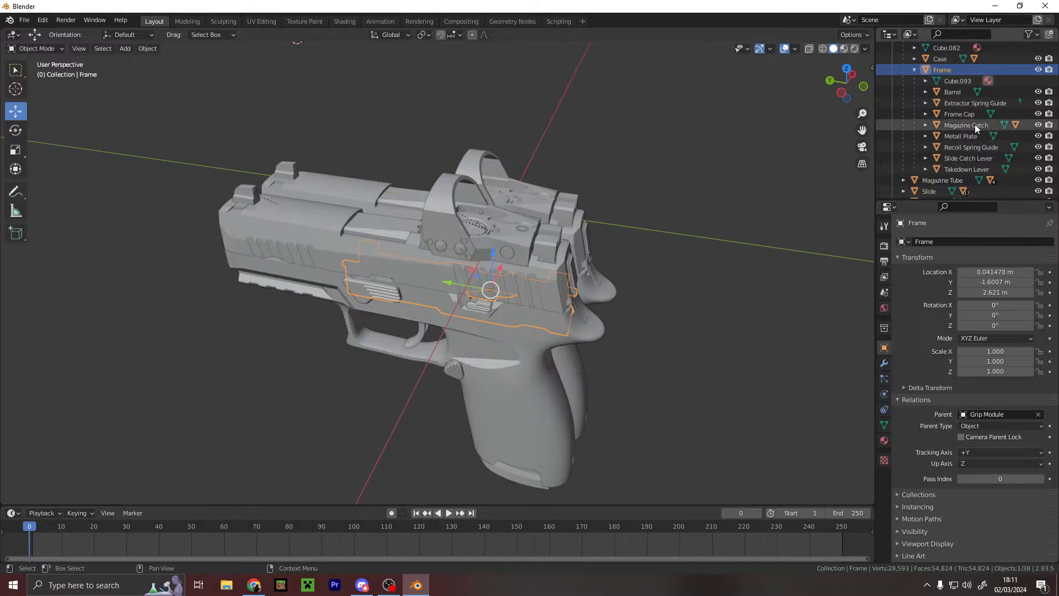
left_click(974, 125)
middle_click_drag(783, 259, 690, 326)
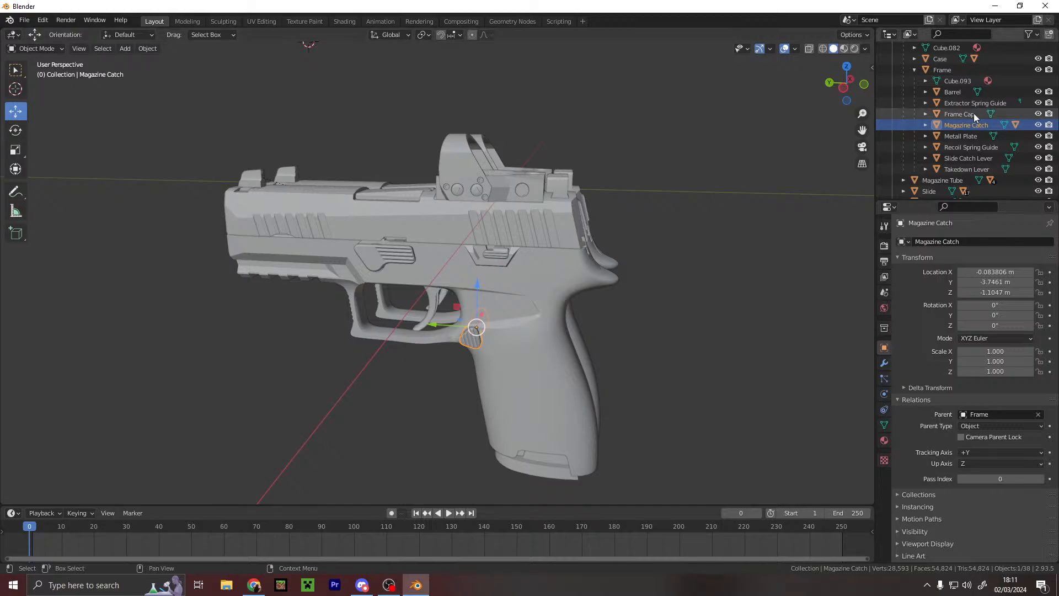
left_click(1037, 414)
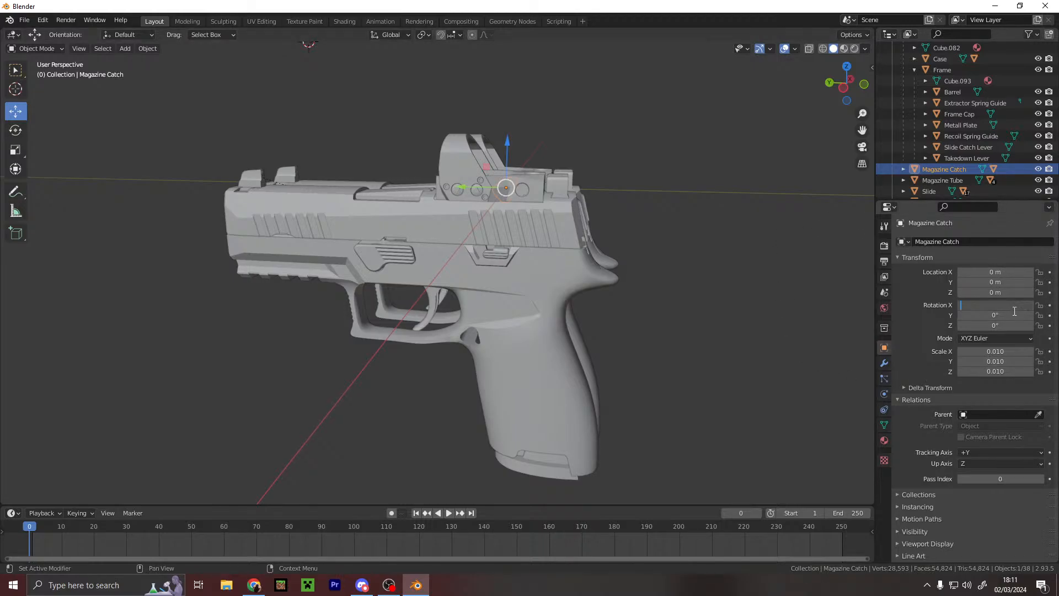
- Lower the Magazine Catch to the bottom of the trigger guard and shift it along Y towards its opening in the grip
left_click_drag(505, 146, 493, 285)
middle_click_drag(493, 297, 526, 272)
scroll(527, 276, "up", 4)
left_click_drag(533, 363, 510, 372)
middle_click_drag(519, 379, 568, 286)
- Position the Magazine Catch behind the trigger guard at about X -0.031 m, Y 0.009 m and Z -0.062 m
key("g")
key("x")
left_click(593, 318)
key("g")
key("z")
left_click(621, 291)
key("g")
key("y")
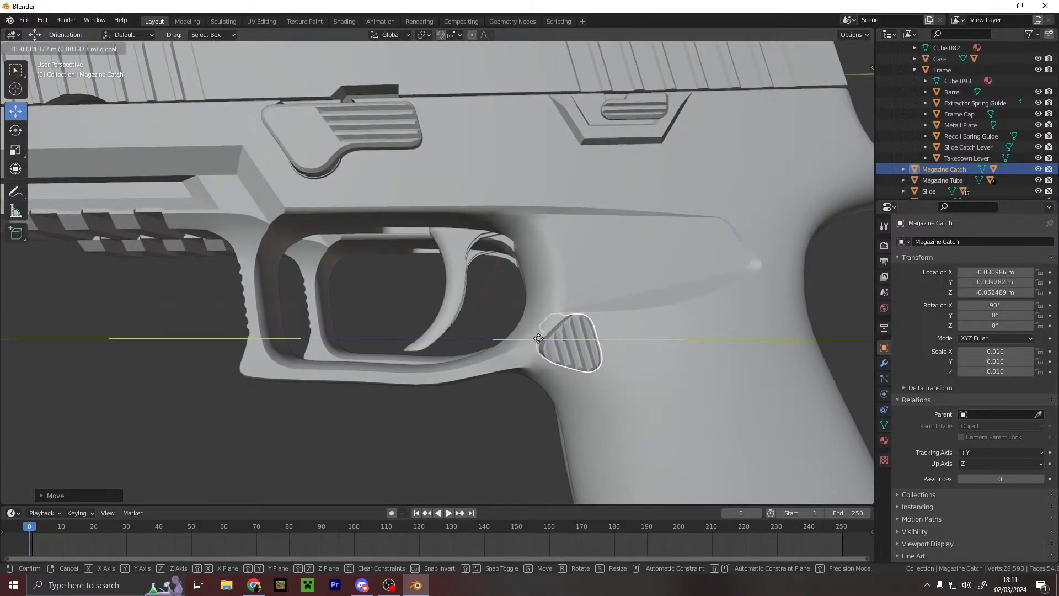
left_click(549, 339)
- Adjust the Magazine Catch along X until it protrudes from the grip like the one on the reference pistol
mouse_move(550, 338)
middle_mouse_down()
mouse_move(663, 342)
mouse_move(540, 326)
middle_mouse_up()
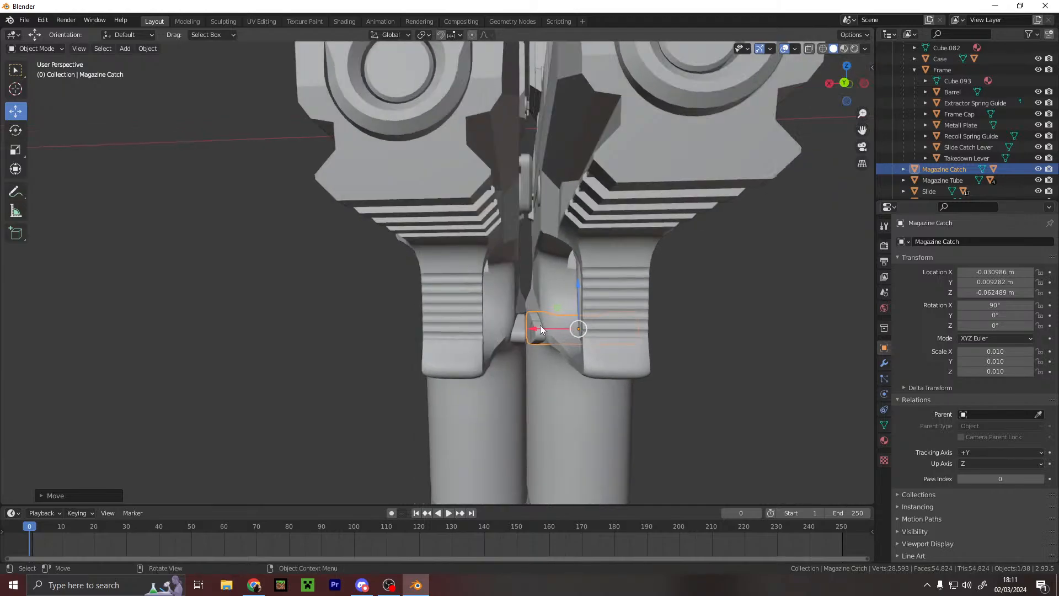
left_click_drag(537, 328, 547, 329)
middle_click_drag(547, 329, 491, 334)
scroll(572, 324, "up", 4)
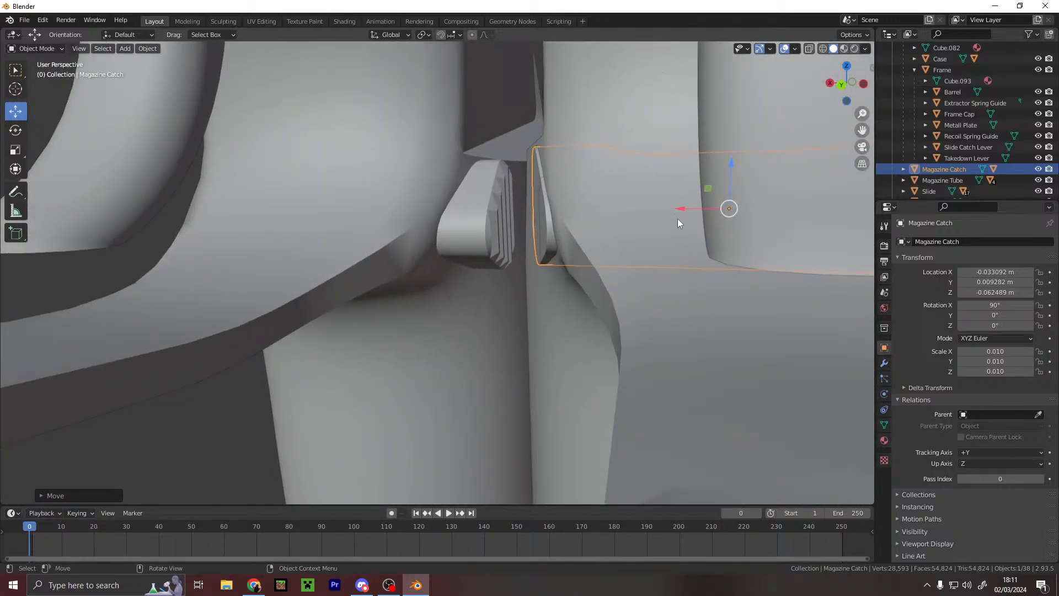
left_click_drag(675, 208, 648, 209)
middle_click_drag(647, 209, 593, 223)
scroll(652, 231, "down", 6)
- Clear the Slide Catch Lever's parent and set its scale to 0.01, location to 0 m and X rotation to 90°
left_click(594, 225)
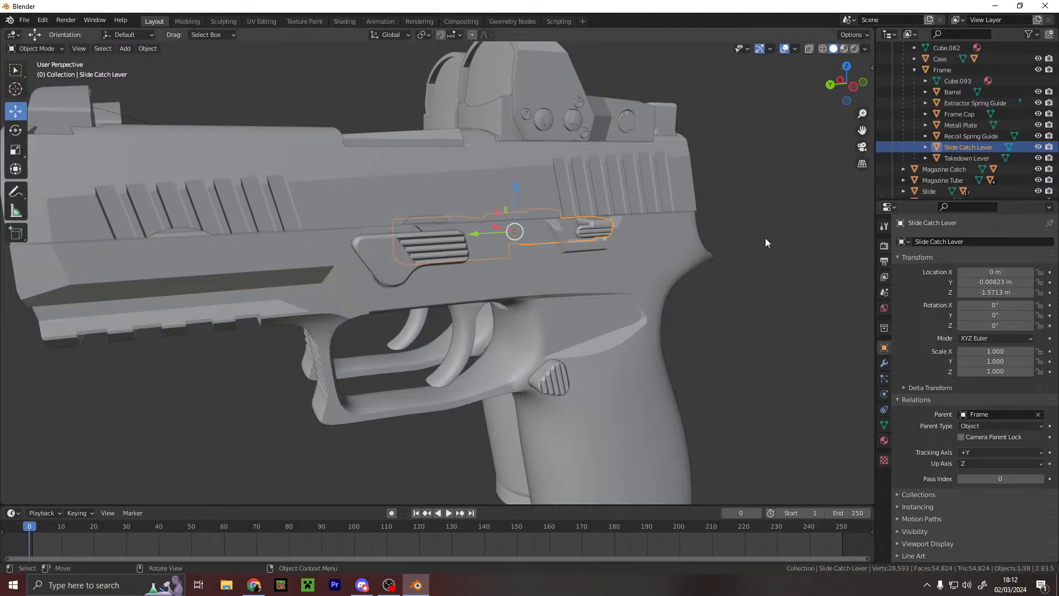
middle_click_drag(767, 242, 665, 201, "shift")
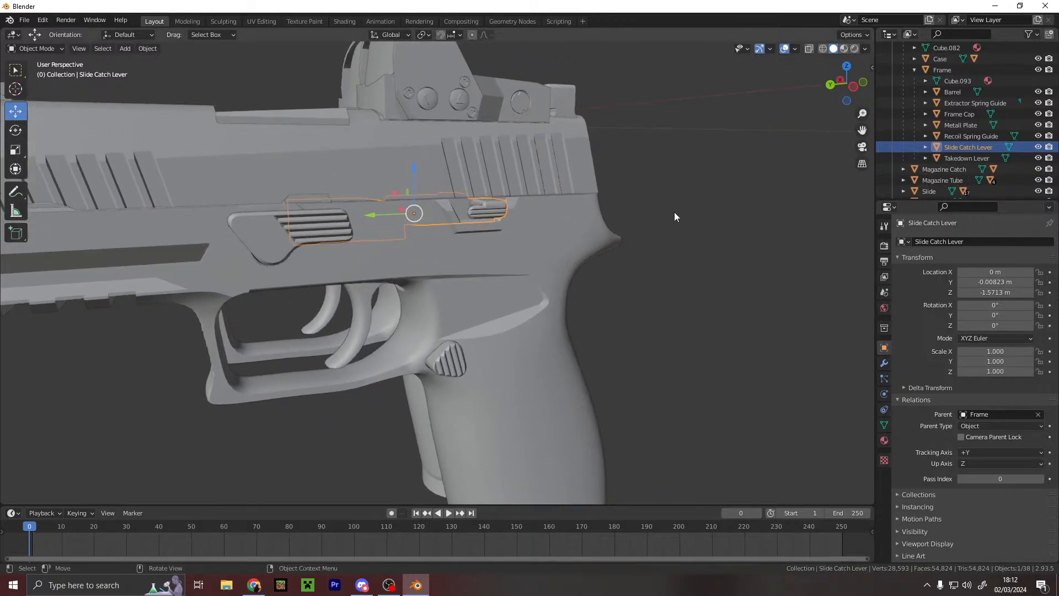
left_click(1038, 414)
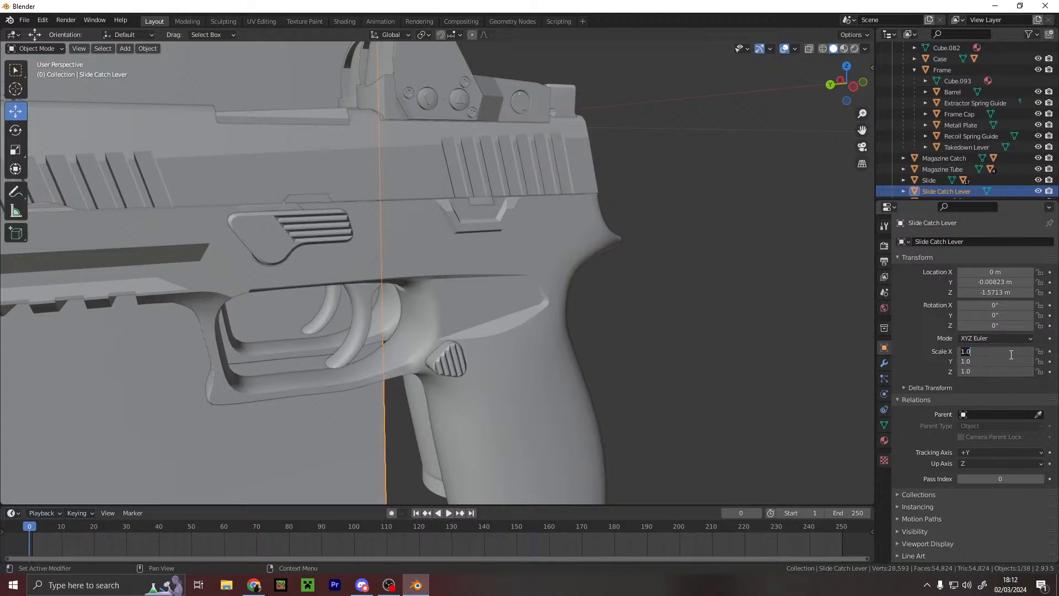
type("0.01")
key("Return")
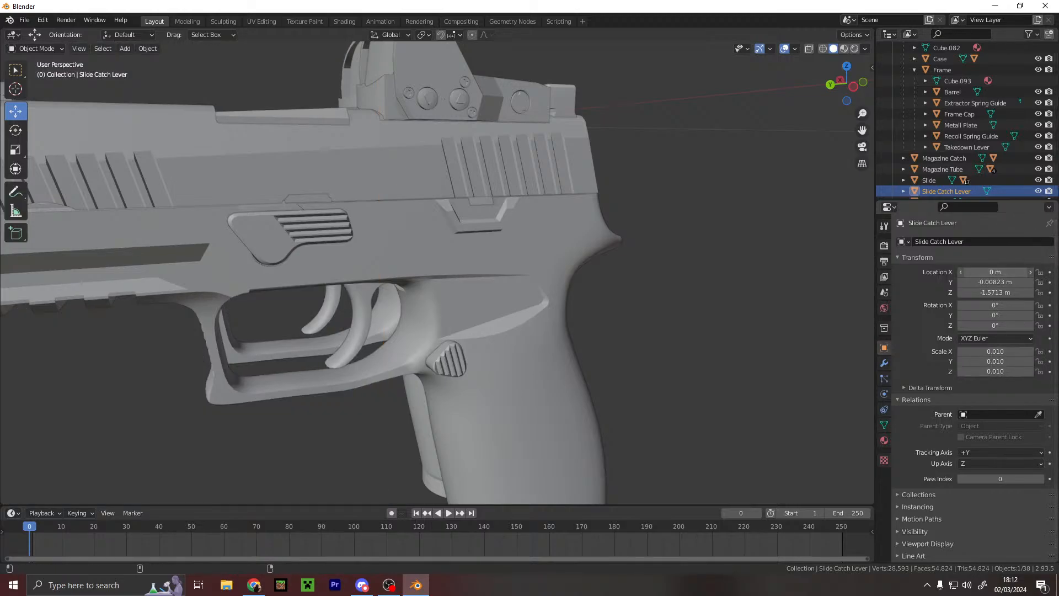
key("Return")
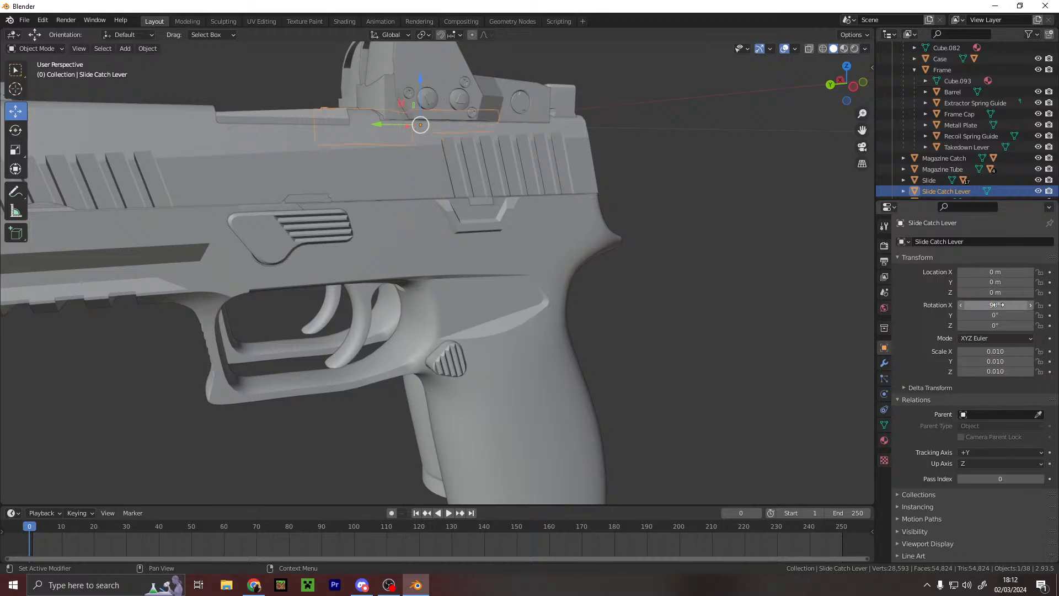
- Move the Slide Catch Lever into its frame recess at about X -0.032 m, Y 0.016 m and Z -0.024 m
left_click_drag(421, 90, 444, 221)
left_click_drag(461, 173, 449, 170)
left_click_drag(426, 210, 372, 216)
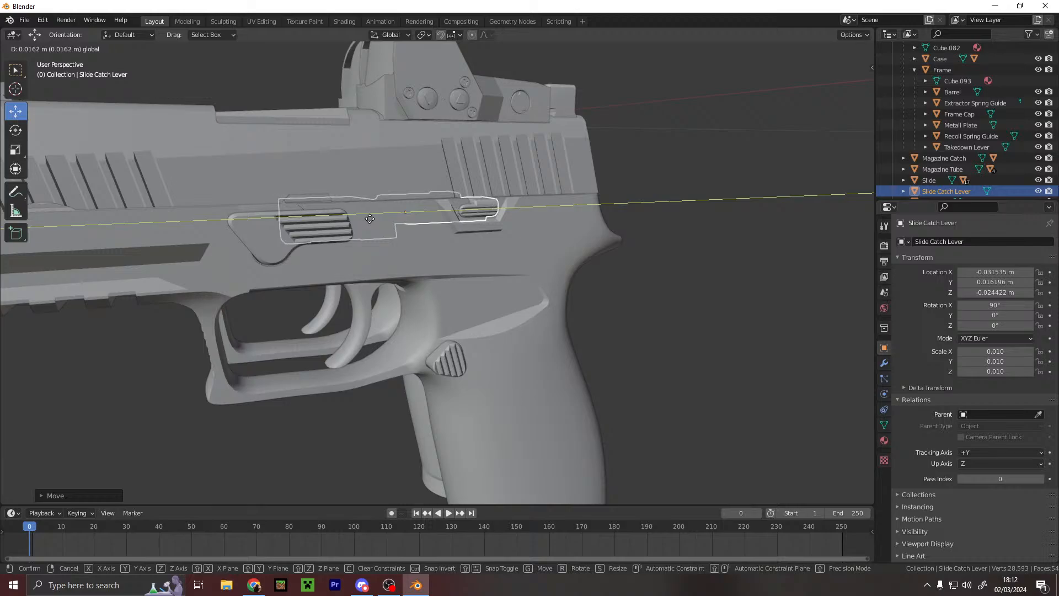
left_click_drag(370, 220, 370, 220)
- Shift the Slide Catch Lever along X to about -0.034 m, comparing its fit from behind the pistols
middle_click_drag(395, 215, 429, 227)
left_click_drag(538, 223, 534, 223)
mouse_move(534, 223)
middle_mouse_down()
mouse_move(560, 208)
mouse_move(524, 206)
middle_mouse_up()
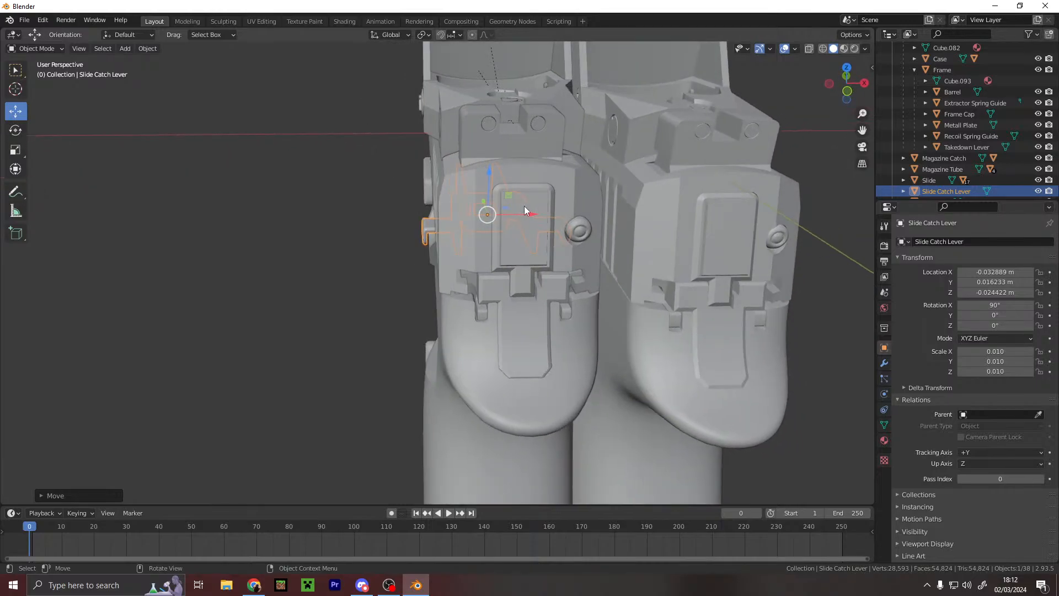
left_click_drag(528, 210, 533, 209)
middle_click_drag(532, 209, 523, 240)
left_click_drag(533, 243, 529, 243)
middle_click_drag(529, 242, 543, 199)
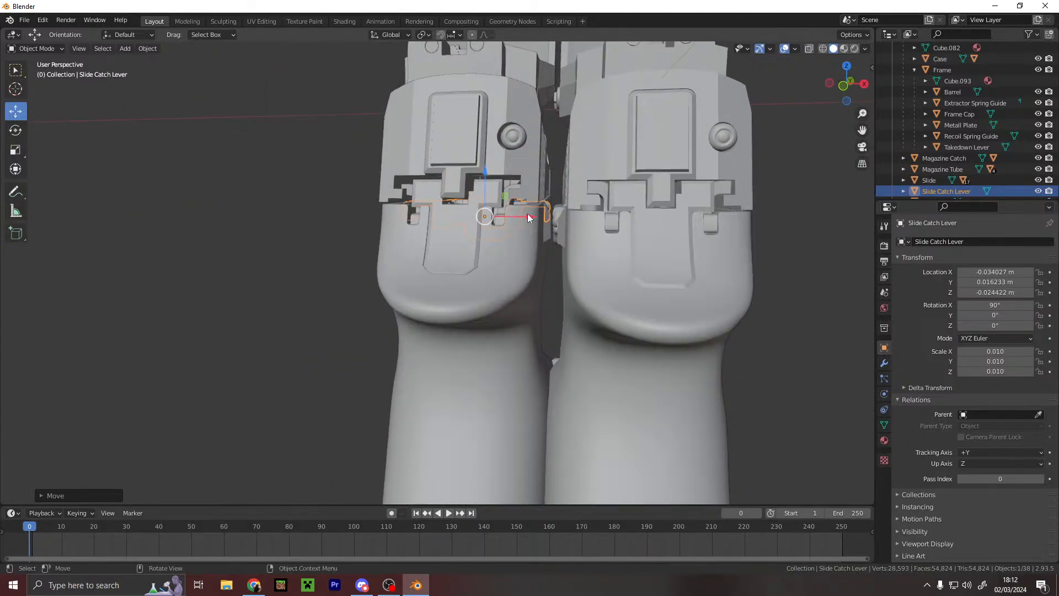
- Fine-tune the Slide Catch Lever's X location to about -0.0327 m so it sits against the frame
left_click_drag(530, 217, 531, 217)
mouse_move(532, 217)
middle_mouse_down()
mouse_move(503, 213)
mouse_move(498, 236)
mouse_move(524, 271)
mouse_move(547, 285)
mouse_move(585, 276)
mouse_move(597, 206)
mouse_move(580, 193)
mouse_move(535, 222)
middle_mouse_up()
scroll(564, 217, "up", 2)
middle_click_drag(541, 219, 552, 194)
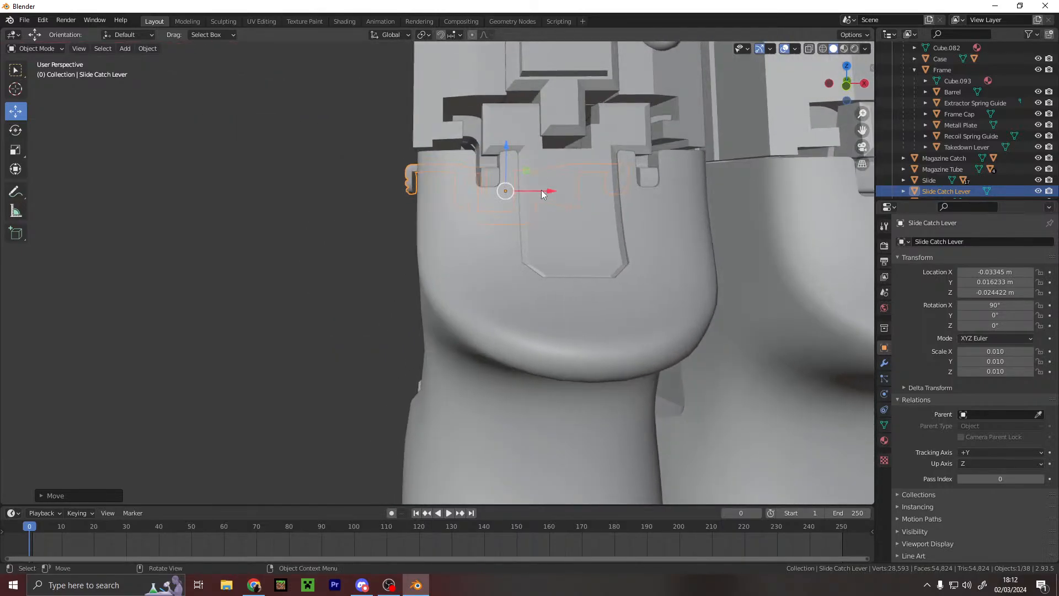
mouse_move(541, 193)
left_mouse_down()
mouse_move(532, 195)
mouse_move(548, 194)
left_mouse_up()
mouse_move(548, 194)
middle_mouse_down()
mouse_move(531, 204)
mouse_move(543, 214)
middle_mouse_up()
scroll(551, 219, "down", 5)
scroll(932, 135, "up", 3)
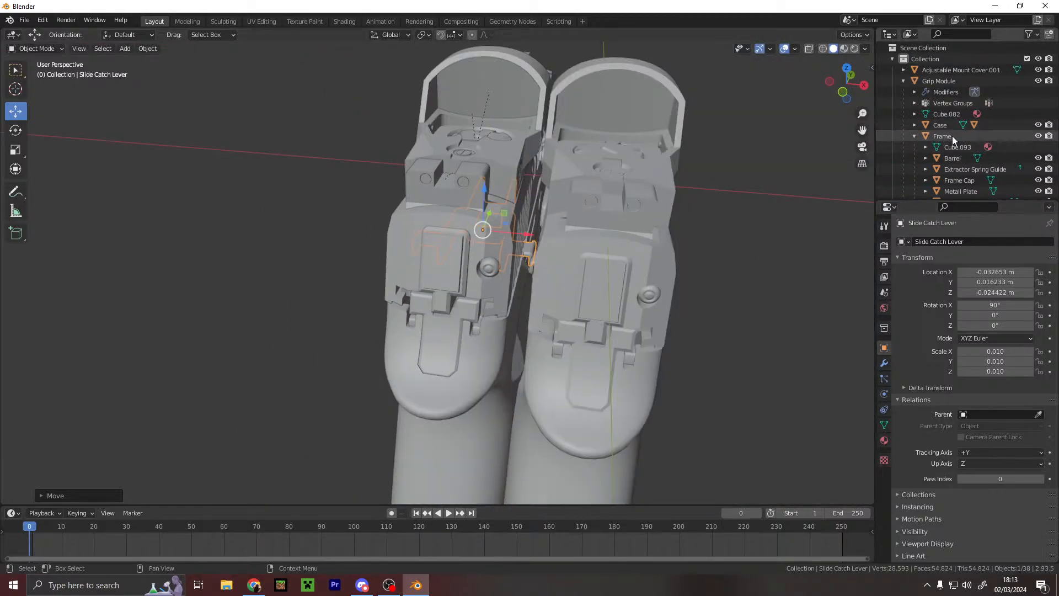
- Try moving only the Grip Module along X and undo the move
left_click(949, 83)
scroll(483, 200, "down", 4)
left_click_drag(511, 217, 495, 218)
mouse_move(495, 219)
middle_mouse_down()
mouse_move(614, 162)
mouse_move(745, 163)
mouse_move(739, 190)
mouse_move(505, 206)
middle_mouse_up()
key("ctrl+z")
- Select all parts from Grip Module through Trigger and move them together about 0.049 m along negative X, away from the reference pistol
left_click(902, 82)
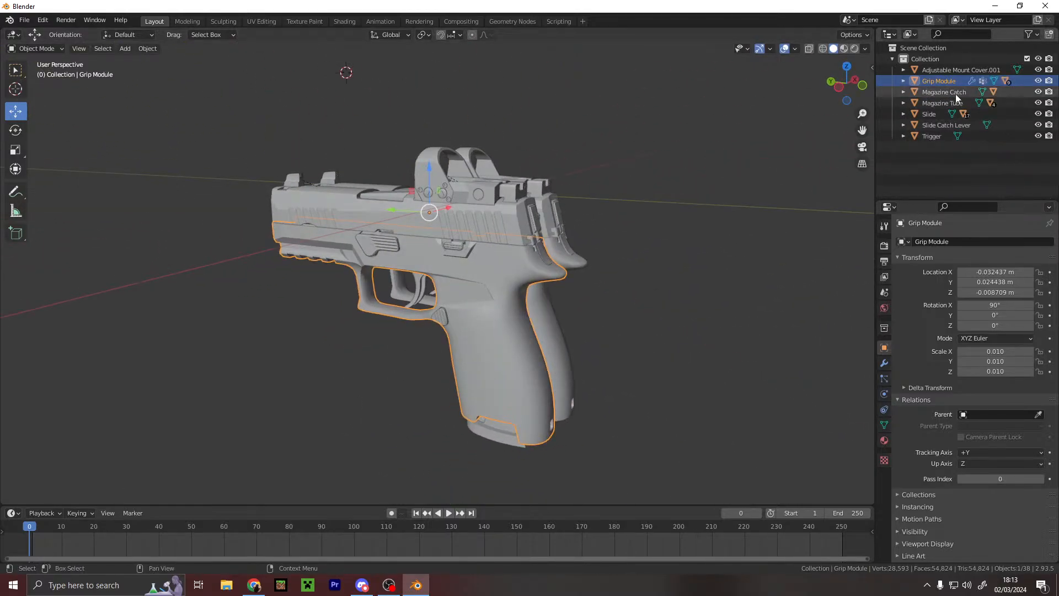
left_click(938, 137, "shift")
middle_click_drag(705, 199, 513, 269)
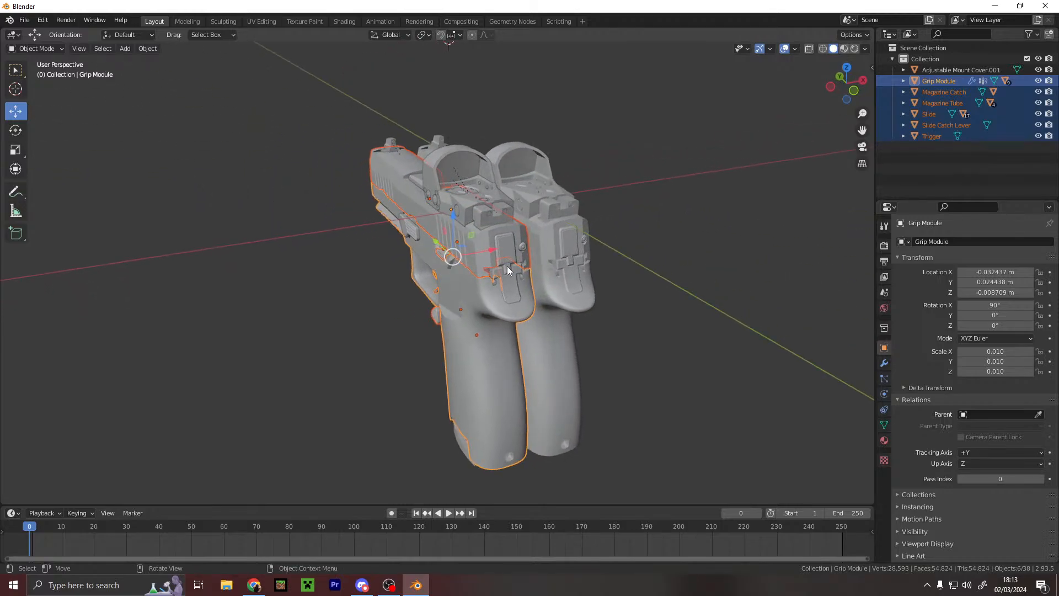
left_click_drag(491, 251, 406, 264)
middle_click_drag(470, 255, 324, 194)
- Nudge the Slide Catch Lever along X to about -0.0815 m to refine its fit in the frame
left_click(436, 246)
scroll(436, 246, "up", 4)
left_click(409, 172)
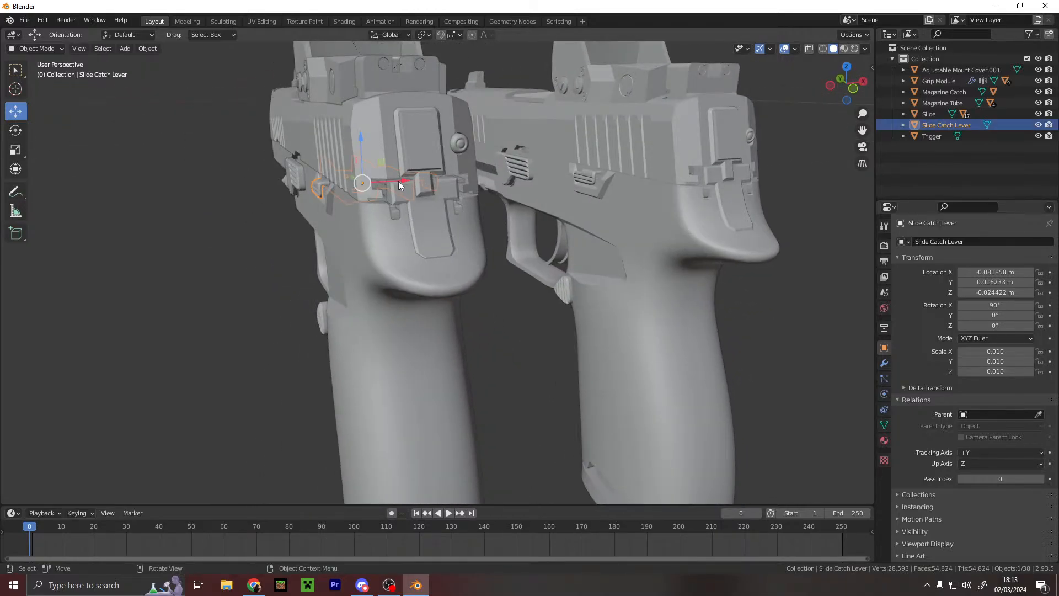
left_click_drag(400, 183, 401, 184)
middle_click_drag(401, 184, 485, 165)
- Highlight each top-level pistol part in turn and inspect how the Slide Catch Lever sits within the slide and frame
left_click(932, 138)
left_click(942, 125)
left_click(942, 114)
left_click(942, 102)
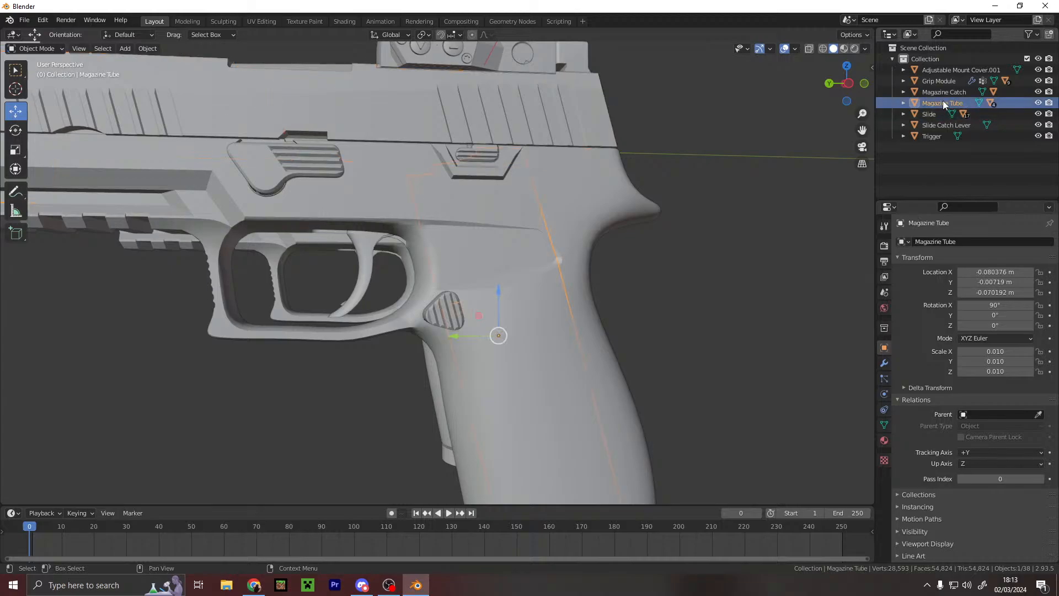
left_click(941, 92)
left_click(949, 81)
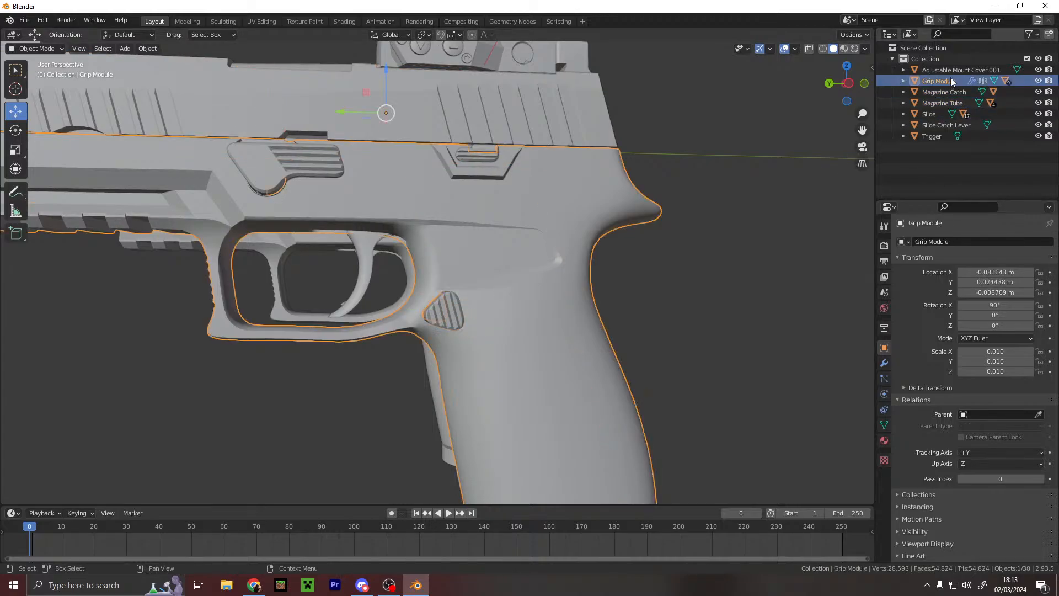
left_click(962, 69)
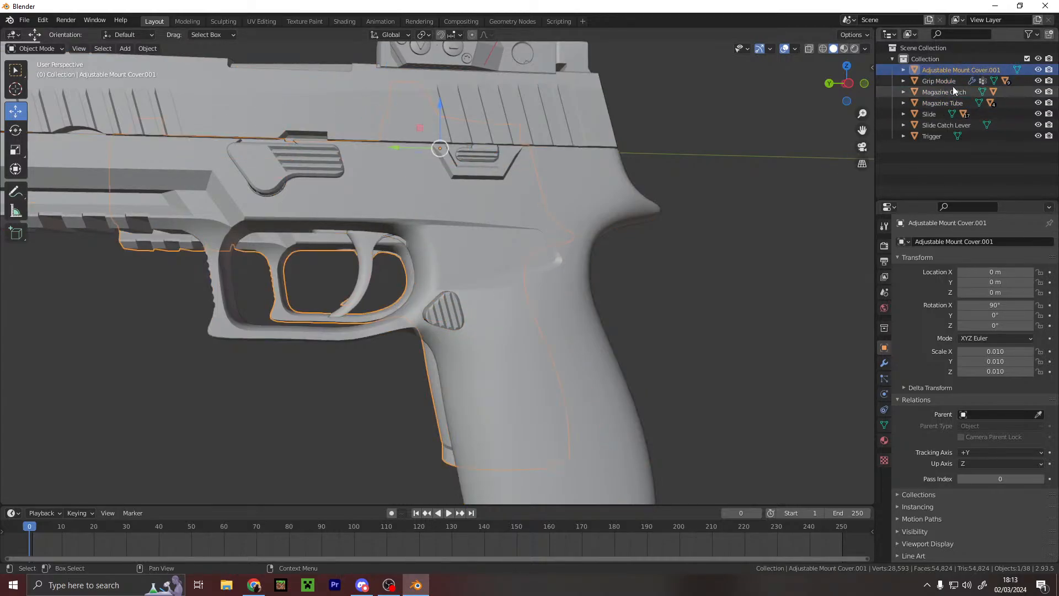
left_click(945, 126)
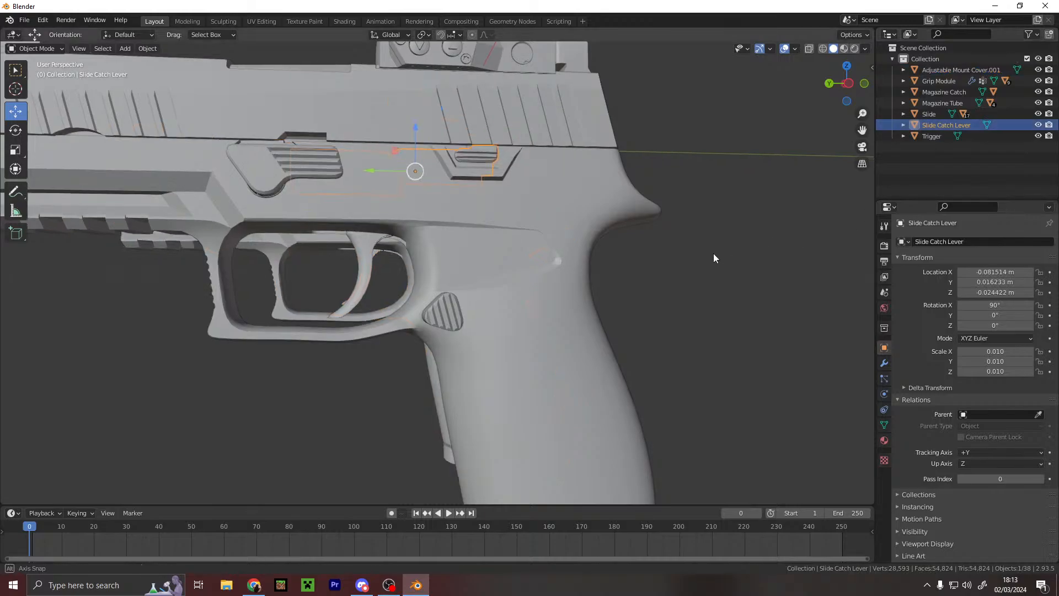
scroll(633, 241, "down", 6)
middle_click_drag(633, 240, 538, 255)
scroll(477, 210, "up", 5)
middle_click_drag(457, 227, 689, 221)
- Select the Case under the Grip Module, set its scale to 0.01 on all axes and clear its parent
left_click(902, 81)
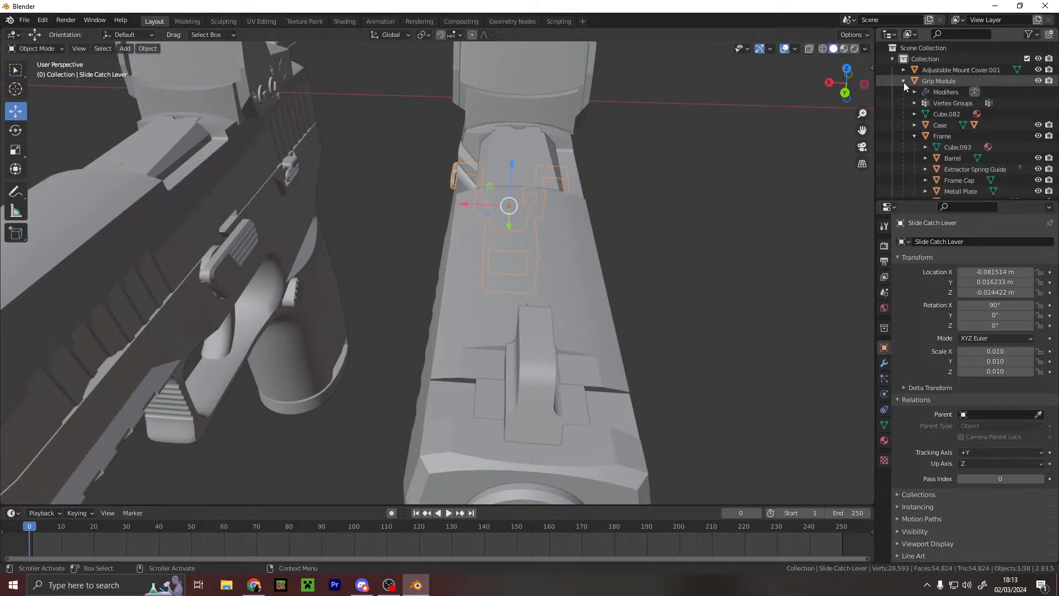
left_click(937, 126)
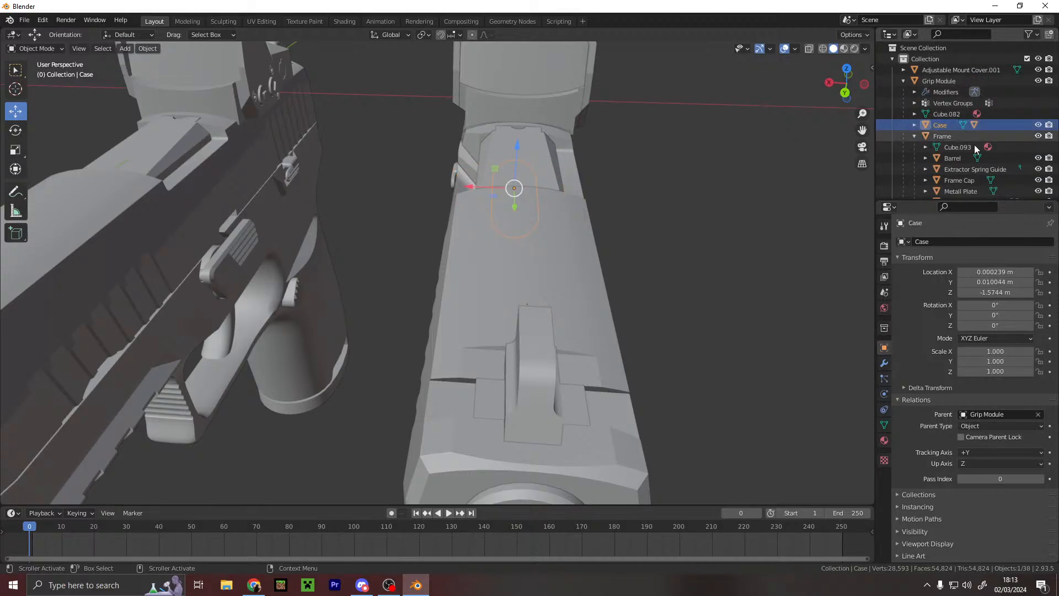
left_click(914, 136)
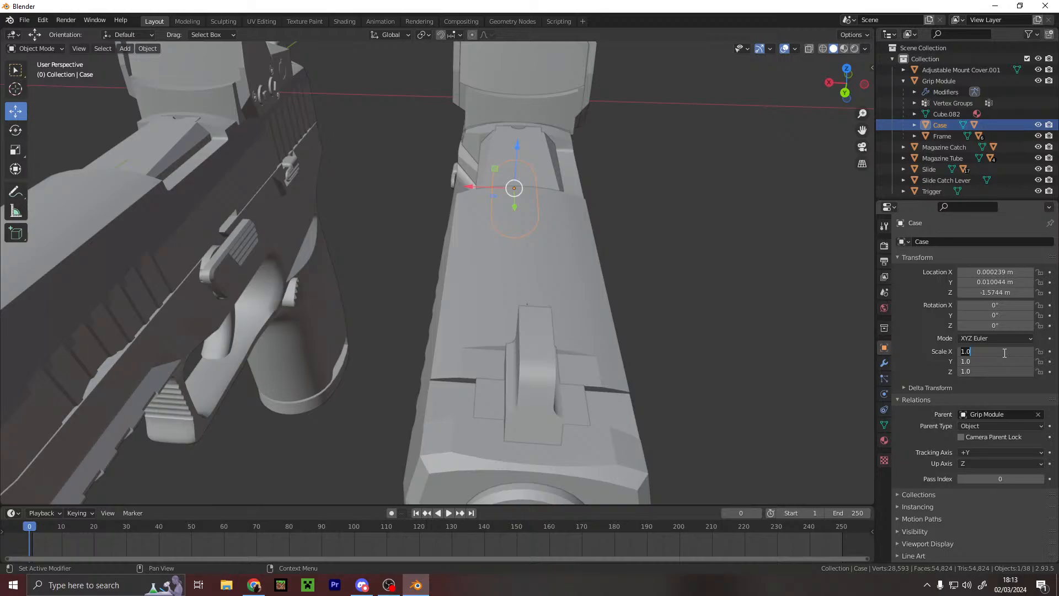
left_click(1039, 414)
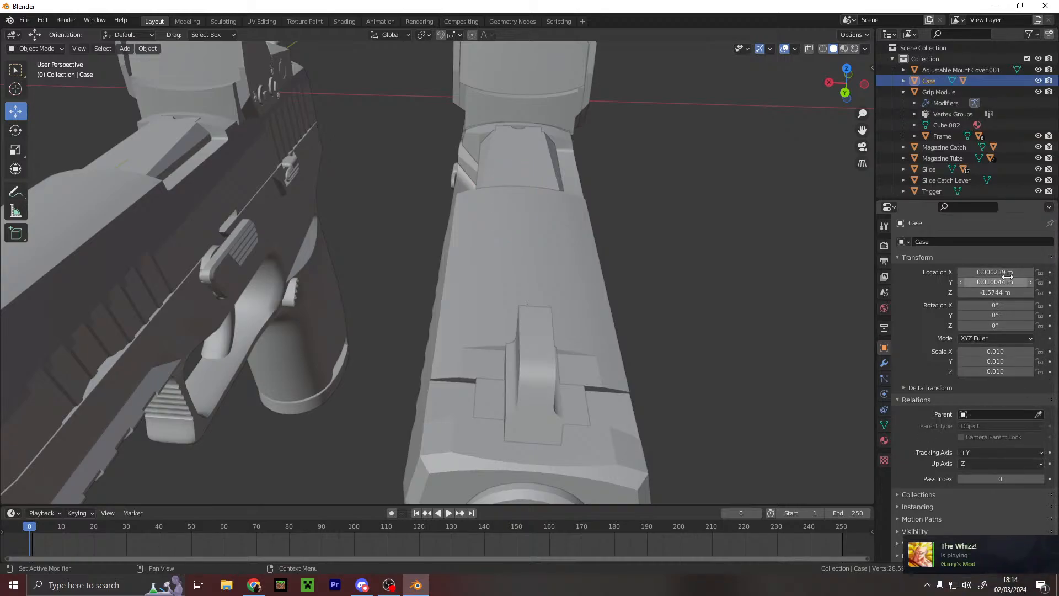
- Set the Case's location to 0 m on all axes and its X rotation to 90°
type("0")
key("Return")
left_click(1004, 305)
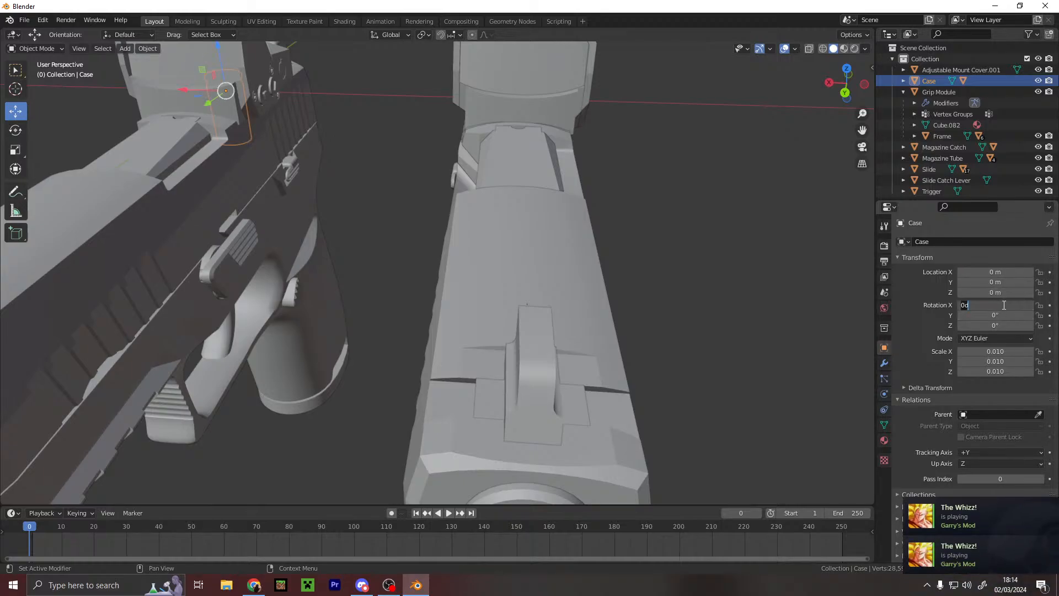
type("90")
key("Return")
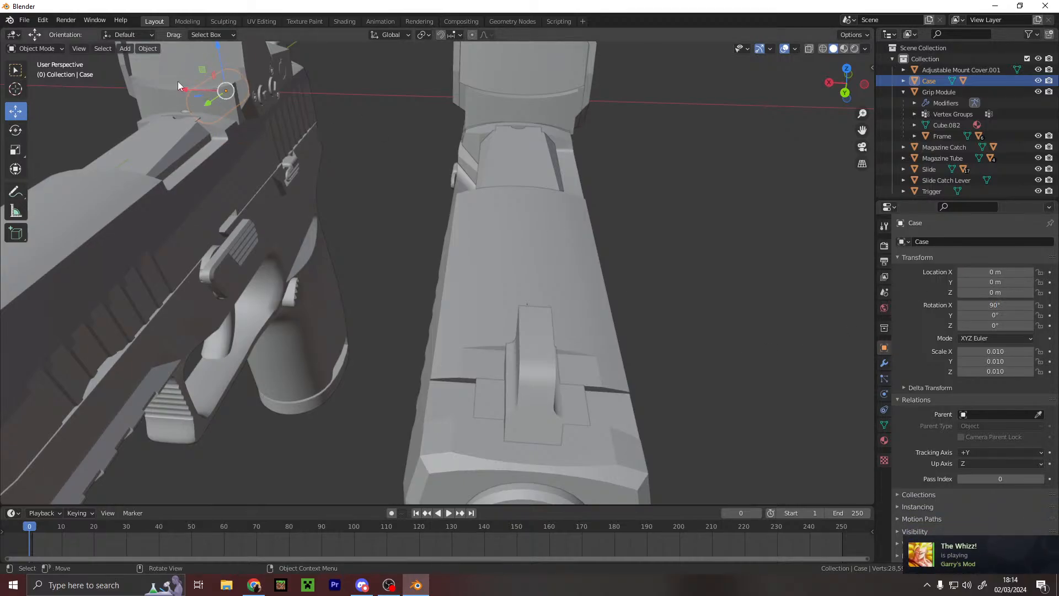
- Move the Case along X to about -0.0489 m, out between the two pistols
left_click_drag(182, 87, 384, 127)
scroll(531, 137, "down", 8)
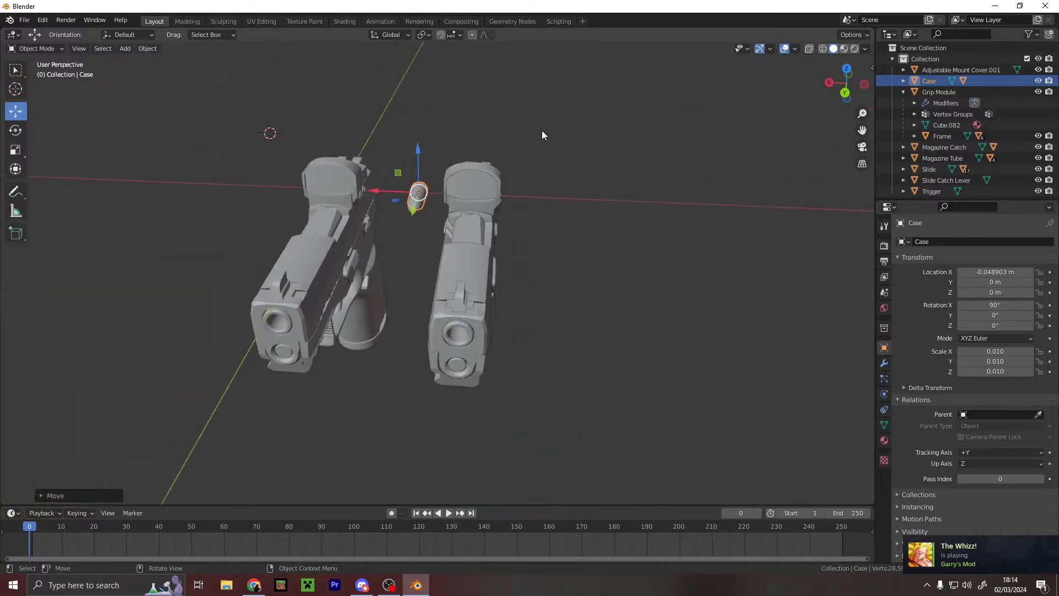
middle_click_drag(531, 135, 372, 99)
scroll(510, 151, "up", 6)
middle_click_drag(515, 155, 617, 182)
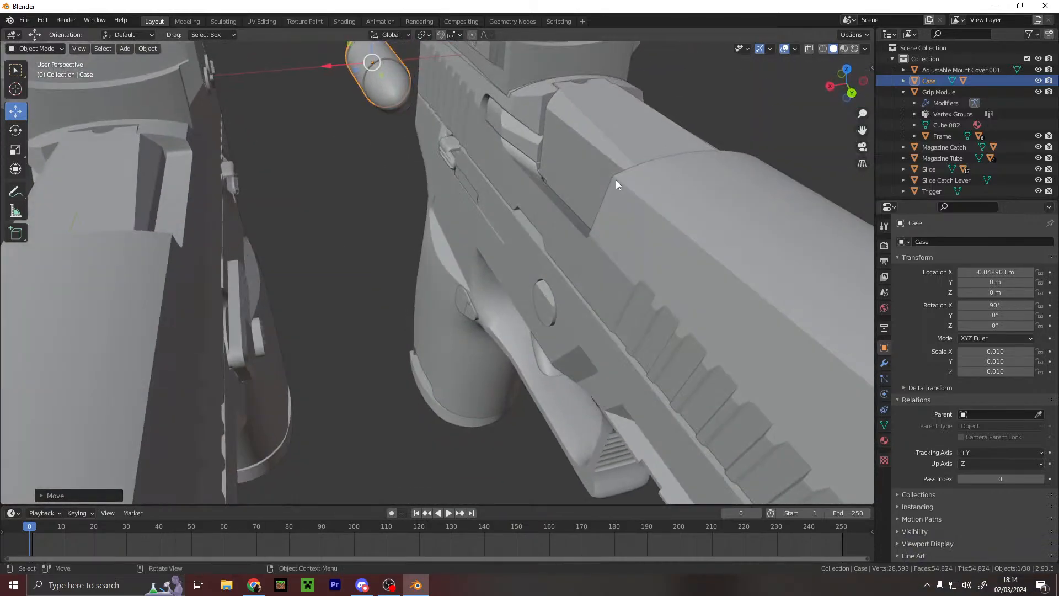
scroll(617, 182, "down", 5)
scroll(538, 211, "up", 5)
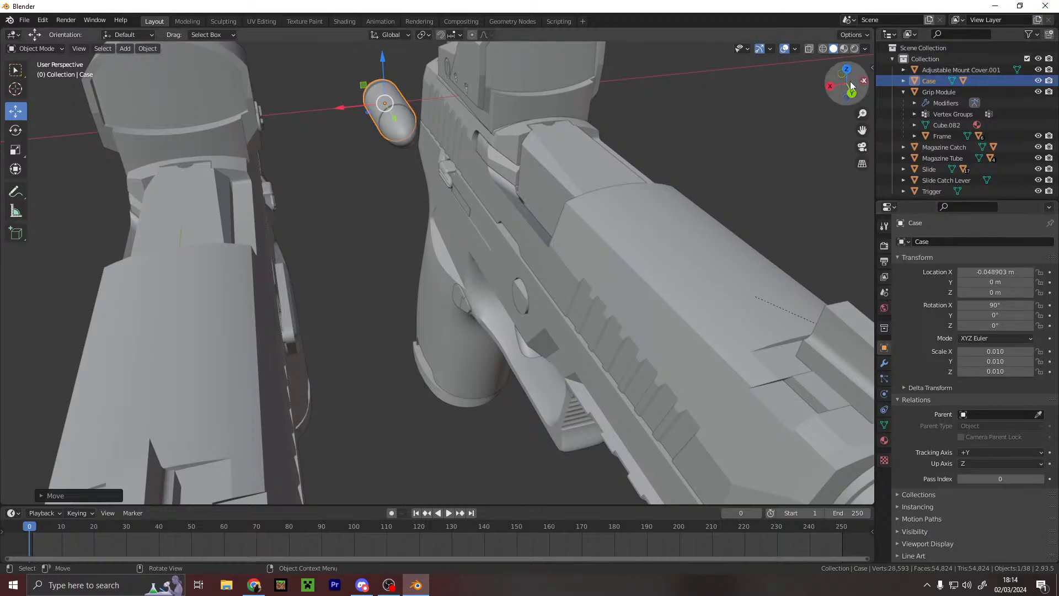
left_click(902, 92)
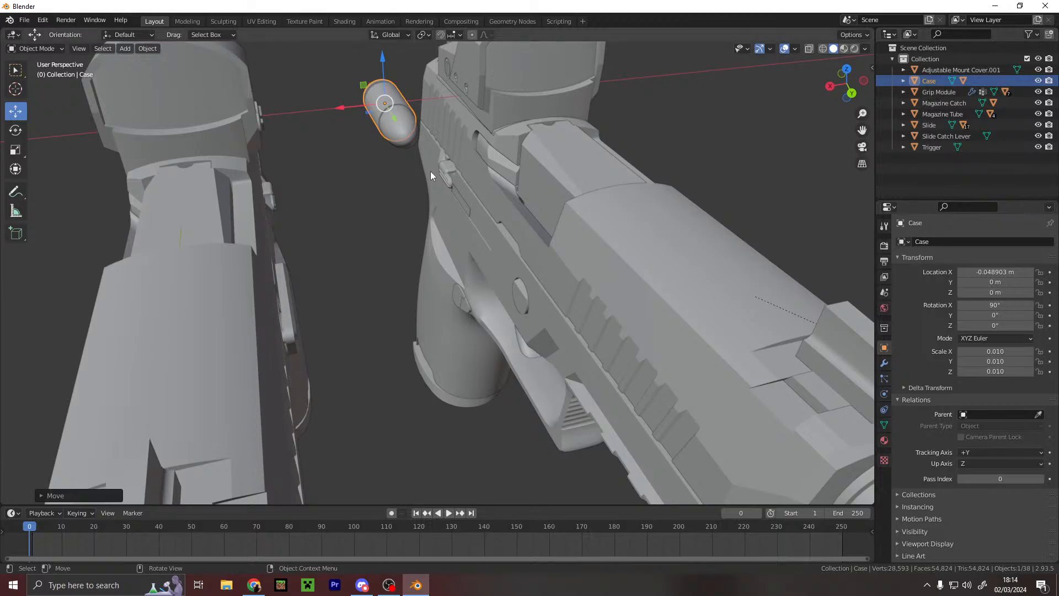
- Try to duplicate the Case on its own, without its child objects
key("shift+d")
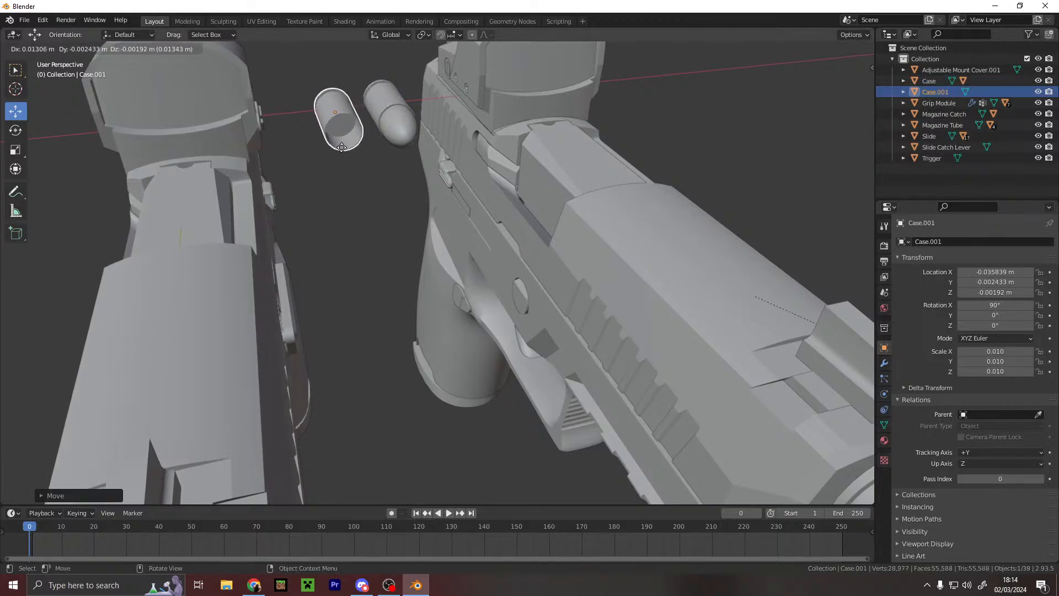
left_click(522, 183)
key("ctrl+z")
key("ctrl+z")
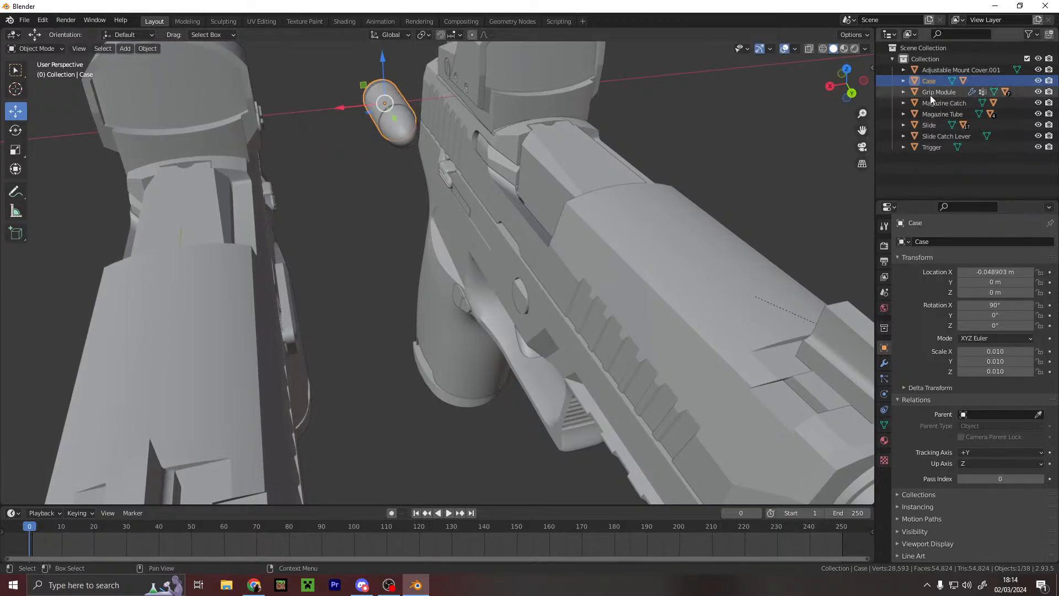
- Try to duplicate the Case together with its child Bullet, and undo the copy and the Case's X move
left_click(903, 81)
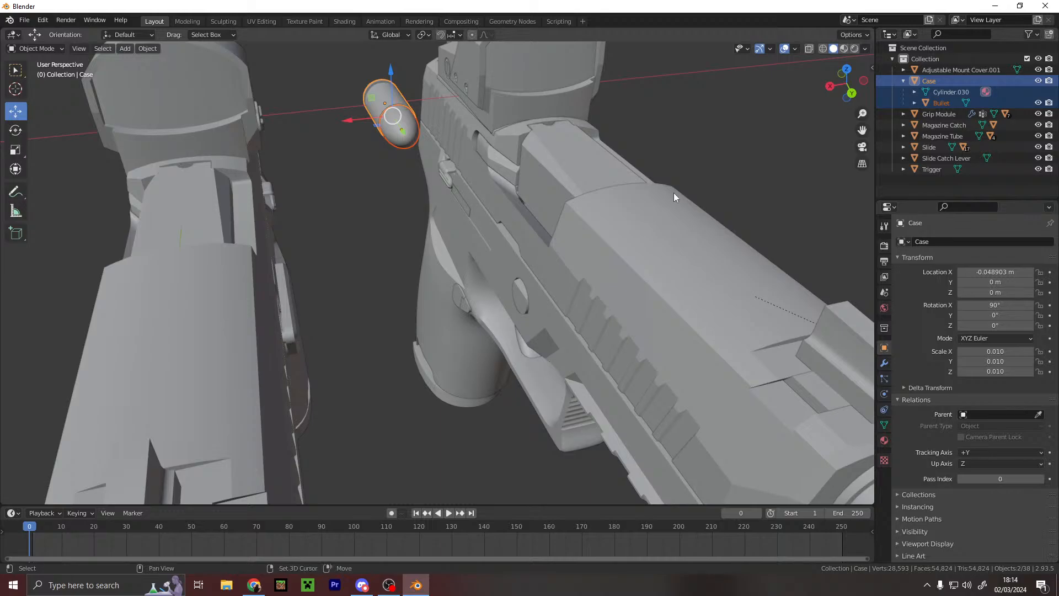
key("shift+d")
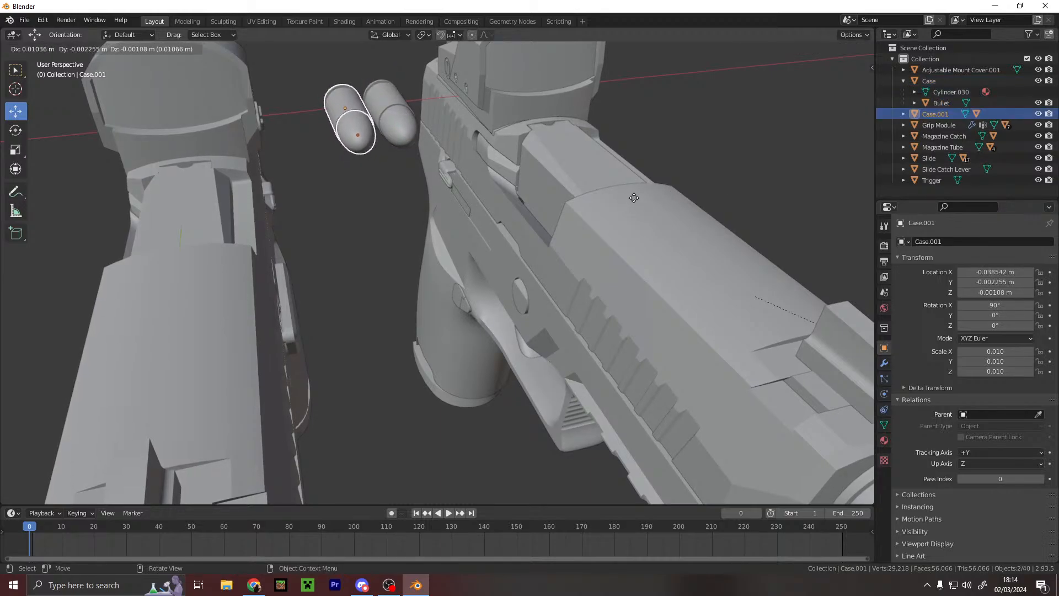
left_click(634, 196)
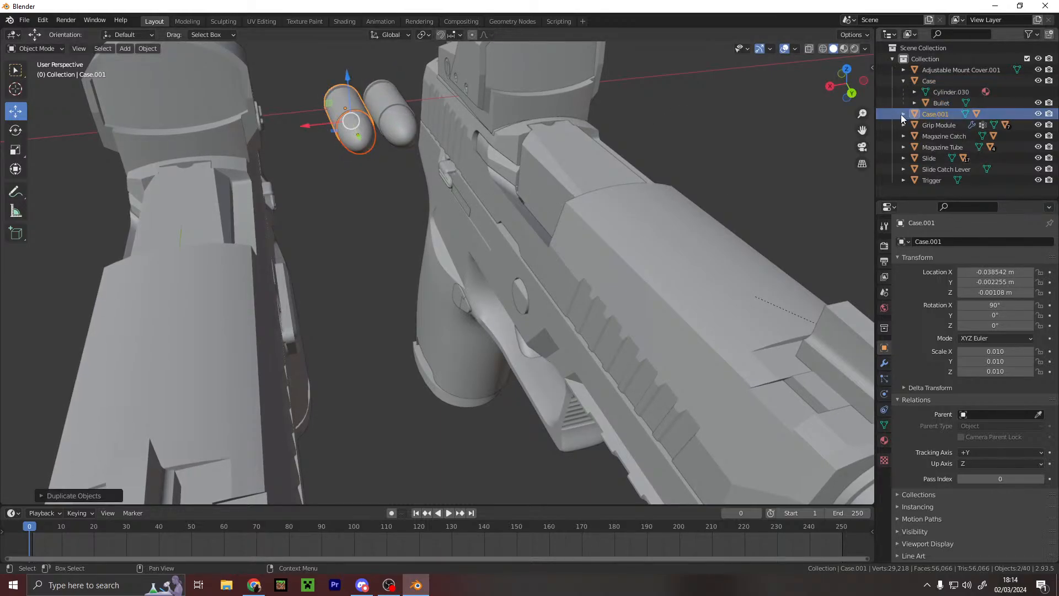
key("ctrl+z")
key("ctrl+z")
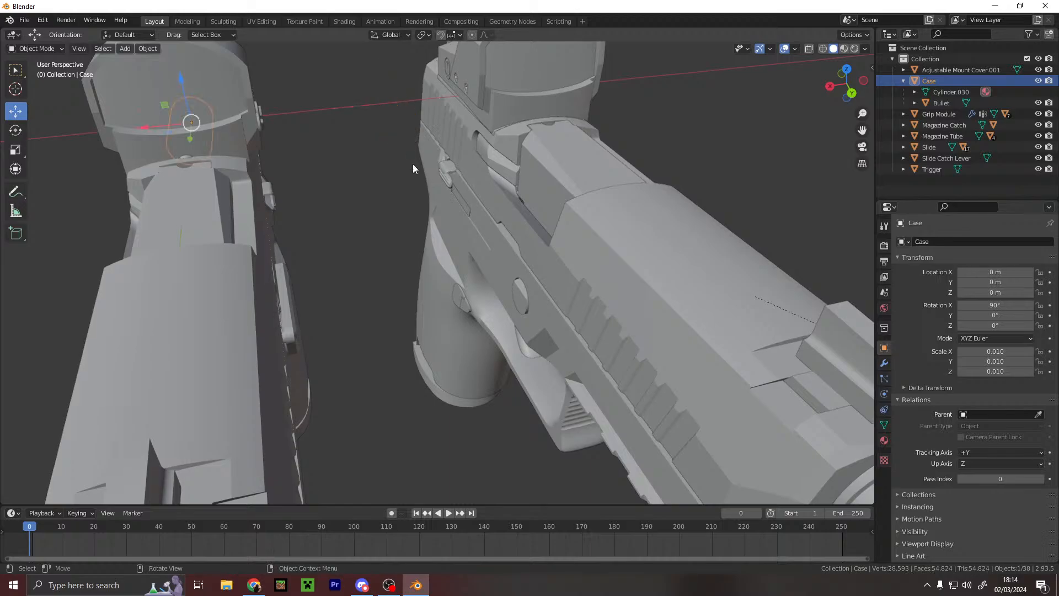
- Move the Case and its child Bullet along X to about -0.0443 m, between the two pistols
left_click_drag(141, 121, 329, 122)
left_click(383, 131)
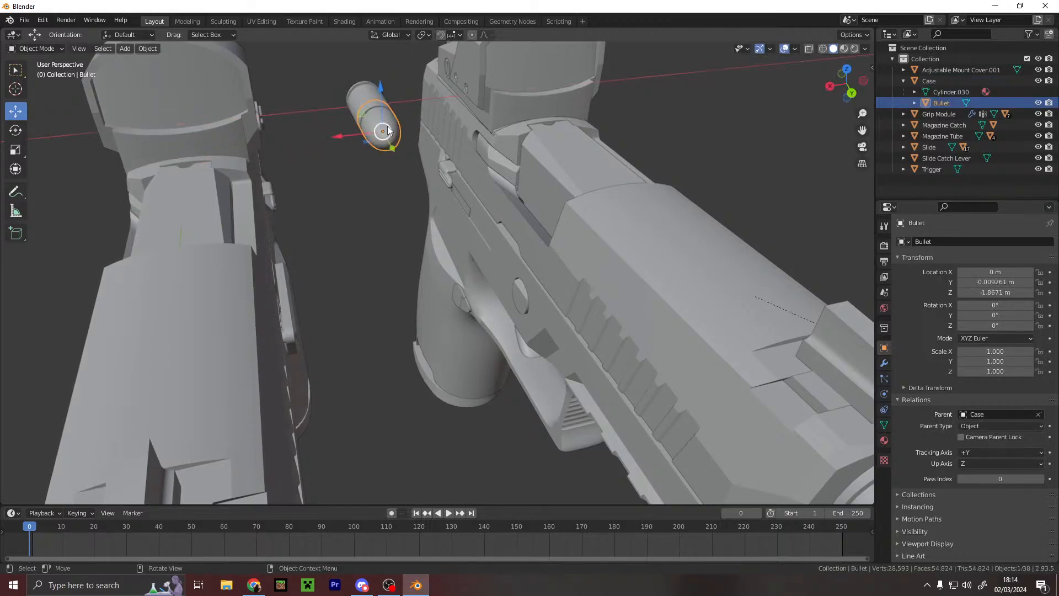
left_click(931, 81)
- Duplicate only the Case and place the empty copy beside it at about X -0.0338 m and Z 0.0006 m
key("shift+d")
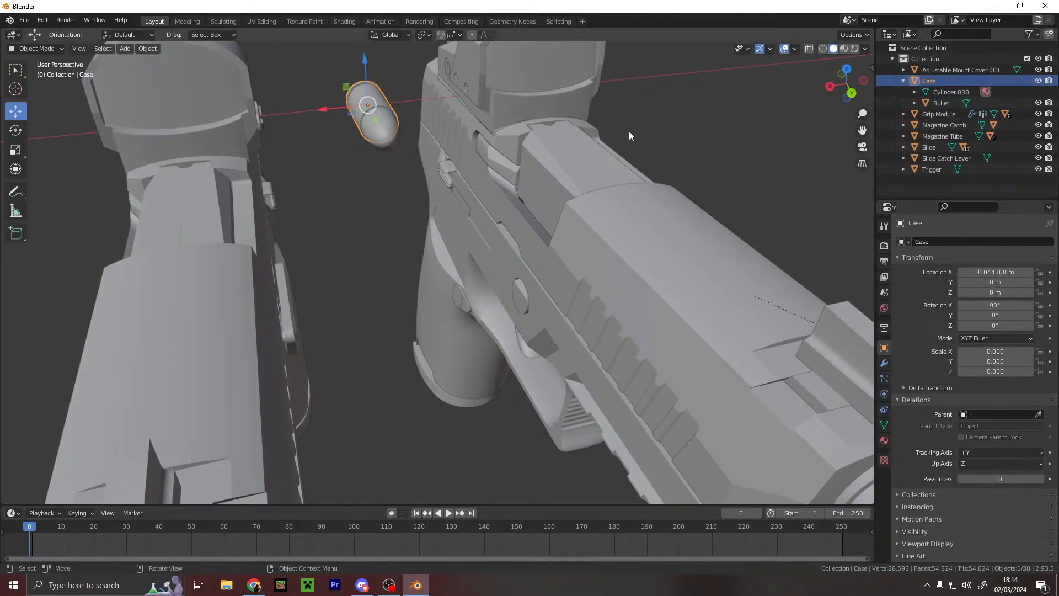
left_click(587, 140)
middle_click_drag(561, 145, 544, 194)
scroll(541, 156, "up", 4)
left_click_drag(445, 339, 469, 340)
scroll(472, 340, "down", 5)
middle_click_drag(474, 340, 494, 255)
scroll(494, 254, "up", 3)
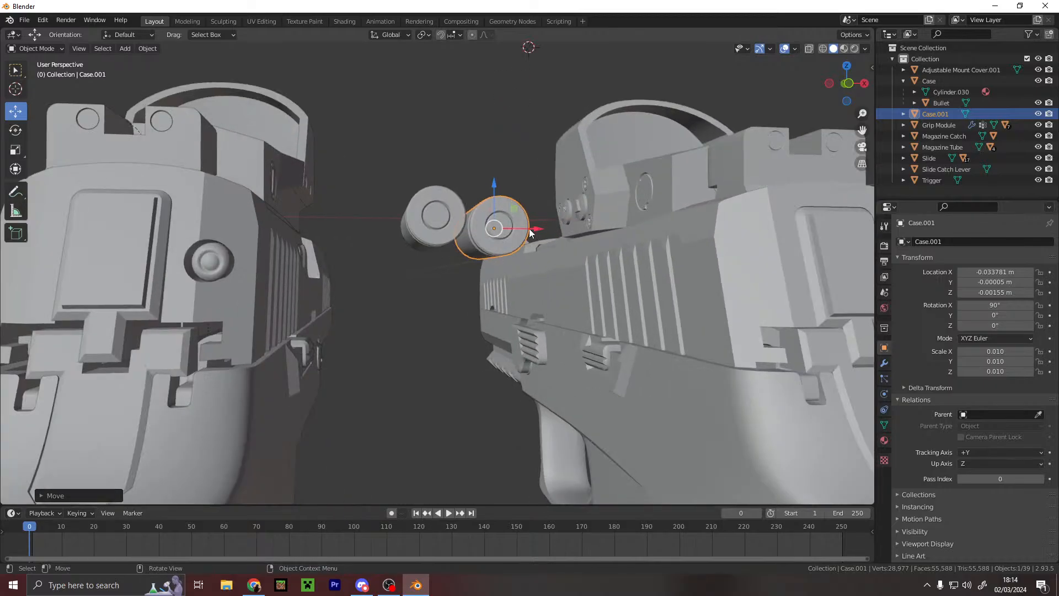
left_click_drag(495, 189, 487, 174)
- Rename the Case with the bullet as "Bulllet Full" and its empty duplicate as "Casing"
left_click(902, 81)
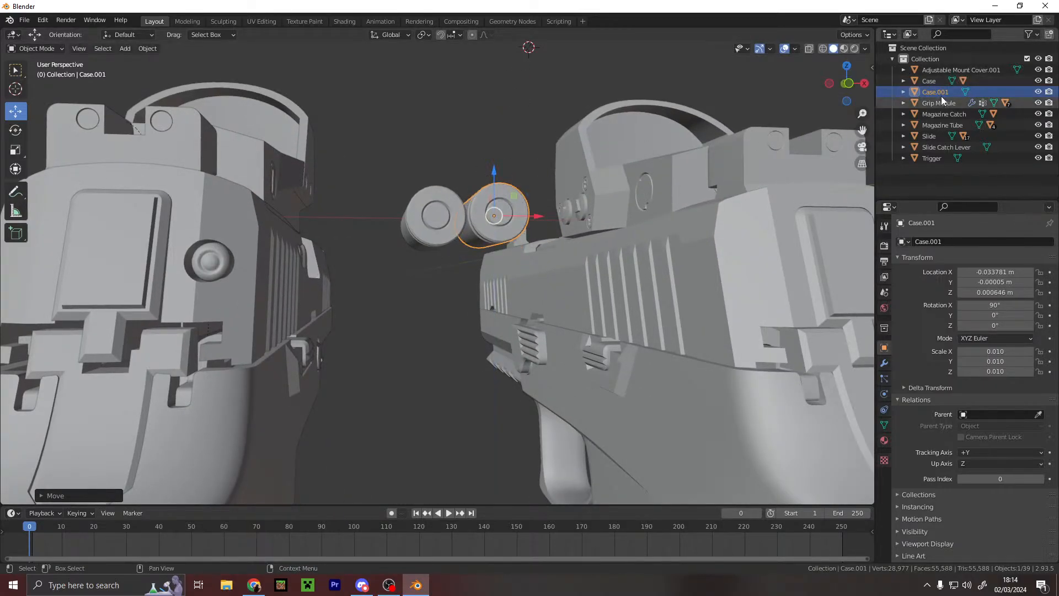
left_click(932, 81)
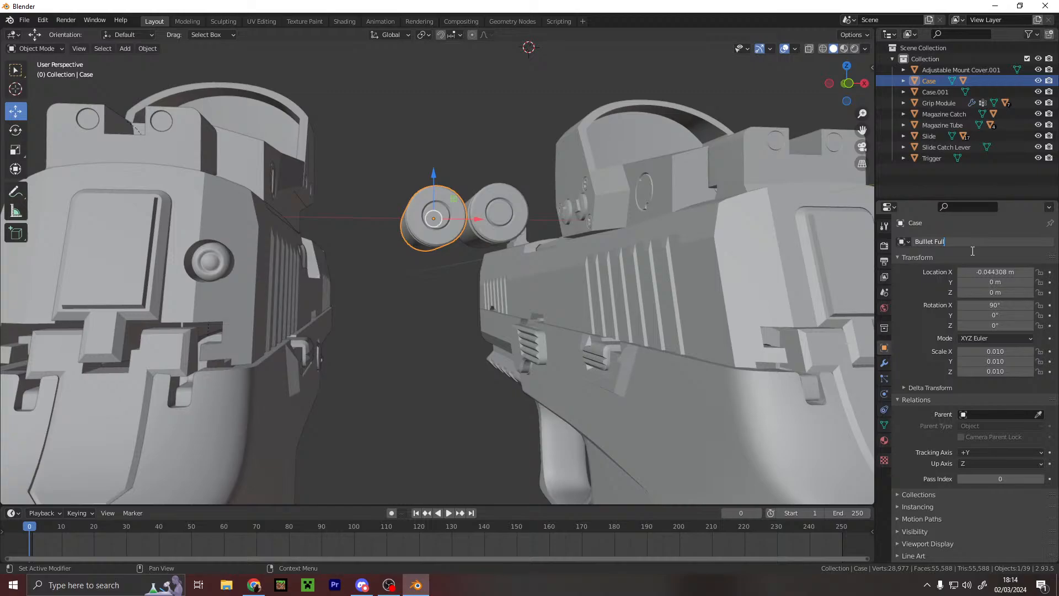
left_click(934, 91)
left_click(954, 241)
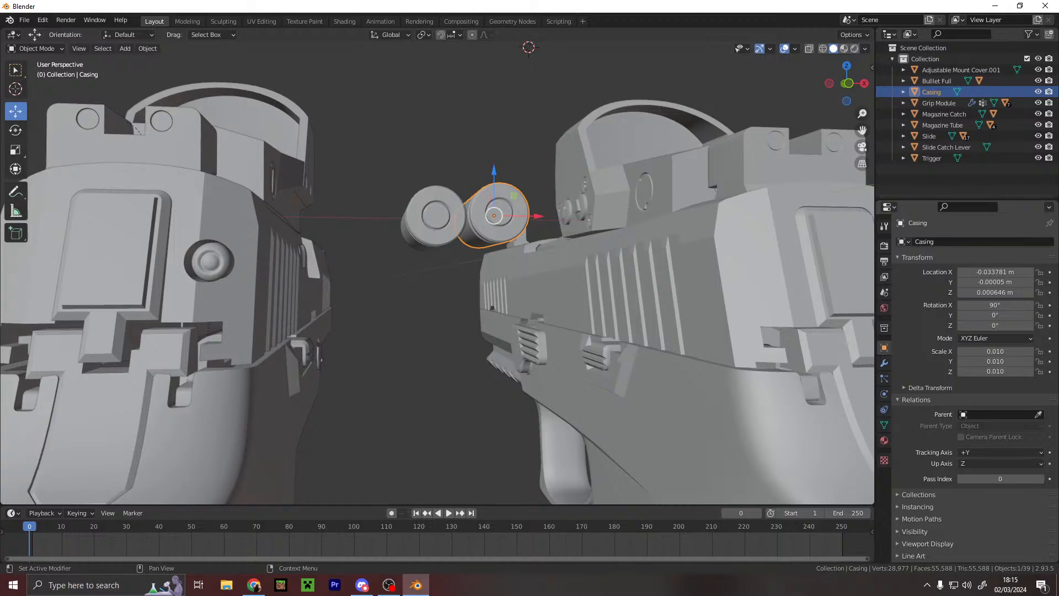
- Try placing the full bullet inside the unparented pistol's grip at about X -0.0858 m and Z -0.0483 m
scroll(553, 260, "down", 4)
middle_click_drag(552, 237, 237, 312)
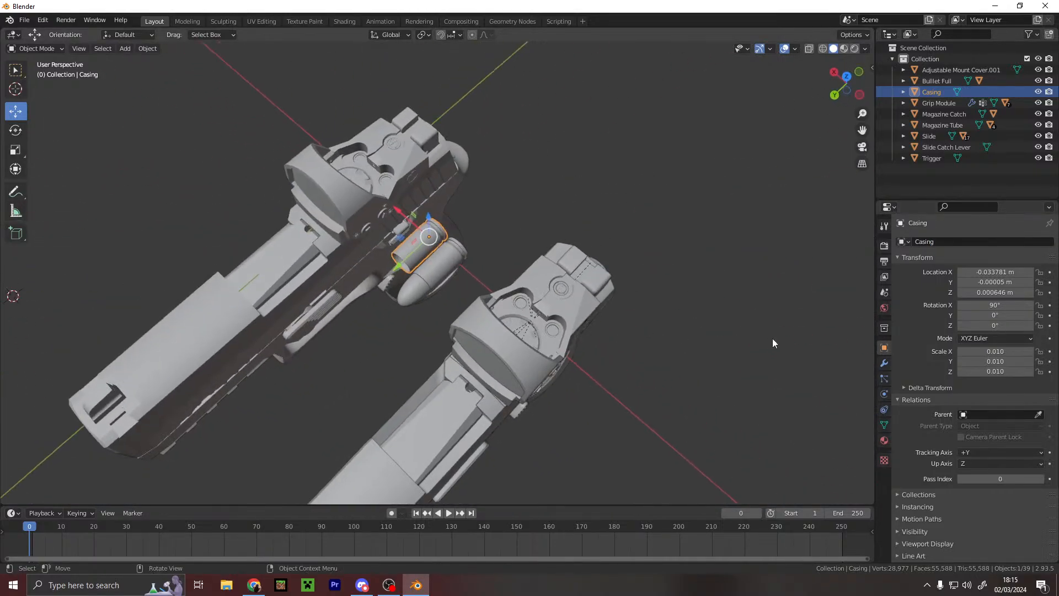
scroll(416, 240, "up", 2)
left_click(435, 238)
scroll(445, 238, "down", 3)
left_click_drag(422, 235, 481, 302)
middle_click_drag(481, 303, 470, 204)
scroll(494, 180, "up", 3)
left_click_drag(498, 180, 512, 435)
middle_click_drag(513, 436, 477, 160, "shift")
left_click_drag(478, 160, 479, 132)
middle_click_drag(479, 132, 447, 125)
scroll(467, 127, "down", 3)
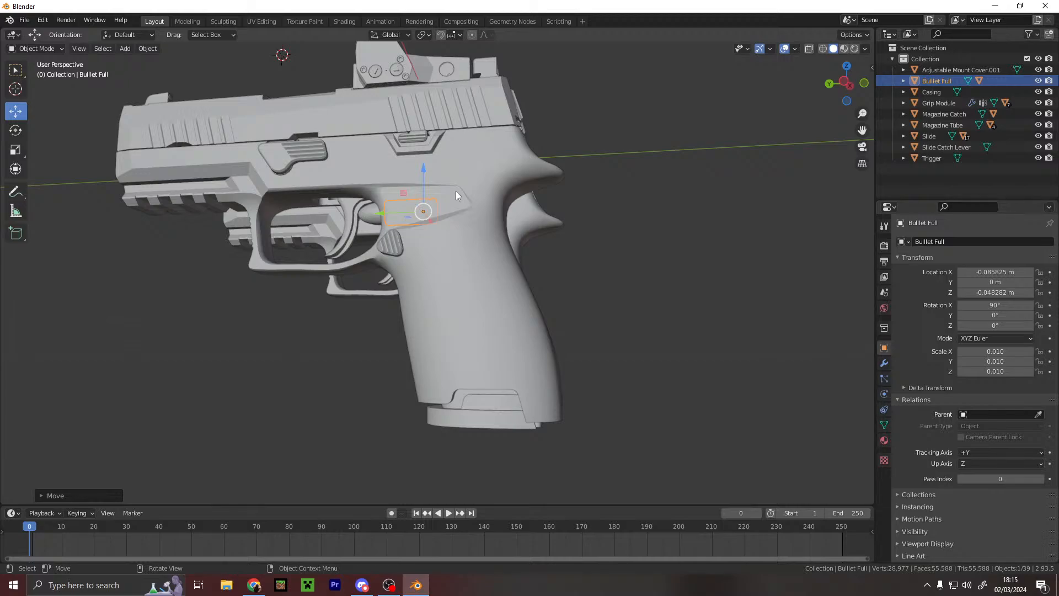
- Bring the full bullet back out of the grip to its place beside the Casing between the pistols
middle_click_drag(266, 220, 490, 225)
key("g")
key("x")
key("z")
left_click(428, 67)
middle_click_drag(427, 67, 465, 174)
left_click(493, 270)
- Pull the Slide back along Y to about 0.0186 m and move the Casing away behind the reference pistol
left_click(634, 392)
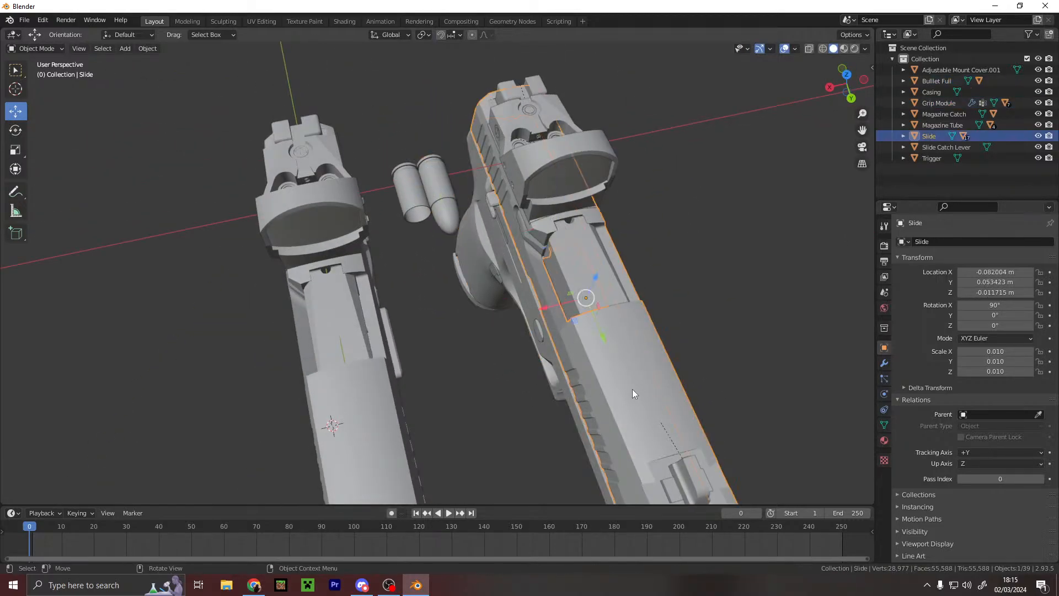
left_click_drag(601, 335, 560, 253)
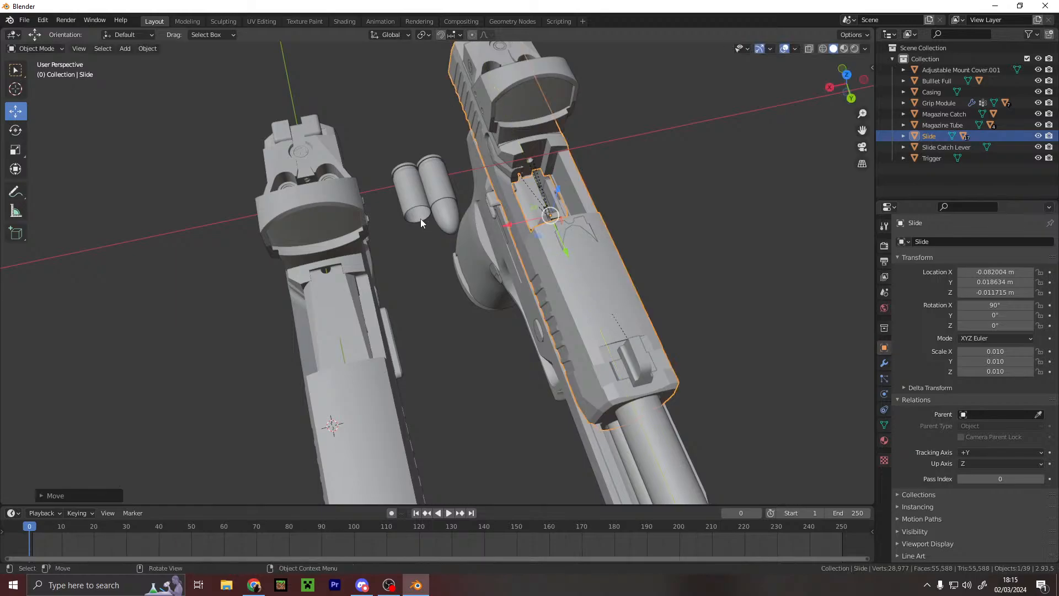
left_click(420, 218)
left_click_drag(411, 190, 140, 103)
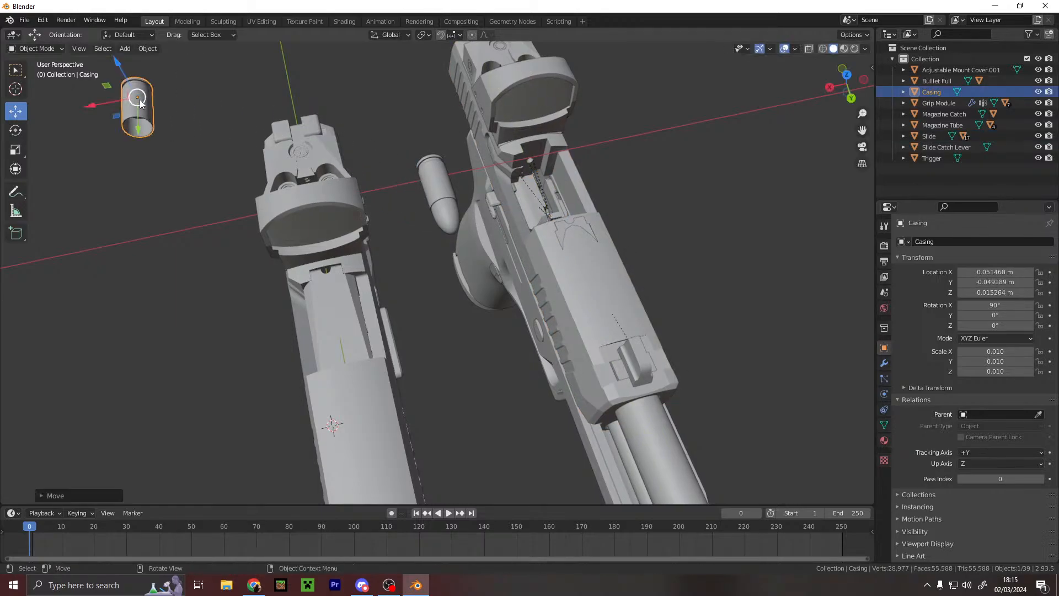
- Try to fit the full bullet into the opened ejection port of the unparented pistol
left_click(440, 181)
key("g")
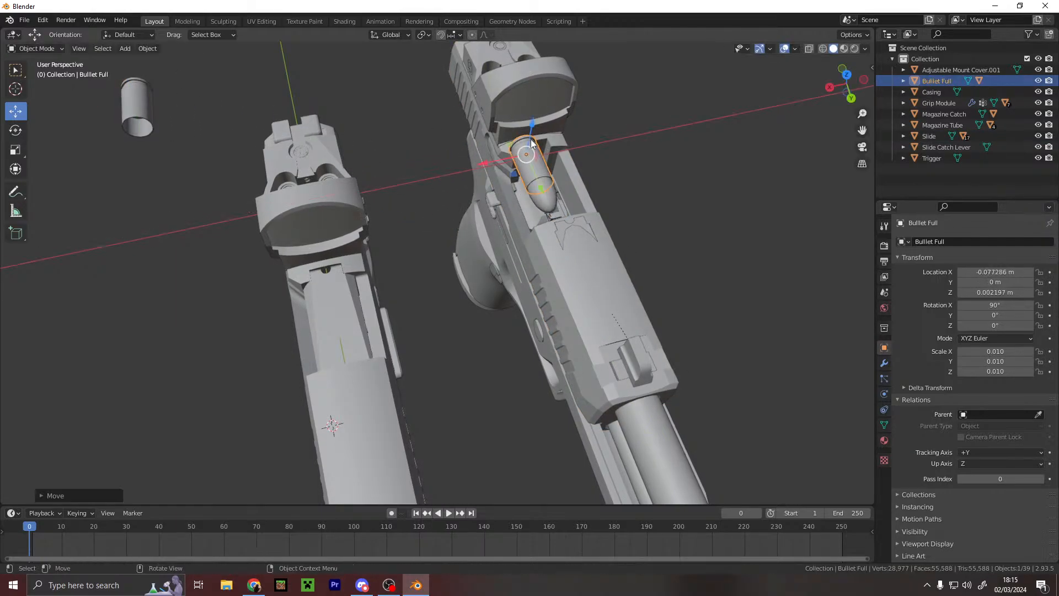
left_click(503, 177)
left_click_drag(486, 182, 498, 183)
middle_click_drag(498, 183, 613, 170)
- Undo the recent bullet, Casing and Slide moves
key("ctrl+z")
key("ctrl+z")
key("ctrl+z")
key("ctrl+z")
key("ctrl+z")
key("ctrl+z")
key("ctrl+z")
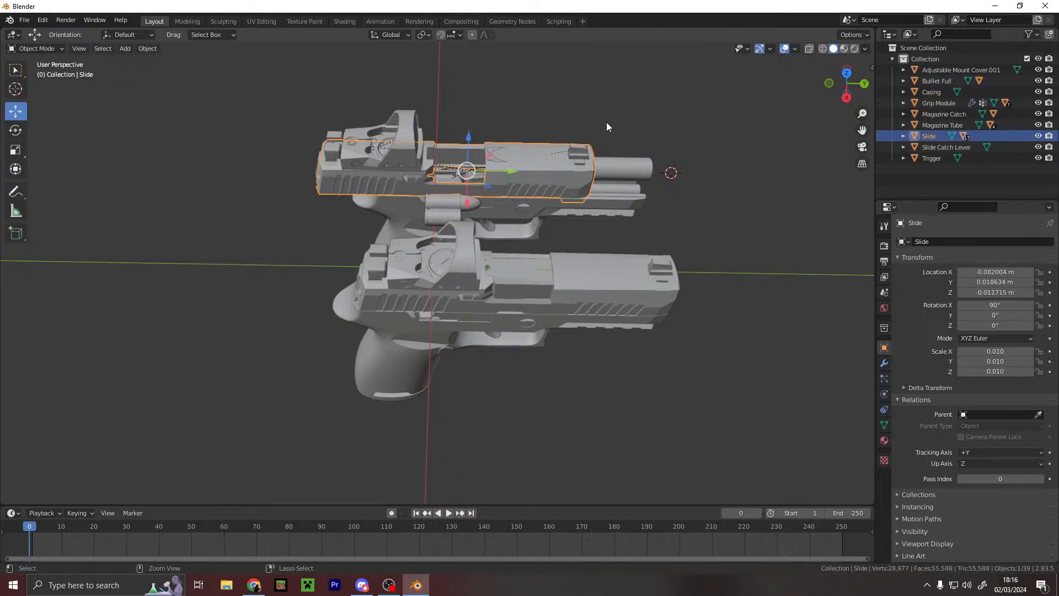
key("ctrl+z")
- Move the Magazine Tube out of the unparented pistol so it stands between the two pistols
middle_click_drag(606, 127, 717, 133)
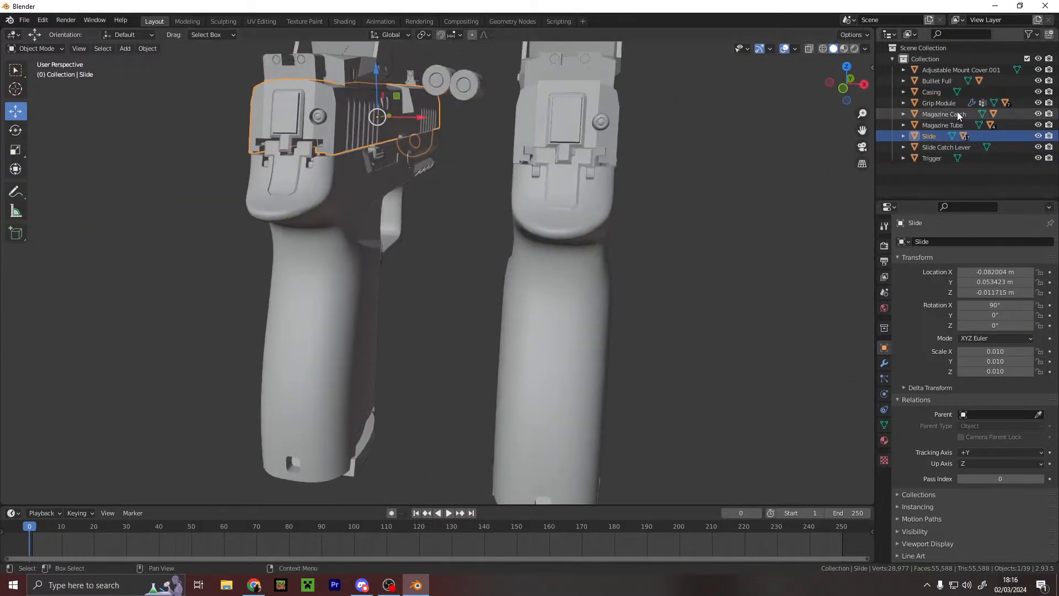
left_click(942, 124)
scroll(424, 291, "down", 5)
key("g")
left_click_drag(458, 282, 479, 286)
scroll(499, 173, "up", 3)
- Move the full bullet onto the upper end of the Magazine Tube, at about Y -0.0072 m
left_click(499, 173)
middle_click_drag(488, 159, 766, 216)
middle_click_drag(765, 212, 726, 230)
scroll(467, 286, "up", 4)
middle_click_drag(466, 287, 447, 124)
left_click(444, 113)
middle_click_drag(509, 74, 436, 70)
left_click_drag(435, 69, 444, 118)
left_click_drag(427, 184, 449, 164)
middle_click_drag(450, 164, 423, 124)
- Fine-tune the full bullet on the magazine to about X -0.0461 m and Z -0.0168 m
left_click(392, 116)
left_click_drag(433, 69, 432, 61)
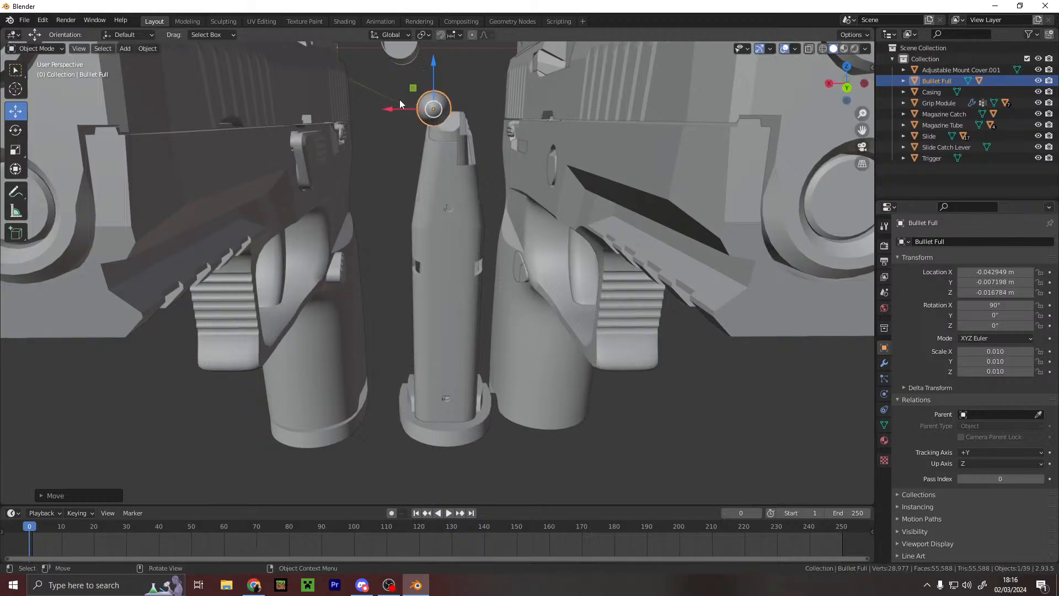
left_click_drag(388, 109, 399, 108)
middle_click_drag(400, 108, 794, 138)
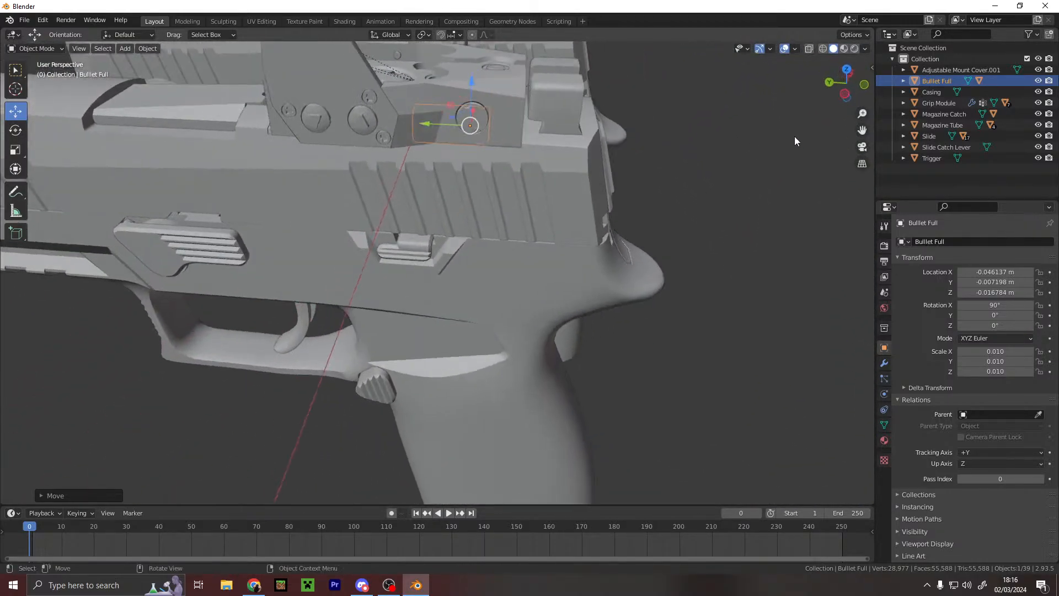
- Select the Magazine Tube together with the full bullet and move both along X back into the unparented pistol's grip
left_click(935, 114)
left_click(943, 103)
left_click(943, 125)
left_click(935, 82, "ctrl")
scroll(398, 213, "down", 6)
middle_click_drag(398, 218, 540, 195)
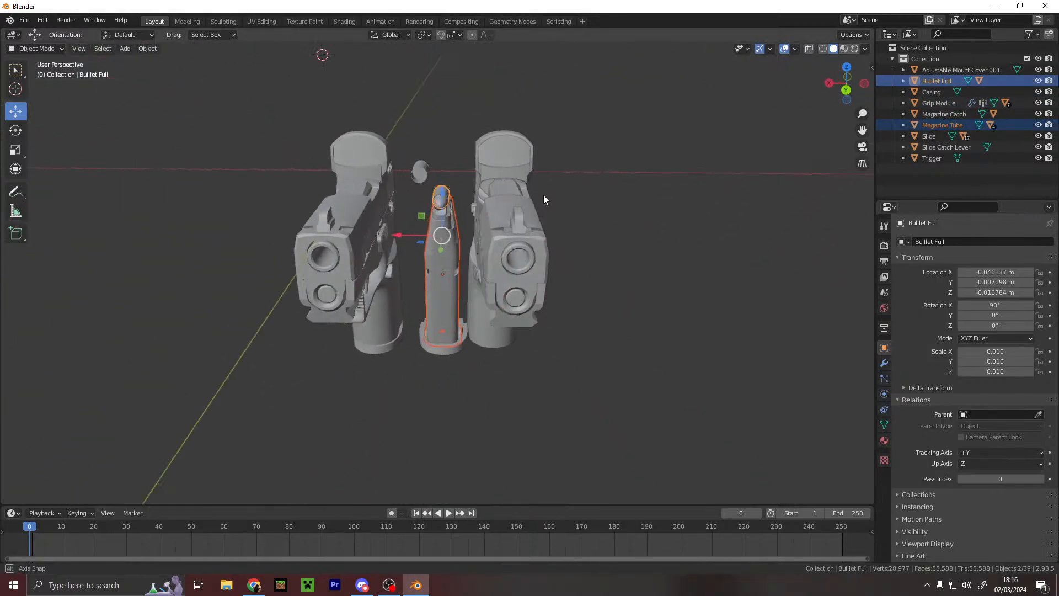
key("g")
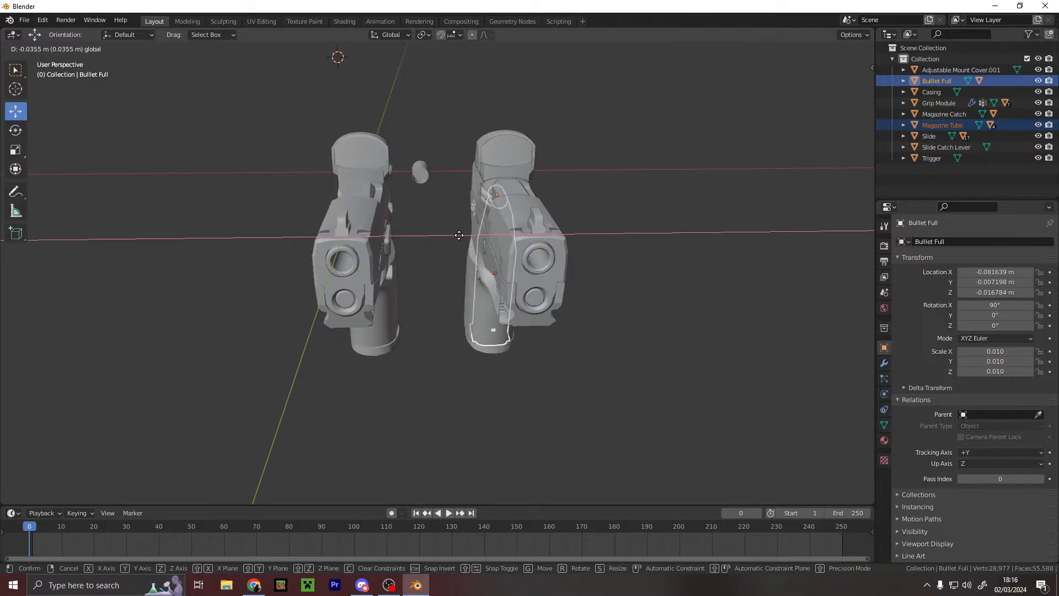
left_click(458, 235)
- Nudge the magazine and bullet until the bullet's X is about -0.0806 m, and check their seating in the grip
middle_click_drag(452, 230, 211, 194)
scroll(386, 321, "up", 4)
middle_click_drag(479, 401, 475, 295, "shift")
left_click_drag(374, 112, 373, 114)
middle_click_drag(372, 114, 358, 160)
middle_click_drag(289, 272, 495, 192)
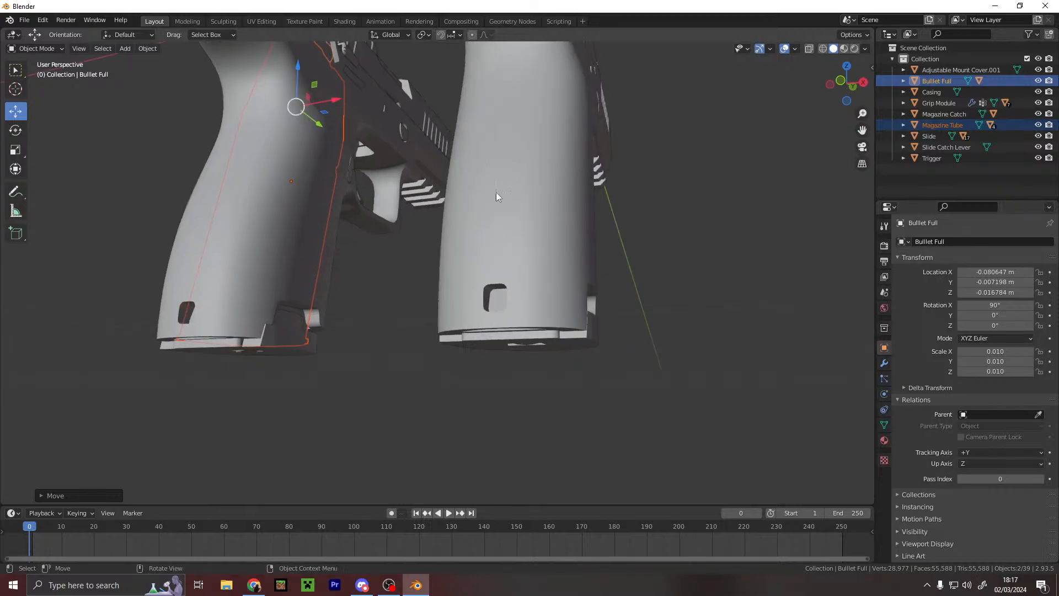
left_click(843, 78)
left_click(827, 84)
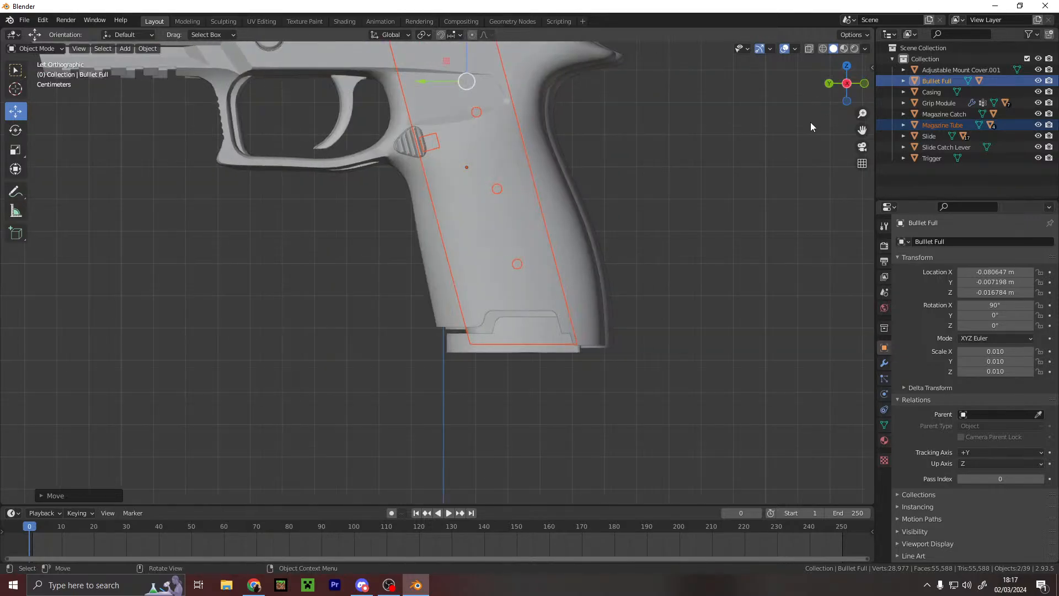
middle_click_drag(588, 229, 627, 231)
left_click(843, 81)
middle_click_drag(729, 179, 642, 288)
- Move the Casing into the unparented pistol's chamber area at about X -0.0839 m, Y 0.0373 m and Z -0.0142 m
scroll(640, 288, "up", 6)
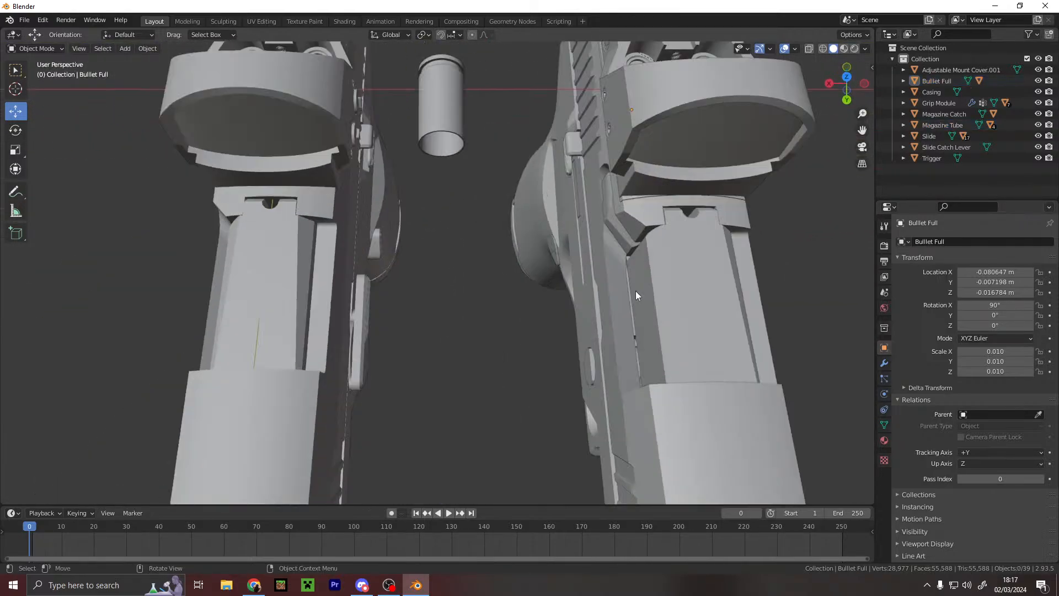
scroll(606, 276, "up", 3)
left_click(320, 74)
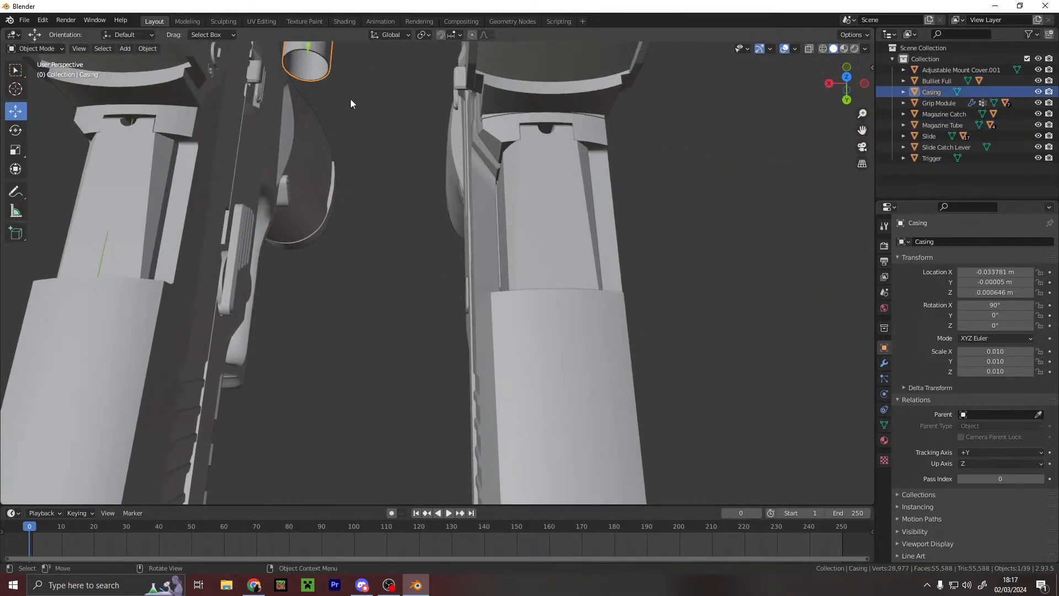
key("g")
left_click(580, 286)
middle_click_drag(580, 285, 442, 186)
middle_click_drag(430, 137, 561, 402, "shift")
scroll(541, 207, "up", 5)
scroll(554, 207, "down", 3)
scroll(554, 208, "down", 2)
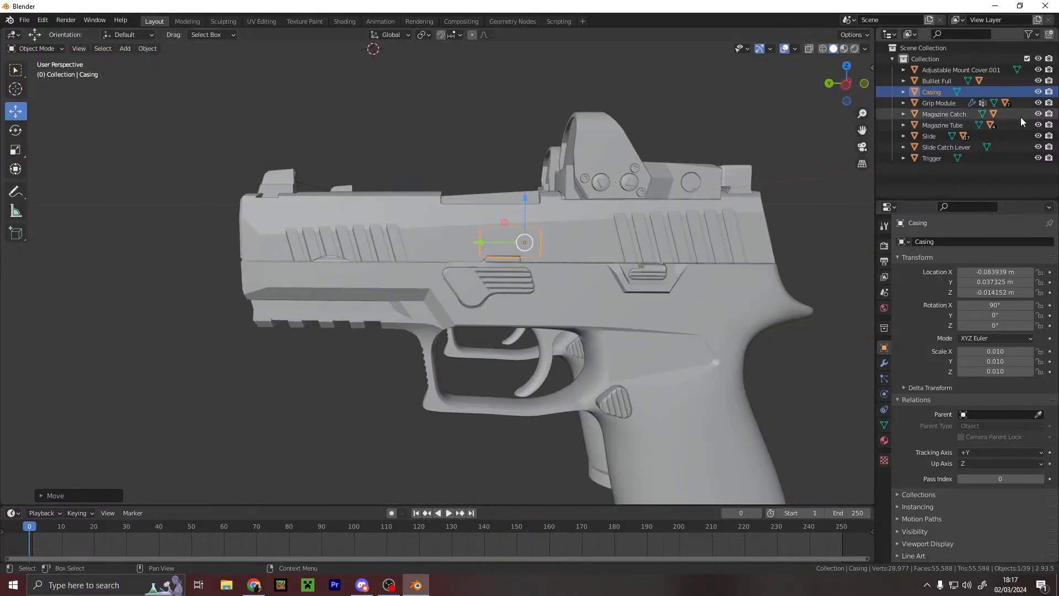
- Hide the Slide and raise the Casing along Z to about -0.0091 m, level with the barrel
left_click(1037, 136)
scroll(637, 294, "up", 4)
middle_click_drag(693, 241, 485, 262, "shift")
key("g")
key("z")
left_click(297, 172)
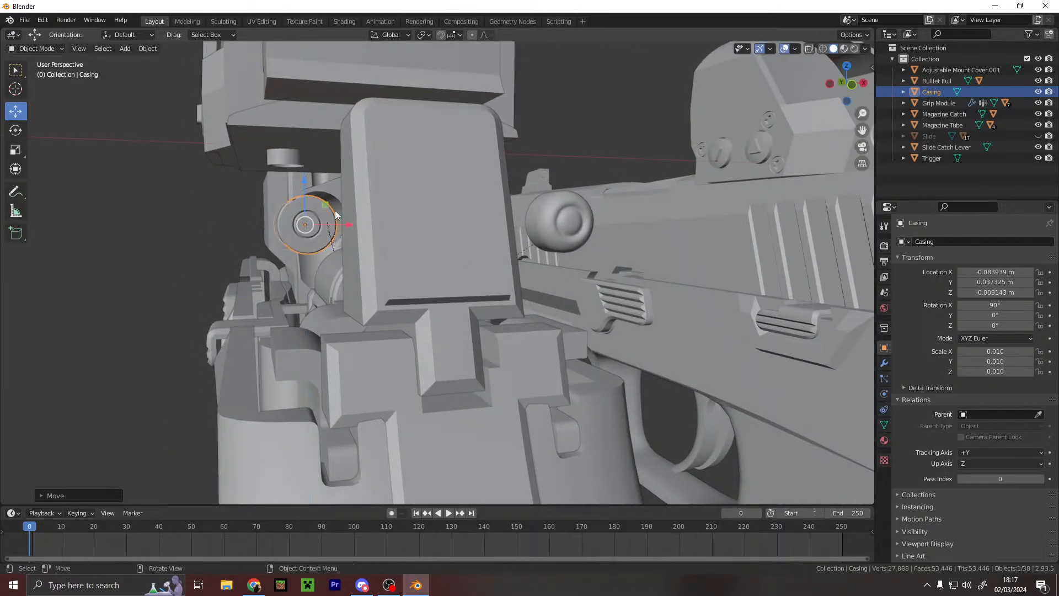
- Shift the Casing along X to about -0.0826 m to centre it behind the barrel
key("g")
key("x")
left_click(365, 220)
middle_click_drag(365, 220, 307, 174)
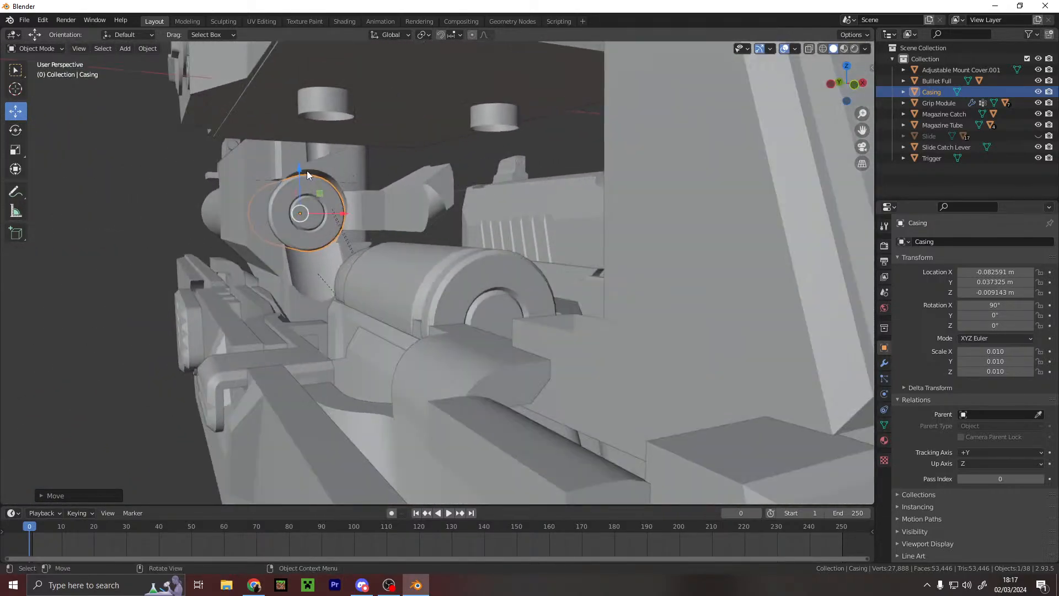
- Nudge the Casing along Z behind the barrel, and make the hidden Slide visible again
left_click_drag(302, 169, 324, 178)
middle_click_drag(342, 211, 458, 267)
left_click(414, 254)
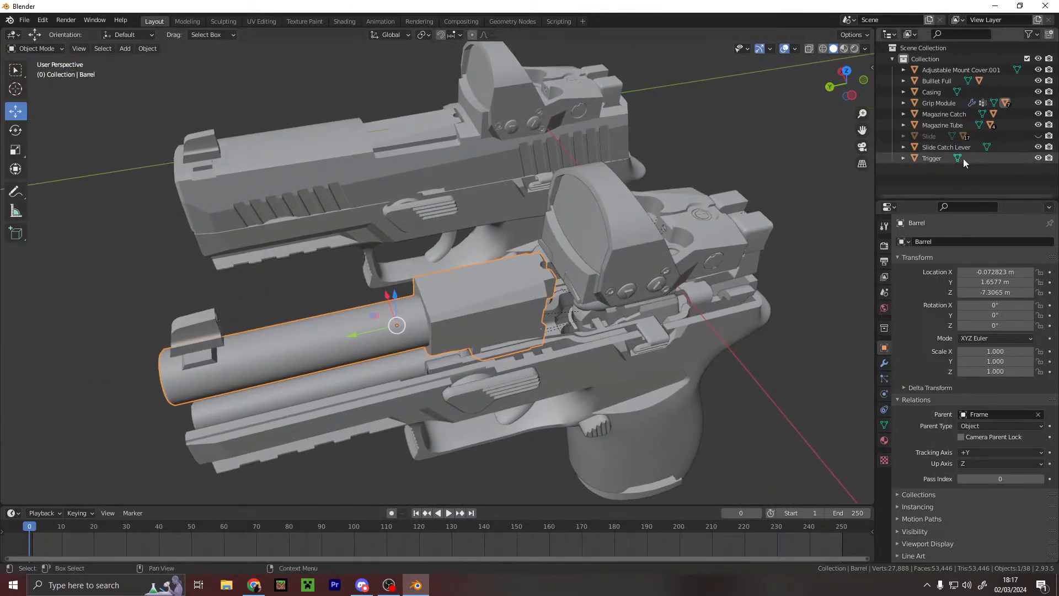
left_click(1038, 135)
left_click(1000, 138)
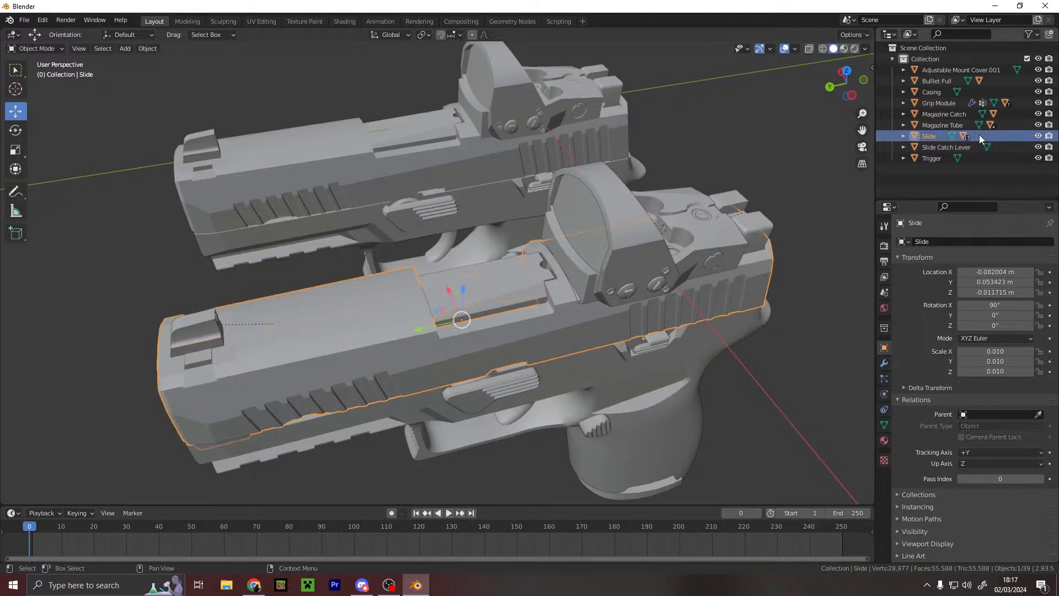
- Try pulling the Slide rearward along Y to about -0.0300 m and easing it partly forward to expose the chamber
left_click_drag(423, 326, 512, 322)
middle_click_drag(513, 322, 492, 267)
left_click_drag(491, 267, 714, 272)
middle_click_drag(714, 272, 649, 301)
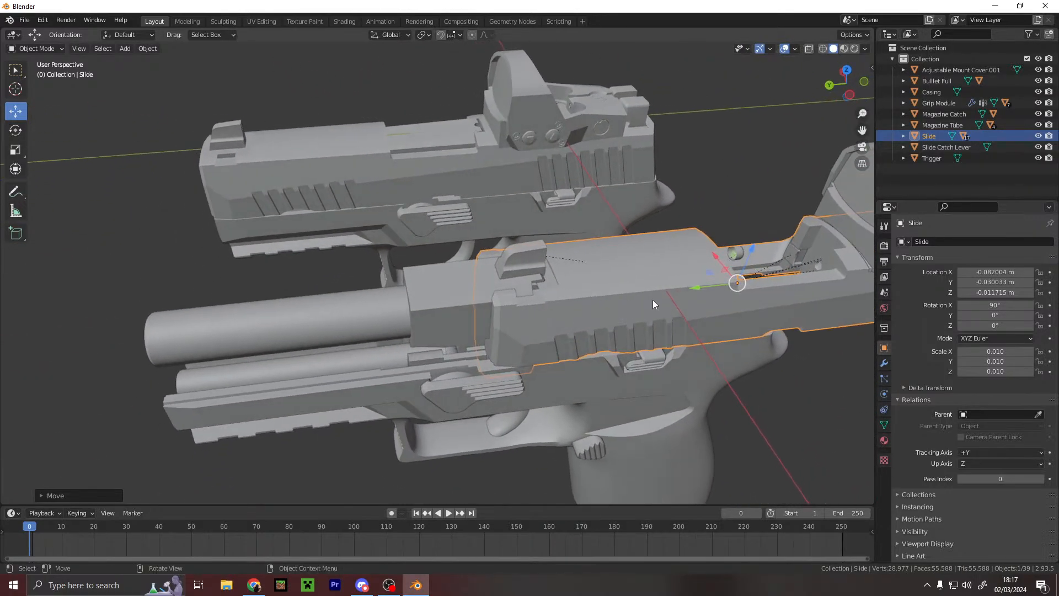
left_click_drag(695, 287, 591, 288)
middle_click_drag(591, 288, 530, 241)
scroll(520, 317, "up", 3)
left_click_drag(450, 193, 410, 213)
middle_click_drag(409, 213, 260, 155)
- Lower the Barrel along Z by about 0.0006 m inside the pulled-back slide
left_click(578, 220)
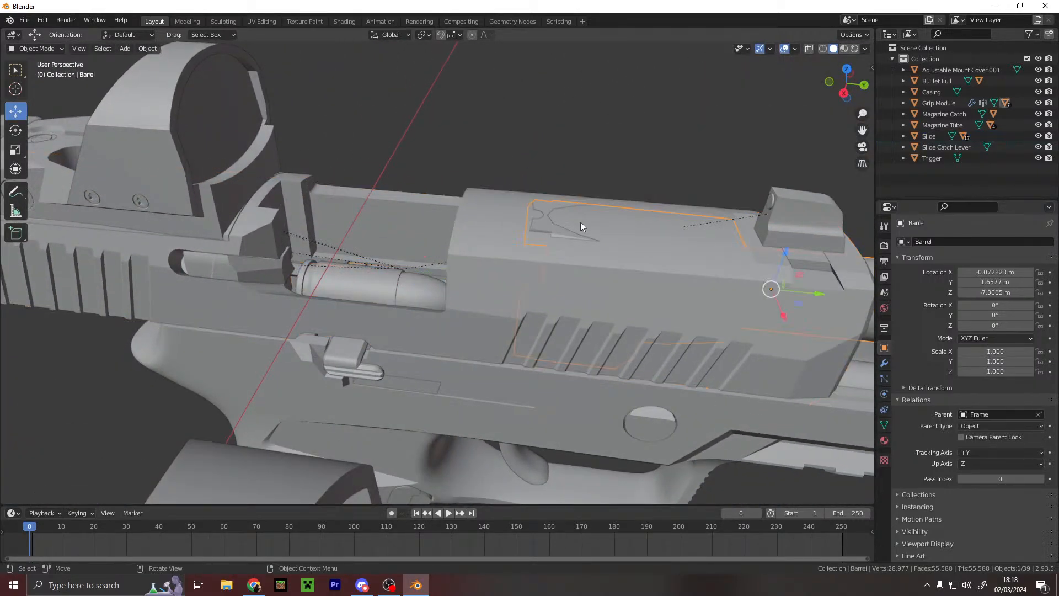
left_click_drag(787, 255, 786, 254)
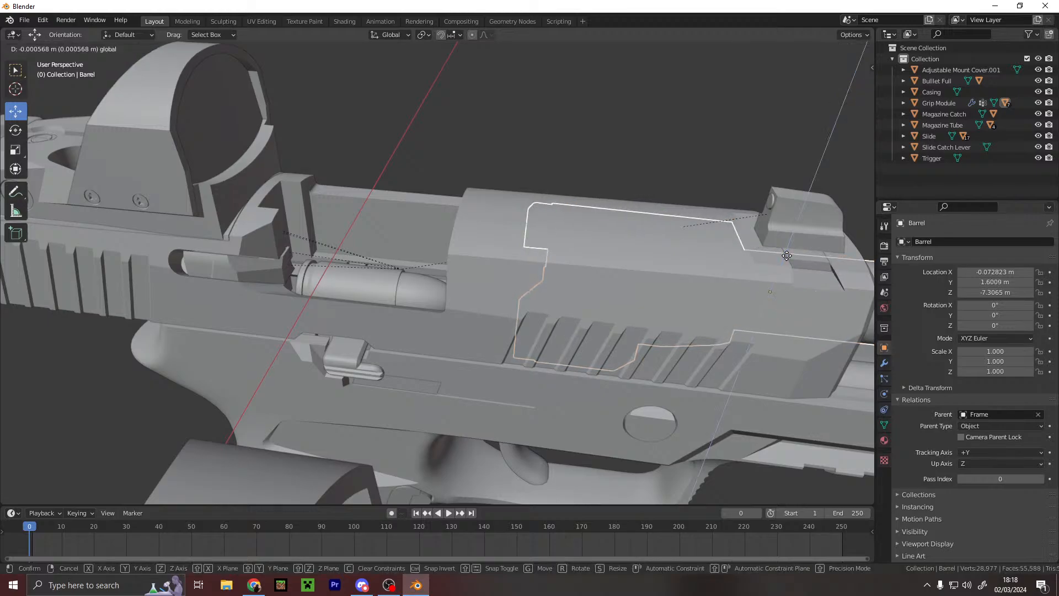
left_click(787, 255)
- Try ejecting the Casing by moving it out of the barrel and placing it beside the pistol
middle_click_drag(624, 283, 230, 257)
left_click(408, 189)
left_click_drag(231, 257, 452, 260)
left_click(454, 260)
middle_click_drag(454, 260, 586, 190)
key("g")
left_click(416, 82)
middle_click_drag(405, 93, 392, 271)
- Raise Bulllet Full along Z to about -0.0067 m, from the magazine up to chamber height
left_click(435, 273)
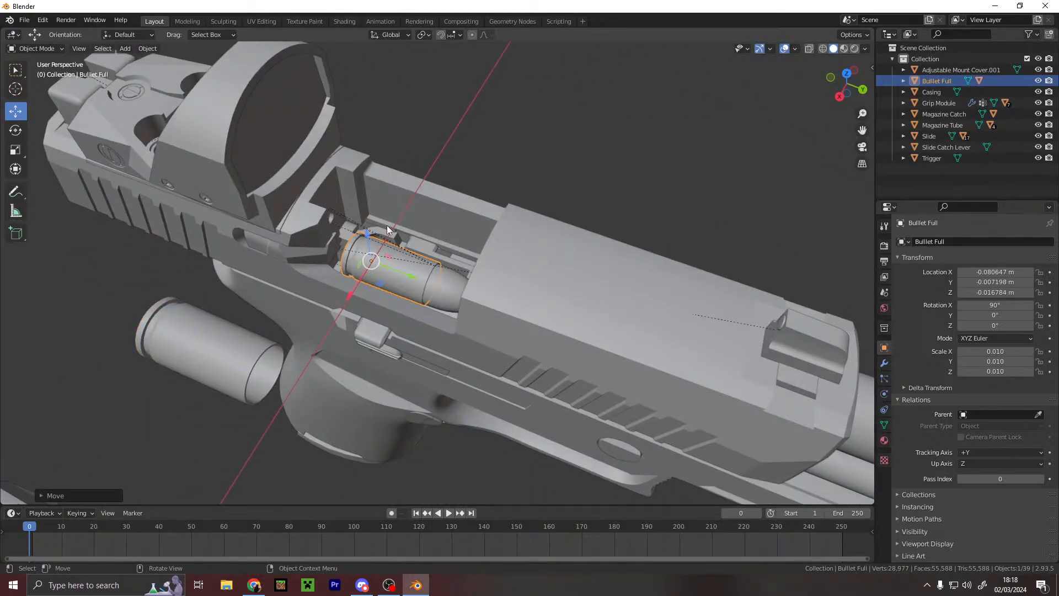
left_click_drag(369, 232, 367, 200)
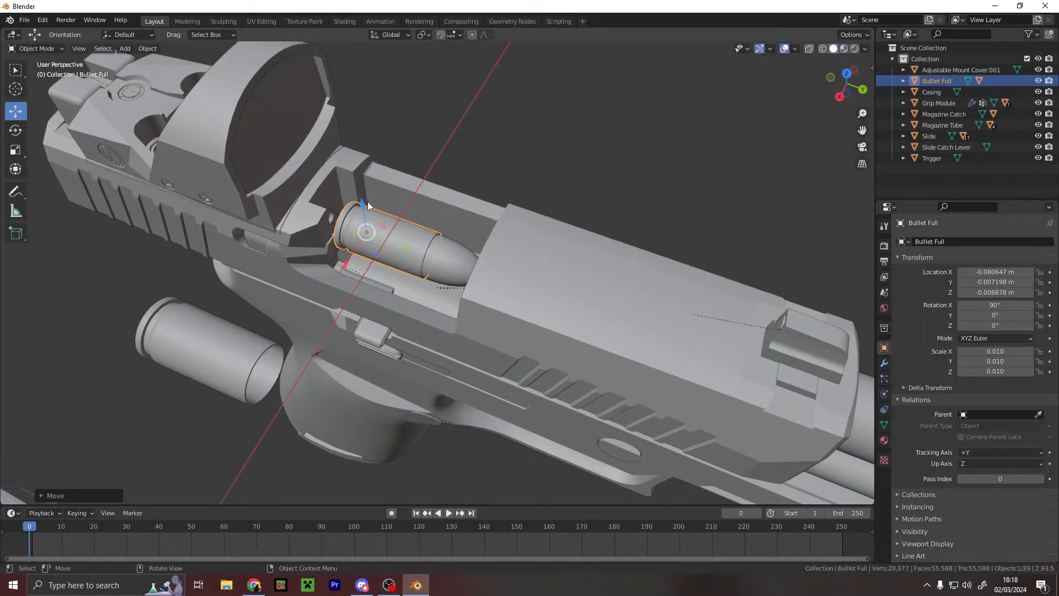
scroll(467, 245, "down", 3)
left_click(500, 259)
left_click(516, 218)
middle_click_drag(518, 210, 535, 125)
- Undo the test moves of the bullet, casing, barrel and slide to restore the closed pistol
key("ctrl+z")
key("ctrl+z")
key("ctrl+z")
key("ctrl+z")
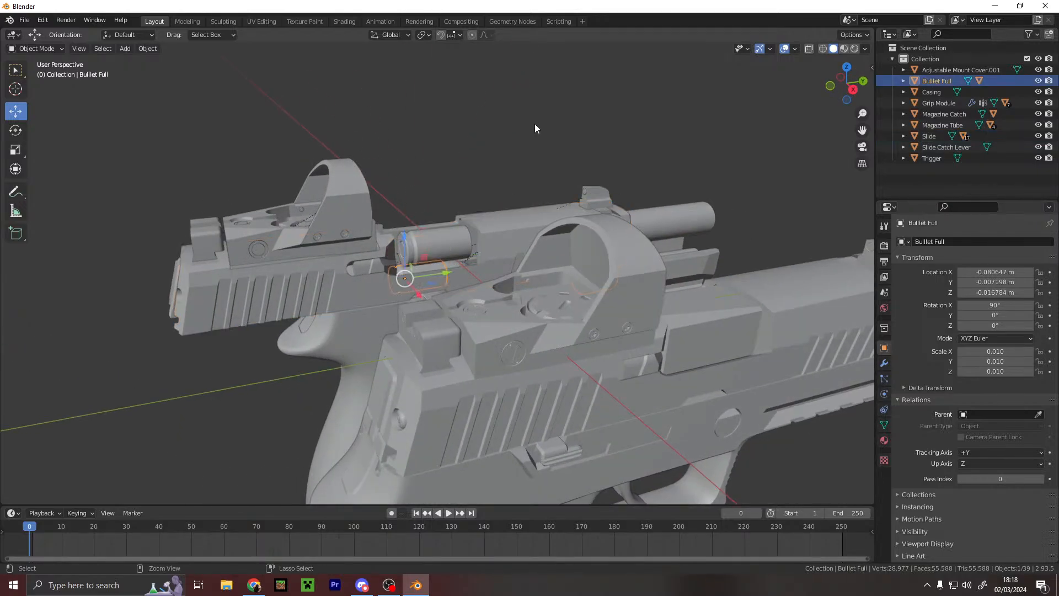
key("ctrl+z")
key("ctrl+z")
key("ctrl+z")
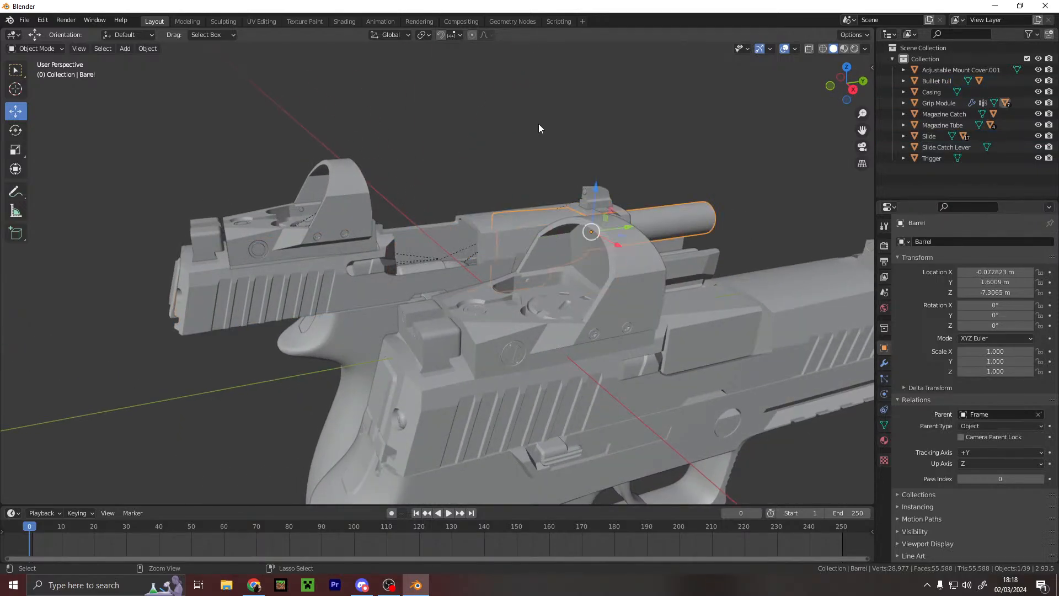
key("ctrl+z")
key("ctrl+z")
key("ctrl+z")
key("ctrl+z")
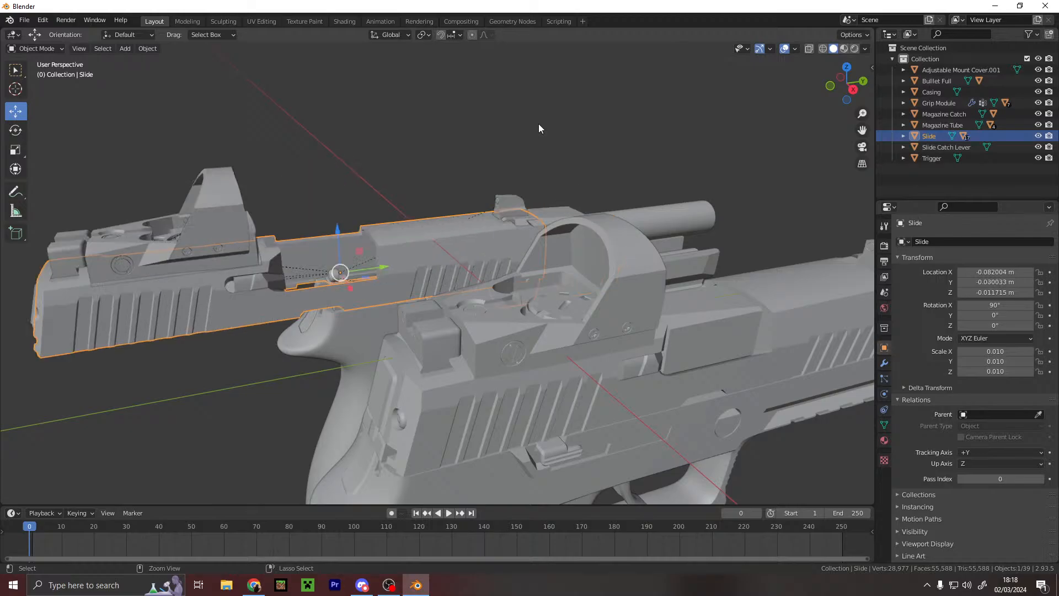
left_click(696, 216)
scroll(668, 223, "up", 4)
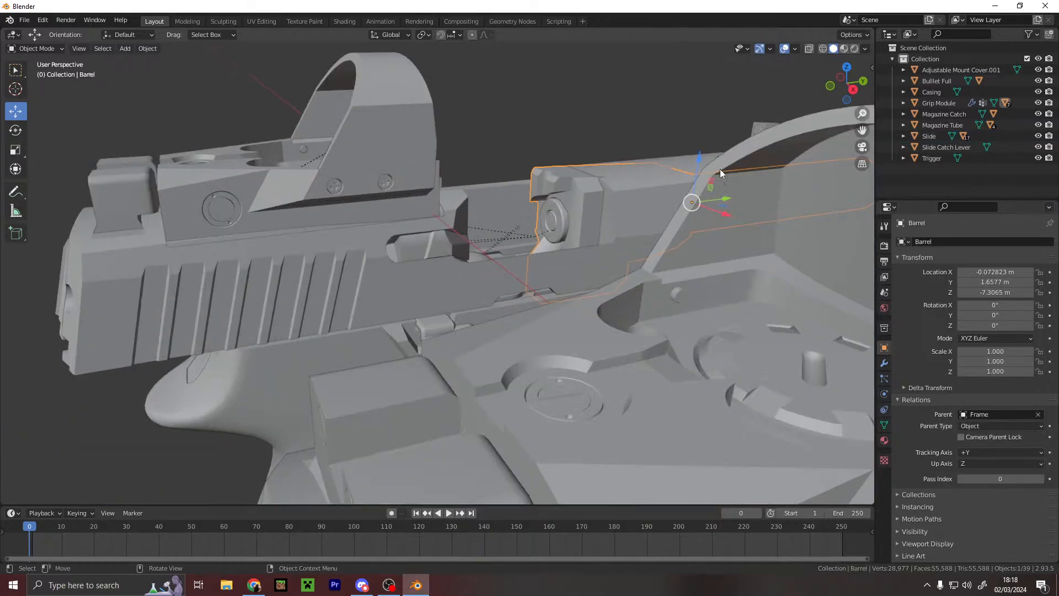
key("ctrl+z")
key("ctrl+z")
- Lower the Barrel slightly along Z so its top sits lower within the slide opening
middle_click_drag(708, 173, 470, 240)
left_click(661, 246)
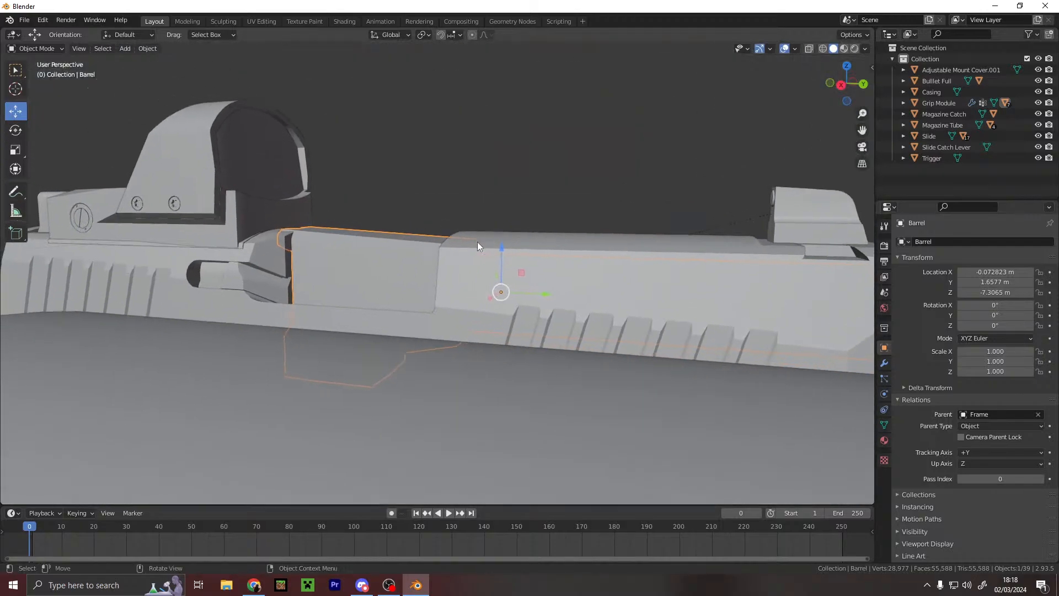
left_click_drag(500, 246, 503, 252)
- Test the Slide's rearward travel along Y to about 0.0098 m, checking clearance over the barrel
left_click(530, 246)
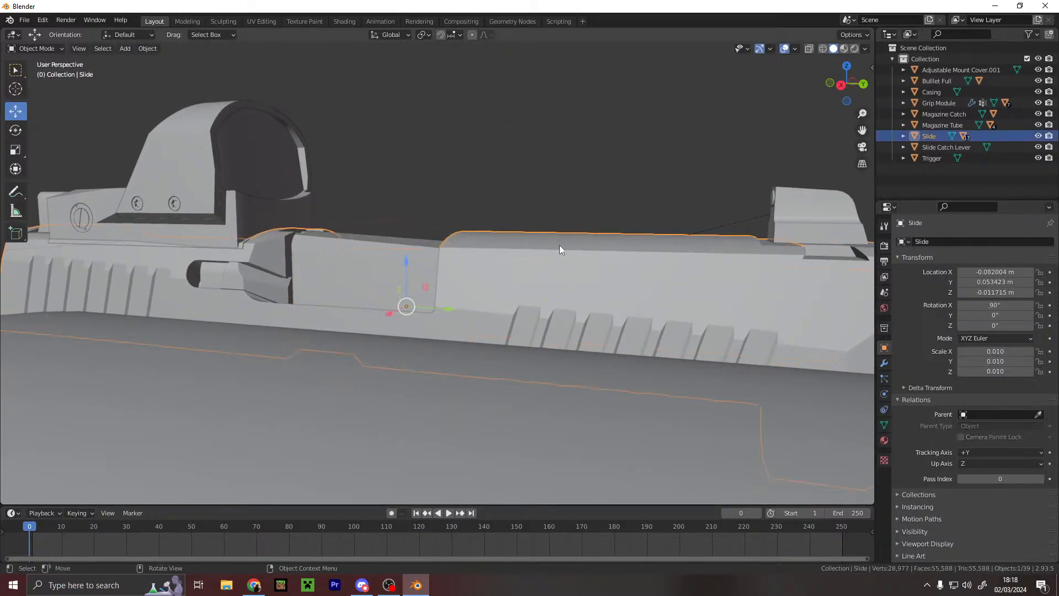
left_click_drag(451, 310, 291, 300)
middle_click_drag(302, 183, 412, 307)
left_click_drag(420, 310, 376, 313)
middle_click_drag(376, 312, 534, 189)
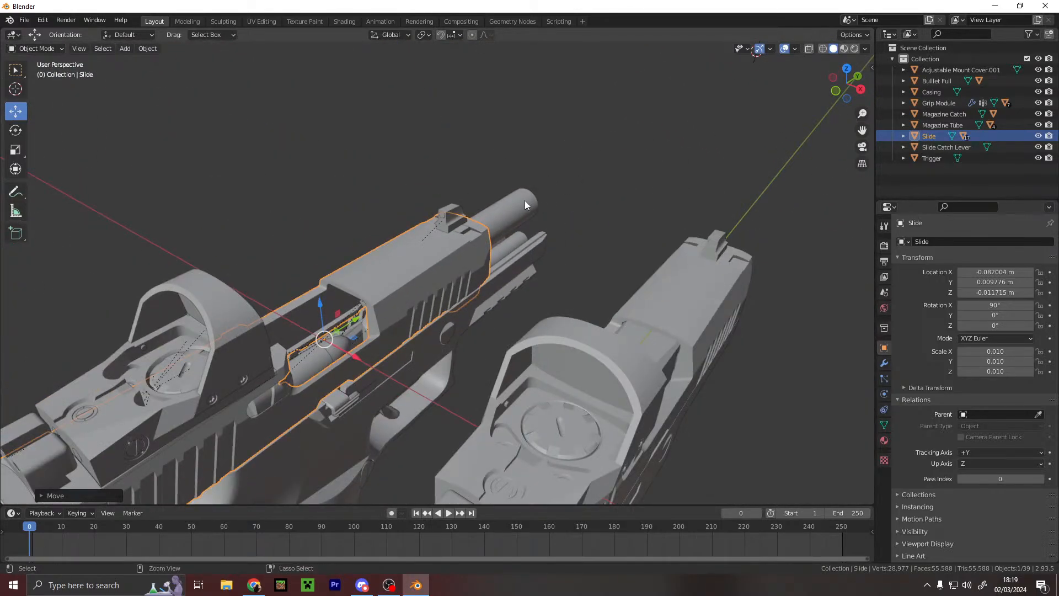
- Undo the Slide's rearward moves to return it to the closed position, and leave it deselected
key("ctrl+z")
key("ctrl+z")
left_click(621, 213)
key("ctrl+z")
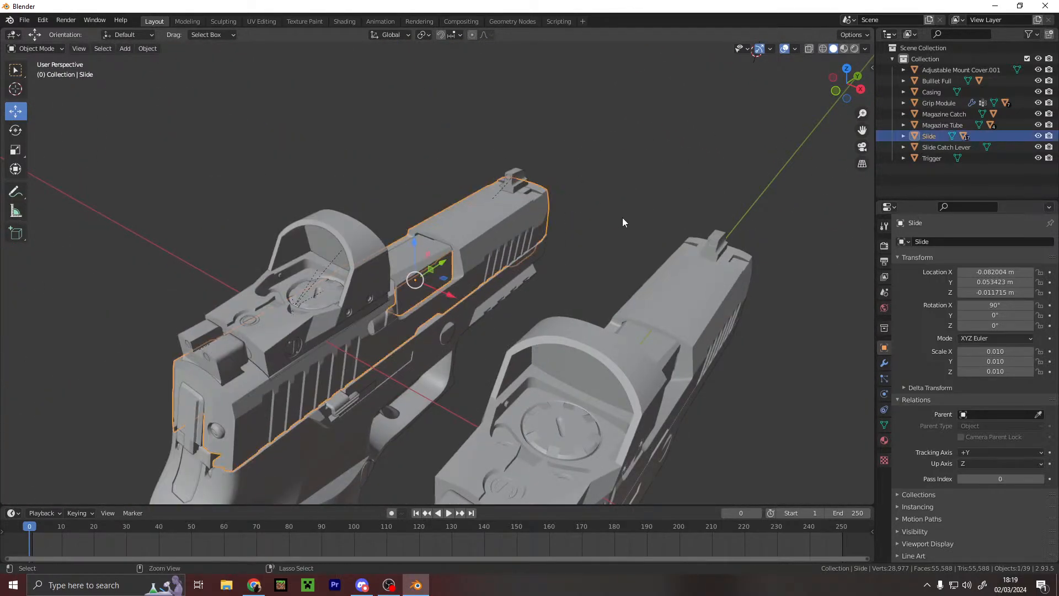
key("ctrl+shift+z")
key("ctrl+z")
key("ctrl+shift+z")
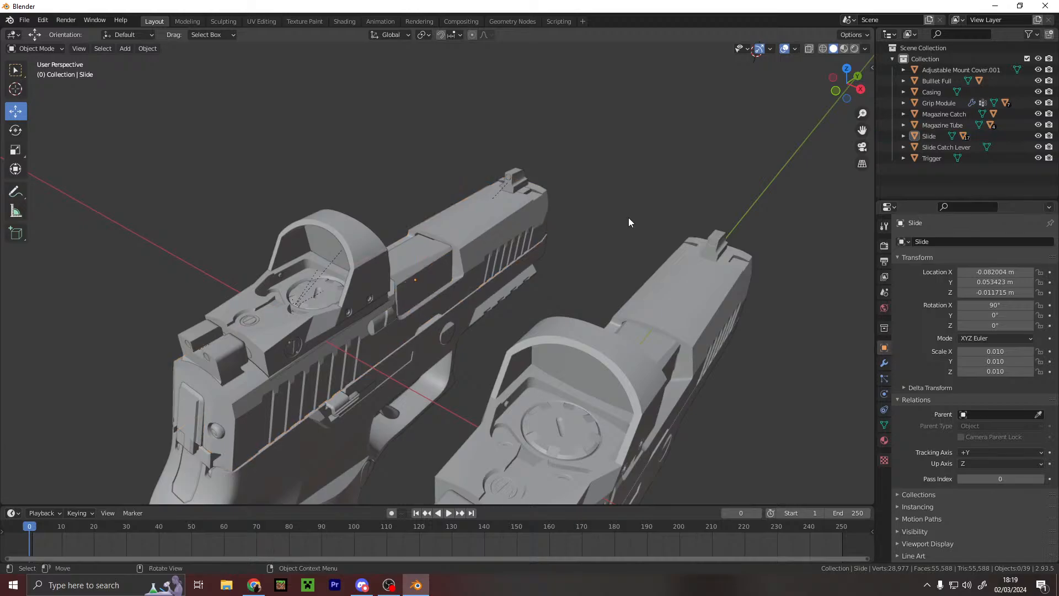
- Delete the reference copy of the pistol, Adjustable Mount Cover.001
scroll(618, 226, "down", 6)
middle_click_drag(606, 236, 590, 220)
scroll(465, 224, "up", 7)
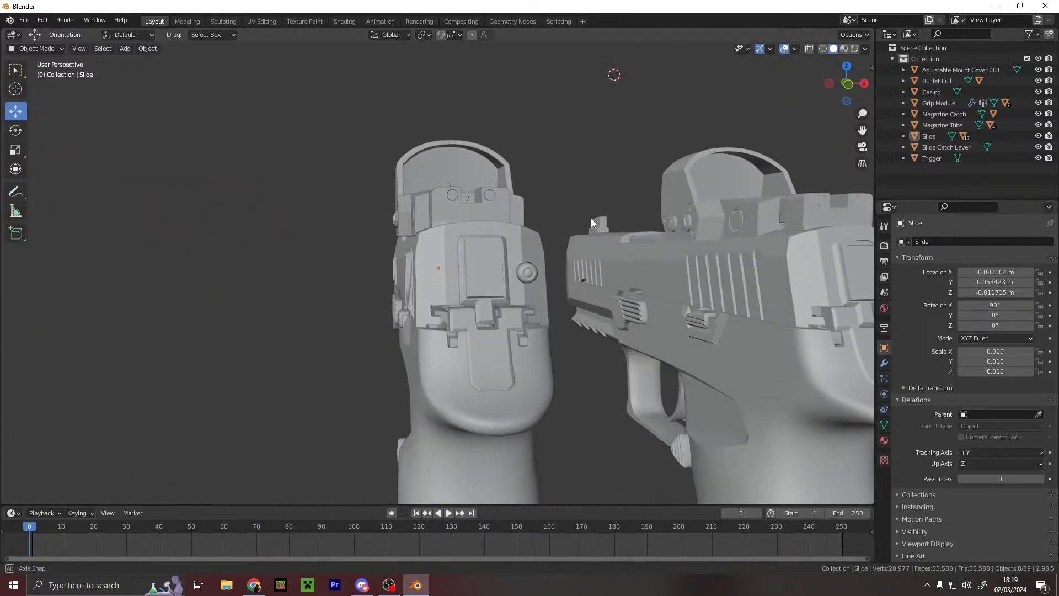
scroll(594, 393, "down", 3)
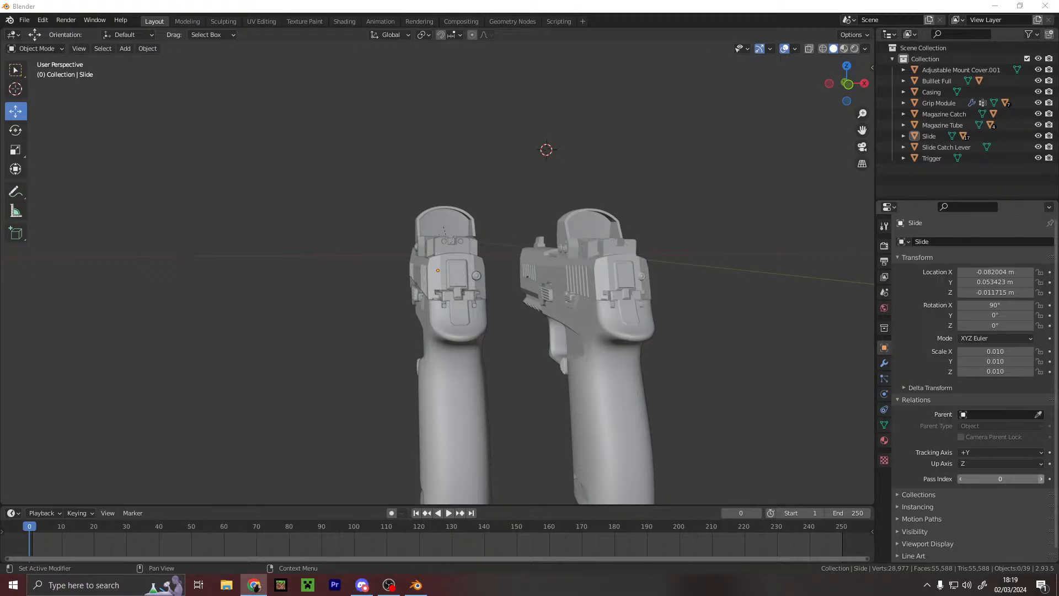
middle_click_drag(680, 338, 749, 211)
left_click(960, 70)
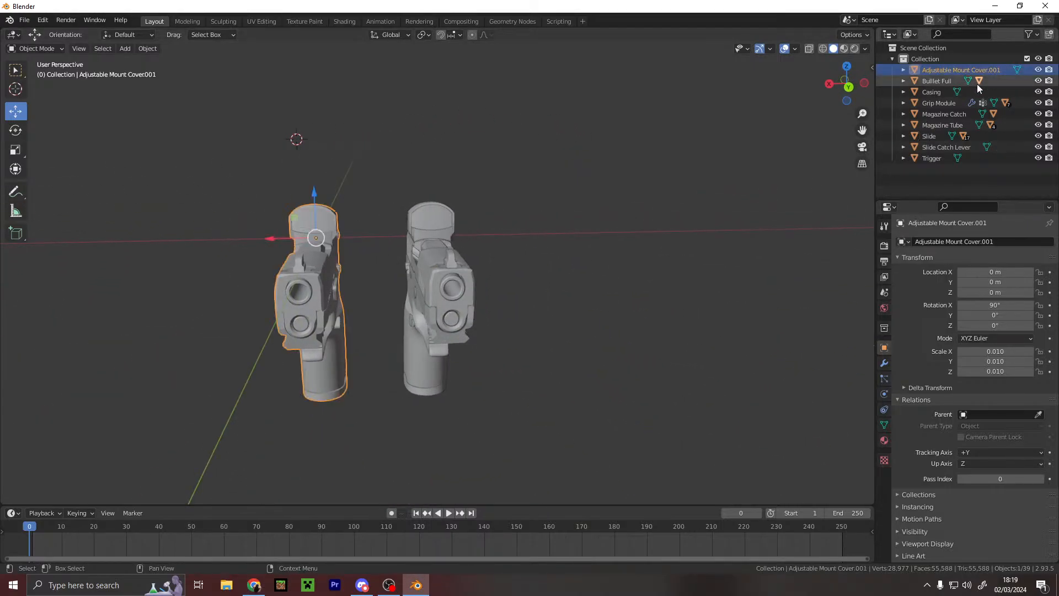
key("Delete")
middle_click_drag(640, 176, 721, 160)
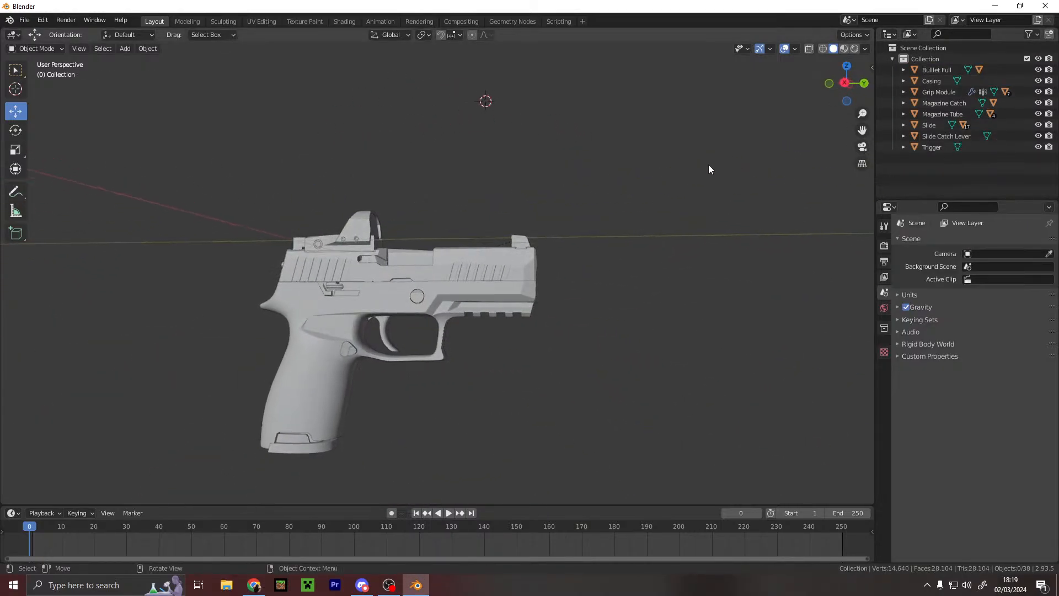
- Add a single-bone armature with the pistol shown in the right orthographic view
scroll(372, 176, "up", 5)
middle_click_drag(372, 176, 870, 91)
left_click(838, 85)
middle_click_drag(600, 295, 580, 302, "shift")
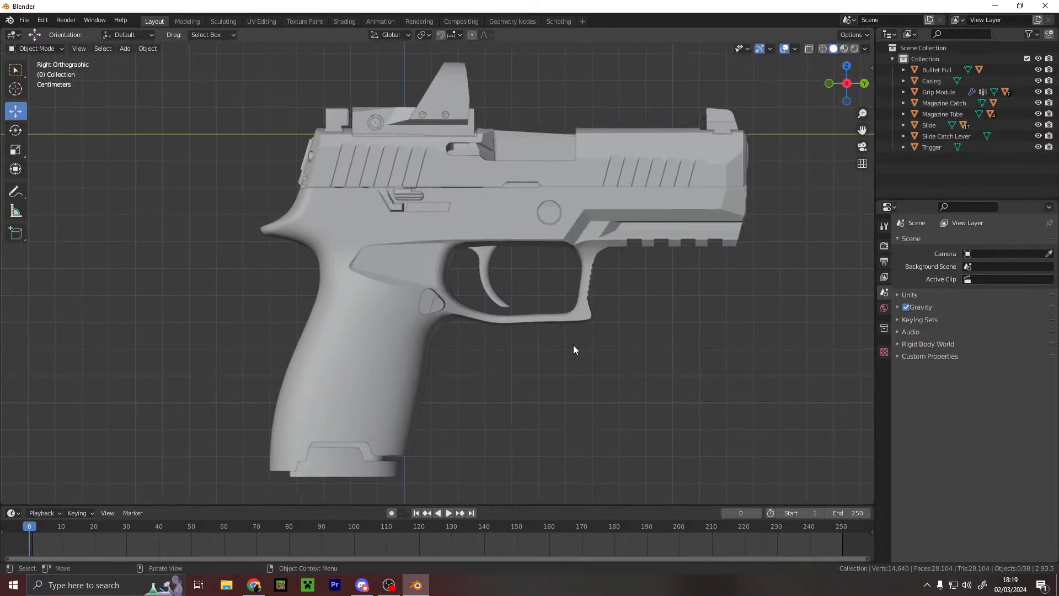
scroll(584, 334, "down", 1)
key("shift+a")
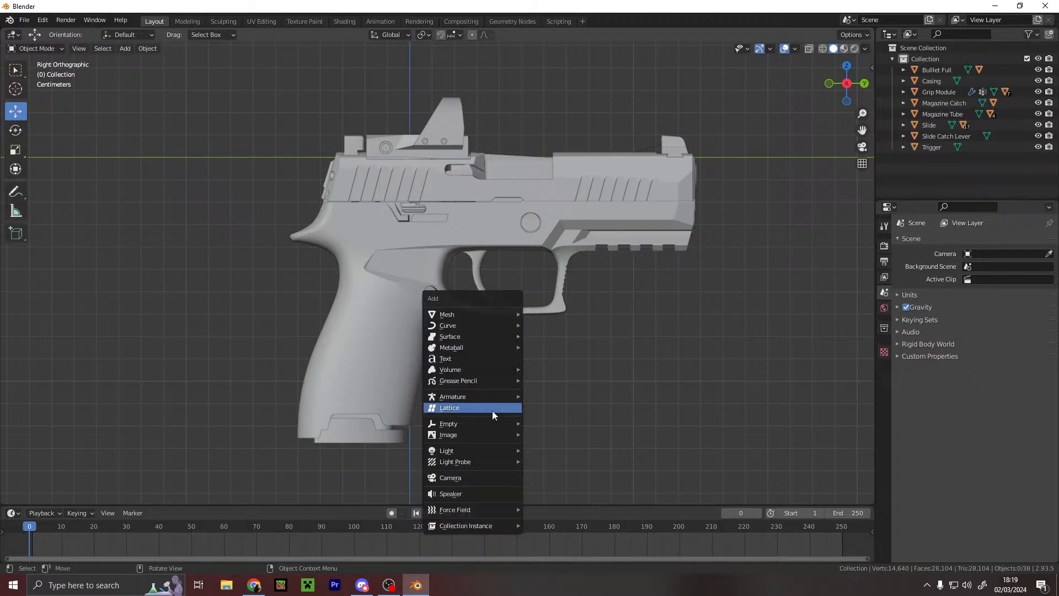
mouse_move(471, 395)
left_click(570, 397)
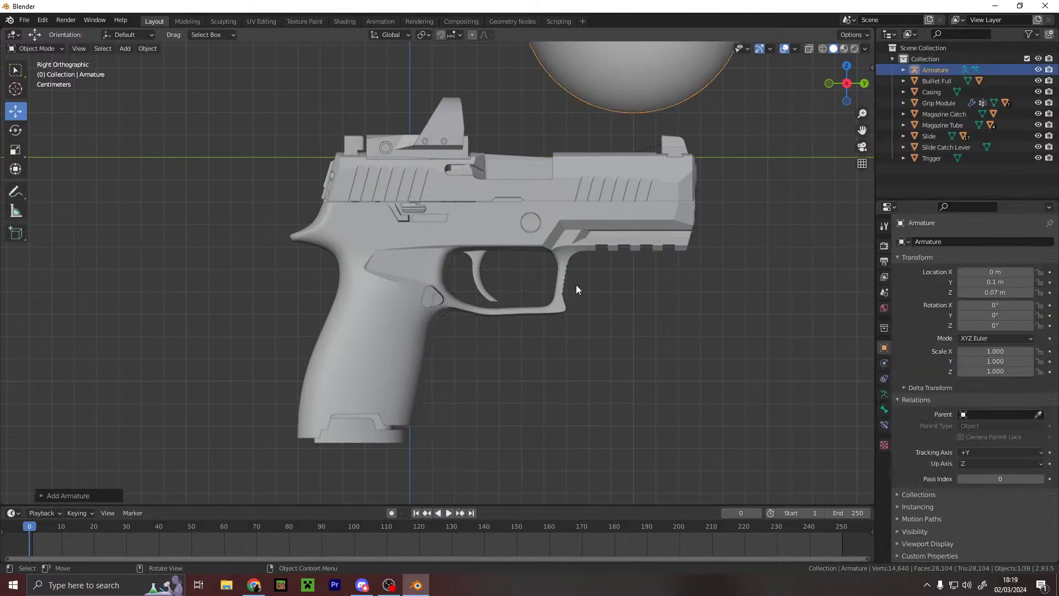
scroll(577, 284, "down", 5)
- Switch the armature to Pose Mode, shrink its bone to roughly pistol size and move it onto the grip
left_click(44, 51)
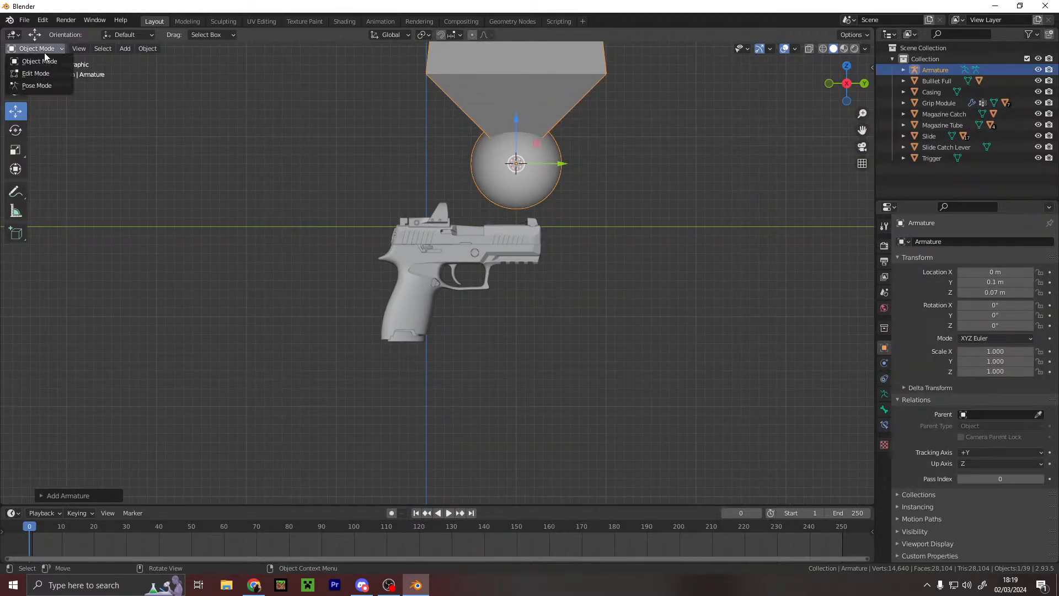
left_click(52, 81)
left_click(502, 113)
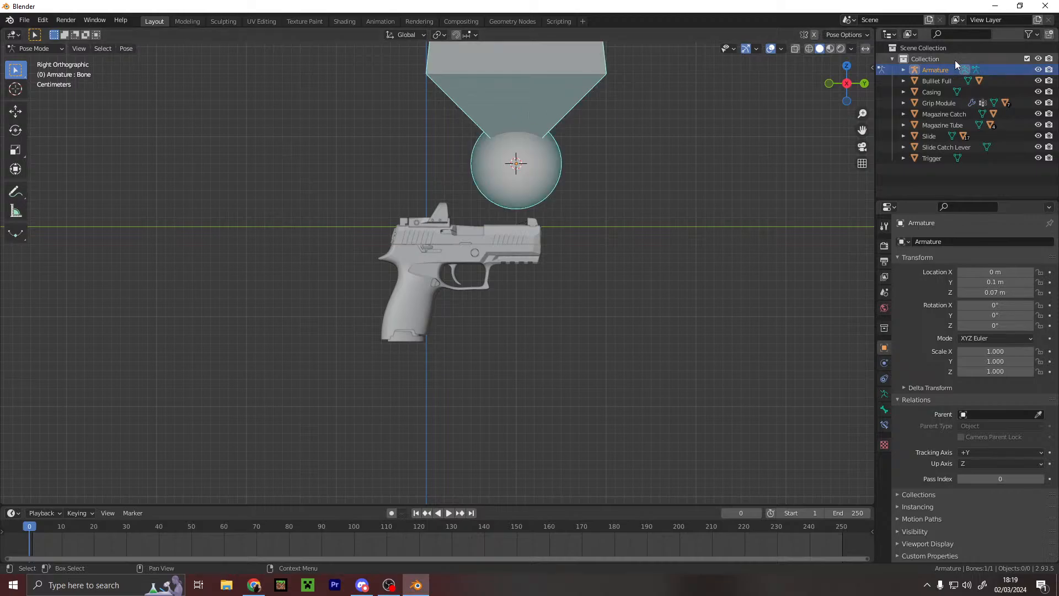
key("s")
left_click(548, 174)
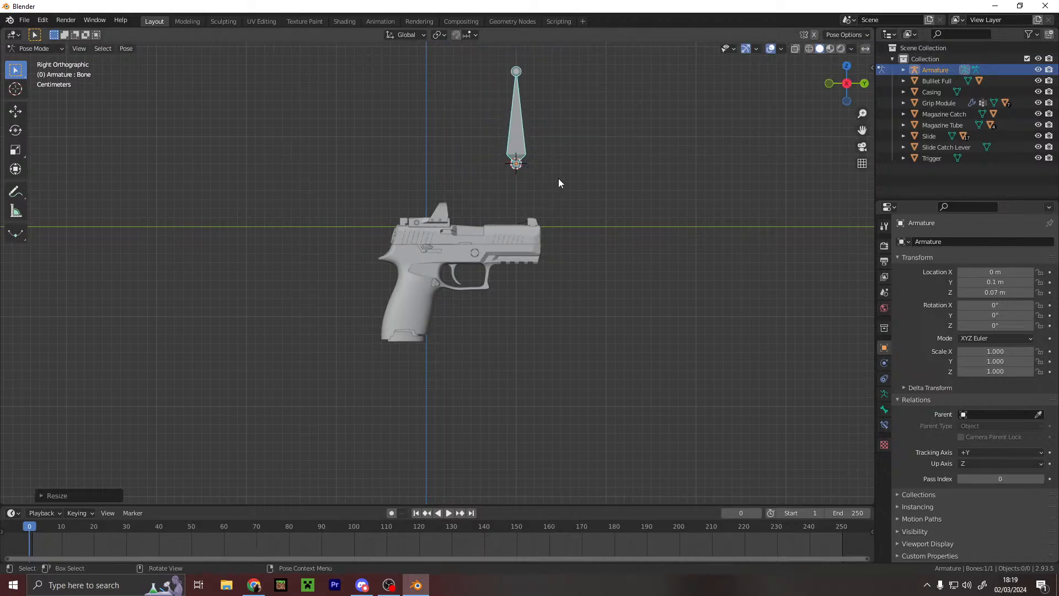
key("g")
left_click(455, 342)
- Refine the bone's scale, position and rotation so it leans along the inside of the grip
scroll(470, 342, "up", 3)
key("s")
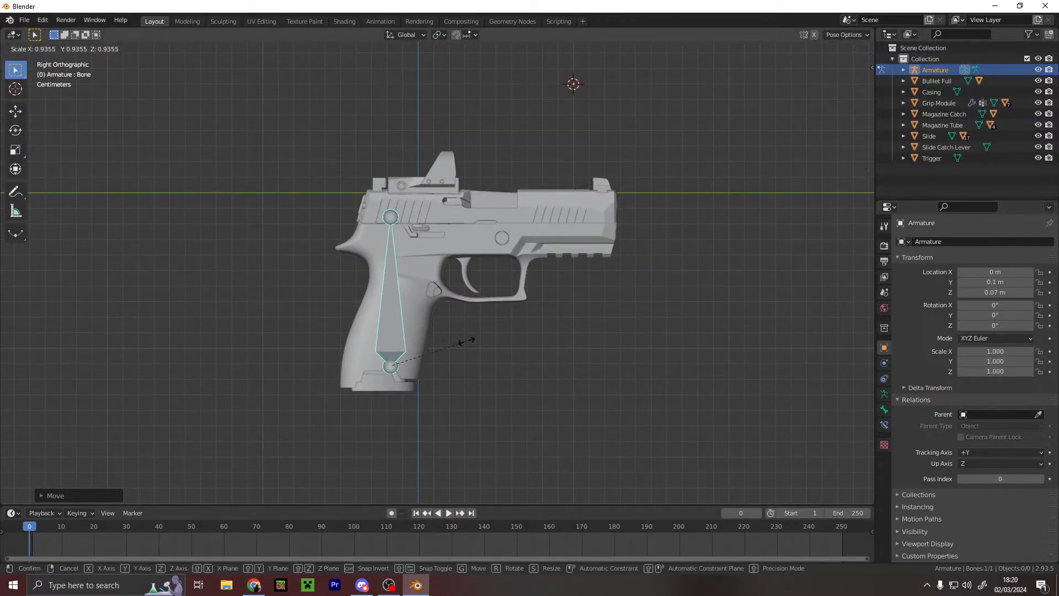
left_click(455, 337)
key("g")
left_click(446, 340)
key("r")
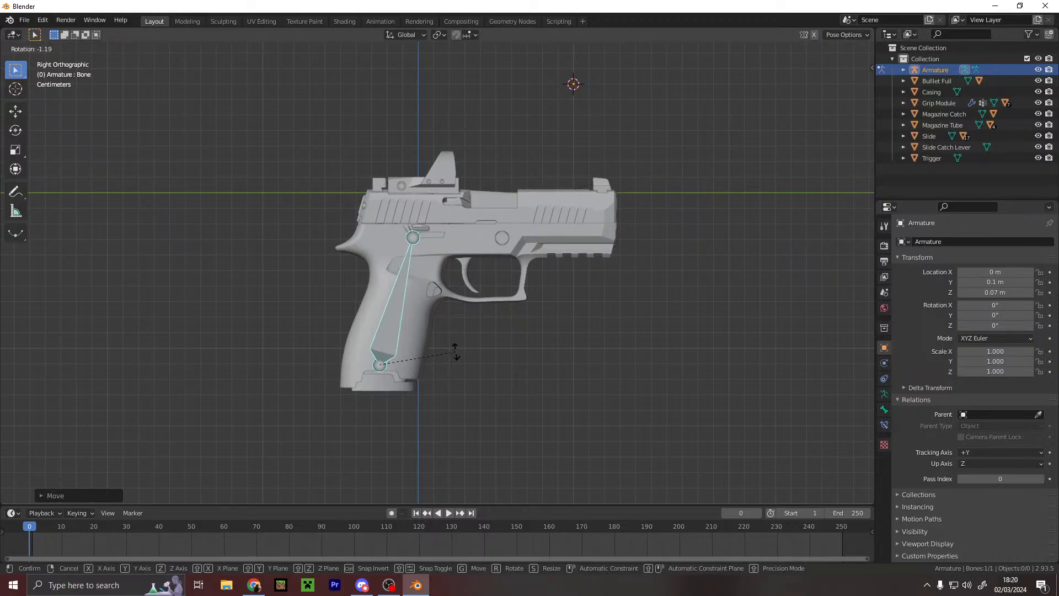
right_click(455, 356)
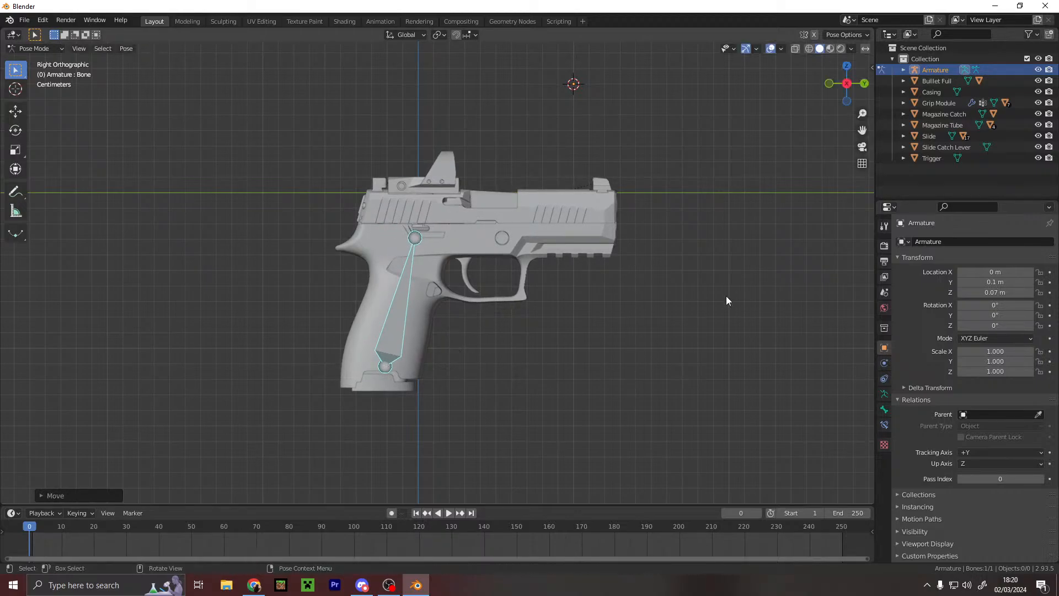
- Expand the armature's pose hierarchy in the scene list and select its Bone
left_click(902, 69)
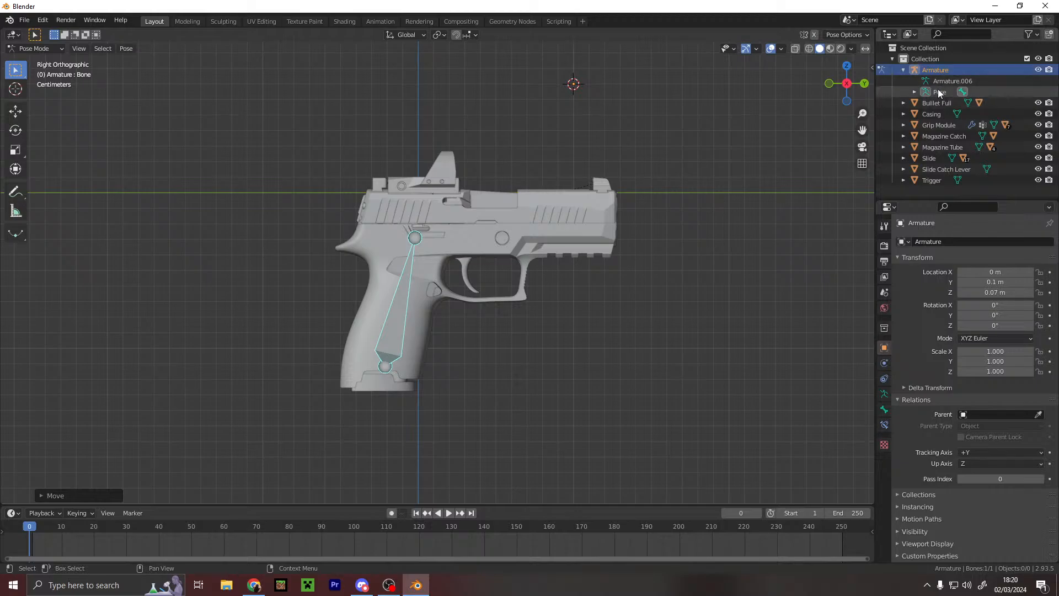
left_click(914, 91)
left_click(944, 104)
scroll(395, 334, "up", 4)
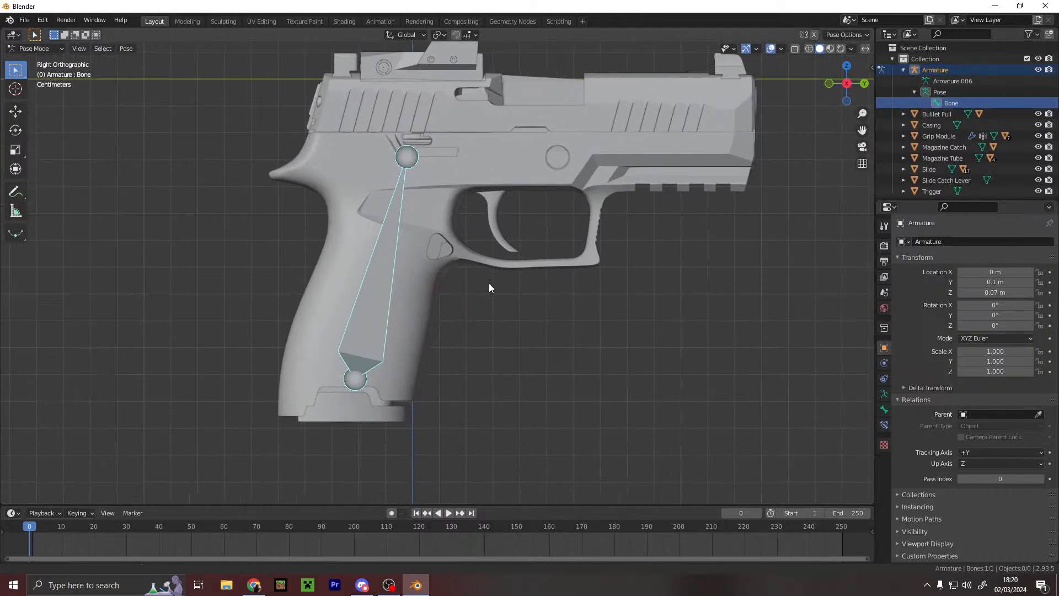
scroll(551, 349, "down", 3)
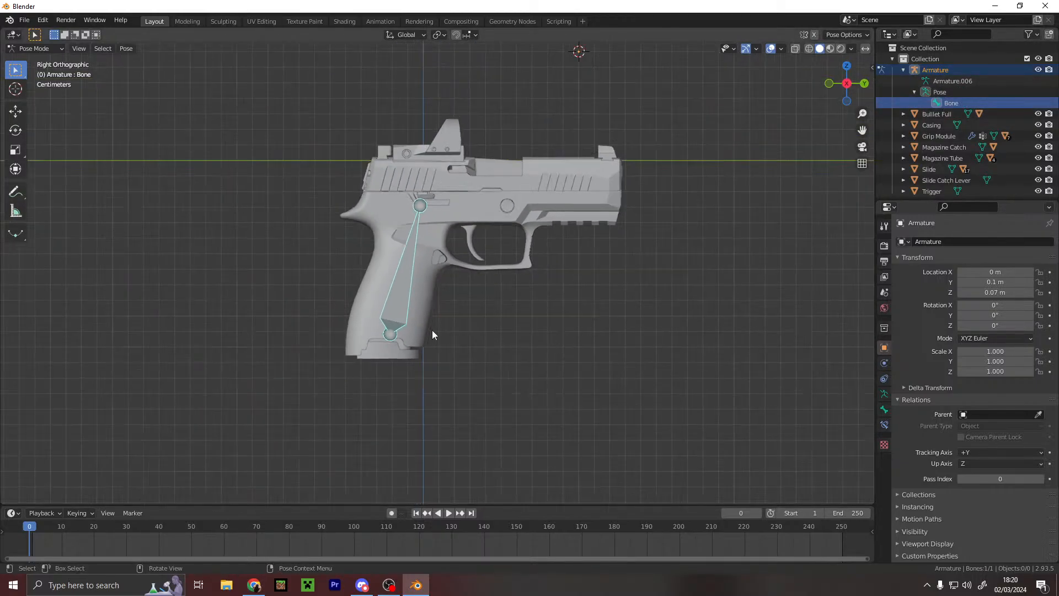
- Try to scale down the armature's bone in Edit Mode and move it onto the pistol grip
left_click(47, 74)
scroll(579, 325, "down", 5)
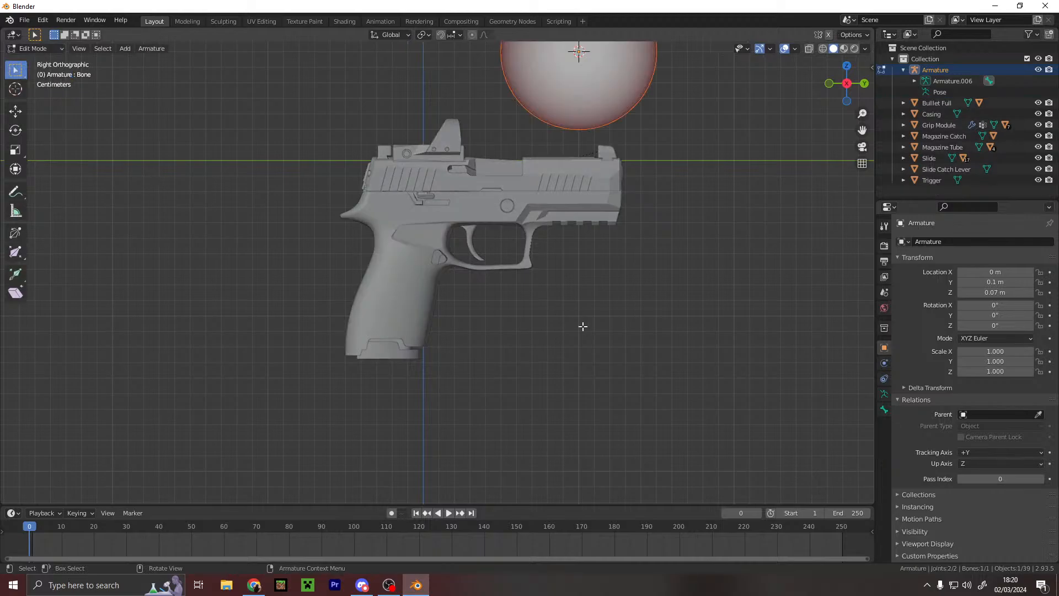
key("s")
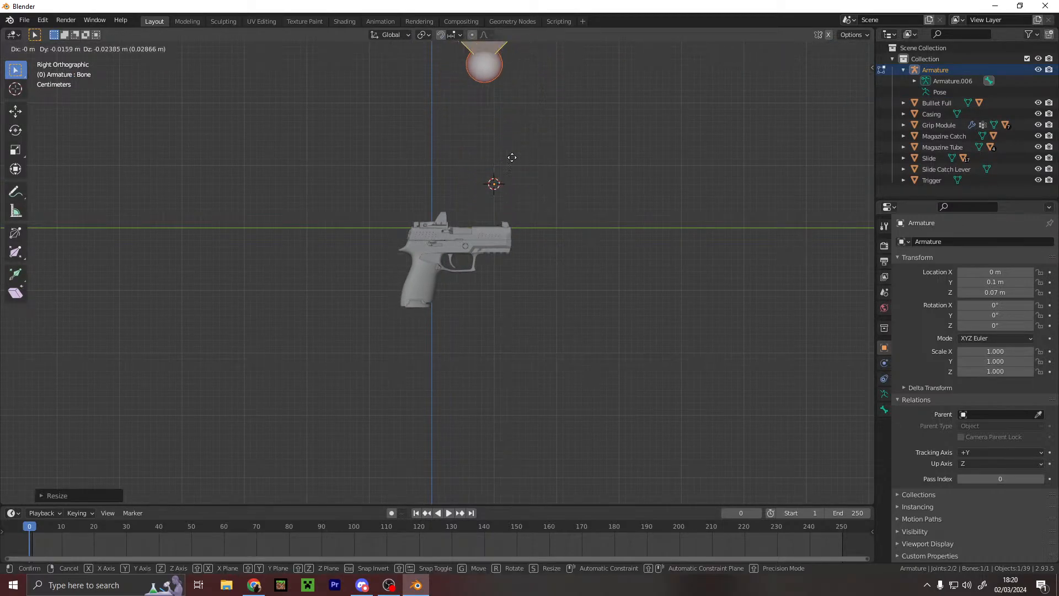
left_click(476, 264)
key("g")
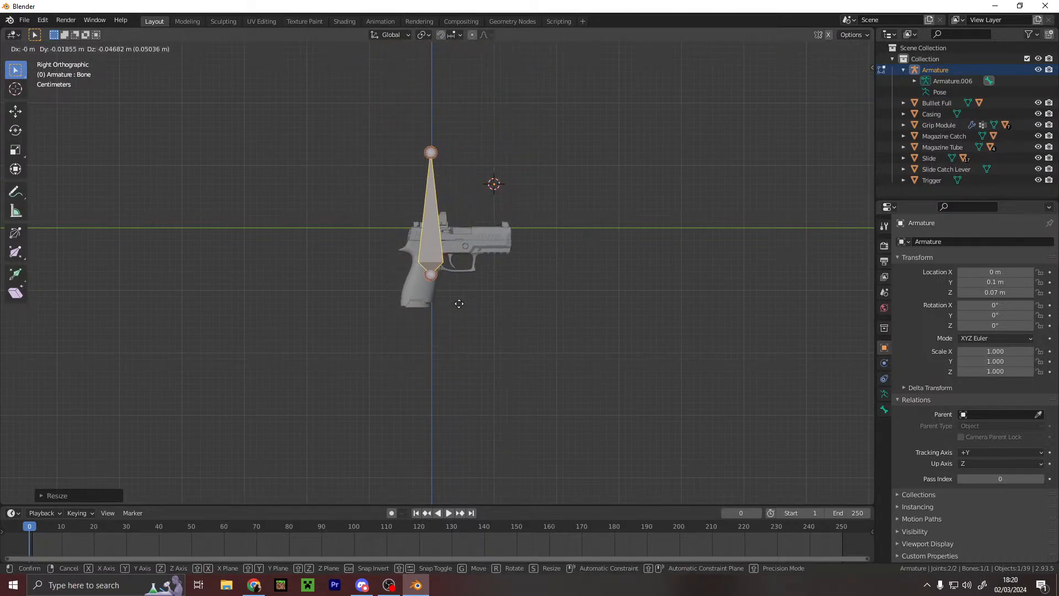
left_click(454, 319)
key("s")
left_click(425, 300)
left_click(478, 316)
- Undo the Edit Mode and Pose Mode changes to restore the bone's original size and position
key("ctrl+z")
key("ctrl+z")
key("ctrl+z")
key("ctrl+z")
key("ctrl+z")
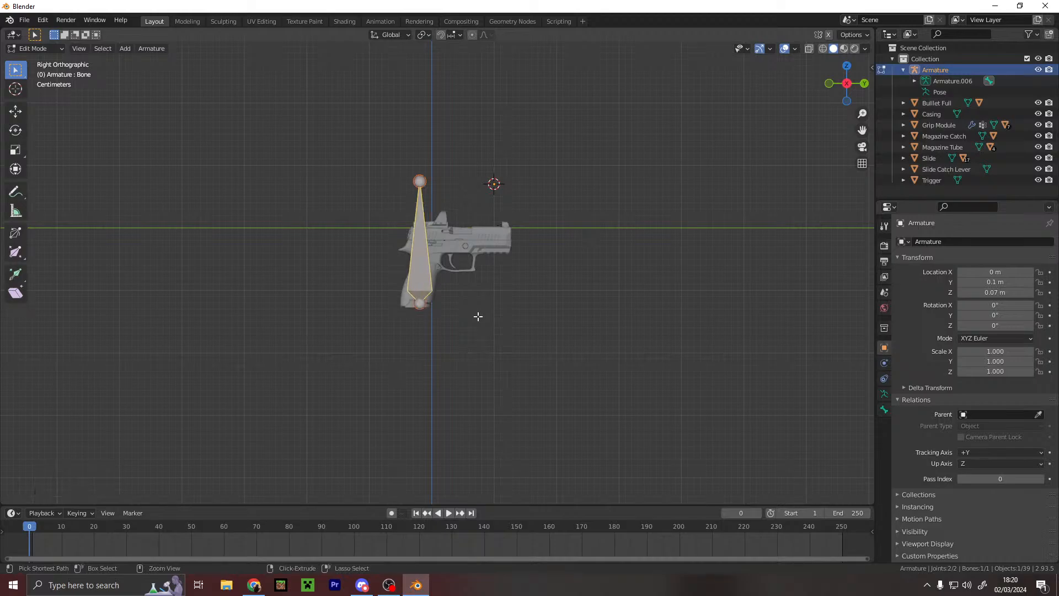
key("ctrl+z")
key("ctrl+z")
key("ctrl+z")
key("ctrl+z")
key("ctrl+z")
key("ctrl+z")
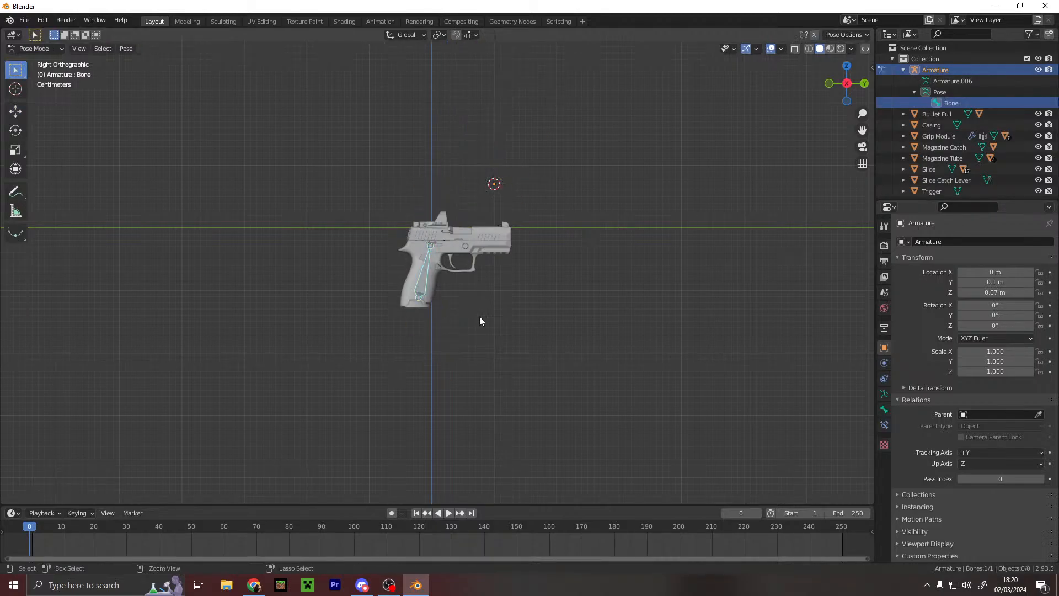
key("ctrl+z")
key("ctrl+z")
key("ctrl+z")
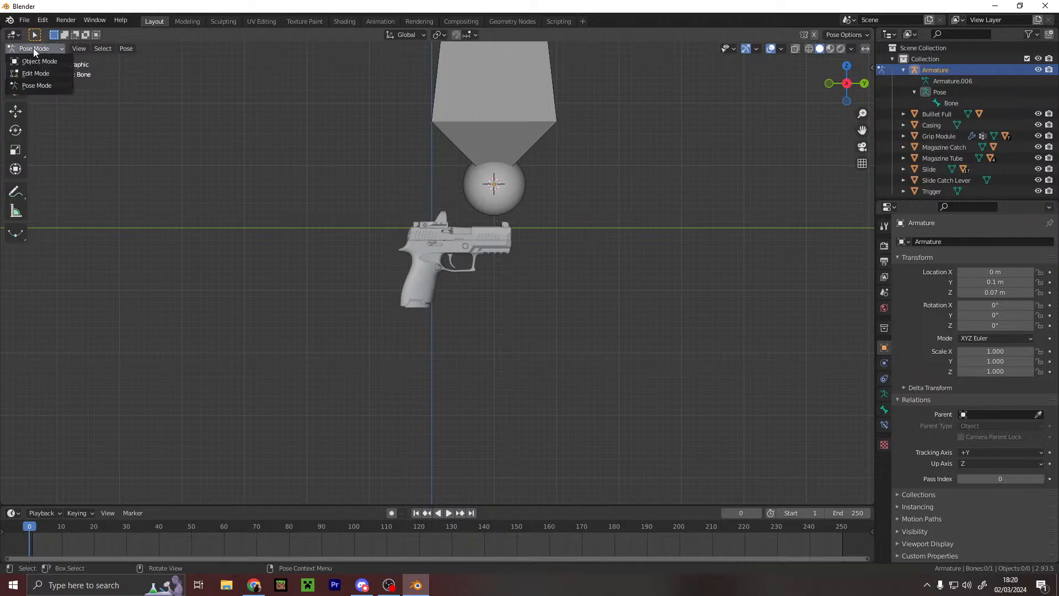
- Switch the armature to Edit Mode, shrink the bone to roughly pistol size and move it onto the grip
left_click(37, 75)
left_click(492, 134)
key("s")
left_click(465, 102)
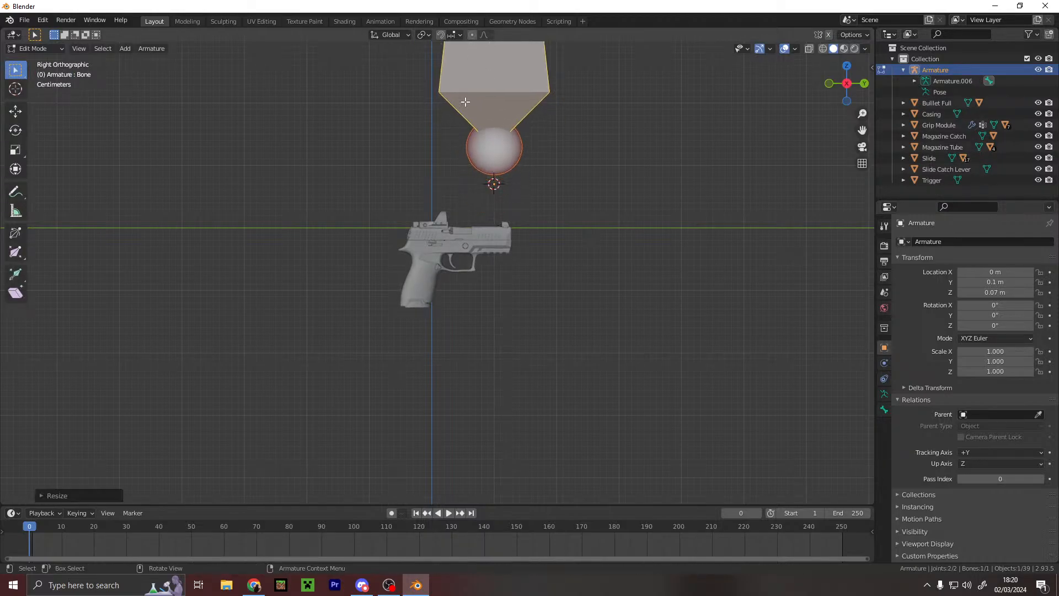
key("g")
left_click(409, 284)
key("s")
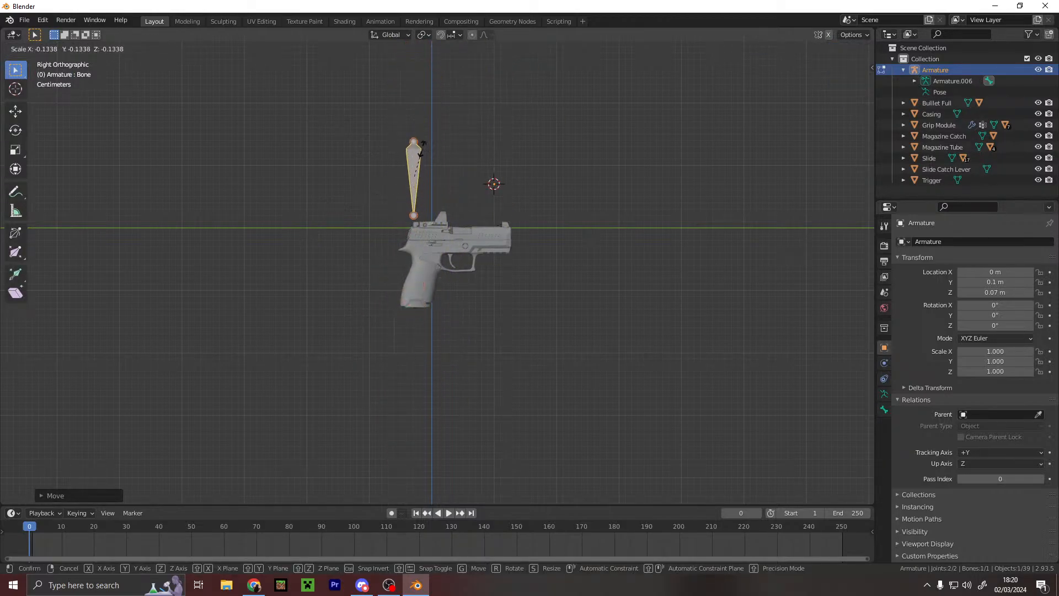
left_click(448, 198)
key("f")
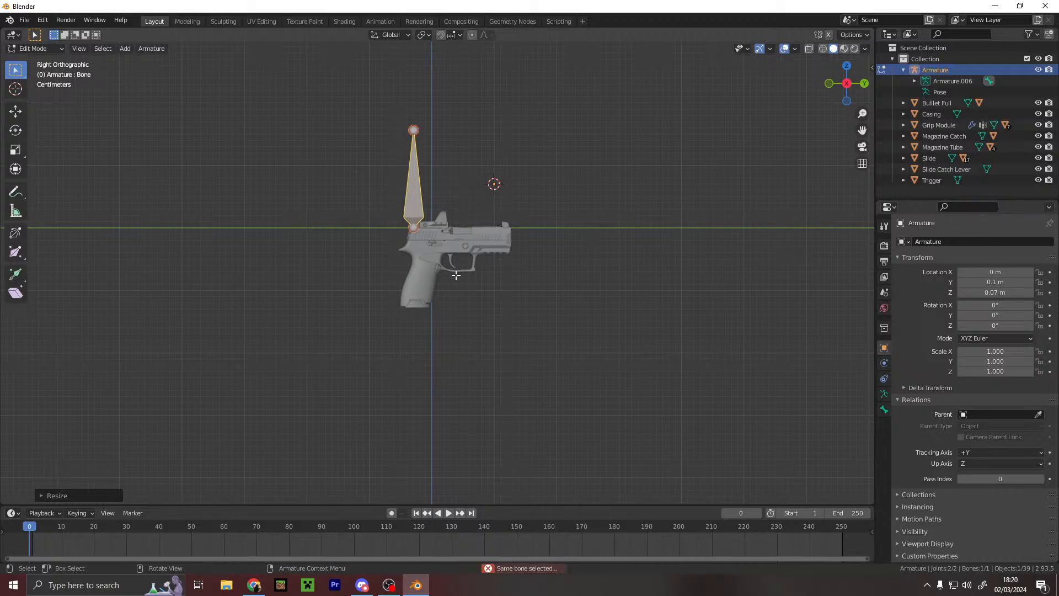
key("g")
left_click(465, 331)
- Scale the bone to the grip's length, tilt it along the grip's angle and position it inside the grip
scroll(463, 333, "up", 3)
key("s")
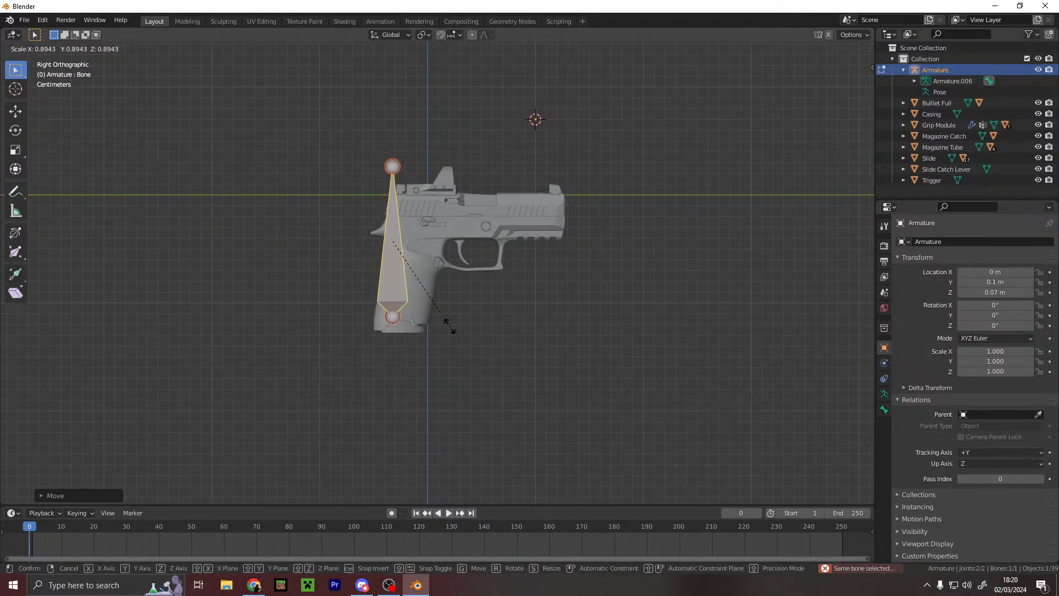
right_click(438, 312)
key("r")
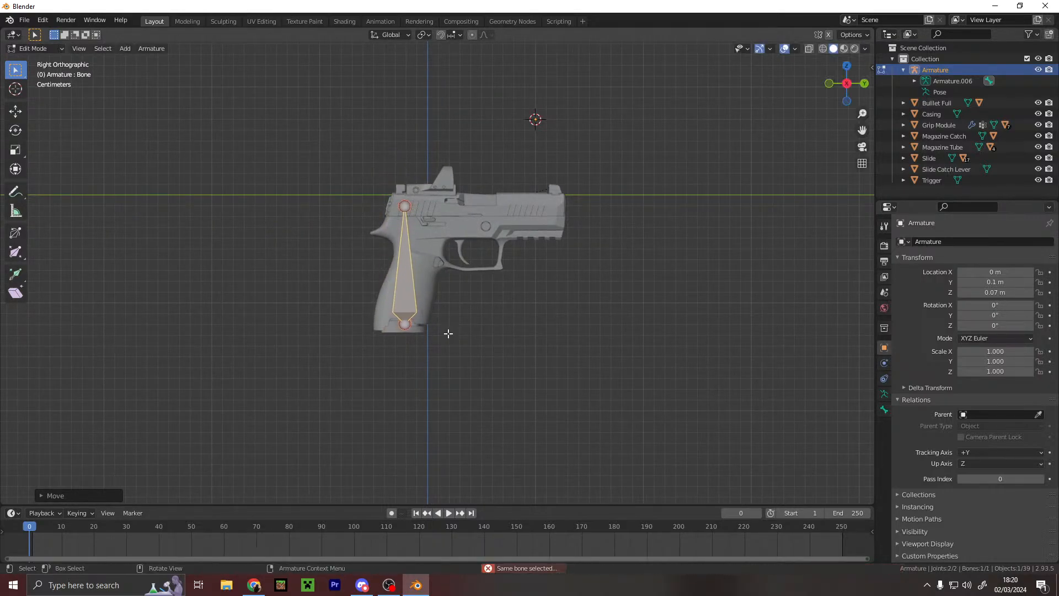
right_click(430, 329)
key("s")
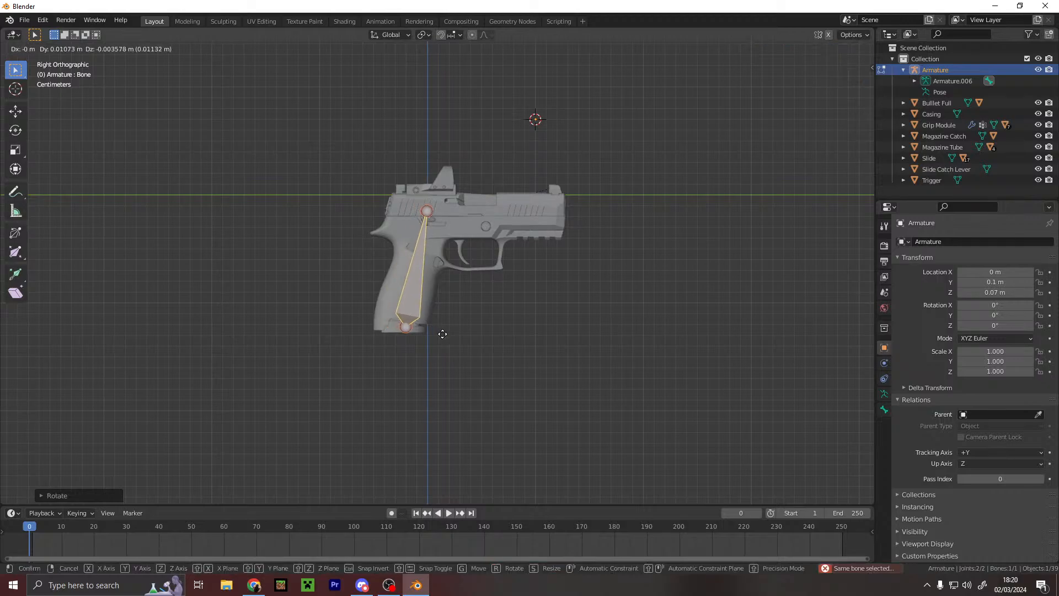
left_click(435, 329)
key("g")
left_click(429, 328)
scroll(441, 333, "up", 3)
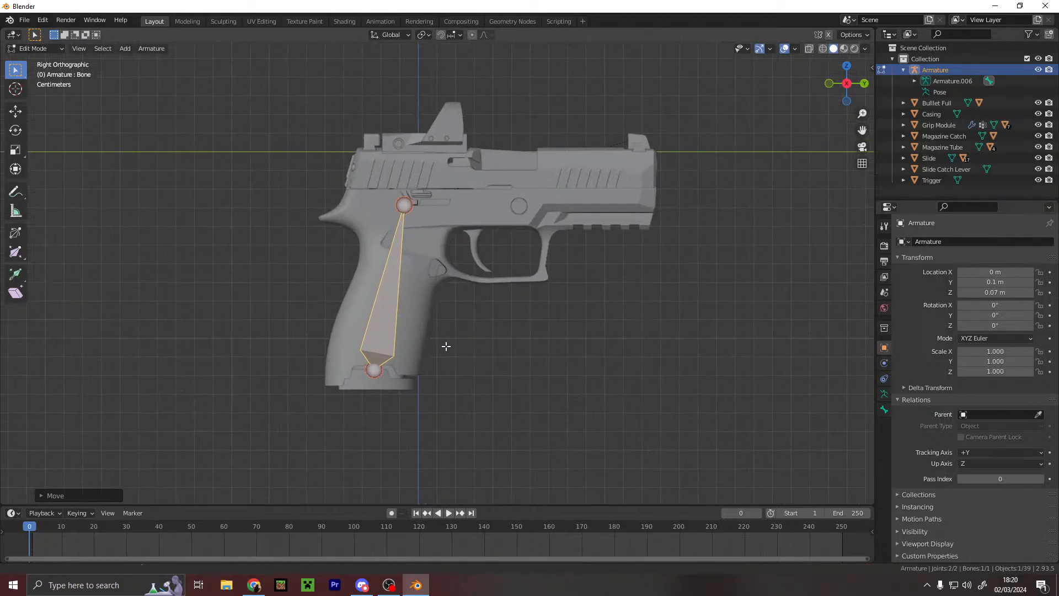
- In the back orthographic view, move the bone about 0.088 m in the negative X direction into the pistol
left_click(865, 83)
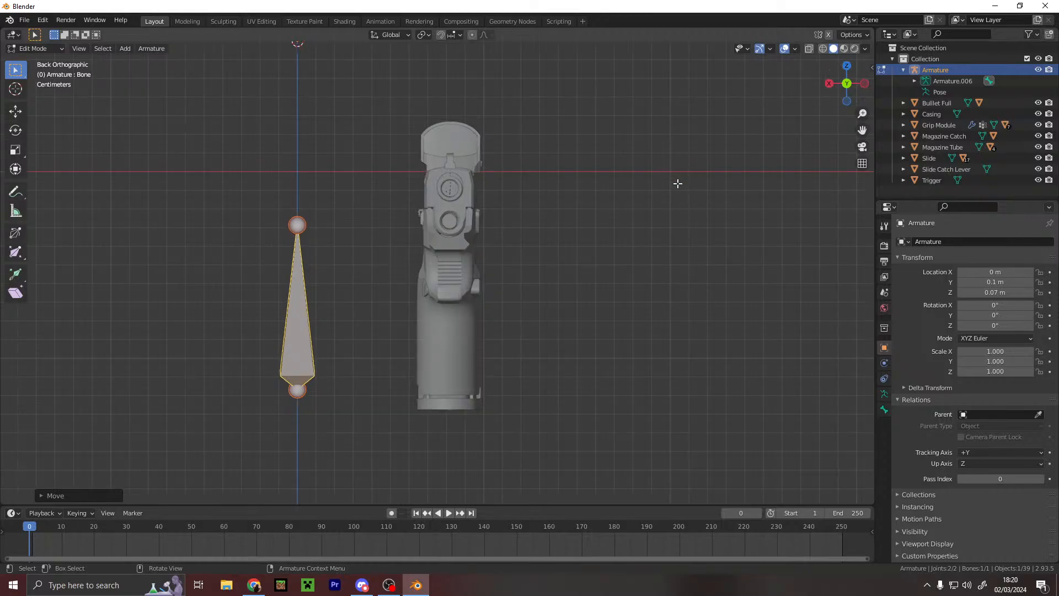
key("g")
right_click(803, 192)
key("g")
key("x")
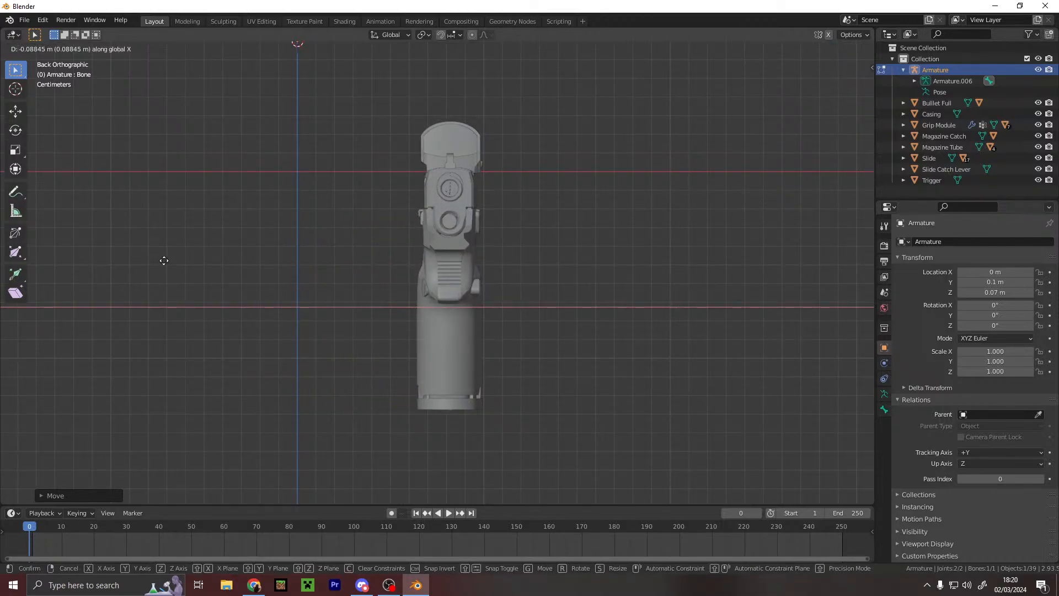
left_click(164, 260)
- Return to the right orthographic view and display the armature in front of the pistol mesh
left_click(829, 84)
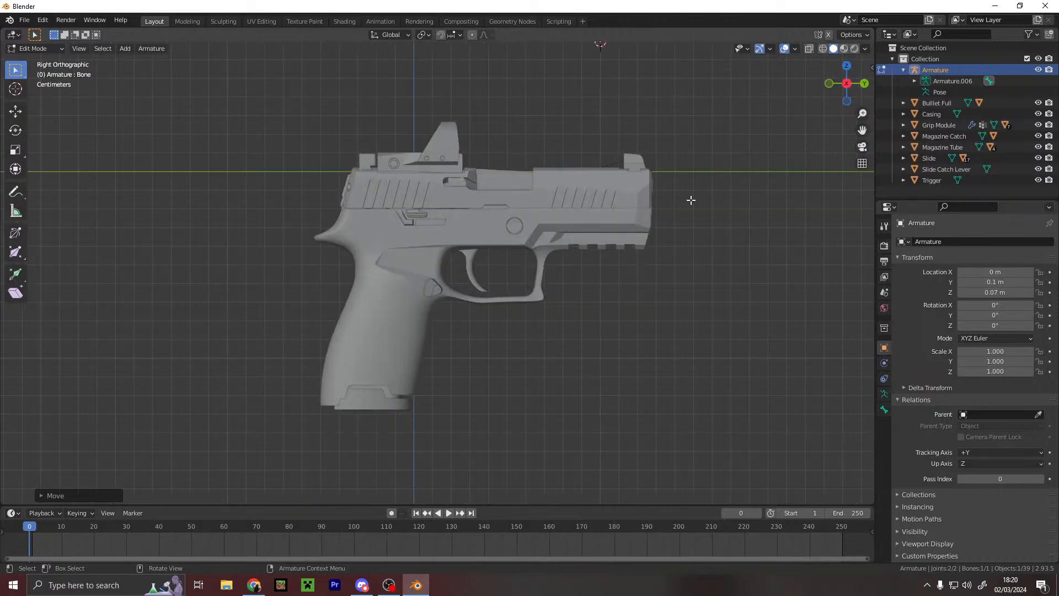
left_click(883, 394)
left_click(960, 445)
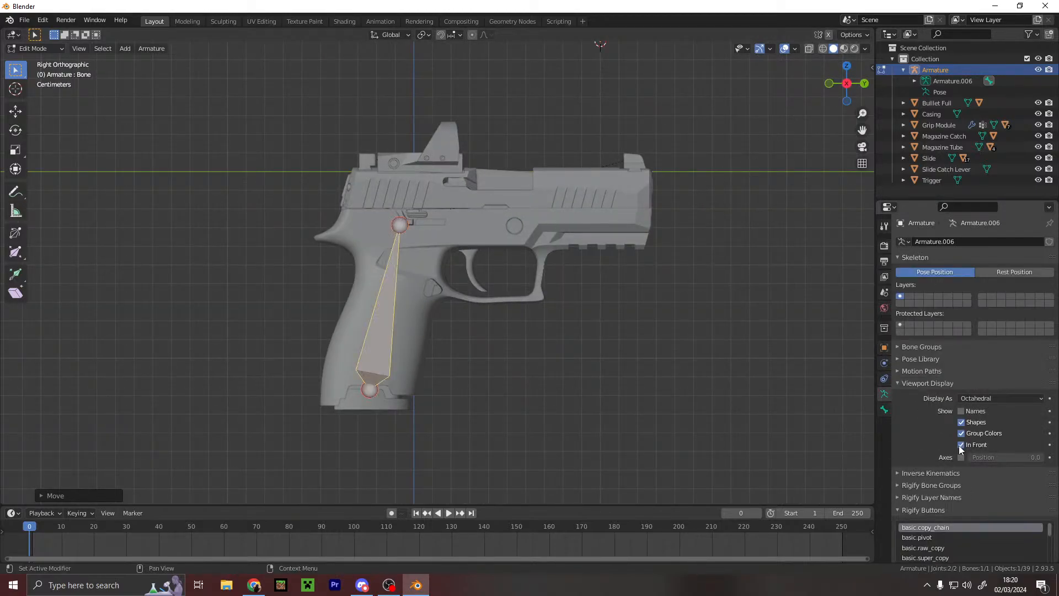
- Centre the bone on the grip's width along X in the back view, then return to the right view
left_click(864, 83)
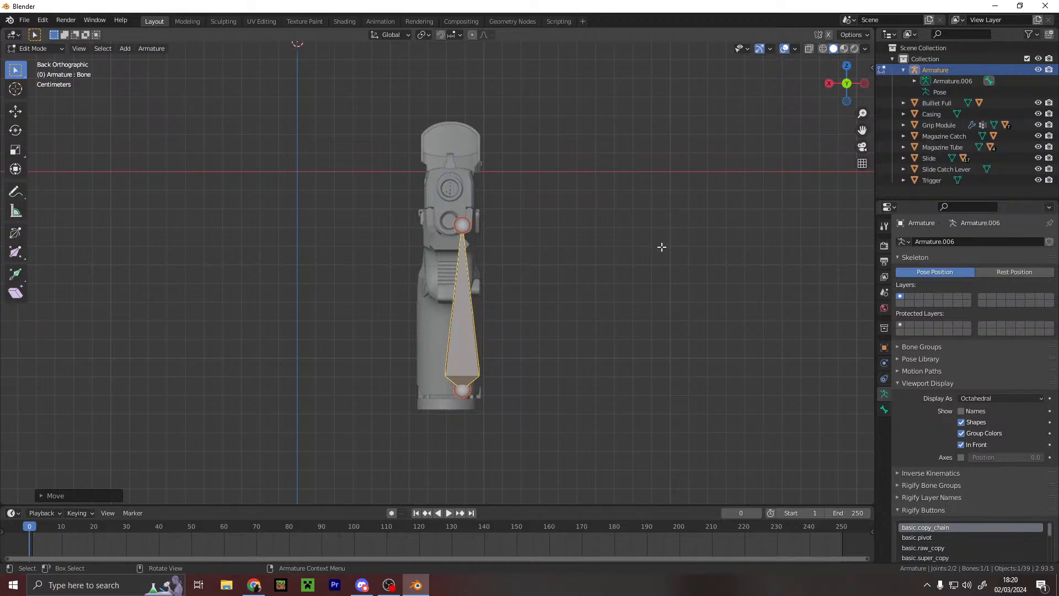
key("g")
key("x")
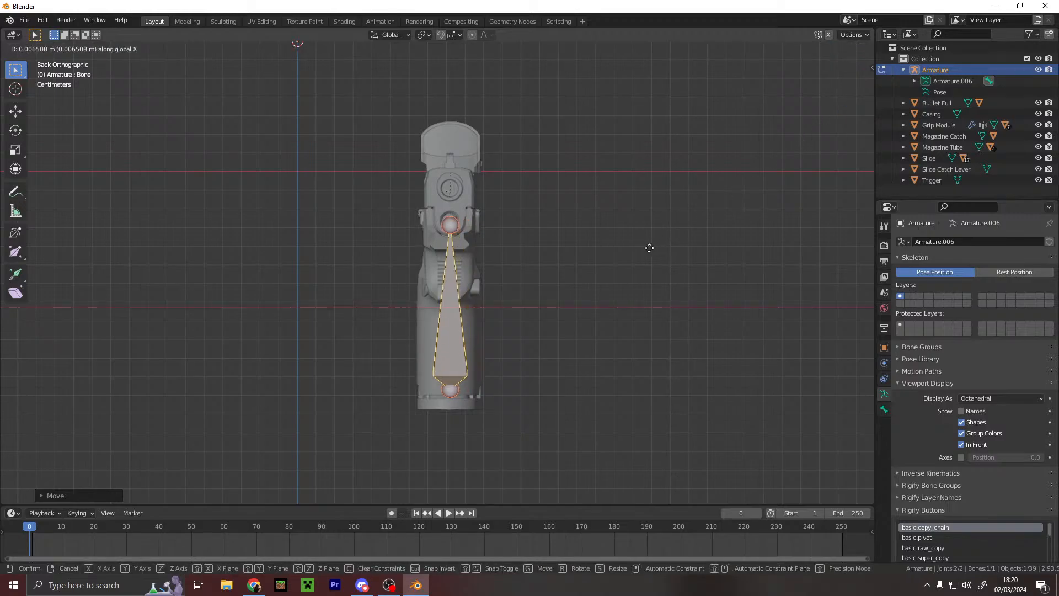
left_click(644, 249)
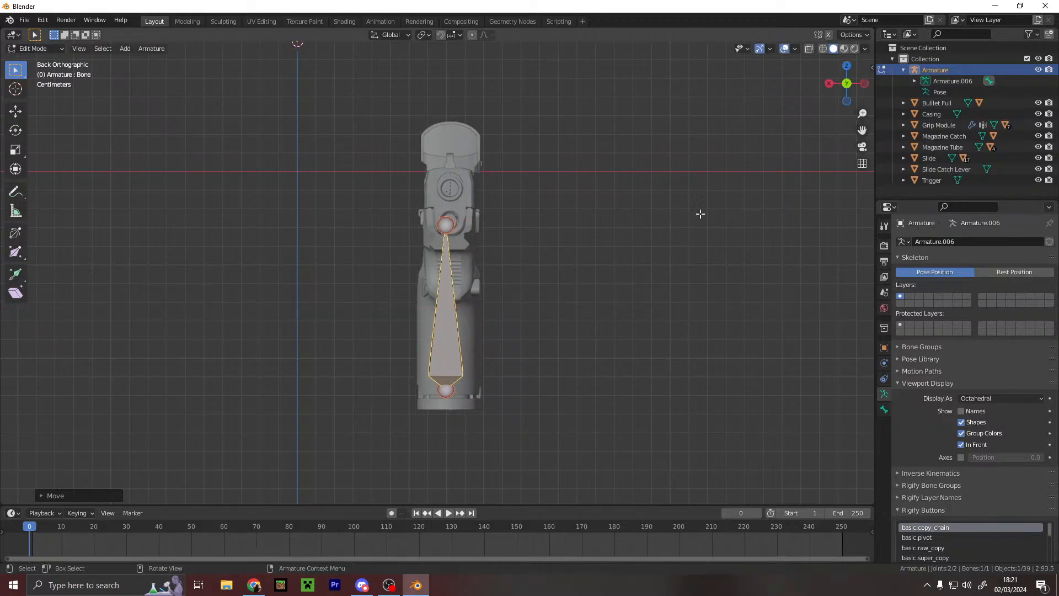
left_click(825, 88)
left_click(829, 84)
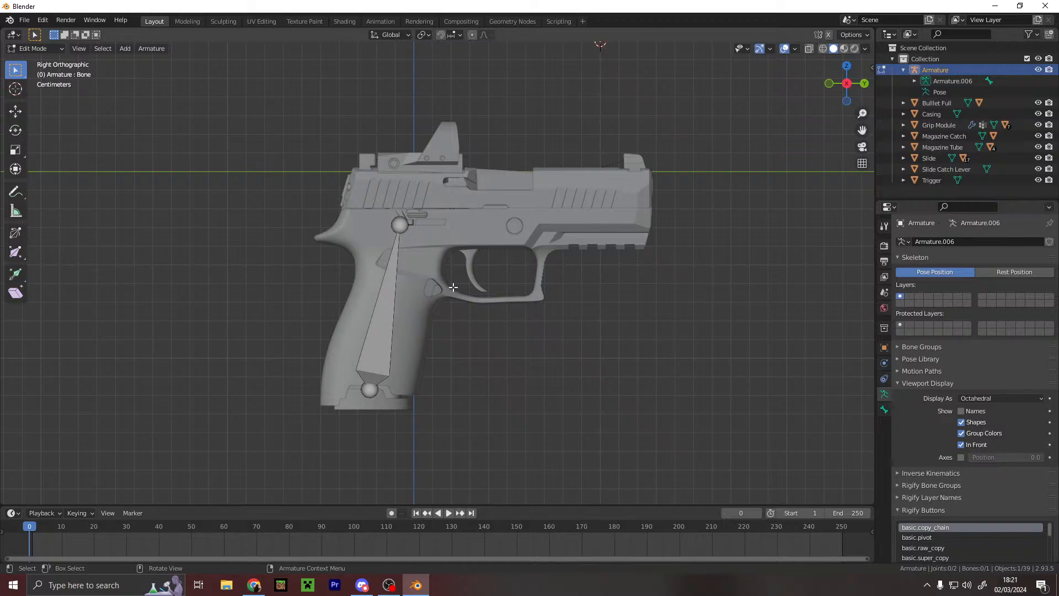
- Duplicate the grip bone, rotate the copy to horizontal pointing towards the muzzle and place it along the slide
scroll(422, 301, "up", 4)
left_click(847, 85)
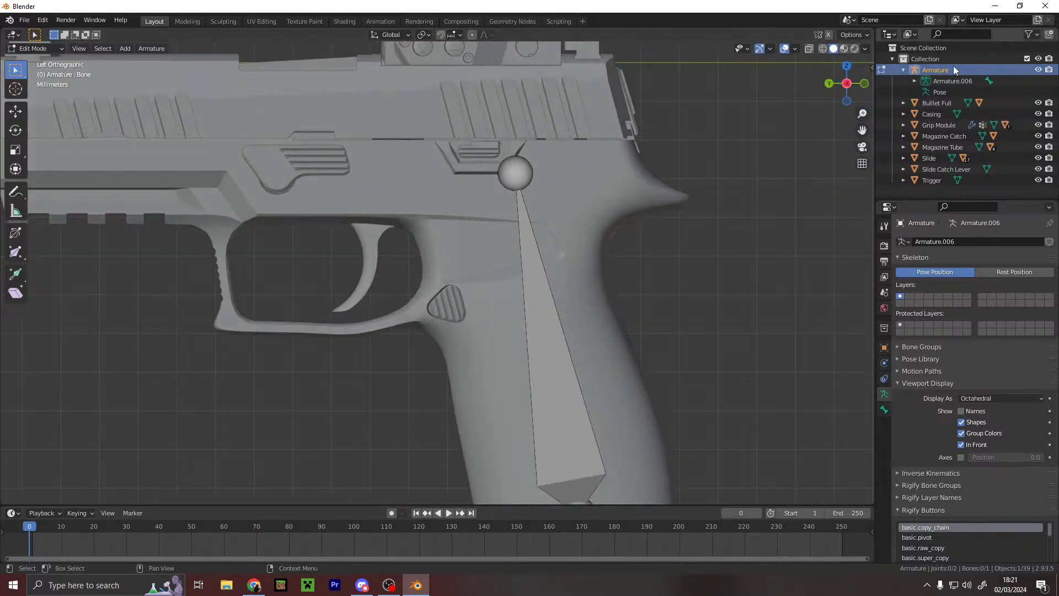
left_click(847, 86)
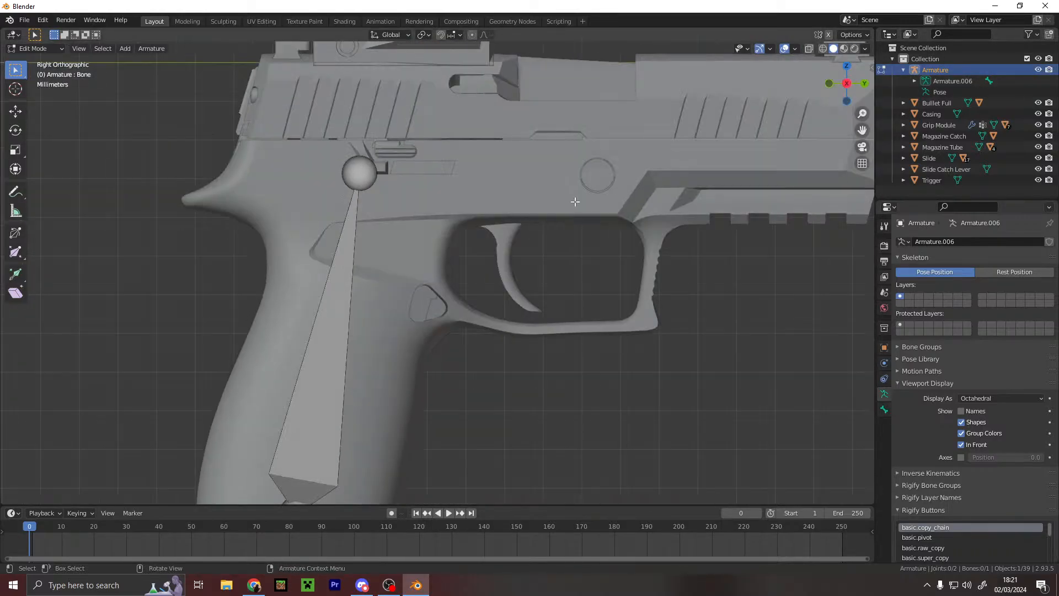
left_click(350, 318)
scroll(349, 318, "down", 4)
key("shift+d")
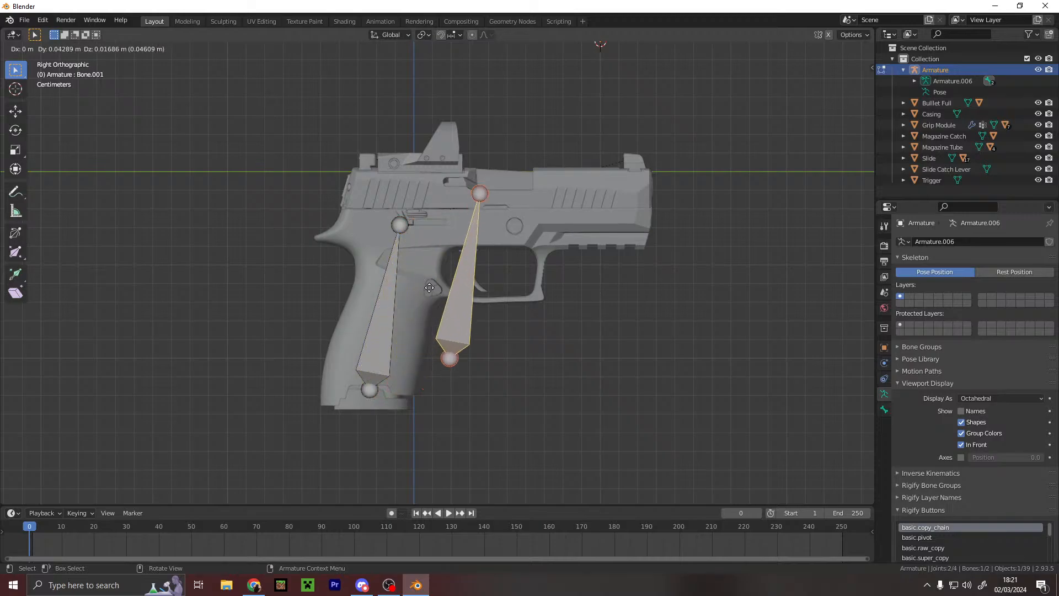
left_click(428, 290)
key("r")
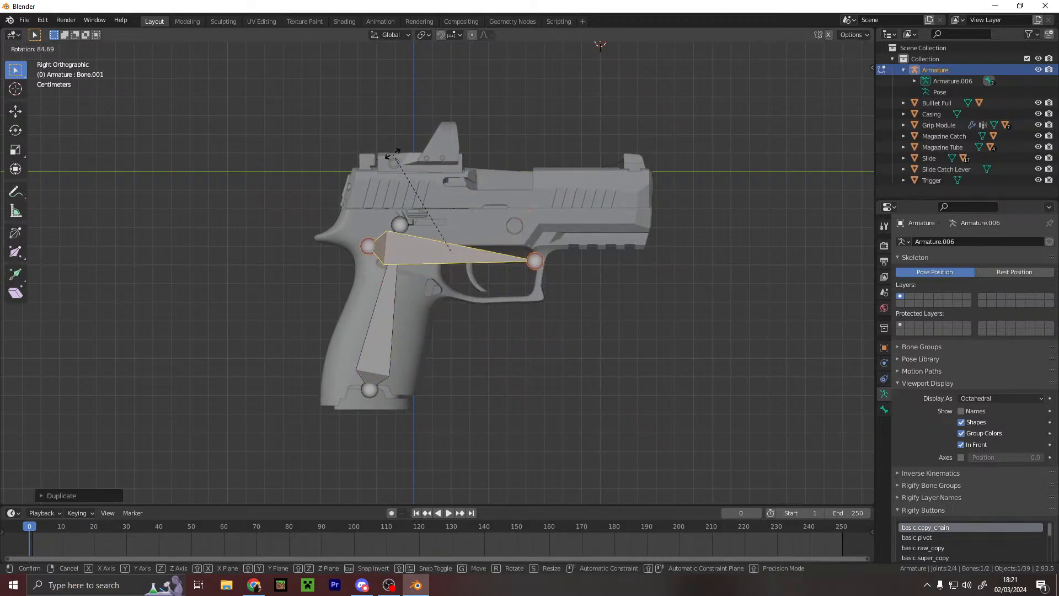
left_click(394, 165)
key("g")
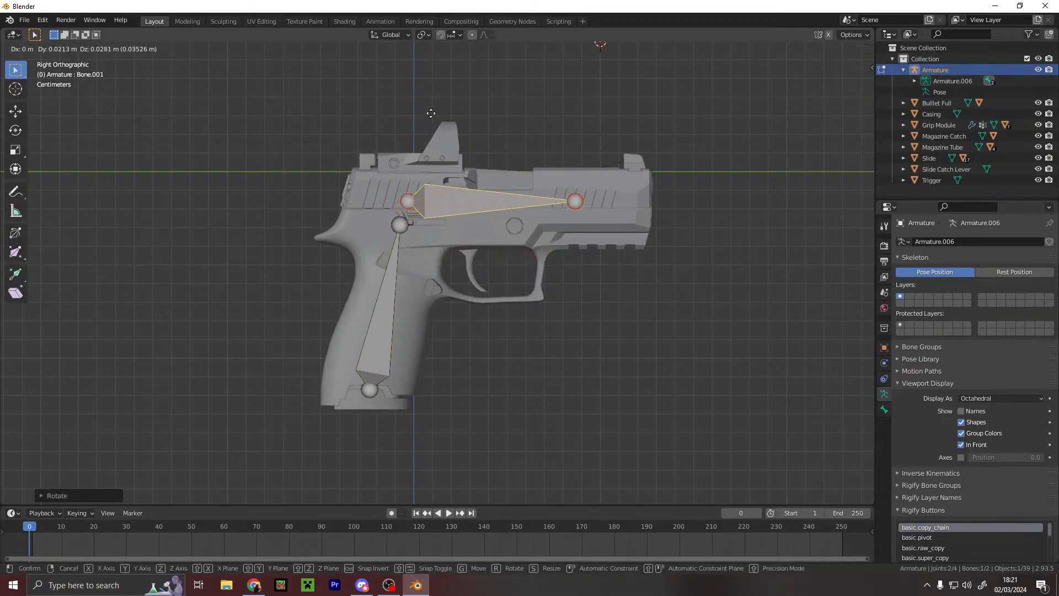
left_click(424, 107)
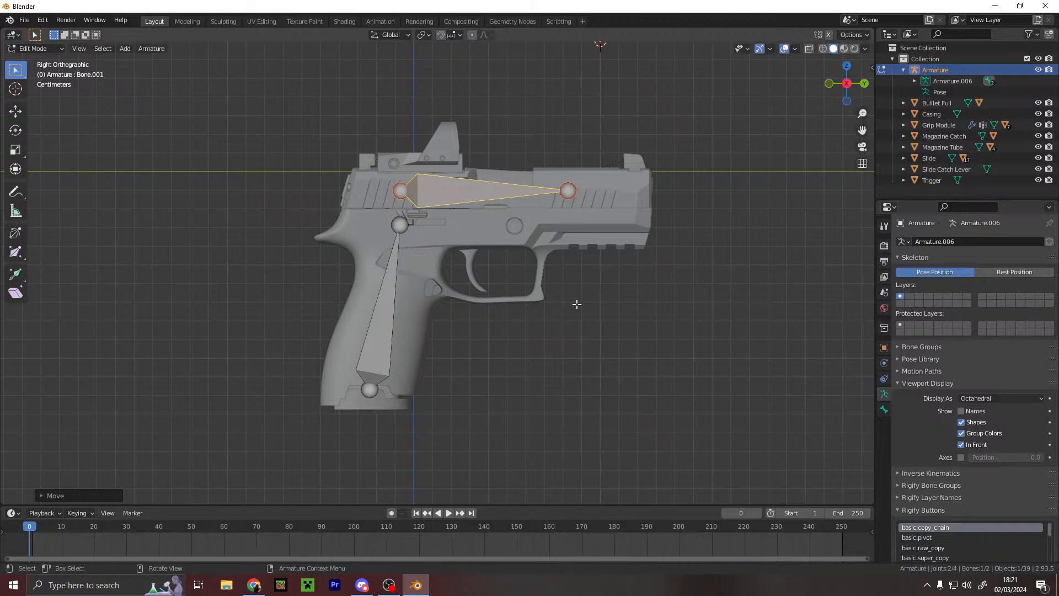
- Duplicate the slide bone, place the copy over the trigger guard and rotate it to point steeply downwards
key("shift+d")
left_click(593, 395)
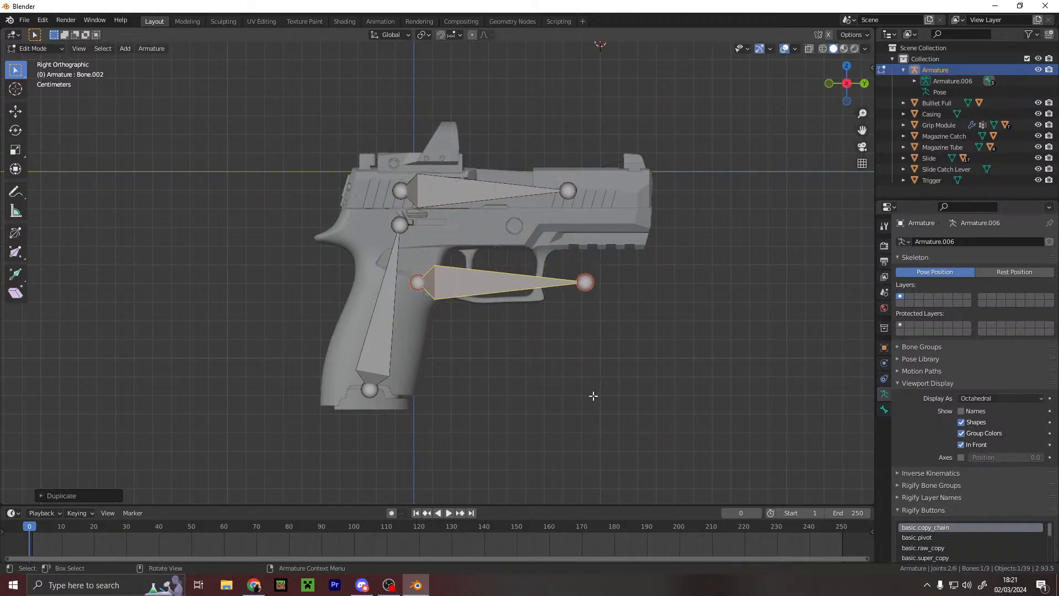
key("r")
left_click(412, 486)
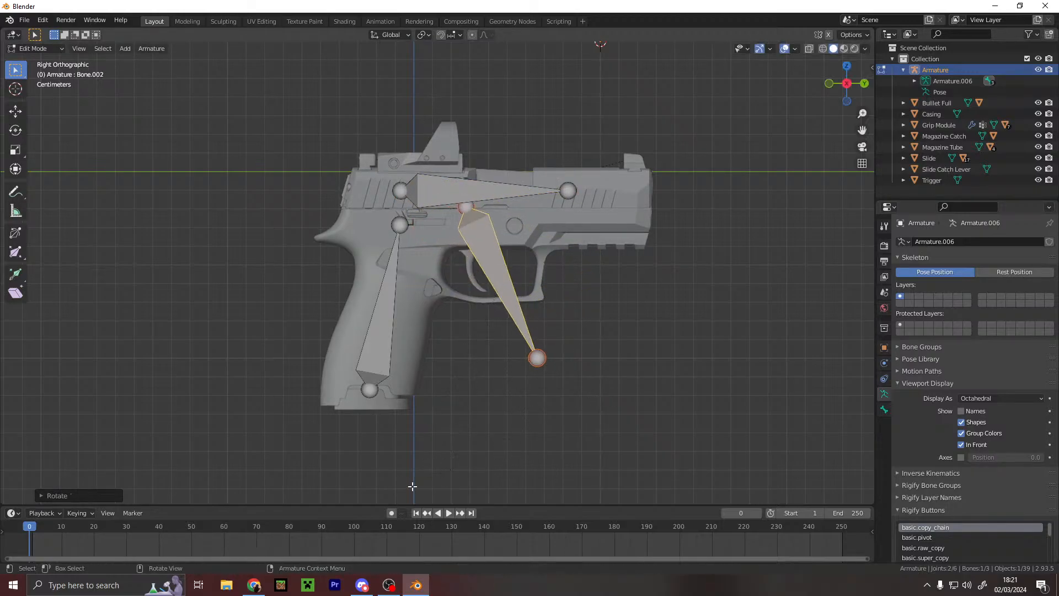
- Shrink the new bone to trigger size, move it onto the trigger and rotate it to follow the trigger's angle
key("s")
left_click(422, 279)
key("g")
left_click(375, 245)
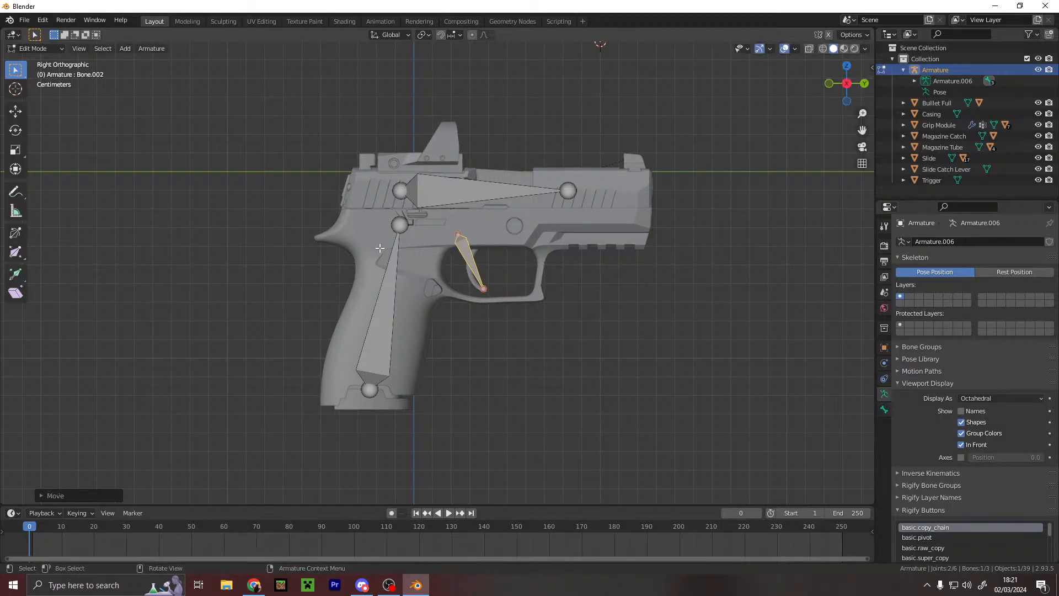
key("r")
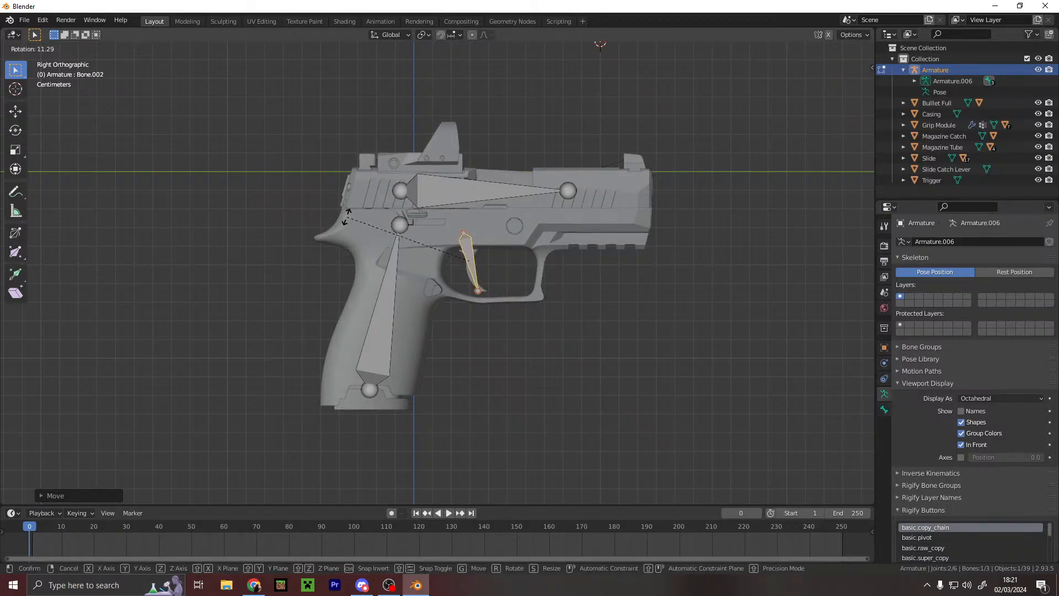
left_click(348, 216)
- Duplicate the trigger bone, place the copy over the magazine catch and rotate it to lie horizontally across the grip in the back view
scroll(391, 228, "up", 3)
key("shift+d")
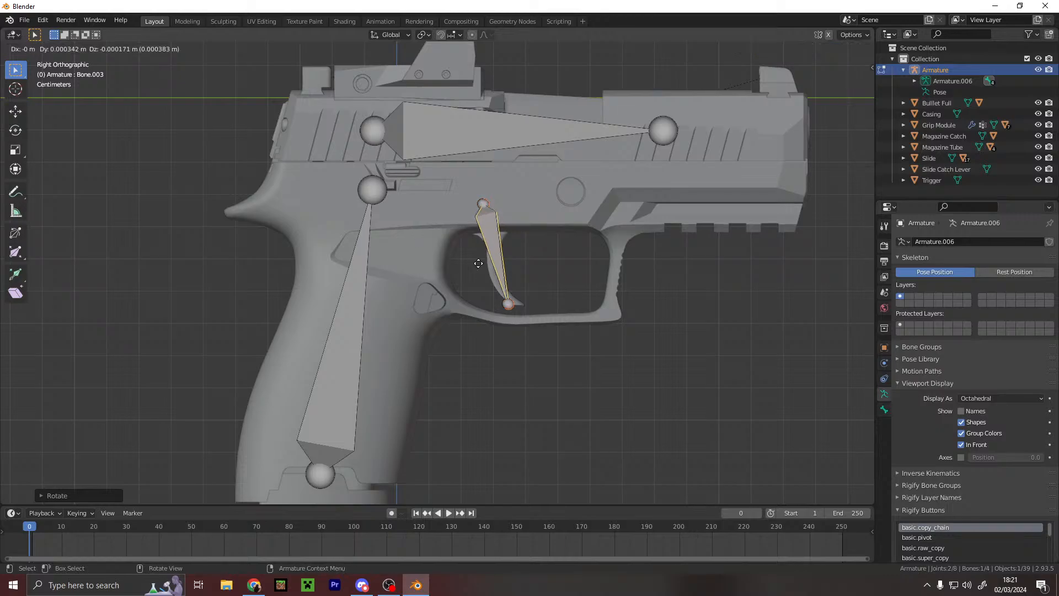
left_click(434, 290)
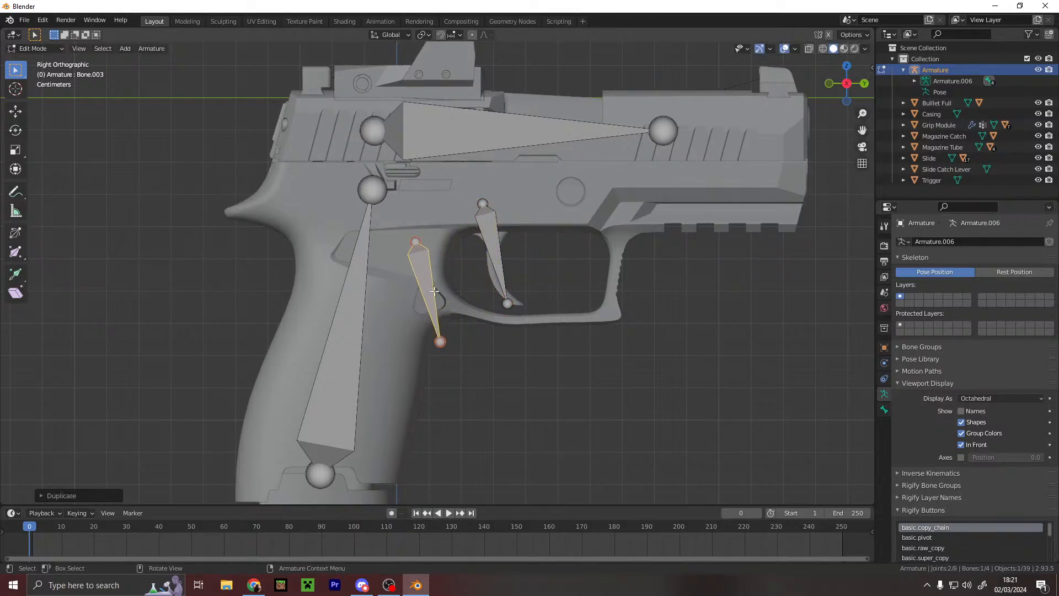
left_click(864, 83)
key("r")
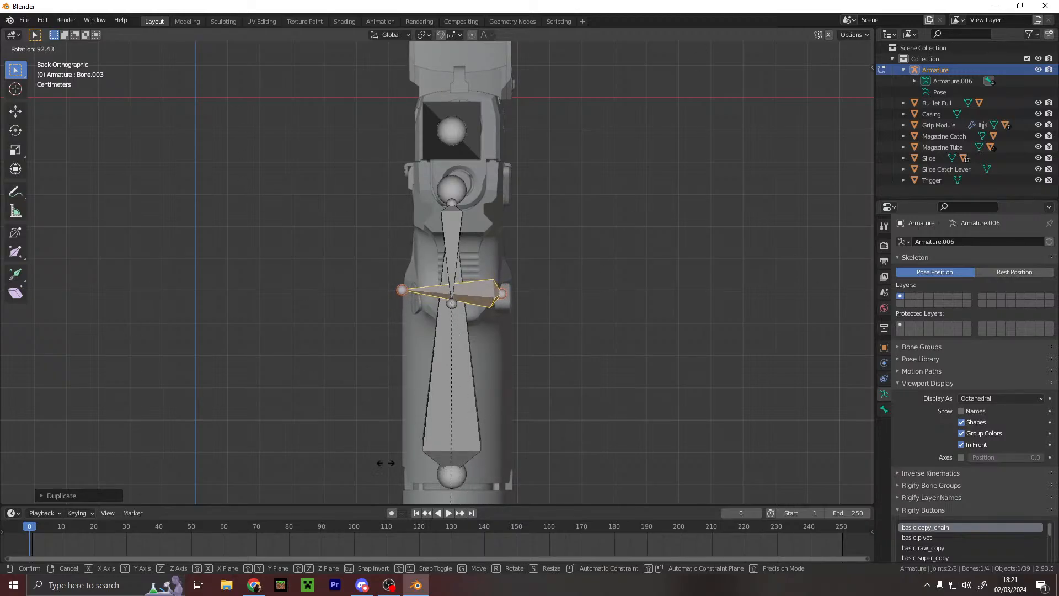
left_click(375, 498)
- Refine the magazine catch bone's rotation and shift it slightly along X in the back view to line up with the catch
middle_click_drag(524, 307, 624, 291)
key("r")
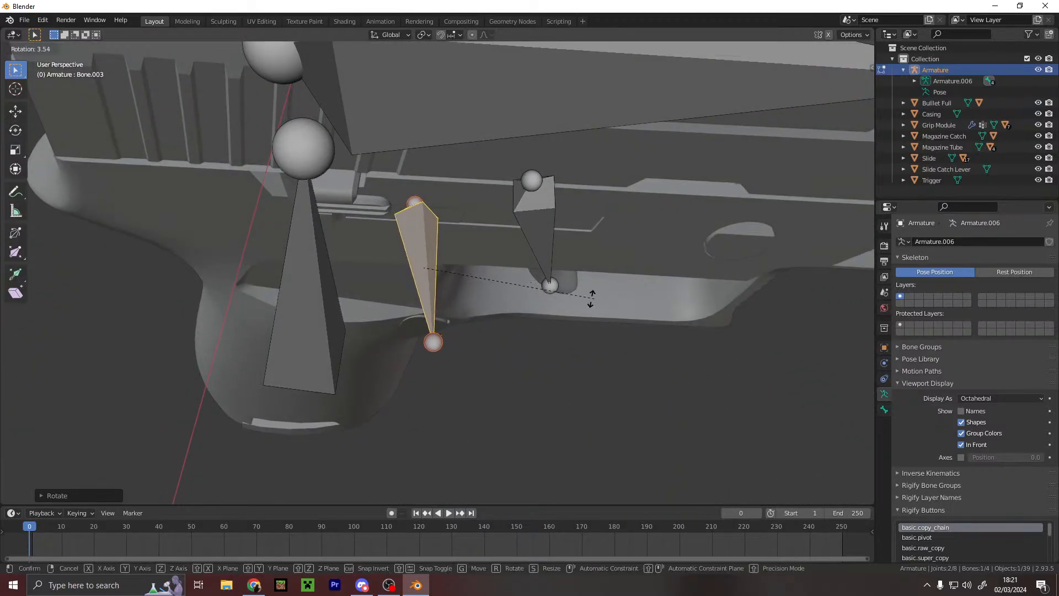
left_click(514, 297)
middle_click_drag(515, 289, 386, 205)
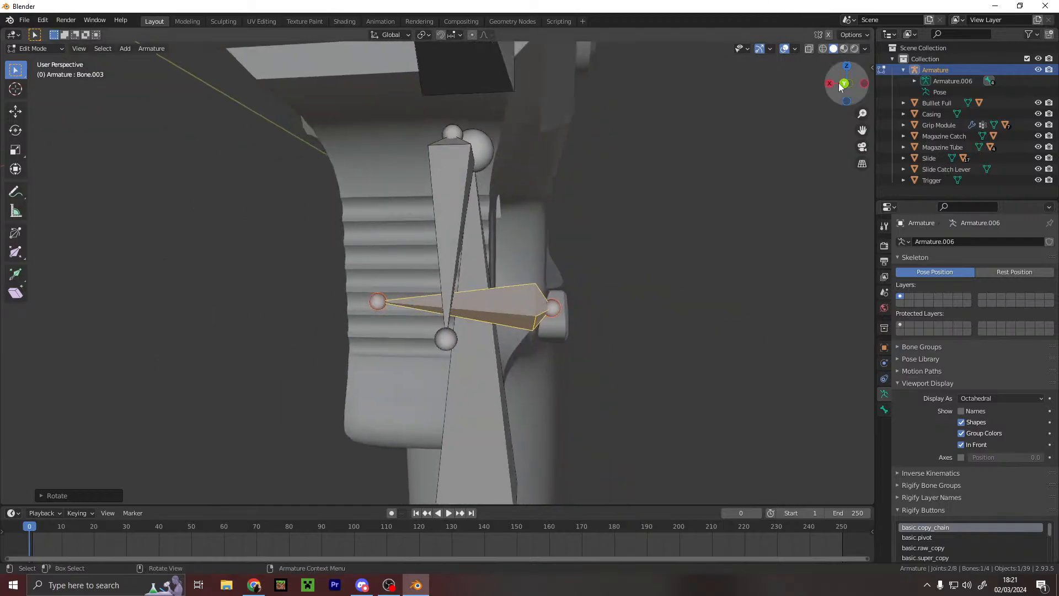
key("ctrl+KP_1")
key("g")
key("x")
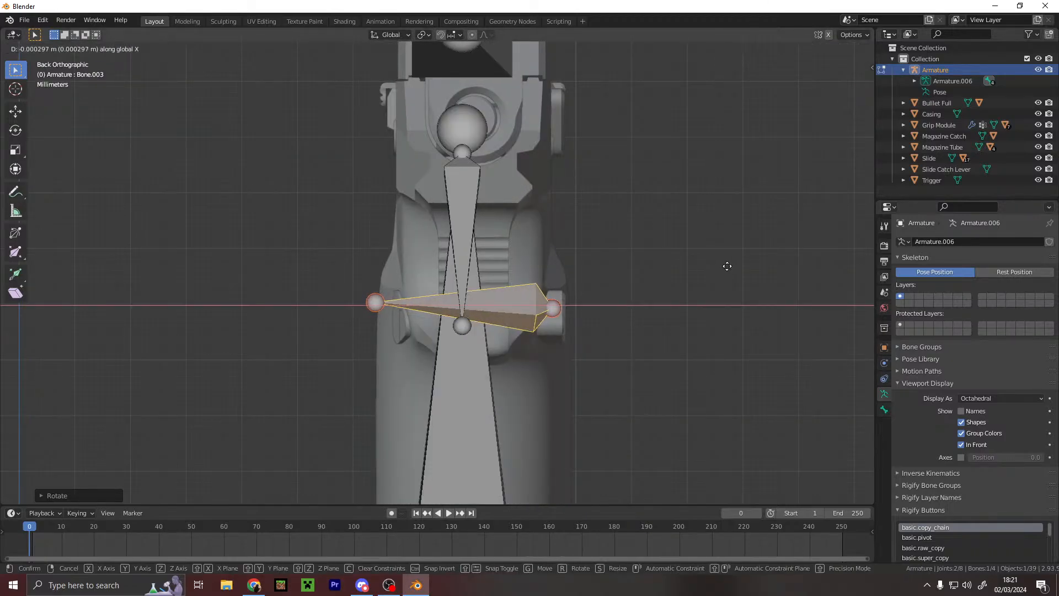
left_click(736, 266)
- Duplicate the magazine catch bone, place the copy over the slide catch lever and straighten it to horizontal in the front view
middle_click_drag(745, 250, 624, 243)
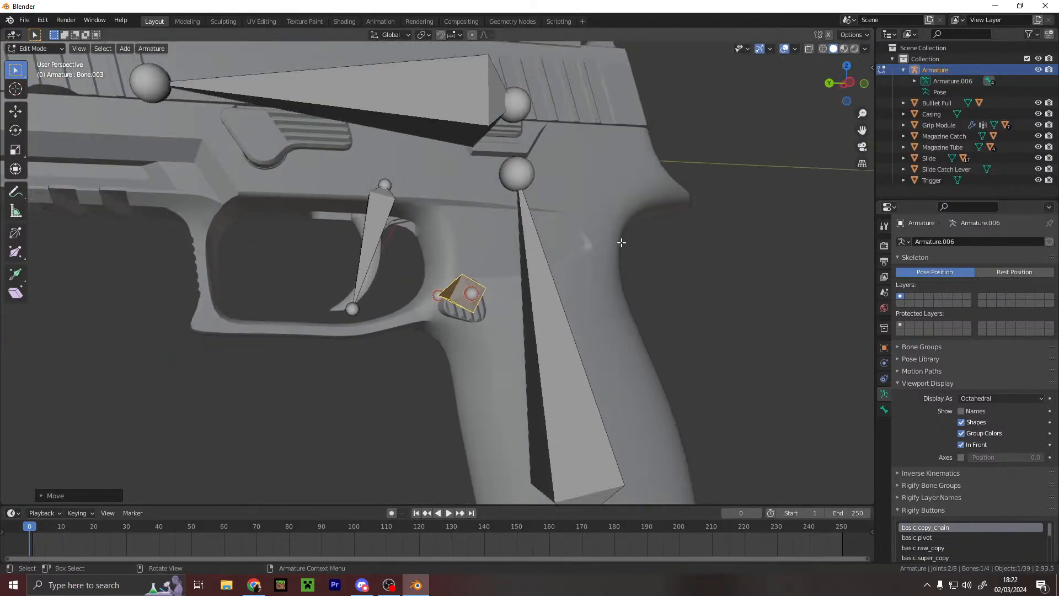
scroll(606, 246, "down", 3)
middle_click_drag(539, 231, 499, 231)
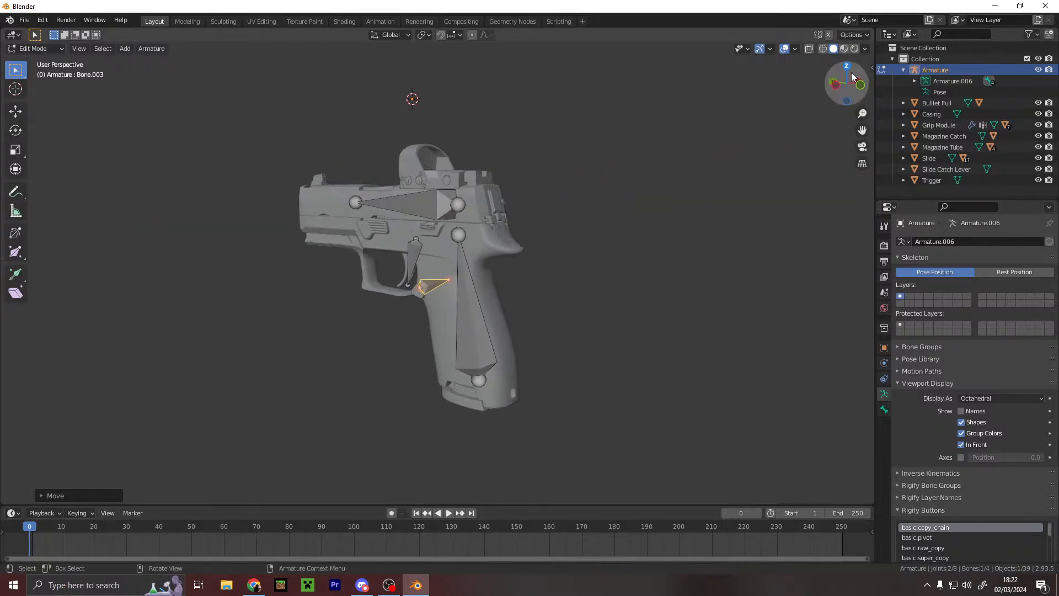
left_click(830, 93)
key("e")
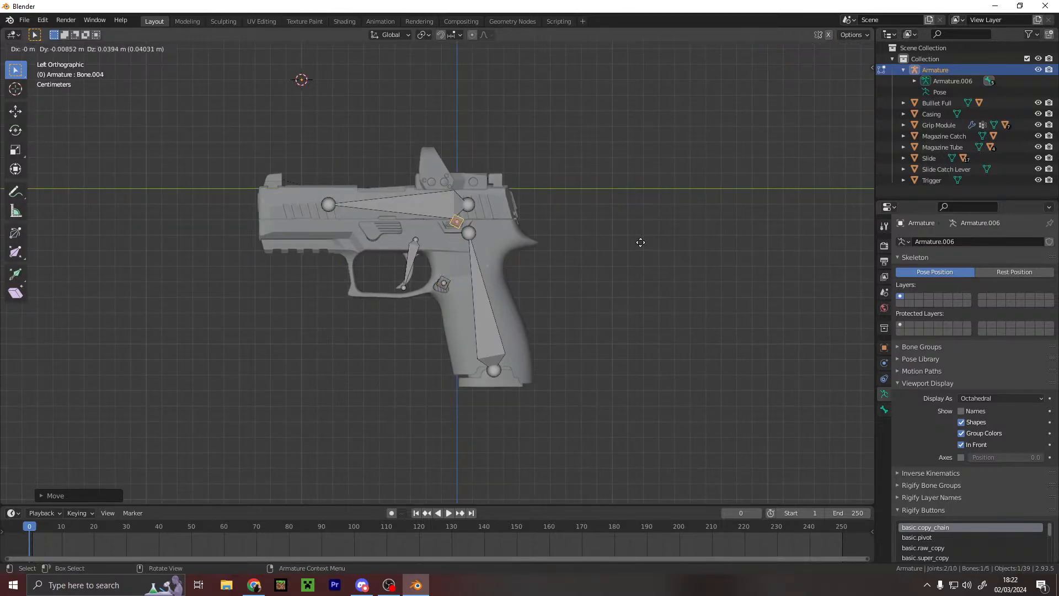
left_click(637, 244)
left_click(864, 83)
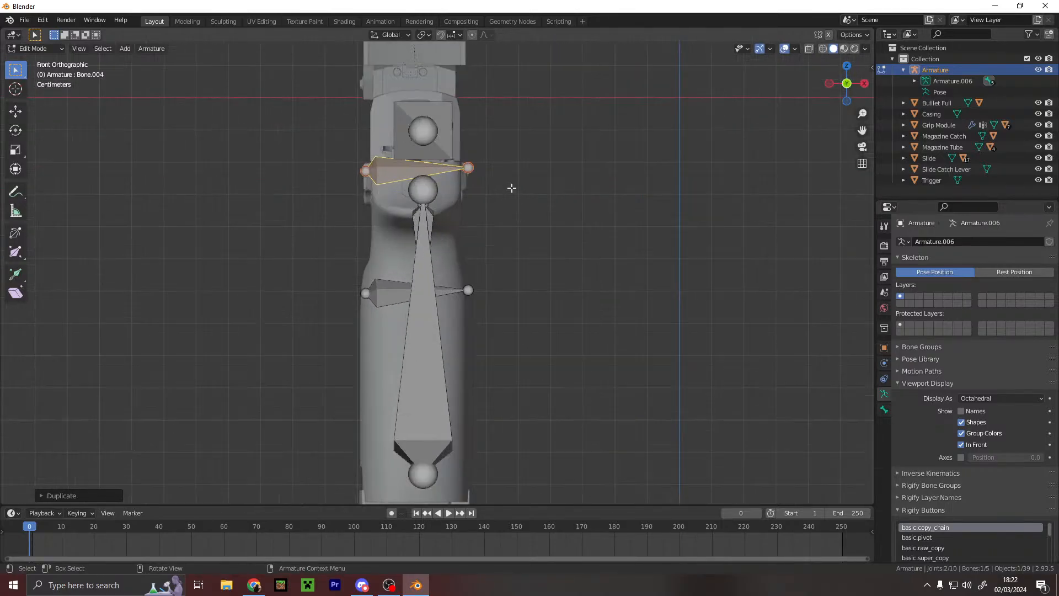
middle_click_drag(511, 185, 541, 275, "shift")
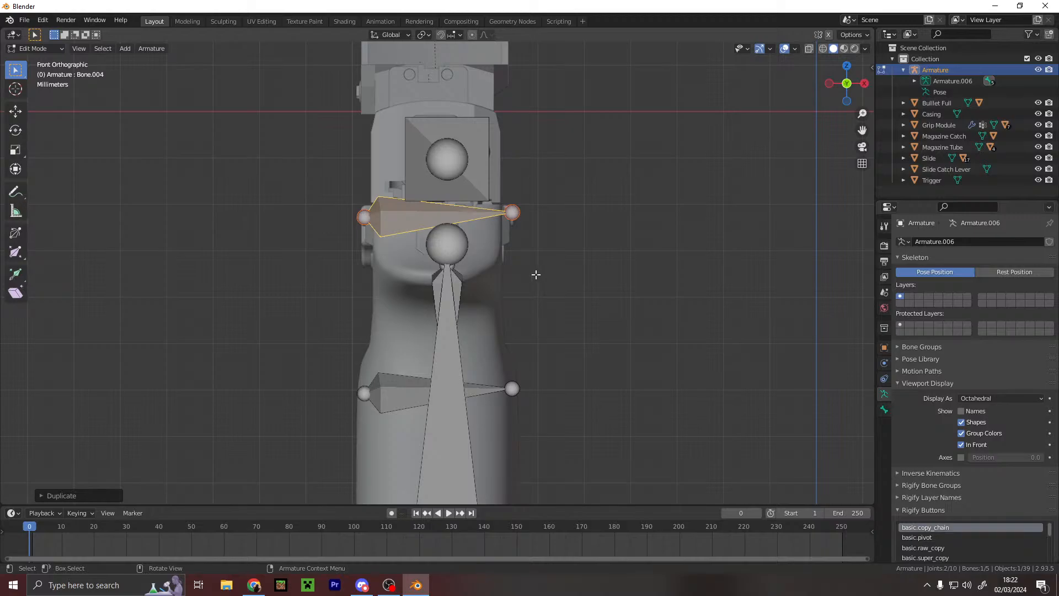
key("r")
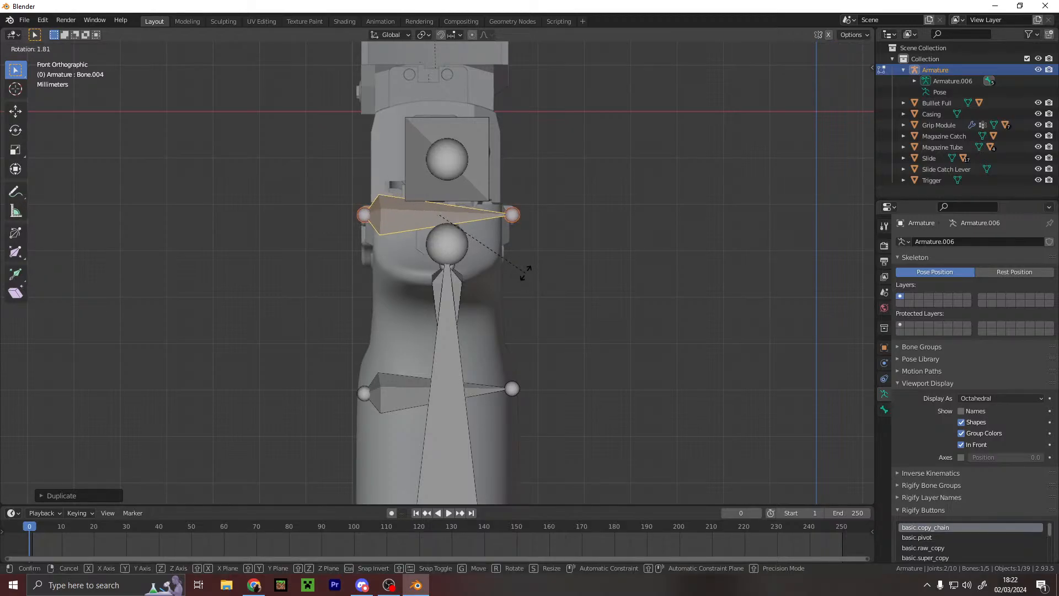
left_click(524, 271)
- Duplicate the grip bone as a magazine bone, rotate the copy slightly and place it just below the original in the right view
middle_click_drag(524, 272, 715, 251)
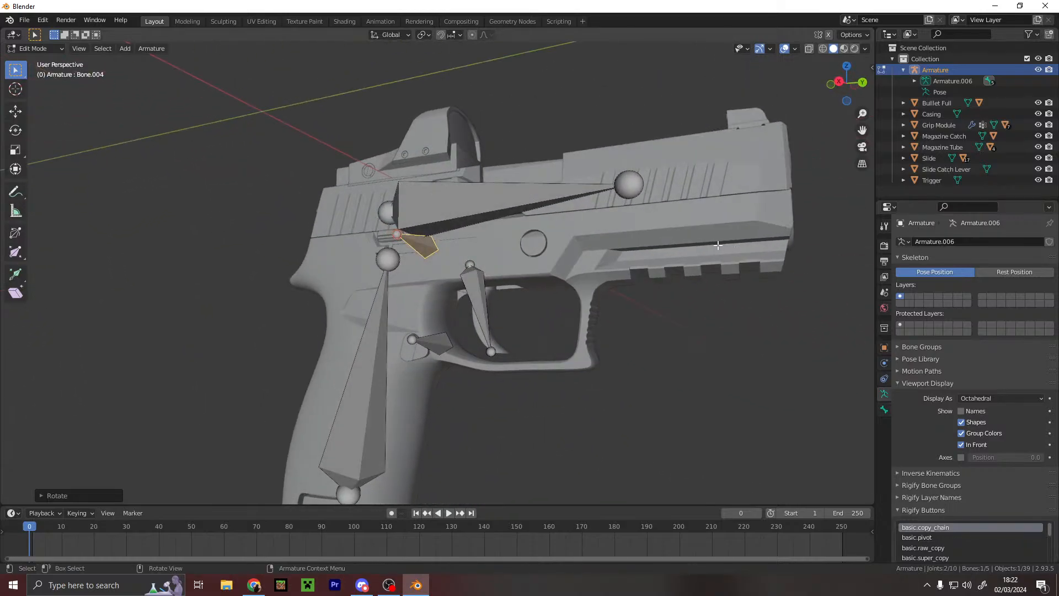
left_click(839, 82)
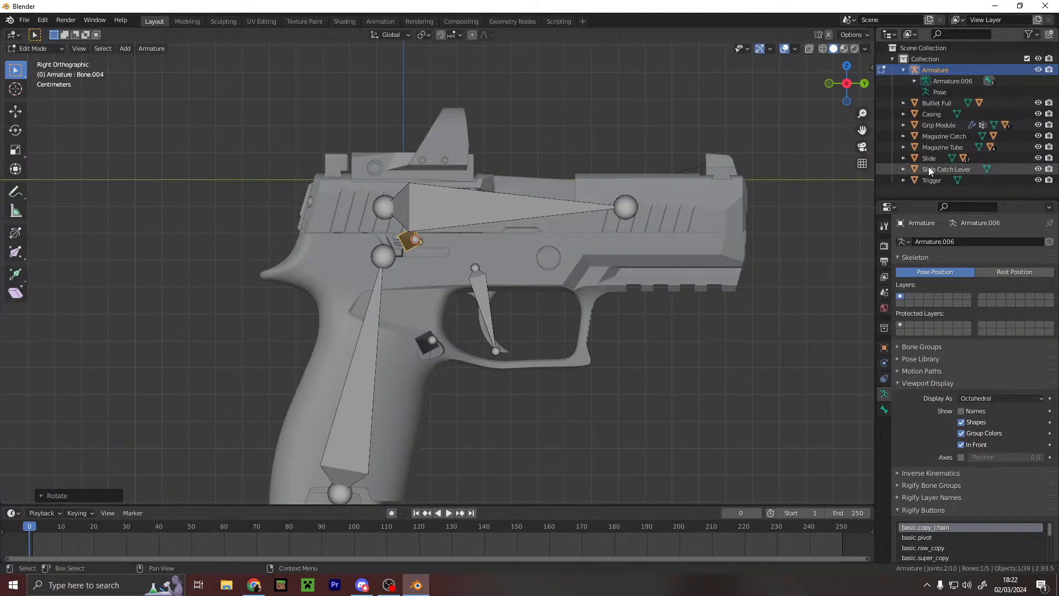
scroll(631, 259, "down", 2)
scroll(630, 258, "down", 1)
middle_click_drag(562, 290, 609, 236, "shift")
scroll(572, 240, "up", 3)
left_click(444, 353)
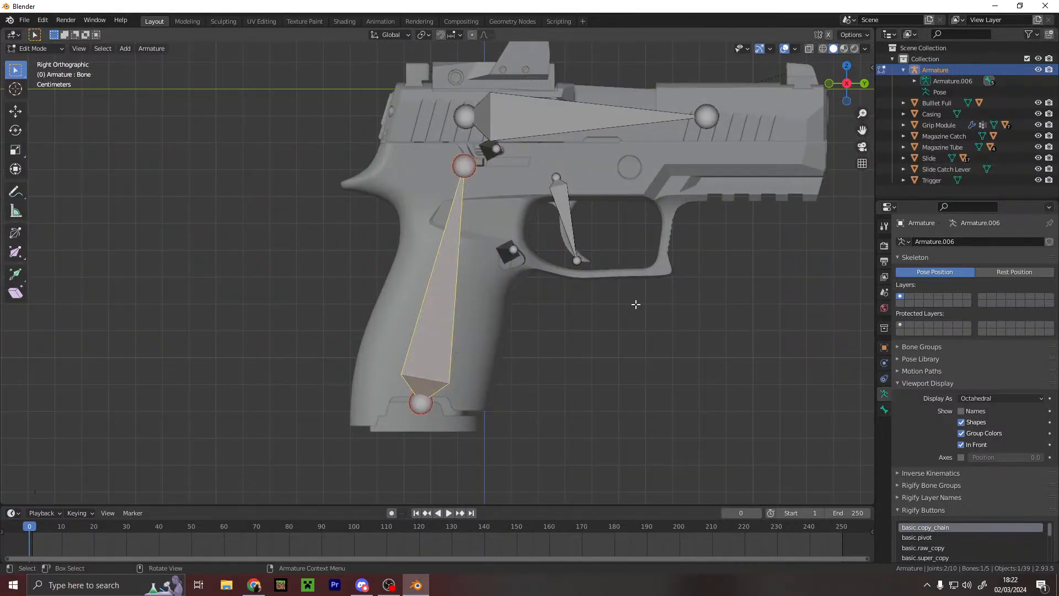
key("g")
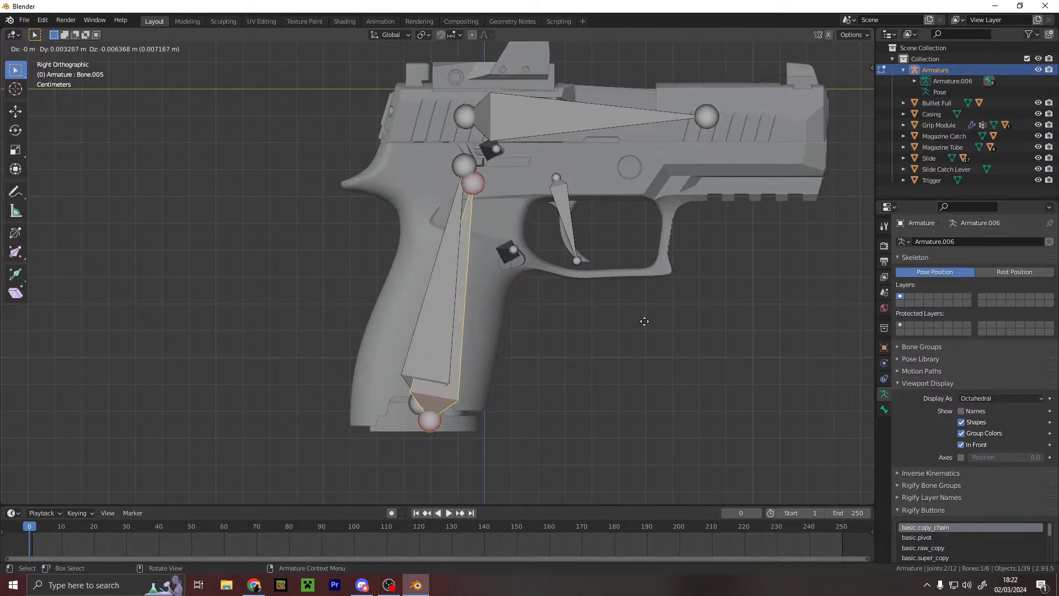
left_click(643, 318)
key("r")
left_click(643, 310)
key("g")
left_click(632, 312)
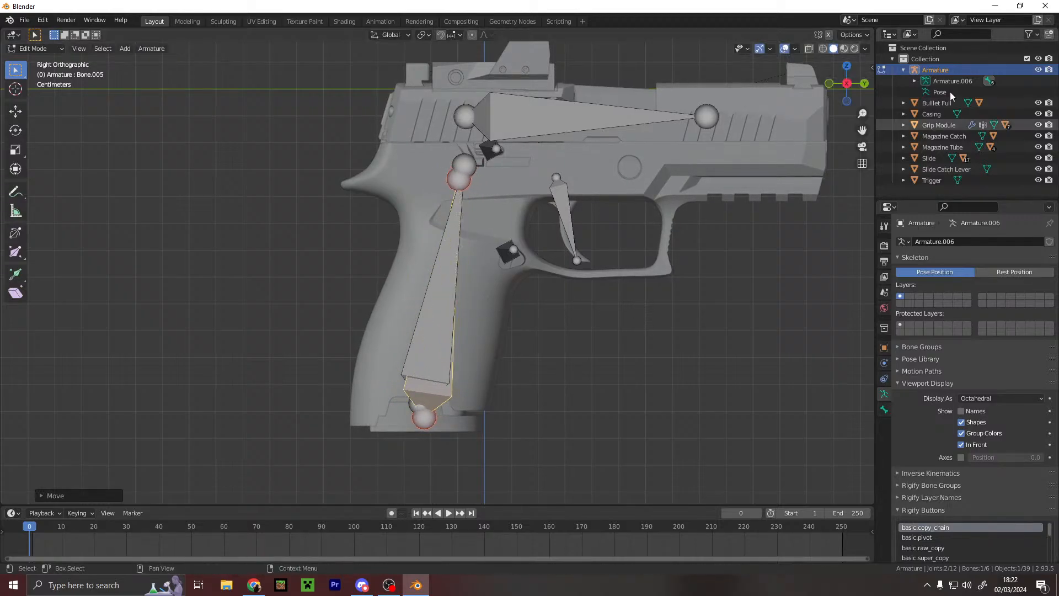
- Hide all the listed pistol meshes except Magazine Tube, and select Magazine Tube to highlight its outline behind the bones
left_click_drag(1037, 115, 1037, 170)
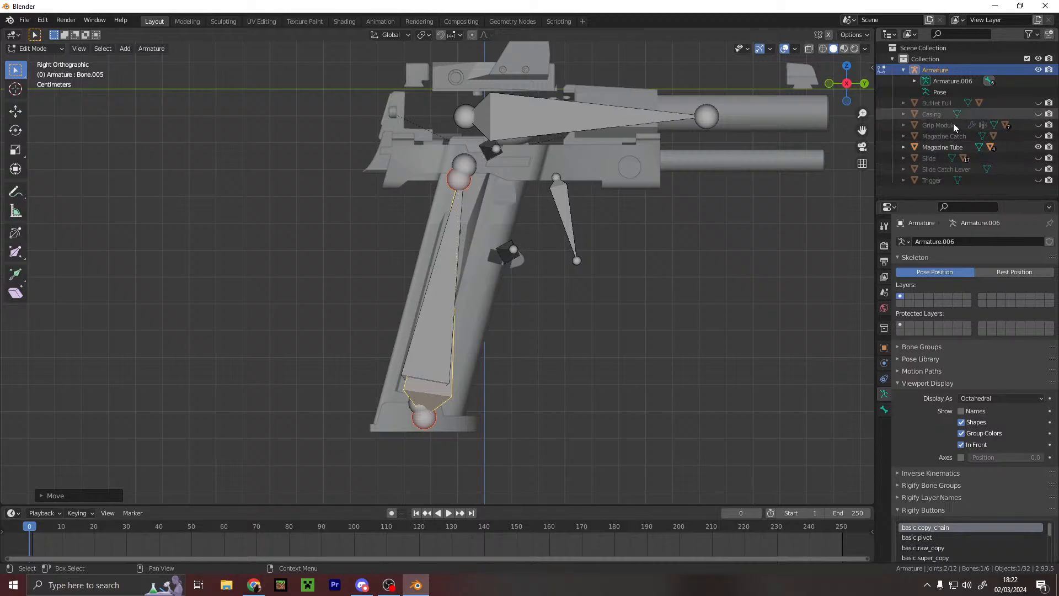
left_click(937, 148)
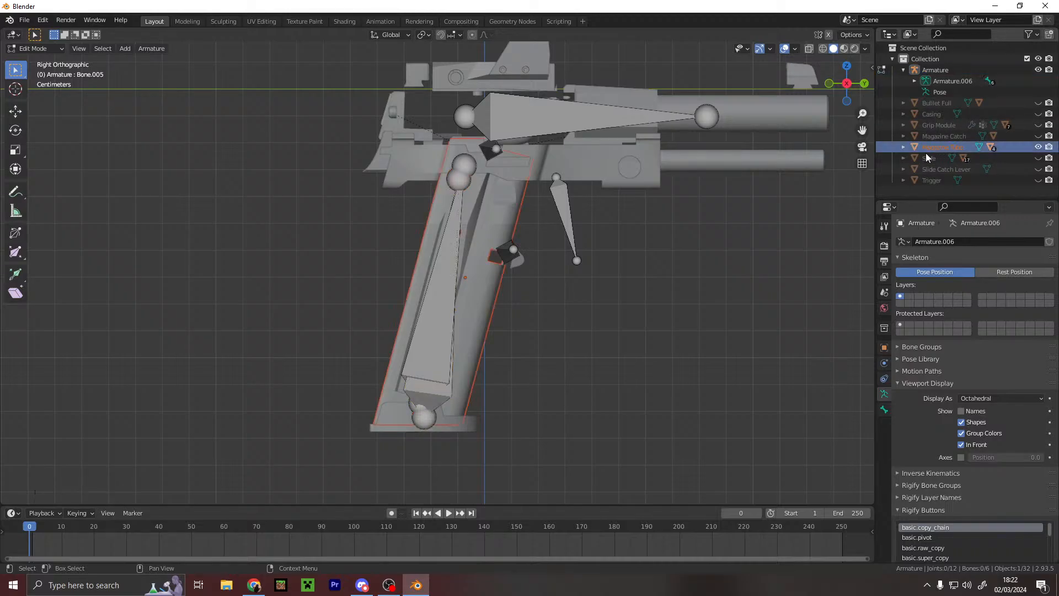
scroll(523, 252, "down", 3)
middle_click_drag(523, 252, 552, 255)
scroll(552, 255, "up", 1)
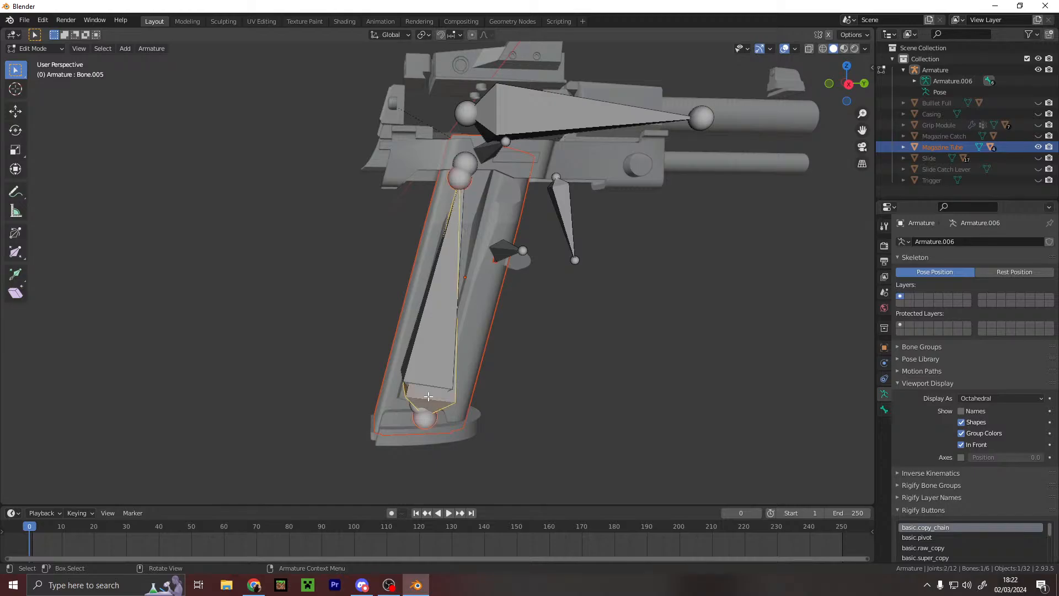
- Rotate and move the magazine bone to follow the magazine tube, then adjust its position in the front view
key("g")
left_click(433, 394)
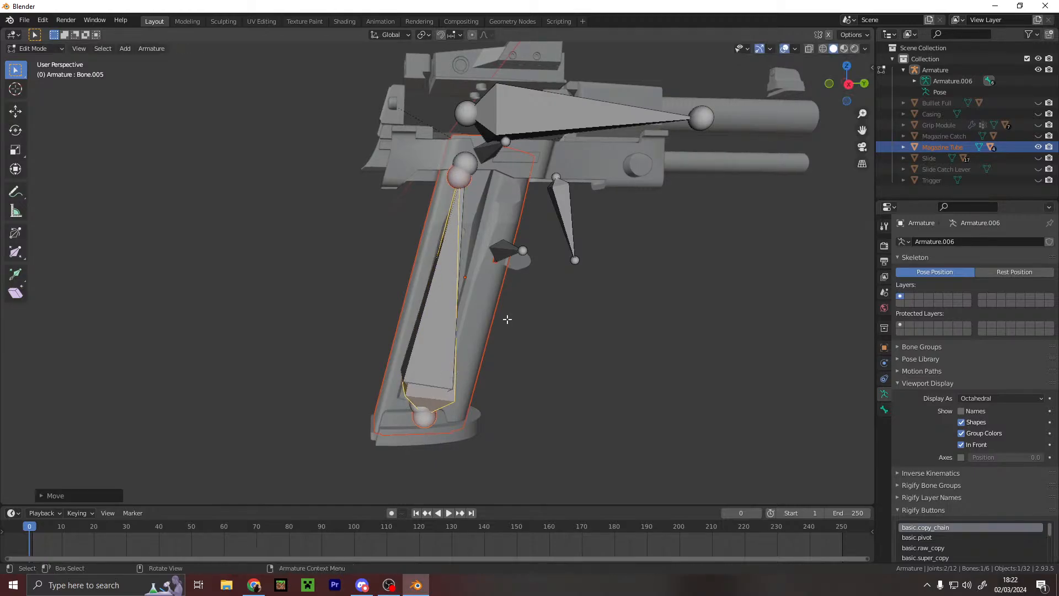
key("r")
left_click(521, 329)
key("g")
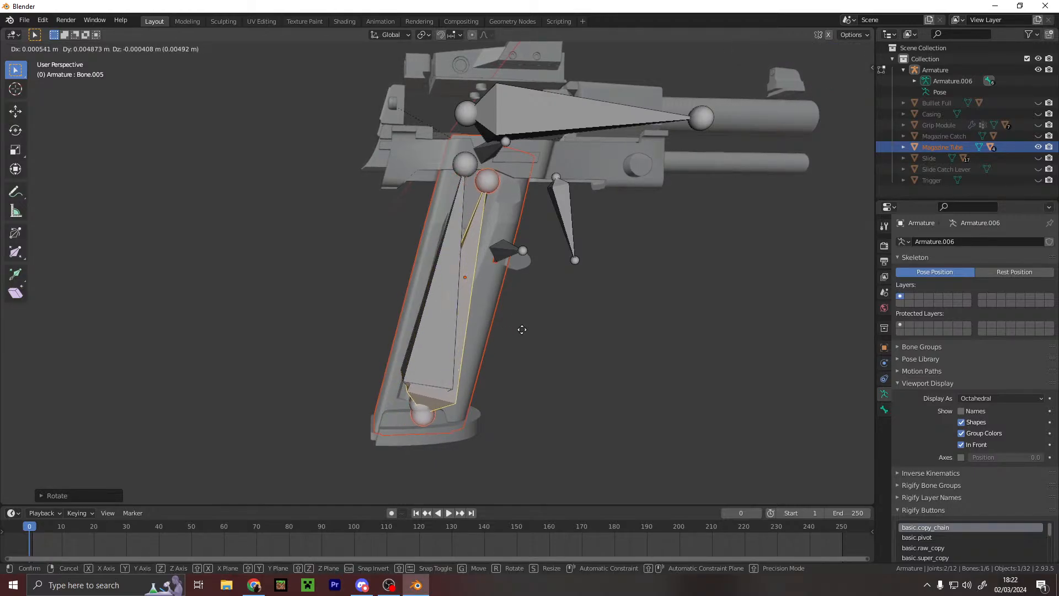
left_click(521, 329)
key("KP_1")
key("g")
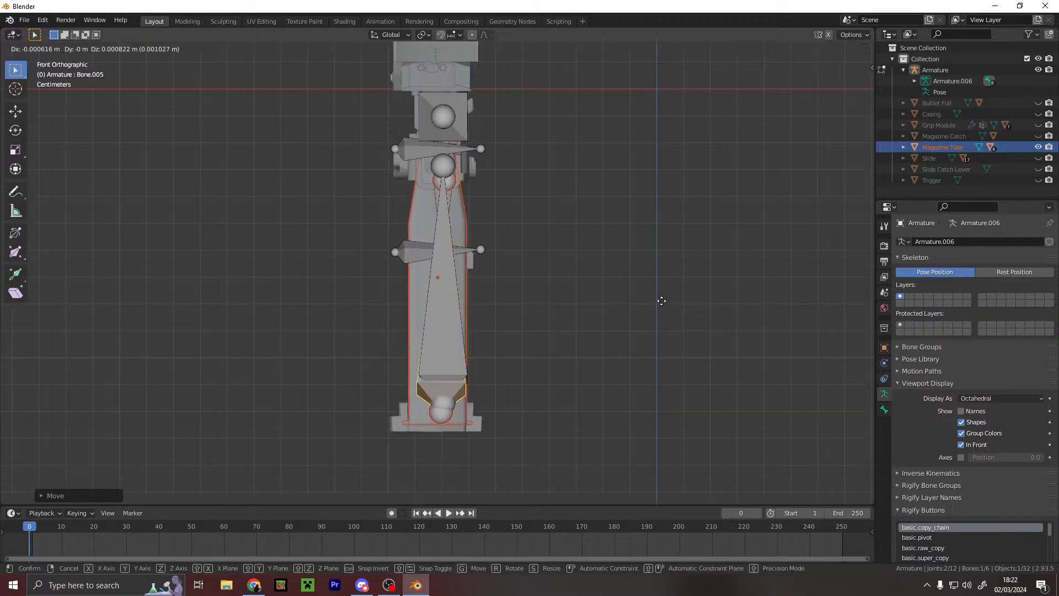
left_click(655, 301)
- Toggle the visibility of Grip Module and its child Frame to examine which geometry belongs to each
middle_click_drag(692, 253, 539, 256)
scroll(539, 255, "down", 2)
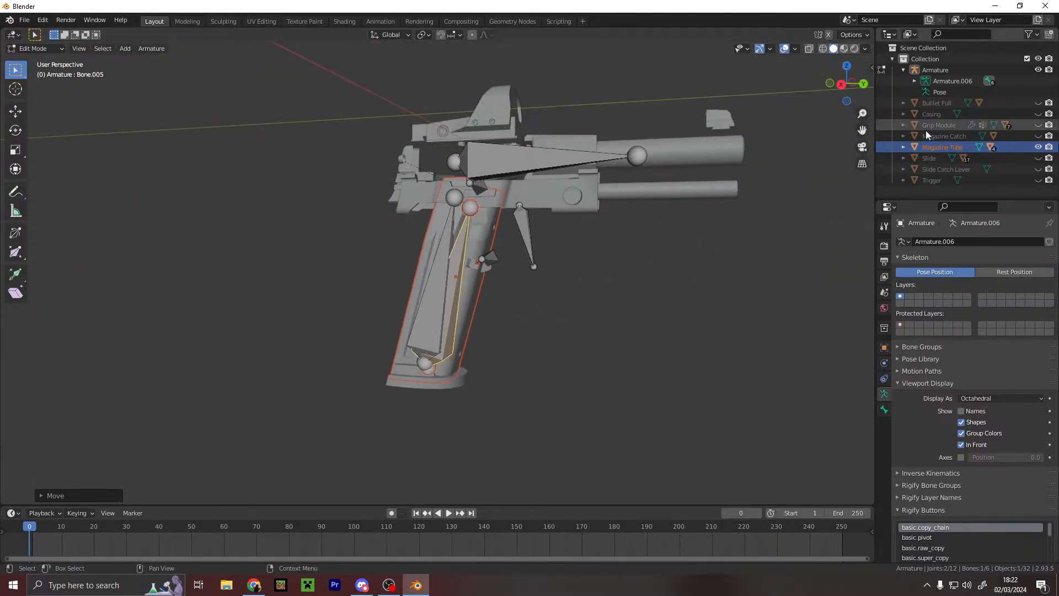
left_click(1037, 125)
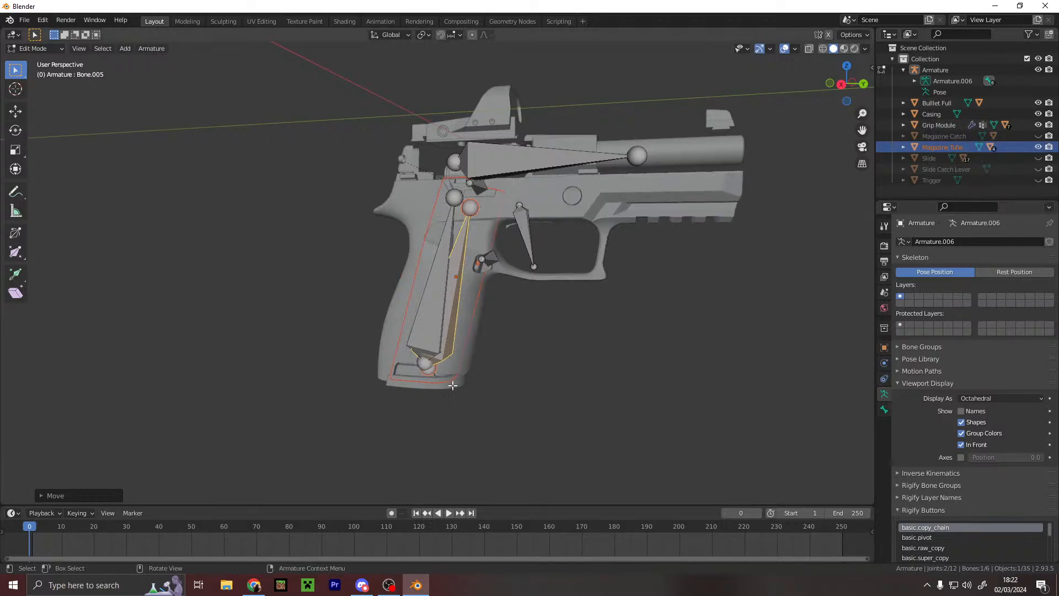
left_click(1038, 124)
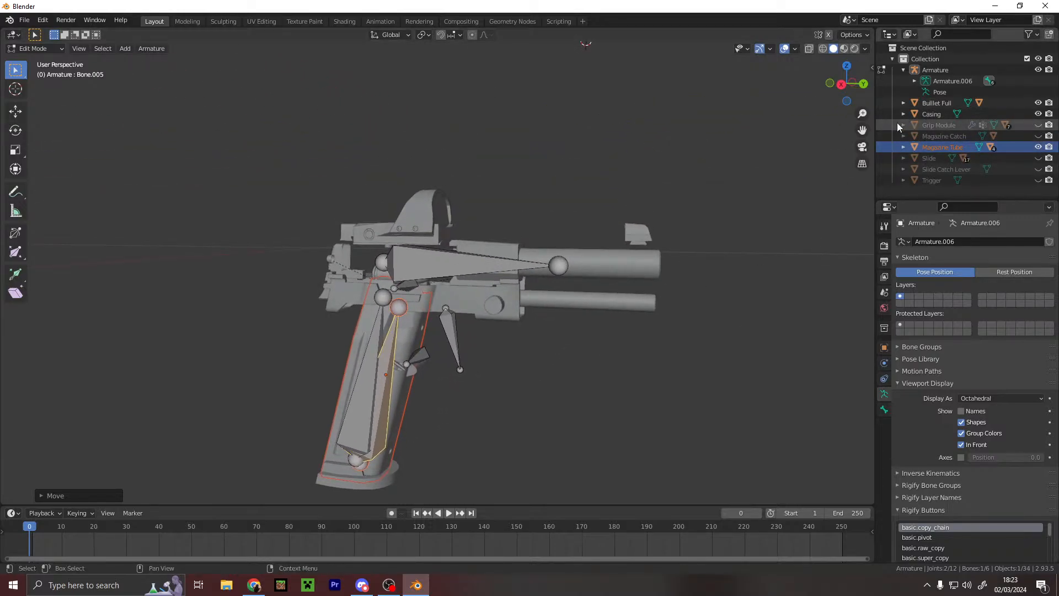
left_click(902, 124)
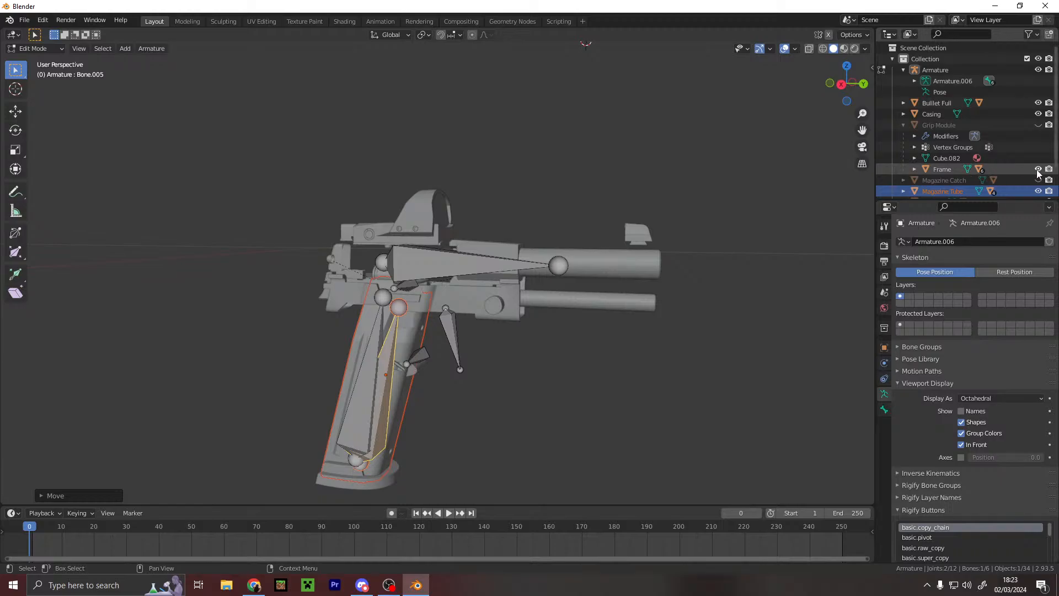
middle_click_drag(485, 356, 525, 279)
scroll(525, 279, "up", 4)
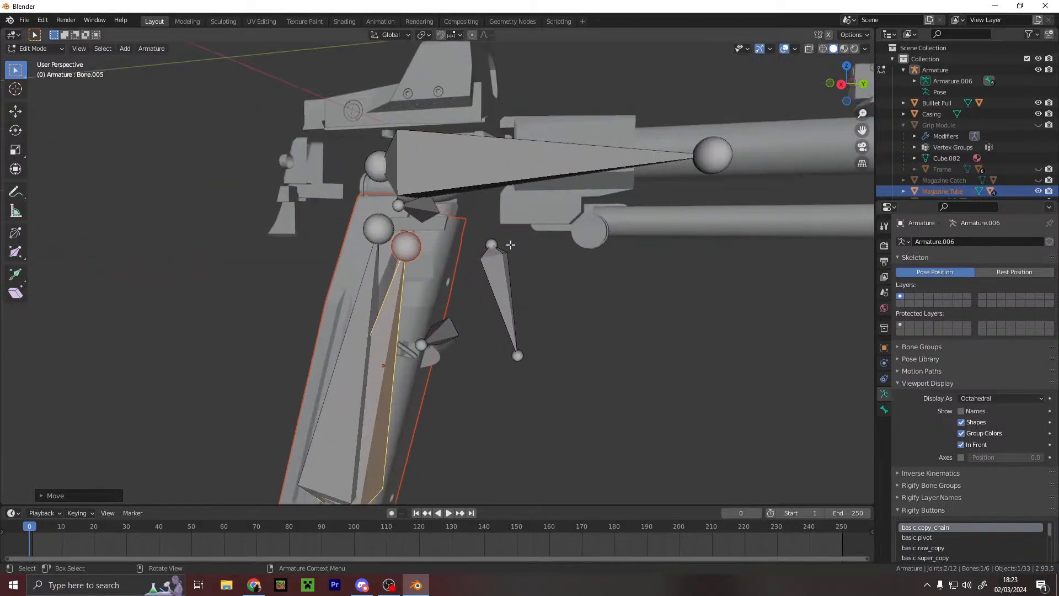
left_click(1038, 170)
left_click(1038, 169)
left_click(1038, 170)
left_click(1038, 169)
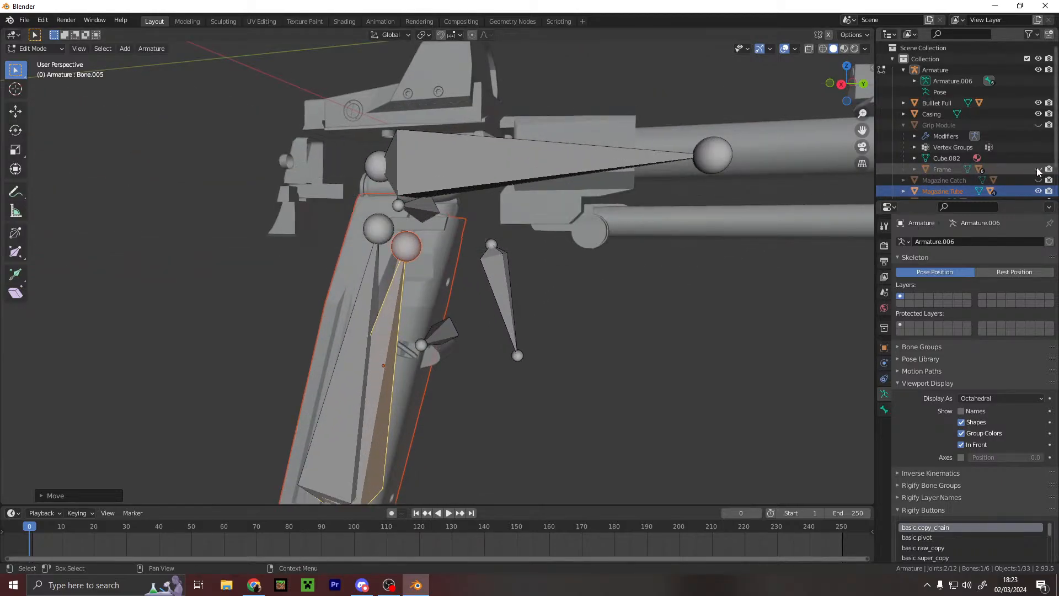
left_click(662, 141)
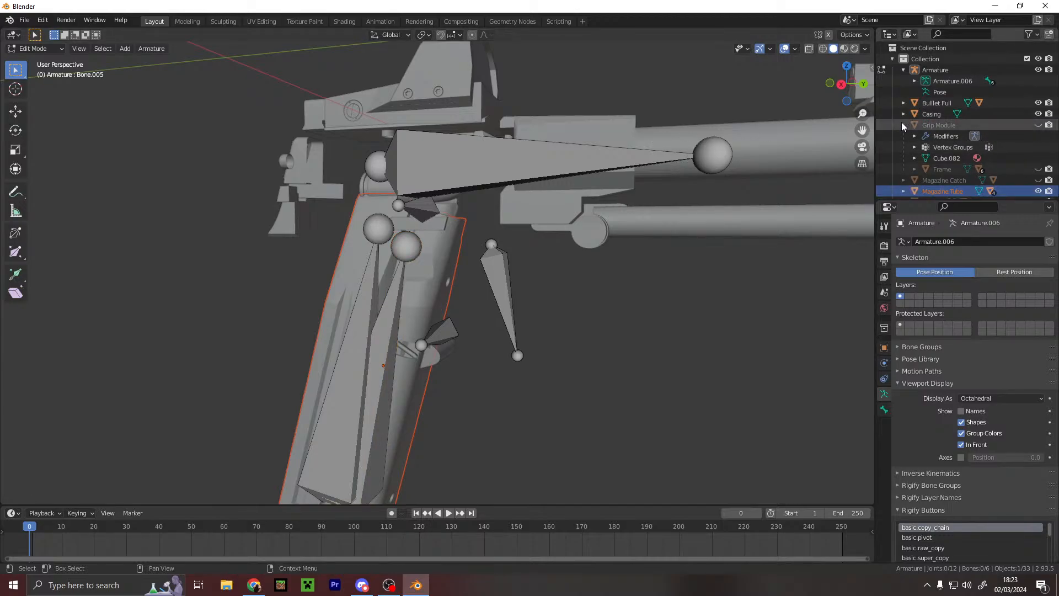
- Show Grip Module, its child Frame and Magazine Catch again, and collapse the Grip Module hierarchy
left_click(1035, 126)
left_click(1035, 126)
left_click(1034, 125)
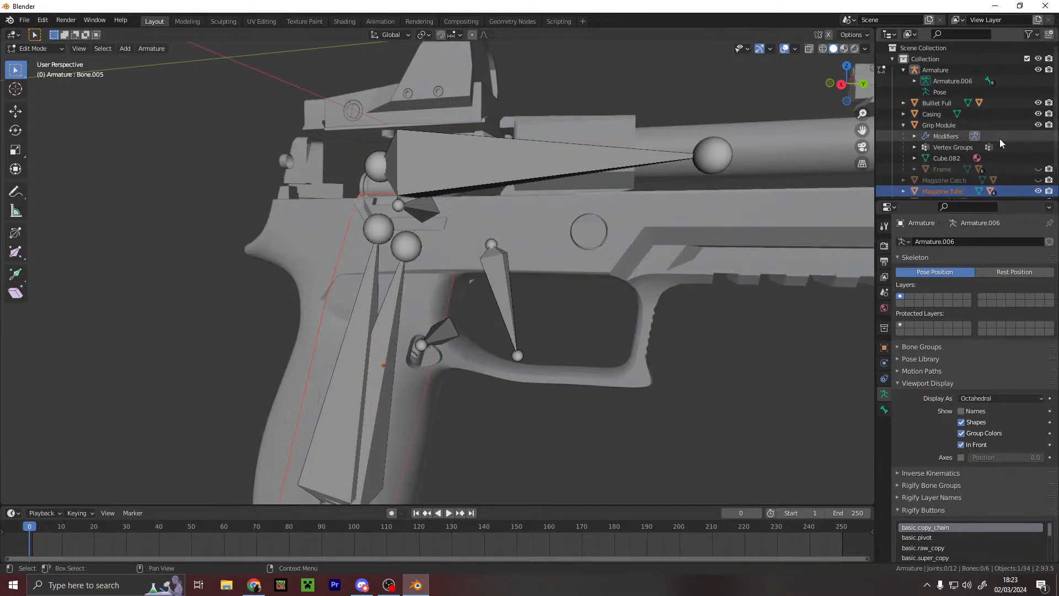
left_click(1038, 169)
left_click(941, 169)
left_click(903, 125)
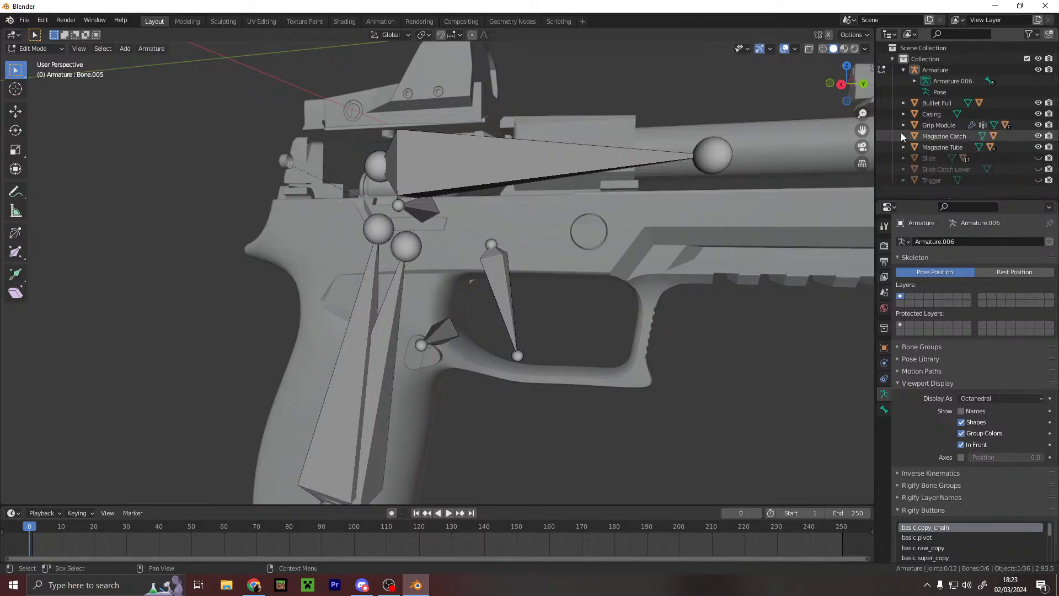
- Expand the Slide hierarchy to examine its child parts
left_click(902, 133)
left_click(902, 133)
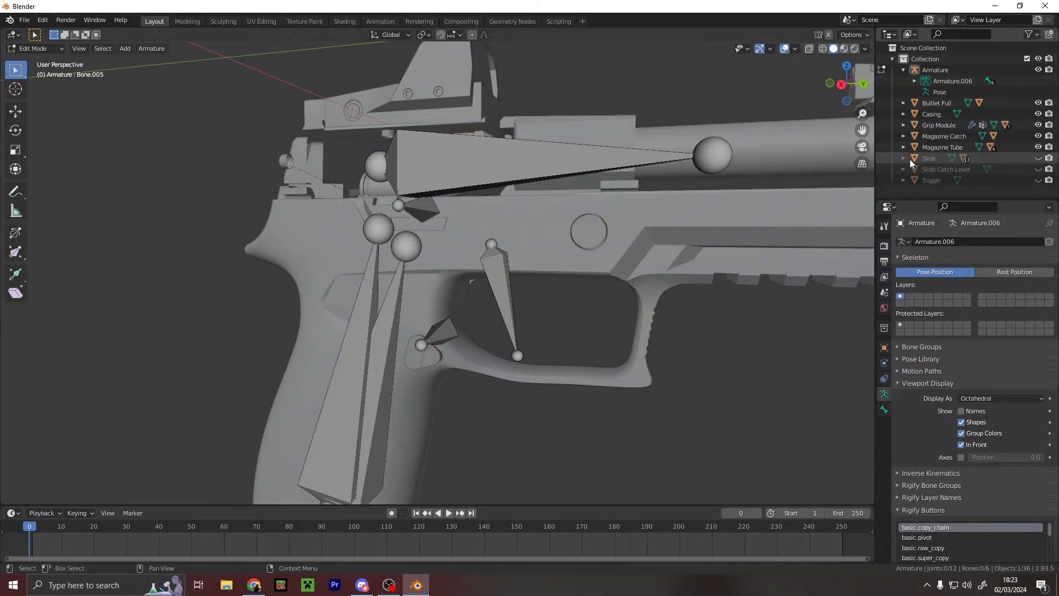
left_click(902, 158)
scroll(905, 157, "down", 3)
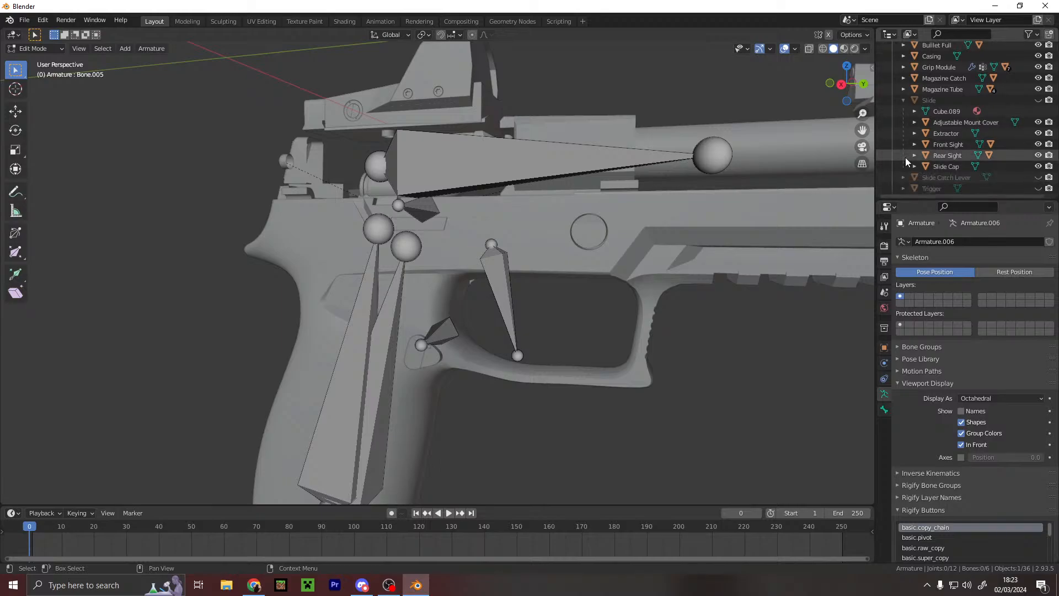
scroll(907, 144, "down", 2)
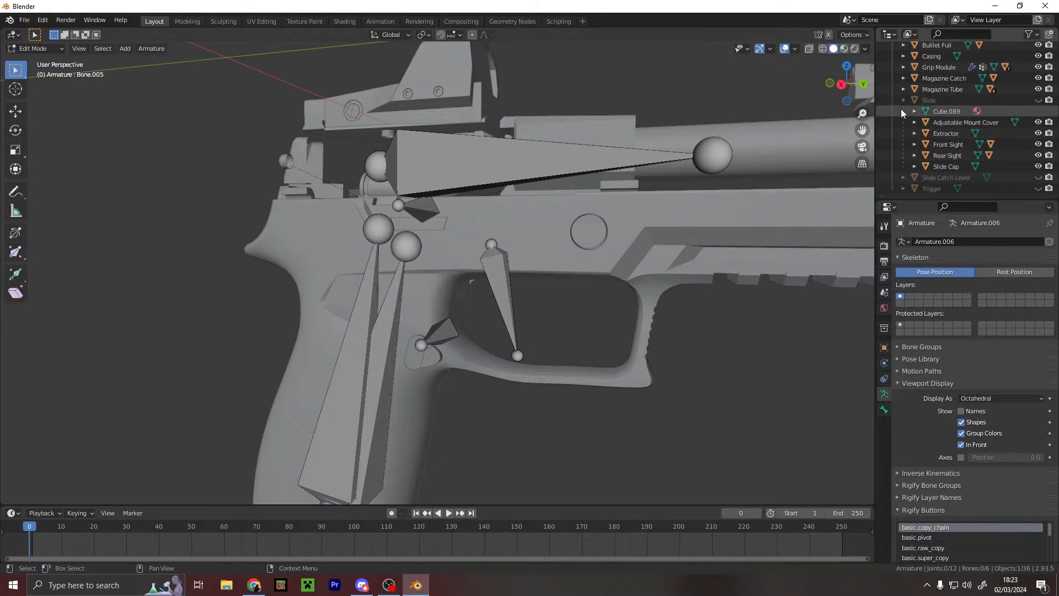
- Select Extractor and Slide Cap in turn to examine them, then collapse the Slide hierarchy
left_click(951, 131)
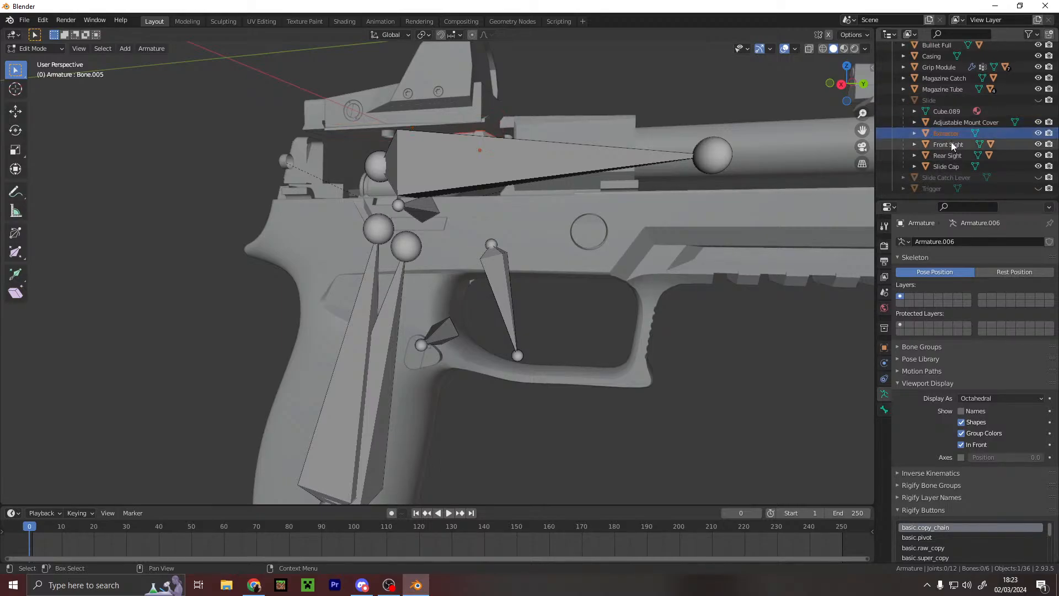
left_click(947, 165)
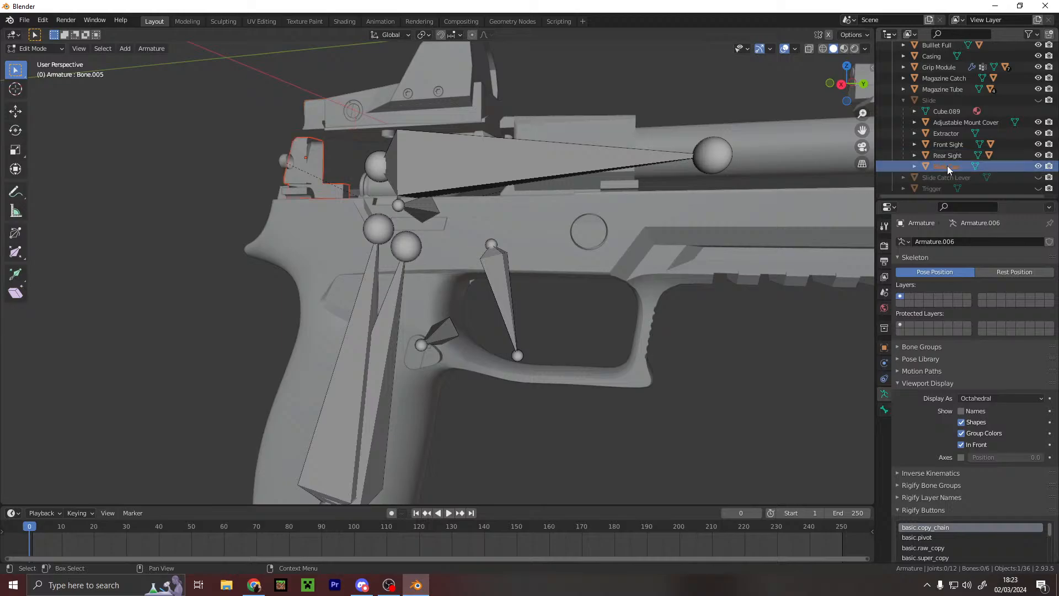
left_click(902, 101)
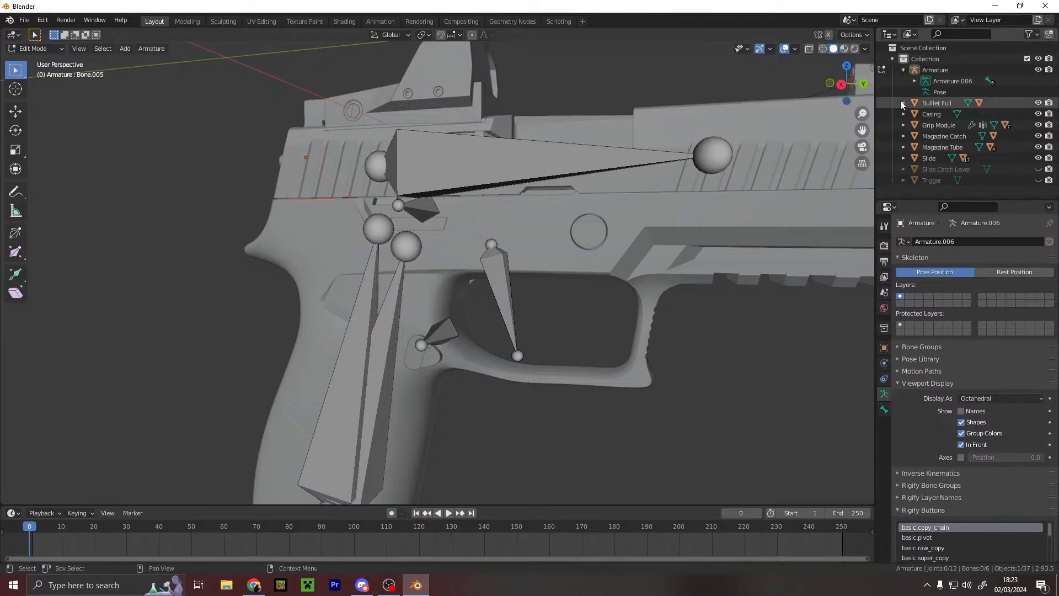
scroll(522, 355, "down", 4)
scroll(513, 353, "up", 5)
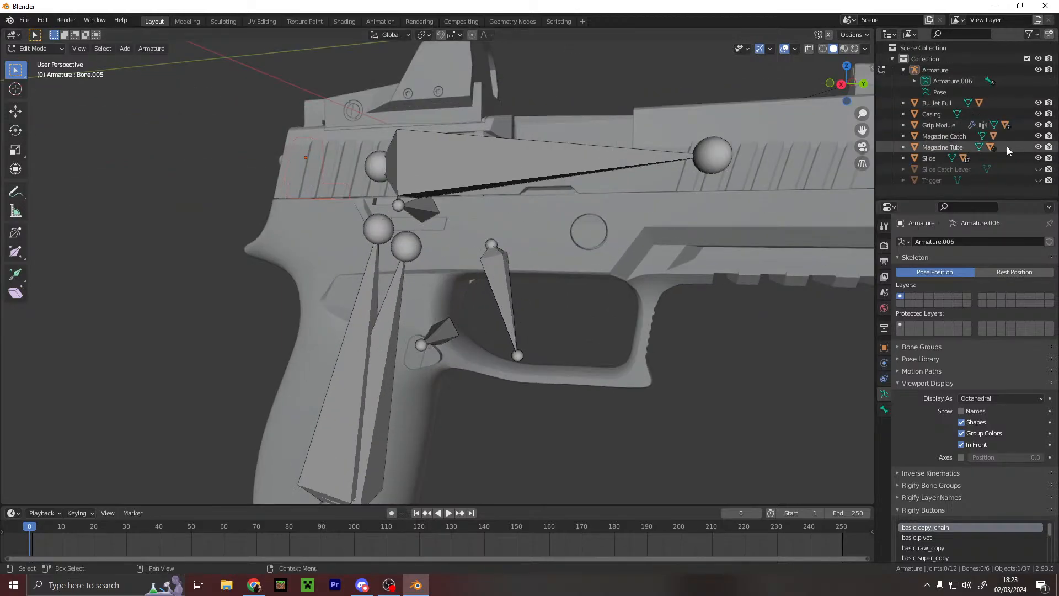
- Select Bulllet Full and hide Slide to expose the chambered bullet beneath the slide bone
left_click(966, 105)
scroll(602, 239, "down", 3)
middle_click_drag(598, 239, 654, 231)
left_click(1038, 159)
scroll(508, 260, "up", 2)
middle_click_drag(508, 259, 861, 307, "shift")
scroll(596, 326, "up", 5)
scroll(187, 262, "down", 2)
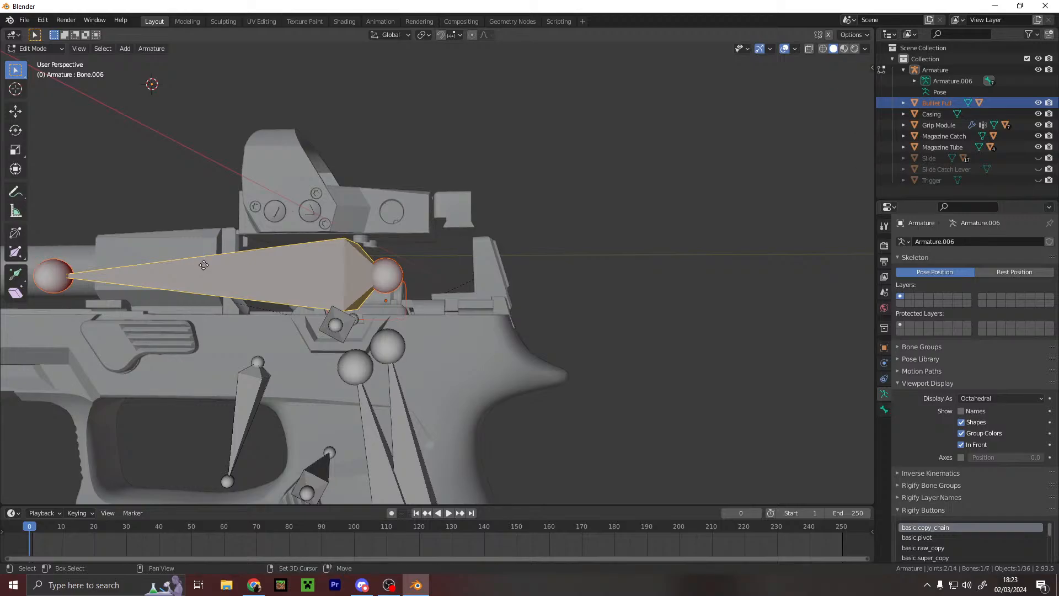
- Duplicate the slide bone and scale the copy down towards the bullet's size in the right view
left_click(313, 277)
left_click(864, 85)
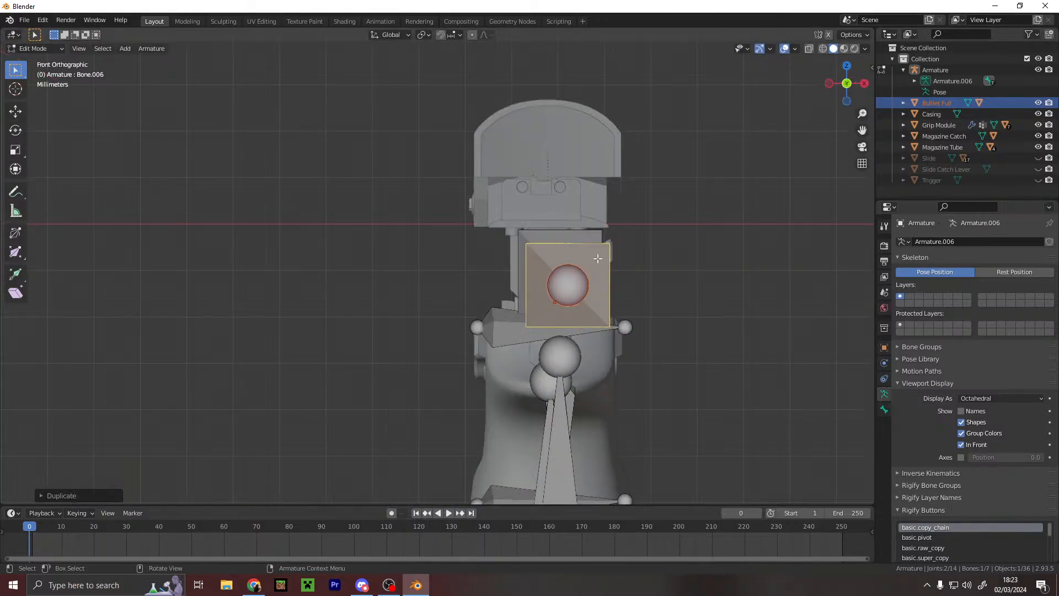
left_click(864, 84)
key("s")
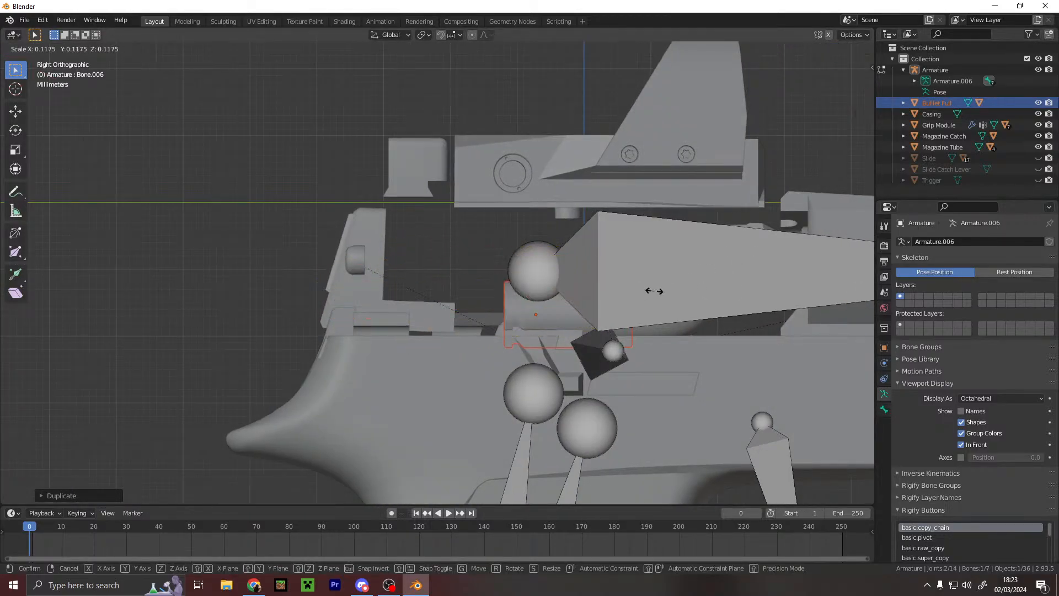
left_click(623, 299)
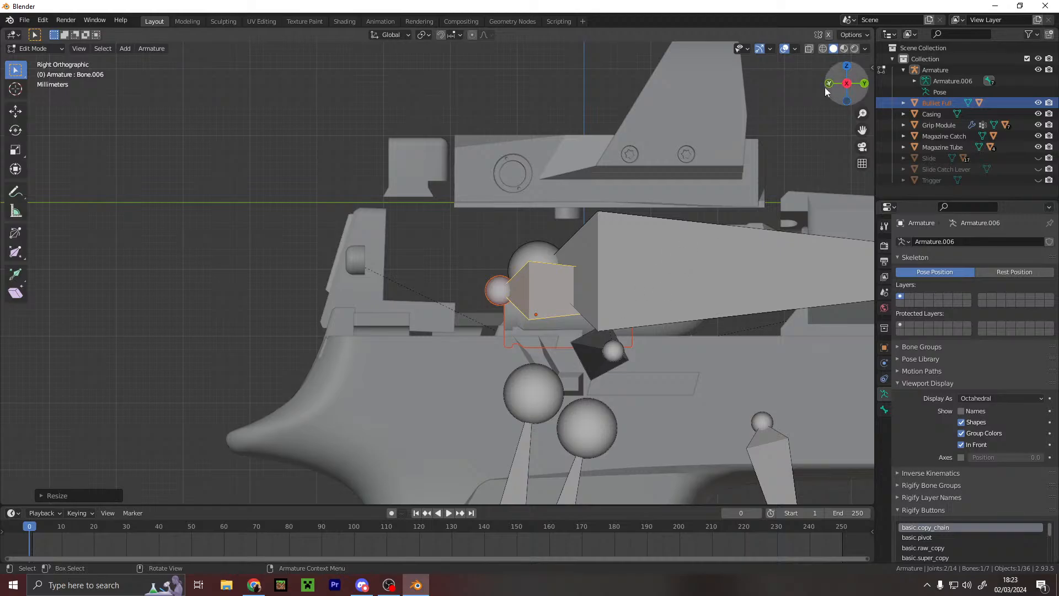
- Expand Slide and hide its children from Adjustable Mount Cover through Slide Cap to examine the remaining geometry
left_click(903, 158)
scroll(993, 169, "down", 1)
left_click(958, 160)
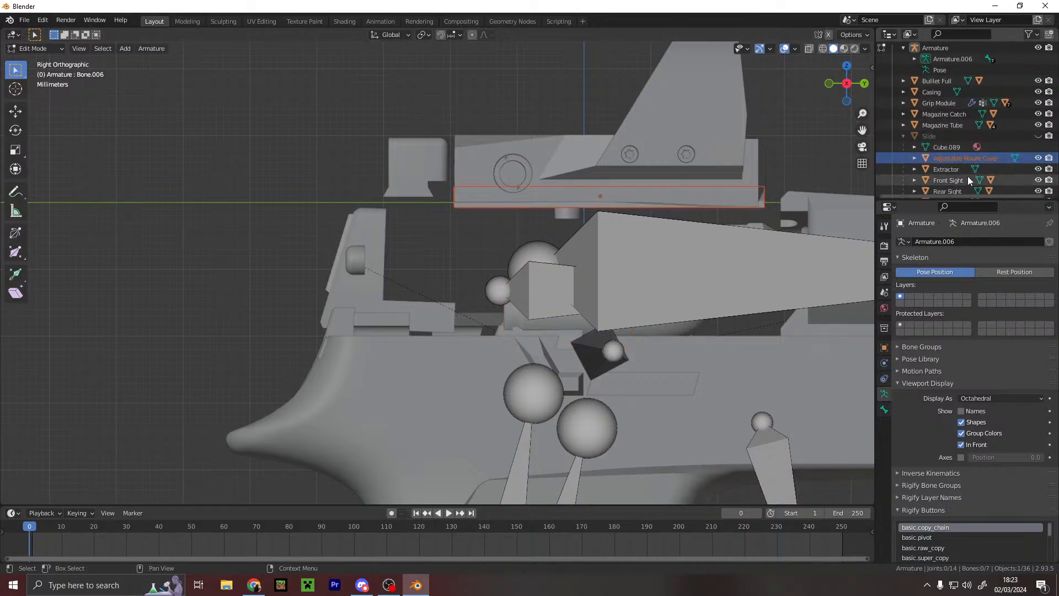
scroll(968, 178, "down", 2)
left_click(955, 167, "shift")
left_click_drag(1037, 132, 1037, 167)
mouse_move(580, 251)
middle_mouse_down()
mouse_move(728, 260)
mouse_move(805, 251)
mouse_move(583, 252)
middle_mouse_up()
scroll(617, 257, "down", 1)
left_click(681, 268)
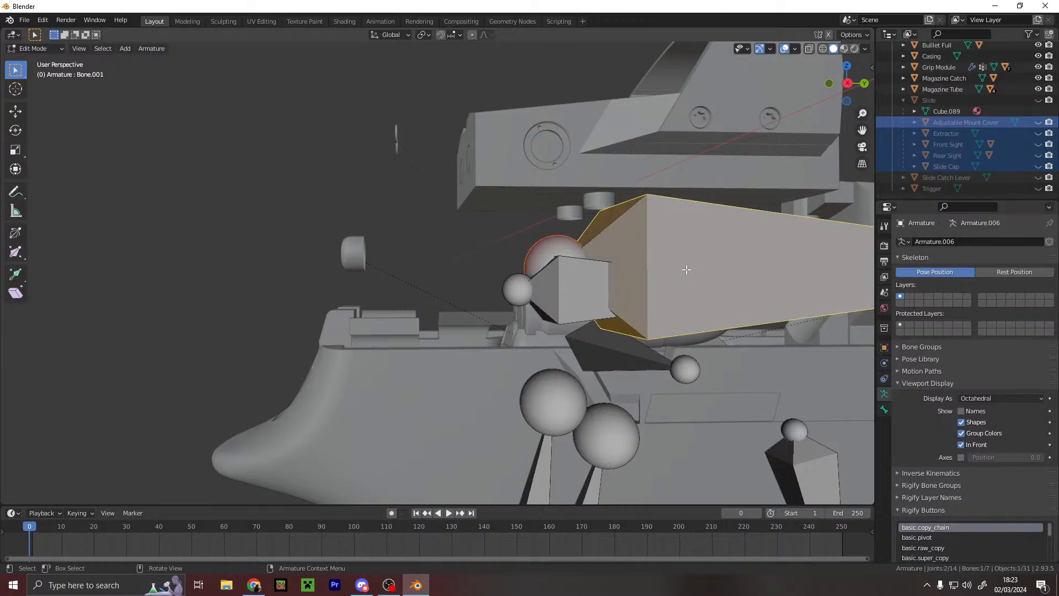
scroll(658, 274, "down", 2)
middle_click_drag(538, 280, 477, 293)
scroll(450, 285, "up", 5)
middle_click_drag(416, 332, 478, 286)
- Show Slide's hidden child parts again, from Slide Cap up to Adjustable Mount Cover
left_click(1037, 166)
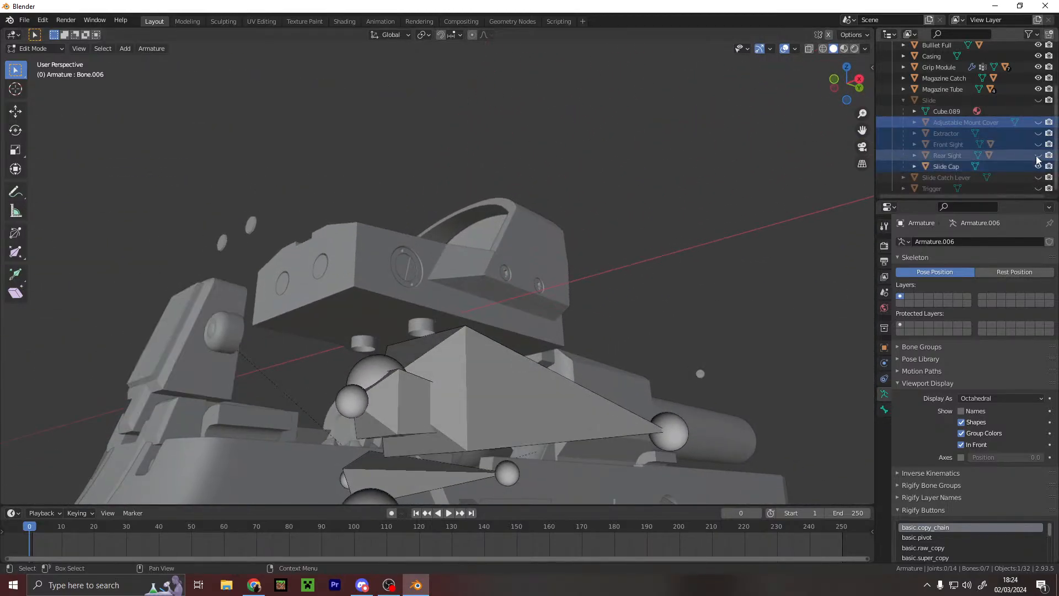
left_click(1038, 155)
left_click(1037, 144)
left_click(1037, 122)
- Expand Front Sight, Rear Sight and Adjustable Mount Cover, toggle Sight Body's visibility to examine it, and collapse Slide
left_click(915, 144)
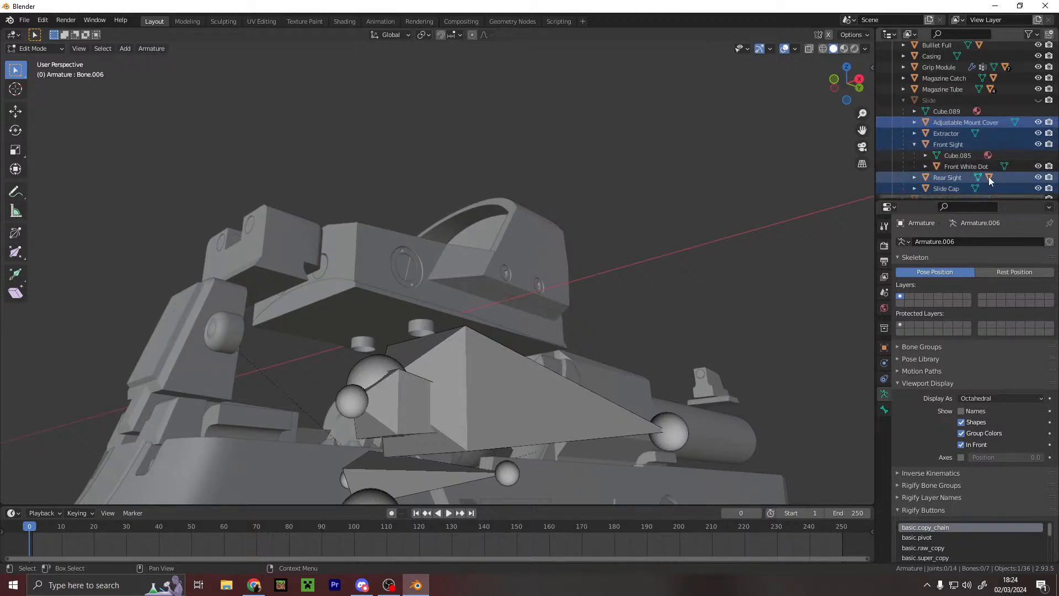
left_click(914, 178)
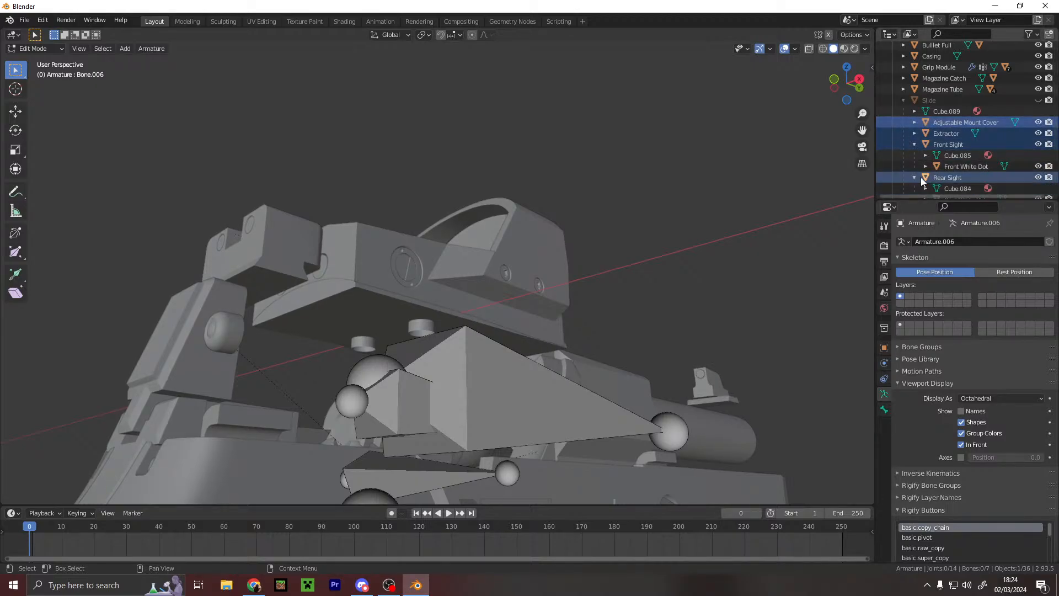
scroll(918, 178, "down", 2)
scroll(919, 164, "up", 2)
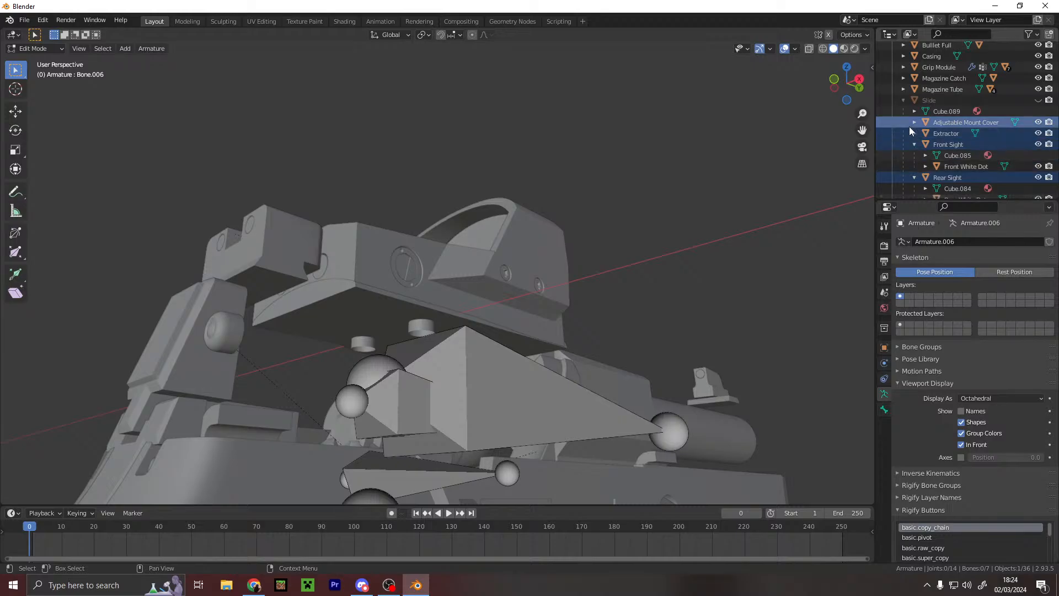
left_click(914, 123)
left_click(1038, 144)
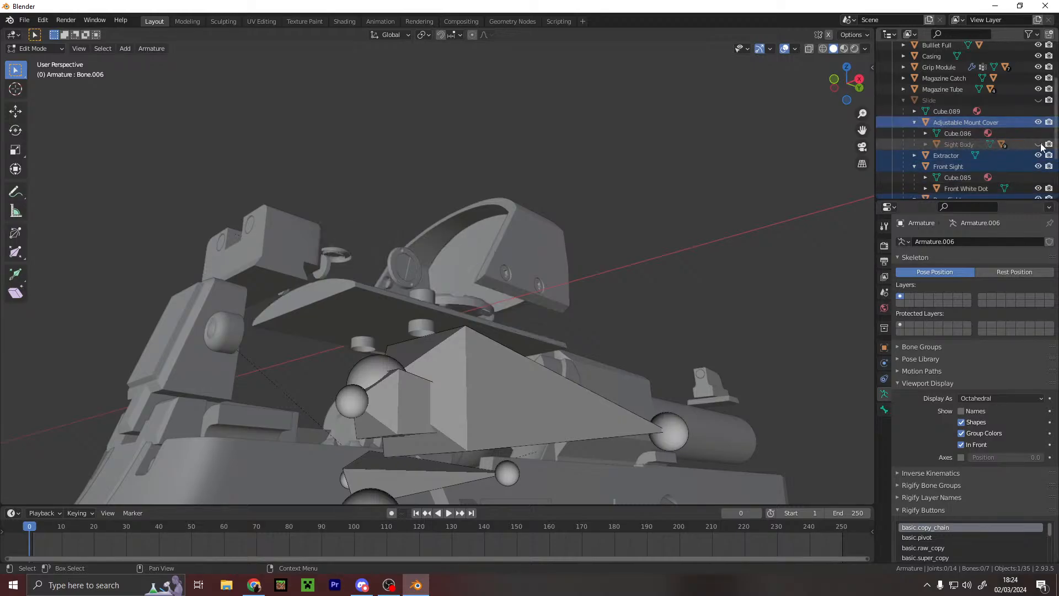
left_click(1038, 144)
left_click(913, 123)
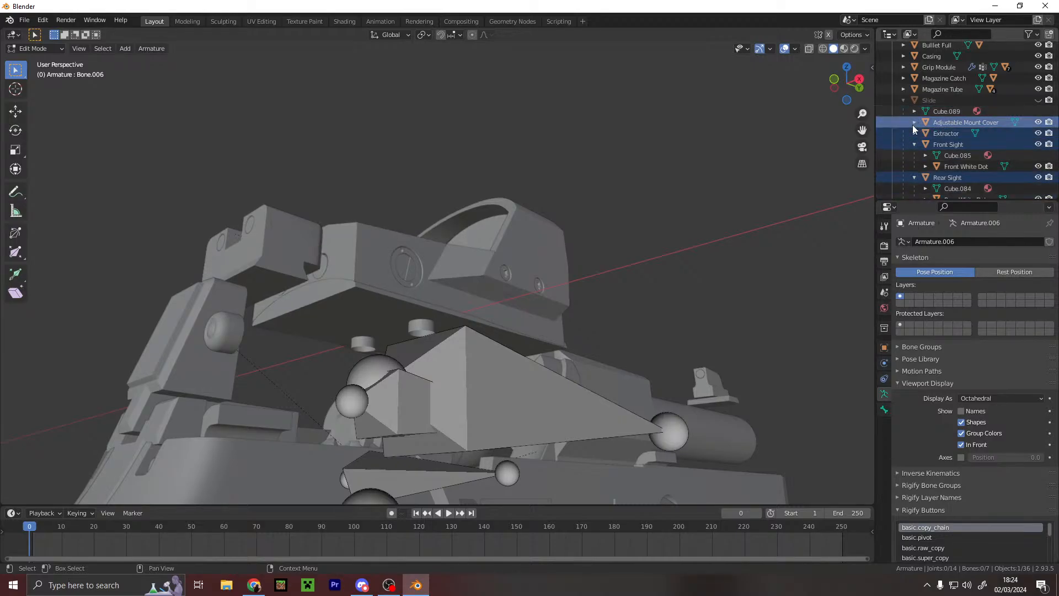
left_click(903, 101)
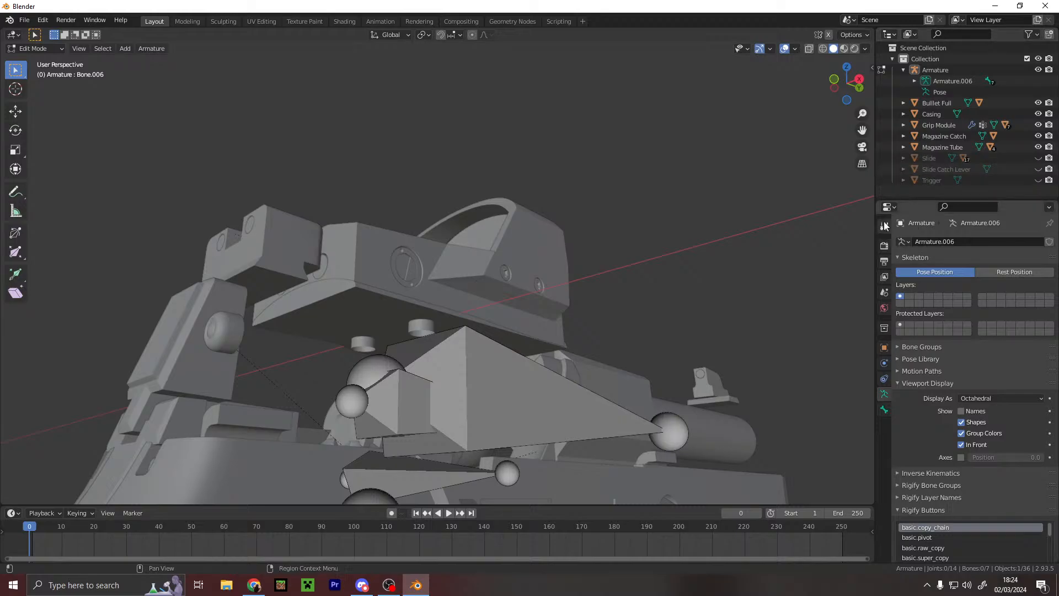
- Show Slide again, select it, and collapse its Front Sight and Rear Sight hierarchies
left_click(1039, 159)
scroll(697, 196, "down", 4)
middle_click_drag(694, 198, 687, 244)
left_click(936, 159)
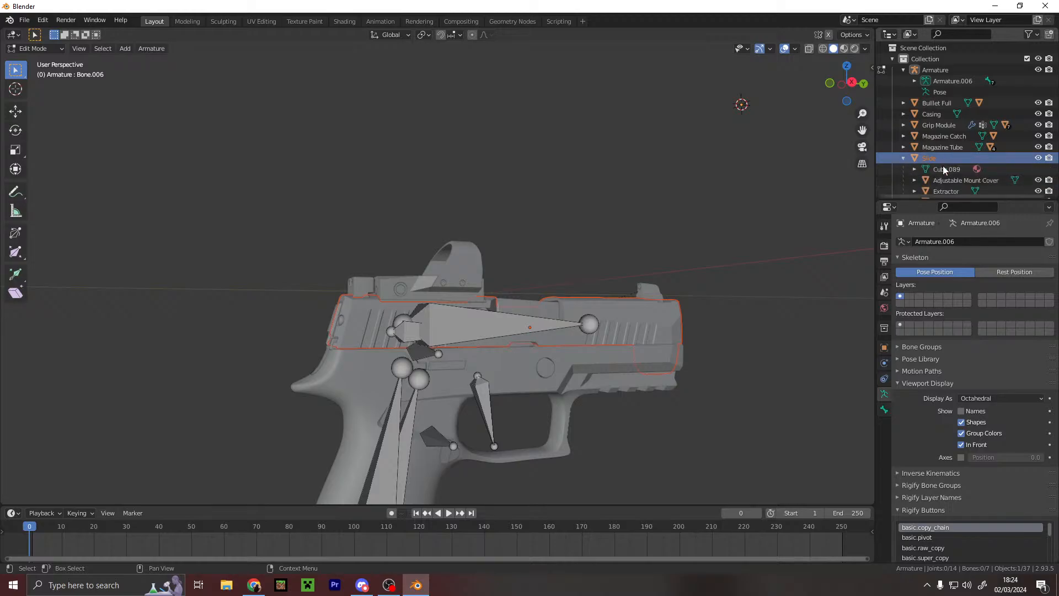
scroll(937, 162, "down", 5)
left_click(914, 113)
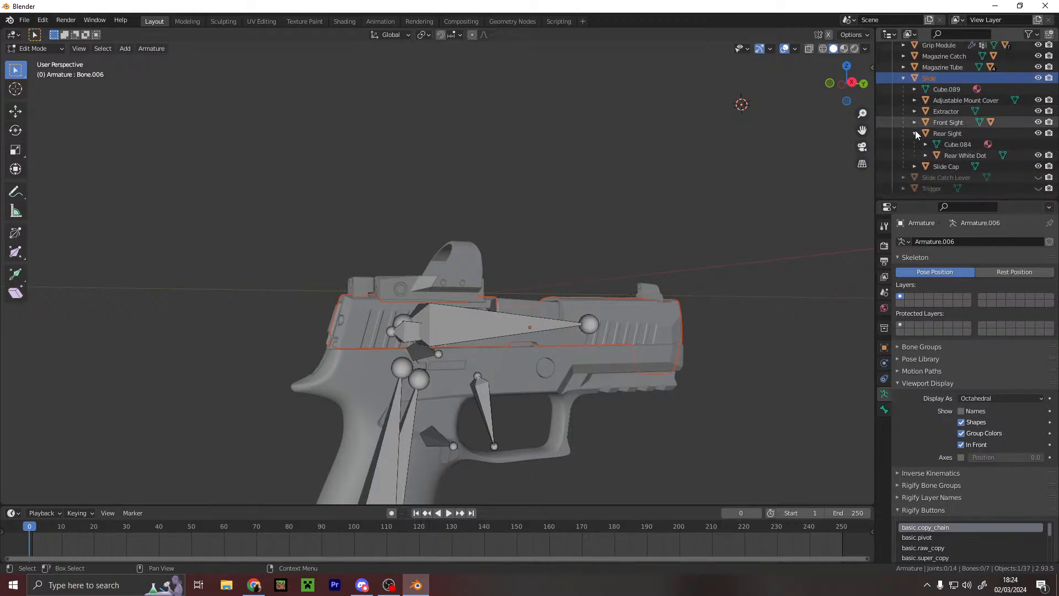
left_click(913, 133)
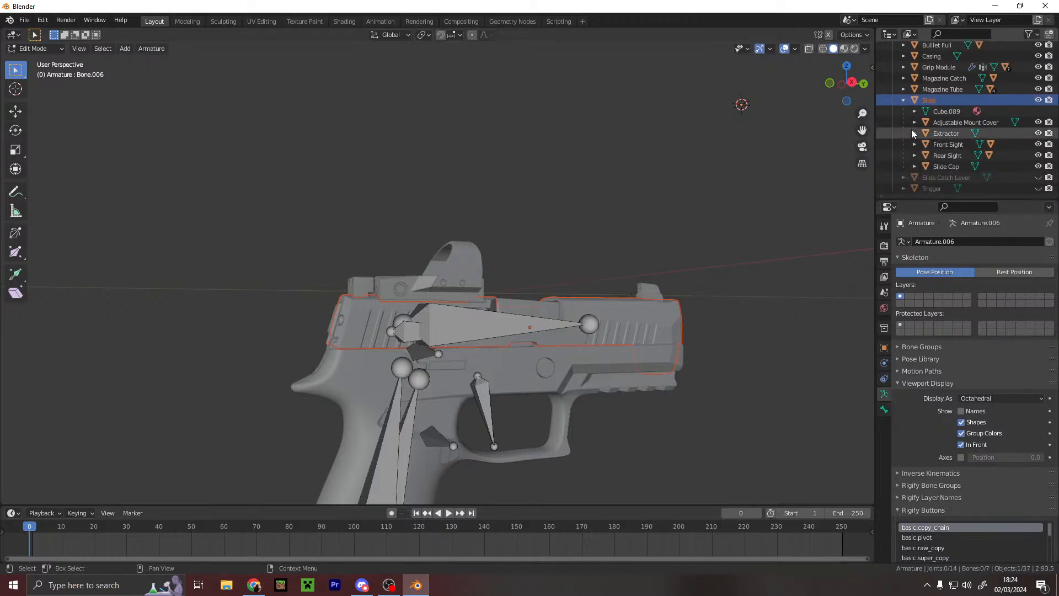
- Toggle Slide's visibility to examine which geometry belongs to it, and inspect the bones at the rear of the slide
left_click(944, 143)
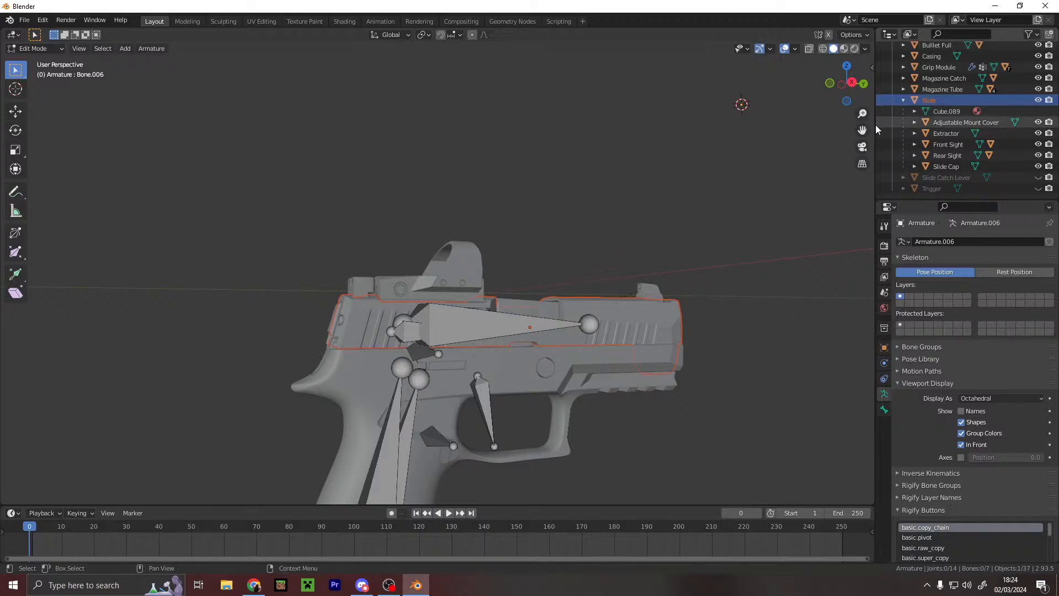
left_click(1039, 100)
left_click(1038, 100)
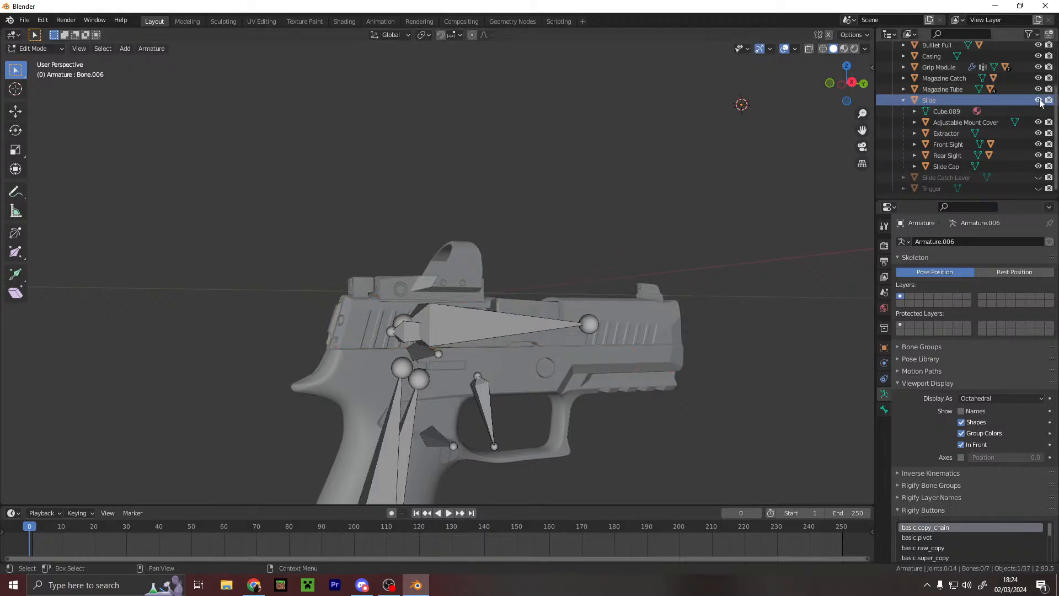
middle_click_drag(624, 184, 576, 221)
scroll(543, 291, "up", 4)
middle_click_drag(544, 291, 685, 137, "shift")
scroll(901, 104, "up", 2)
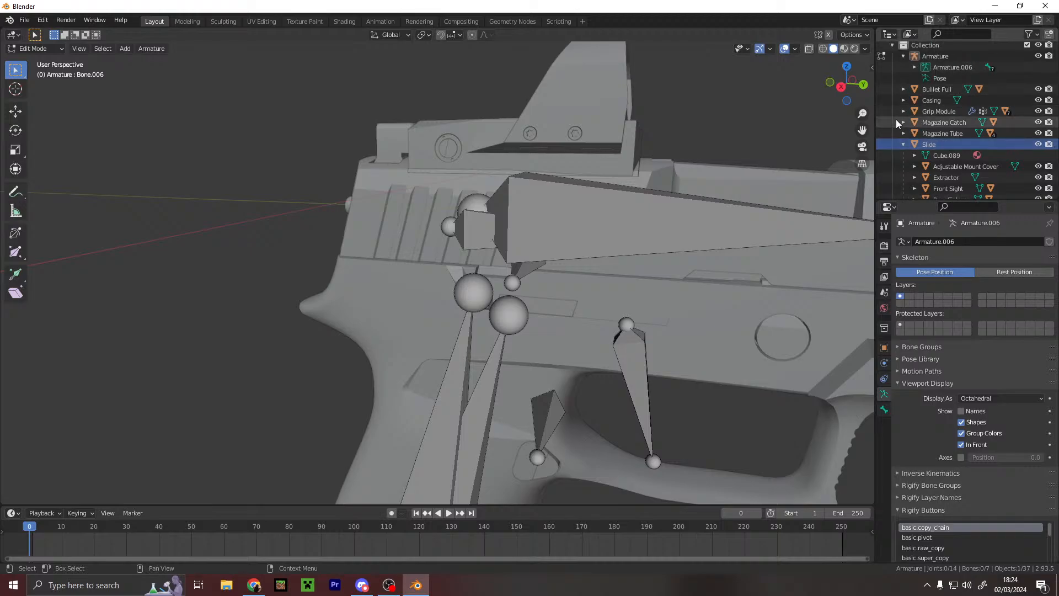
- Collapse Slide, select the small bullet bone Bone.006 in the armature data, and hide Slide for a clear left view
left_click(903, 145)
left_click(913, 82)
left_click(954, 159)
middle_click_drag(811, 204, 715, 217)
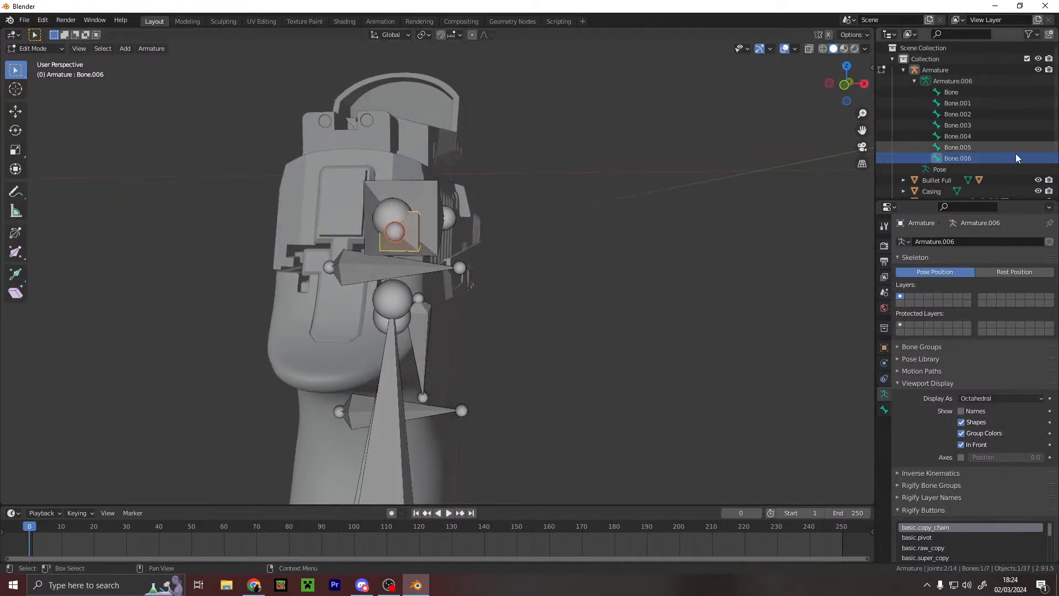
scroll(1039, 193, "down", 3)
left_click(1037, 170)
scroll(419, 221, "up", 3)
middle_click_drag(386, 218, 681, 193, "shift")
left_click(850, 83)
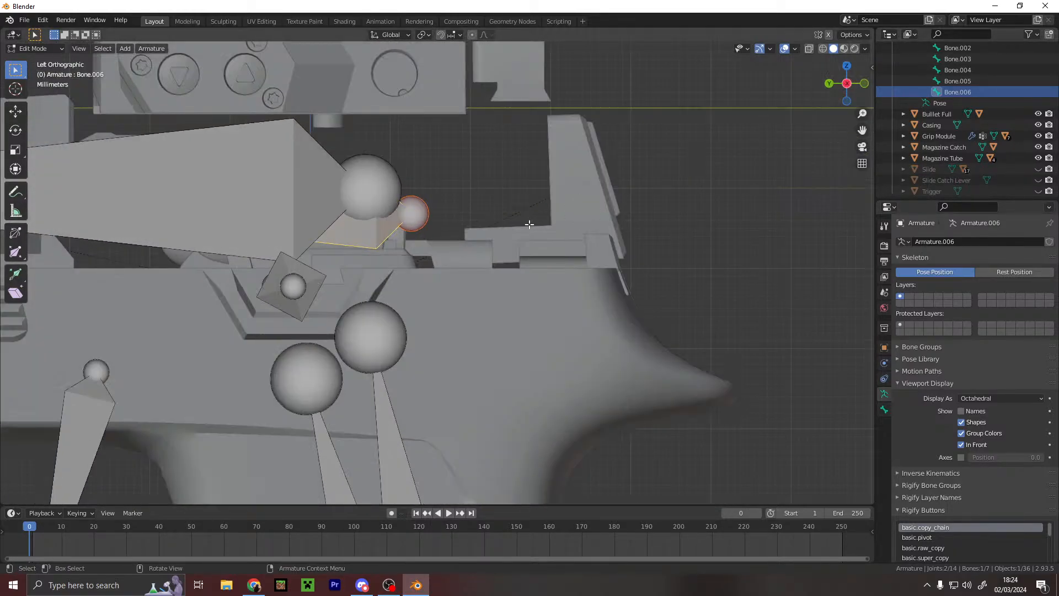
- Move and rotate the bullet bone in the left view to line it up with the chambered bullet
key("g")
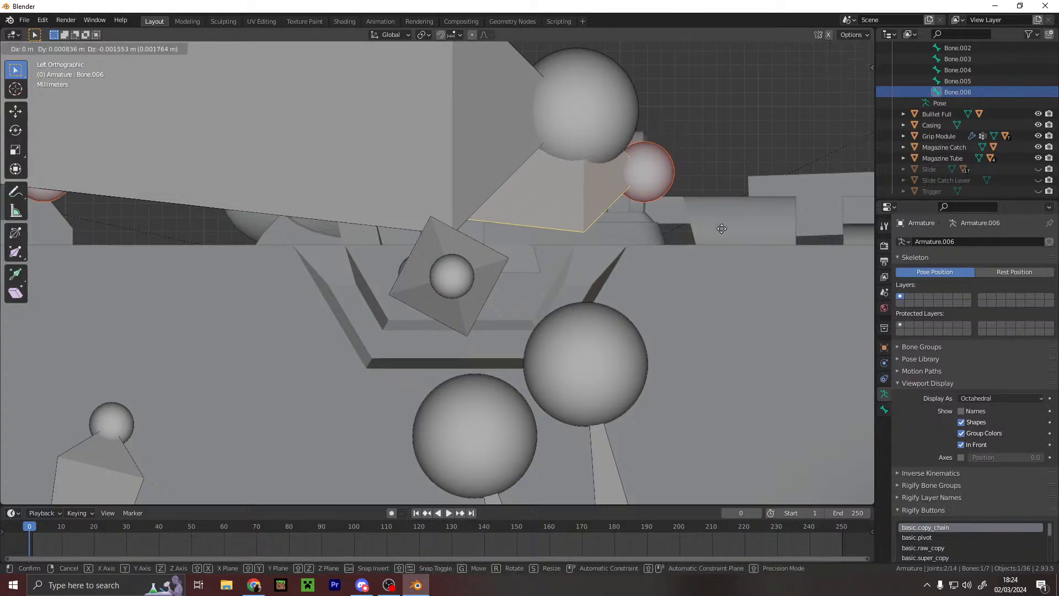
left_click(720, 242)
key("r")
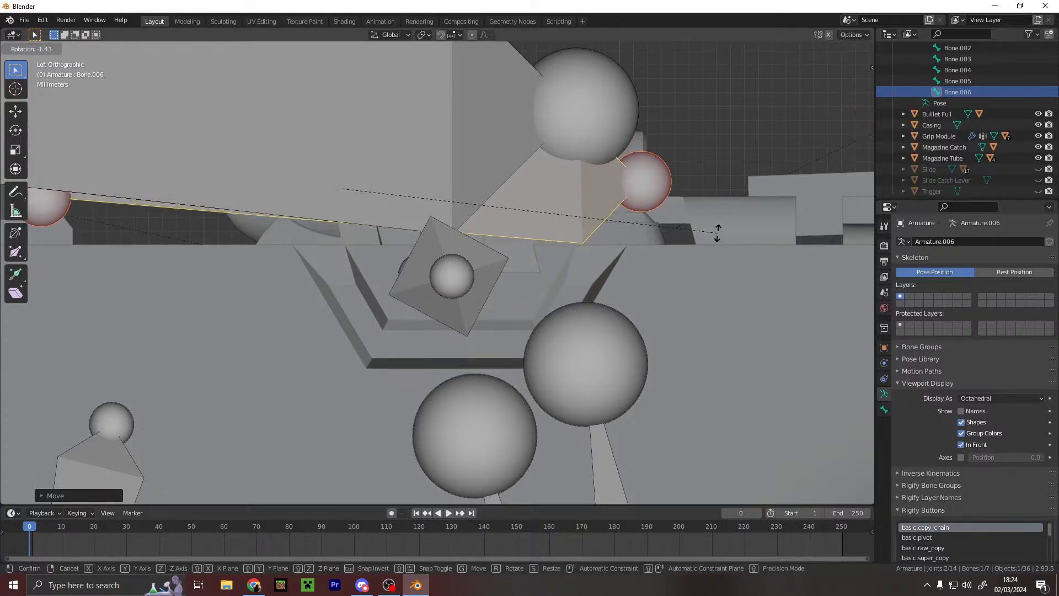
left_click(714, 206)
key("g")
left_click(816, 206)
key("s")
key("Escape")
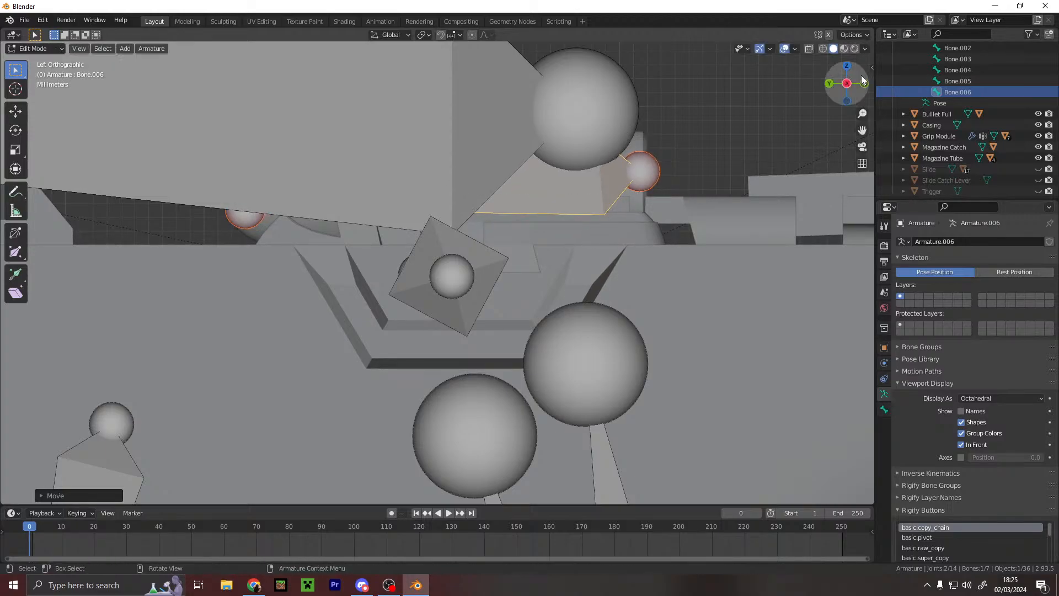
- Move the bullet bone from the front and an angled view to align it sideways with the bullet
left_click(863, 83)
middle_click_drag(770, 154, 777, 205)
key("g")
left_click(550, 185)
key("g")
left_click(706, 204)
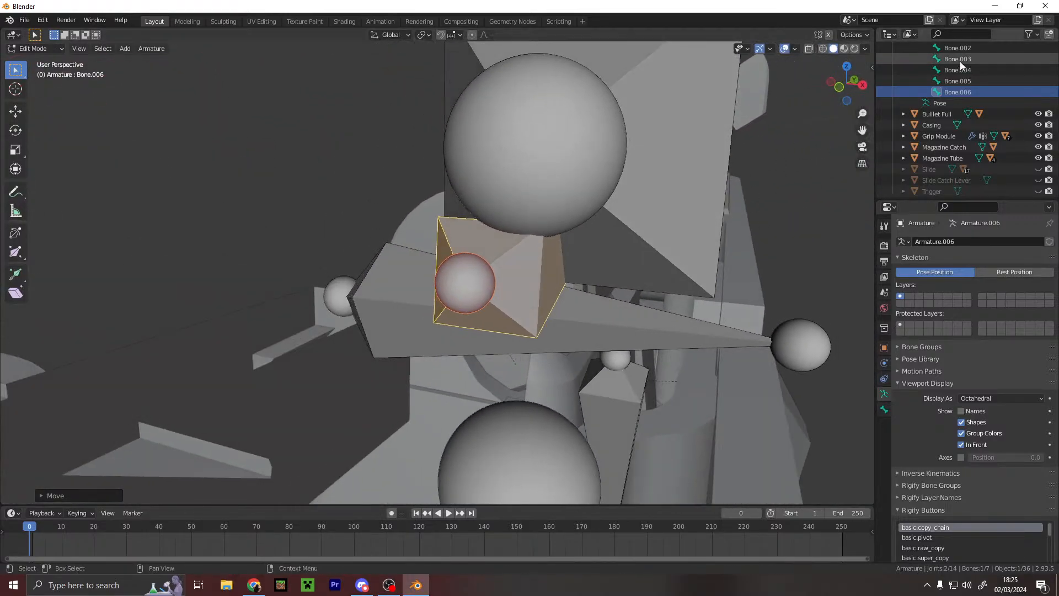
- Refine the bullet bone's position on the bullet from side, front and angled views
left_click(862, 86)
left_click(826, 87)
key("g")
left_click(706, 207)
middle_click_drag(706, 208, 717, 248)
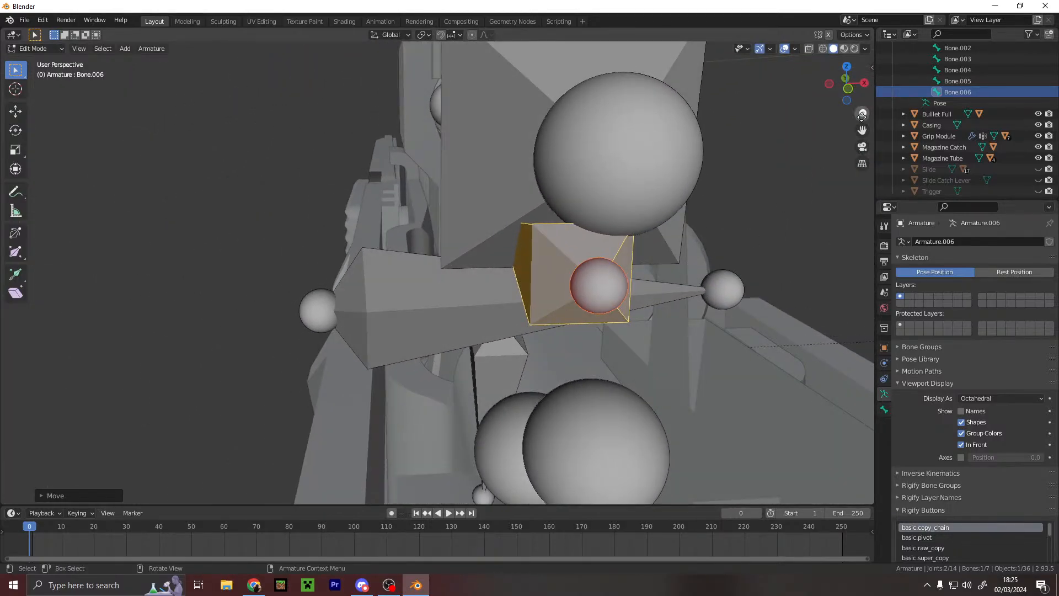
left_click(843, 90)
middle_click_drag(803, 140, 562, 194)
key("g")
left_click(593, 197)
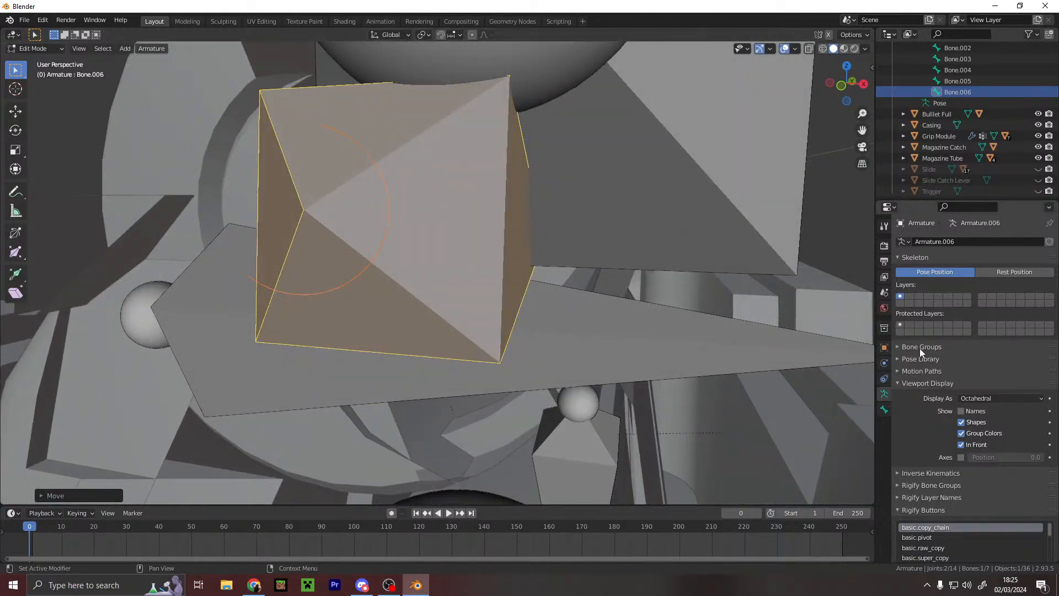
- Turn off In Front for the armature, and rotate and move the bullet bone along the bullet's axis in the right view
left_click(962, 445)
middle_click_drag(675, 270, 595, 271)
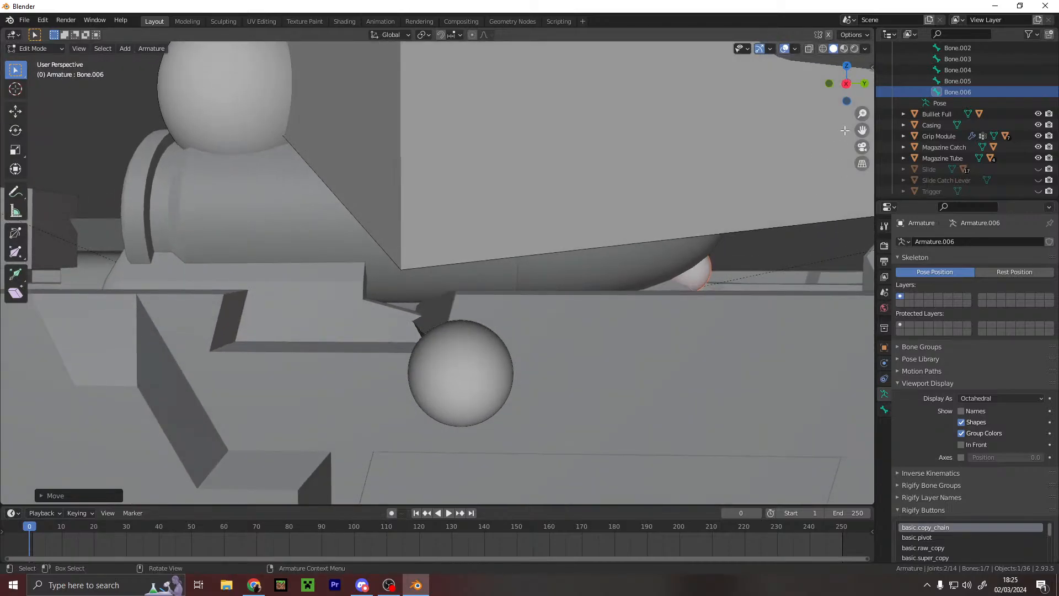
left_click(844, 85)
key("r")
left_click(713, 229)
key("g")
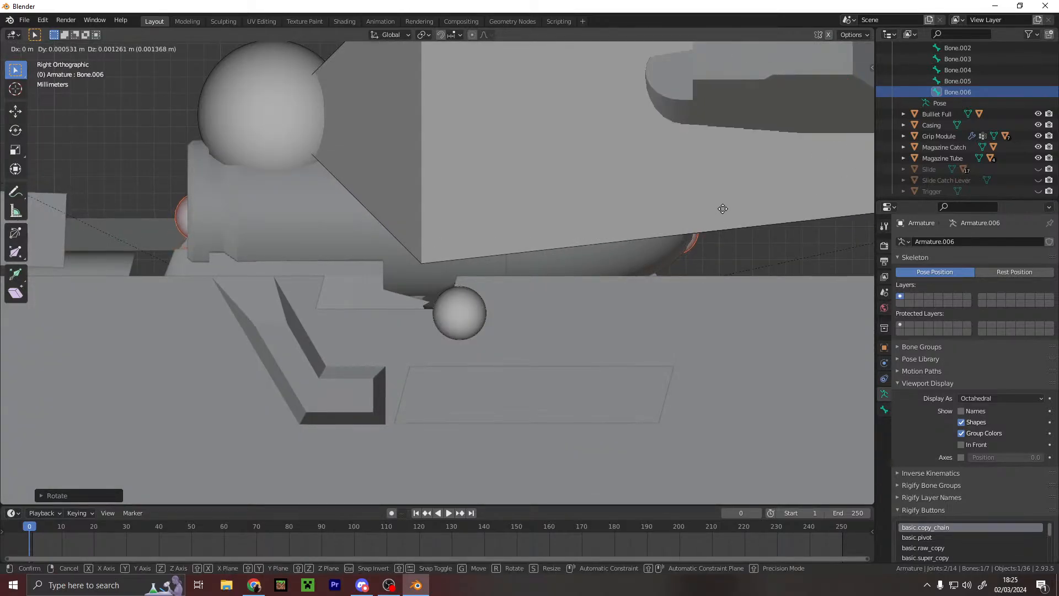
left_click(722, 208)
- Turn In Front back on for the armature and show Slide, Slide Catch Lever and Trigger again
left_click(960, 445)
mouse_move(553, 196)
middle_mouse_down()
mouse_move(647, 205)
mouse_move(529, 205)
middle_mouse_up()
scroll(635, 201, "down", 8)
left_click(1038, 171)
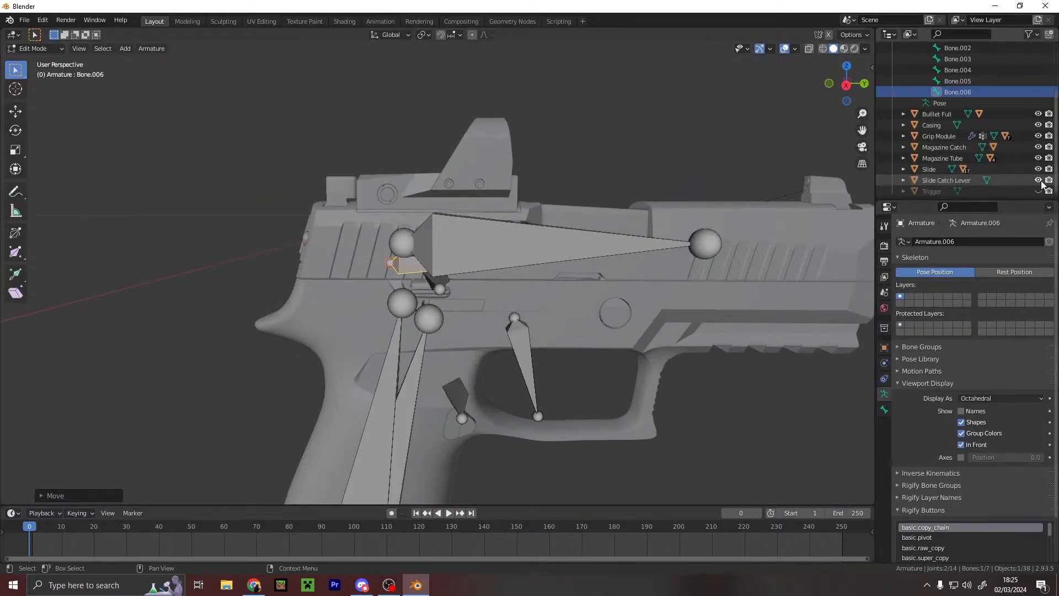
middle_click_drag(650, 142, 692, 149)
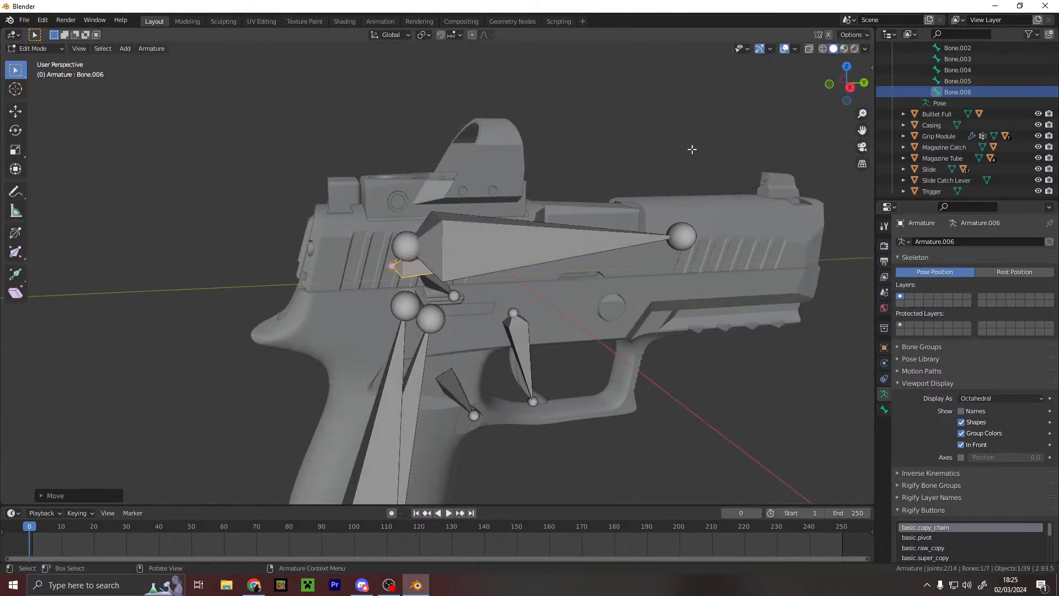
- Duplicate the bullet bone, place the copy forward along the slide bone, and hide Slide
key("e")
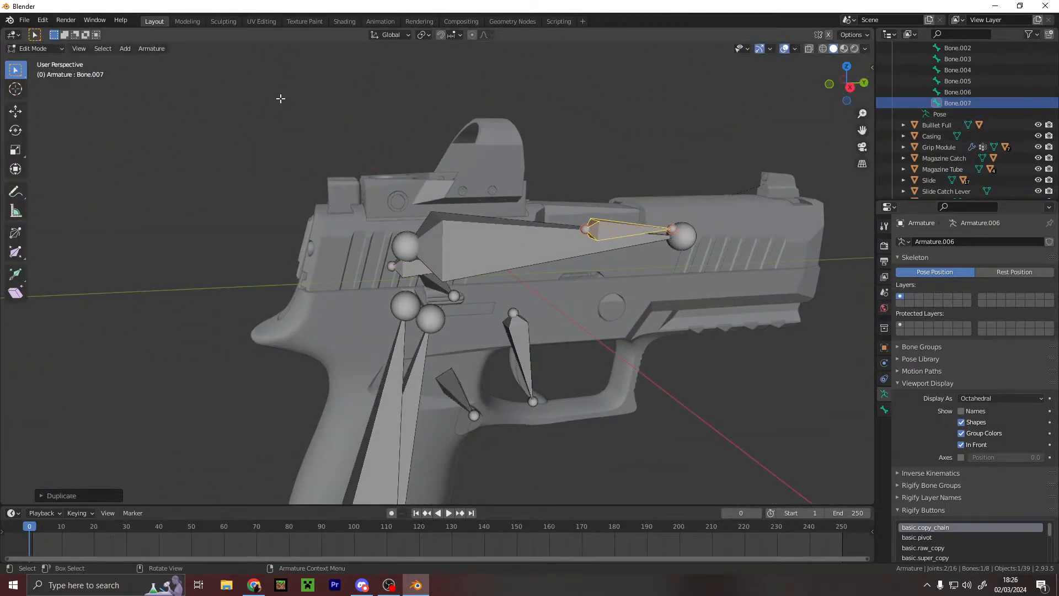
left_click(1037, 180)
middle_click_drag(678, 184, 337, 207)
scroll(341, 220, "up", 4)
middle_click_drag(370, 259, 222, 378, "shift")
scroll(517, 360, "down", 3)
scroll(608, 378, "up", 4)
scroll(213, 364, "down", 4)
middle_click_drag(453, 288, 560, 267)
scroll(560, 267, "up", 3)
scroll(904, 144, "up", 5)
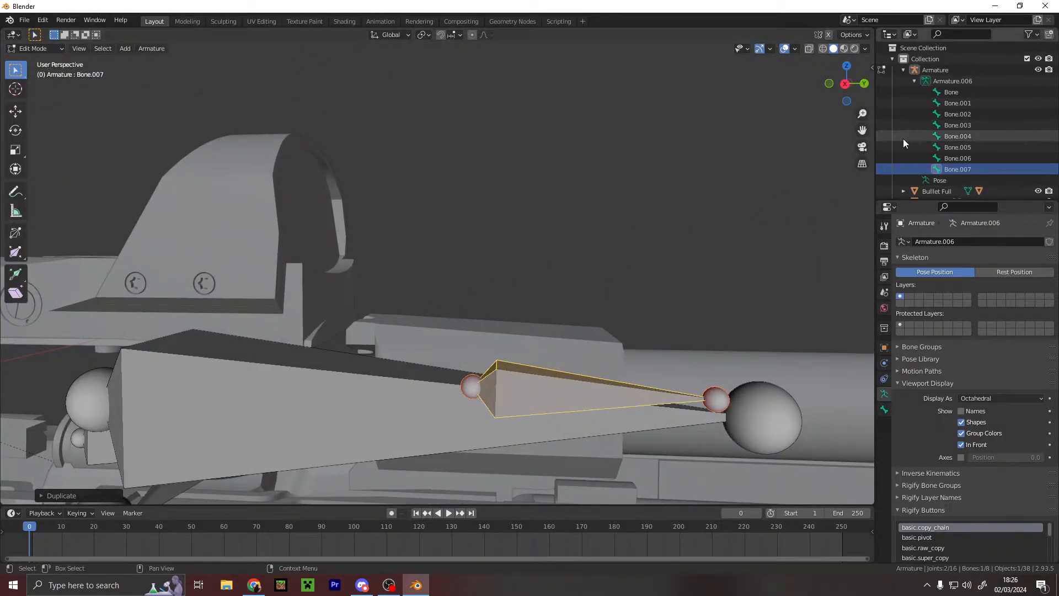
- Hide the Barrel inside the grip module's Frame to expose the casing
scroll(902, 142, "down", 5)
left_click(914, 155)
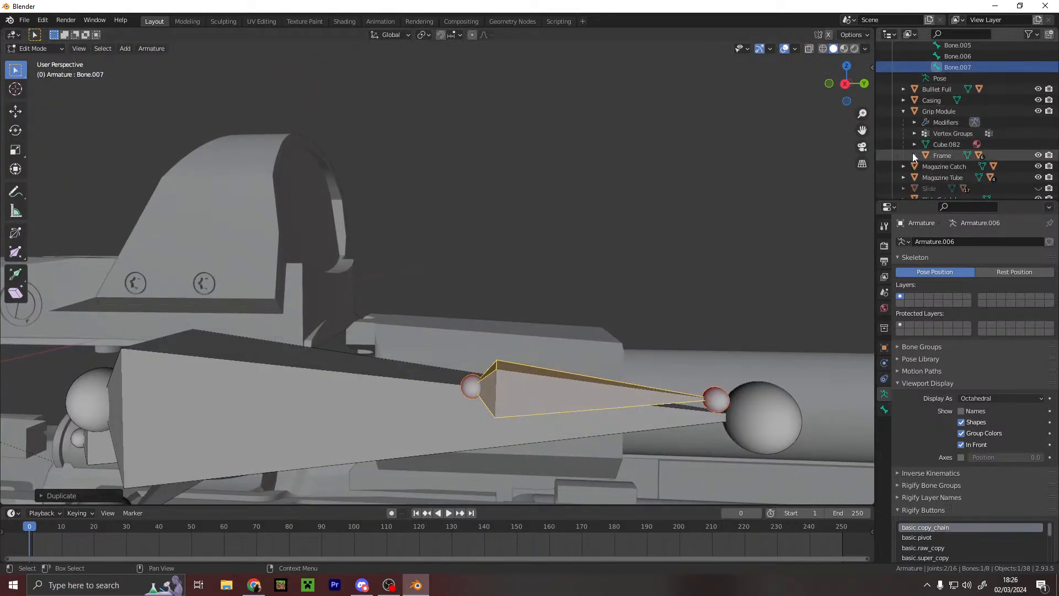
scroll(920, 158, "down", 4)
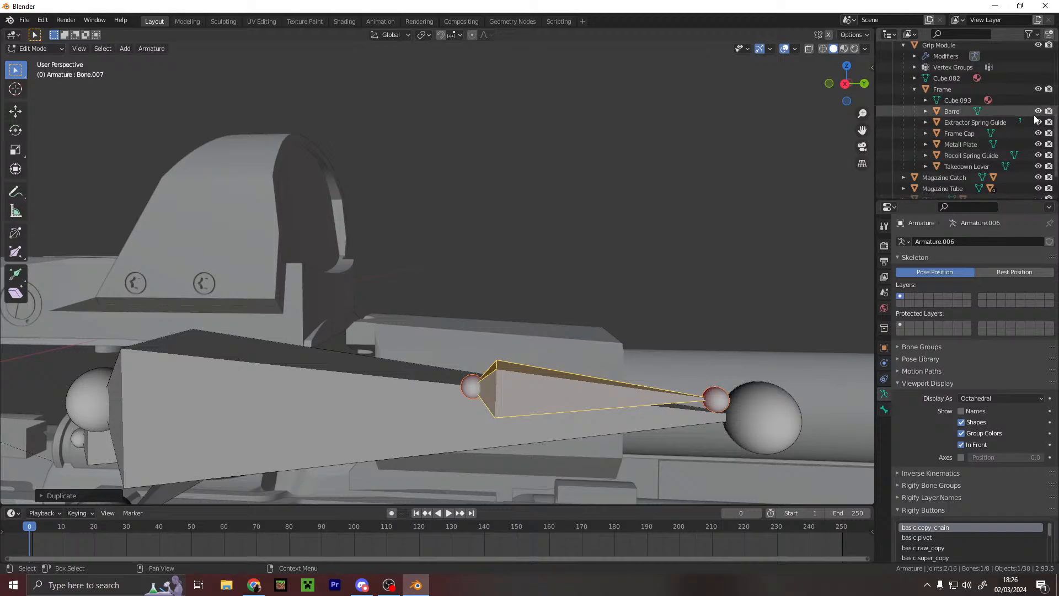
left_click(1037, 110)
middle_click_drag(622, 146, 476, 162)
middle_click_drag(523, 203, 539, 129)
- Move the duplicated bone towards the casing and turn off In Front for the armature
key("g")
left_click(633, 194)
left_click(960, 444)
middle_click_drag(689, 331, 669, 255)
scroll(579, 265, "up", 5)
key("g")
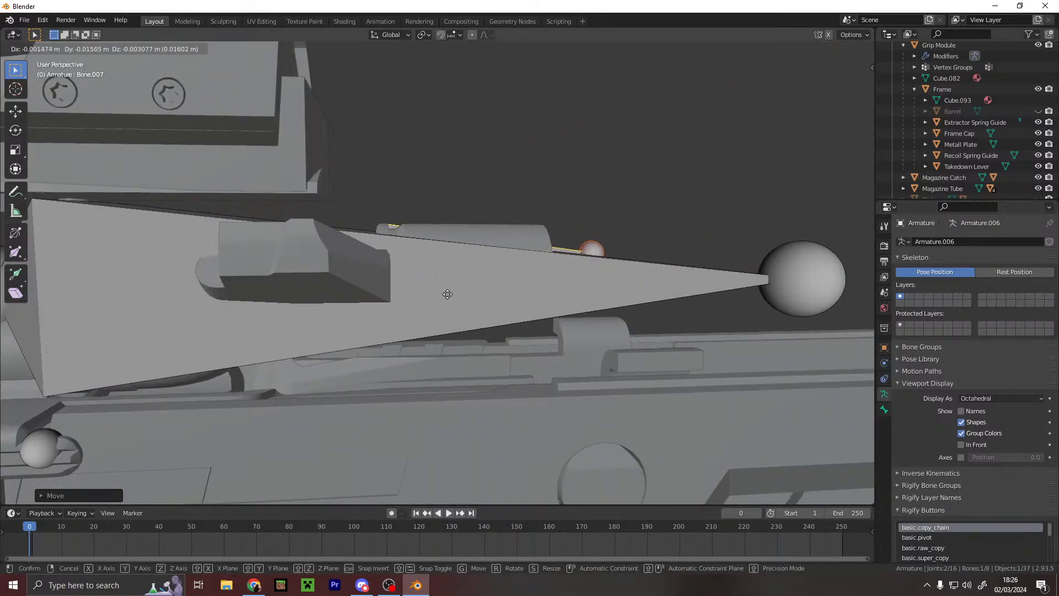
left_click(435, 302)
- Refine the duplicated bone's position on the casing from front and left views
middle_click_drag(435, 302, 213, 269)
key("g")
left_click(296, 273)
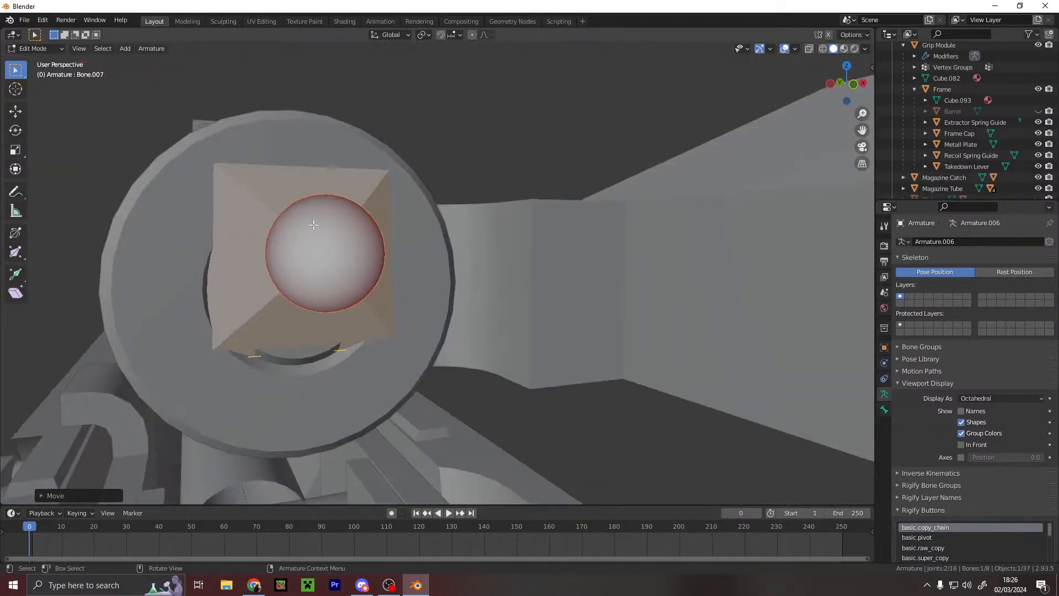
key("g")
left_click(311, 244)
left_click(829, 85)
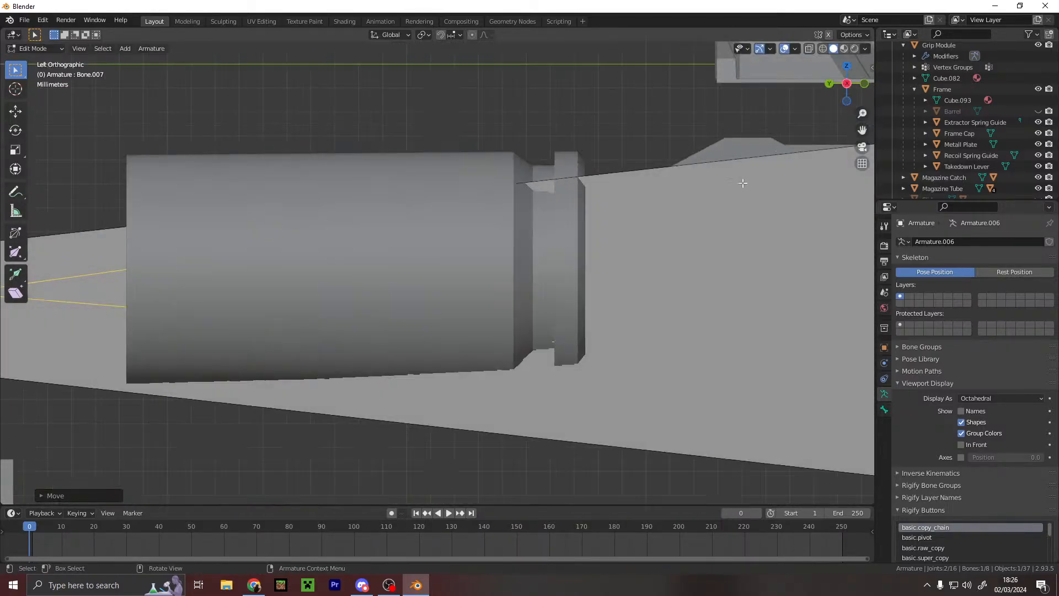
key("g")
left_click(715, 179)
- Turn In Front back on for the armature and show Barrel and Slide again
middle_click_drag(715, 179, 693, 198)
scroll(689, 199, "down", 10)
middle_click_drag(529, 227, 700, 205)
left_click(961, 445)
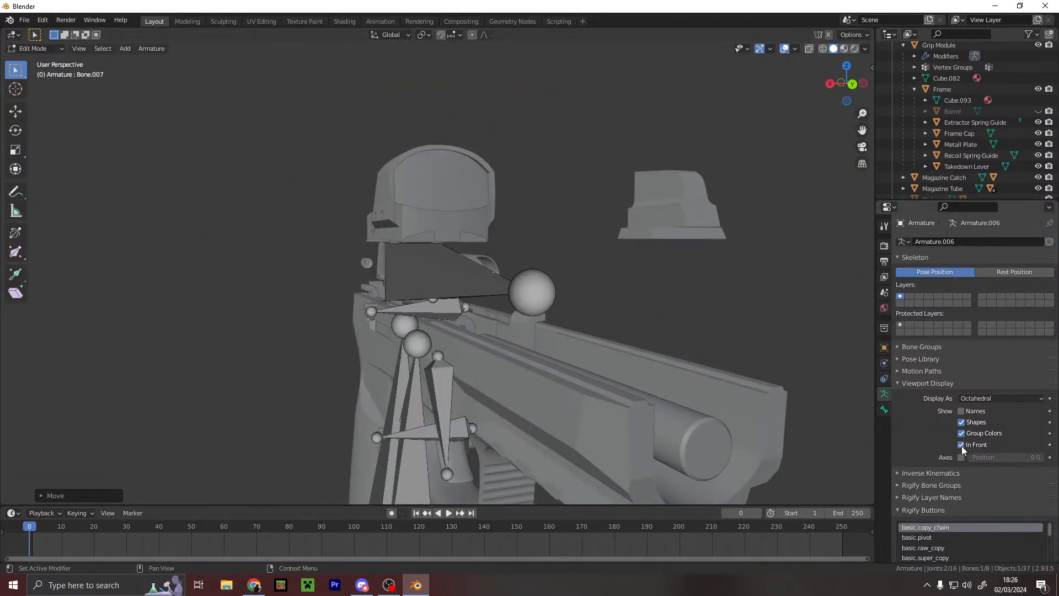
left_click(1037, 111)
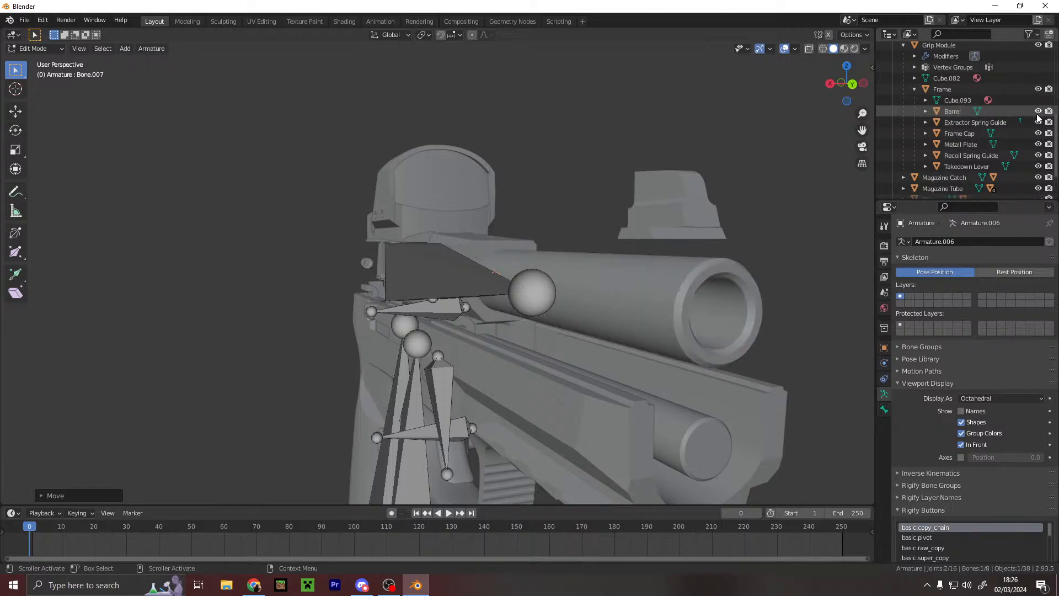
scroll(1032, 127, "down", 2)
left_click(1037, 166)
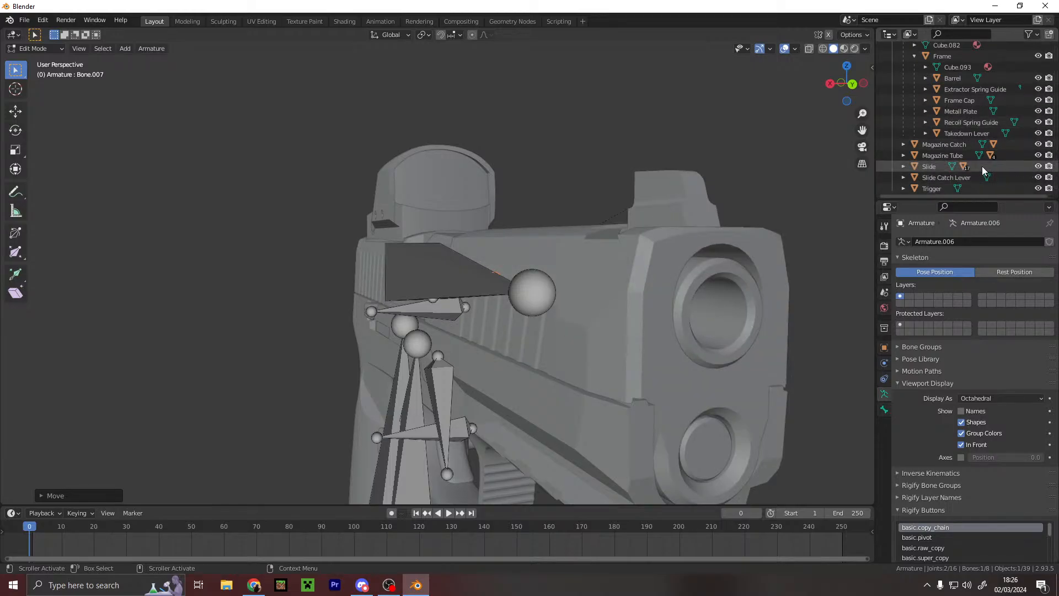
left_click(915, 57)
scroll(524, 265, "down", 5)
- Switch the armature to Pose Mode in the right orthographic view
middle_click_drag(524, 268, 869, 145)
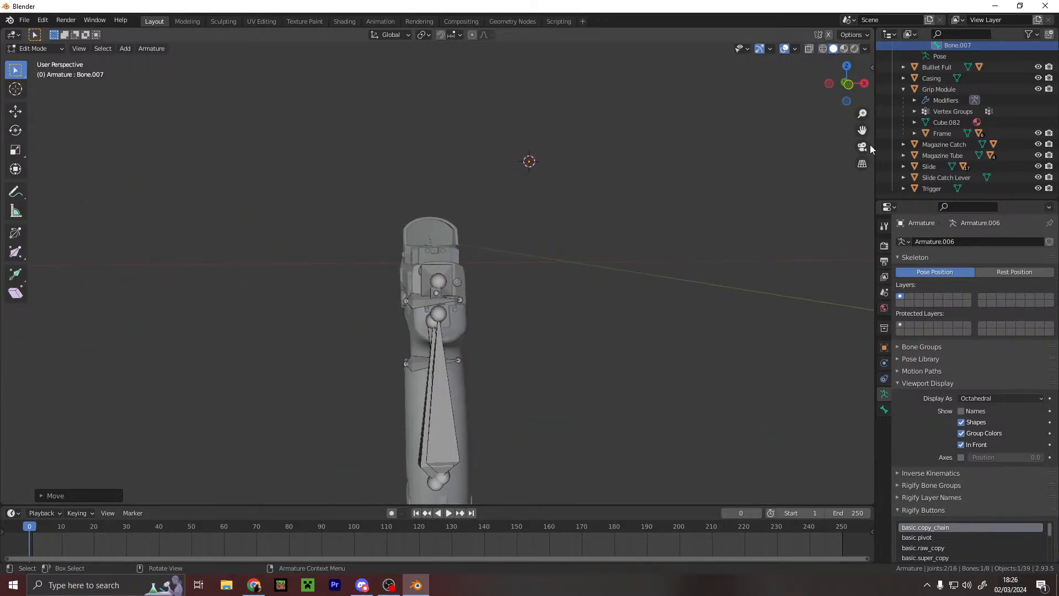
left_click(864, 83)
left_click(34, 49)
left_click(52, 87)
middle_click_drag(481, 337, 526, 266, "shift")
- Parent Grip Module to the grip bone (Bone) with the Bone option and test the link with a cancelled rotation
left_click(403, 313)
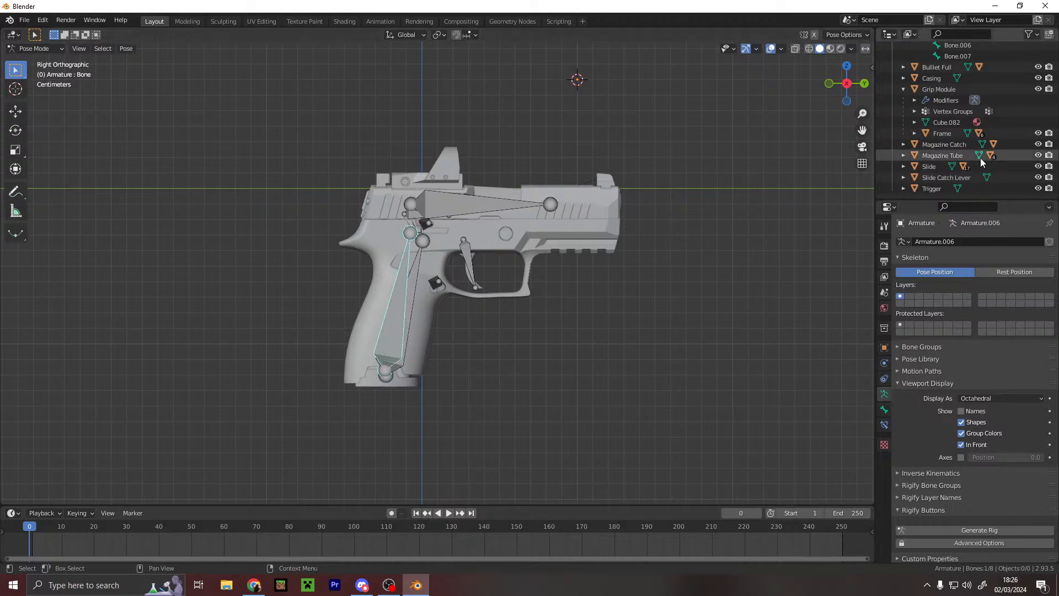
scroll(979, 161, "up", 5)
scroll(502, 322, "up", 5)
scroll(588, 226, "down", 1)
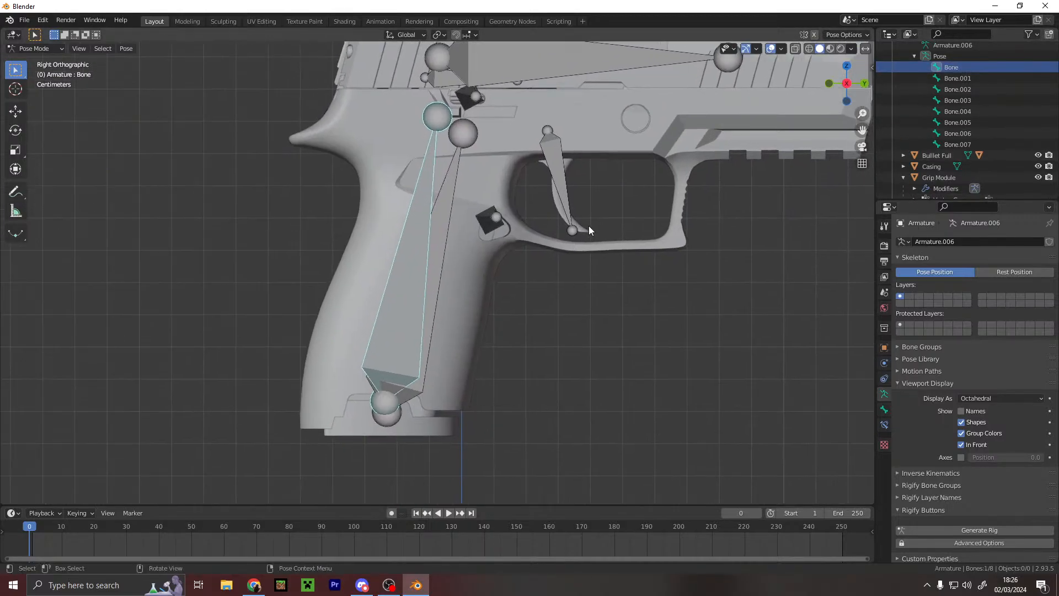
scroll(653, 270, "down", 5)
left_click(902, 177)
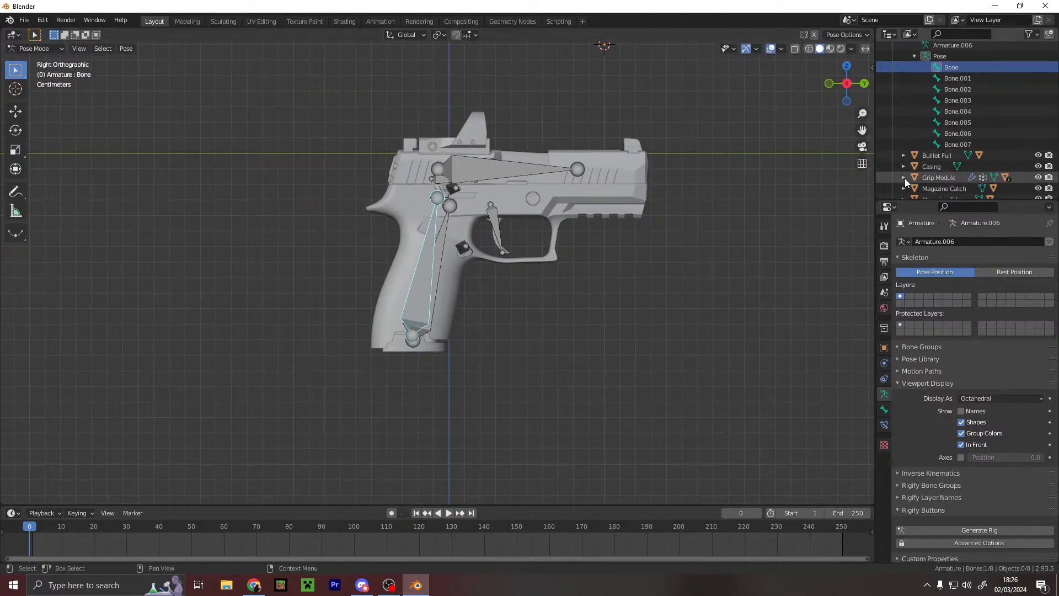
left_click(949, 177)
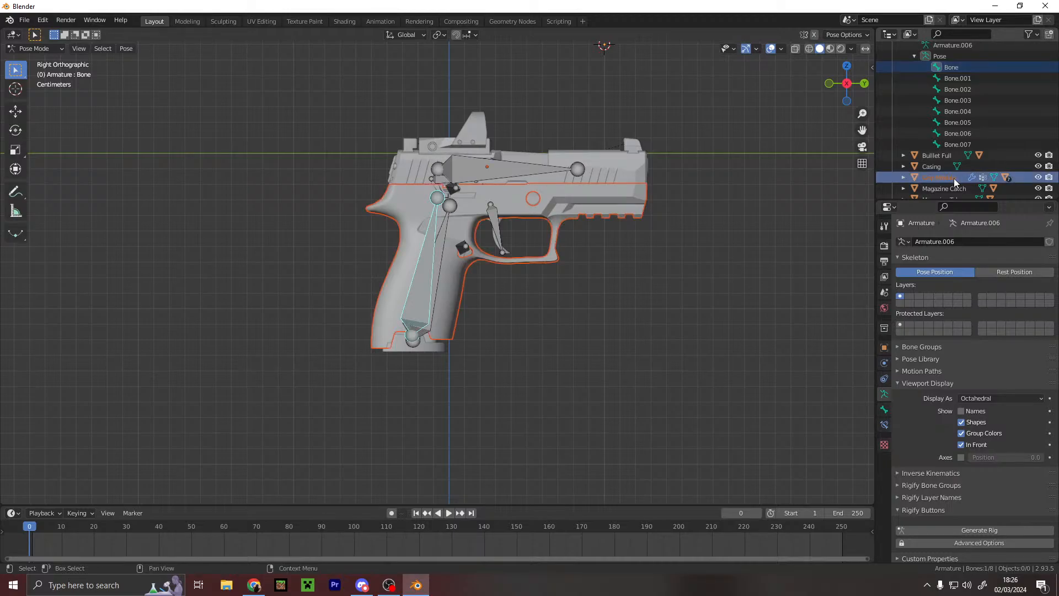
key("ctrl+p")
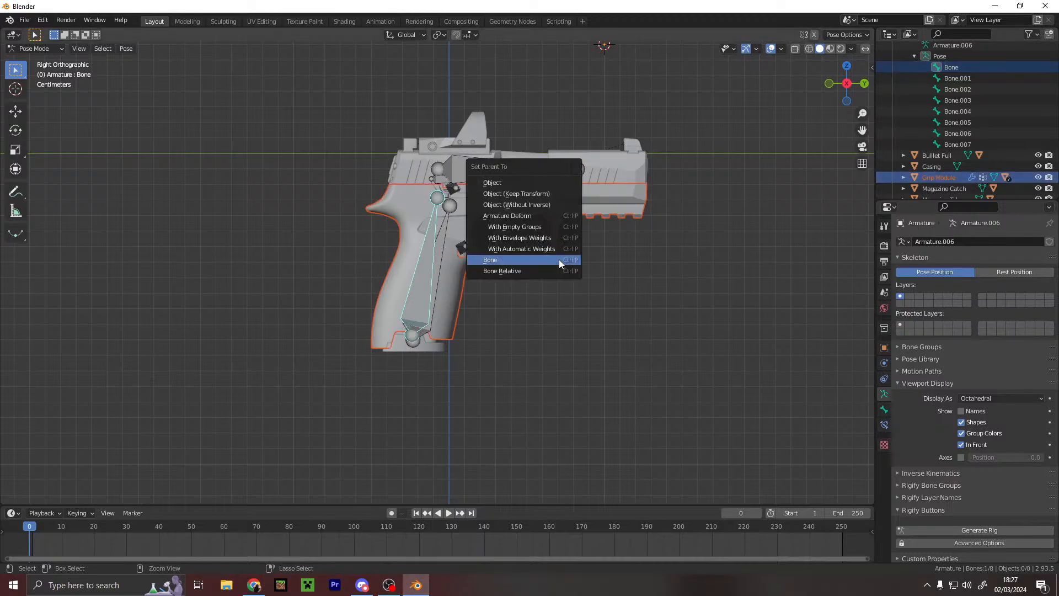
left_click(564, 261)
key("r")
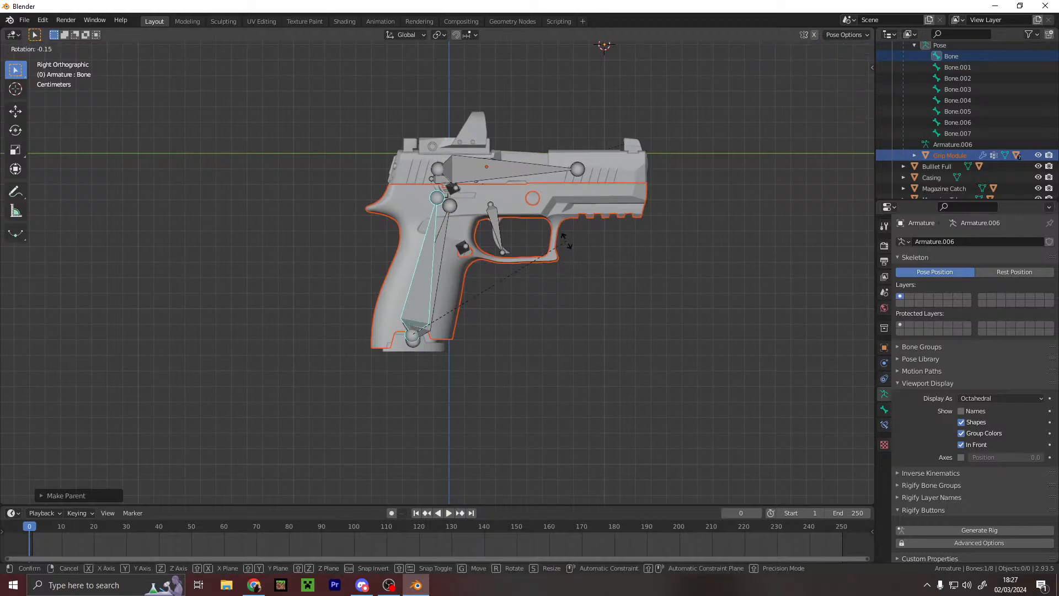
key("Escape")
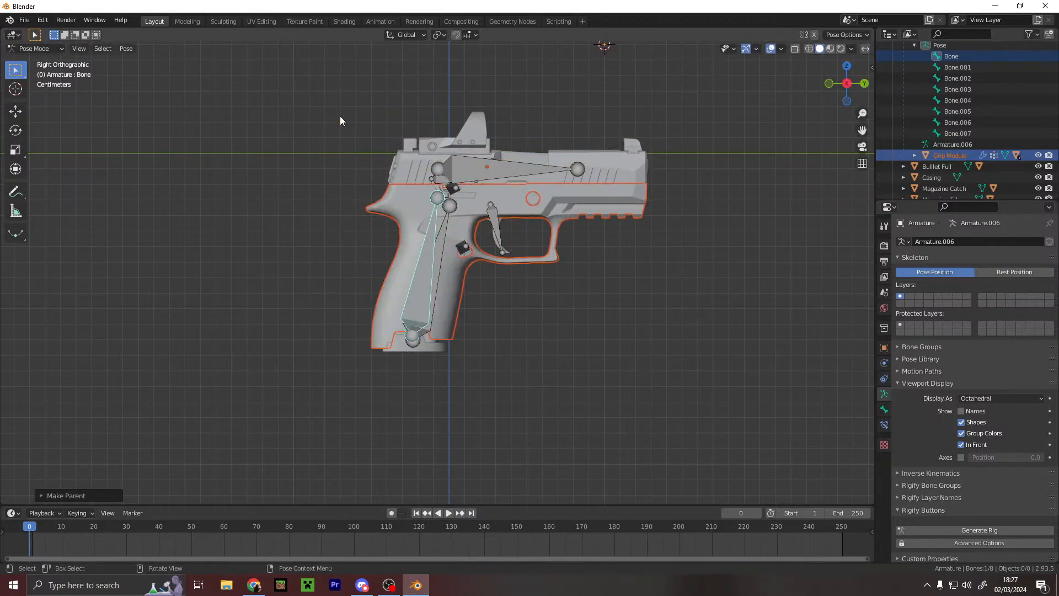
- Parent Slide to the slide bone (Bone.001) with the Bone option and test the link with a cancelled move
scroll(472, 169, "up", 1)
left_click(484, 147)
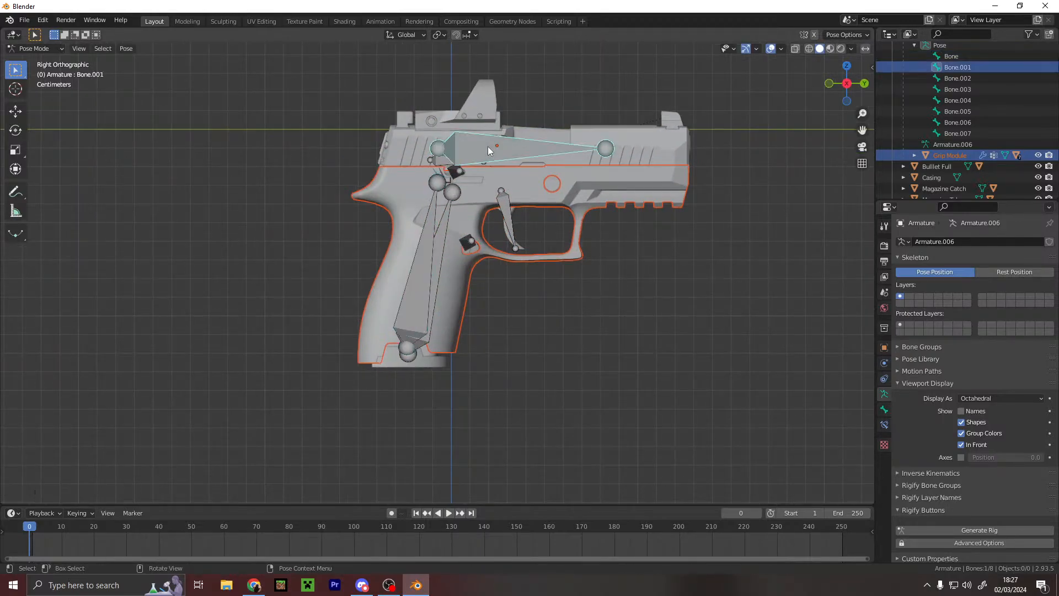
left_click(954, 68)
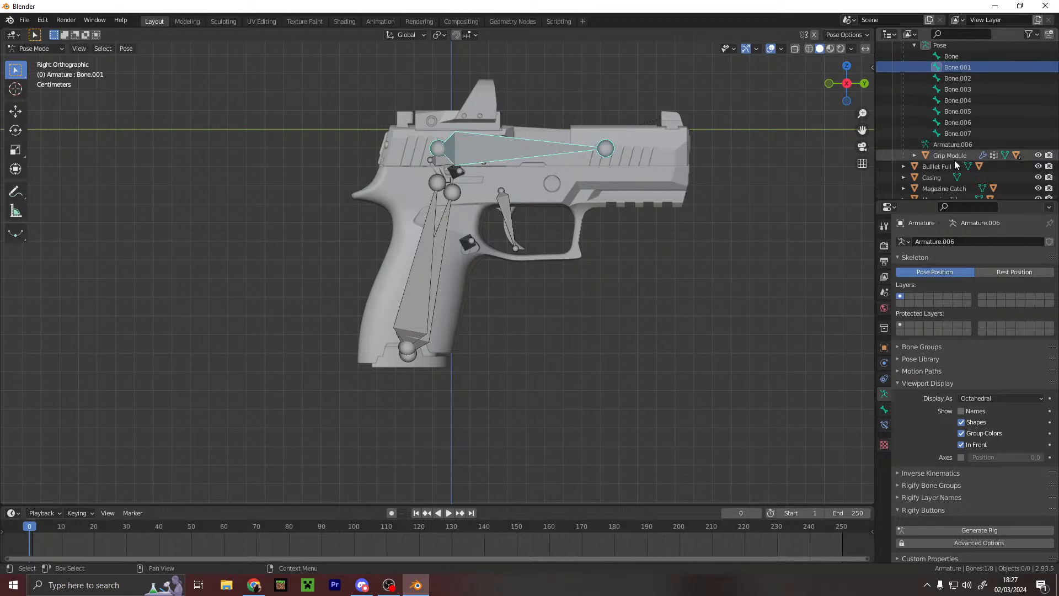
scroll(926, 178, "down", 2)
scroll(926, 177, "down", 2)
left_click(932, 170)
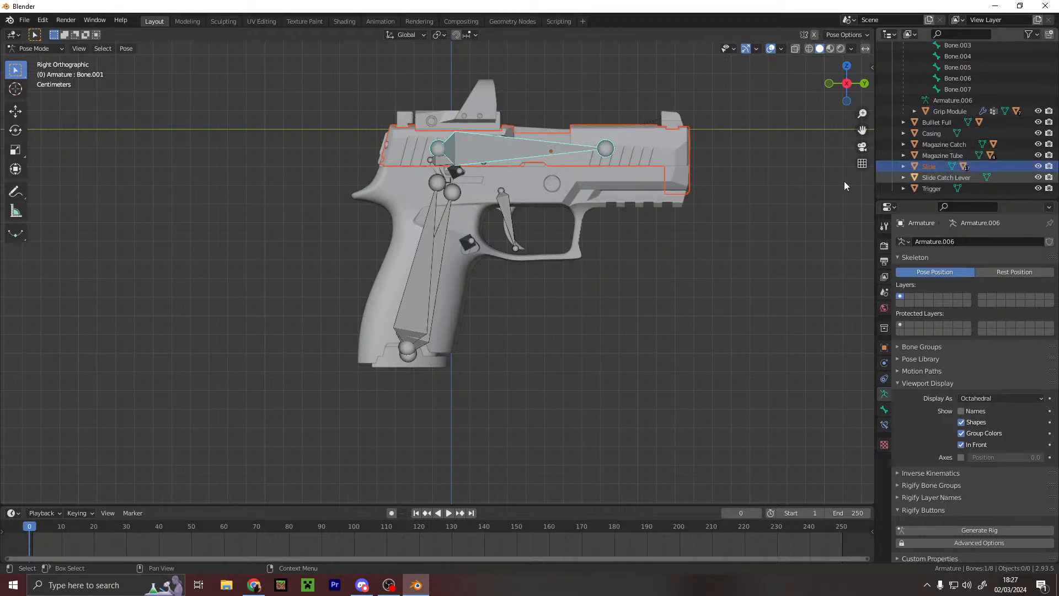
key("ctrl+p")
left_click(471, 228)
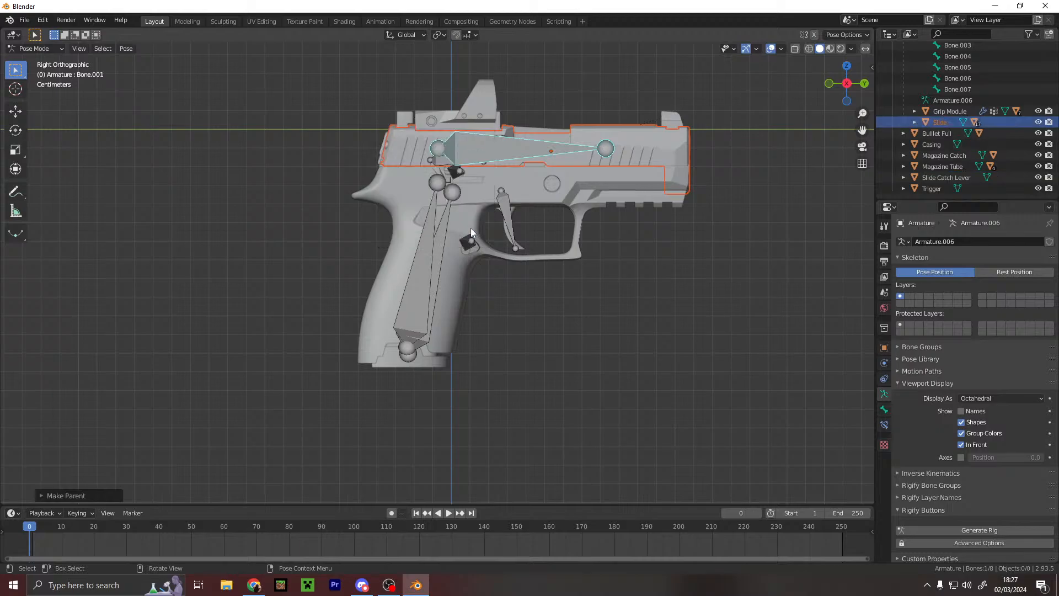
key("g")
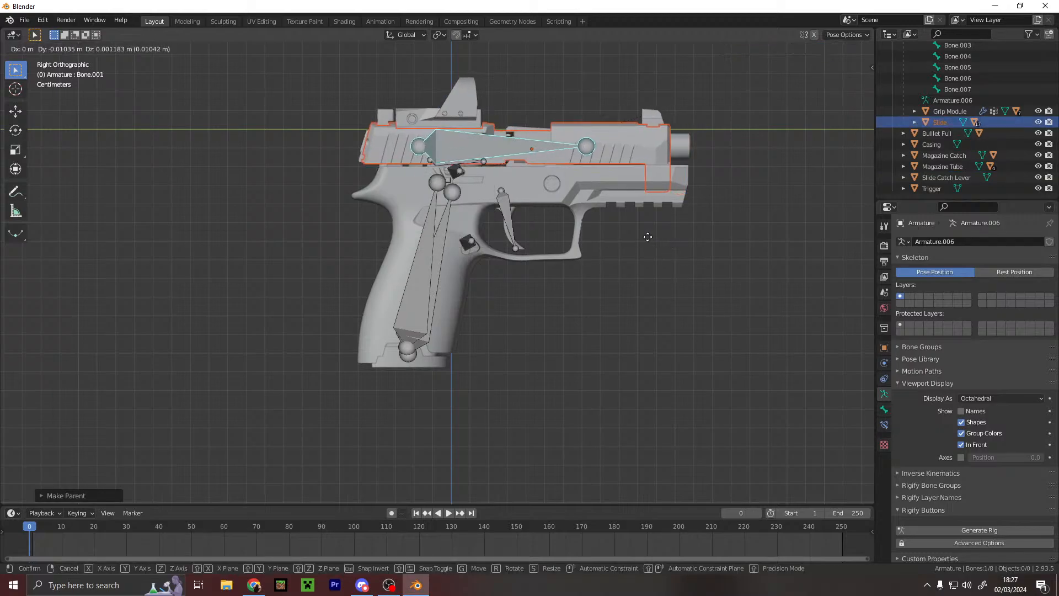
right_click(635, 196)
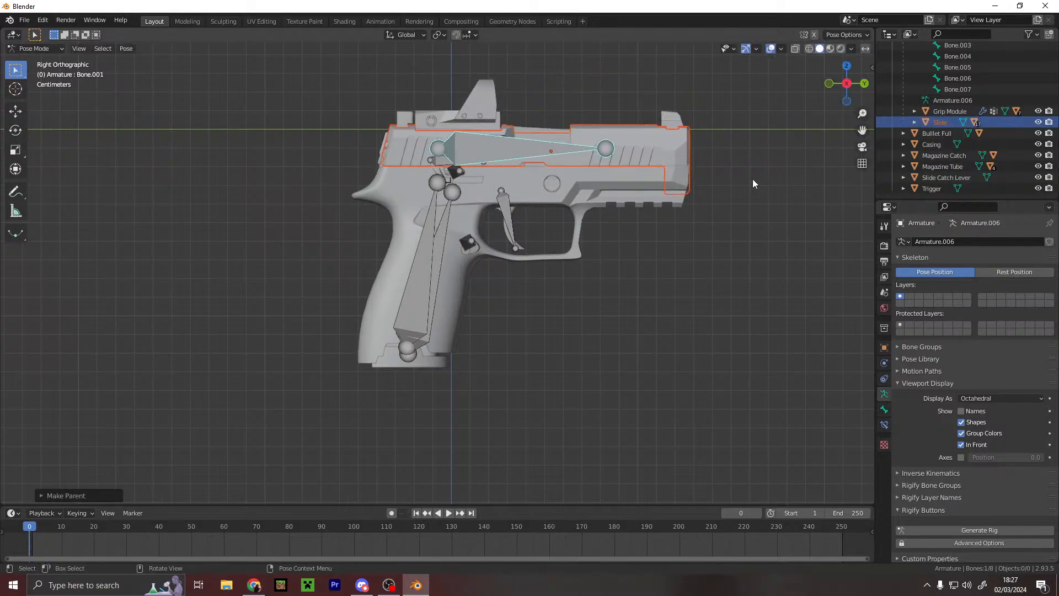
- Parent Magazine Catch to the magazine catch bone (Bone.003) with the Bone option
scroll(941, 131, "up", 3)
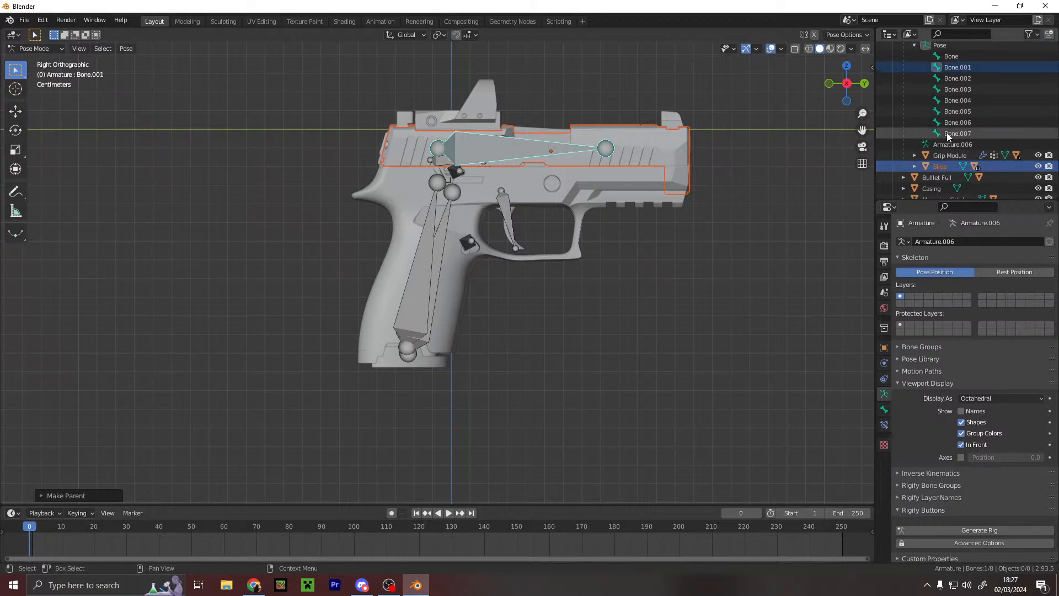
left_click(968, 88)
scroll(786, 170, "up", 2)
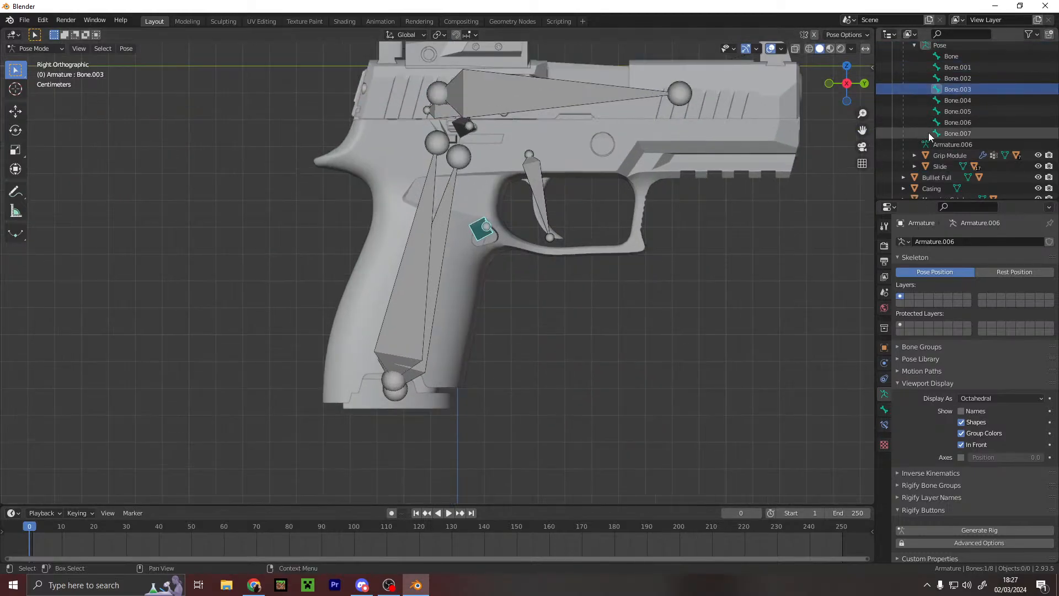
scroll(971, 167, "down", 2)
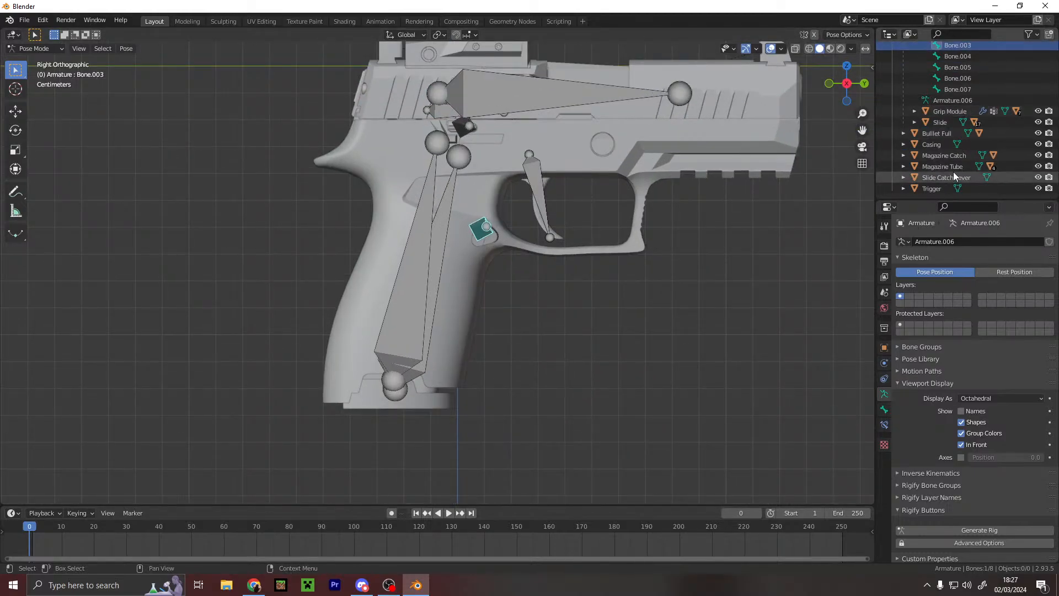
left_click(954, 158)
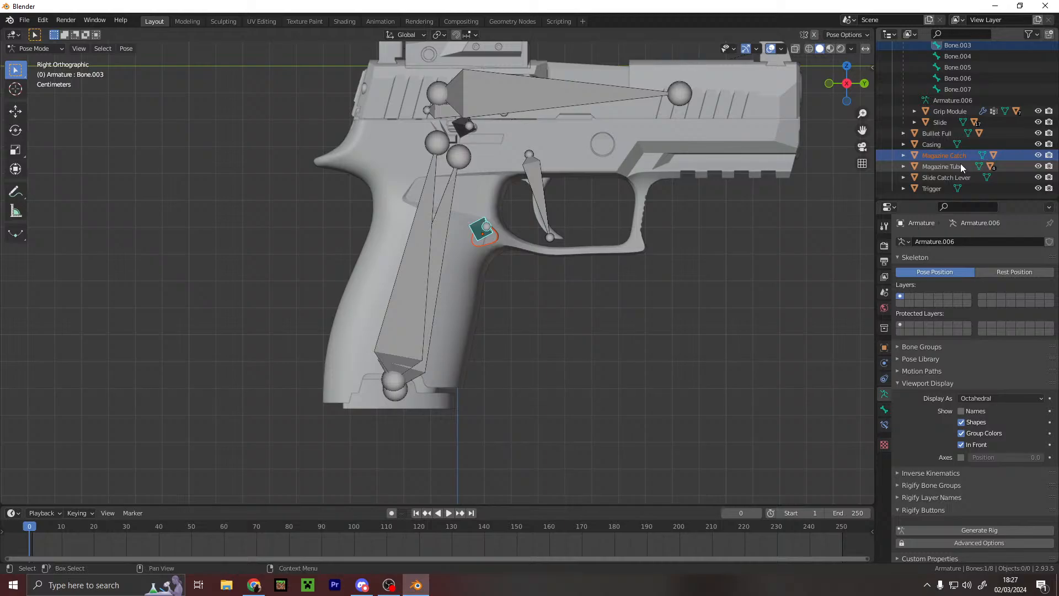
key("ctrl+p")
left_click(411, 374)
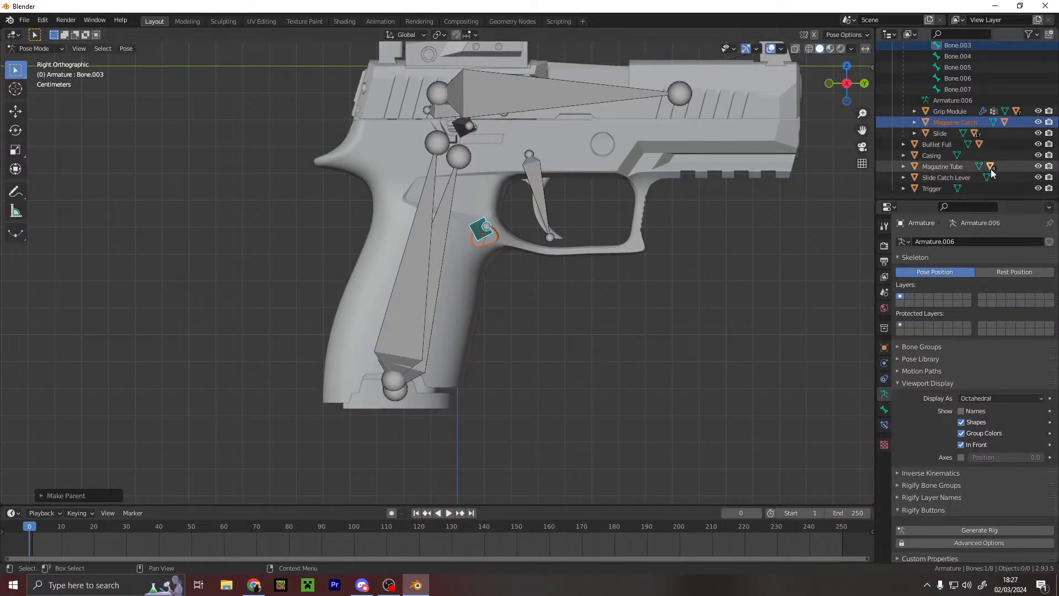
- Parent Slide Catch Lever to its bone (Bone.004) with the Bone option and test the link with a cancelled move
scroll(971, 129, "up", 3)
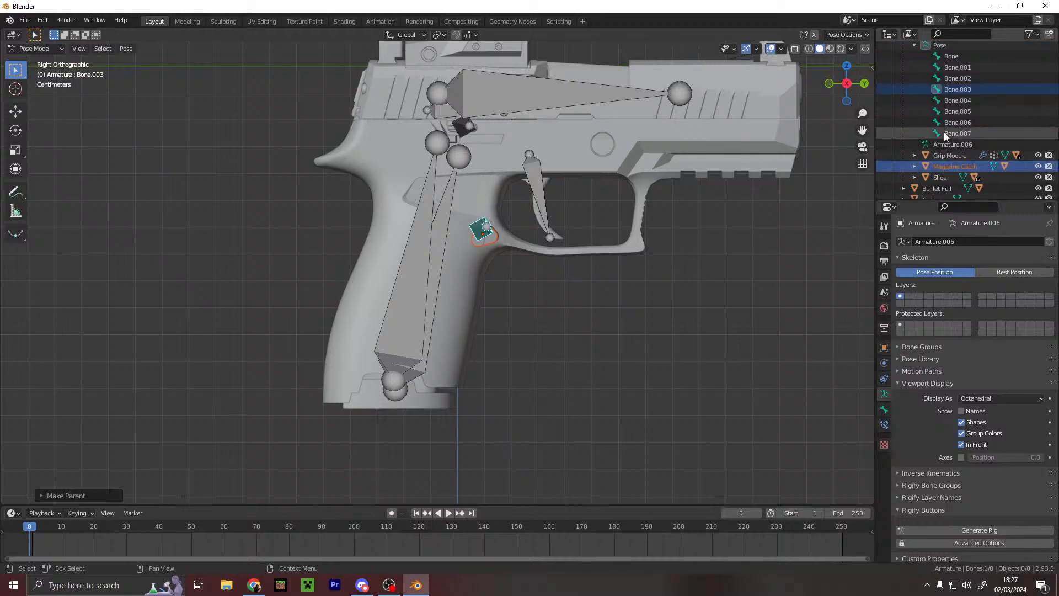
left_click(977, 99)
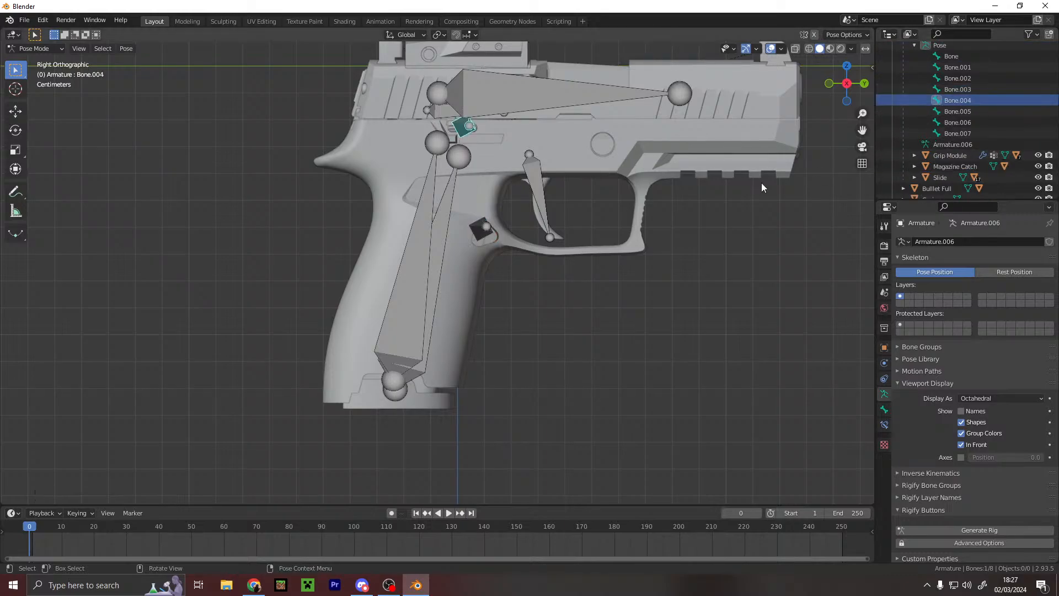
scroll(938, 182, "down", 3)
left_click(966, 178)
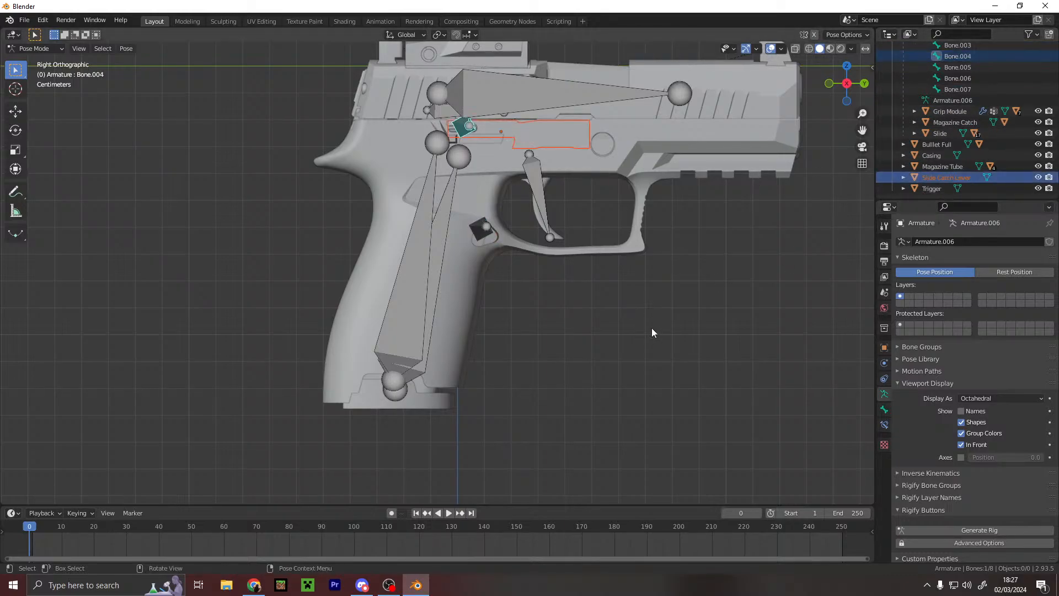
key("ctrl+p")
left_click(687, 341)
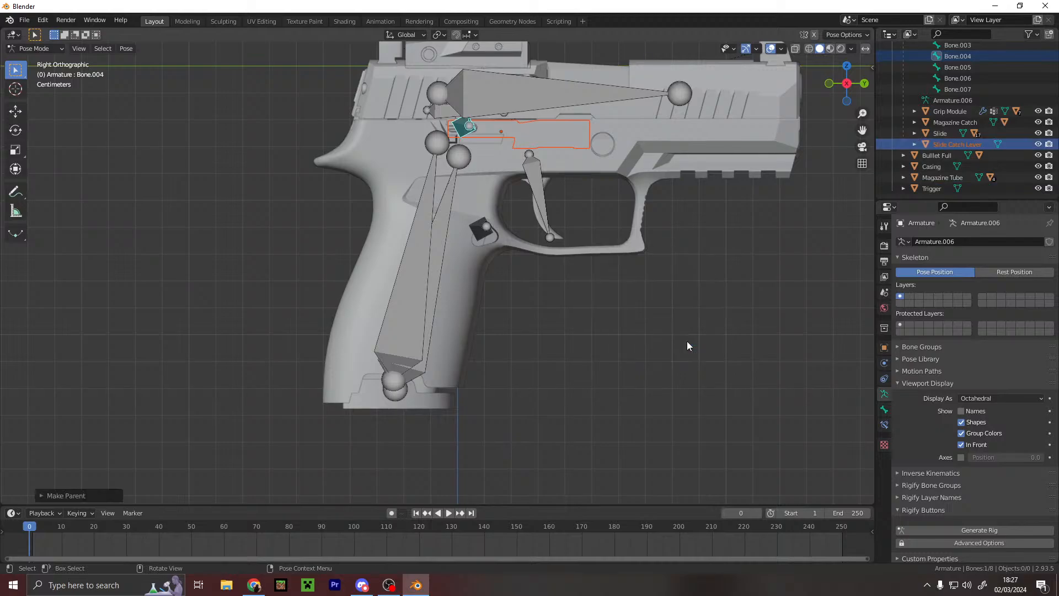
key("g")
right_click(684, 297)
- Parent Magazine Tube to the magazine bone (Bone.005) and test the link with a cancelled move
scroll(971, 132, "up", 5)
left_click(974, 133)
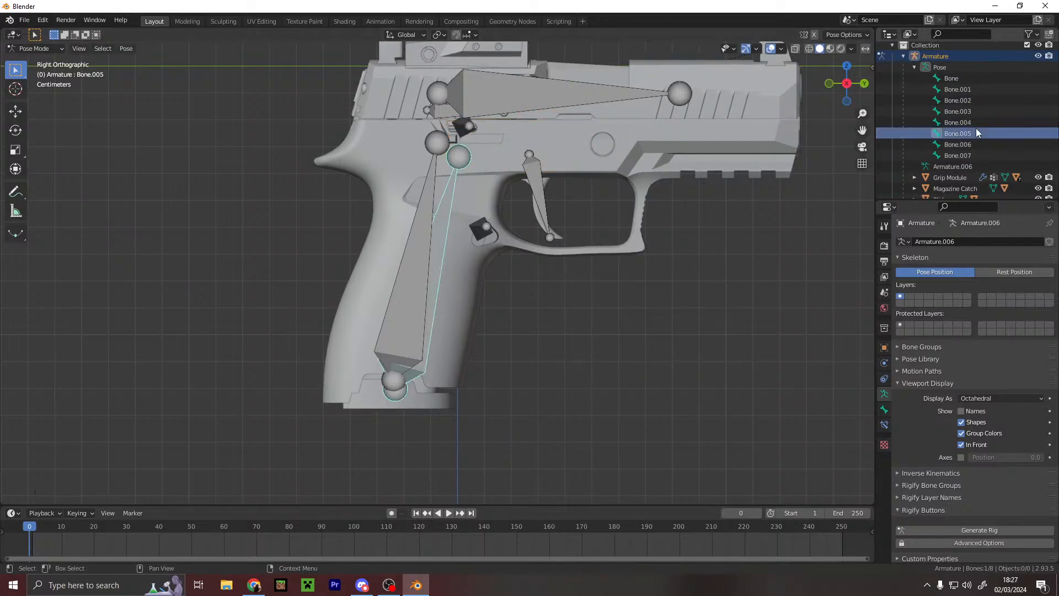
scroll(957, 136, "down", 5)
left_click(957, 178, "ctrl")
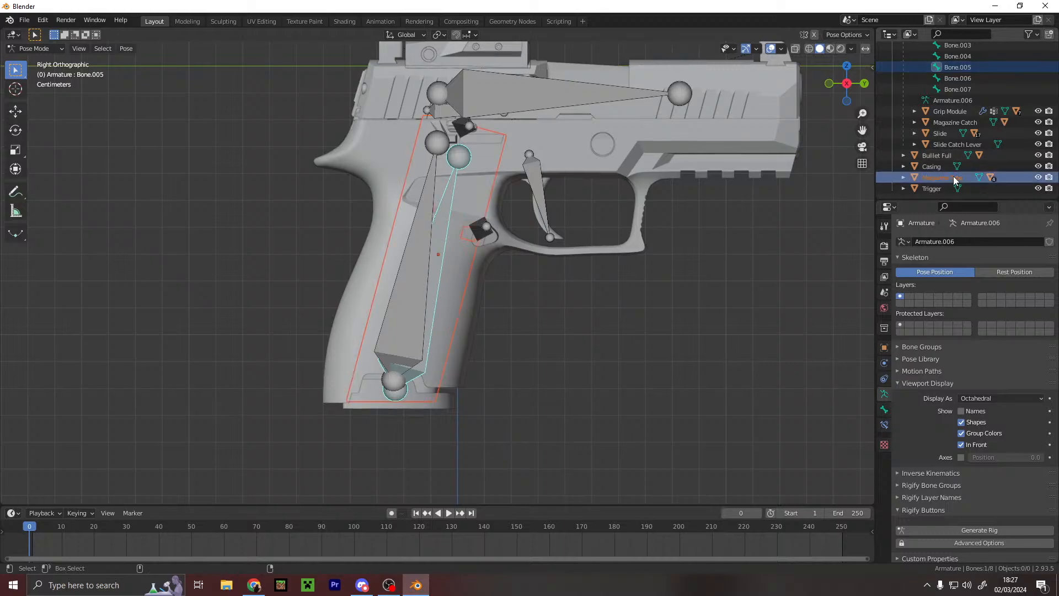
key("ctrl+p")
left_click(797, 310)
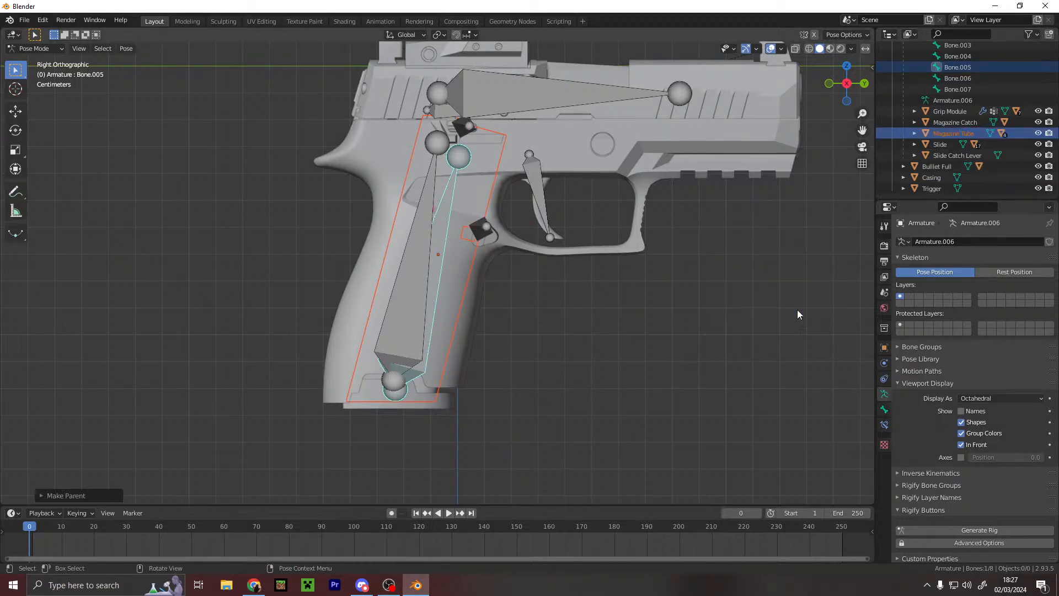
key("g")
right_click(606, 310)
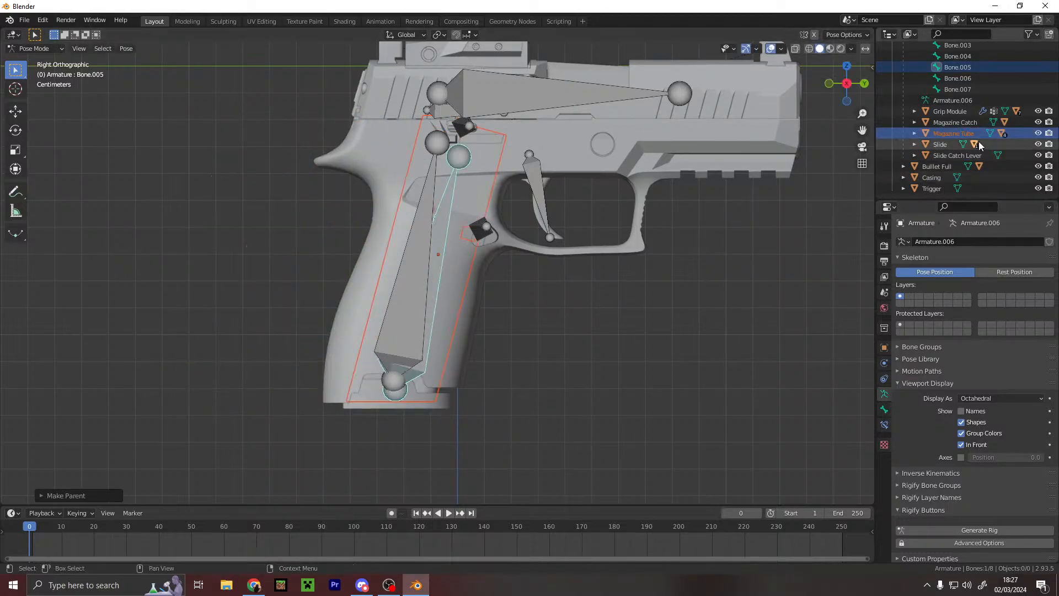
- Select the bullet bone (Bone.006) in preparation for parenting the full bullet object to it
left_click(980, 80)
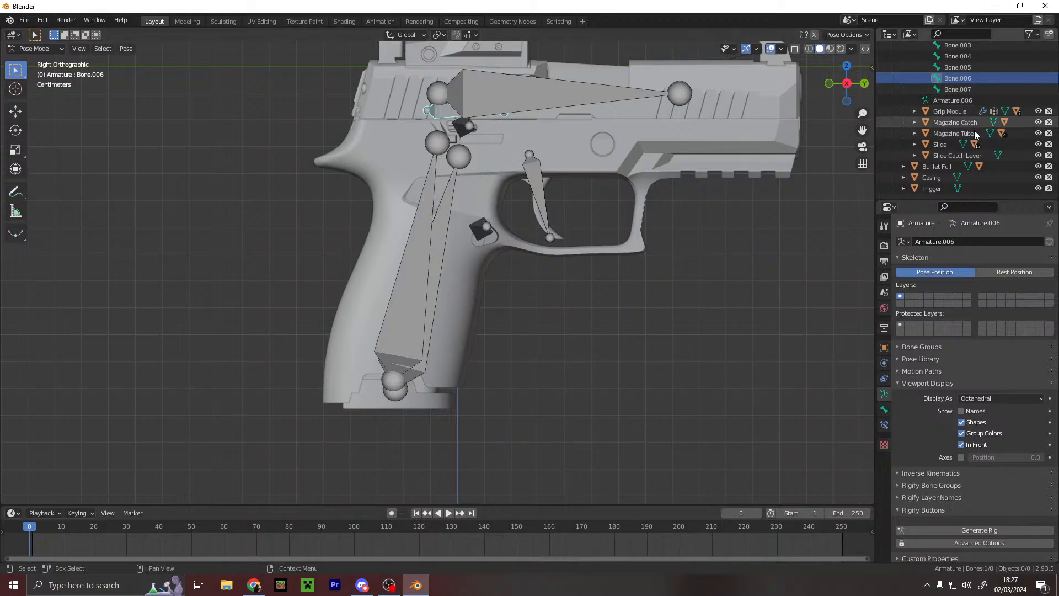
left_click(944, 165, "shift")
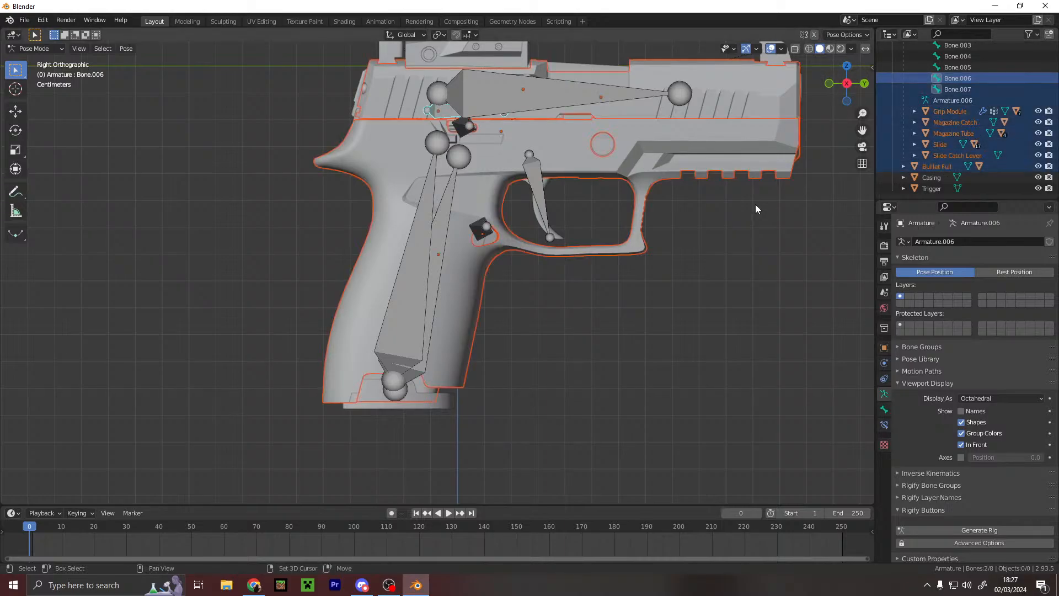
left_click(937, 166)
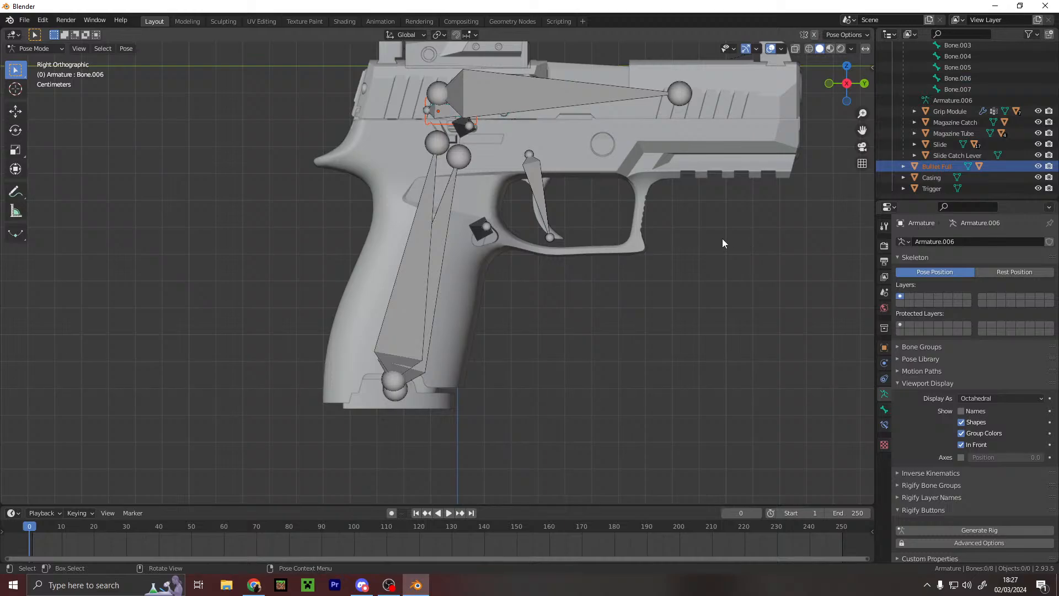
left_click(995, 77)
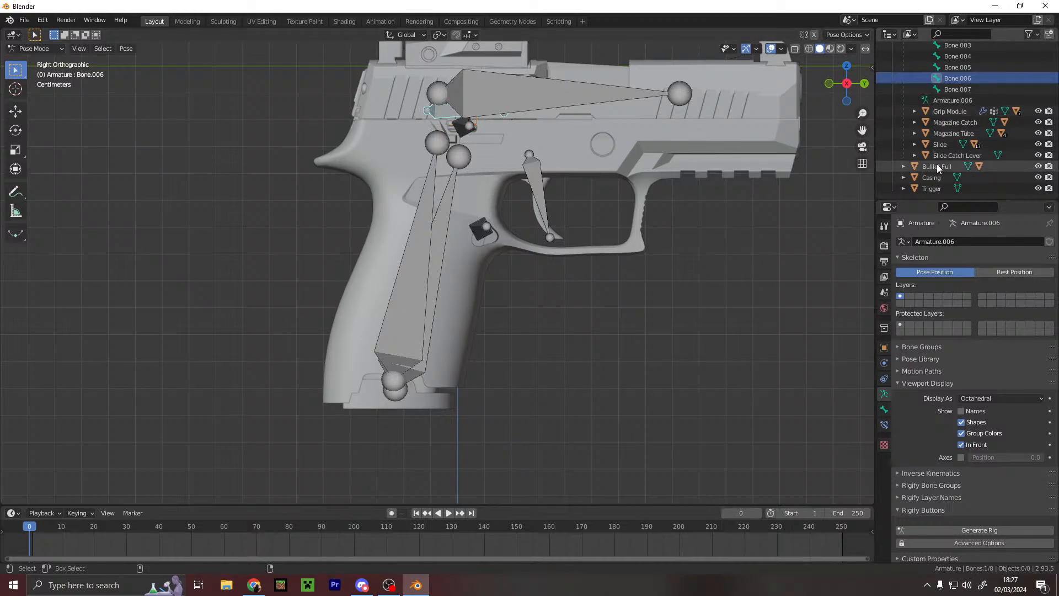
- Parent the full bullet object to Bone.006 and the Casing object to Bone.007 of the armature
key("ctrl+p")
left_click(672, 253)
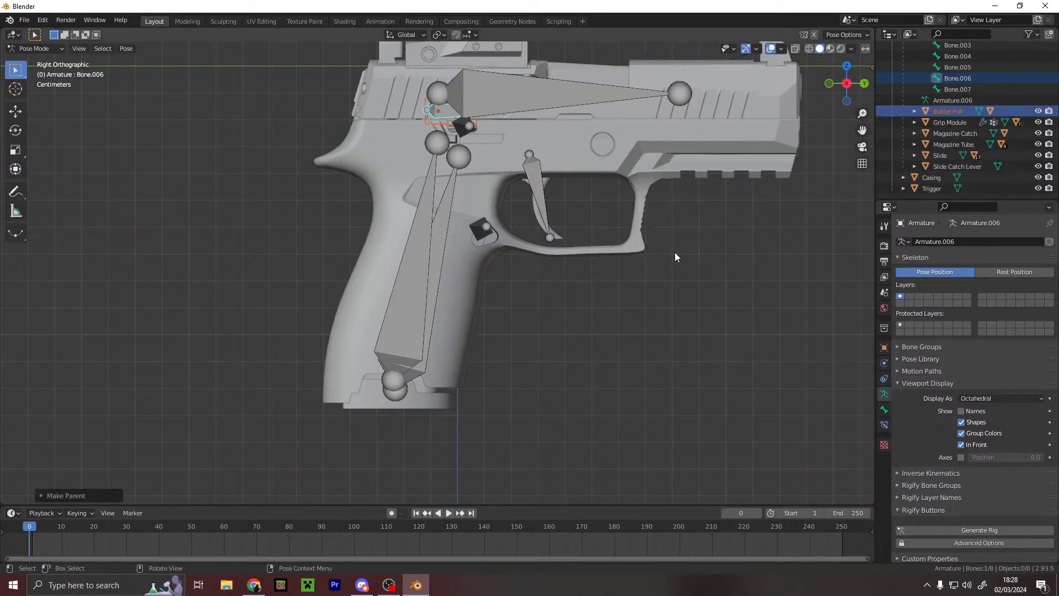
left_click(957, 90)
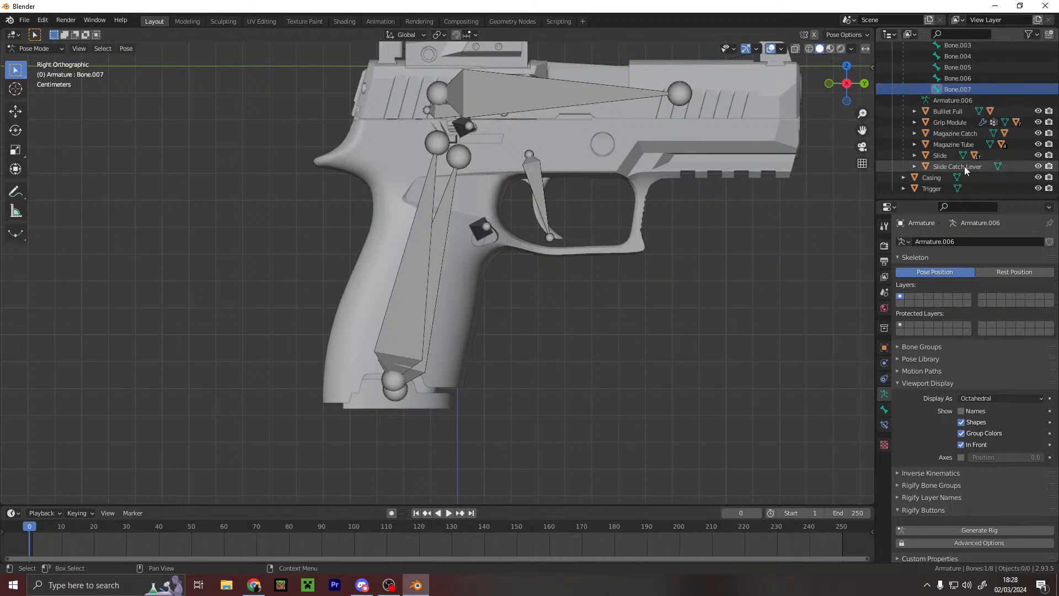
left_click(932, 177, "ctrl")
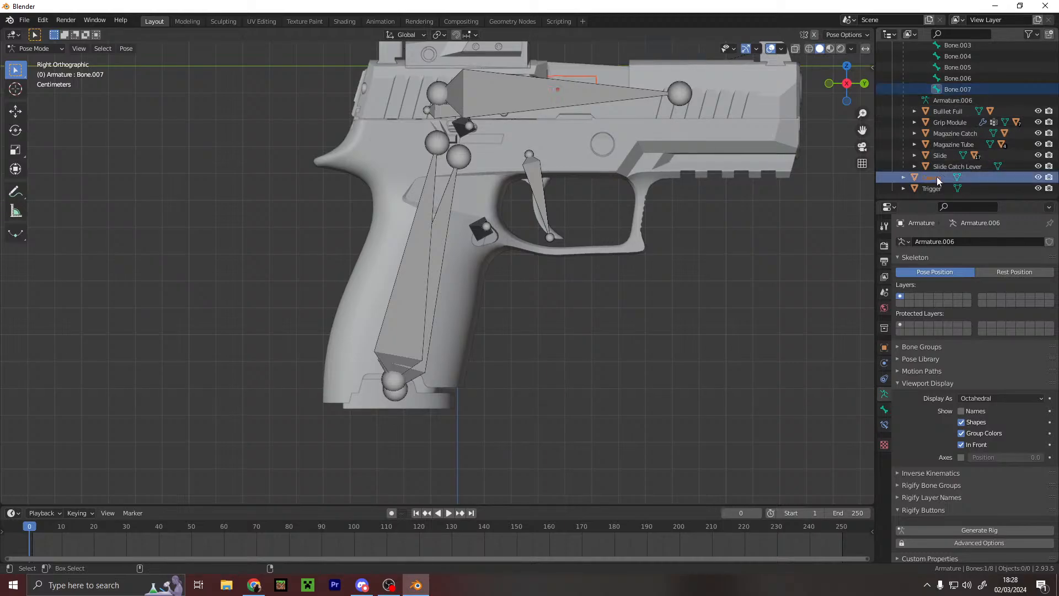
key("ctrl+p")
left_click(478, 328)
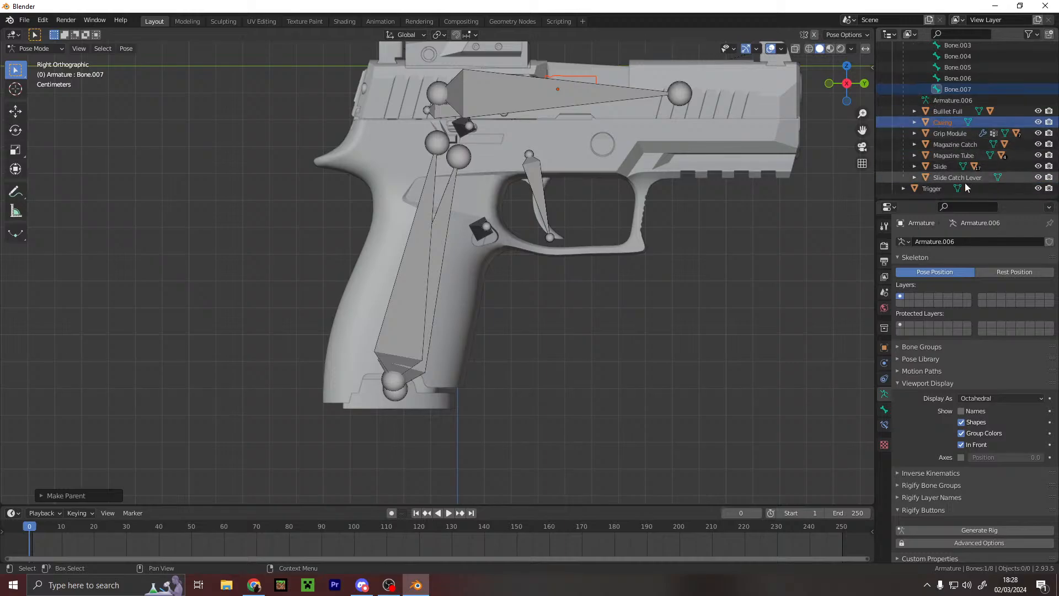
- Parent the Trigger object to Bone.002, the bone running along the trigger
scroll(955, 123, "up", 2)
left_click(971, 68)
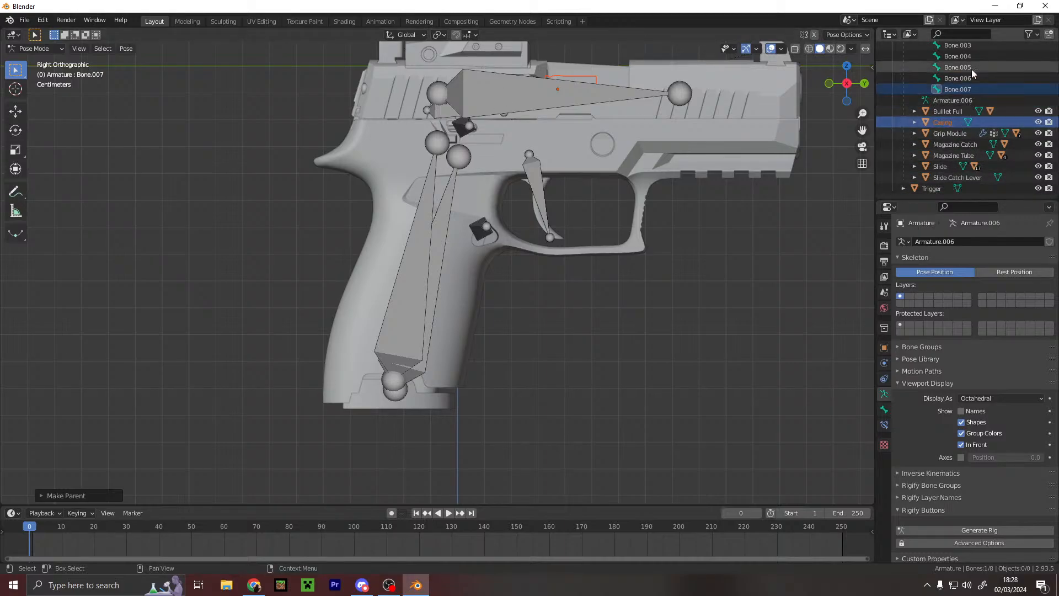
left_click(970, 79)
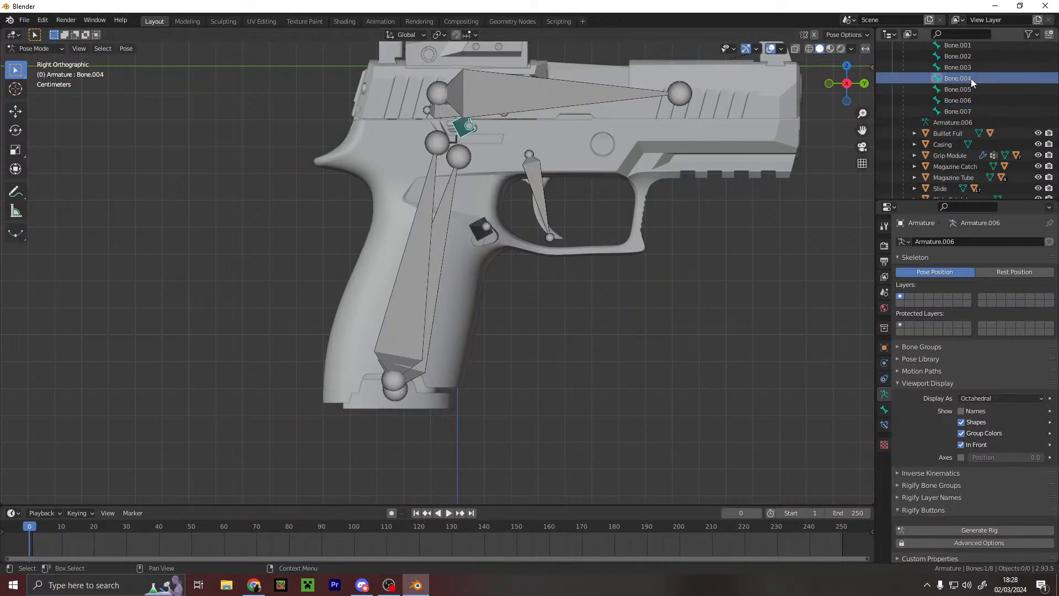
left_click(967, 88)
scroll(967, 87, "up", 4)
left_click(969, 88)
left_click(965, 100)
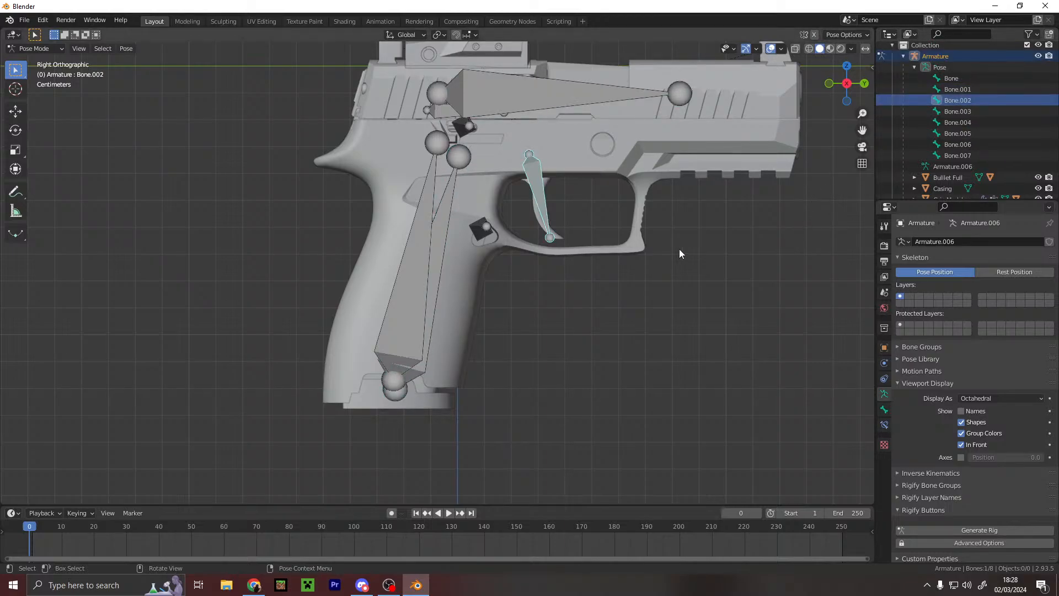
scroll(992, 174, "down", 3)
left_click(932, 188)
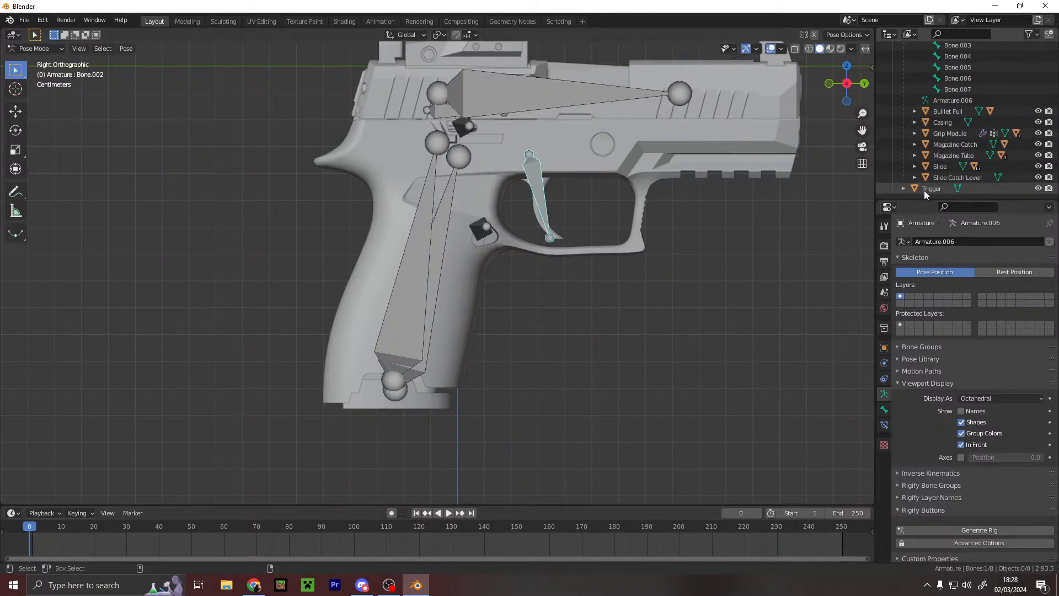
key("ctrl+p")
left_click(561, 246)
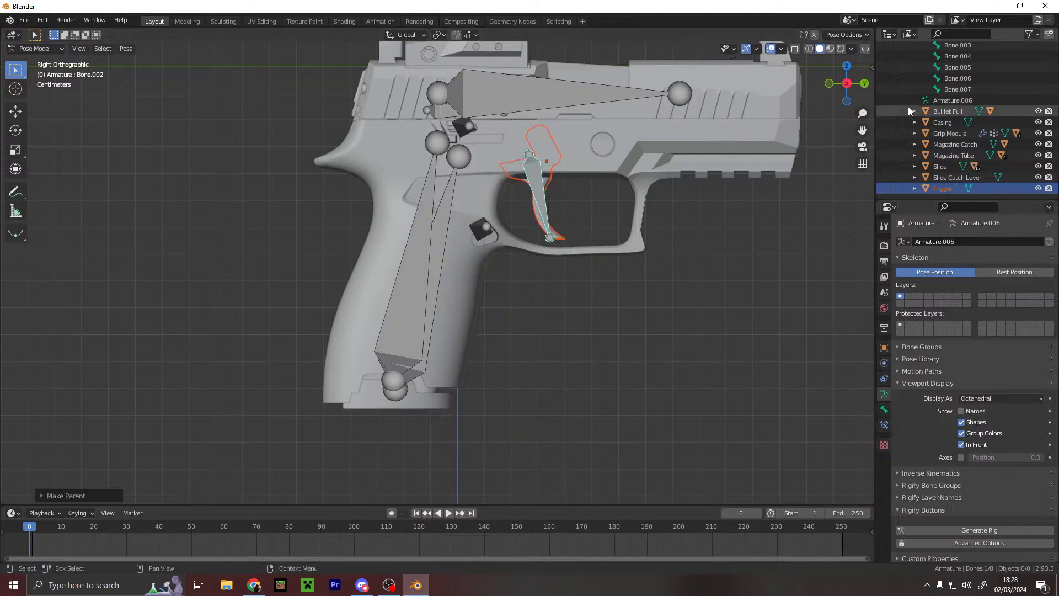
- Rename the armature's first bone, Bone, as Grip Module
scroll(915, 94, "up", 3)
left_click(902, 56)
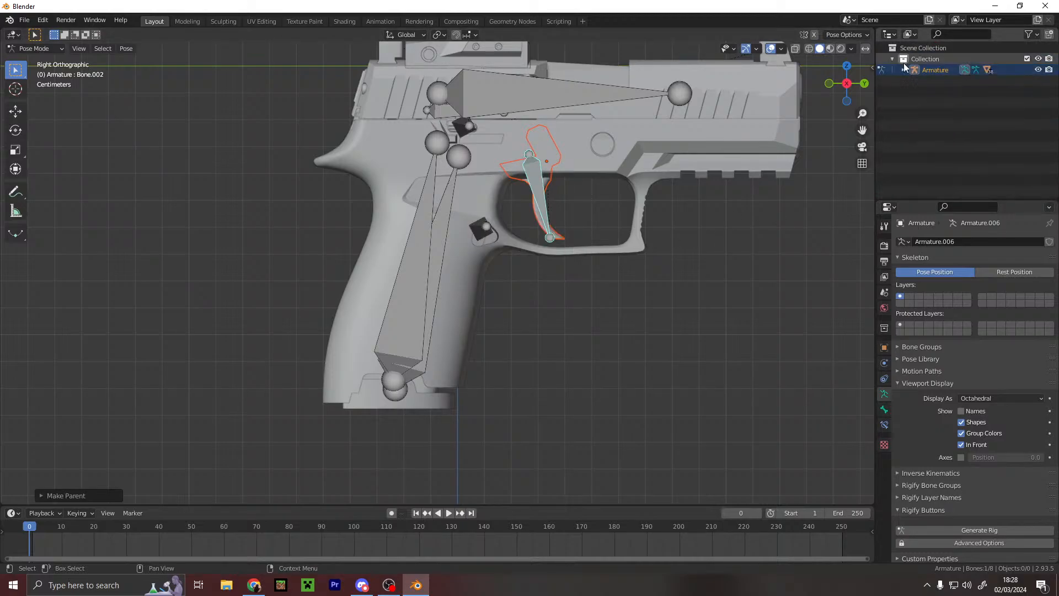
left_click(903, 70)
left_click(958, 92)
left_click(960, 103)
left_click(963, 92)
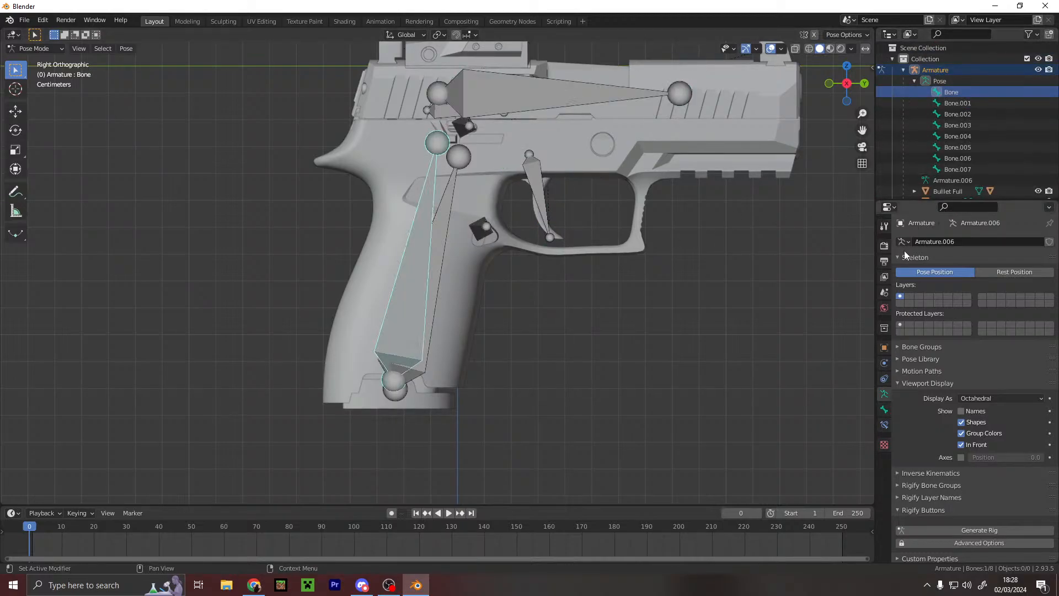
left_click(884, 408)
left_click(939, 242)
type("Grip Modu")
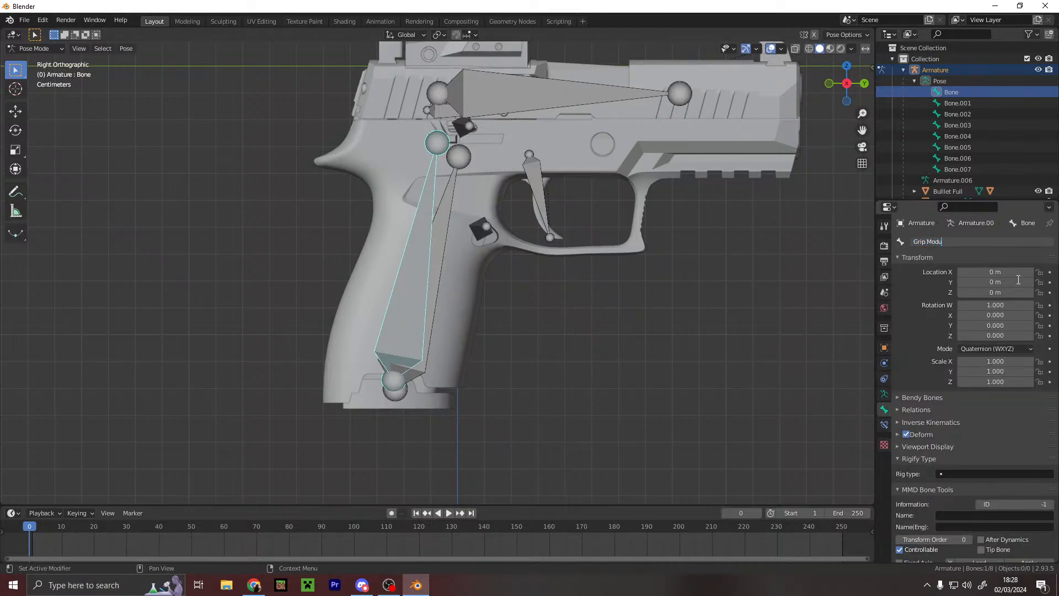
type("le")
key("Return")
- Rename Bone.001, which runs along the top of the pistol, as Slide
left_click(976, 103)
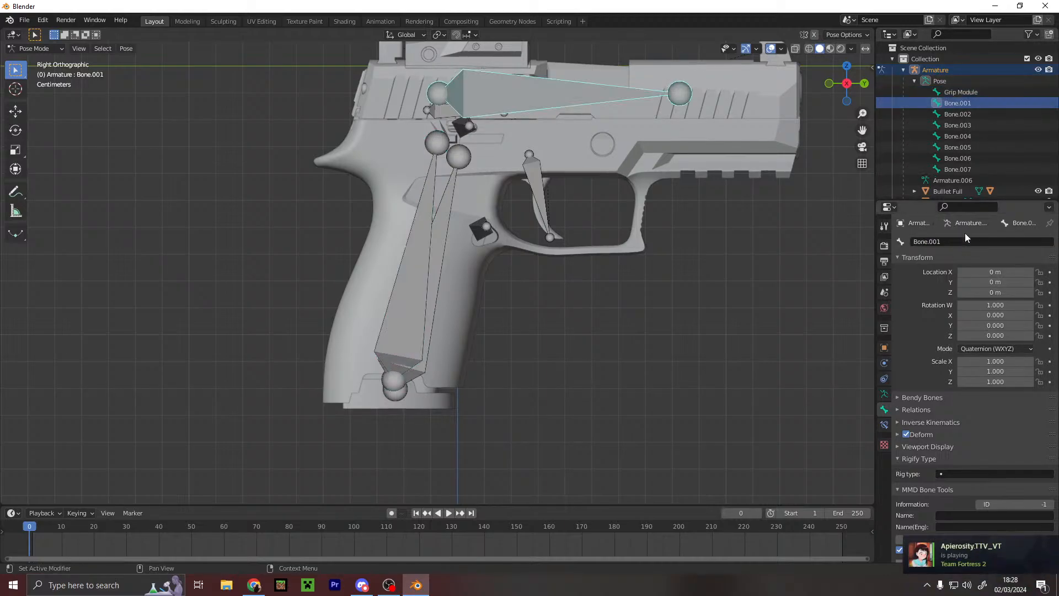
left_click(965, 239)
type("Slide")
key("Return")
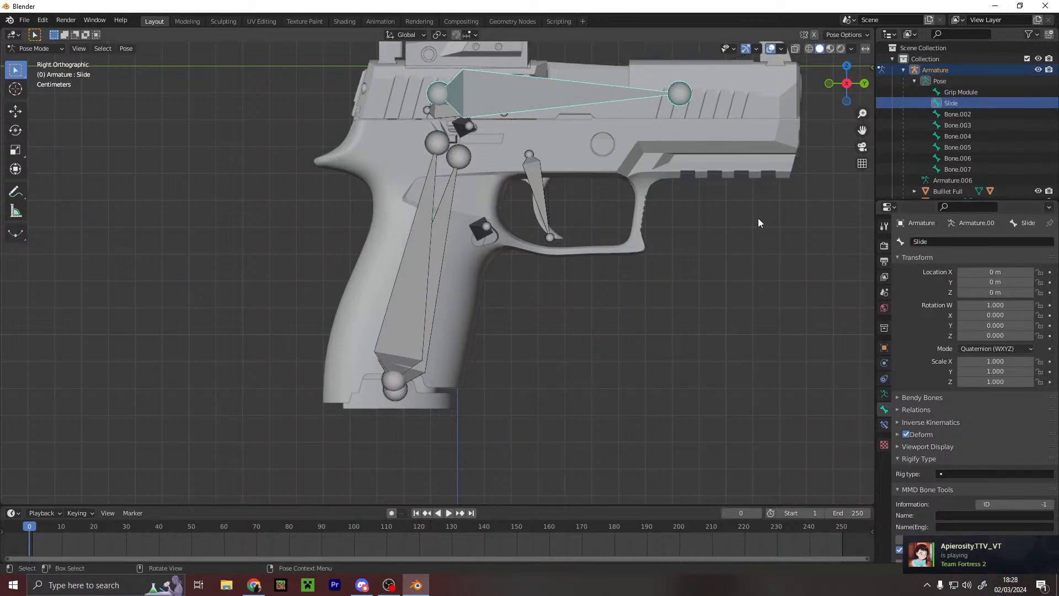
- Rename Bone.002 as Trigger
left_click(946, 115)
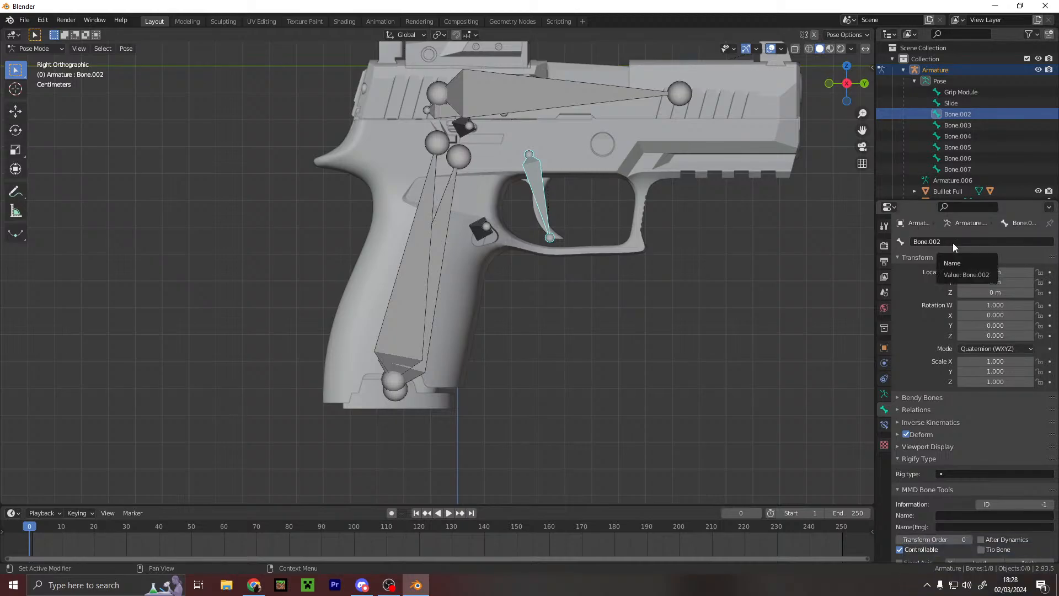
left_click(952, 242)
type("Trigger")
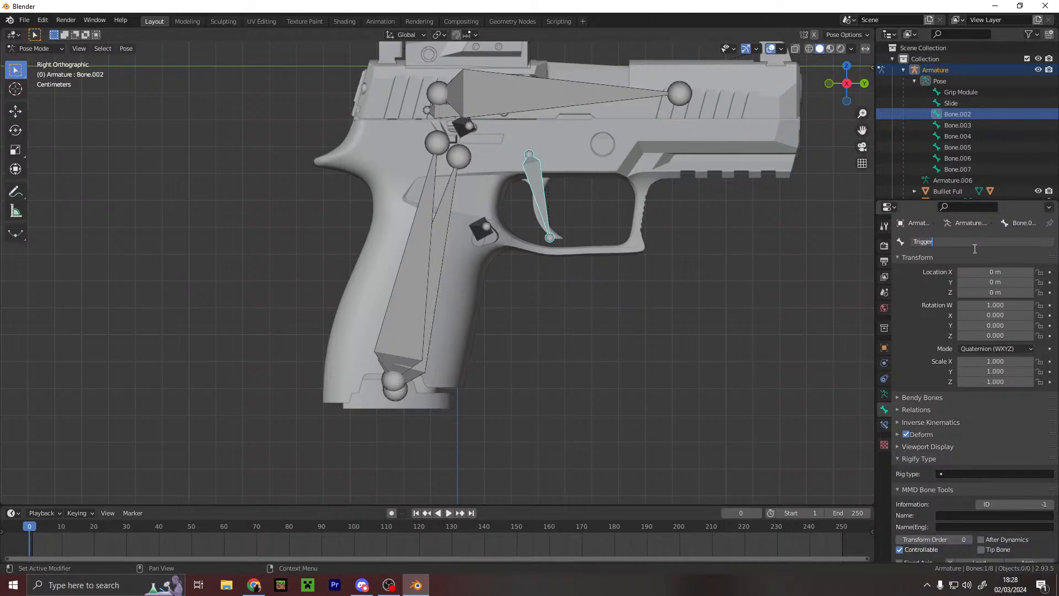
key("Return")
- Rename Bone.003, the small bone behind the trigger guard, as Magazine Catch
left_click(960, 124)
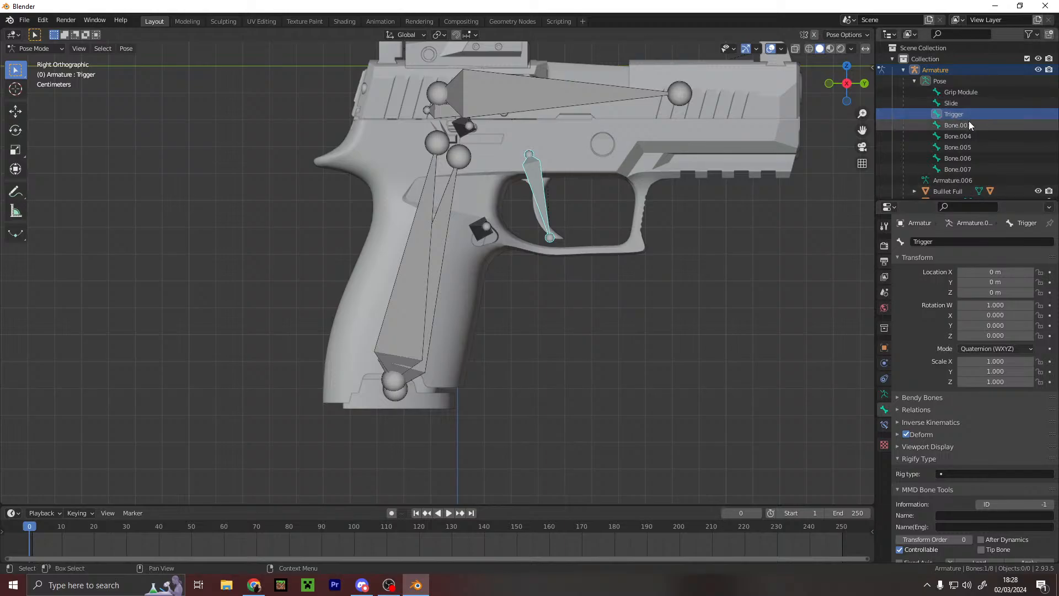
left_click(963, 242)
key("BackSpace")
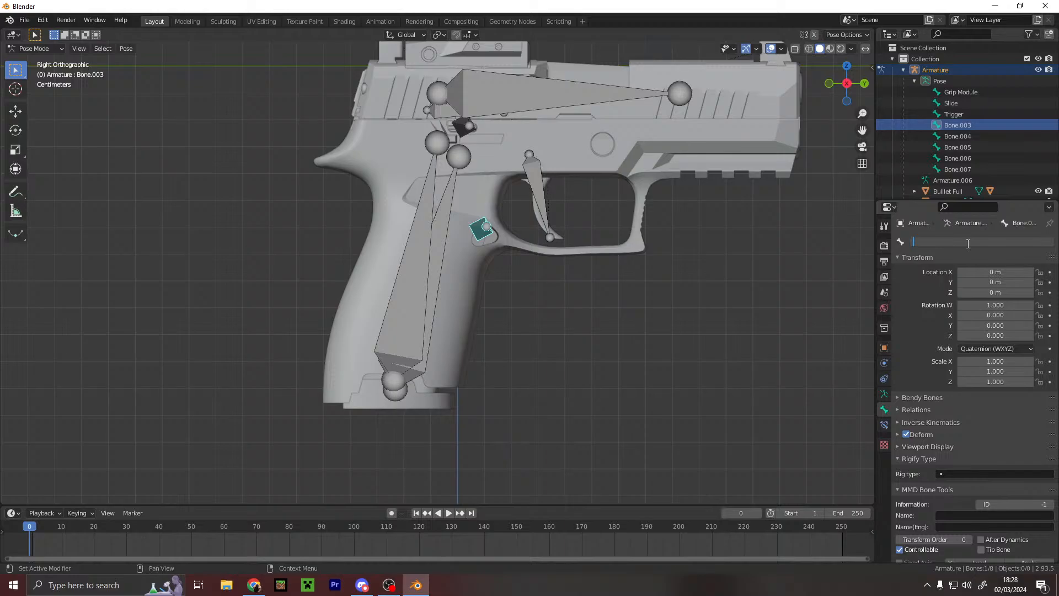
type("Magazine Catch")
key("Return")
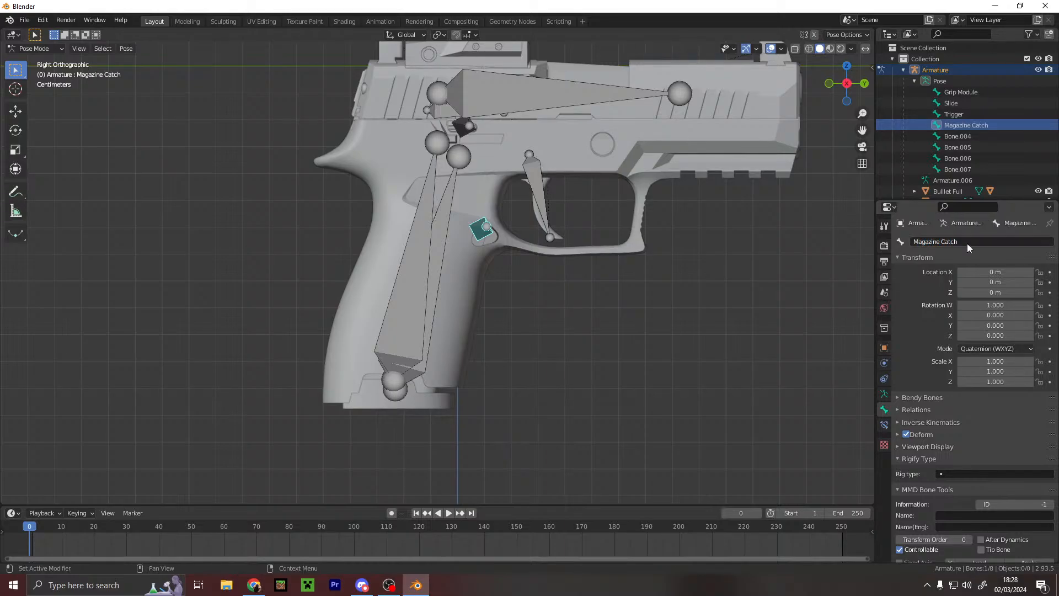
- Rename Bone.004, the small bone just below the slide, as Slide Release
left_click(958, 135)
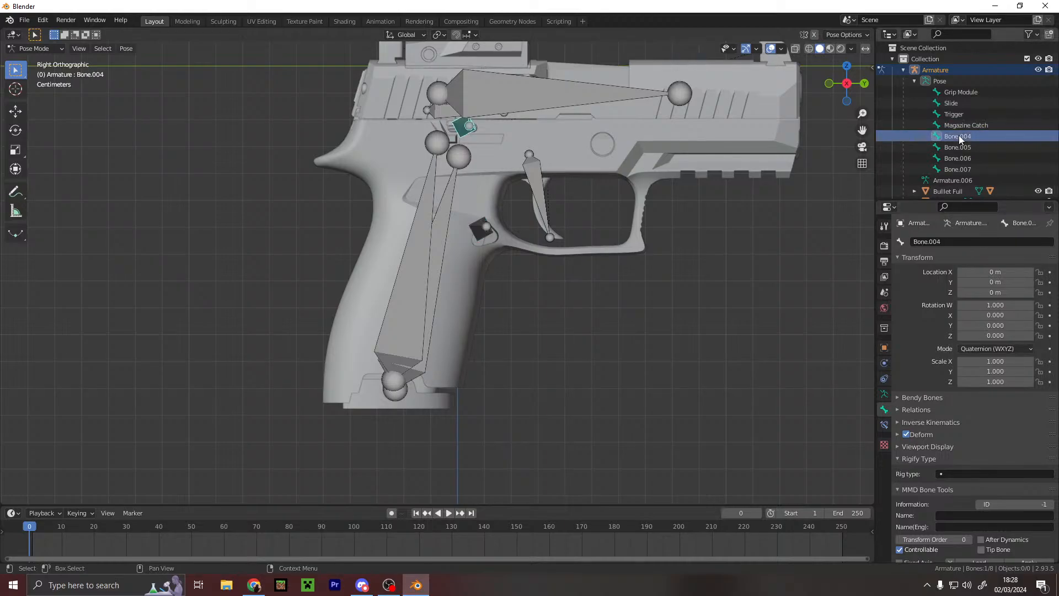
left_click(966, 242)
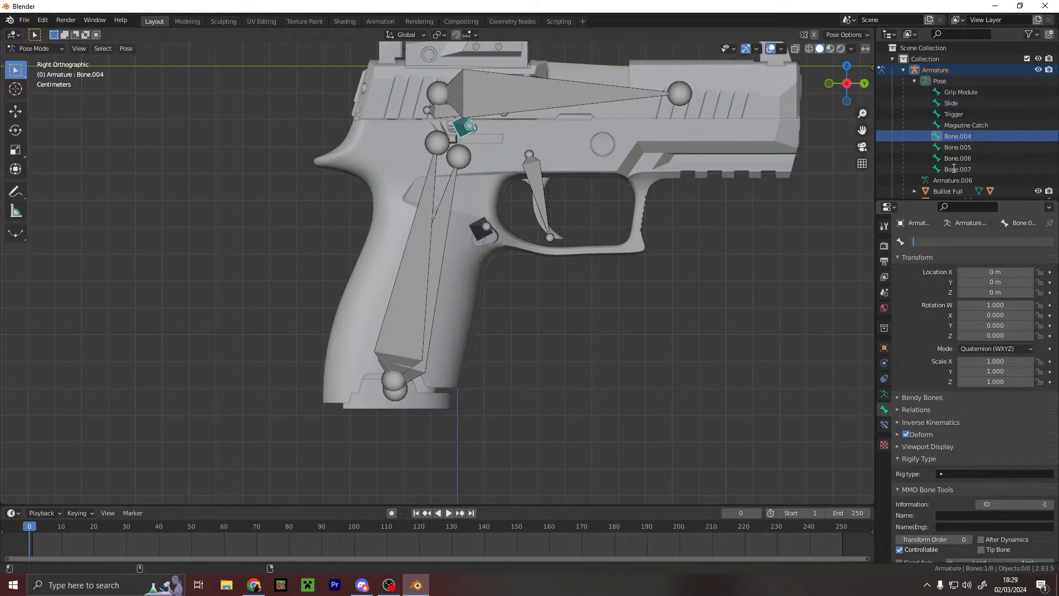
type("Maga")
type("Slide")
type(" Release")
key("Return")
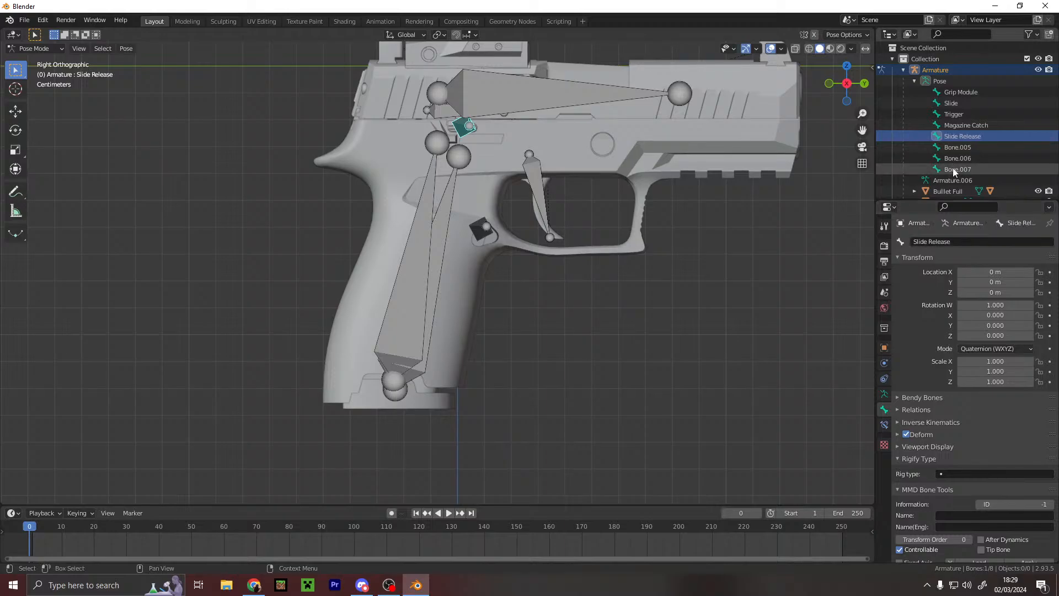
- Rename Bone.005, the long bone inside the grip, as Magazine
left_click(963, 147)
left_click(982, 238)
type("Magazin")
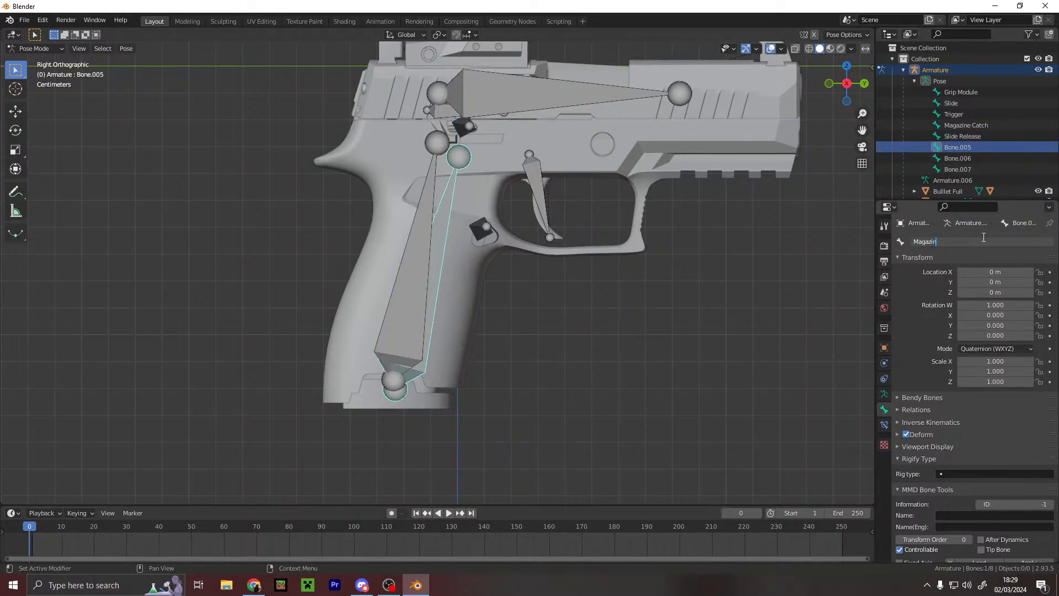
type("e")
key("Return")
- Rename Bone.006 as Bullet, correcting any typing slip in the name
left_click(975, 156)
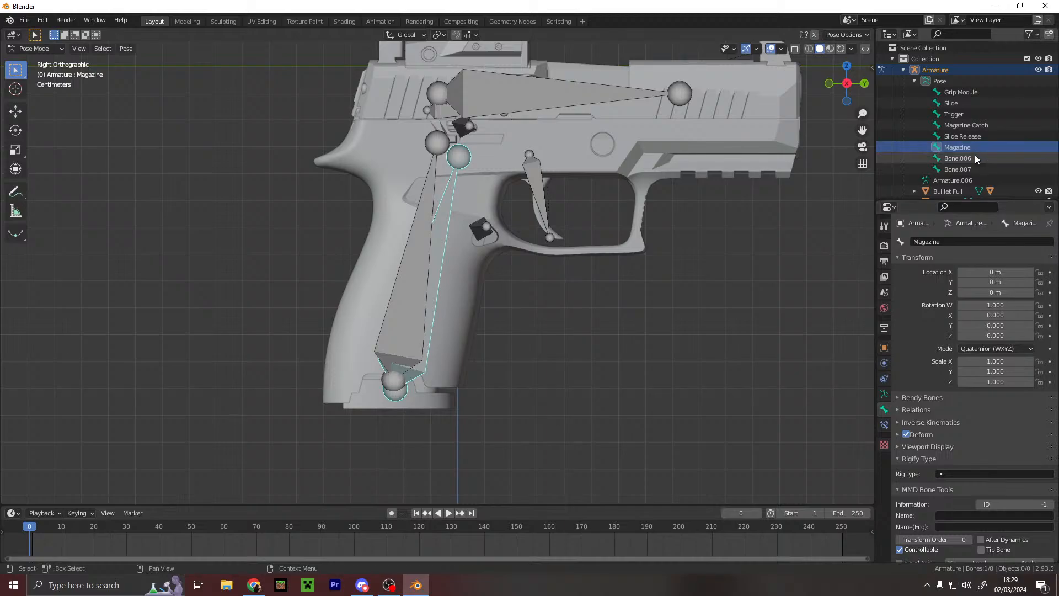
left_click(993, 242)
type("Bullety")
key("Return")
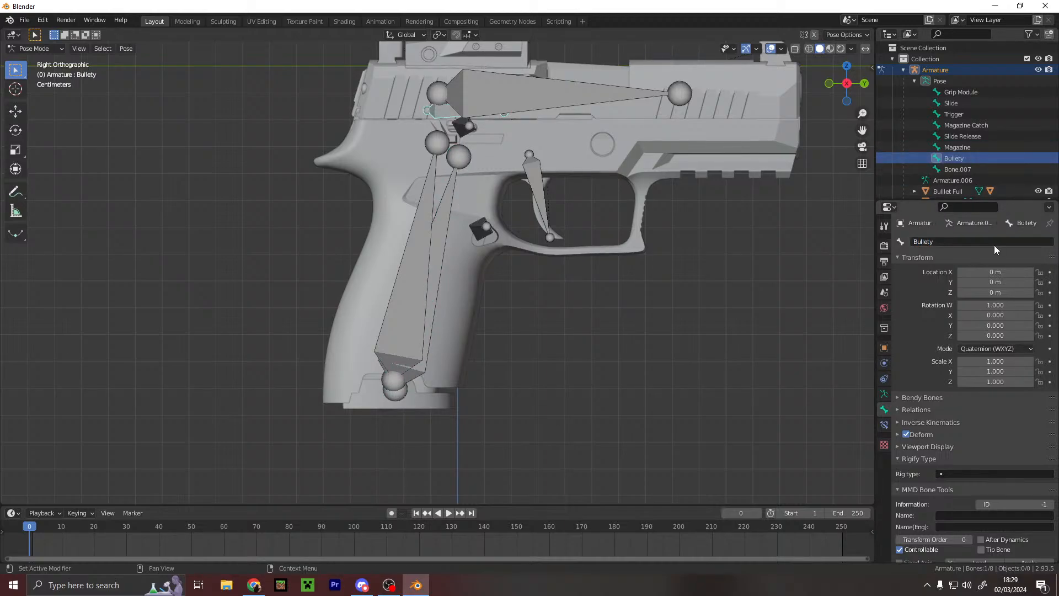
left_click(1039, 246)
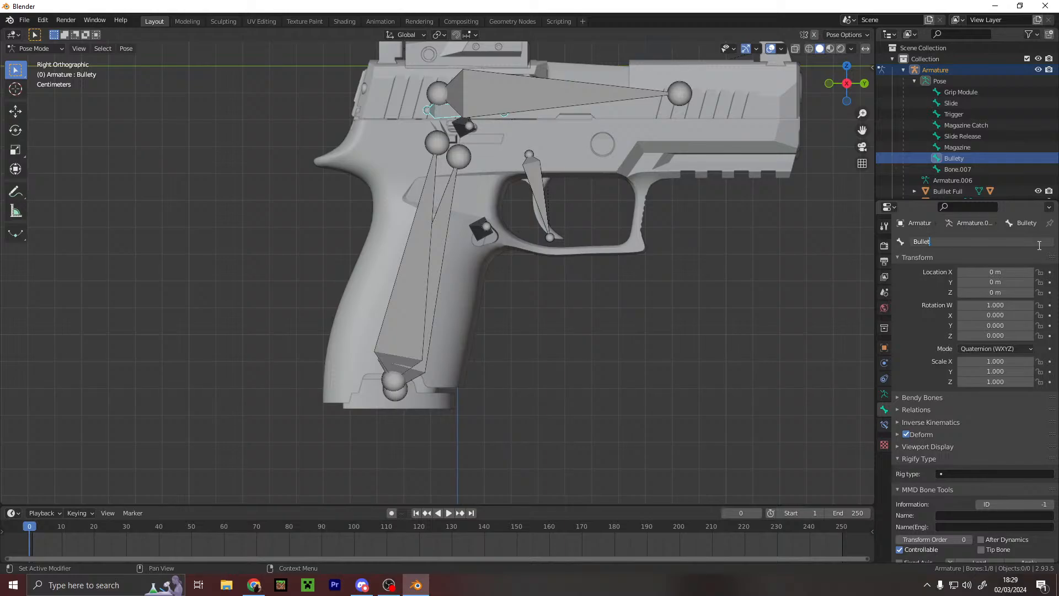
key("Return")
- Rename Bone.007 as Casing, making sure the name is spelled correctly
left_click(979, 170)
left_click(976, 241)
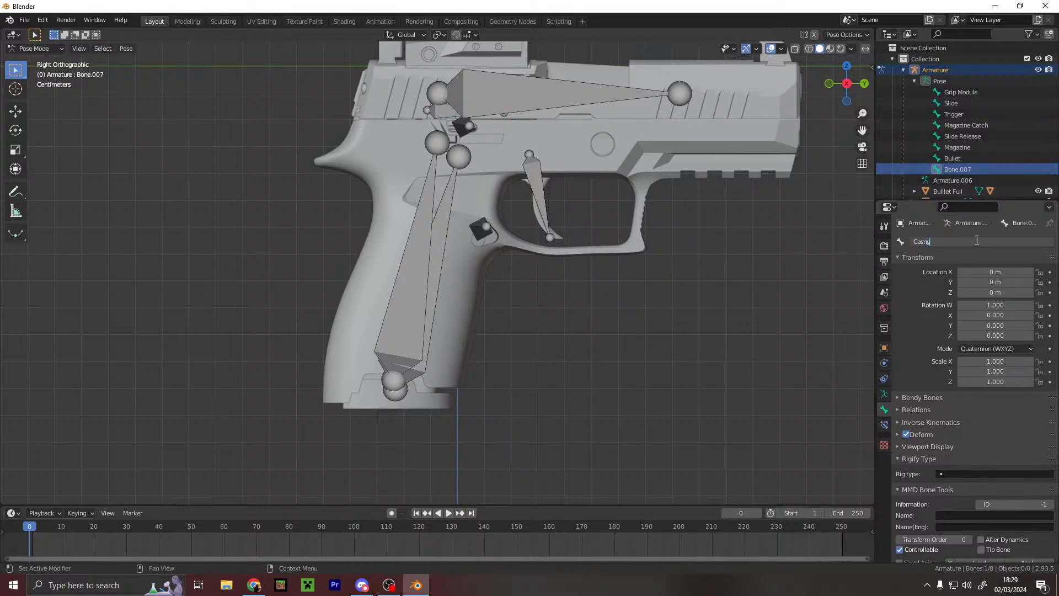
key("Return")
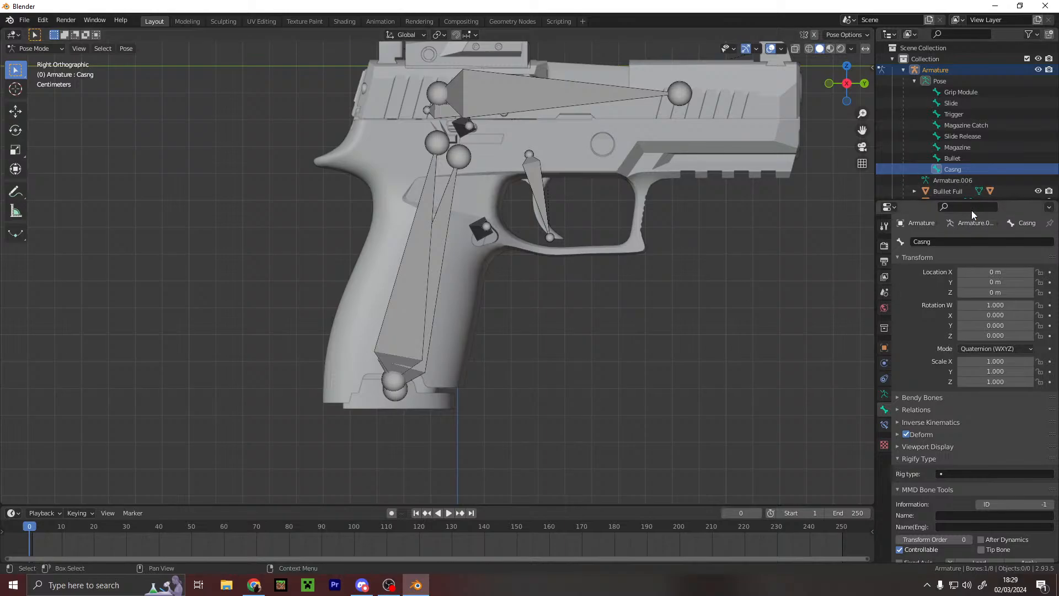
left_click(972, 241)
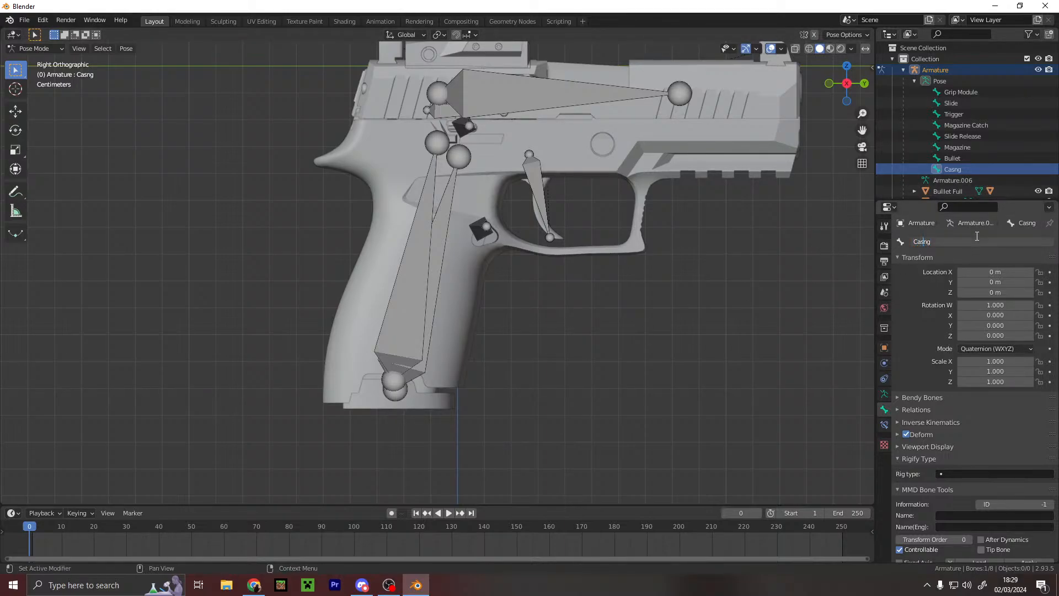
type("i")
key("Return")
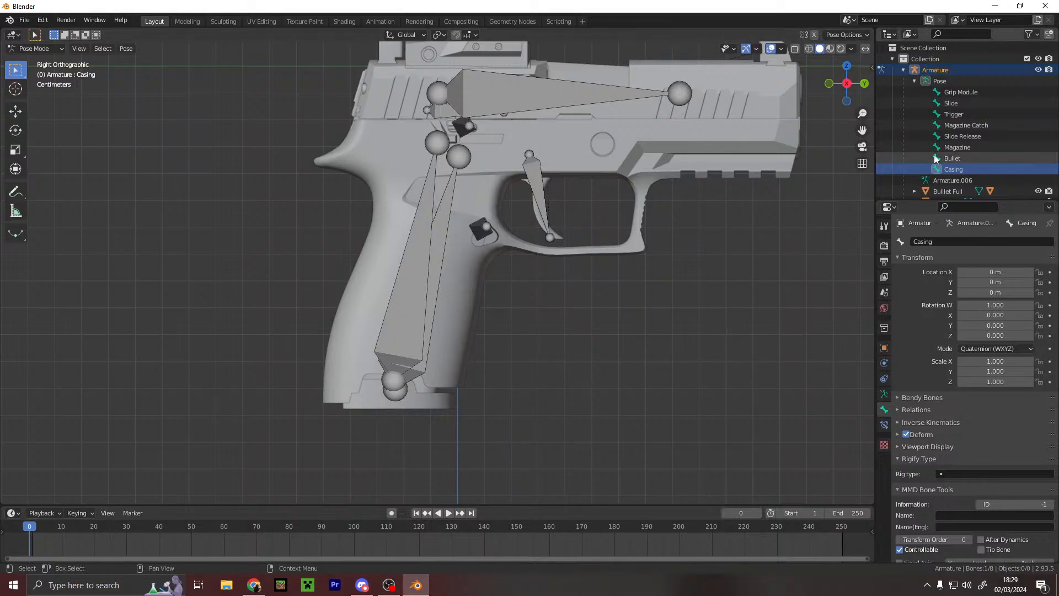
- Select the Slide bone and look through its armature data, constraint and bone properties
scroll(969, 135, "down", 2)
scroll(970, 132, "up", 2)
left_click(966, 93)
left_click(970, 104)
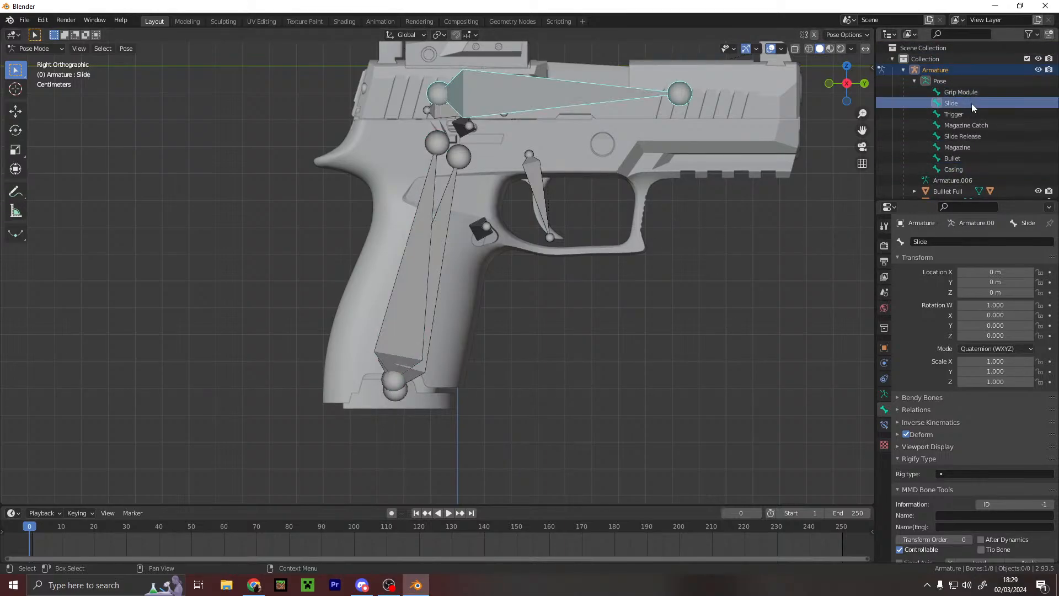
left_click(965, 114)
left_click(962, 104)
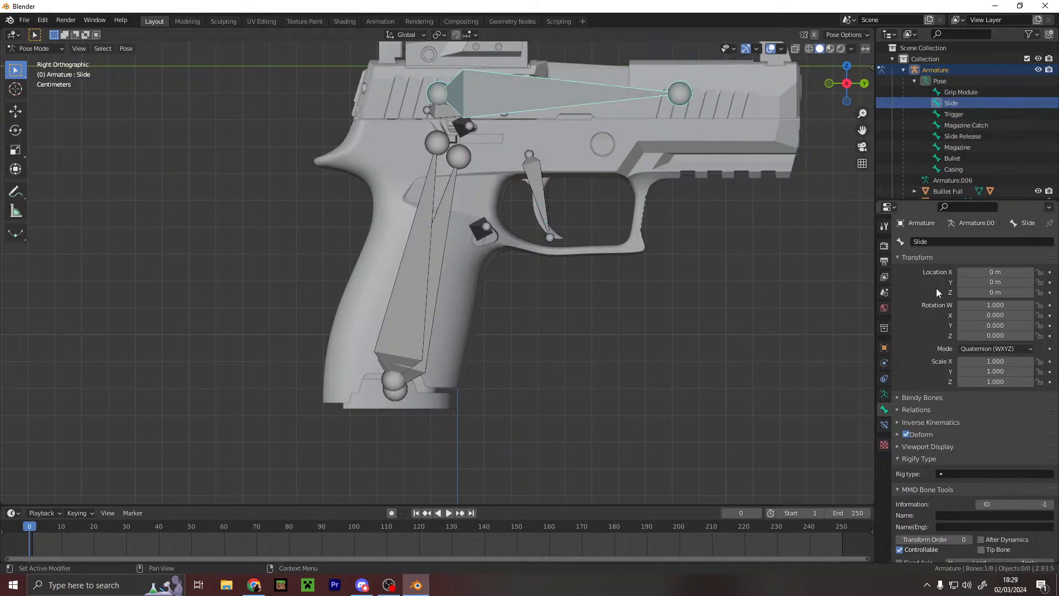
left_click(884, 394)
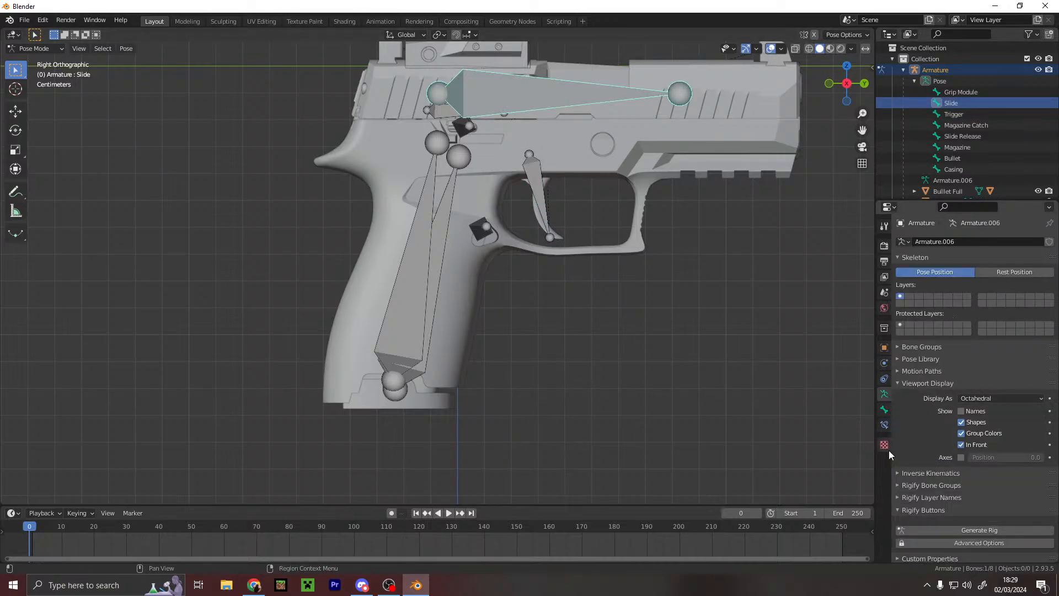
left_click(884, 424)
left_click(883, 409)
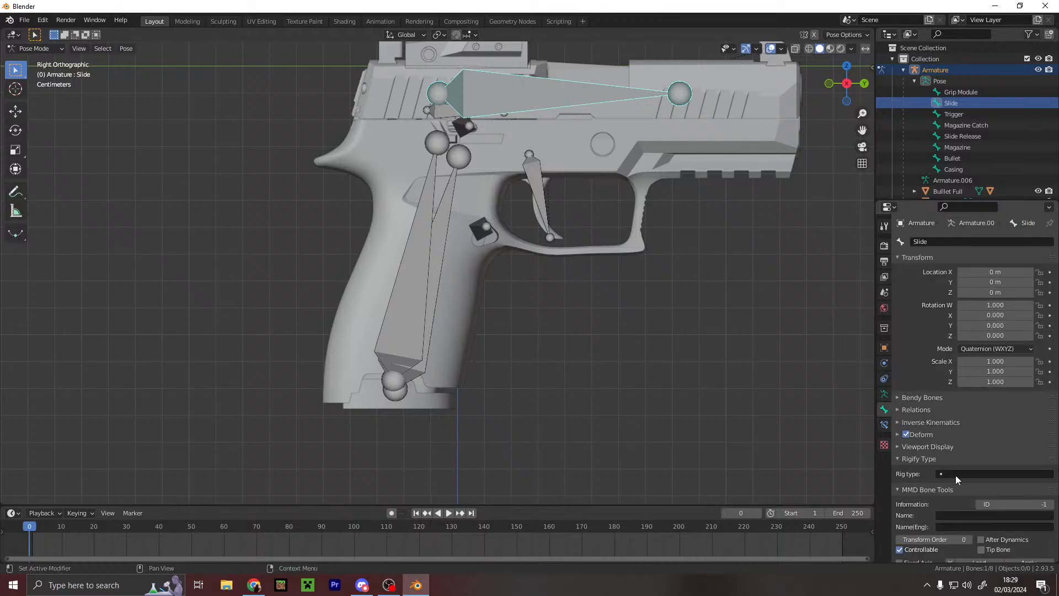
scroll(957, 474, "down", 6)
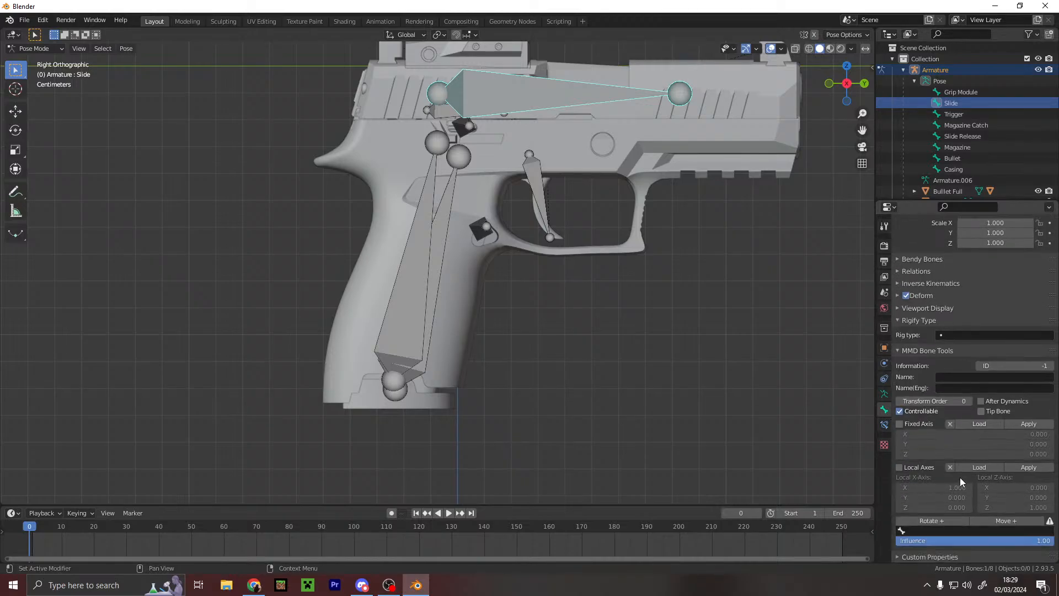
- Try to parent the Slide bone to the Grip Module bone in Pose Mode and test-rotate the Grip Module bone
left_click(969, 91, "ctrl")
key("ctrl+p")
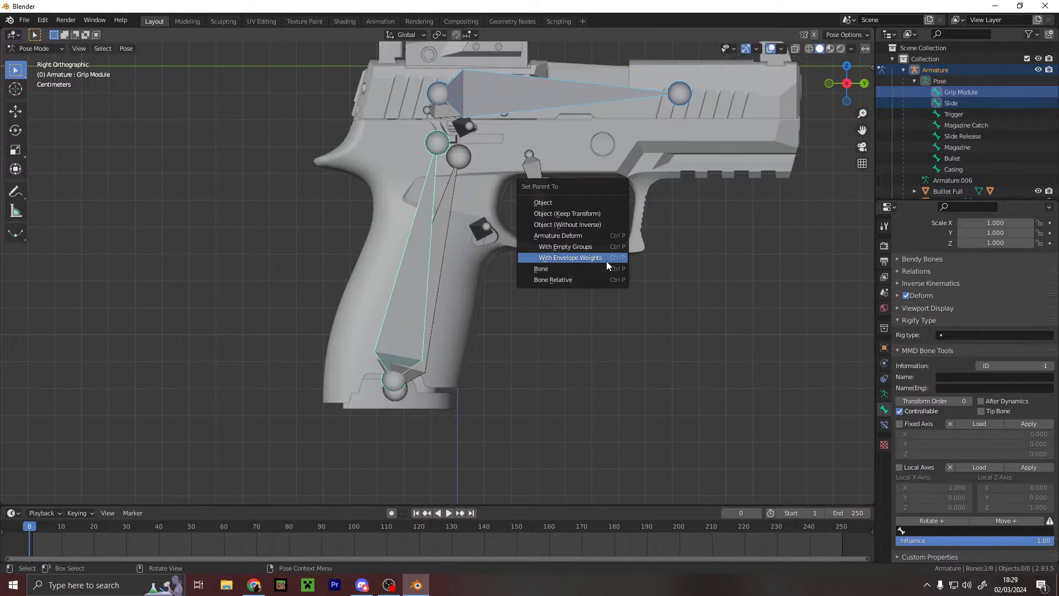
left_click(612, 257)
left_click(962, 91)
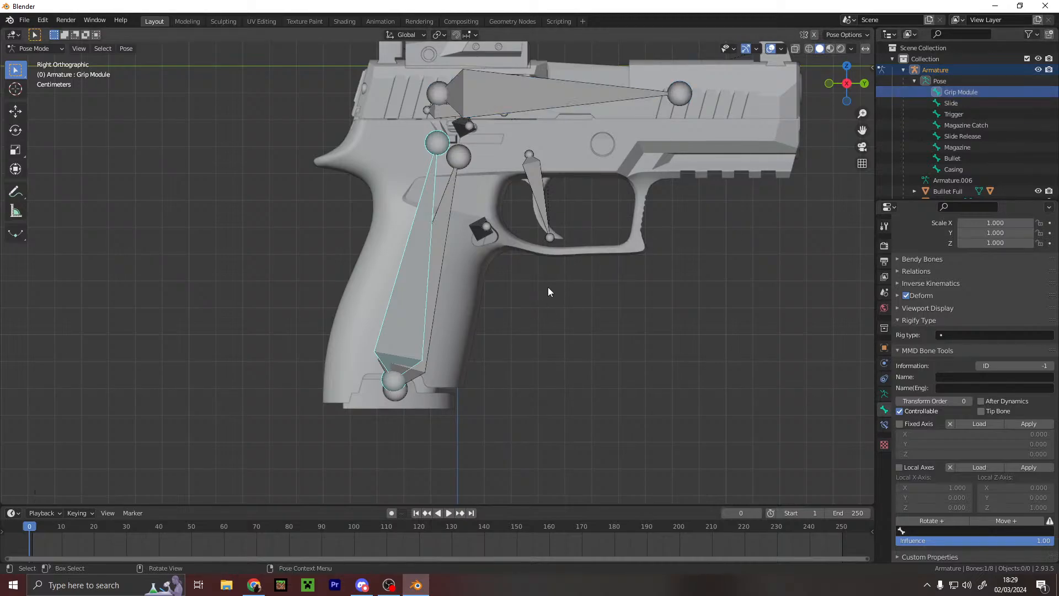
key("r")
key("Escape")
- Try a Bone parent with the Grip Module bone selected first and Slide active, and test-rotate the Grip Module bone
left_click(968, 102)
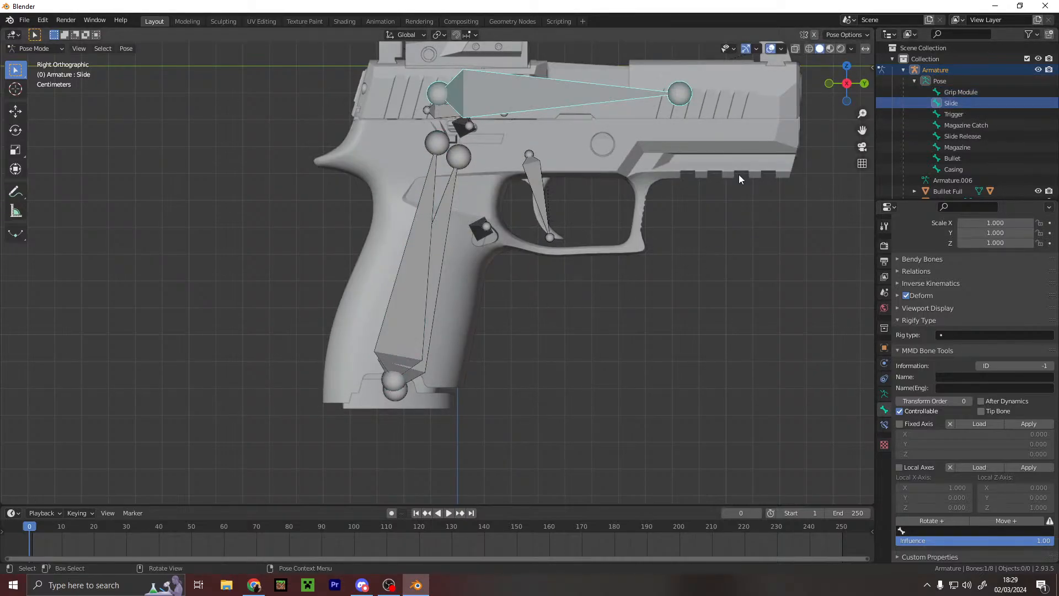
left_click(965, 90)
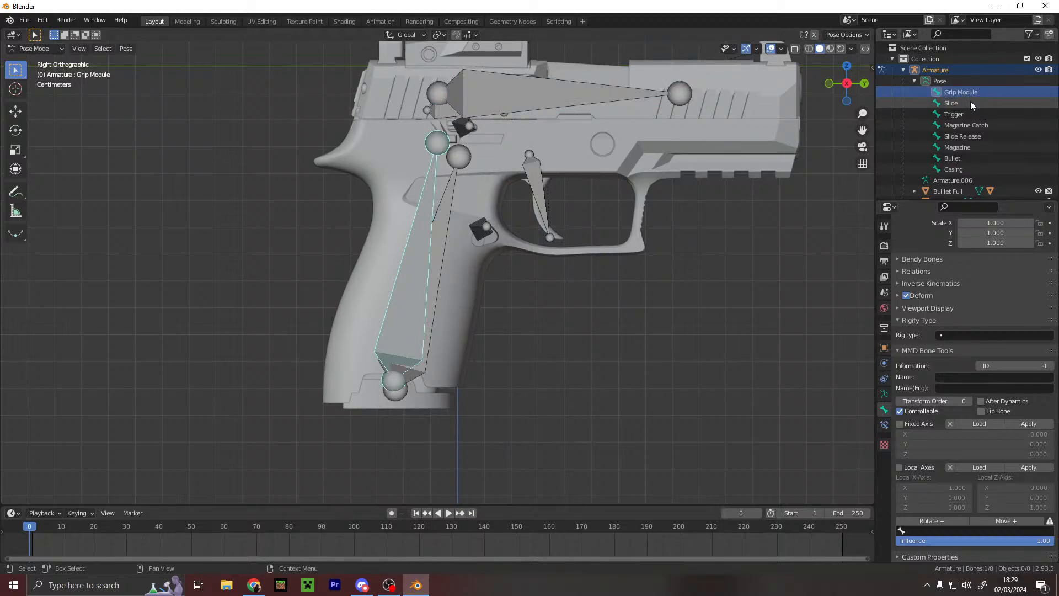
left_click(970, 101, "ctrl")
key("ctrl+p")
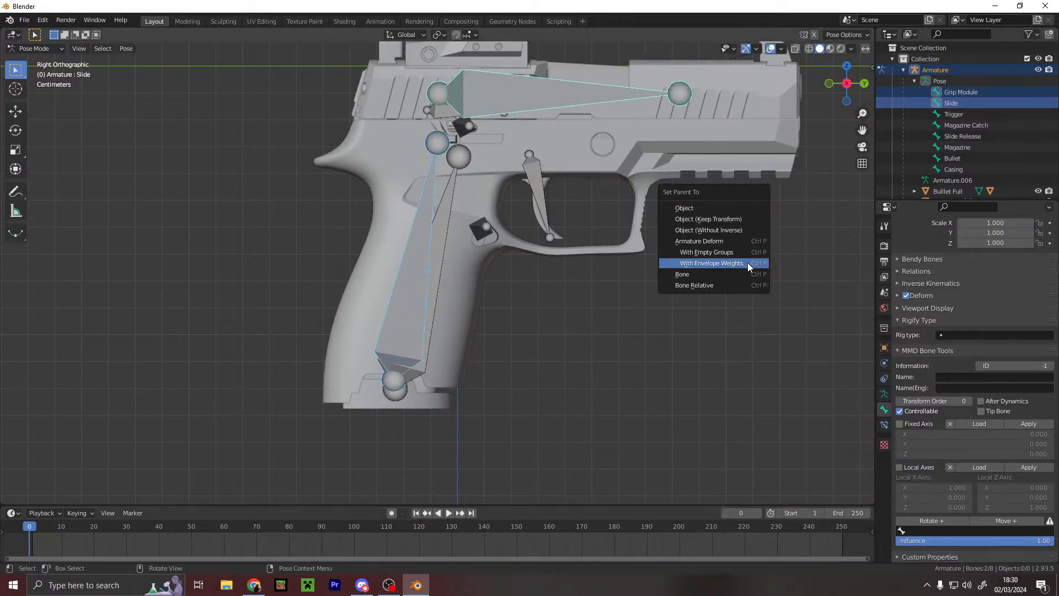
left_click(733, 274)
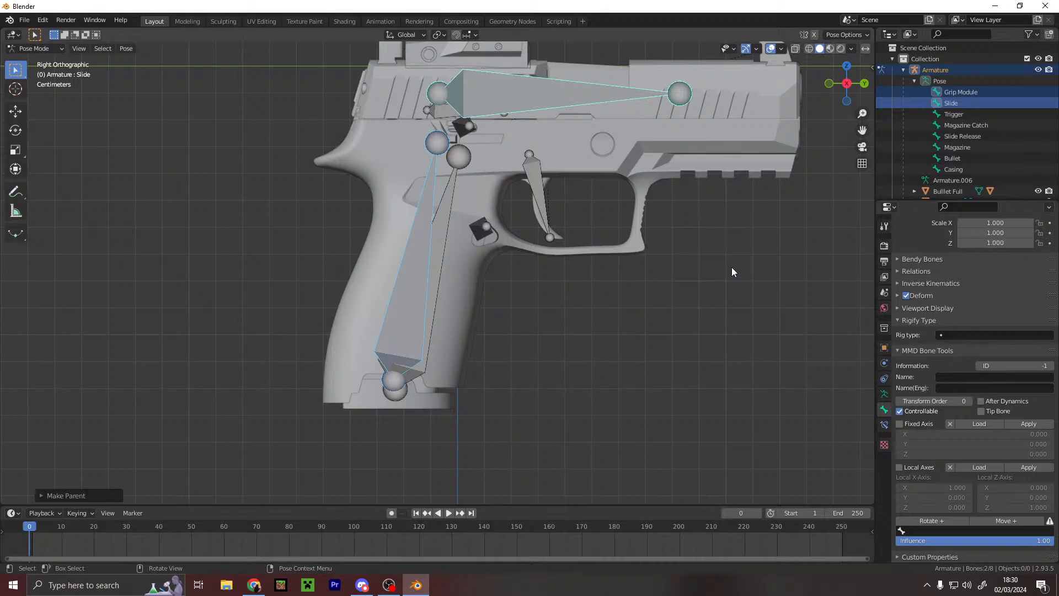
left_click(959, 92)
key("r")
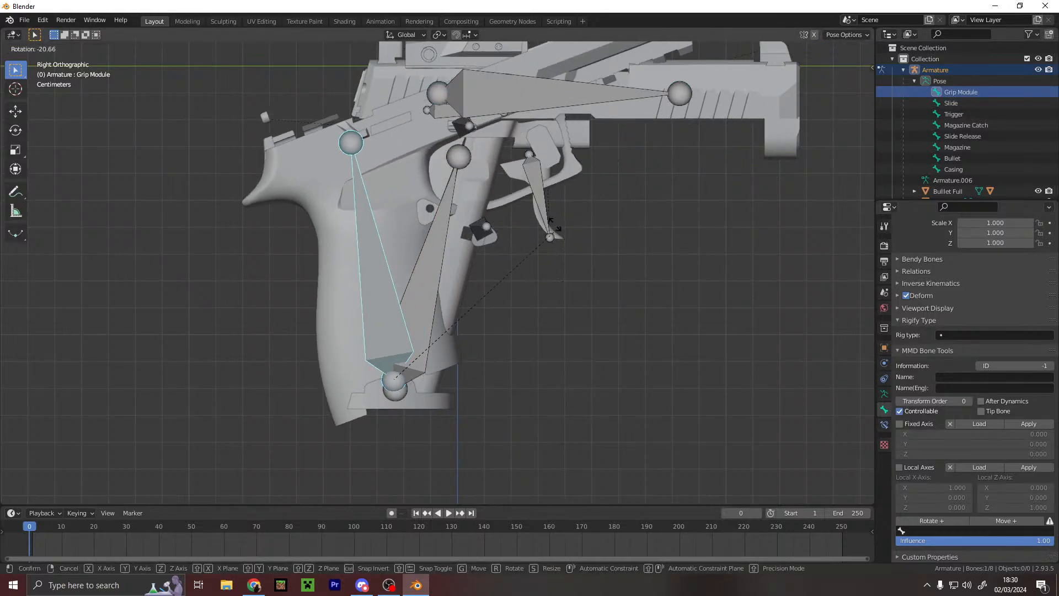
right_click(670, 296)
- Try the Bone parent option again with Slide selected first and Grip Module active, and test-rotate both bones together
left_click(475, 95)
left_click(408, 278, "shift")
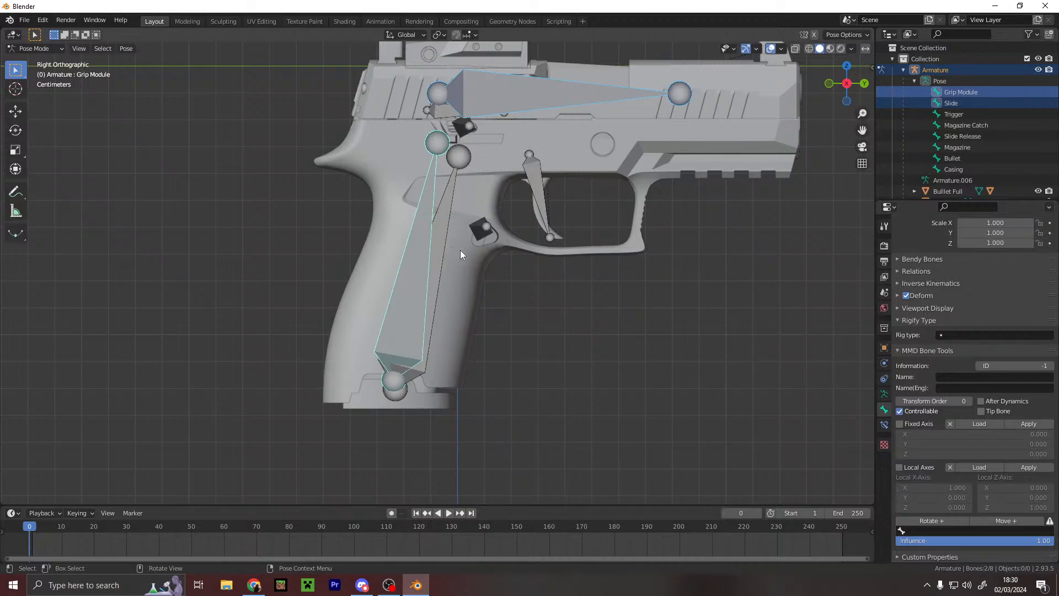
key("ctrl+p")
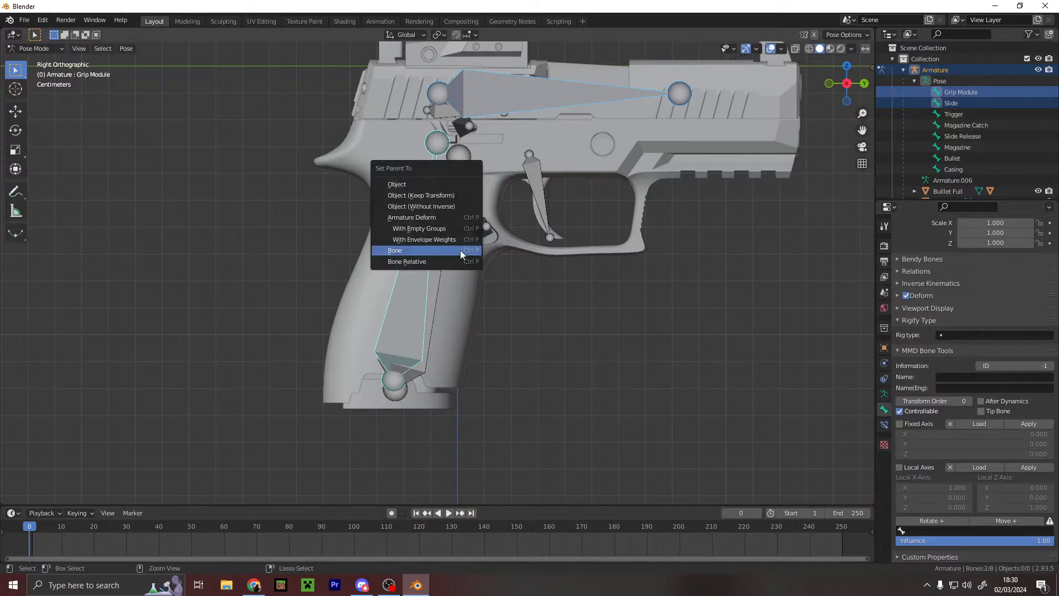
left_click(408, 248)
key("r")
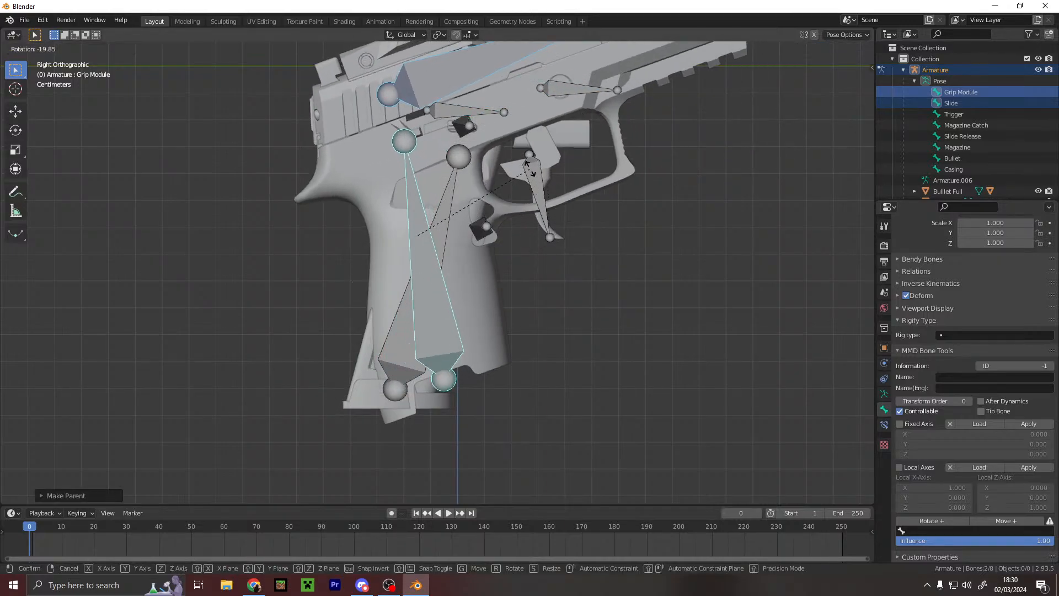
right_click(527, 169)
- Test-rotate the Magazine, Grip Module and Slide bones one at a time, cancelling each rotation
key("alt+a")
left_click(411, 278)
key("r")
right_click(422, 271)
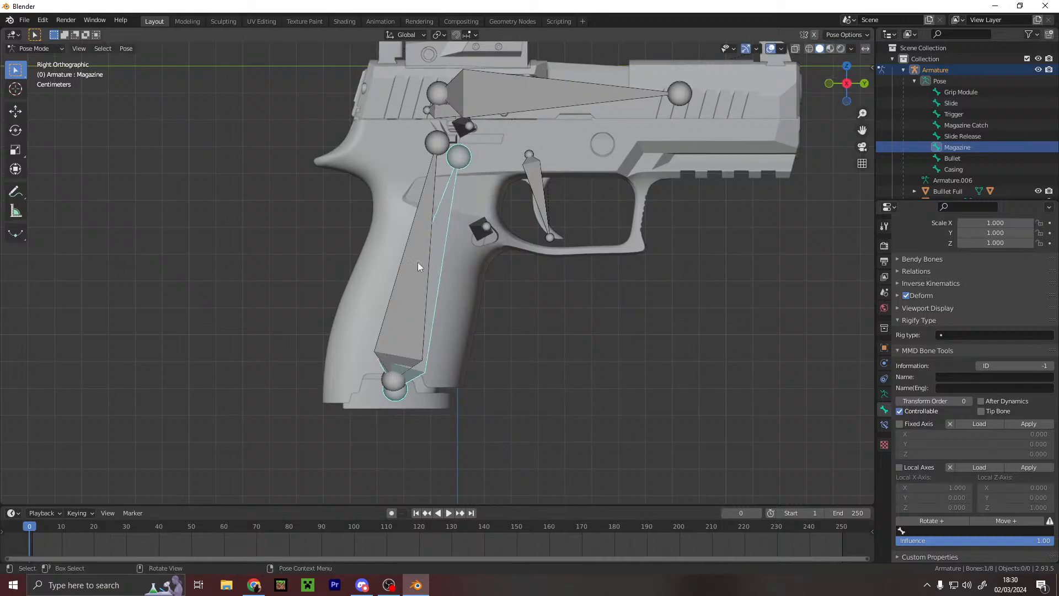
left_click(419, 259)
key("r")
right_click(398, 233)
left_click(478, 99)
key("r")
right_click(574, 220)
- Try to assign Grip Module as the parent in the armature's object relations while the Slide bone is selected
left_click(979, 91)
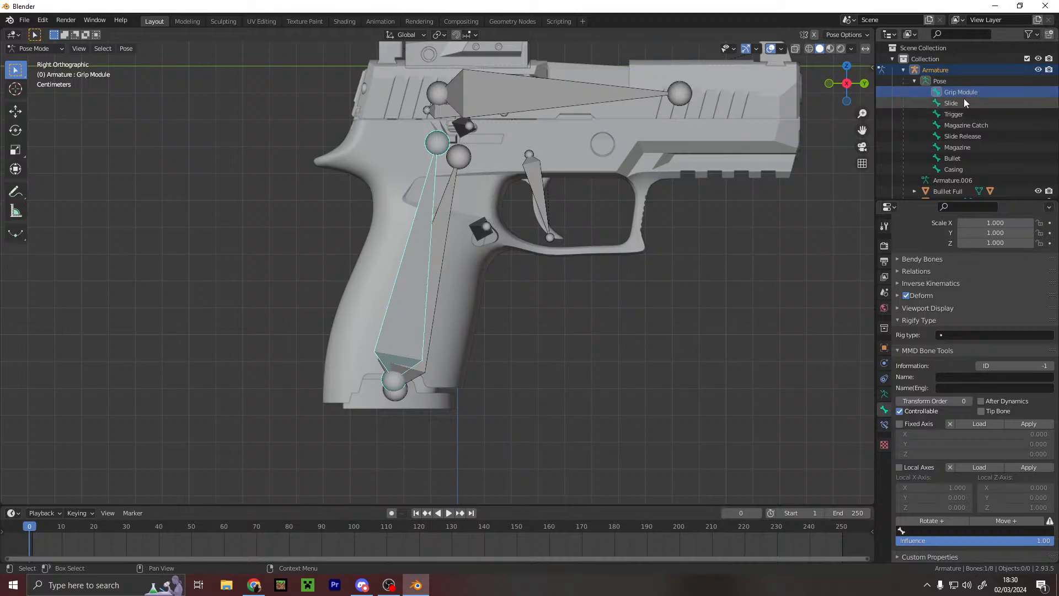
left_click(884, 348)
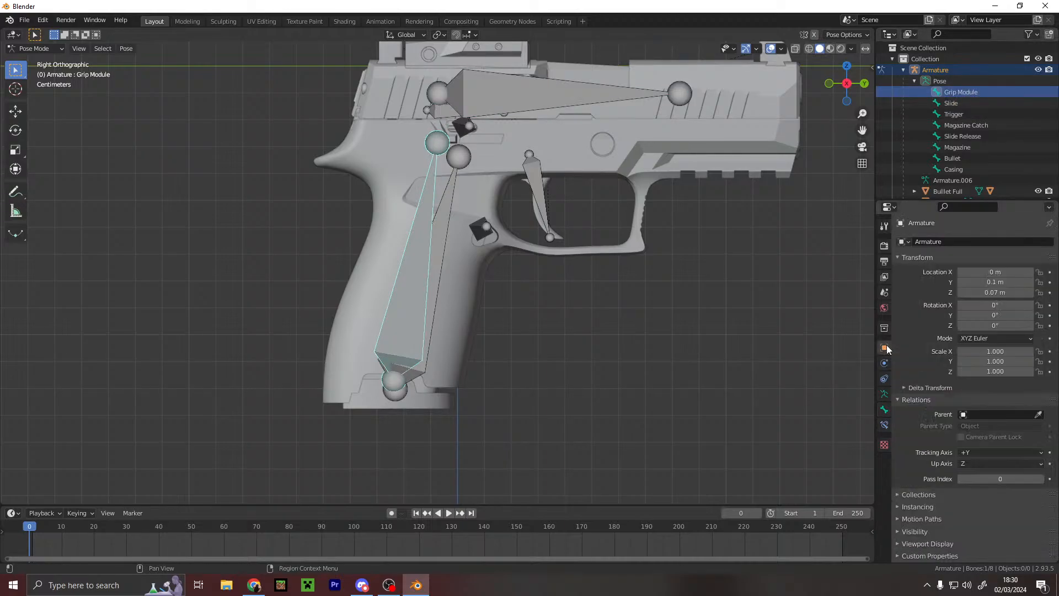
left_click(953, 104)
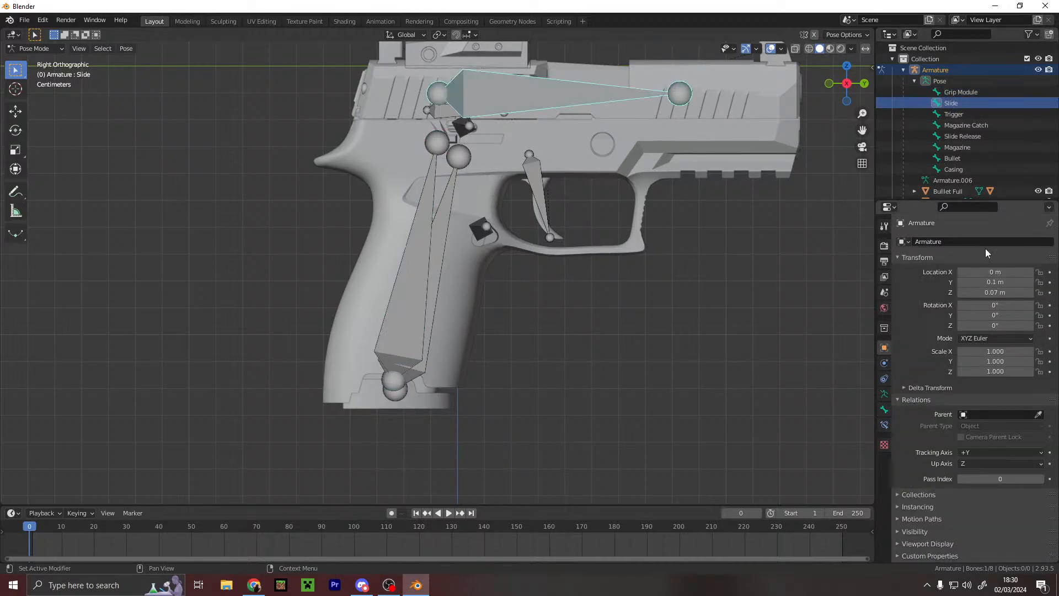
left_click(990, 415)
type("gr")
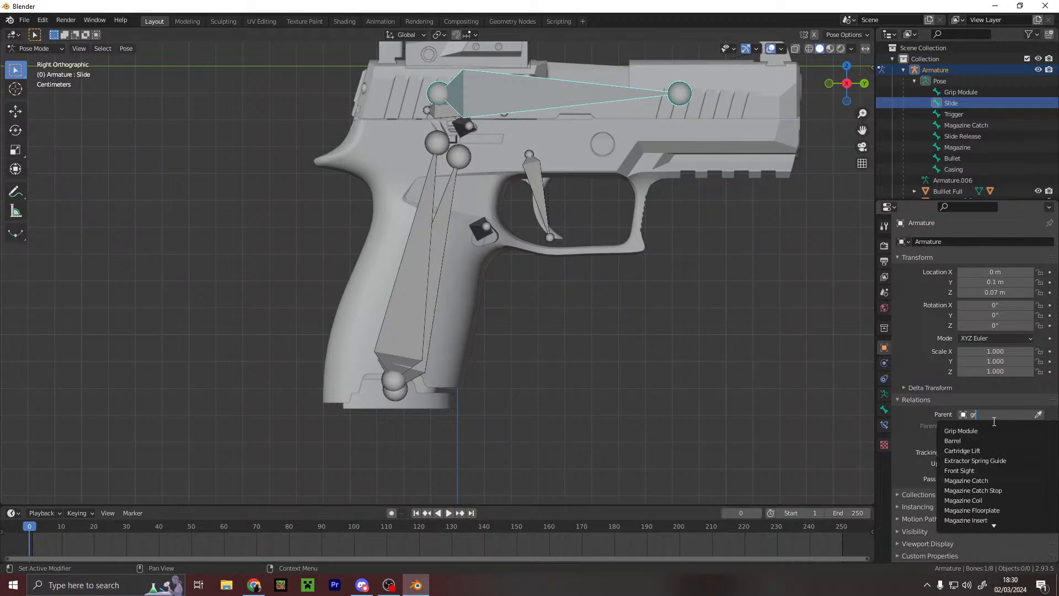
type("ip")
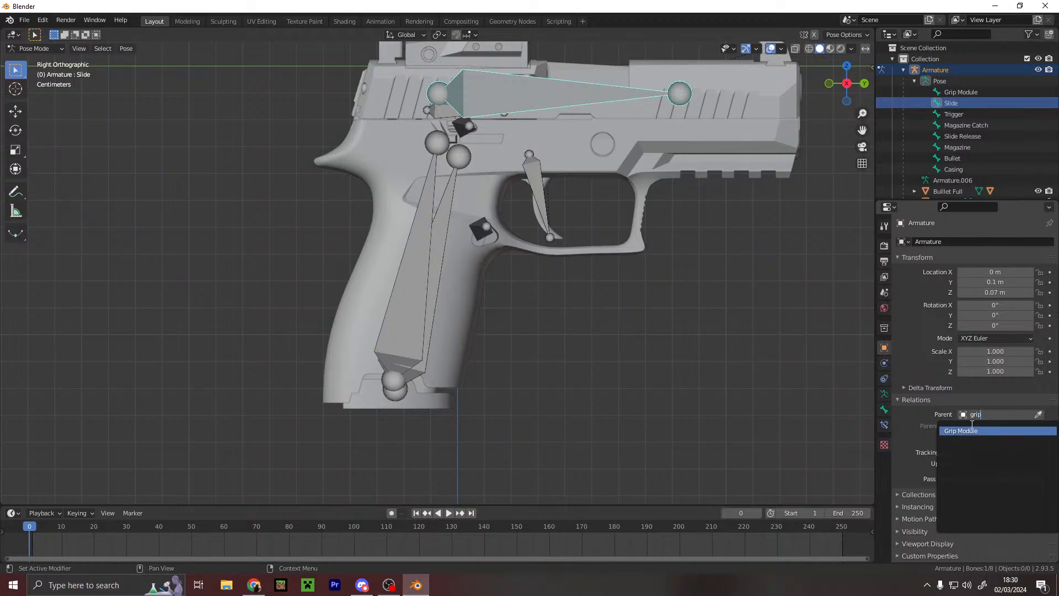
left_click(968, 431)
left_click(970, 413)
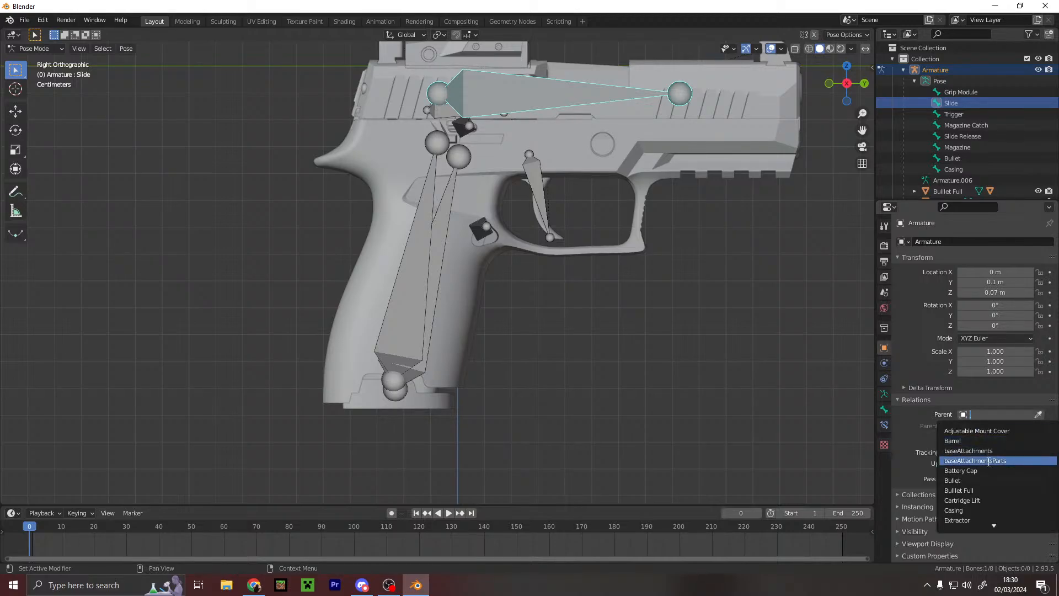
scroll(980, 438, "down", 11)
left_click(733, 366)
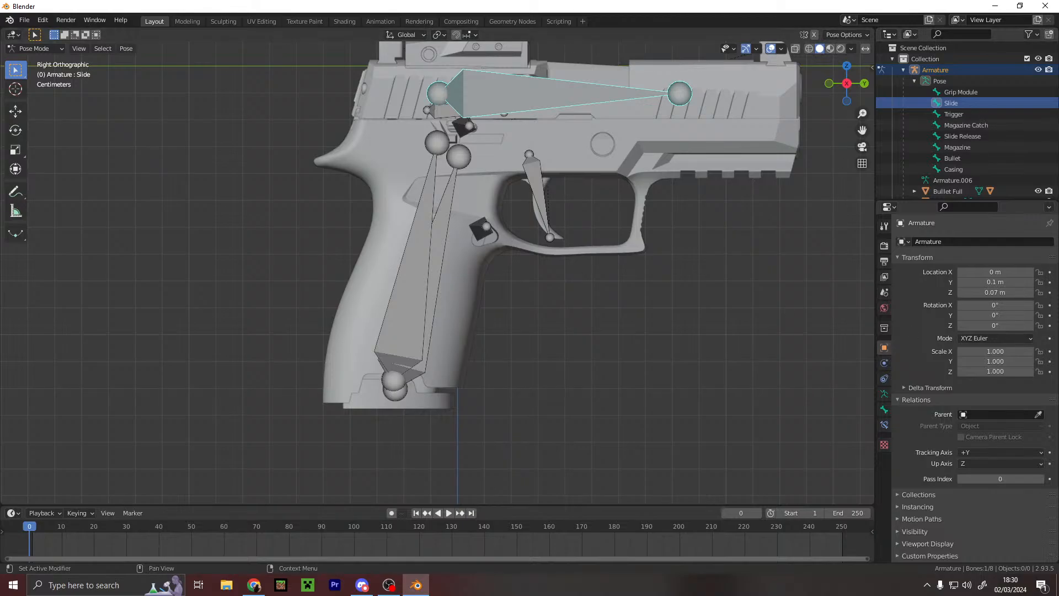
- Switch to Chrome, pause the background music and watch how the gun rigging tutorial parents its bones
left_click_drag(1058, 4, 818, 0)
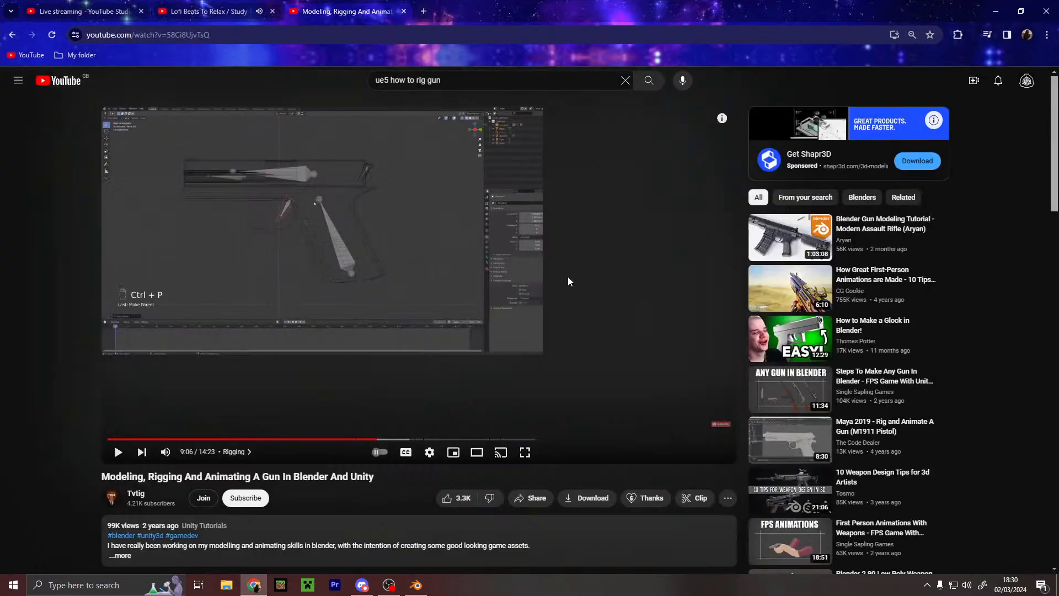
left_click(449, 299)
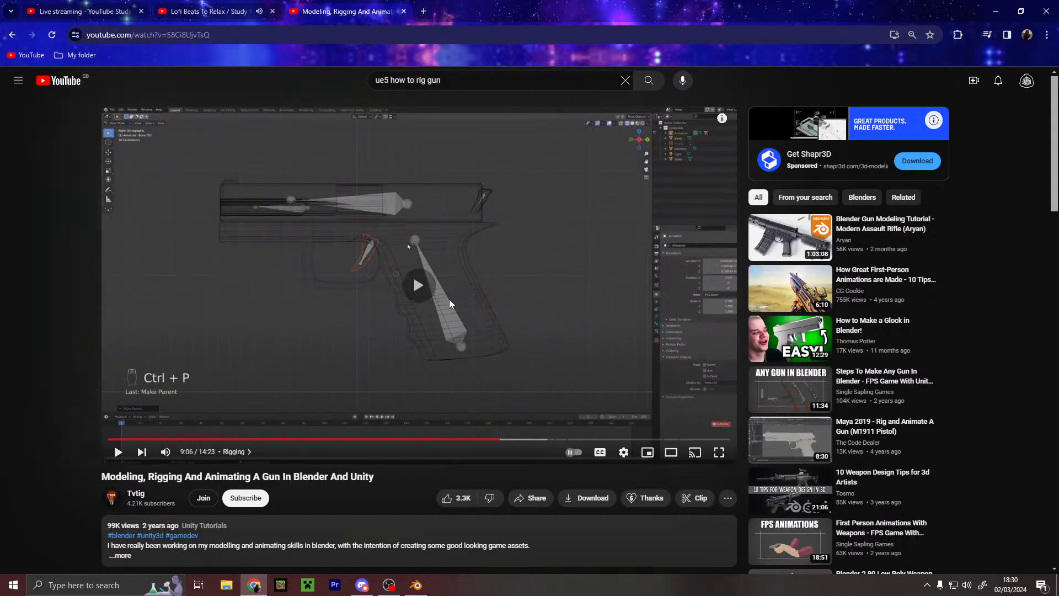
left_click(190, 8)
left_click(481, 300)
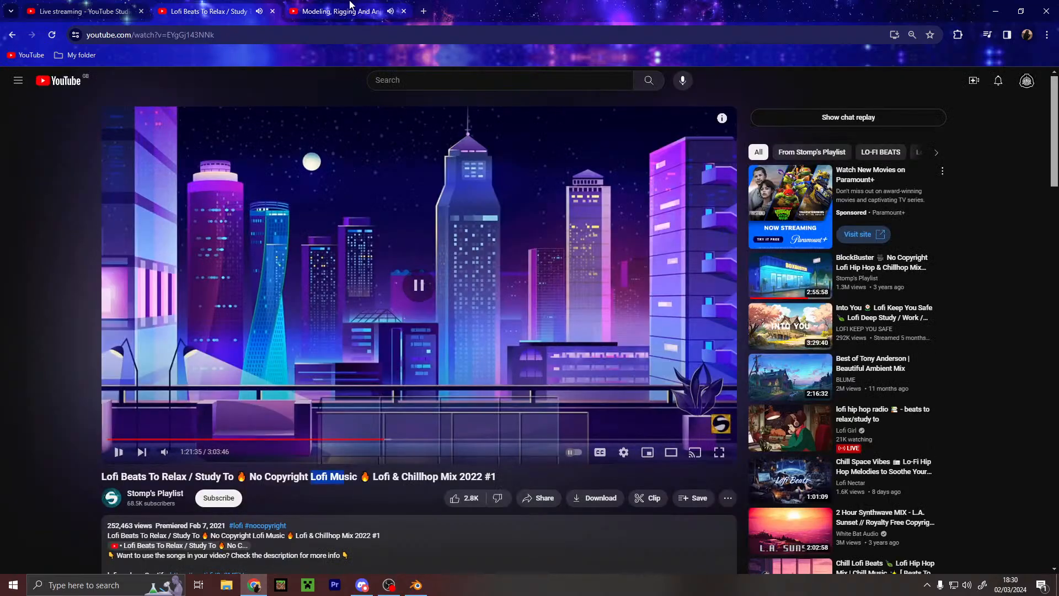
left_click(352, 7)
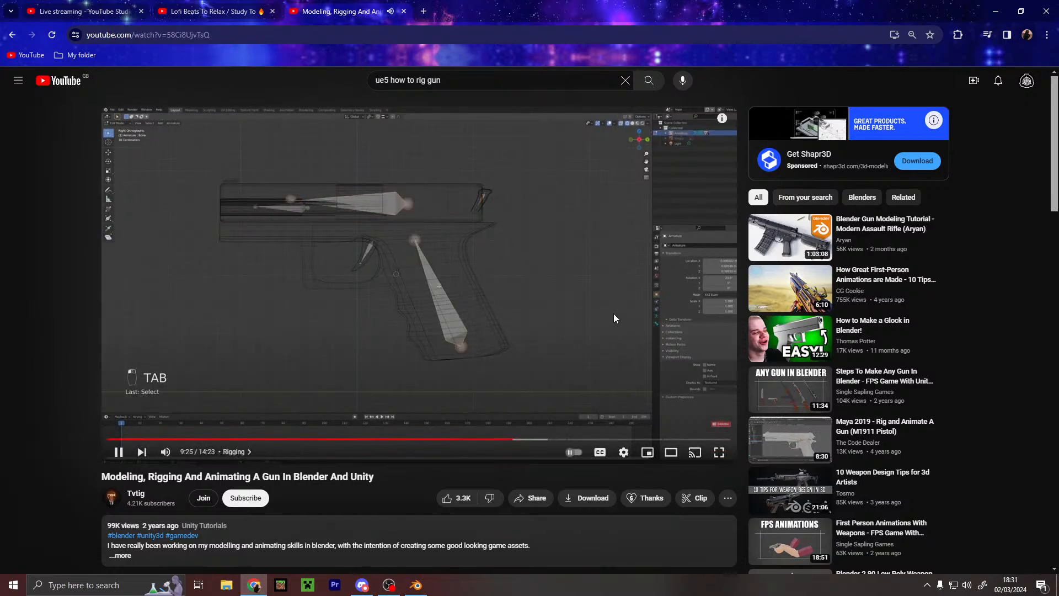
left_click(548, 314)
left_click_drag(585, 15, 1058, 3)
- Switch the armature to Edit Mode and parent the Slide bone to the Grip Module bone with Keep Offset
left_click(213, 90)
left_click(34, 48)
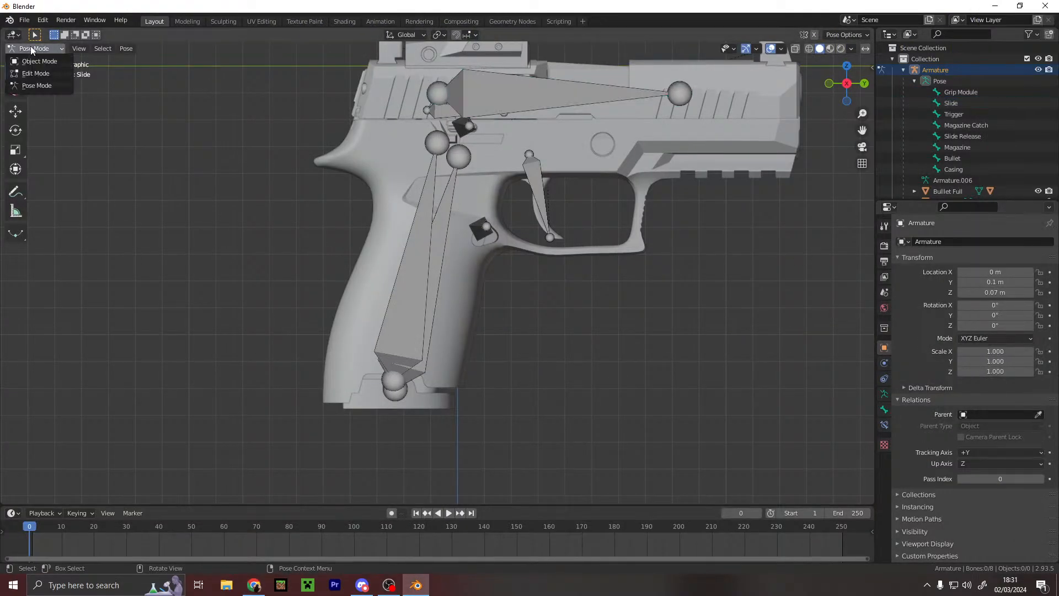
left_click(27, 73)
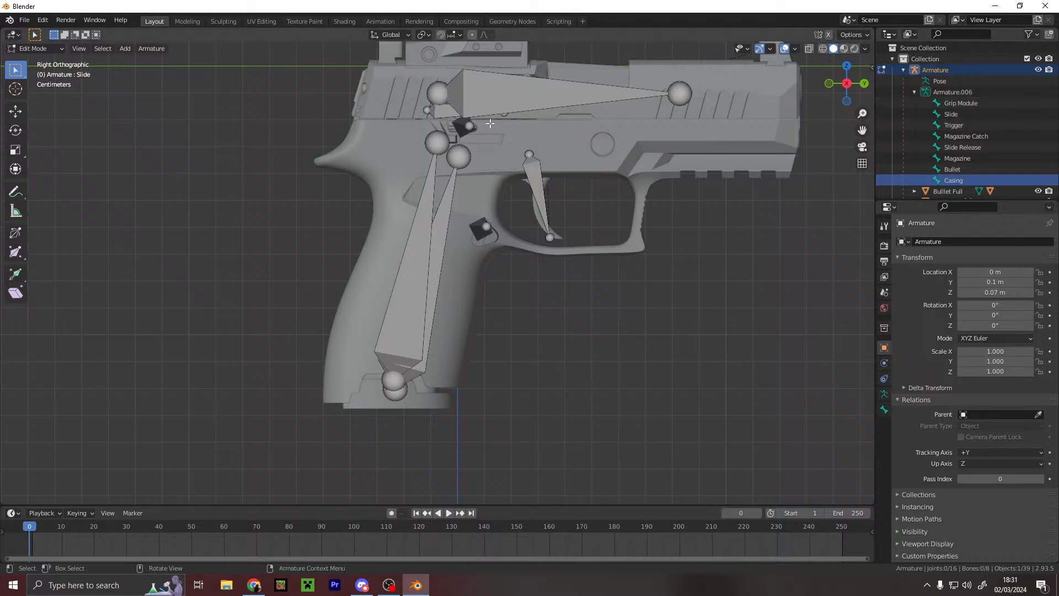
left_click(506, 102)
left_click(434, 211, "shift")
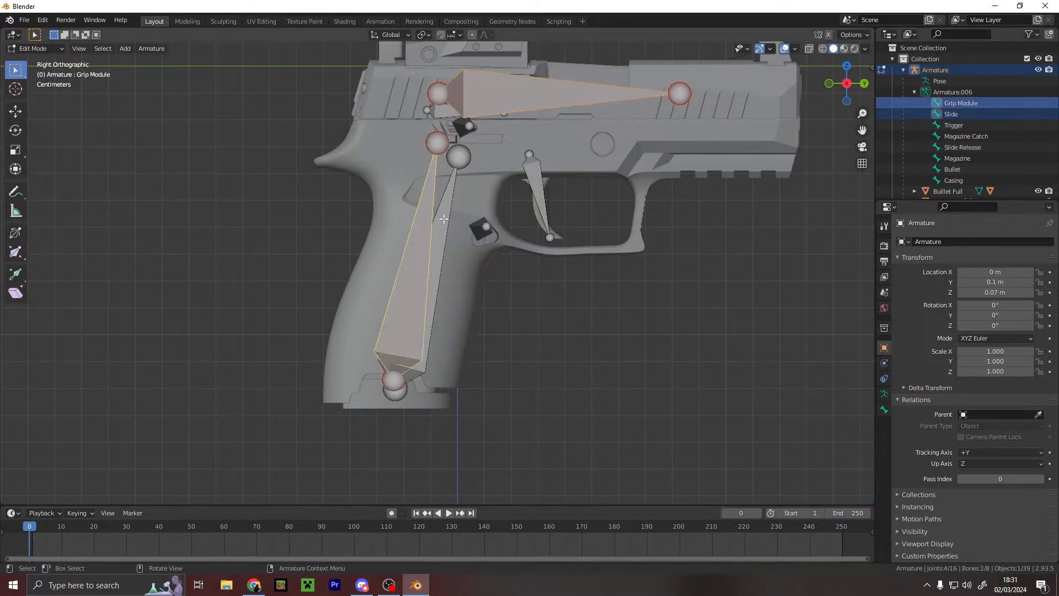
key("ctrl+p")
key("ctrl+p")
left_click(400, 215)
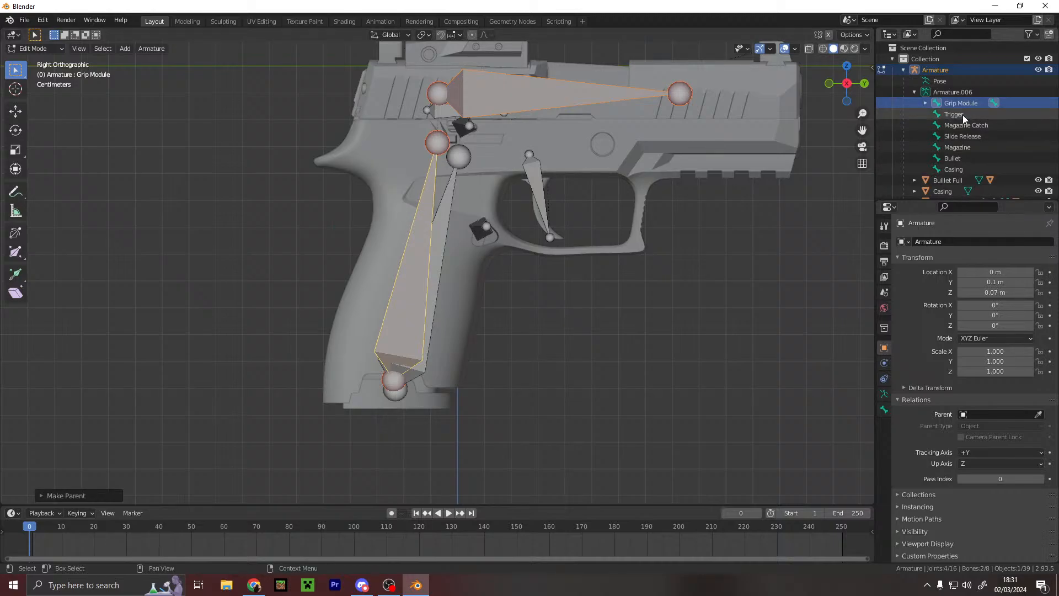
- Parent the Trigger bone to the Grip Module bone with Keep Offset
left_click(961, 115)
left_click(411, 232, "shift")
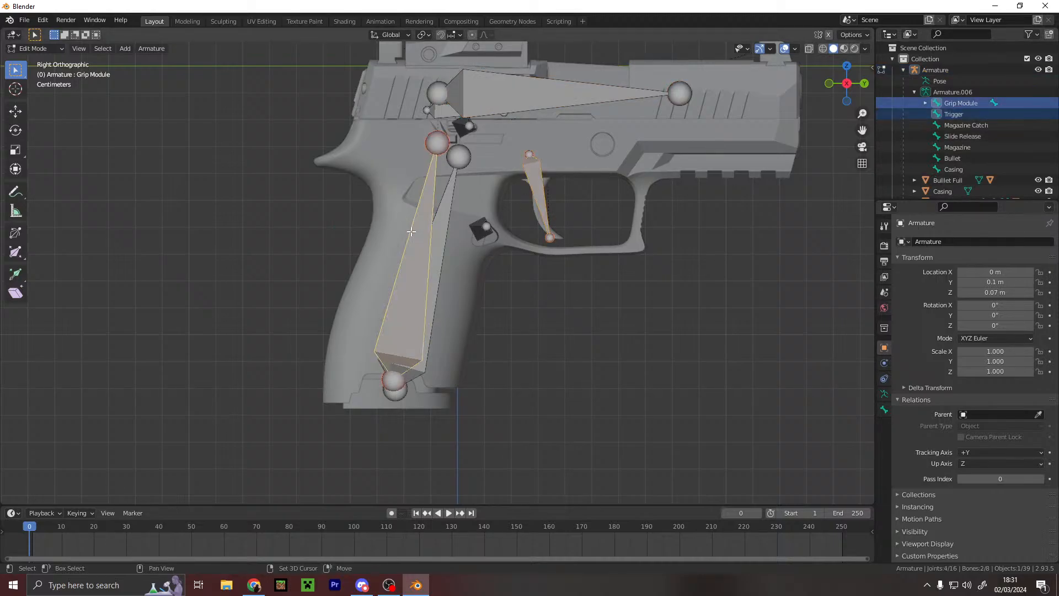
key("ctrl+p")
left_click(412, 230)
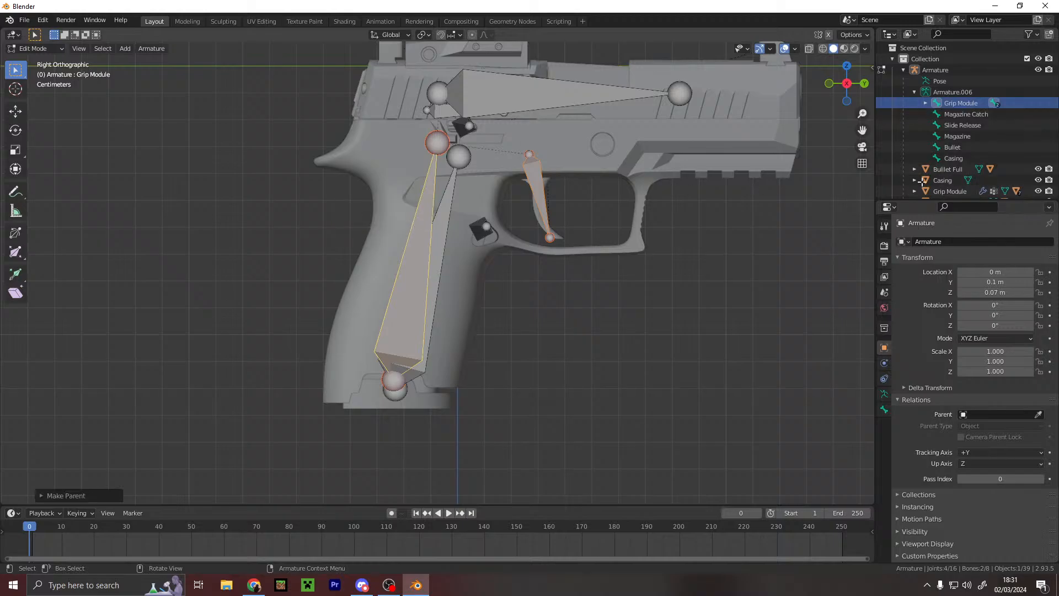
- Parent the Magazine Catch bone to the Grip Module bone with Keep Offset
left_click(965, 114)
left_click(416, 276, "shift")
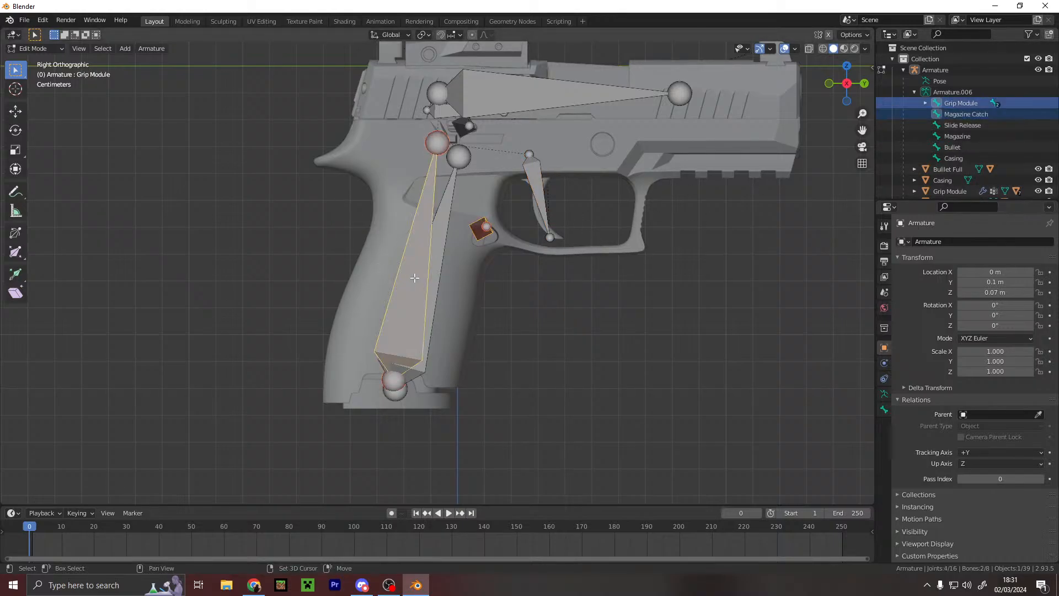
key("ctrl+p")
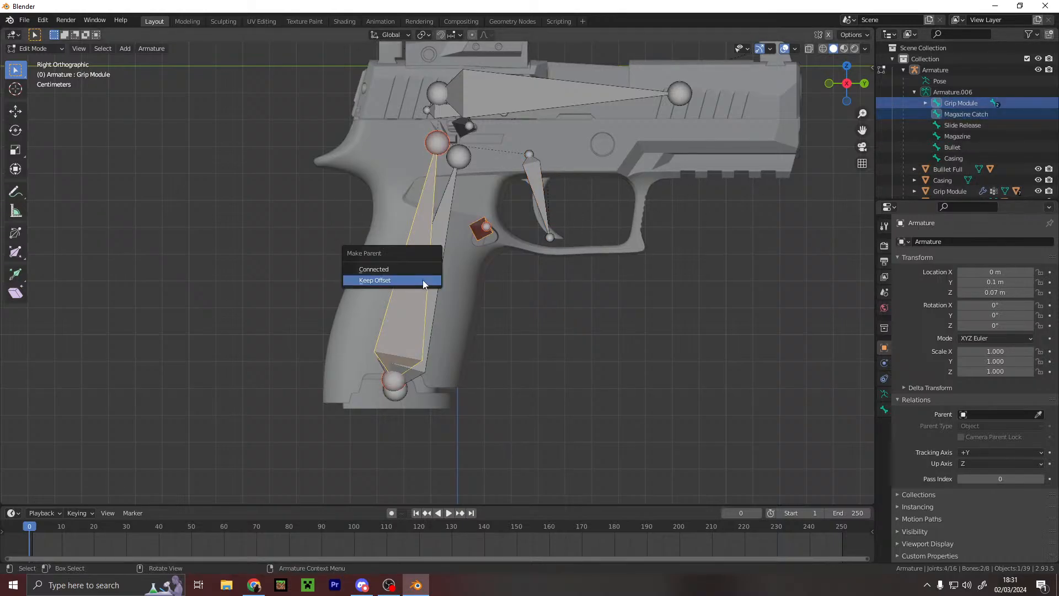
left_click(423, 280)
- Parent the Slide Release bone to the Grip Module bone with Keep Offset
left_click(963, 113)
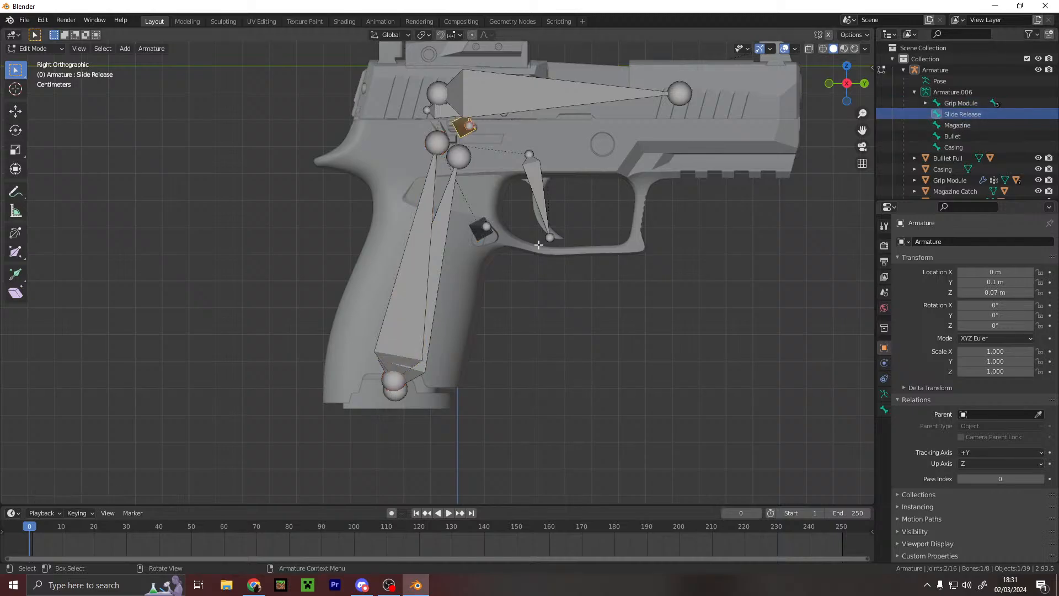
left_click(408, 275, "shift")
key("ctrl+p")
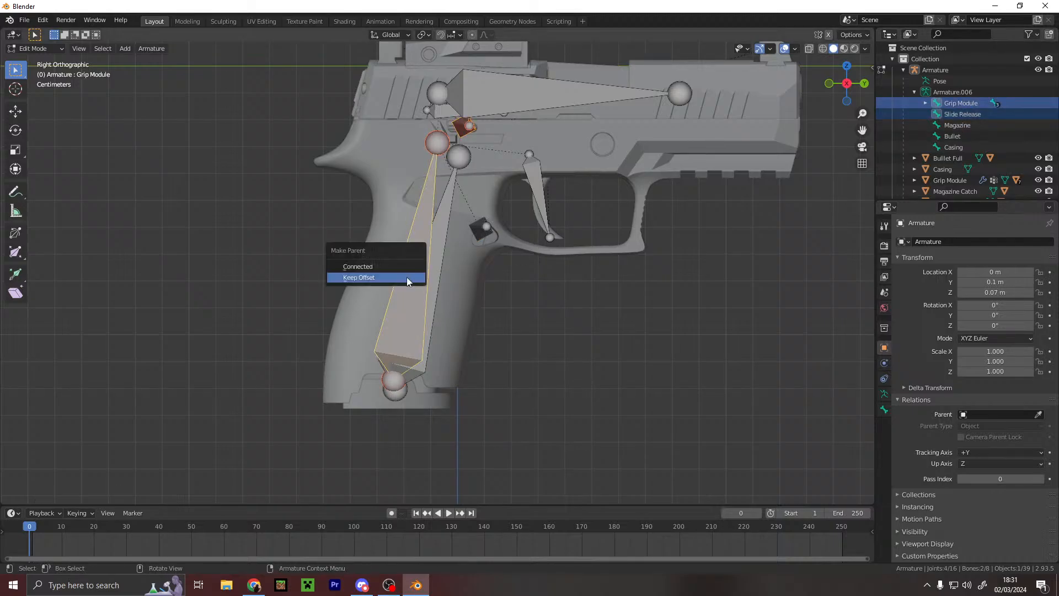
left_click(406, 276)
- Parent the Magazine bone to the Grip Module bone with Keep Offset
left_click(987, 115)
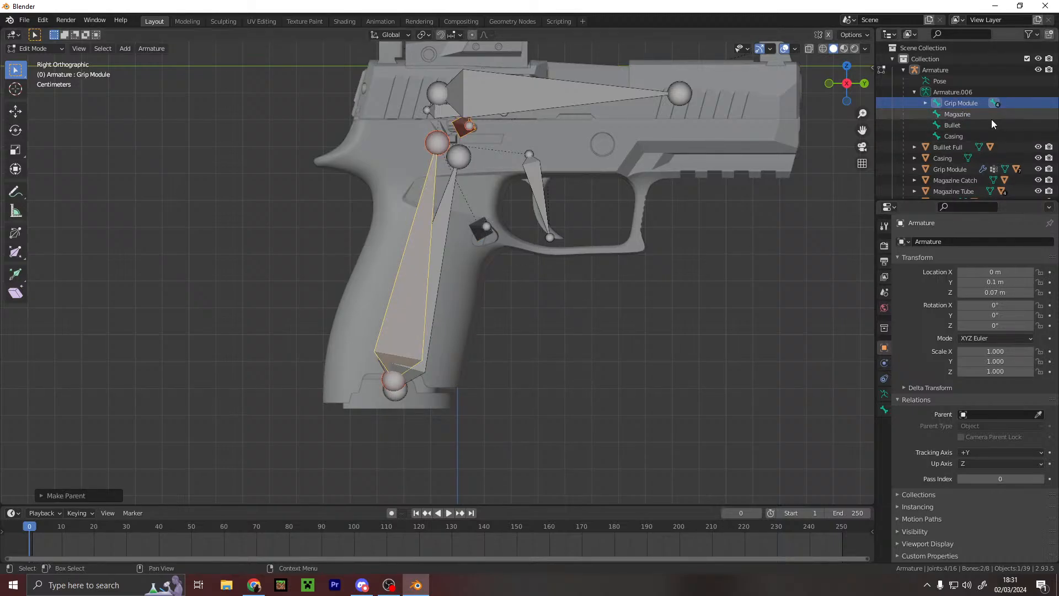
left_click(408, 278, "shift")
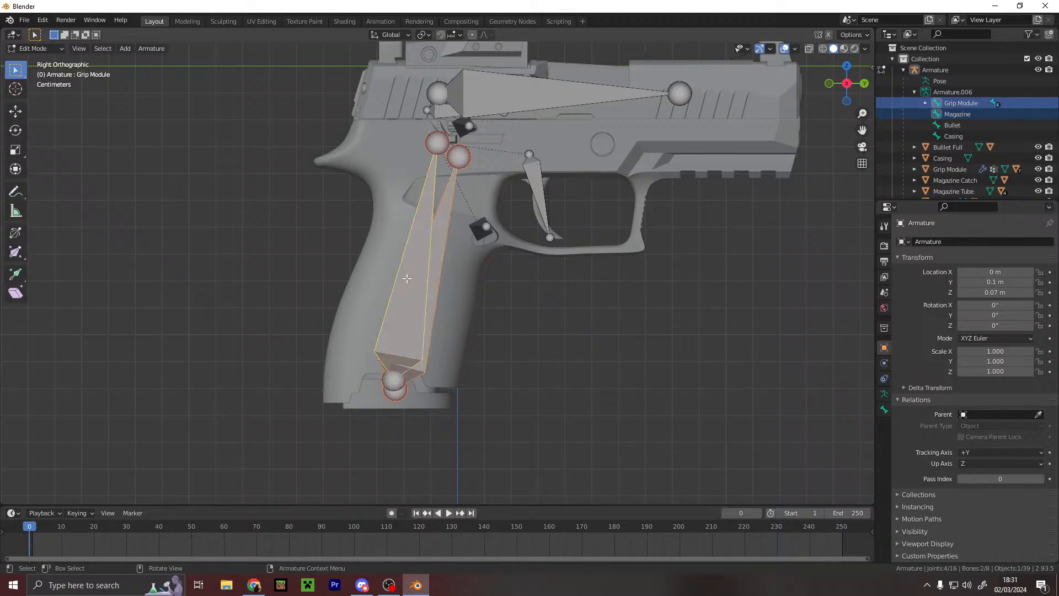
key("ctrl+p")
left_click(406, 278)
- Parent the Bullet bone to the Grip Module bone with Keep Offset
left_click(949, 115)
left_click(405, 266, "shift")
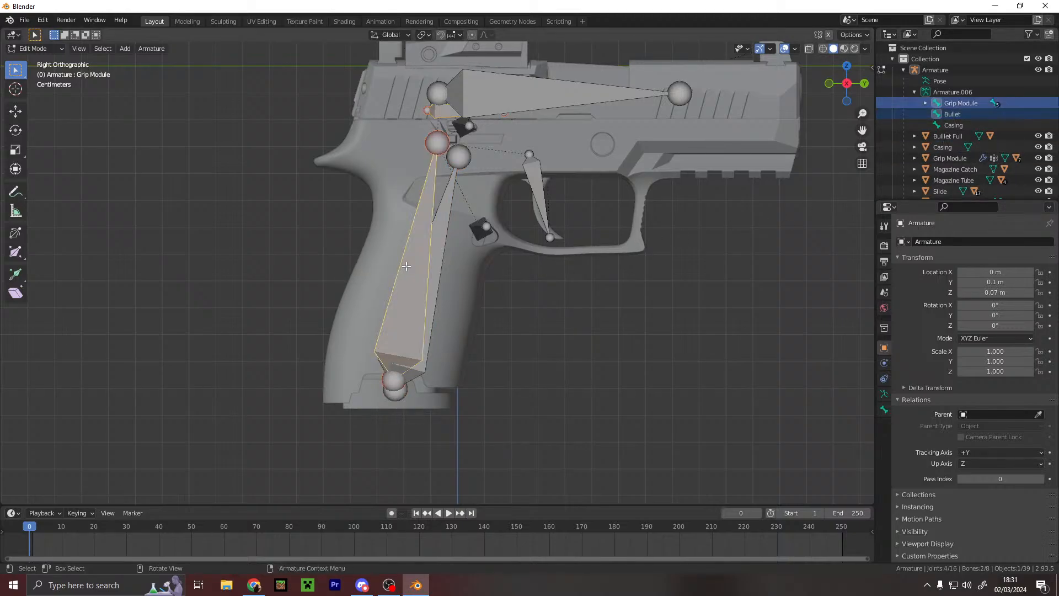
key("ctrl+p")
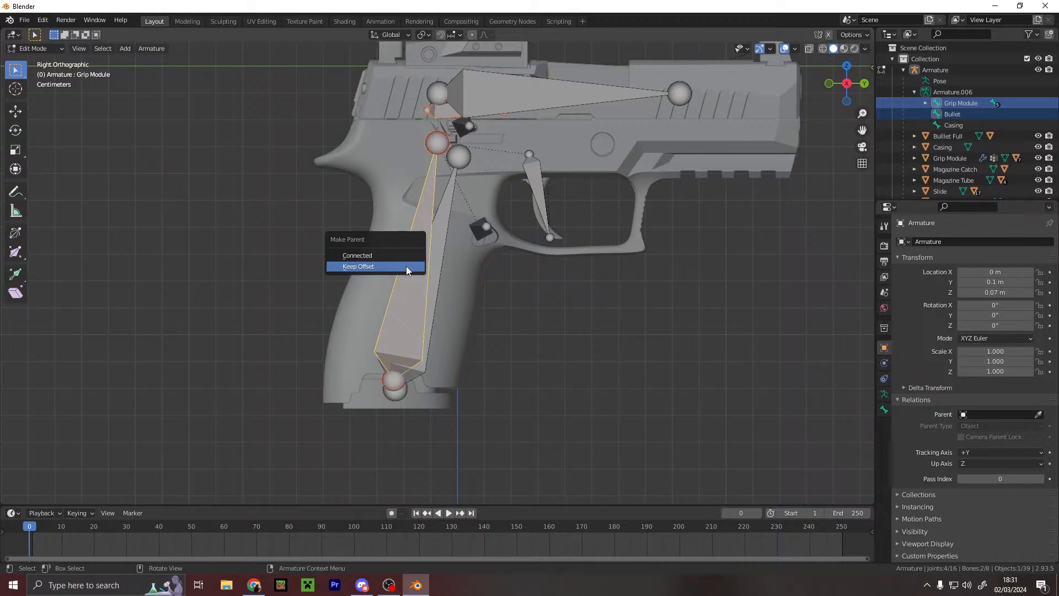
left_click(406, 266)
- Parent the Casing bone to the Grip Module bone with Keep Offset
left_click(953, 114)
left_click(417, 274, "shift")
key("ctrl+p")
left_click(423, 274)
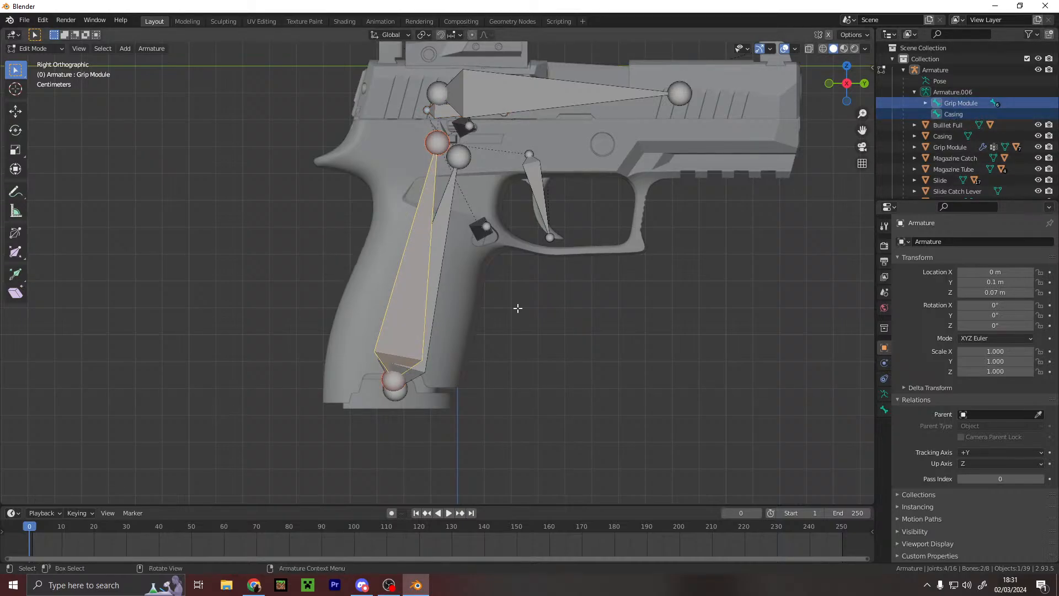
key("ctrl+p")
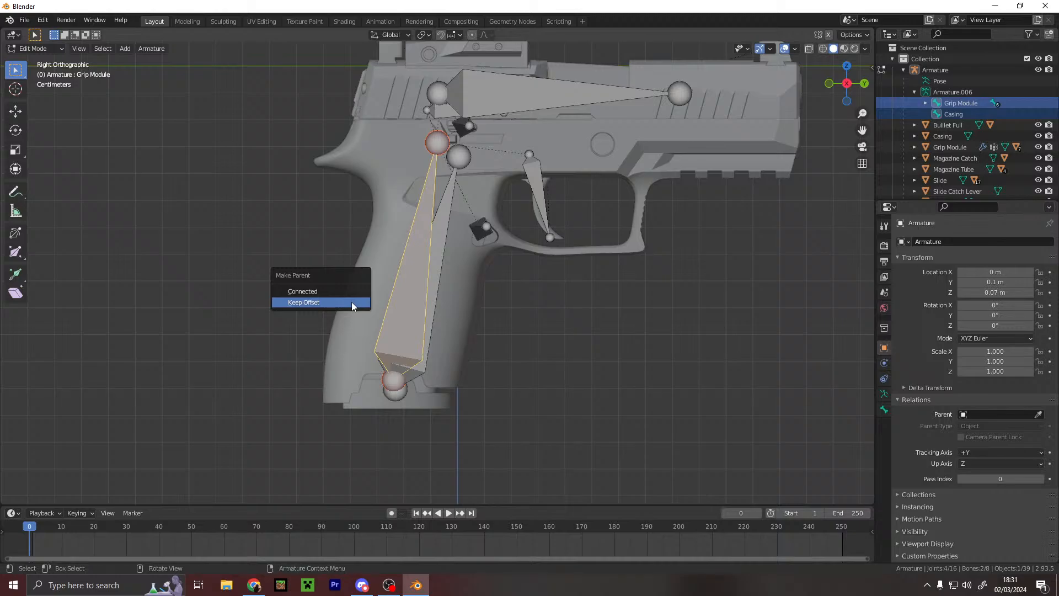
left_click(352, 302)
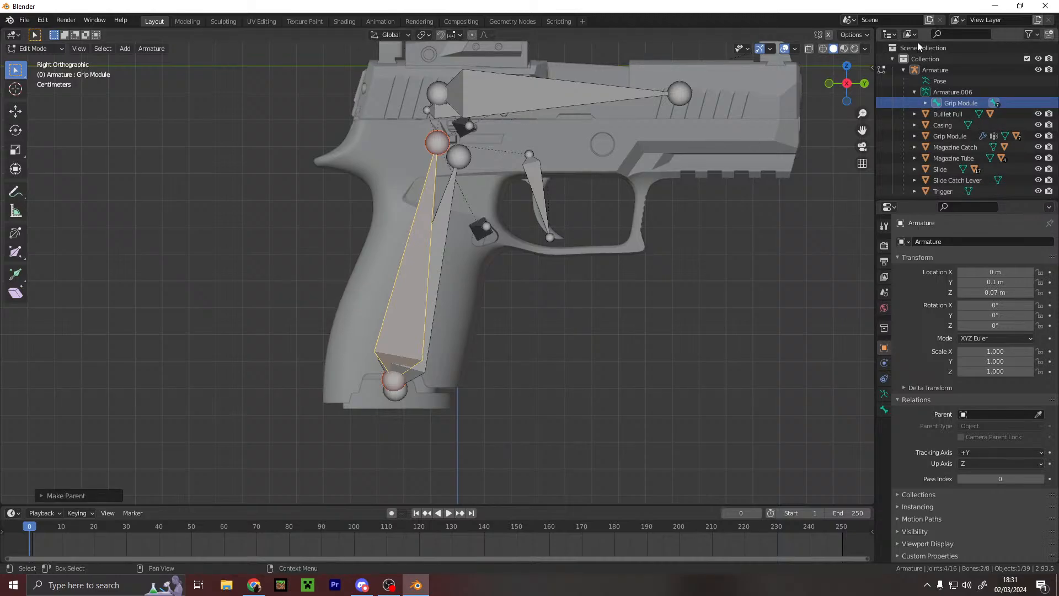
- Leave armature editing and switch the armature to Pose Mode
key("Tab")
left_click(43, 48)
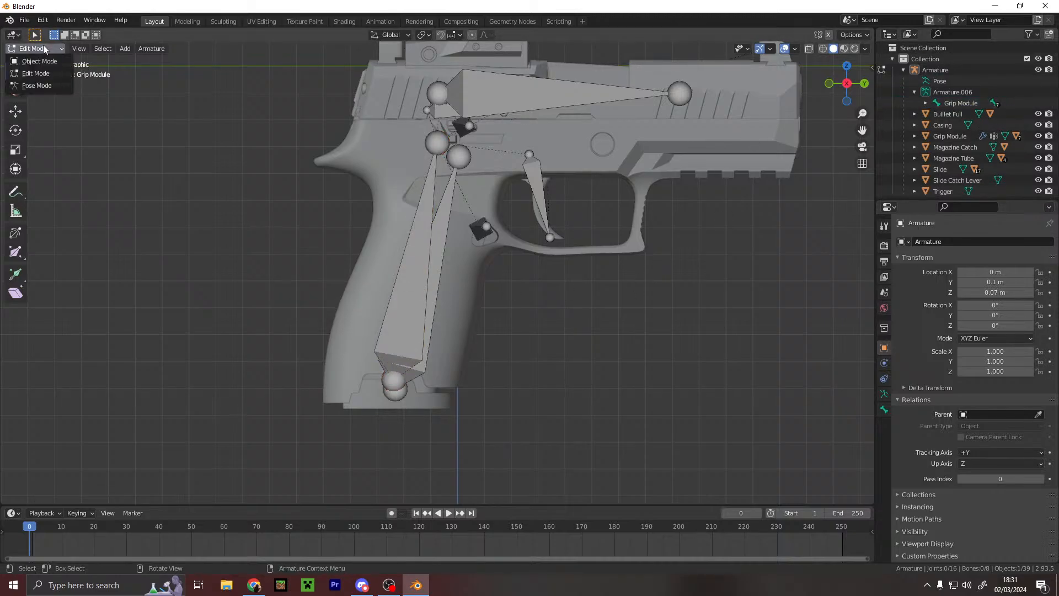
left_click(54, 84)
- Test the rig by rotating the Grip Module bone and the Trigger bone
left_click(423, 215)
key("r")
left_click(475, 151)
left_click(472, 147)
key("r")
left_click(461, 149)
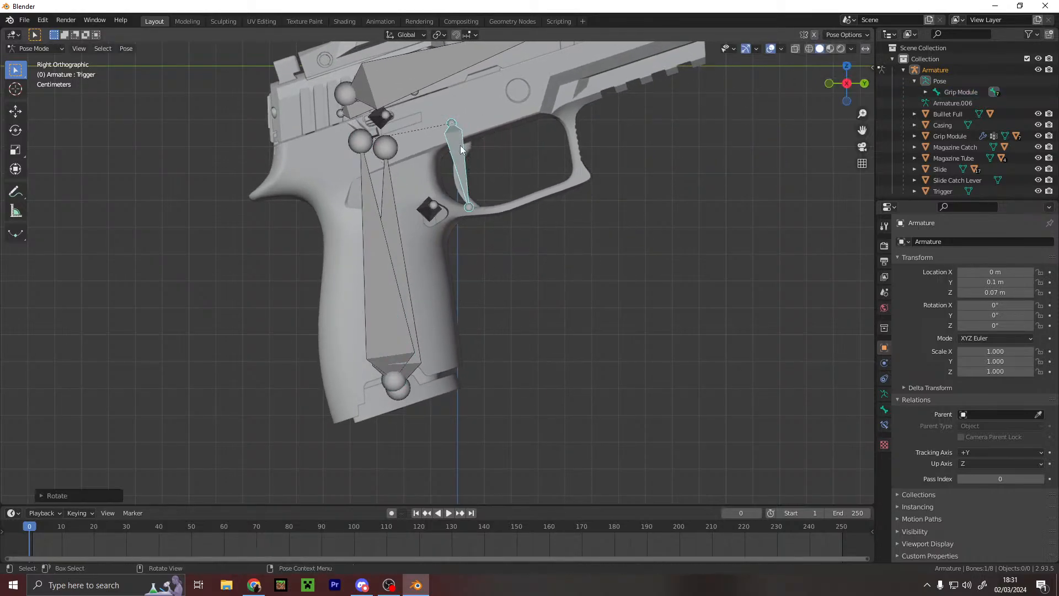
- Test the rig by moving the Magazine bone out of the grip and shifting the Slide bone
scroll(398, 212, "down", 3)
left_click(392, 212)
key("g")
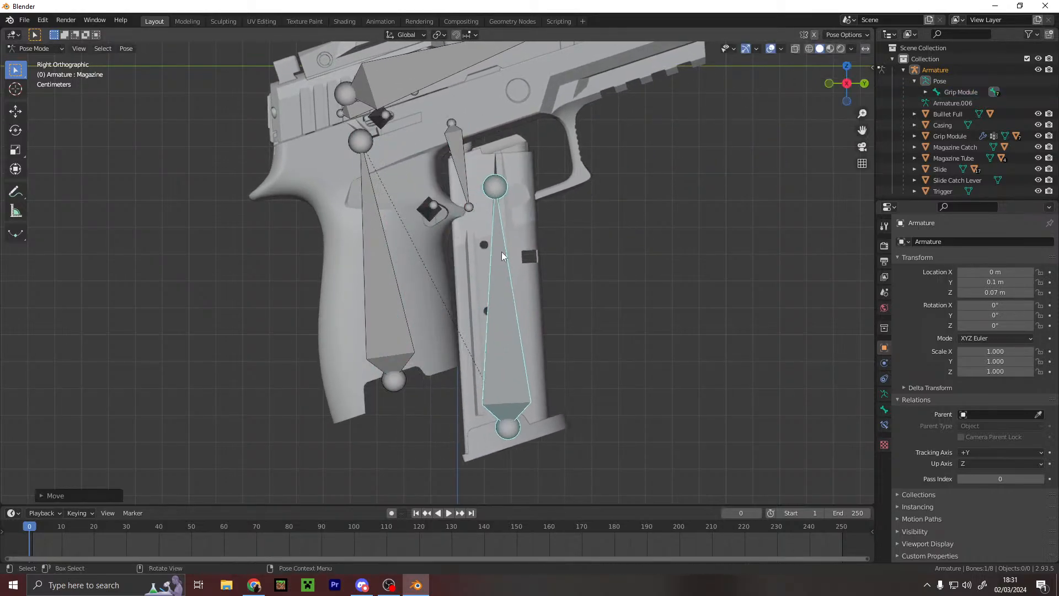
left_click(502, 251)
scroll(501, 223, "down", 2)
left_click(430, 157)
key("g")
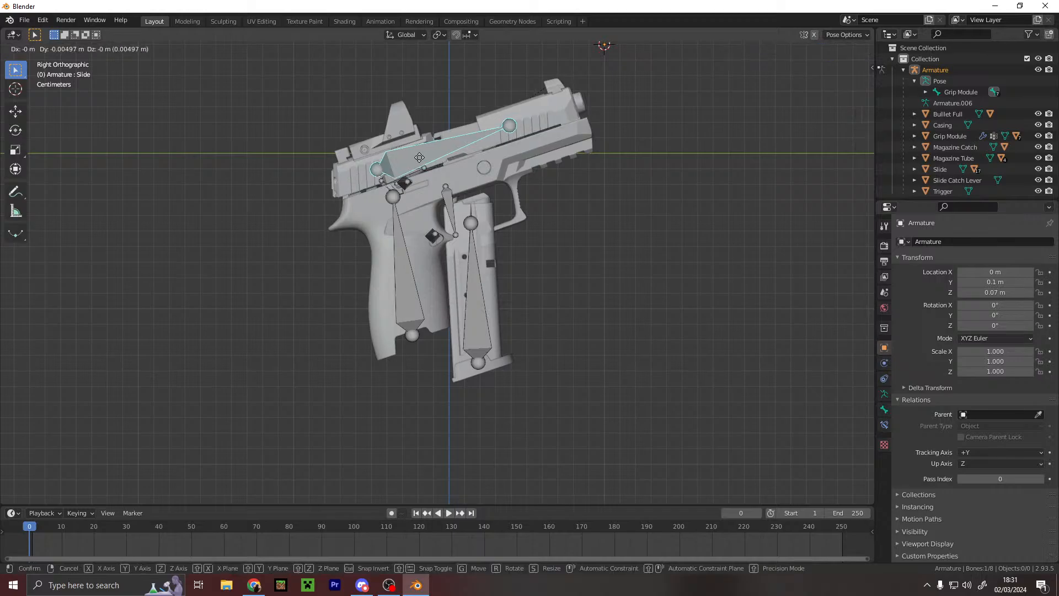
left_click(409, 169)
- Undo all the test movements and rotations of the pistol's bones
key("ctrl+z")
key("ctrl+z")
key("ctrl+z")
key("ctrl+z")
key("ctrl+z")
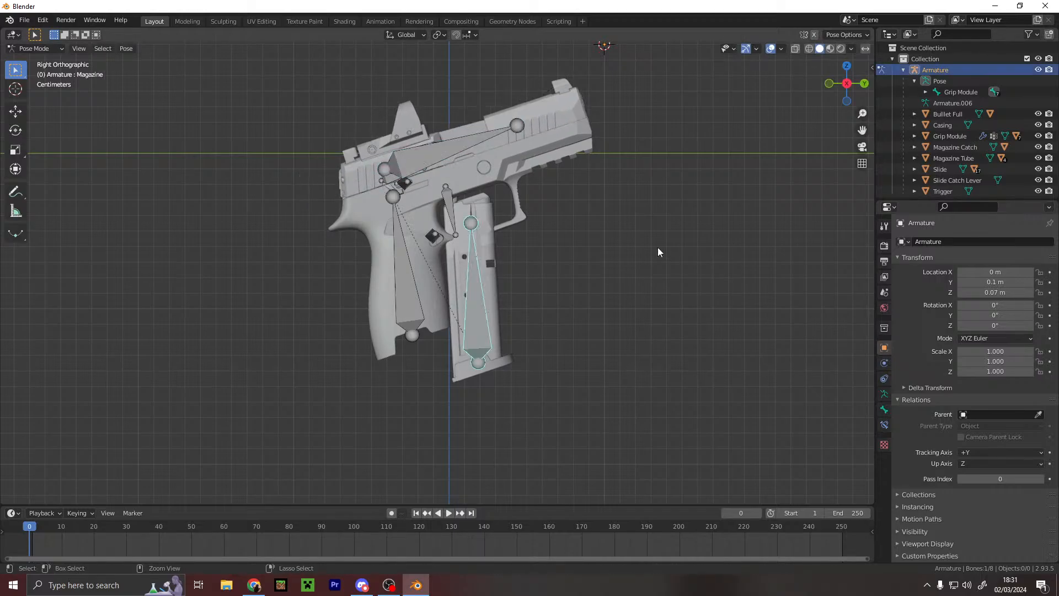
key("ctrl+z")
key("ctrl+z")
key("ctrl+z")
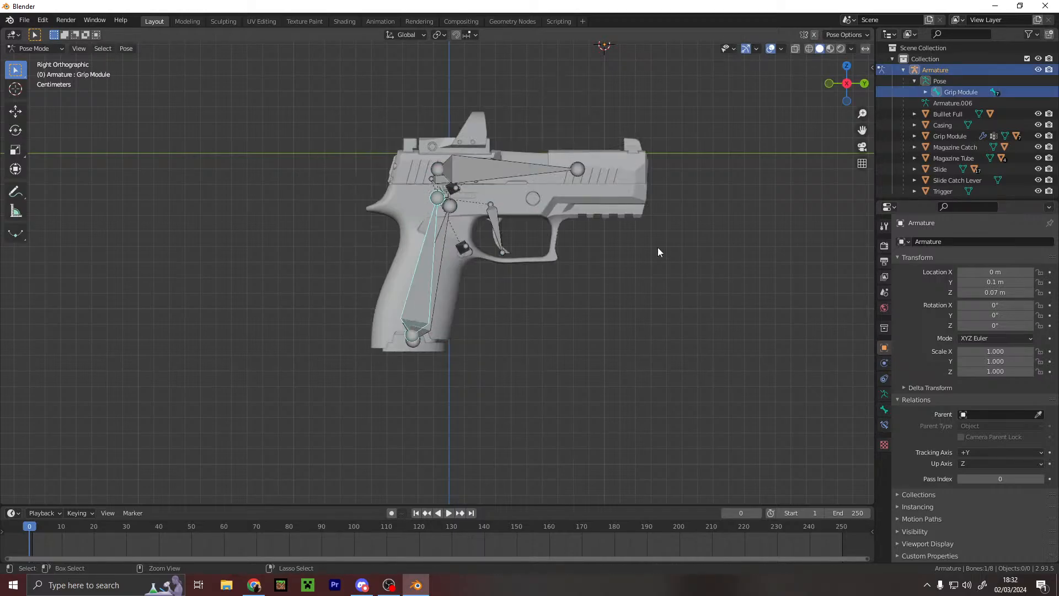
- Switch to Chrome, maximize the window and play the "Modeling, Rigging And Animating A Gun In Blender And Unity" video
left_click(371, 581)
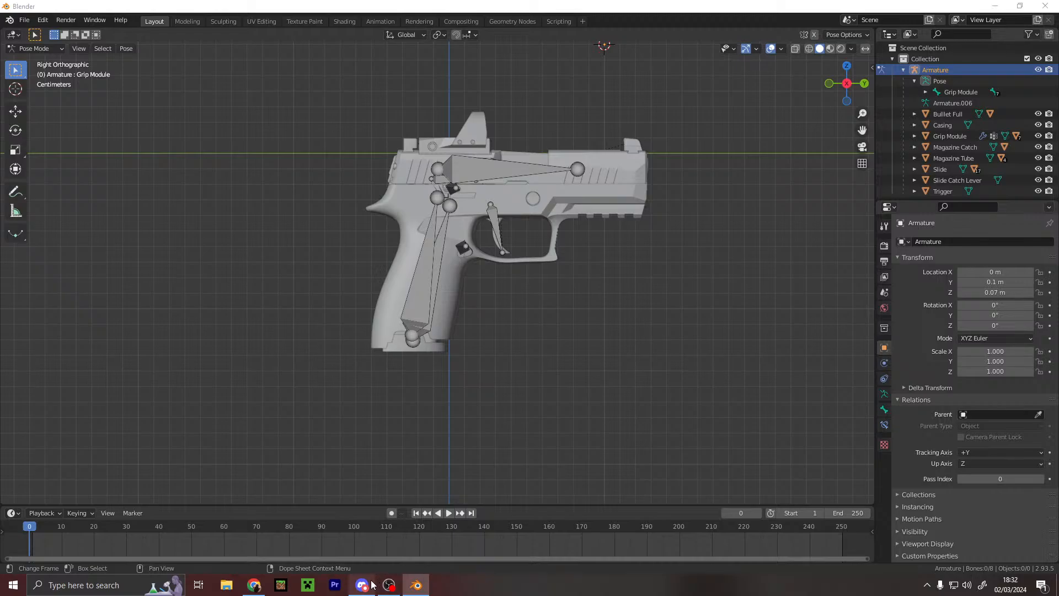
left_click(254, 585)
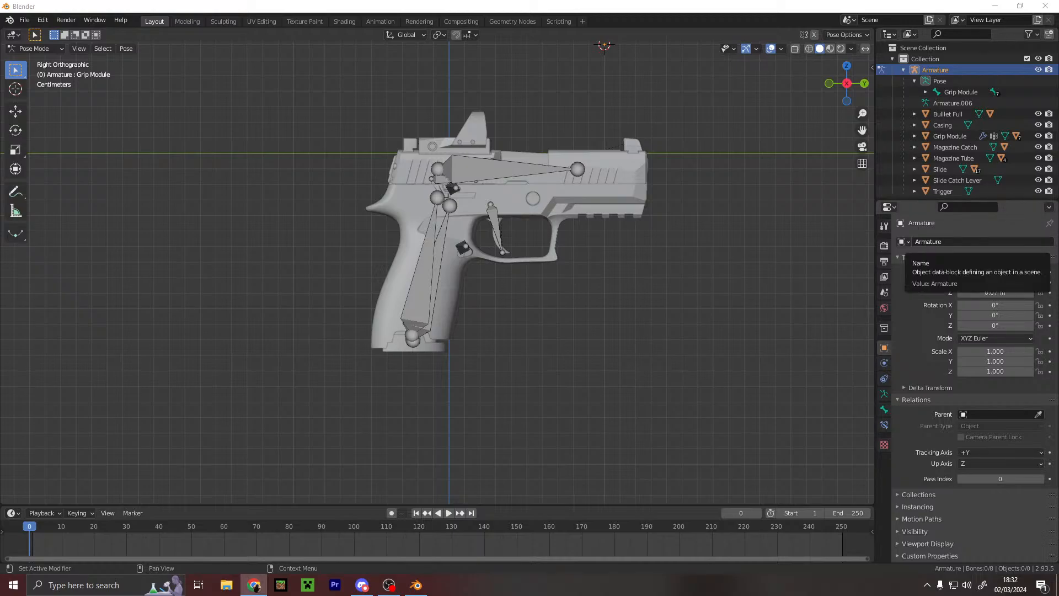
left_click_drag(1058, 54, 759, 51)
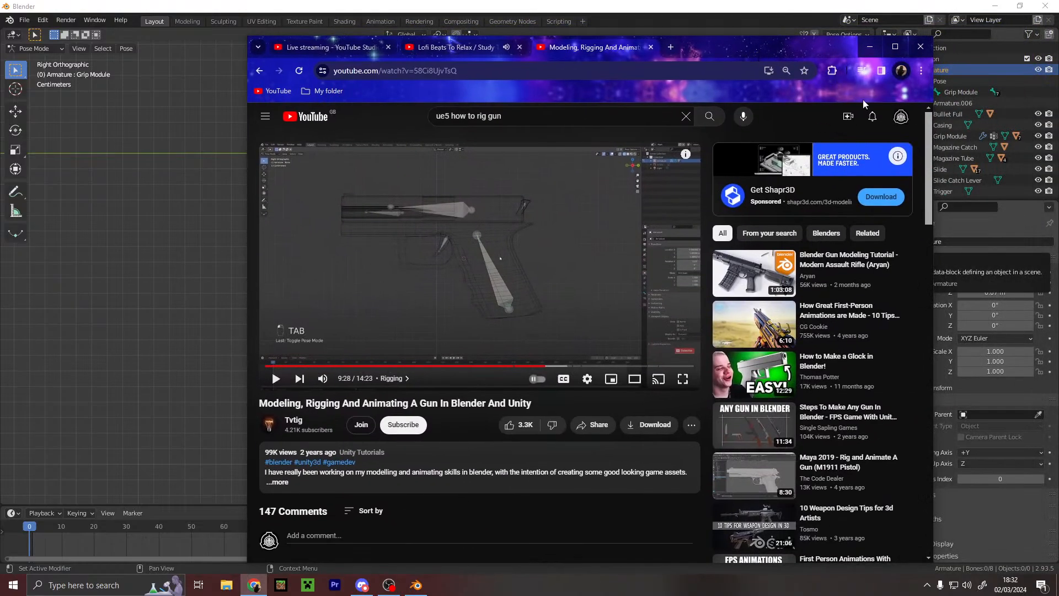
left_click(894, 46)
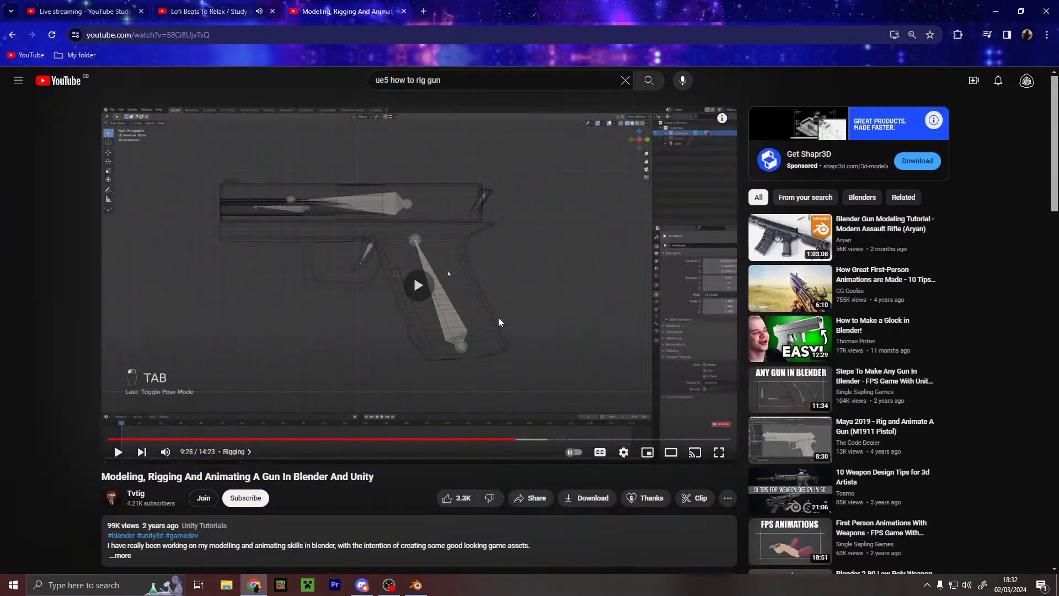
left_click(499, 318)
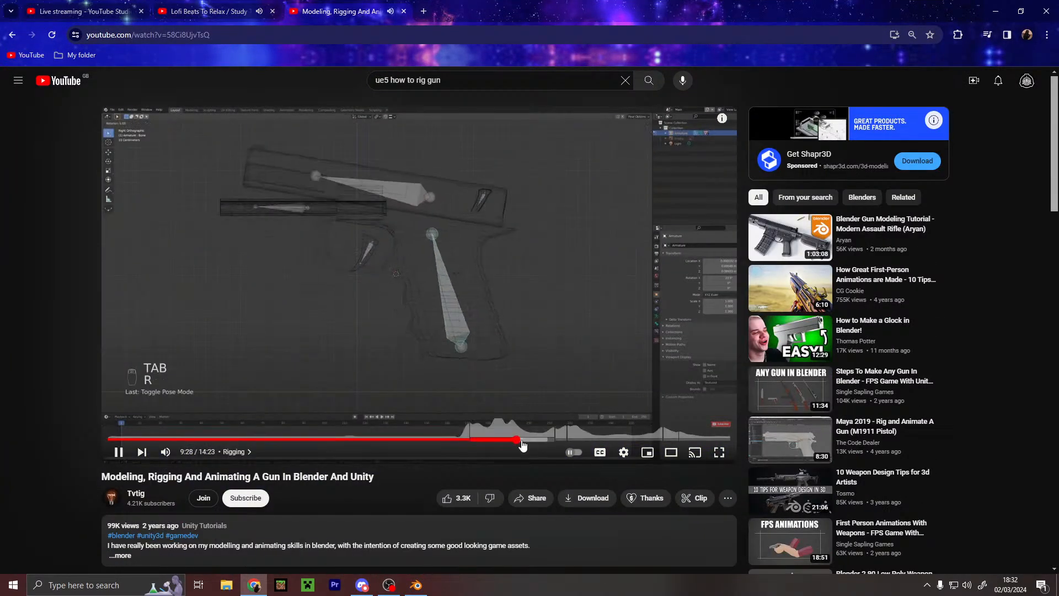
- Skip ahead to the video's Animating chapter, watch the keyframing setup, and return to Blender
left_click(556, 445)
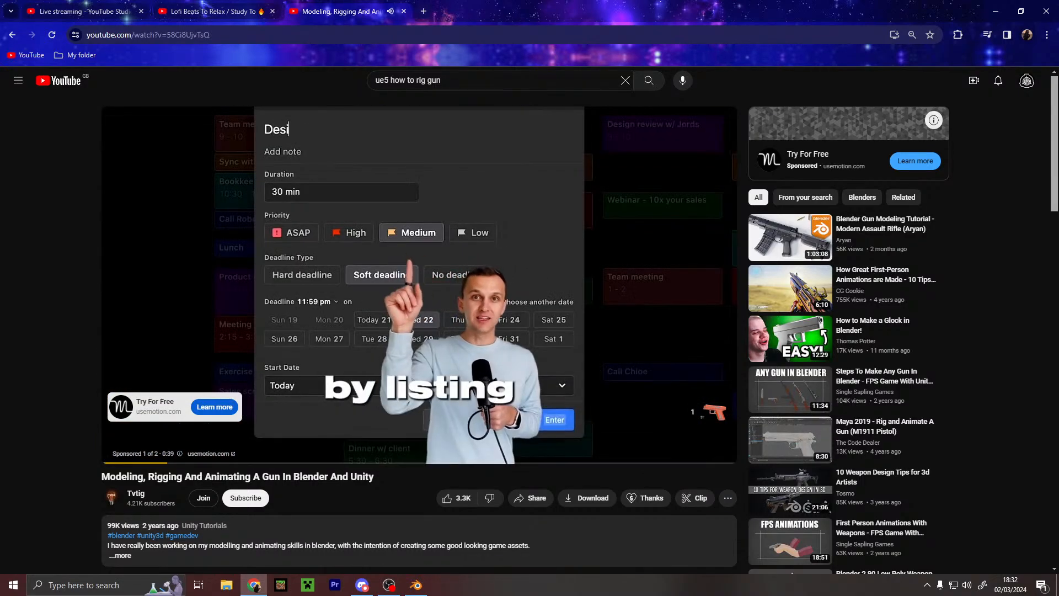
left_click(700, 410)
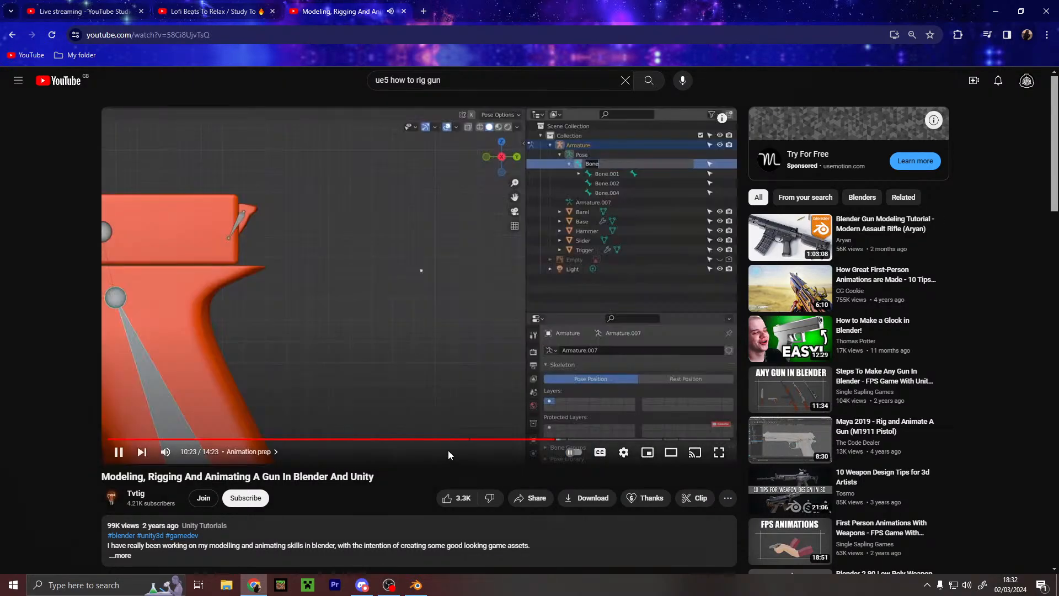
left_click(562, 439)
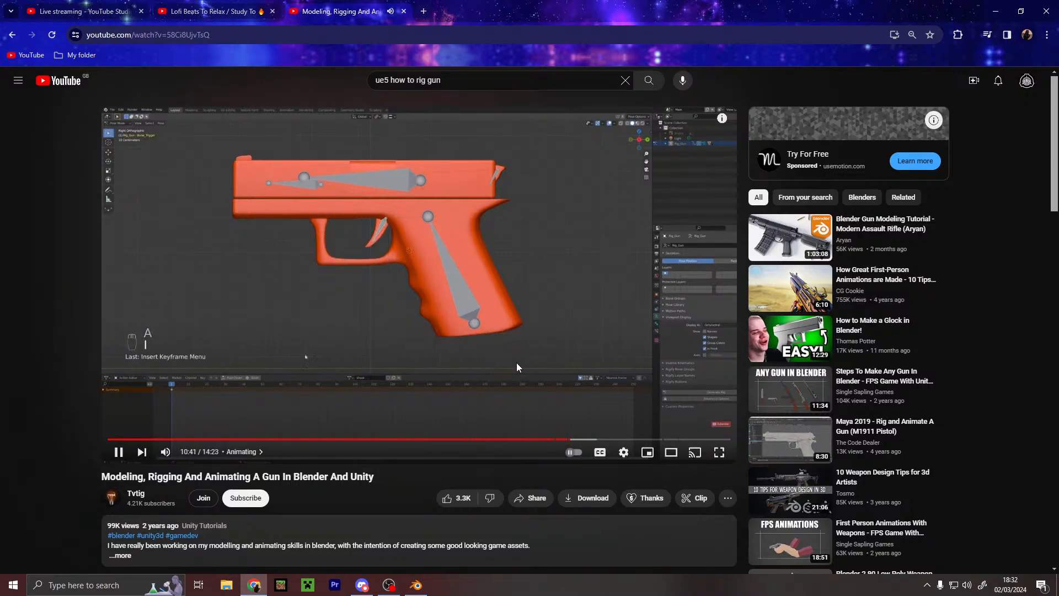
left_click(476, 344)
left_click_drag(749, 5, 1058, 67)
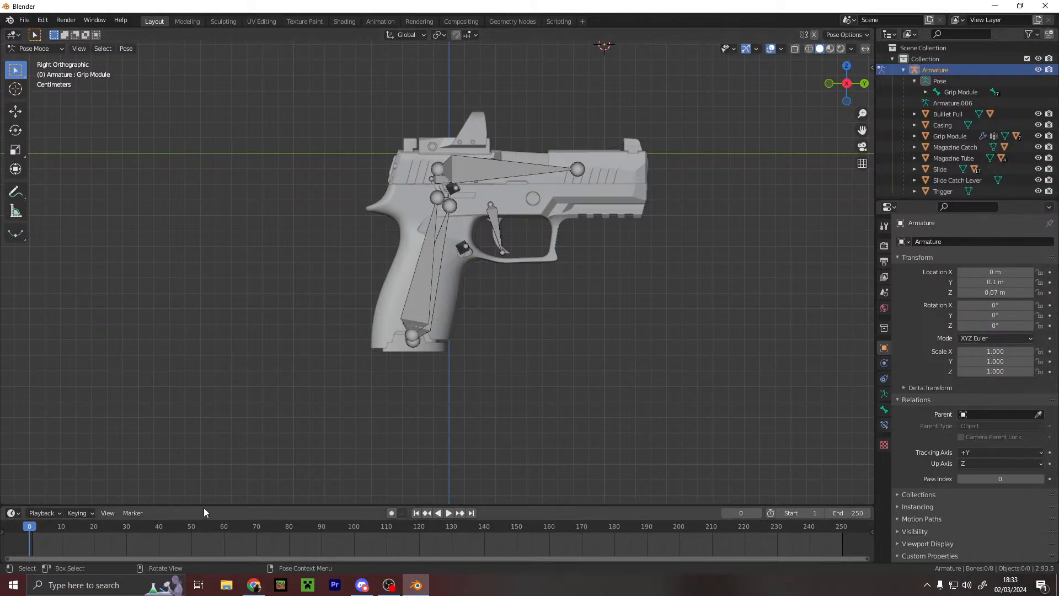
- Enlarge the timeline area below the right orthographic view of the pistol and change it to a Dope Sheet editor
left_click_drag(205, 504, 280, 333)
right_click(724, 174)
middle_click_drag(634, 190, 603, 209)
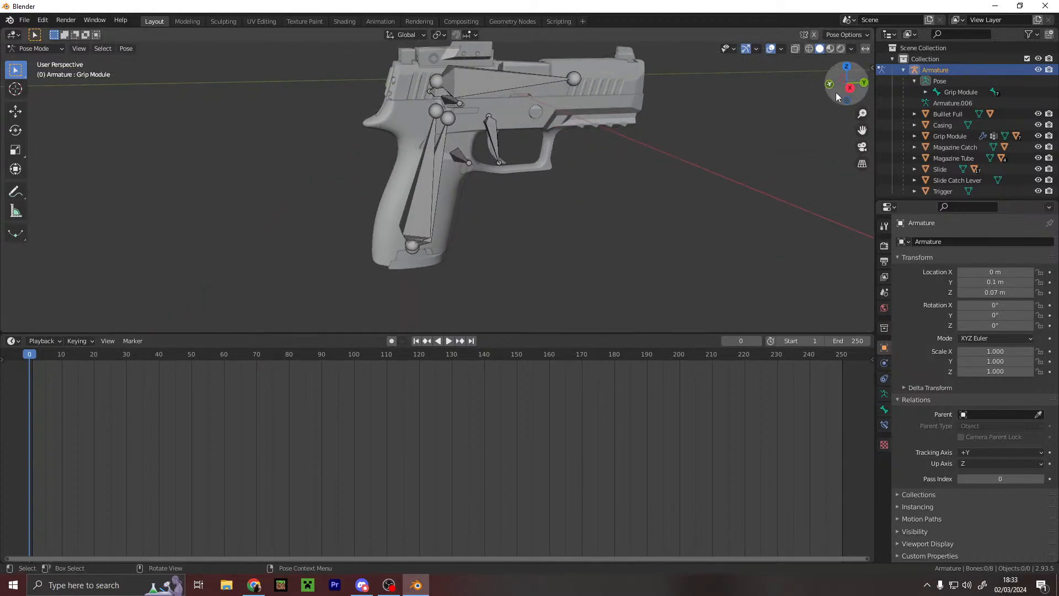
left_click(850, 88)
middle_click_drag(675, 164, 634, 209, "shift")
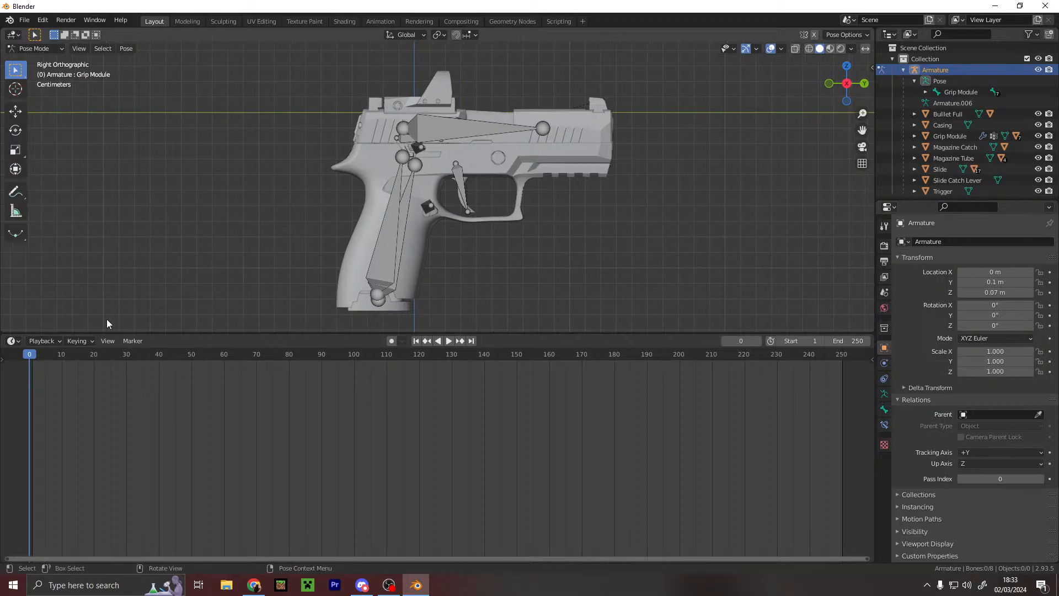
left_click(16, 341)
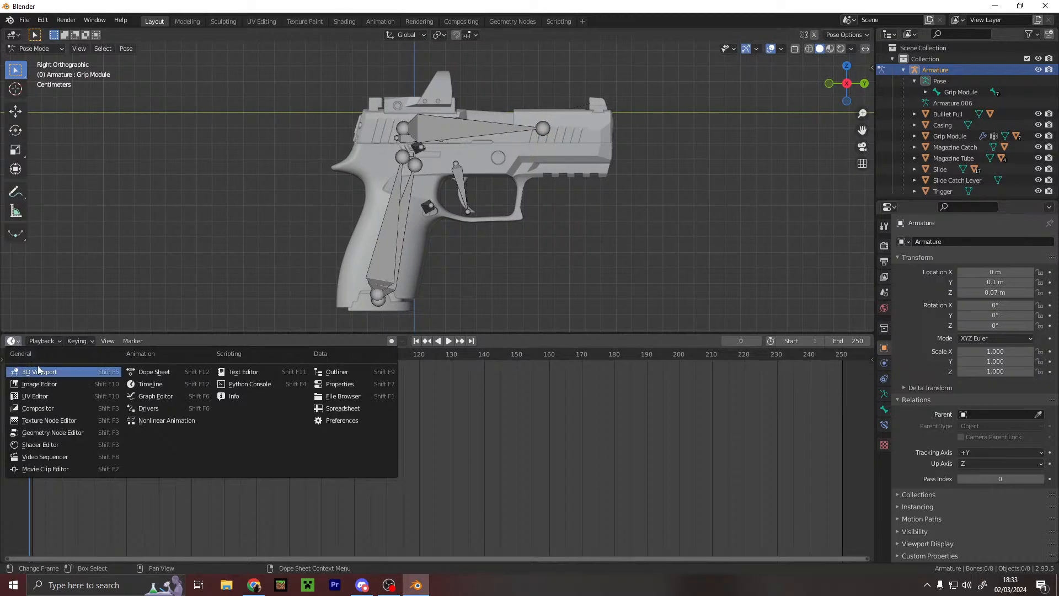
left_click(154, 371)
left_click(127, 341)
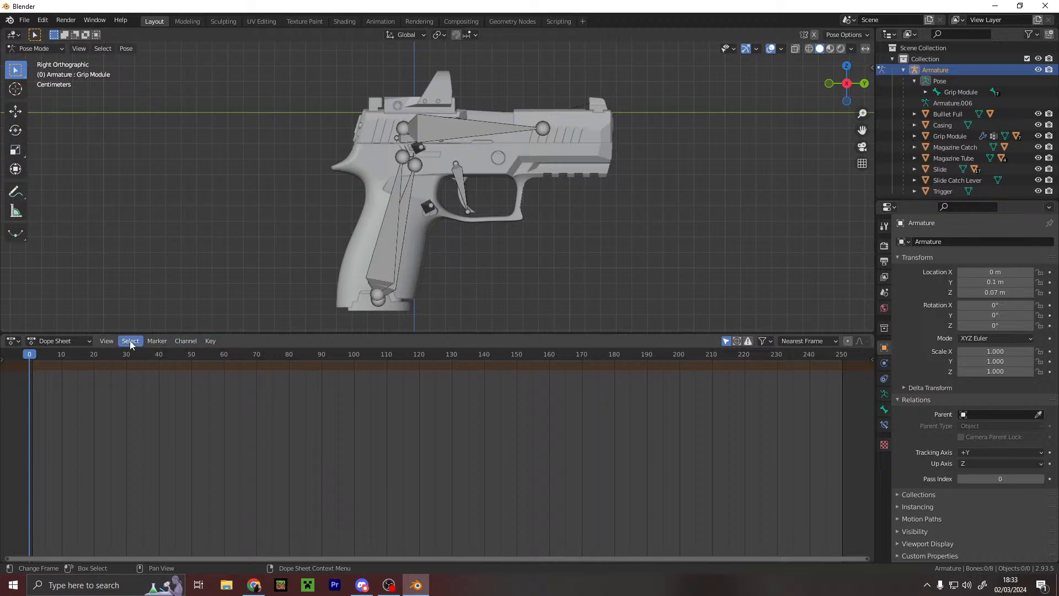
left_click(127, 342)
mouse_move(146, 342)
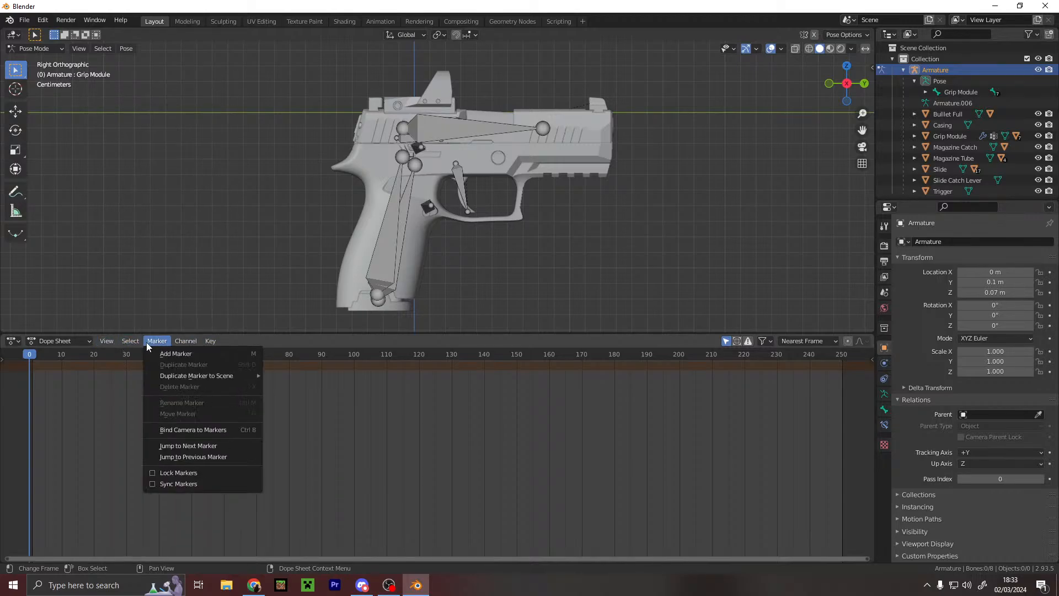
mouse_move(209, 342)
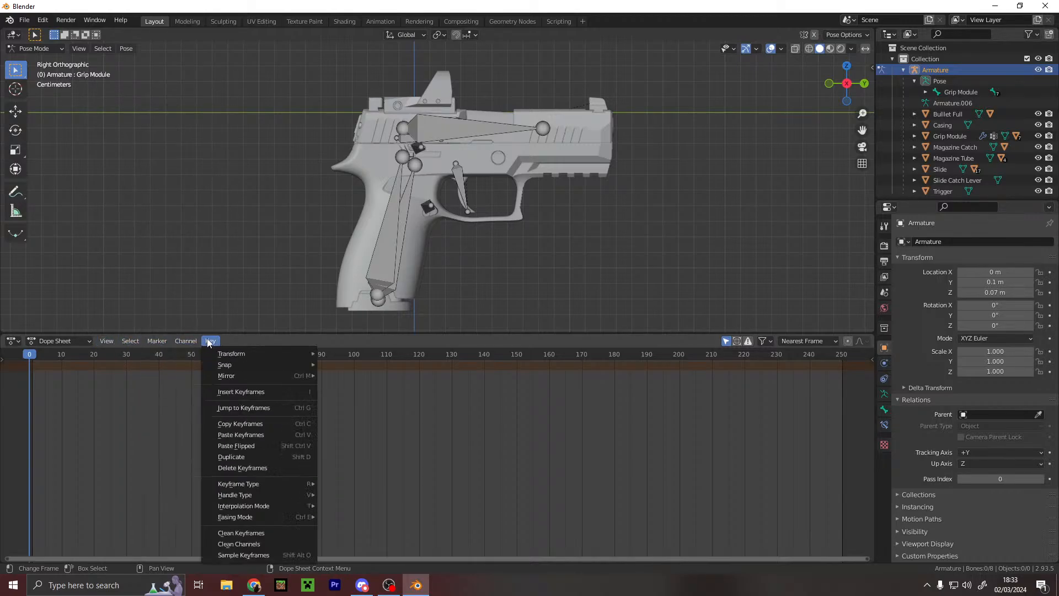
right_click(77, 390)
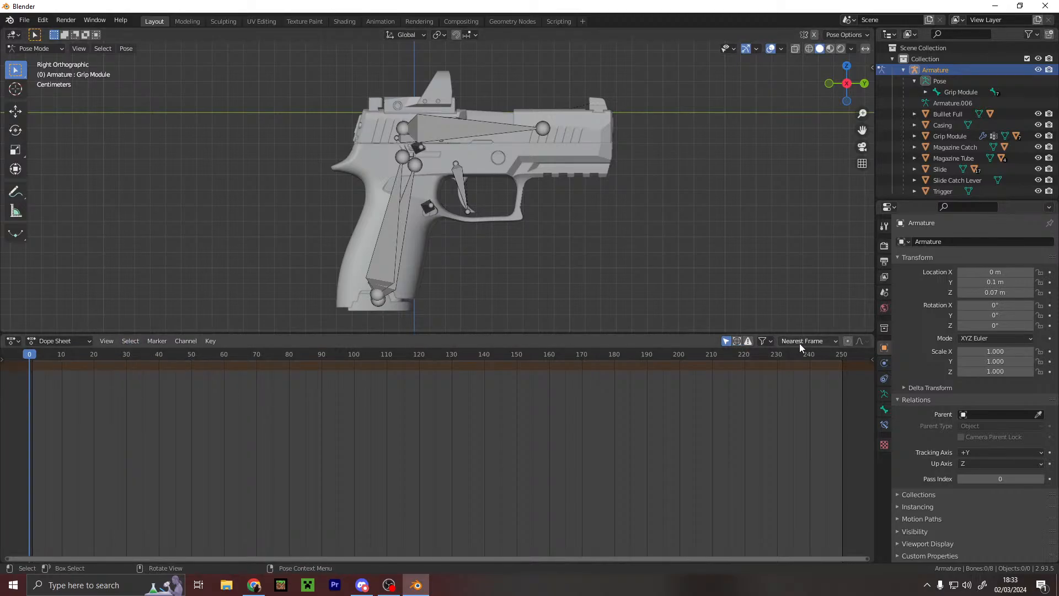
right_click(402, 338)
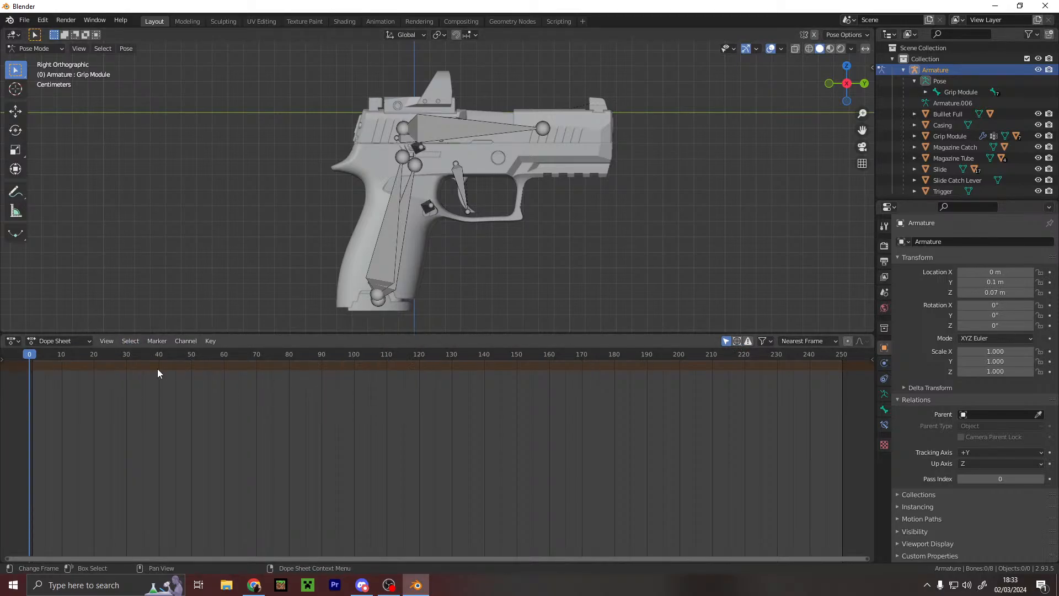
left_click(13, 340)
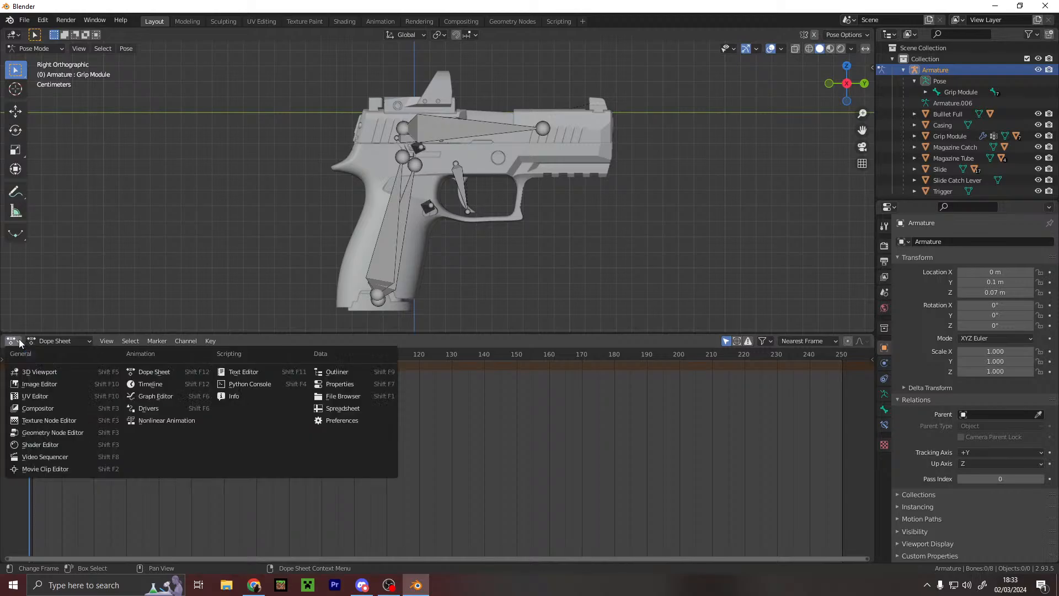
left_click(106, 341)
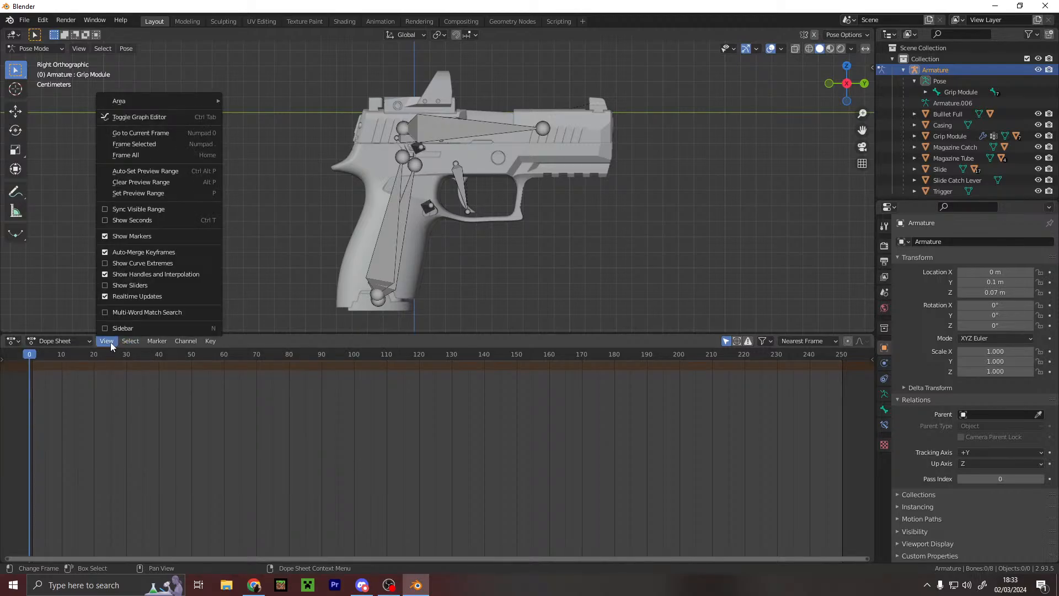
left_click(131, 342)
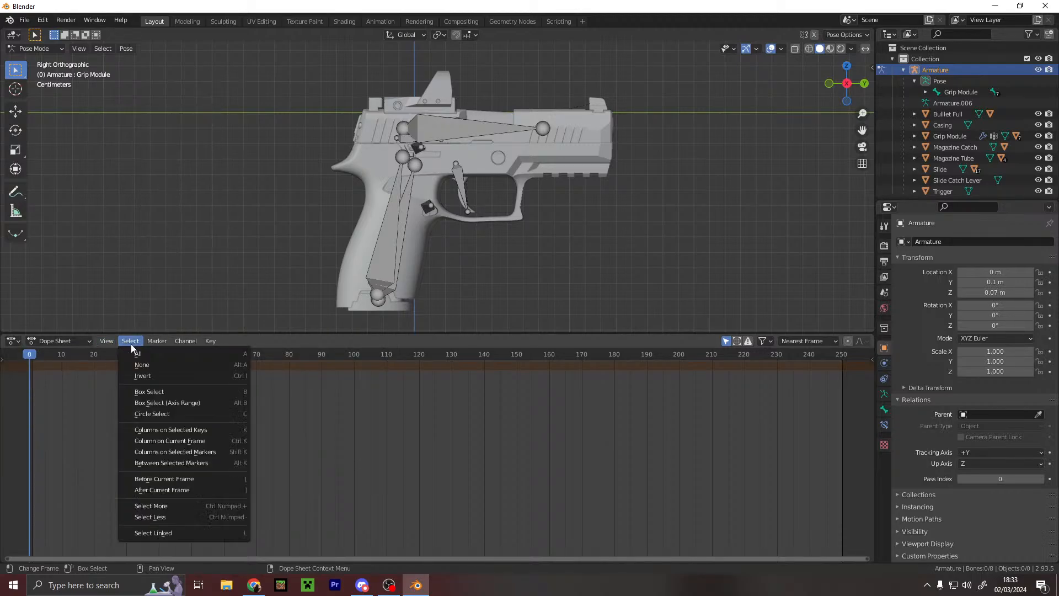
left_click(157, 341)
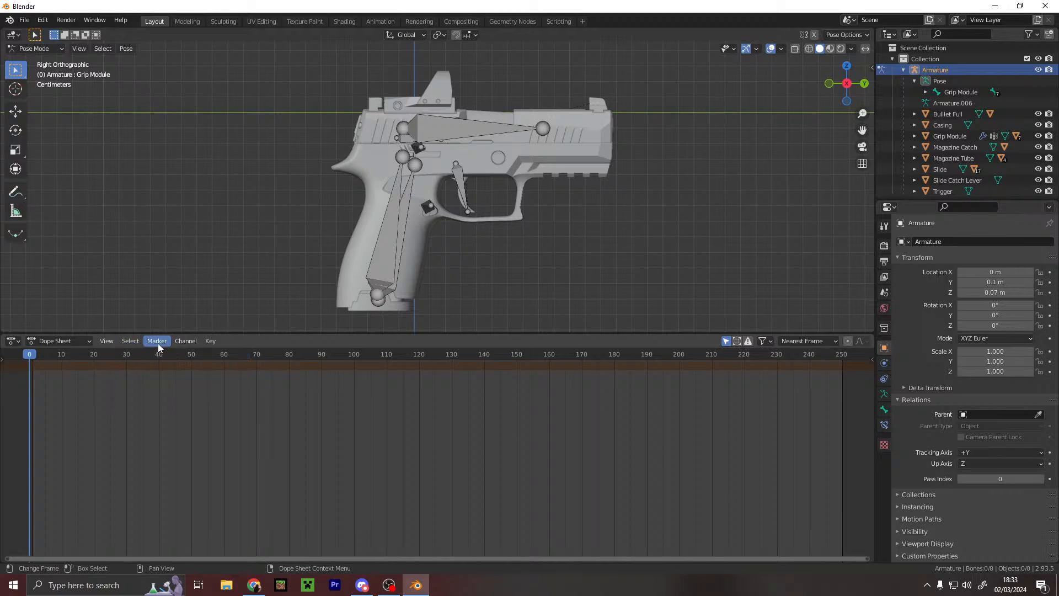
mouse_move(187, 341)
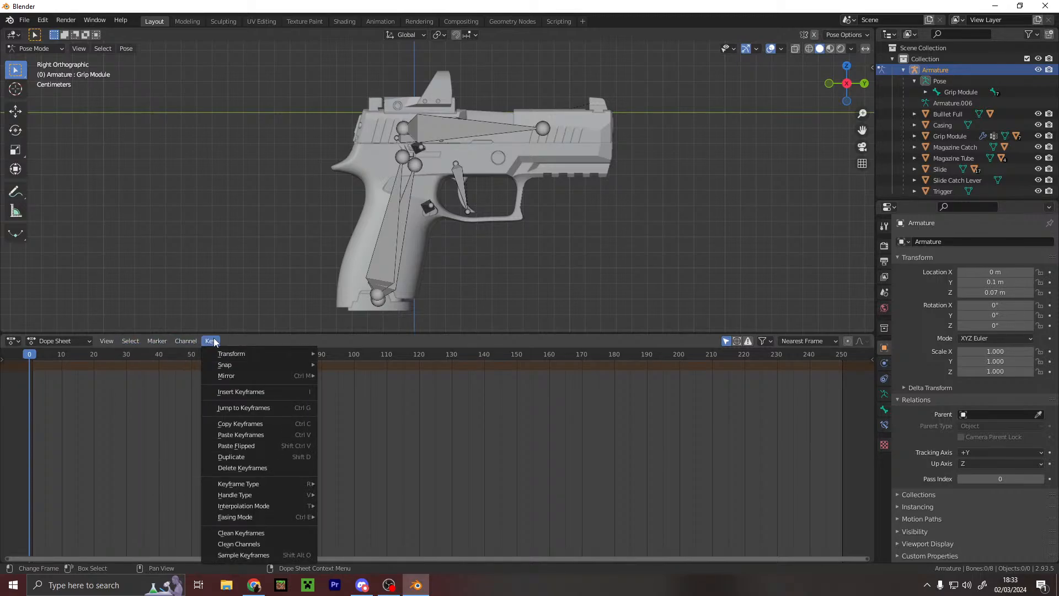
right_click(154, 408)
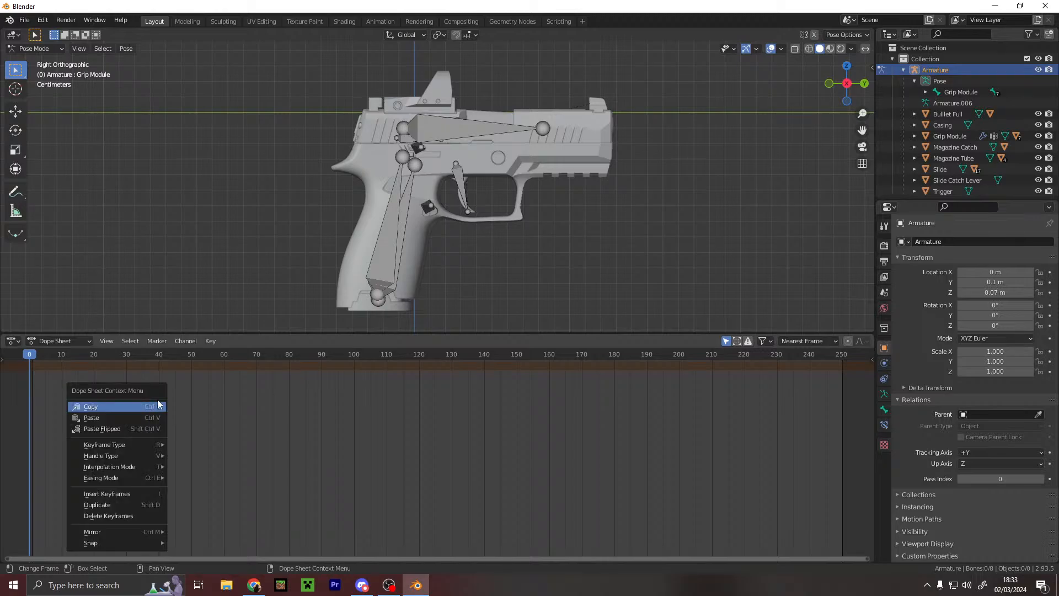
left_click(207, 399)
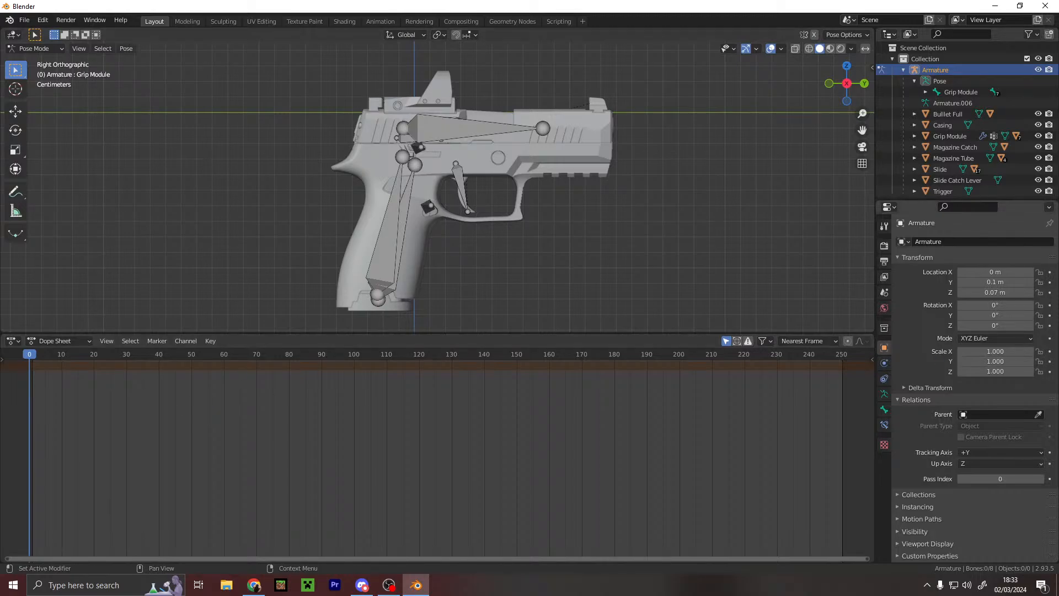
- Change the Dope Sheet to the Action Editor mode and name the armature's action Shoot
left_click(254, 585)
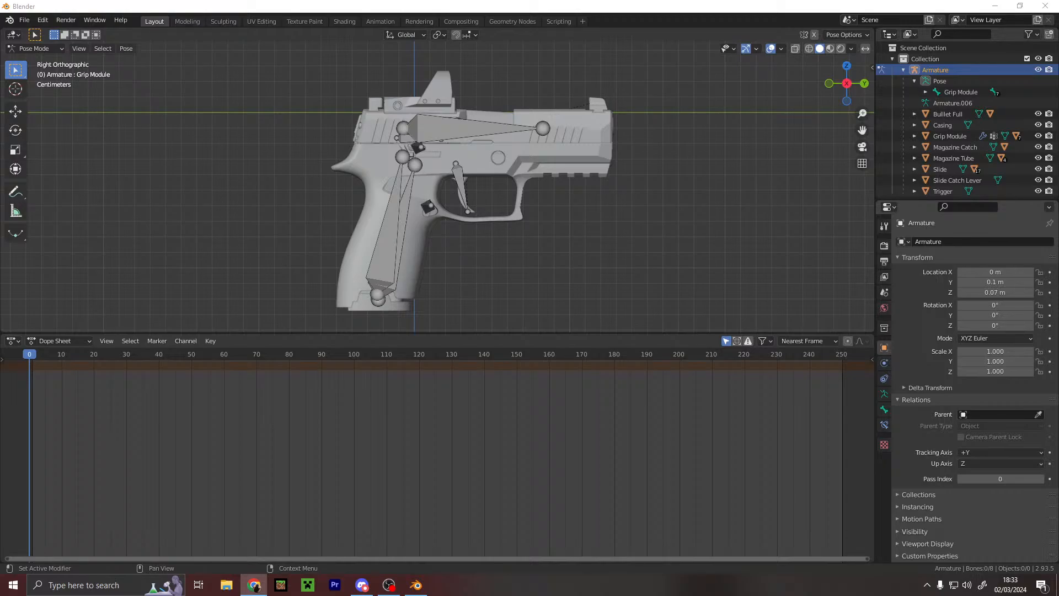
left_click(56, 341)
left_click(55, 341)
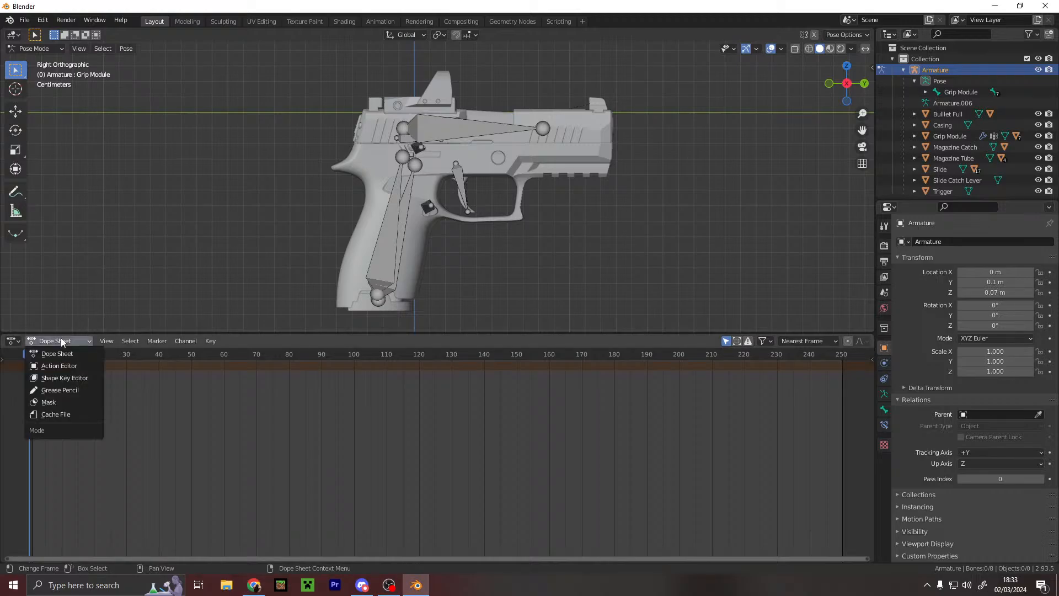
left_click(66, 366)
left_click(417, 341)
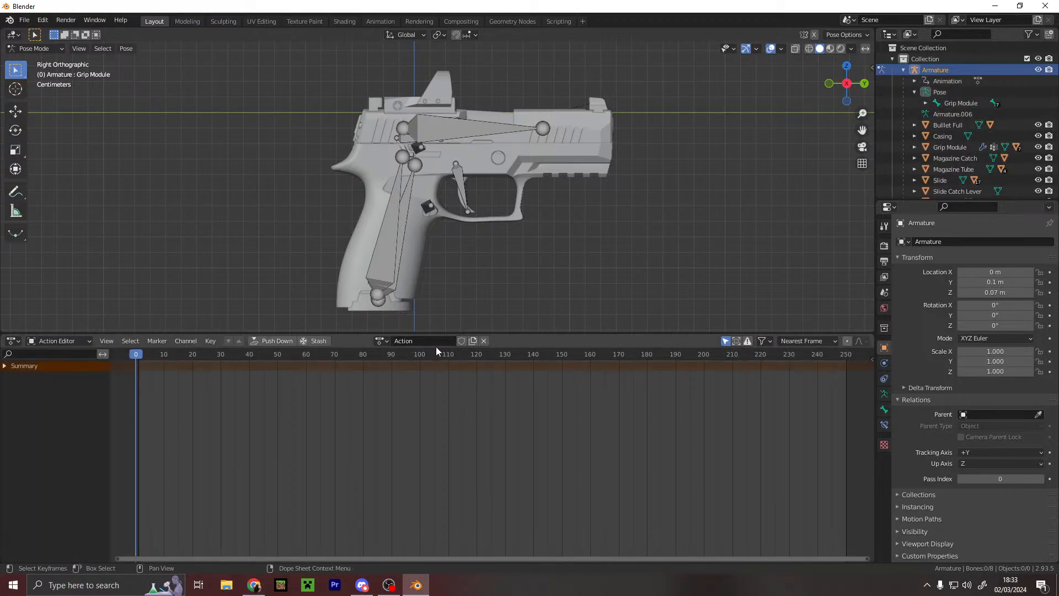
left_click(427, 340)
type("Shoot")
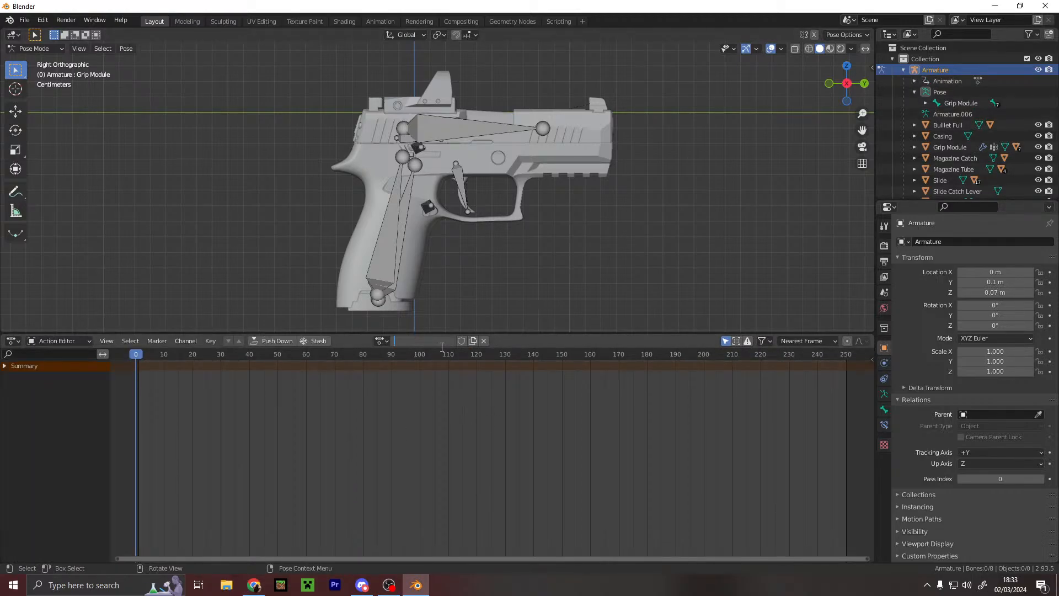
key("Return")
right_click(261, 279)
right_click(147, 378)
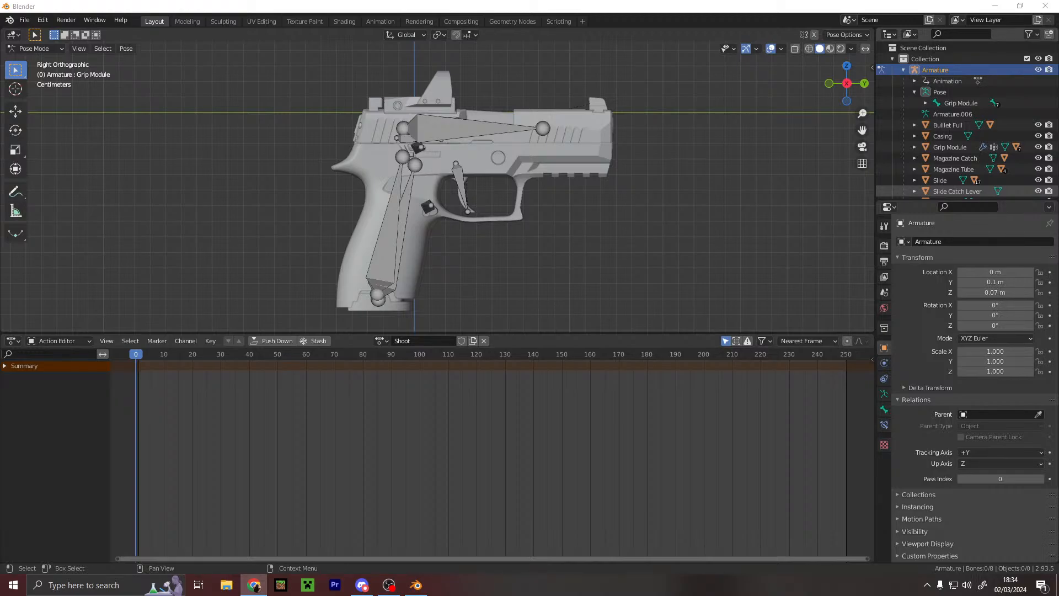
- Try to insert Location, Rotation & Scale keyframes for all of the pistol's bones at frame 0
left_click(553, 221)
key("a")
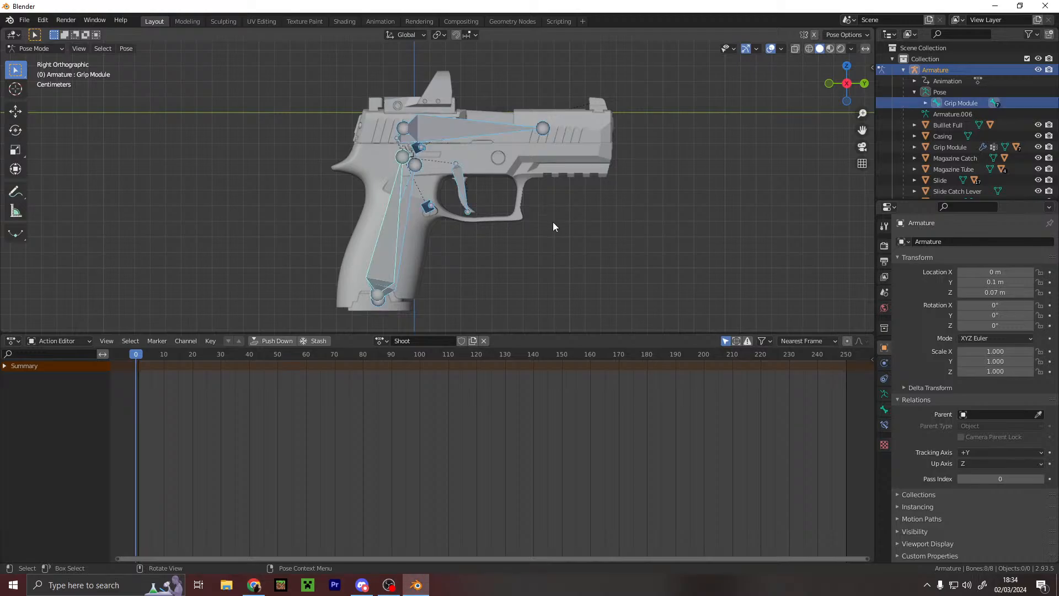
key("i")
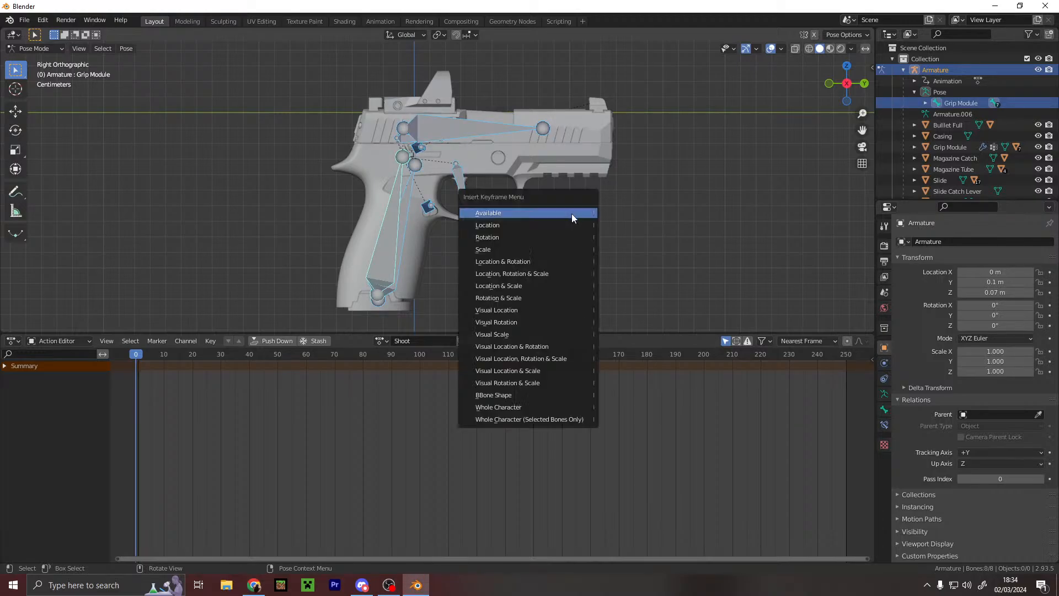
left_click(553, 273)
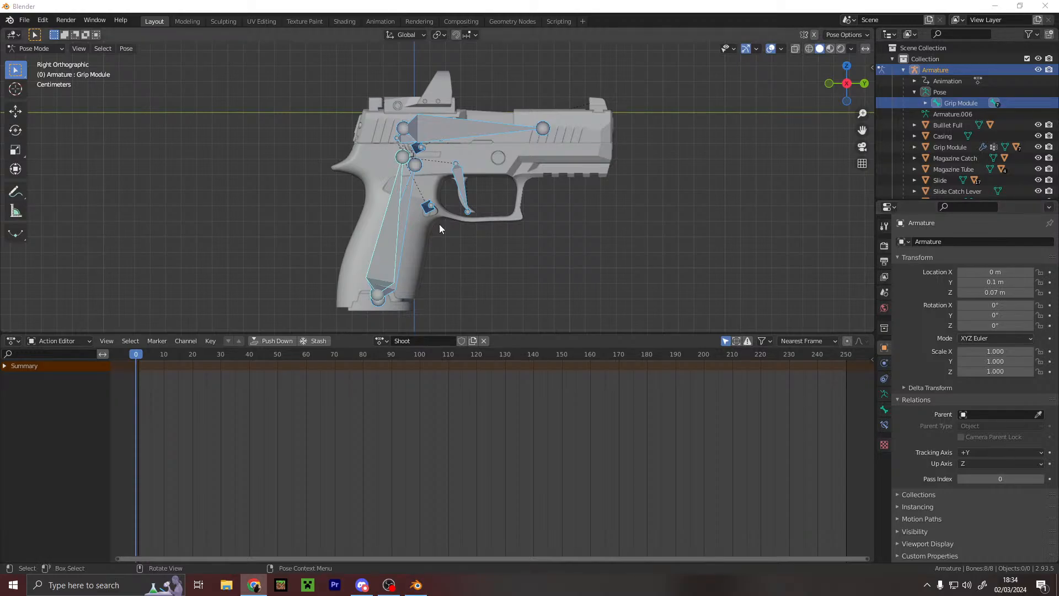
- Insert Location & Rotation keyframes for all of the pistol's bones at frame 0
left_click(484, 246)
key("a")
key("i")
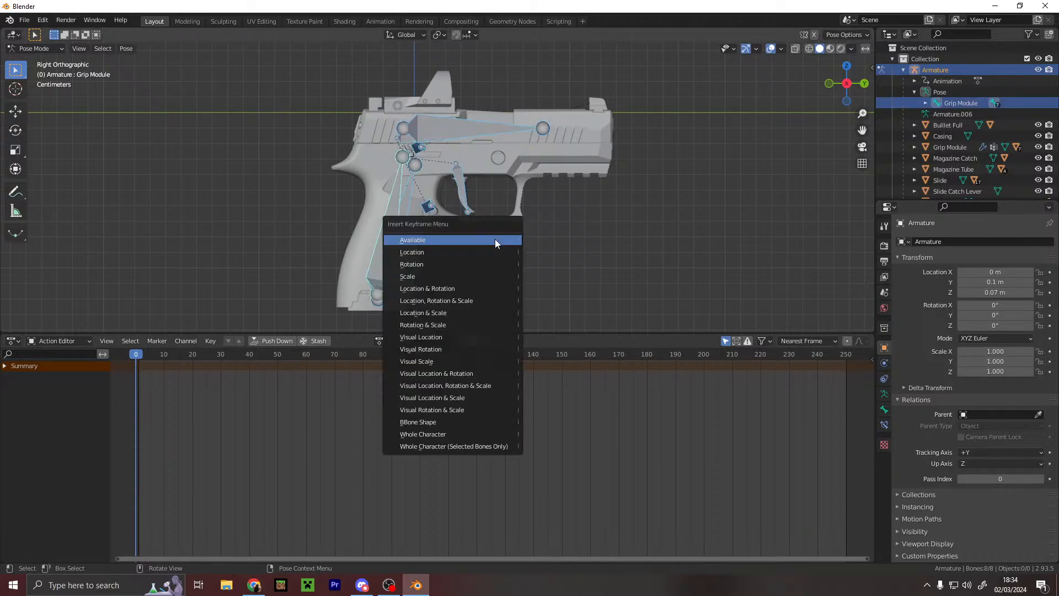
left_click(466, 289)
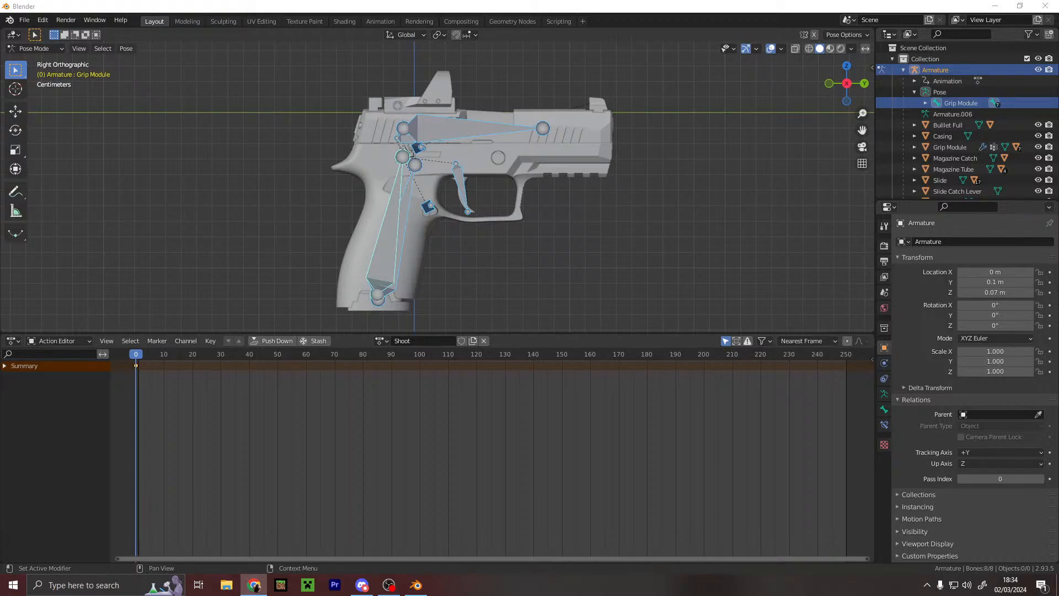
- Go to frame 4 and rotate the Trigger bone backward inside the trigger guard into its pulled position
left_click_drag(135, 356, 147, 362)
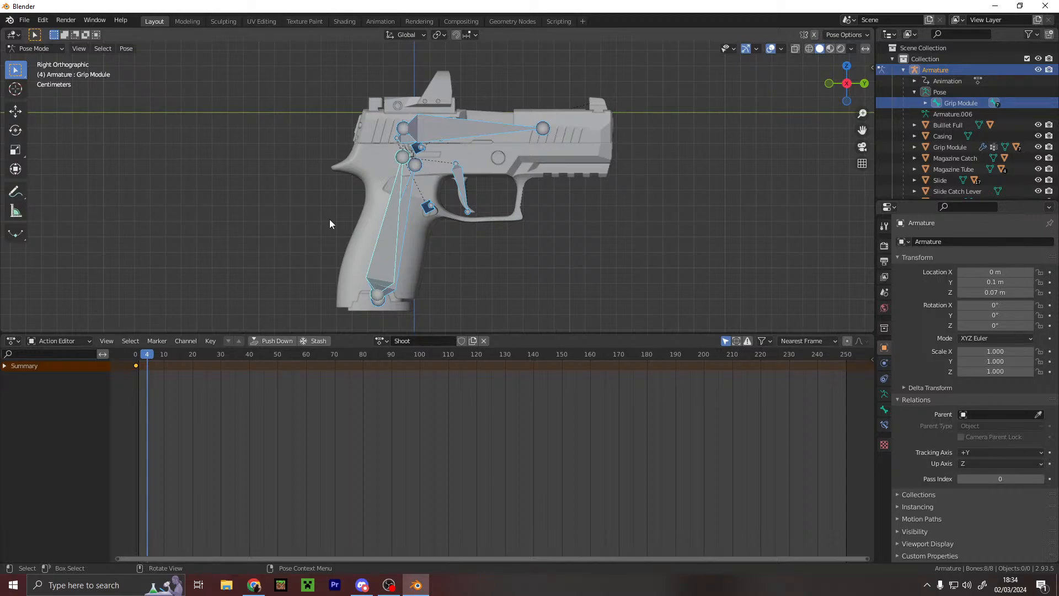
left_click(460, 178)
key("r")
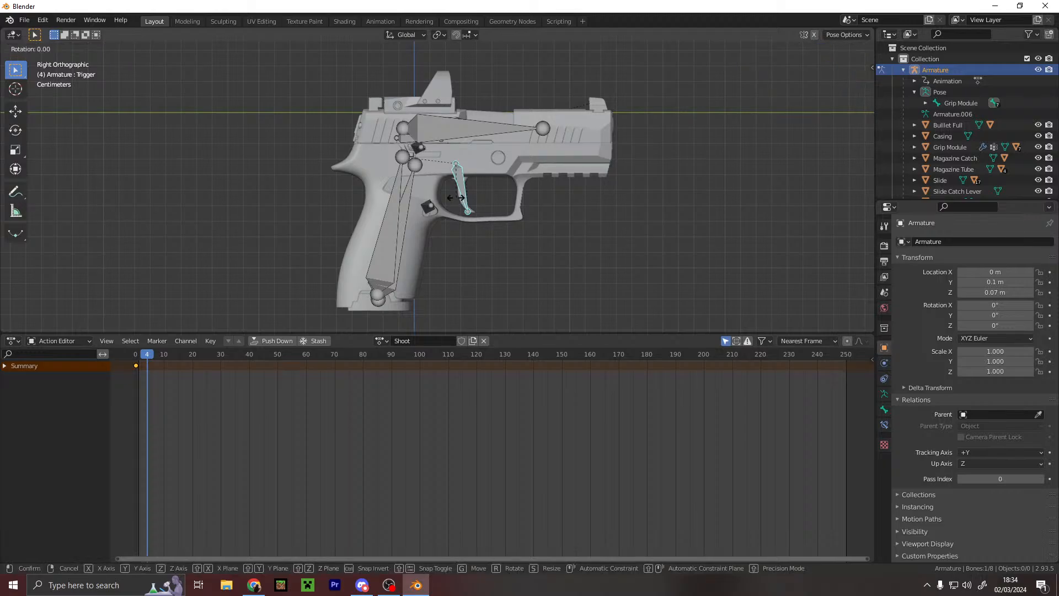
left_click(442, 197)
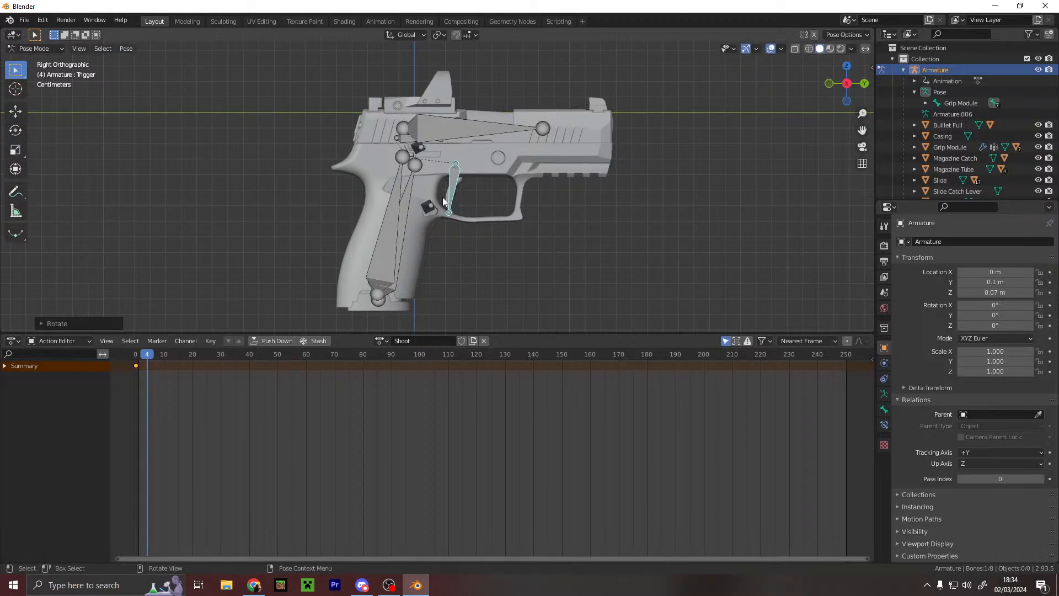
scroll(463, 204, "up", 8)
middle_click_drag(521, 210, 505, 212)
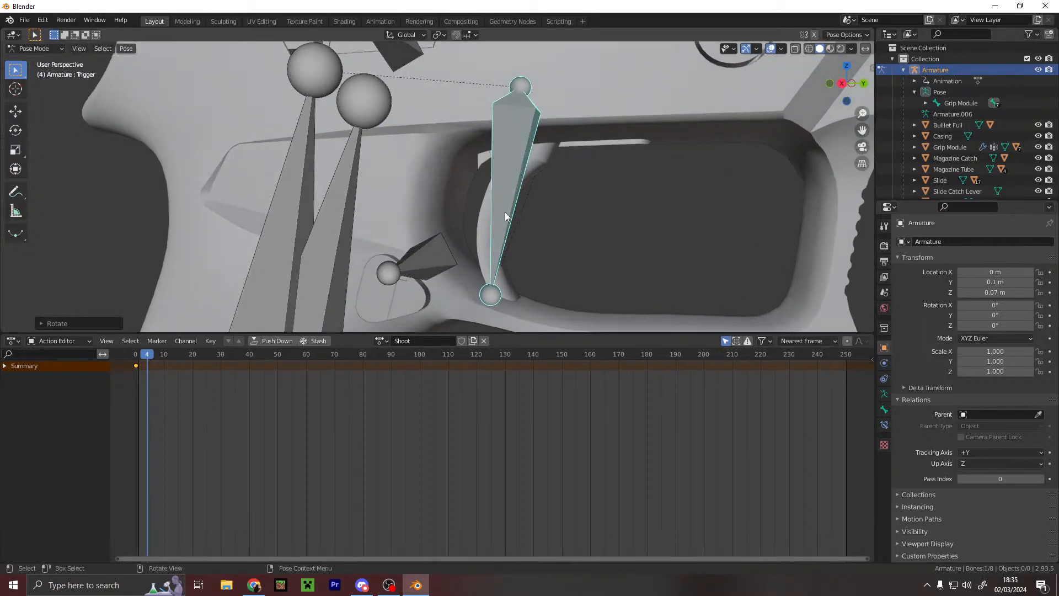
key("r")
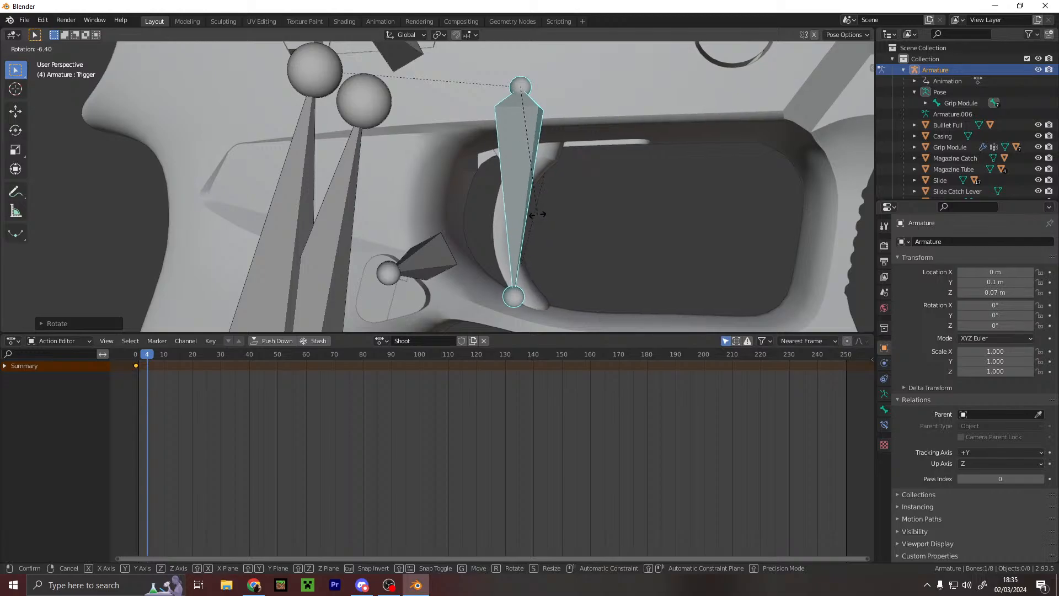
left_click(546, 215)
scroll(551, 223, "down", 4)
middle_click_drag(550, 224, 574, 220)
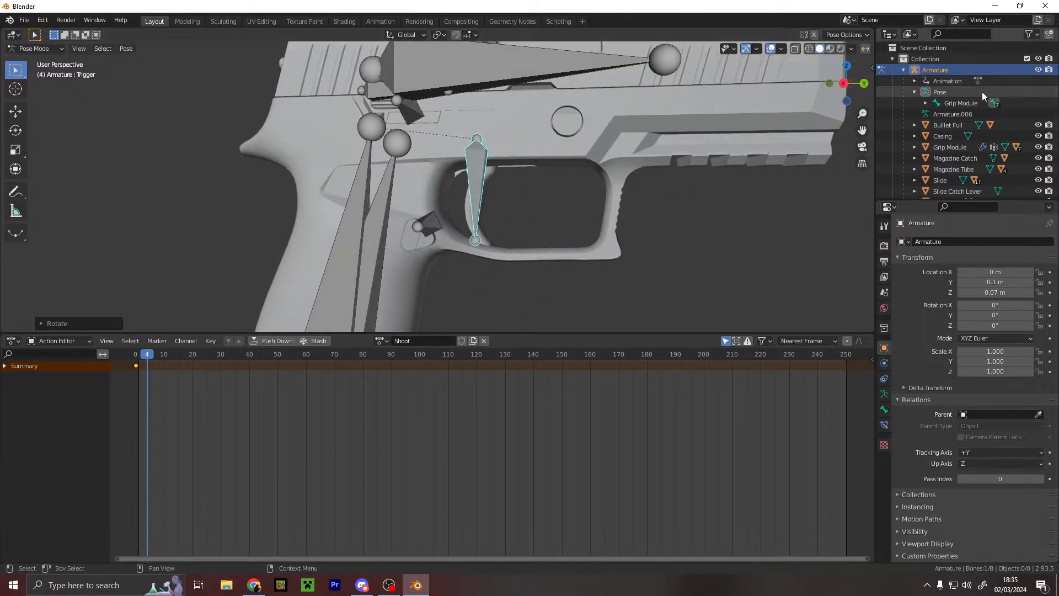
- Insert a Location & Rotation keyframe for the Trigger bone at frame 4 and scrub back to frame 0 to check it
left_click(843, 85)
scroll(585, 238, "down", 4)
scroll(583, 243, "up", 1)
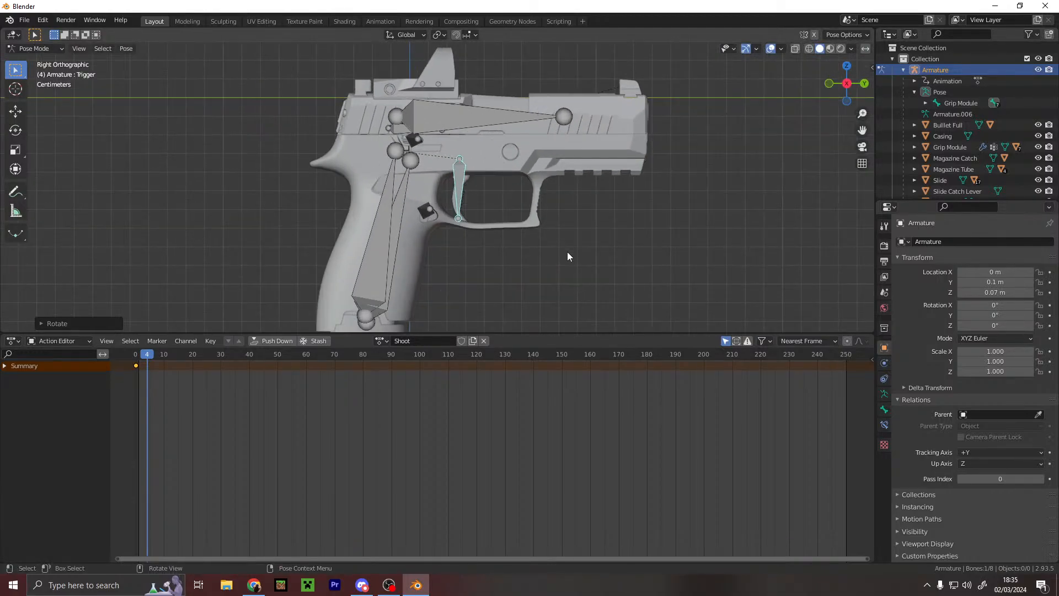
key("i")
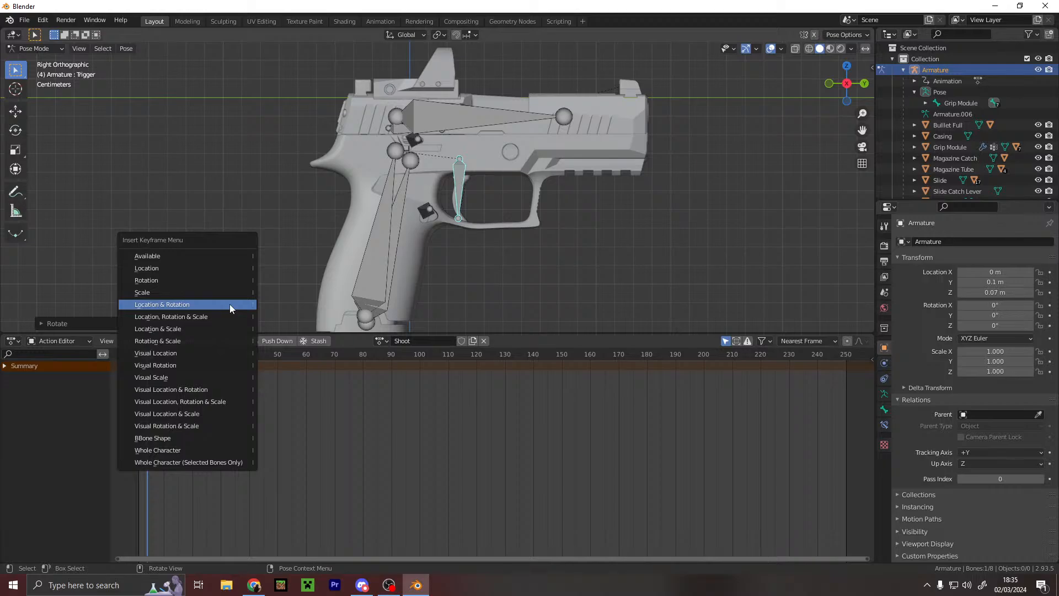
left_click(210, 306)
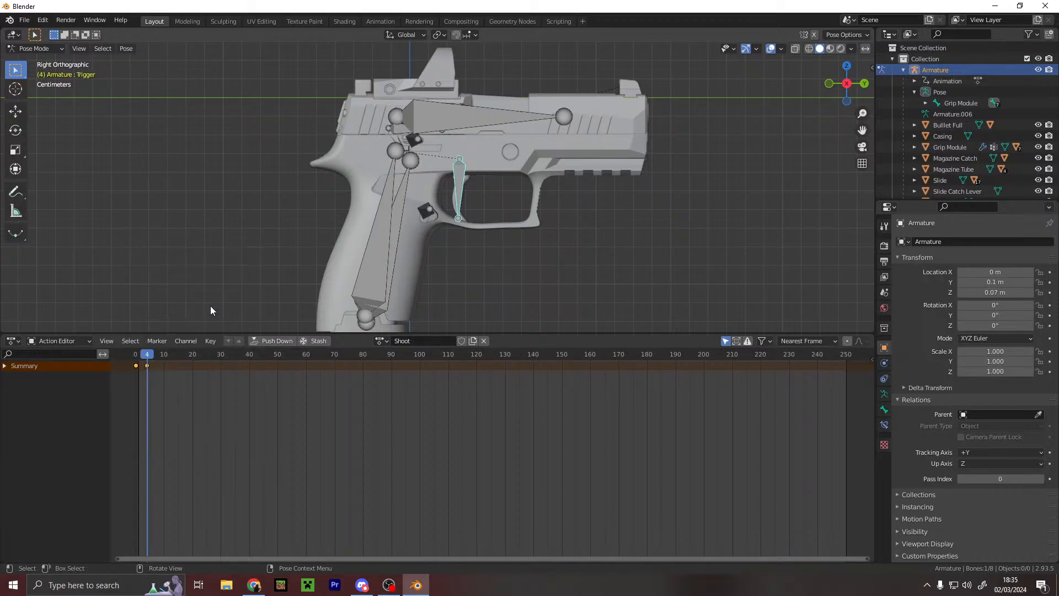
left_click(151, 357)
left_click_drag(150, 362, 132, 382)
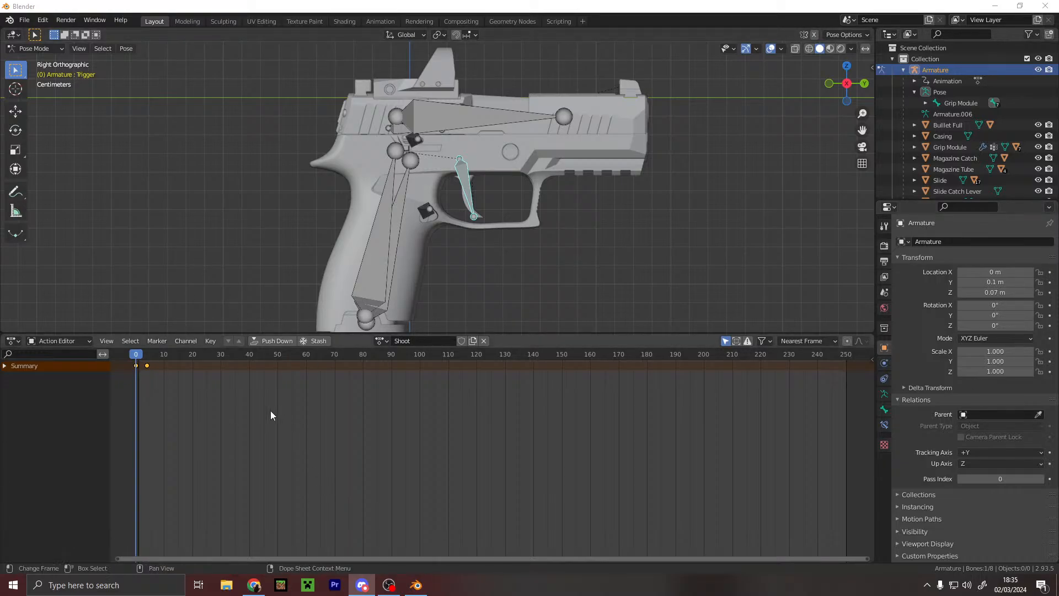
- Insert a Location & Rotation keyframe for the Slide bone at frame 4
left_click_drag(139, 354, 147, 363)
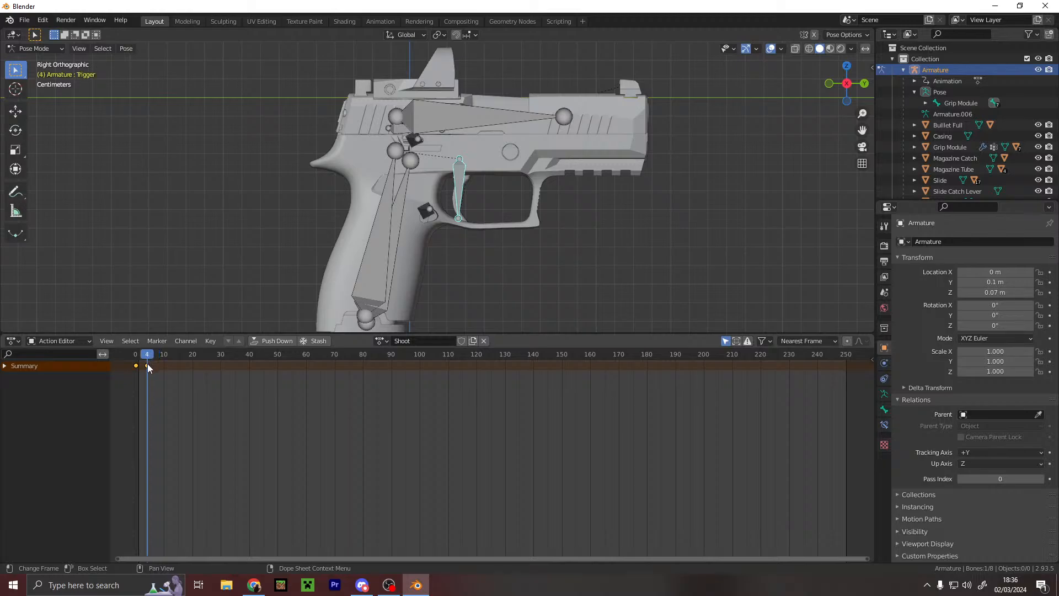
left_click(463, 127)
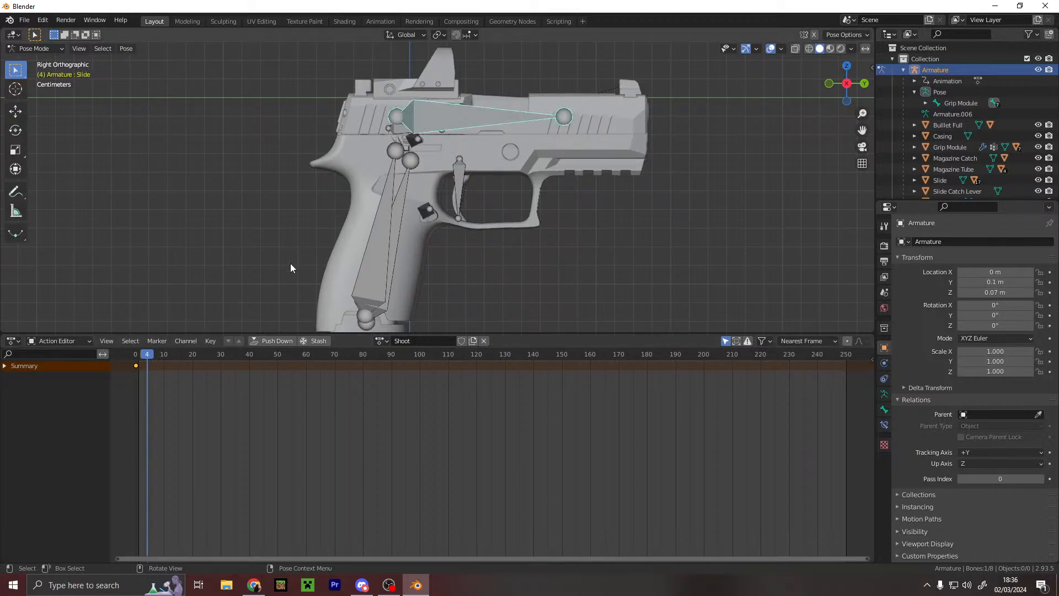
key("i")
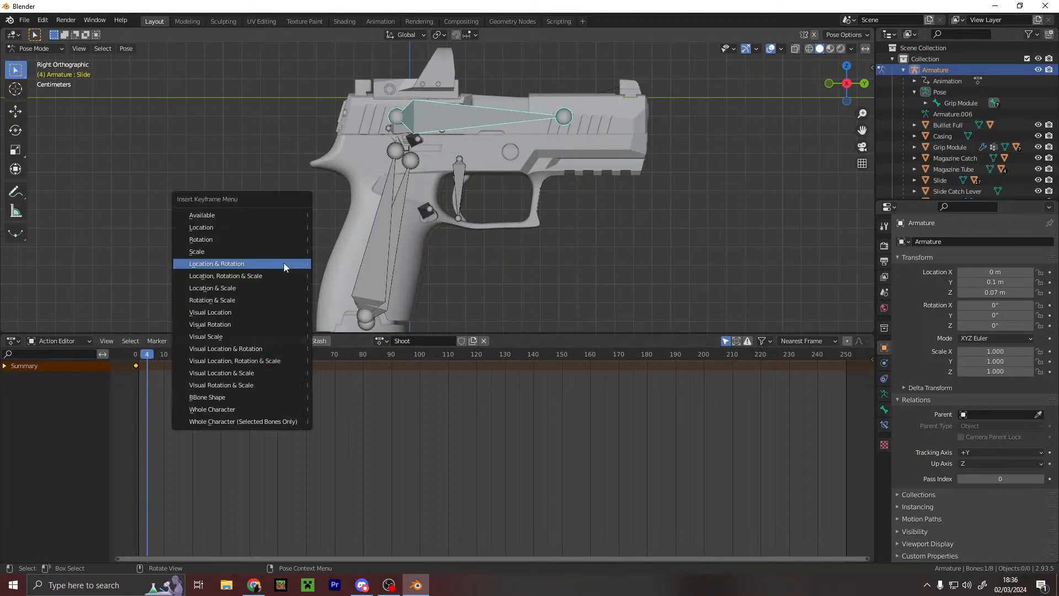
left_click(230, 265)
- Go to frame 10 and move the Slide bone along the global Y axis, checking its position from above
mouse_move(147, 354)
left_mouse_down()
mouse_move(134, 356)
mouse_move(165, 363)
left_mouse_up()
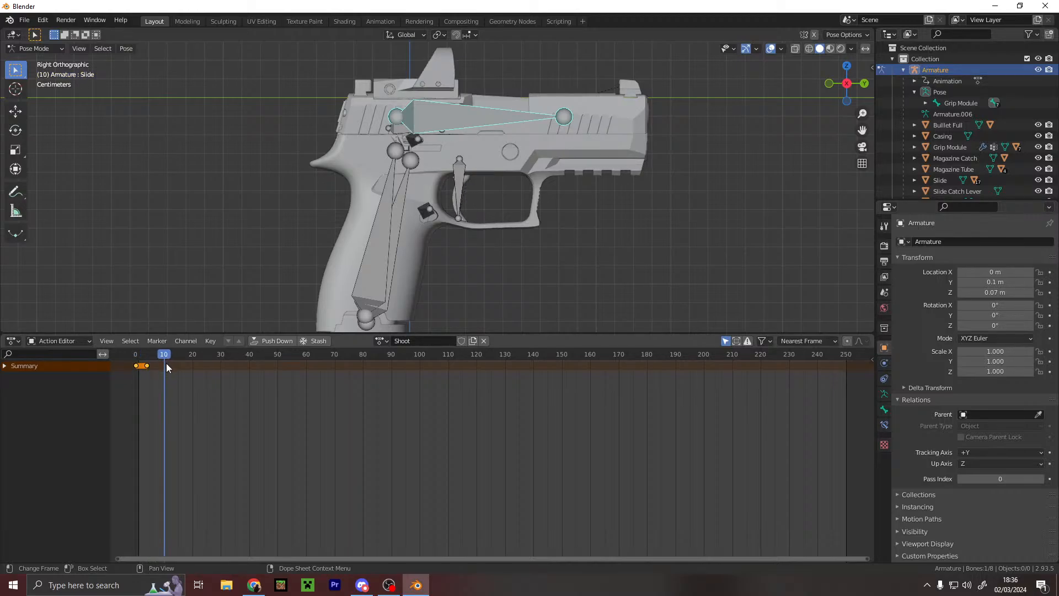
key("g")
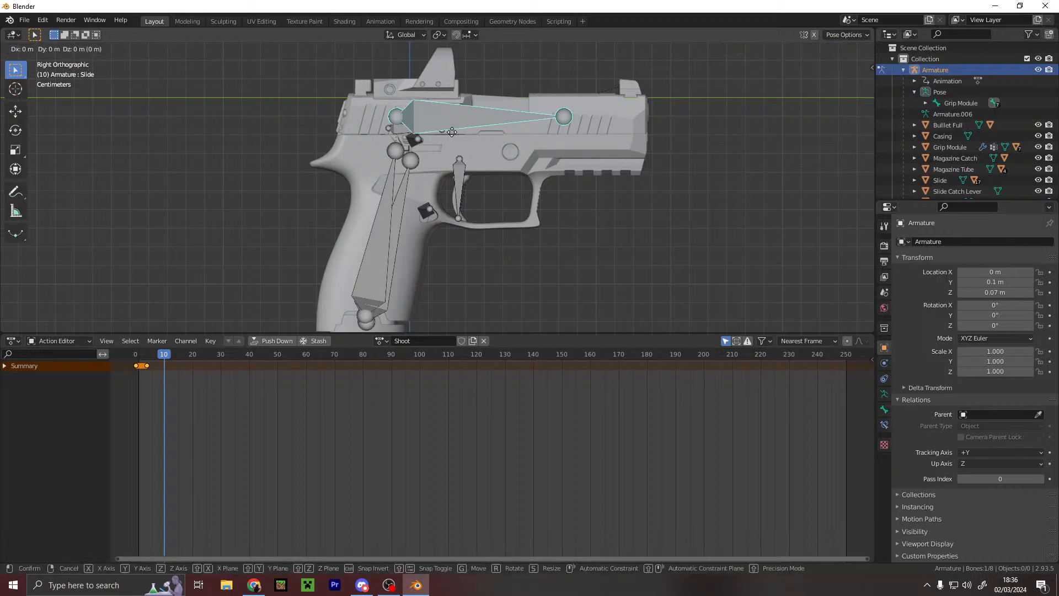
key("y")
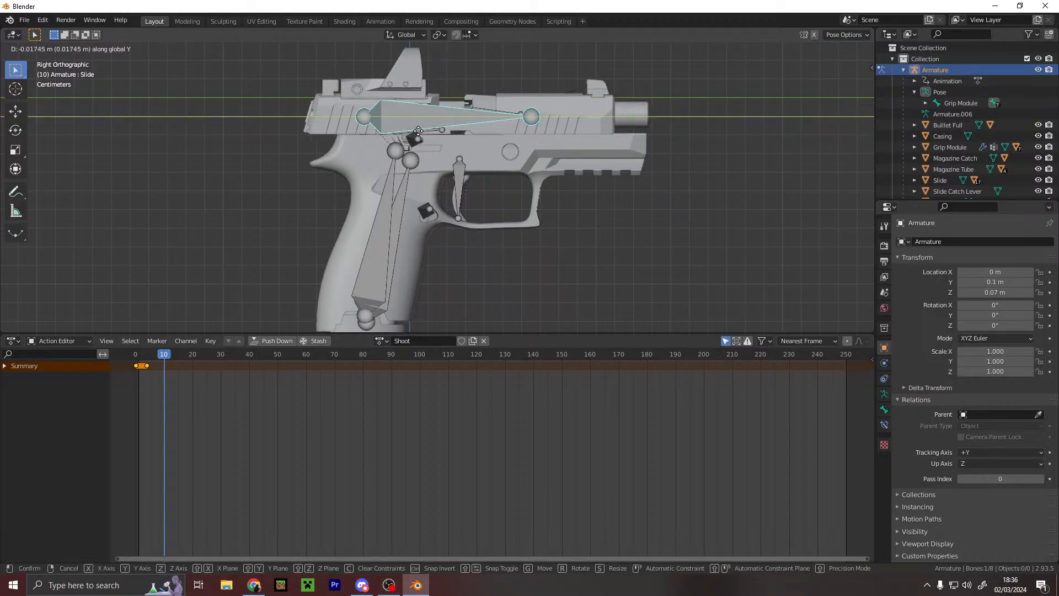
left_click(460, 126)
middle_click_drag(459, 126, 408, 229)
scroll(513, 184, "up", 7)
middle_click_drag(514, 184, 525, 218)
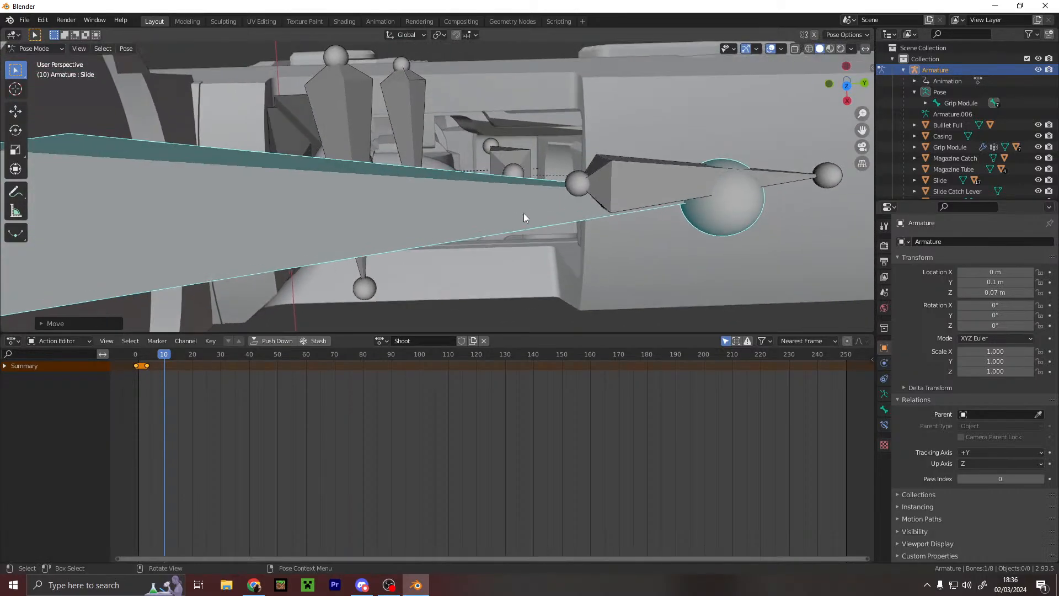
- Pull the Slide bone further back along the global Y axis, by about 0.027 m
key("g")
key("y")
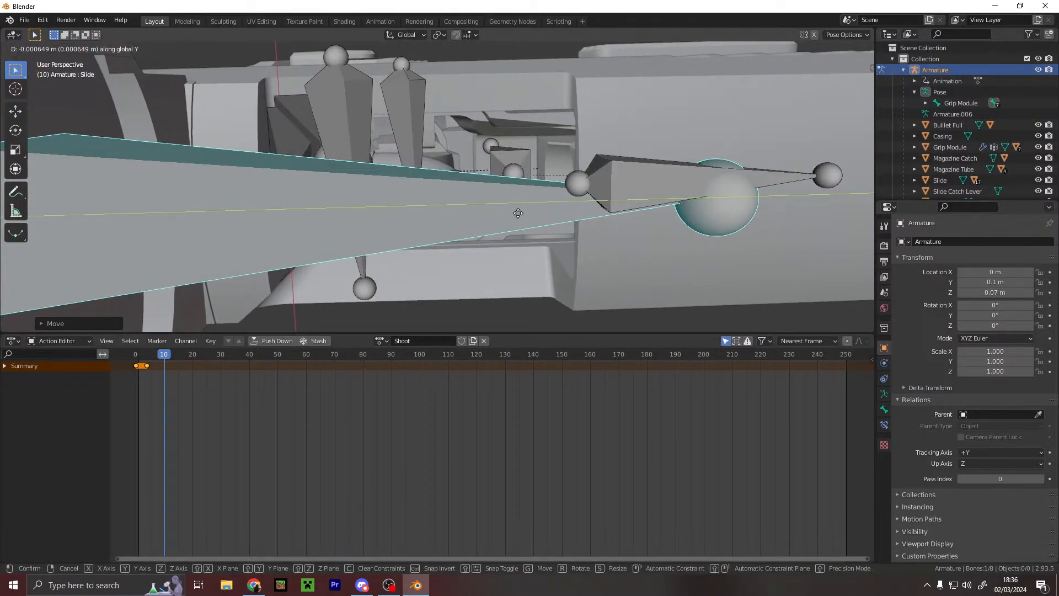
left_click(519, 214)
middle_click_drag(521, 214, 391, 227)
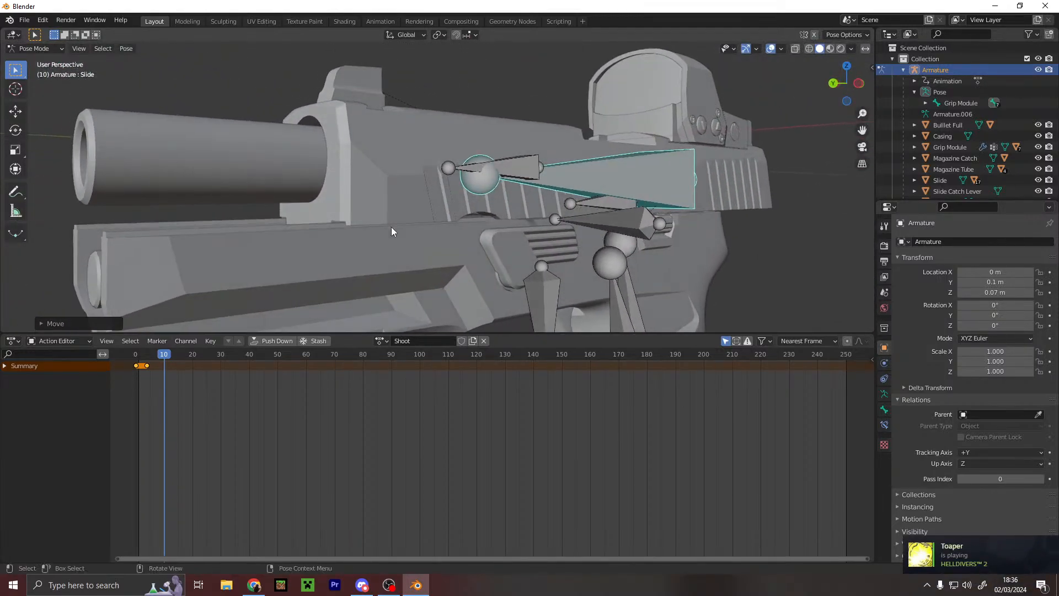
key("y")
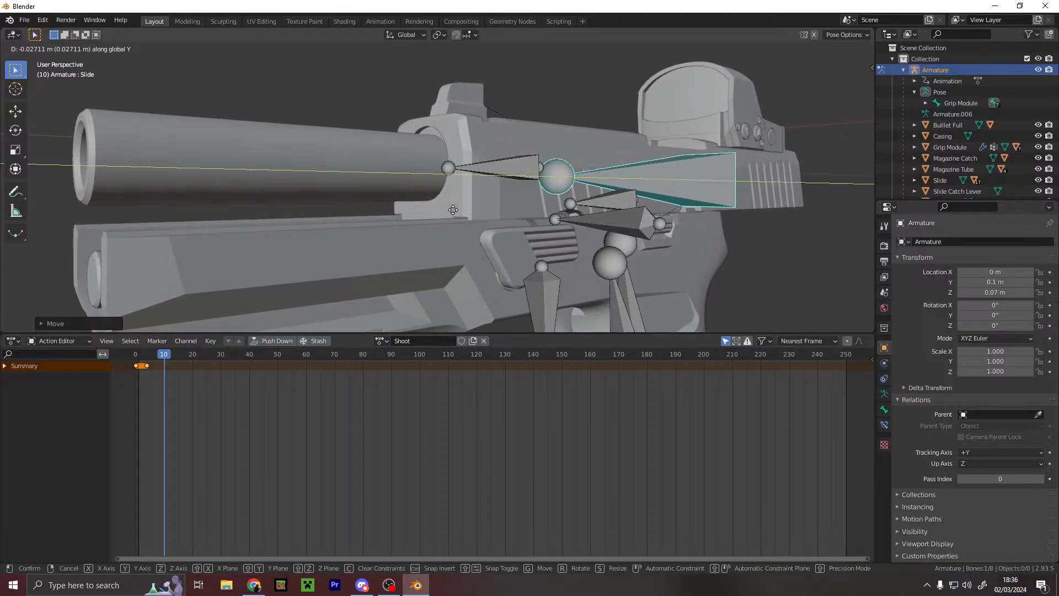
left_click(450, 209)
- Temporarily hide the armature to examine how far the pulled-back slide opens the ejection port, and show it again
middle_click_drag(474, 208, 551, 243)
scroll(467, 210, "down", 5)
scroll(438, 192, "up", 5)
scroll(478, 151, "up", 2)
left_click(1037, 70)
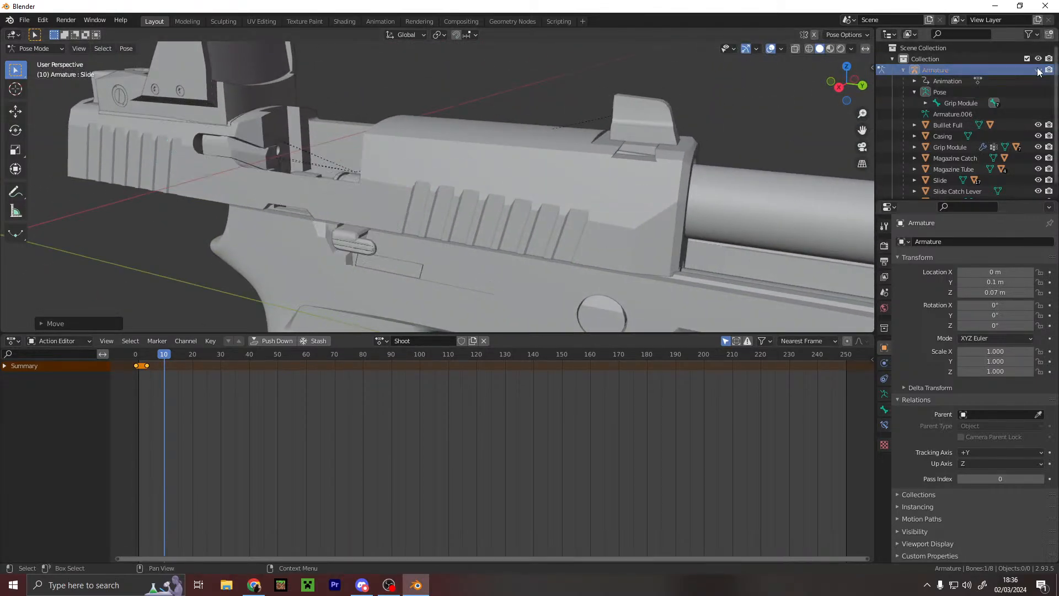
middle_click_drag(411, 161, 460, 193)
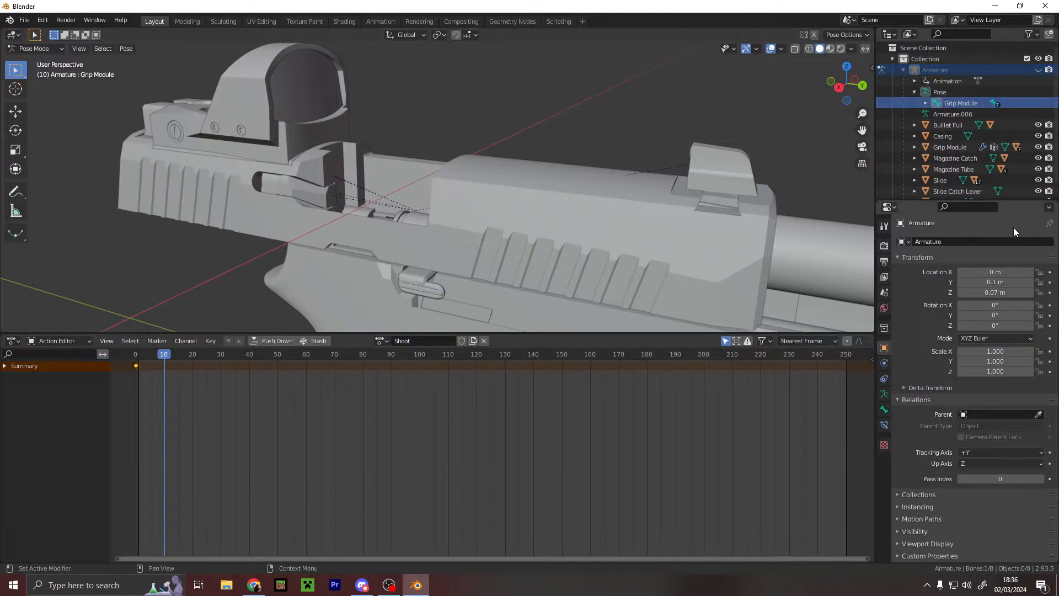
left_click(1037, 69)
- Move the Slide bone forward along the global Y axis by about 0.003 m at frame 10
left_click(387, 214)
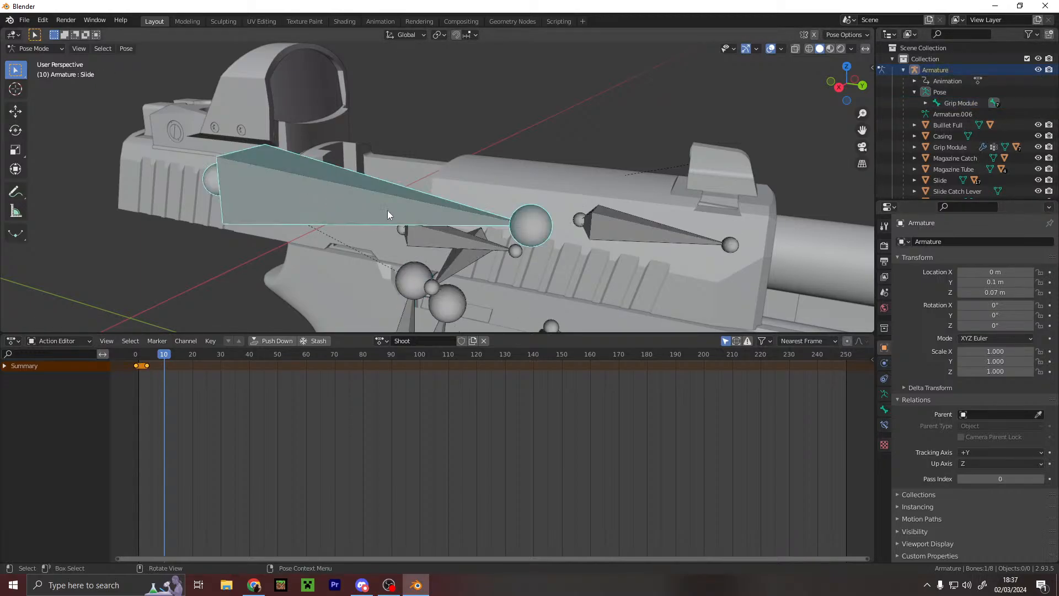
scroll(431, 188, "up", 3)
middle_click_drag(498, 119, 510, 175)
middle_click_drag(521, 147, 494, 111)
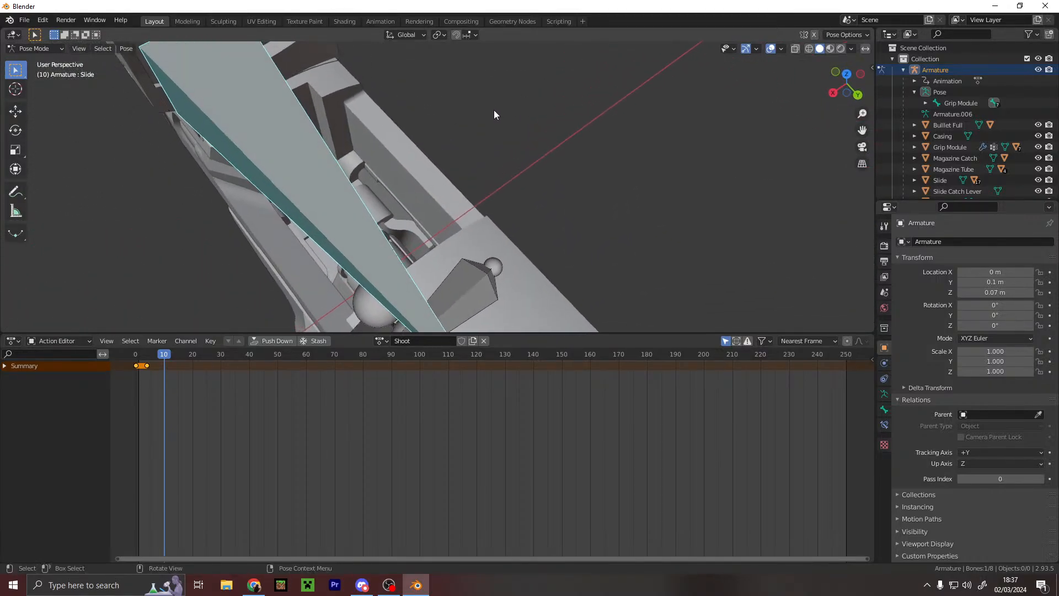
key("g")
key("y")
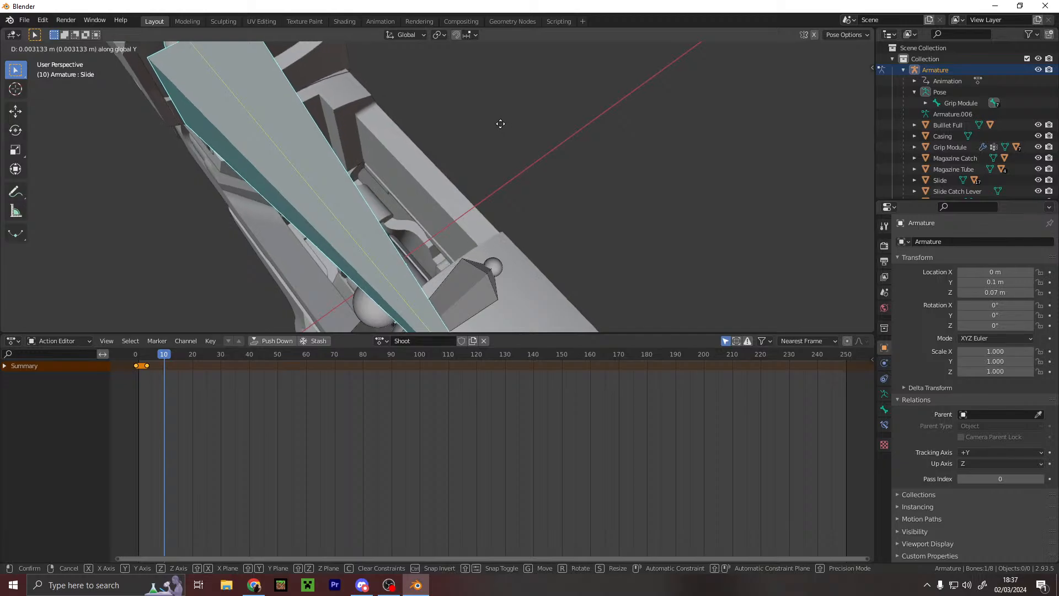
left_click(501, 128)
- Insert a keyframe for the Slide bone's pulled-back pose at frame 10
middle_click_drag(500, 123, 518, 329)
scroll(521, 131, "down", 8)
scroll(549, 193, "up", 6)
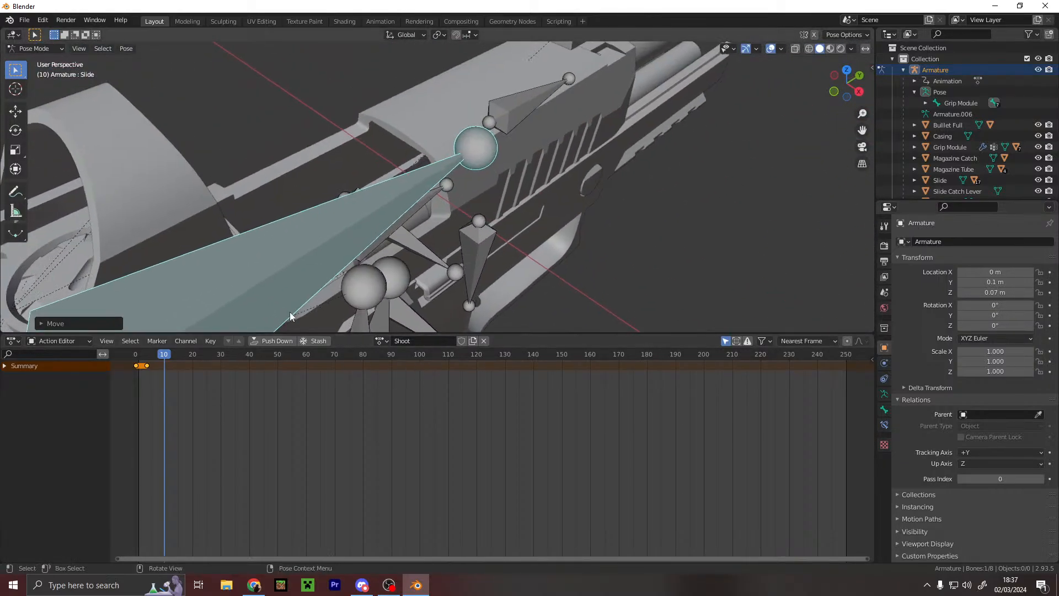
key("i")
left_click(263, 311)
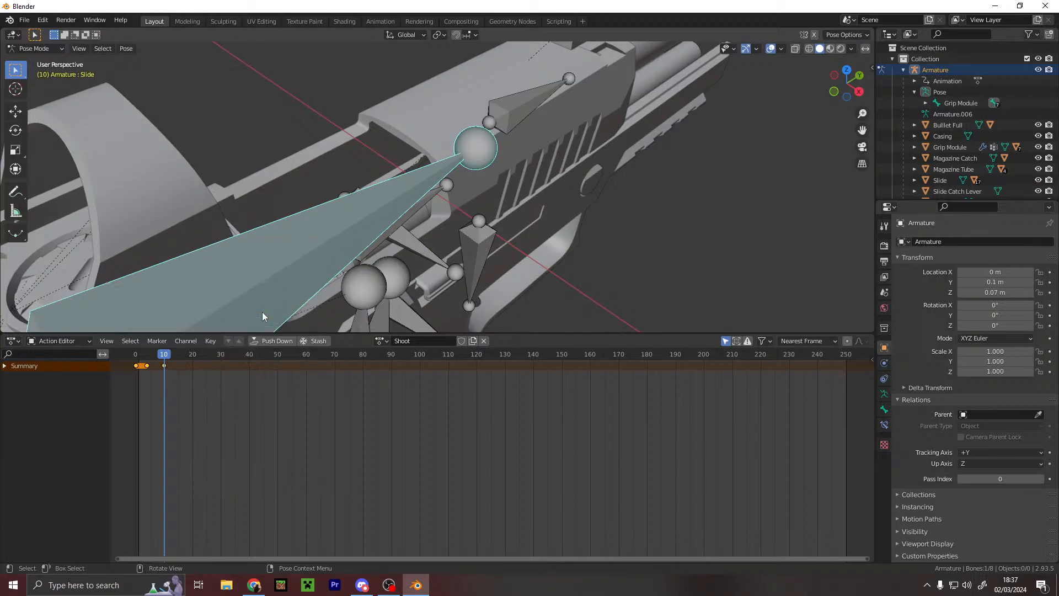
- Select the Casing bone and, from the right view, move it backward along the global Y axis at frame 10
middle_click_drag(496, 160, 468, 174)
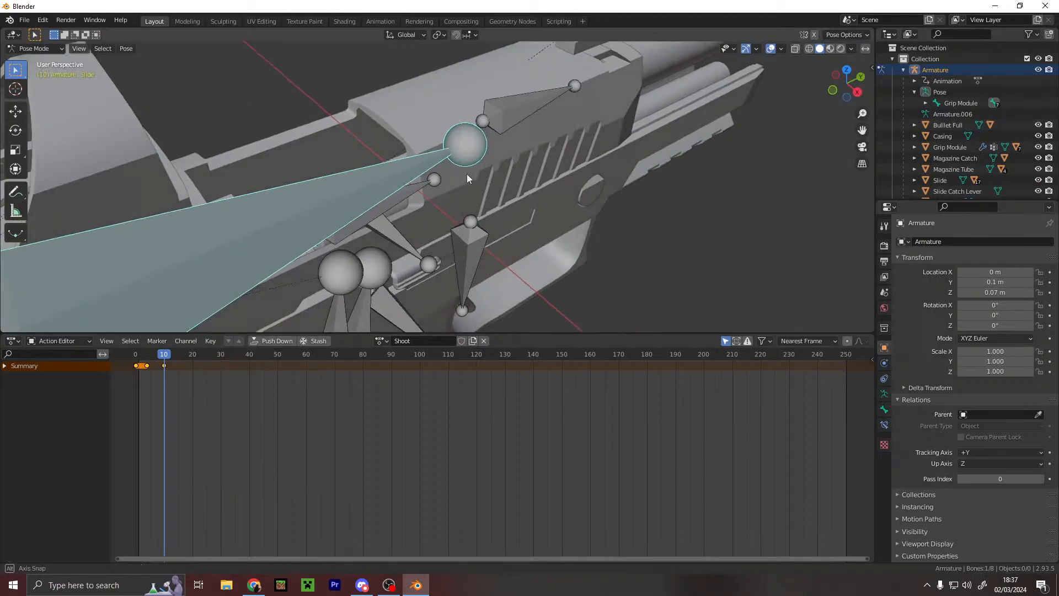
left_click(527, 108)
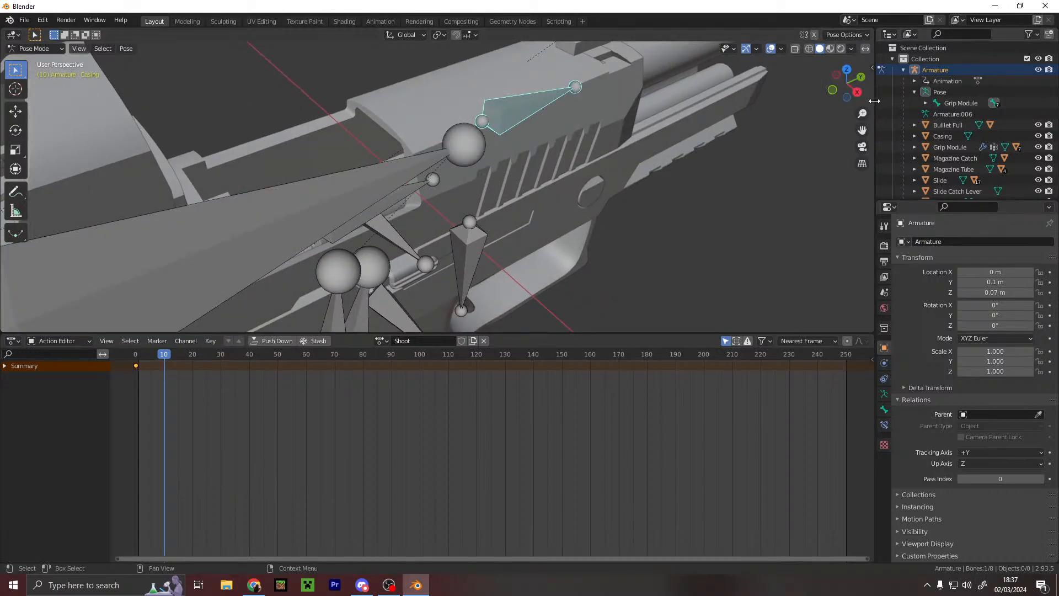
left_click(856, 91)
key("g")
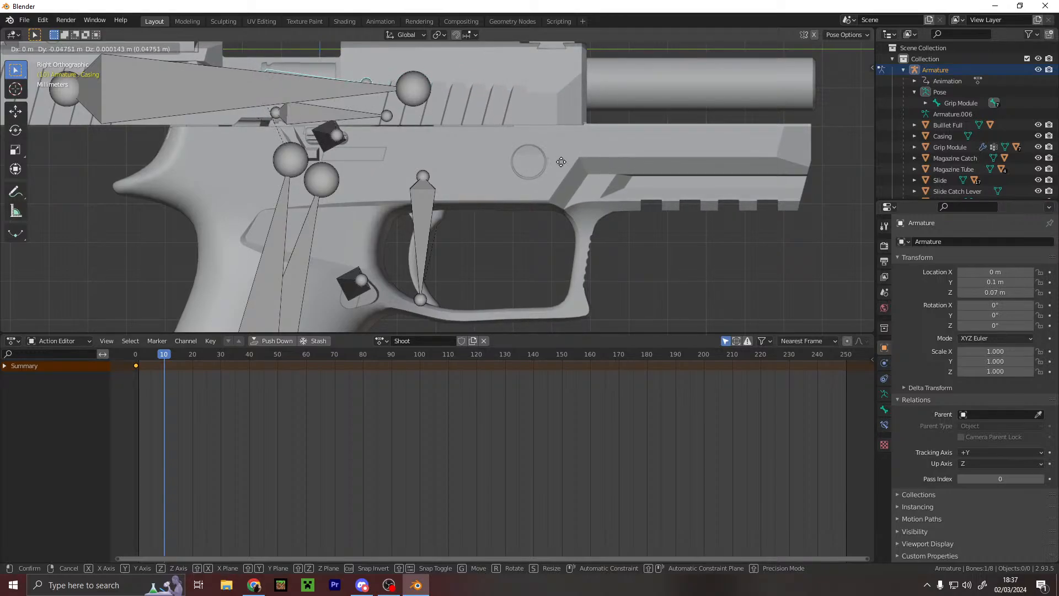
key("Escape")
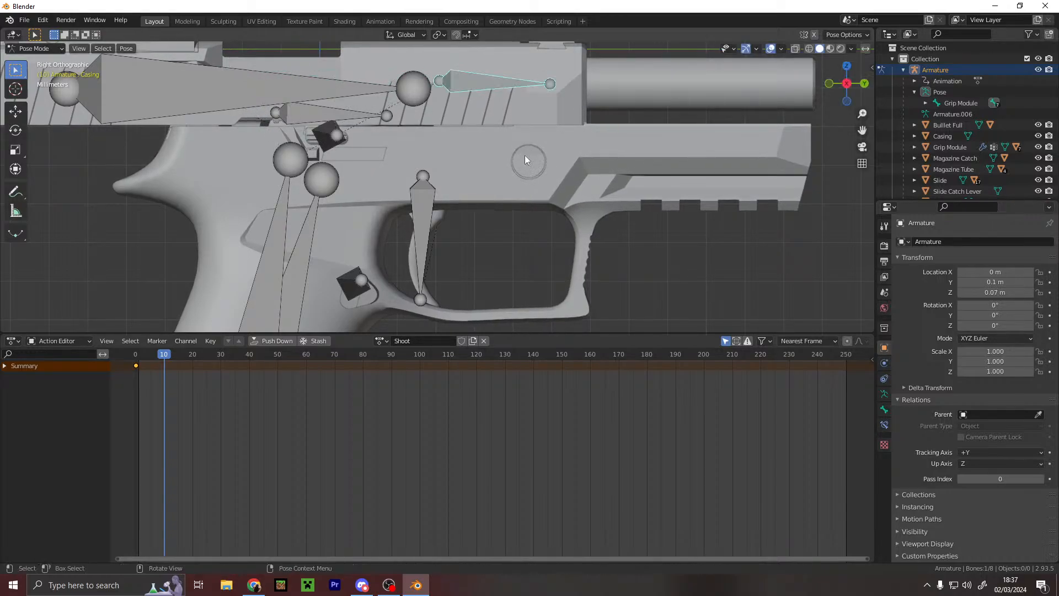
key("g")
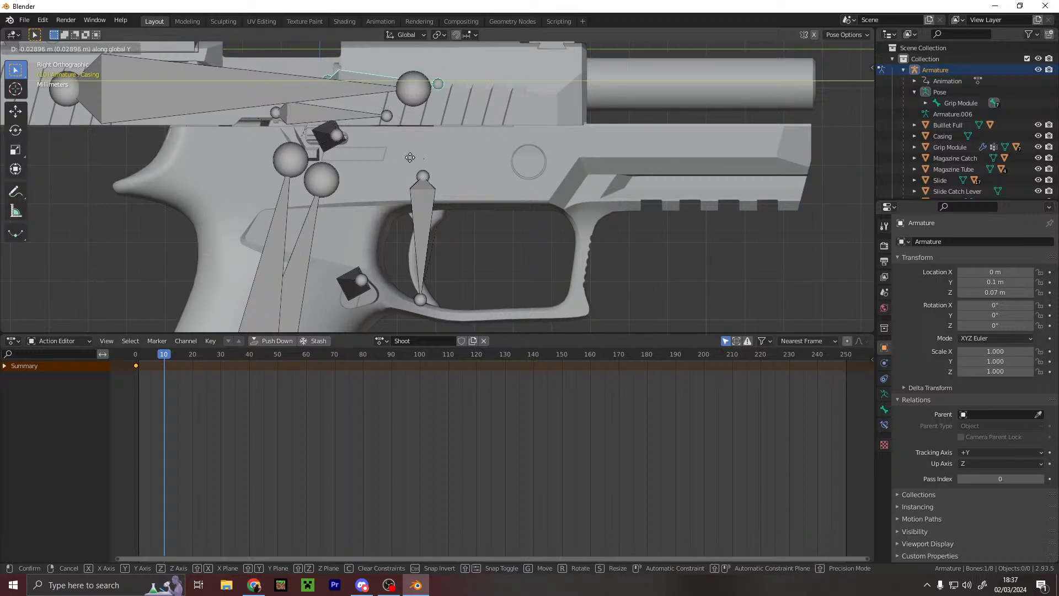
left_click(303, 158)
- From the top view, rotate the Casing bone and shift it about 0.009 m along the global X axis
middle_click_drag(341, 93, 826, 68)
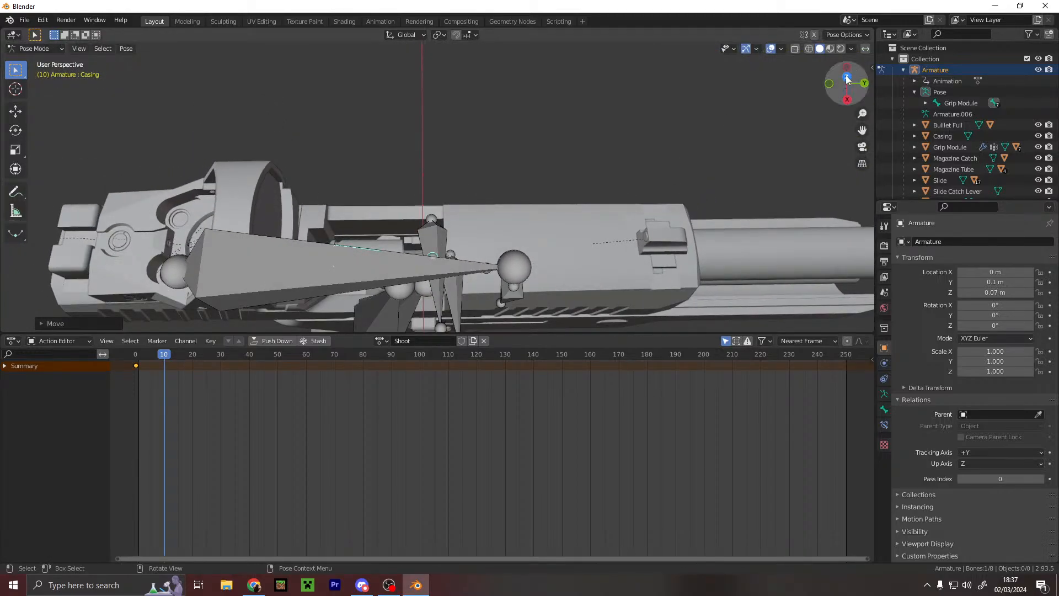
left_click(845, 75)
middle_click_drag(586, 209, 471, 126, "shift")
scroll(471, 132, "up", 3)
key("r")
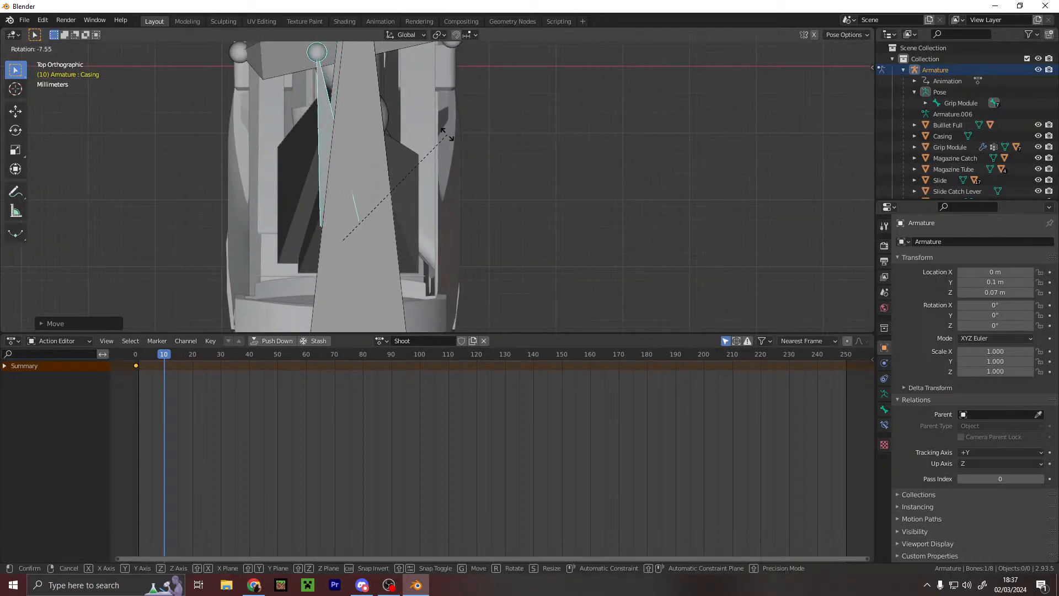
left_click(437, 134)
key("g")
key("x")
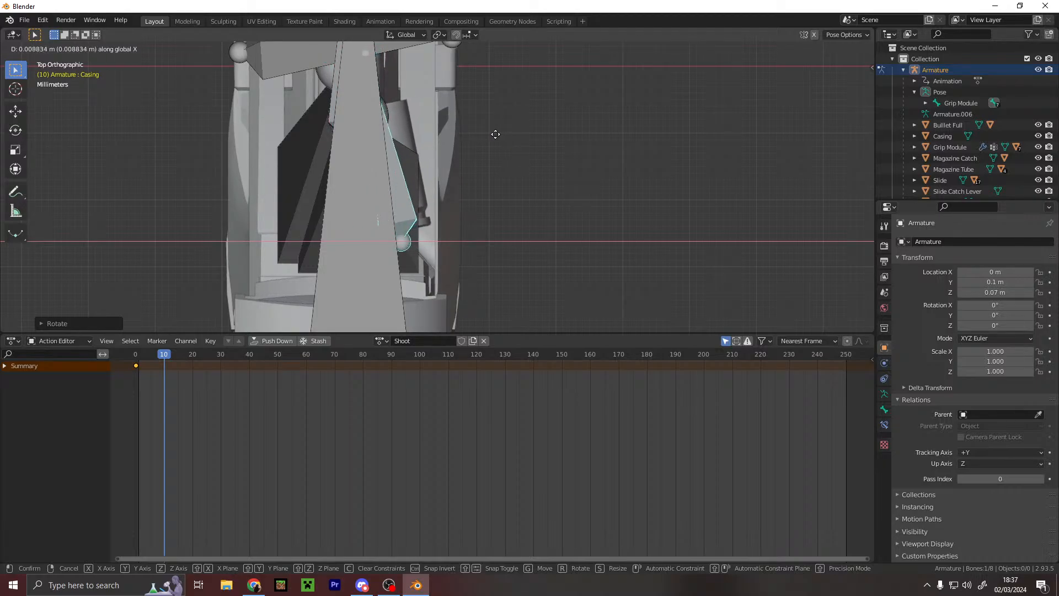
left_click(494, 134)
- Expand the Casing bone's animation channels to check which frames hold keyframes, and collapse them again
middle_click_drag(519, 144, 353, 94)
left_click(5, 366)
left_click(4, 375)
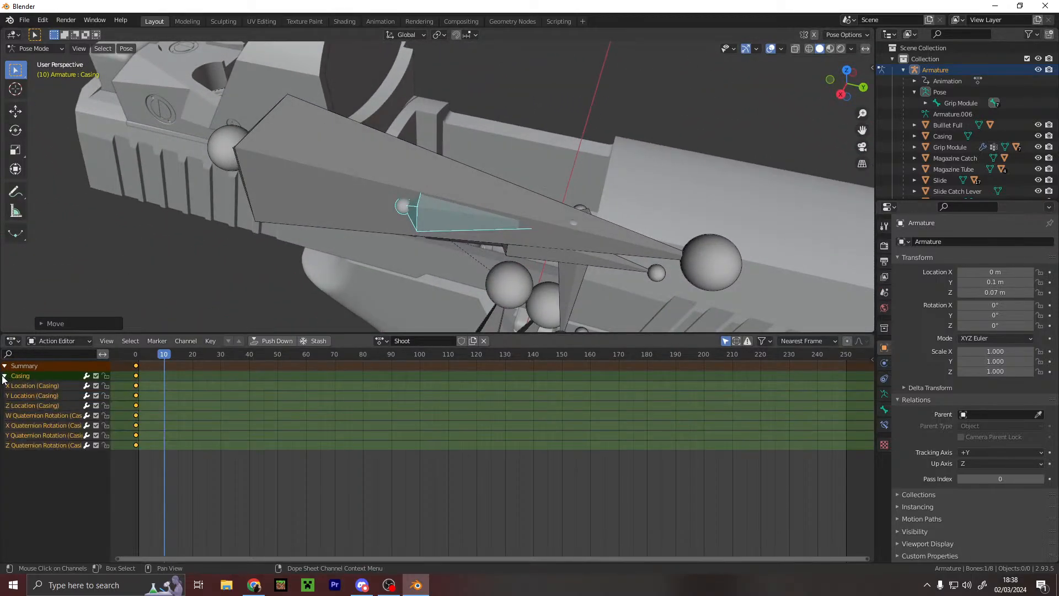
left_click(5, 375)
left_click(4, 368)
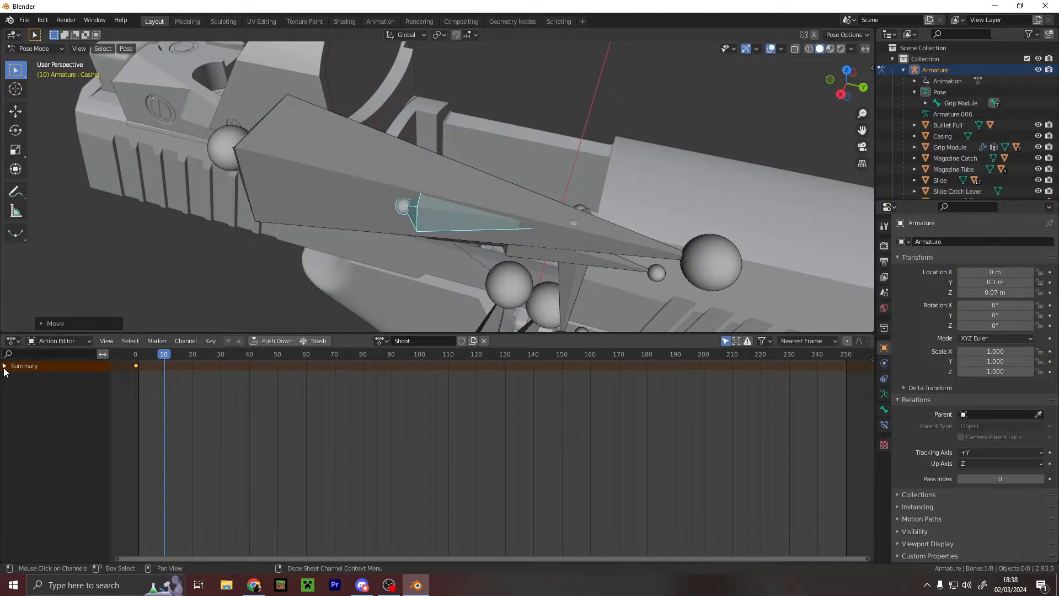
- Go to frame 4 and insert a Location & Rotation keyframe for the Casing bone
left_click(382, 200)
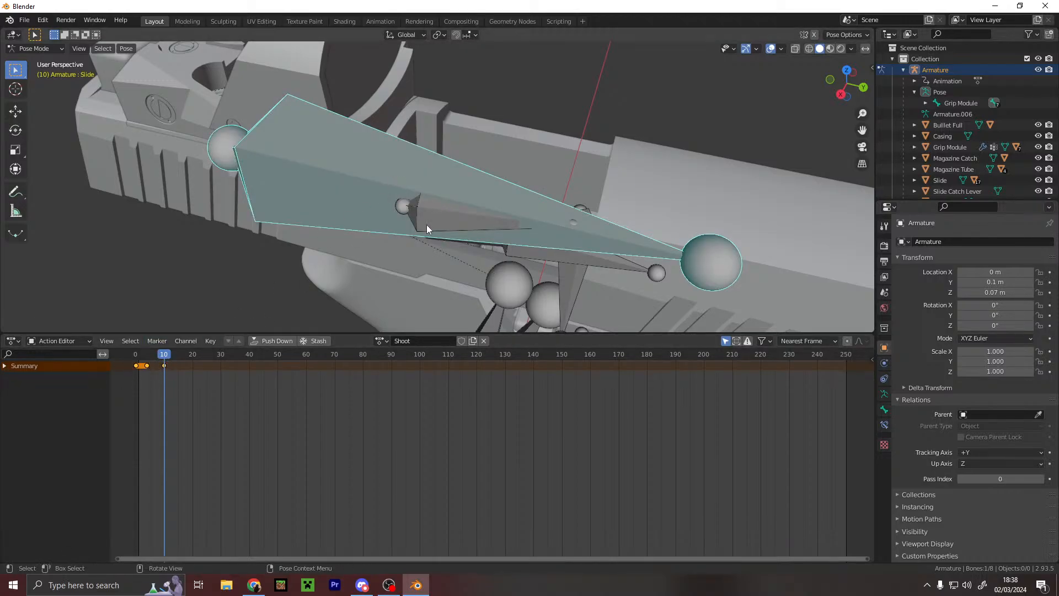
left_click(151, 358)
left_click_drag(151, 361, 150, 361)
middle_click_drag(469, 237, 276, 94, "shift")
middle_click_drag(681, 170, 443, 101)
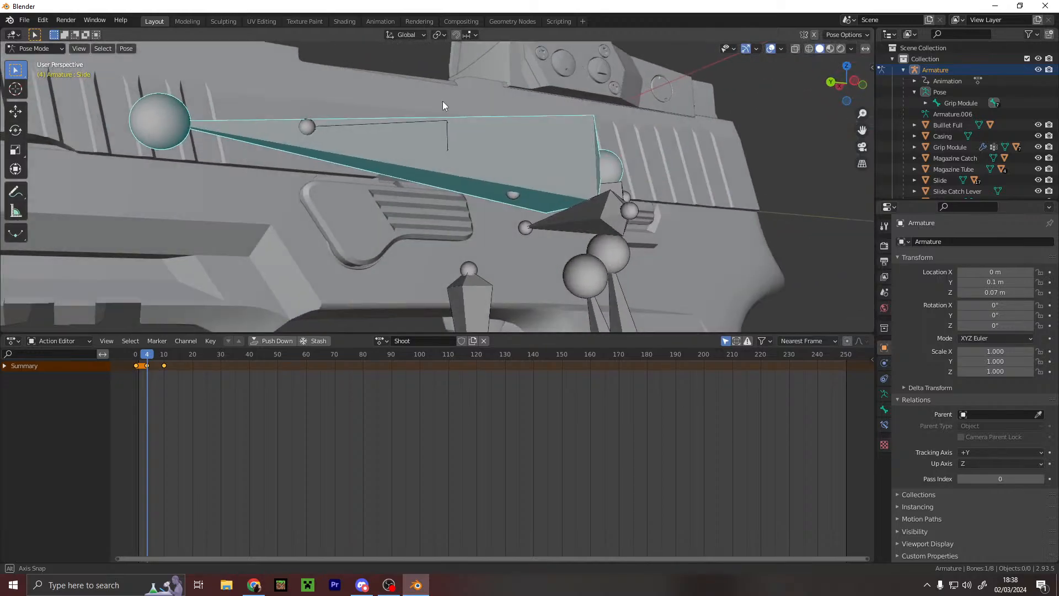
left_click(302, 129)
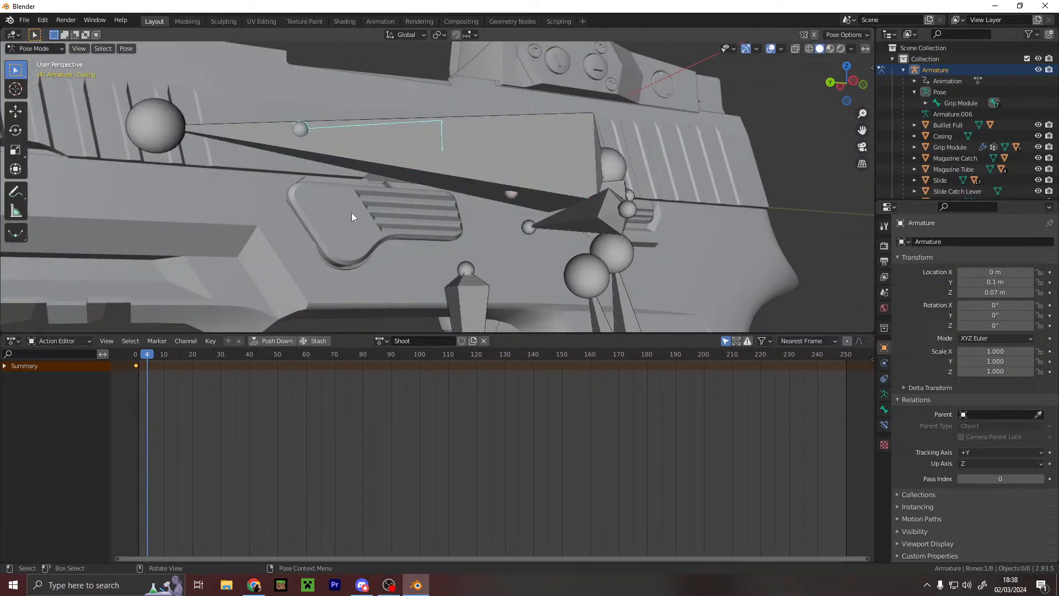
key("i")
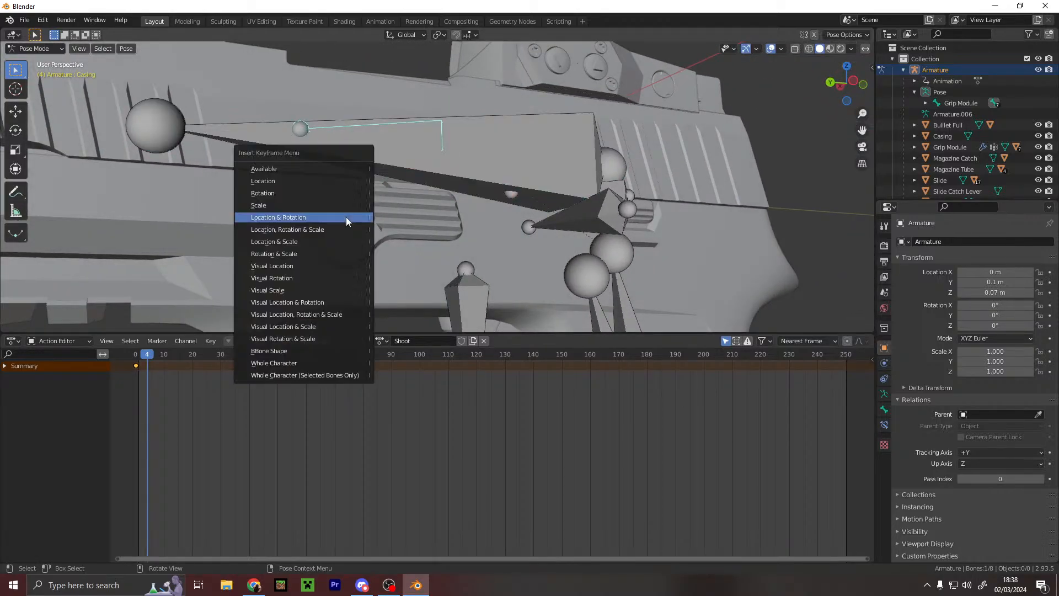
left_click(294, 218)
- Go to frame 10 and move the Casing bone backward along the global Y axis into the open ejection port
left_click_drag(148, 359, 165, 359)
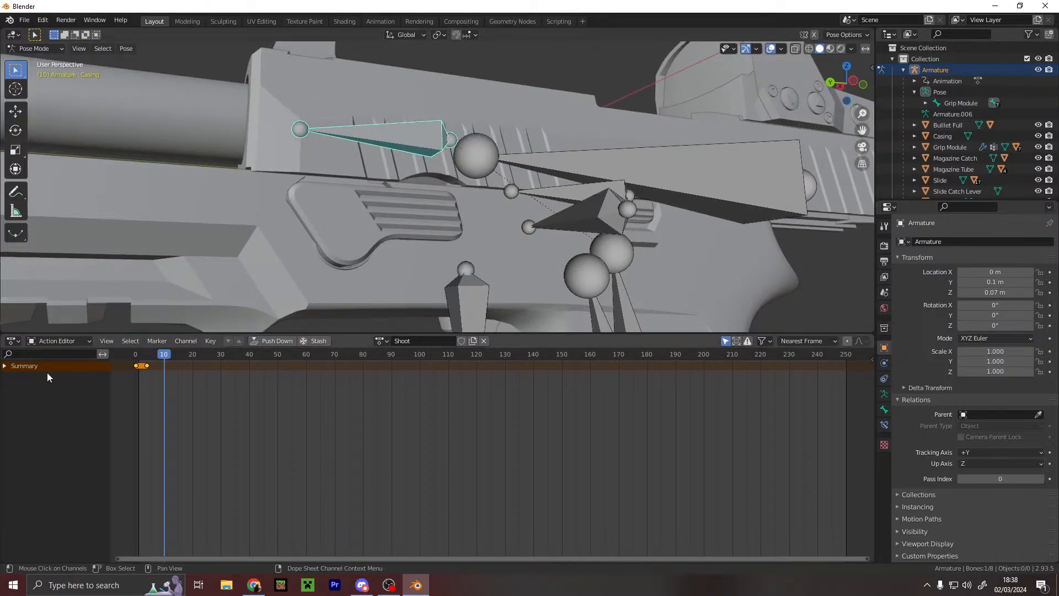
left_click(584, 166)
middle_click_drag(603, 146, 525, 131)
left_click(484, 116)
middle_click_drag(418, 99, 546, 248)
key("g")
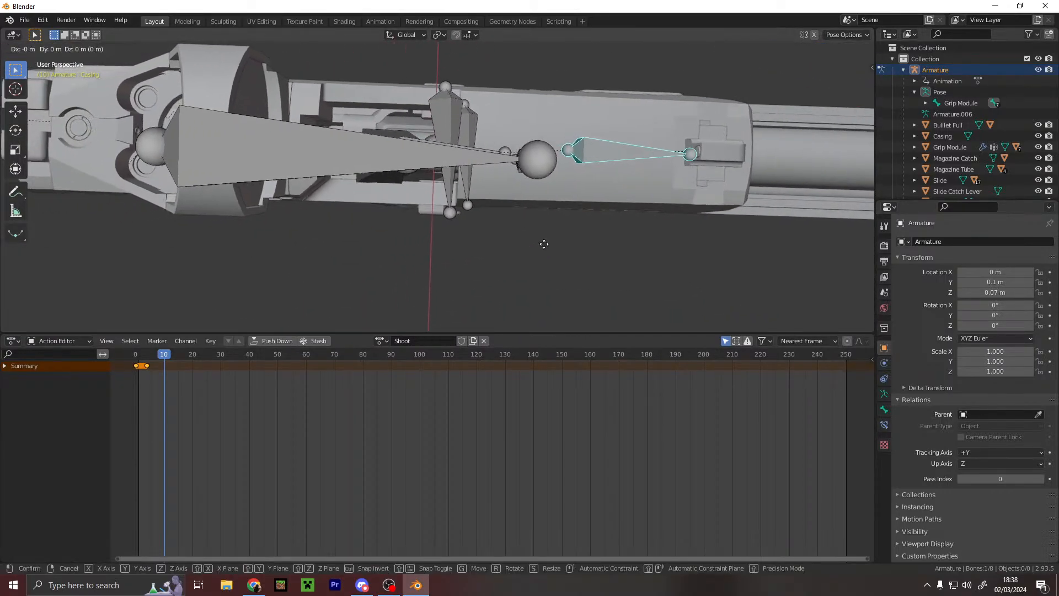
key("y")
left_click(315, 233)
- Rotate the Casing bone and shift it about 0.007 m along the global X axis
key("r")
left_click(333, 197)
key("g")
key("x")
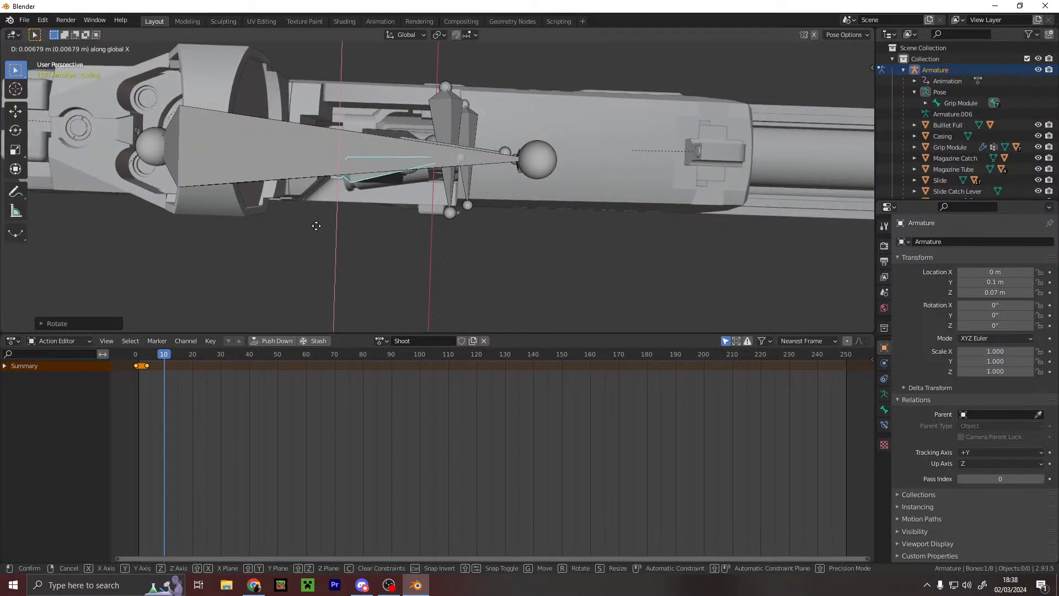
left_click(317, 226)
- Move the Casing bone about 0.005 m backward along global Y, and check the casing's fit with the armature temporarily hidden
key("g")
key("y")
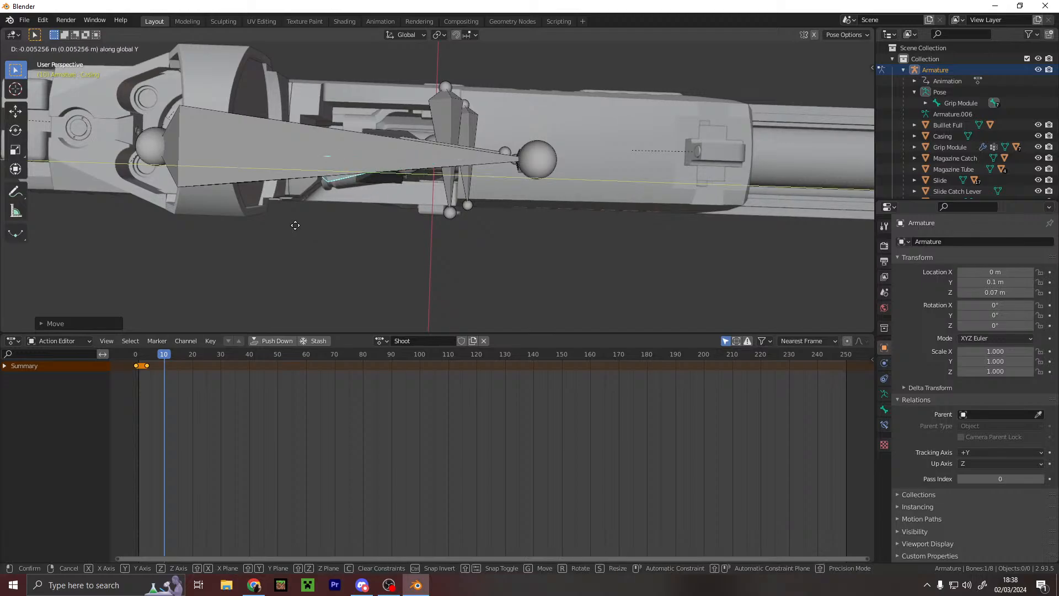
left_click(298, 223)
middle_click_drag(336, 200, 309, 317)
left_click(1037, 70)
middle_click_drag(478, 173, 424, 294)
middle_click_drag(367, 203, 482, 328, "shift")
scroll(448, 99, "up", 4)
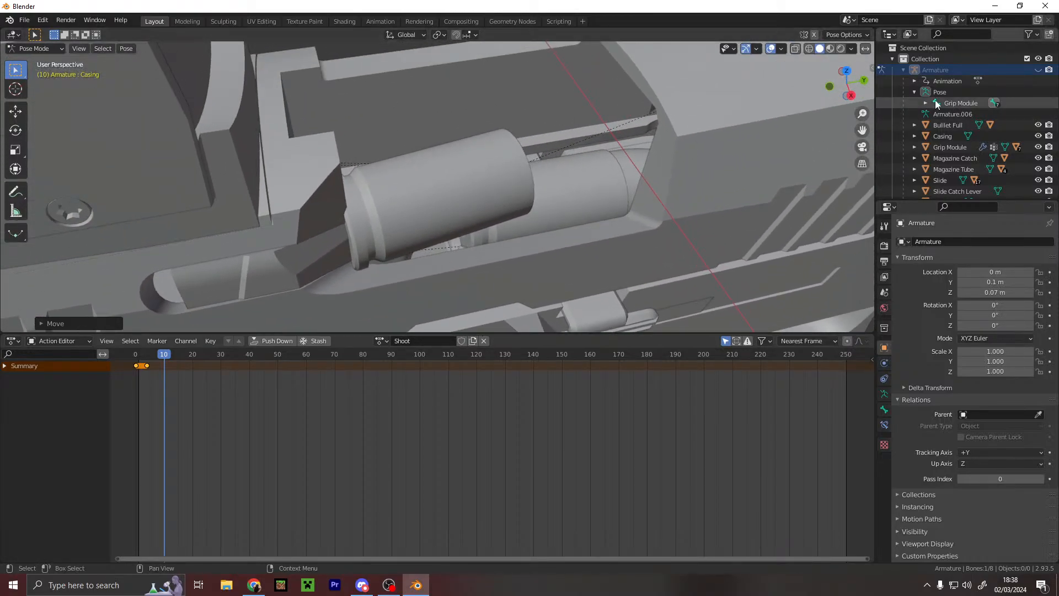
left_click(1038, 70)
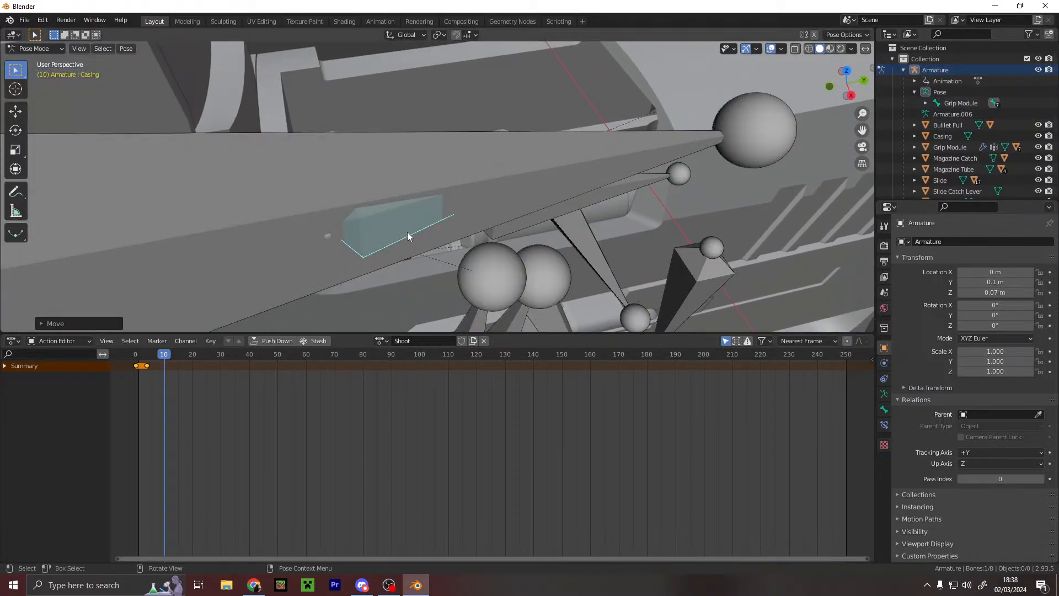
key("g")
key("r")
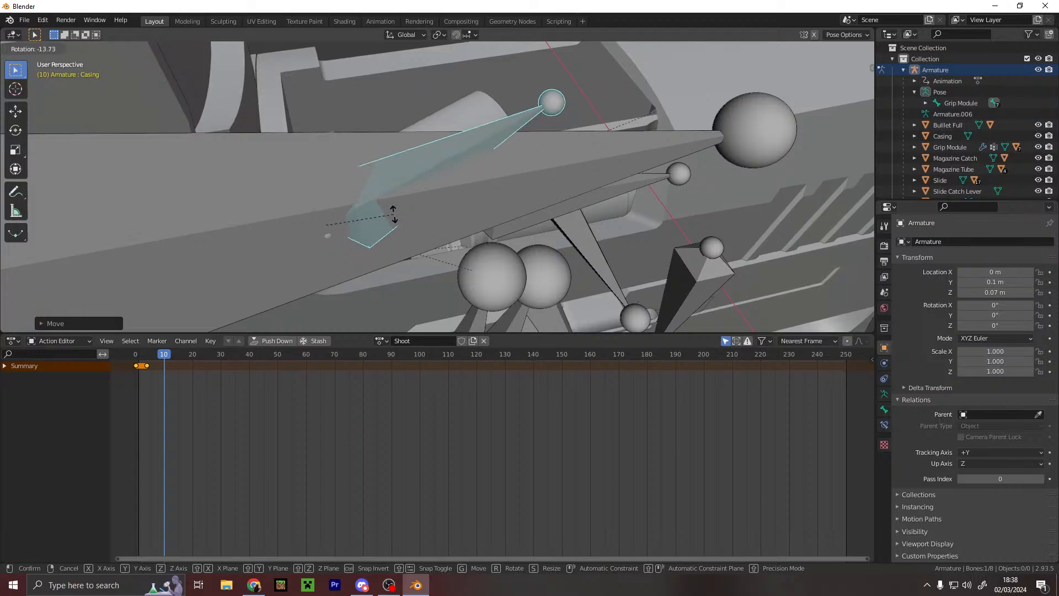
left_click(389, 208)
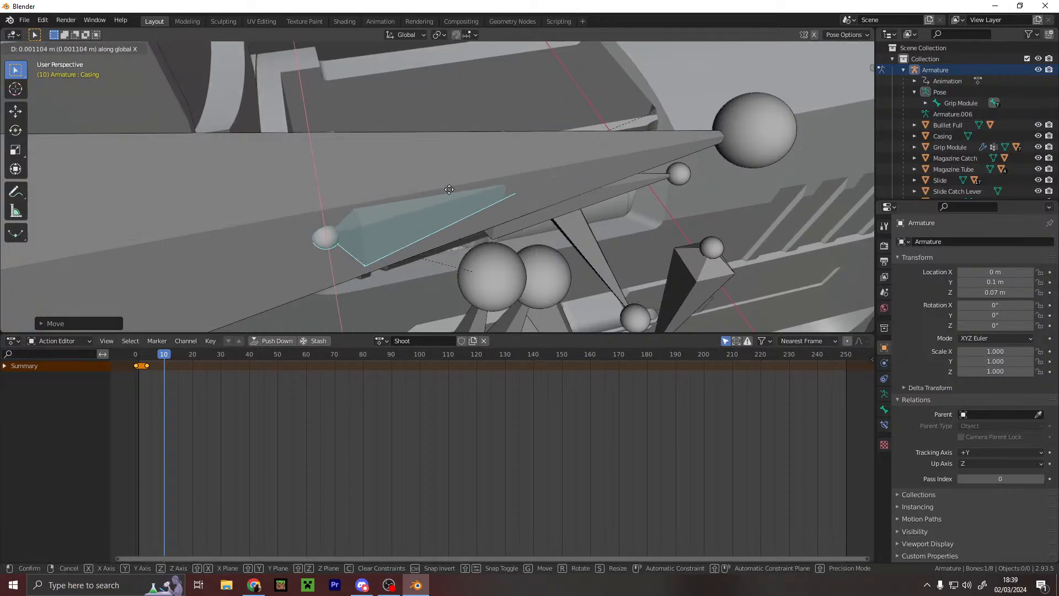
right_click(358, 131)
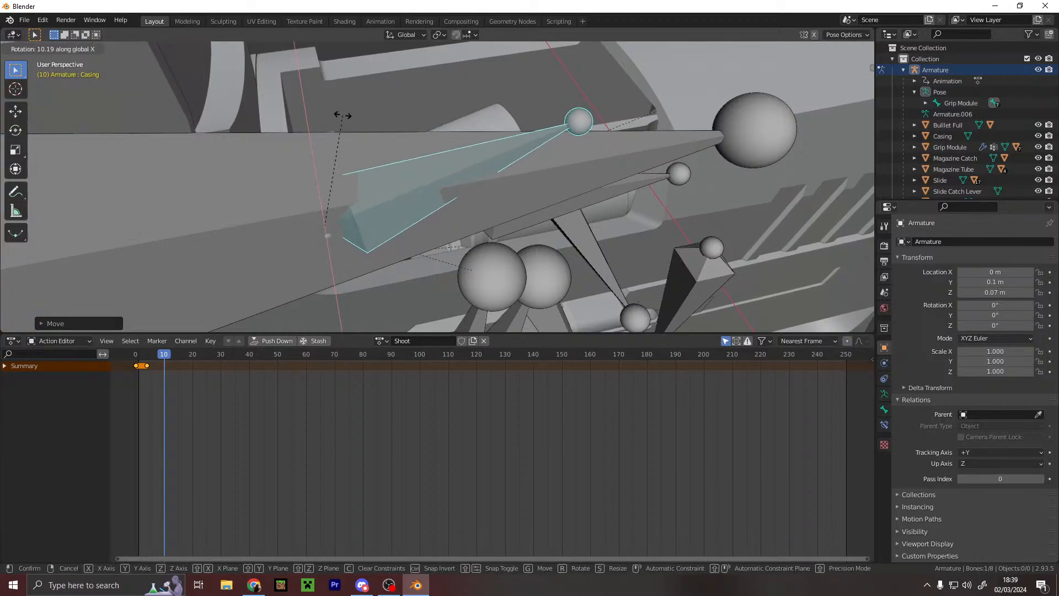
right_click(342, 115)
key("r")
key("y")
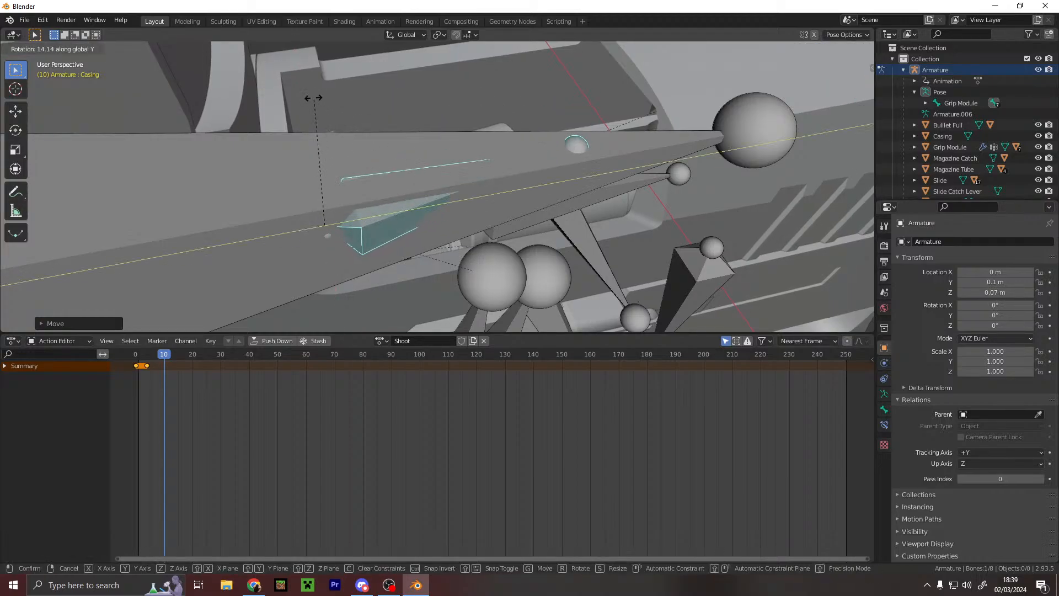
right_click(137, 318)
- Rotate the Casing bone about 18.5° around the global Z axis, and check the casing with the armature temporarily hidden
key("r")
key("z")
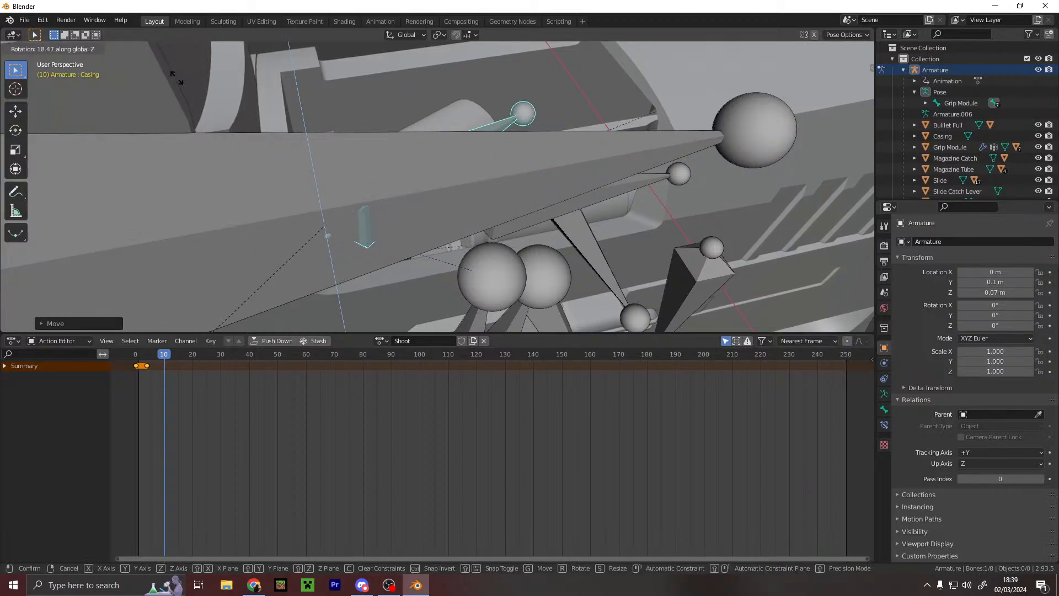
left_click(176, 78)
left_click(1038, 70)
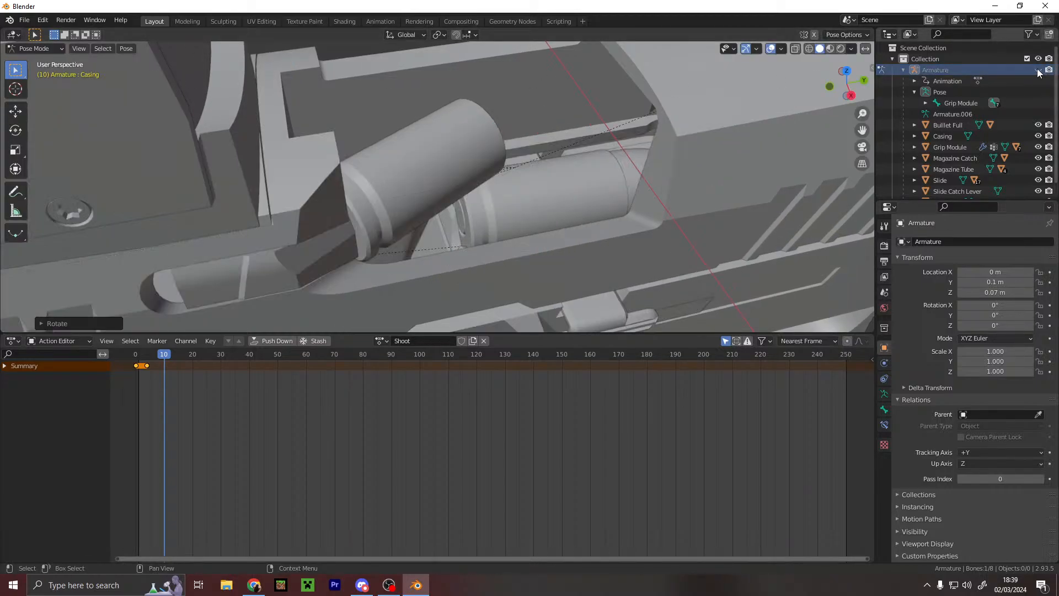
left_click(1038, 70)
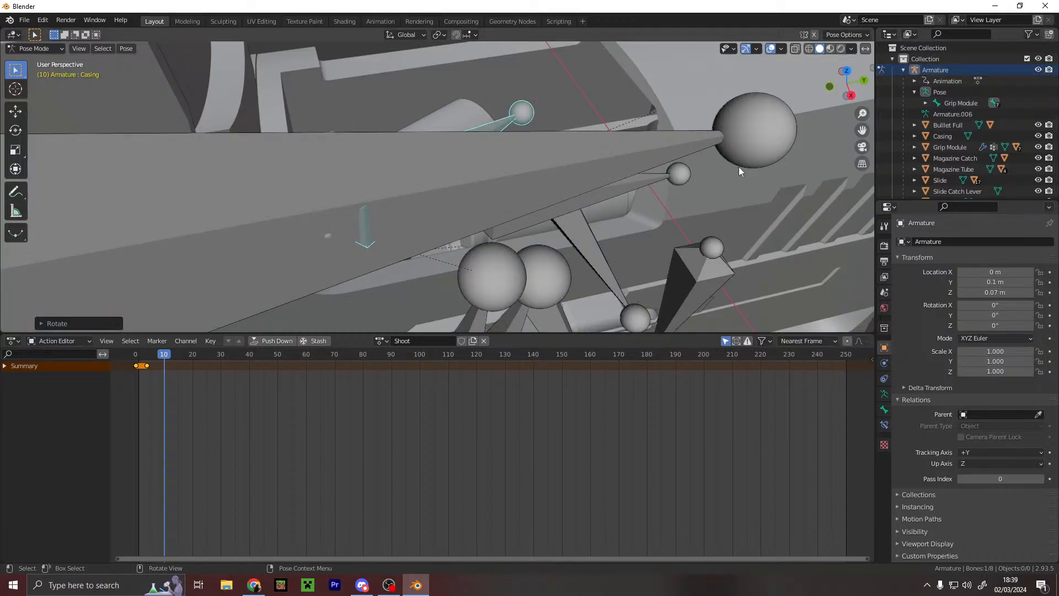
- Move the Casing bone forward about 0.004 m along global Y, and check the casing with the armature temporarily hidden
key("g")
key("y")
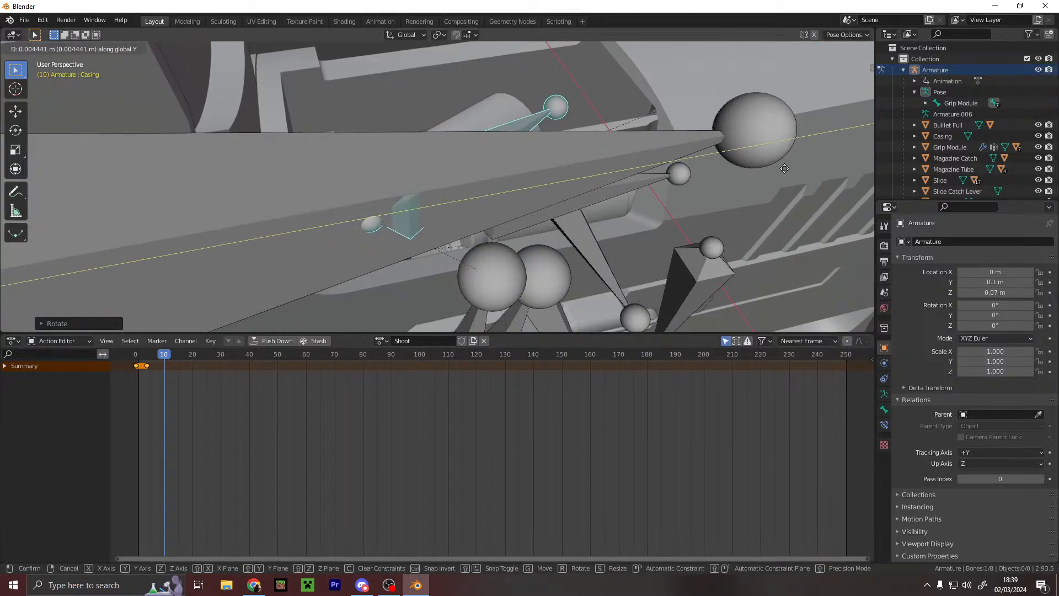
left_click(784, 168)
left_click(1037, 71)
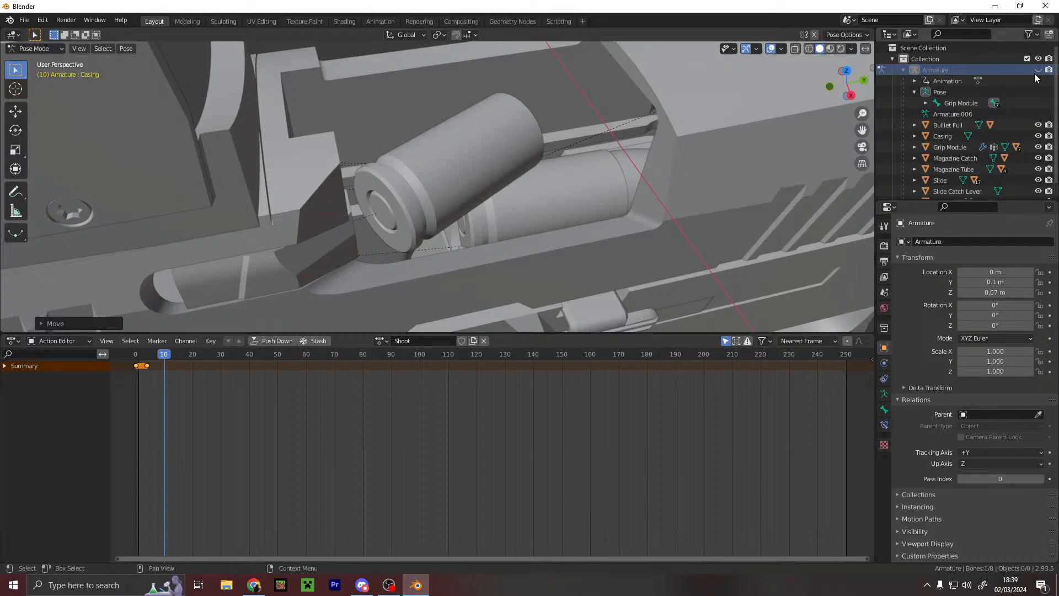
left_click(1035, 72)
- Move the Casing bone about 0.004 m along global X, and check the casing with the armature temporarily hidden
key("g")
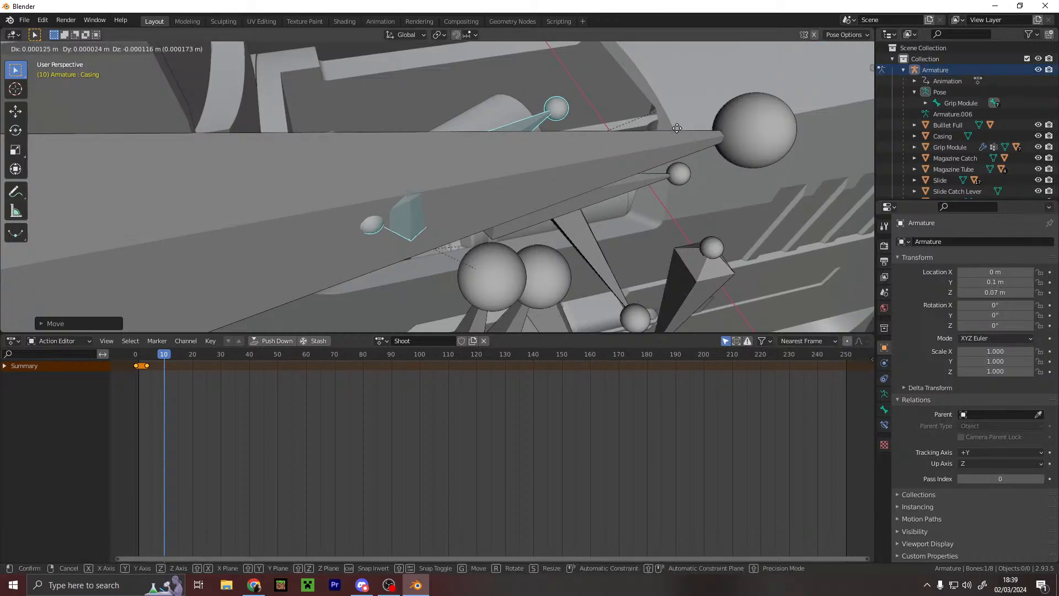
key("x")
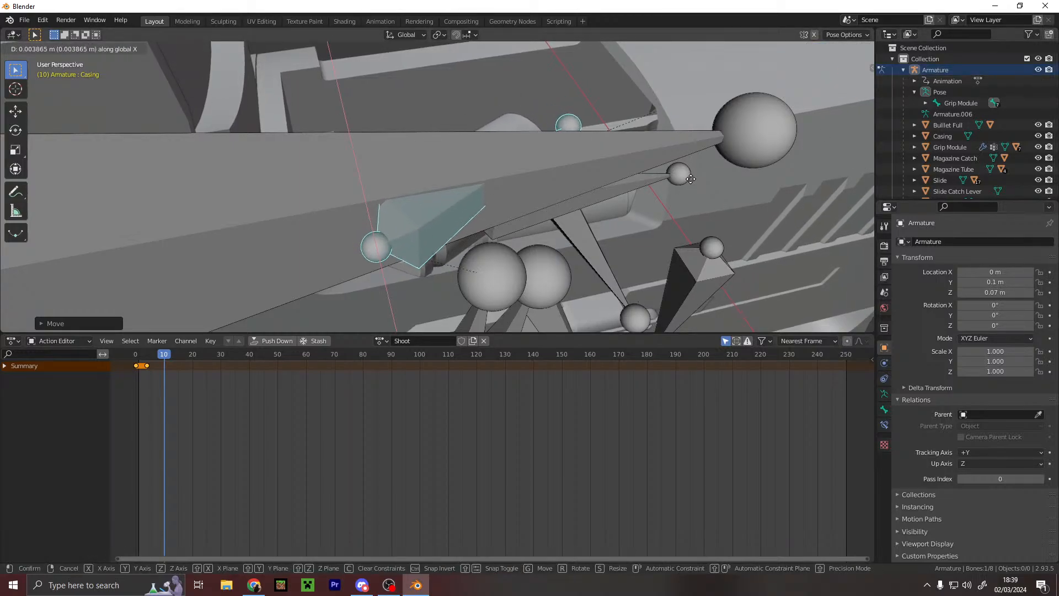
left_click(691, 178)
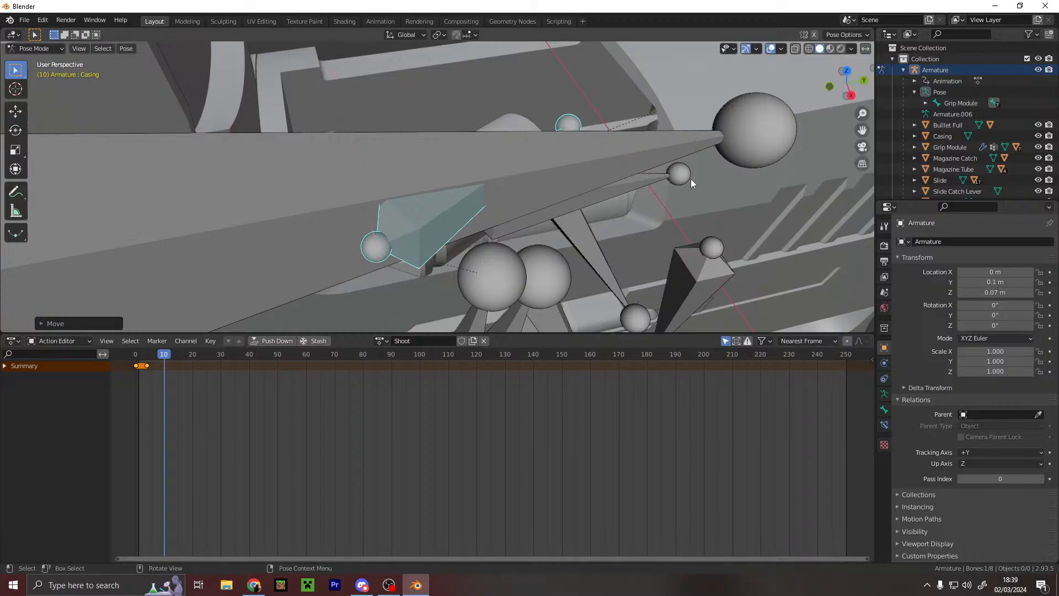
left_click(1038, 70)
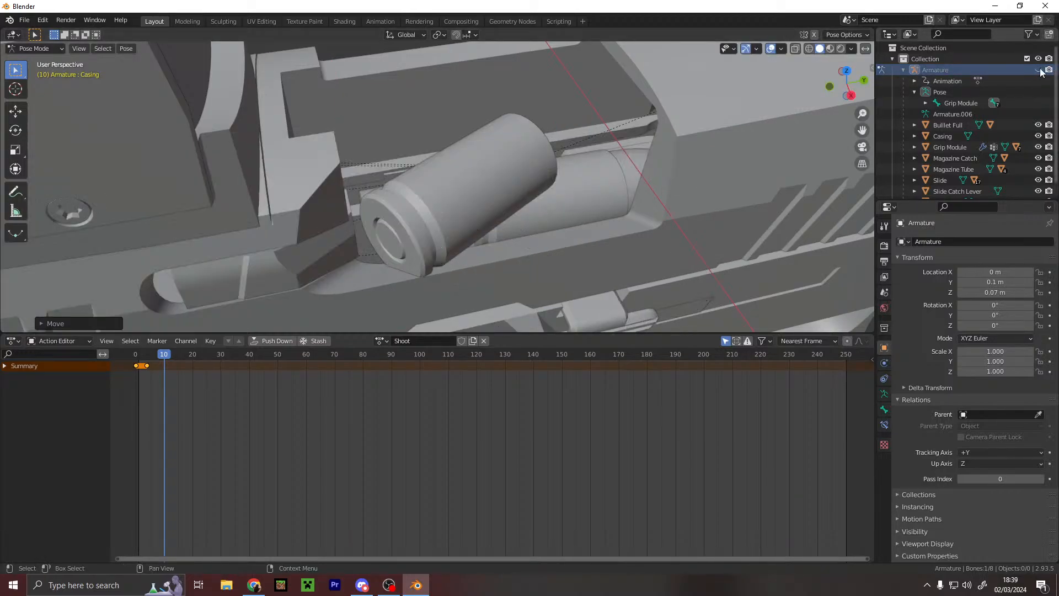
left_click(1038, 70)
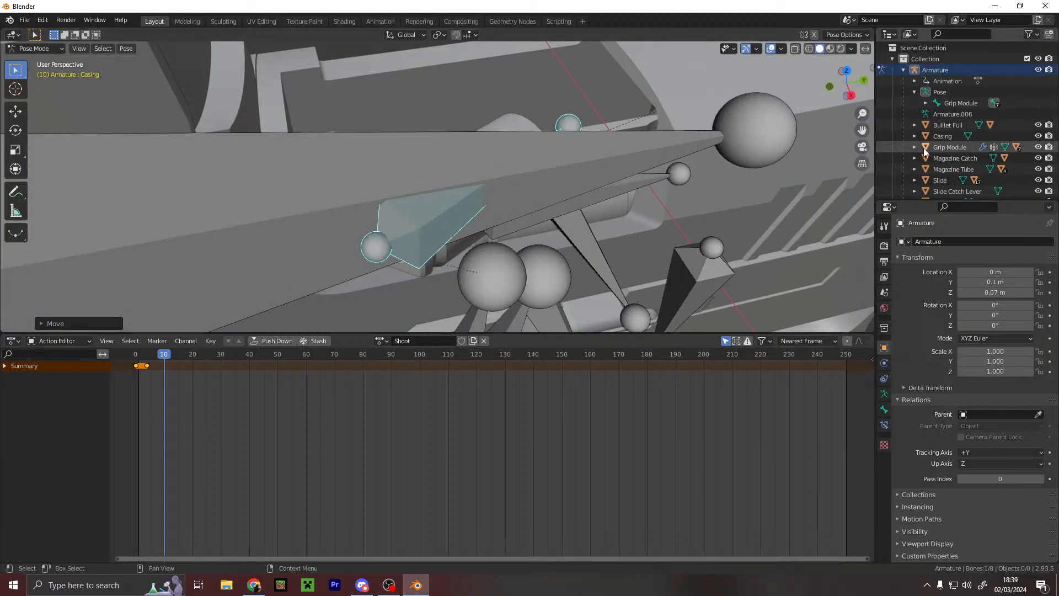
- Move the Casing bone backward along global Y, bring it forward about 0.0015 m and another 0.001 m, checking with the armature hidden
key("g")
key("y")
left_click(496, 202)
left_click(1038, 70)
left_click(1037, 70)
key("ctrl+z")
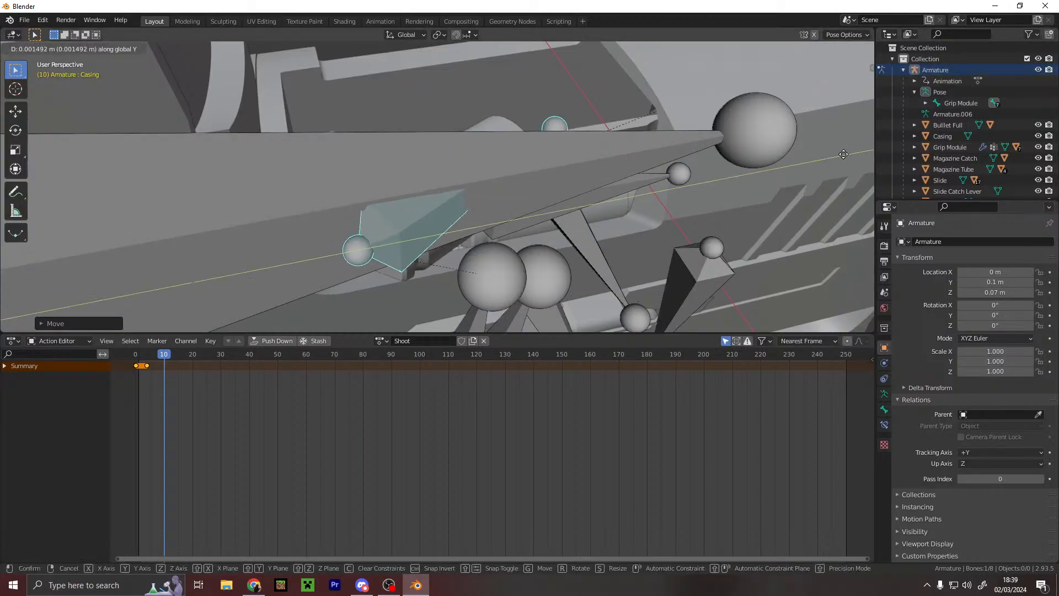
left_click(1038, 70)
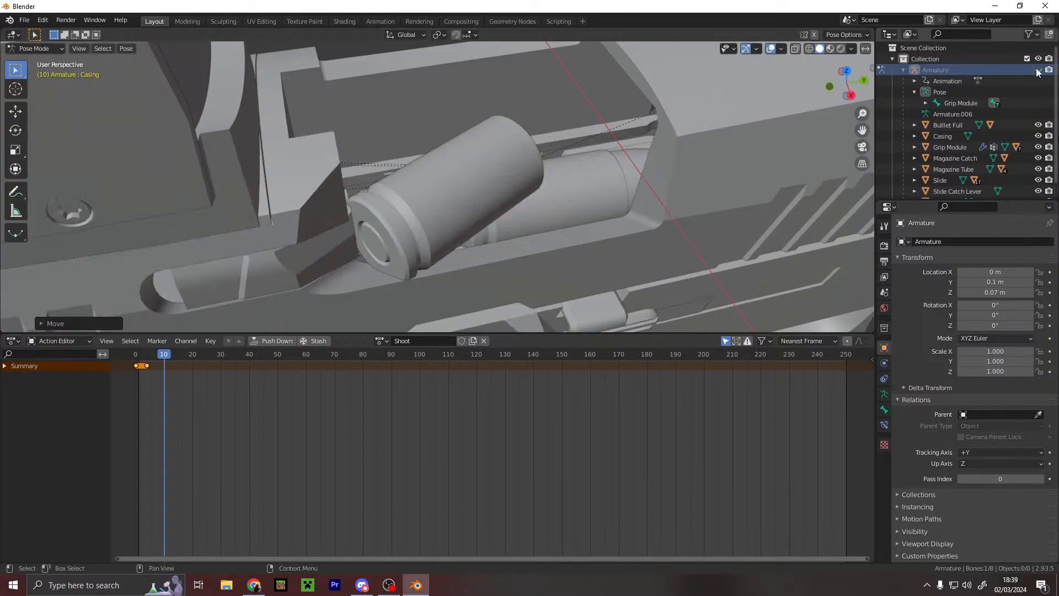
left_click(1038, 70)
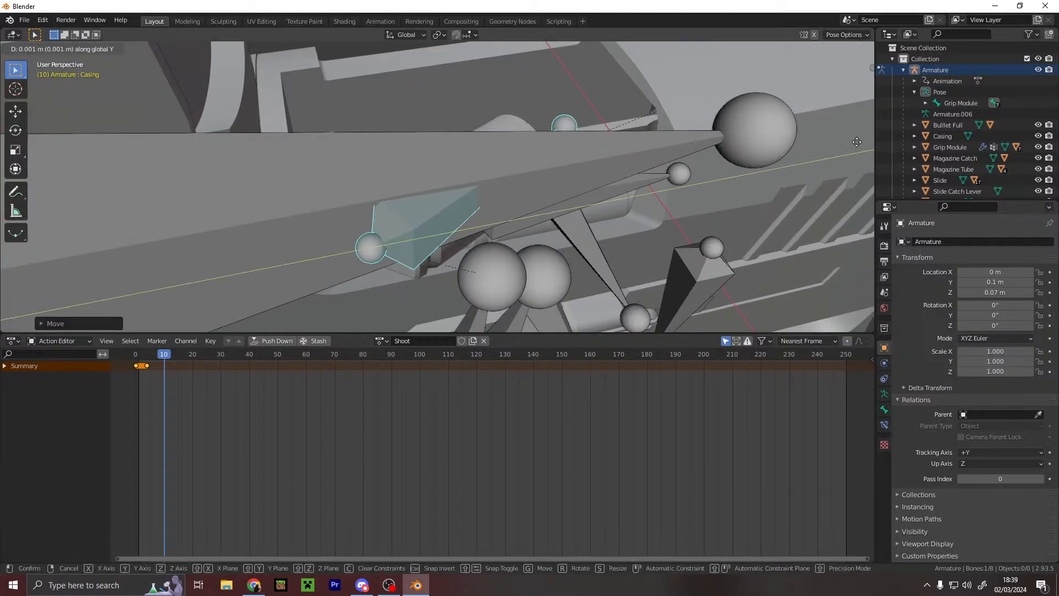
left_click(1038, 71)
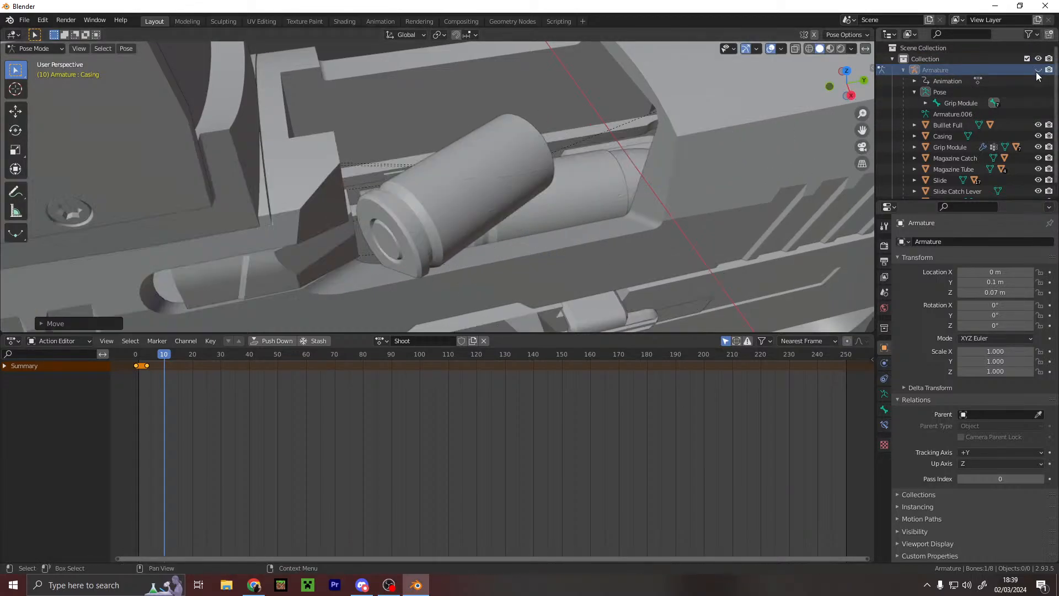
left_click(1037, 71)
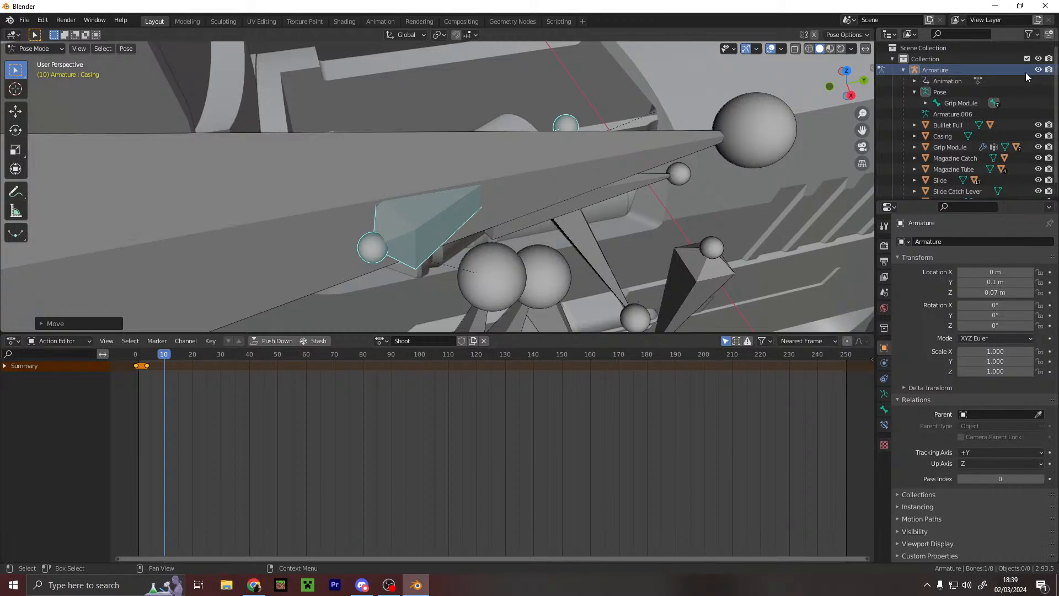
- Nudge the Casing bone slightly backward along global Y, and check the casing twice with the armature temporarily hidden
key("g")
key("y")
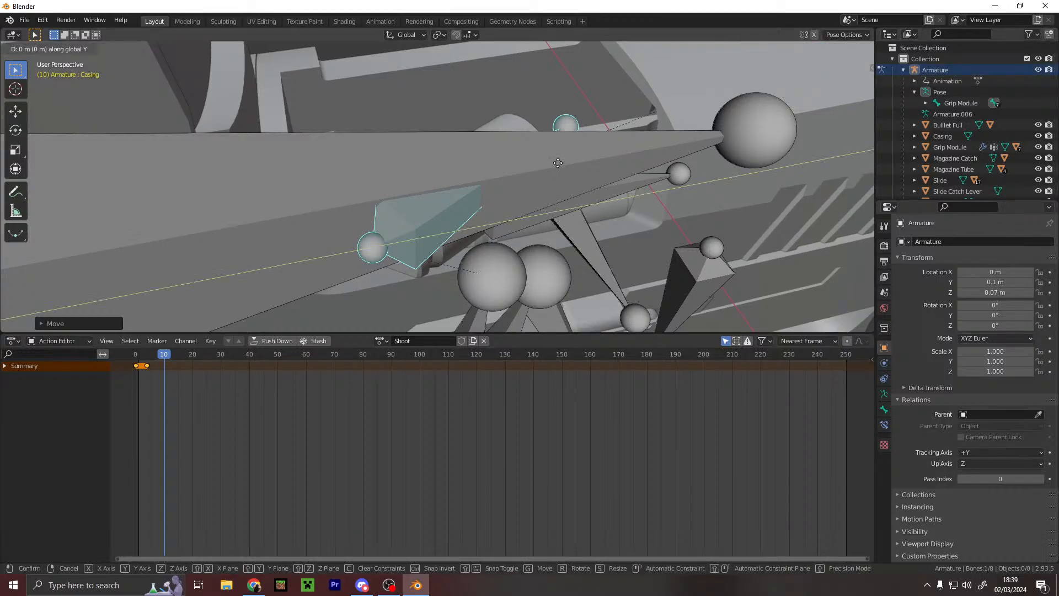
left_click(554, 163)
left_click(1037, 70)
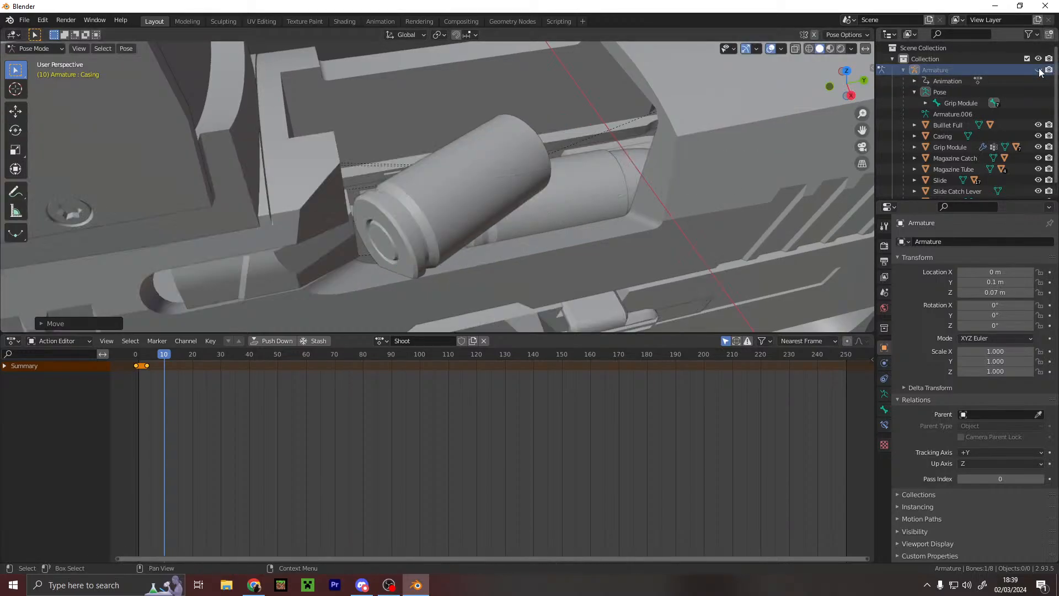
left_click(1038, 70)
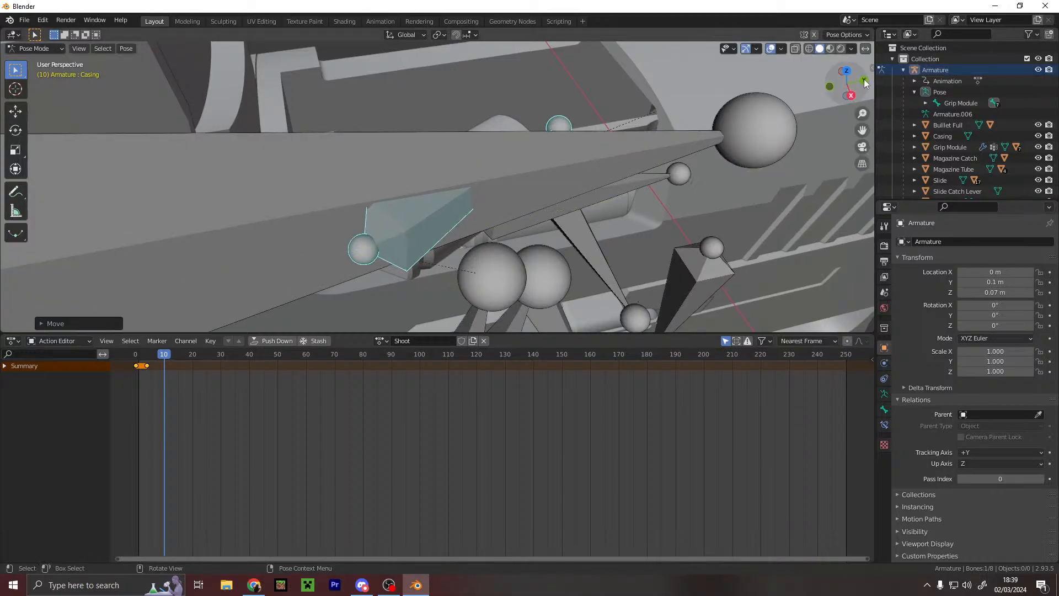
left_click(1038, 70)
left_click(1037, 70)
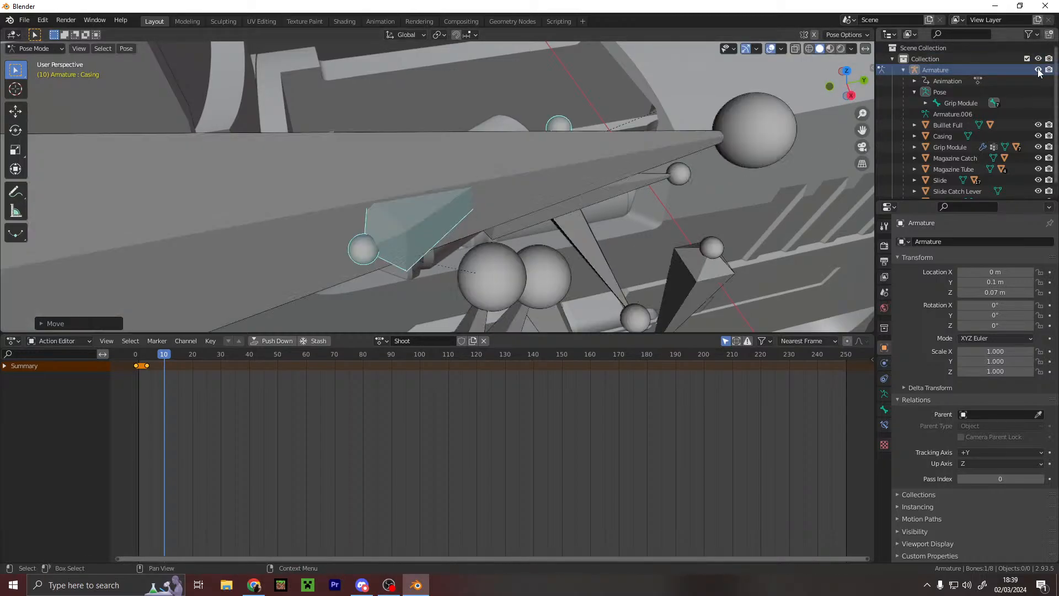
- Shift the Casing bone slightly forward along global Y, and check the casing with the armature temporarily hidden
key("g")
key("y")
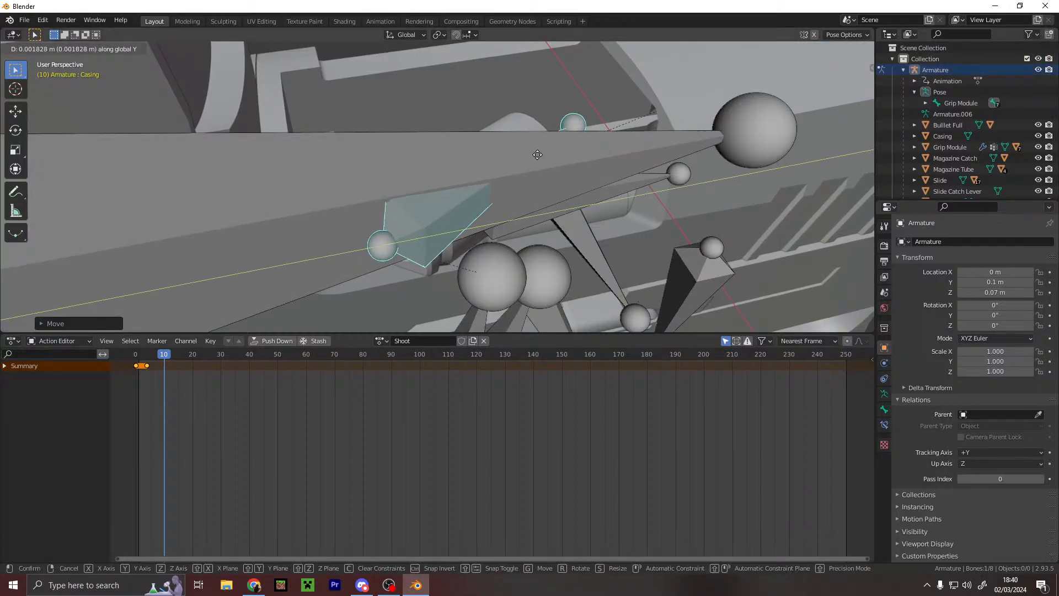
left_click(527, 155)
left_click(1038, 70)
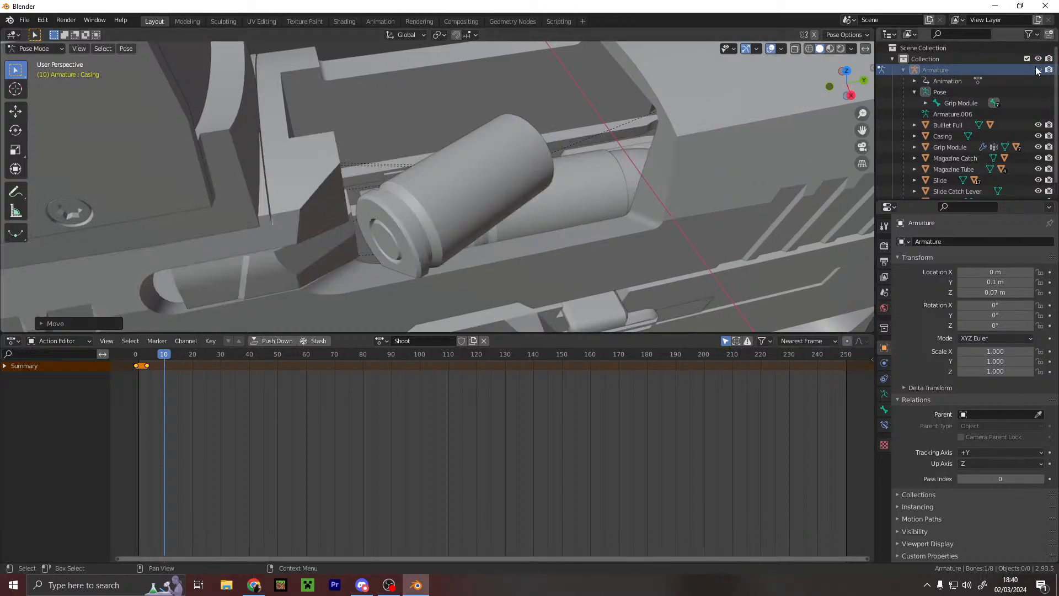
left_click(1038, 70)
- Rotate the Casing bone around global X and raise it about 0.002 m along global Z, checking the fit with the armature hidden
key("r")
key("x")
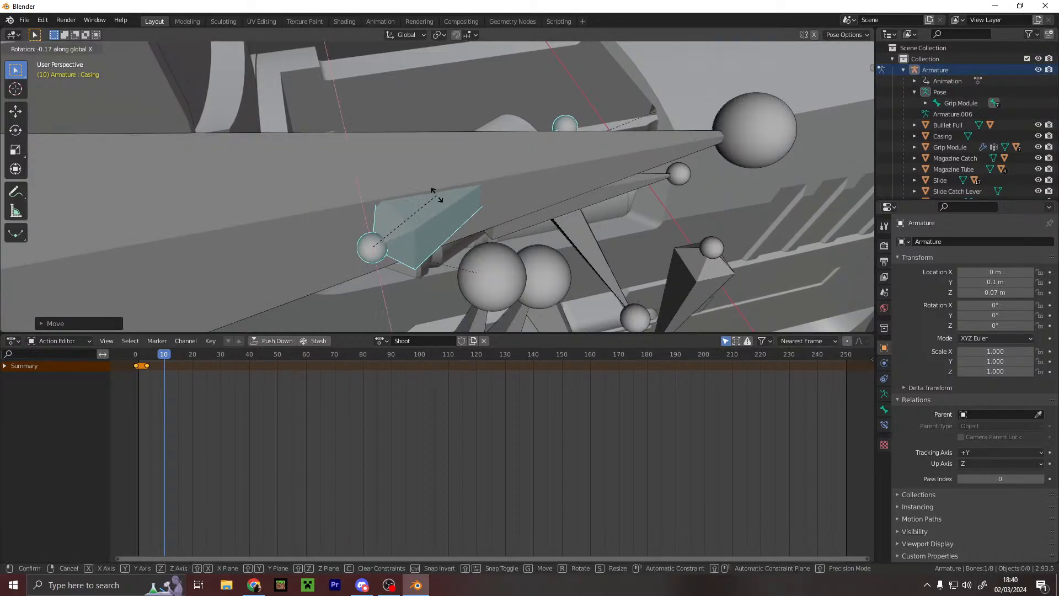
left_click(453, 199)
key("g")
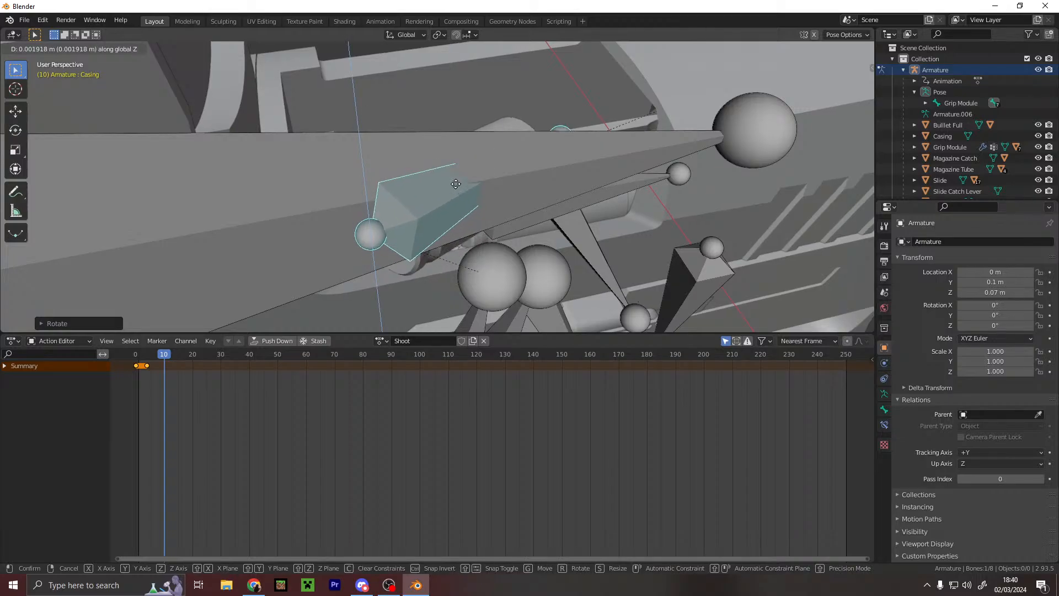
left_click(454, 186)
left_click(1038, 70)
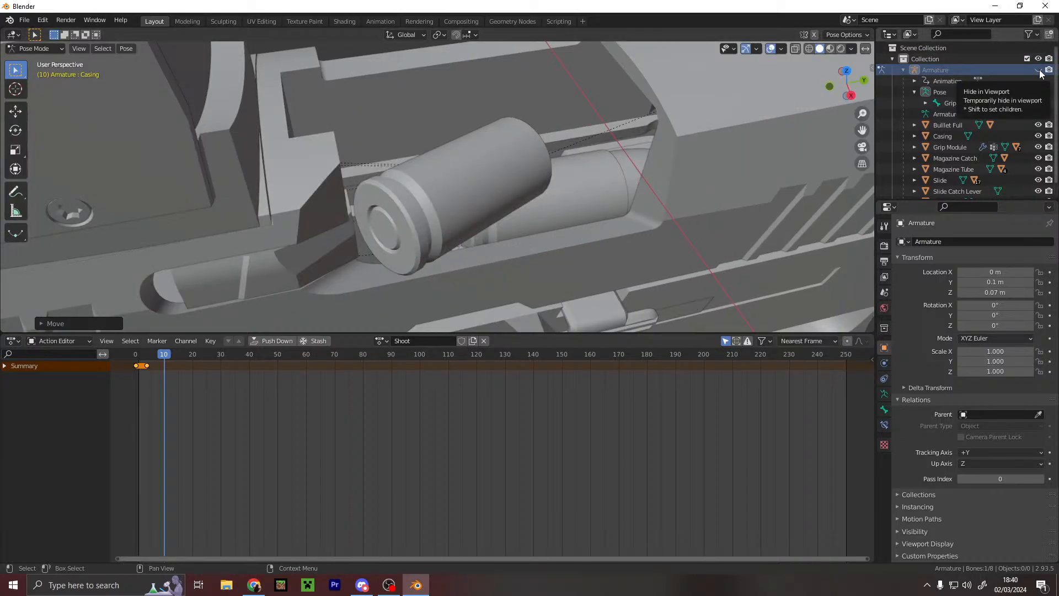
scroll(572, 179, "down", 4)
middle_click_drag(571, 187, 550, 211)
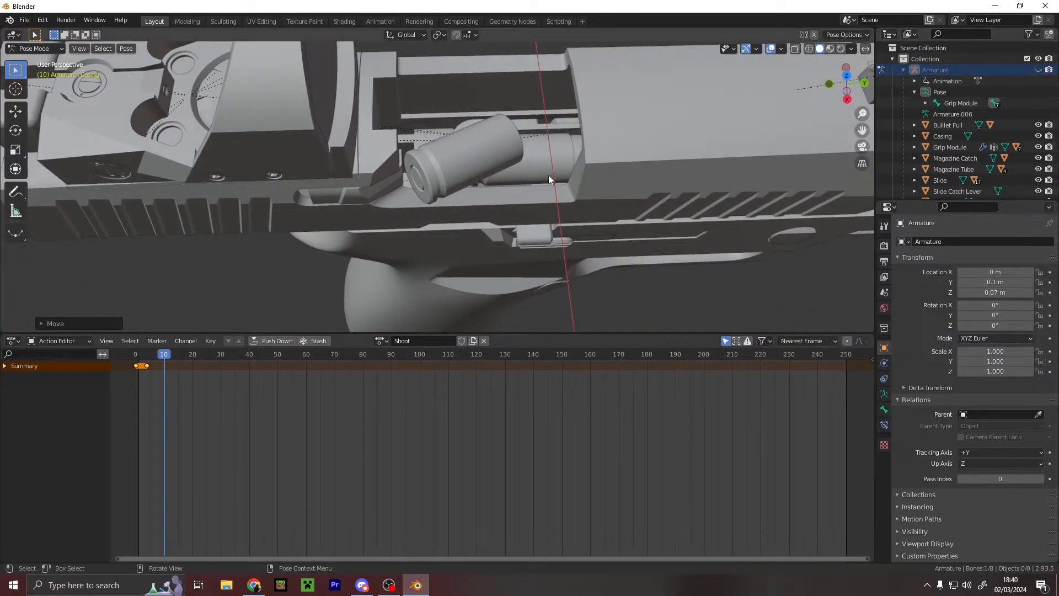
left_click(1037, 69)
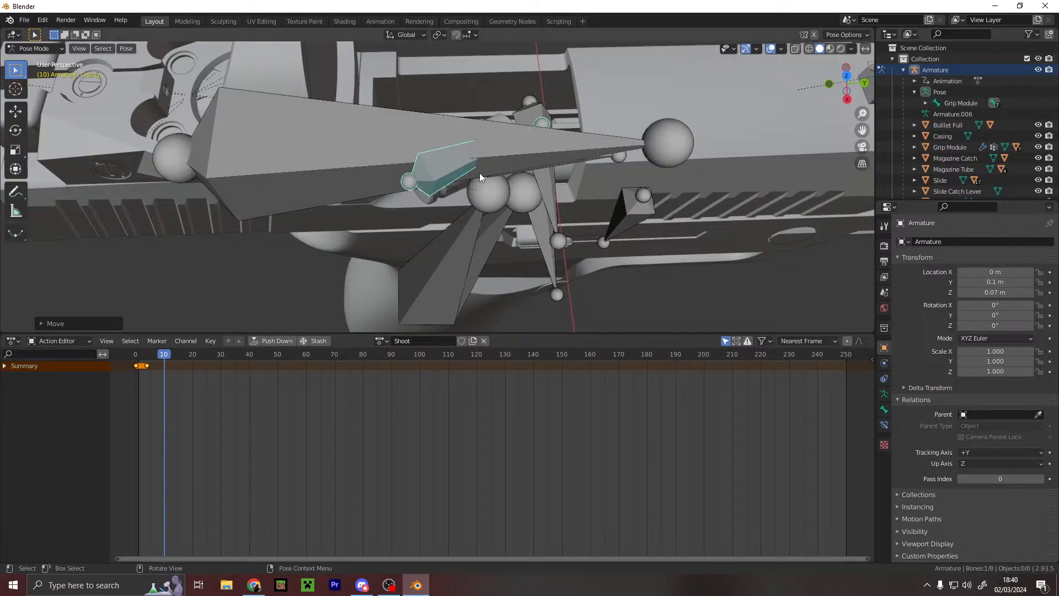
- Hide the large bone covering the slide and select the Casing bone
left_click(338, 164)
key("h")
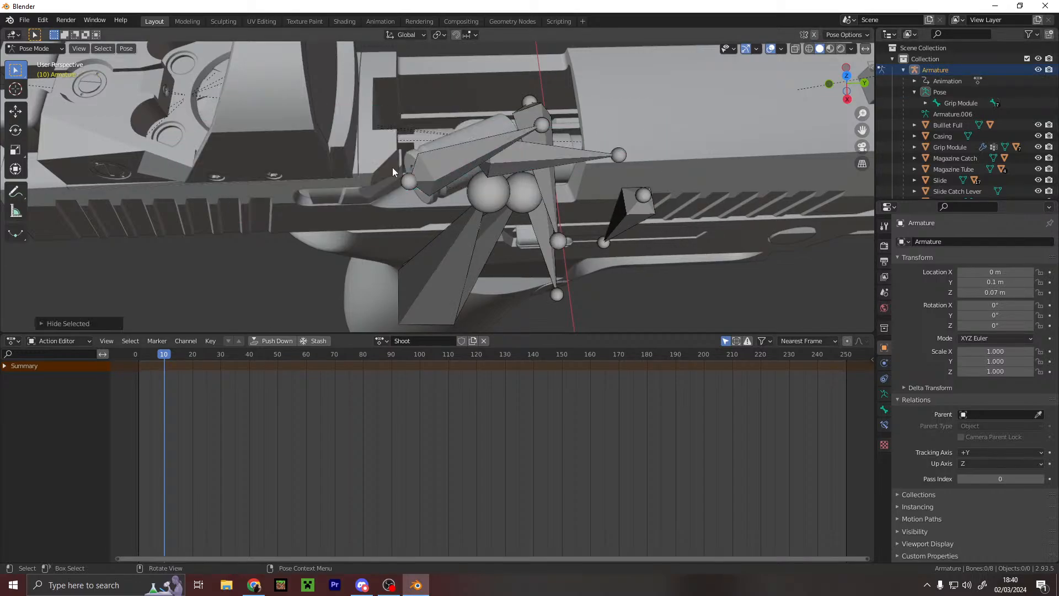
middle_click_drag(394, 165, 130, 310)
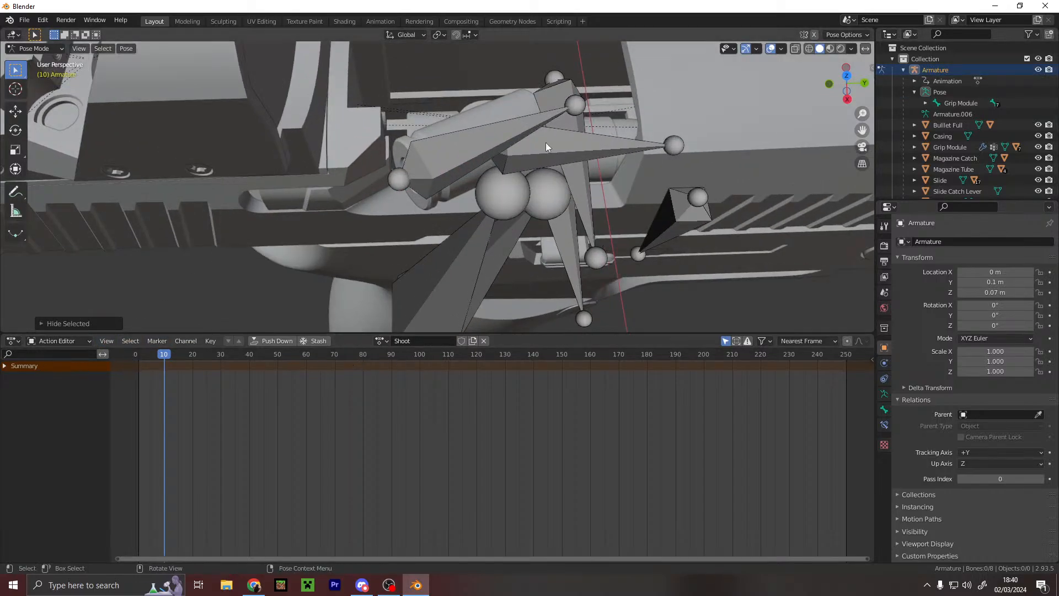
left_click(445, 160)
middle_click_drag(493, 158, 566, 117)
key("h")
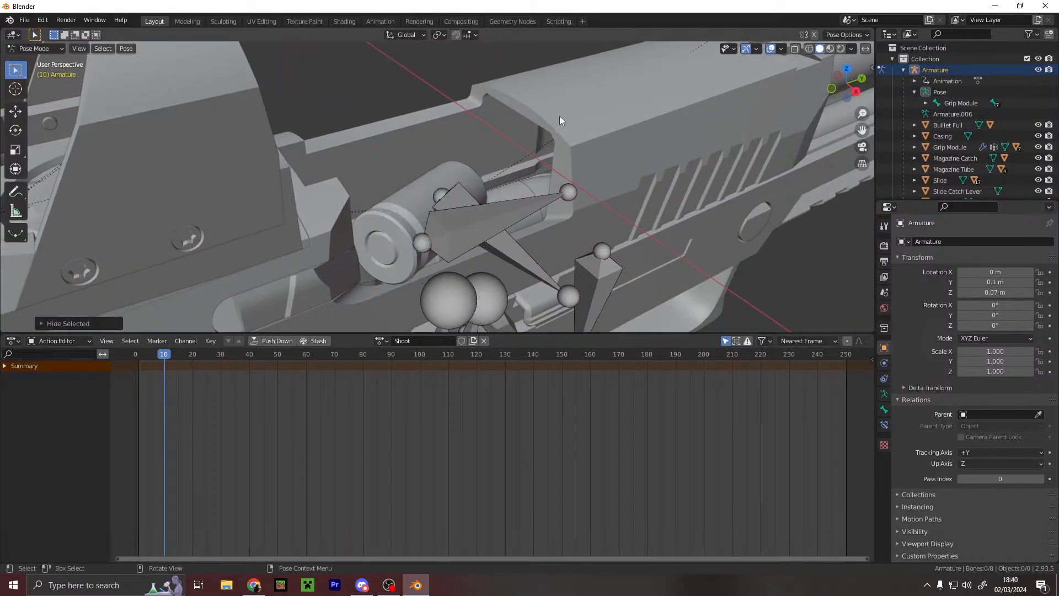
key("alt+h")
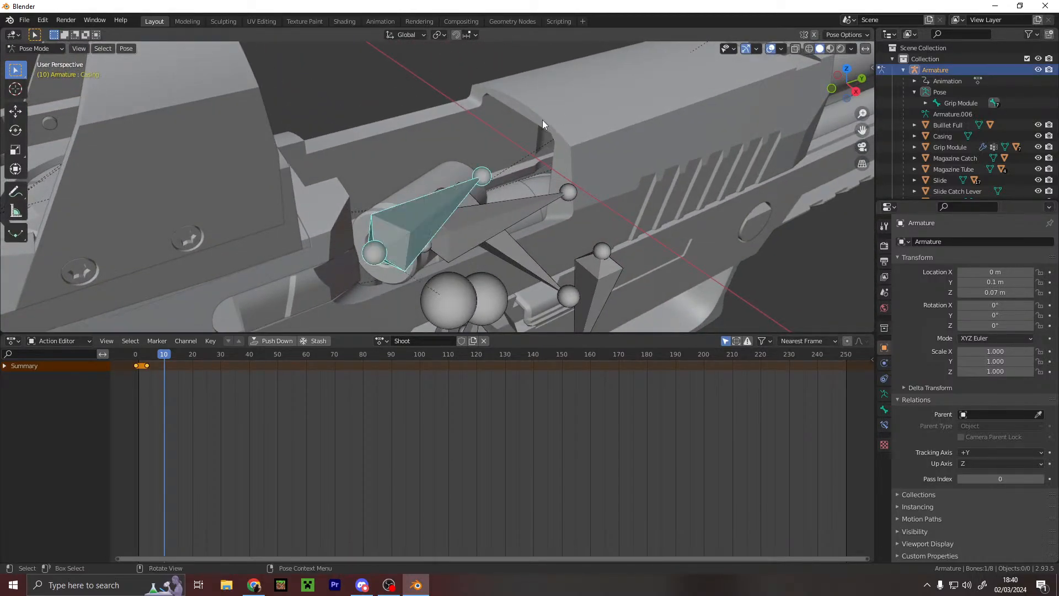
key("g")
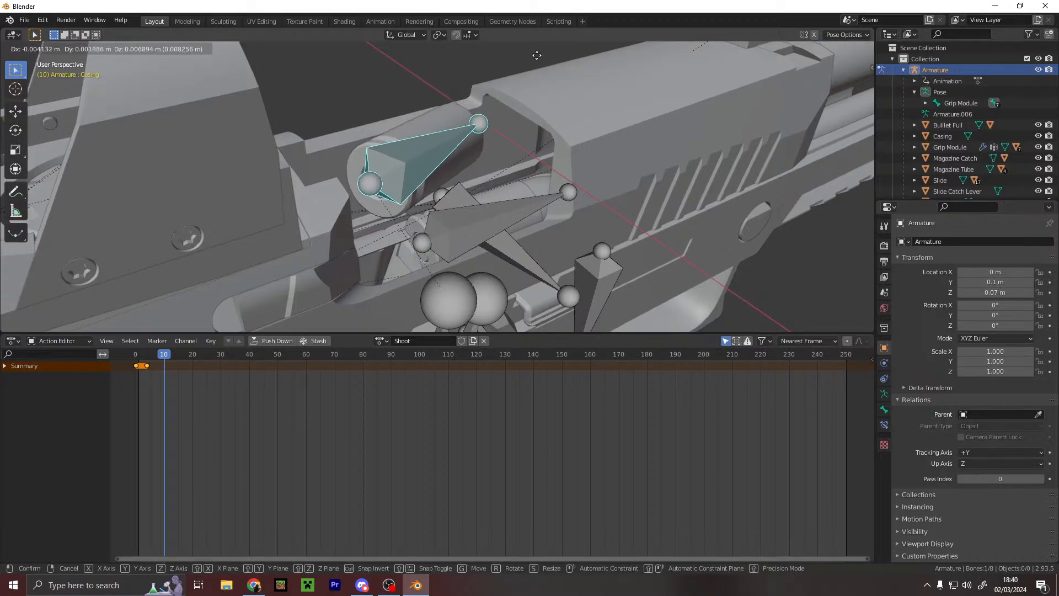
right_click(543, 75)
right_click(556, 78)
- Rotate the Casing bone slightly and move it about 0.004 m outward from the ejection port
middle_click_drag(597, 90, 619, 147)
key("r")
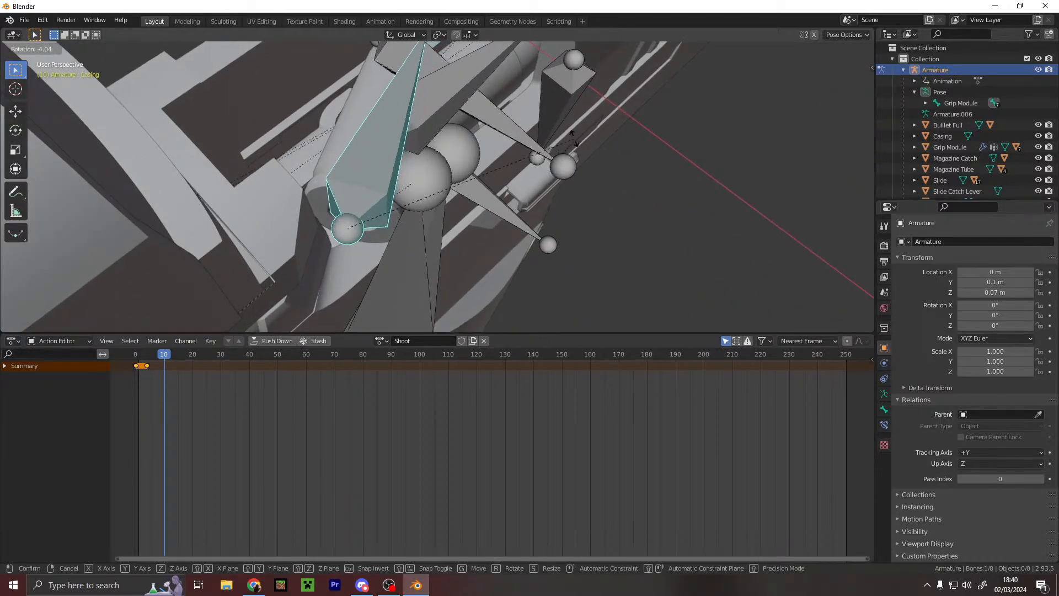
left_click(557, 134)
key("g")
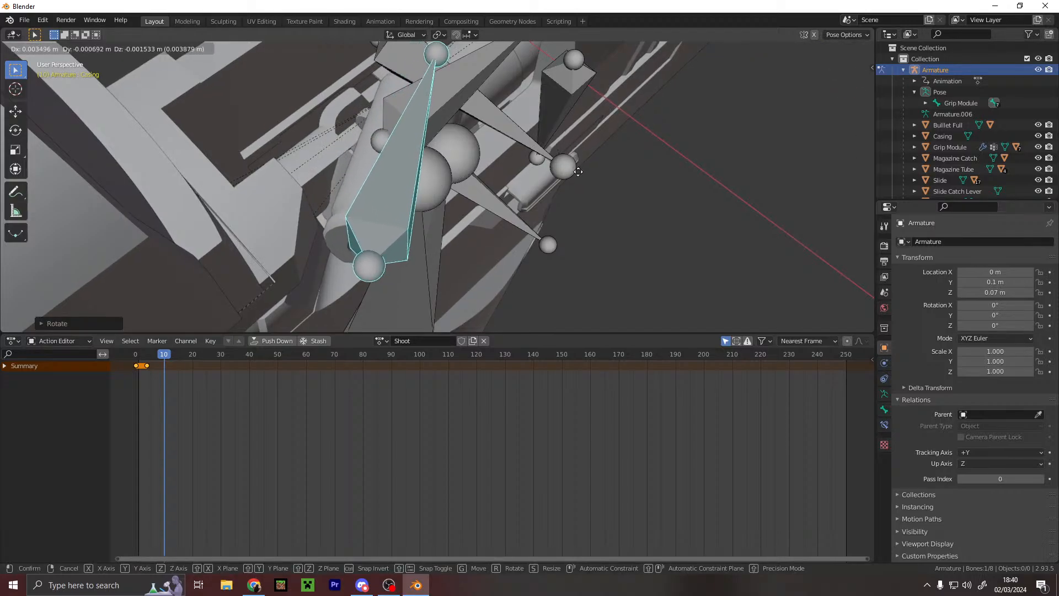
left_click(582, 174)
- Raise the Casing bone about 0.003 m and shift it slightly backward in the right orthographic view
middle_click_drag(582, 175, 778, 102)
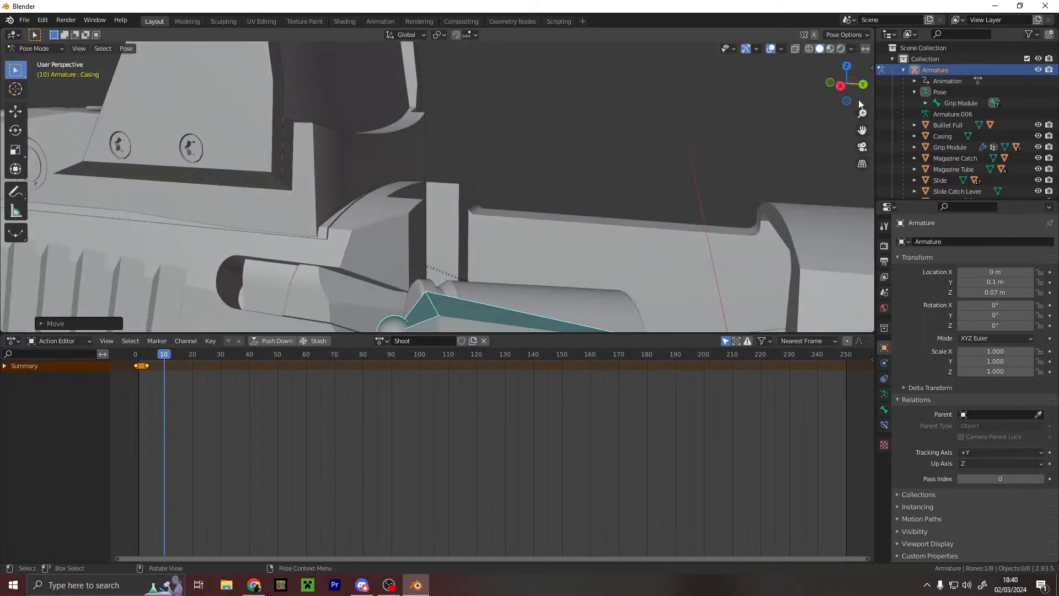
left_click(844, 87)
scroll(642, 230, "up", 5)
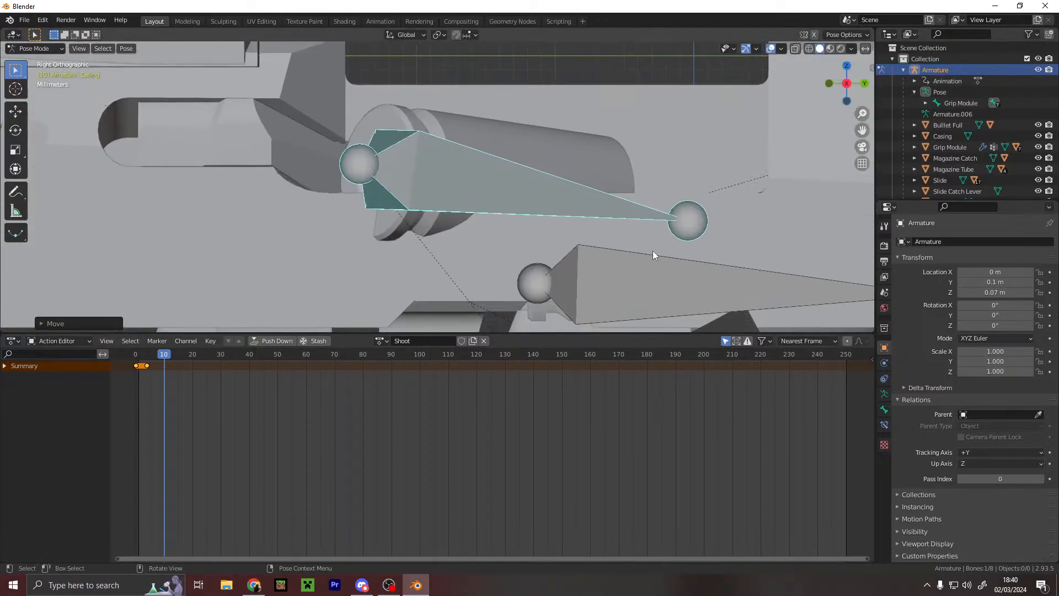
key("g")
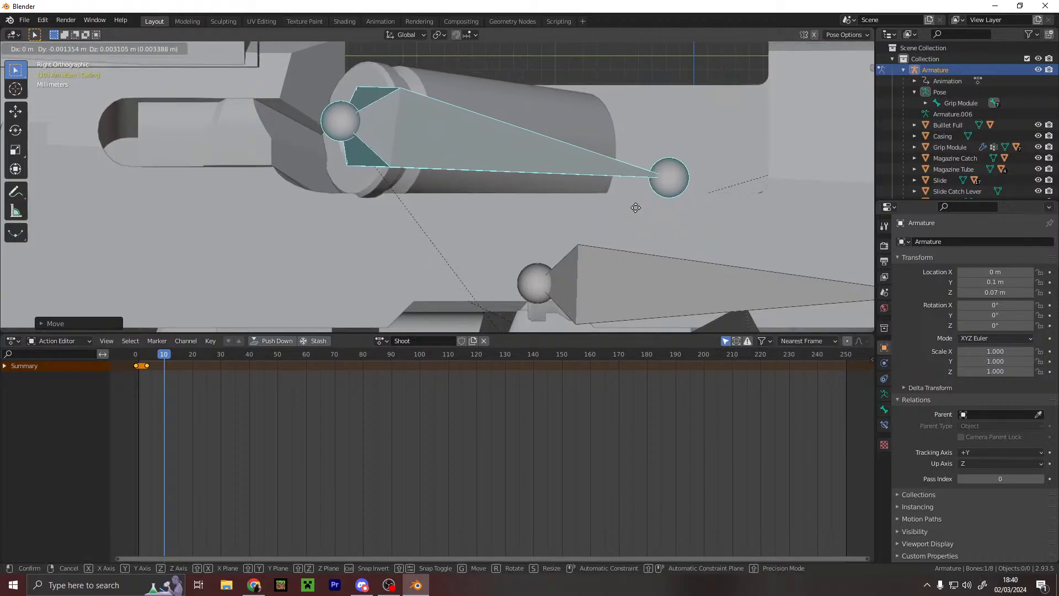
left_click(644, 204)
- Rotate the Casing bone slightly around global Z and adjust its position along global X
middle_click_drag(644, 204, 550, 254)
scroll(557, 221, "down", 5)
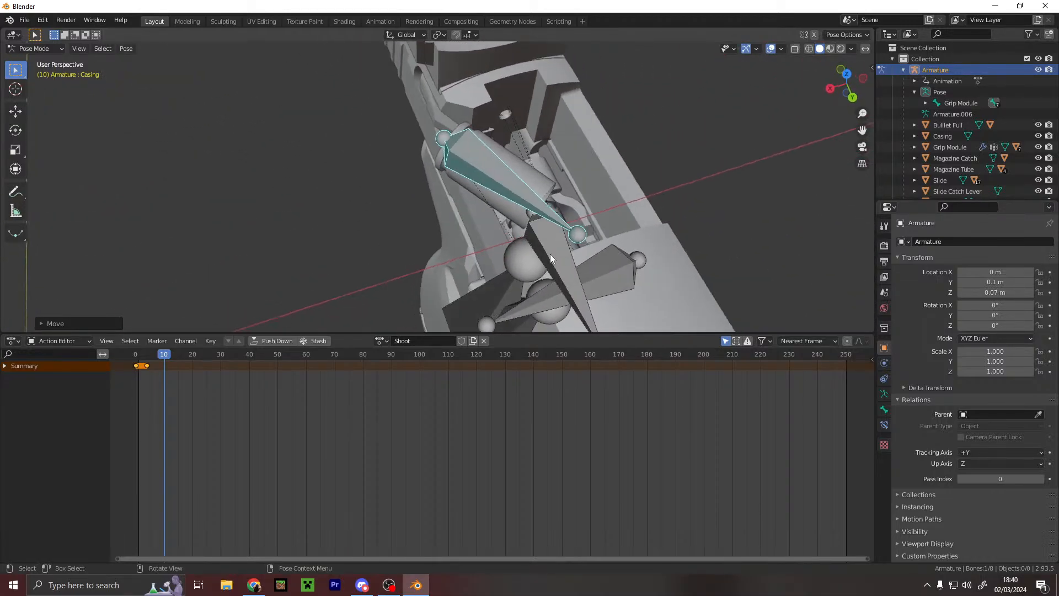
key("r")
key("z")
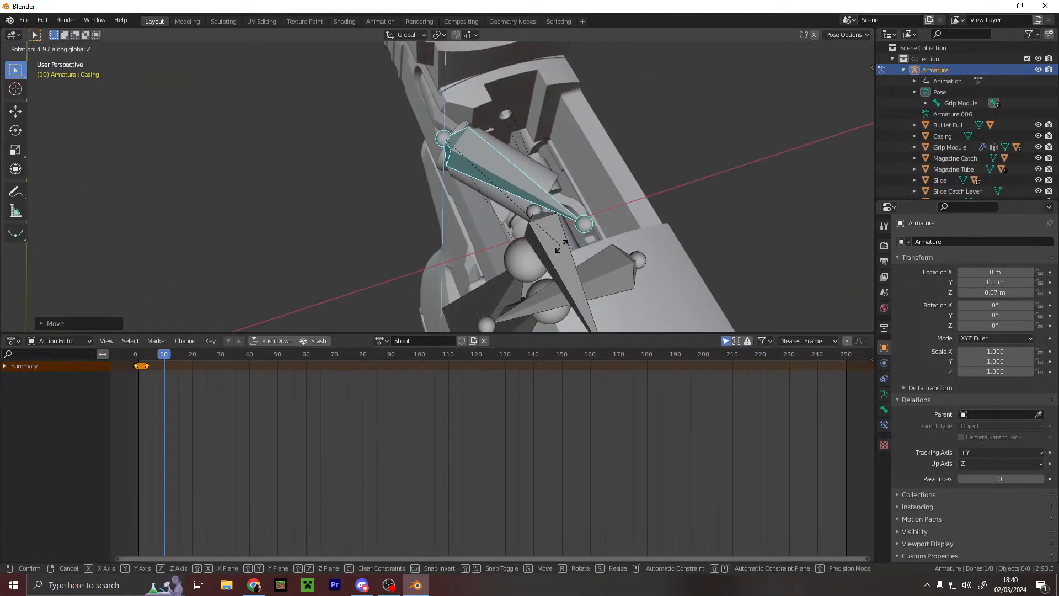
left_click(572, 235)
key("g")
key("x")
left_click(554, 227)
- Insert a Location & Rotation keyframe for the ejected Casing bone at frame 10
middle_click_drag(550, 201, 711, 134)
scroll(573, 154, "down", 4)
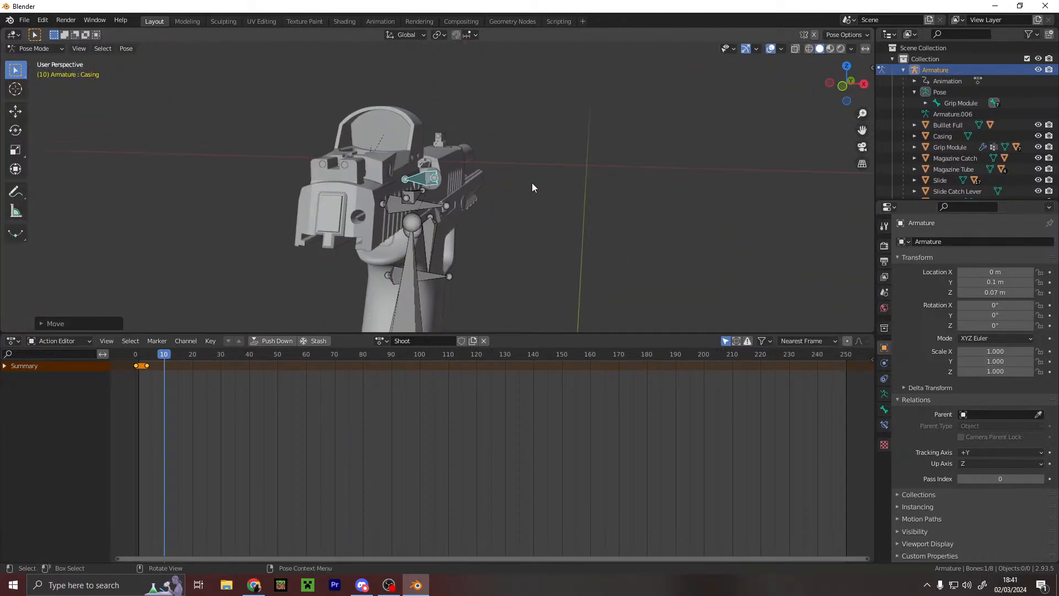
middle_click_drag(581, 164, 504, 179)
key("i")
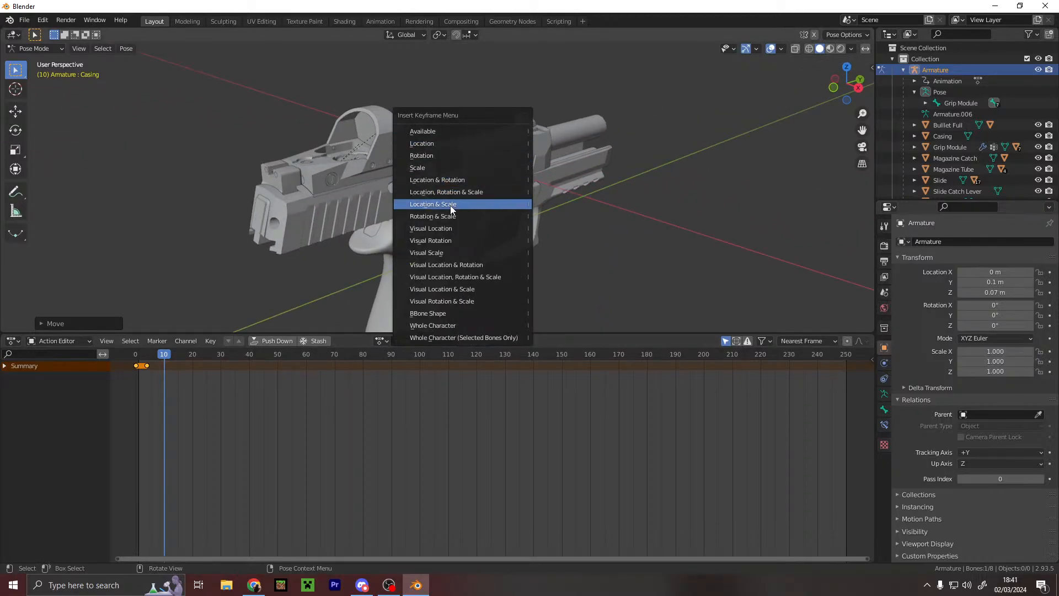
left_click(460, 182)
- Play the Shoot action from the start and check how the casing leaves the ejection port
scroll(342, 254, "up", 6)
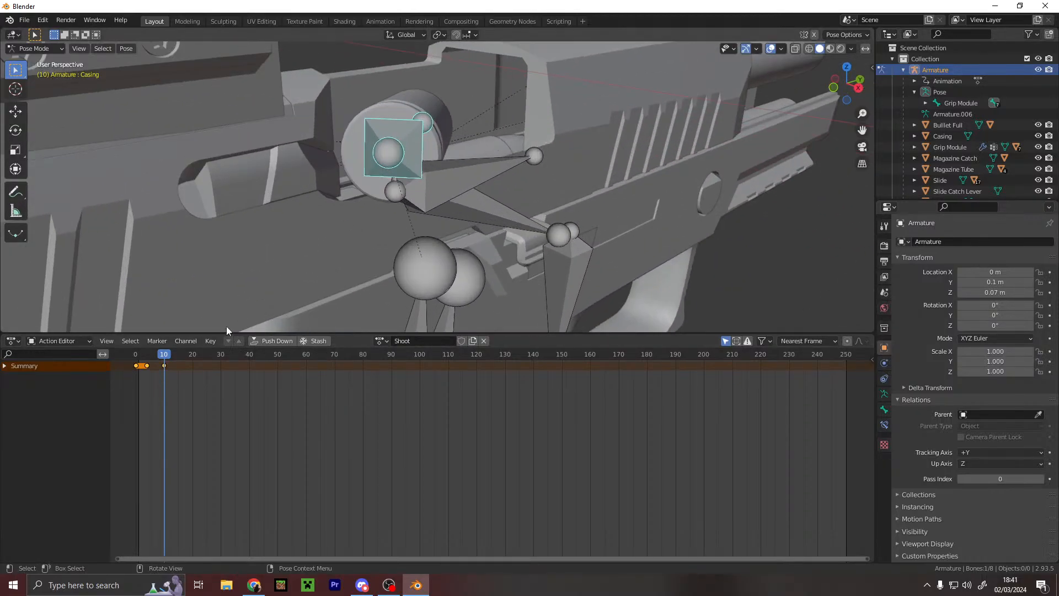
left_click_drag(163, 356, 135, 362)
scroll(607, 212, "down", 4)
middle_click_drag(746, 171, 702, 163)
key("space")
key("space")
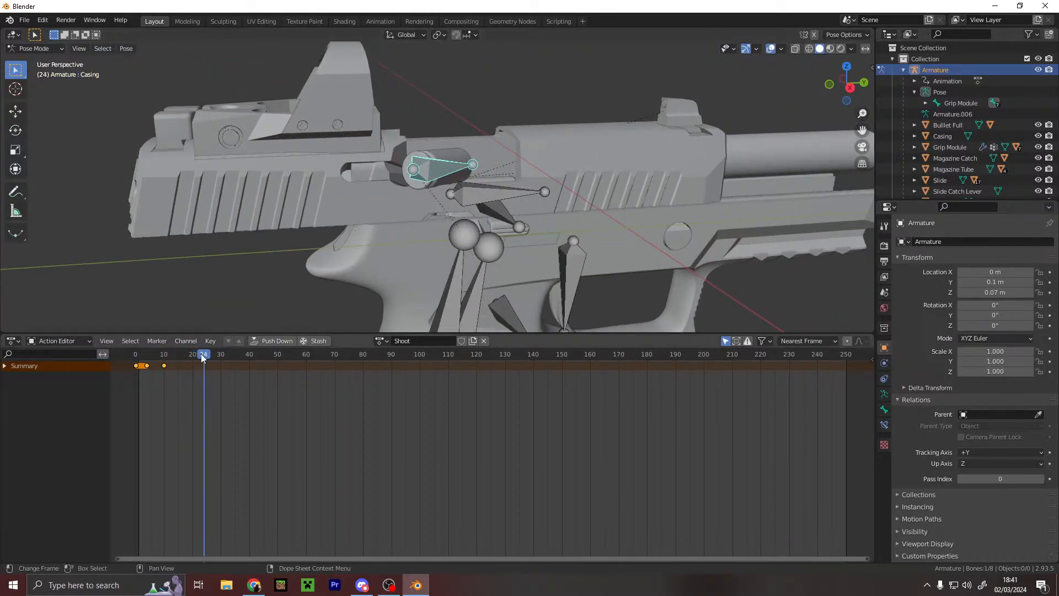
left_click(125, 357)
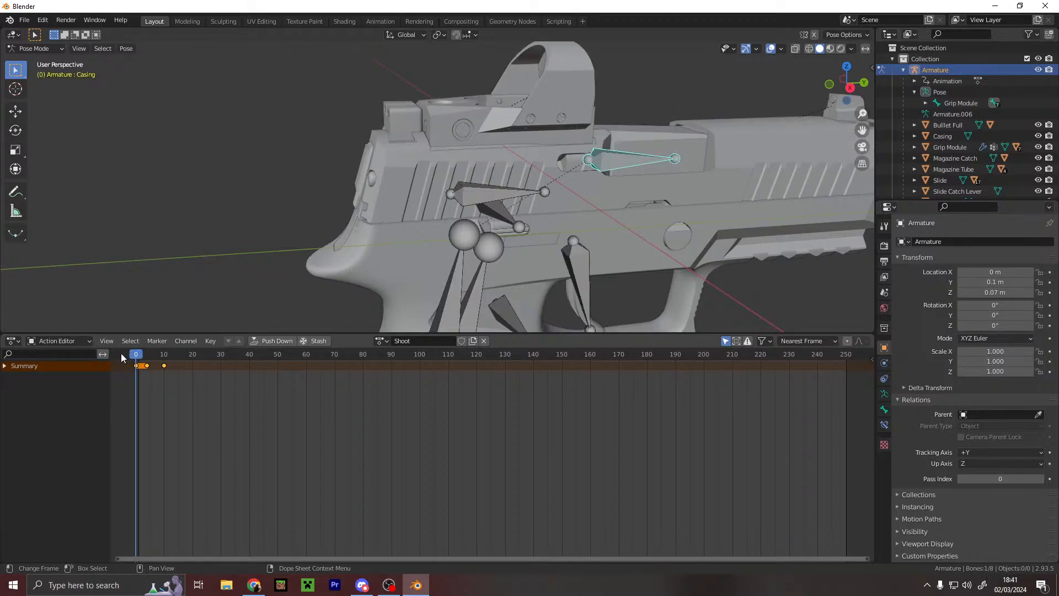
- Play the Shoot action in the right orthographic view and scrub frames 0 to 7 to compare slide and casing timing
scroll(443, 204, "down", 5)
middle_click_drag(442, 204, 591, 178)
left_click(847, 86)
scroll(628, 233, "up", 2)
middle_click_drag(628, 234, 520, 193, "shift")
key("space")
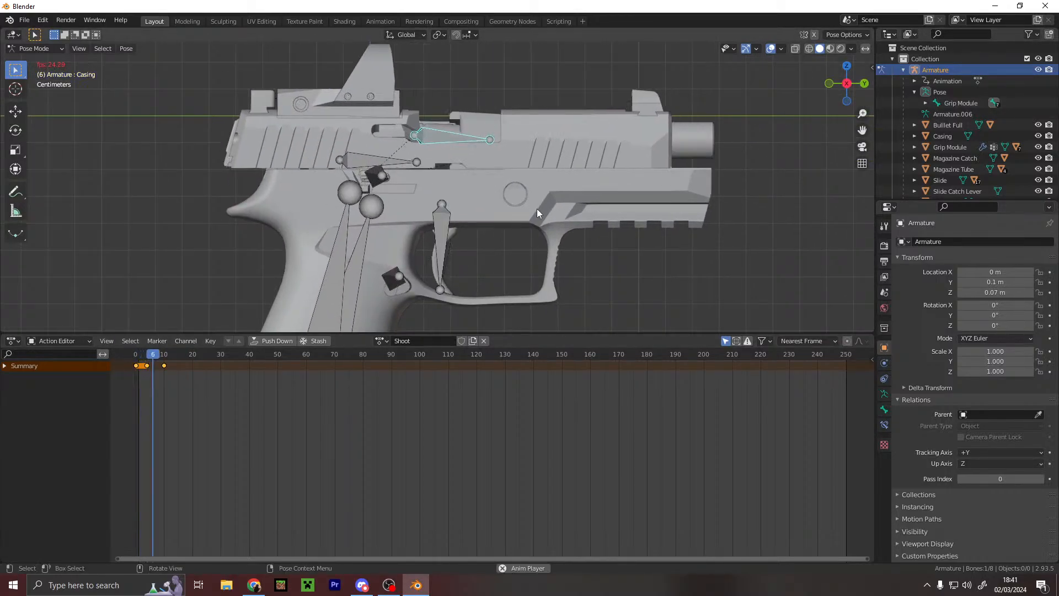
left_click_drag(189, 357, 868, 356)
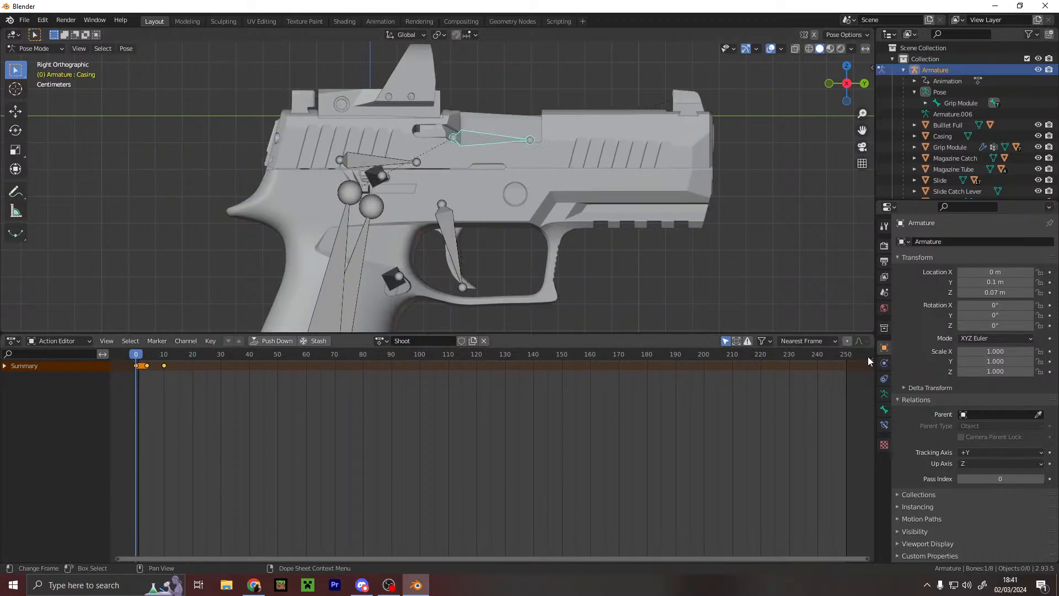
left_click_drag(139, 362, 158, 362)
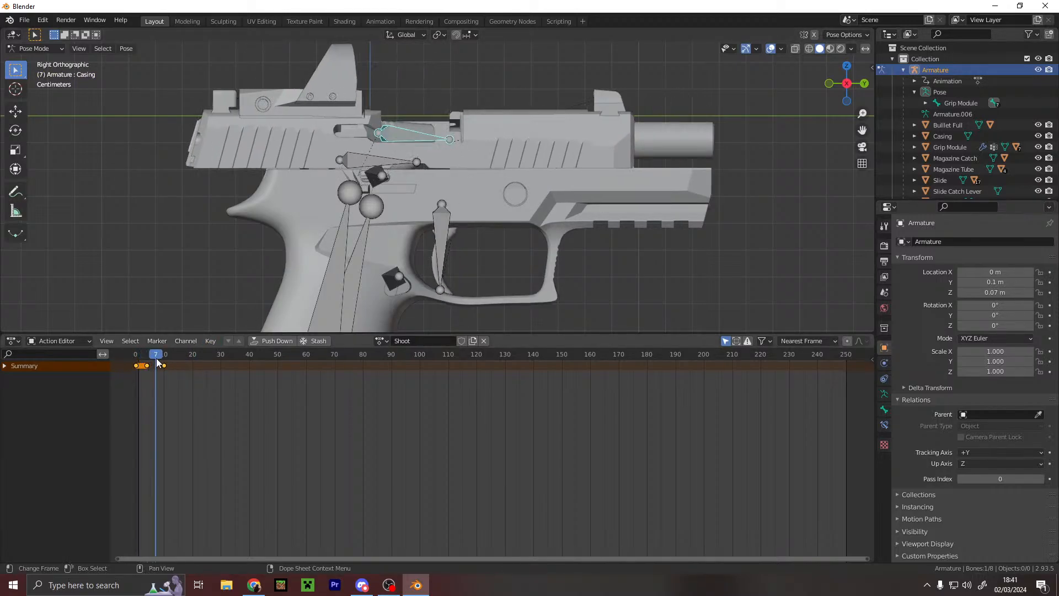
key("Left")
key("Left")
key("Left")
key("Left")
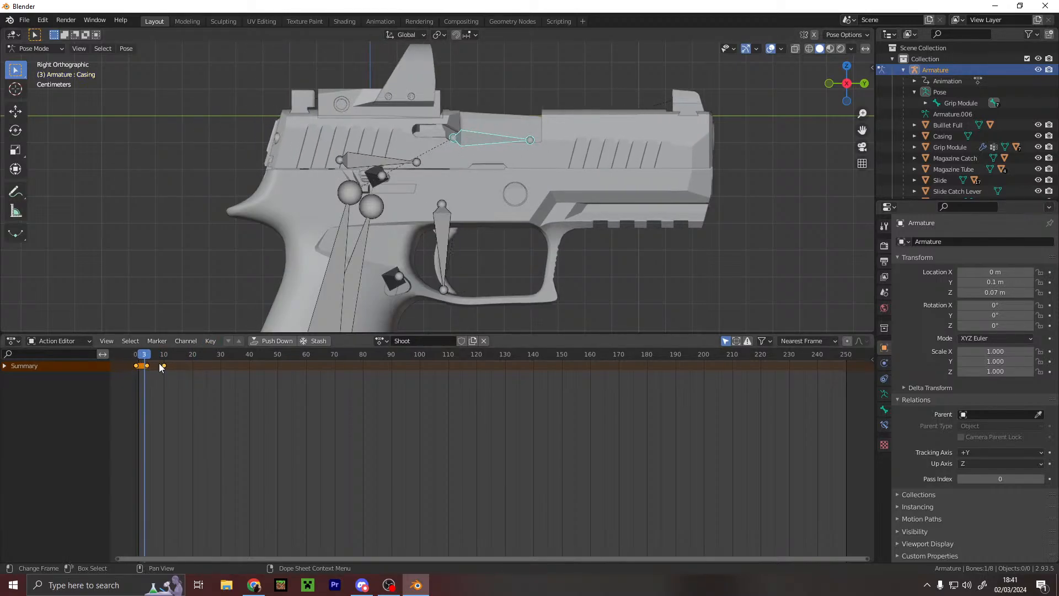
key("g")
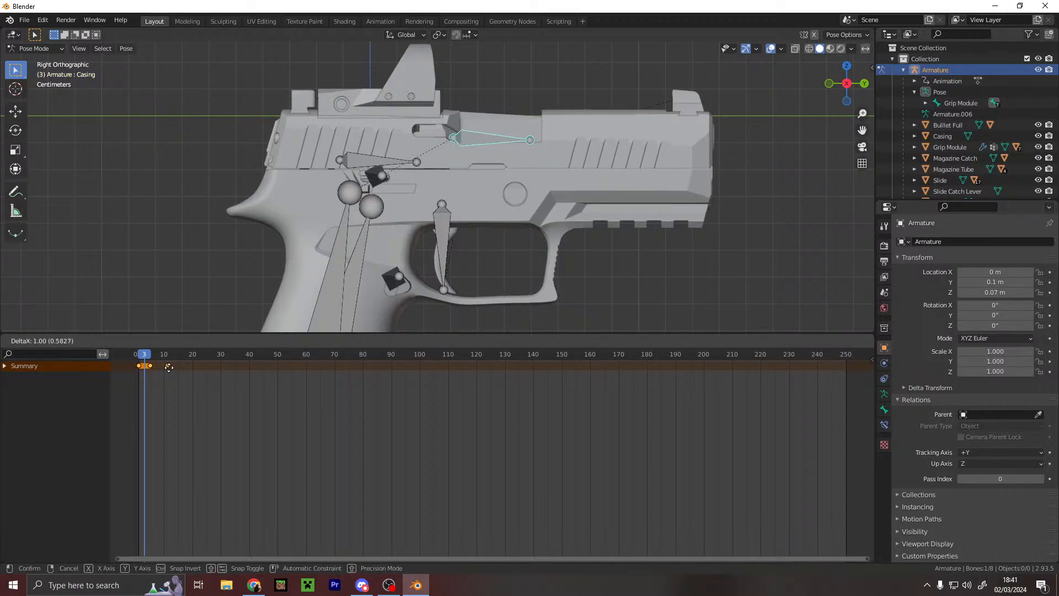
left_click(167, 373)
left_click(187, 415)
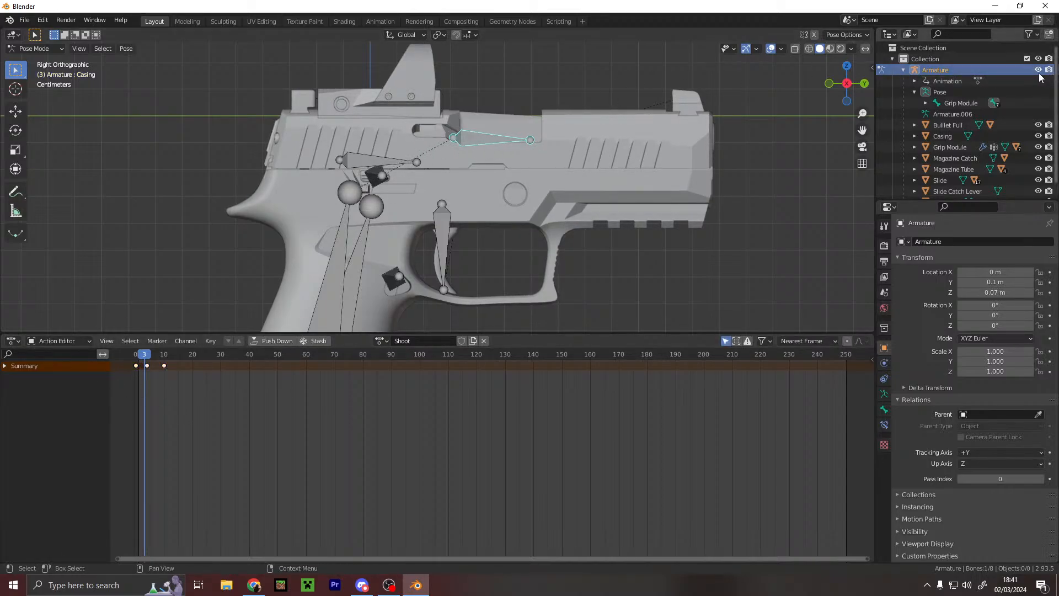
- Expand the Grip Module's child bones in the outliner and pick the Slide bone
left_click(926, 104)
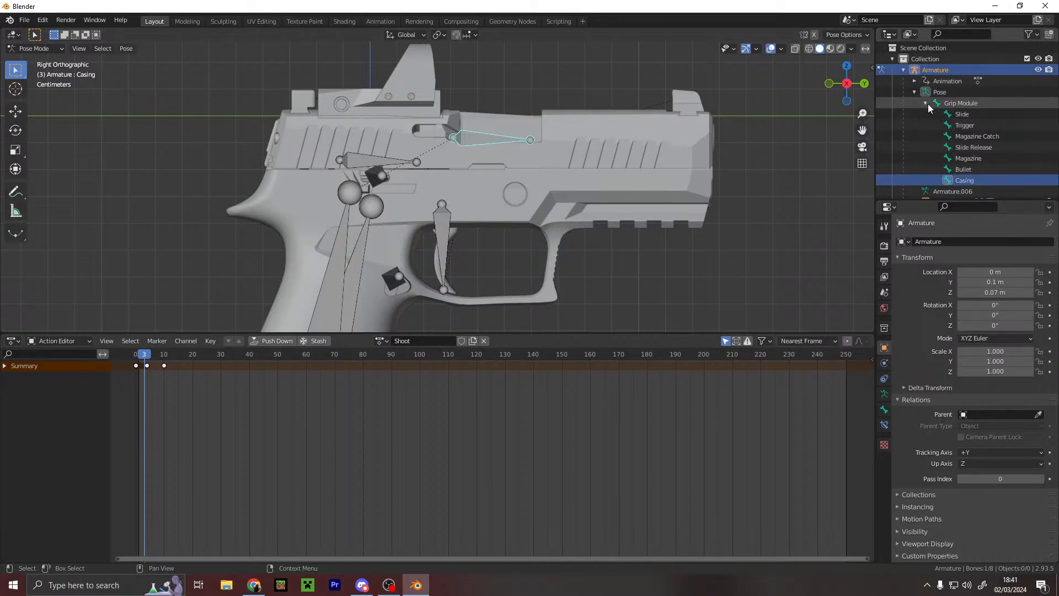
left_click(971, 114)
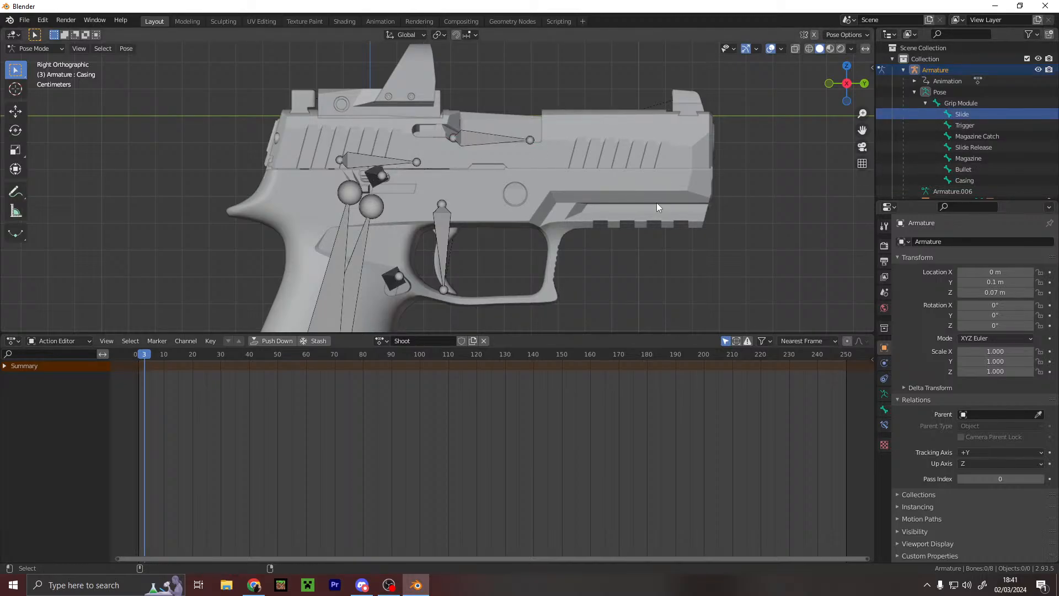
key("shift+h")
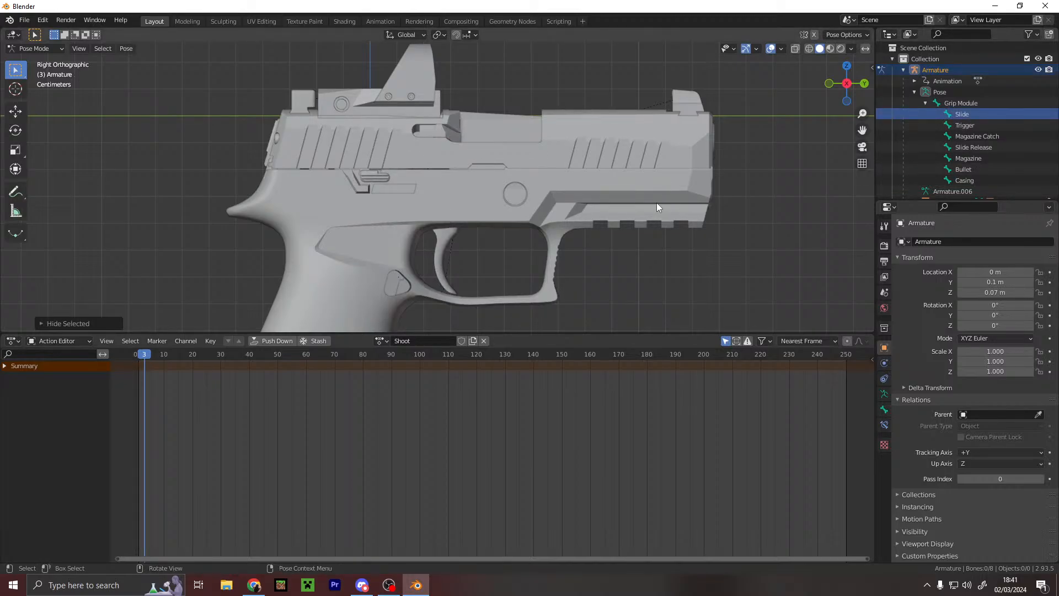
key("alt+h")
key("h")
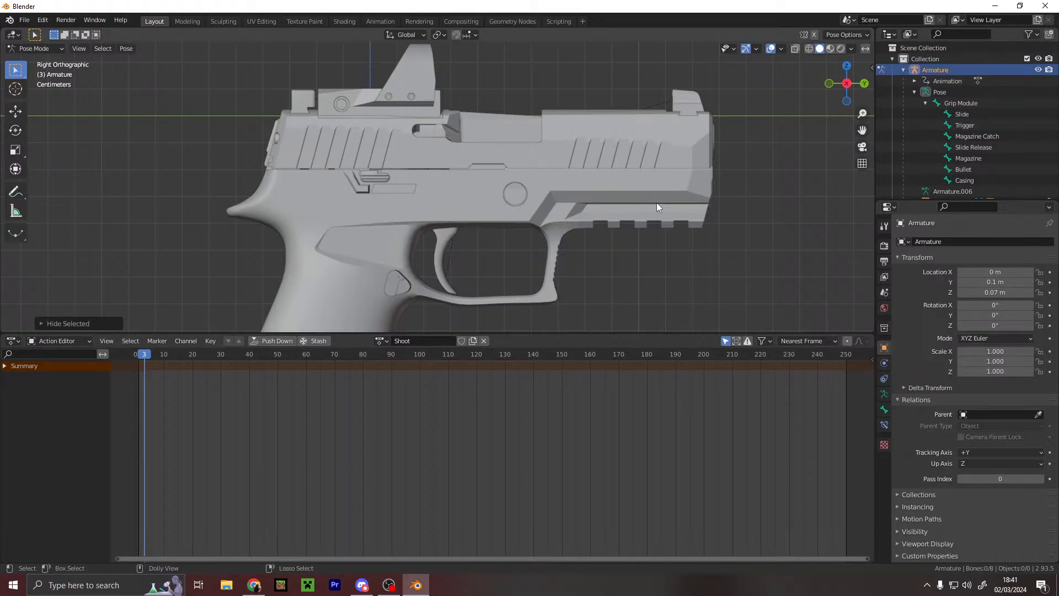
key("ctrl+z")
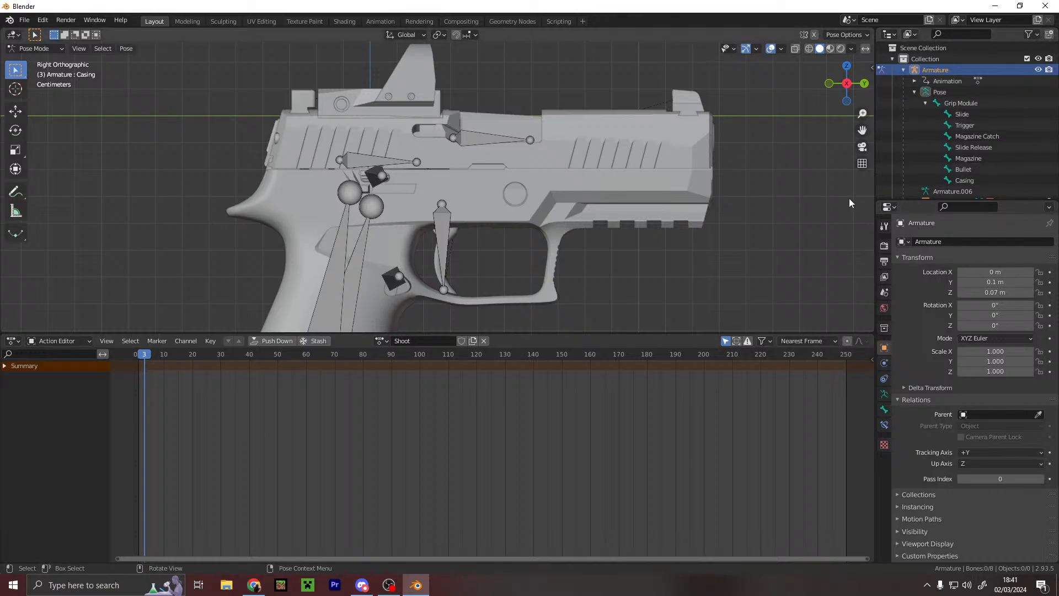
- Reveal the hidden Slide bone and select it in the viewport
left_click(974, 115)
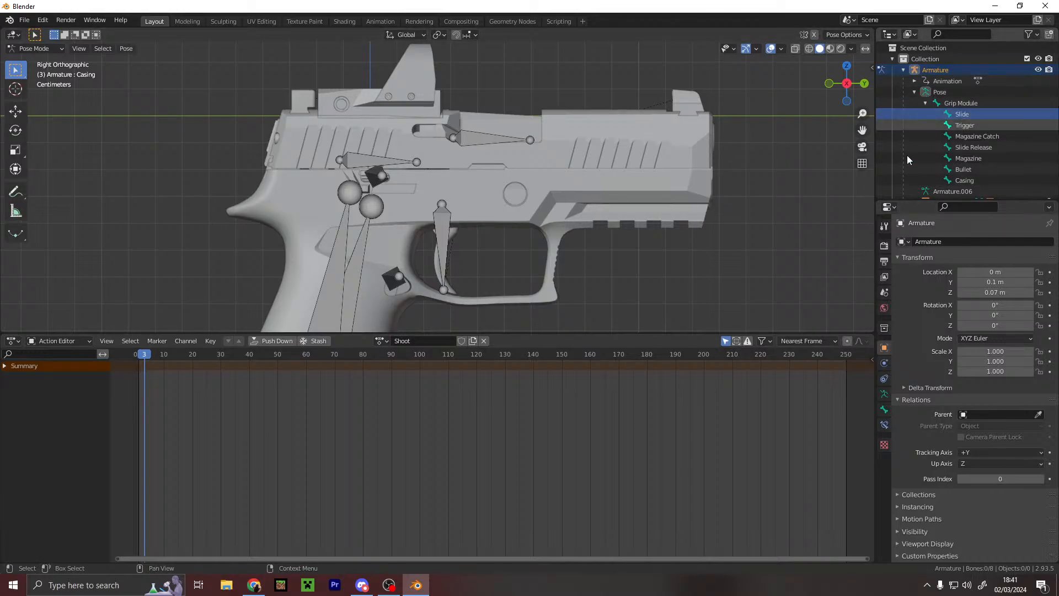
key("alt+h")
left_click(679, 291)
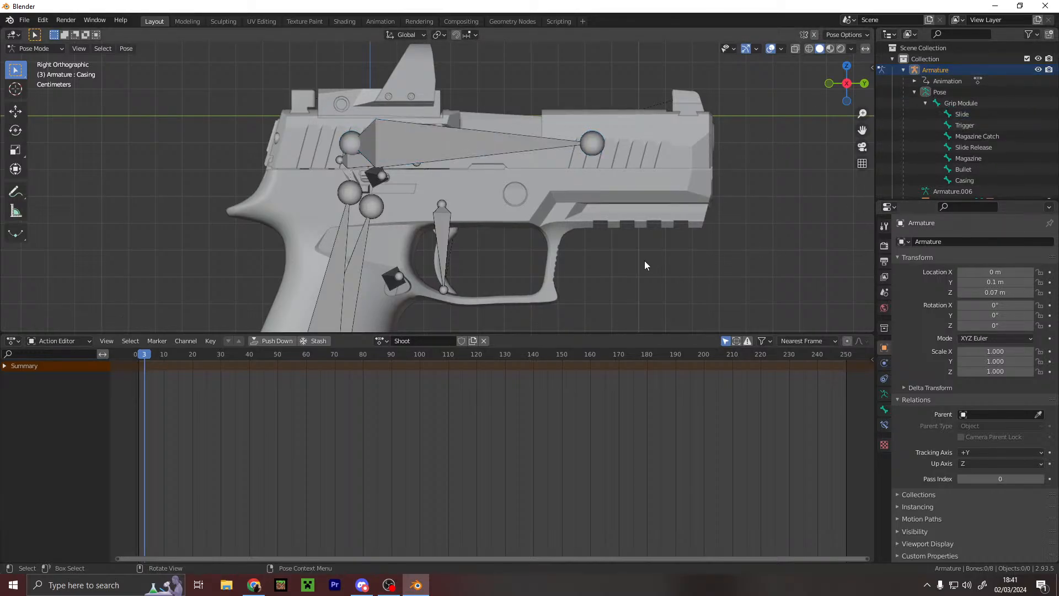
left_click(428, 141)
- Expand the Slide bone's animation channels and move its frame 10 keyframes to frame 7
mouse_move(142, 357)
left_mouse_down()
mouse_move(128, 356)
mouse_move(148, 361)
left_mouse_up()
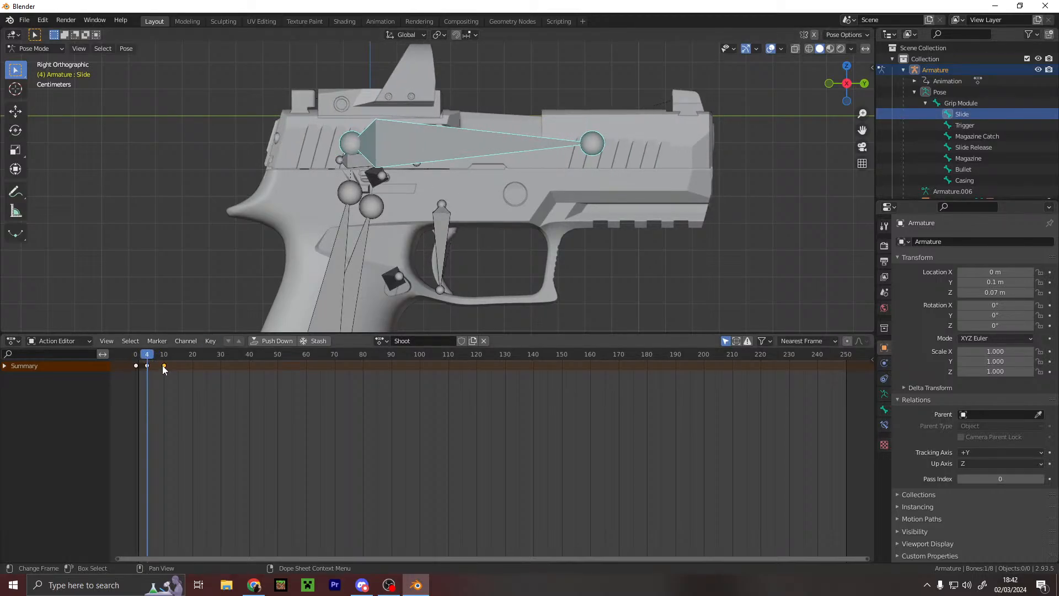
left_click(4, 365)
left_click(5, 375)
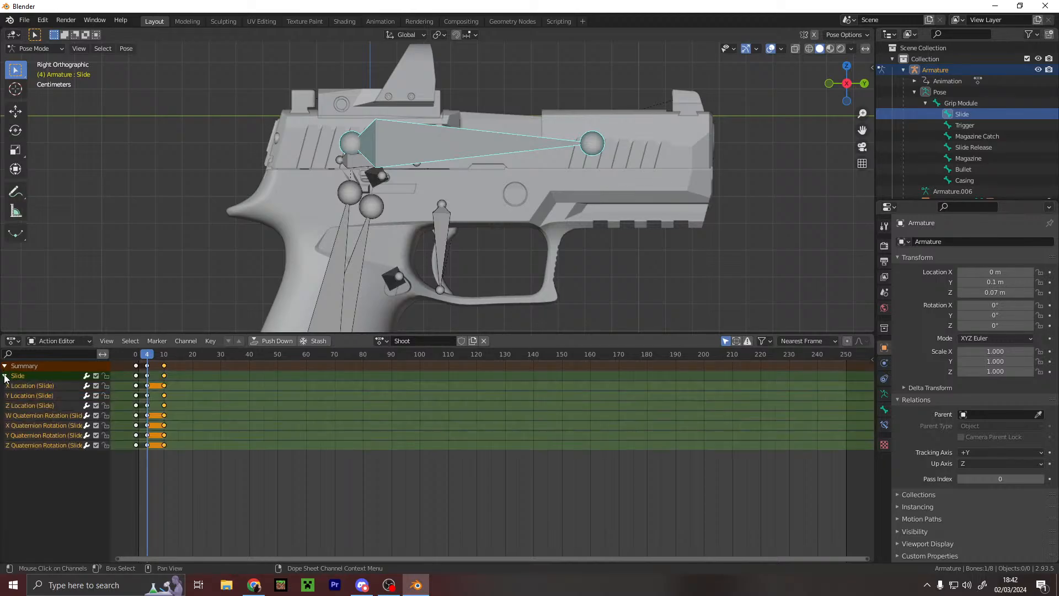
left_click(164, 386)
left_click_drag(173, 377, 155, 411)
left_click_drag(157, 452, 156, 445)
- Play the retimed slide motion and insert a Location & Rotation keyframe for the Slide bone at frame 10
key("space")
key("space")
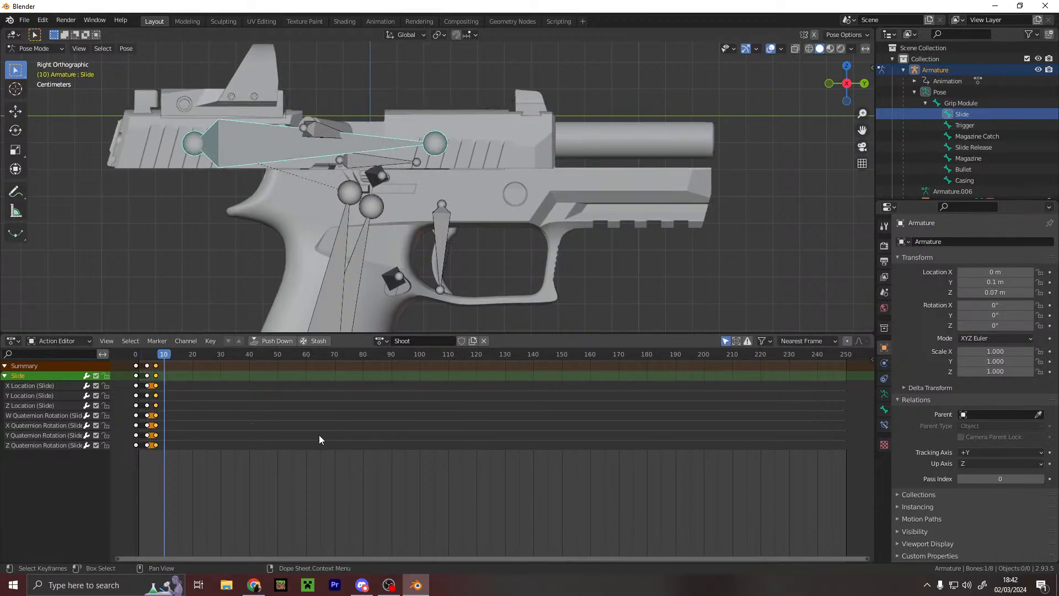
key("space")
key("i")
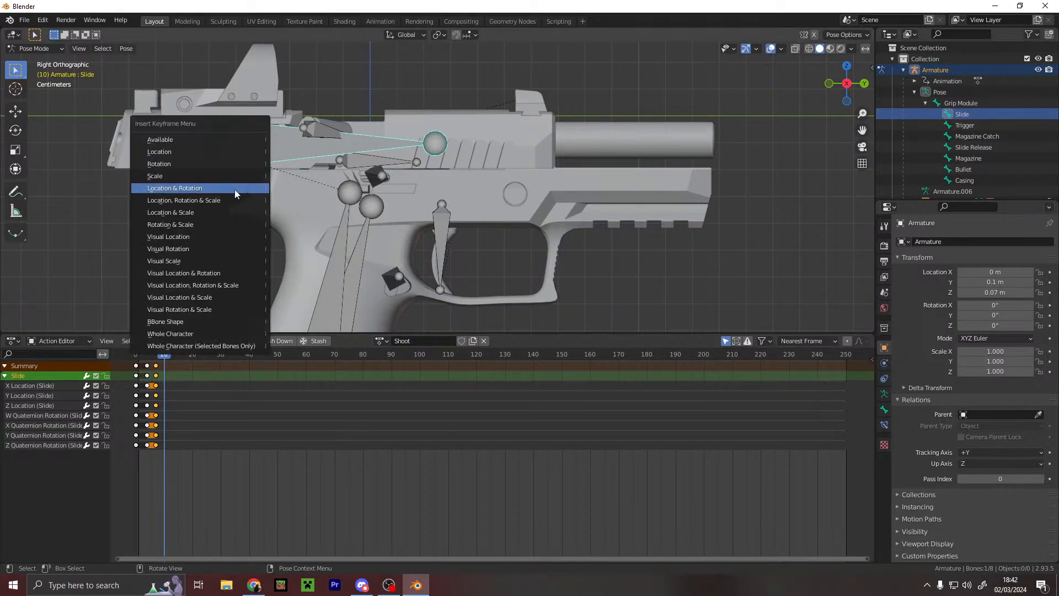
left_click(194, 194)
- Select the Casing bone, expand its animation channels and go to frame 12
middle_click_drag(444, 129, 479, 195)
left_click(319, 187)
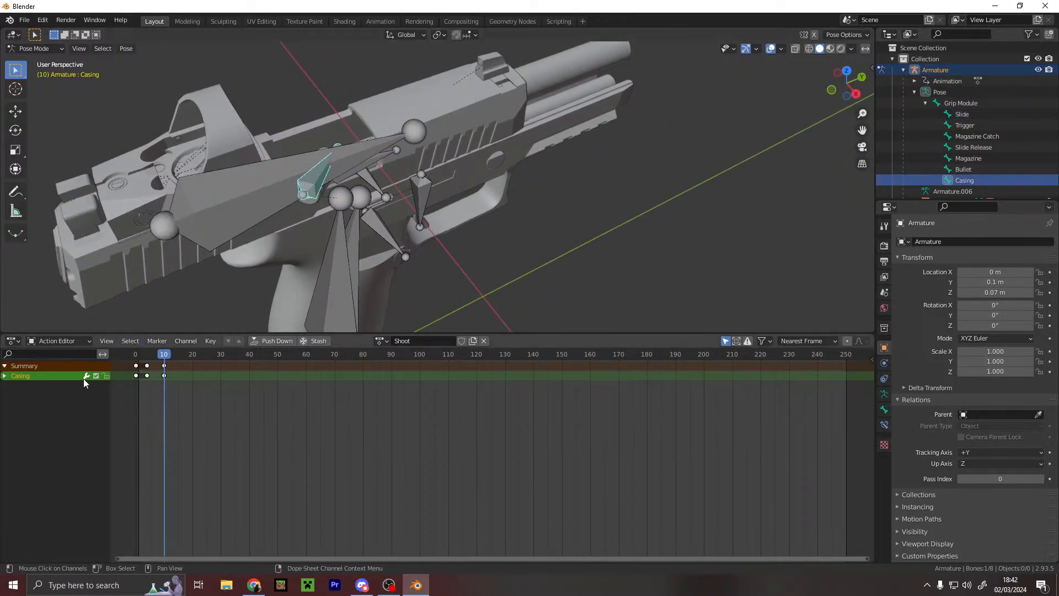
left_click(12, 376)
left_click_drag(170, 354, 170, 369)
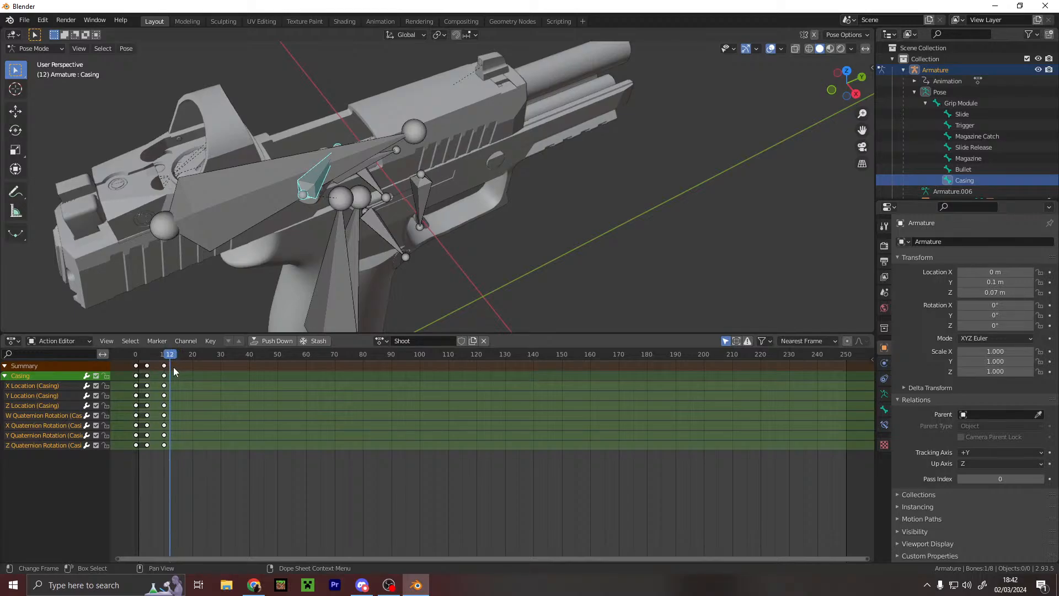
- In the back view, move the Casing bone about 0.026 m outward and up, rotate it and keyframe its location and rotation at frame 12
left_click(857, 94)
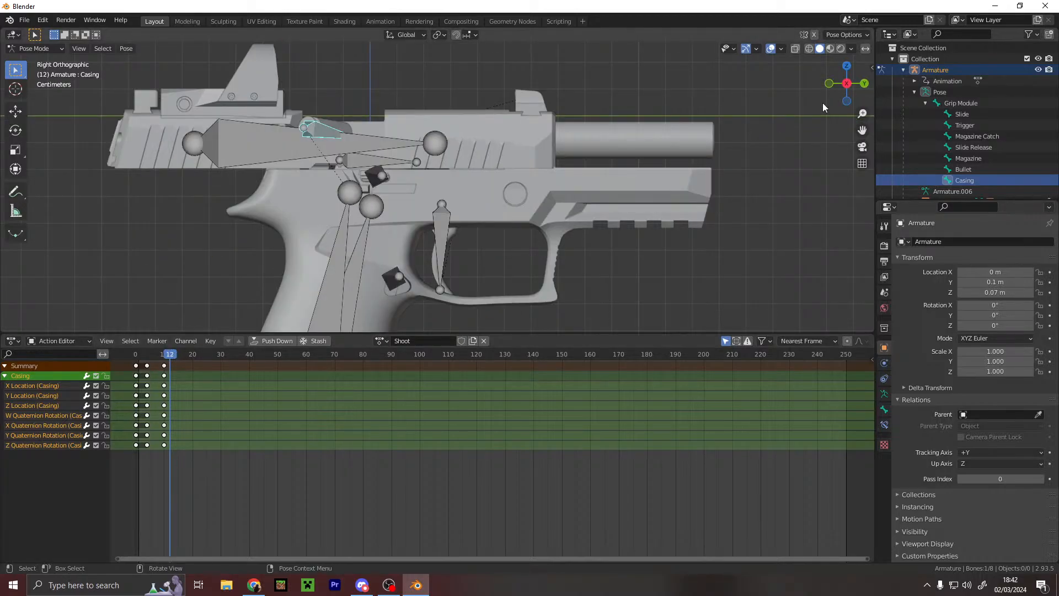
left_click(864, 84)
key("g")
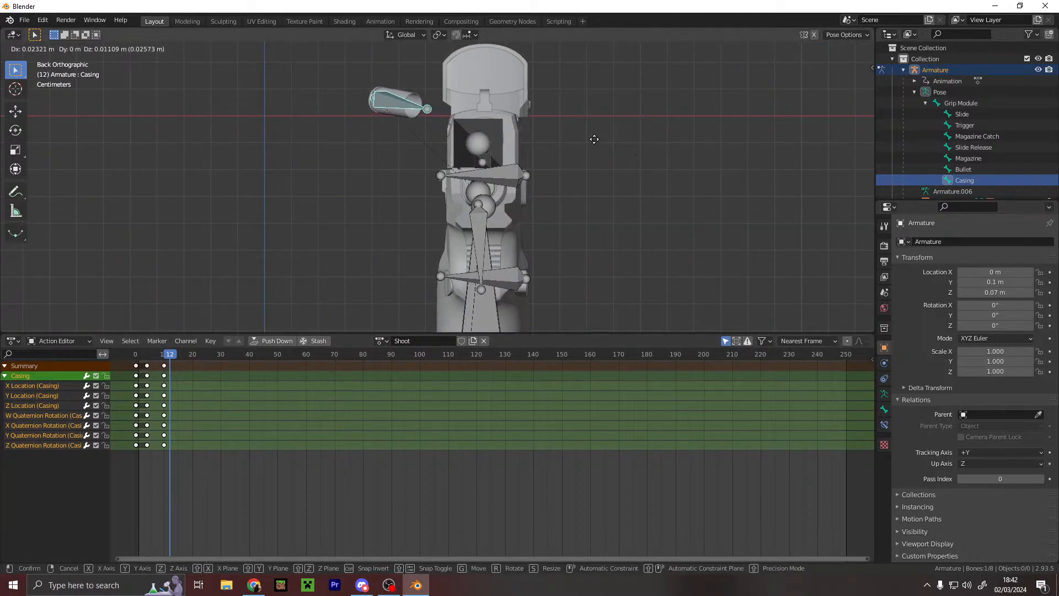
left_click(590, 138)
key("r")
left_click(540, 234)
middle_click_drag(540, 233, 498, 218)
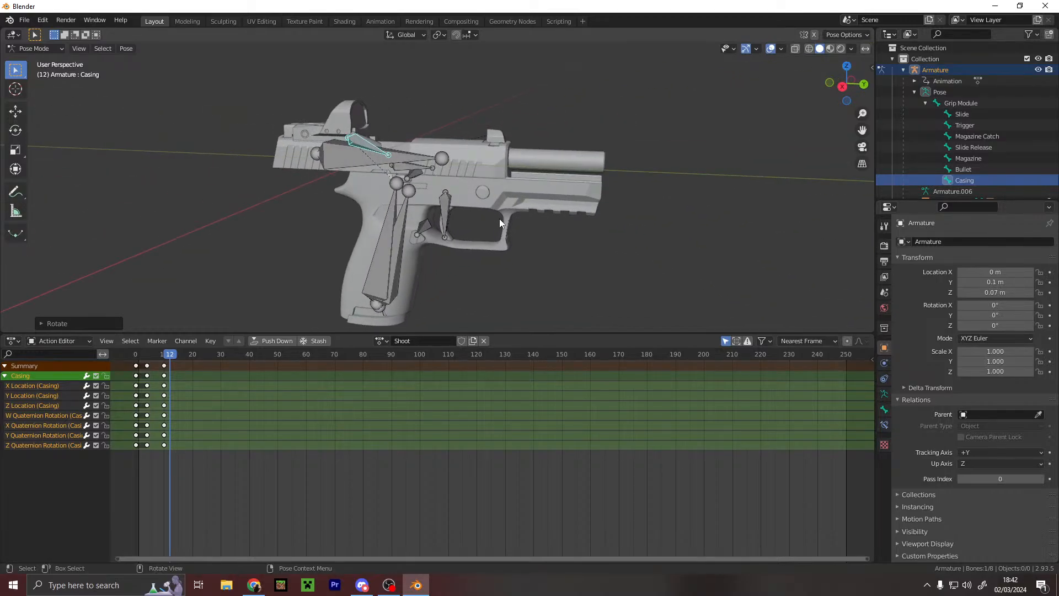
key("i")
left_click(419, 231)
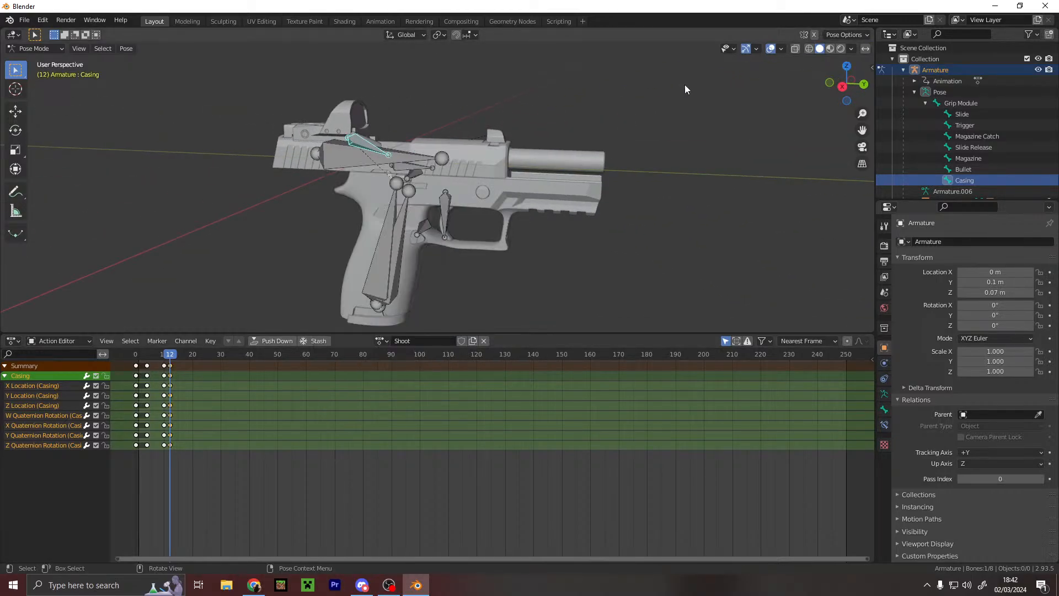
- Try moving the Casing bone farther outward and up from the pistol and rotating it in the back view
left_click(864, 83)
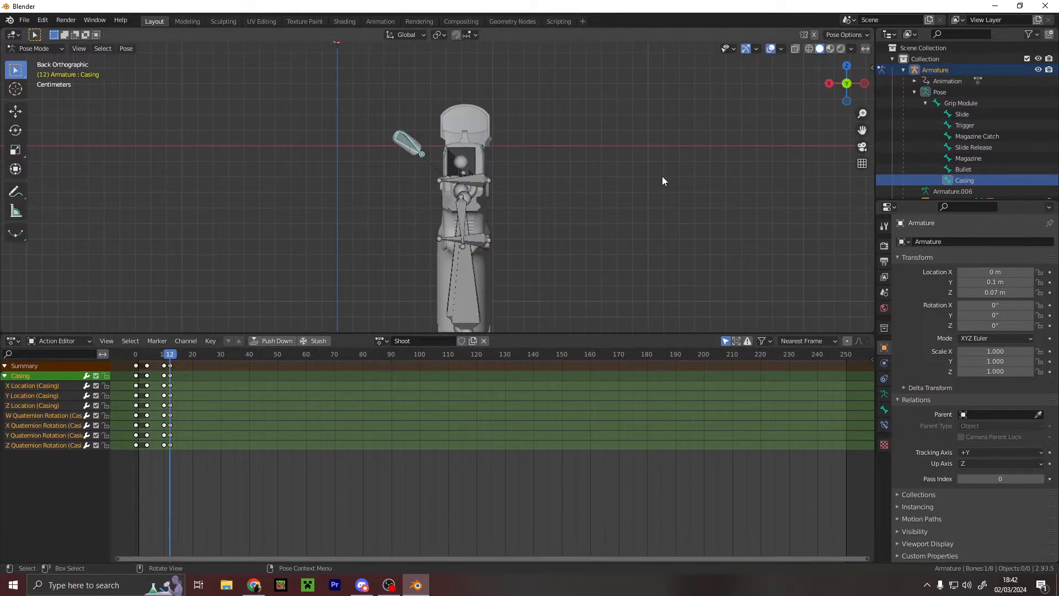
key("g")
left_click(557, 153)
key("r")
left_click(612, 209)
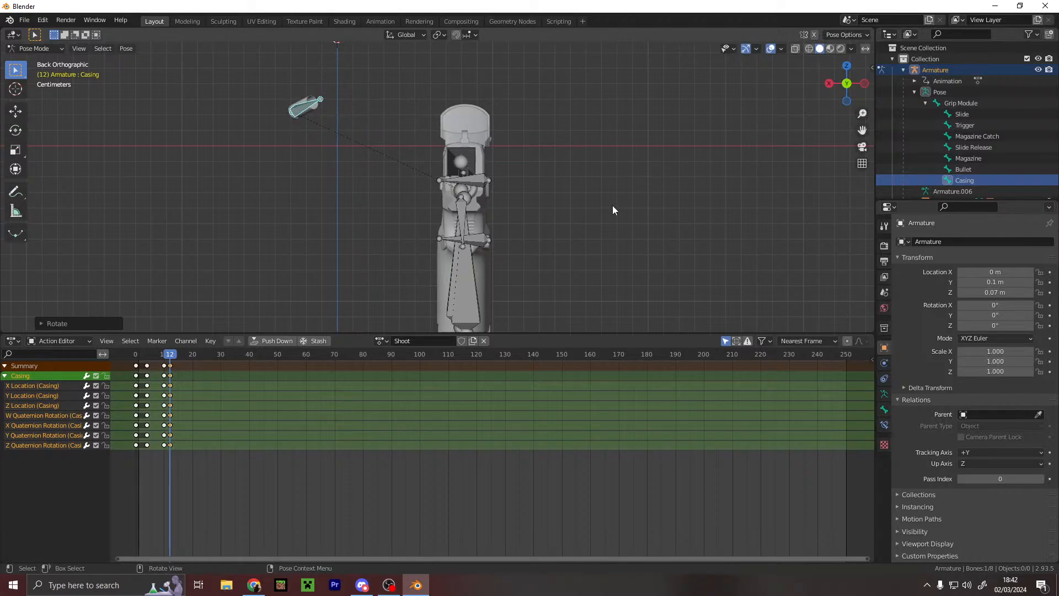
- Scrub and play the Shoot action from the start to review the casing's ejection
left_click_drag(172, 356, 120, 369)
mouse_move(147, 369)
left_mouse_down()
mouse_move(182, 371)
mouse_move(136, 369)
left_mouse_up()
middle_click_drag(555, 163, 694, 195)
key("space")
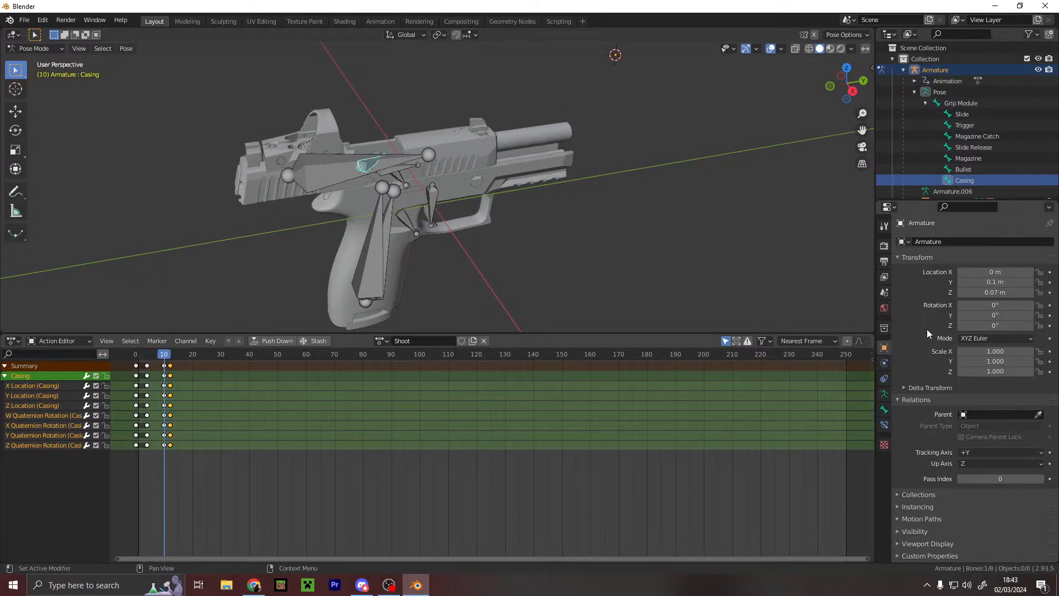
key("Escape")
- Move the Casing keyframes at frame 10 to frame 8 and those at frame 12 to frame 11, with the playhead at frame 14
left_click_drag(136, 355, 176, 364)
left_click(164, 367)
left_click(170, 367)
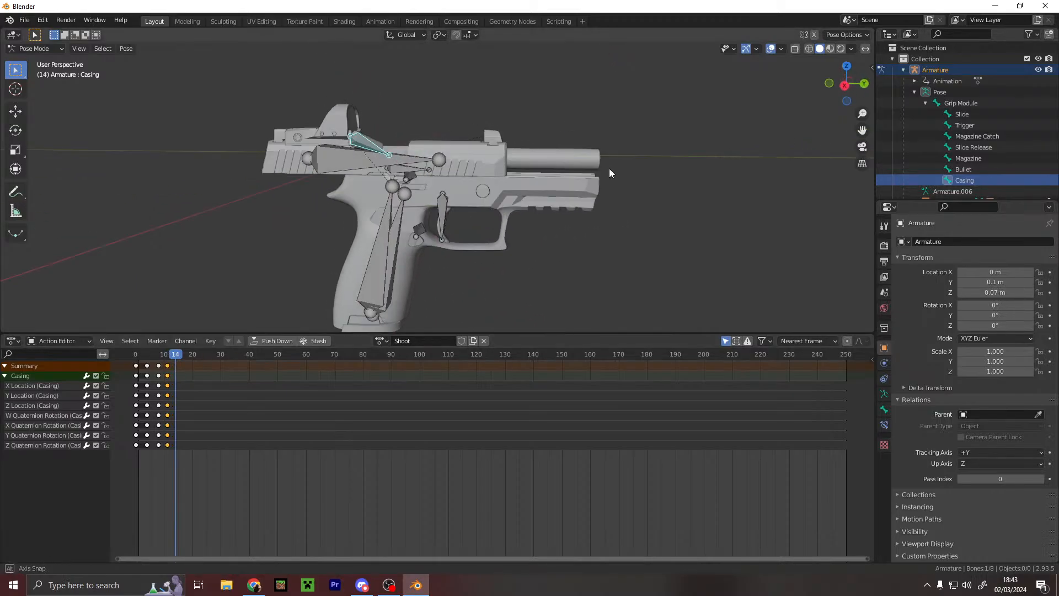
- Move the Casing bone about 0.044 m farther from the pistol, rotate it and keyframe its location and rotation at frame 14
middle_click_drag(615, 171, 527, 149)
key("g")
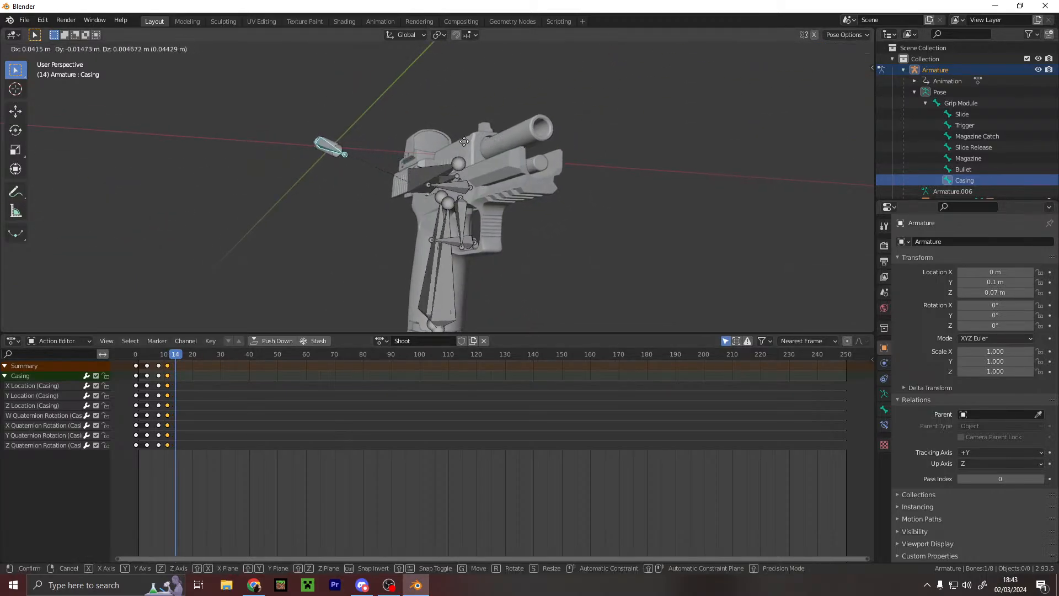
left_click(465, 144)
key("r")
left_click(448, 186)
middle_click_drag(445, 181, 415, 246)
key("i")
left_click(469, 213)
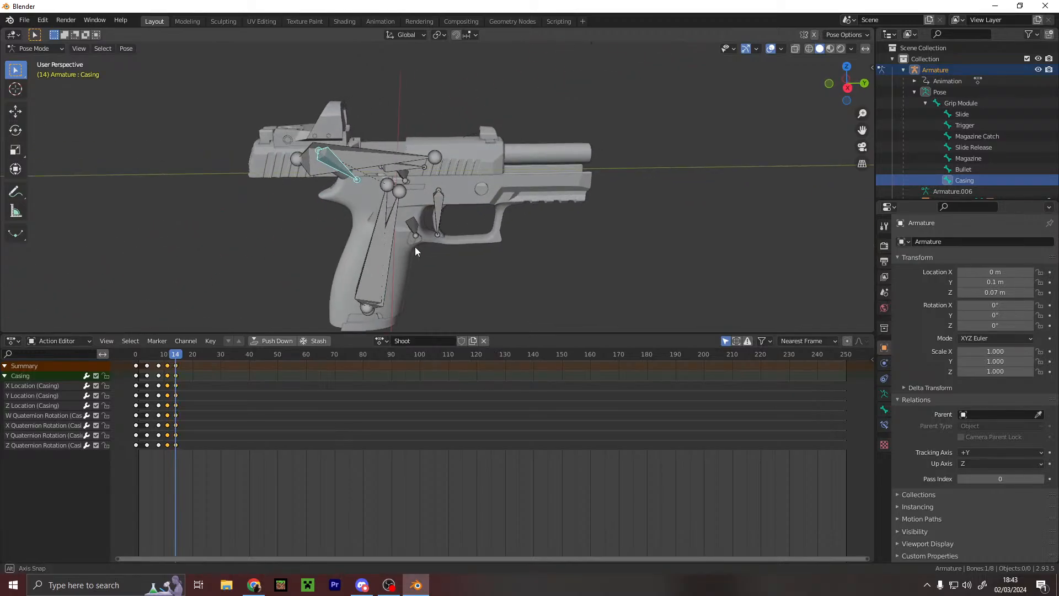
- At frame 16, move the Casing bone farther outward from the pistol, rotate it and keyframe its location and rotation
mouse_move(177, 355)
left_mouse_down()
mouse_move(135, 364)
mouse_move(184, 366)
left_mouse_up()
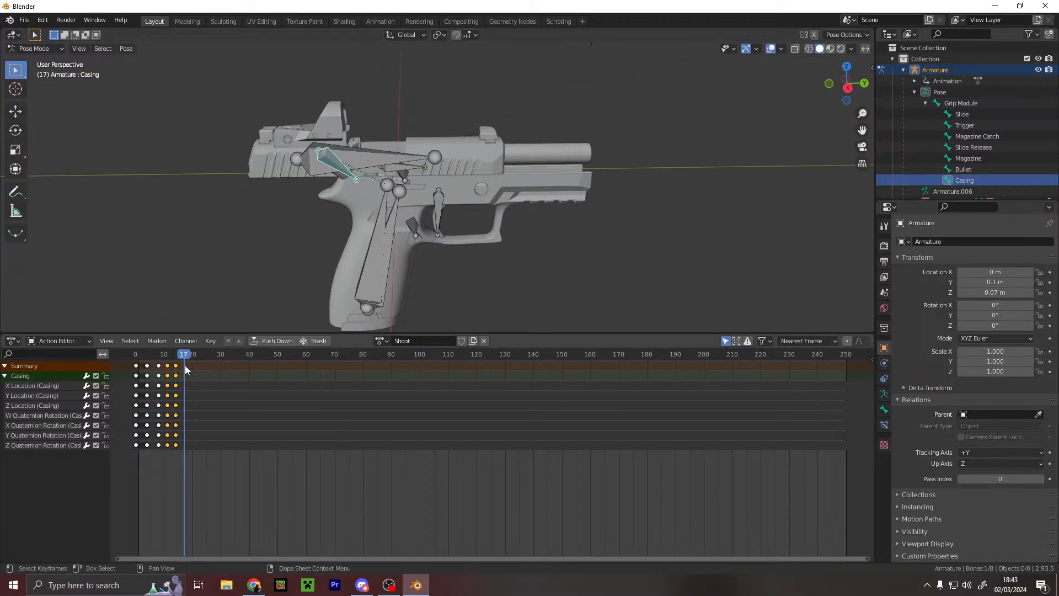
middle_click_drag(518, 264, 435, 268)
key("g")
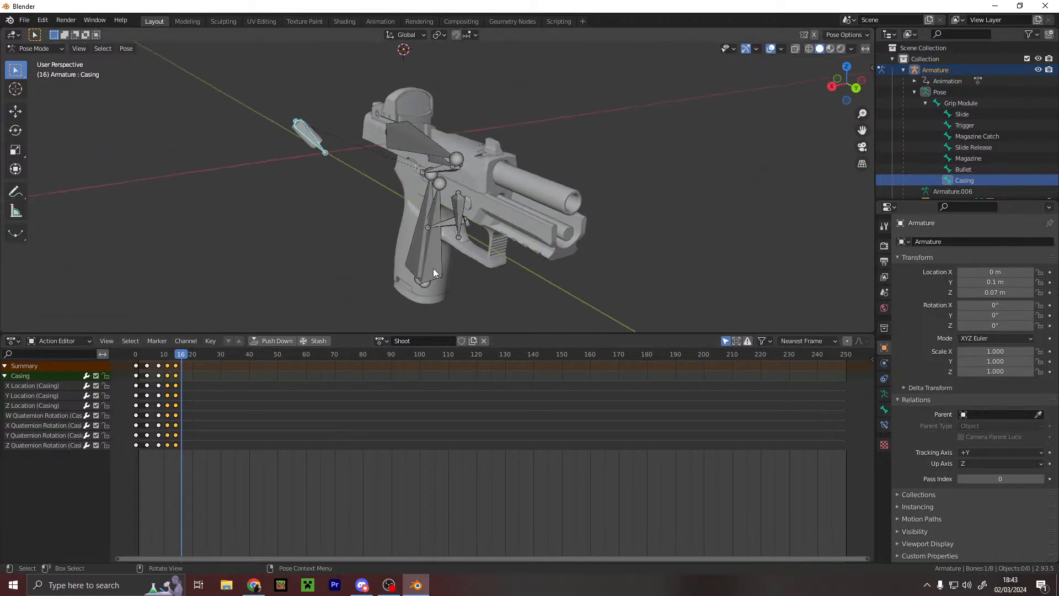
left_click(314, 255)
key("r")
left_click(210, 52)
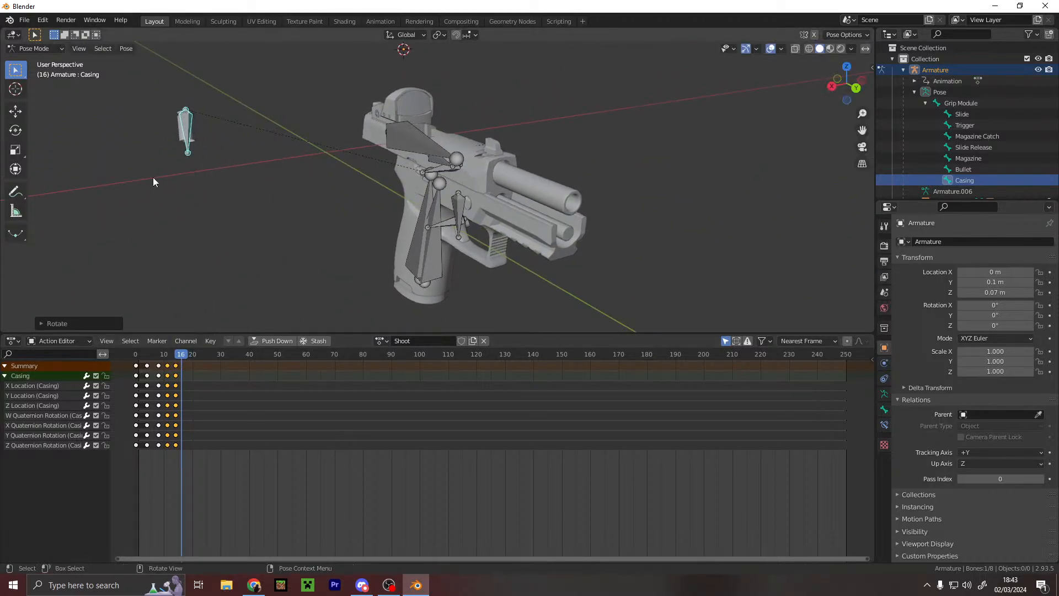
key("i")
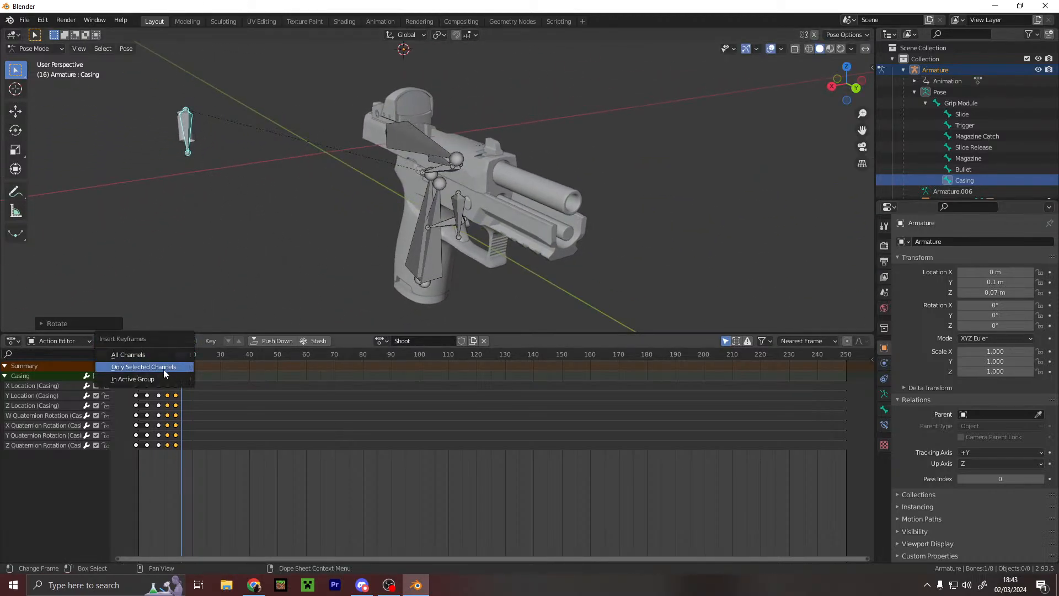
key("i")
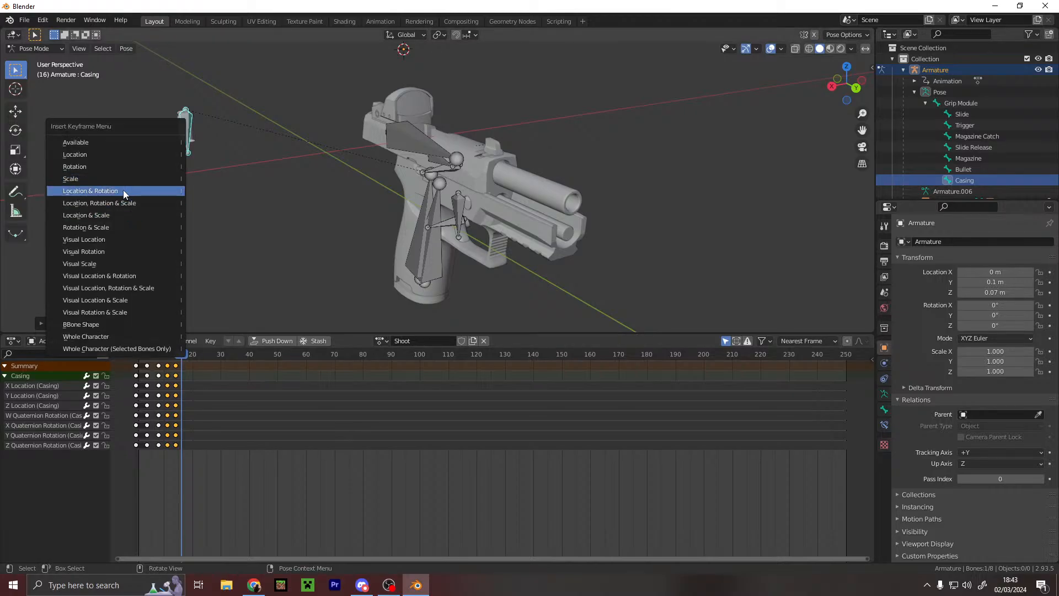
left_click(123, 191)
- At frame 17, move the Casing bone far out to the pistol's side and keyframe its location and rotation
left_click(185, 354)
mouse_move(185, 353)
left_mouse_down()
mouse_move(134, 345)
mouse_move(181, 350)
left_mouse_up()
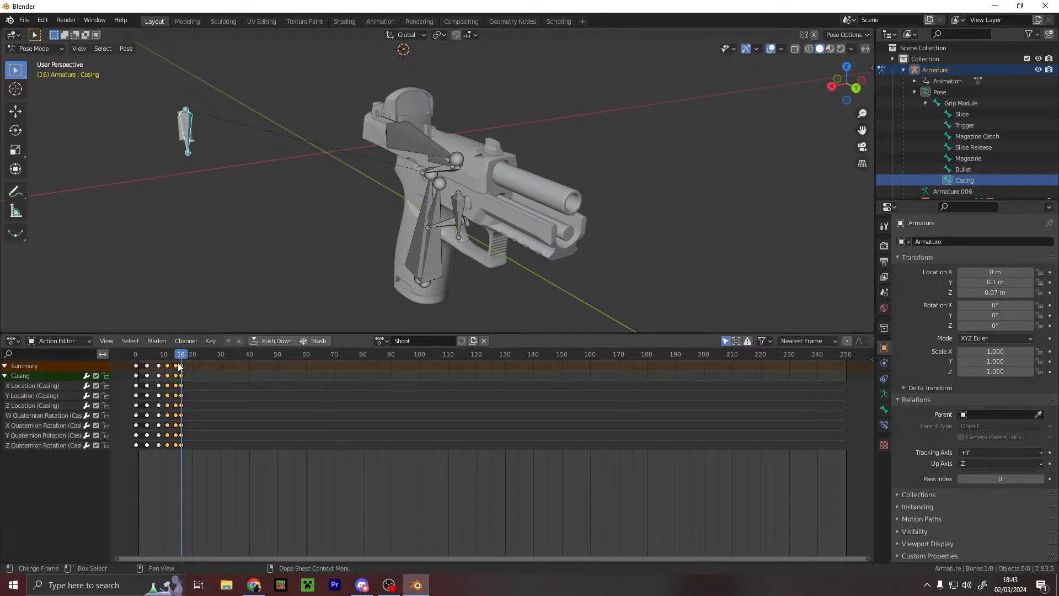
left_click_drag(182, 356, 183, 355)
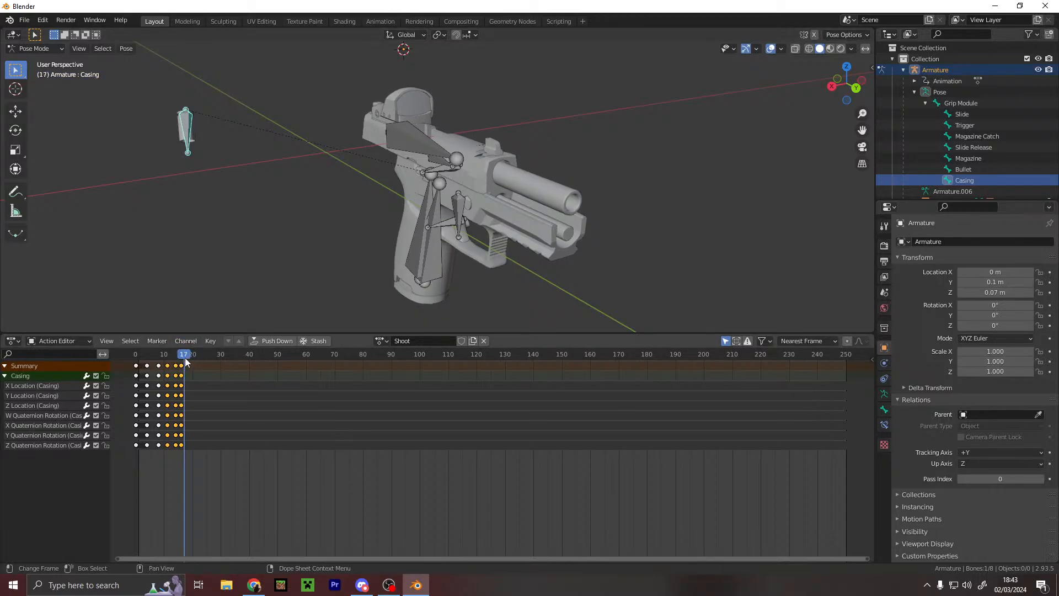
scroll(232, 185, "down", 4)
middle_click_drag(231, 185, 475, 161)
key("g")
left_click(740, 138)
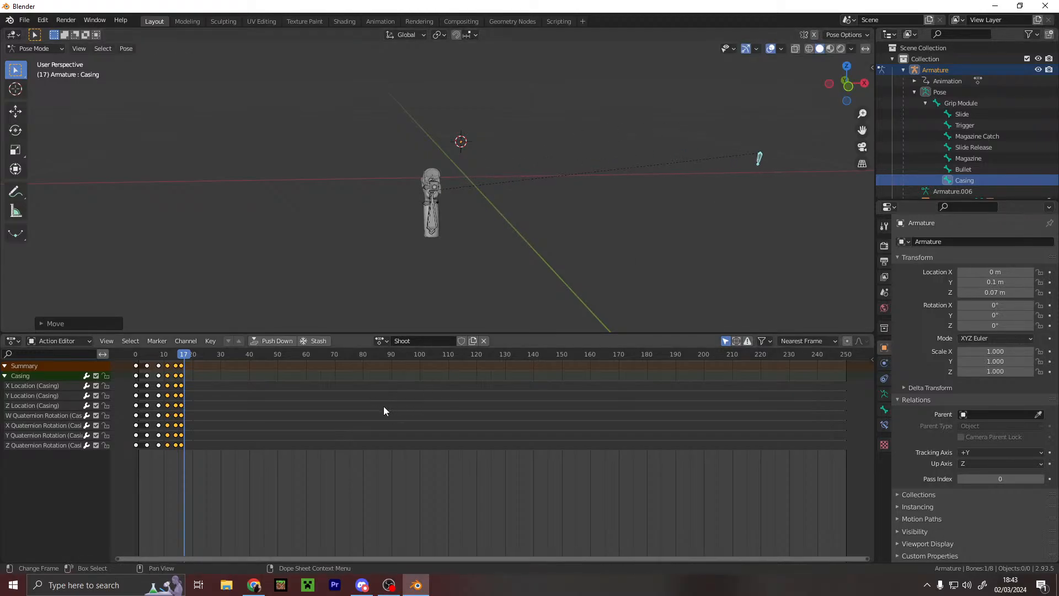
key("i")
key("i")
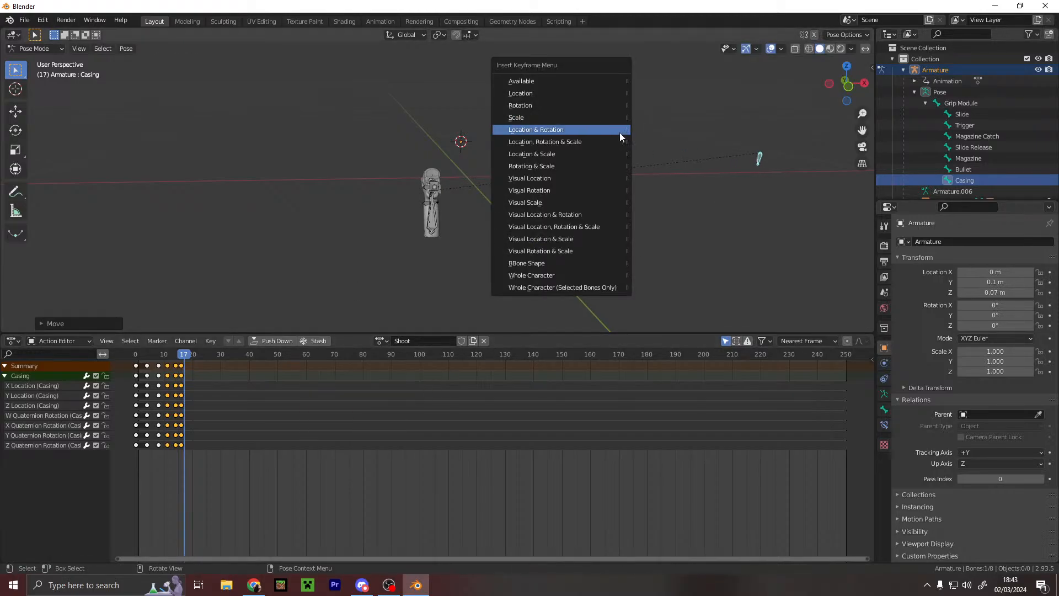
left_click(588, 130)
- Play the Shoot action from the start to review the casing's full ejection path
left_click_drag(184, 354, 135, 353)
key("space")
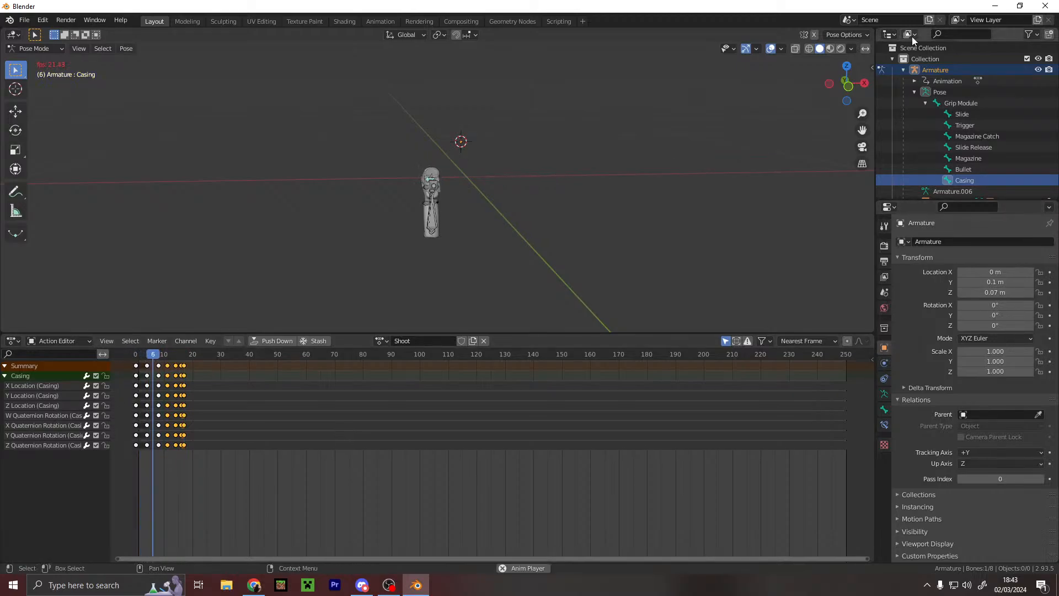
key("space")
- Shift the Casing keyframes from frame 11 onward one frame earlier and move the last keyframe to frame 20
scroll(153, 383, "up", 2)
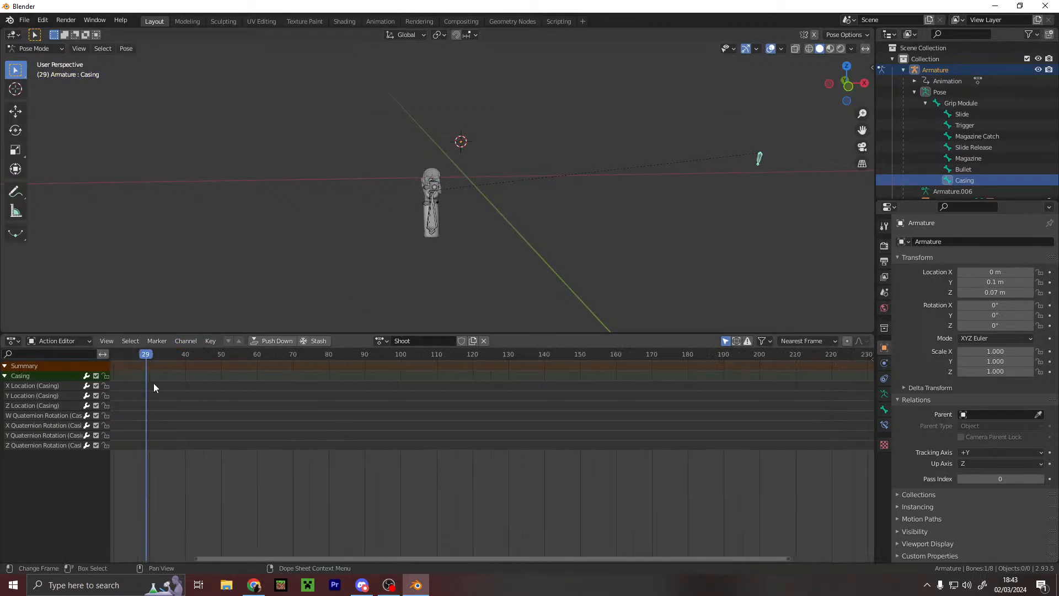
key("g")
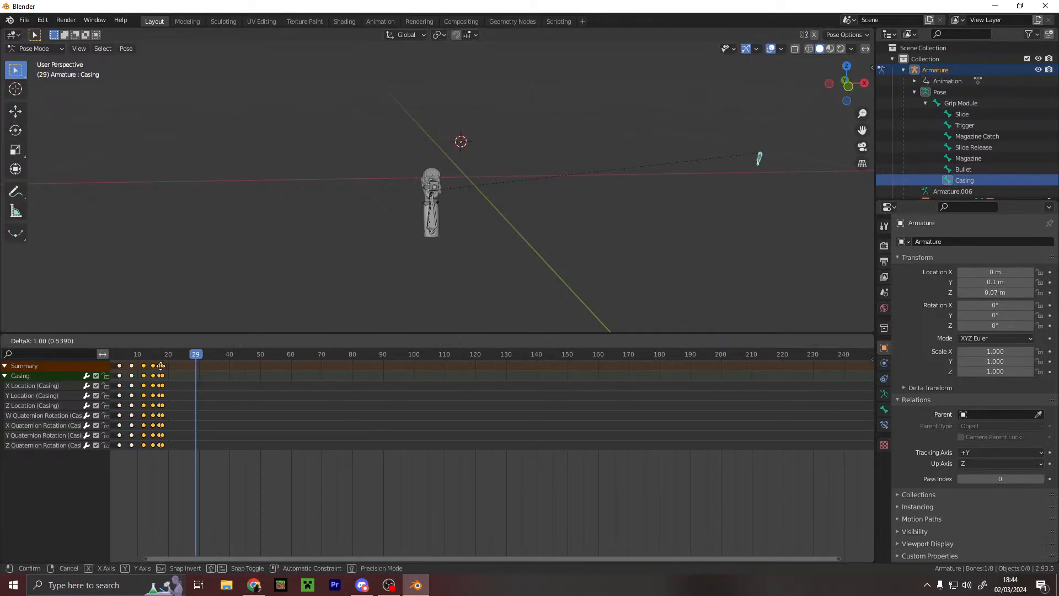
left_click(161, 365)
left_click(161, 365)
key("g")
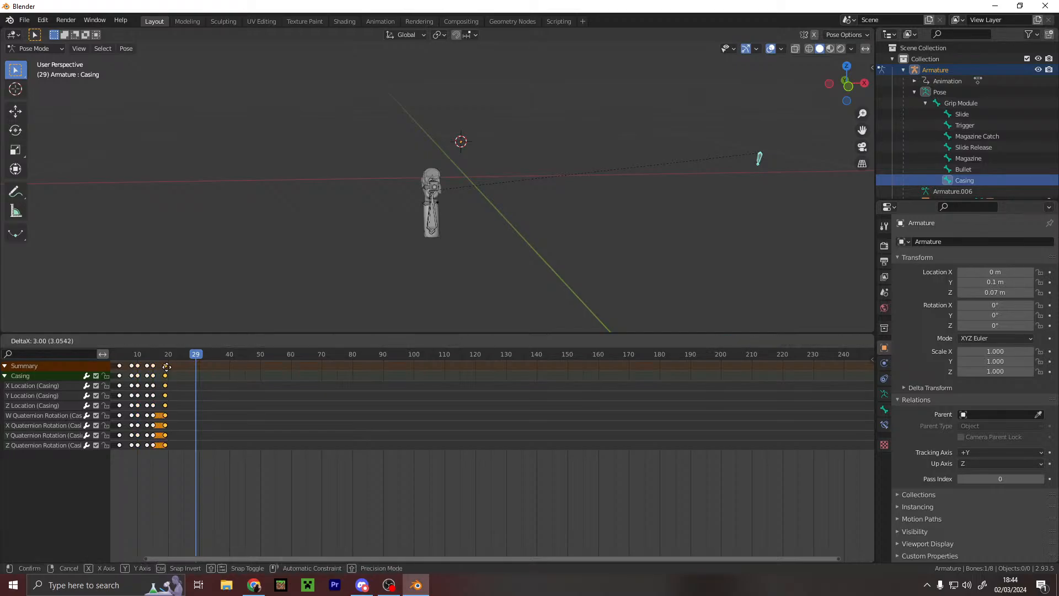
left_click(168, 367)
- Replay the Shoot action, rotate the Casing bone at frame 20 and keyframe its location and rotation there
left_click_drag(200, 355, 142, 359)
key("shift+Left")
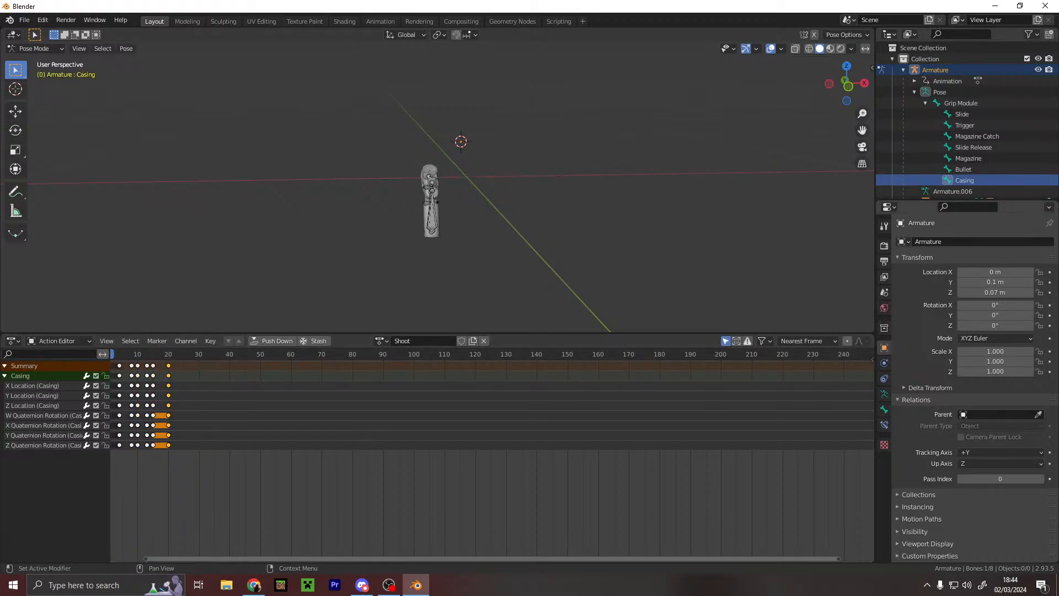
key("space")
left_click_drag(210, 357, 168, 357)
key("r")
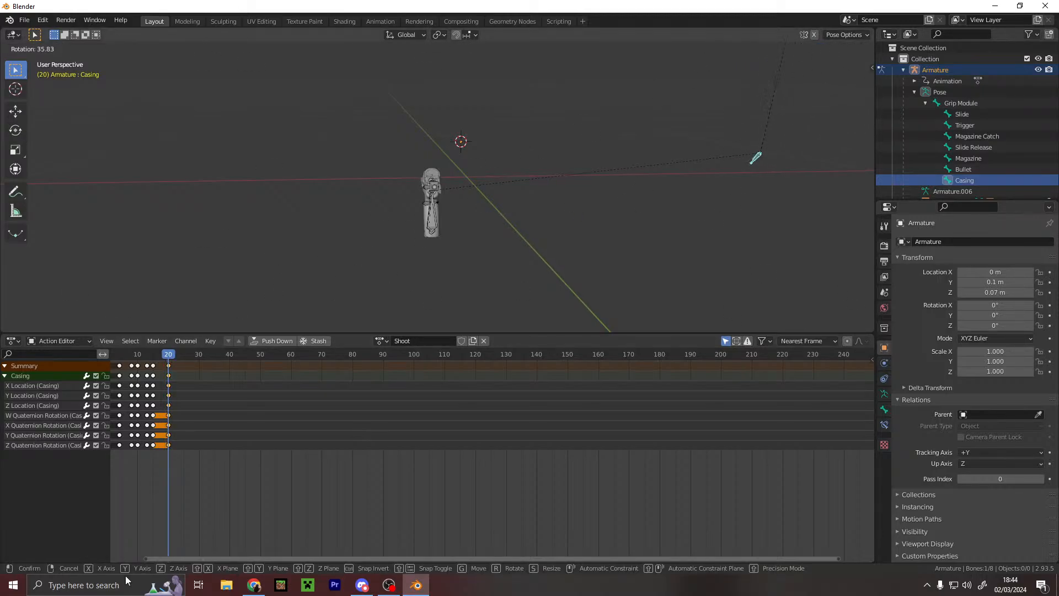
left_click(397, 67)
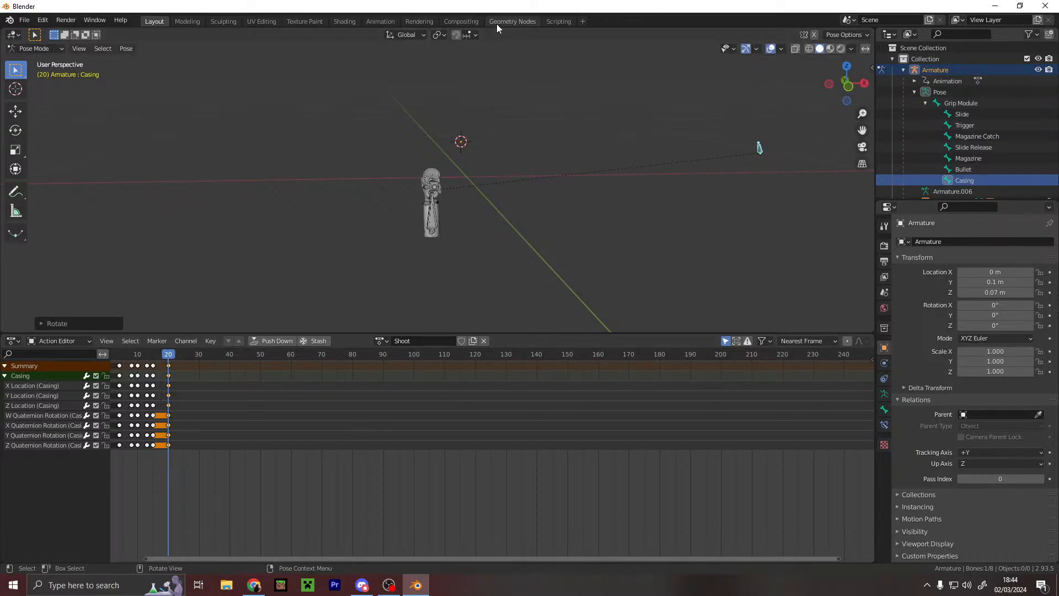
key("i")
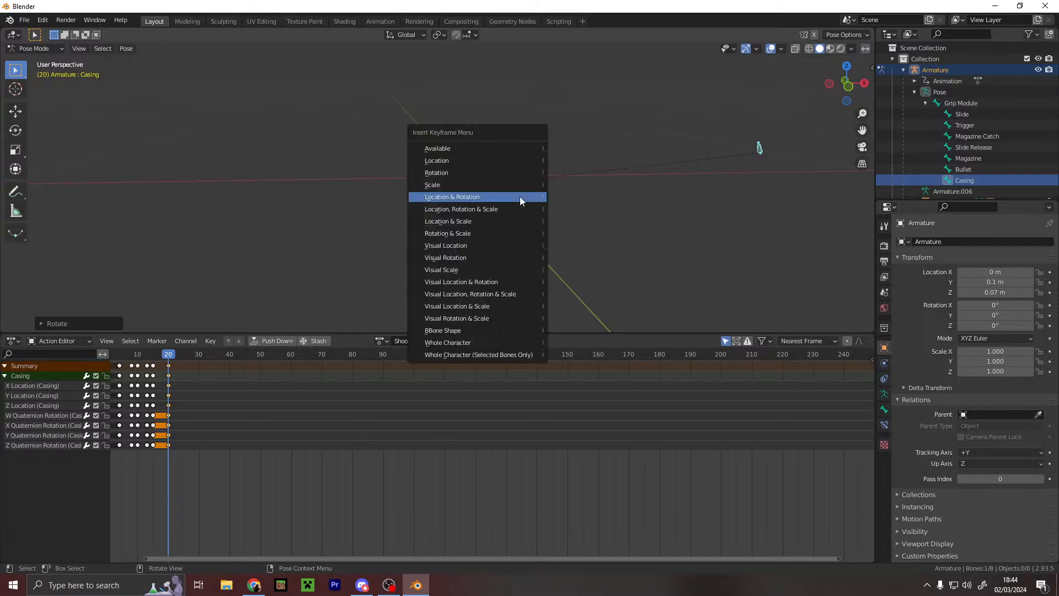
left_click(479, 197)
- Copy the Slide bone's frame 4 keyframes and paste them into its X Location channel at frame 13
mouse_move(168, 357)
left_mouse_down()
mouse_move(111, 356)
mouse_move(168, 365)
left_mouse_up()
middle_click_drag(515, 146, 423, 150)
scroll(434, 174, "up", 11)
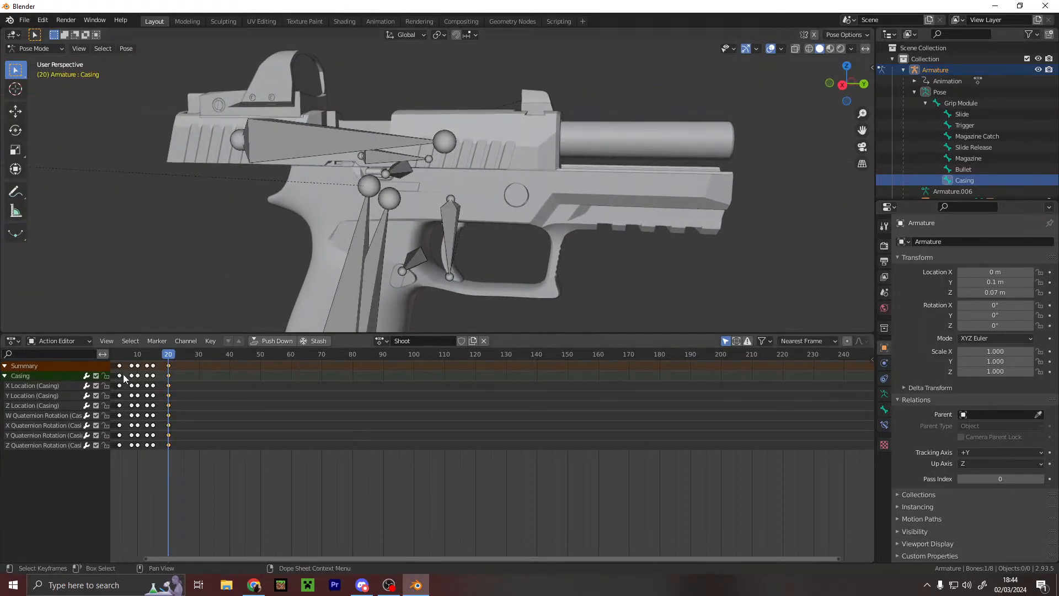
left_click(352, 134)
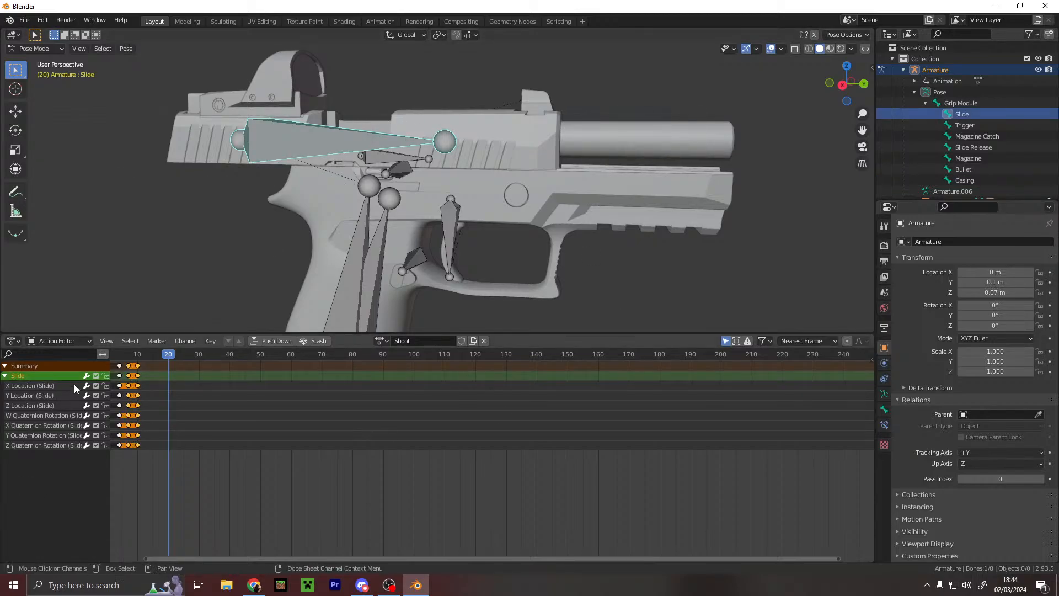
left_click(144, 353)
left_click_drag(143, 352, 149, 387)
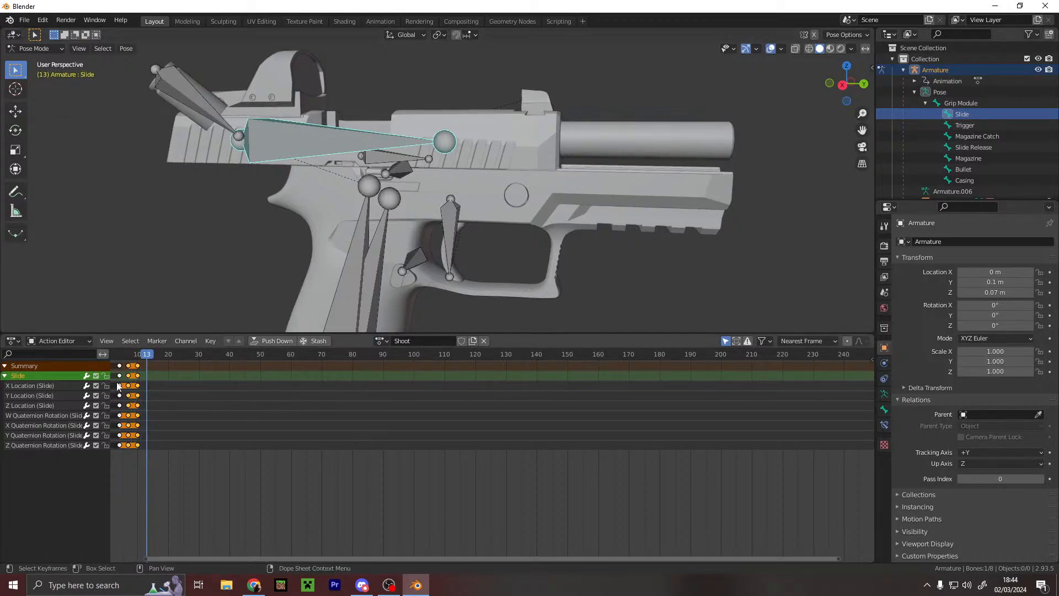
left_click(122, 366)
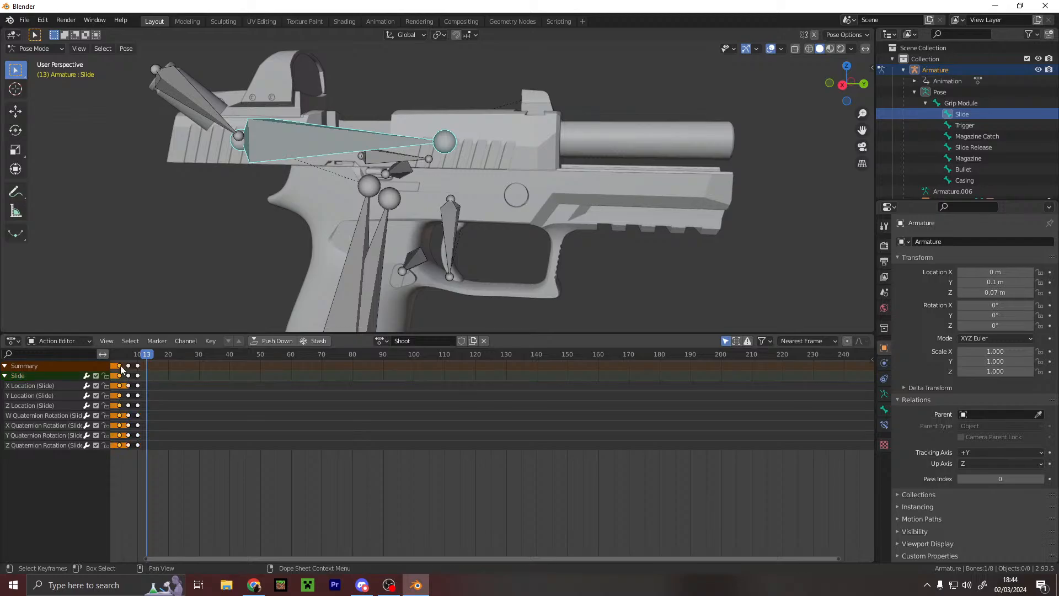
left_click(161, 387)
key("ctrl+v")
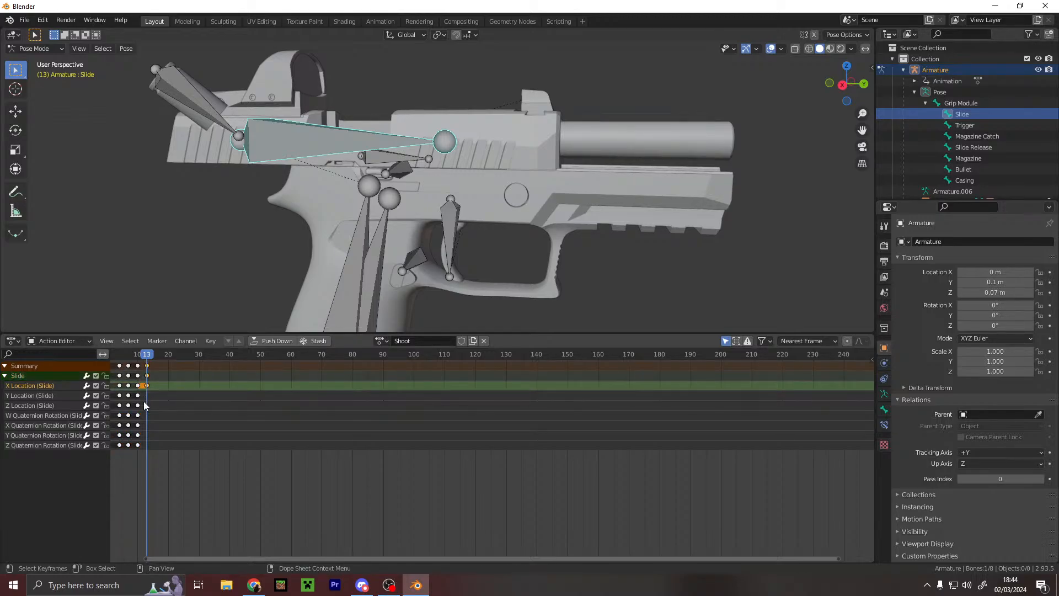
- Copy the Slide's frame 4 keyframes again and paste them into its Y and Z Location channels at frame 13
left_click(118, 367)
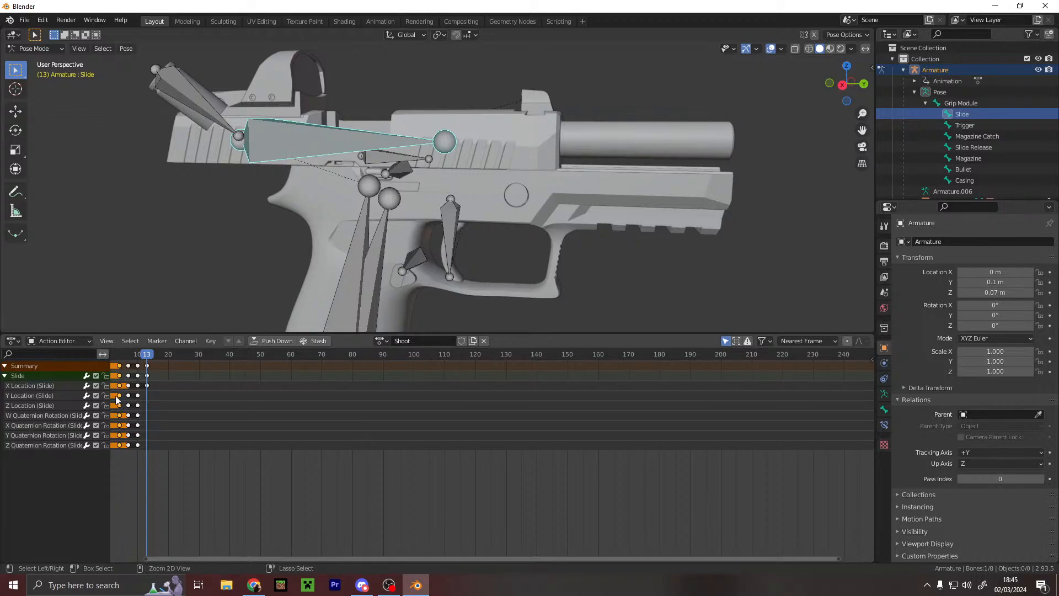
left_click(151, 391)
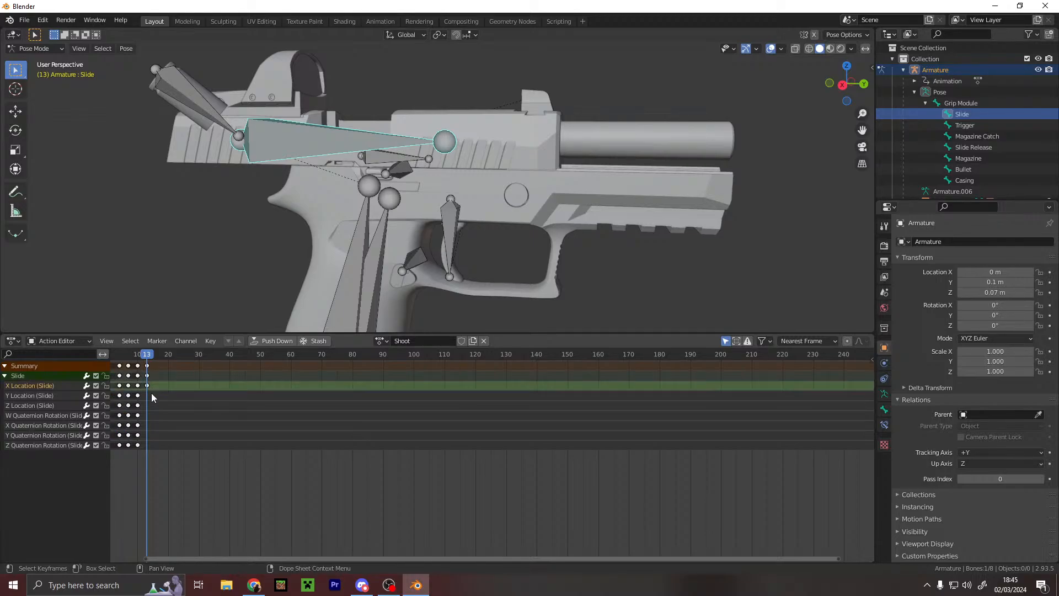
left_click(151, 394)
left_click(152, 401)
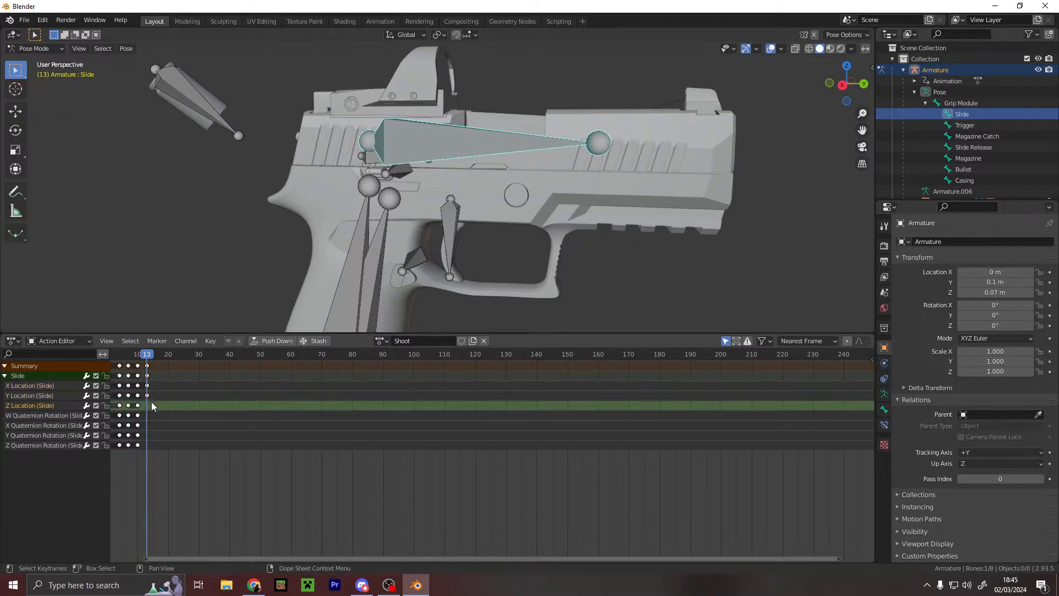
- Try pasting keyframes into the Slide's W, X, Y and Z Quaternion Rotation channels at frame 13, and undo the rotation pastes
left_click(148, 412)
left_click(151, 424)
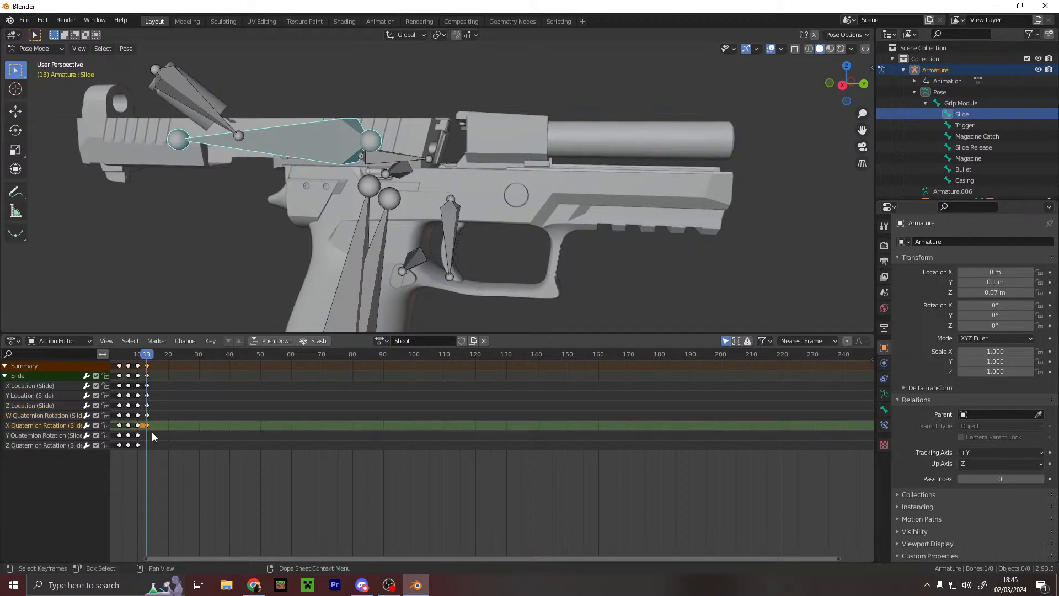
left_click(151, 434)
left_click(153, 442)
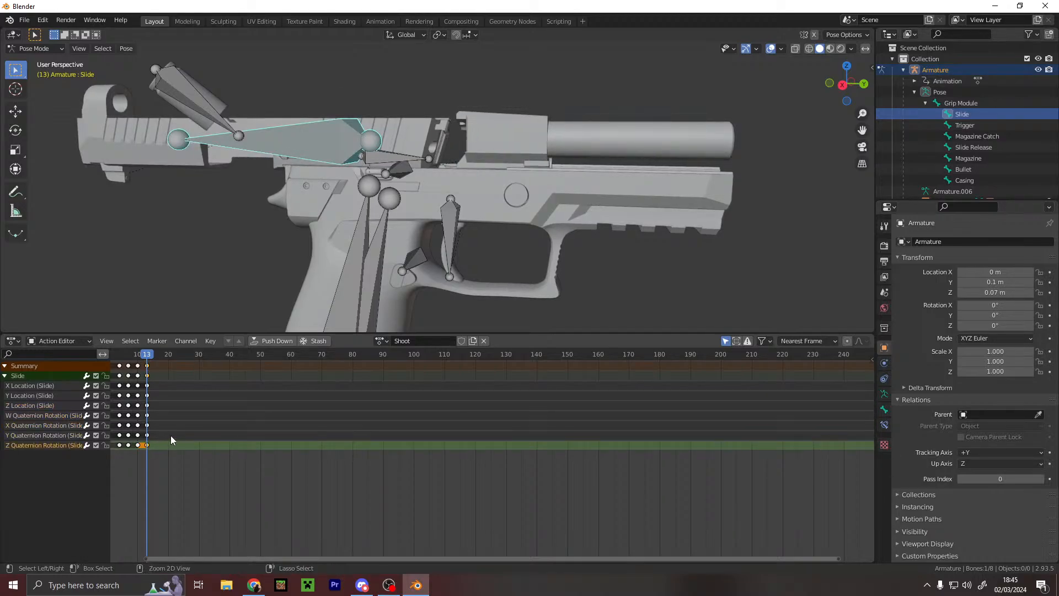
key("ctrl+z")
key("ctrl+z")
key("ctrl+z")
key("ctrl+z")
key("ctrl+z")
key("ctrl+z")
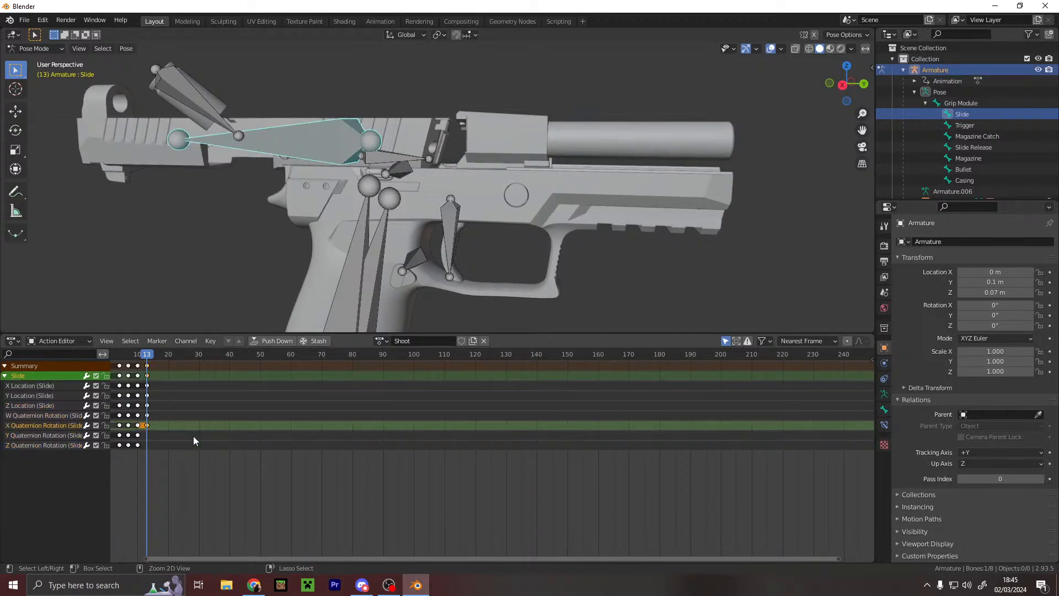
- Play and scrub the Shoot action to review the slide's return to its forward position at frame 13
mouse_move(433, 208)
middle_mouse_down()
mouse_move(454, 217)
mouse_move(386, 205)
mouse_move(468, 185)
mouse_move(441, 209)
middle_mouse_up()
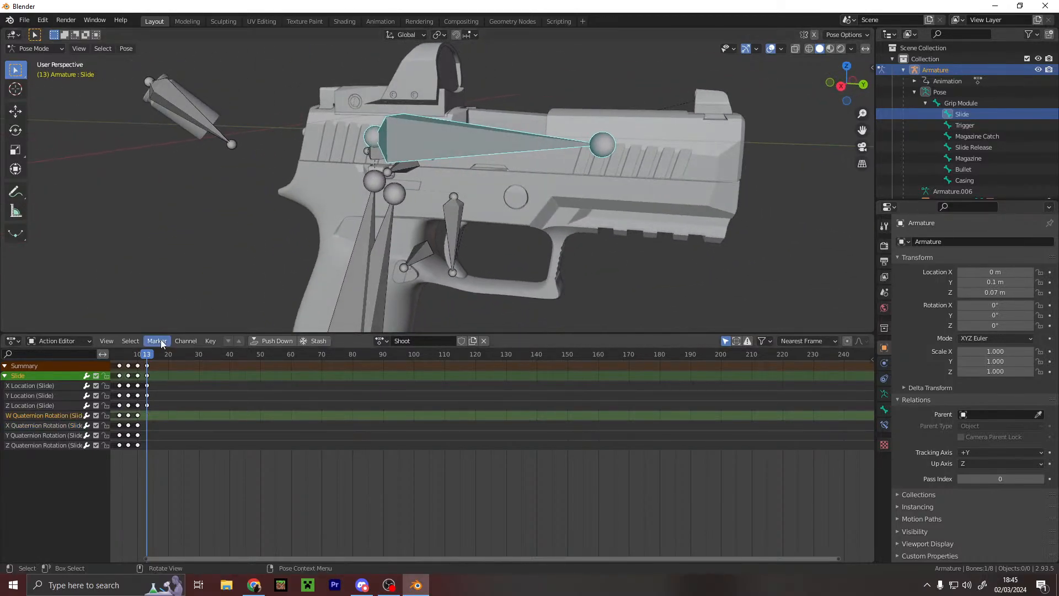
mouse_move(150, 354)
left_mouse_down()
mouse_move(111, 353)
mouse_move(145, 355)
left_mouse_up()
key("space")
key("space")
key("space")
middle_click_drag(763, 204, 787, 178)
key("space")
left_click(163, 354)
mouse_move(161, 354)
left_mouse_down()
mouse_move(118, 355)
mouse_move(158, 359)
mouse_move(138, 363)
mouse_move(148, 370)
left_mouse_up()
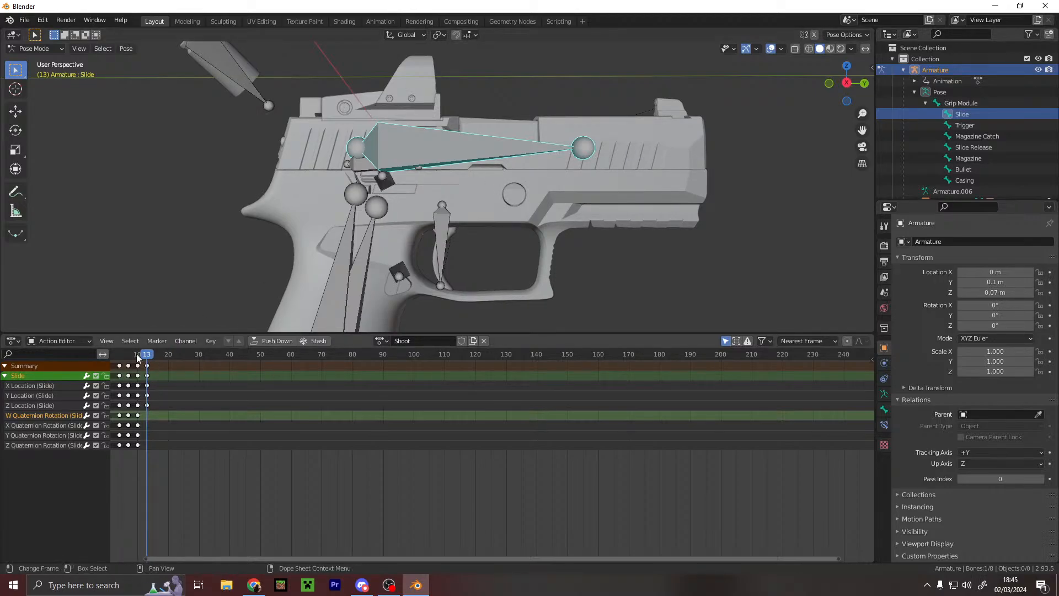
- Insert a keyframe for the Trigger bone's current pose at frame 10 and move the playhead to frame 13
left_click_drag(144, 353, 137, 360)
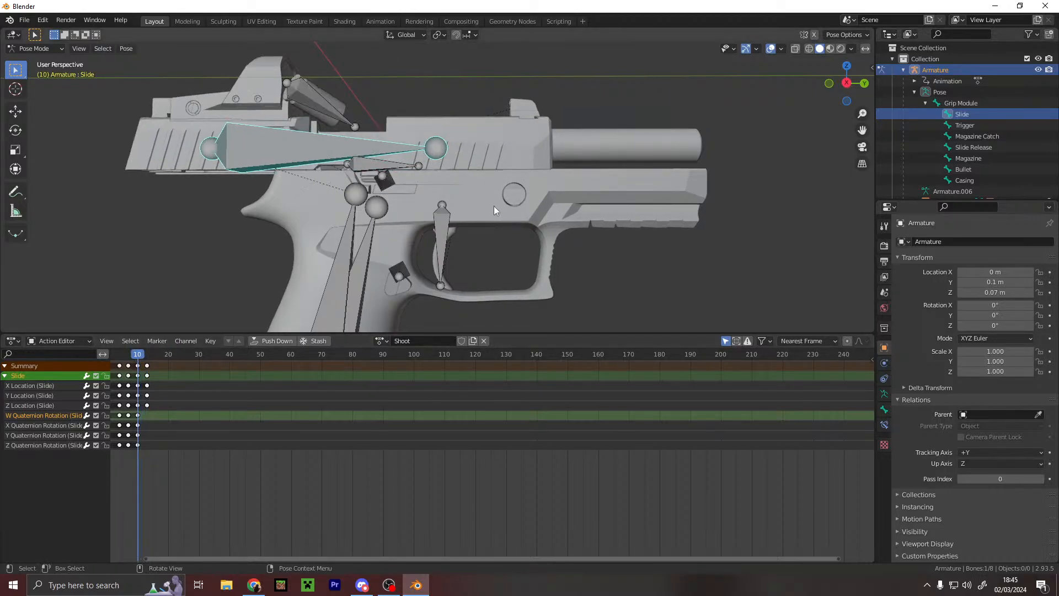
left_click(439, 242)
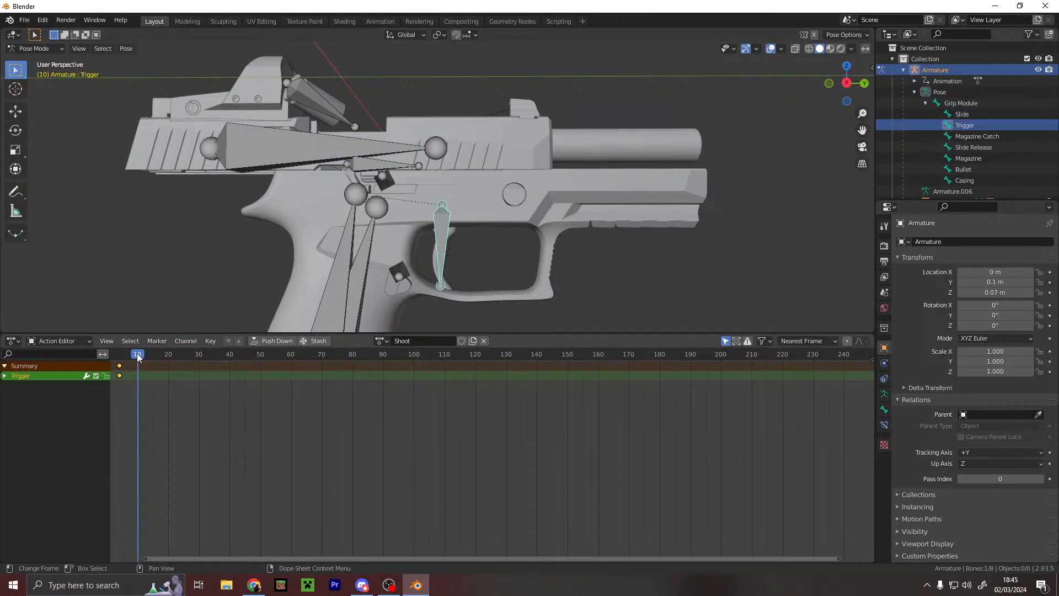
key("i")
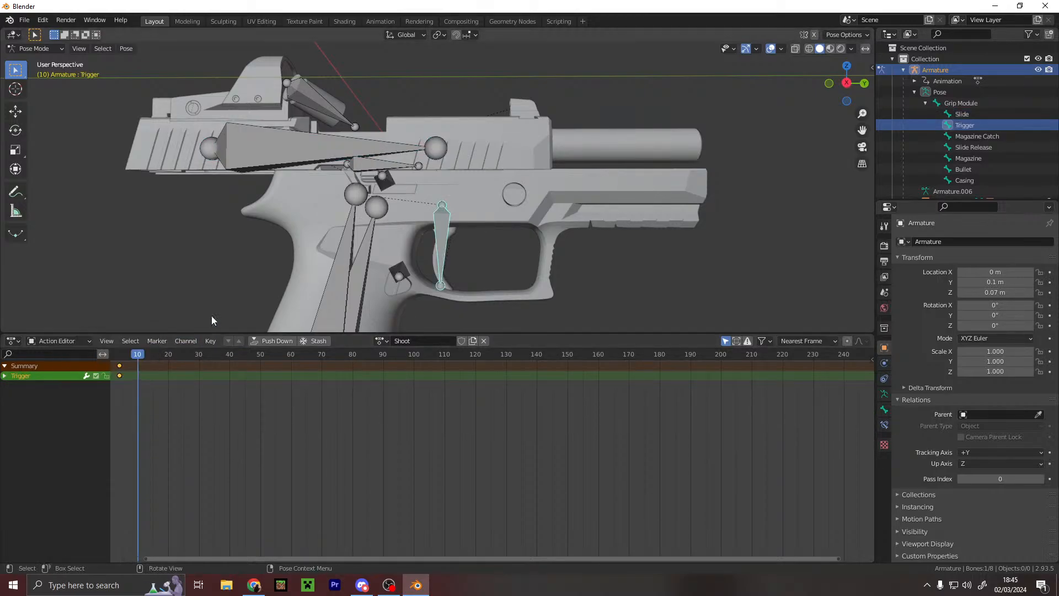
key("i")
left_click(382, 230)
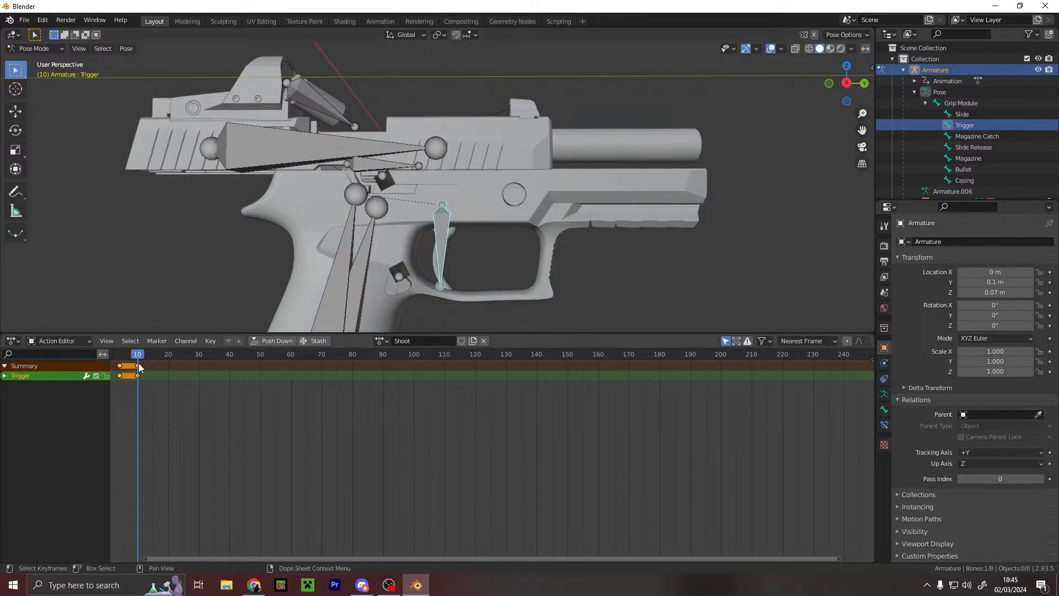
left_click_drag(138, 359, 146, 359)
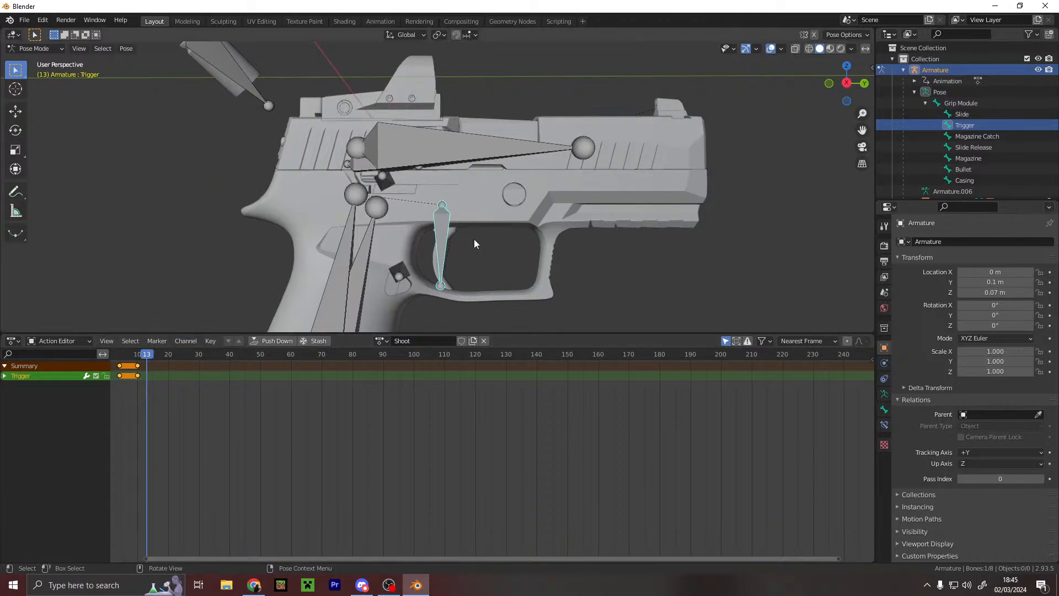
- Copy the Trigger's frame 4 keyframes, paste them at frame 13 and expand the Trigger's channels
left_click(119, 370)
key("ctrl+c")
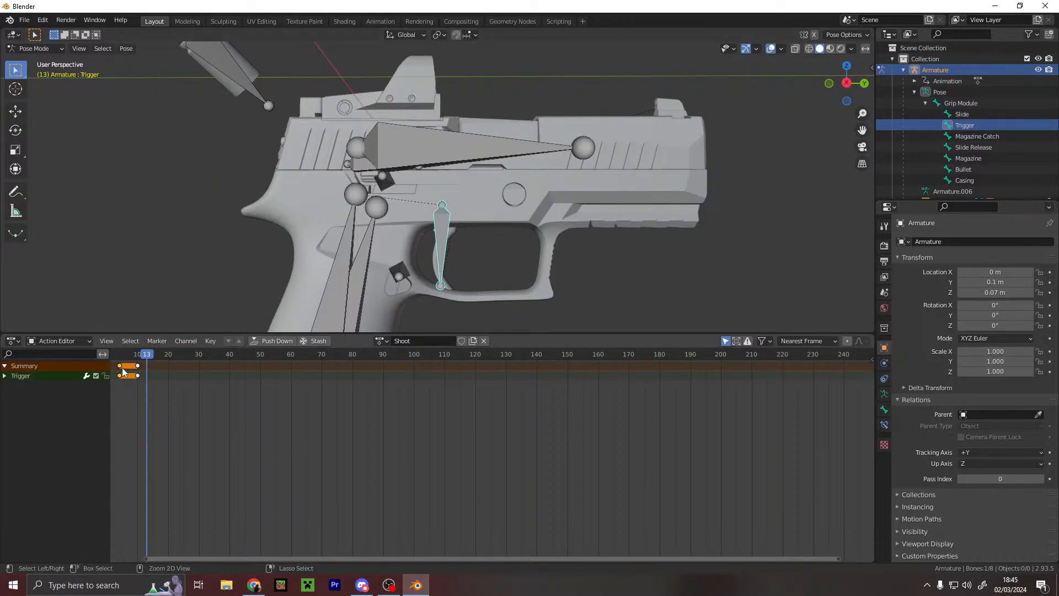
key("ctrl+v")
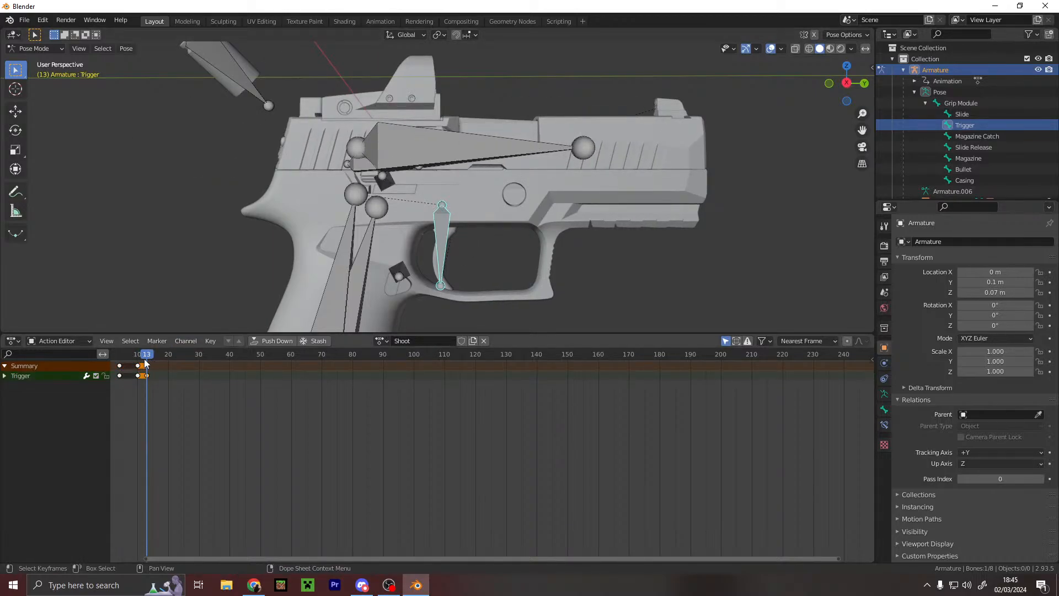
left_click_drag(147, 354, 148, 354)
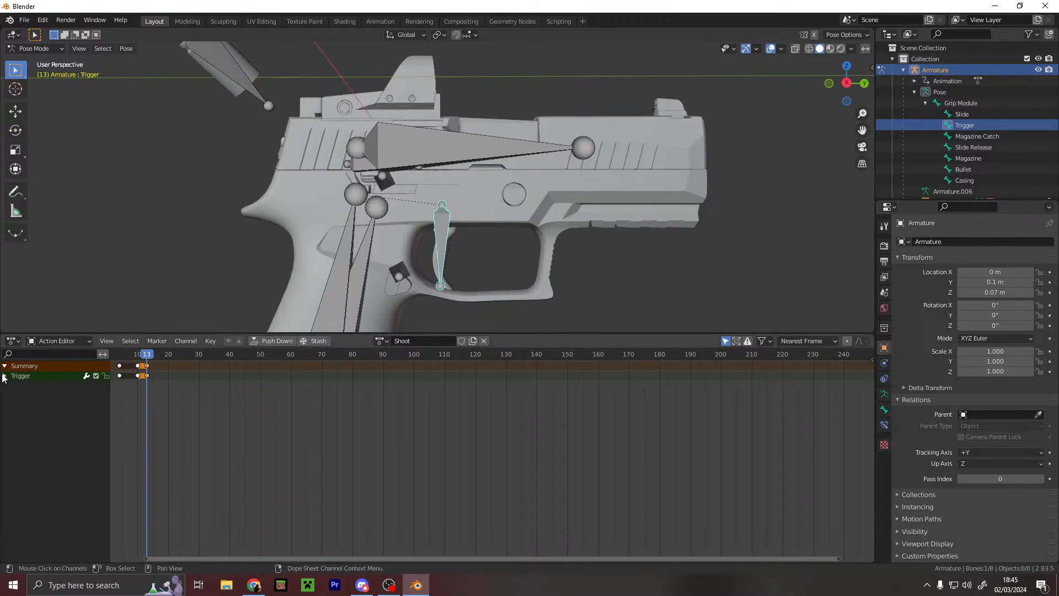
left_click(4, 375)
left_click(38, 385)
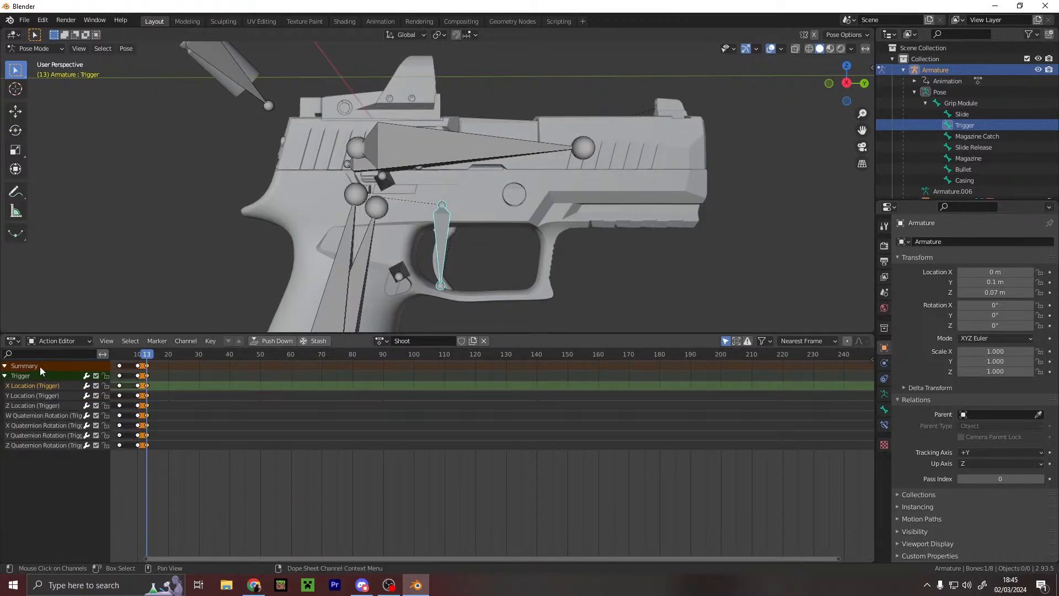
left_click(40, 376)
left_click(67, 387)
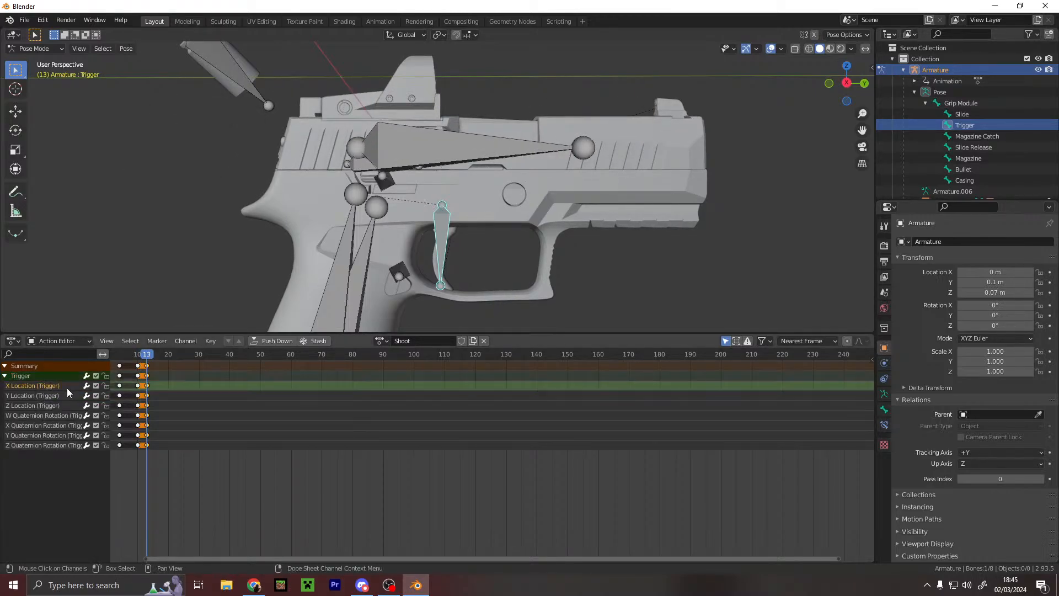
- Delete the Trigger keyframes pasted at frame 13
left_click(148, 366)
left_click_drag(147, 365, 121, 371)
left_click(147, 375)
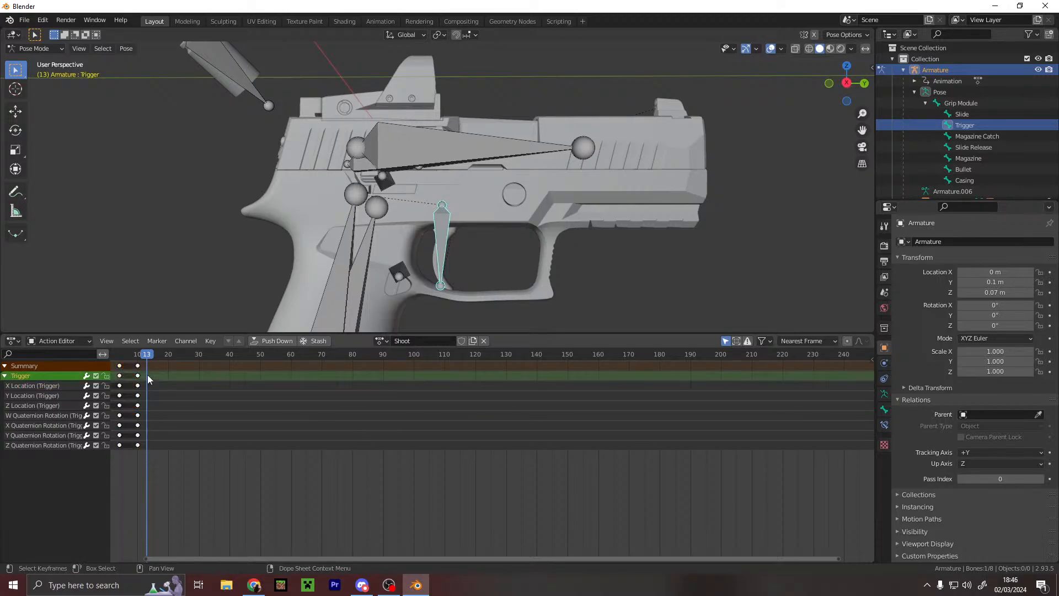
mouse_move(147, 357)
left_mouse_down()
mouse_move(133, 358)
mouse_move(147, 360)
left_mouse_up()
key("Delete")
mouse_move(150, 355)
left_mouse_down()
mouse_move(122, 358)
mouse_move(146, 356)
left_mouse_up()
key("a")
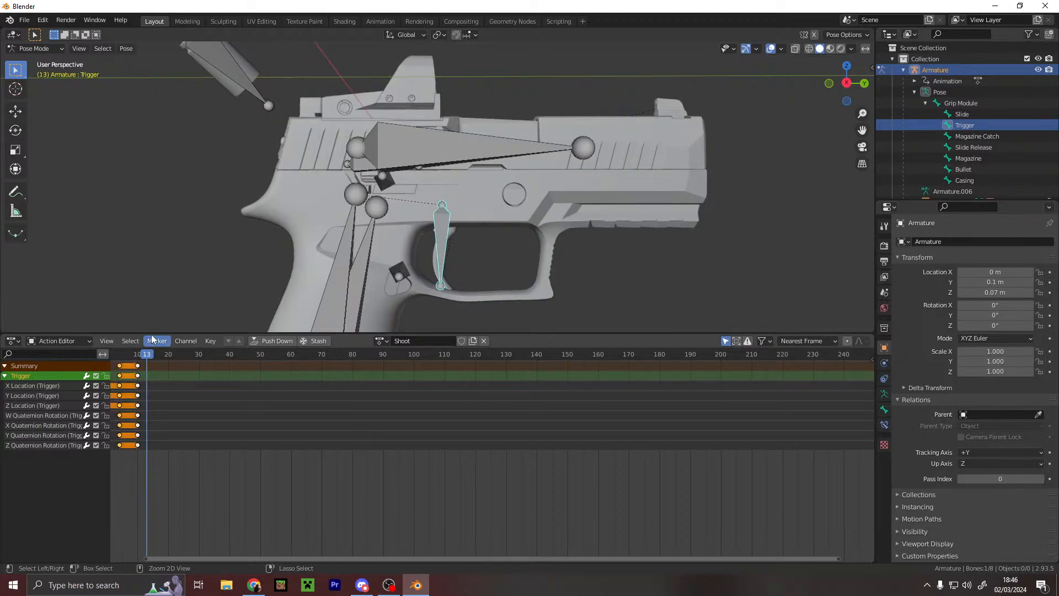
- Copy the Trigger's frame 0 keyframes and paste them at frame 13 to release the trigger
left_click(129, 356)
left_click(147, 356)
key("alt+a")
left_click(116, 354)
mouse_move(123, 364)
left_mouse_down()
mouse_move(871, 364)
mouse_move(117, 366)
left_mouse_up()
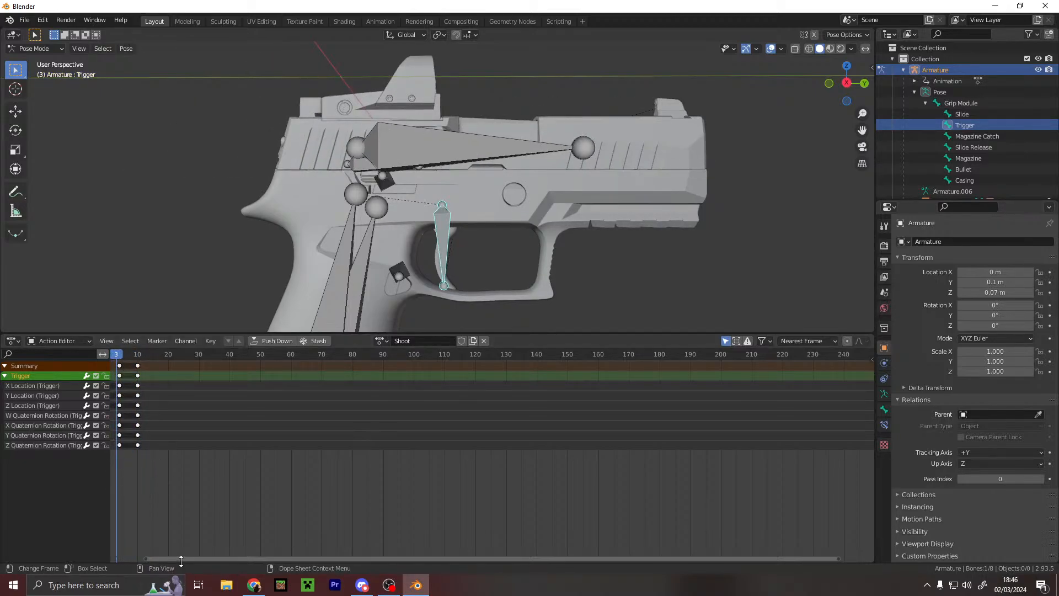
left_click_drag(183, 557, 140, 546)
left_click_drag(163, 356, 156, 463)
left_click(154, 358)
left_click_drag(155, 358, 190, 379)
key("ctrl+v")
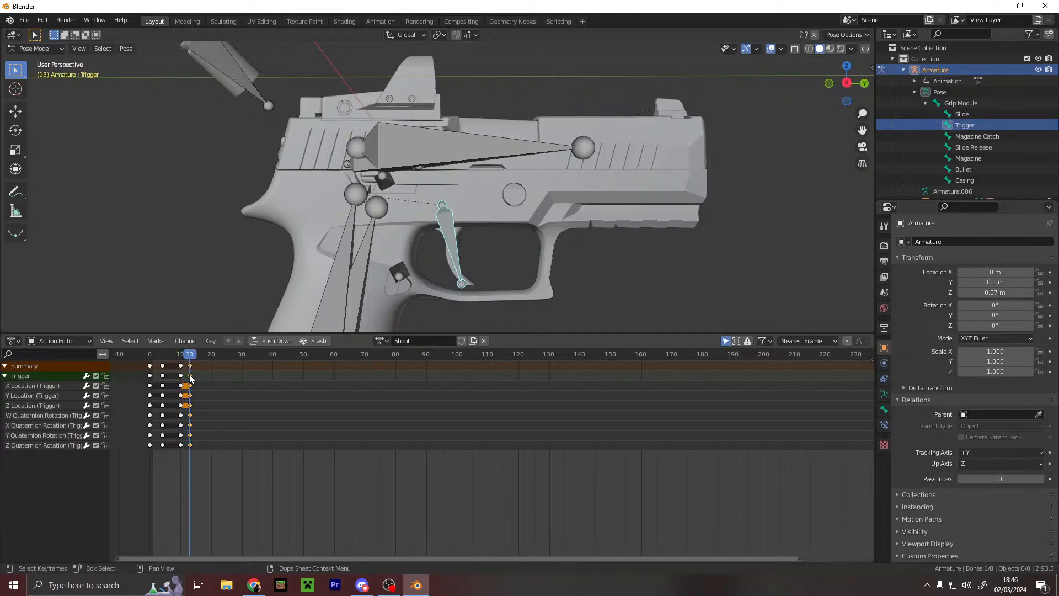
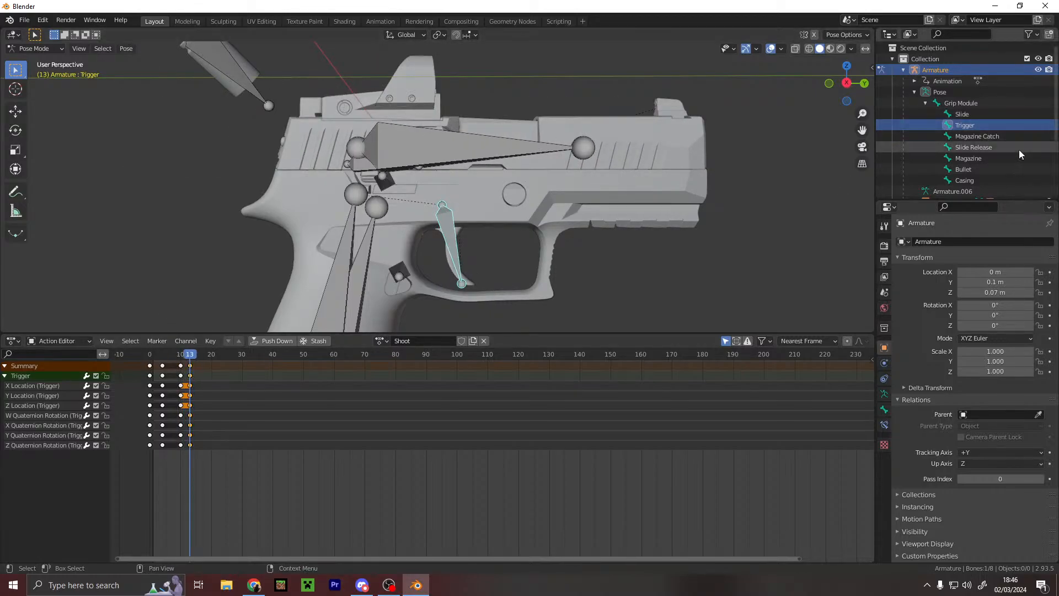
- Select the Bullet bone and insert a keyframe for its current pose at frame 3
left_click(983, 168)
left_click_drag(194, 357, 161, 359)
key("i")
key("i")
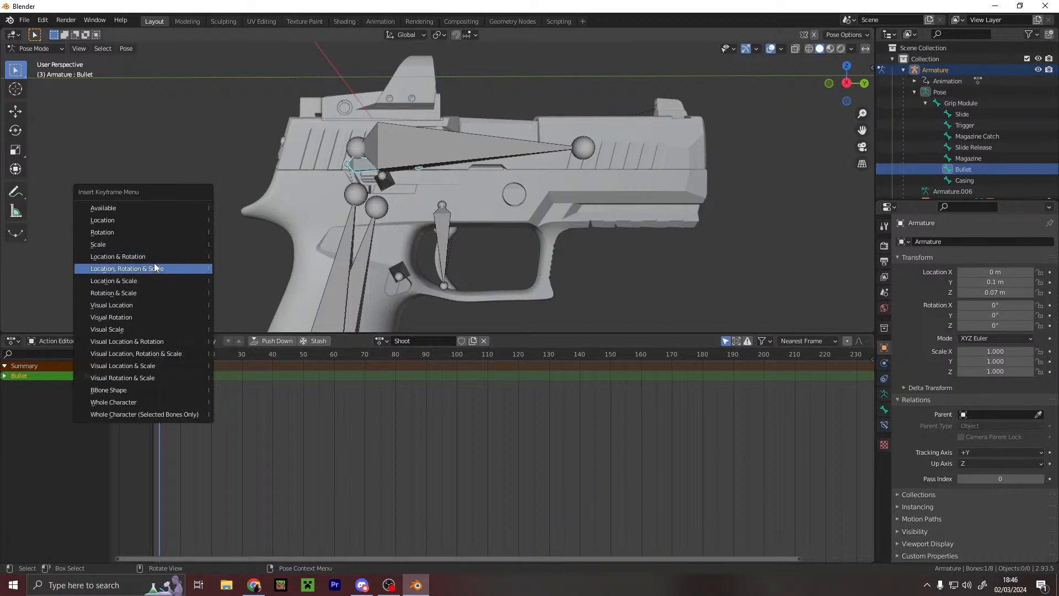
left_click(154, 262)
right_click(558, 120)
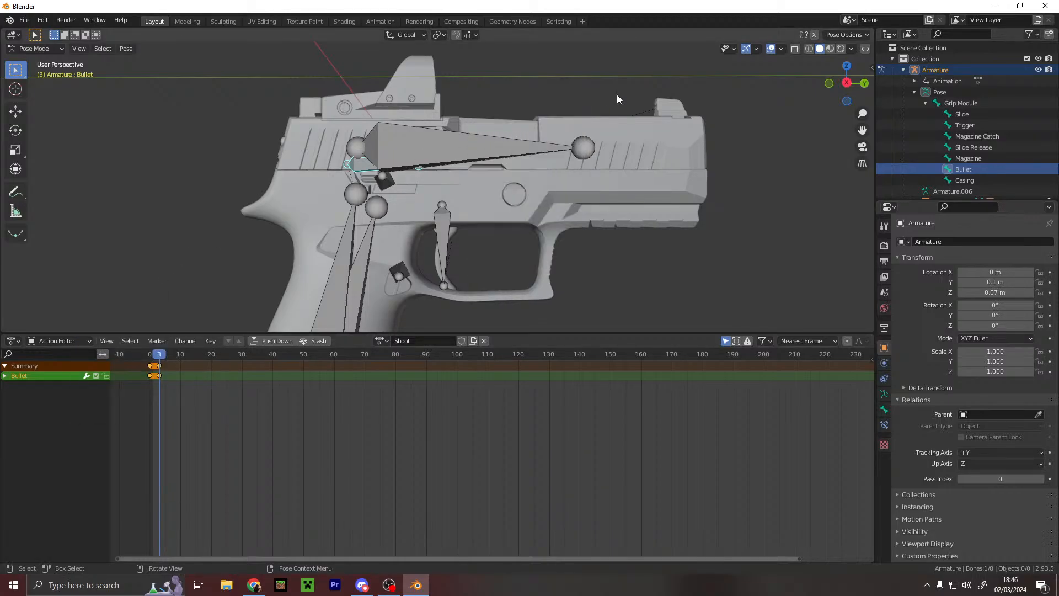
- Move the playhead to frame 7 and hide the Slide and Slide Release bones
middle_click_drag(623, 108, 627, 208)
middle_click_drag(619, 189, 578, 287, "shift")
scroll(171, 323, "up", 1)
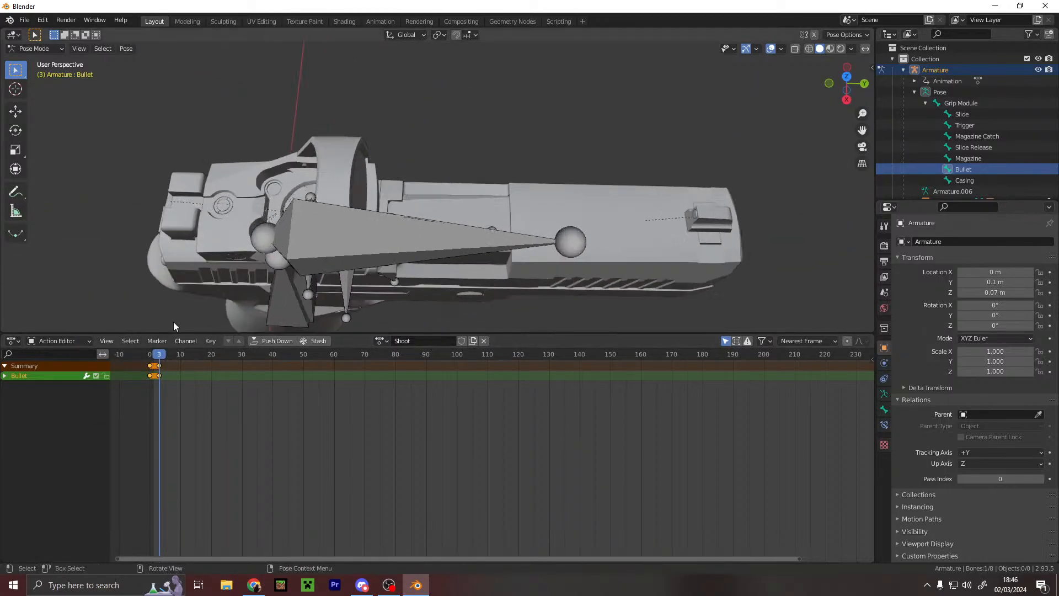
mouse_move(160, 357)
left_mouse_down()
mouse_move(177, 359)
mouse_move(149, 367)
mouse_move(164, 353)
mouse_move(172, 364)
left_mouse_up()
left_click(154, 382)
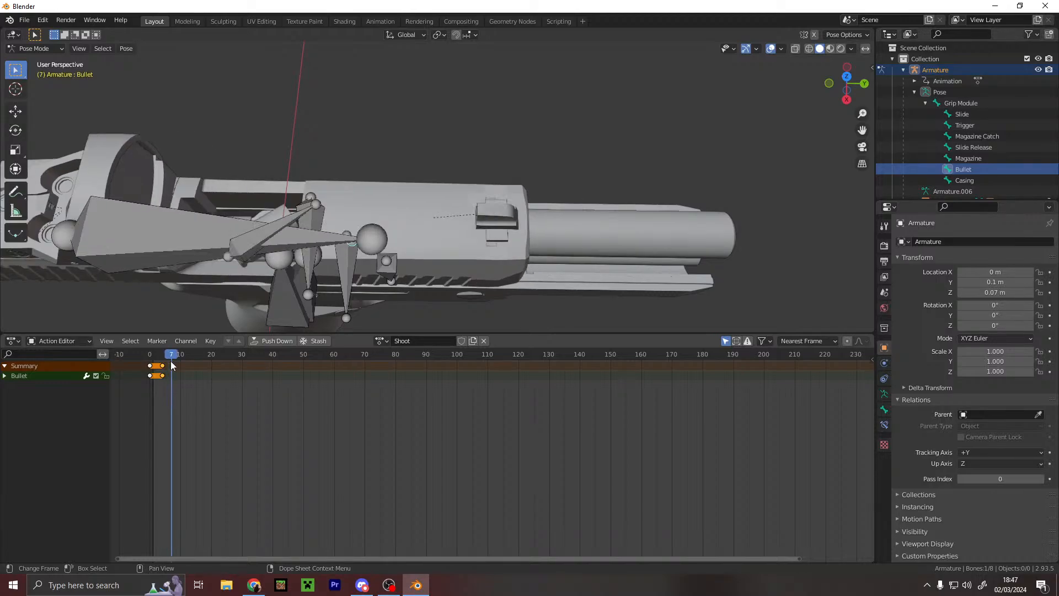
scroll(335, 241, "up", 2)
middle_click_drag(335, 241, 243, 191)
left_click(235, 184)
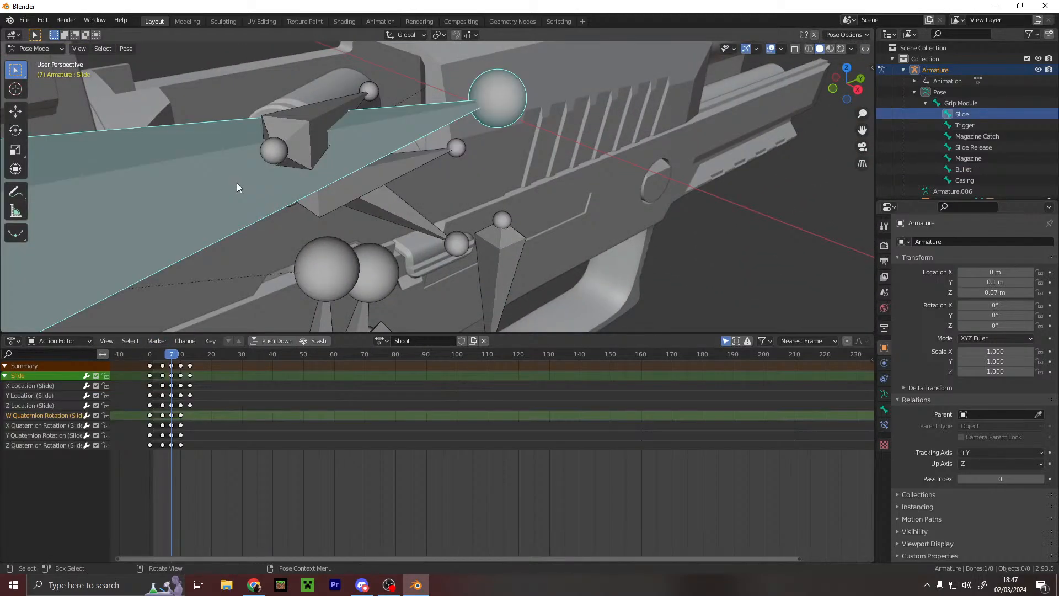
key("h")
middle_click_drag(369, 114, 390, 202)
left_click(392, 207)
key("h")
- Hide the Magazine bone to clear the view around the Bullet bone
scroll(499, 177, "down", 3)
middle_click_drag(500, 178, 442, 162)
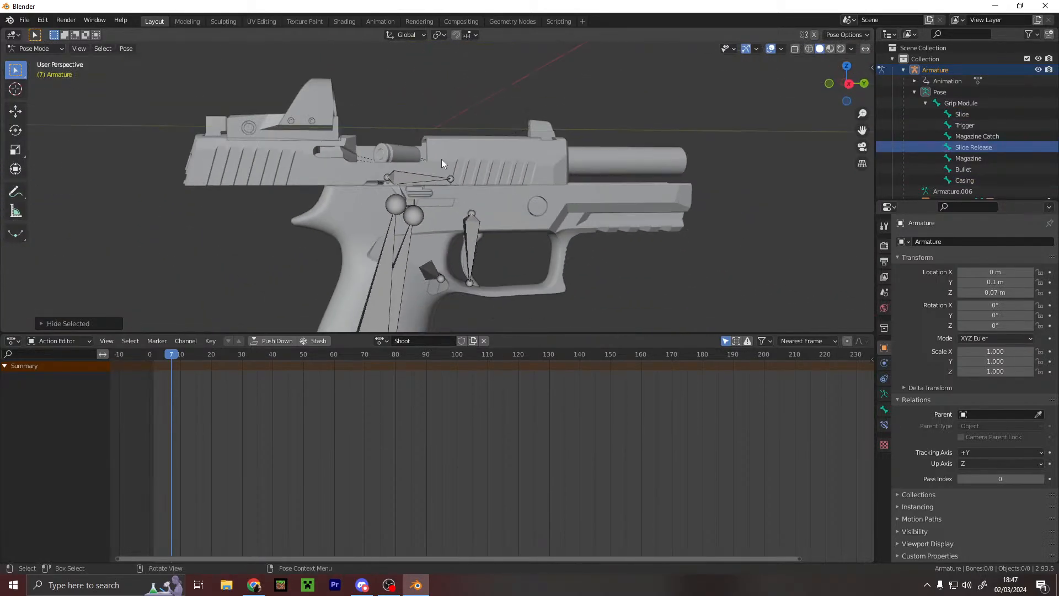
left_click(400, 256)
scroll(479, 189, "down", 3)
key("h")
scroll(468, 194, "up", 5)
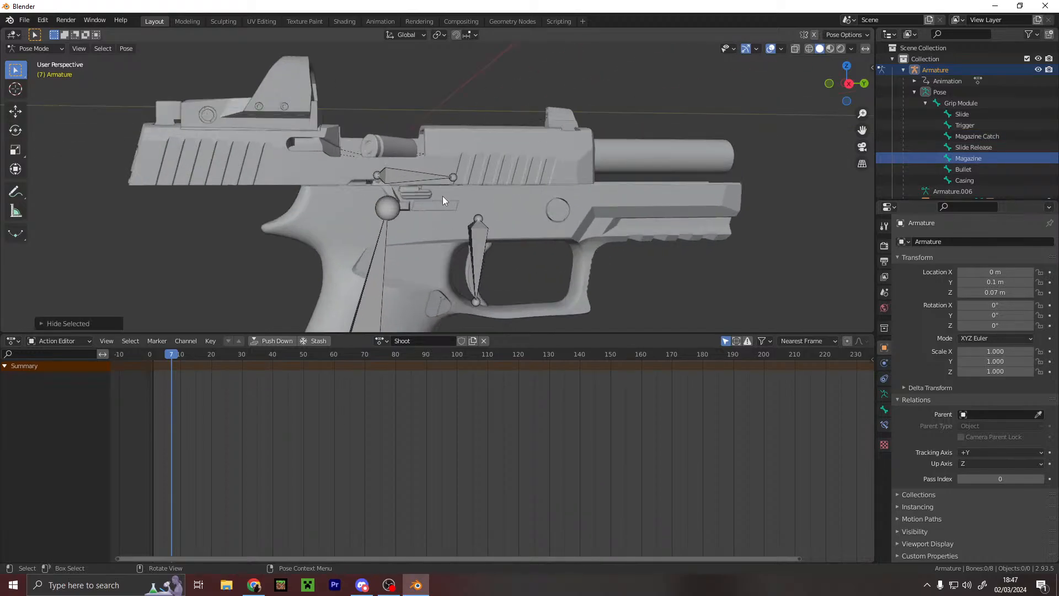
- Select the Bullet bone and raise it about 0.0087 m along global Z at frame 7
middle_click_drag(463, 179, 432, 236)
left_click(432, 236)
middle_click_drag(220, 358, 164, 359)
middle_click_drag(249, 398, 305, 394)
key("g")
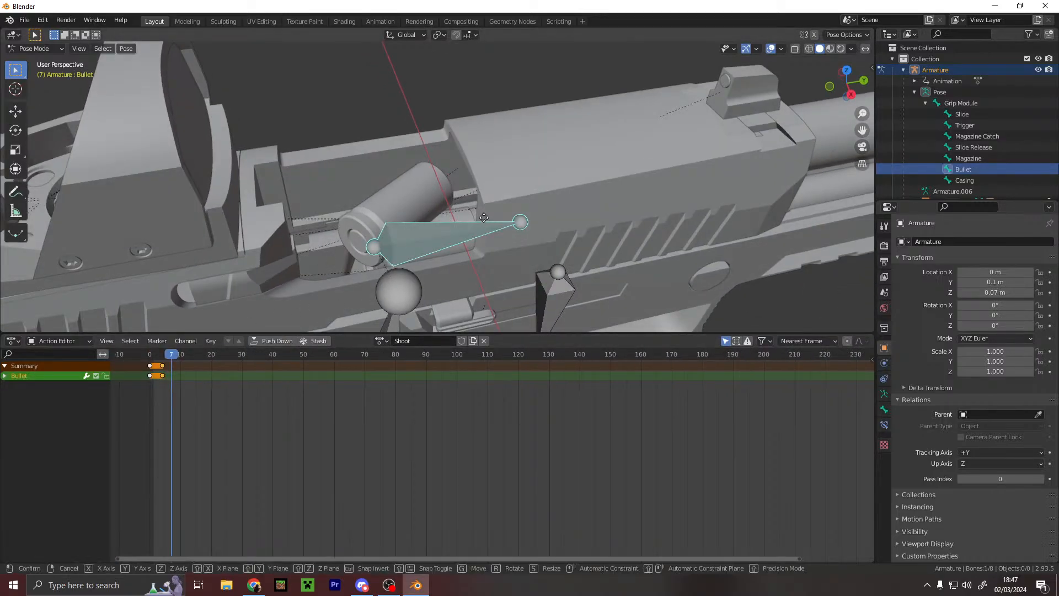
key("z")
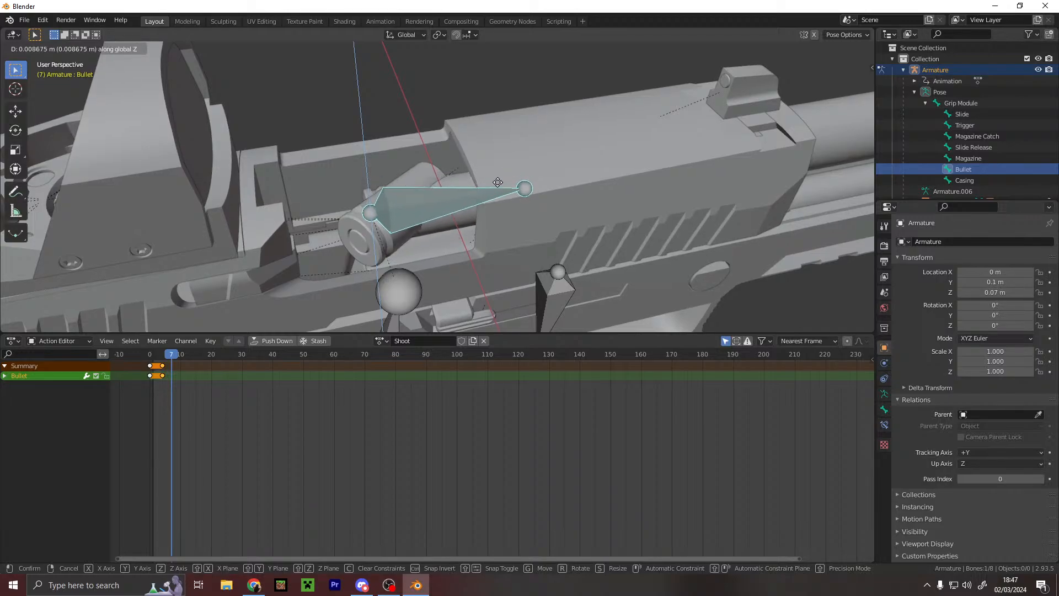
left_click(505, 186)
- Rotate the Bullet bone slightly and insert a keyframe for its pose at frame 7
middle_click_drag(513, 188, 578, 124)
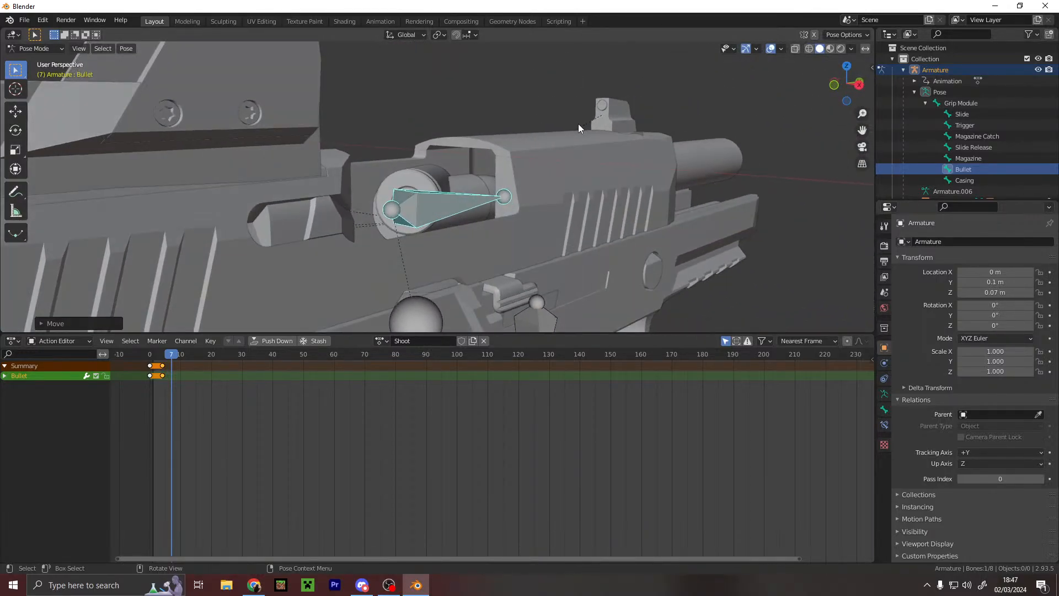
key("r")
left_click(577, 115)
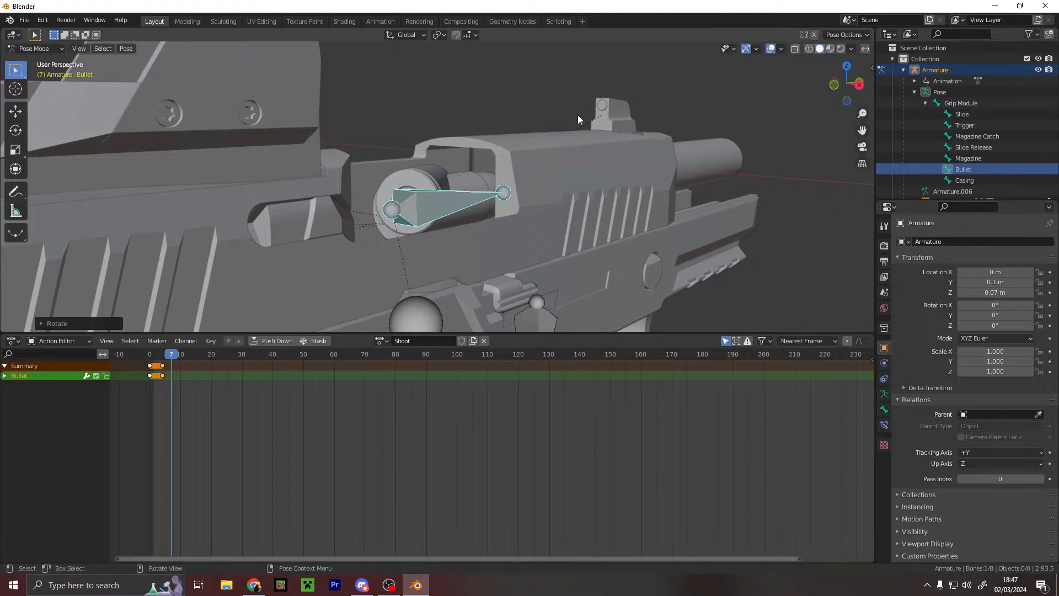
key("i")
left_click(405, 247)
- At frame 13, hide the Slide mesh and move the Bullet bone about 0.045 m forward along global Y into the chamber
middle_click_drag(462, 183, 498, 204)
left_click_drag(172, 353, 190, 363)
middle_click_drag(510, 180, 518, 145)
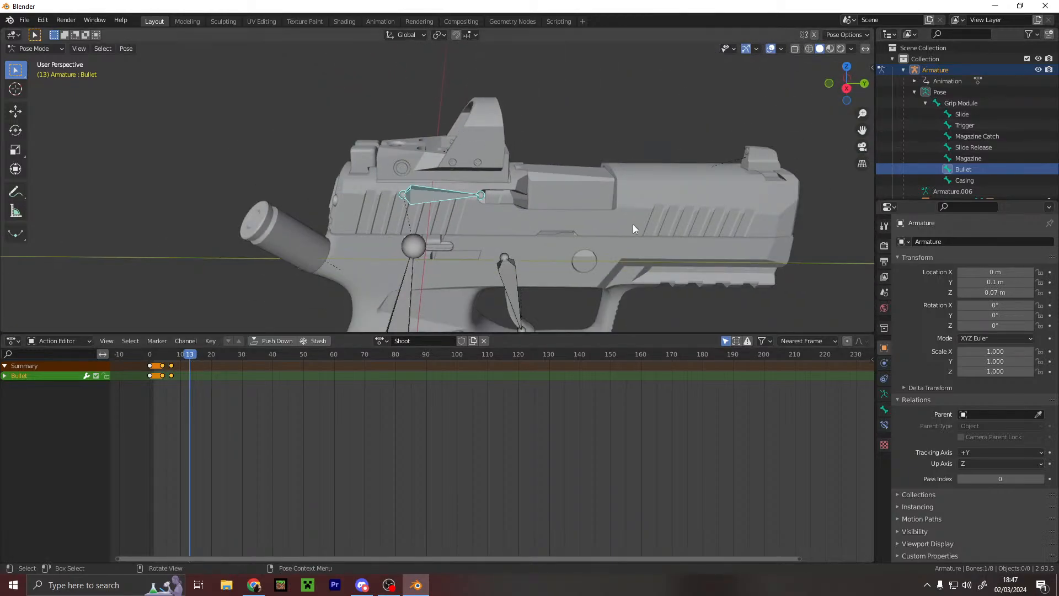
middle_click_drag(633, 224, 469, 125, "shift")
scroll(1008, 150, "down", 4)
scroll(480, 180, "up", 3)
middle_click_drag(480, 180, 716, 251, "shift")
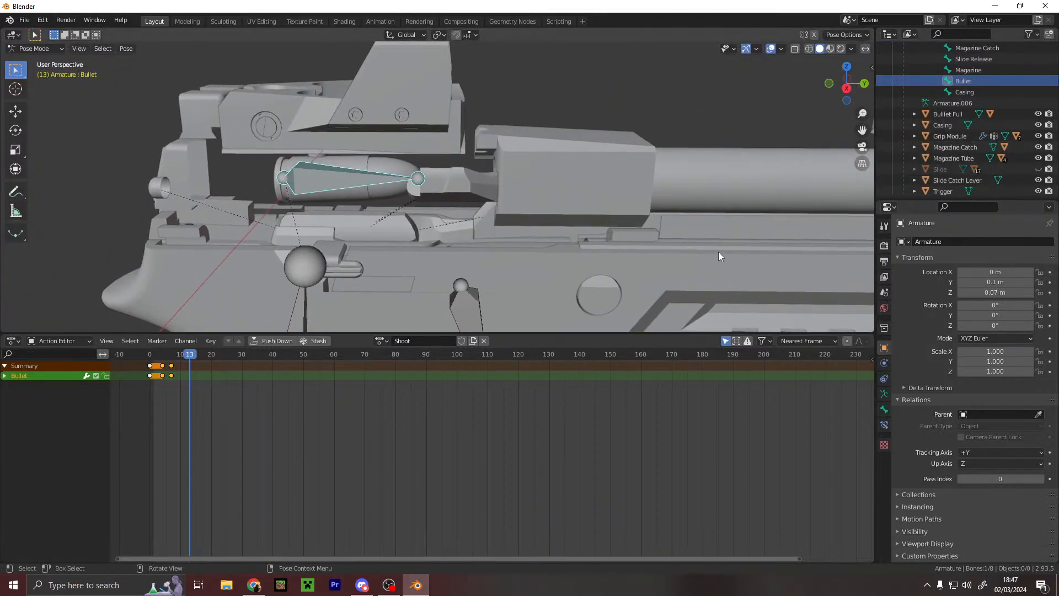
key("g")
key("y")
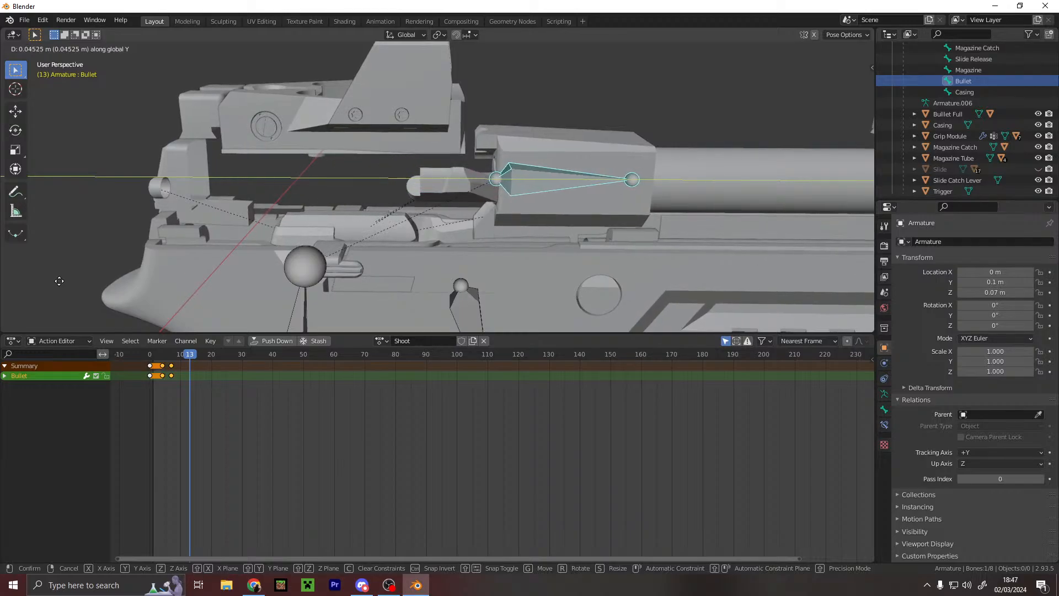
left_click(60, 284)
- Rotate the Bullet bone slightly to align it with the barrel and insert a keyframe at frame 13
key("r")
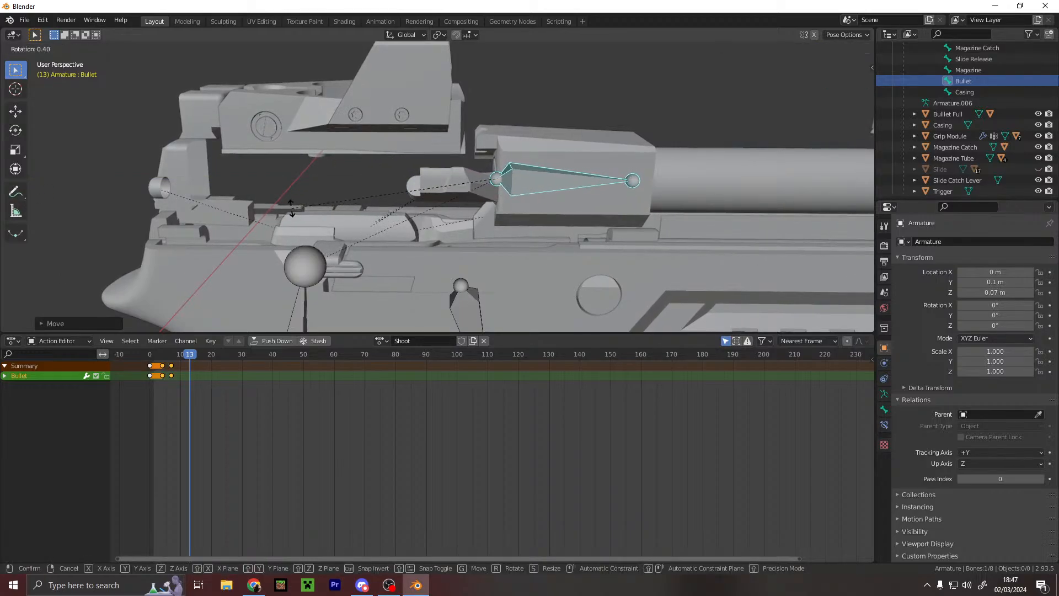
left_click(296, 204)
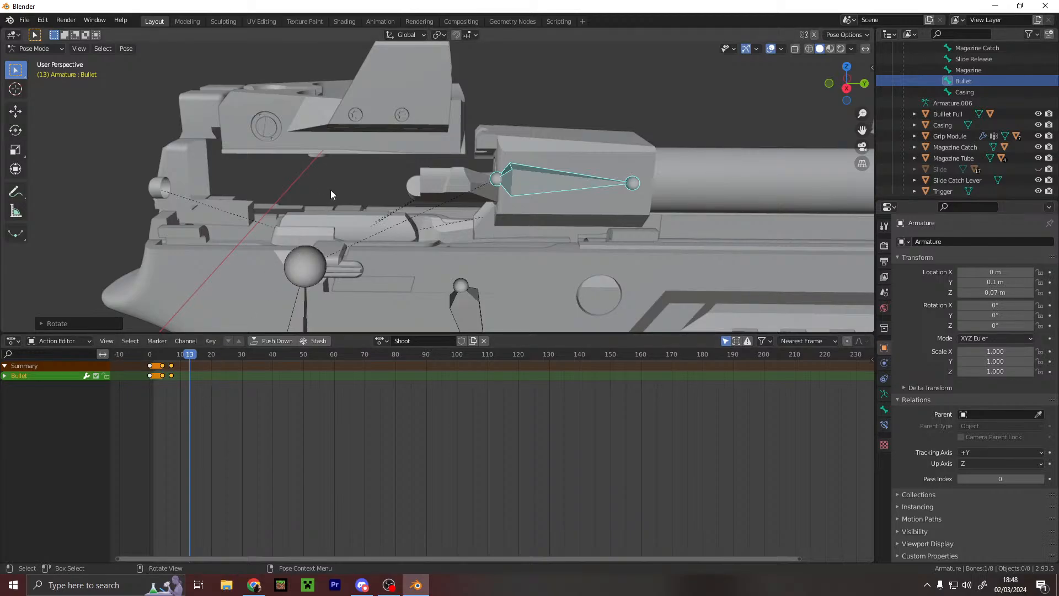
key("i")
left_click(278, 192)
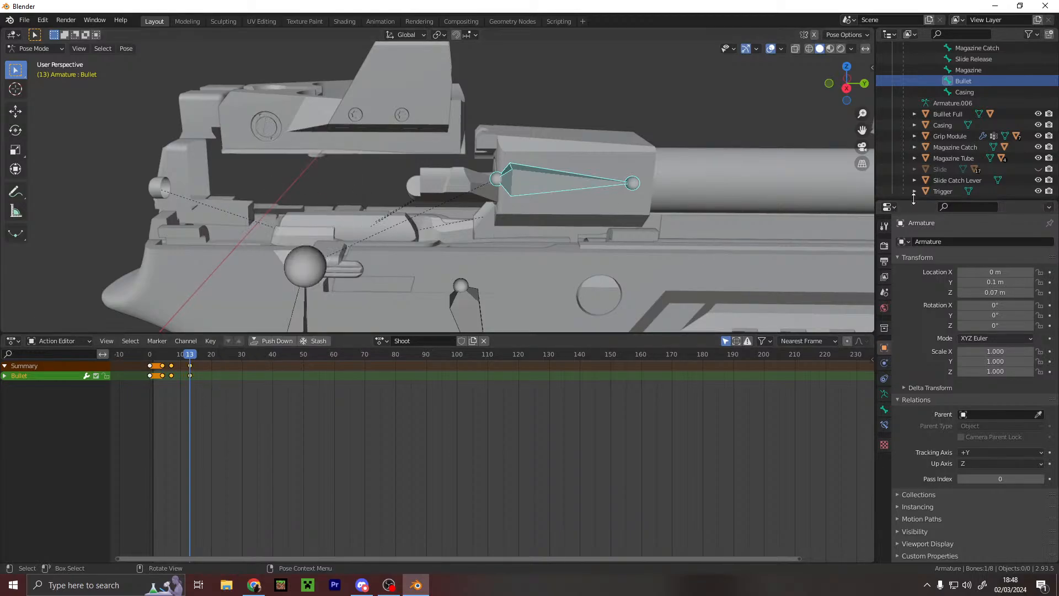
- Unhide the Slide mesh and deselect the Bullet bone
left_click(1038, 169)
scroll(536, 127, "down", 3)
left_click(536, 128)
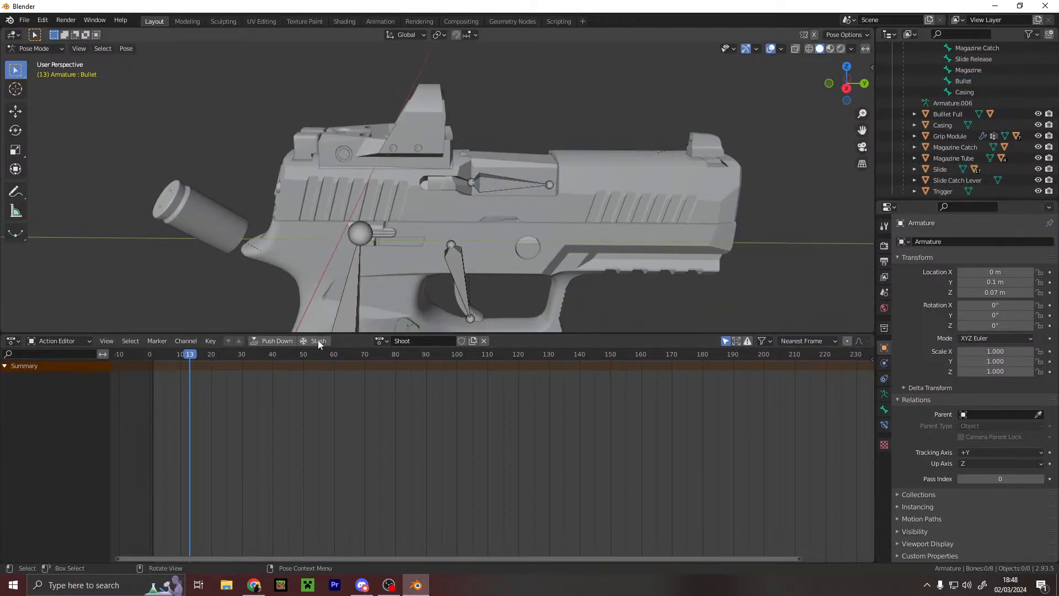
- Play the Shoot action from frame 0 to review the bullet's chambering, and return to frame 0
left_click_drag(189, 354, 124, 356)
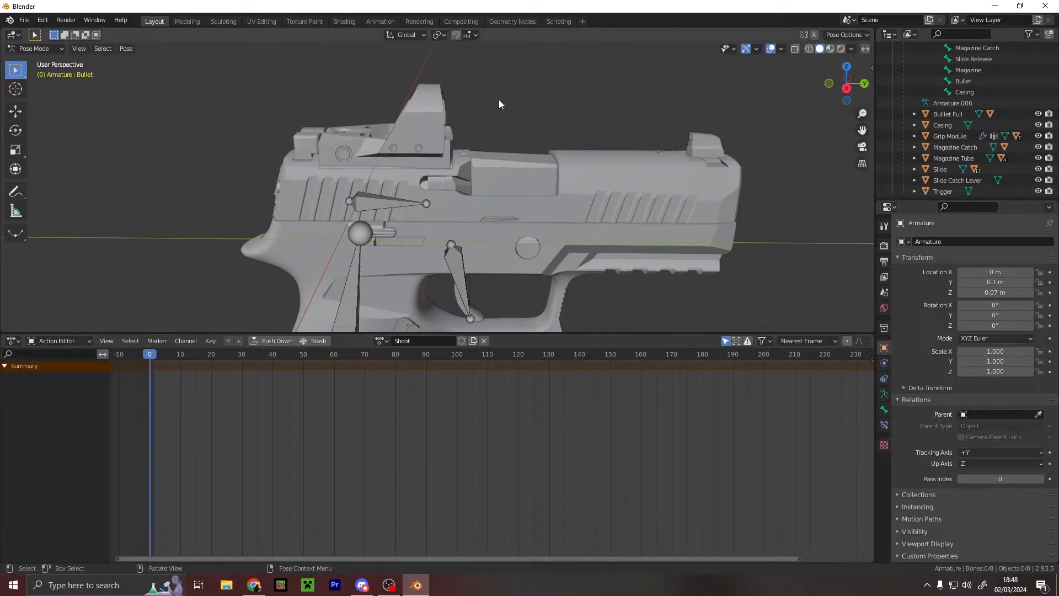
middle_click_drag(498, 99, 491, 144)
key("space")
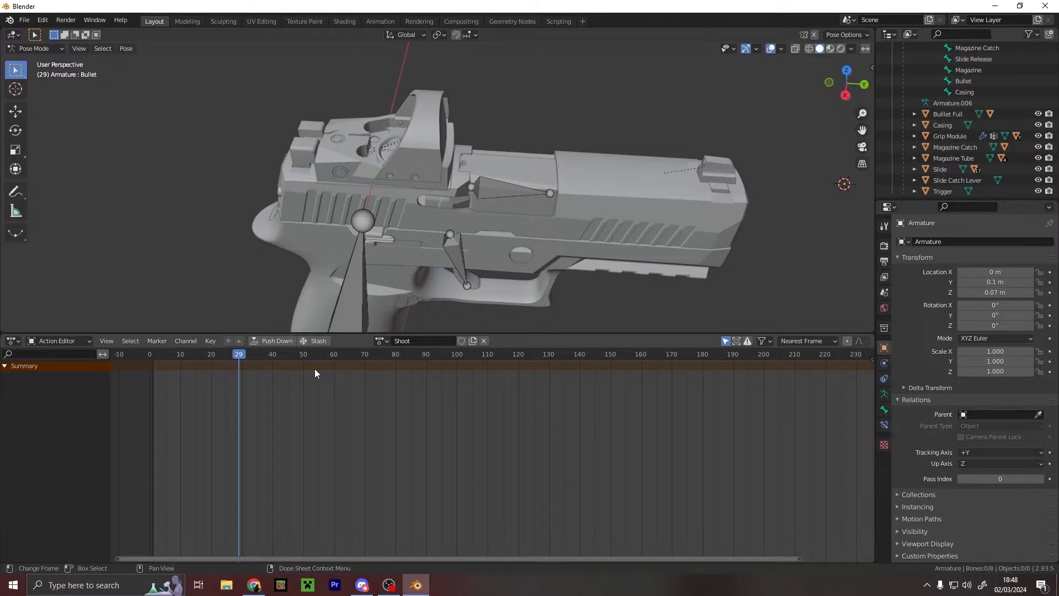
left_click_drag(241, 356, 147, 369)
- Check the Grip Module bone's keyframes at frame 0, deselect it and replay the Shoot action
middle_click_drag(331, 286, 676, 210)
scroll(938, 107, "up", 4)
left_click(961, 90)
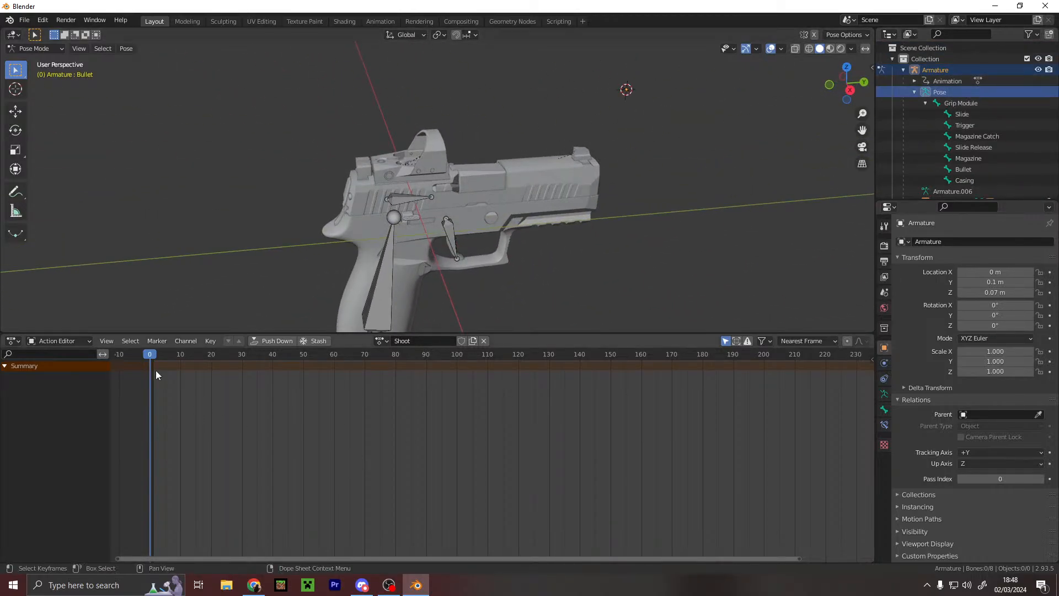
left_click(960, 103)
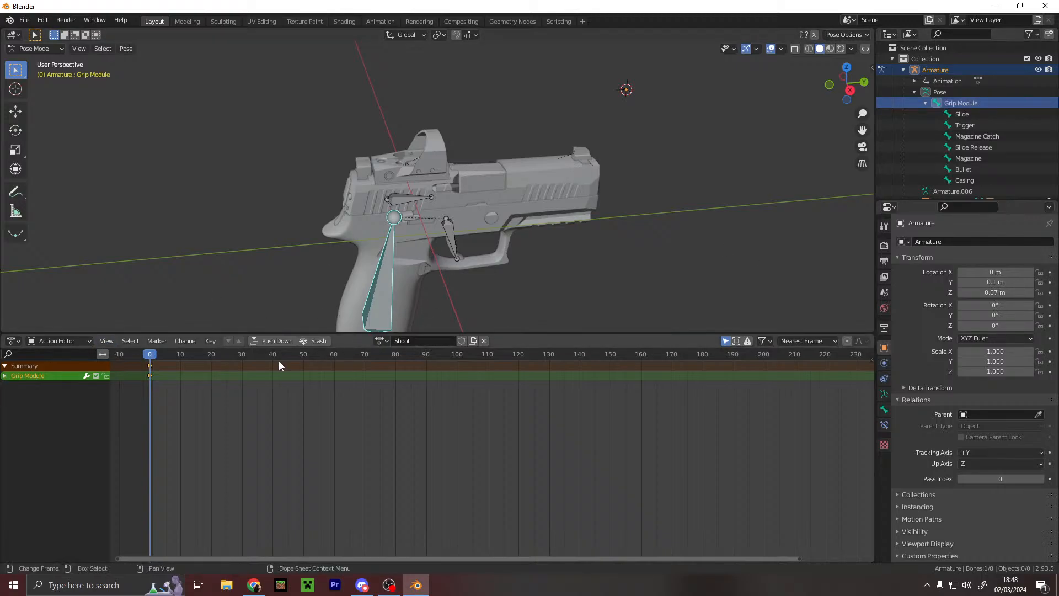
scroll(328, 252, "up", 2)
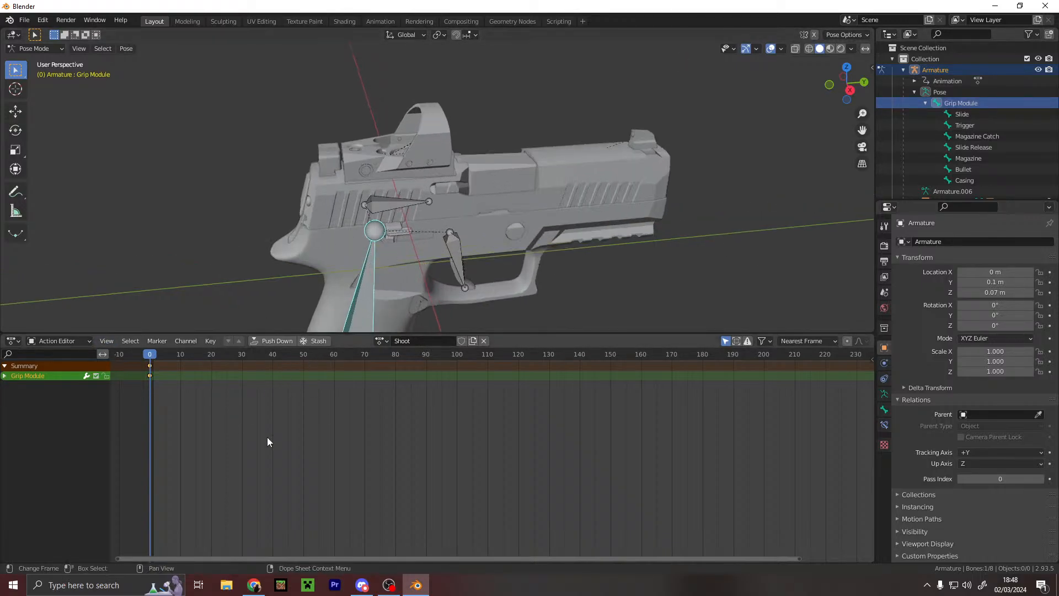
left_click(145, 239)
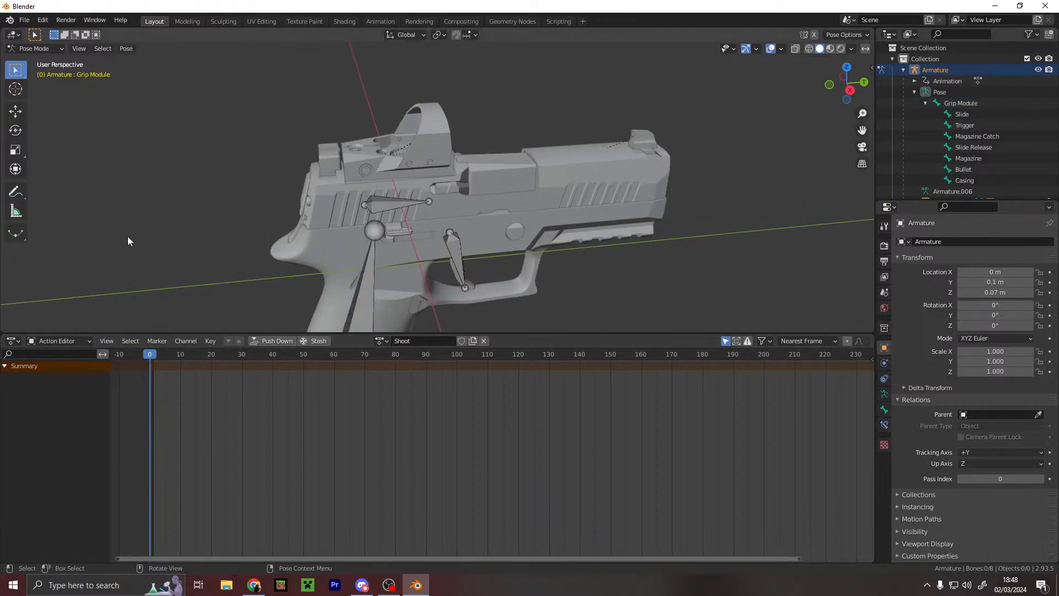
key("space")
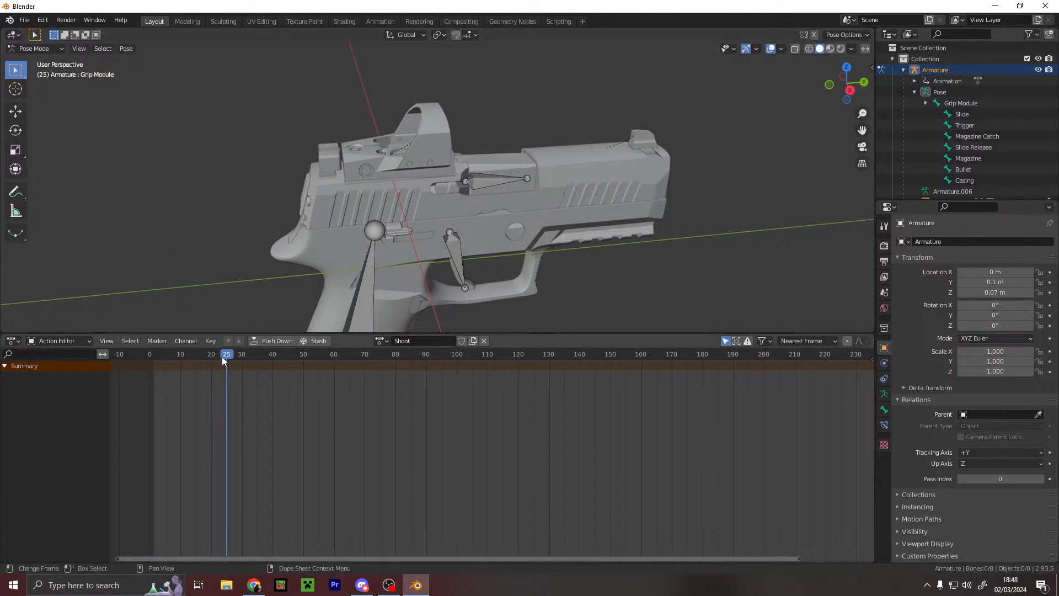
- Replay the Shoot action, stop it and move the playhead to frame 20
key("Escape")
key("space")
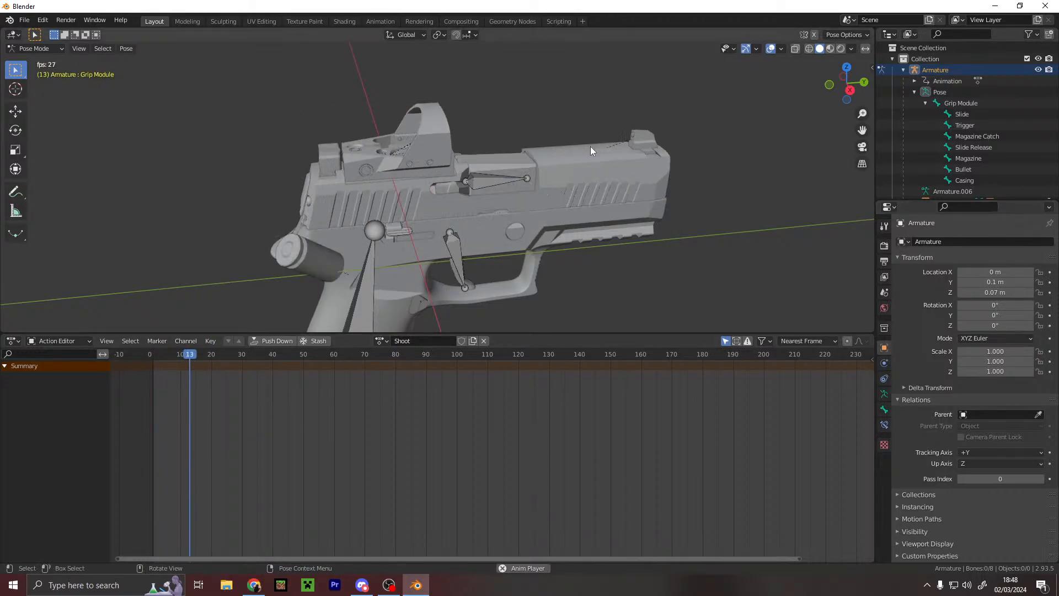
key("space")
left_click(214, 353)
mouse_move(215, 354)
left_mouse_down()
mouse_move(148, 358)
mouse_move(193, 372)
mouse_move(166, 373)
mouse_move(224, 379)
mouse_move(211, 359)
left_mouse_up()
- Look through the Action Editor's easing, view, selection, marker and keyframe options for a way to end the action at frame 20
right_click(213, 362)
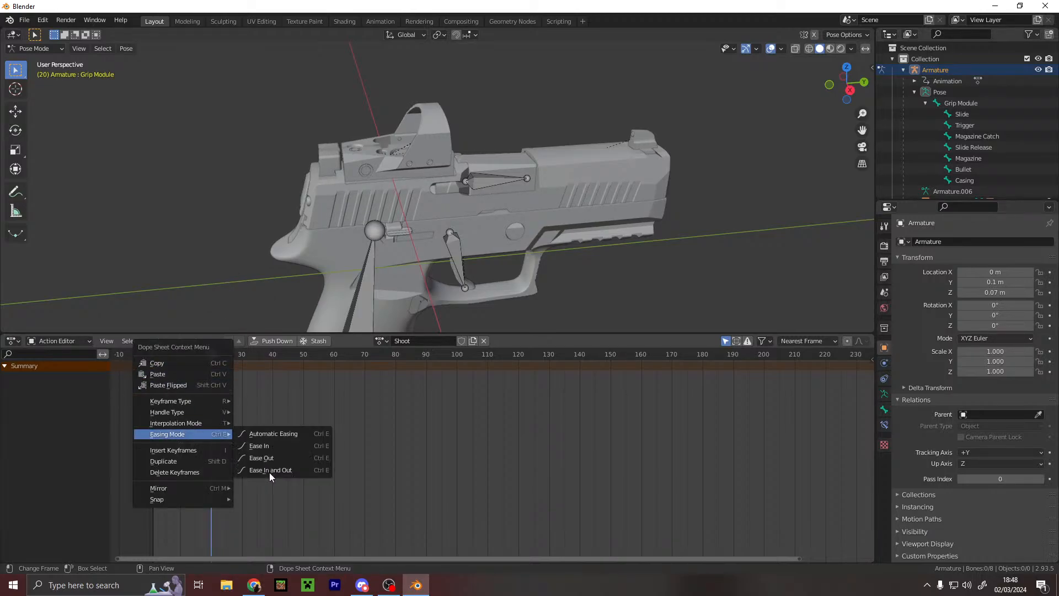
left_click(270, 472)
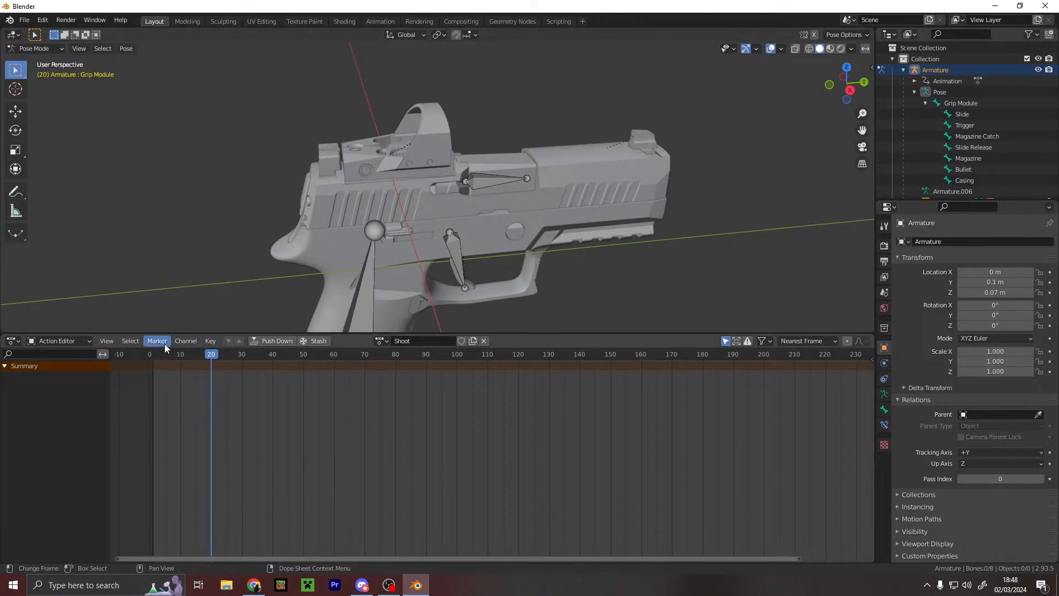
right_click(267, 389)
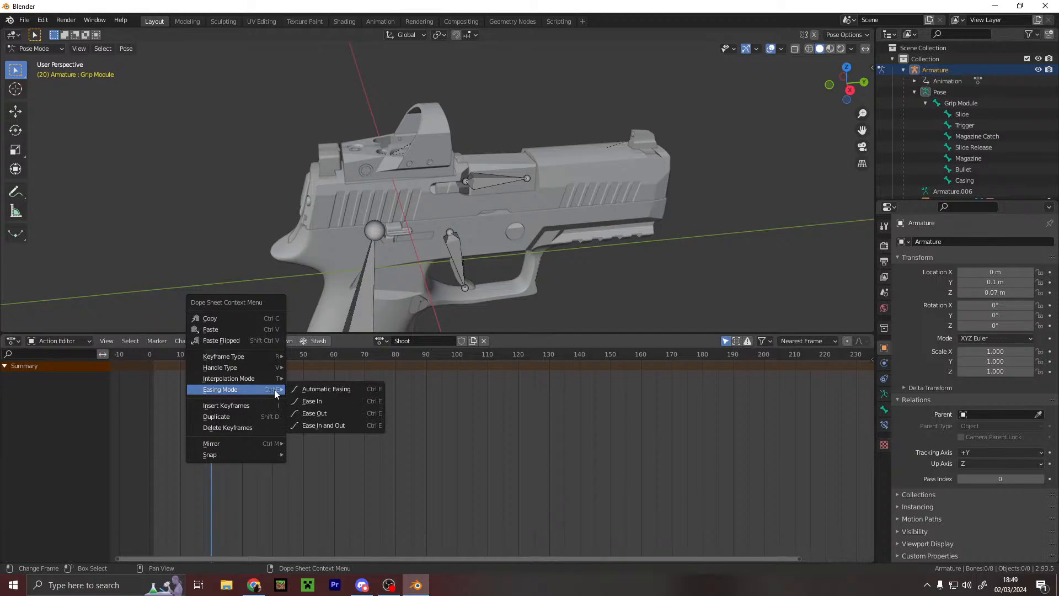
left_click(247, 428)
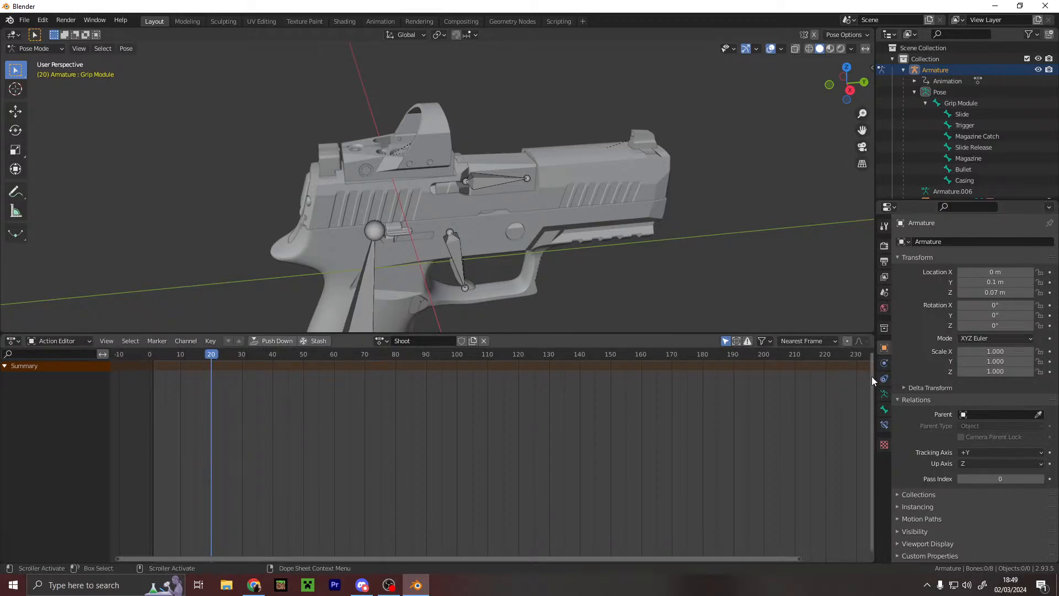
left_click(107, 341)
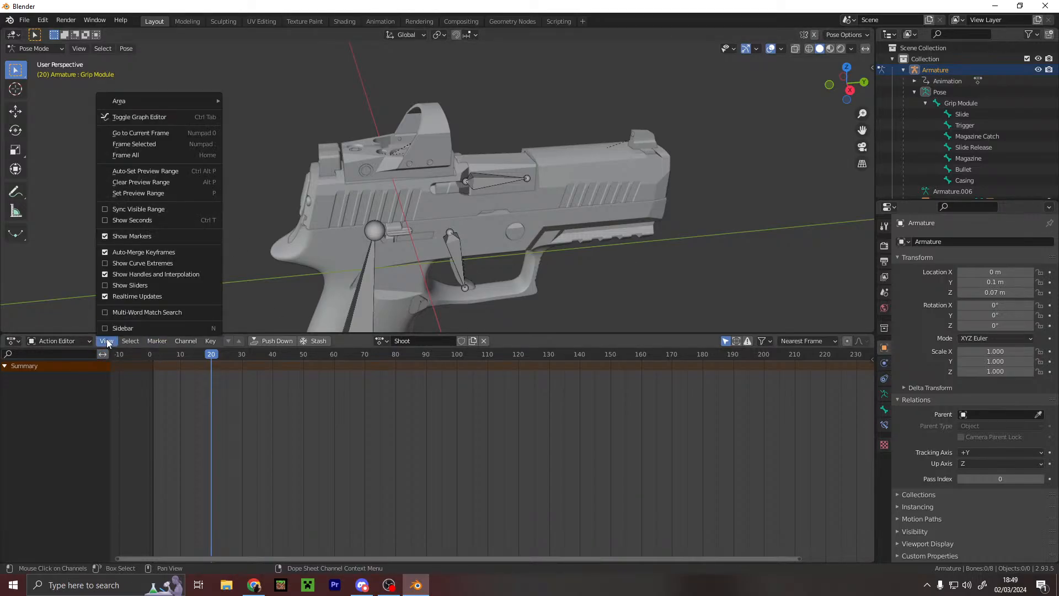
mouse_move(203, 101)
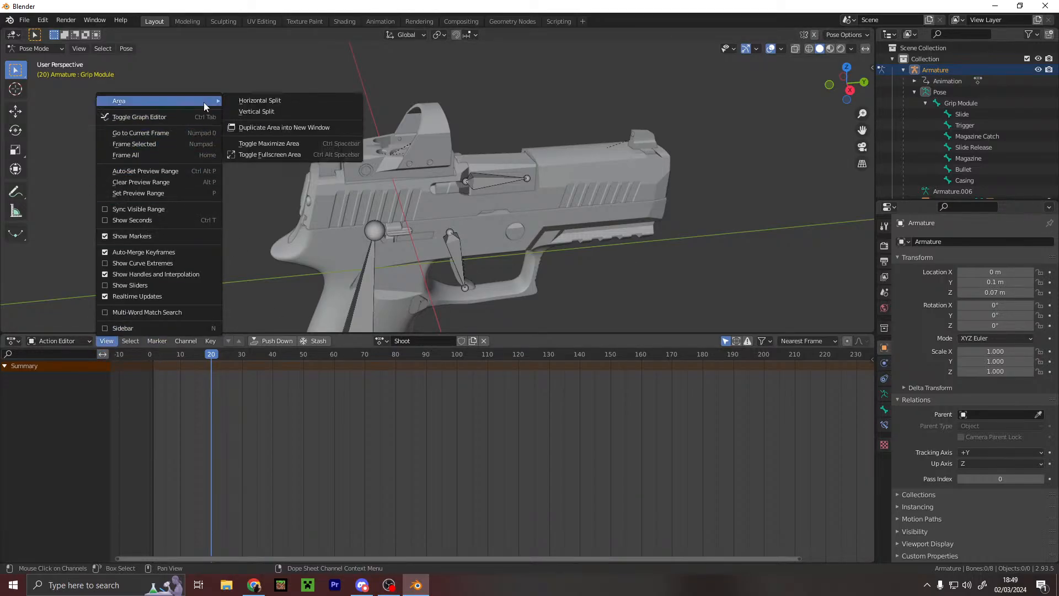
left_click(130, 341)
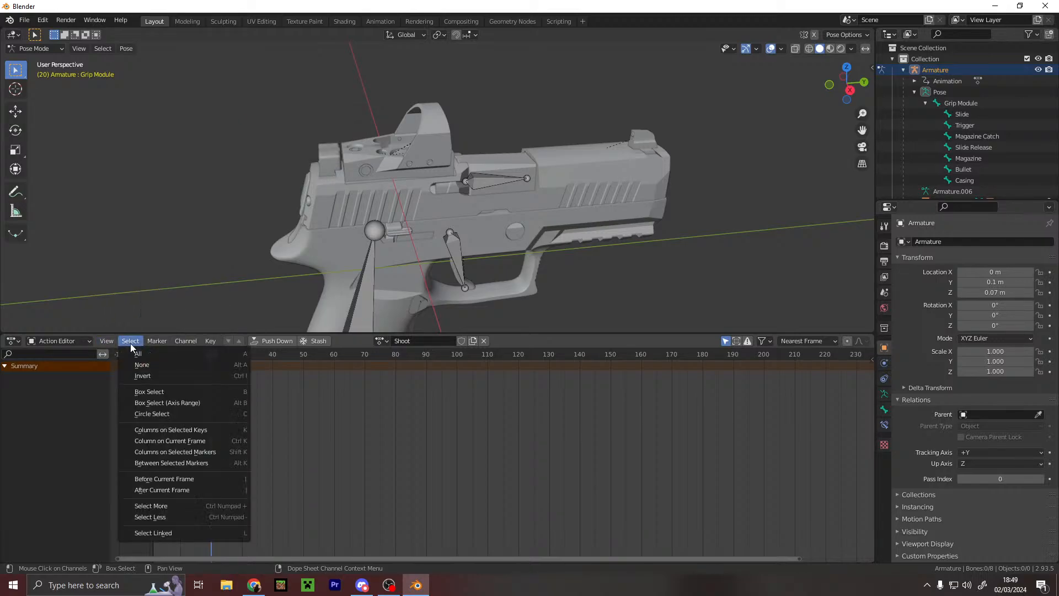
mouse_move(155, 343)
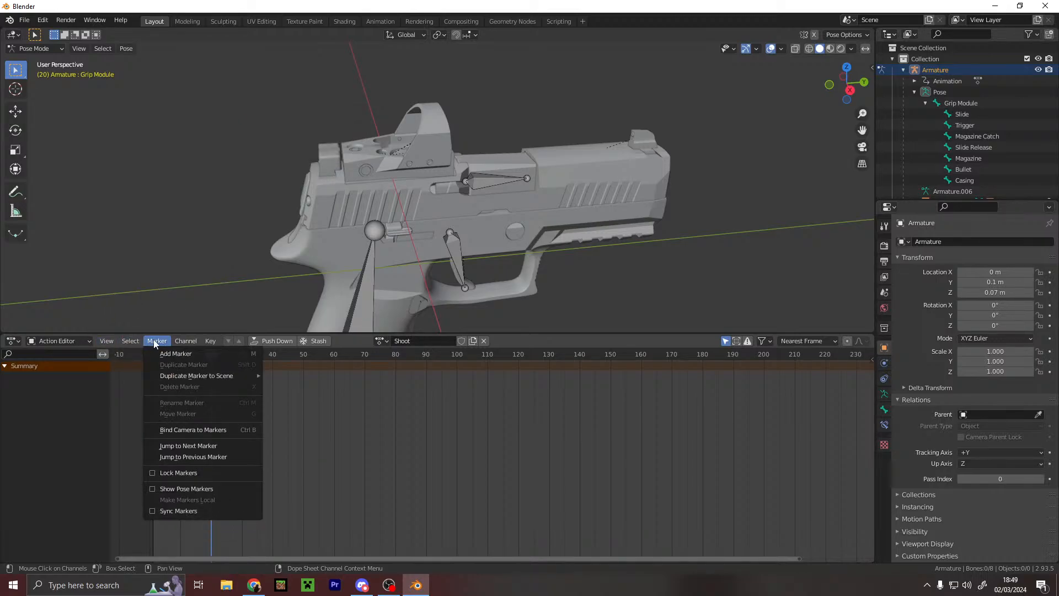
mouse_move(211, 345)
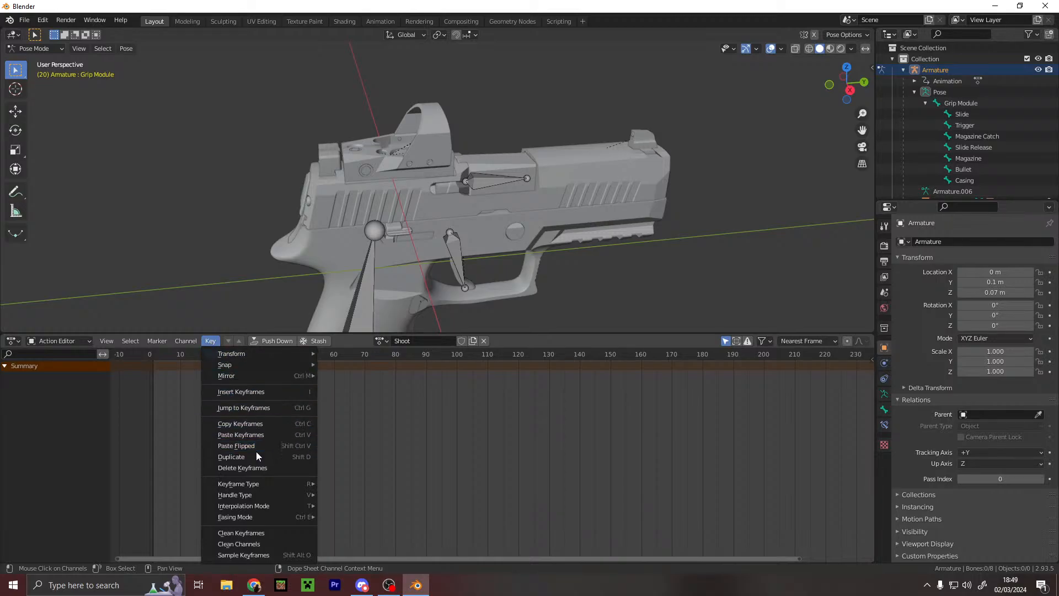
right_click(816, 354)
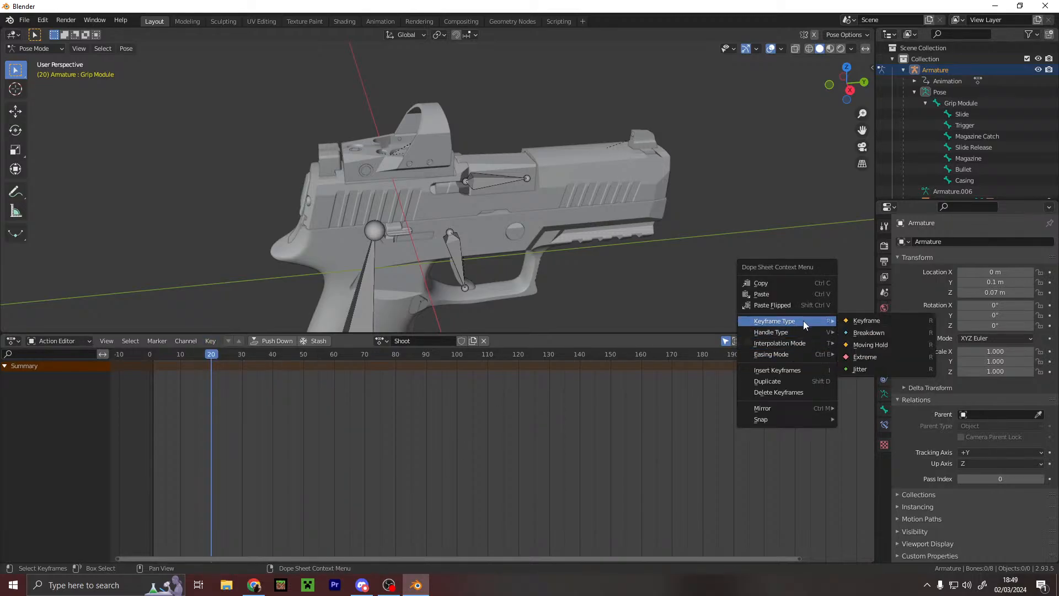
mouse_move(800, 334)
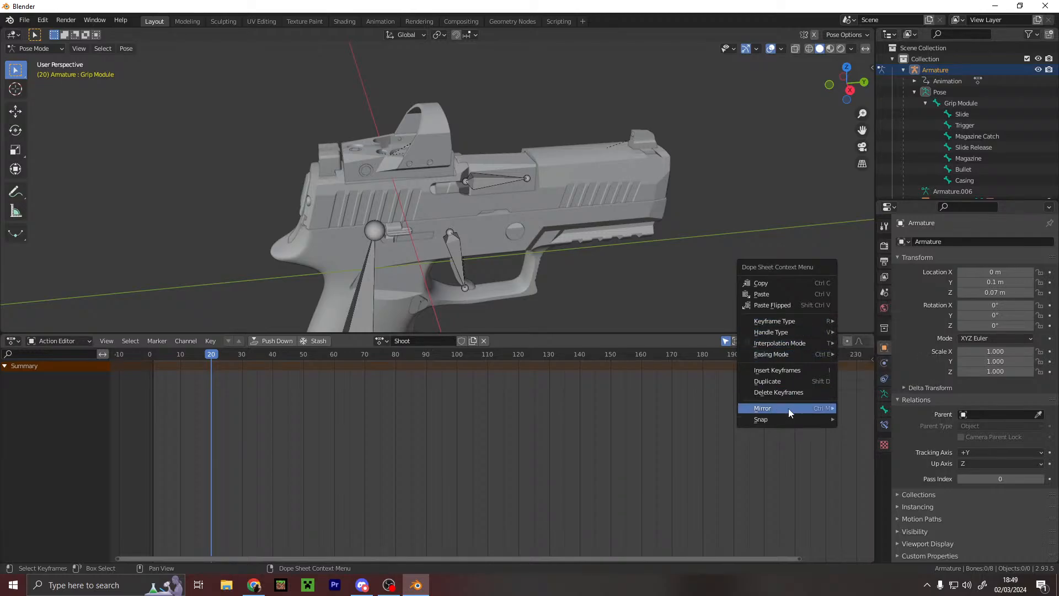
mouse_move(793, 357)
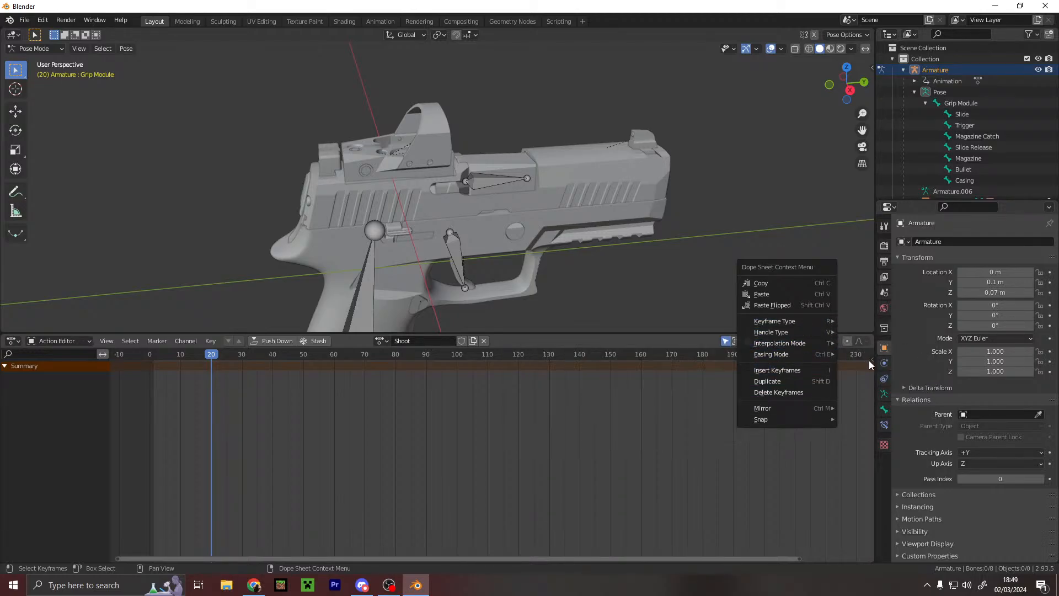
right_click(237, 399)
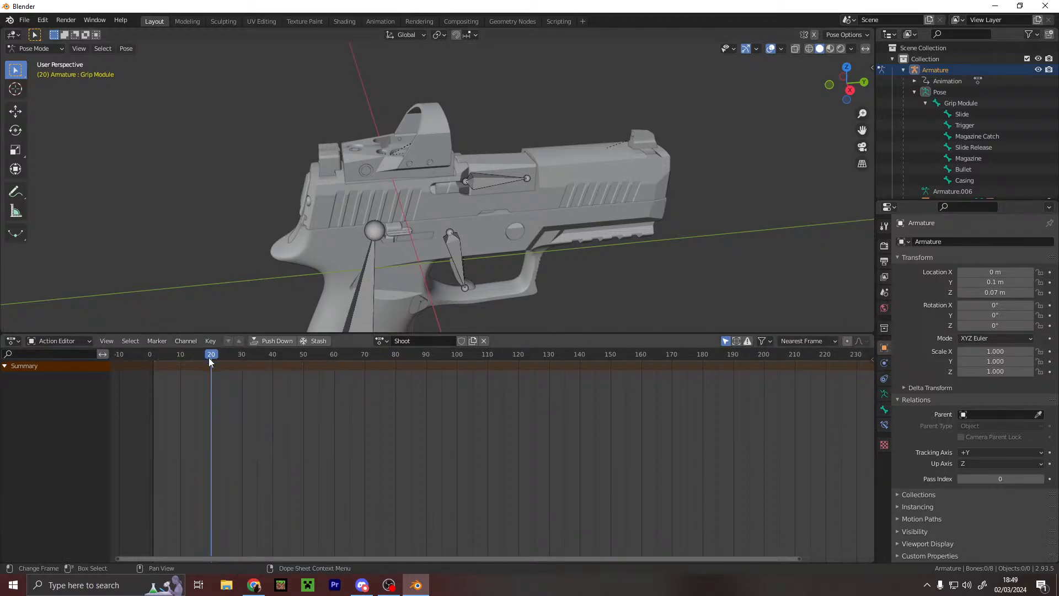
right_click(209, 358)
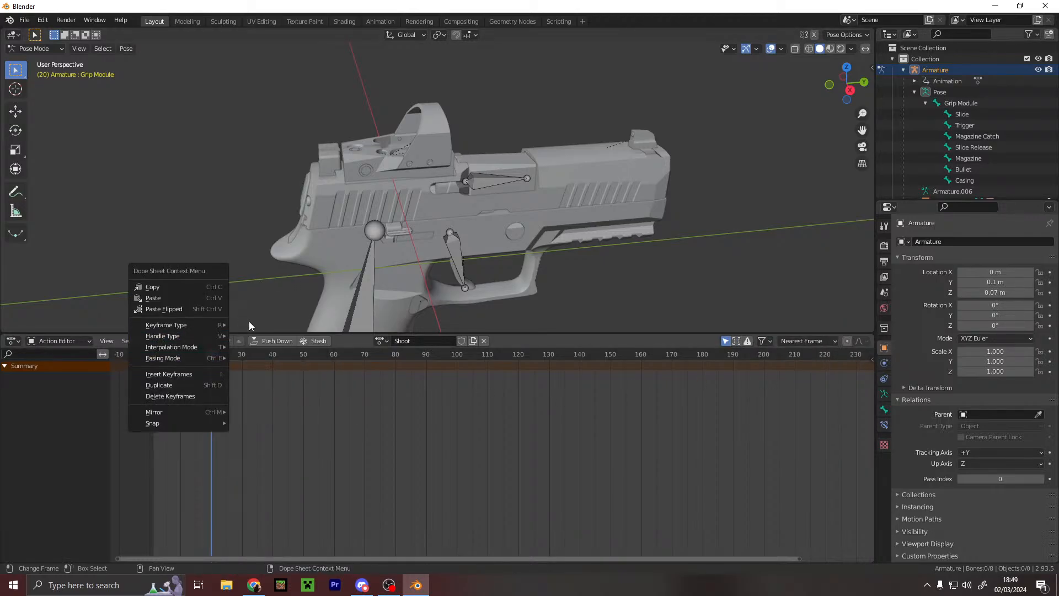
right_click(213, 358)
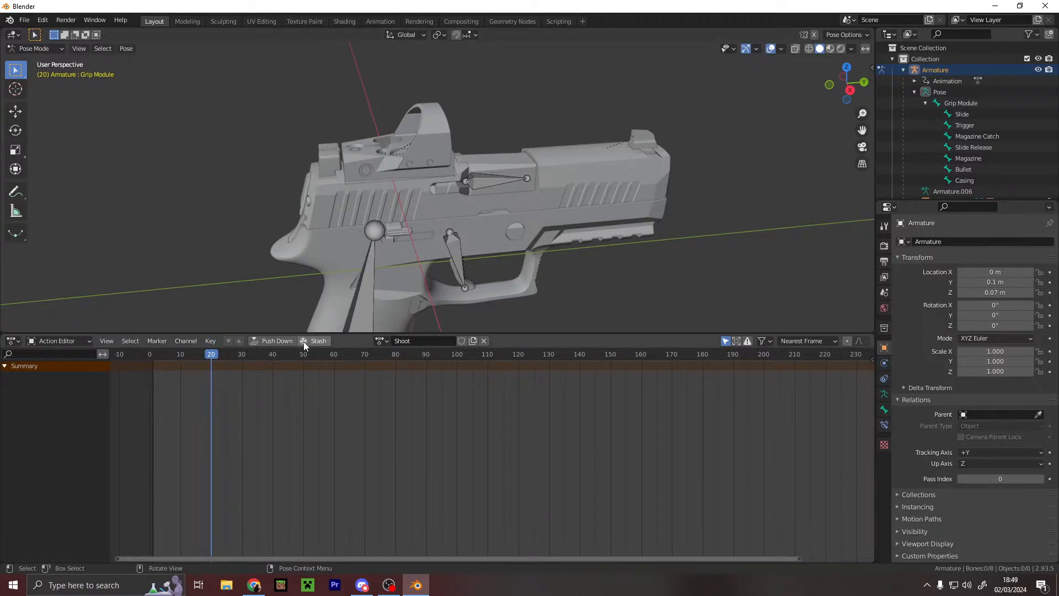
- Expand the armature's animation data in the outliner and replay the Shoot action from frame 0 in a wider view
left_click(944, 82)
left_click(914, 81)
left_click(958, 92)
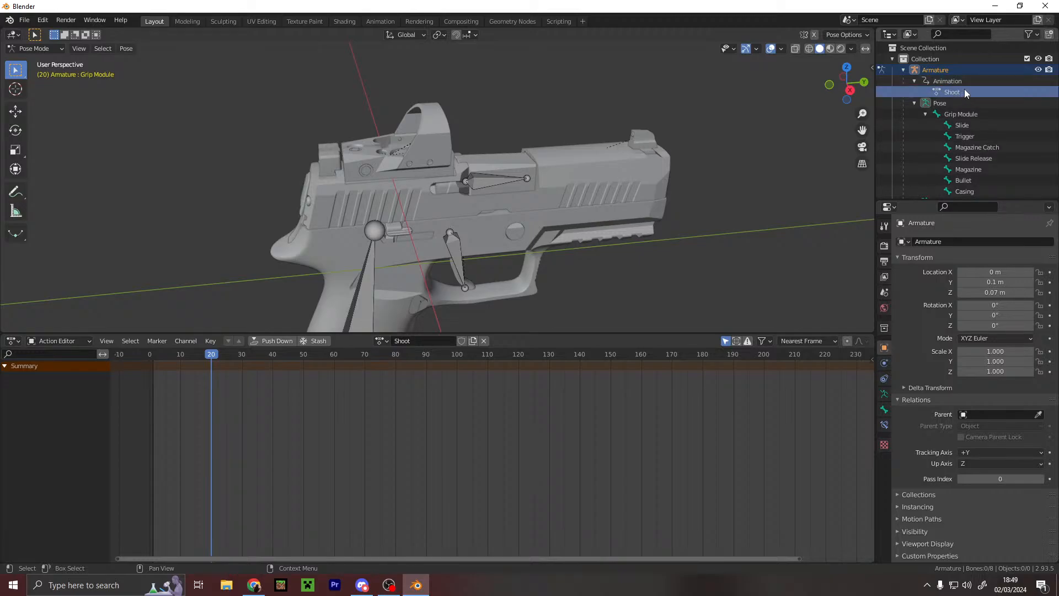
left_click(958, 70)
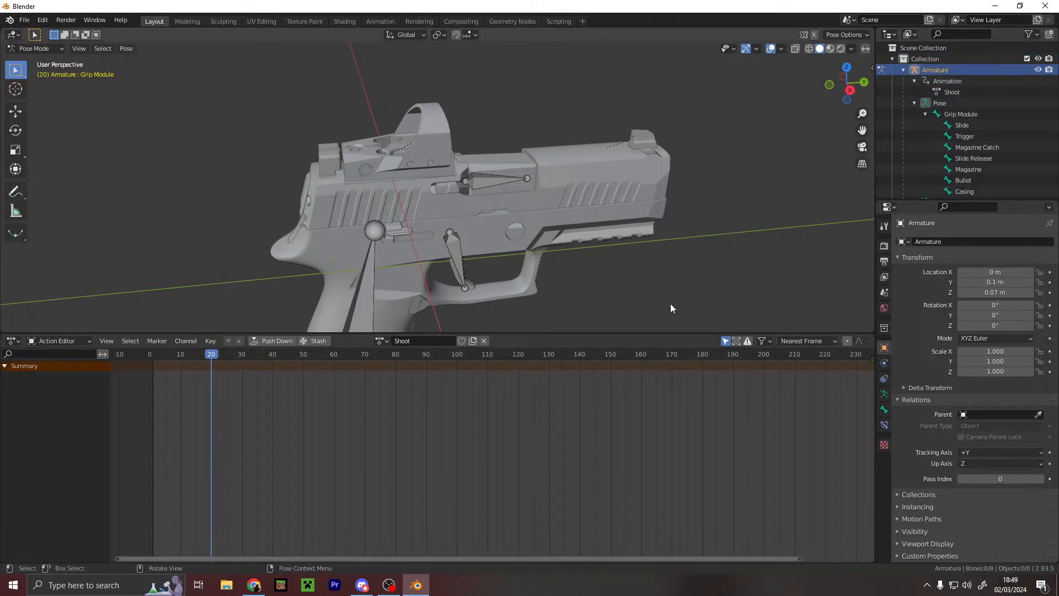
scroll(670, 306, "down", 5)
left_click_drag(193, 356, 159, 356)
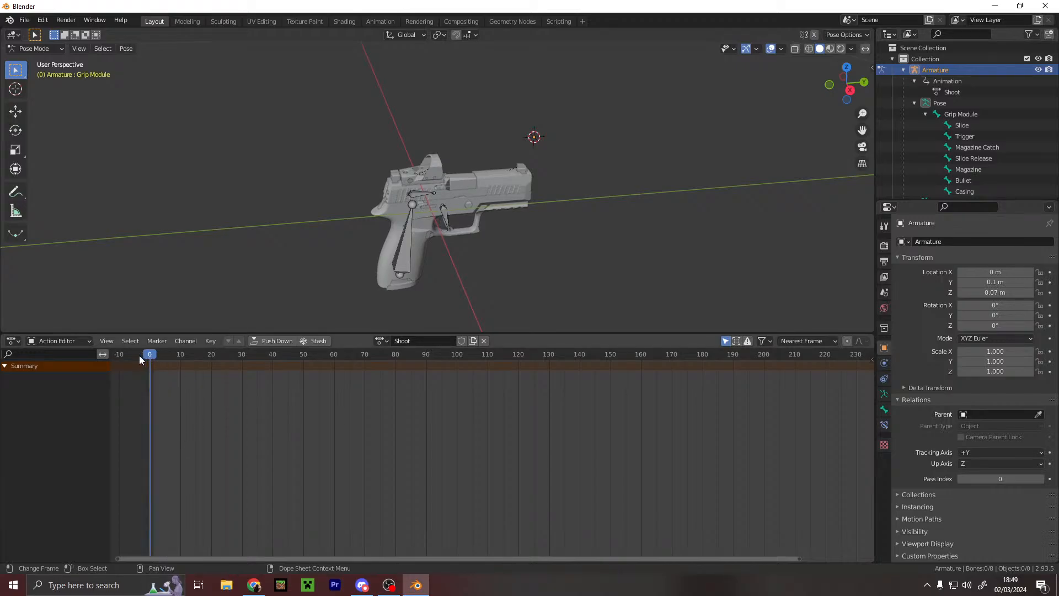
key("space")
key("space")
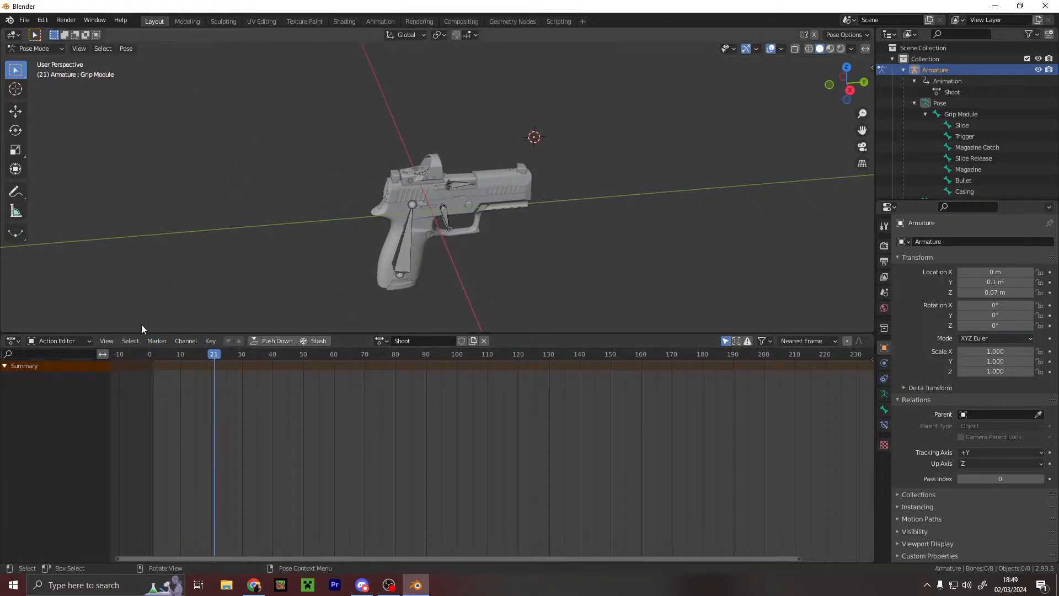
- Enlarge the 3D viewport by shrinking the animation editor, and switch that editor from Action Editor to Dope Sheet mode
left_click_drag(132, 333, 215, 433)
left_click(60, 448)
left_click(70, 461)
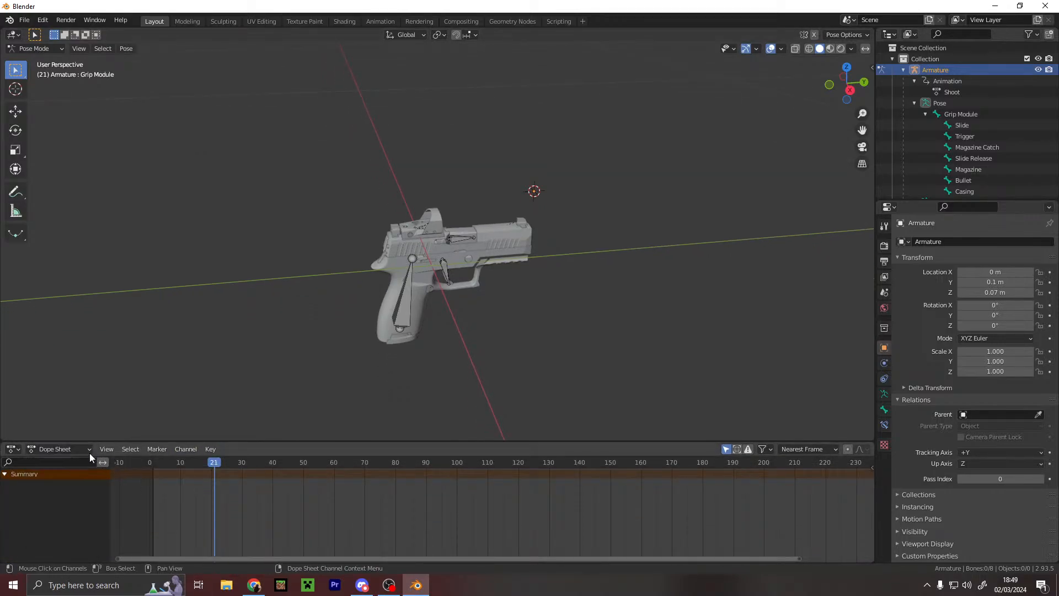
left_click(72, 451)
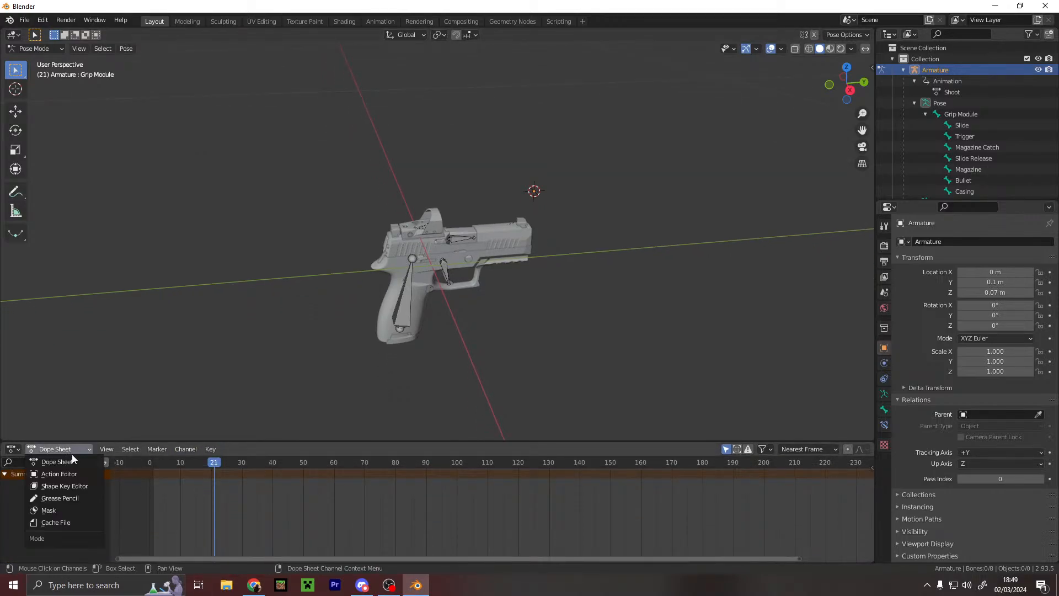
left_click(14, 449)
left_click(15, 450)
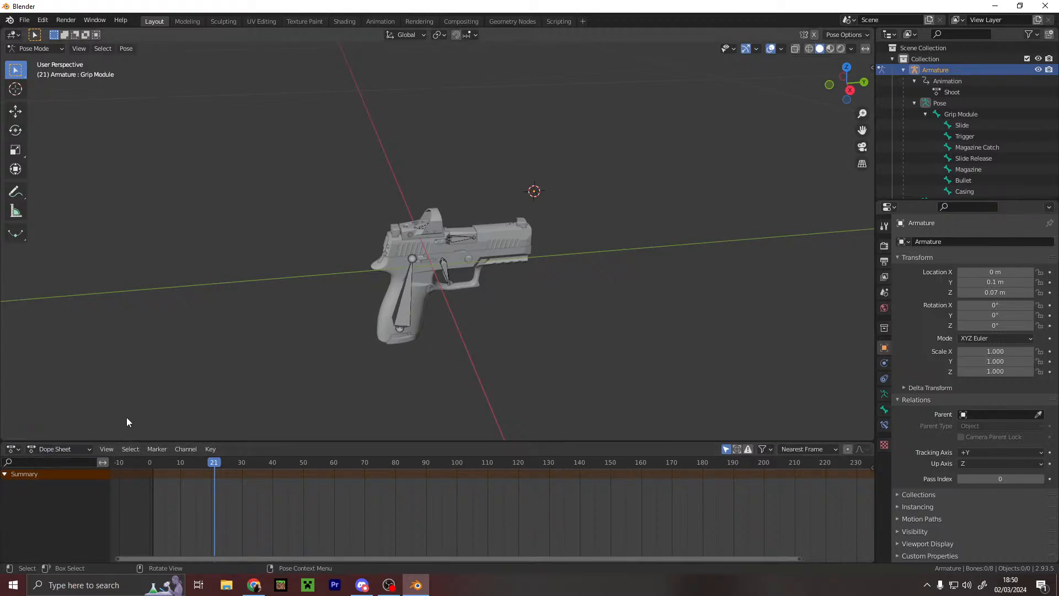
- Switch to the Animation workspace at frame 1, with the pistol filling the 3D viewport
left_click(380, 21)
left_click_drag(193, 436, 138, 439)
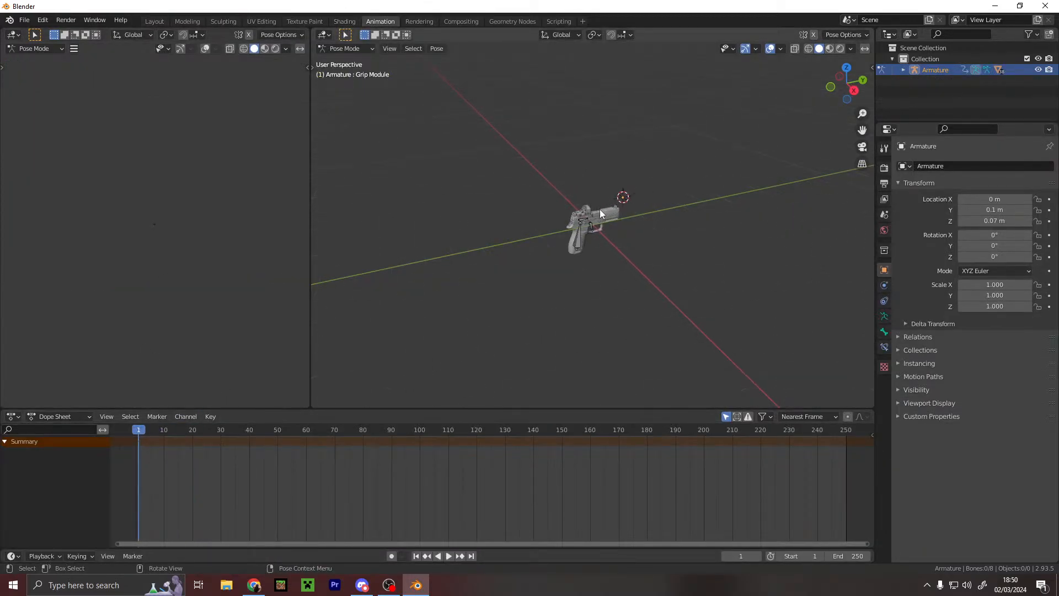
scroll(600, 210, "up", 8)
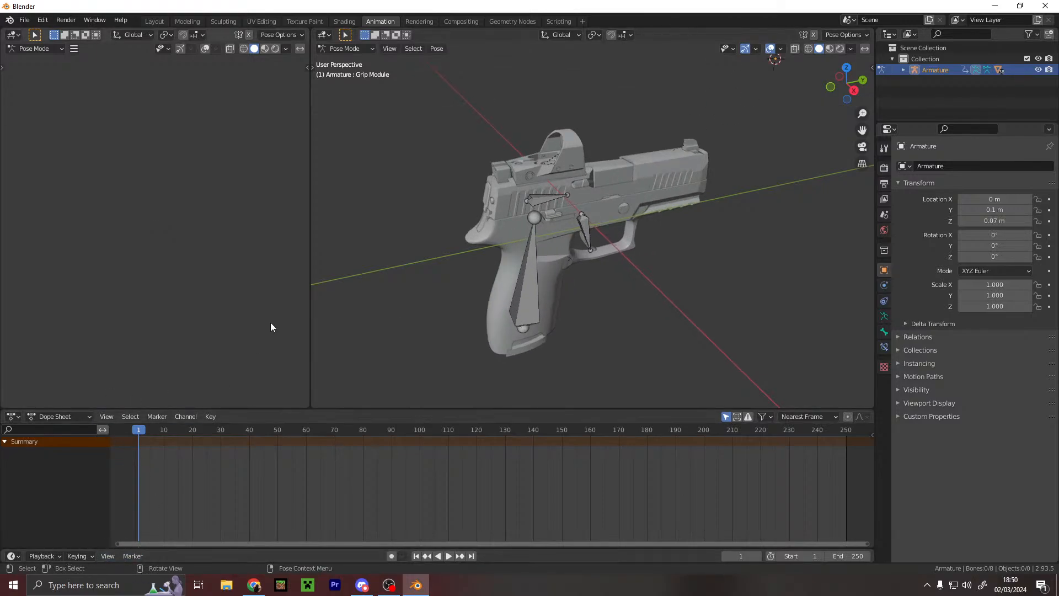
- Play the animation briefly, return to frame 0 and set the scene's end frame to 20
key("space")
left_click_drag(182, 433, 136, 433)
key("Escape")
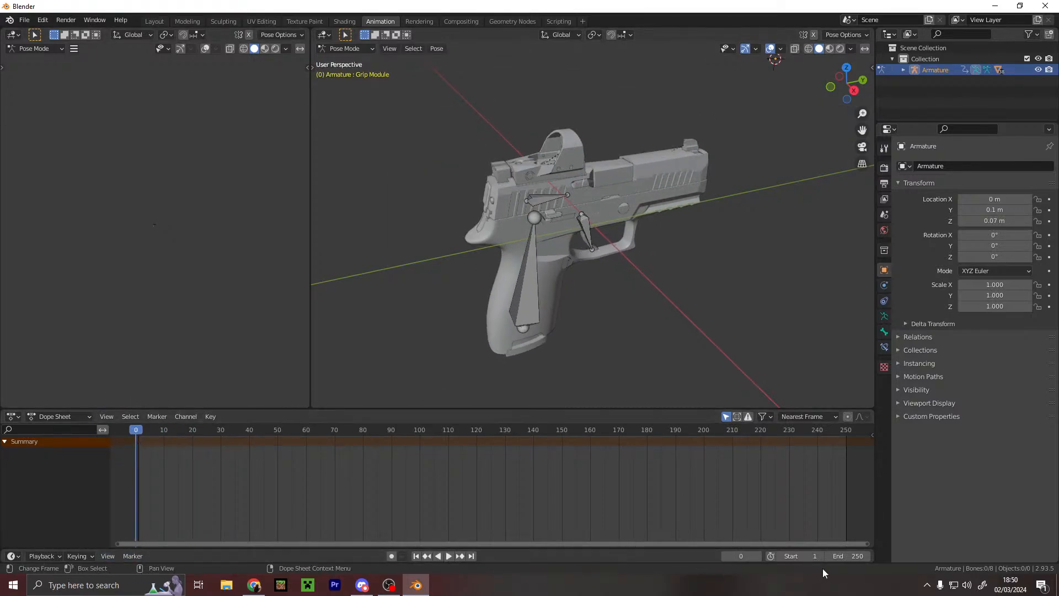
type("20")
key("Return")
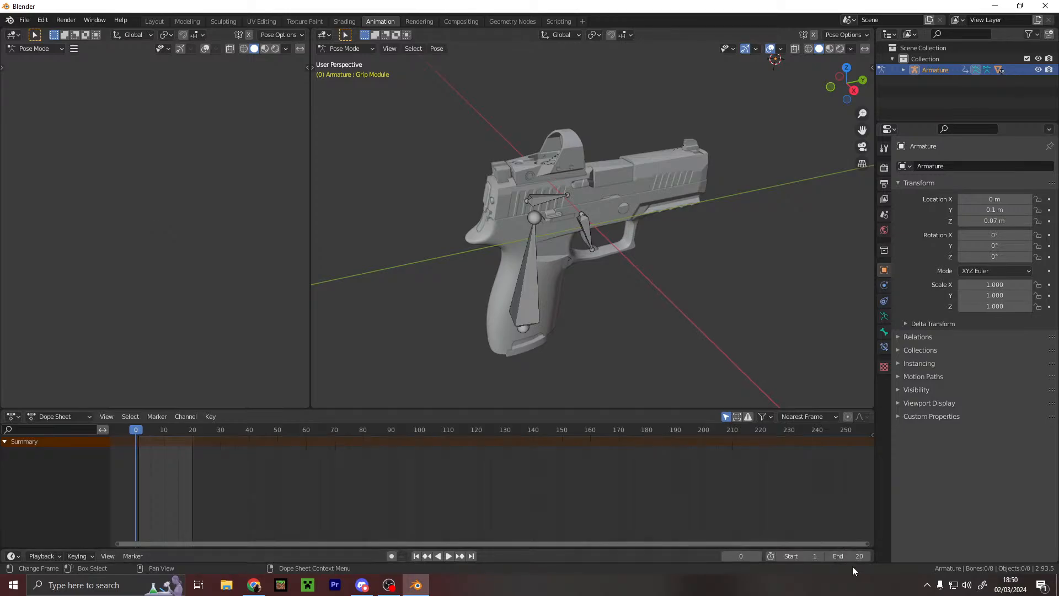
- Play the shortened Shoot animation in a loop and inspect the pistol's moving parts from both sides
key("space")
middle_click_drag(491, 390, 432, 174, "alt")
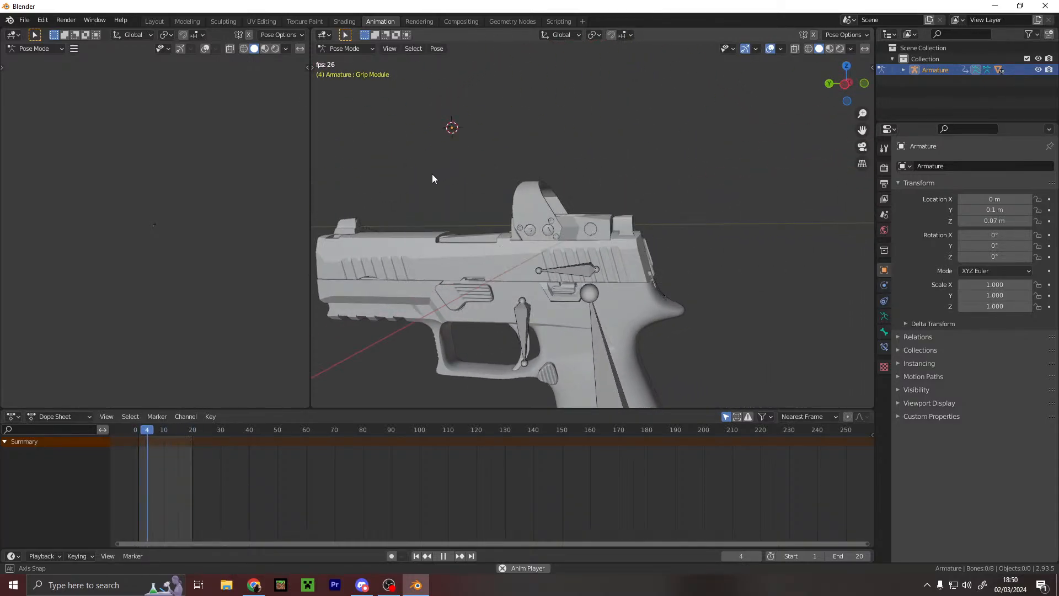
middle_click_drag(432, 173, 624, 256, "alt")
scroll(709, 180, "up", 3)
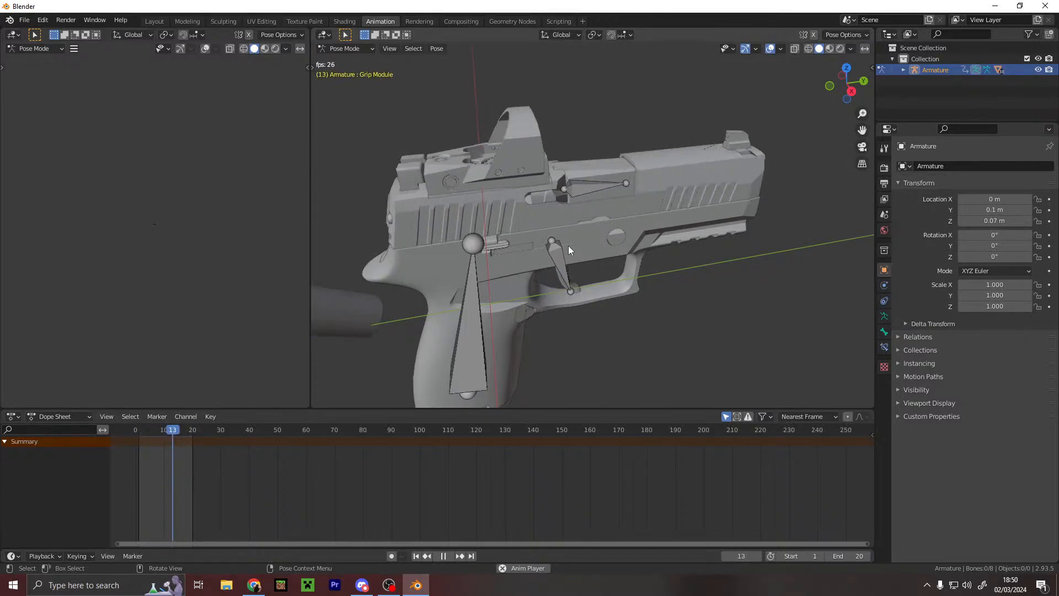
key("space")
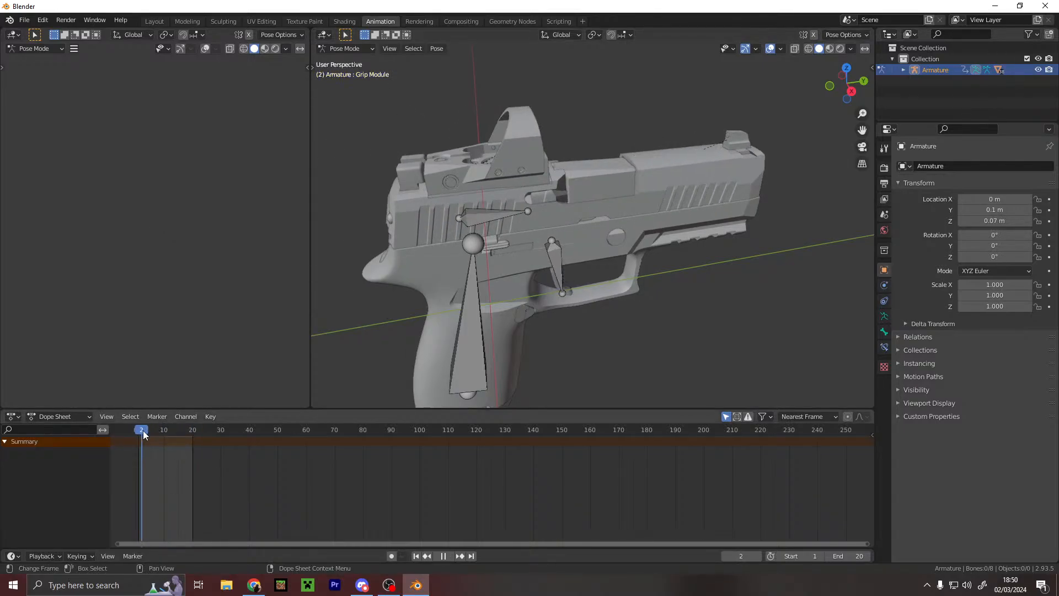
key("Escape")
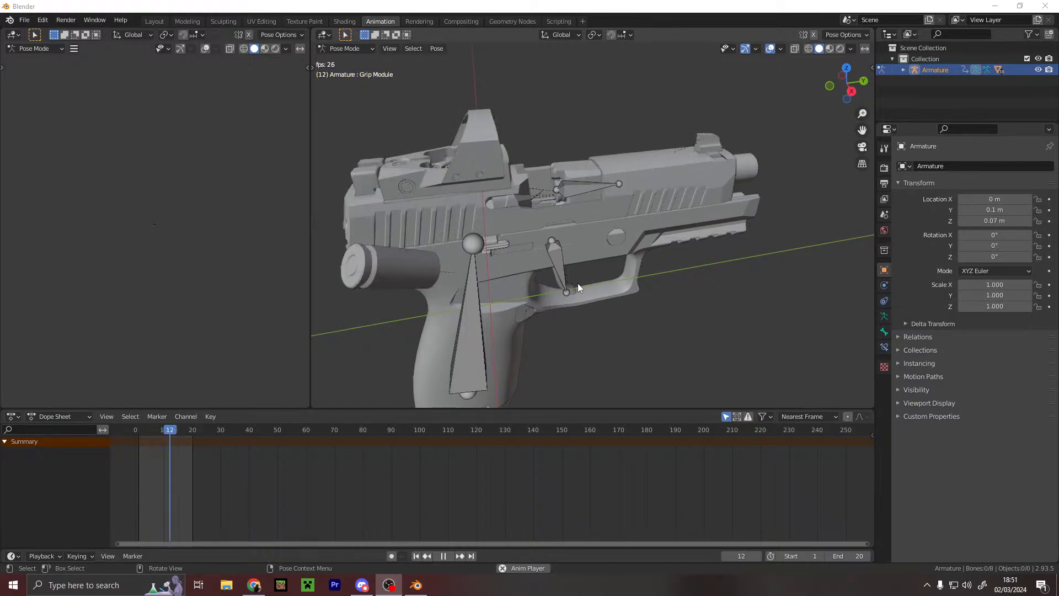
- Review the looping animation from the side of the pistol, stop playback and move the playhead to frame 20
scroll(495, 262, "down", 2)
middle_click_drag(495, 263, 624, 267)
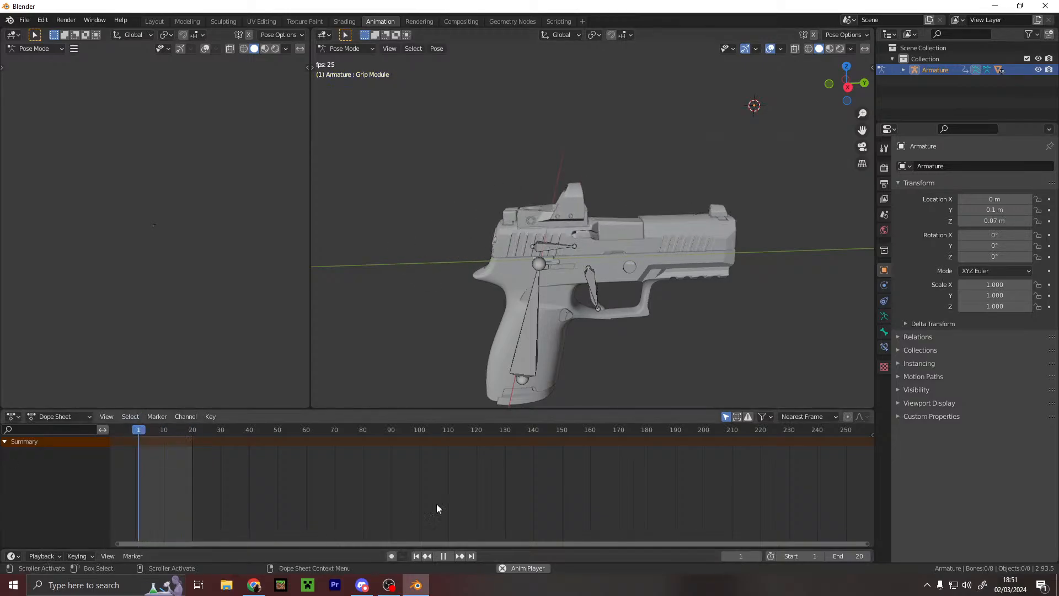
left_click(442, 555)
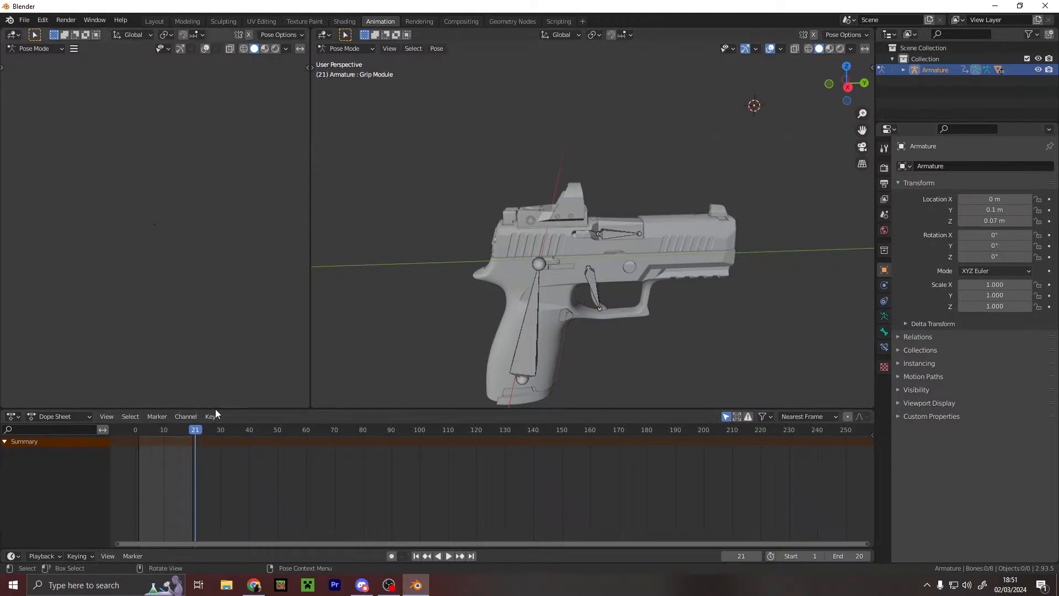
left_click_drag(197, 431, 193, 434)
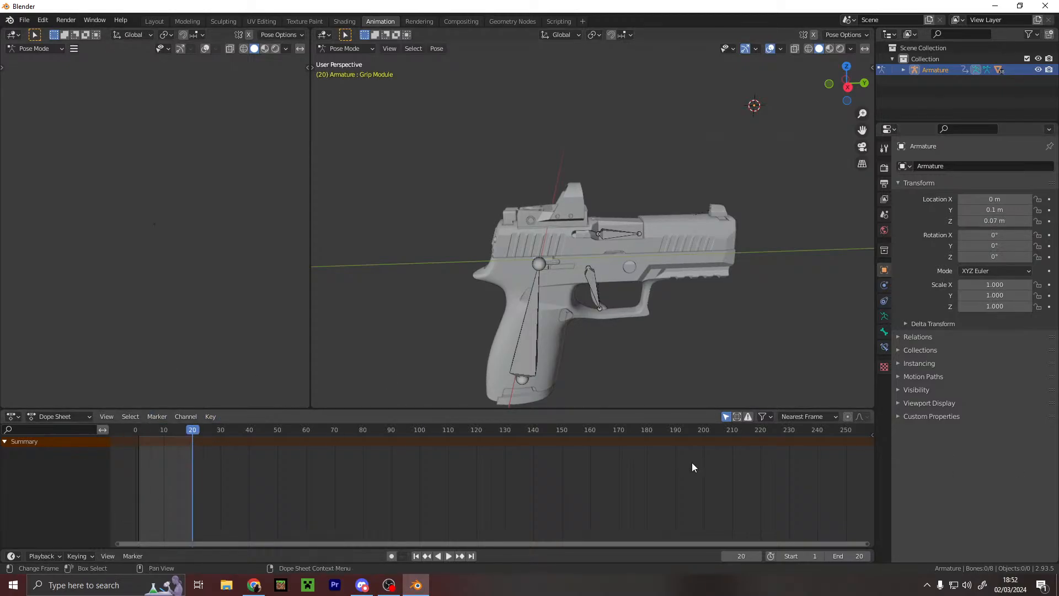
- Save the project as P320.blend in the Blenders folder under Documents
left_click(9, 22)
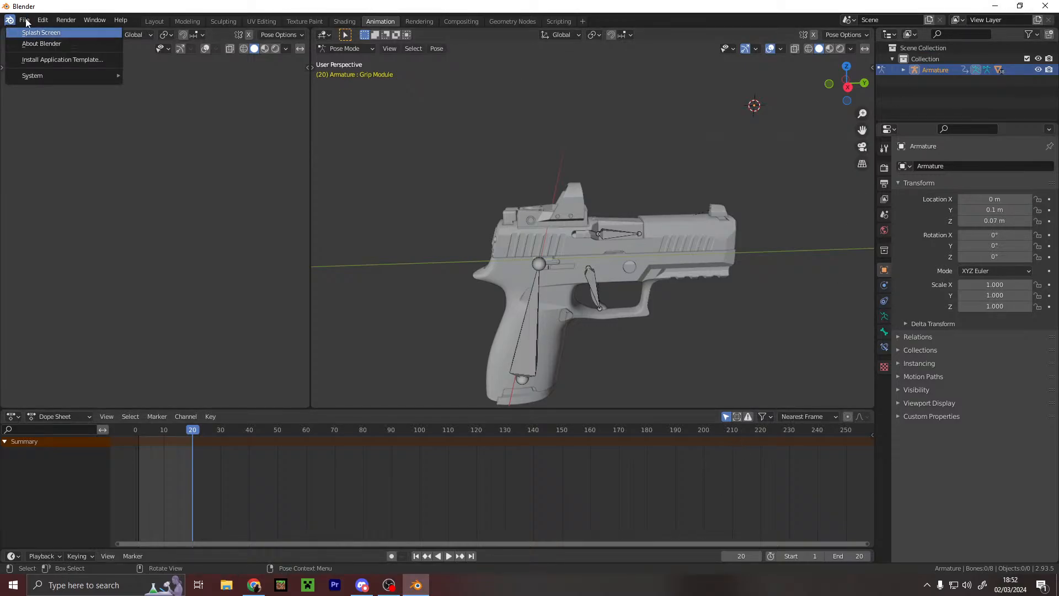
left_click(26, 22)
left_click(25, 21)
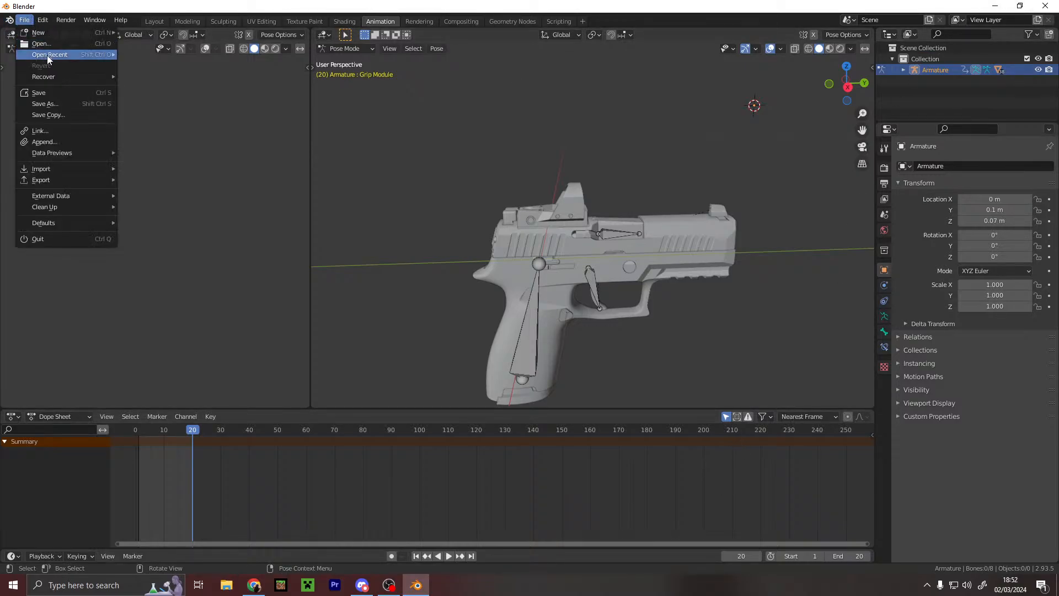
left_click(45, 104)
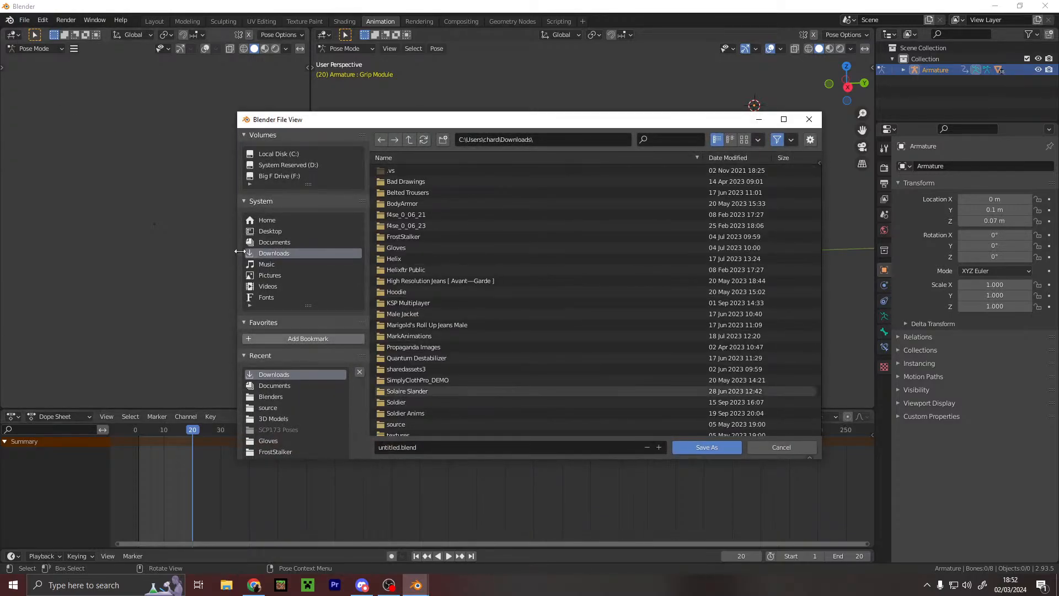
left_click(275, 243)
double_click(415, 177)
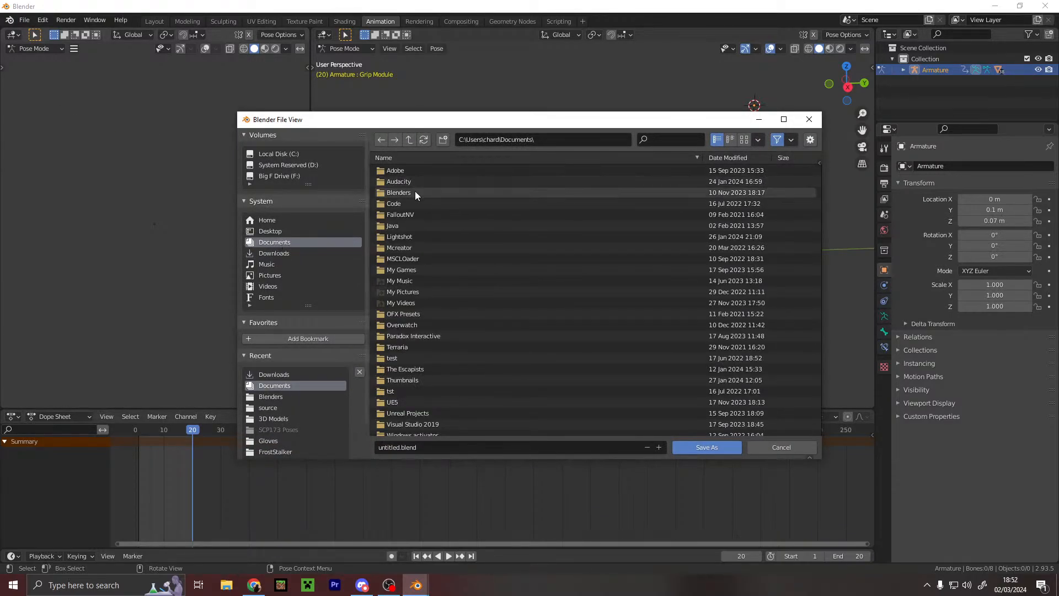
left_click(403, 449)
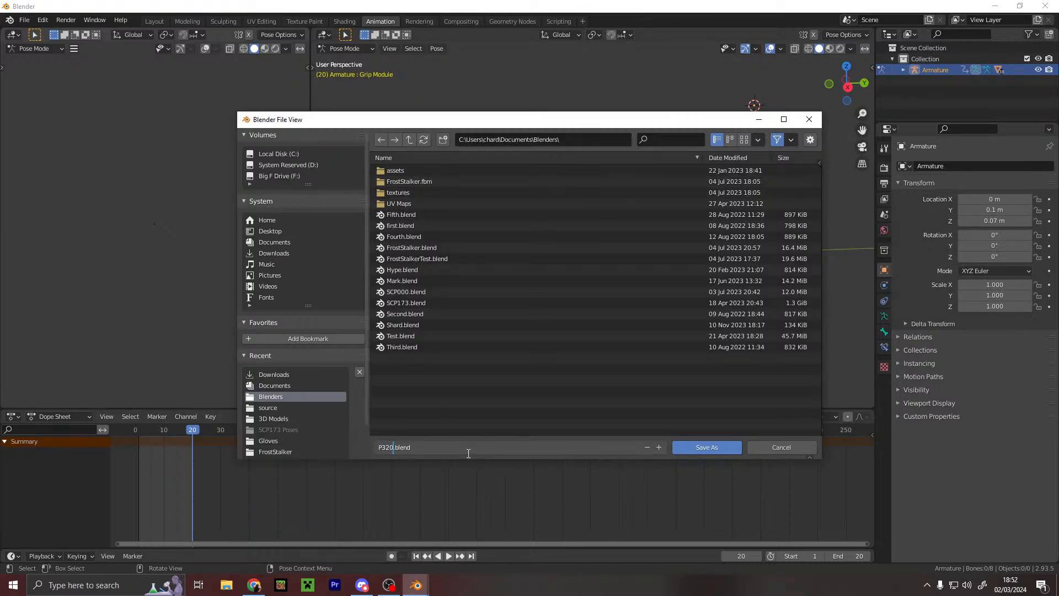
key("Return")
left_click(711, 445)
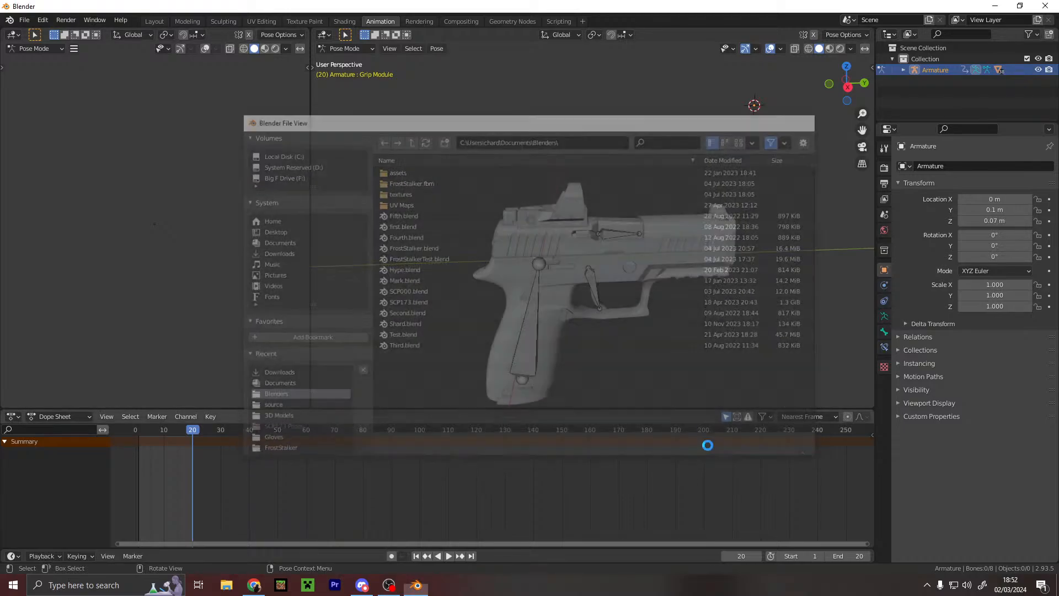